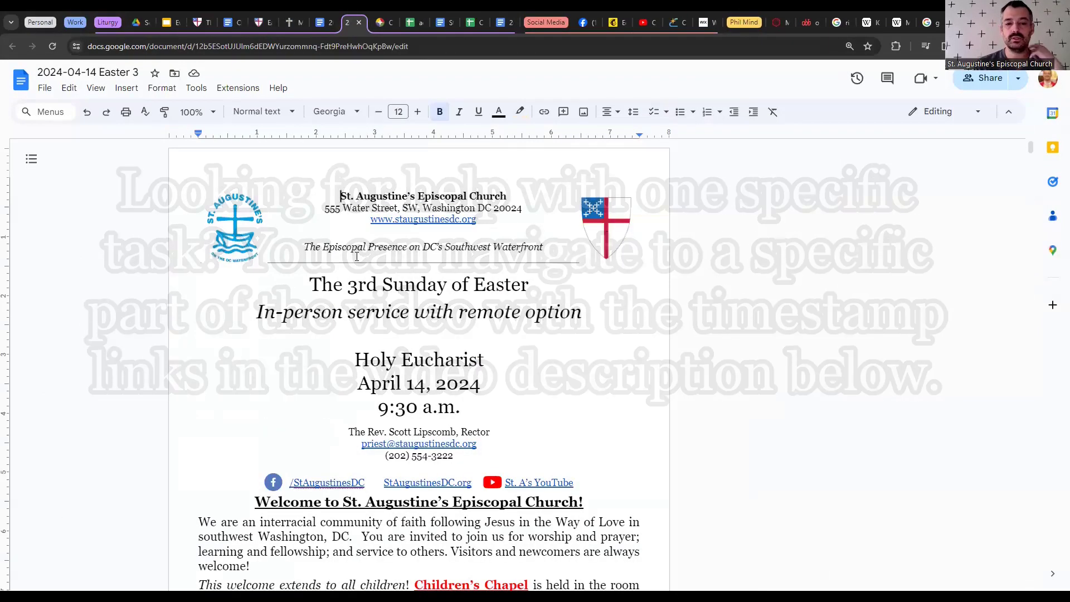
# - Switch to last week's 2024-04-07 Easter 2 bulletin and scroll through it
pyautogui.click(322, 23)
pyautogui.scroll(-6, 388, 280)
pyautogui.scroll(8, 388, 280)
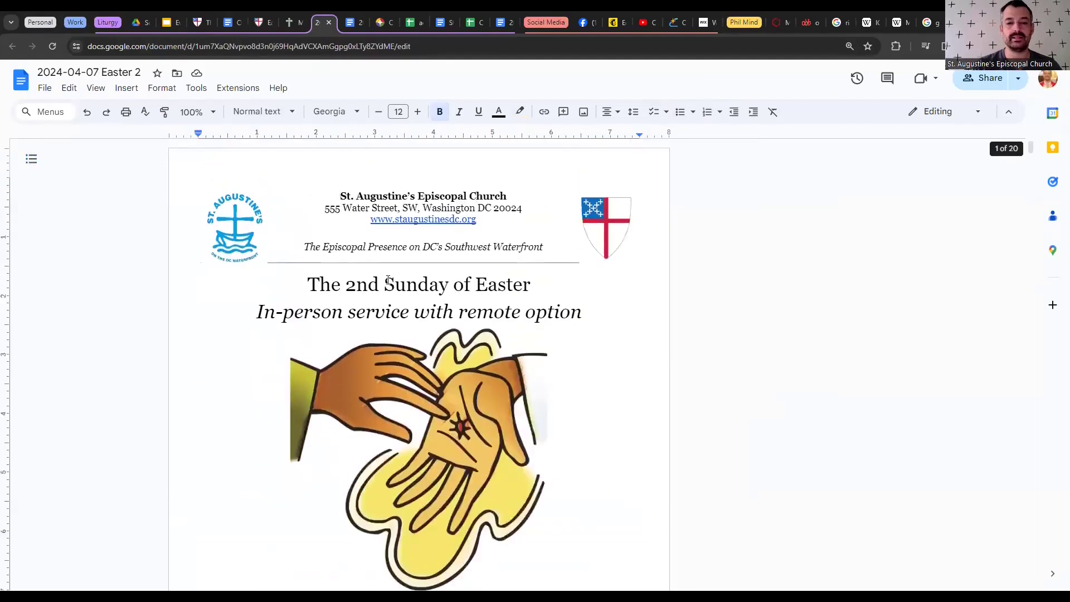
pyautogui.scroll(-2, 388, 280)
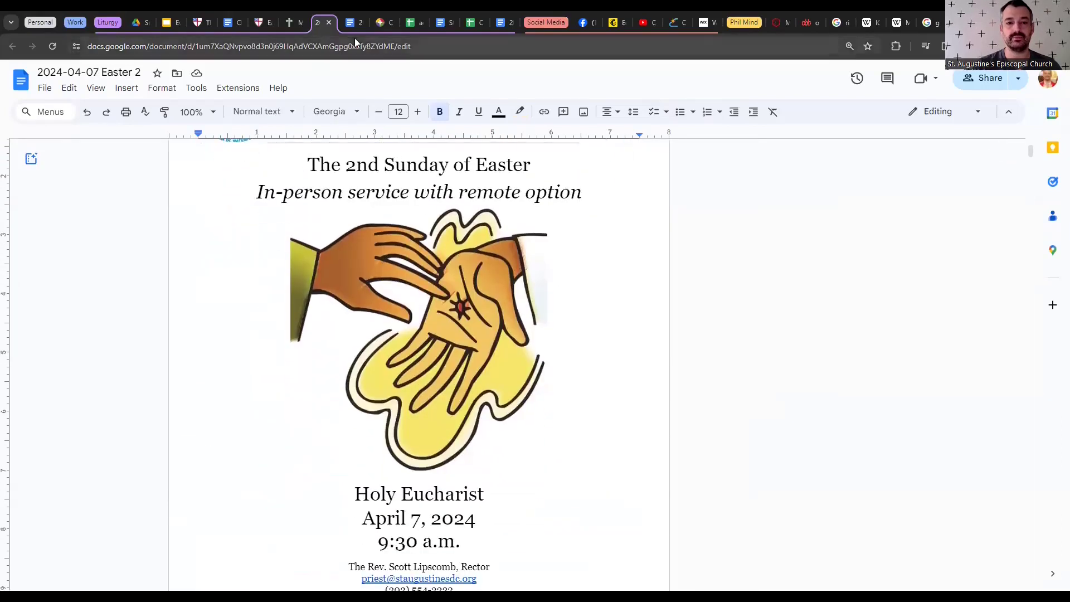
# - Glance at the Easter 3 bulletin, return to Easter 2, review it and open its File menu
pyautogui.click(354, 22)
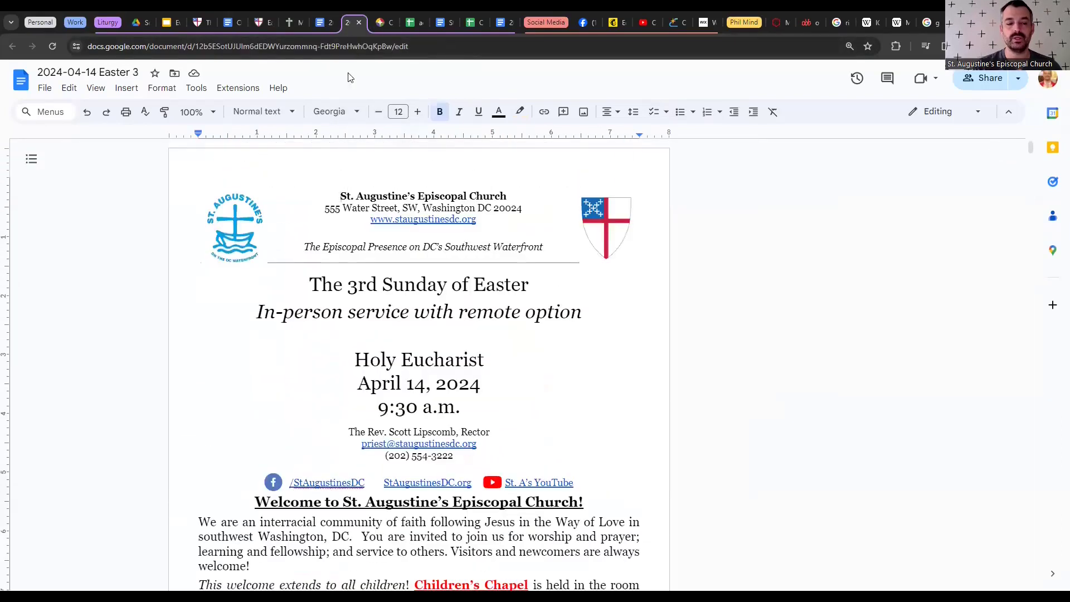
pyautogui.click(323, 22)
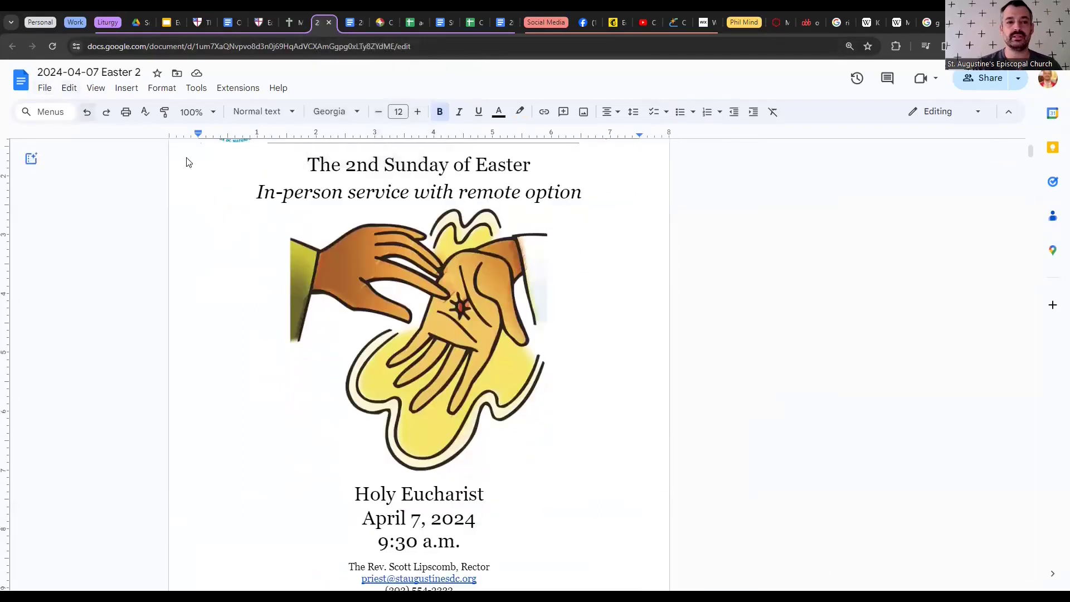
pyautogui.scroll(2, 332, 376)
pyautogui.scroll(-1, 333, 377)
pyautogui.scroll(1, 333, 377)
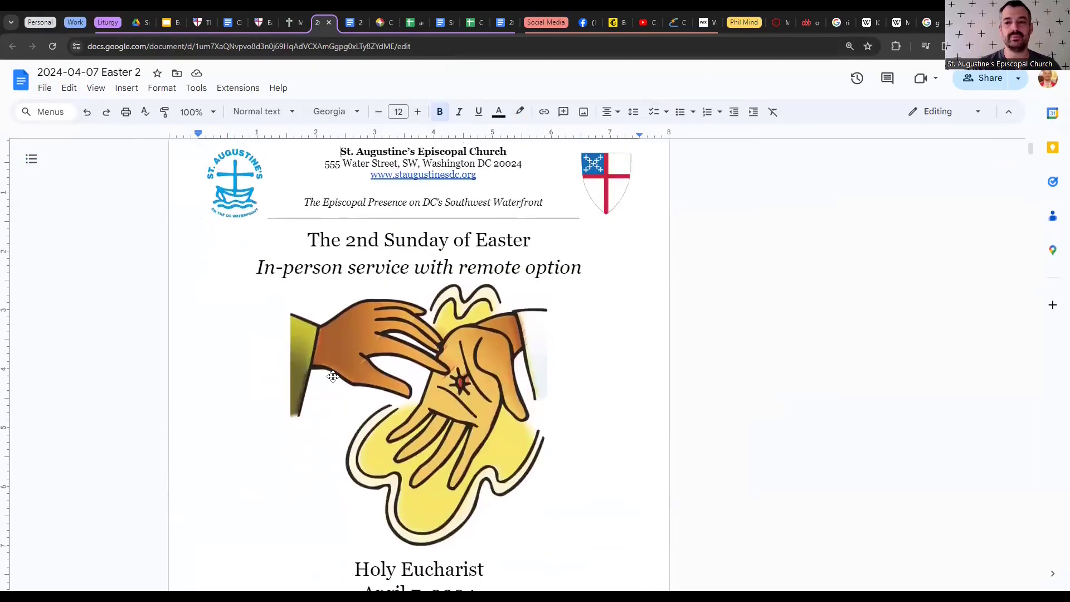
pyautogui.scroll(-1, 333, 377)
pyautogui.scroll(1, 333, 377)
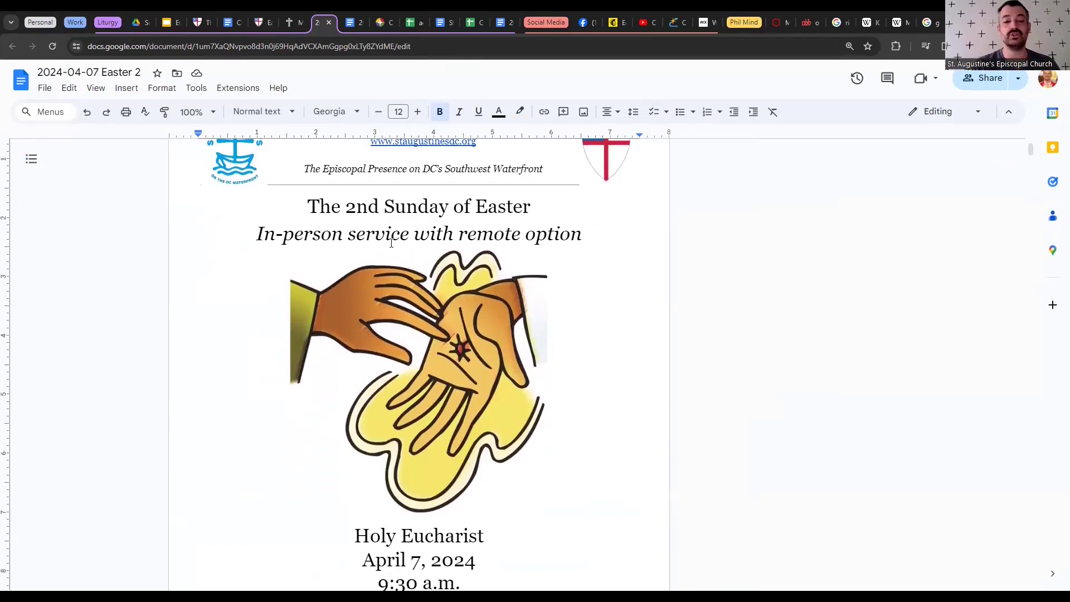
pyautogui.scroll(2, 391, 243)
pyautogui.scroll(-4, 389, 292)
pyautogui.scroll(-1, 389, 292)
pyautogui.scroll(4, 390, 292)
pyautogui.click(44, 90)
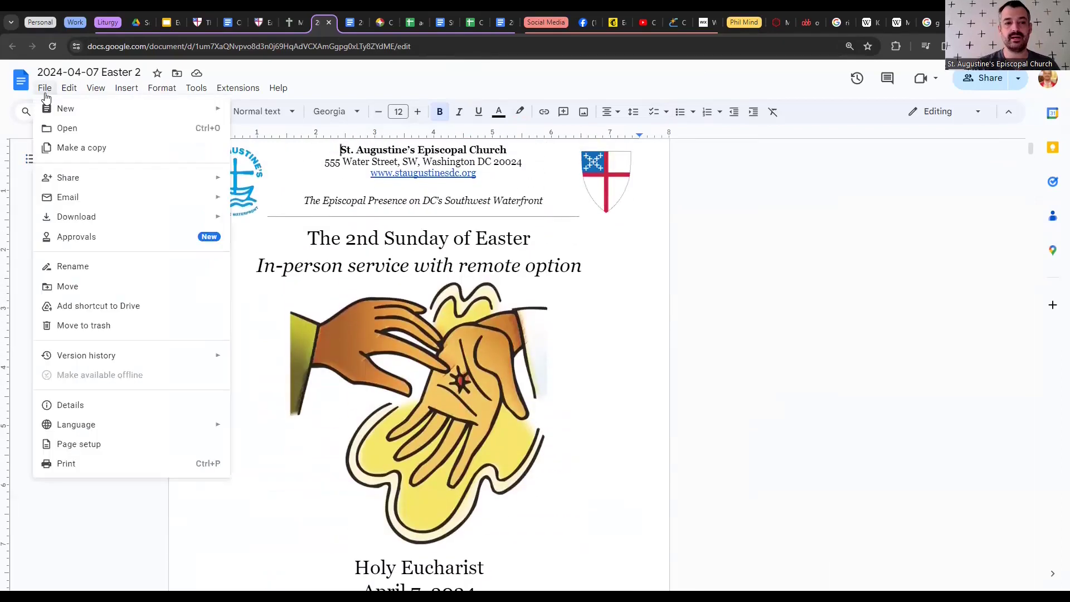
# - Start a copy of the Easter 2 bulletin and strip 'Copy of' from its name
pyautogui.click(73, 147)
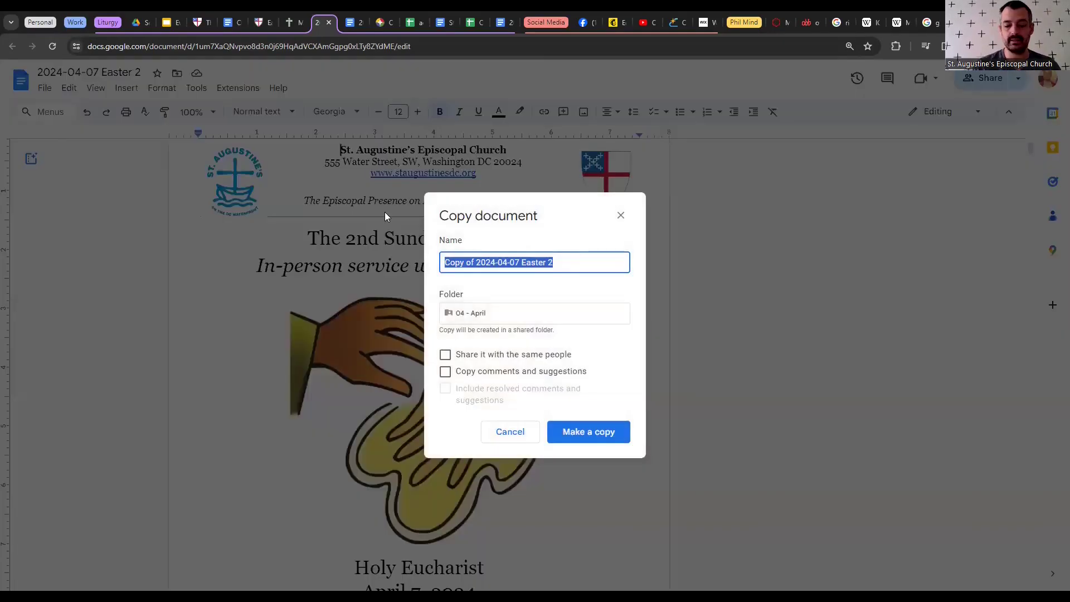
pyautogui.press('Right')
pyautogui.hotkey('ctrl', 'Left')
pyautogui.hotkey('ctrl', 'Left')
pyautogui.hotkey('ctrl', 'Left')
pyautogui.hotkey('ctrl', 'shift', 'Left')
pyautogui.hotkey('ctrl', 'shift', 'Left')
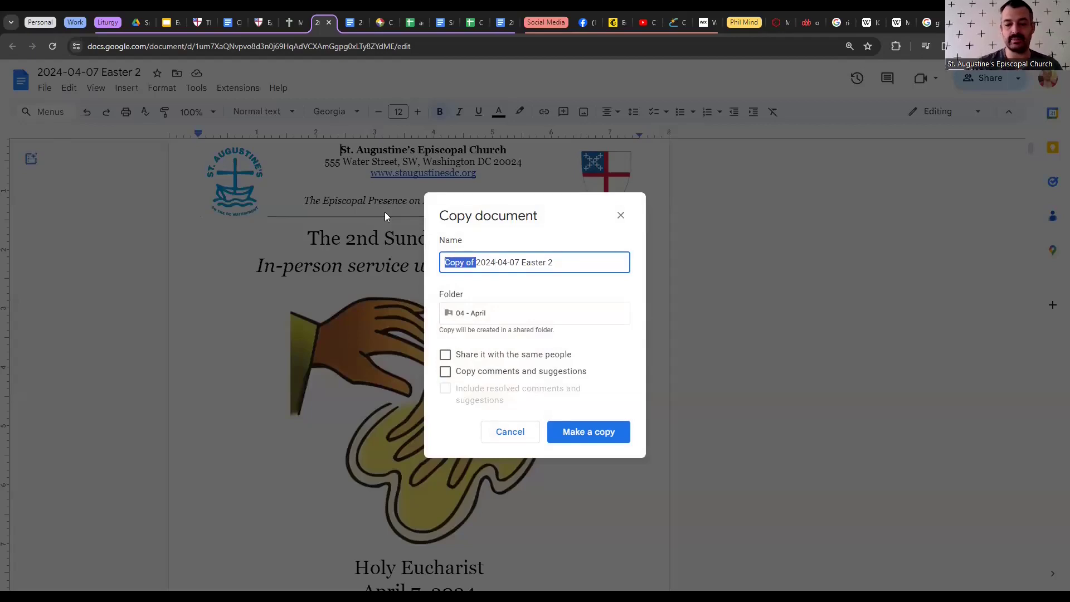
pyautogui.press('BackSpace')
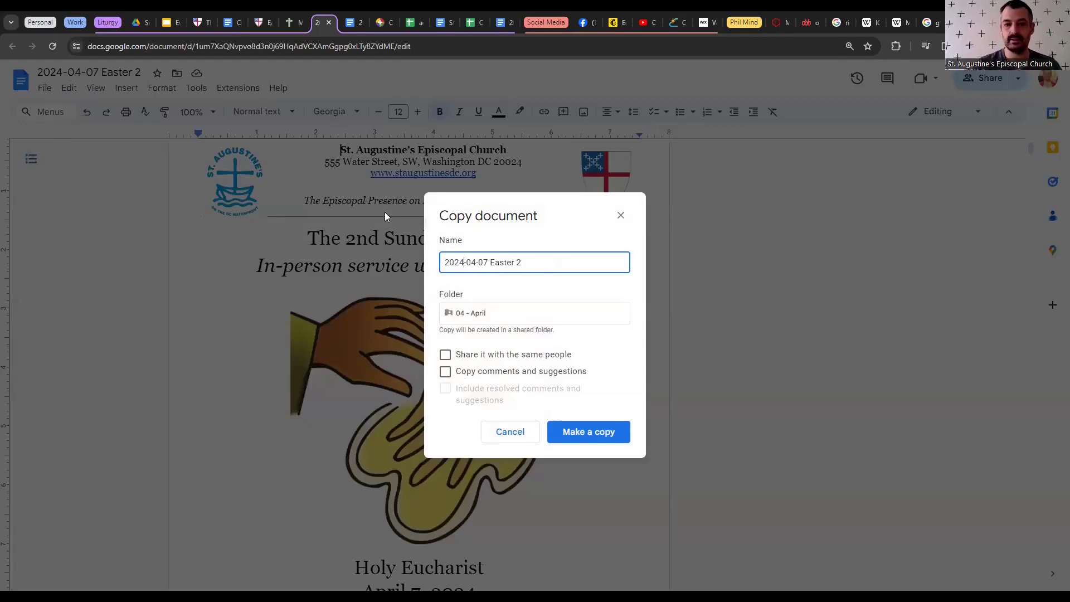
# - Change the name to '2024-04-07 Easter 3', then cancel and switch to the existing Easter 3 bulletin
pyautogui.press('Right')
pyautogui.press('Right')
pyautogui.press('Right')
pyautogui.press('Right')
pyautogui.press('Right')
pyautogui.press('Right')
pyautogui.press('Right')
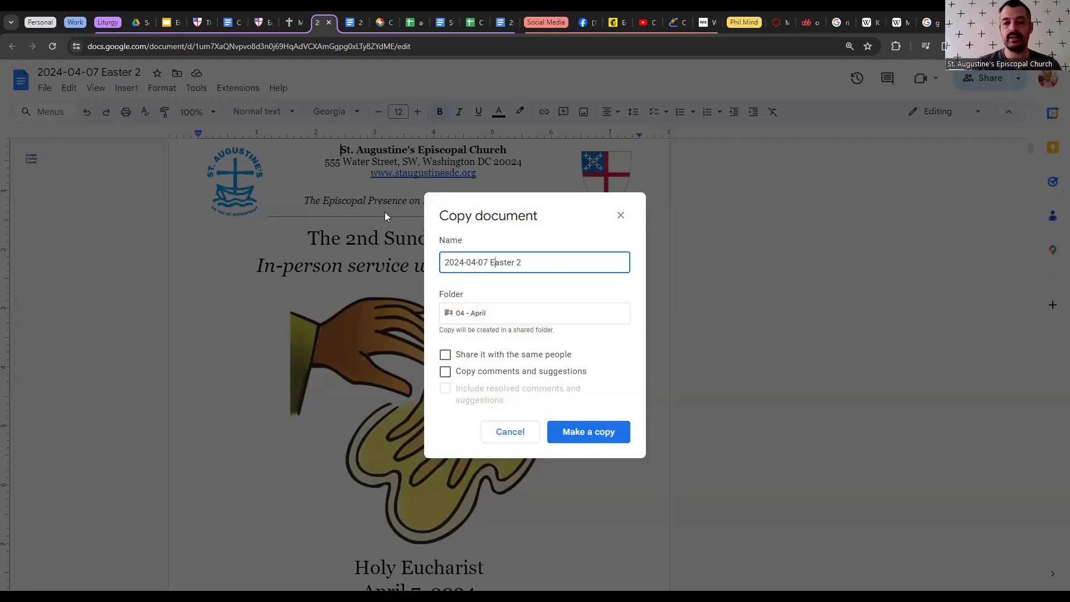
pyautogui.press('BackSpace')
pyautogui.write('3')
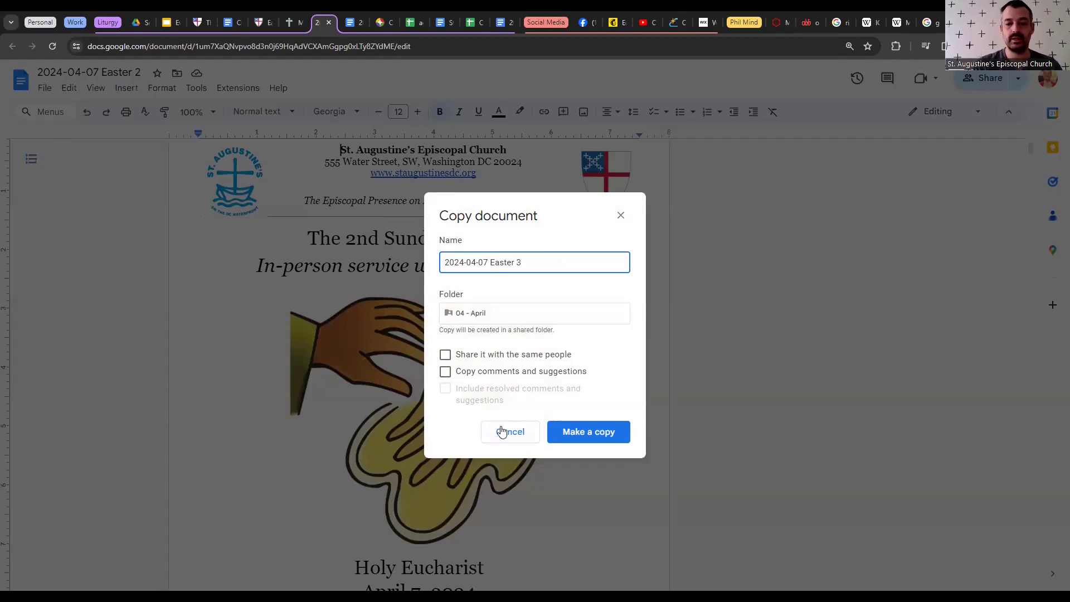
pyautogui.click(520, 434)
pyautogui.click(355, 23)
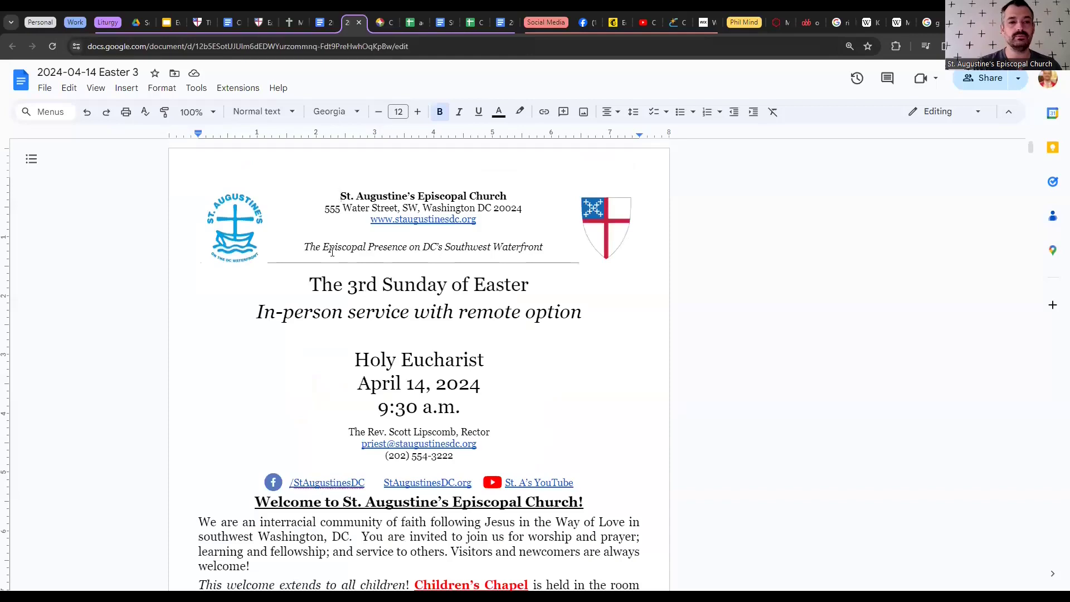
# - Move the Easter 3 bulletin into its own window and put the cursor in its title
pyautogui.click(359, 22)
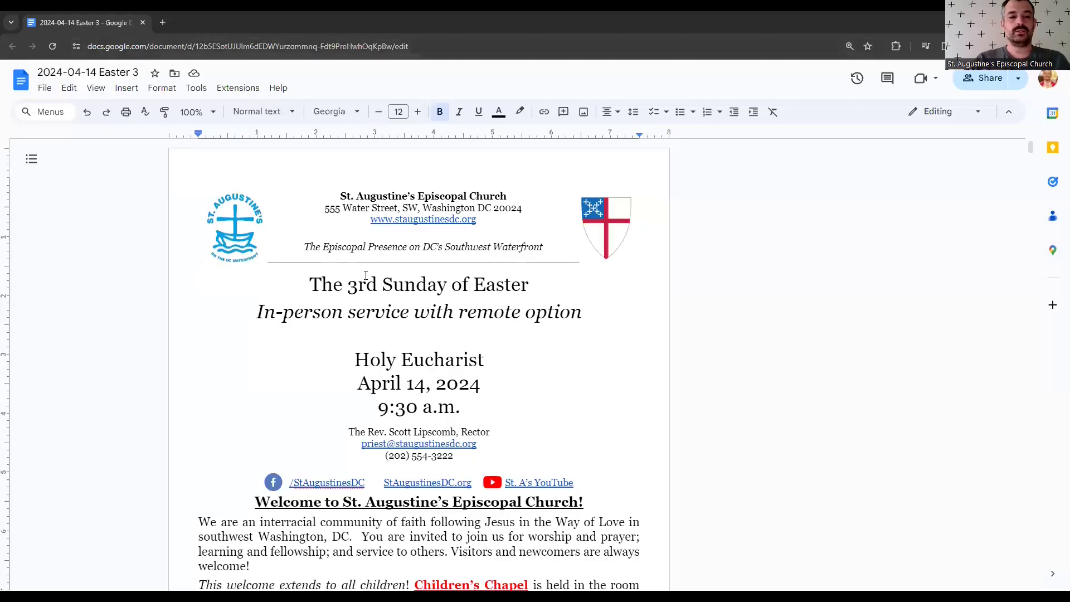
pyautogui.click(354, 287)
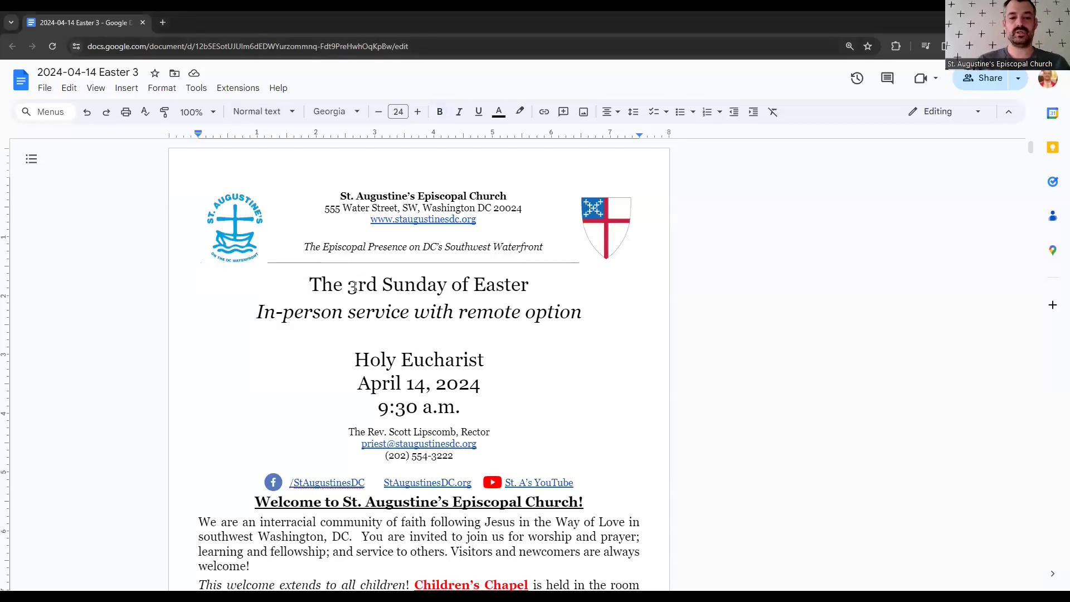
pyautogui.click(354, 287)
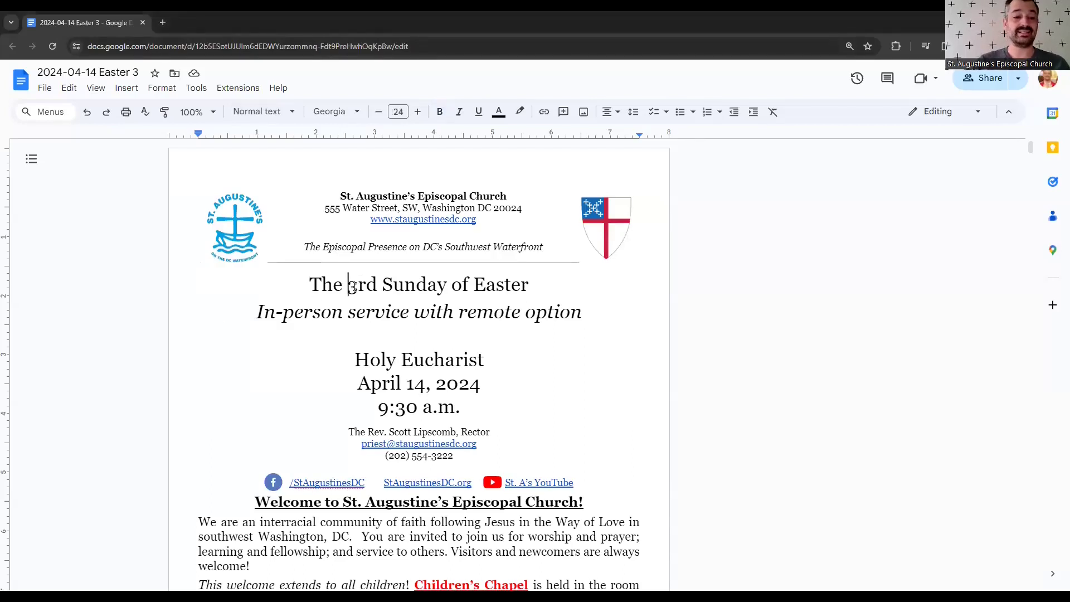
# - Check the '3rd Sunday of Easter' title, subtitle and the April 14 service date
pyautogui.hotkey('ctrl', 'Right')
pyautogui.hotkey('ctrl', 'Right')
pyautogui.hotkey('ctrl', 'Left')
pyautogui.hotkey('ctrl', 'Left')
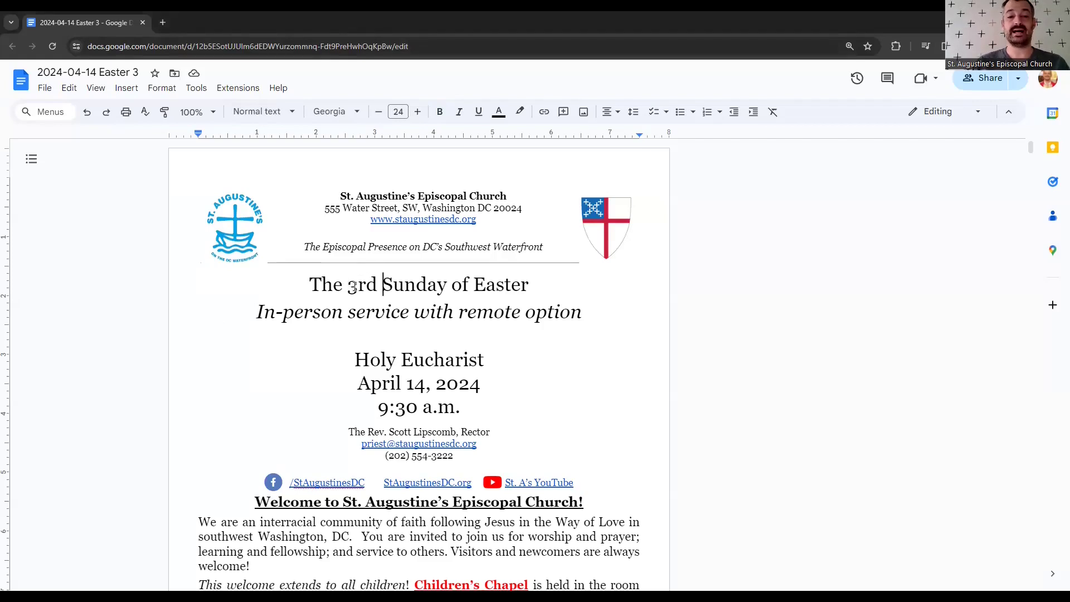
pyautogui.press('Down')
pyautogui.press('Down')
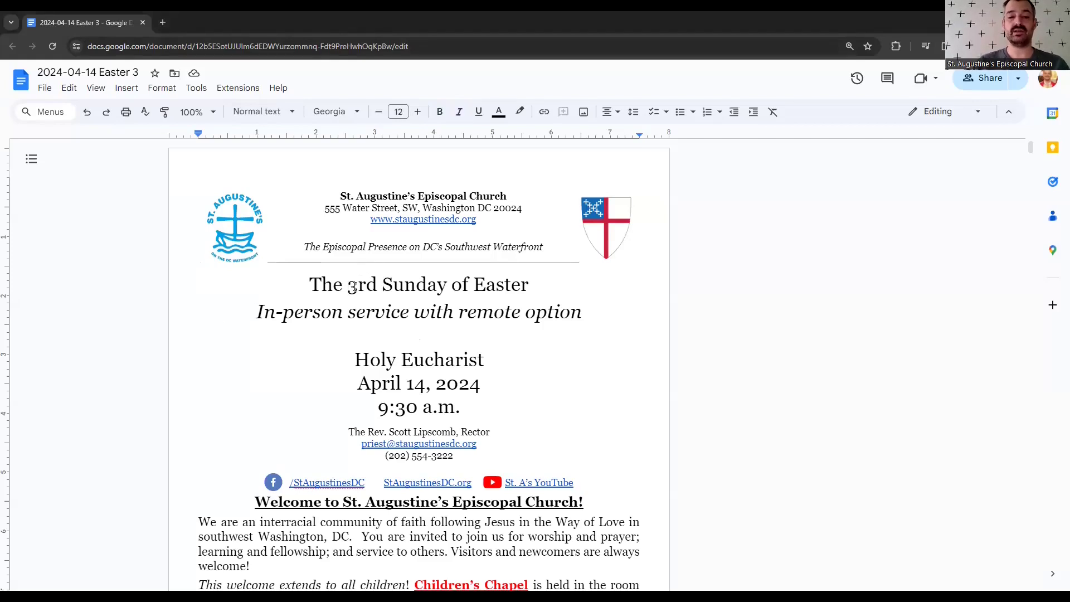
pyautogui.press('Down')
pyautogui.press('Down')
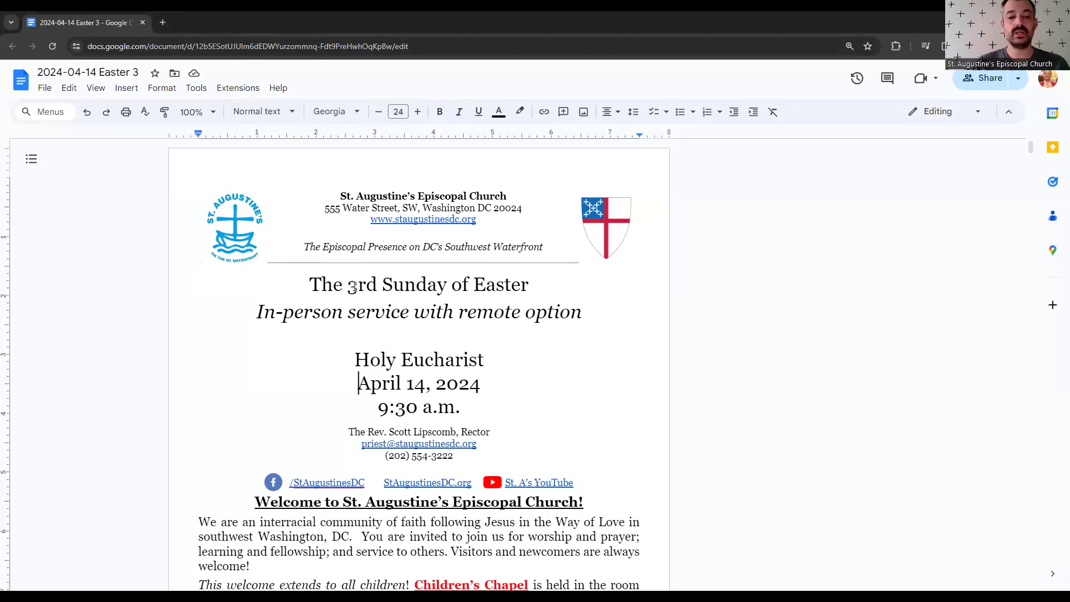
pyautogui.hotkey('ctrl', 'shift', 'Right')
pyautogui.hotkey('ctrl', 'shift', 'Right')
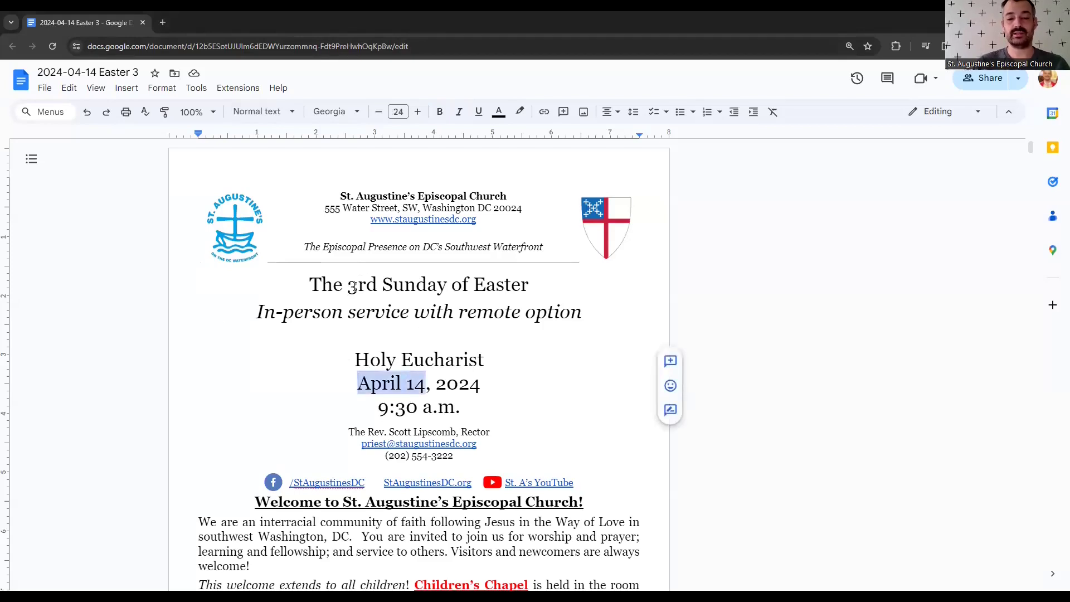
pyautogui.press('Up')
pyautogui.press('Up')
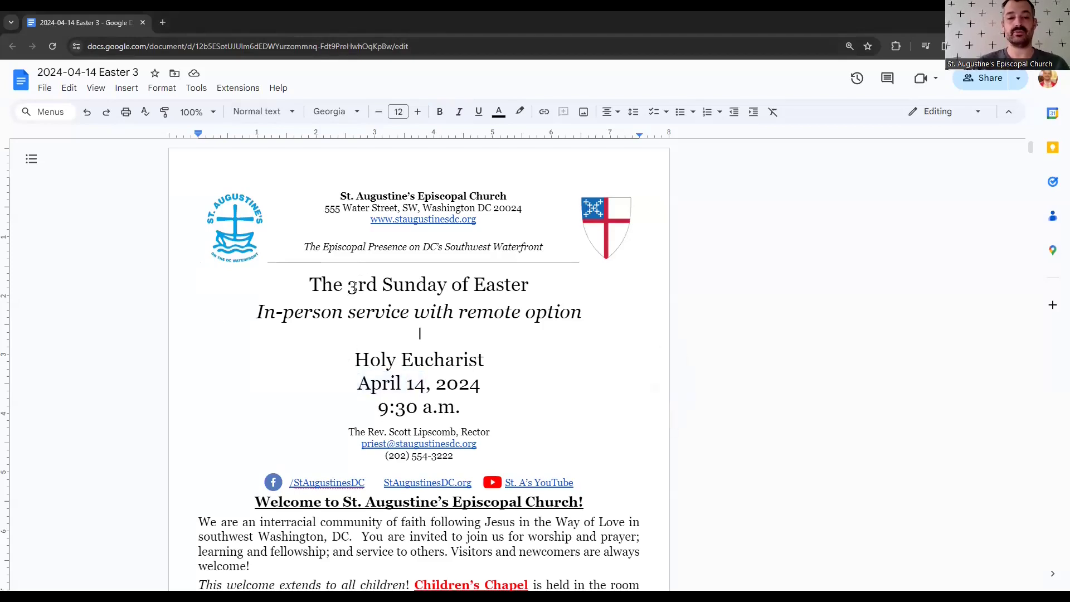
# - Open the '03 - March 2024' Drive folder in a tab ahead of the bulletin, then return to Easter 3
pyautogui.click(162, 23)
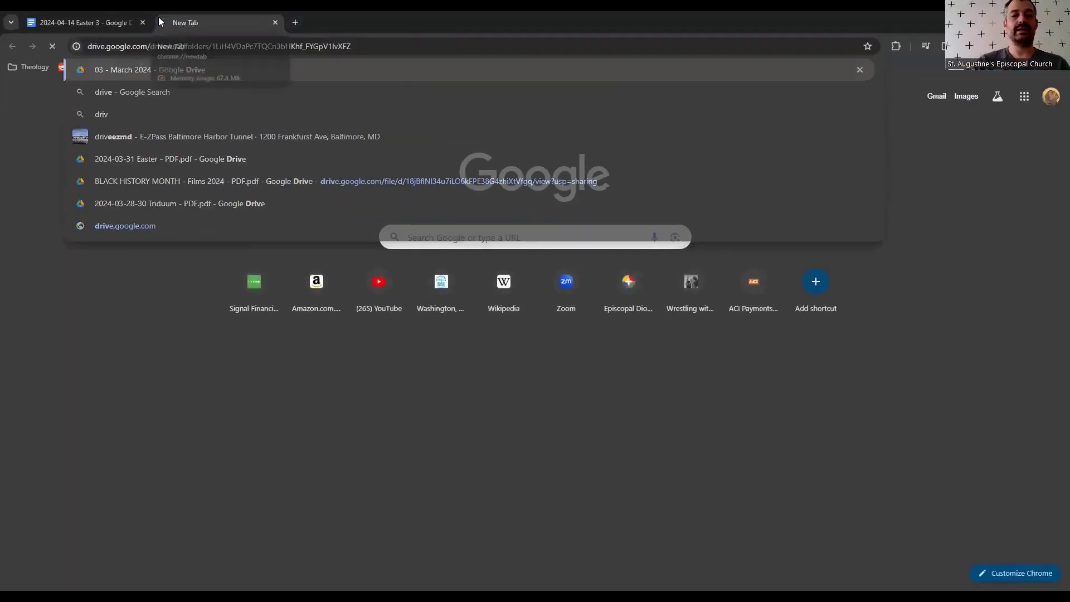
pyautogui.press('Return')
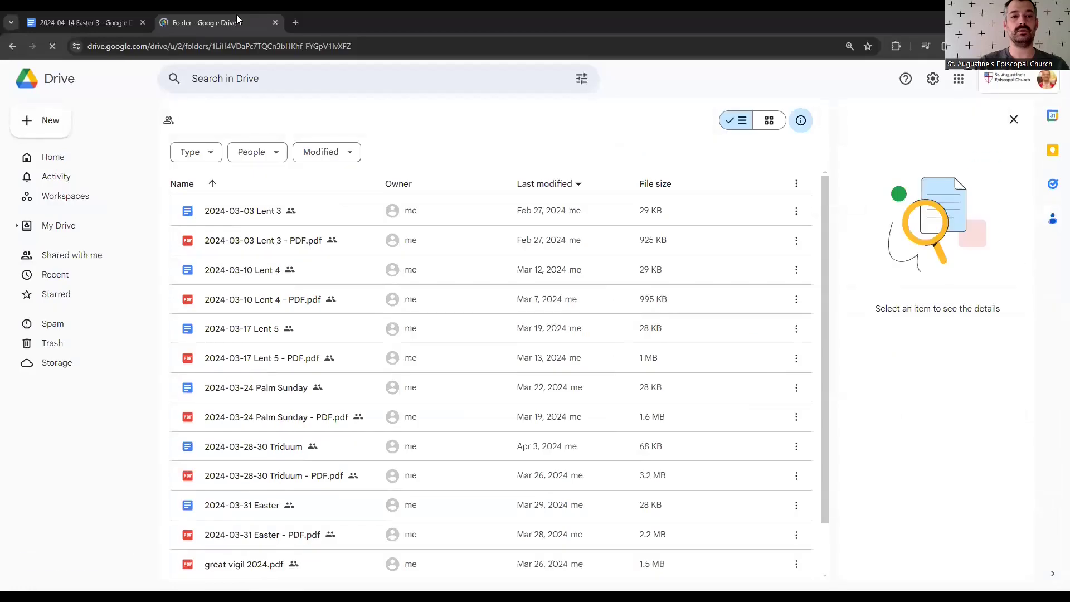
pyautogui.moveTo(133, 23); pyautogui.dragTo(67, 22)
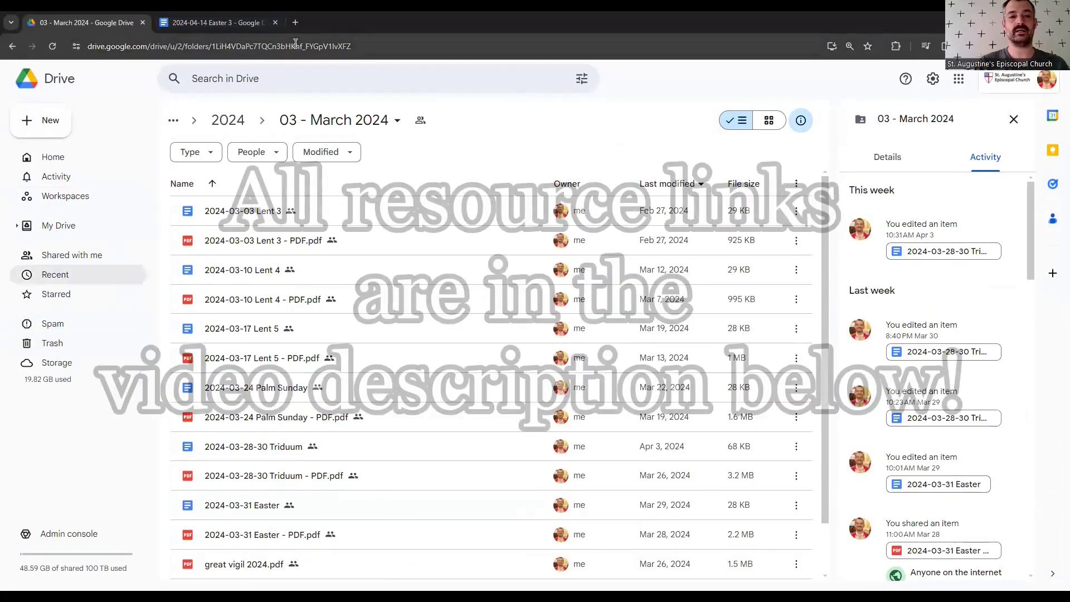
pyautogui.click(239, 25)
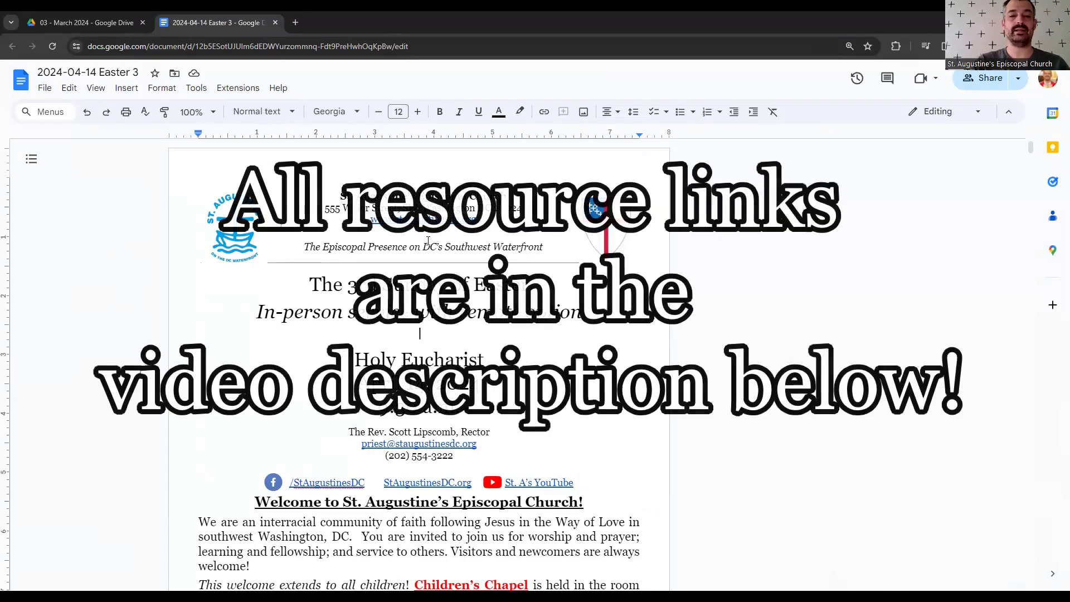
pyautogui.scroll(-5, 428, 241)
pyautogui.scroll(2, 428, 241)
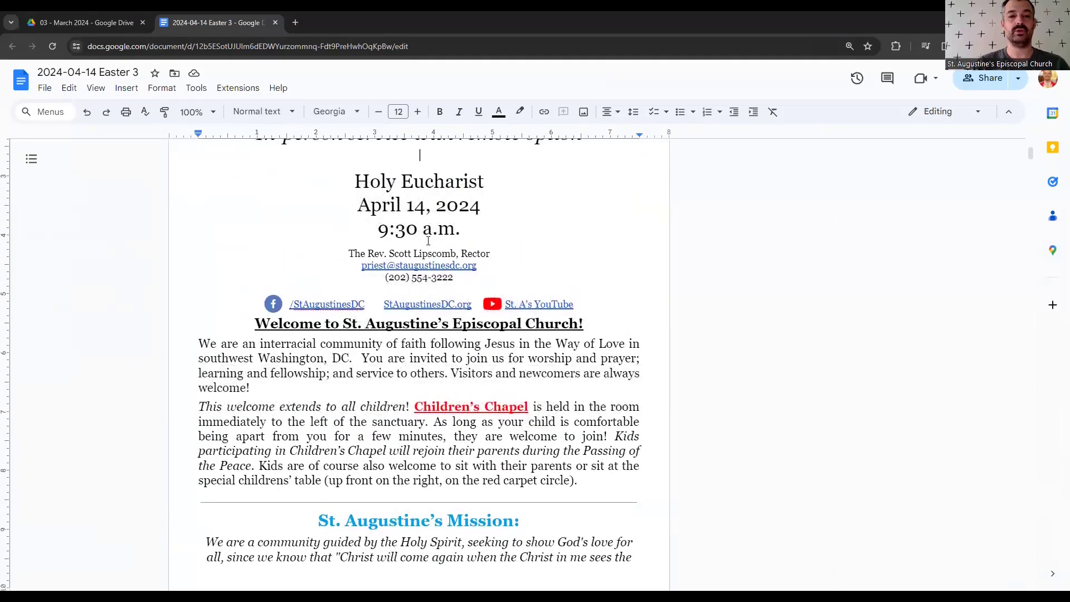
pyautogui.scroll(3, 350, 268)
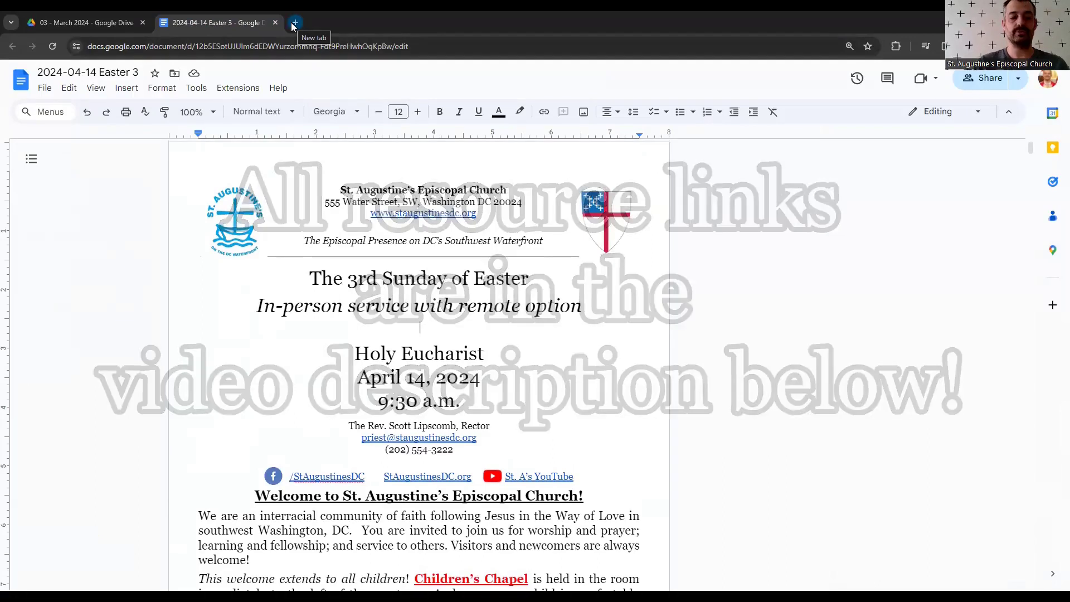
# - Go to lectionarypage.net in a new tab
pyautogui.click(294, 23)
pyautogui.write('lectionarypra')
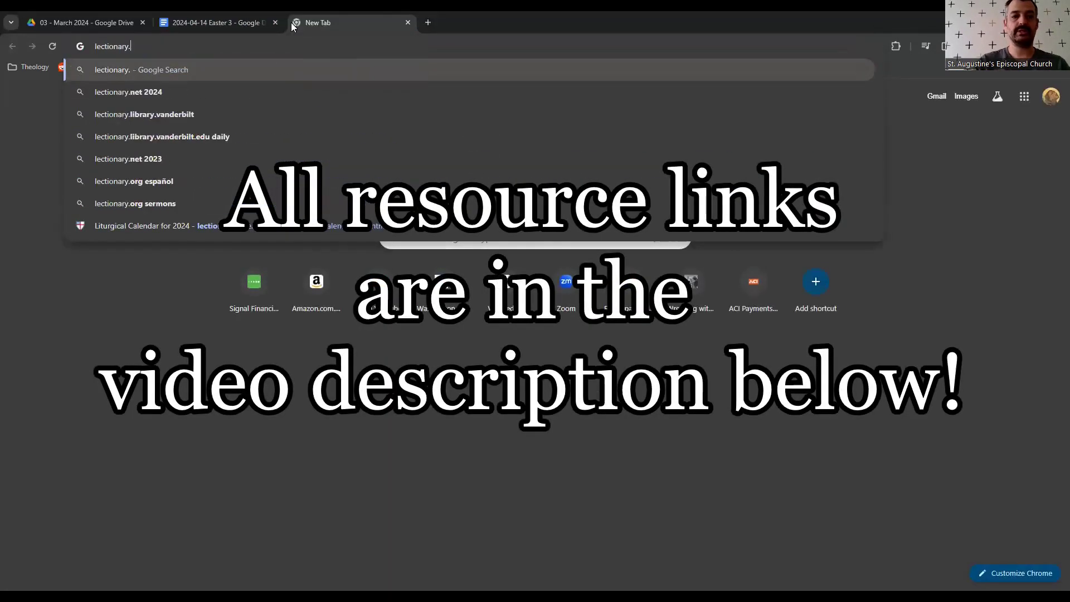
pyautogui.press('BackSpace')
pyautogui.press('BackSpace')
pyautogui.write('age')
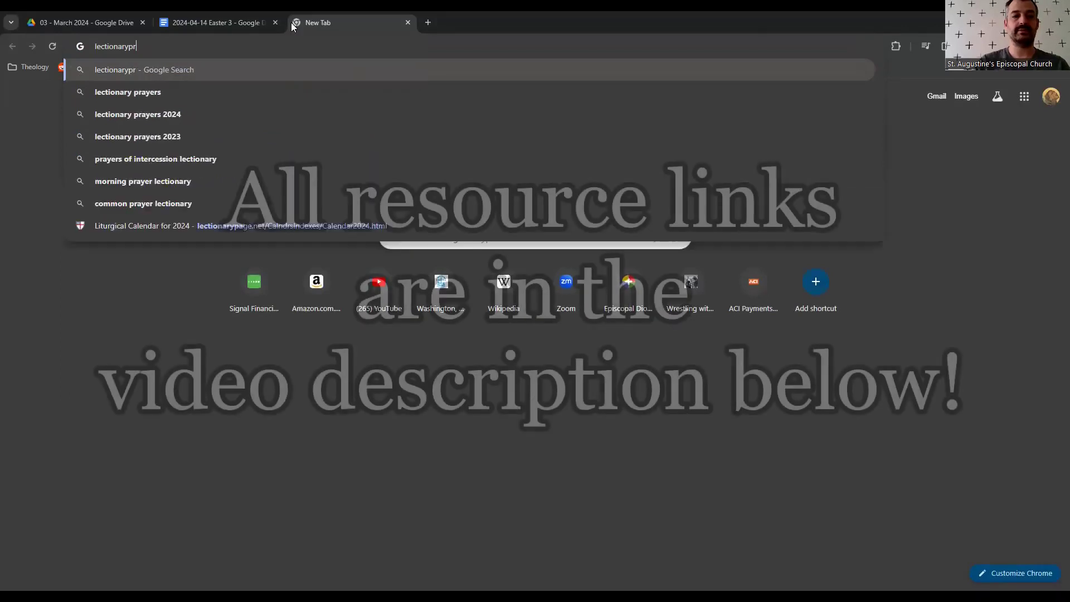
pyautogui.write('.net')
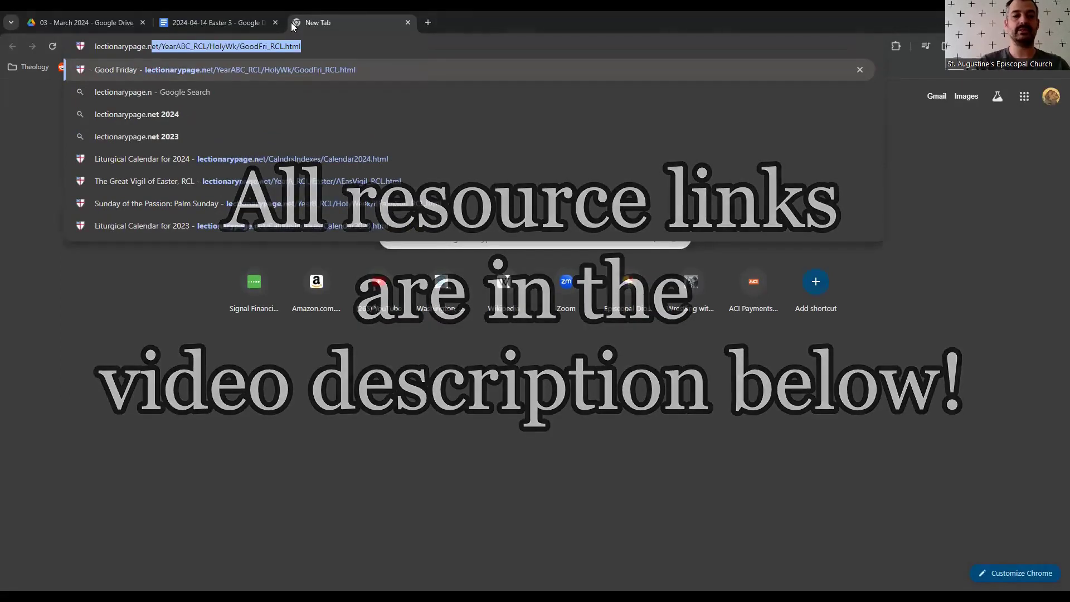
pyautogui.press('Delete')
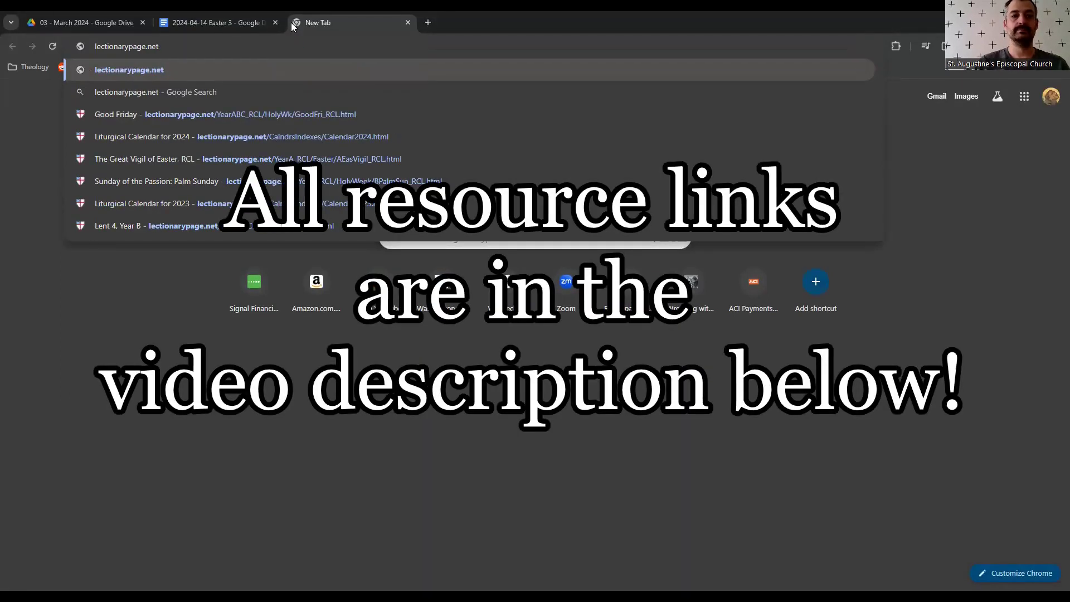
pyautogui.press('Return')
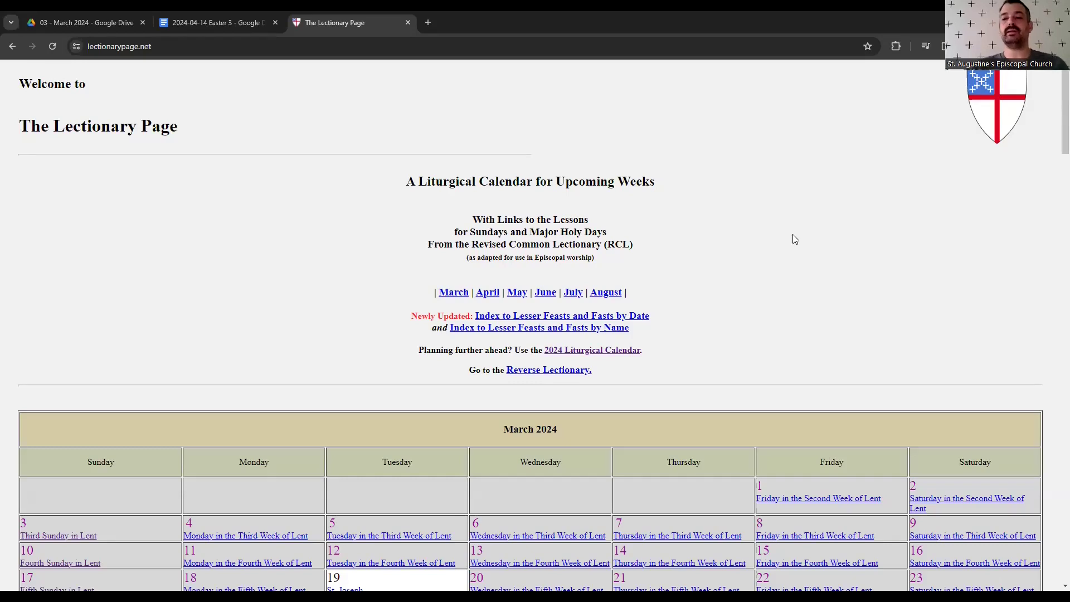
# - Browse the Lectionary Page home and open the 2024 Liturgical Calendar
pyautogui.scroll(-3, 795, 239)
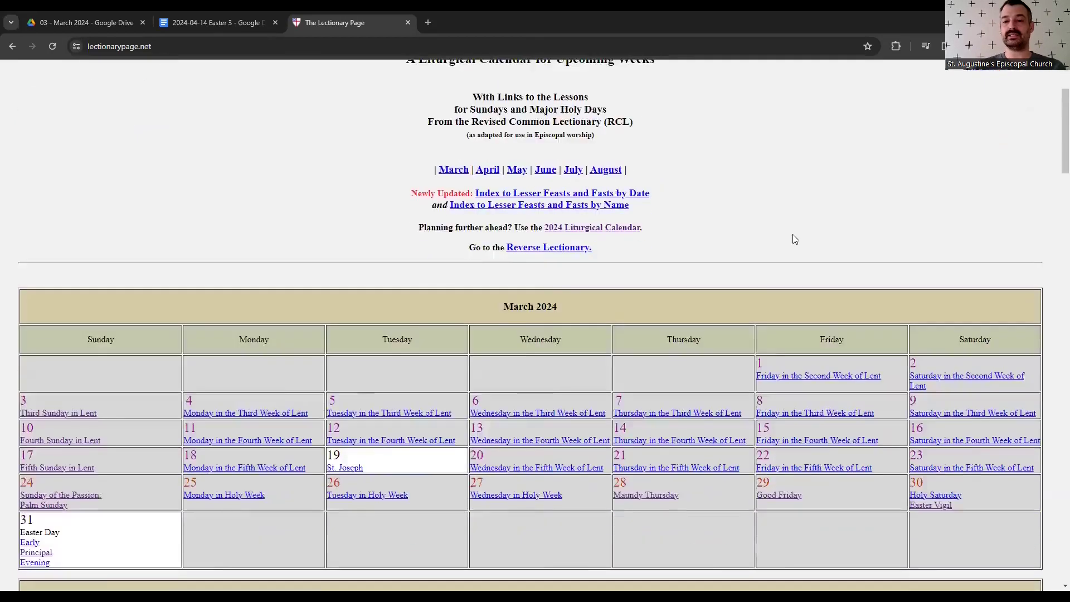
pyautogui.scroll(-5, 739, 222)
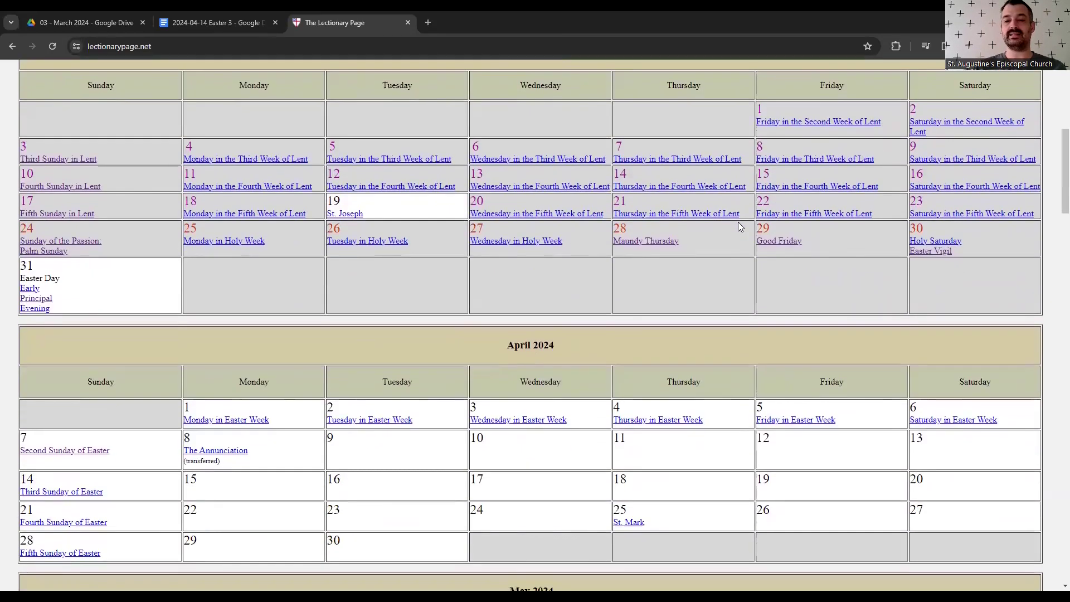
pyautogui.scroll(6, 738, 222)
pyautogui.scroll(3, 738, 226)
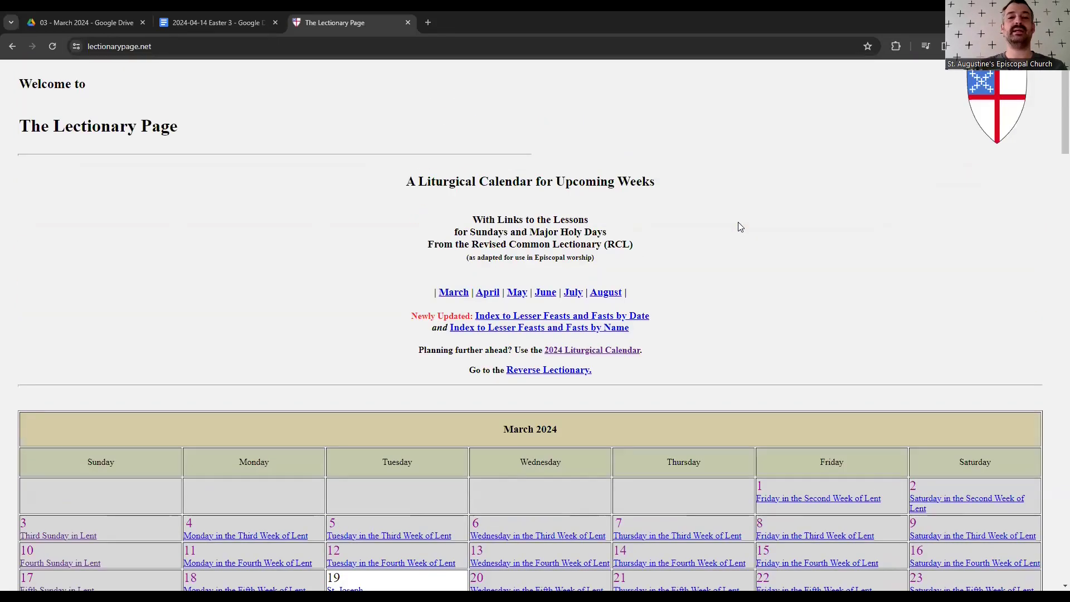
pyautogui.scroll(-5, 738, 227)
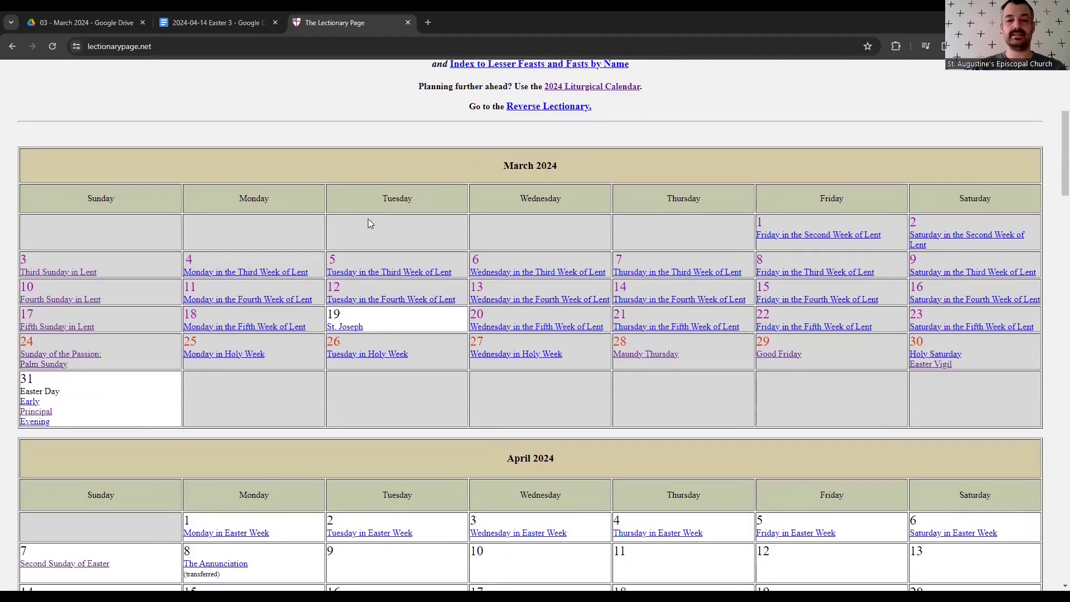
pyautogui.moveTo(330, 253); pyautogui.dragTo(522, 319)
pyautogui.click(684, 433)
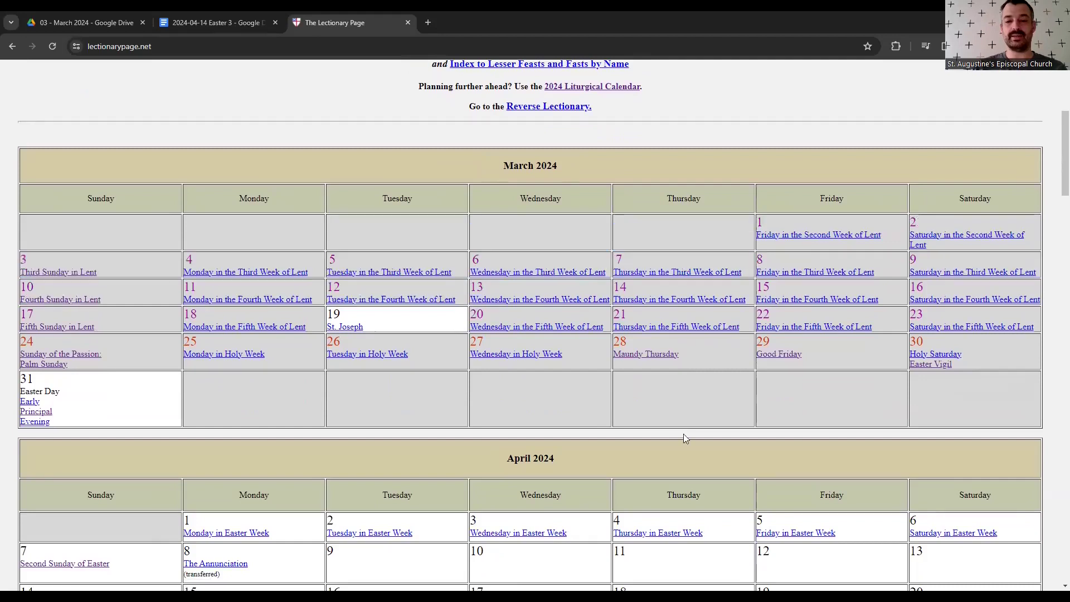
pyautogui.scroll(-5, 683, 439)
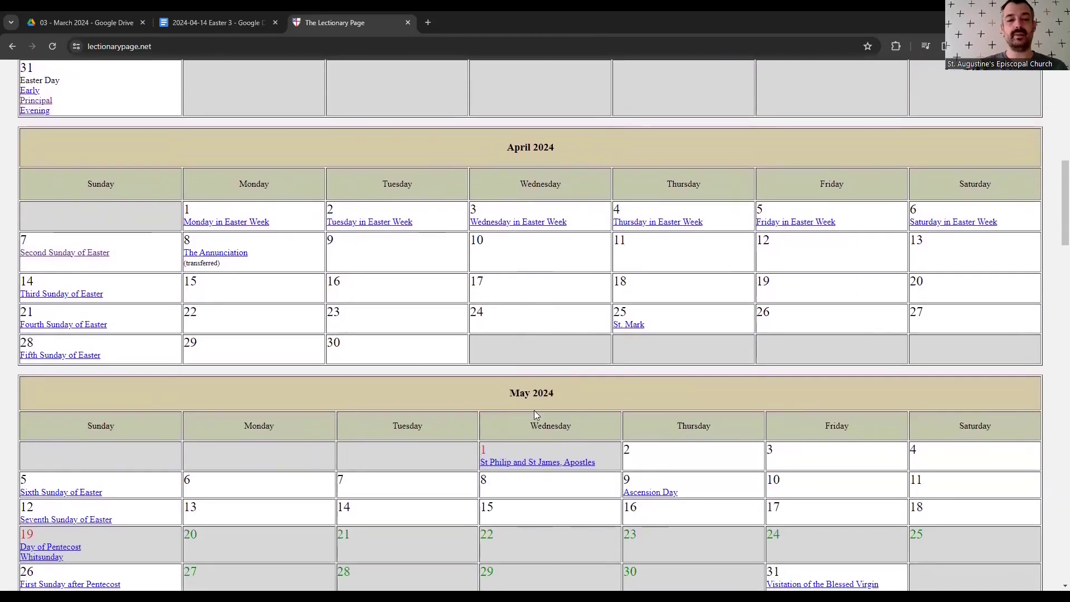
pyautogui.scroll(6, 345, 329)
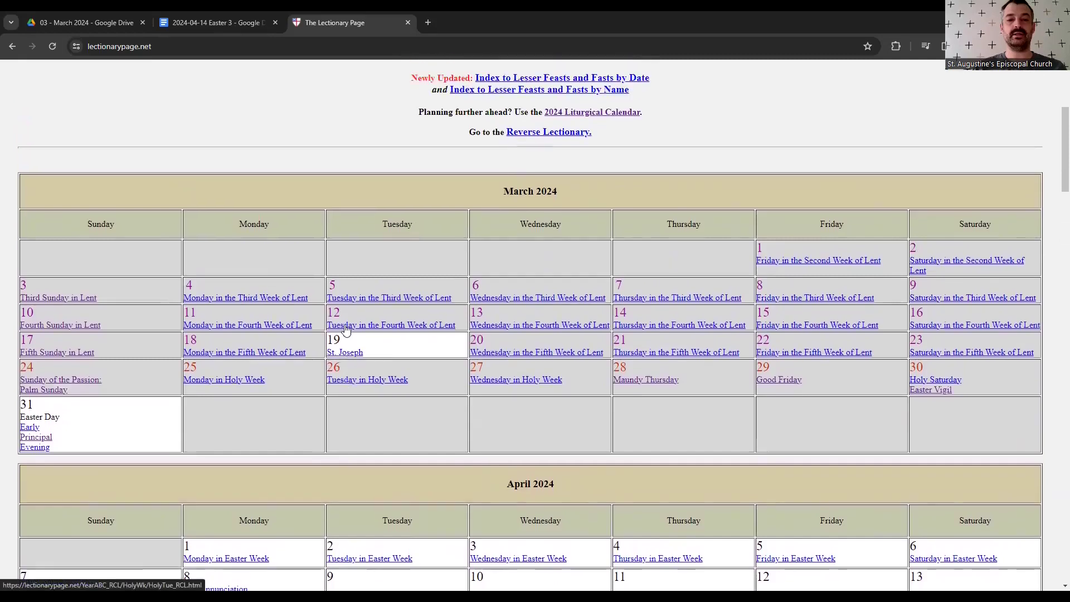
pyautogui.scroll(1, 346, 329)
pyautogui.moveTo(559, 248); pyautogui.dragTo(479, 250)
pyautogui.click(479, 249)
pyautogui.scroll(2, 321, 158)
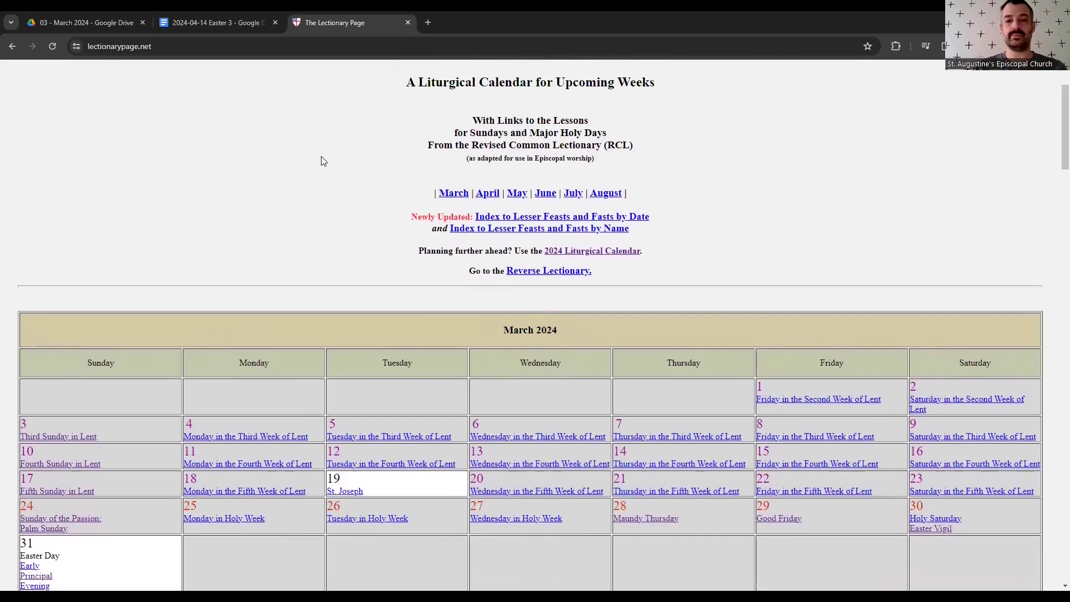
pyautogui.click(585, 257)
# - Try the 2025 calendar address, which returns 404, and go back to the 2024 calendar
pyautogui.click(296, 47)
pyautogui.click(297, 47)
pyautogui.press('Left')
pyautogui.press('Left')
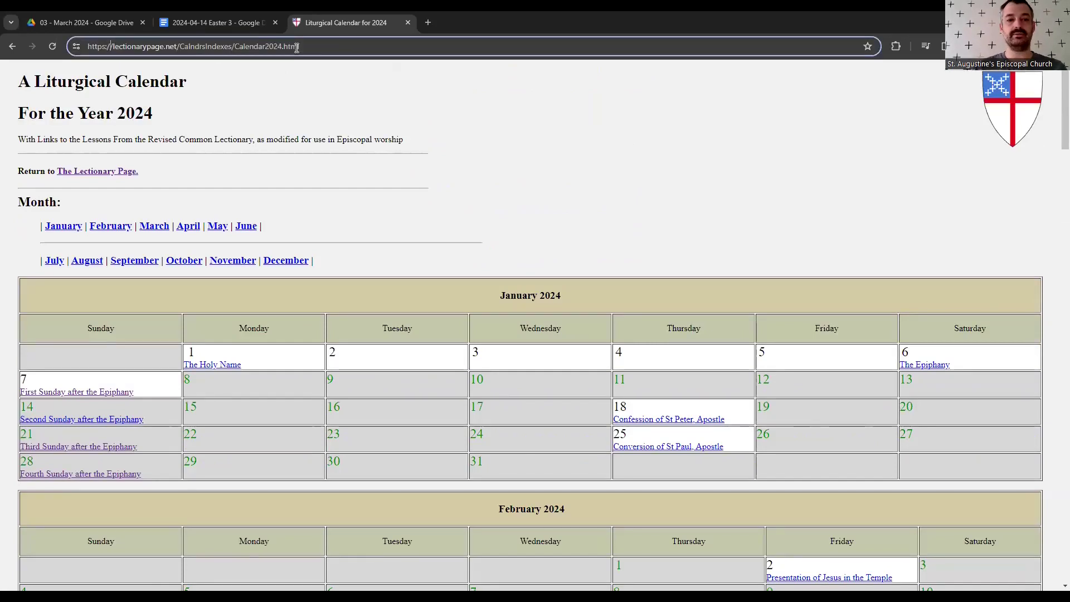
pyautogui.press('Right')
pyautogui.press('Right')
pyautogui.press('Right')
pyautogui.press('Right')
pyautogui.press('Right')
pyautogui.press('Right')
pyautogui.press('Right')
pyautogui.press('Right')
pyautogui.press('Right')
pyautogui.press('Right')
pyautogui.press('Right')
pyautogui.press('Right')
pyautogui.press('Right')
pyautogui.press('Right')
pyautogui.press('Right')
pyautogui.press('Right')
pyautogui.press('Right')
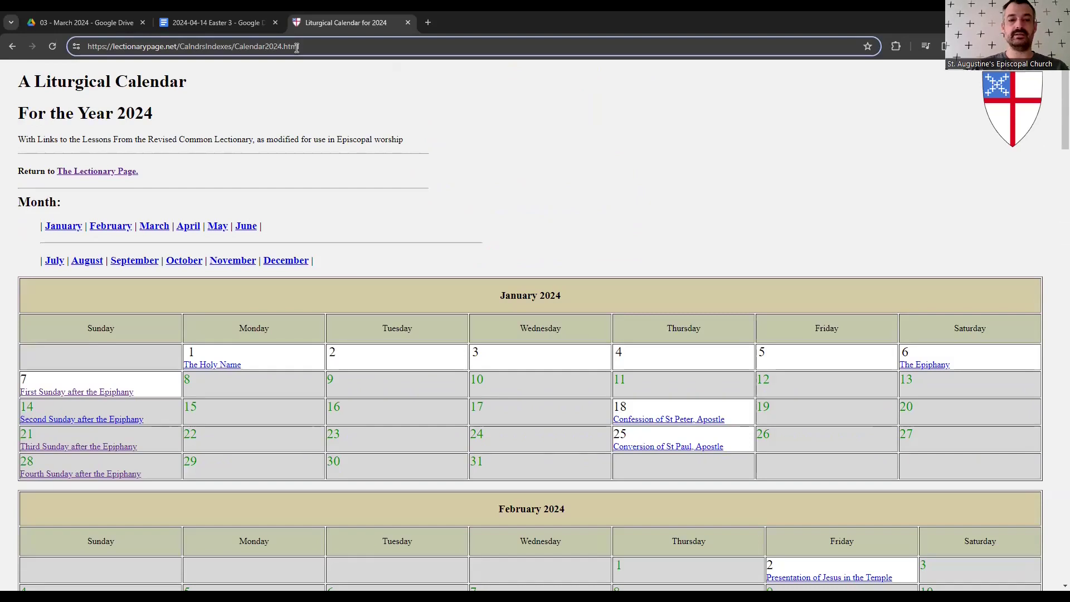
pyautogui.press('Delete')
pyautogui.write('5')
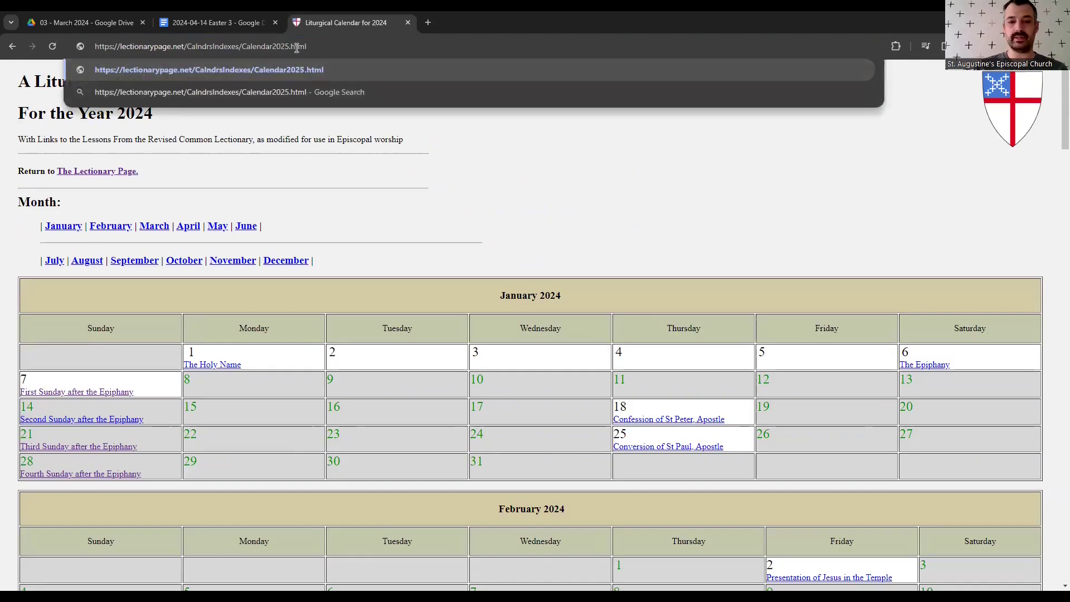
pyautogui.press('Return')
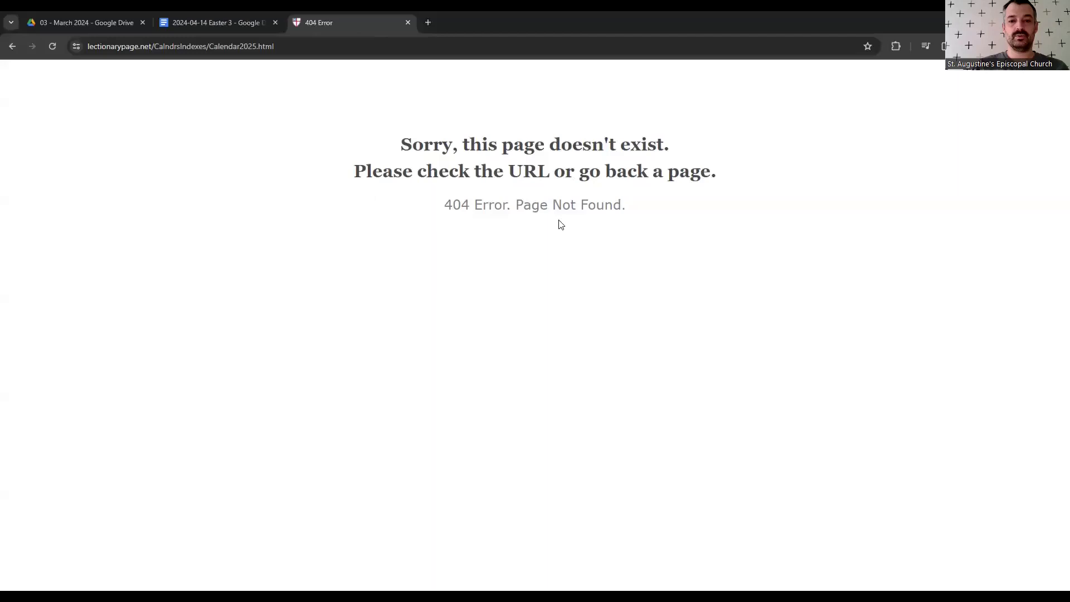
pyautogui.click(13, 46)
# - Scroll the 2024 calendar down to April's Sundays of Easter
pyautogui.scroll(-2, 457, 209)
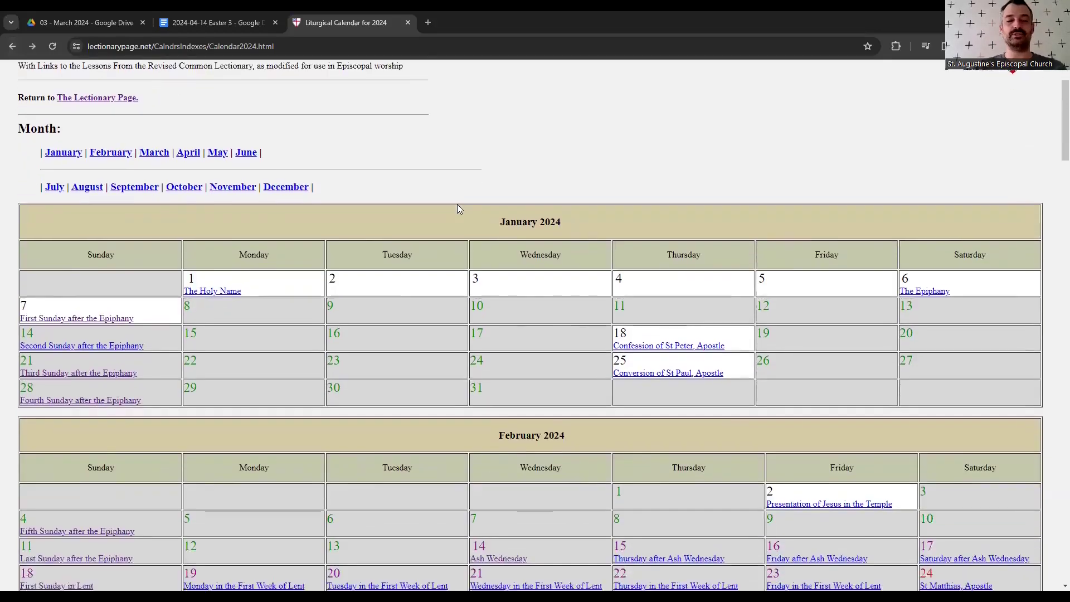
pyautogui.scroll(-2, 376, 211)
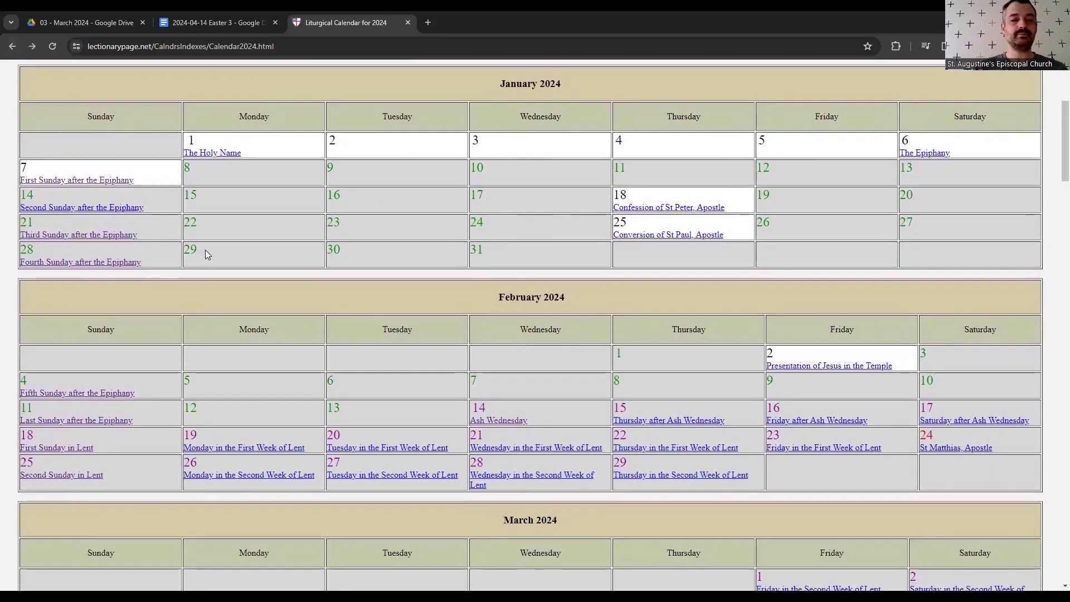
pyautogui.scroll(-9, 207, 251)
pyautogui.scroll(-3, 206, 254)
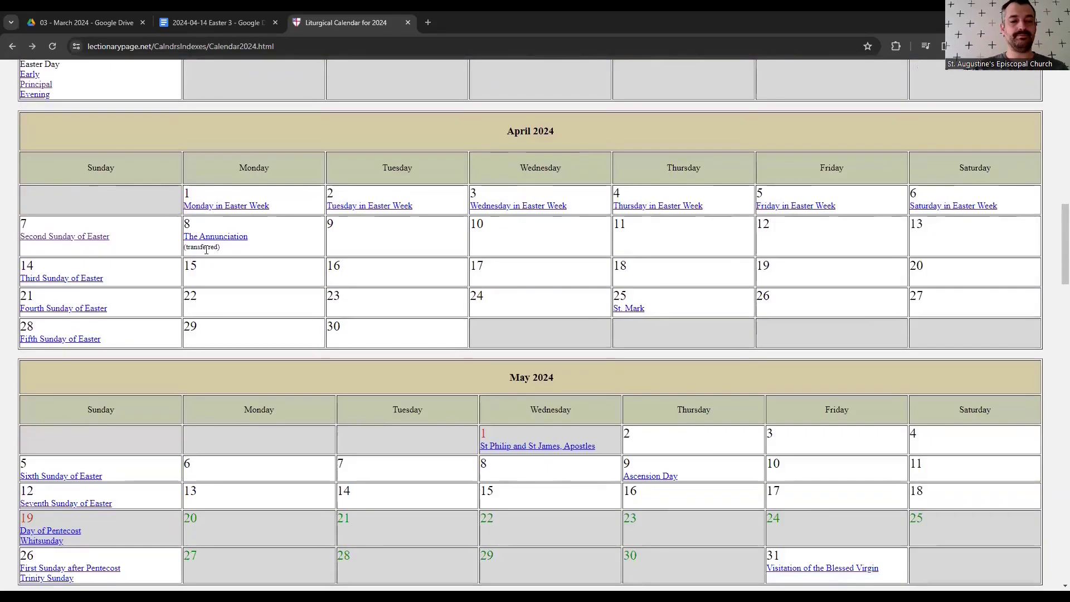
# - Open the Third Sunday of Easter, Year B lessons from the April 14 entry and read the Collect
pyautogui.click(44, 279)
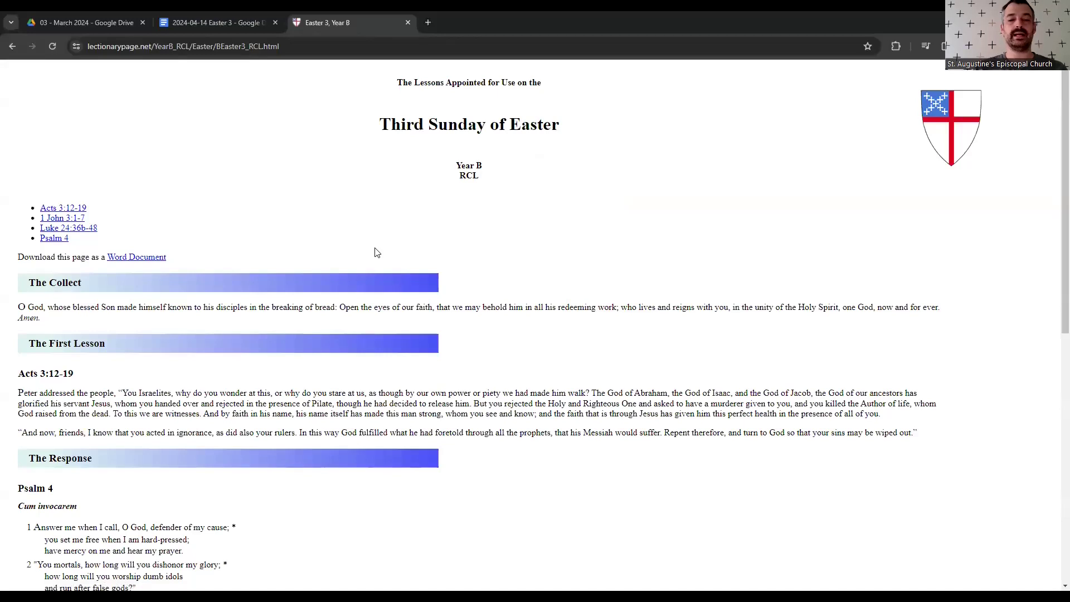
pyautogui.moveTo(47, 313); pyautogui.dragTo(12, 311)
pyautogui.click(45, 316)
pyautogui.click(63, 302)
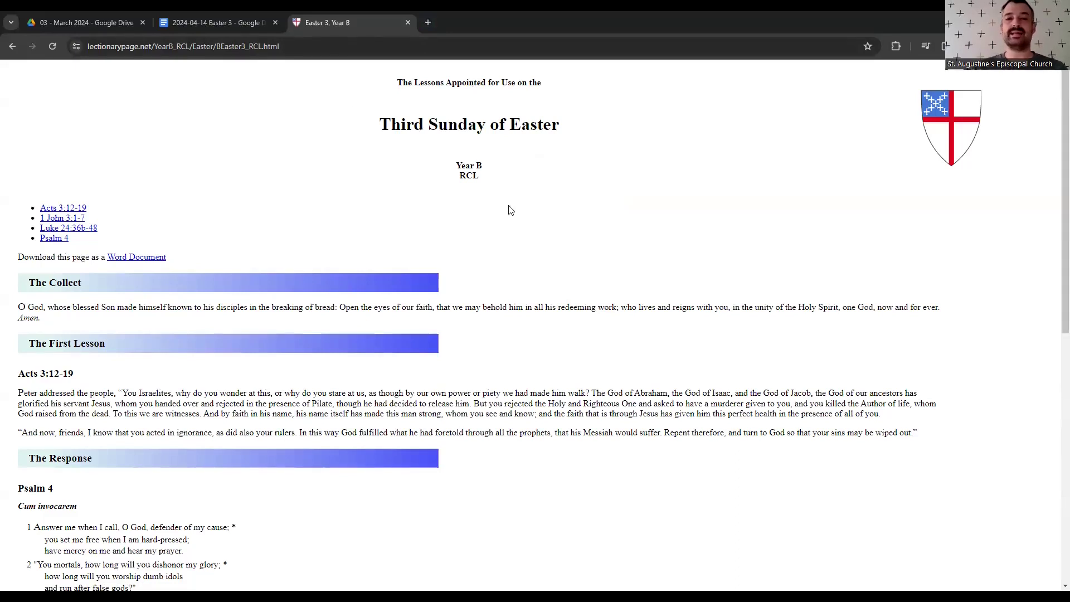
# - Open riteplanning.com in a new tab and go to its account sign-in page
pyautogui.click(428, 23)
pyautogui.write('rit')
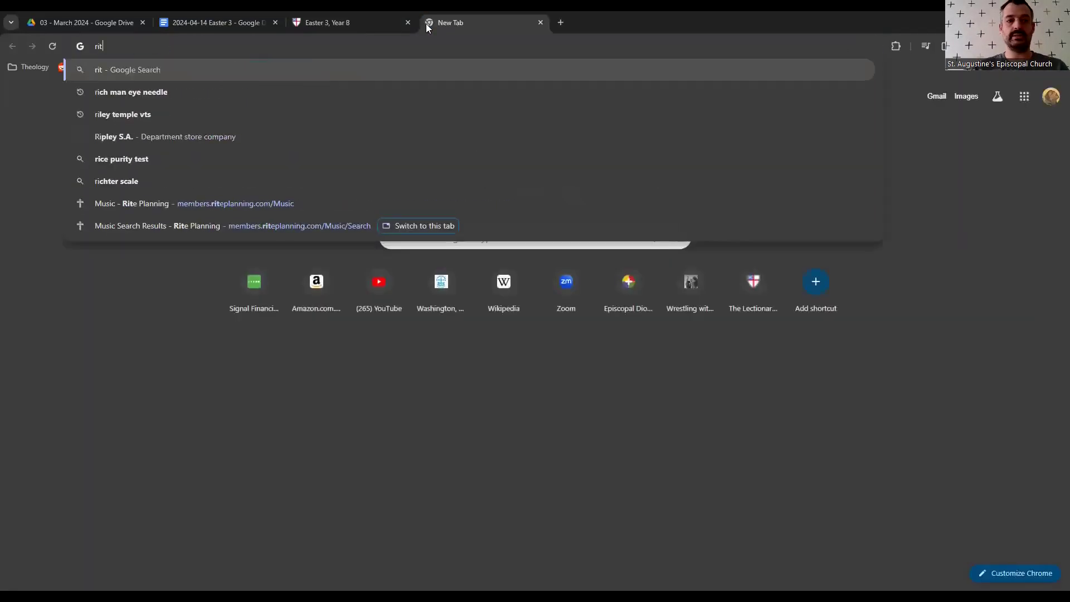
pyautogui.write('eplanning.')
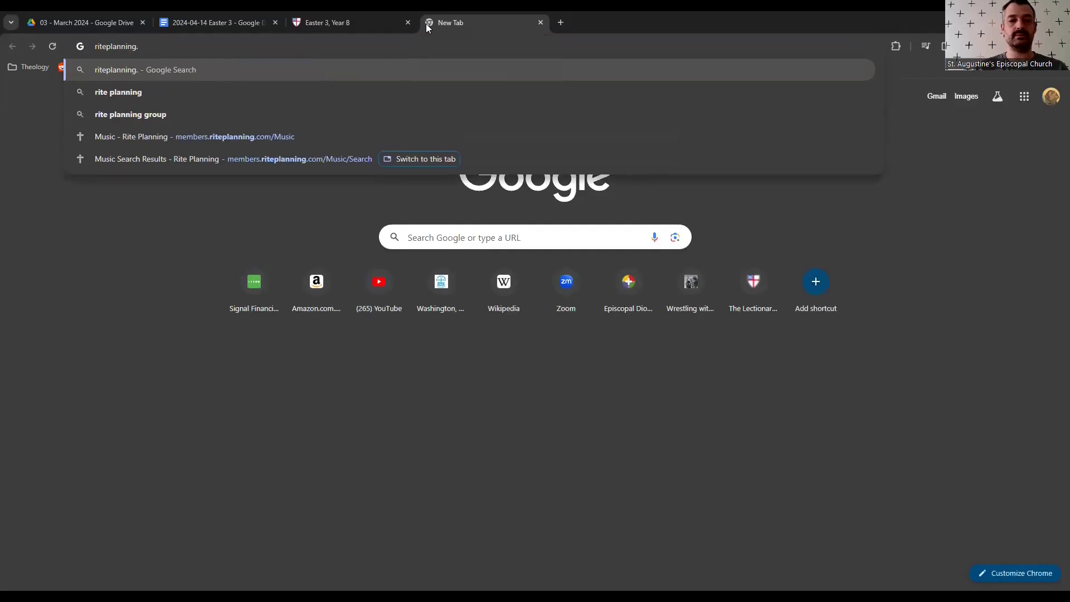
pyautogui.write('com')
pyautogui.press('Return')
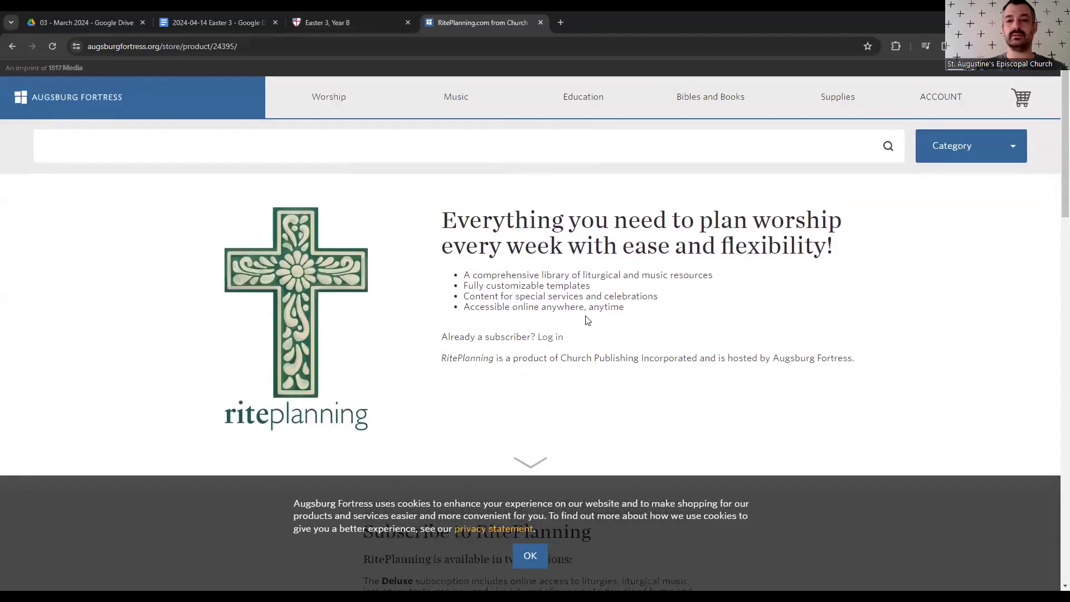
pyautogui.click(946, 92)
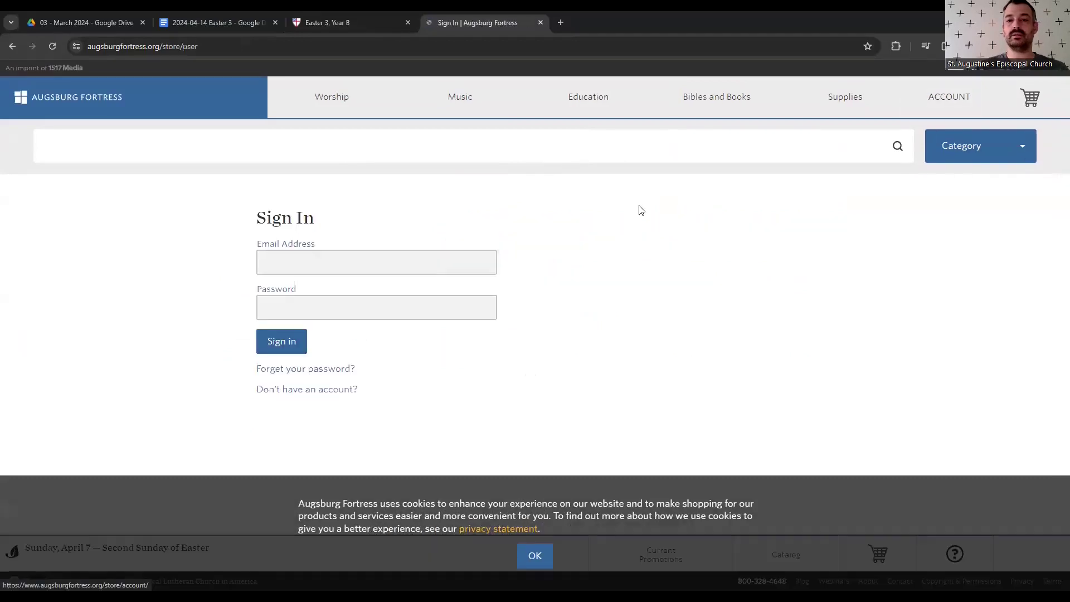
pyautogui.click(326, 268)
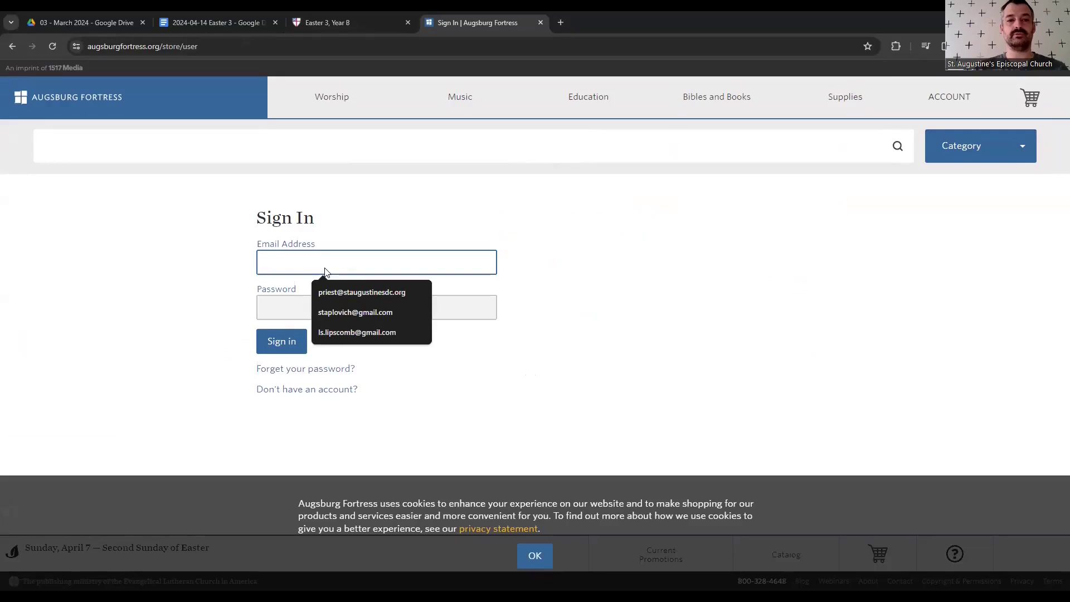
pyautogui.click(484, 137)
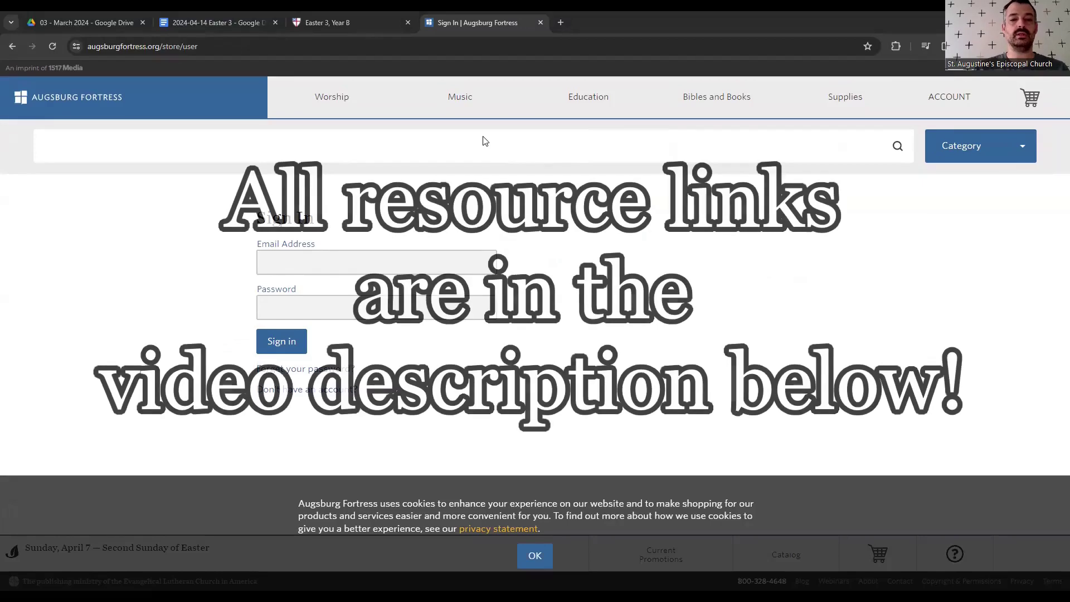
# - Change the address to members.riteplanning.com/ and load it
pyautogui.click(337, 46)
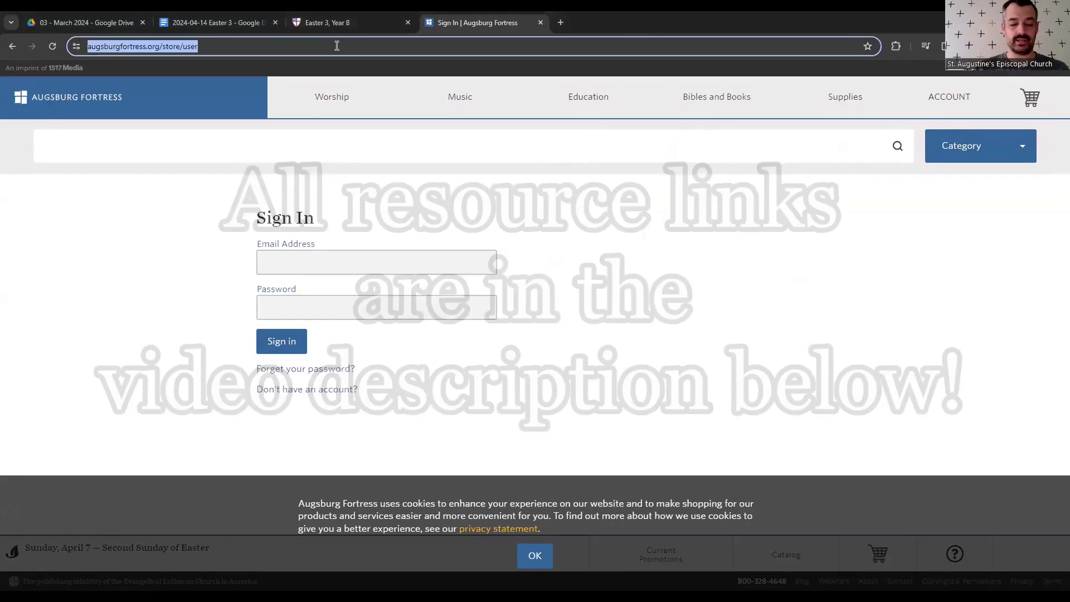
pyautogui.write('https://members.riteplanning.com/Music/Search#')
pyautogui.press('BackSpace')
pyautogui.press('BackSpace')
pyautogui.press('BackSpace')
pyautogui.press('BackSpace')
pyautogui.press('BackSpace')
pyautogui.press('BackSpace')
pyautogui.press('BackSpace')
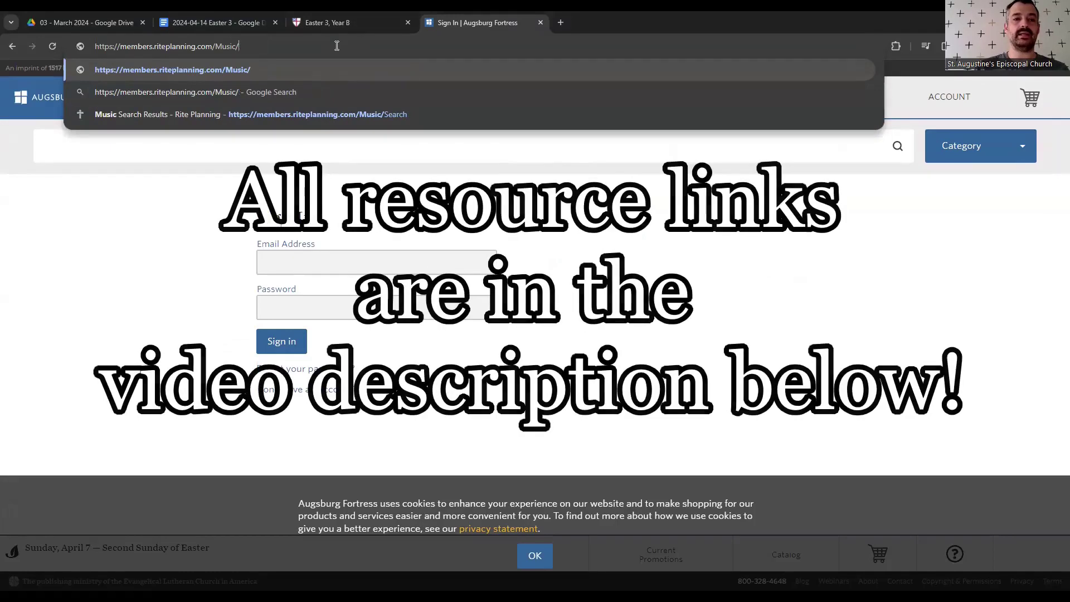
pyautogui.press('BackSpace')
pyautogui.press('BackSpace')
pyautogui.press('BackSpace')
pyautogui.press('BackSpace')
pyautogui.press('BackSpace')
pyautogui.press('BackSpace')
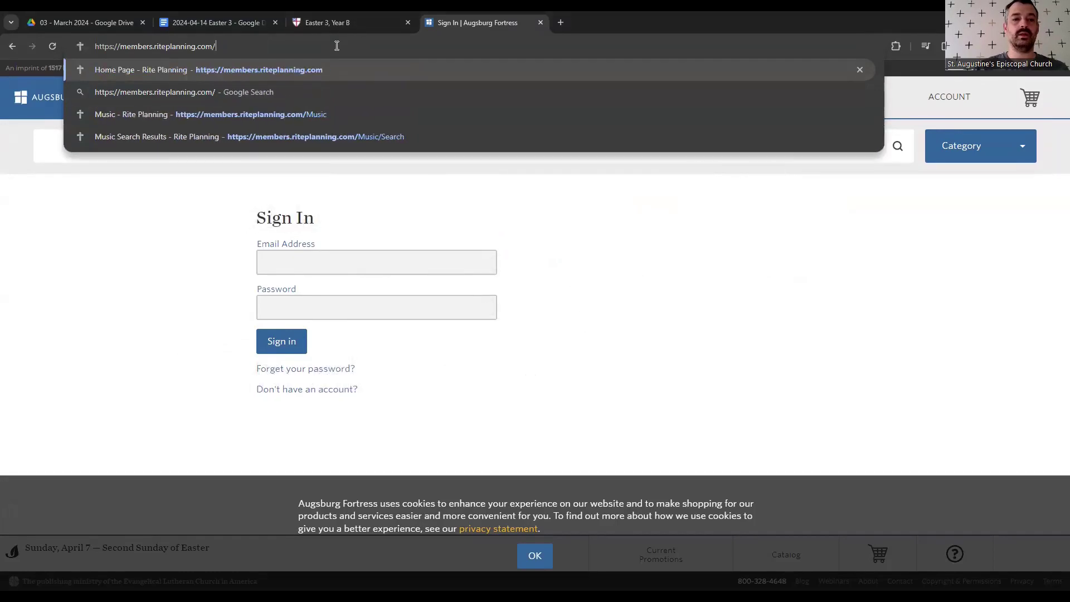
pyautogui.press('Return')
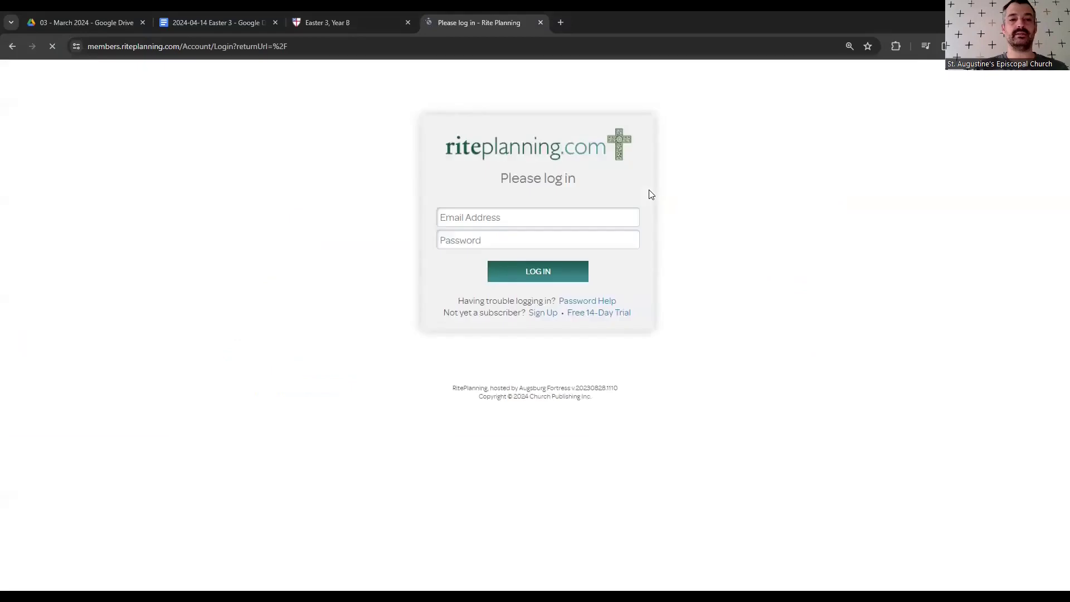
# - Sign in to Rite Planning with the saved account e-mail and password
pyautogui.moveTo(522, 220); pyautogui.dragTo(420, 217)
pyautogui.click(367, 233)
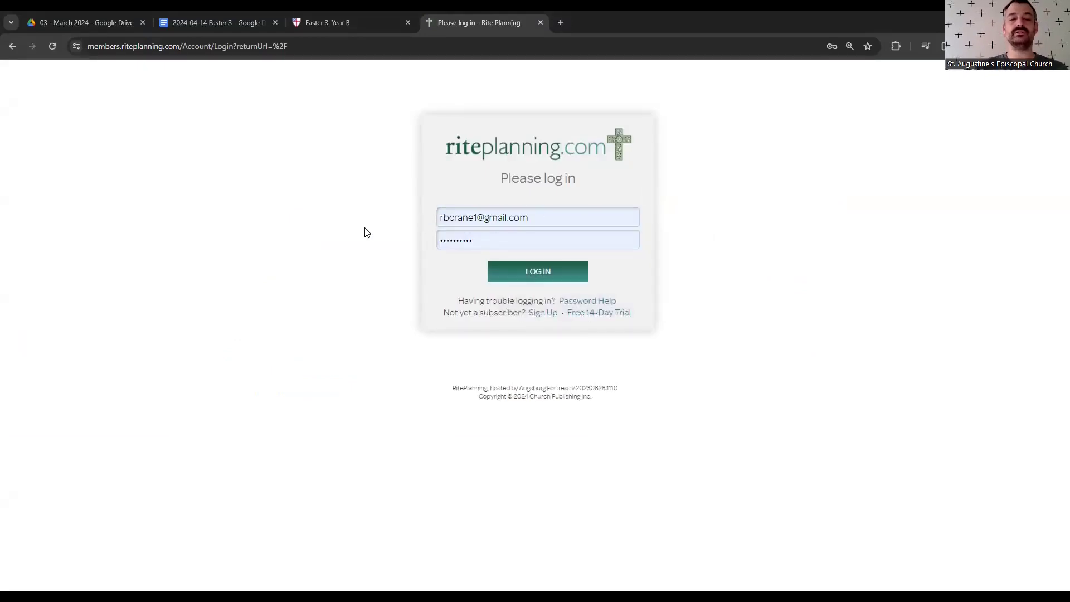
pyautogui.moveTo(477, 238); pyautogui.dragTo(366, 246)
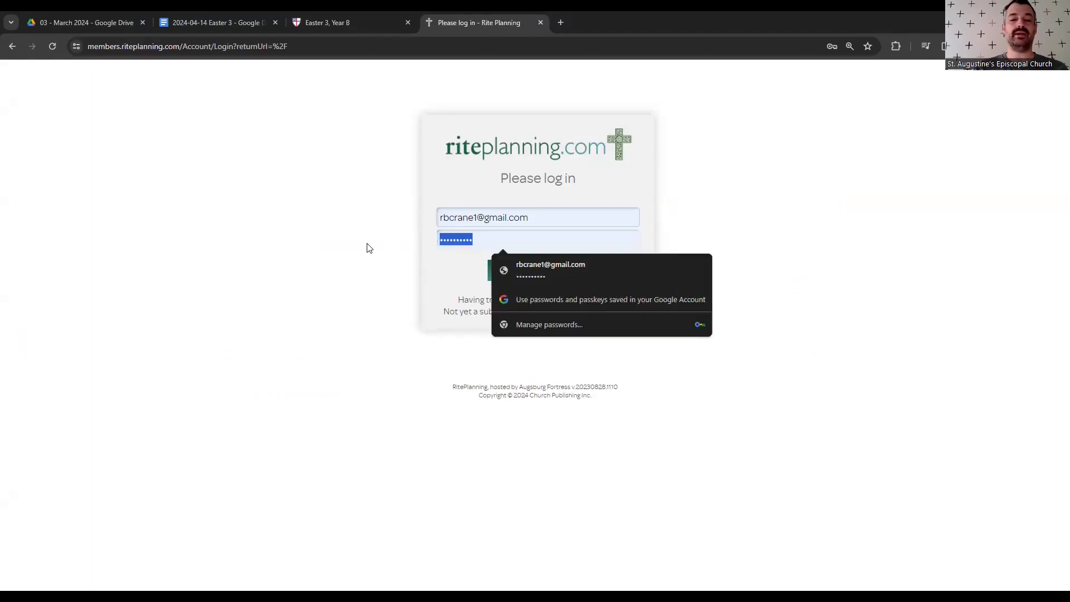
pyautogui.click(302, 265)
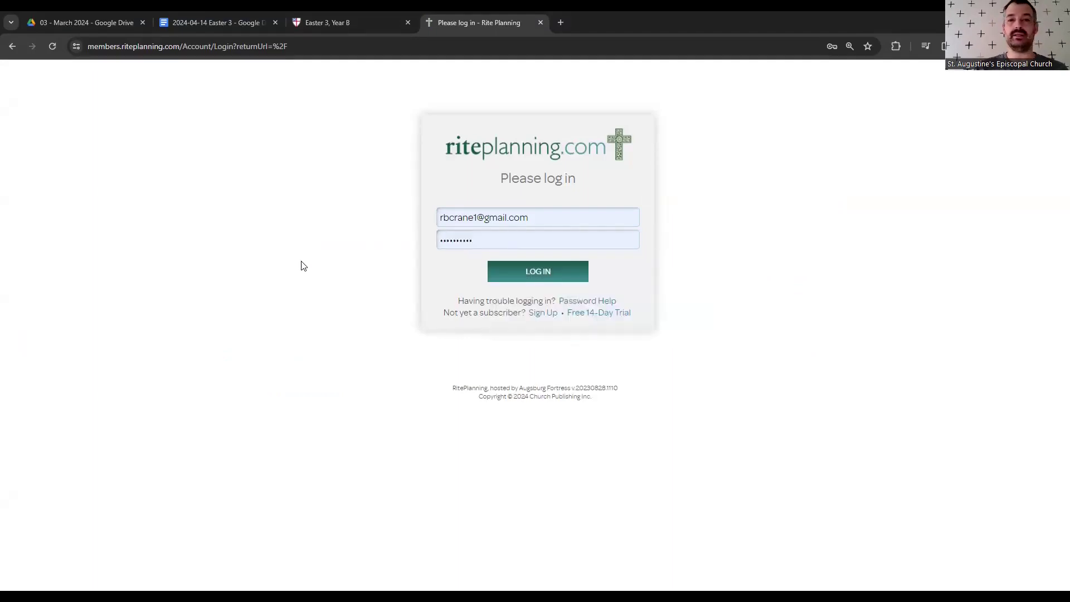
pyautogui.click(527, 270)
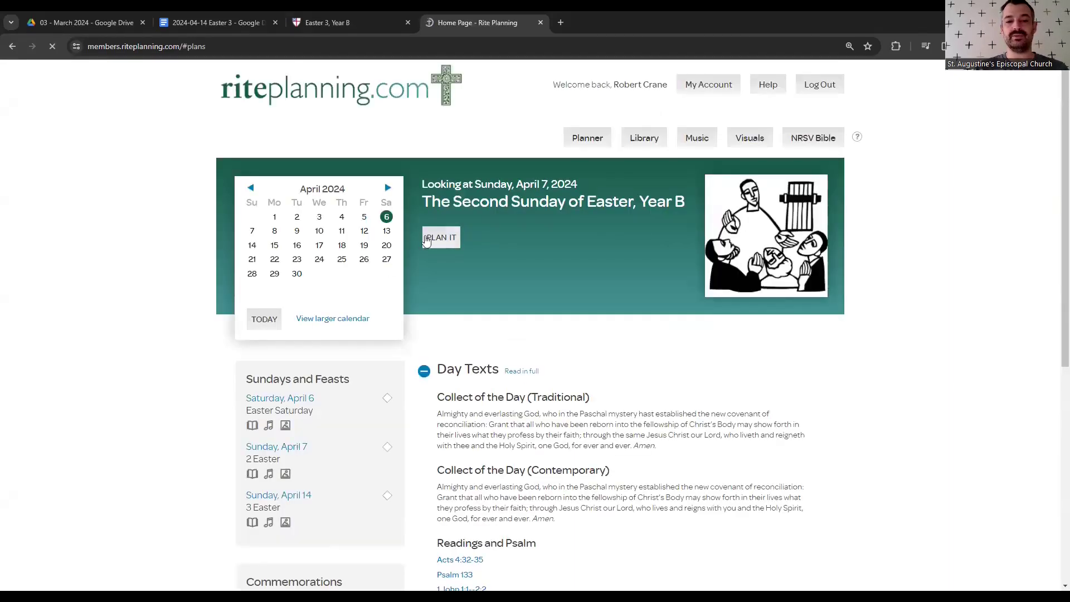
# - Browse April 14's planner, music and visuals, then return the lectionary tab to the 2024 calendar
pyautogui.click(252, 246)
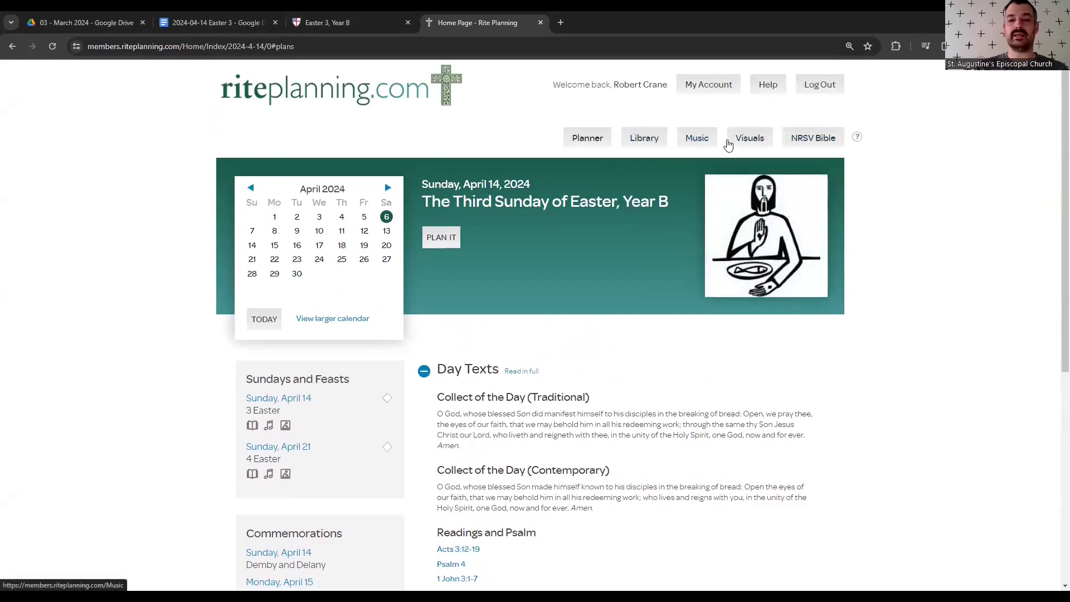
pyautogui.click(593, 138)
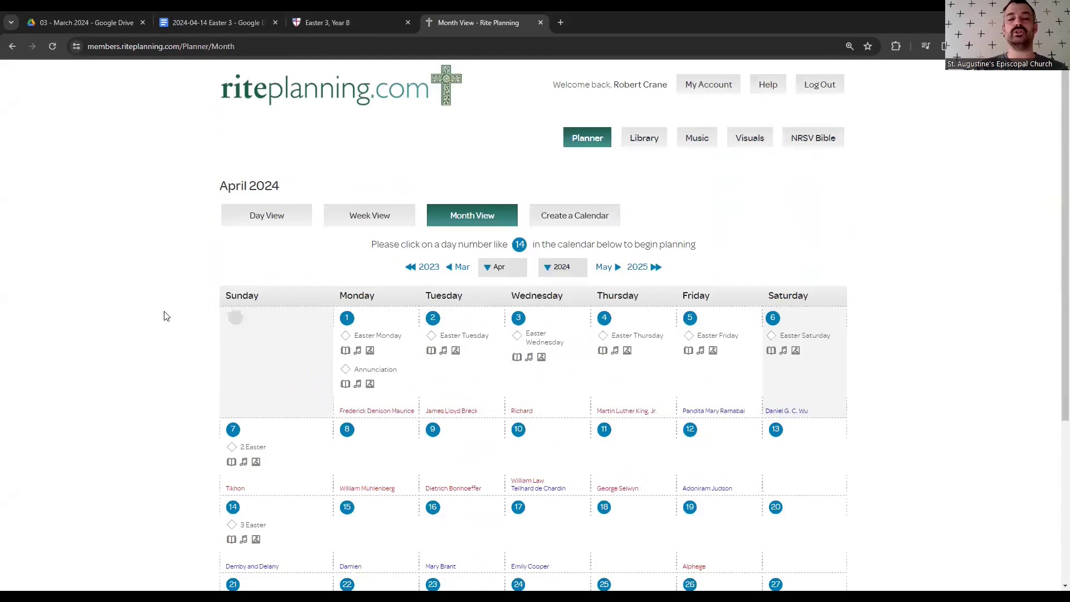
pyautogui.scroll(-2, 165, 314)
pyautogui.scroll(-1, 242, 315)
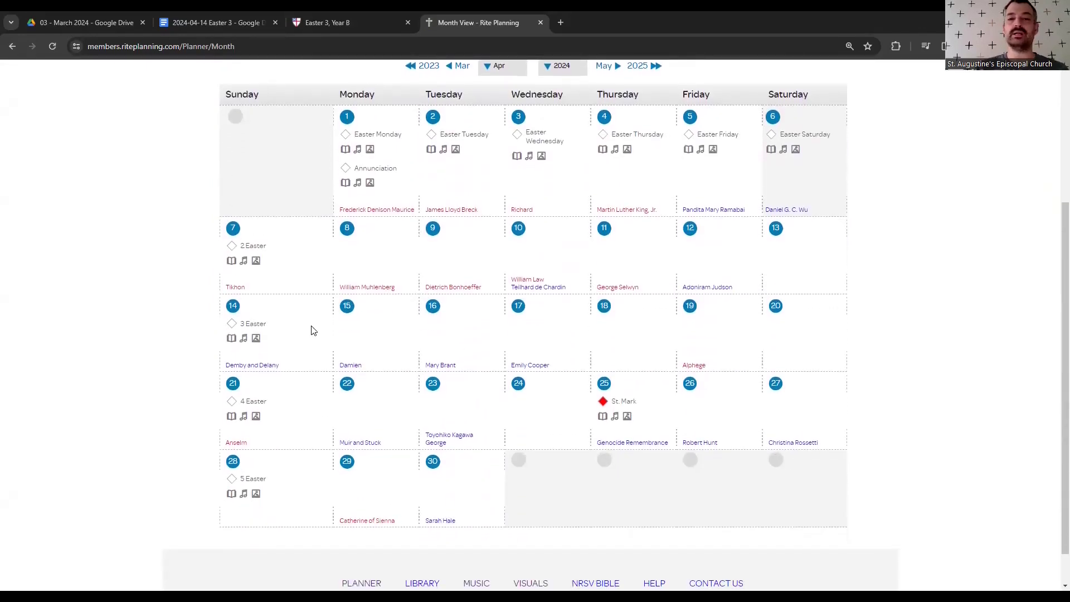
pyautogui.scroll(3, 100, 267)
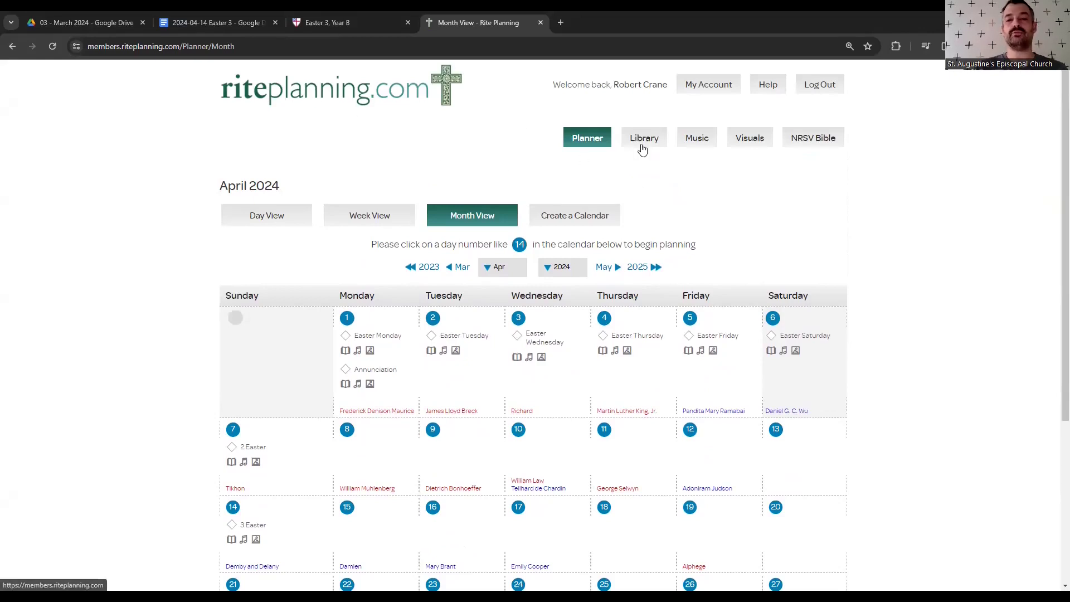
pyautogui.click(698, 140)
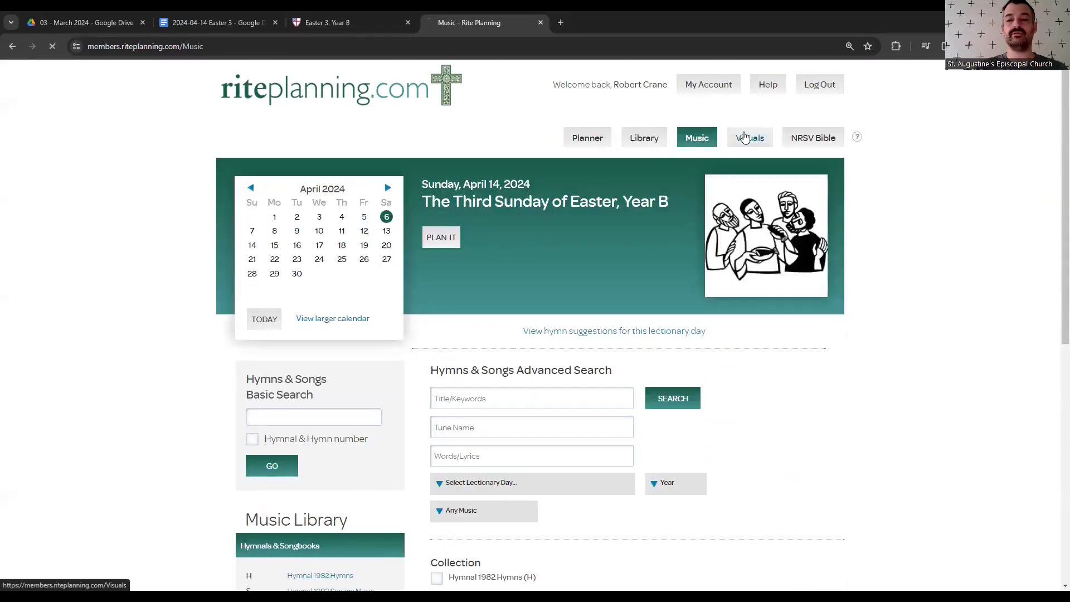
pyautogui.click(747, 139)
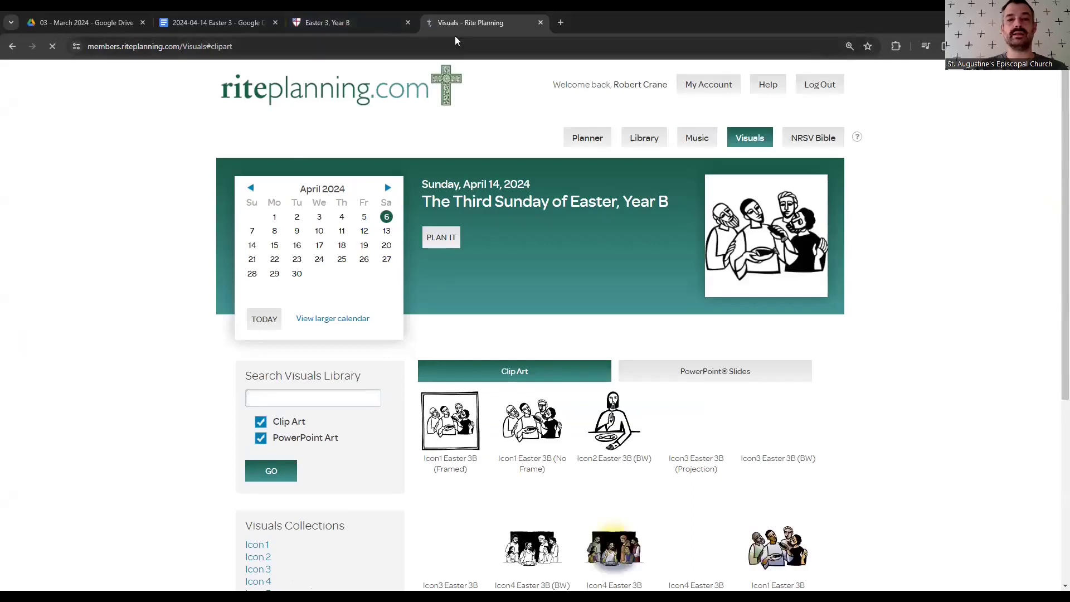
pyautogui.click(362, 23)
pyautogui.click(13, 46)
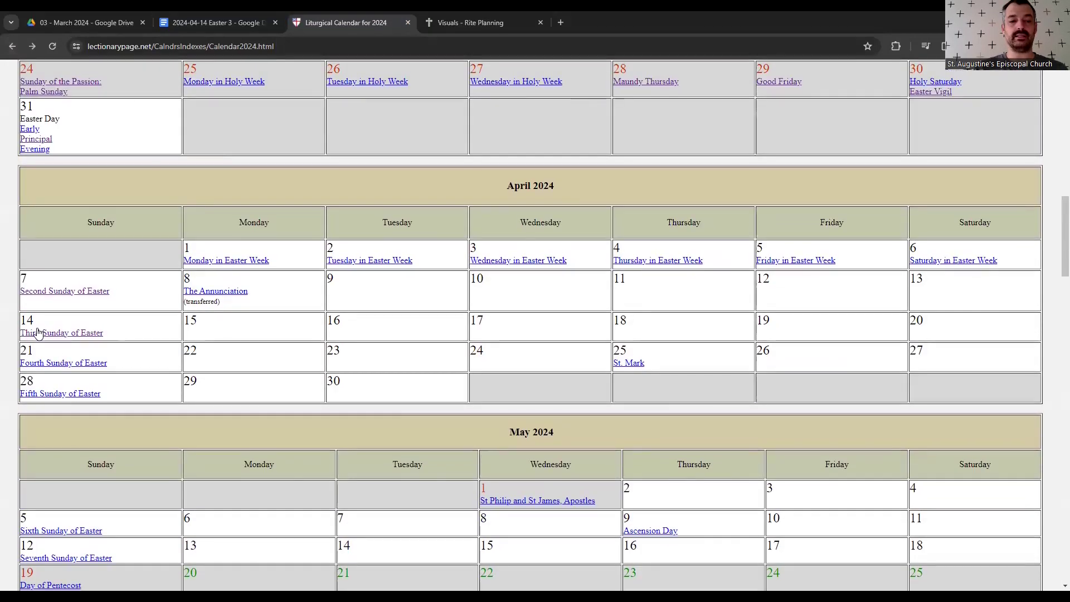
pyautogui.click(46, 333)
pyautogui.moveTo(384, 124); pyautogui.dragTo(586, 131)
pyautogui.moveTo(502, 165); pyautogui.dragTo(439, 173)
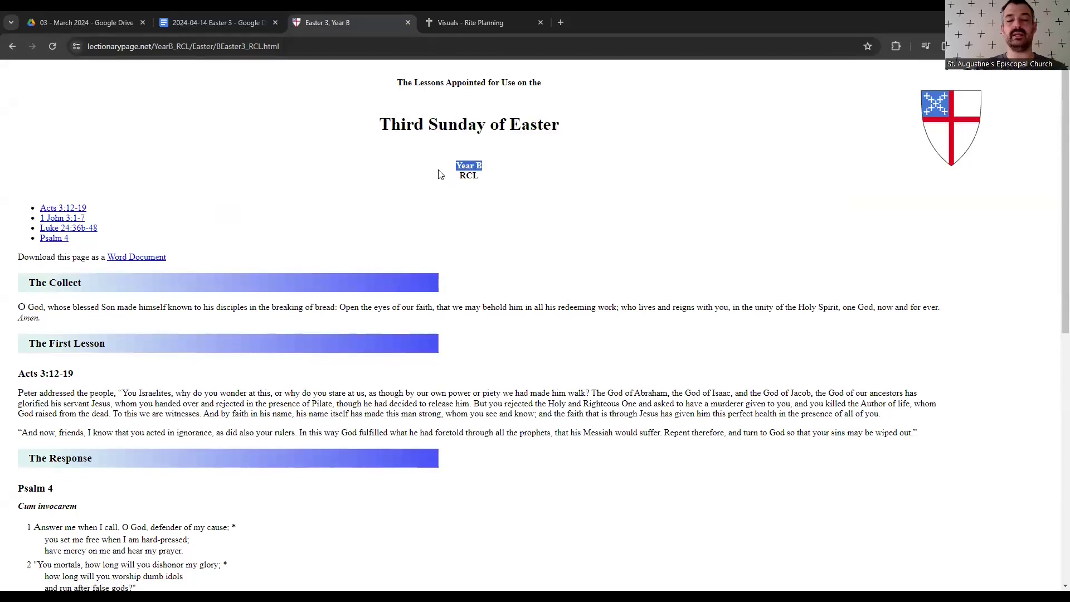
pyautogui.click(440, 174)
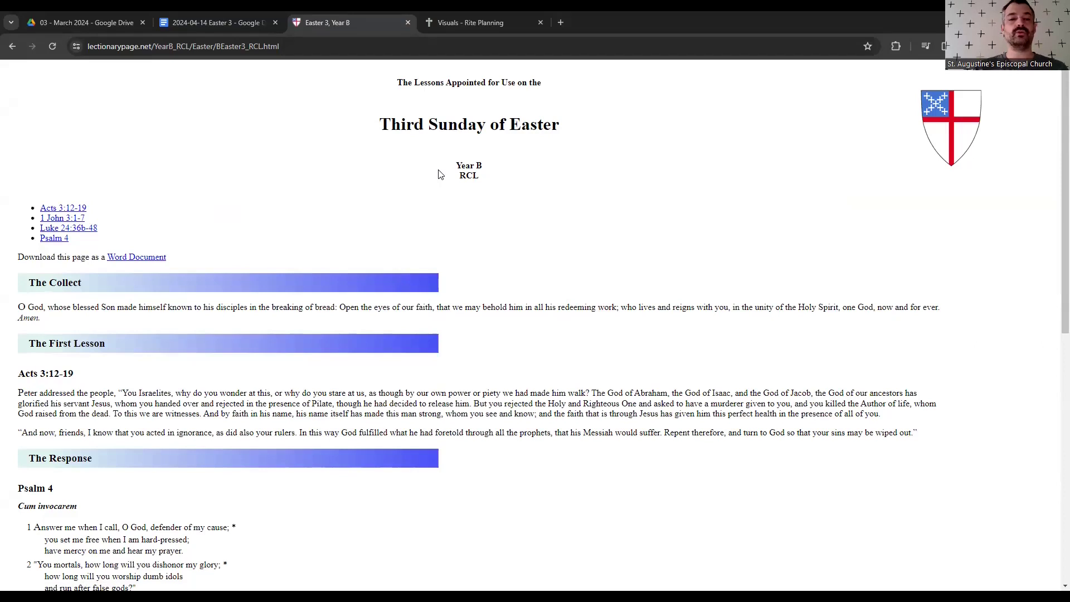
pyautogui.moveTo(380, 125); pyautogui.dragTo(493, 166)
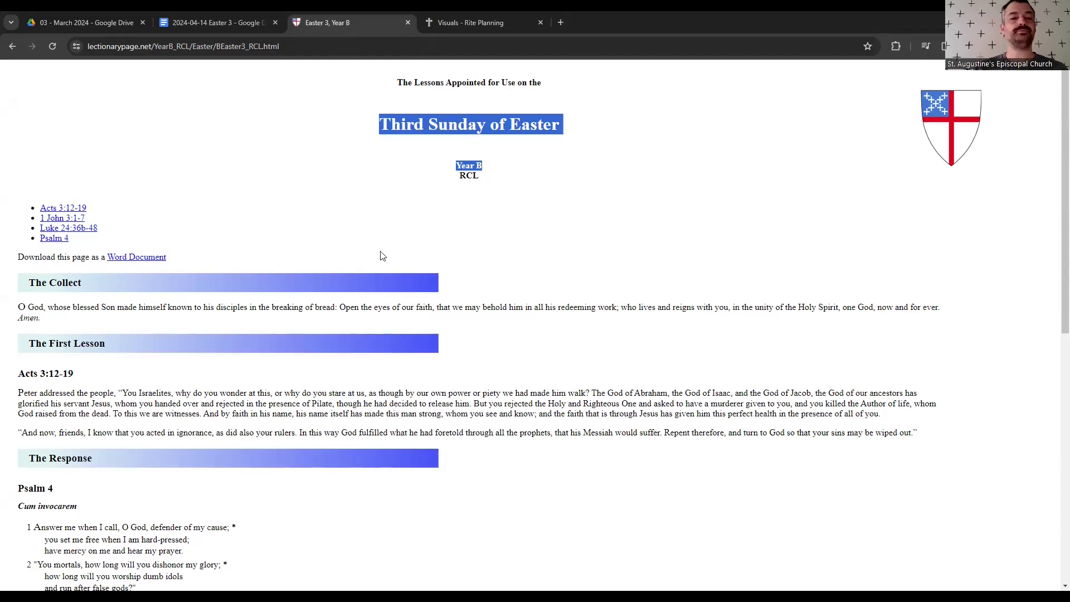
pyautogui.click(340, 231)
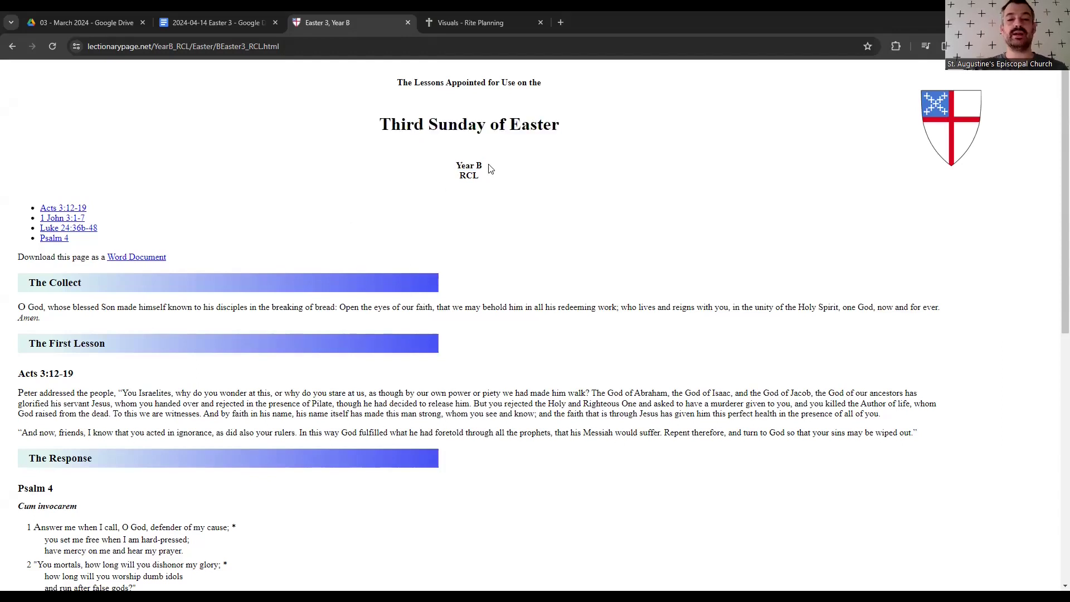
pyautogui.moveTo(492, 167); pyautogui.dragTo(337, 142)
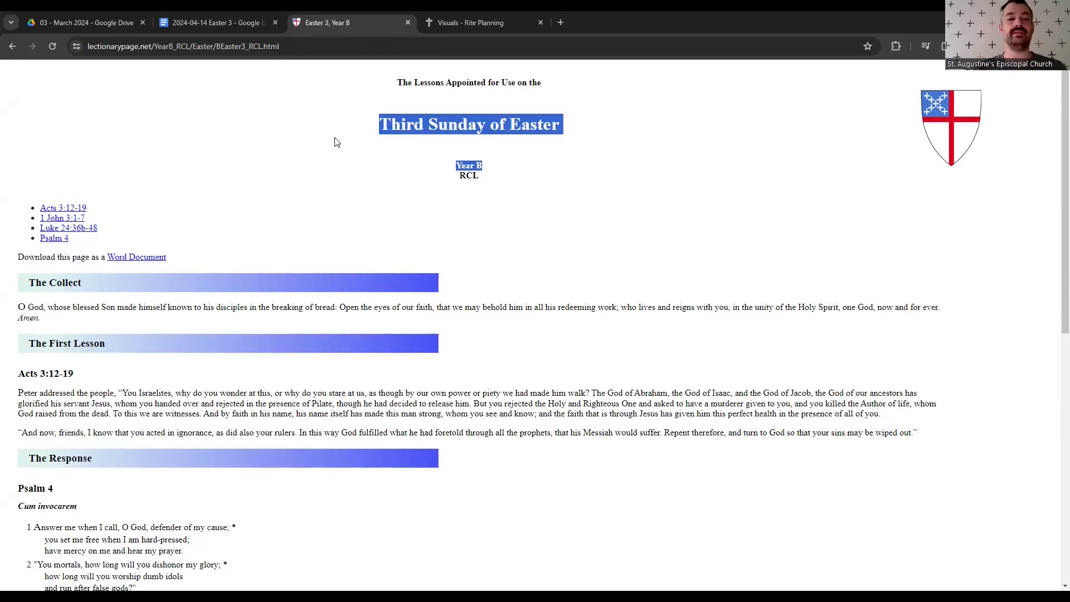
pyautogui.click(13, 47)
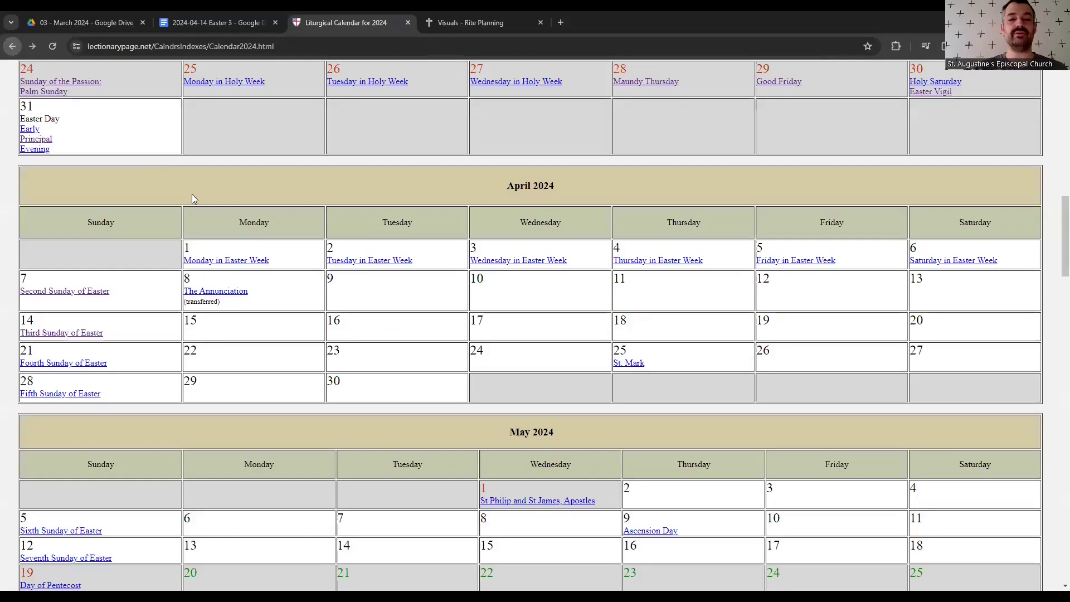
# - Open the December First Sunday of Advent lessons to confirm Year C, then return to the calendar
pyautogui.scroll(-9, 192, 196)
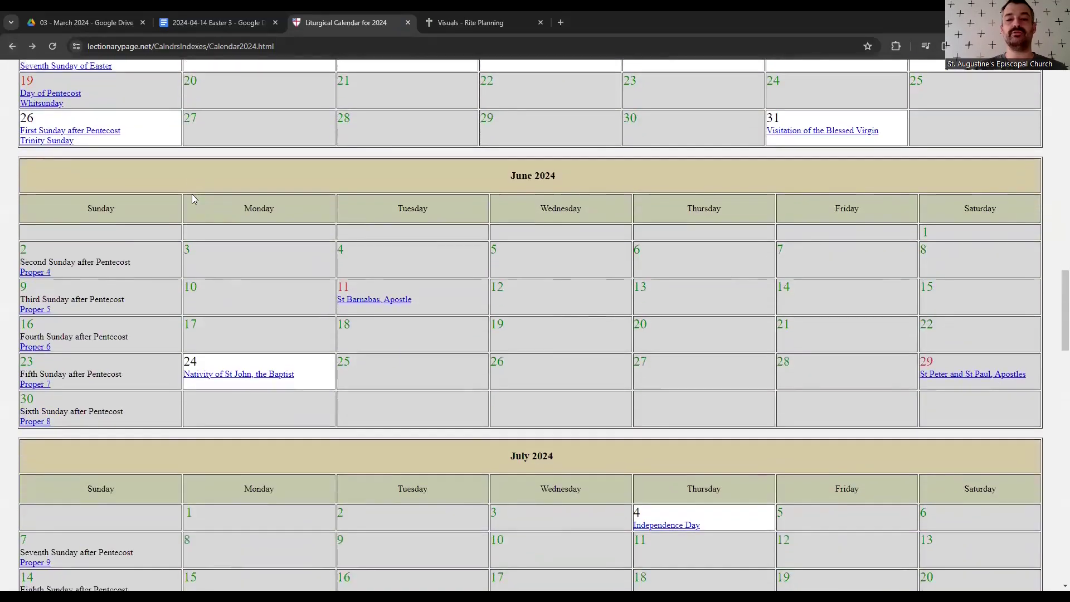
pyautogui.scroll(-20, 193, 199)
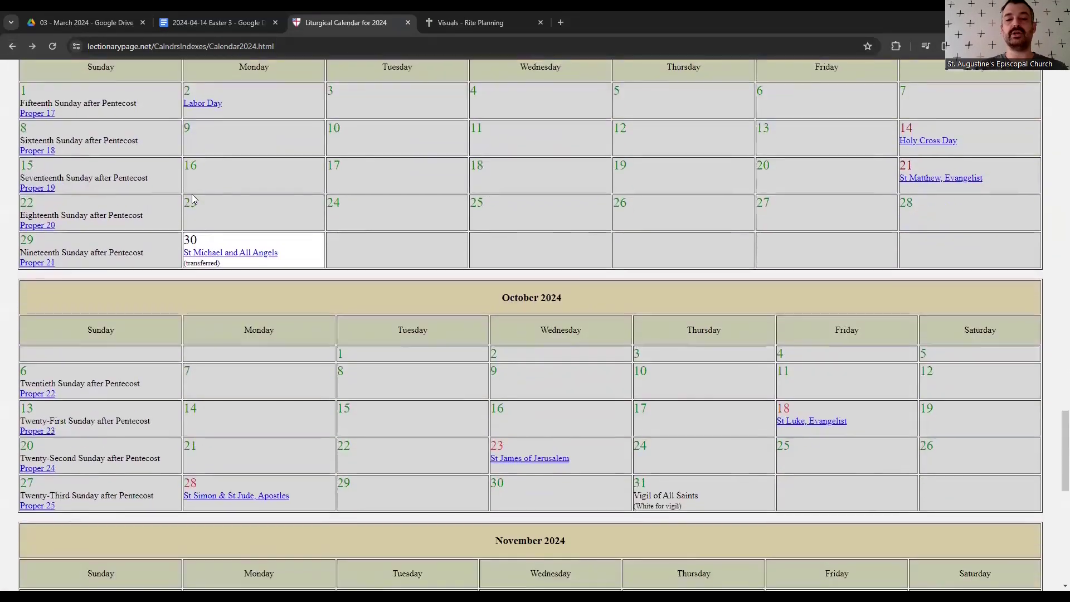
pyautogui.scroll(-10, 193, 199)
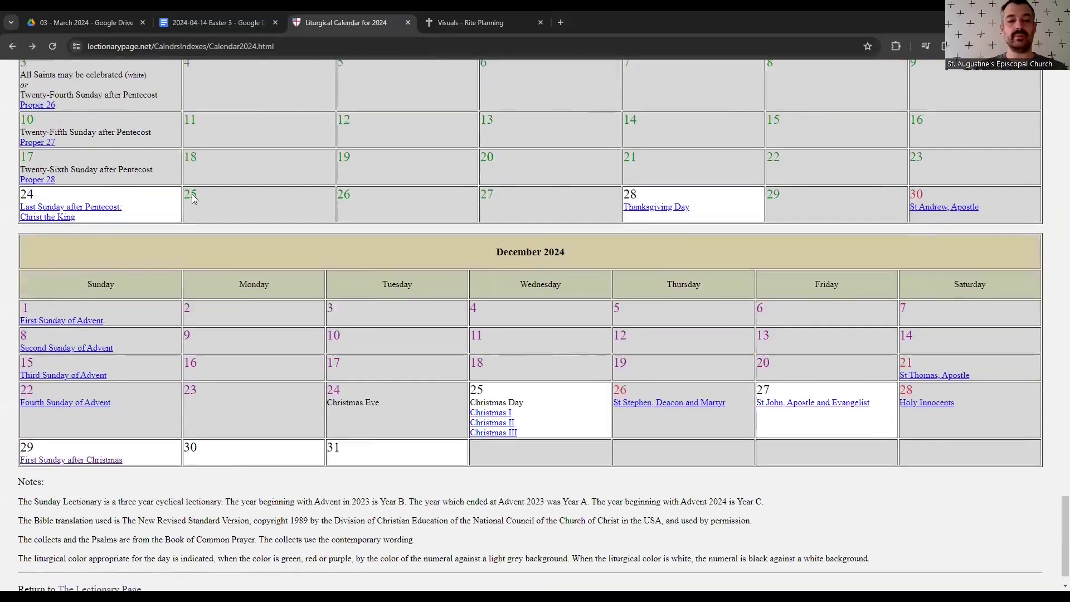
pyautogui.scroll(-1, 192, 194)
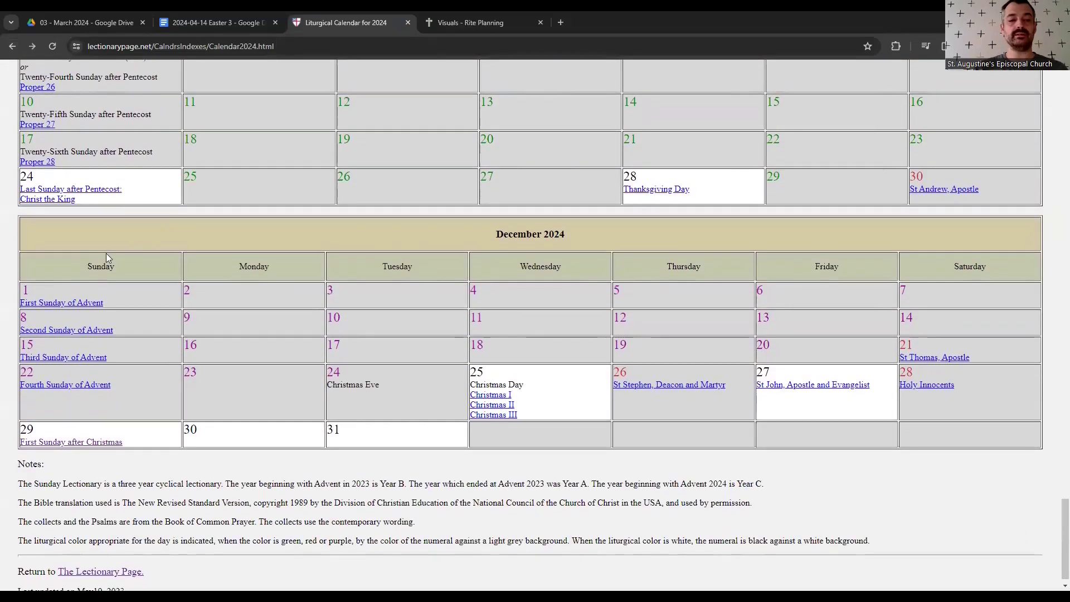
pyautogui.click(52, 307)
pyautogui.moveTo(511, 150); pyautogui.dragTo(461, 153)
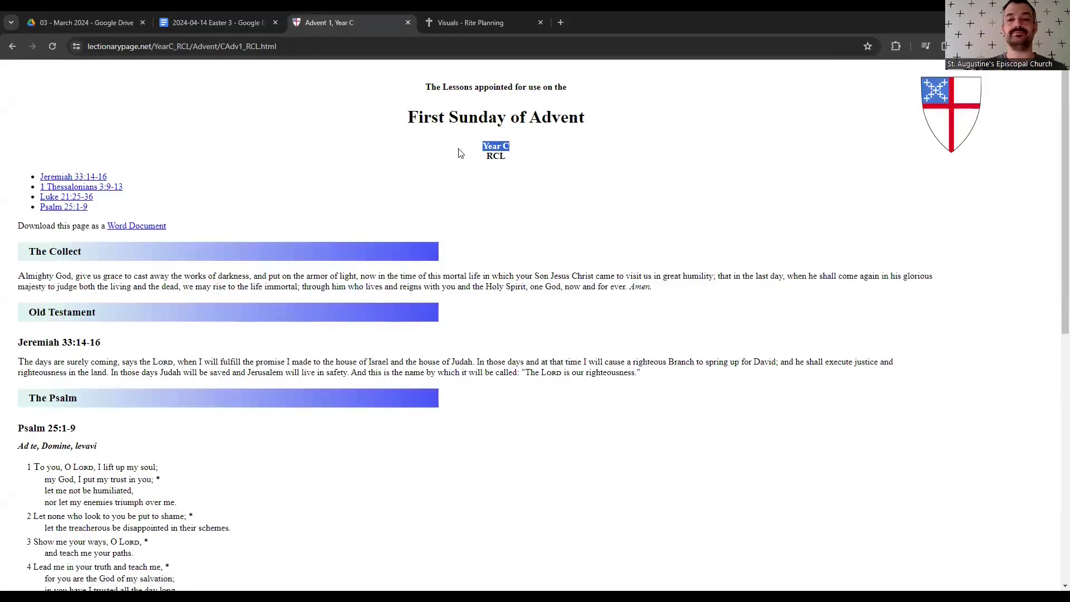
pyautogui.click(461, 153)
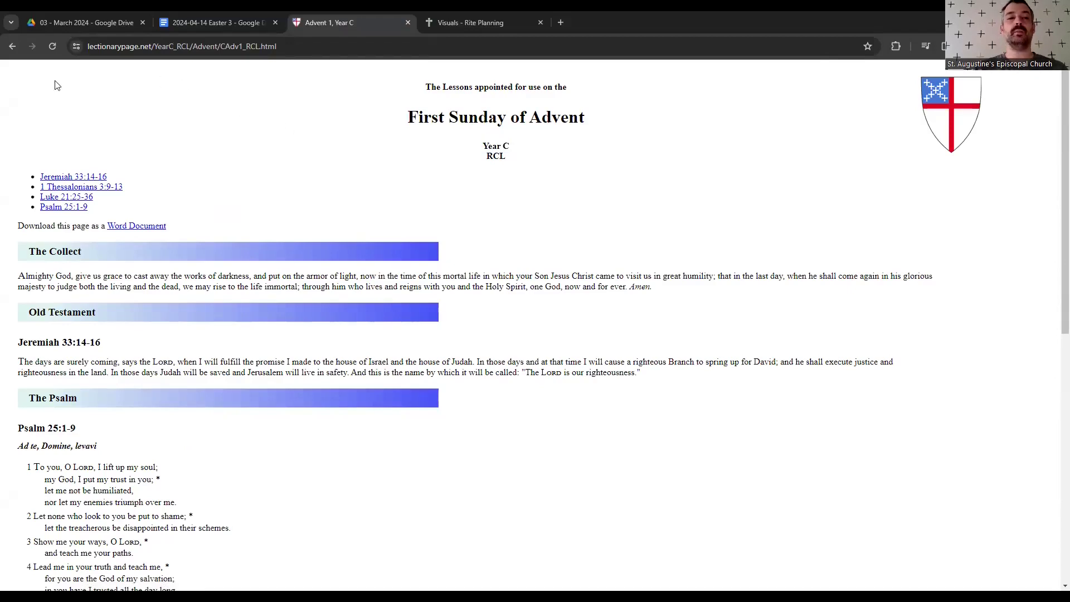
pyautogui.click(11, 48)
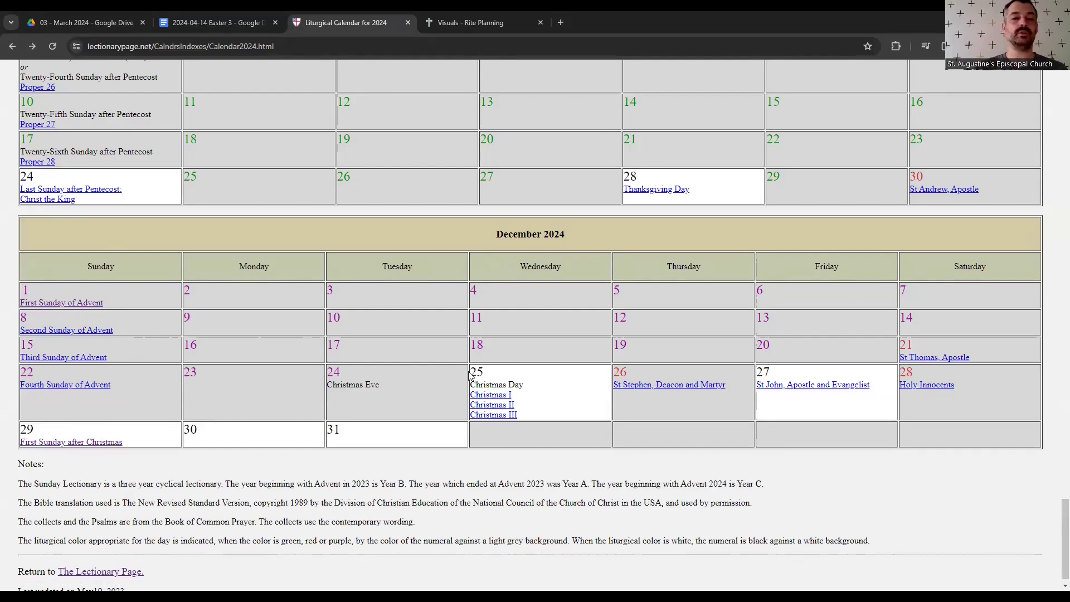
pyautogui.scroll(3, 405, 331)
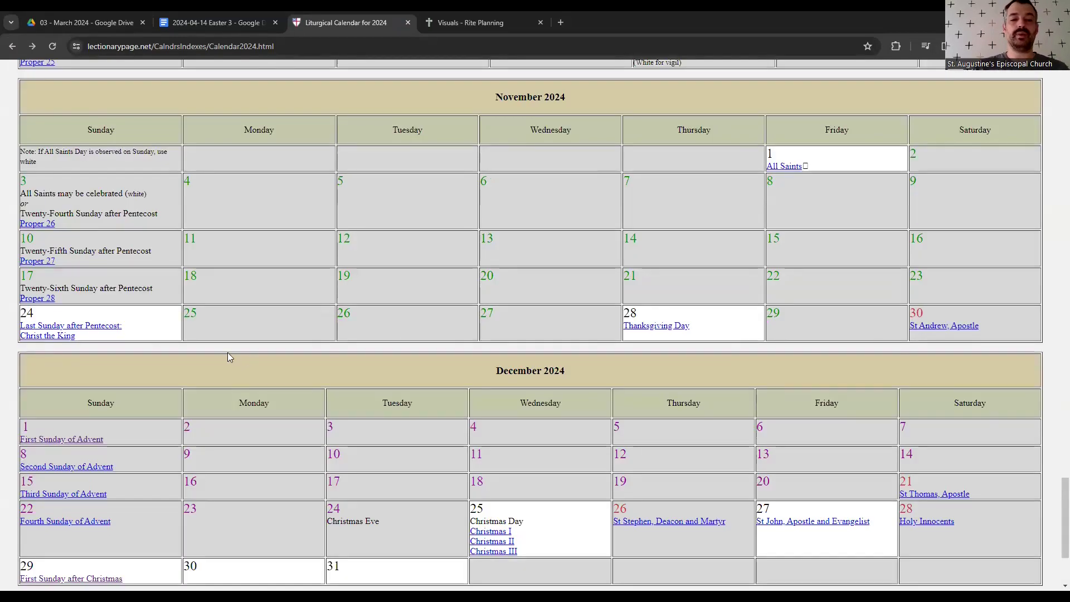
pyautogui.scroll(-3, 229, 358)
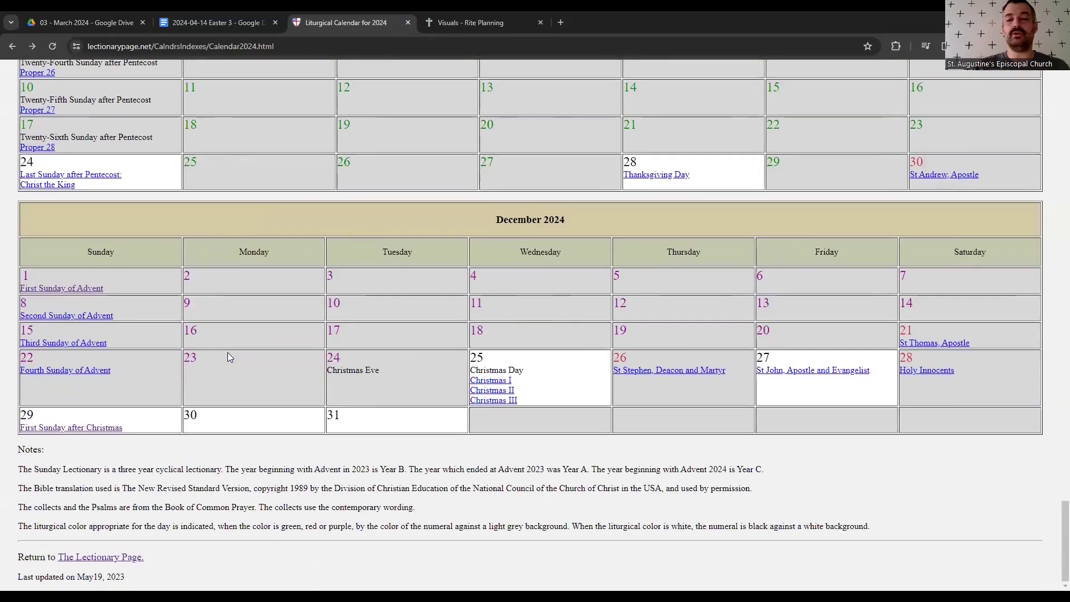
pyautogui.click(49, 288)
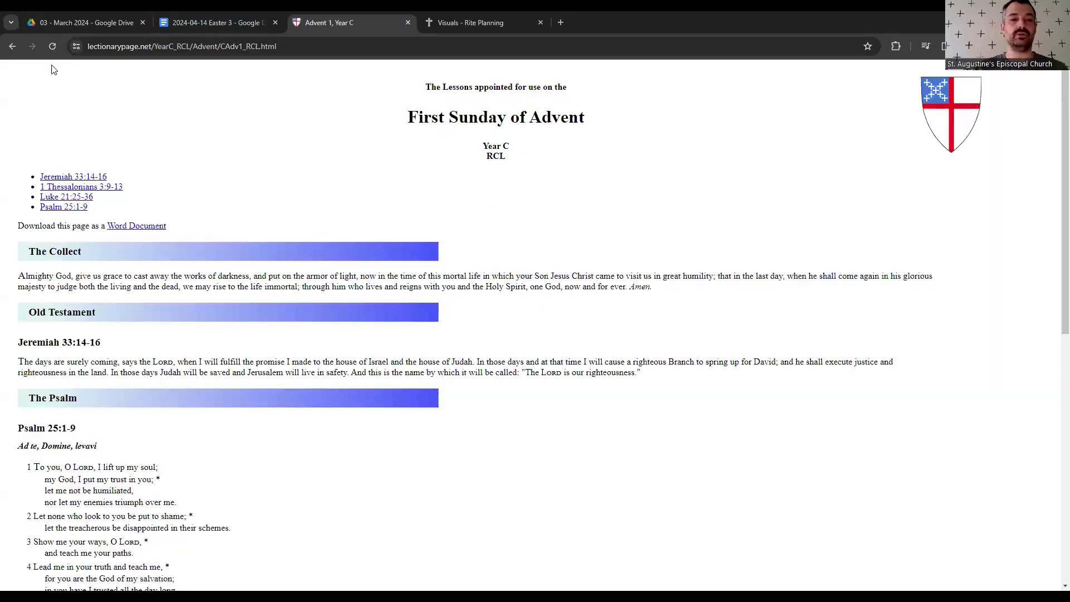
pyautogui.click(12, 47)
# - Reopen the Third Sunday of Easter, Year B lessons, then switch over to the Easter 3 bulletin
pyautogui.scroll(4, 501, 265)
pyautogui.scroll(20, 501, 265)
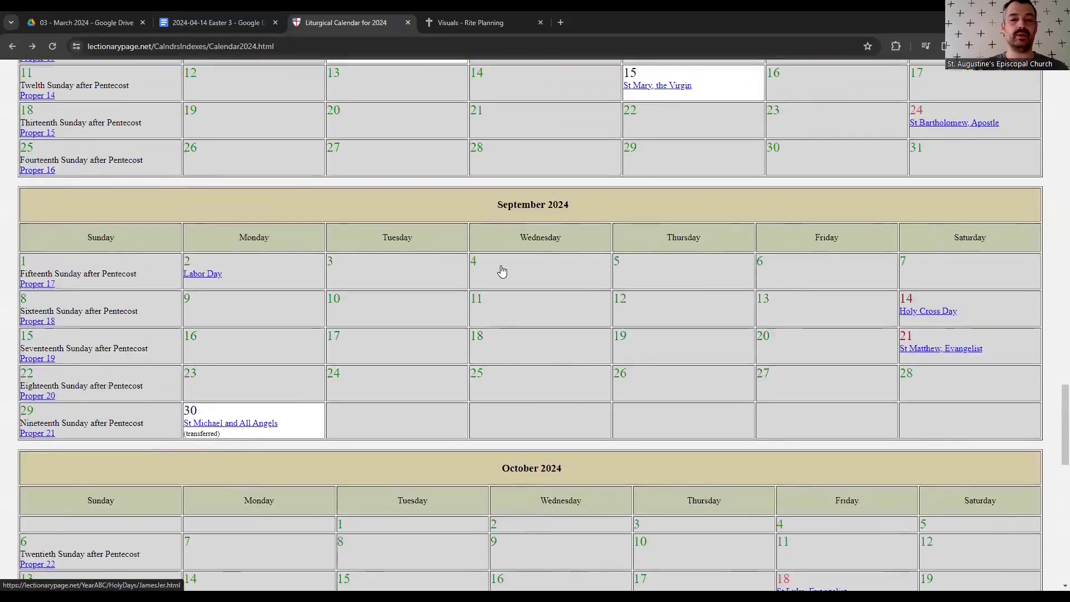
pyautogui.scroll(8, 501, 265)
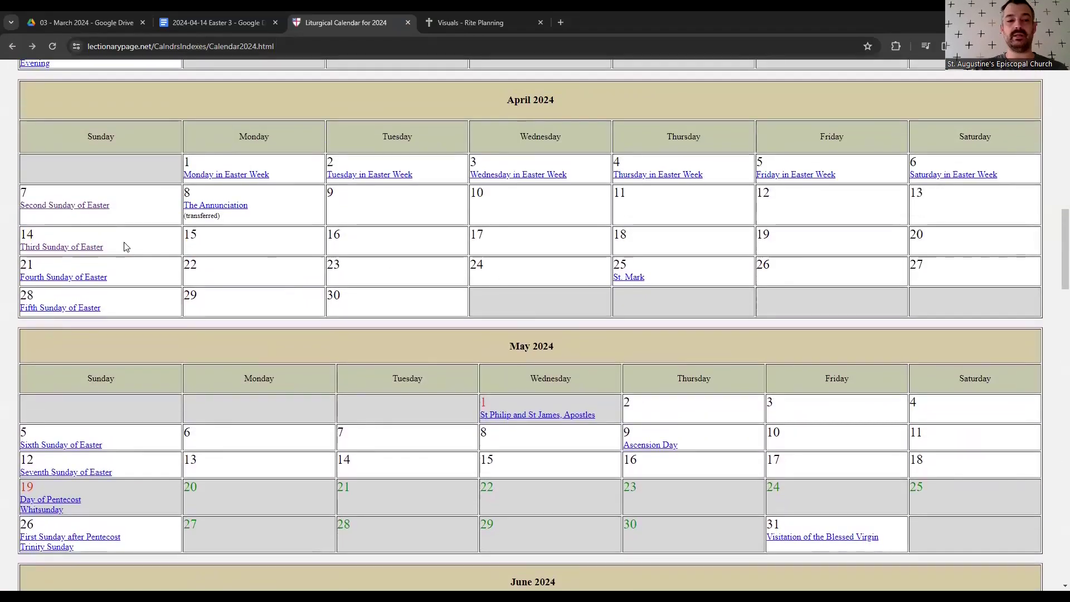
pyautogui.click(61, 248)
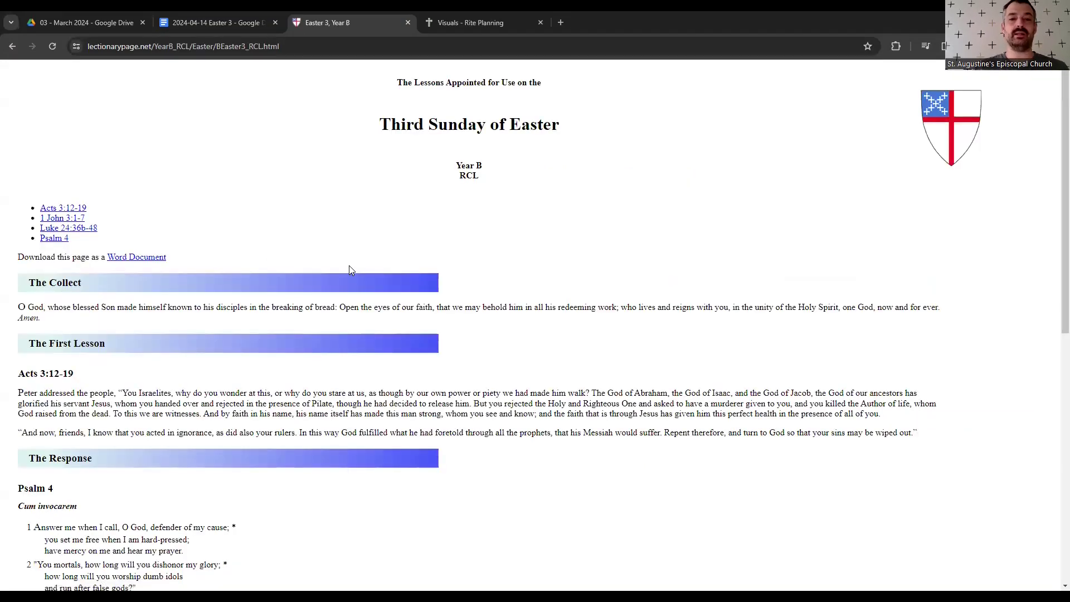
pyautogui.scroll(-2, 350, 270)
pyautogui.scroll(2, 350, 271)
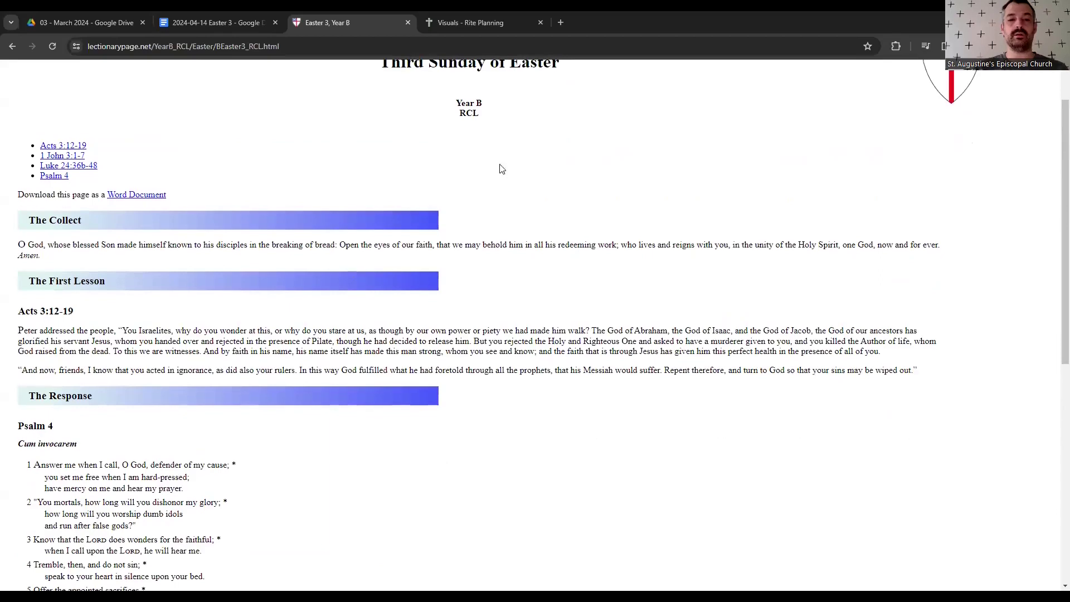
pyautogui.click(463, 23)
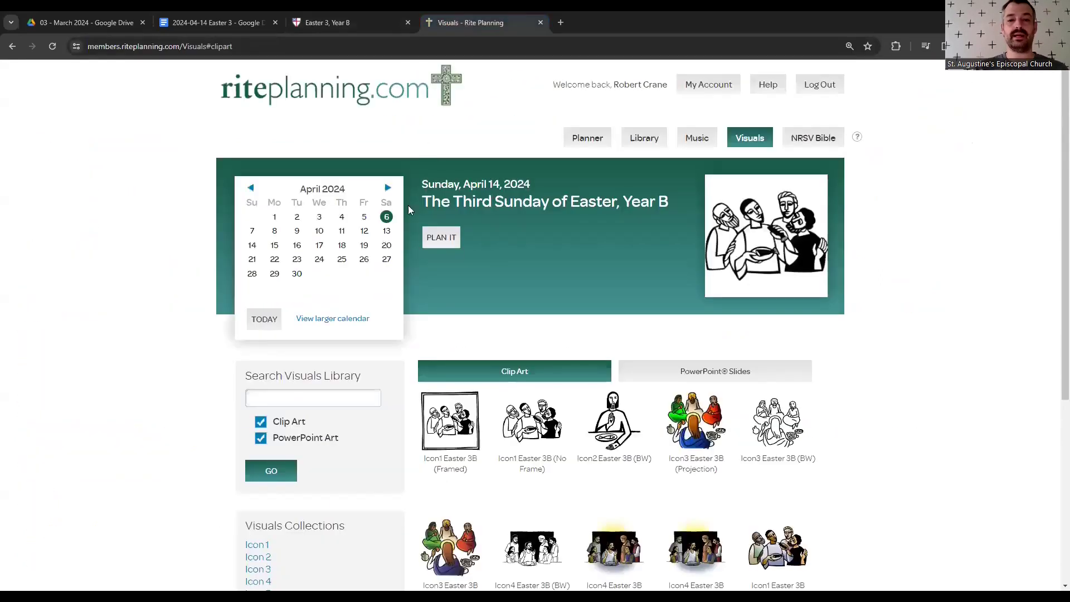
pyautogui.click(240, 18)
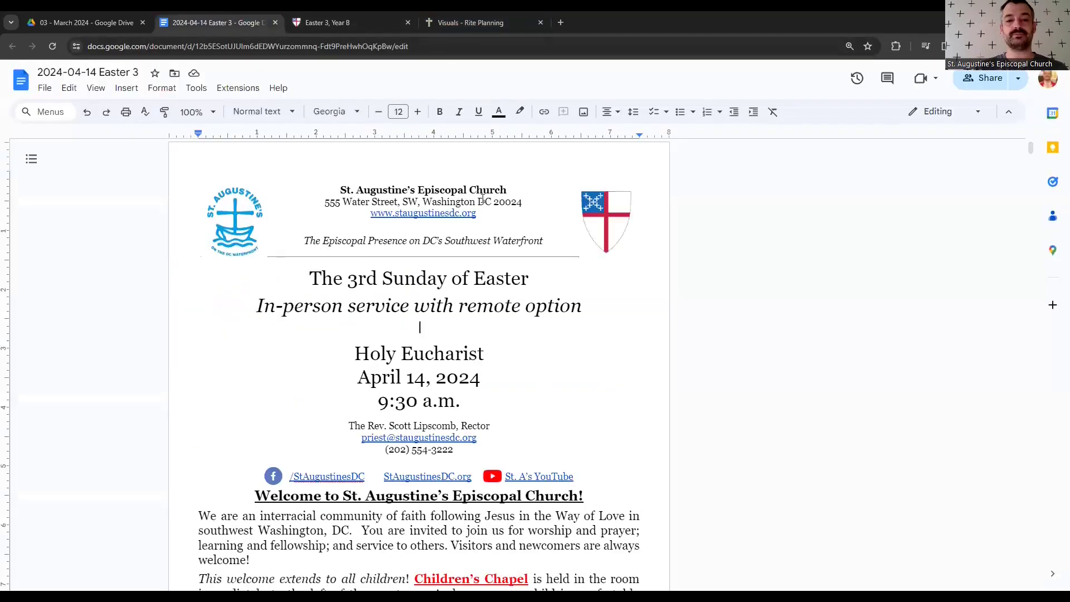
# - Review the 'The 3rd Sunday of Easter' heading and reading passage, then scroll back to the top
pyautogui.moveTo(301, 280); pyautogui.dragTo(562, 278)
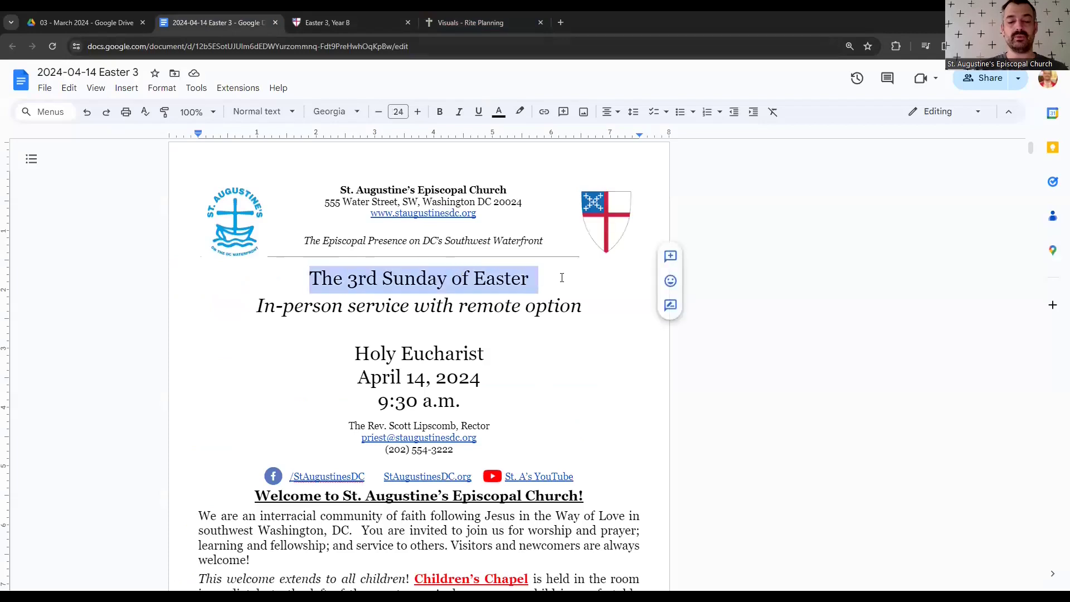
pyautogui.click(531, 279)
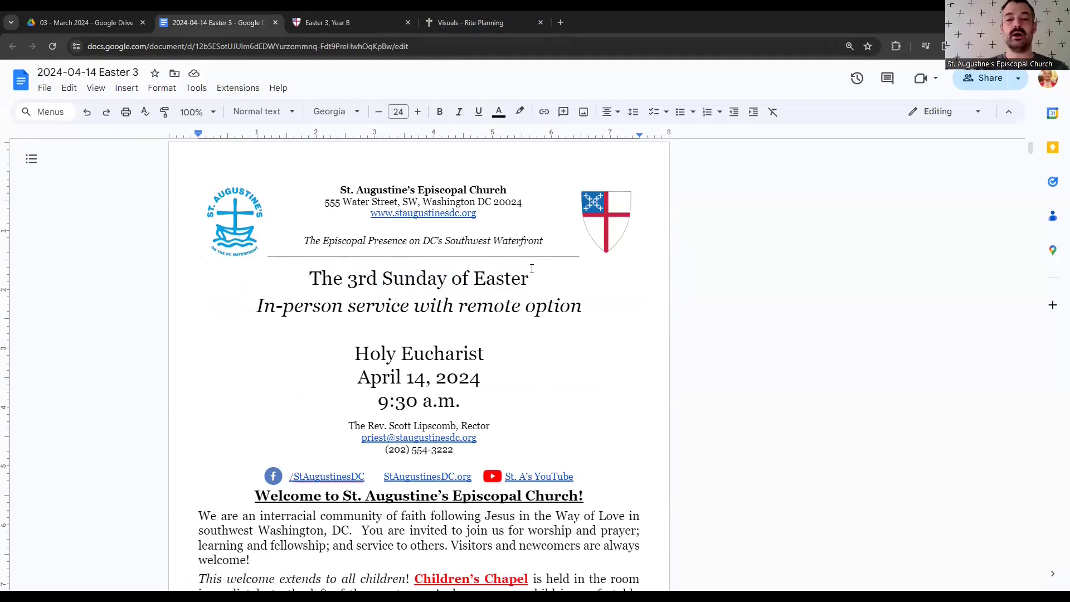
pyautogui.scroll(-20, 532, 268)
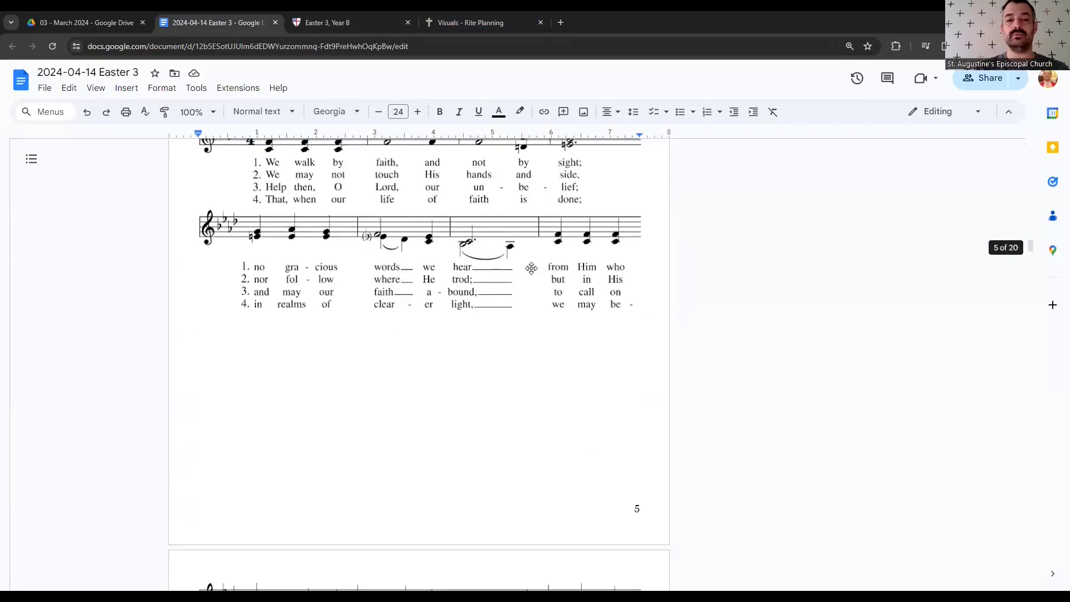
pyautogui.scroll(6, 532, 269)
pyautogui.moveTo(357, 405); pyautogui.dragTo(293, 299)
pyautogui.click(293, 297)
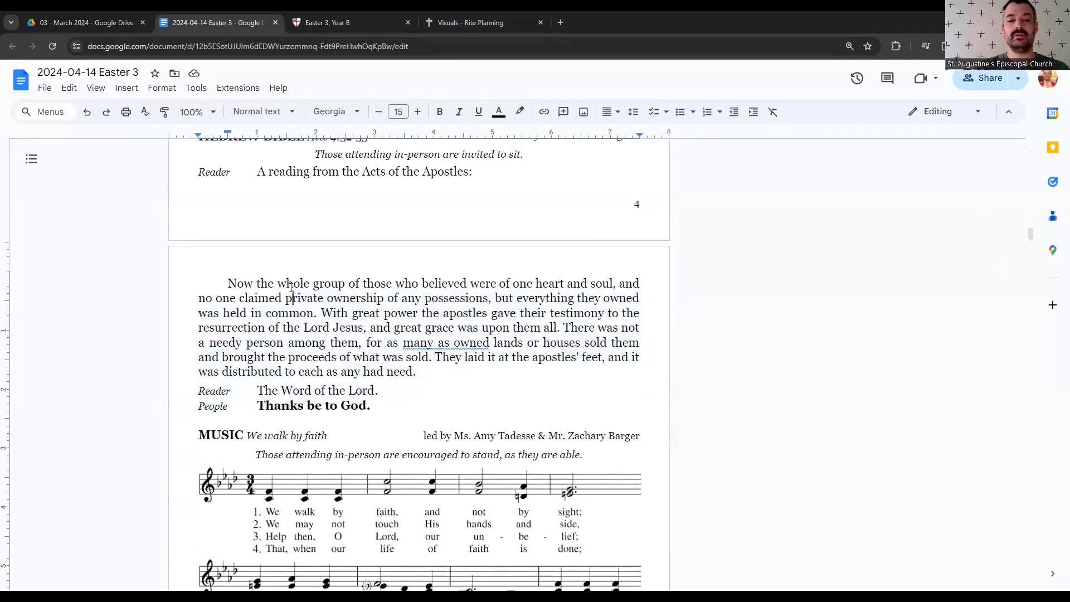
pyautogui.scroll(20, 291, 287)
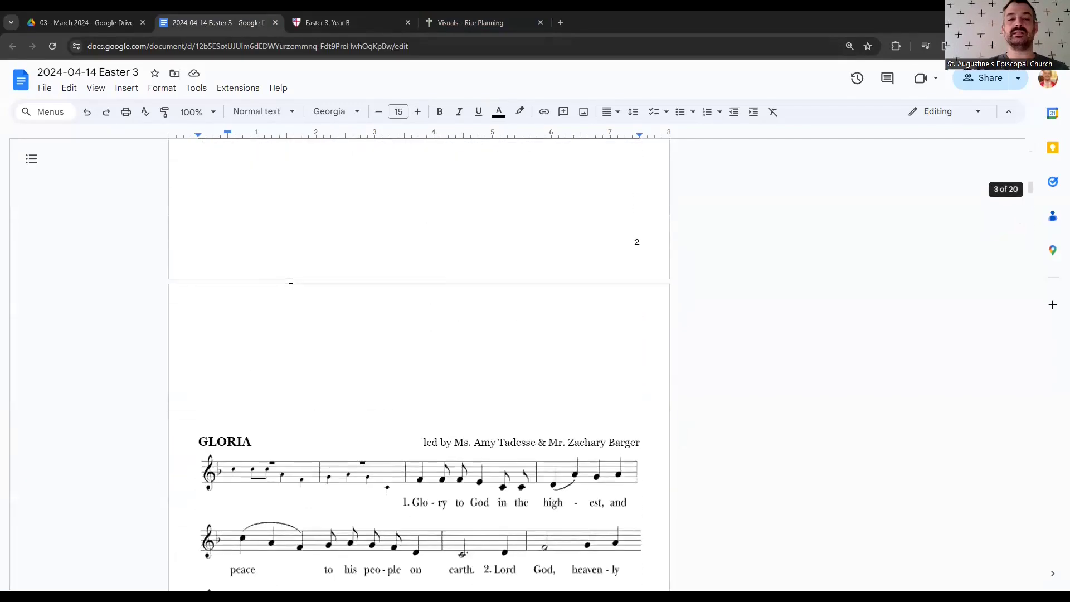
pyautogui.scroll(15, 291, 287)
pyautogui.scroll(6, 291, 288)
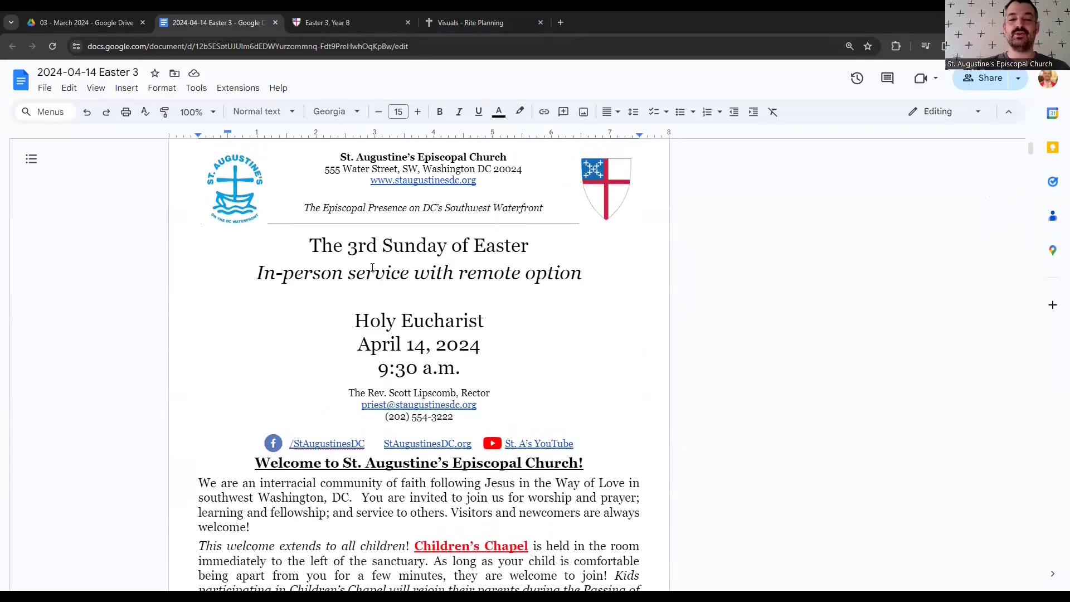
pyautogui.scroll(2, 329, 223)
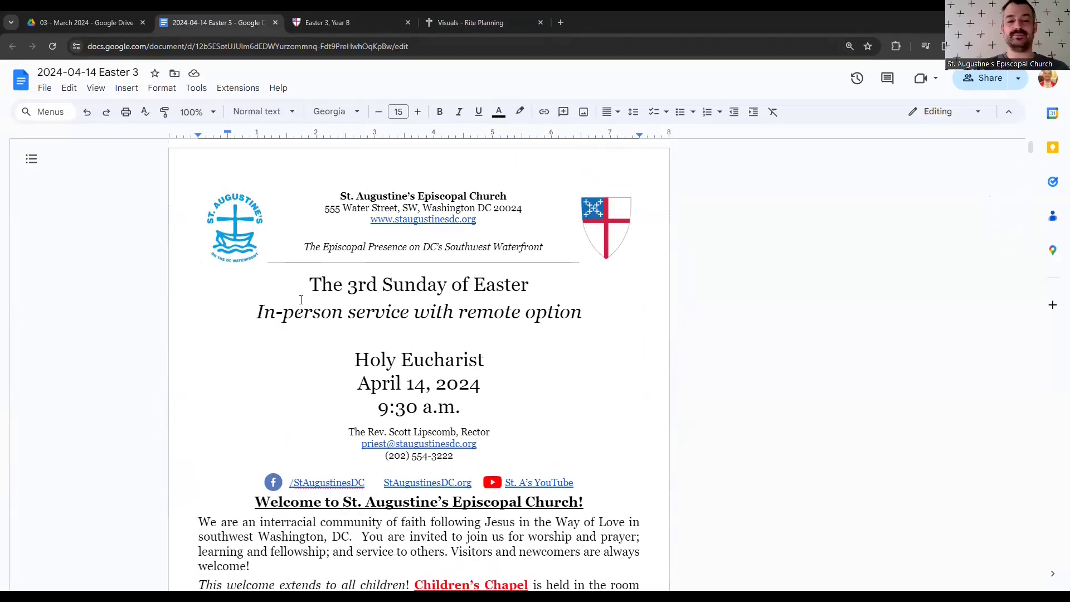
# - Check the cover text and set the insertion point above Holy Eucharist, then return to the RitePlanning Visuals tab
pyautogui.moveTo(308, 286); pyautogui.dragTo(549, 293)
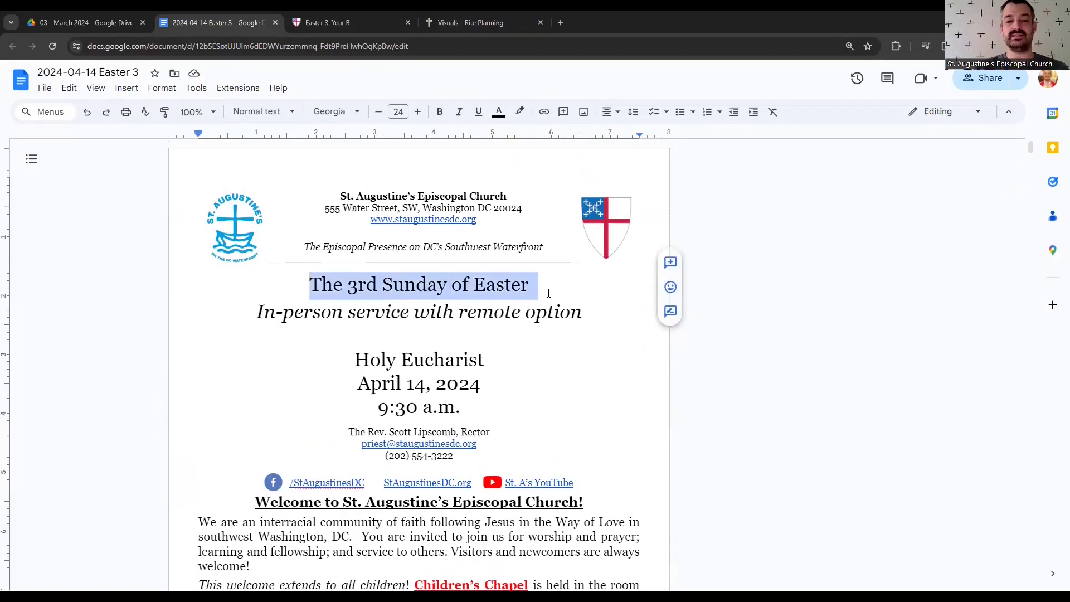
pyautogui.click(377, 285)
pyautogui.moveTo(342, 285); pyautogui.dragTo(371, 287)
pyautogui.moveTo(256, 312); pyautogui.dragTo(593, 314)
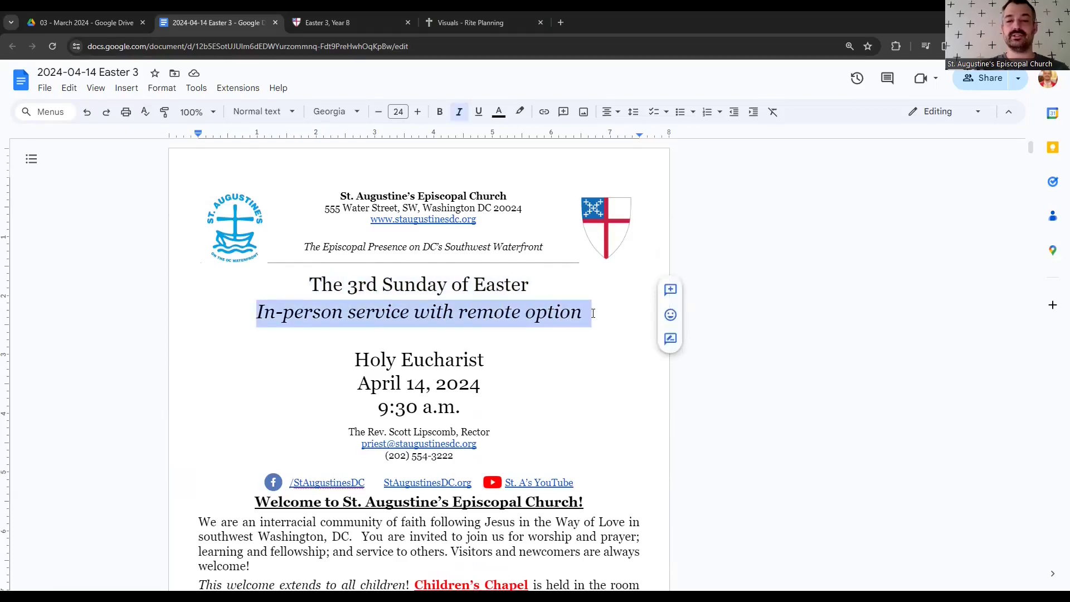
pyautogui.moveTo(544, 247); pyautogui.dragTo(340, 196)
pyautogui.moveTo(360, 357); pyautogui.dragTo(485, 360)
pyautogui.click(347, 387)
pyautogui.moveTo(347, 386); pyautogui.dragTo(433, 384)
pyautogui.click(423, 332)
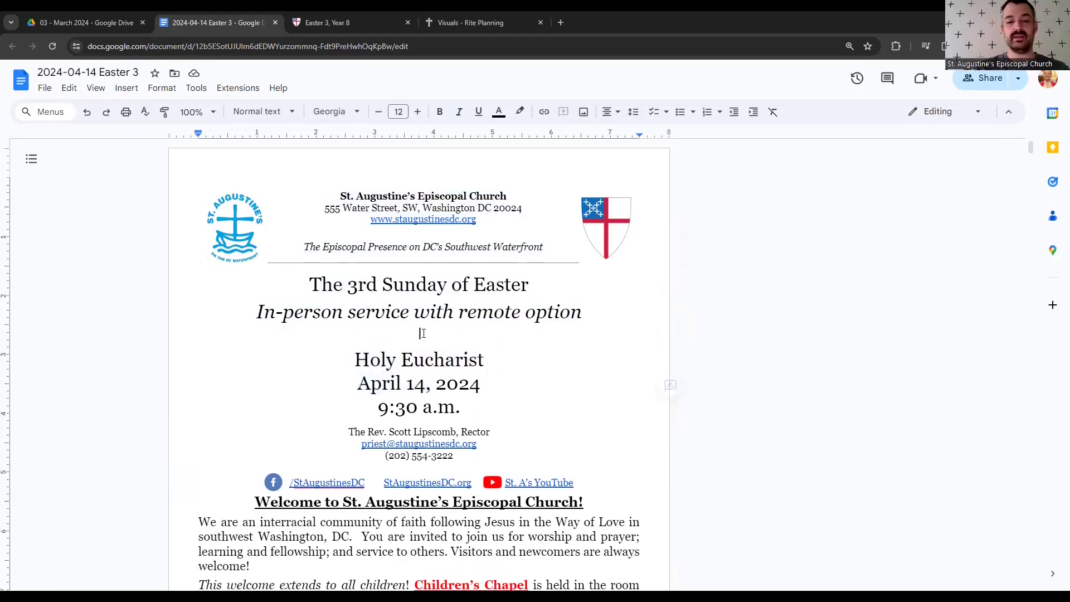
pyautogui.click(445, 24)
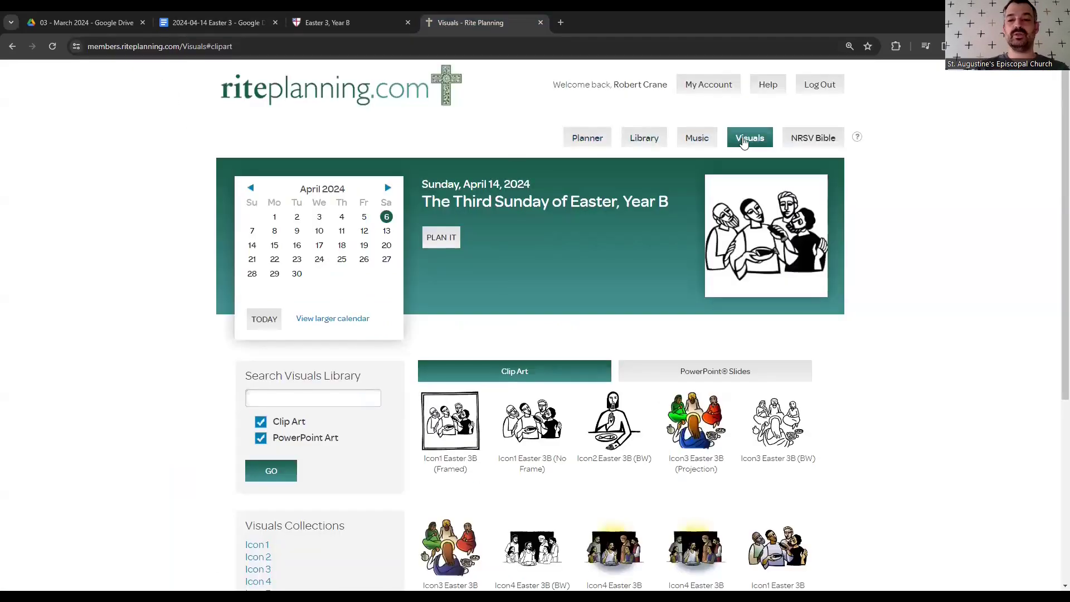
# - Show RitePlanning's Visuals library for Sunday, April 14
pyautogui.click(744, 139)
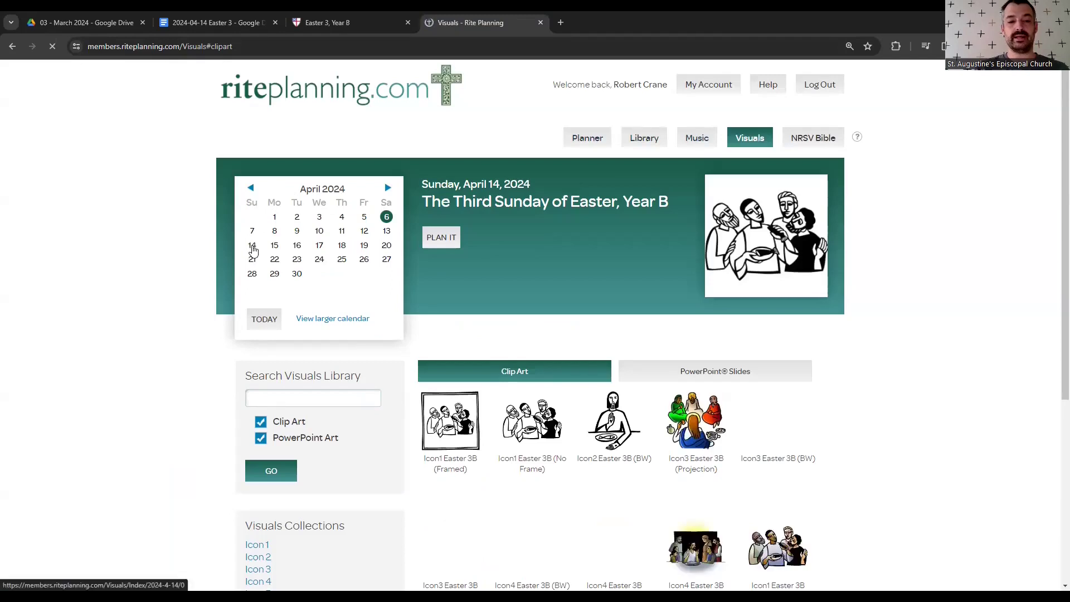
pyautogui.click(252, 248)
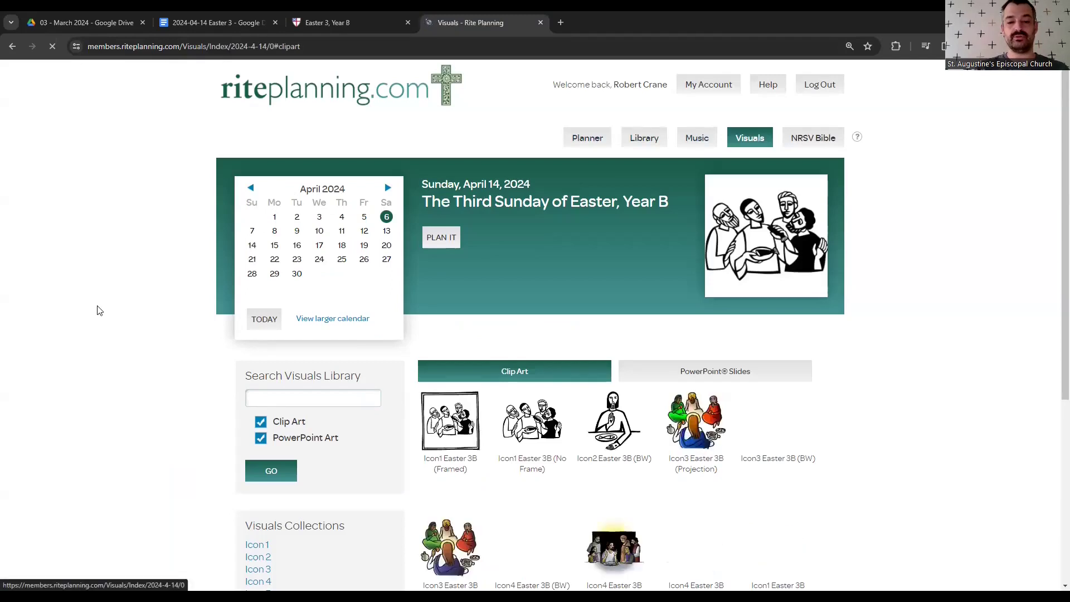
pyautogui.scroll(-3, 98, 310)
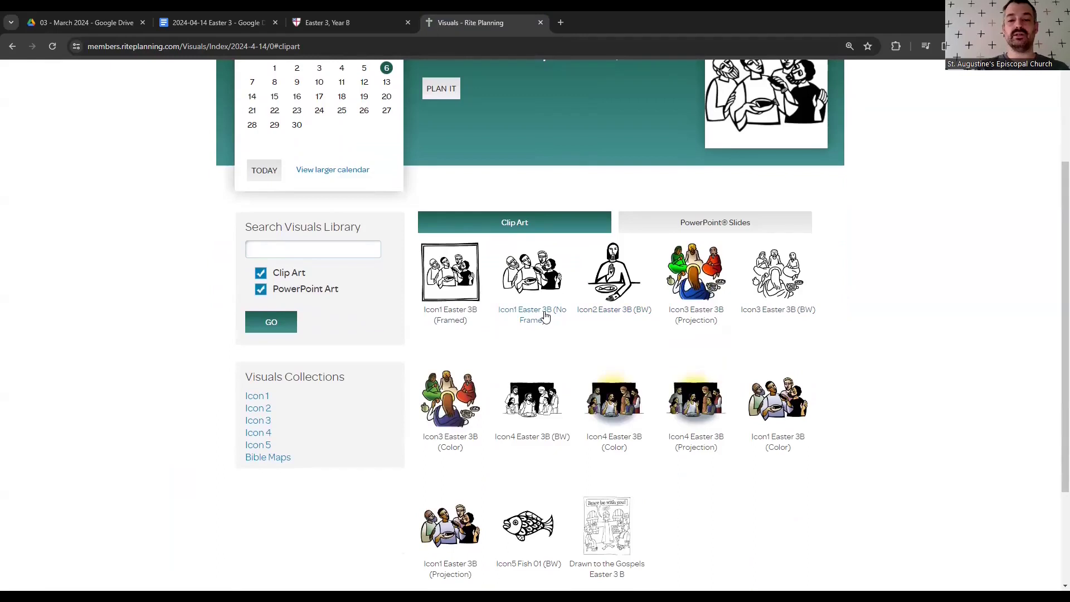
pyautogui.scroll(-3, 927, 365)
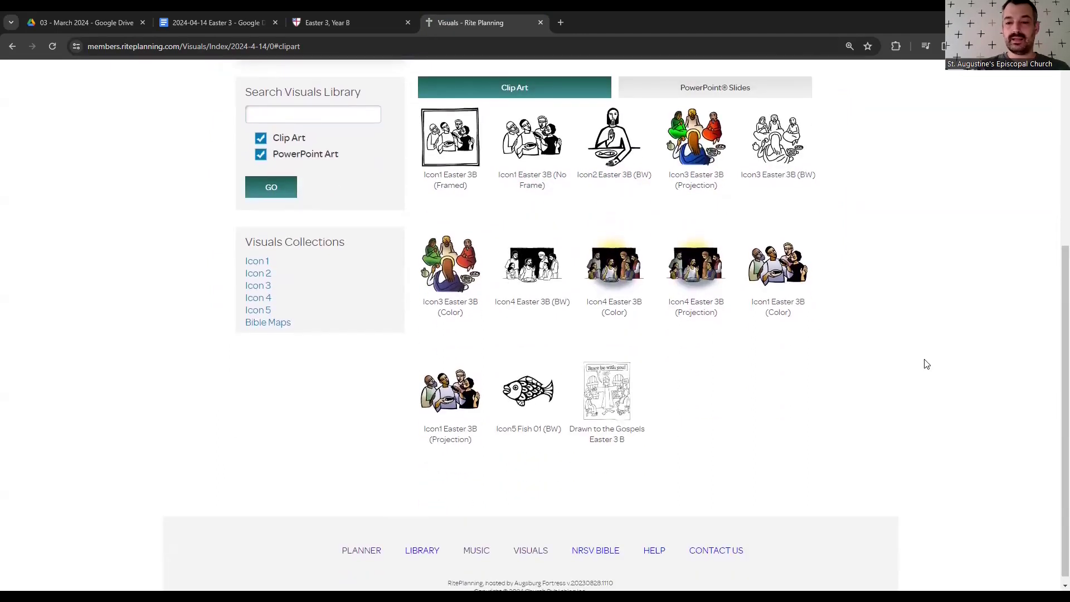
# - Preview Icon3 Easter 3B (Color), close it, and enlarge Icon1 Easter 3B (Color) instead
pyautogui.click(464, 268)
pyautogui.scroll(-2, 608, 413)
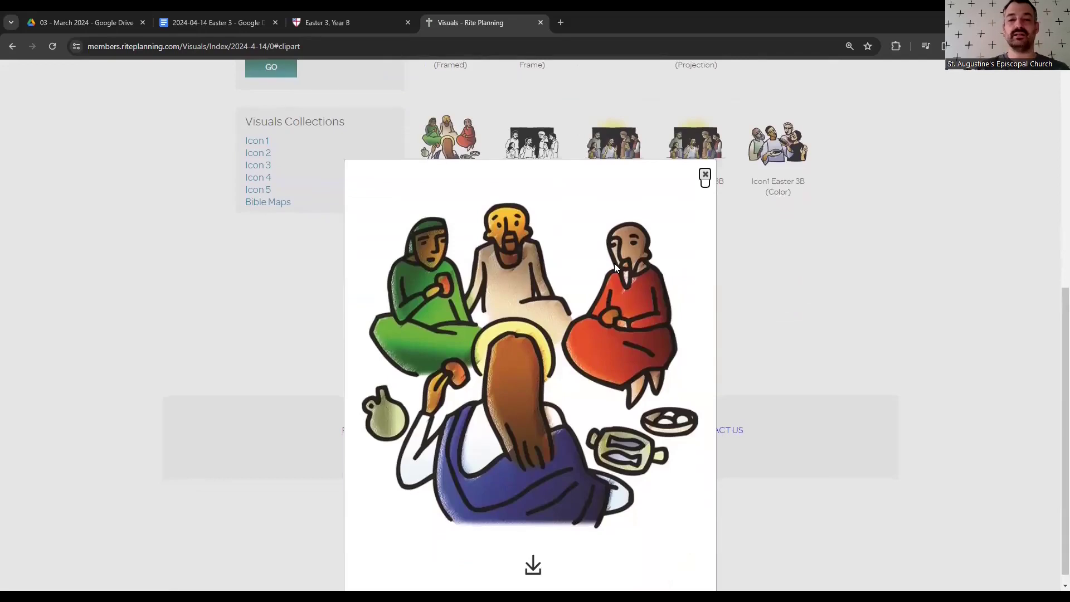
pyautogui.scroll(-1, 614, 263)
pyautogui.scroll(1, 614, 263)
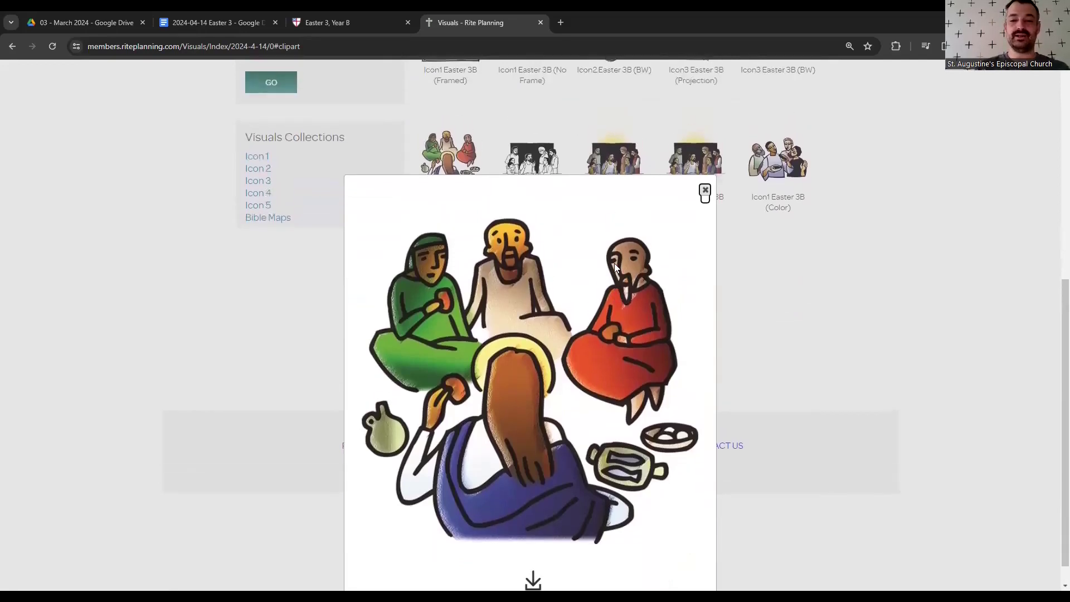
pyautogui.scroll(-1, 614, 263)
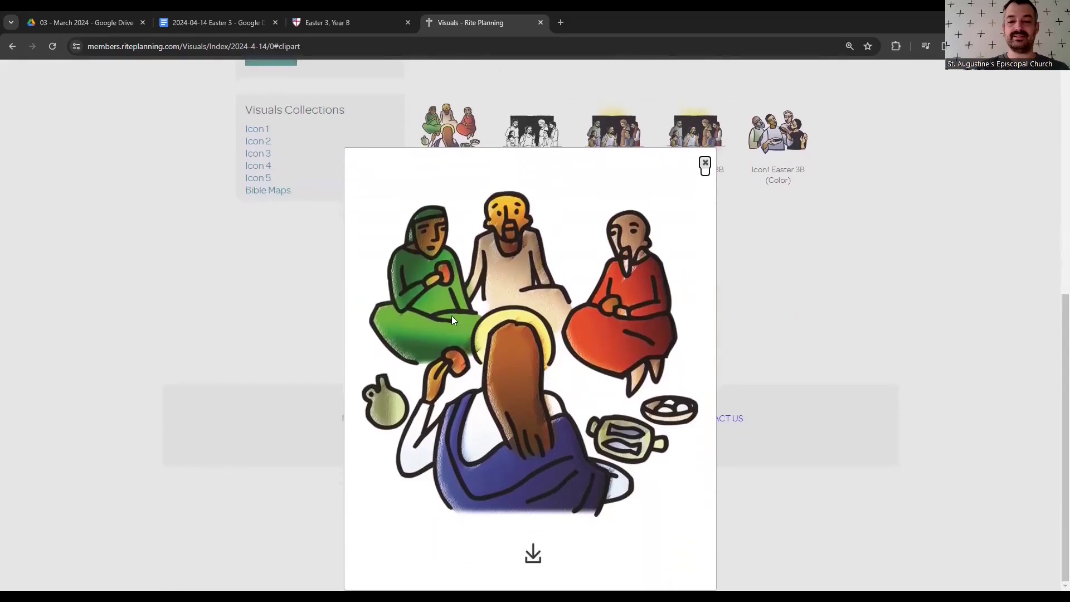
pyautogui.scroll(1, 494, 271)
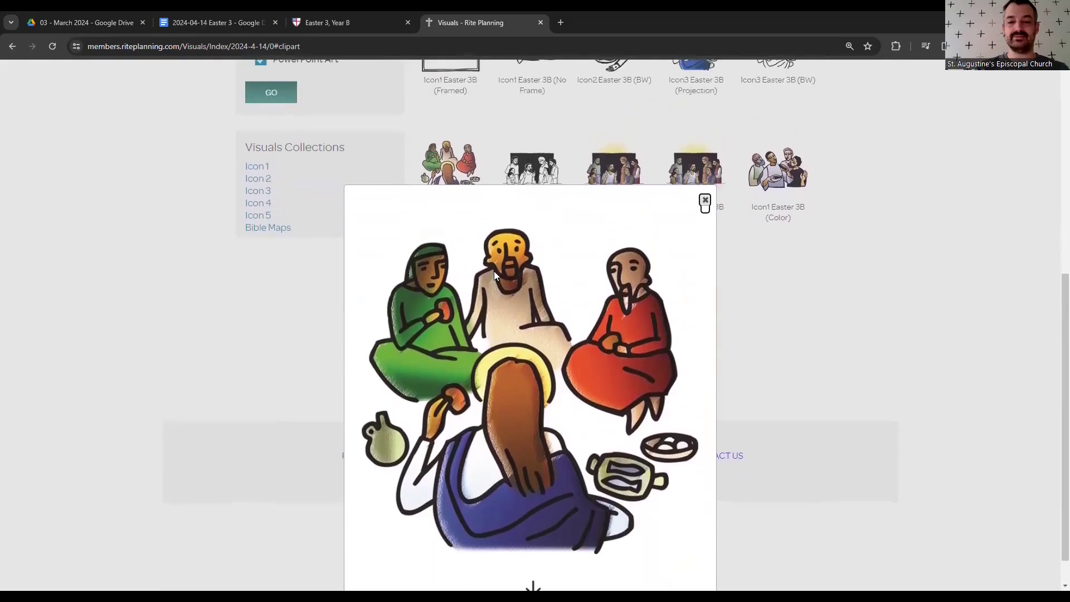
pyautogui.scroll(-1, 494, 271)
pyautogui.scroll(1, 494, 271)
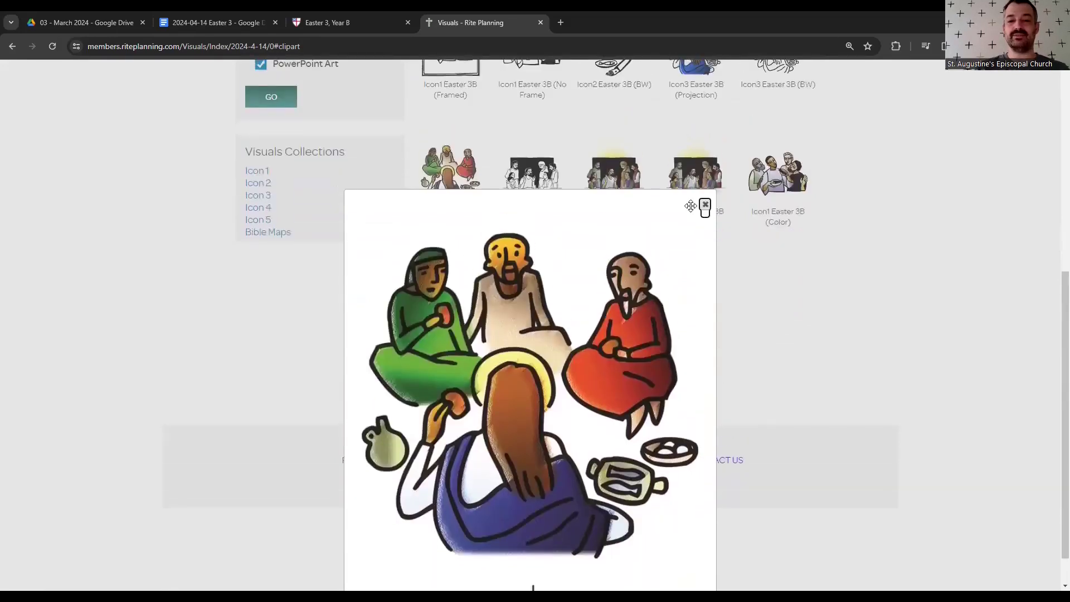
pyautogui.click(774, 286)
pyautogui.click(781, 299)
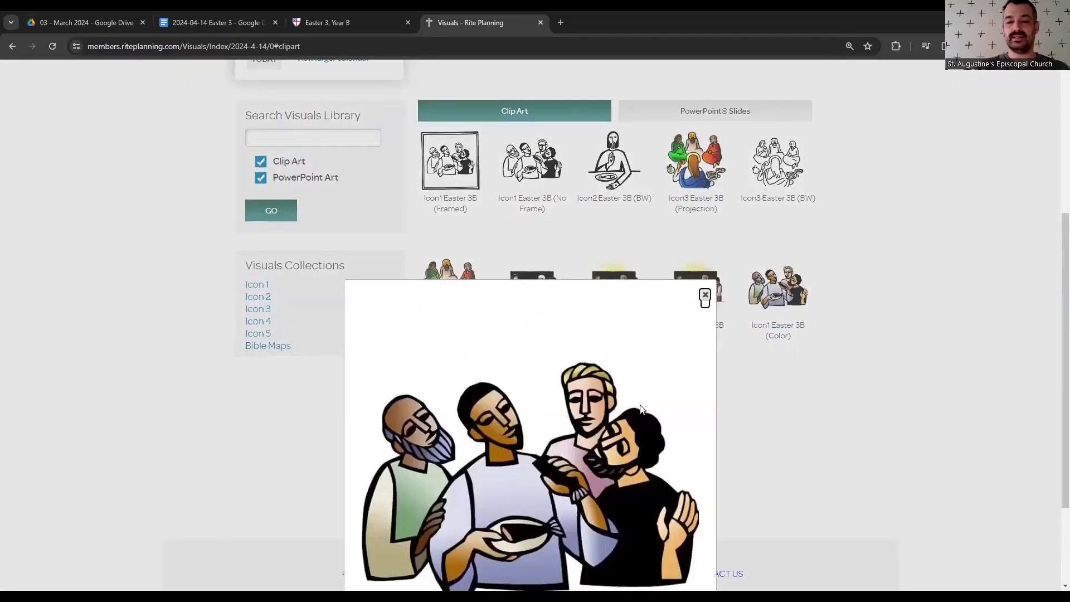
# - Copy the enlarged Icon1 Easter 3B (Color) image and return to the Easter 3 bulletin
pyautogui.scroll(-3, 622, 414)
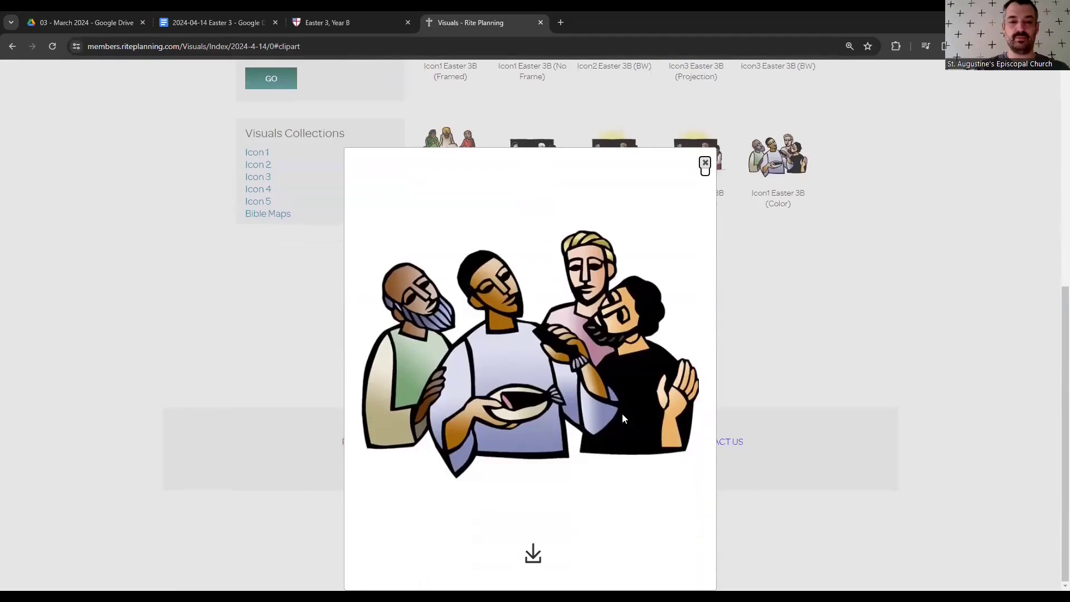
pyautogui.rightClick(552, 330)
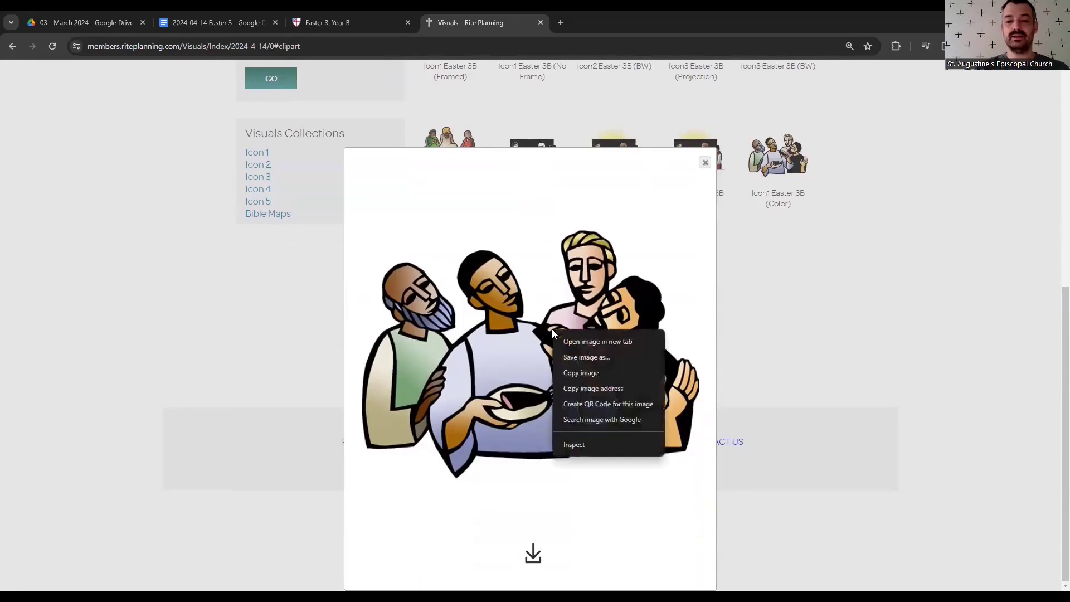
pyautogui.click(582, 371)
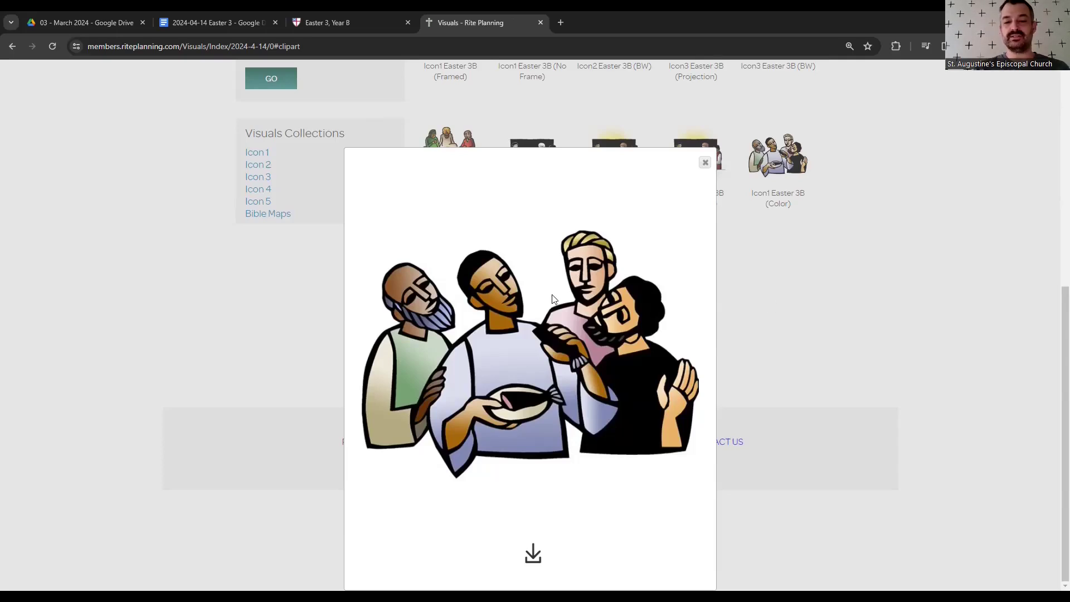
pyautogui.rightClick(524, 300)
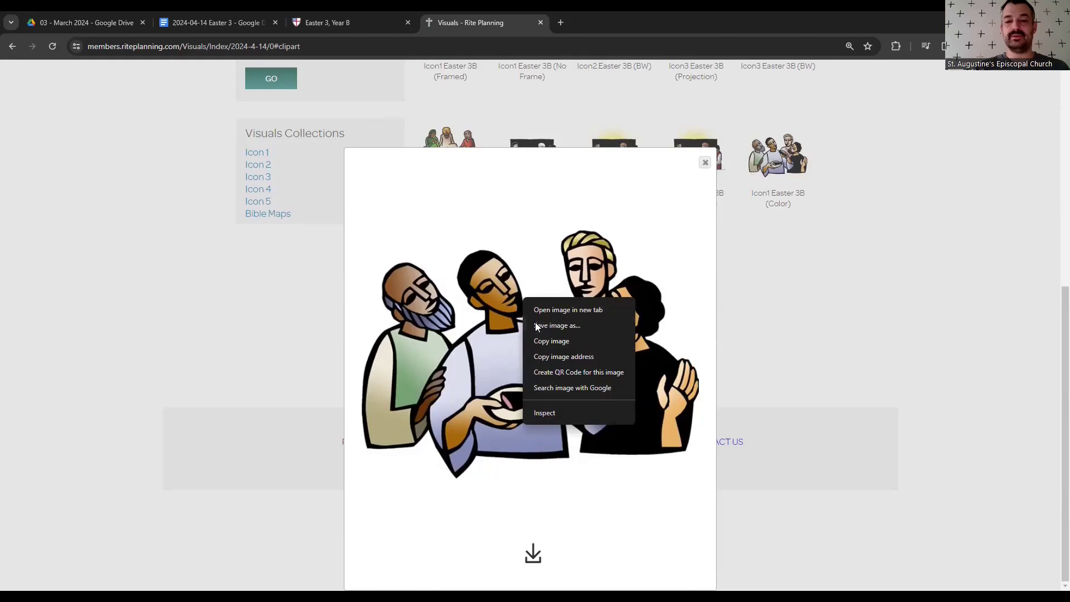
pyautogui.click(556, 341)
pyautogui.click(335, 21)
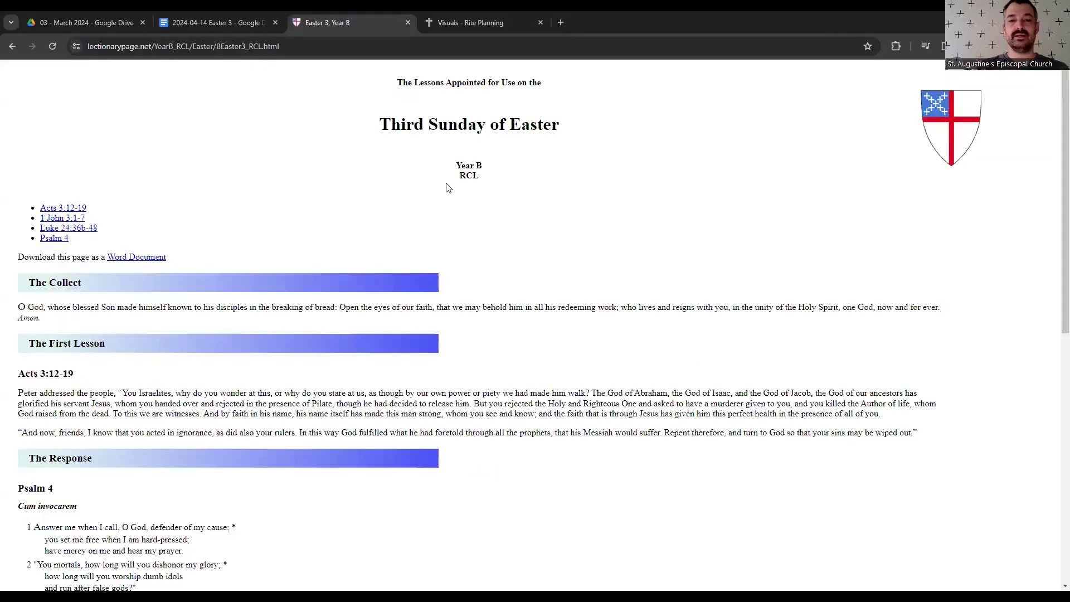
pyautogui.click(234, 23)
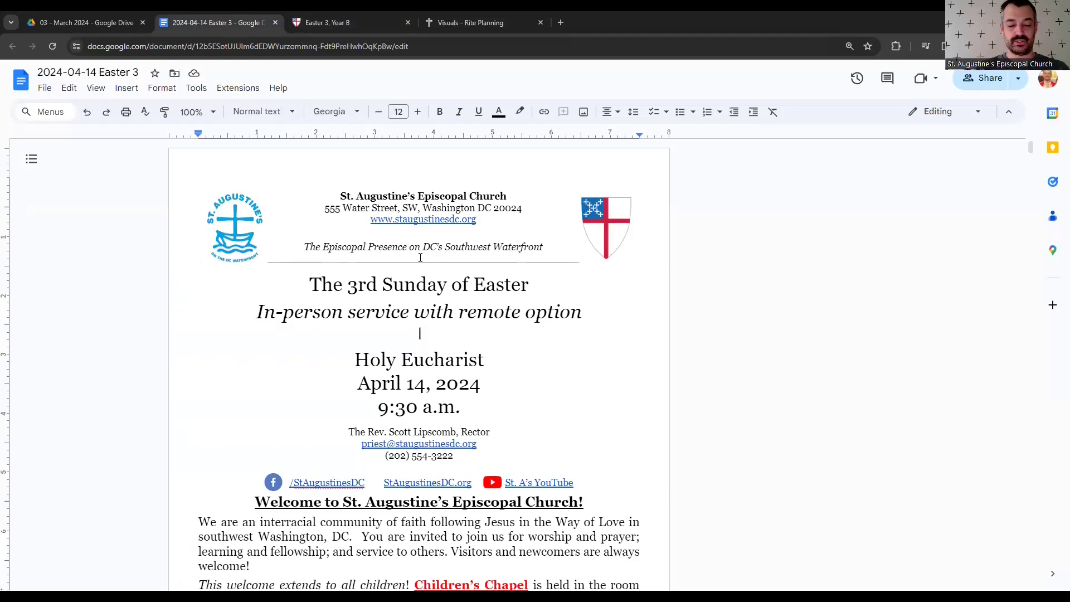
pyautogui.hotkey('ctrl', 'v')
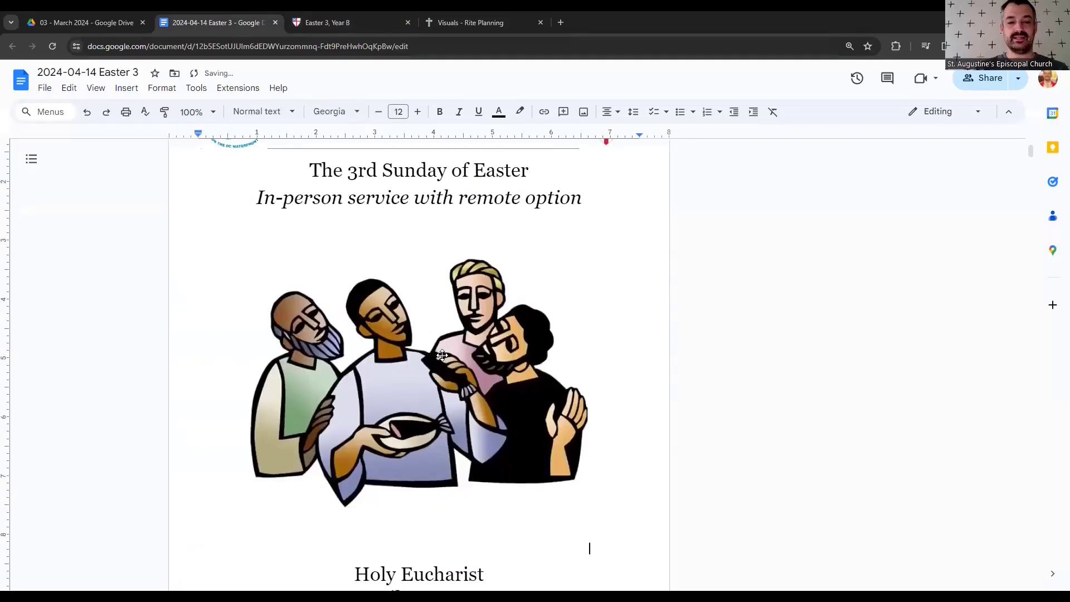
pyautogui.scroll(-2, 442, 355)
pyautogui.click(463, 347)
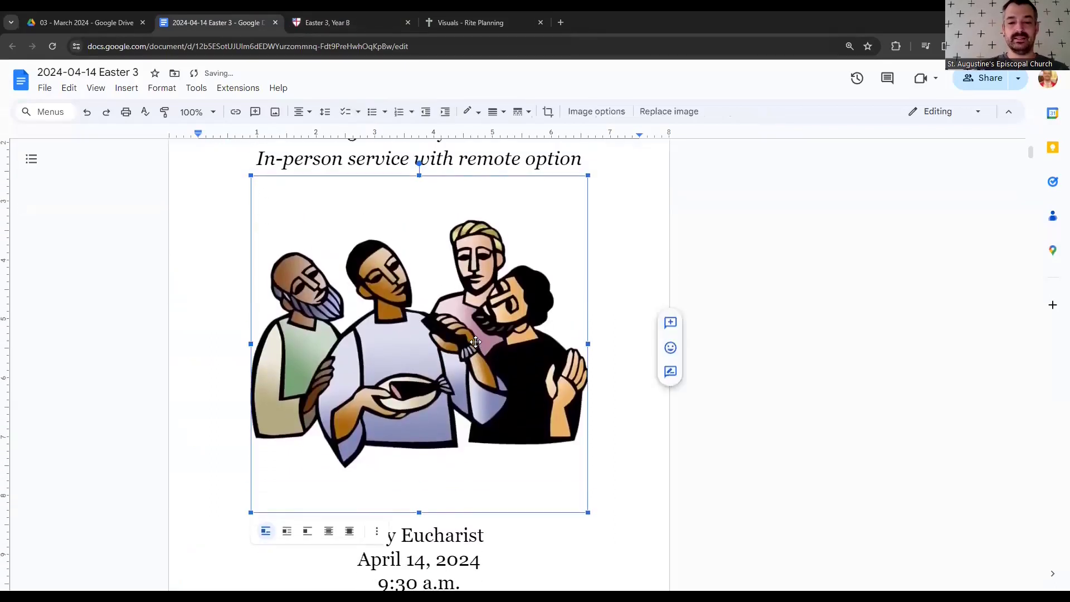
pyautogui.scroll(-3, 476, 342)
pyautogui.scroll(-8, 476, 342)
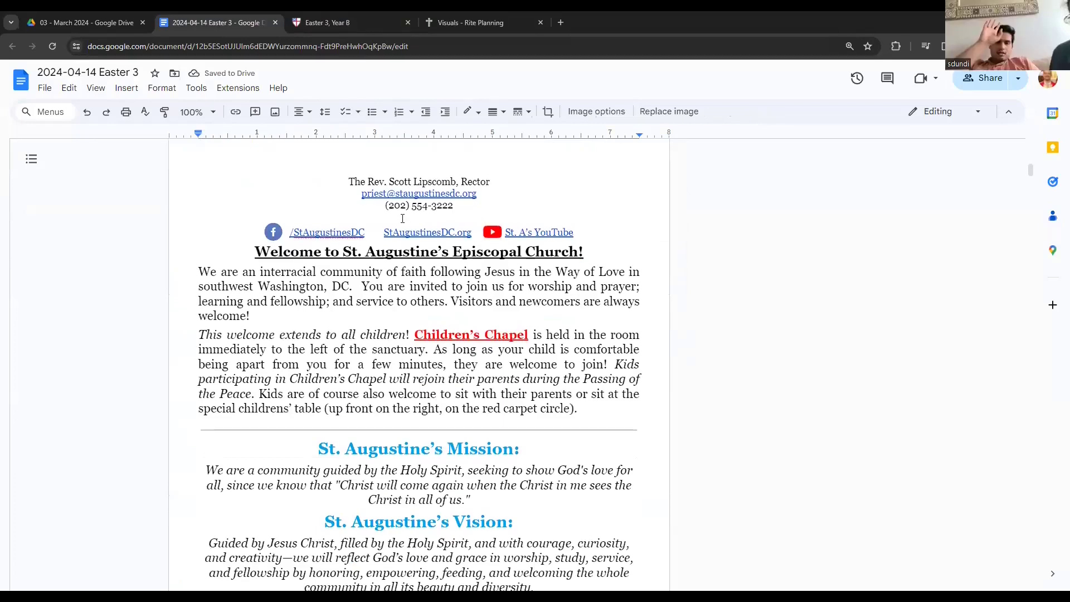
pyautogui.scroll(6, 403, 218)
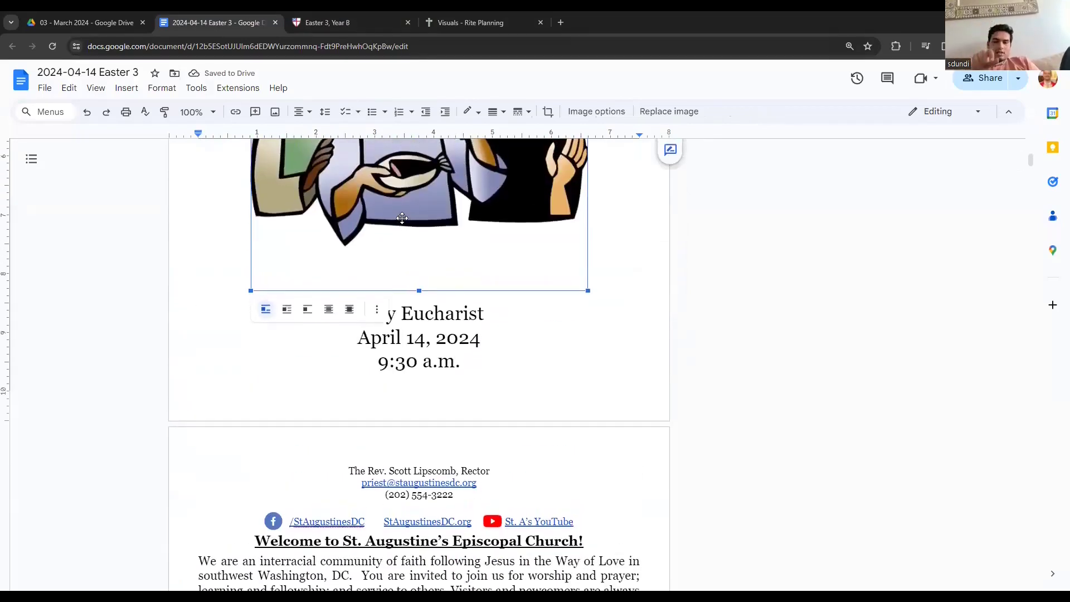
pyautogui.scroll(2, 402, 218)
pyautogui.scroll(3, 403, 218)
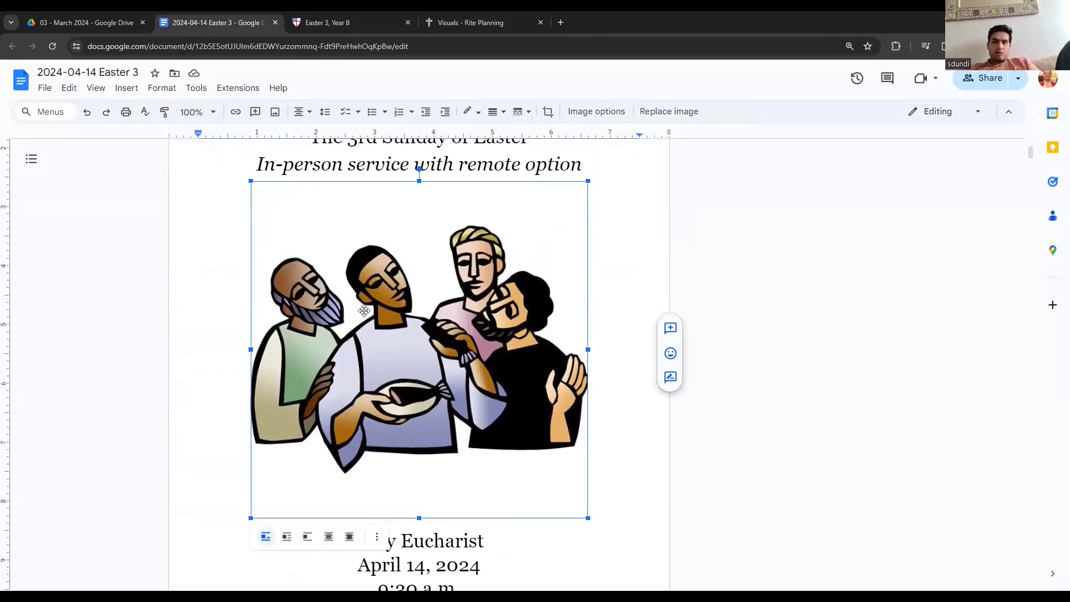
pyautogui.scroll(-8, 364, 311)
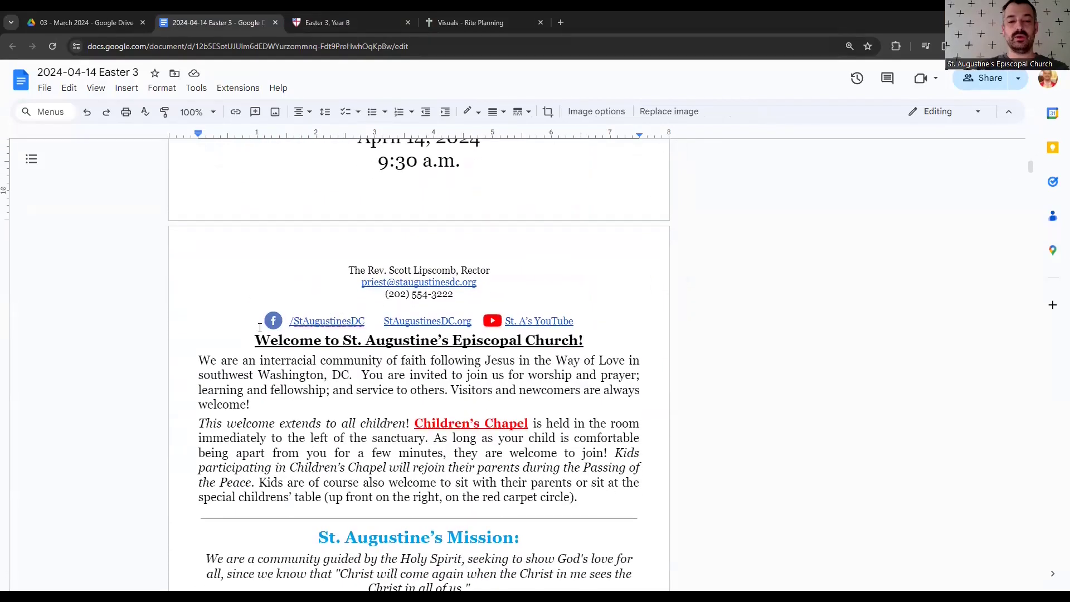
pyautogui.click(252, 343)
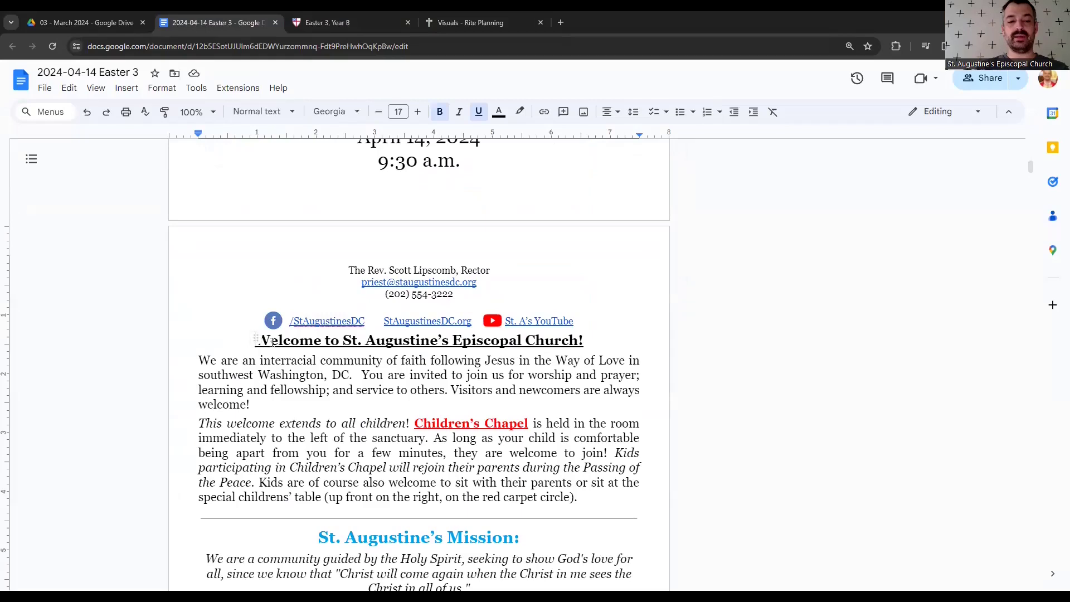
pyautogui.moveTo(464, 167); pyautogui.dragTo(554, 317)
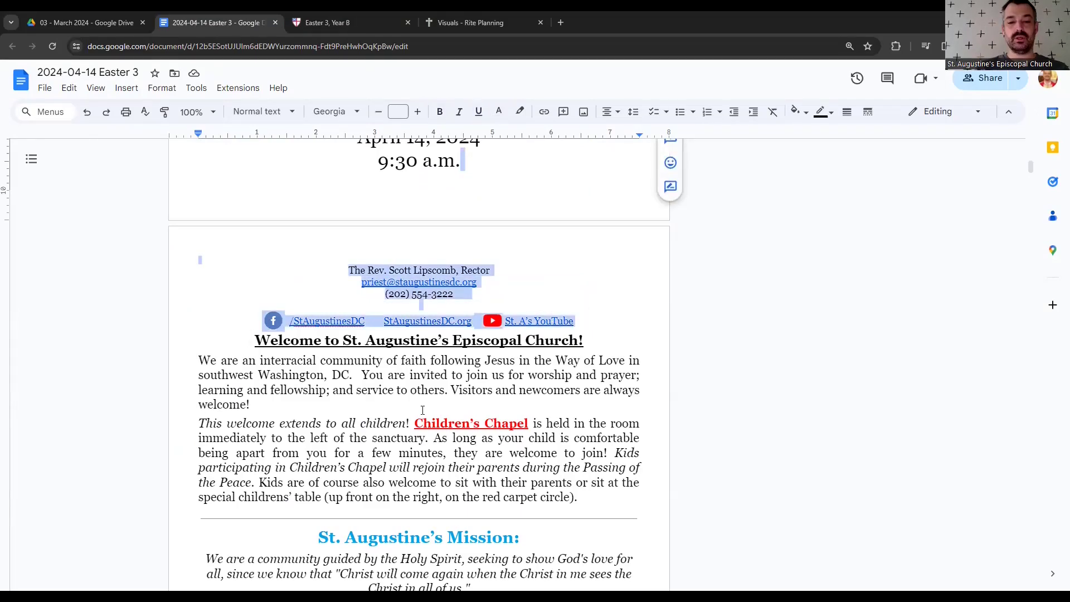
pyautogui.click(423, 413)
pyautogui.scroll(7, 422, 412)
pyautogui.click(420, 410)
pyautogui.scroll(1, 390, 424)
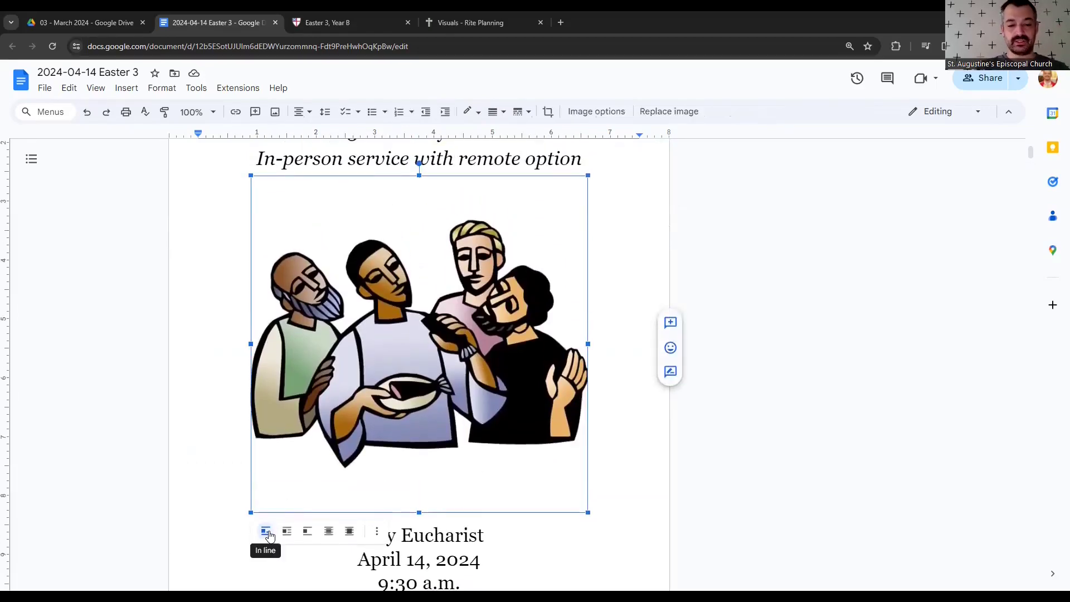
pyautogui.scroll(-2, 276, 446)
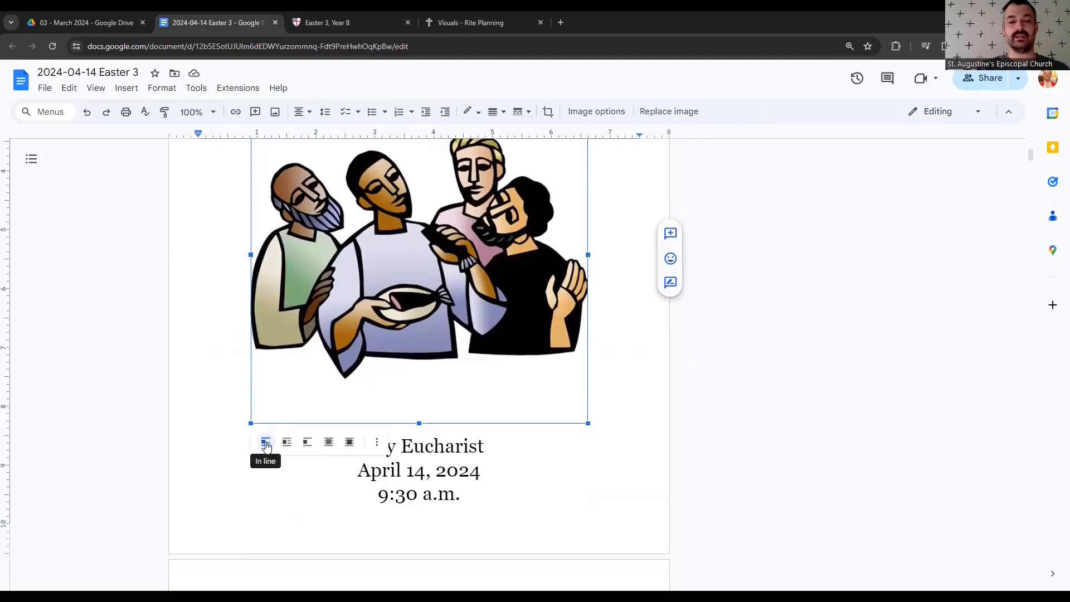
pyautogui.scroll(3, 162, 327)
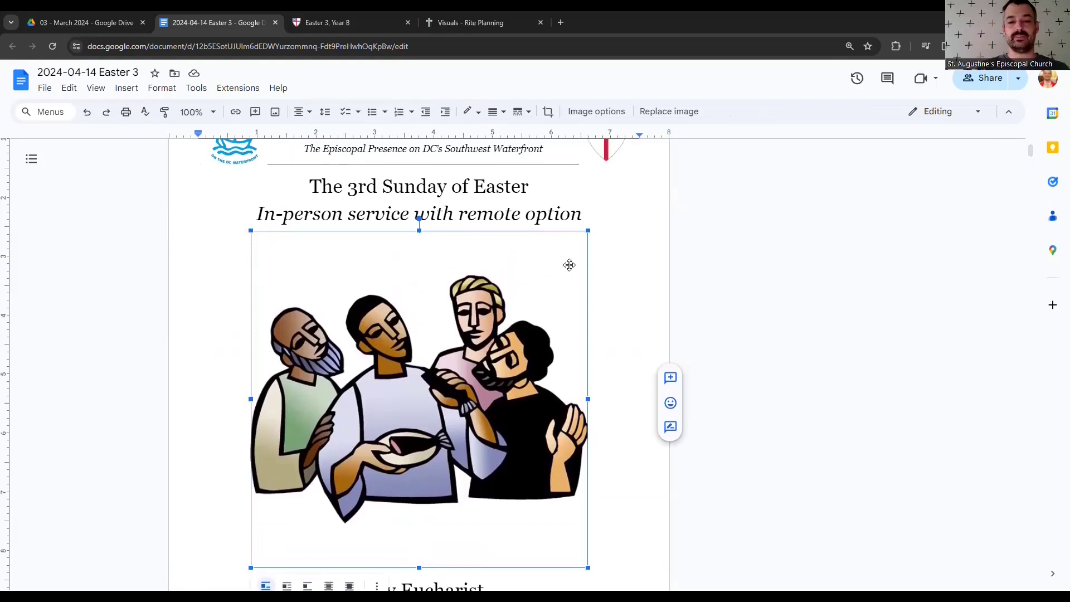
pyautogui.scroll(-2, 430, 301)
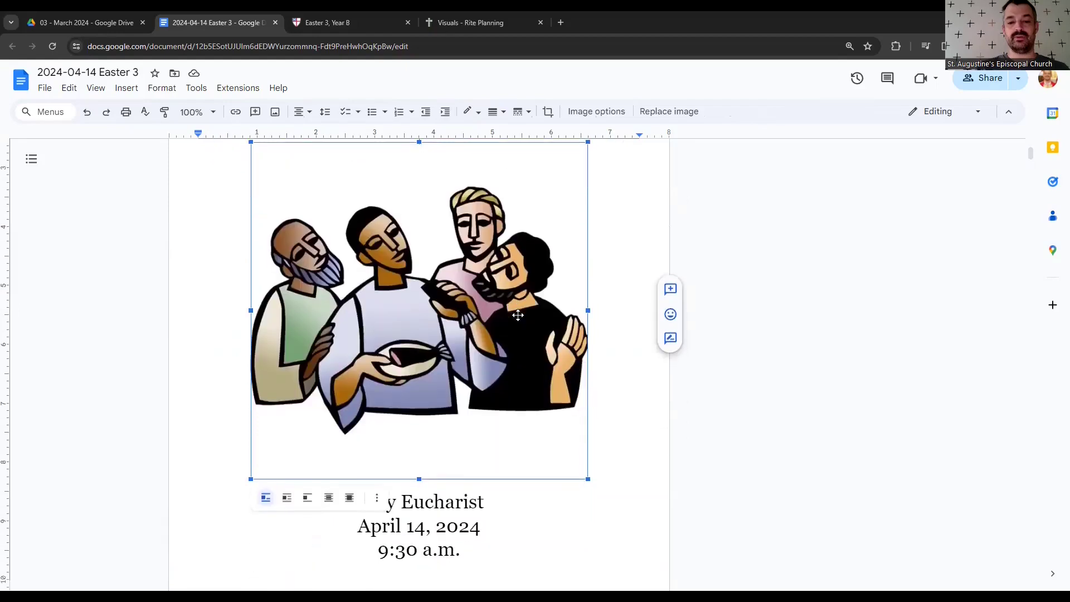
# - Crop the blank margins off the top and bottom of the cover's Easter 3B clip art
pyautogui.rightClick(421, 304)
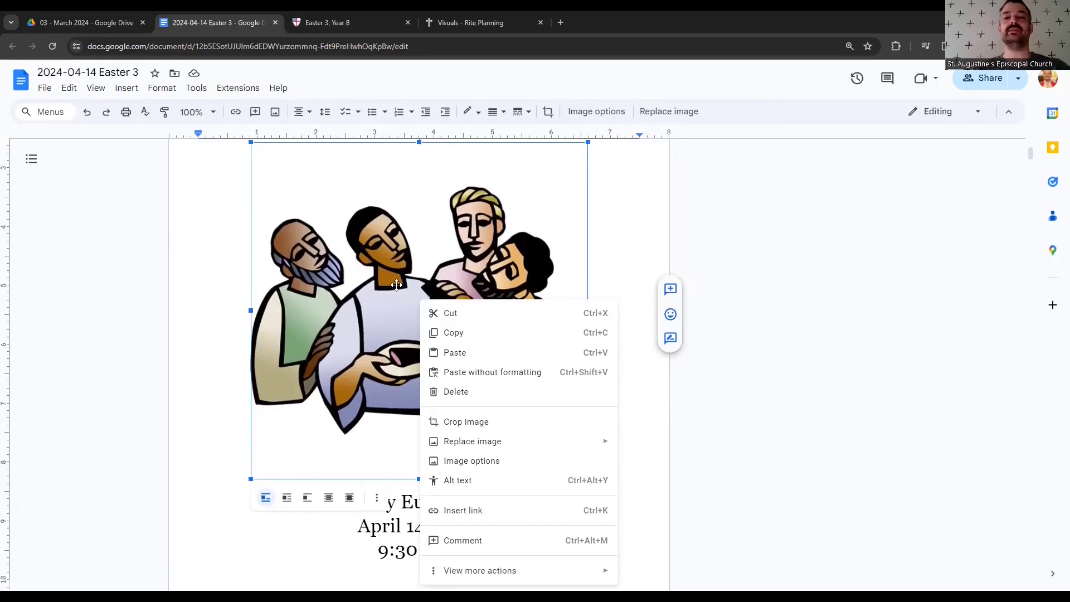
pyautogui.click(458, 423)
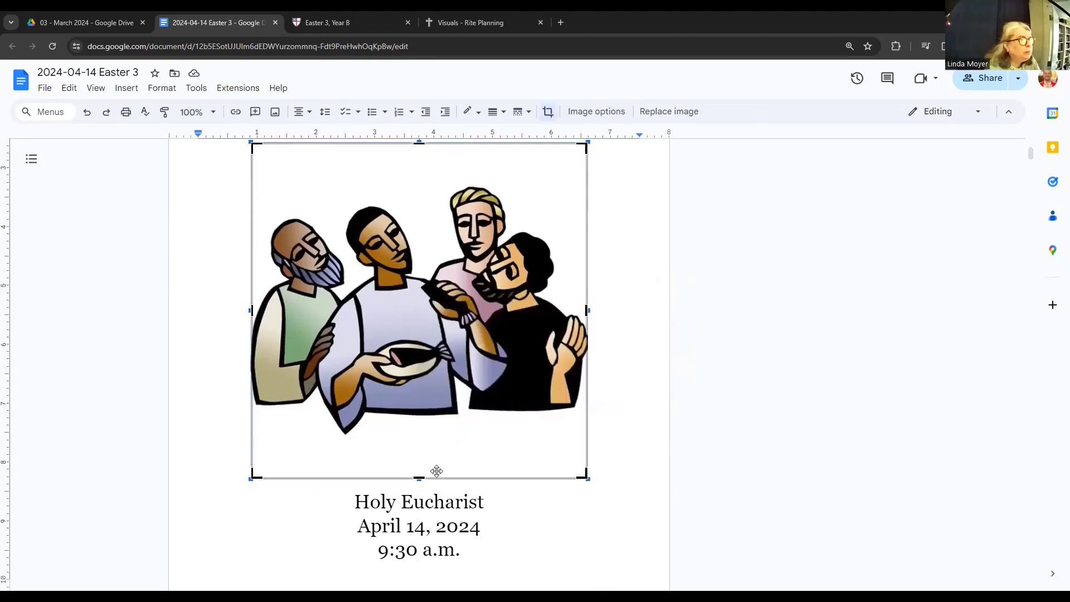
pyautogui.moveTo(423, 477); pyautogui.dragTo(421, 438)
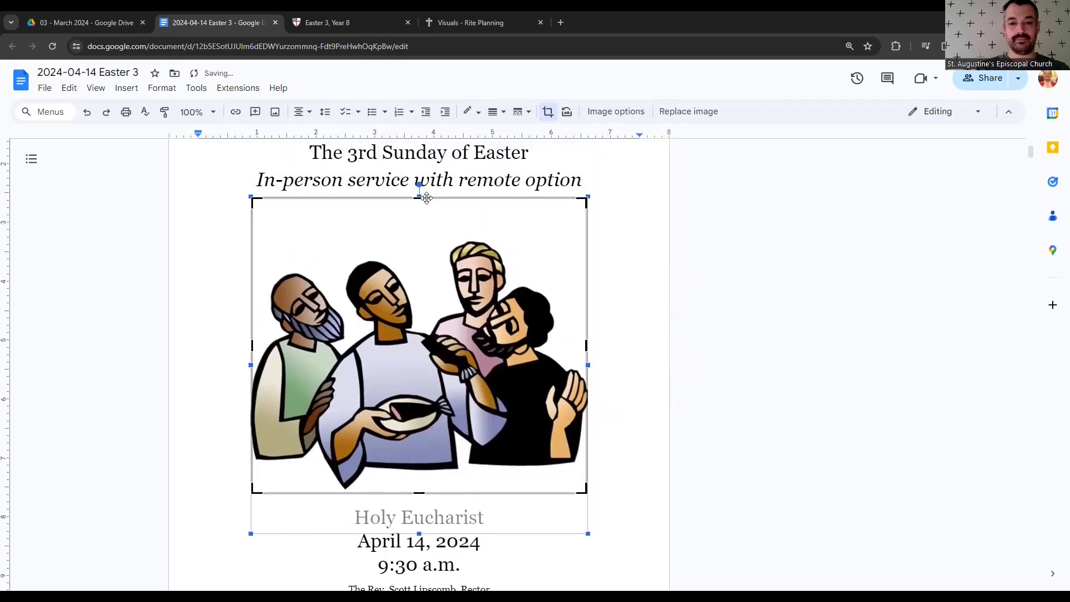
pyautogui.moveTo(421, 195); pyautogui.dragTo(425, 238)
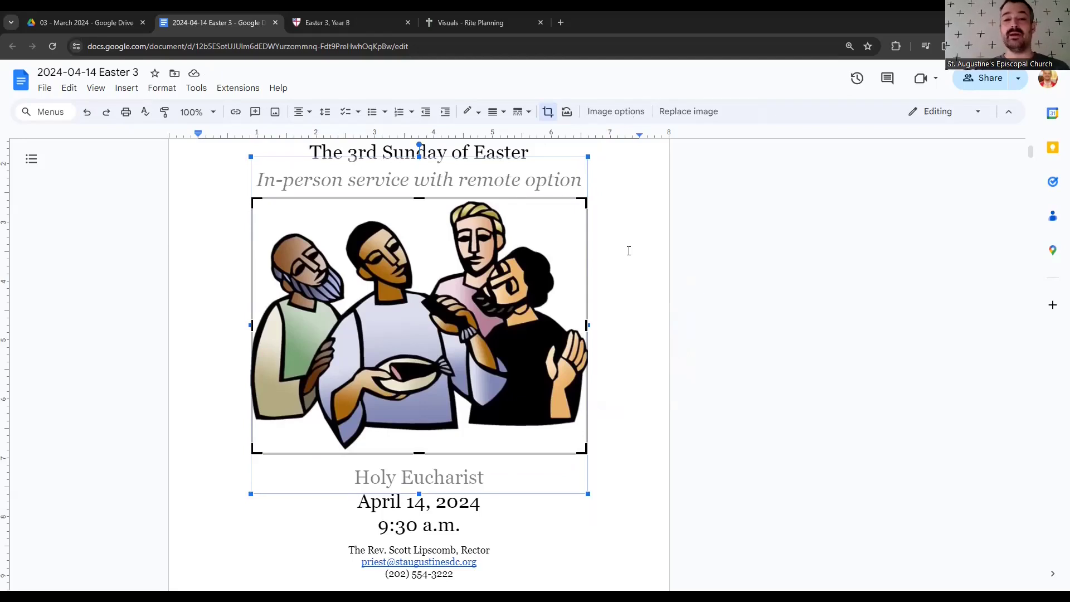
pyautogui.click(629, 251)
pyautogui.scroll(-5, 613, 268)
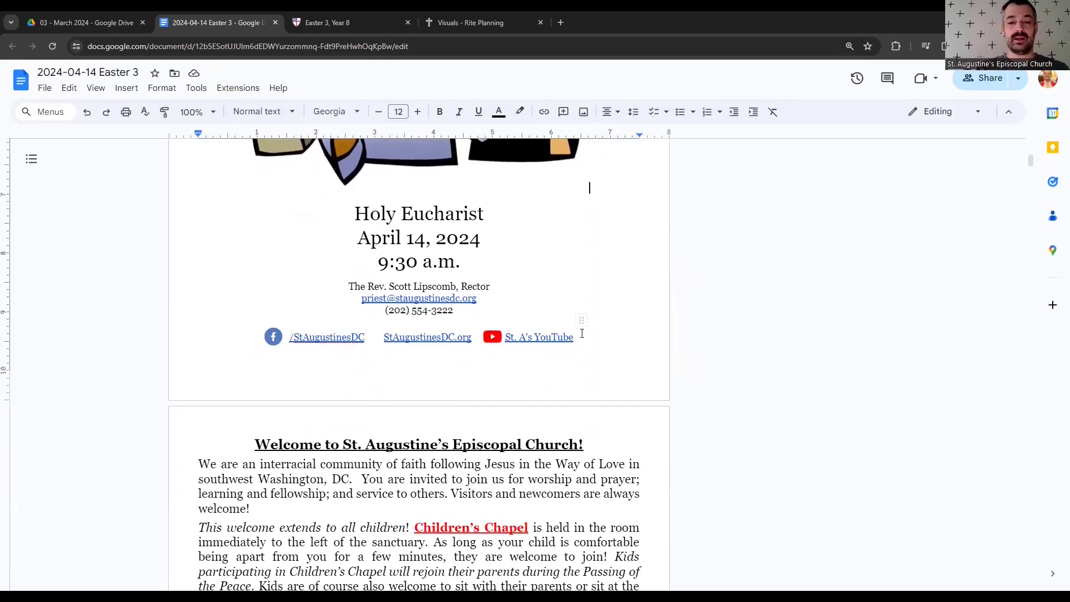
# - Shrink the cover clip art, then drag its corner out to make it slightly larger
pyautogui.click(252, 436)
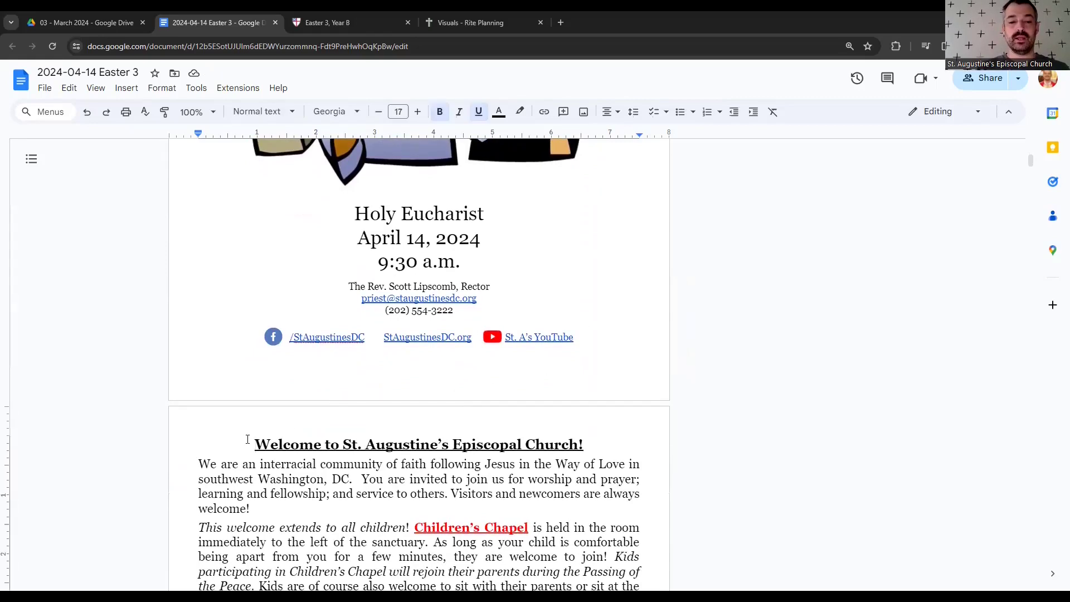
pyautogui.scroll(5, 370, 400)
pyautogui.click(532, 432)
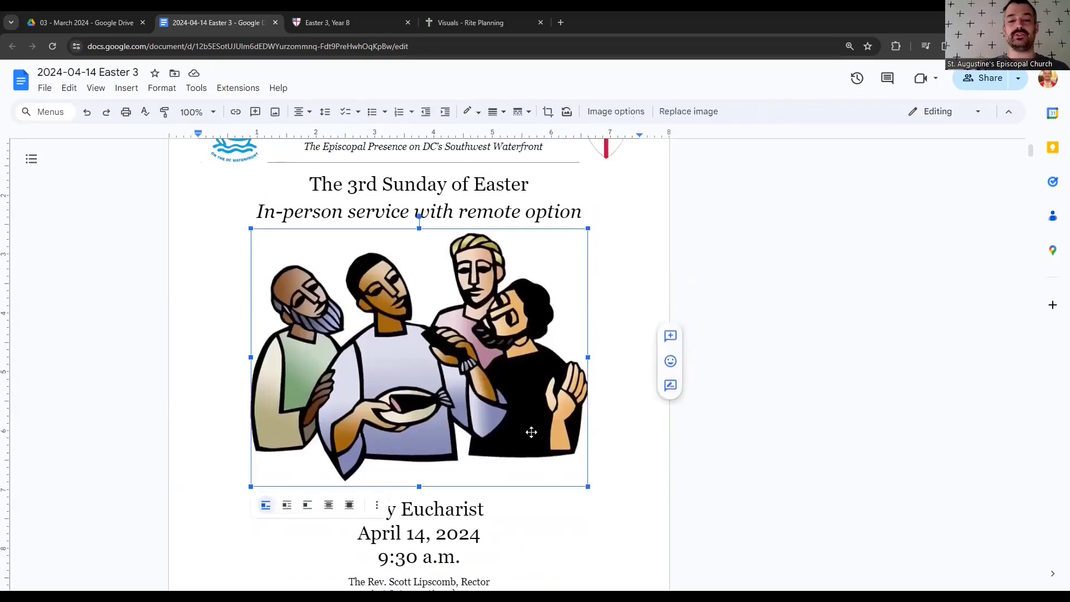
pyautogui.moveTo(586, 485); pyautogui.dragTo(573, 460)
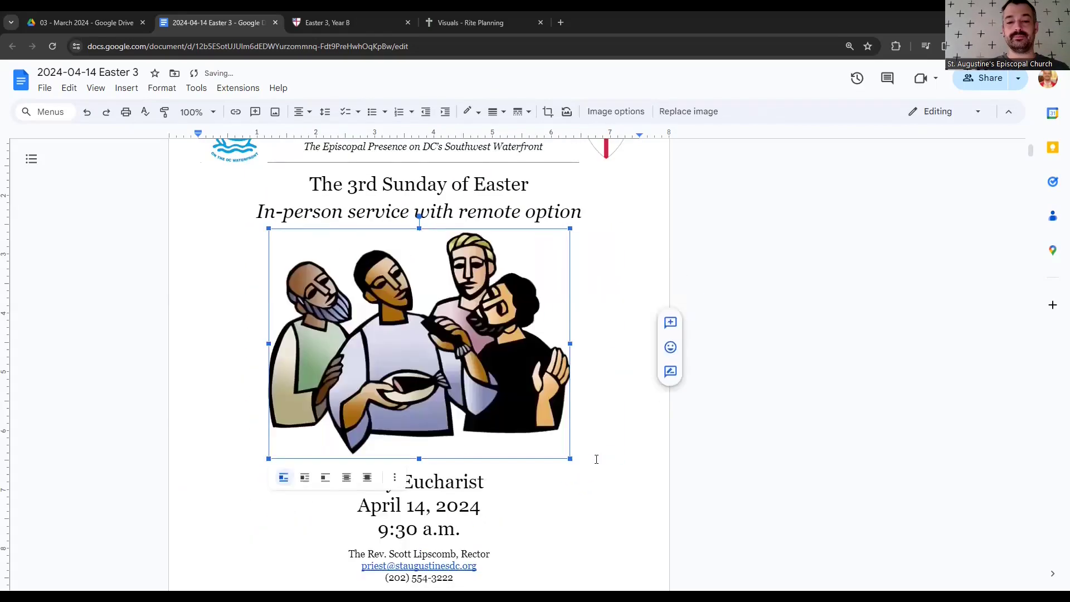
pyautogui.scroll(-3, 583, 390)
pyautogui.moveTo(570, 311); pyautogui.dragTo(592, 346)
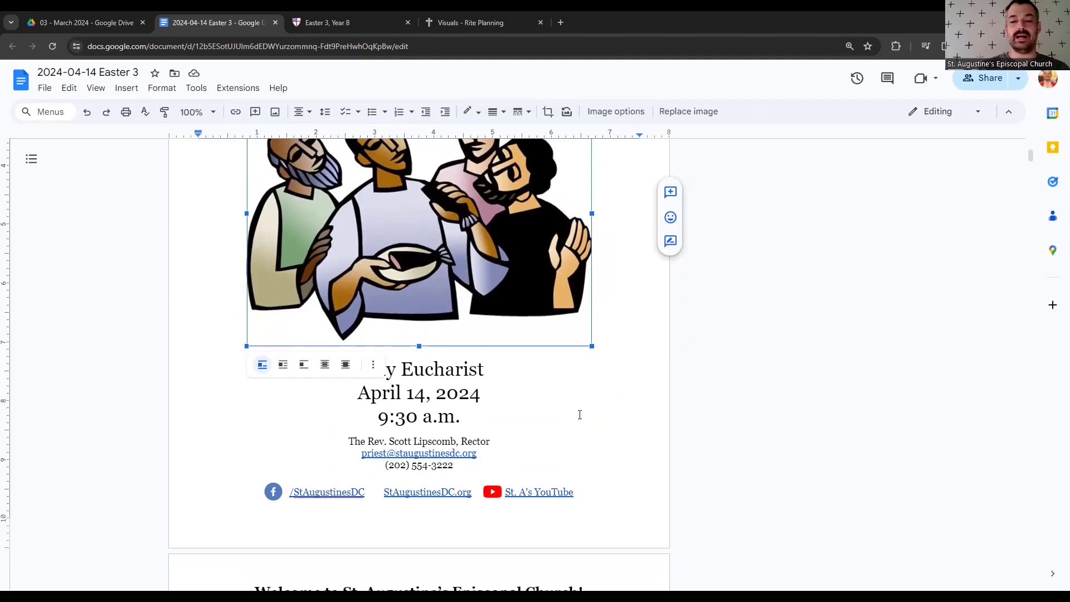
pyautogui.scroll(-2, 552, 480)
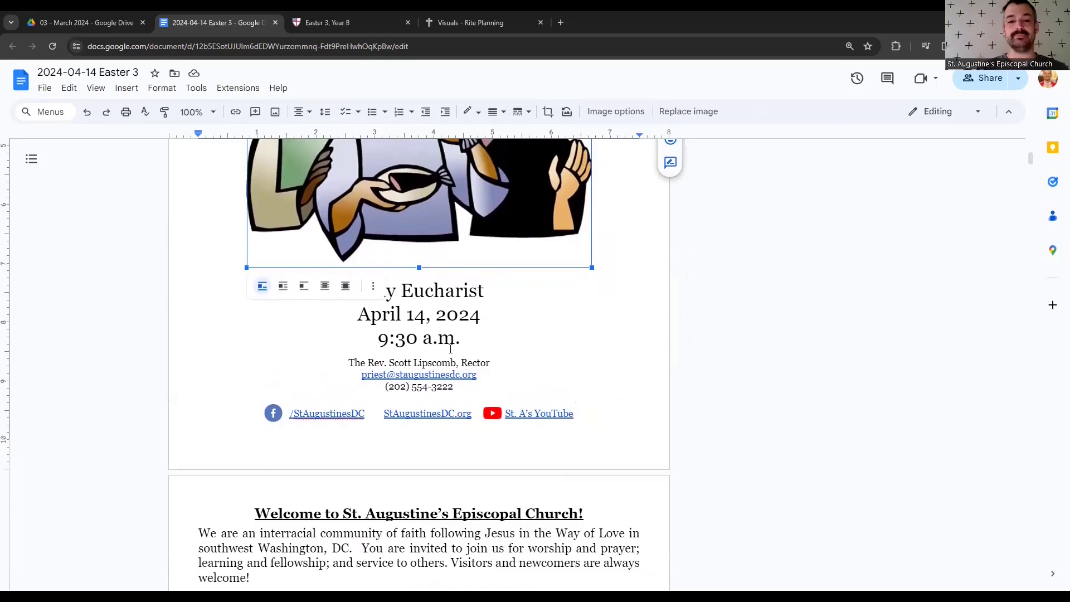
pyautogui.scroll(3, 604, 299)
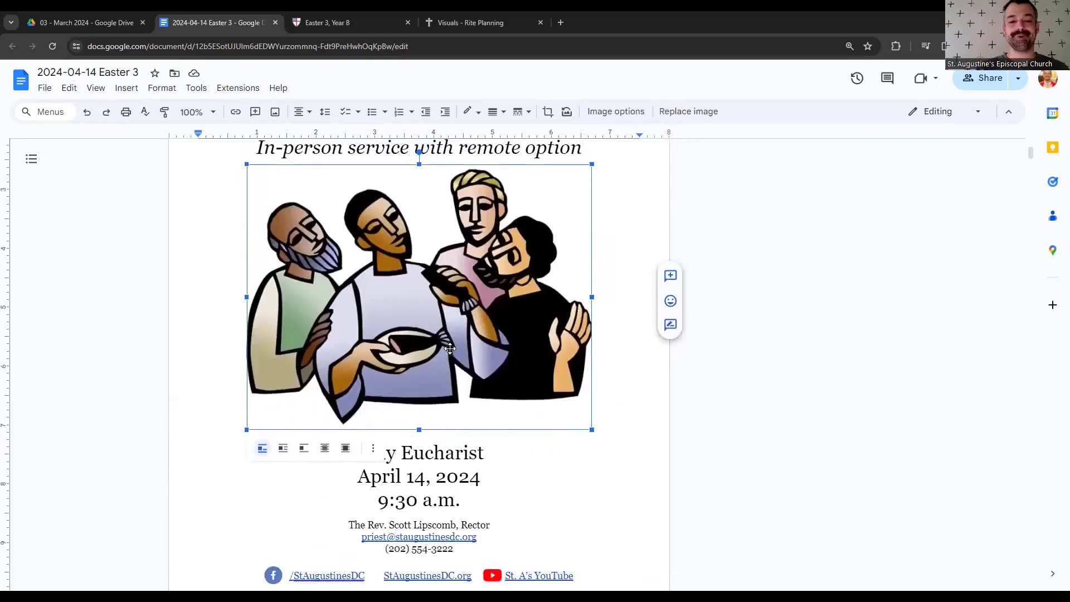
# - Deselect the illustration and scroll past the Welcome heading to the HYMN section
pyautogui.click(607, 267)
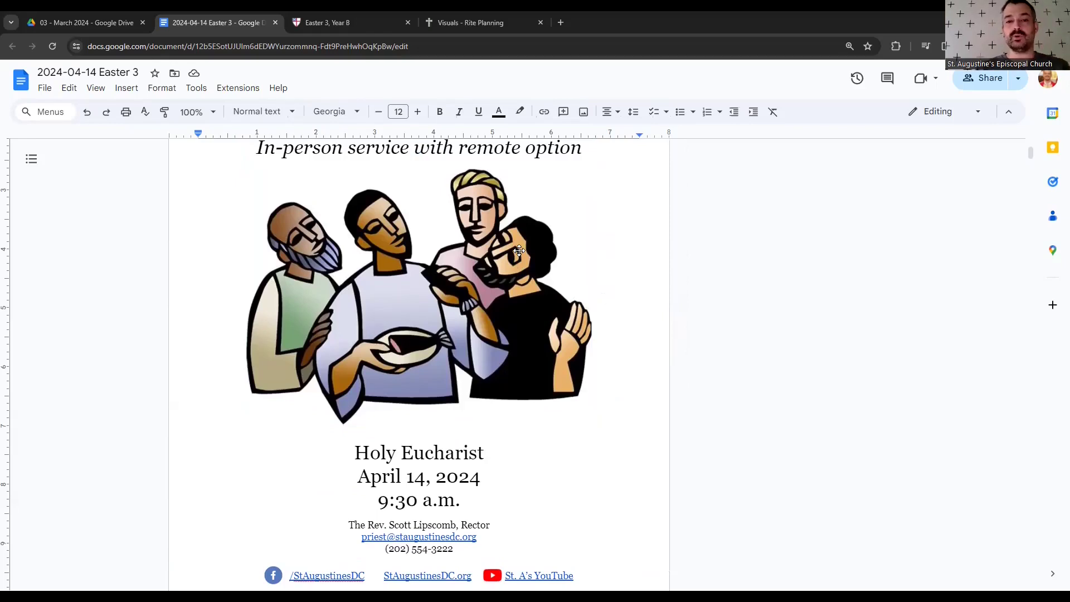
pyautogui.scroll(-2, 519, 250)
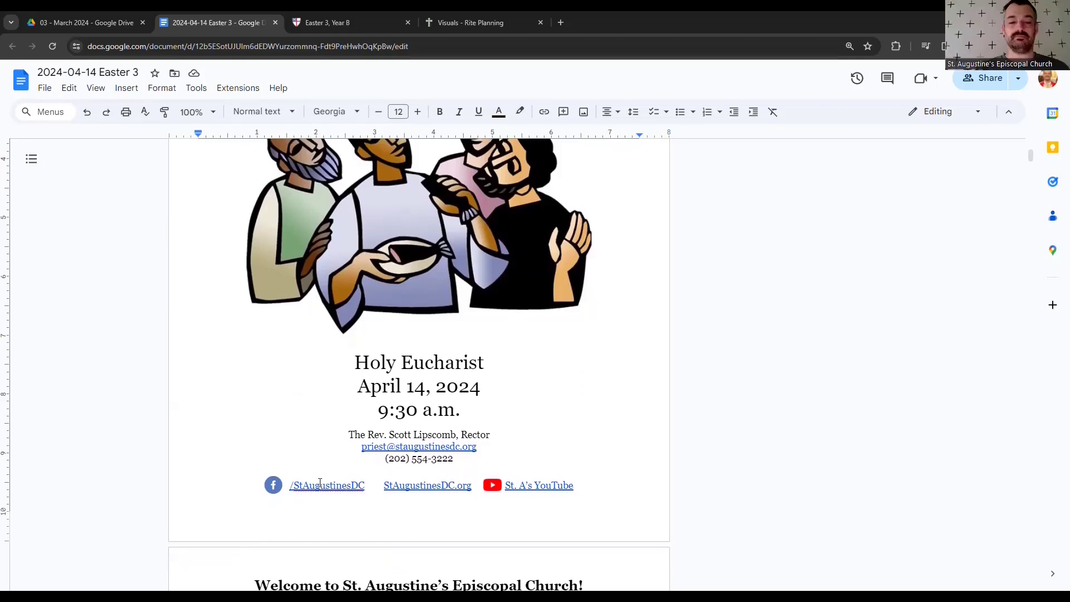
pyautogui.scroll(-5, 408, 471)
pyautogui.click(238, 365)
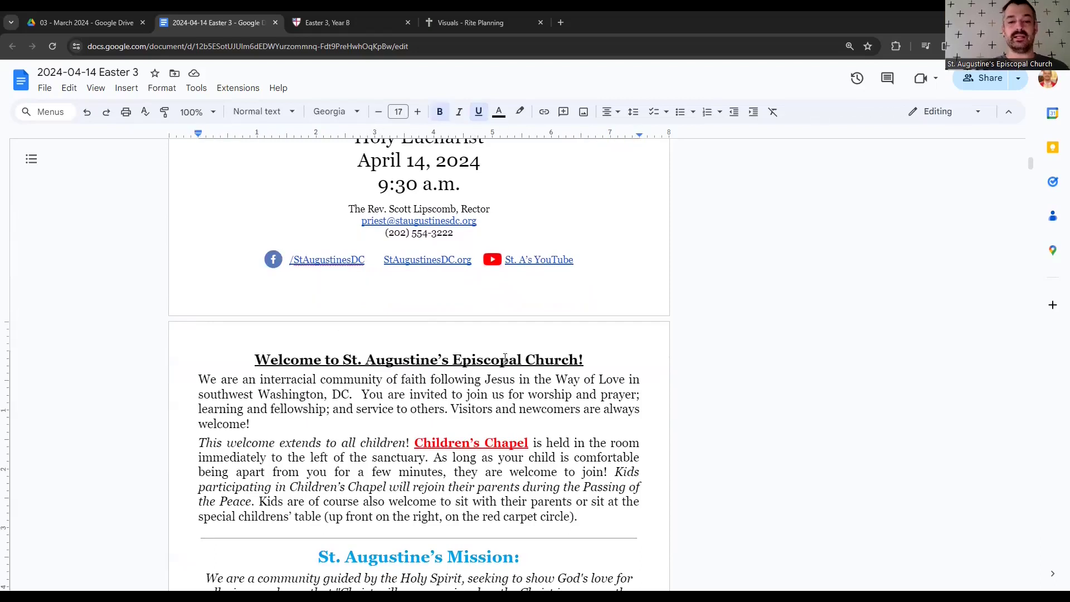
pyautogui.scroll(-8, 505, 358)
pyautogui.scroll(-2, 505, 358)
pyautogui.scroll(7, 505, 359)
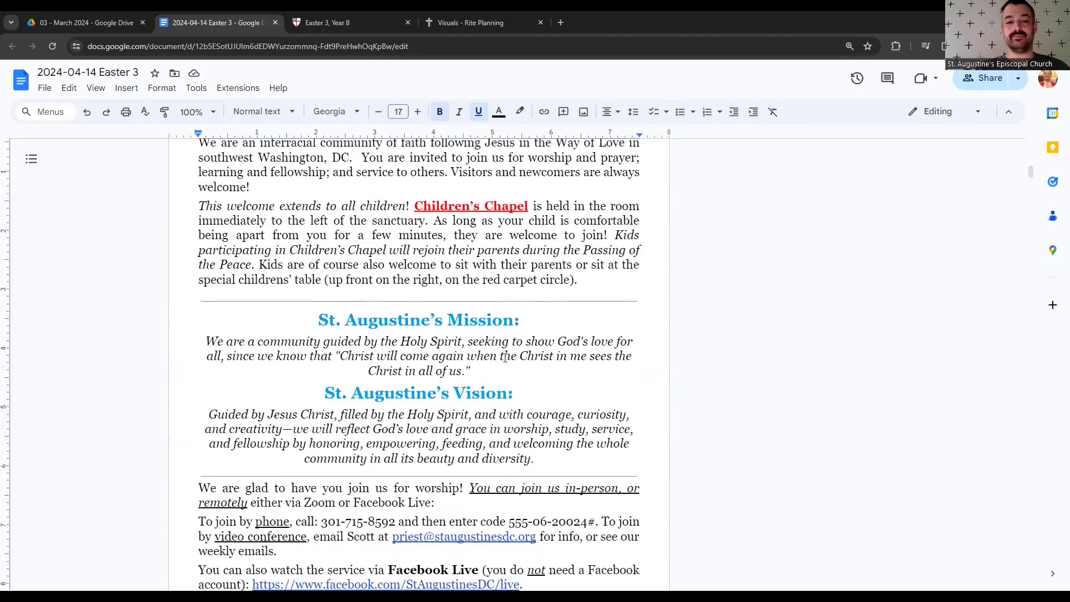
pyautogui.scroll(-8, 505, 359)
pyautogui.scroll(-2, 505, 358)
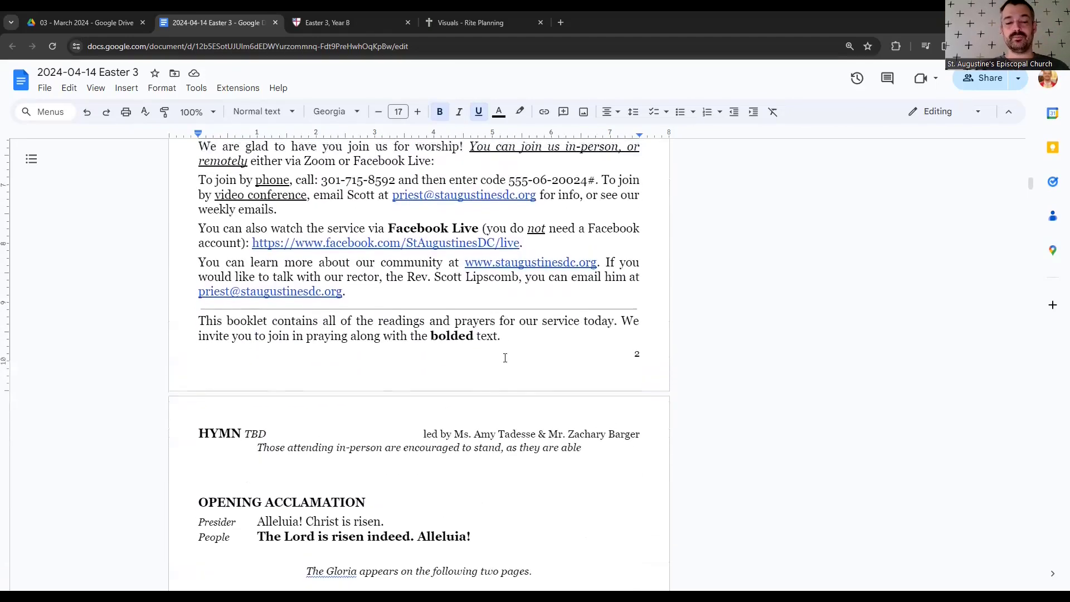
# - Place the insertion point on the empty line below the HYMN TBD standing instruction
pyautogui.click(209, 317)
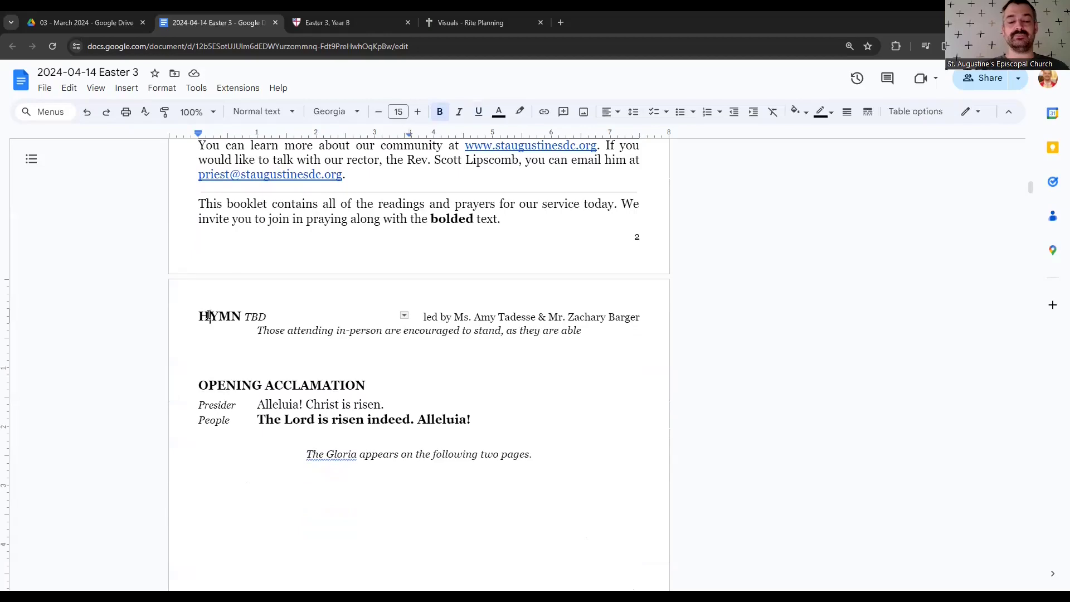
pyautogui.press('Up')
pyautogui.press('Down')
pyautogui.press('Down')
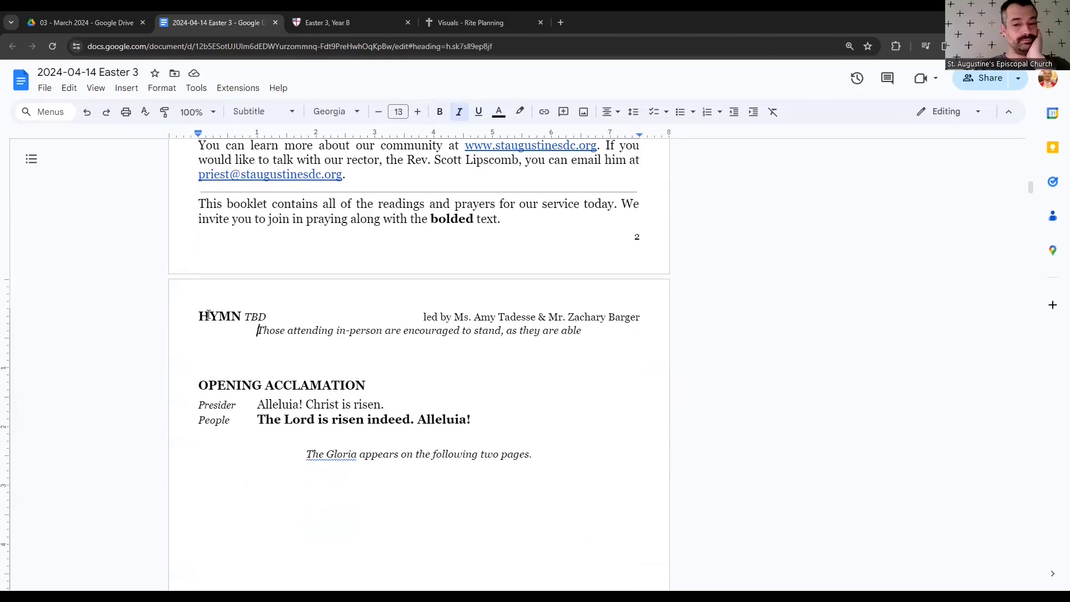
pyautogui.press('Down')
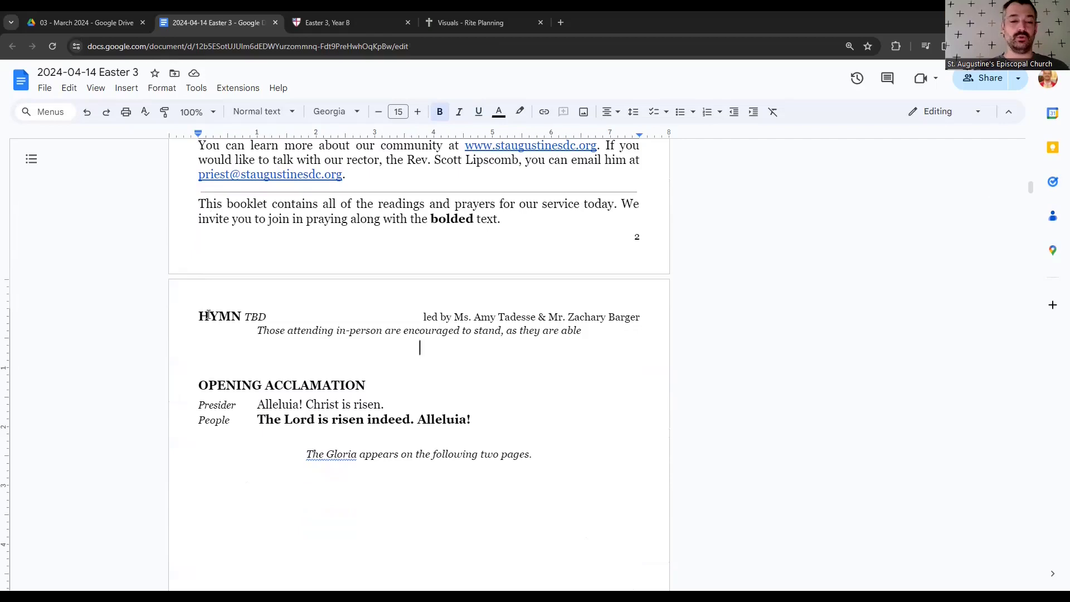
pyautogui.click(275, 317)
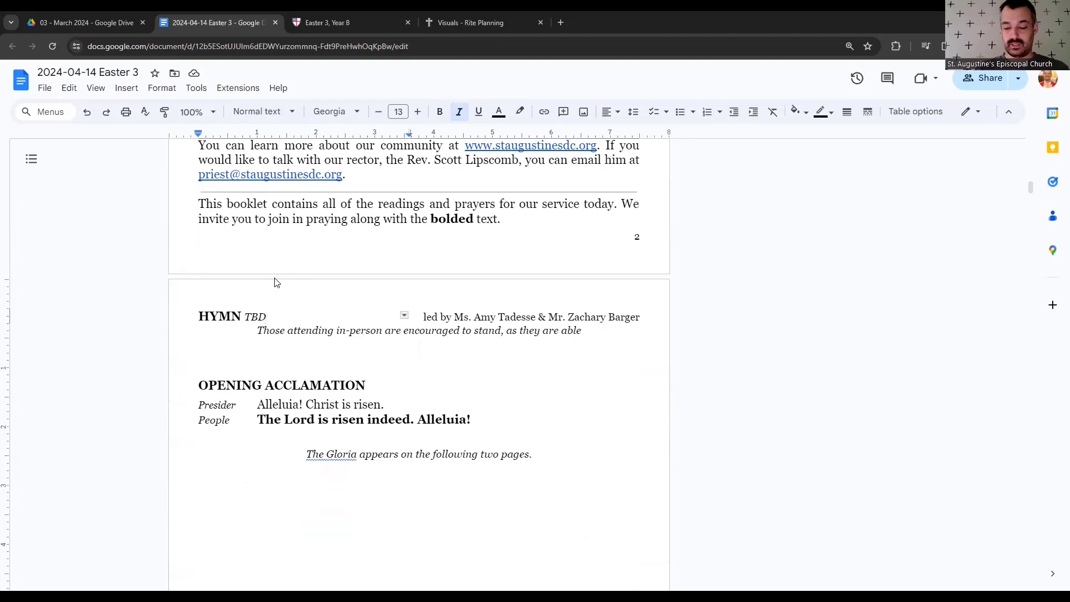
pyautogui.hotkey('shift', 'Left')
pyautogui.hotkey('shift', 'Left')
pyautogui.hotkey('shift', 'Left')
pyautogui.press('Down')
pyautogui.press('Down')
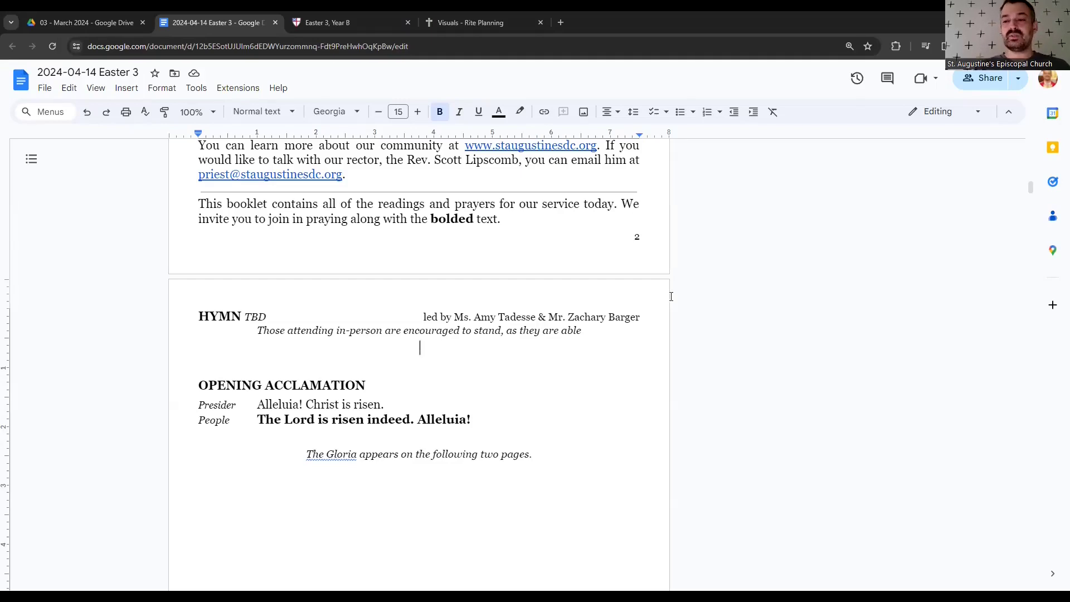
pyautogui.scroll(-10, 558, 312)
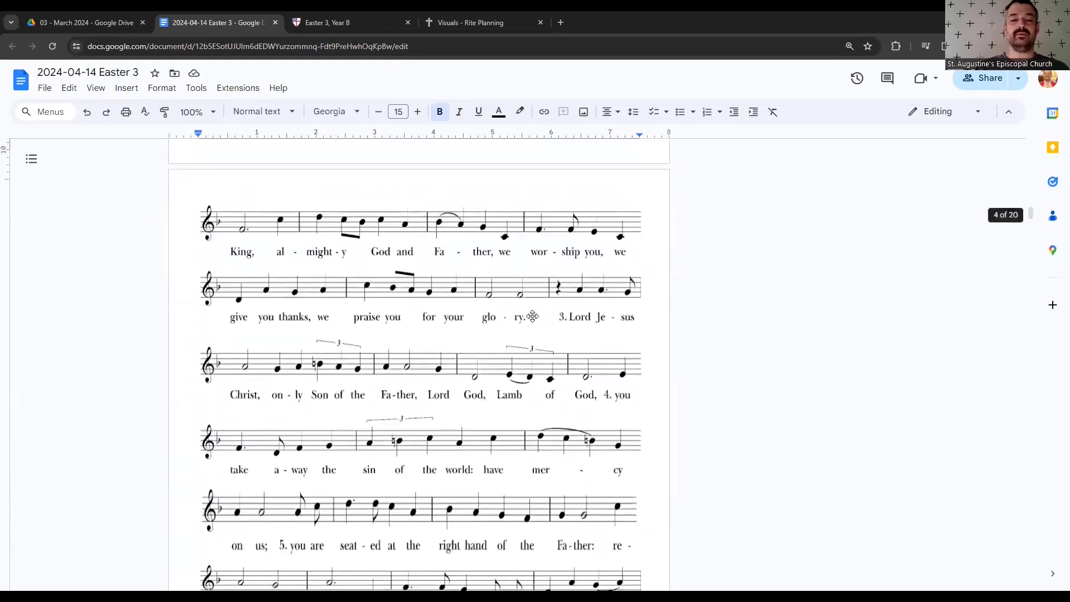
pyautogui.scroll(4, 533, 317)
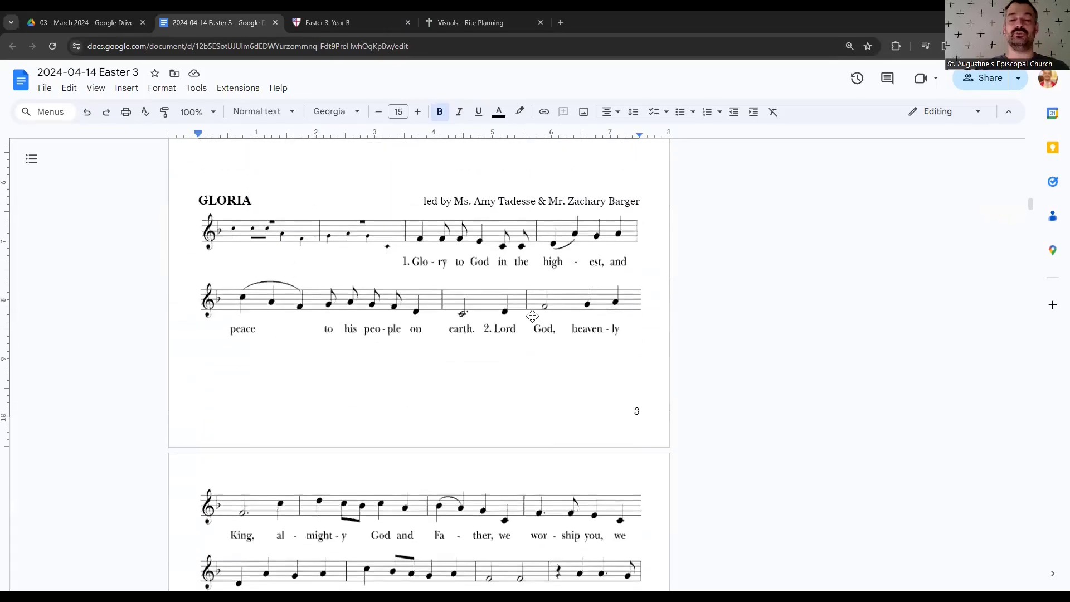
pyautogui.scroll(6, 427, 255)
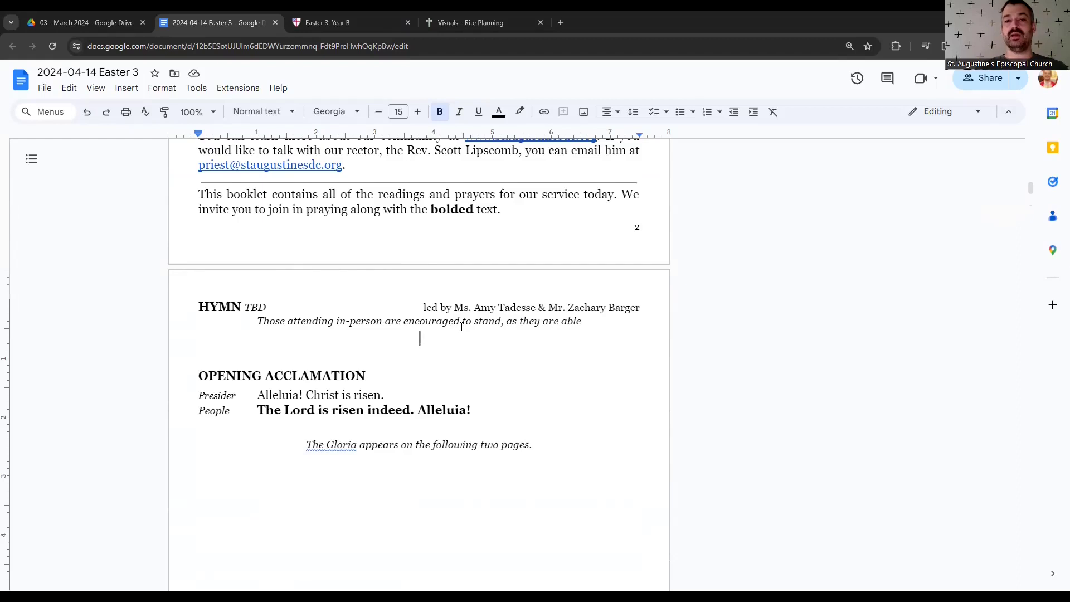
pyautogui.scroll(-15, 462, 328)
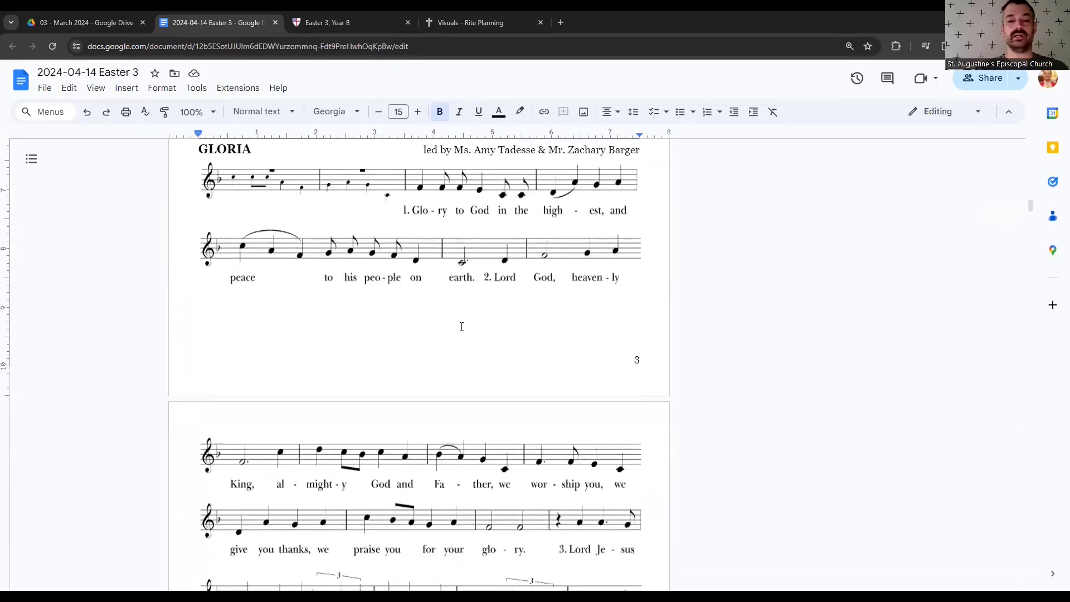
pyautogui.scroll(-7, 462, 328)
pyautogui.scroll(4, 461, 327)
pyautogui.scroll(-9, 461, 327)
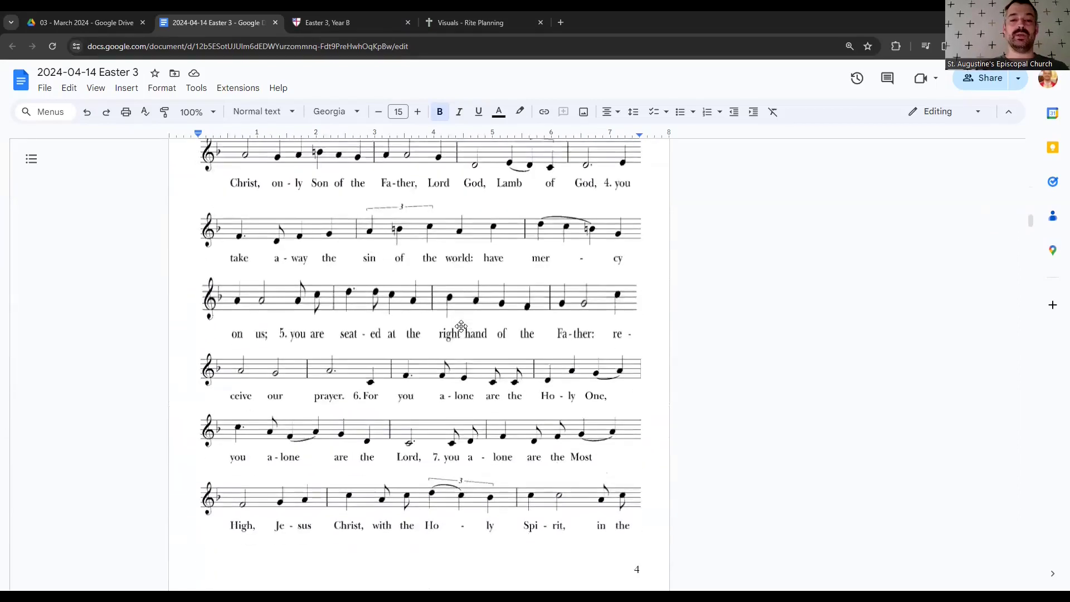
pyautogui.scroll(-3, 462, 328)
pyautogui.scroll(4, 462, 327)
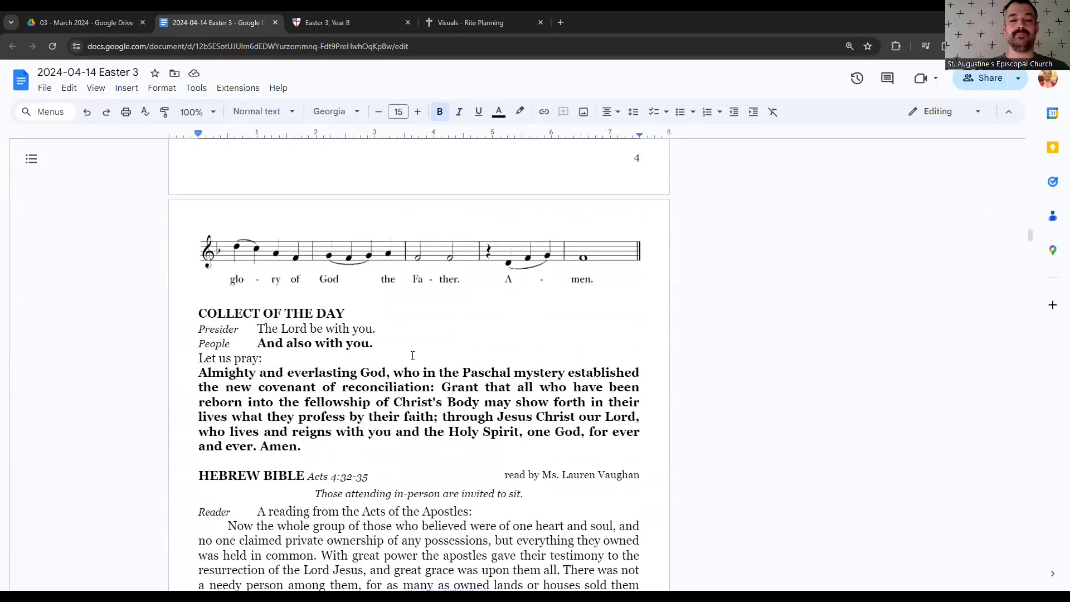
pyautogui.scroll(-8, 329, 394)
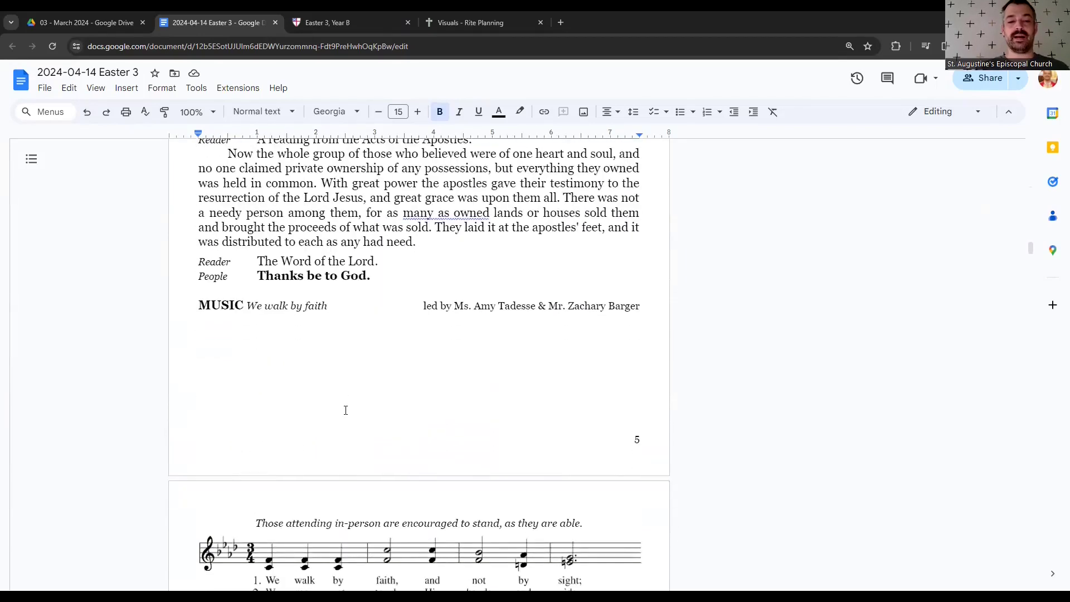
pyautogui.scroll(-1, 350, 319)
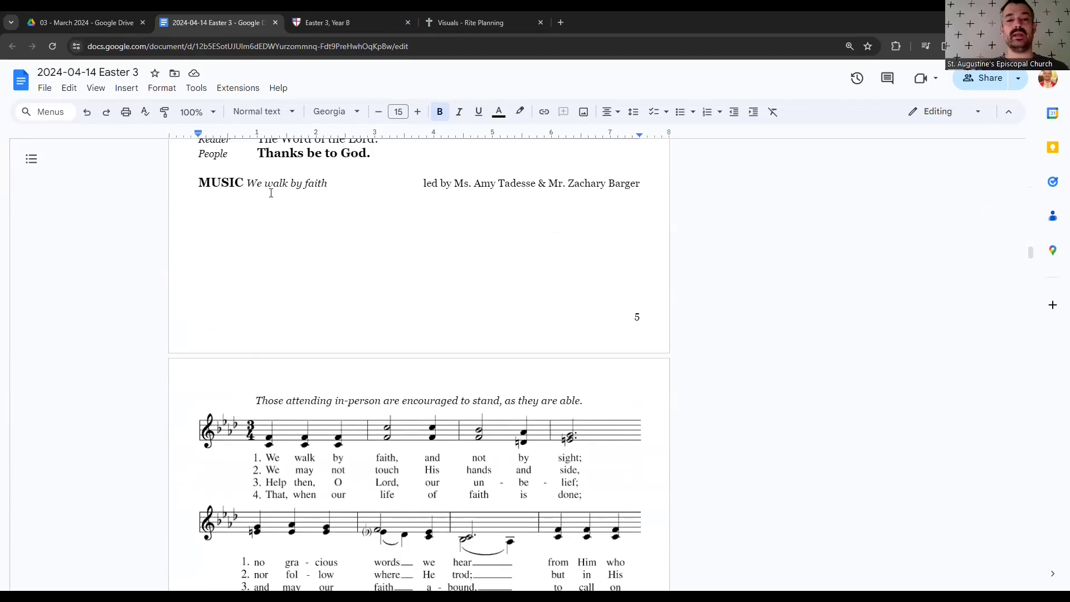
pyautogui.click(323, 25)
pyautogui.scroll(-4, 272, 342)
pyautogui.scroll(-1, 234, 387)
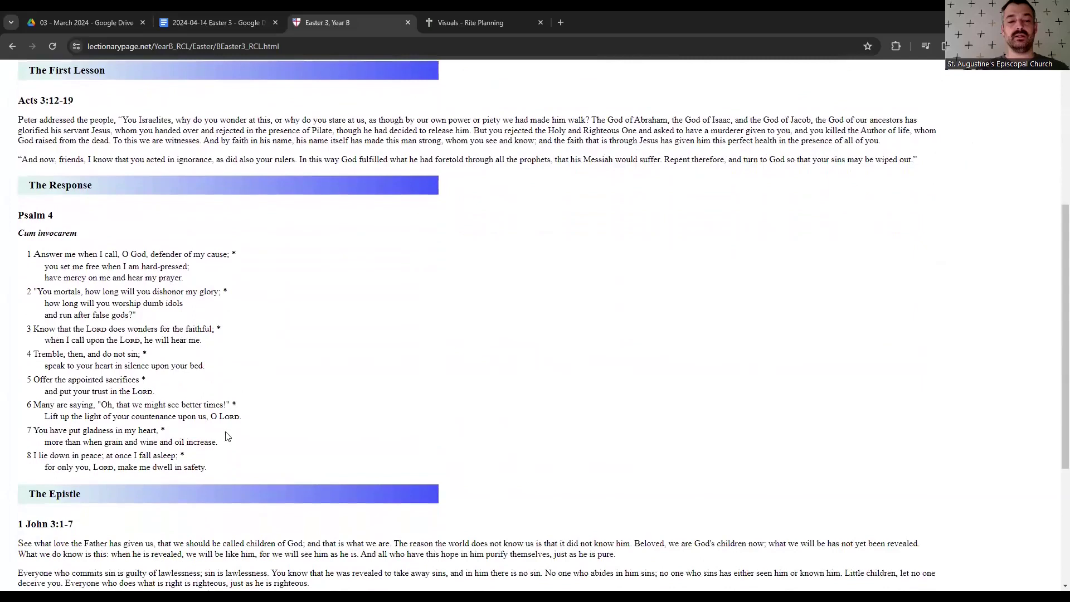
pyautogui.moveTo(215, 471); pyautogui.dragTo(15, 214)
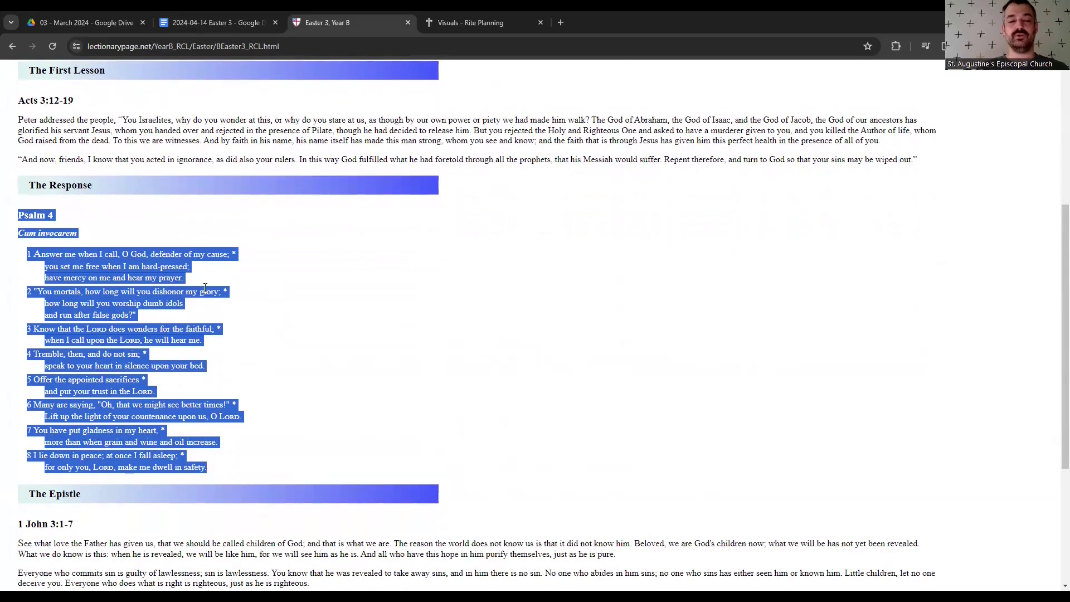
pyautogui.click(225, 24)
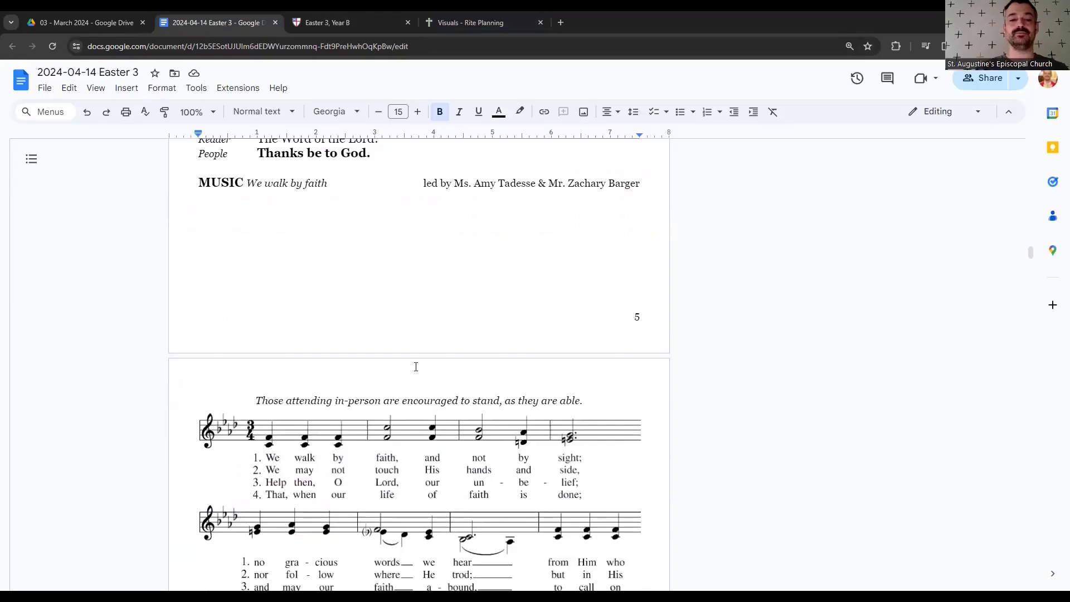
pyautogui.scroll(-19, 416, 367)
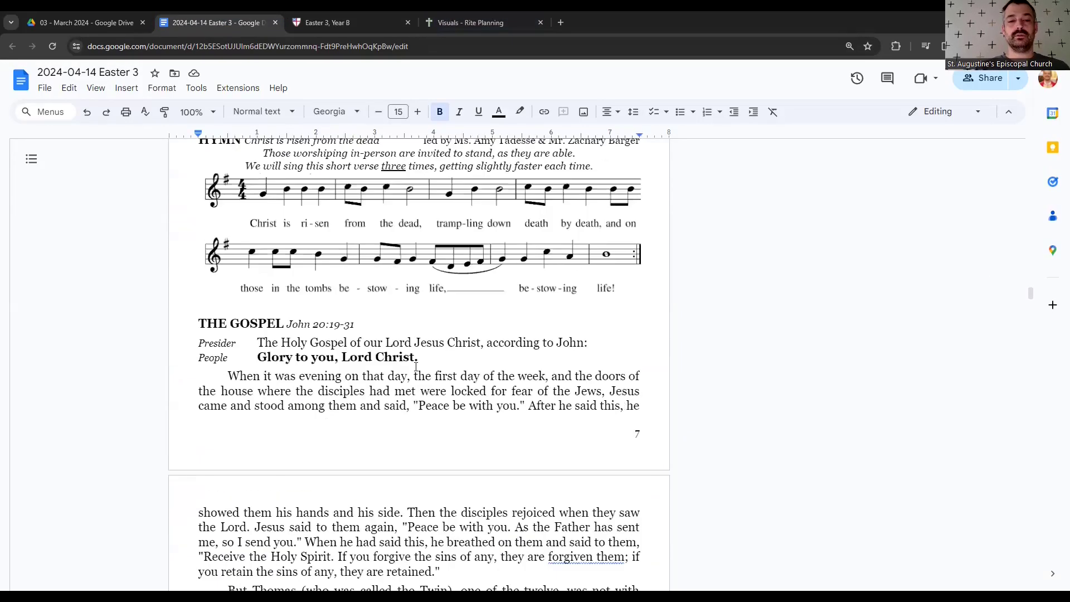
pyautogui.scroll(2, 416, 366)
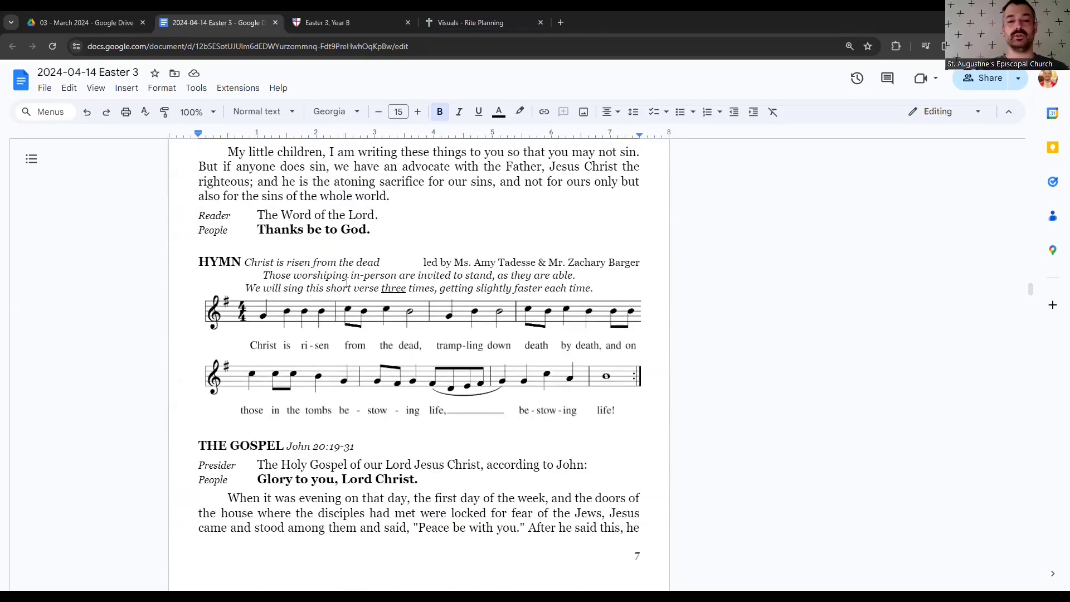
pyautogui.scroll(-12, 320, 268)
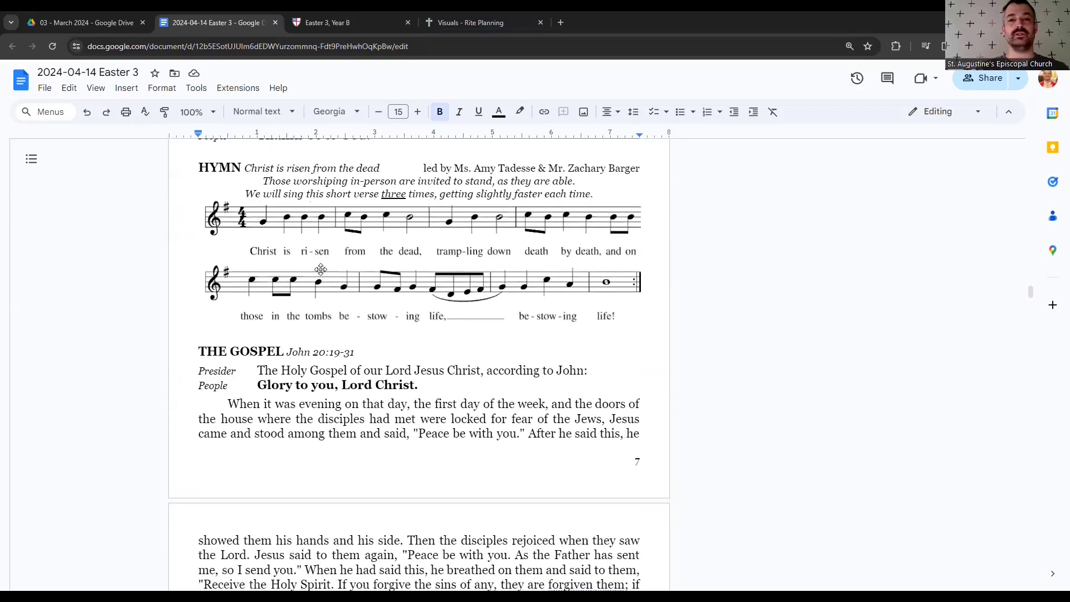
pyautogui.scroll(-9, 372, 371)
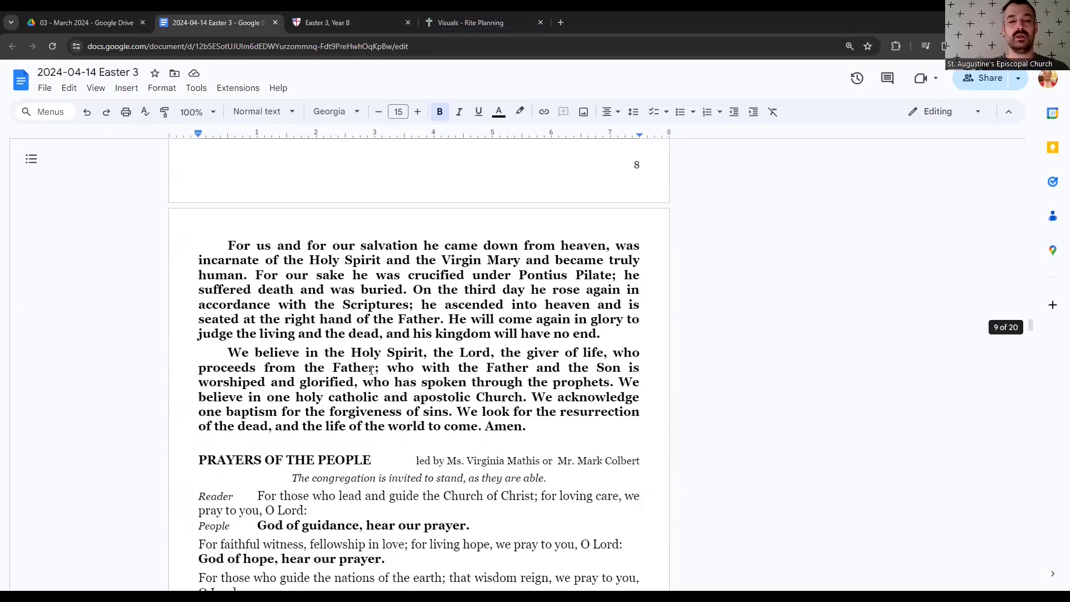
pyautogui.scroll(6, 444, 421)
pyautogui.scroll(-1, 444, 421)
pyautogui.moveTo(444, 421); pyautogui.dragTo(345, 282)
pyautogui.click(345, 282)
pyautogui.scroll(4, 342, 287)
pyautogui.scroll(-10, 343, 287)
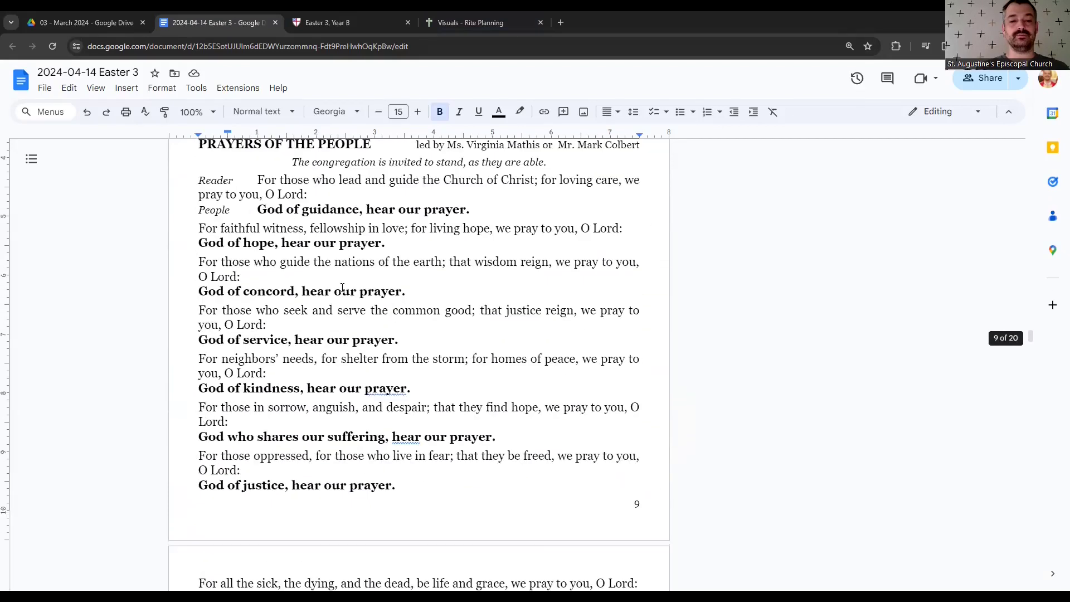
pyautogui.scroll(2, 343, 287)
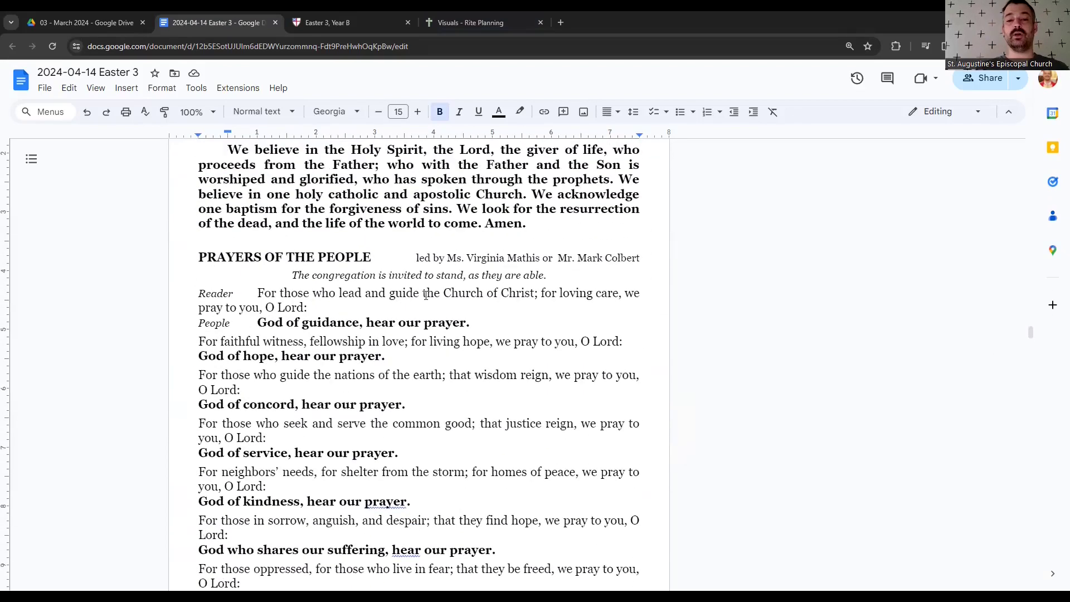
pyautogui.scroll(-12, 438, 316)
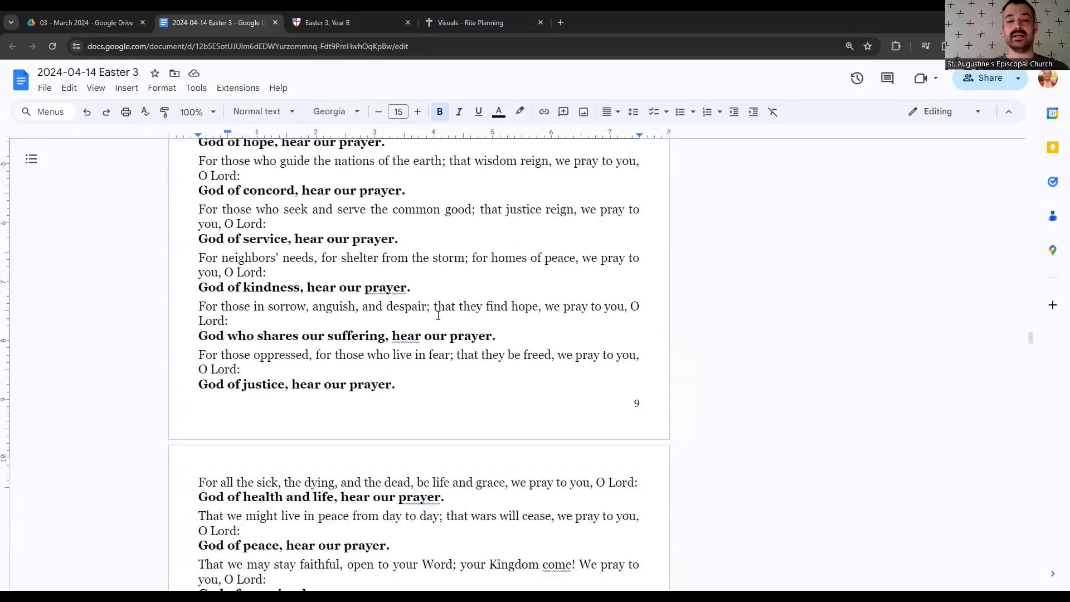
pyautogui.scroll(-15, 439, 316)
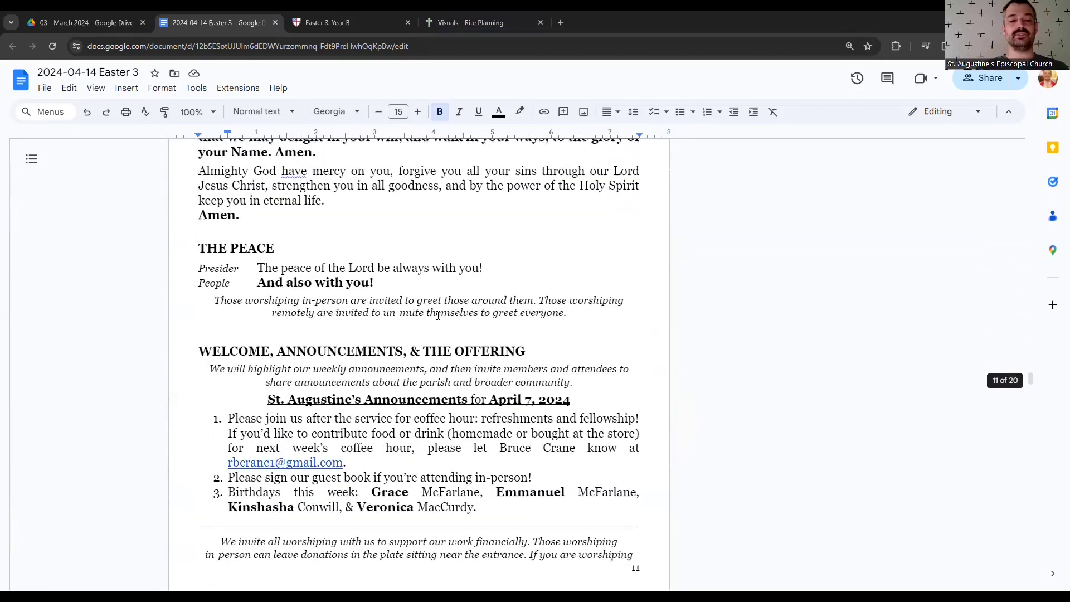
pyautogui.scroll(-1, 439, 315)
pyautogui.scroll(1, 517, 290)
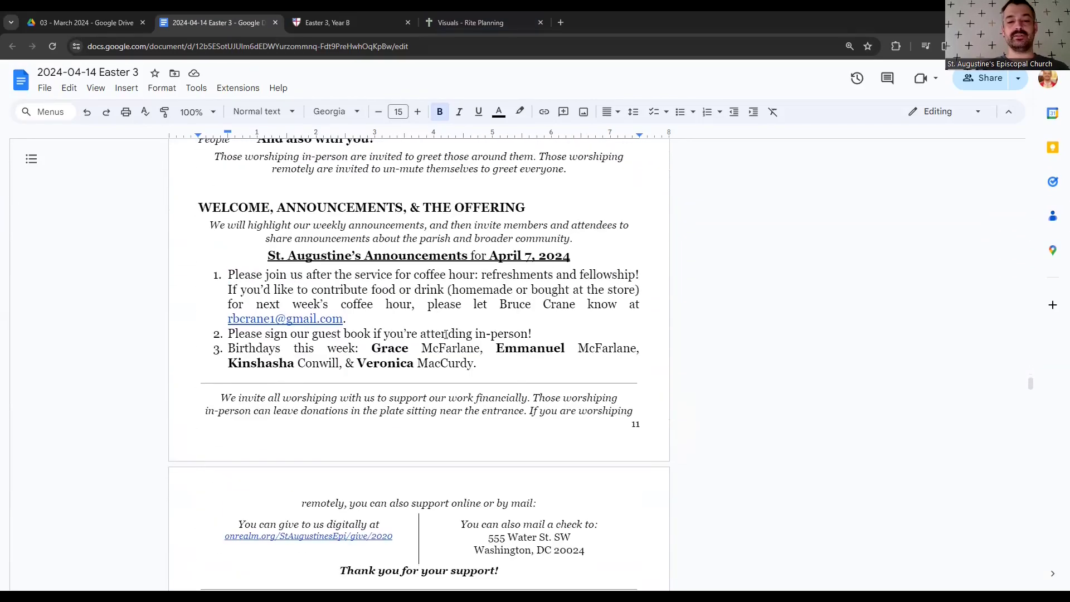
pyautogui.click(531, 254)
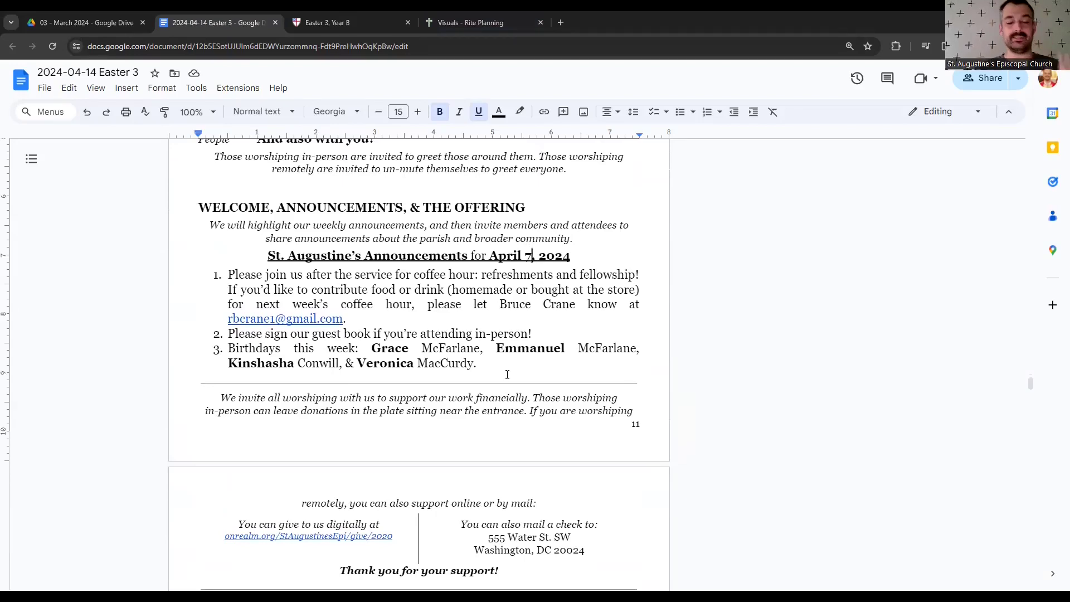
pyautogui.scroll(-12, 507, 374)
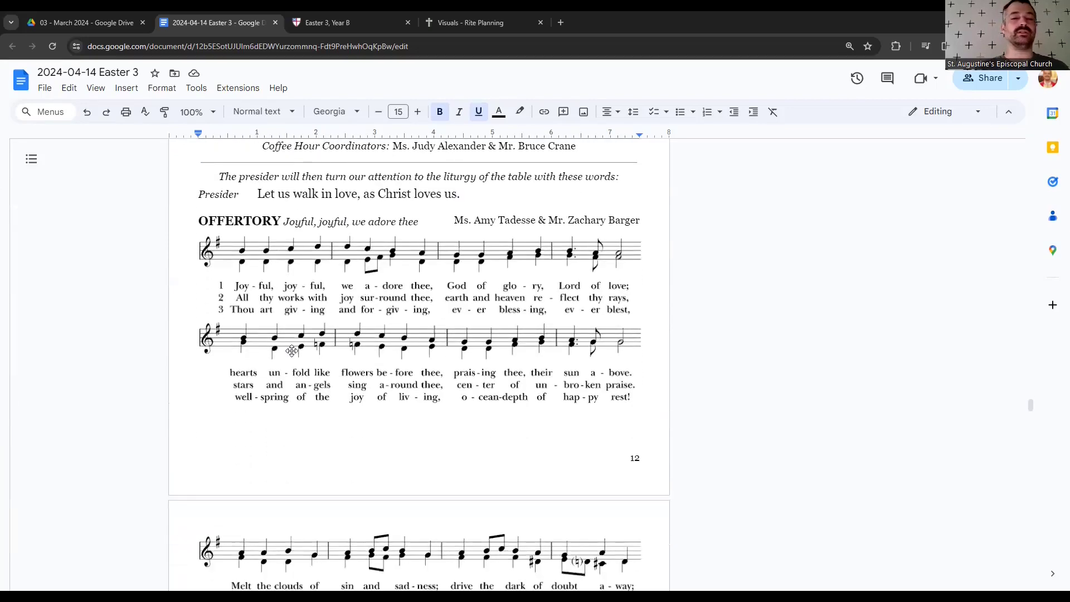
pyautogui.scroll(-15, 292, 350)
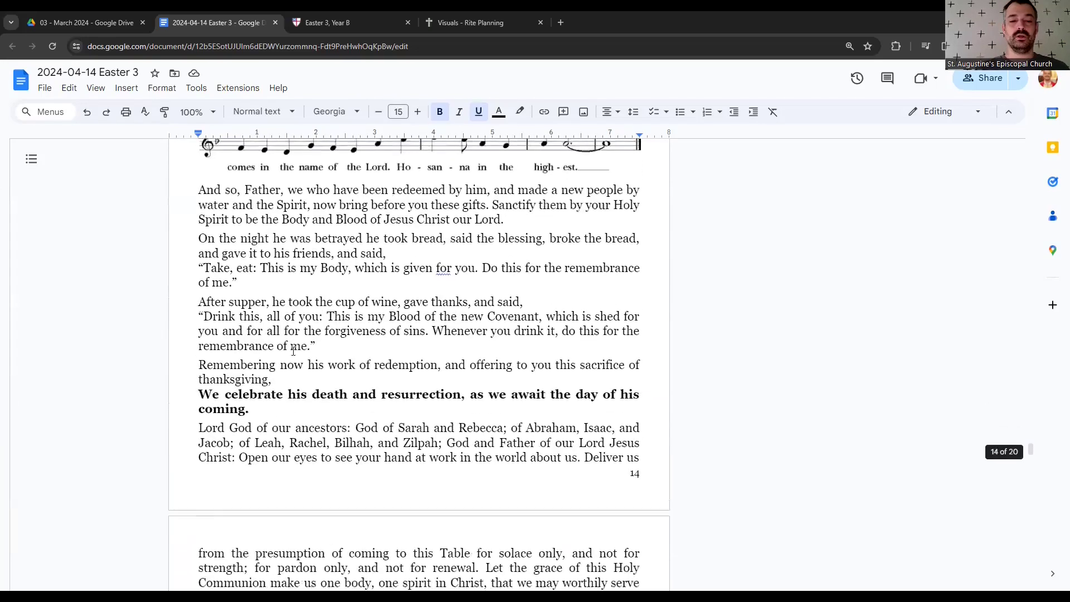
pyautogui.click(362, 285)
pyautogui.scroll(2, 363, 274)
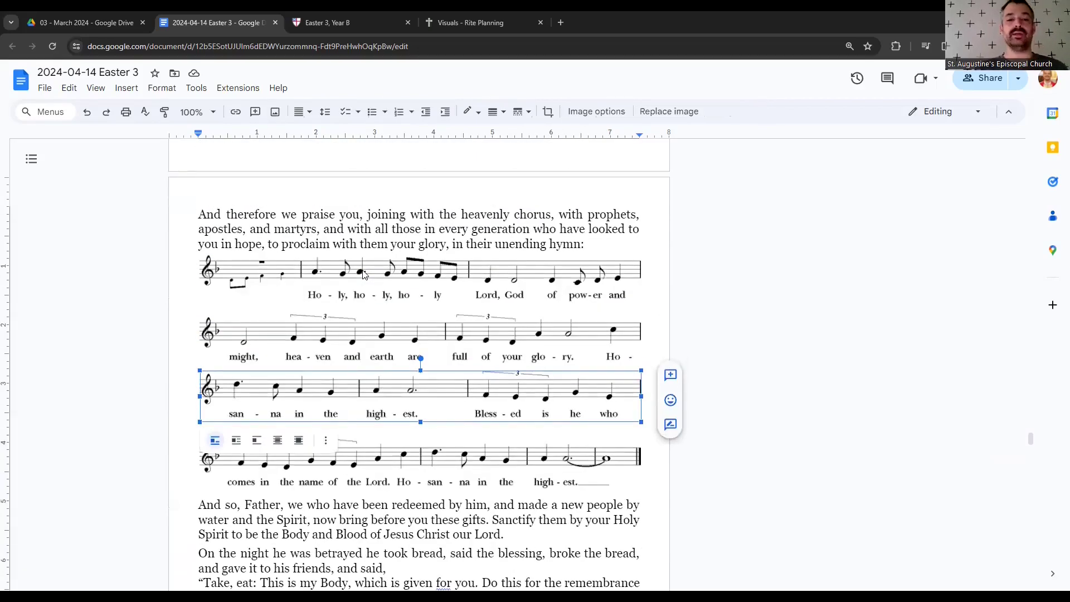
pyautogui.click(362, 272)
pyautogui.scroll(-14, 362, 271)
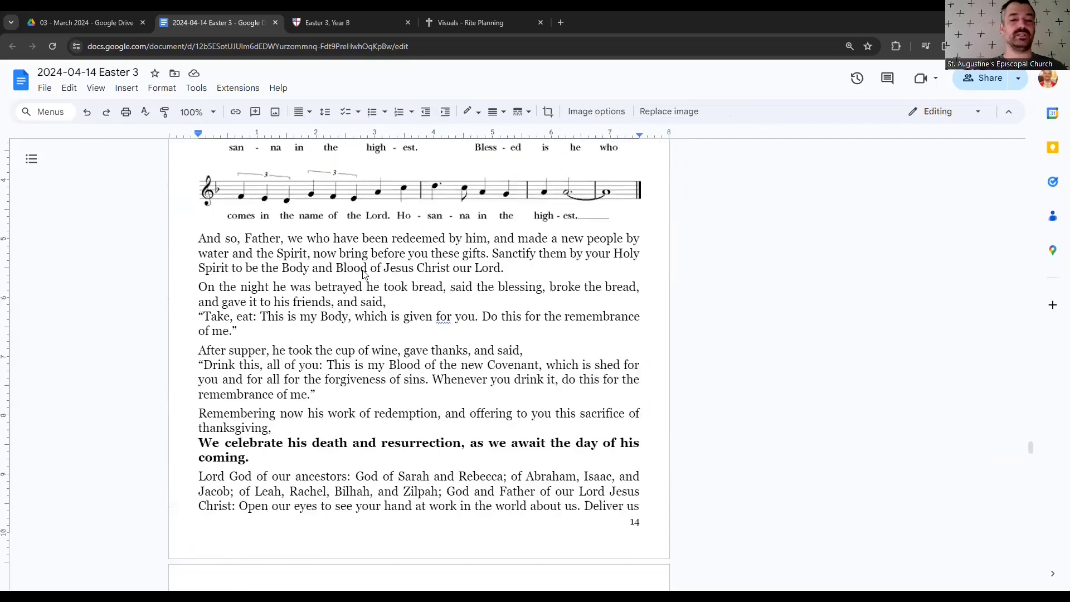
pyautogui.scroll(-12, 363, 273)
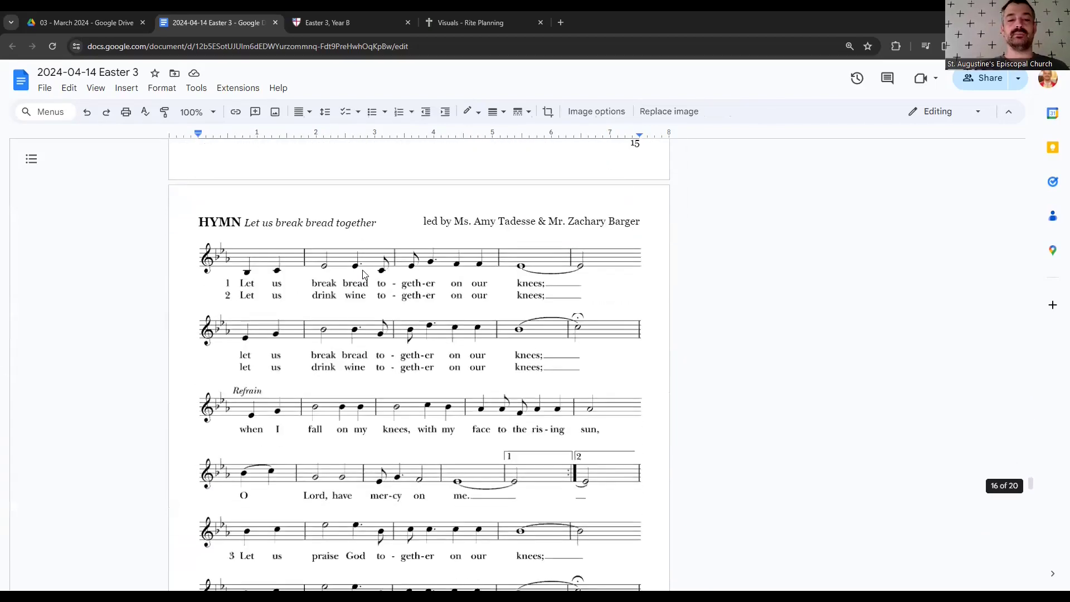
pyautogui.scroll(-15, 363, 273)
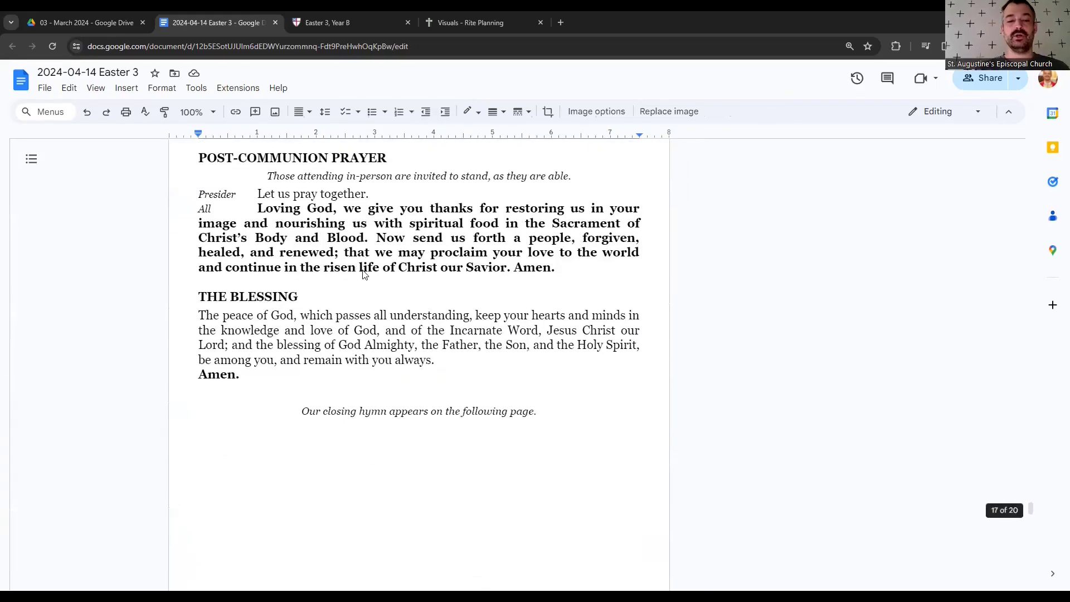
pyautogui.scroll(8, 362, 273)
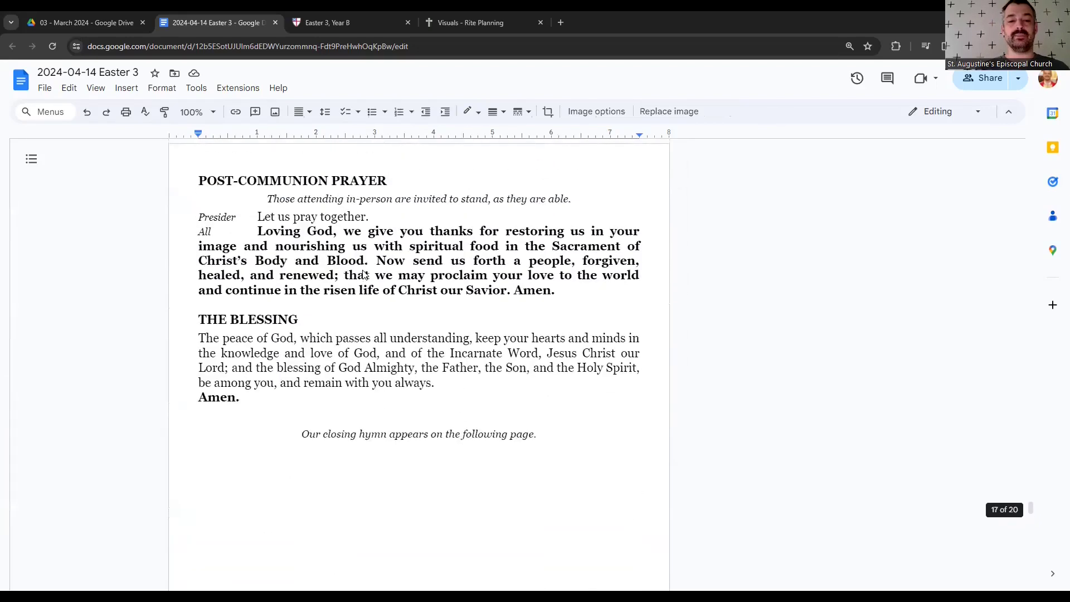
pyautogui.moveTo(301, 250); pyautogui.dragTo(325, 388)
pyautogui.click(325, 389)
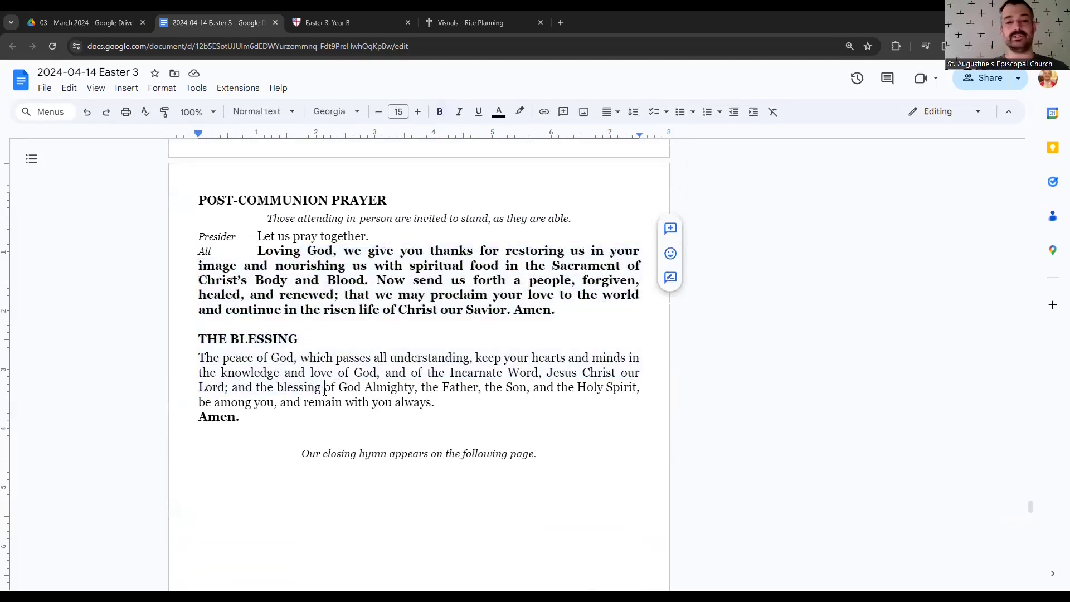
pyautogui.scroll(-9, 324, 391)
pyautogui.scroll(-3, 323, 390)
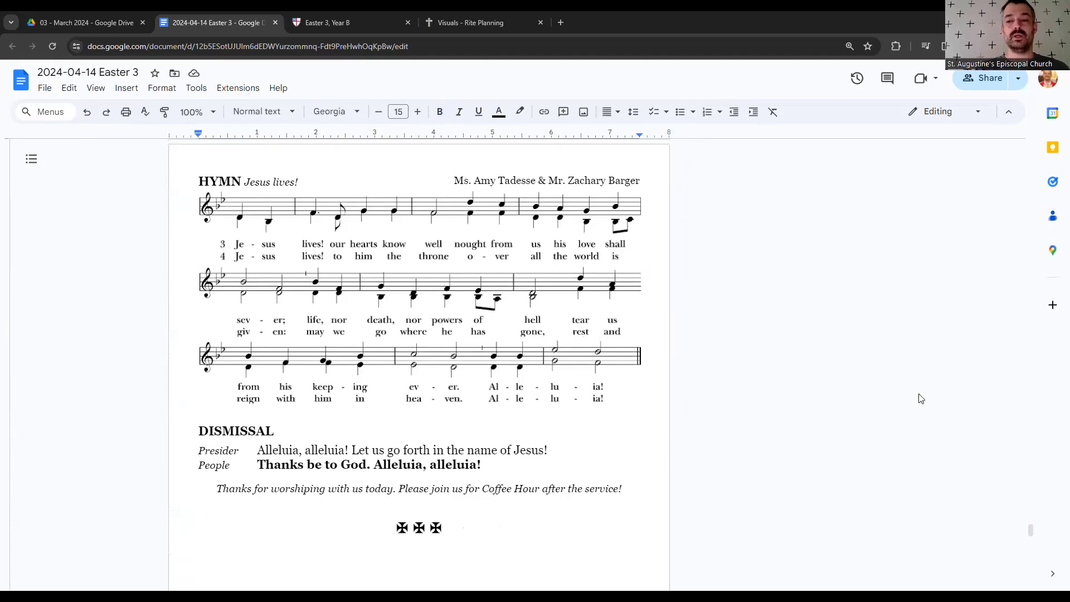
pyautogui.scroll(1, 1040, 381)
pyautogui.moveTo(1041, 381); pyautogui.dragTo(1036, 149)
pyautogui.scroll(-9, 604, 334)
pyautogui.scroll(-14, 605, 335)
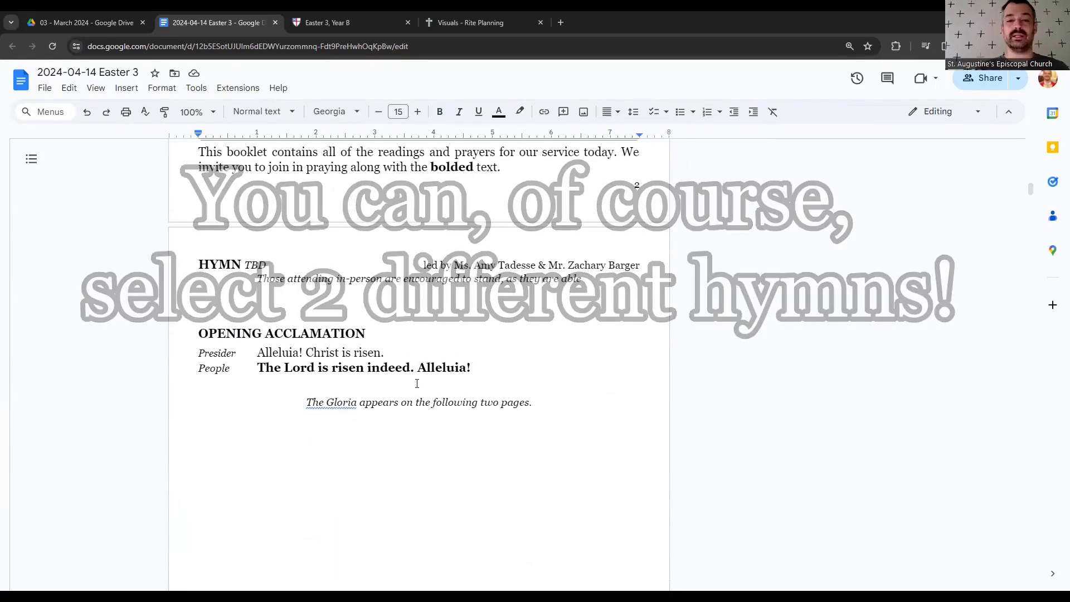
pyautogui.click(418, 289)
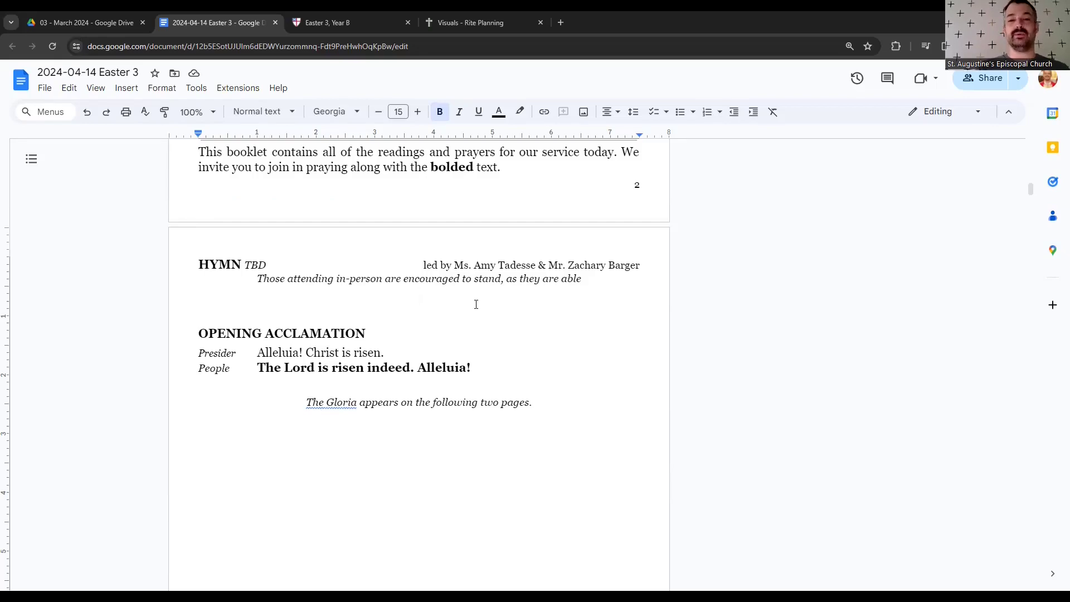
# - Return to the Rite Planning tab and close the enlarged clip-art preview
pyautogui.click(442, 11)
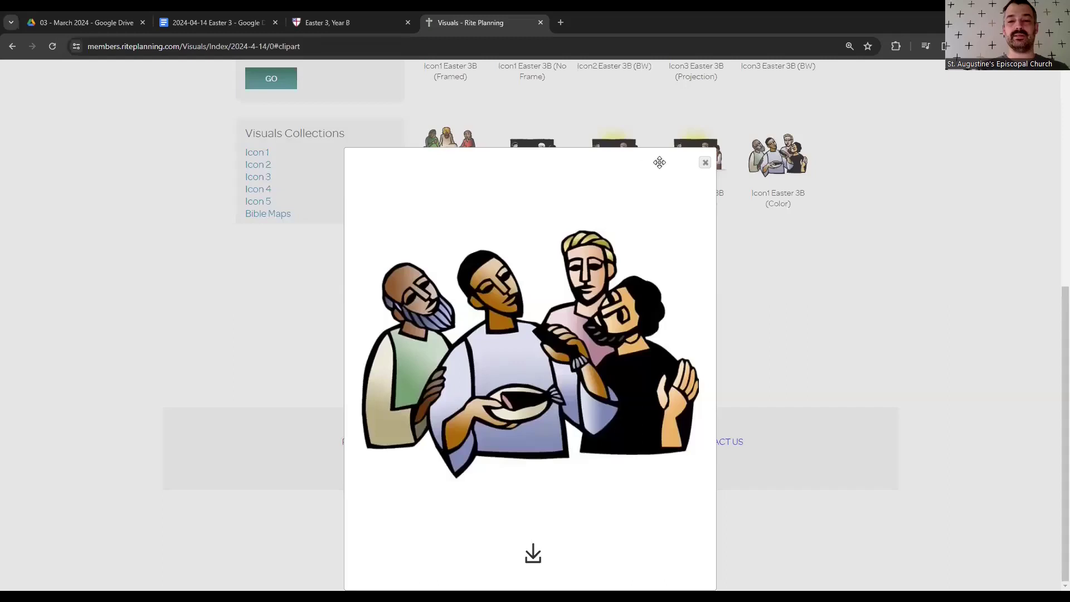
pyautogui.click(703, 162)
pyautogui.scroll(5, 773, 254)
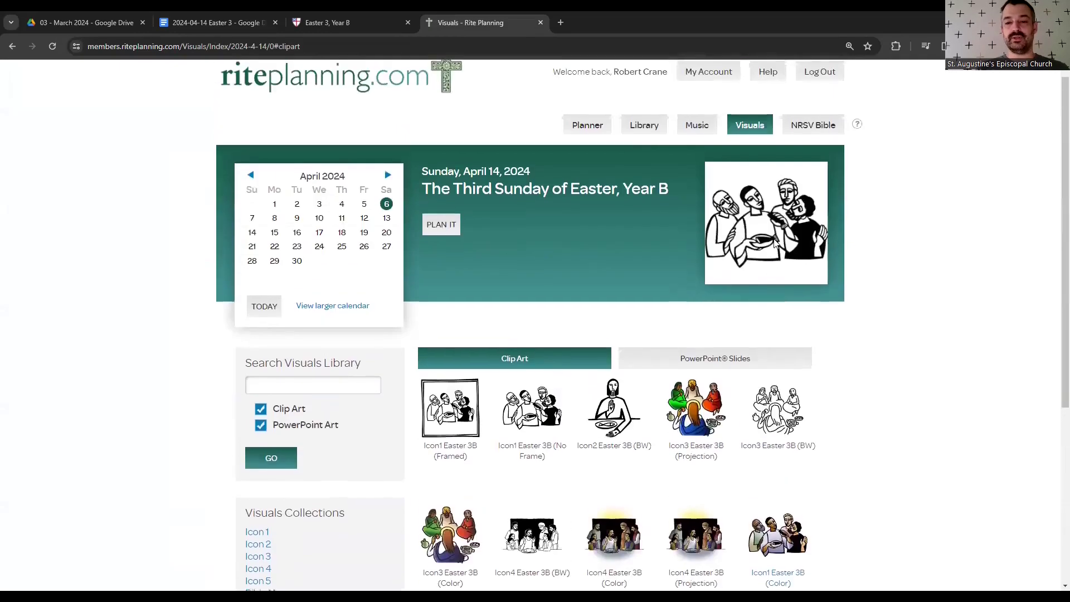
pyautogui.scroll(1, 697, 134)
# - Open Music for Sunday, April 14 and view the Third Sunday of Easter, Year B hymn suggestions
pyautogui.click(700, 144)
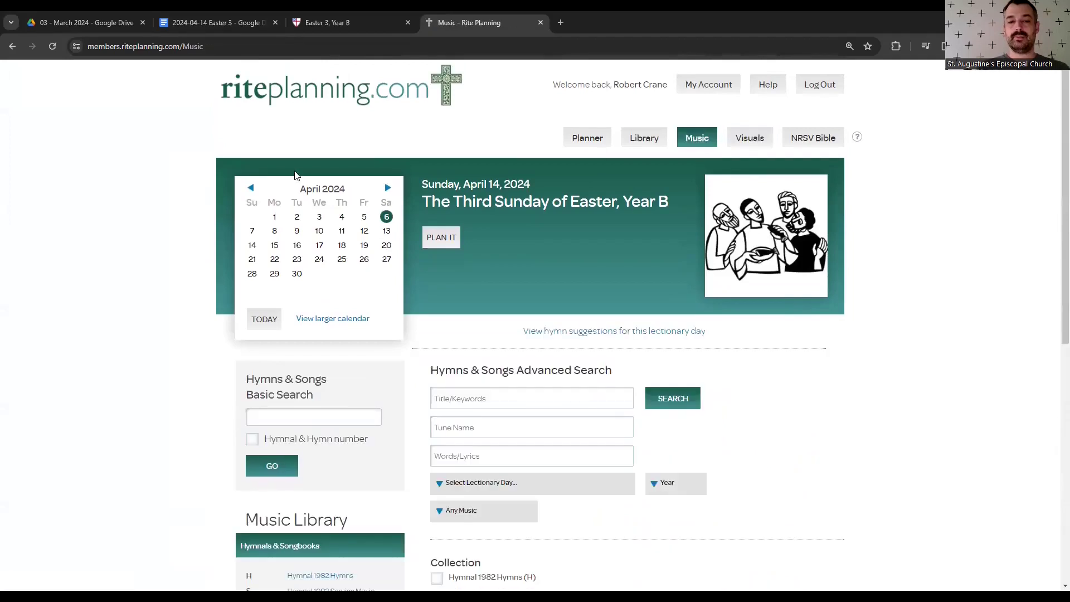
pyautogui.click(252, 246)
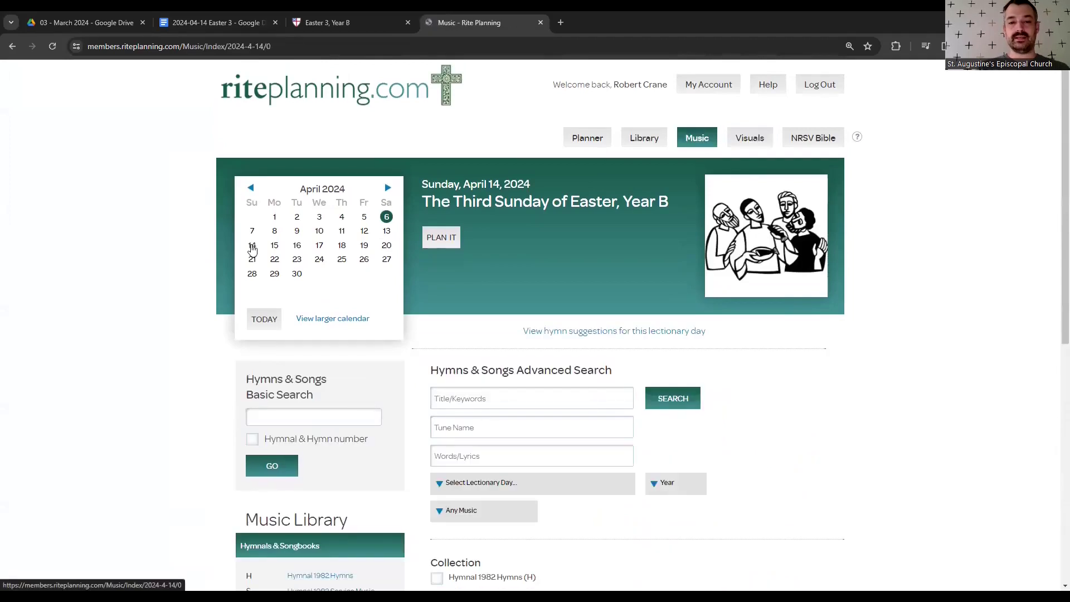
pyautogui.moveTo(423, 184); pyautogui.dragTo(668, 200)
pyautogui.click(616, 269)
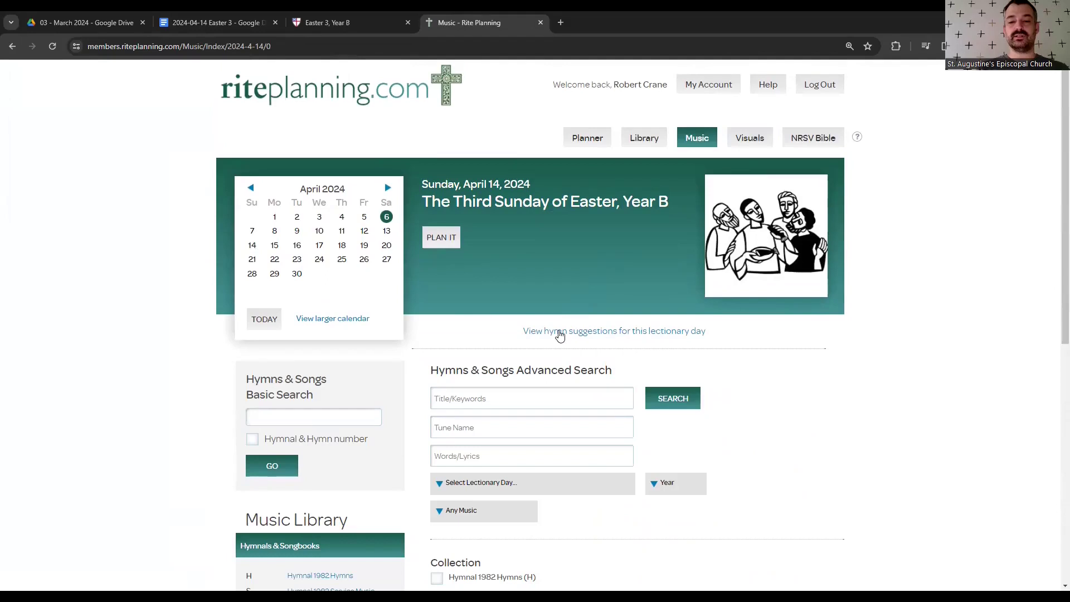
pyautogui.click(583, 334)
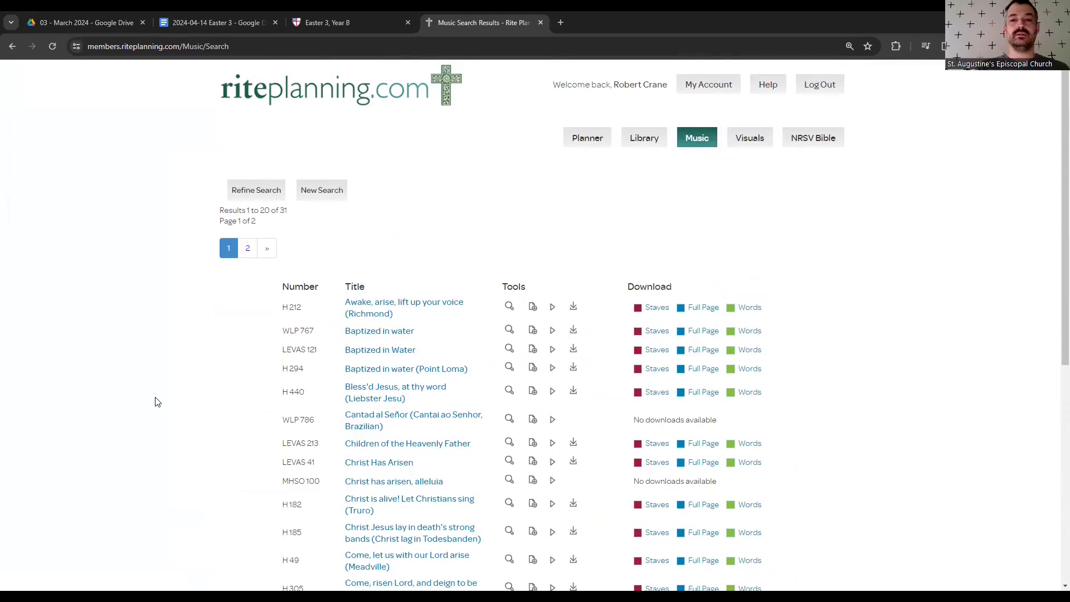
pyautogui.scroll(-1, 157, 402)
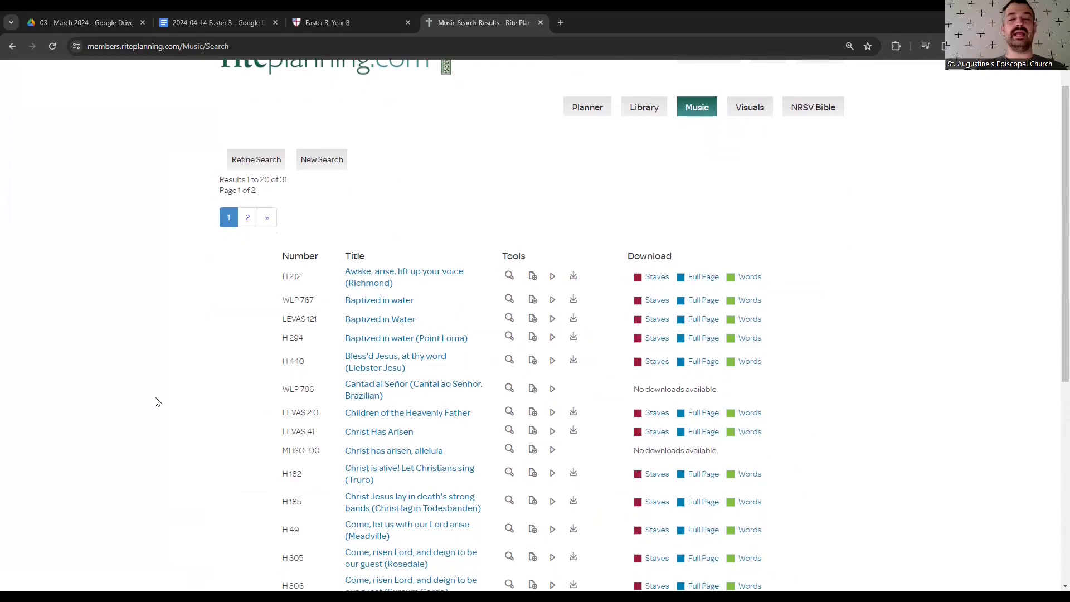
pyautogui.click(334, 23)
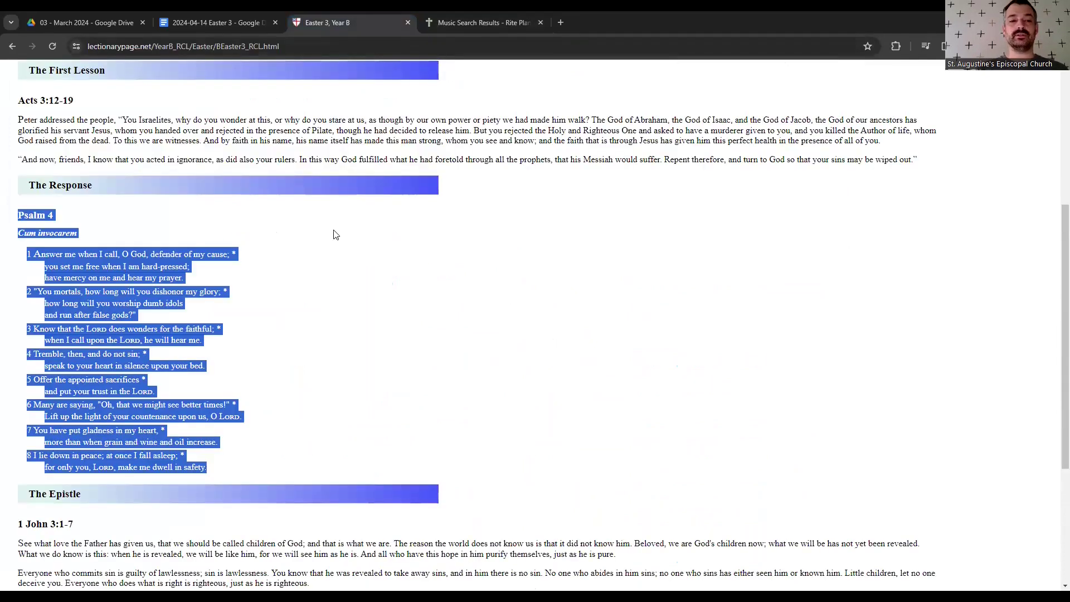
pyautogui.click(337, 234)
pyautogui.scroll(5, 336, 234)
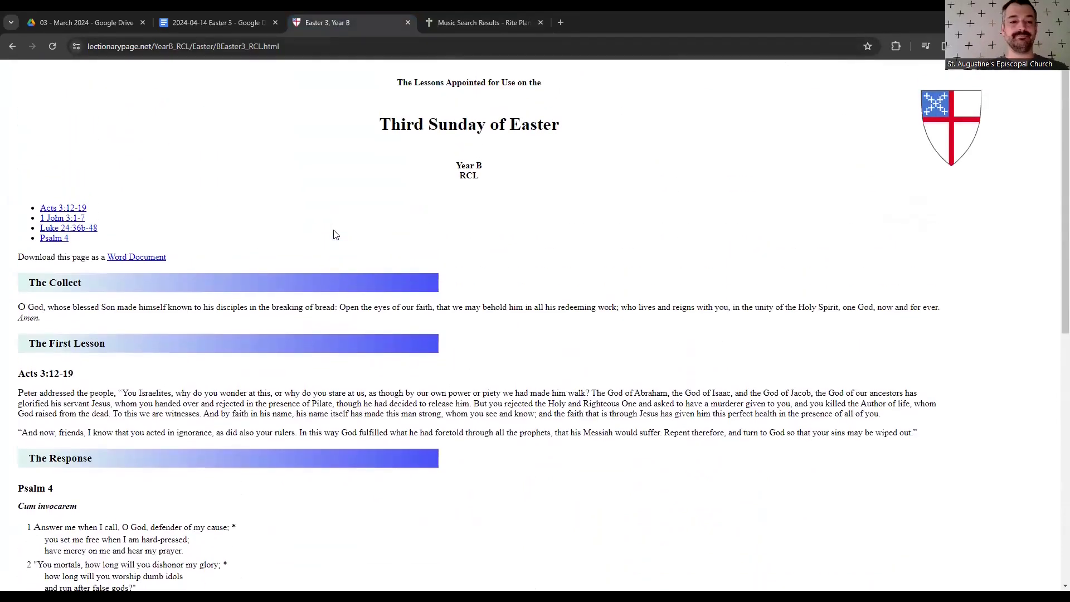
pyautogui.click(461, 31)
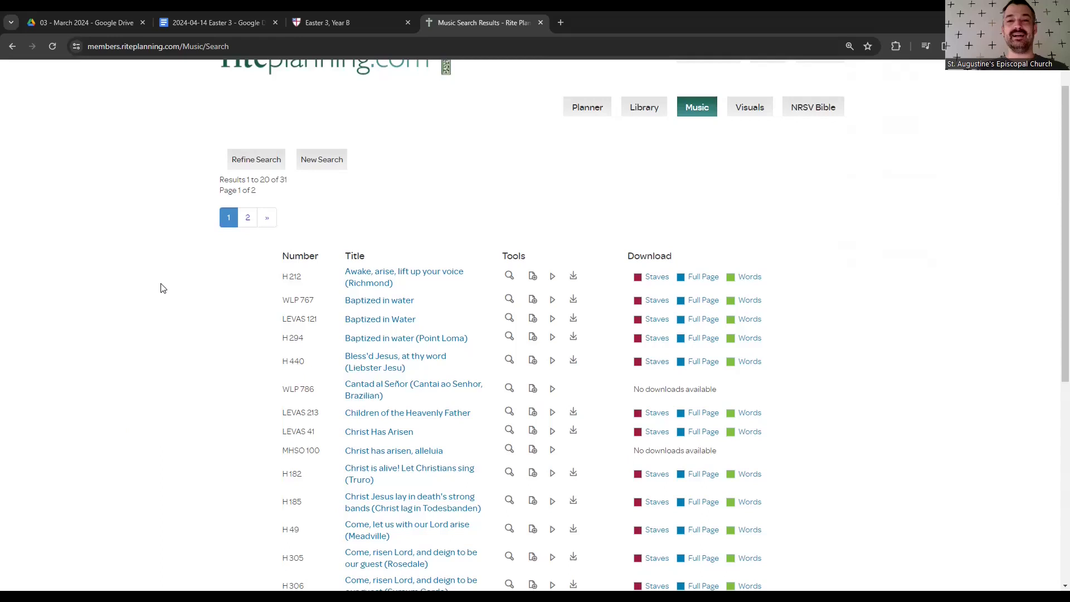
pyautogui.scroll(-1, 163, 288)
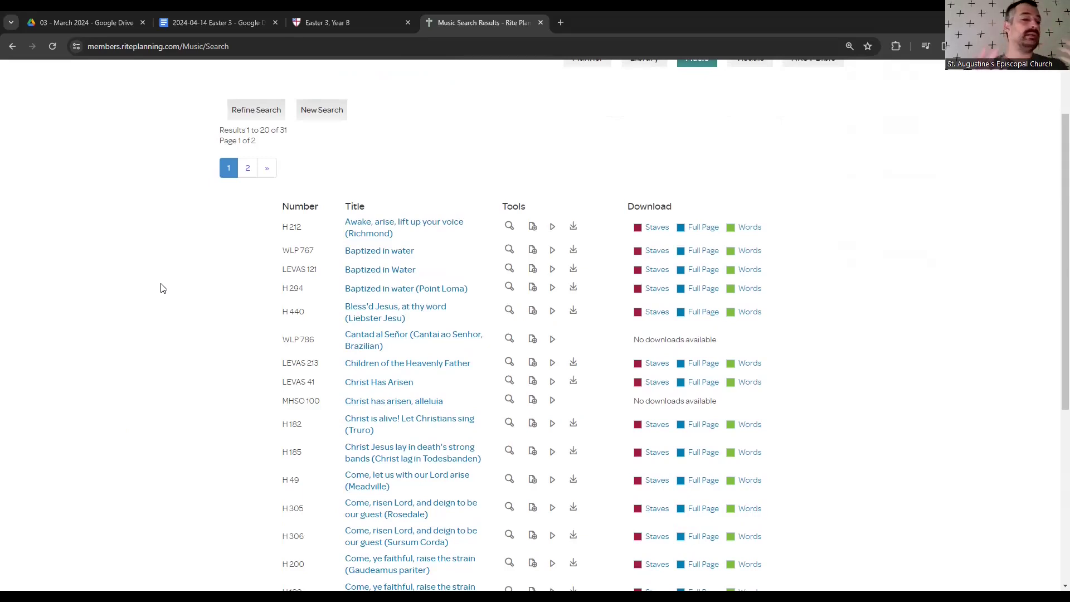
pyautogui.scroll(-1, 161, 288)
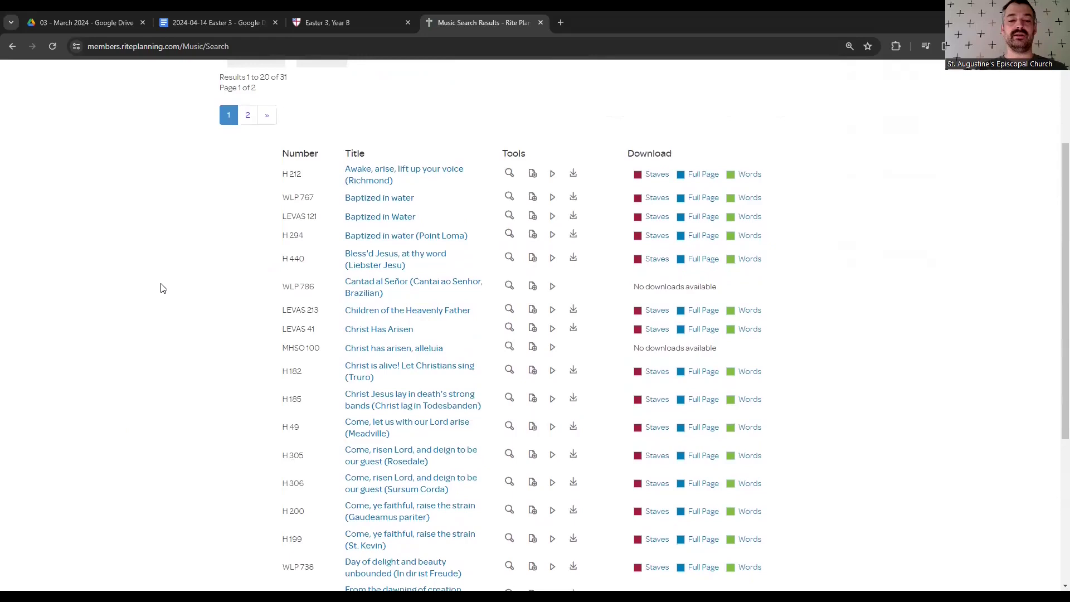
pyautogui.scroll(-5, 161, 288)
pyautogui.scroll(3, 160, 288)
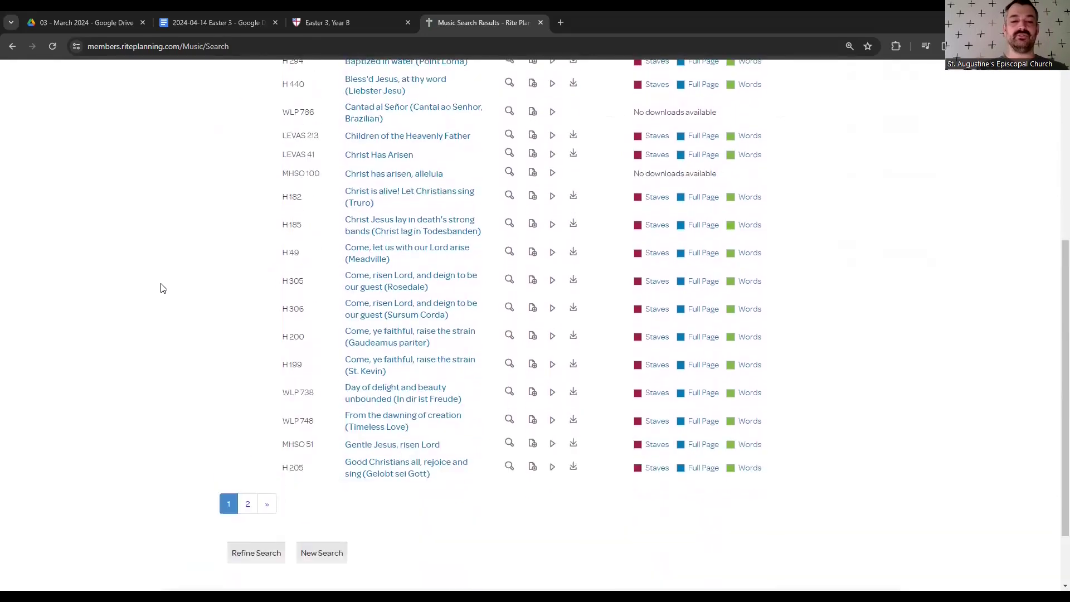
pyautogui.scroll(2, 161, 288)
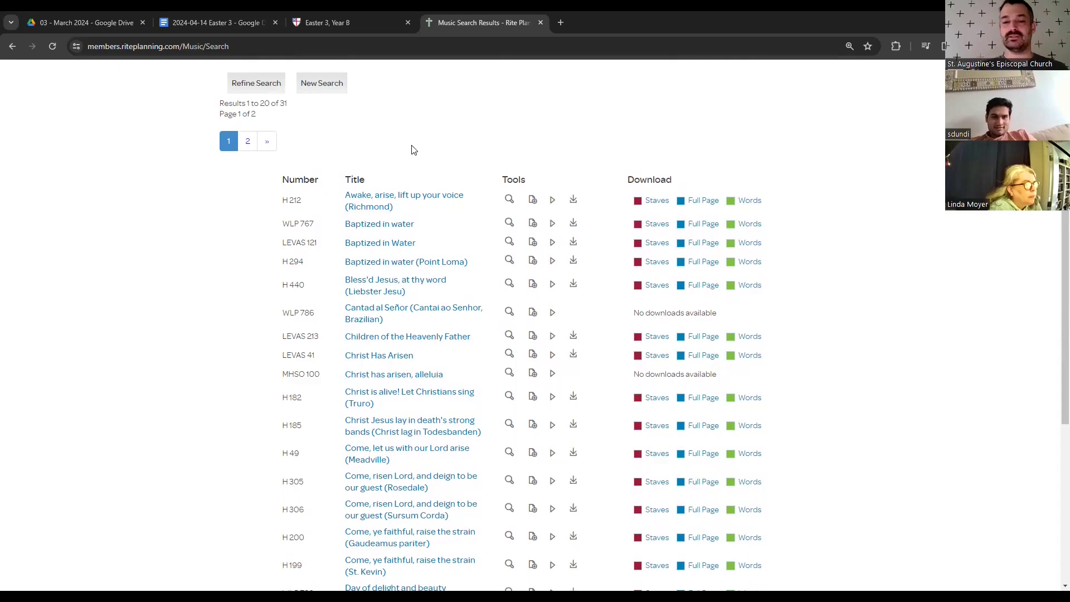
pyautogui.scroll(-3, 498, 241)
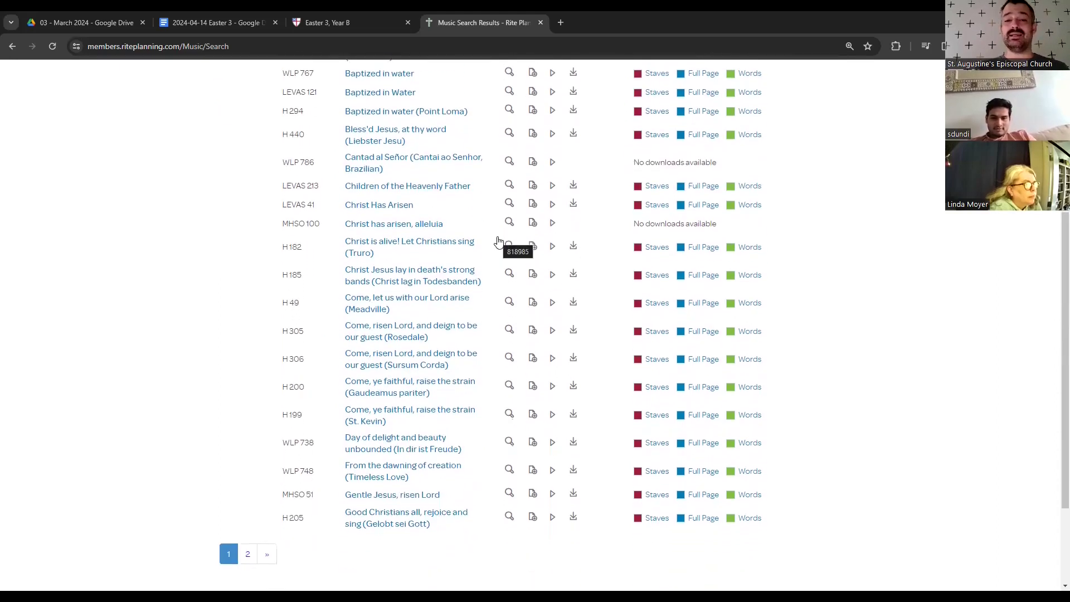
pyautogui.scroll(1, 498, 241)
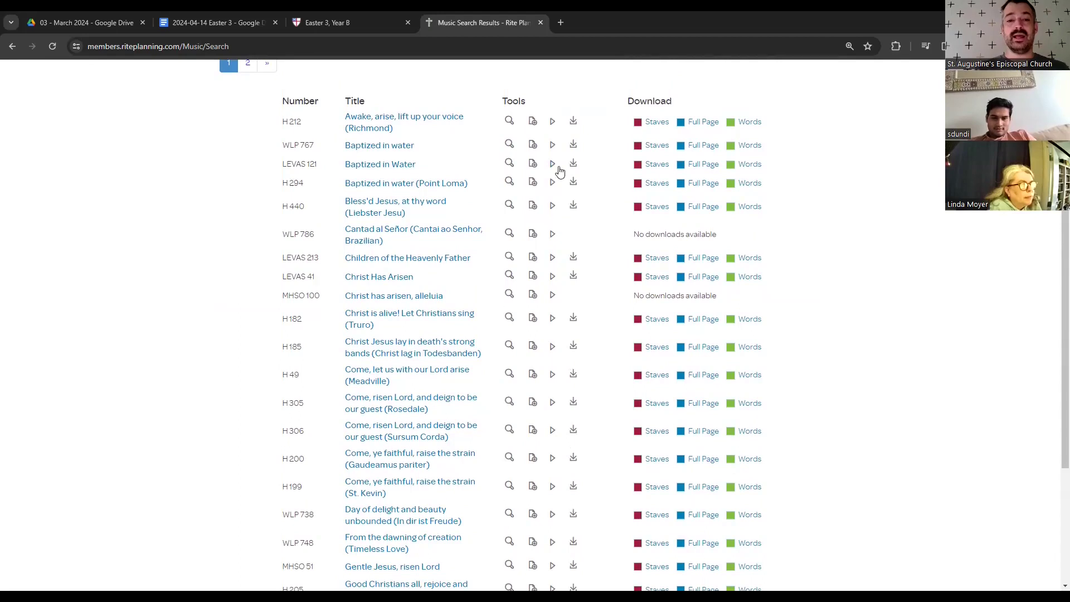
pyautogui.scroll(1, 555, 170)
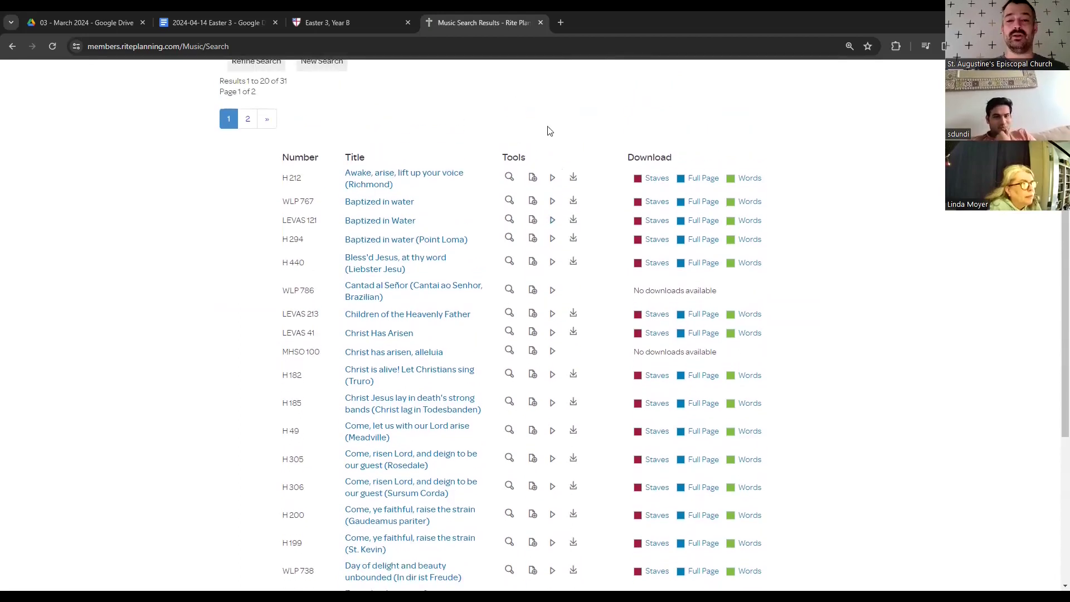
pyautogui.click(552, 177)
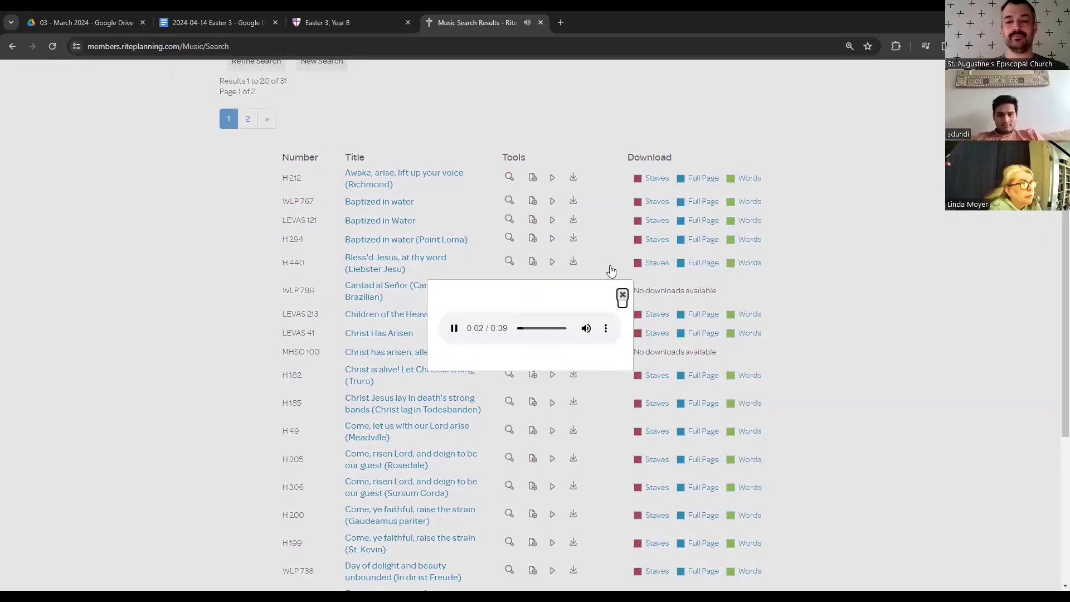
# - Audition the Awake, arise; LEVAS 121 Baptized in Water; and WLP 767 Baptized in water samples
pyautogui.click(622, 295)
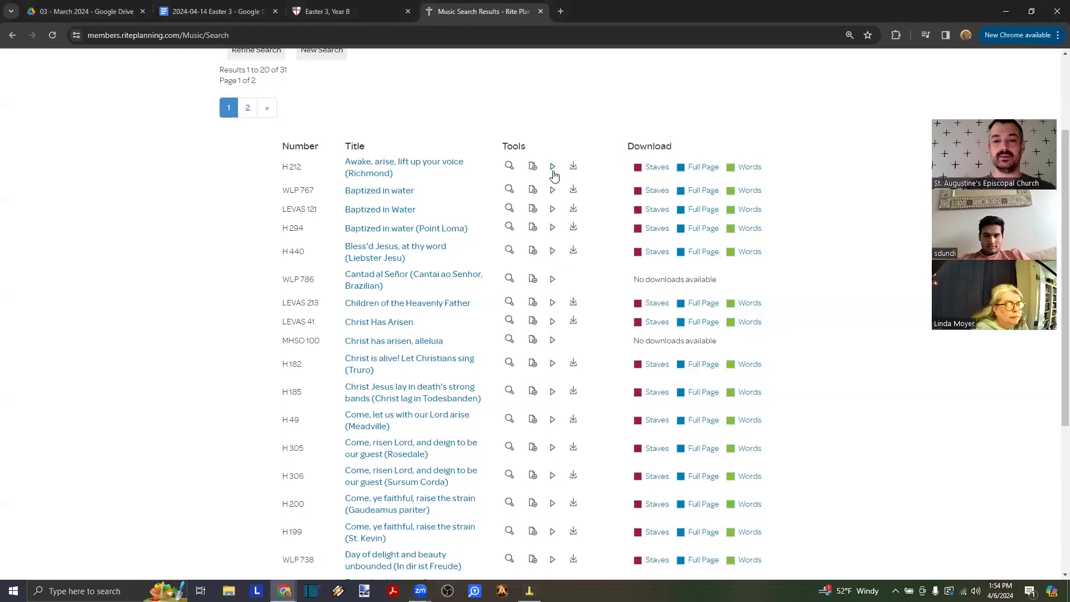
pyautogui.click(553, 173)
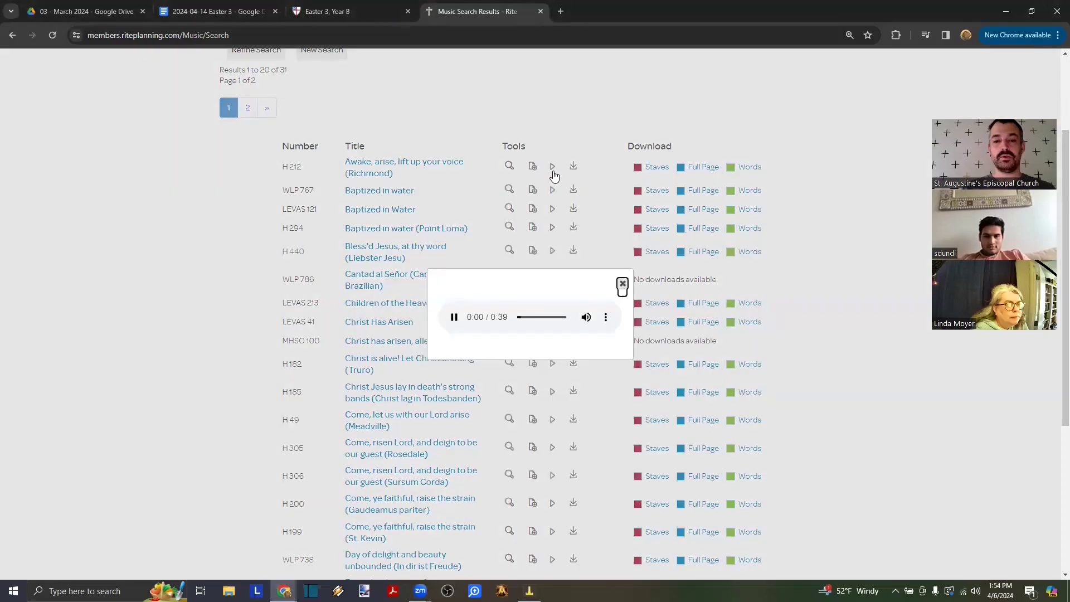
pyautogui.click(623, 284)
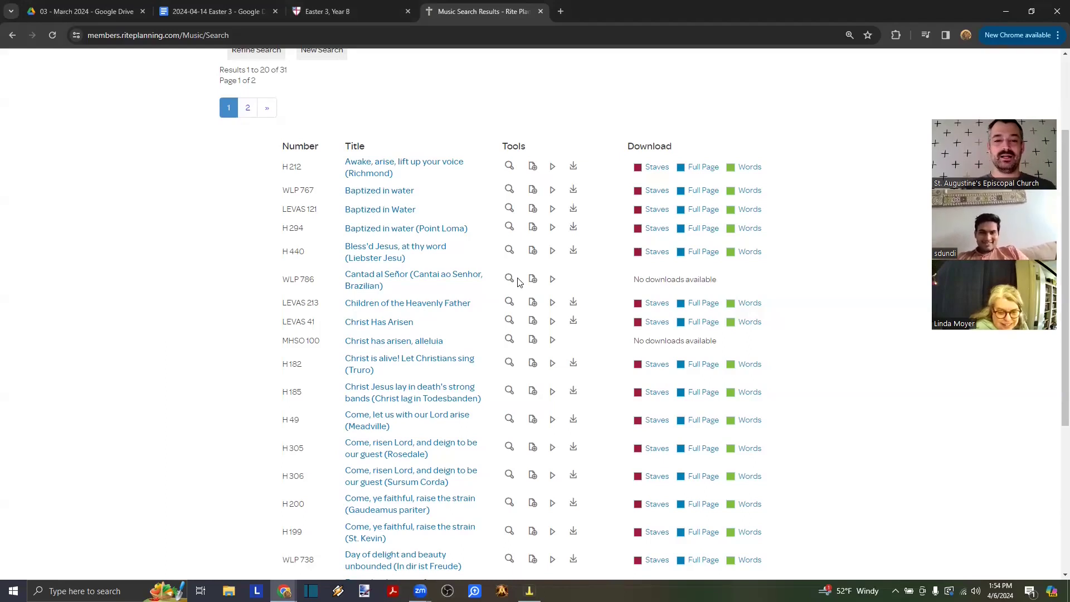
pyautogui.click(554, 210)
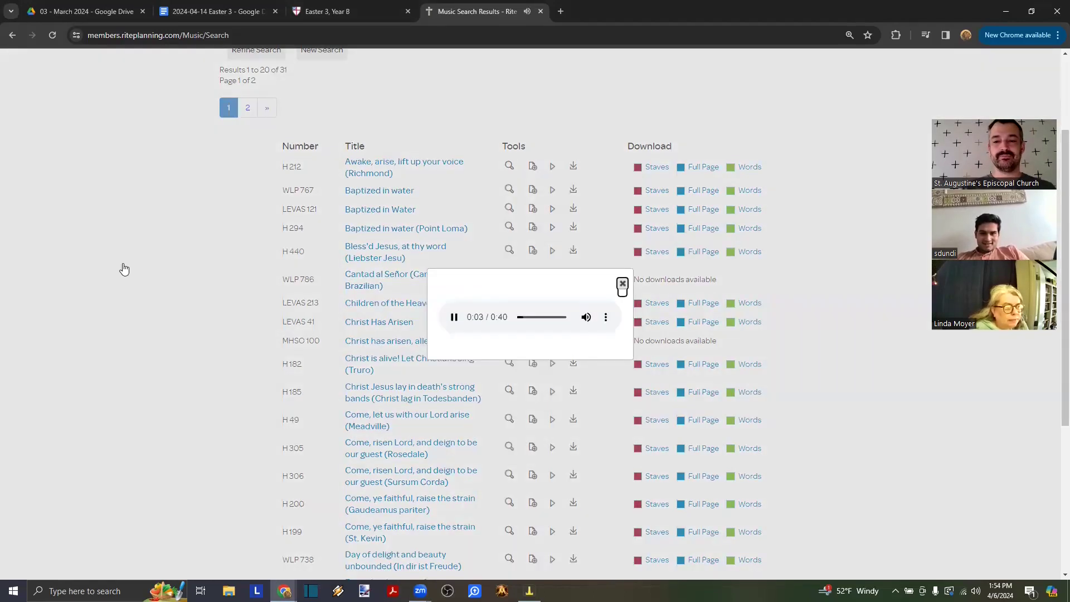
pyautogui.click(623, 284)
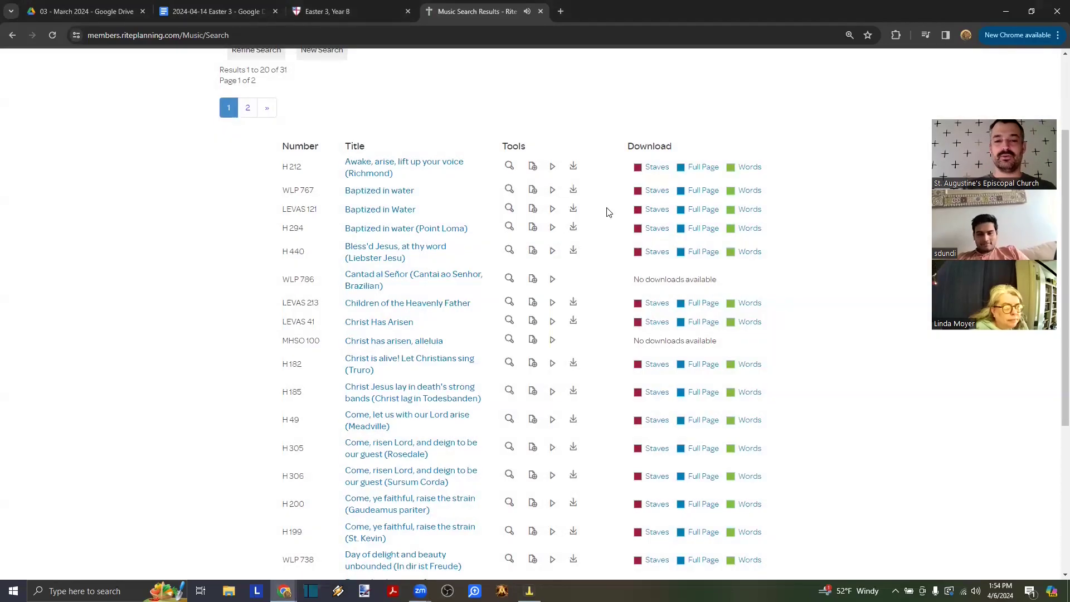
pyautogui.click(553, 193)
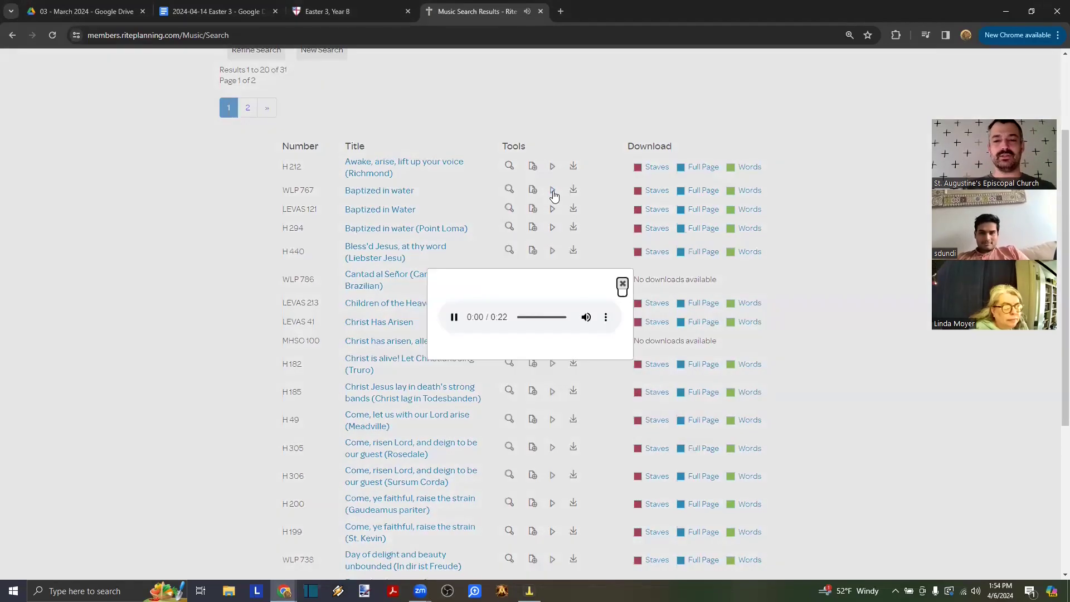
pyautogui.click(622, 284)
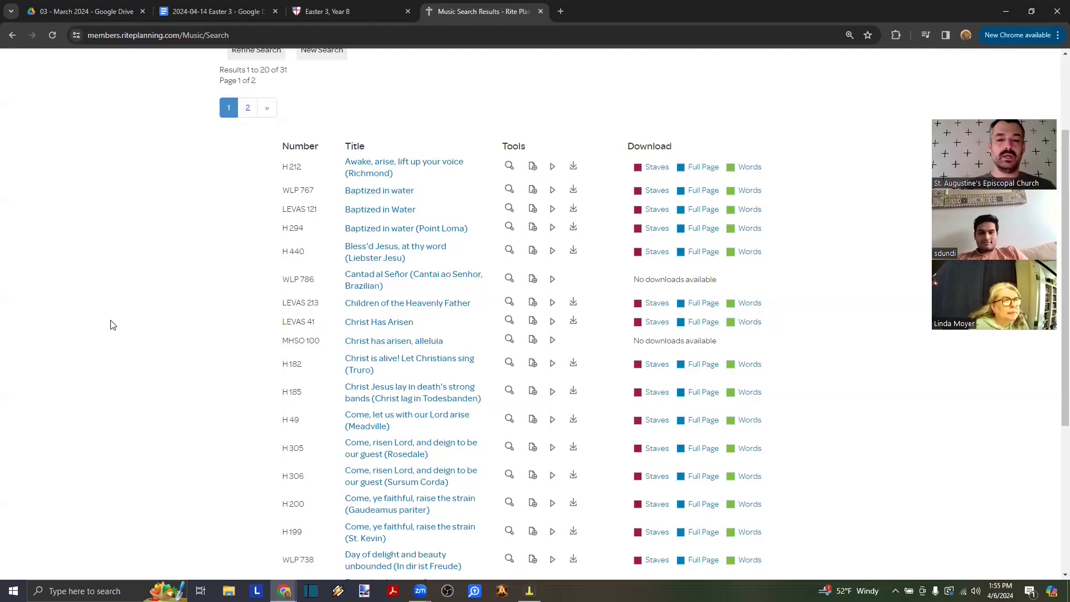
# - Play the H 182 Christ is alive! sample twice, then preview its sheet music
pyautogui.scroll(-1, 111, 325)
pyautogui.scroll(-1, 506, 302)
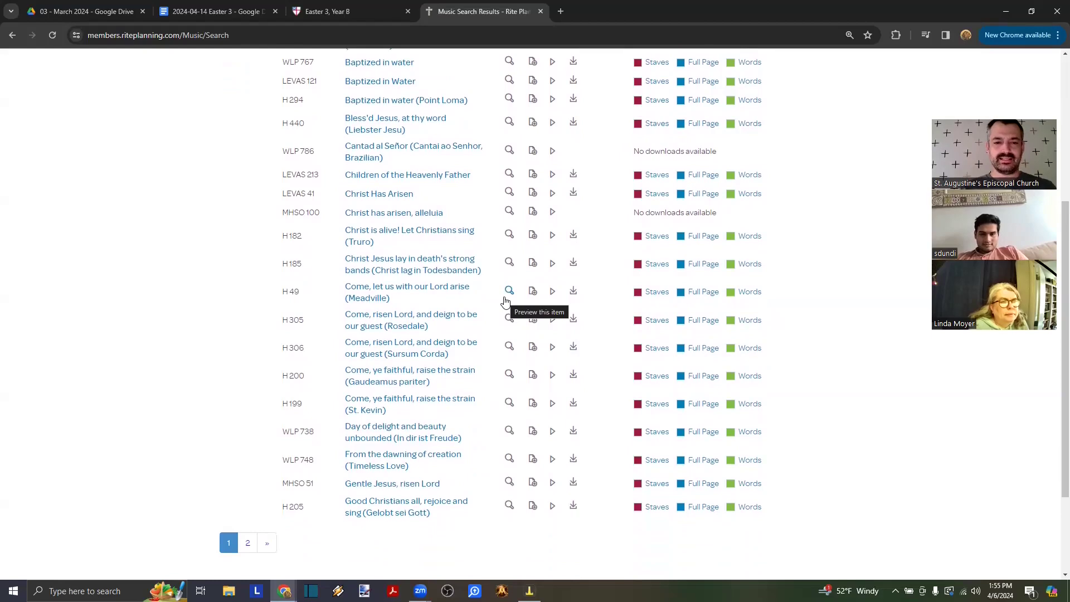
pyautogui.click(552, 239)
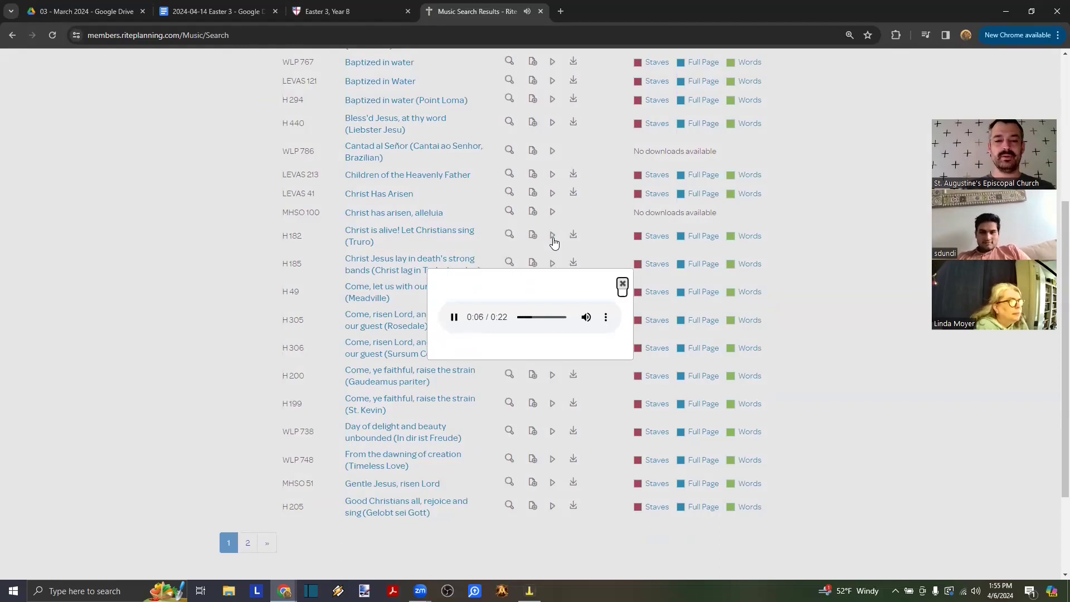
pyautogui.click(623, 285)
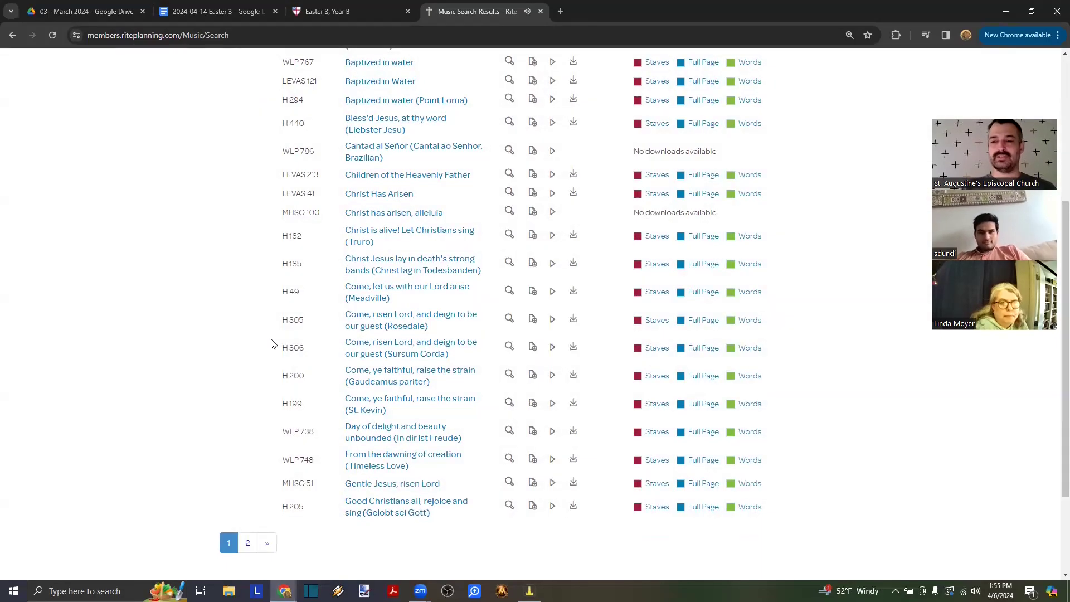
pyautogui.click(553, 235)
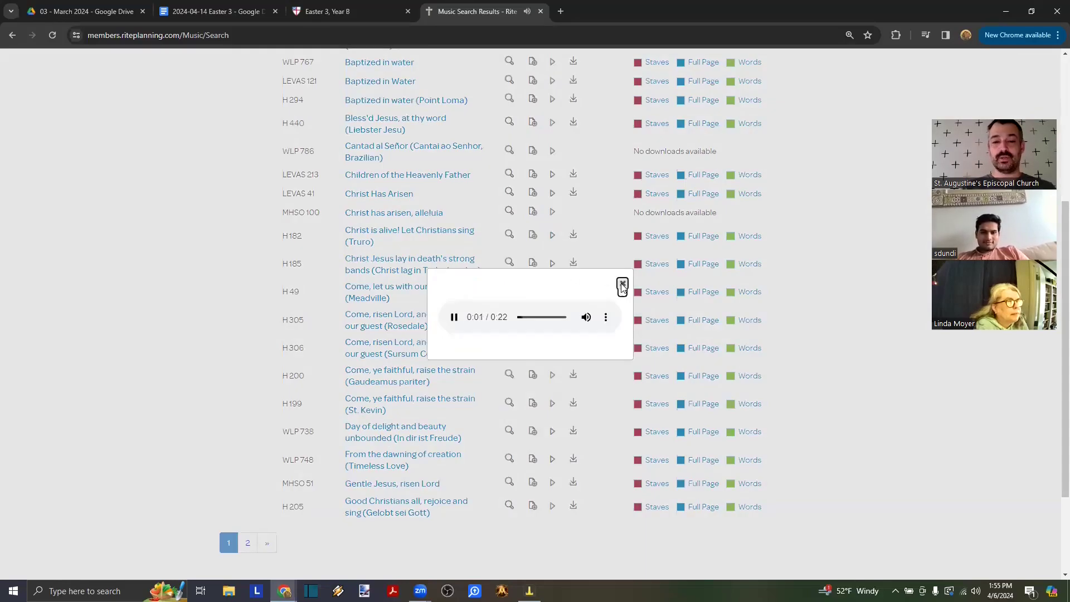
pyautogui.click(622, 285)
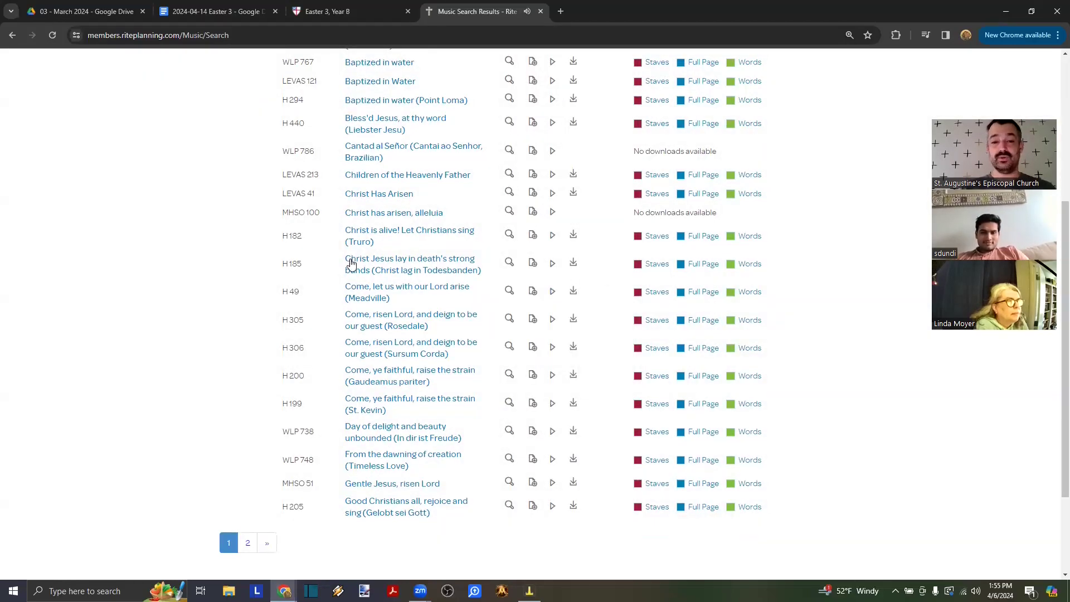
pyautogui.click(509, 235)
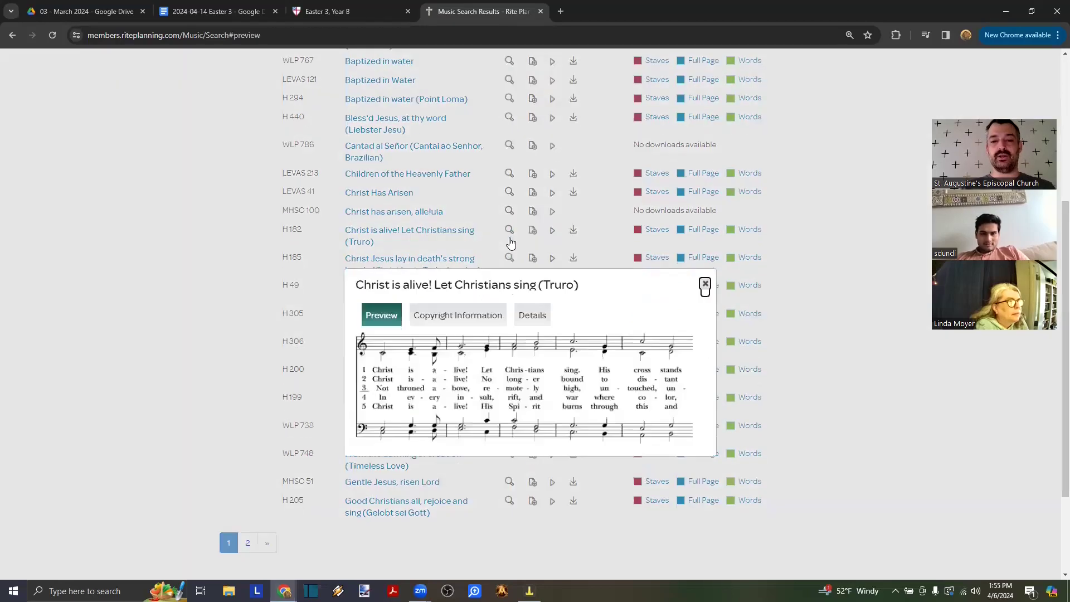
# - Close the H 182 Christ is alive! preview and return to the Easter 3 hymn results
pyautogui.scroll(-3, 517, 335)
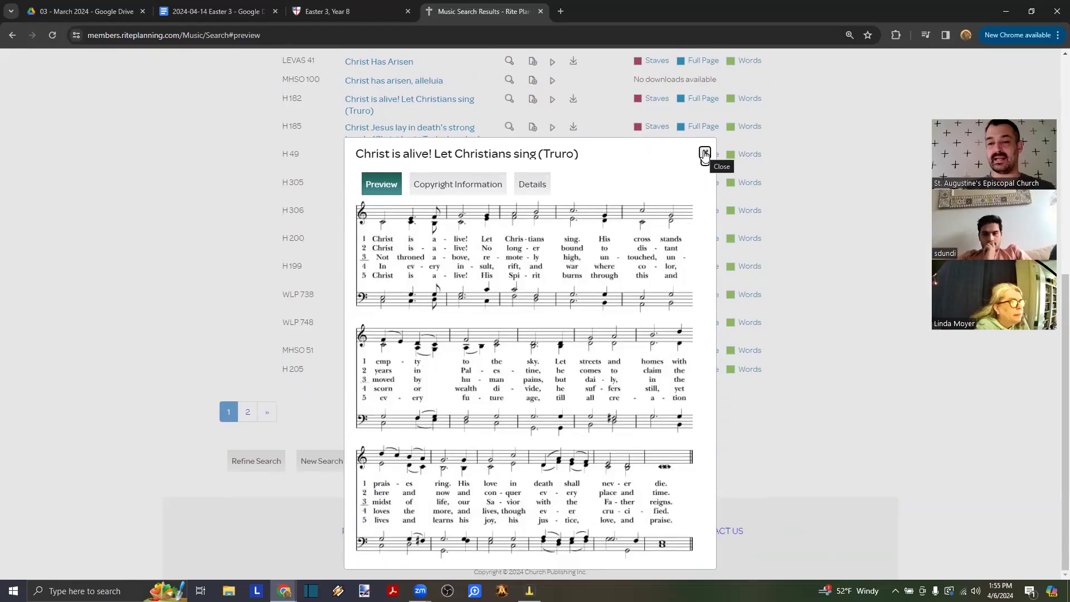
pyautogui.click(705, 154)
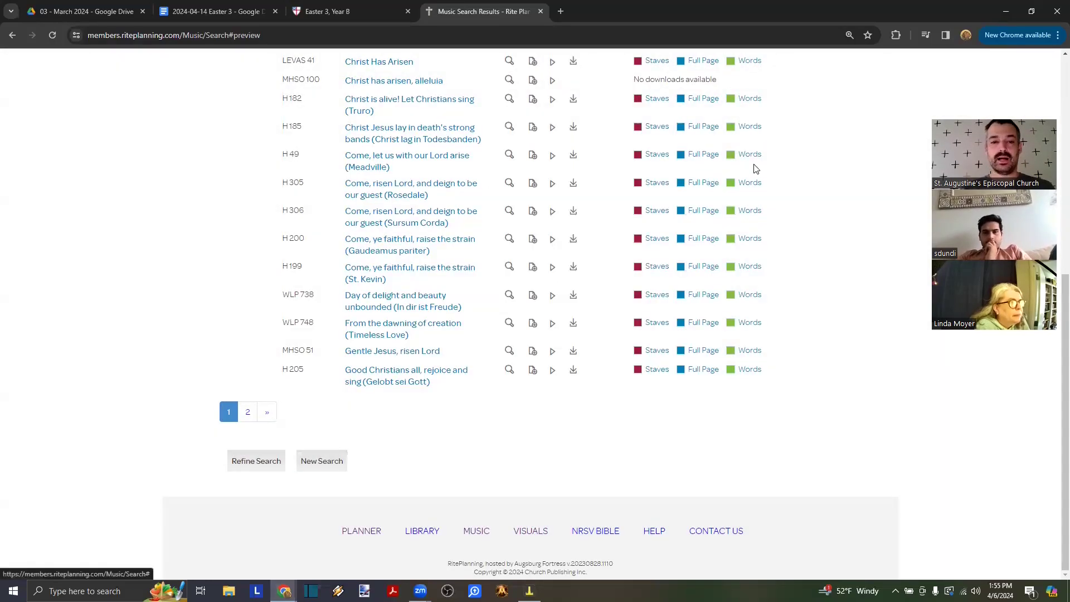
pyautogui.scroll(1, 448, 201)
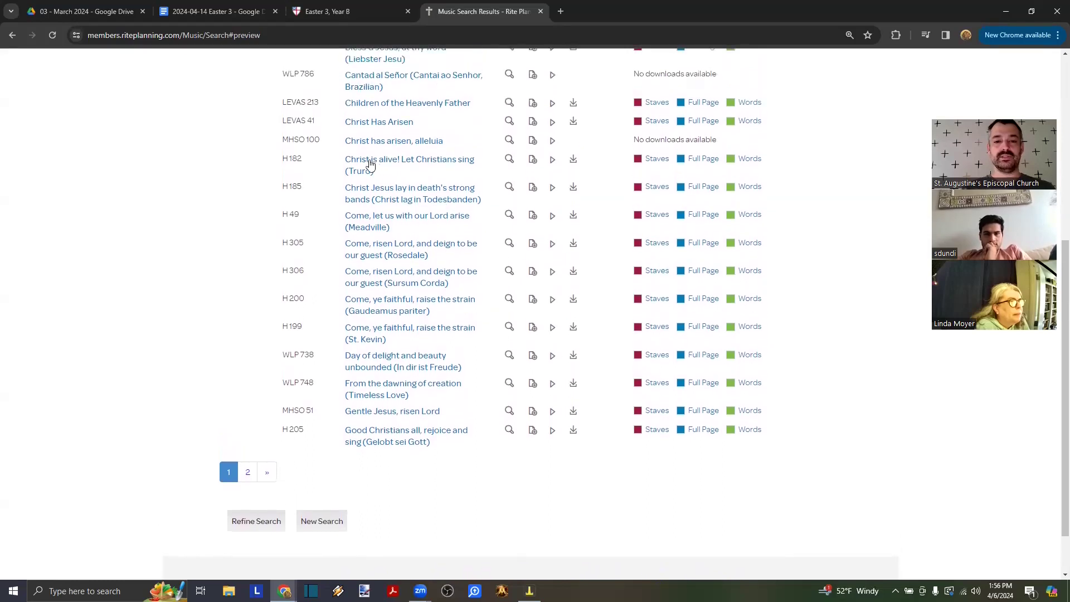
# - Download H 182's full-page music as a PNG for Worship, 4/14/2024, 1 copy
pyautogui.click(703, 163)
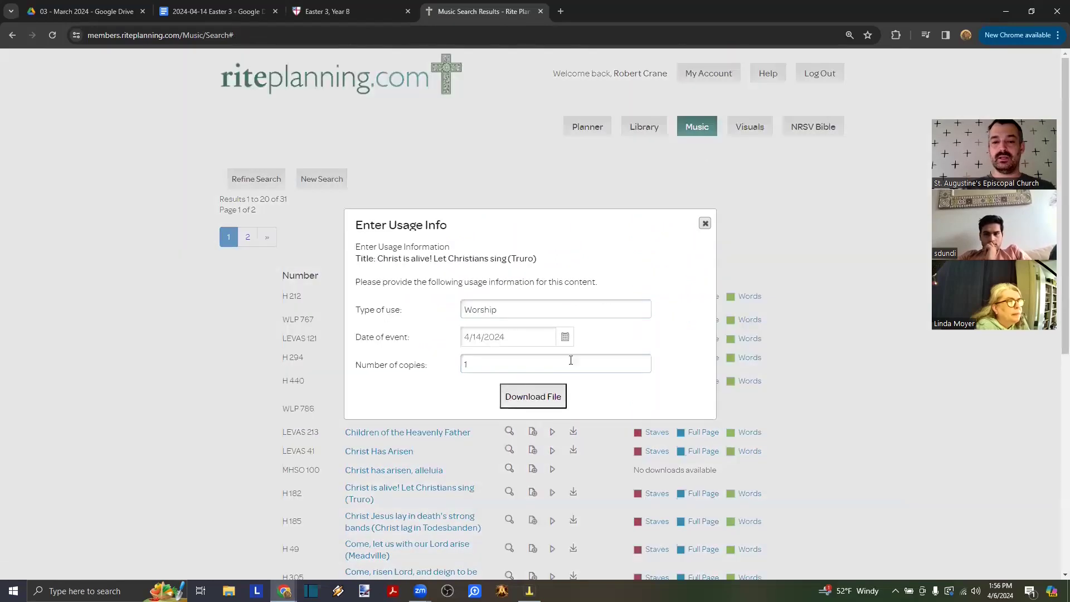
pyautogui.click(514, 404)
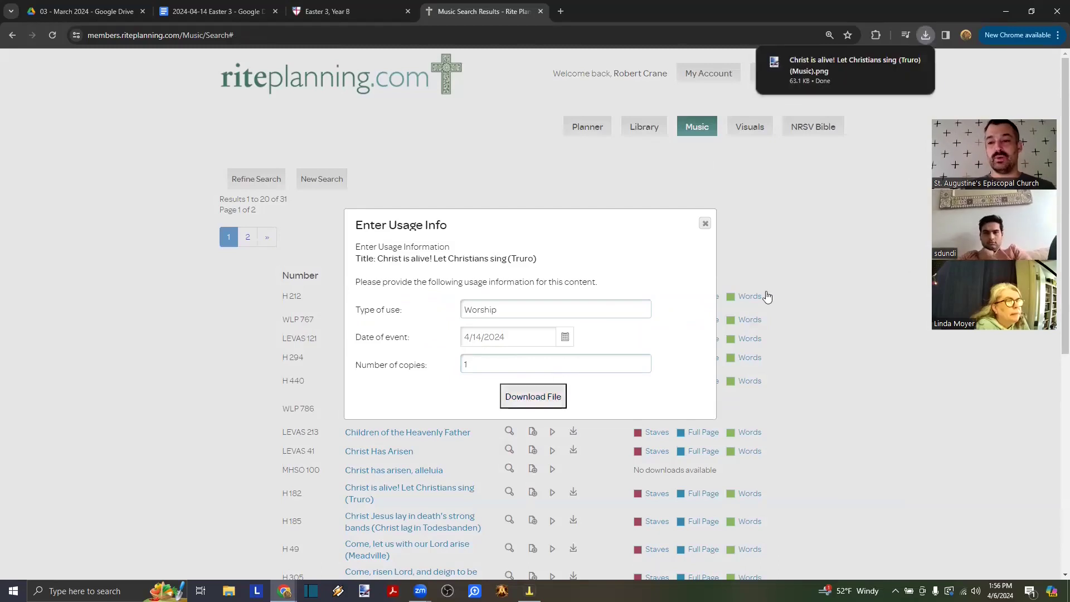
pyautogui.moveTo(864, 82)
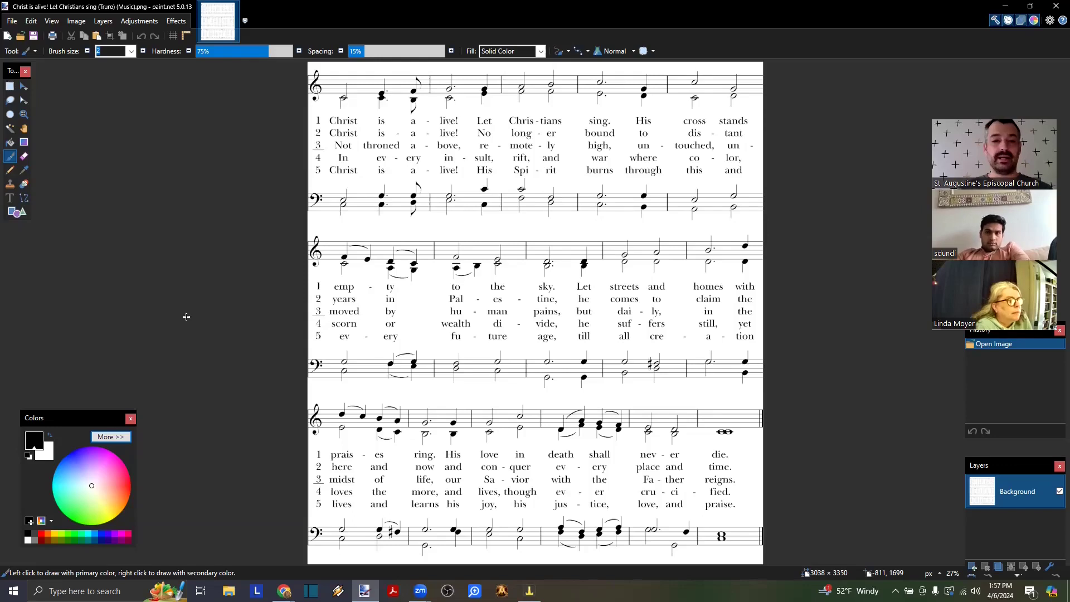
# - Select and copy the first system of the Christ is alive! score, both staves and five verses
pyautogui.click(10, 89)
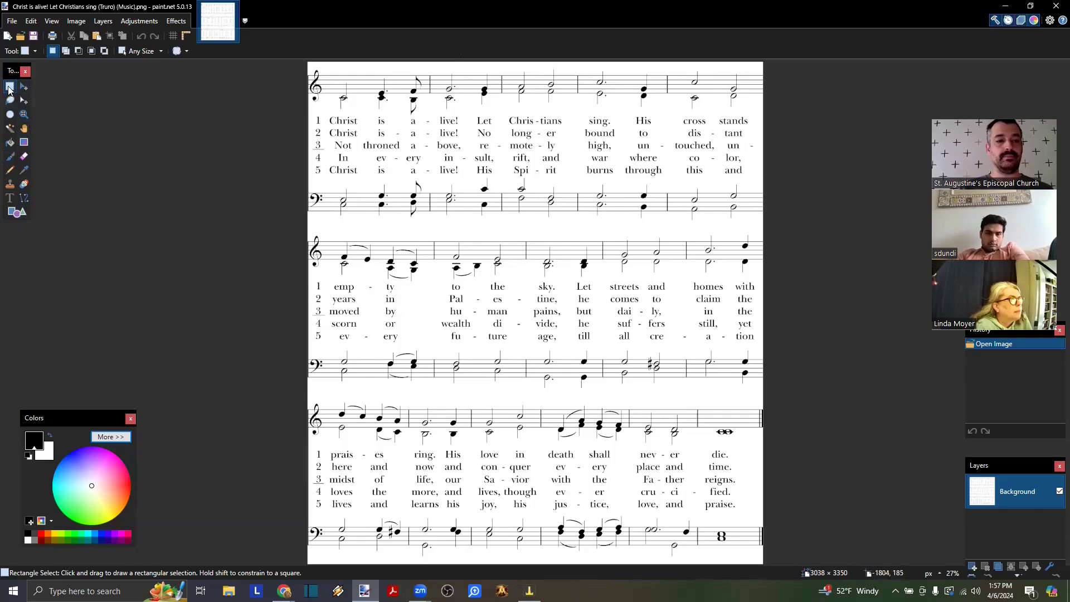
pyautogui.moveTo(289, 68); pyautogui.dragTo(827, 219)
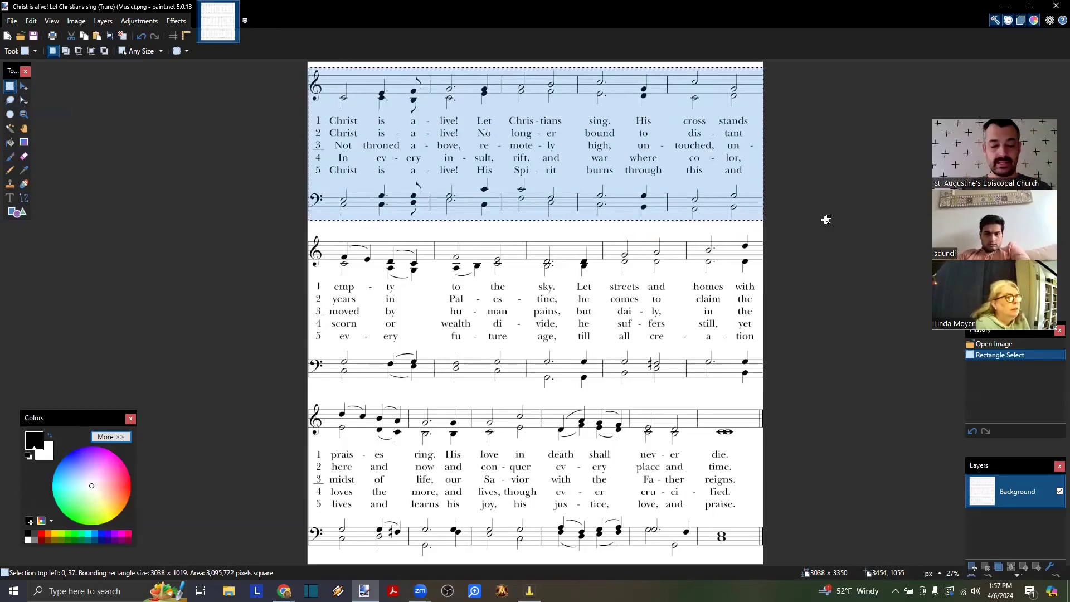
pyautogui.hotkey('alt', 'Tab')
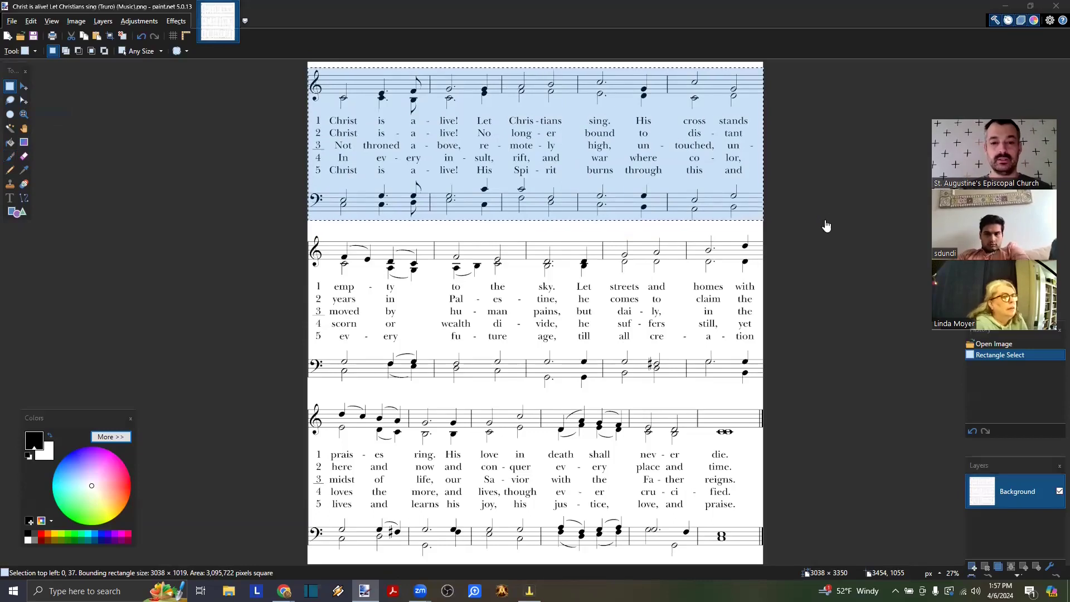
# - Paste the Christ is alive! excerpt under HYMN, then scroll to the bulletin's last page, 20
pyautogui.click(189, 8)
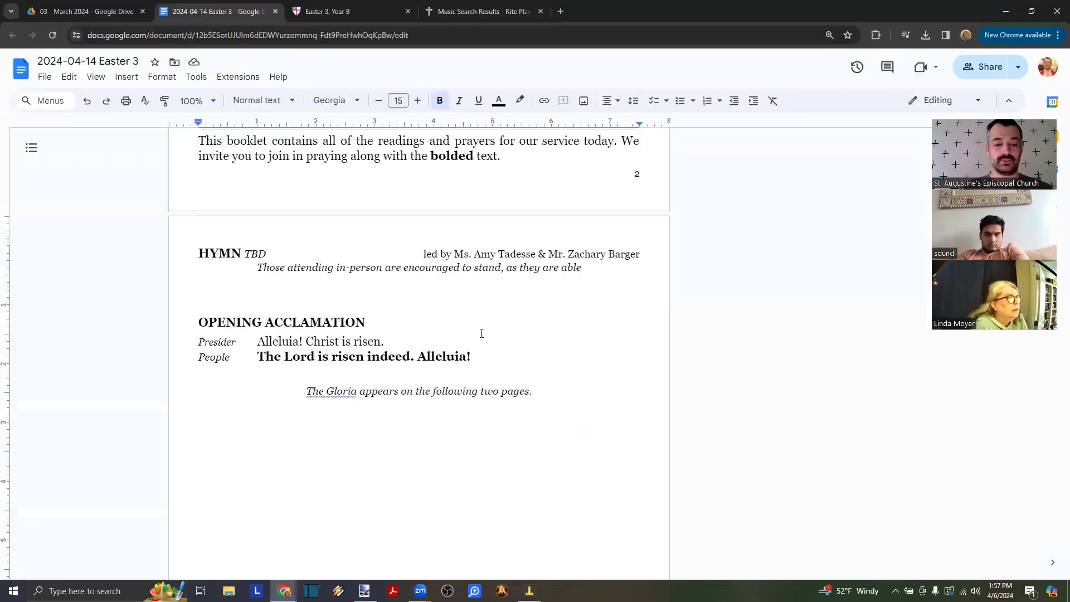
pyautogui.hotkey('ctrl', 'v')
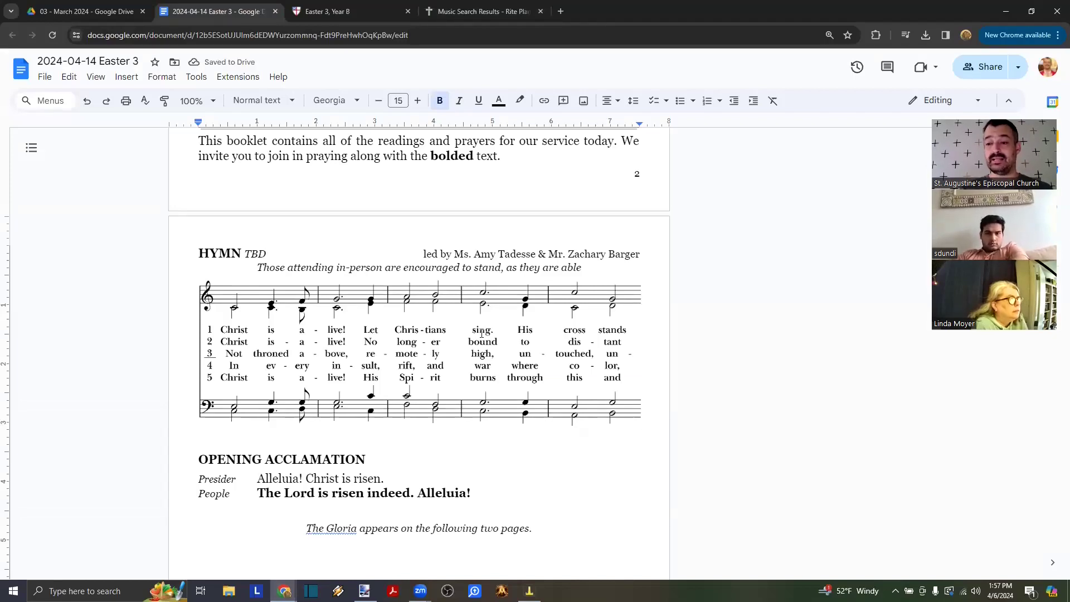
pyautogui.scroll(-1, 433, 374)
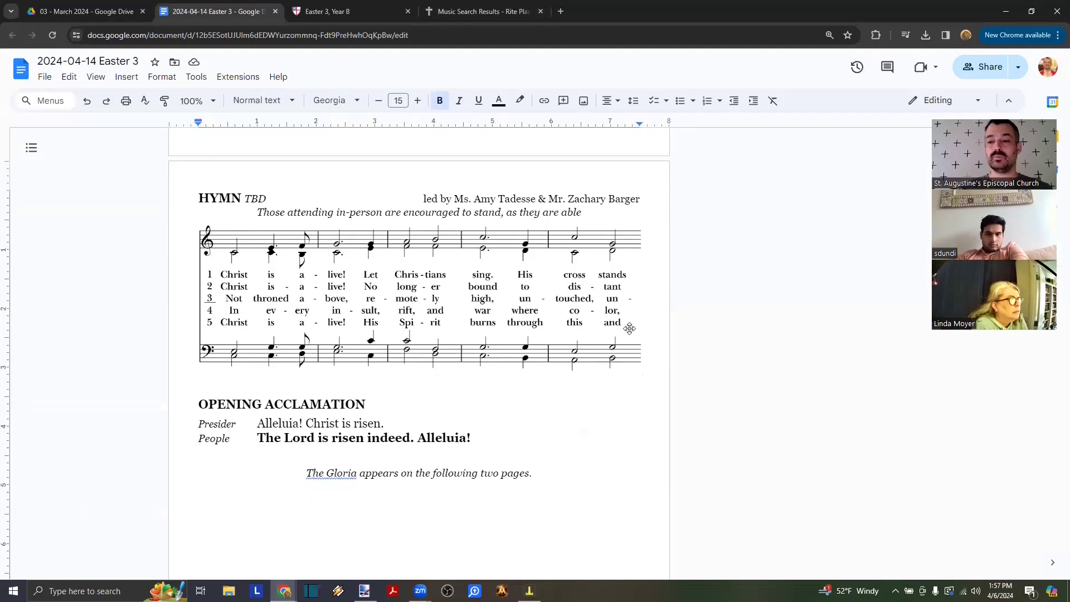
pyautogui.moveTo(979, 183); pyautogui.dragTo(925, 148)
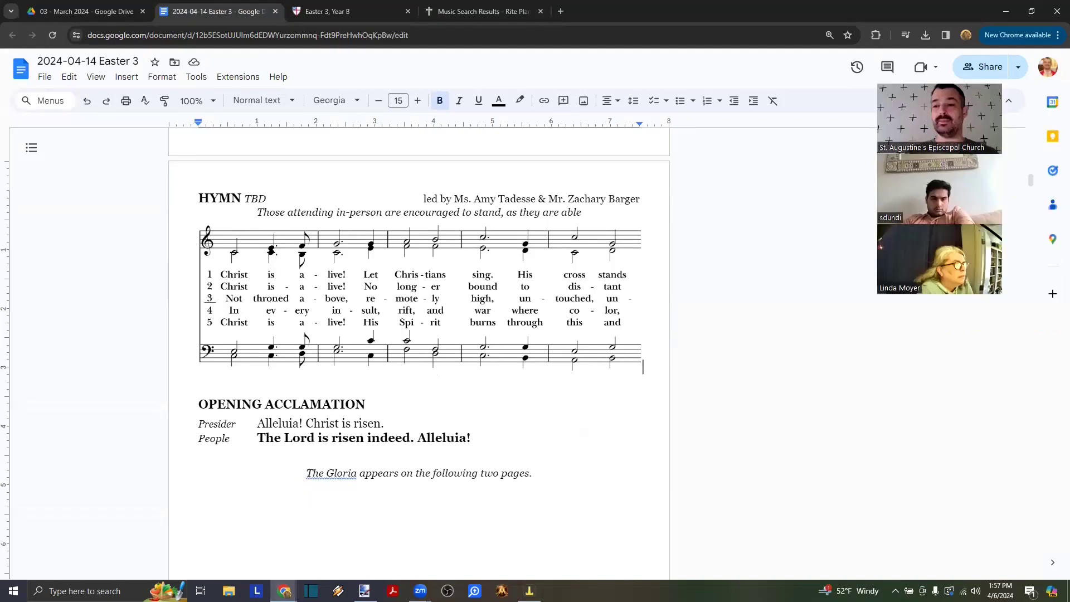
pyautogui.moveTo(1032, 184); pyautogui.dragTo(1031, 571)
pyautogui.click(640, 534)
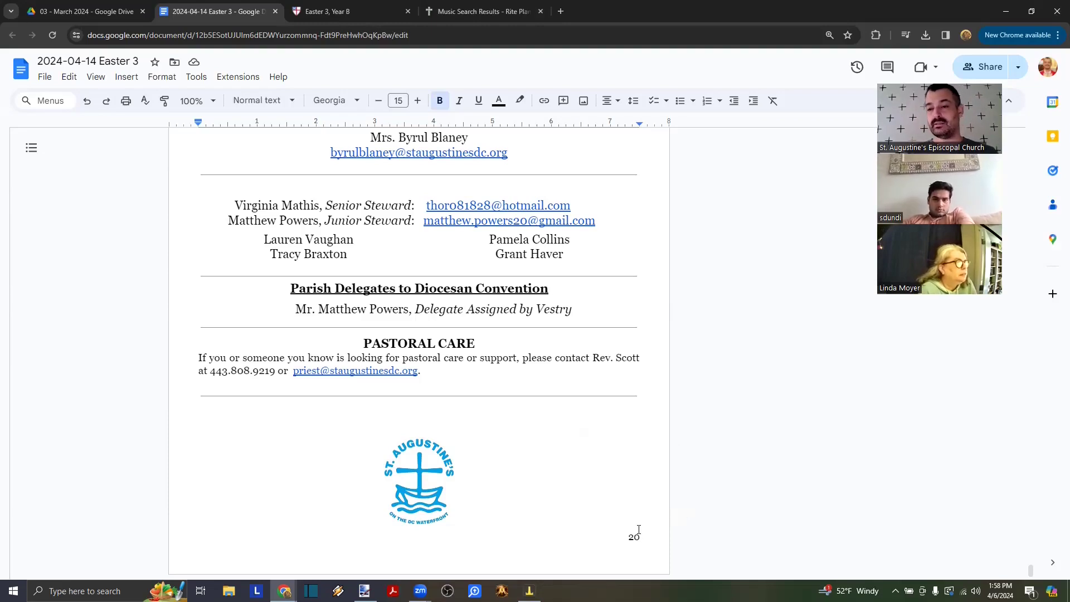
pyautogui.scroll(10, 628, 346)
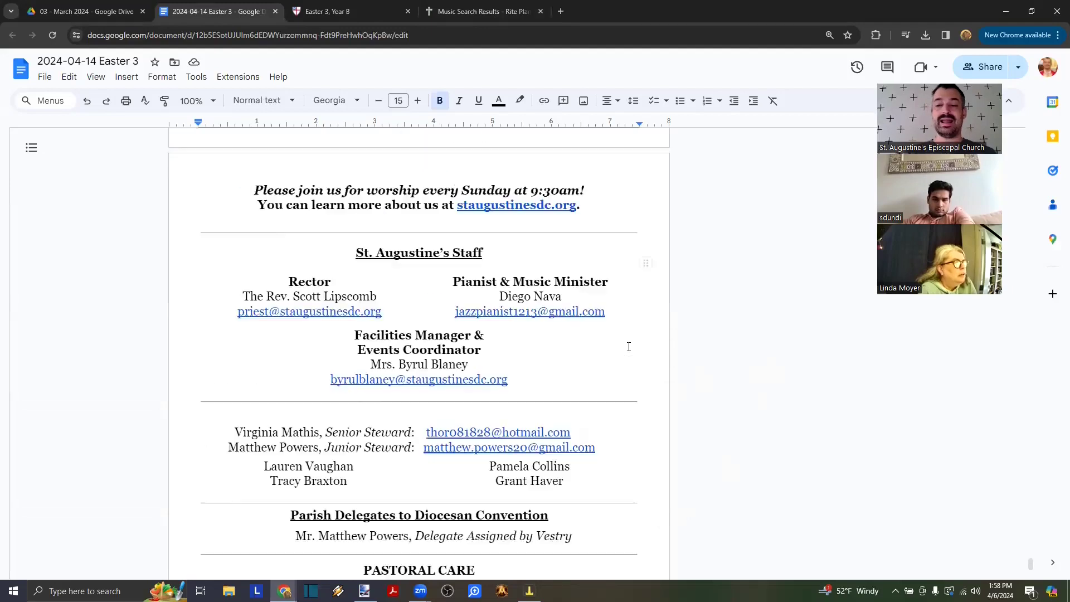
pyautogui.scroll(-15, 628, 346)
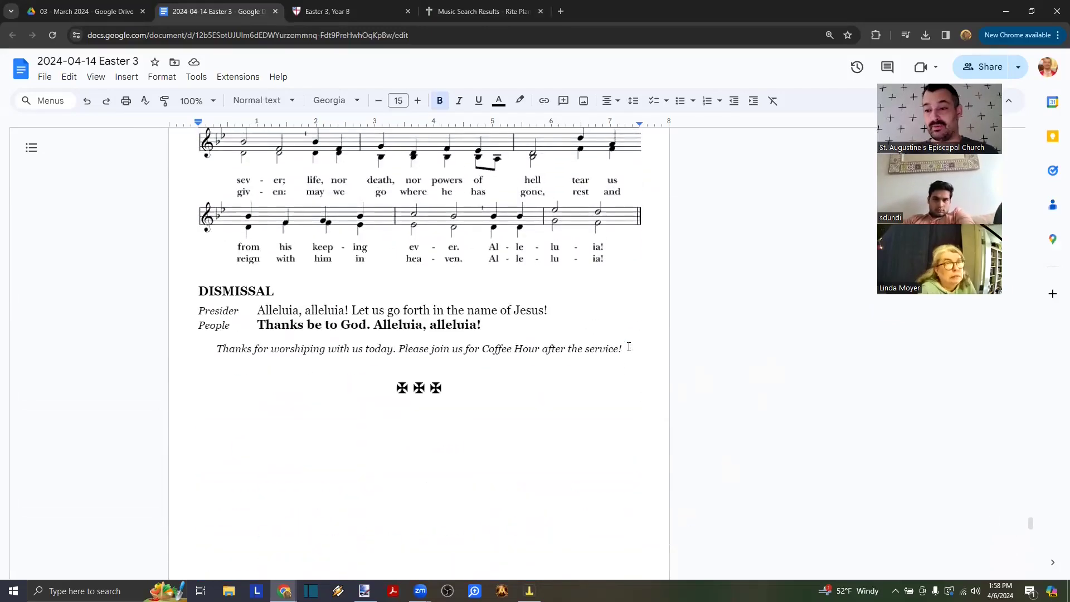
pyautogui.scroll(20, 628, 346)
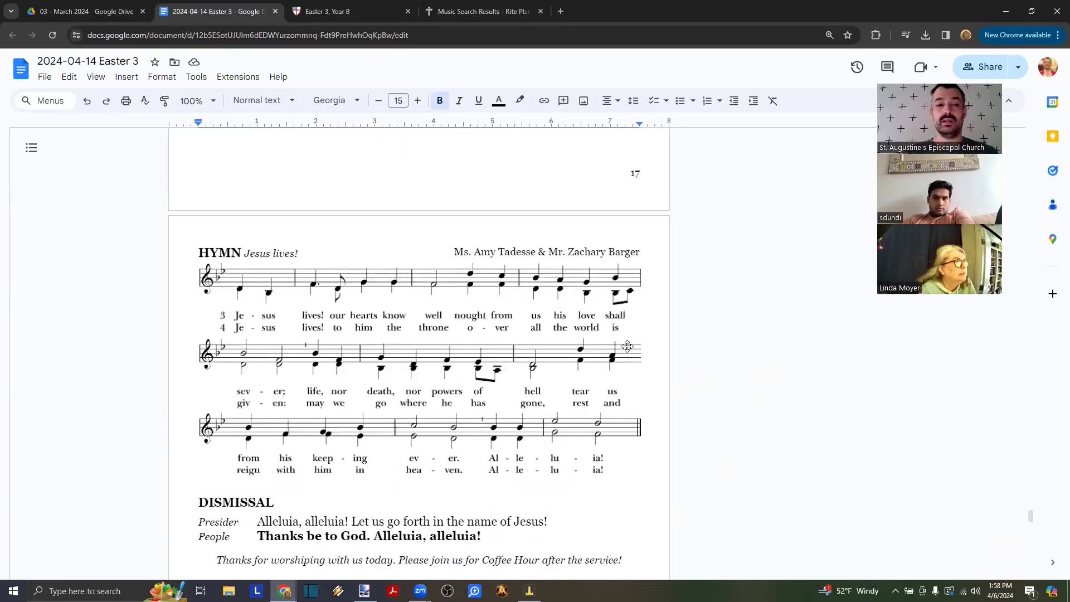
pyautogui.scroll(15, 629, 346)
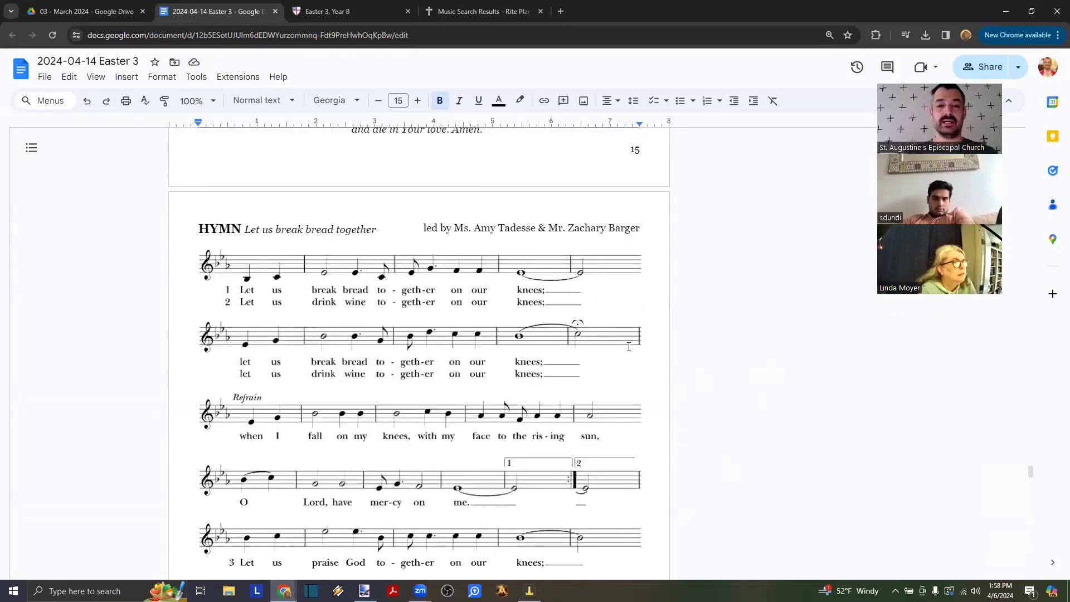
pyautogui.scroll(-20, 628, 346)
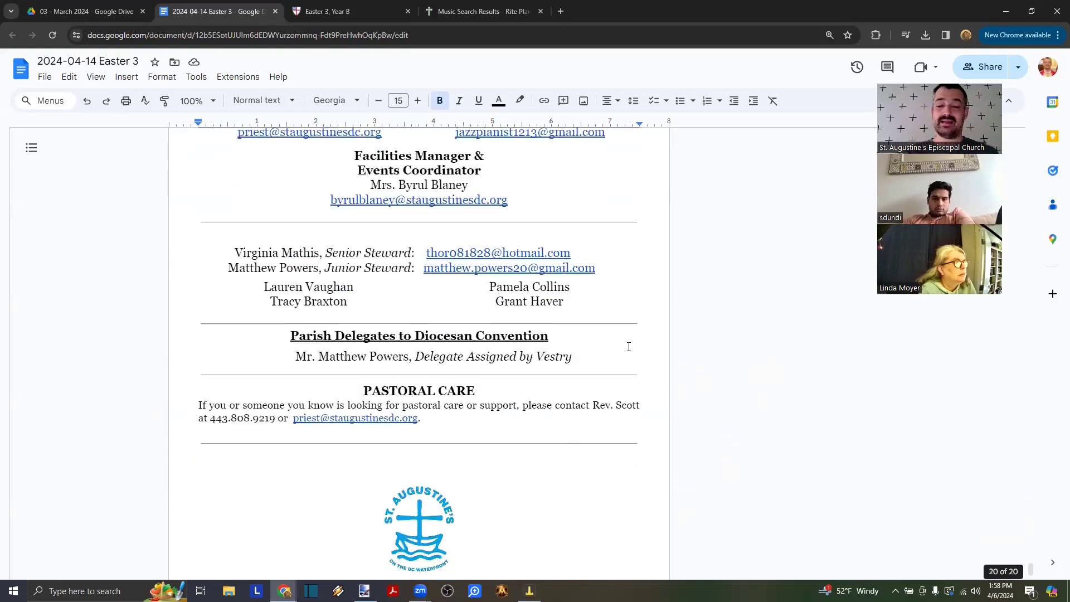
pyautogui.scroll(20, 628, 346)
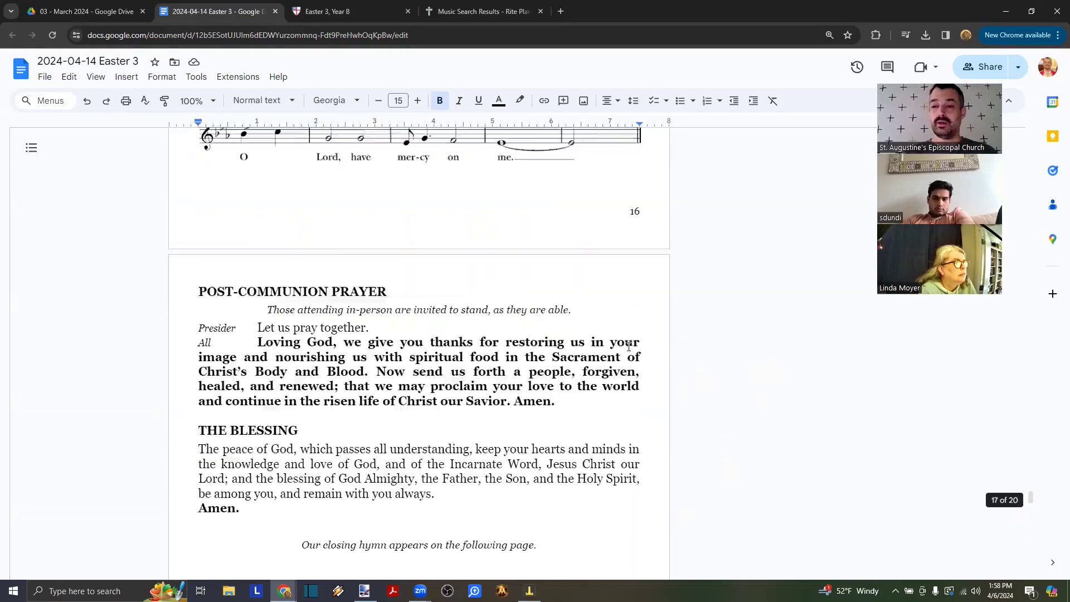
pyautogui.scroll(20, 628, 346)
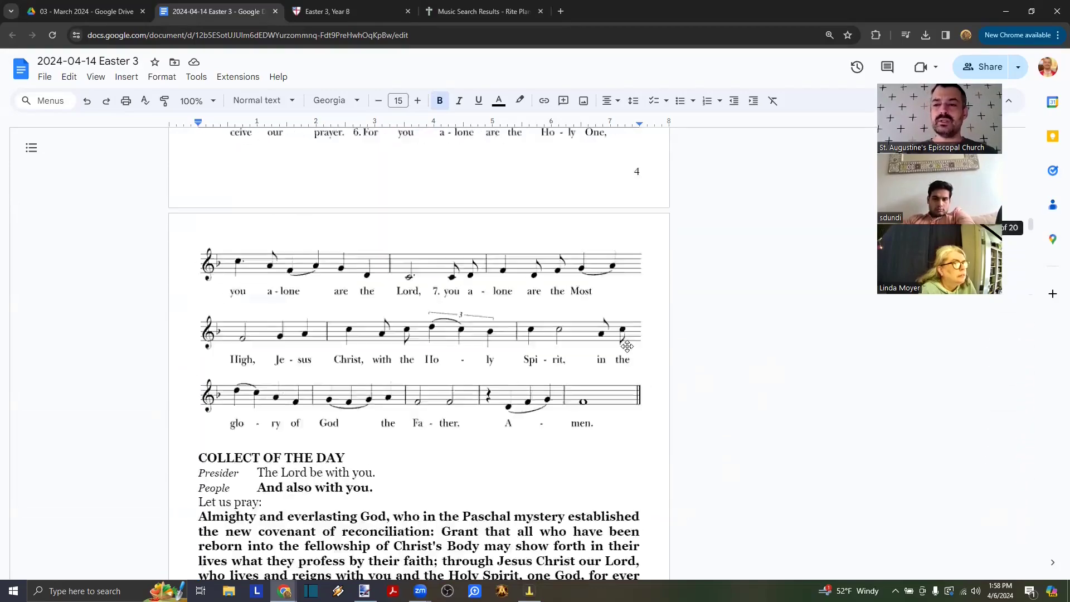
pyautogui.scroll(10, 629, 347)
pyautogui.scroll(-20, 629, 347)
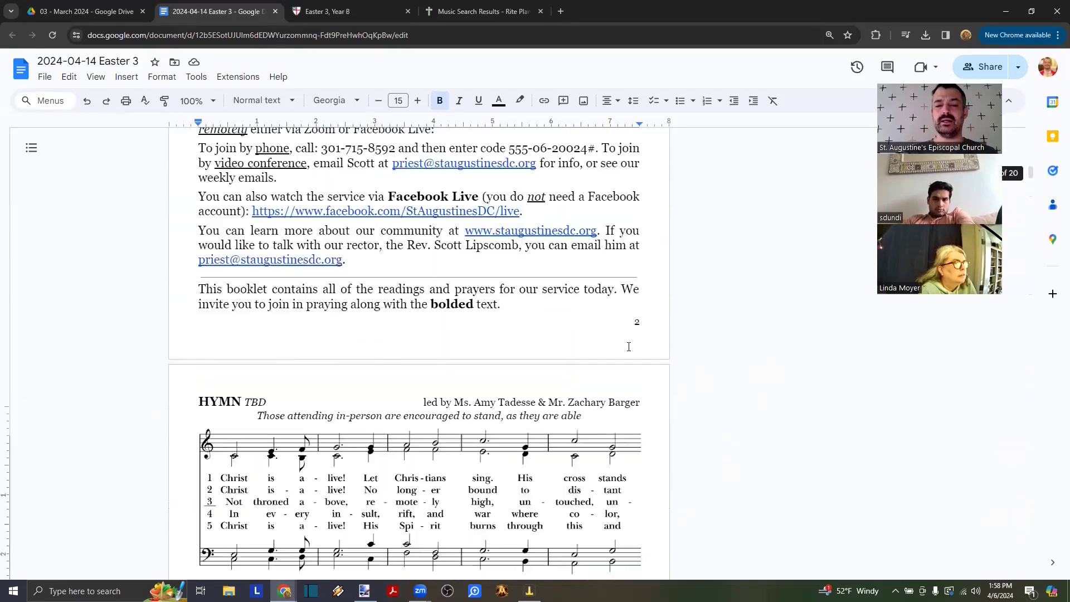
pyautogui.scroll(-1, 629, 347)
pyautogui.scroll(3, 629, 347)
pyautogui.click(460, 304)
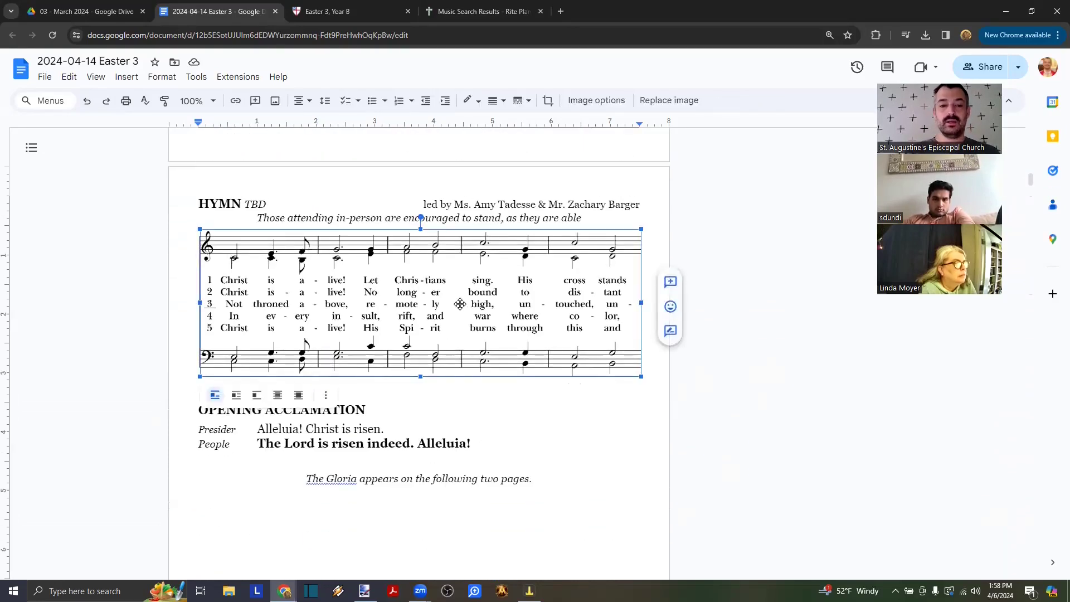
# - Delete the old hymn image and reselect only the treble staff and five verses in paint.net
pyautogui.press('Delete')
pyautogui.hotkey('alt', 'Tab')
pyautogui.click(286, 58)
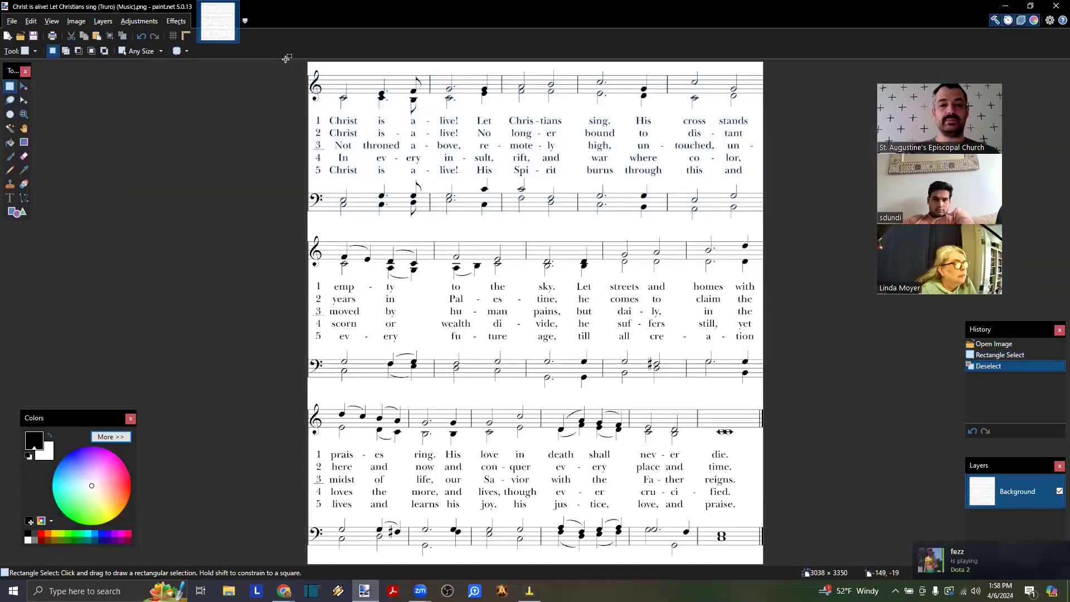
pyautogui.moveTo(303, 67); pyautogui.dragTo(784, 177)
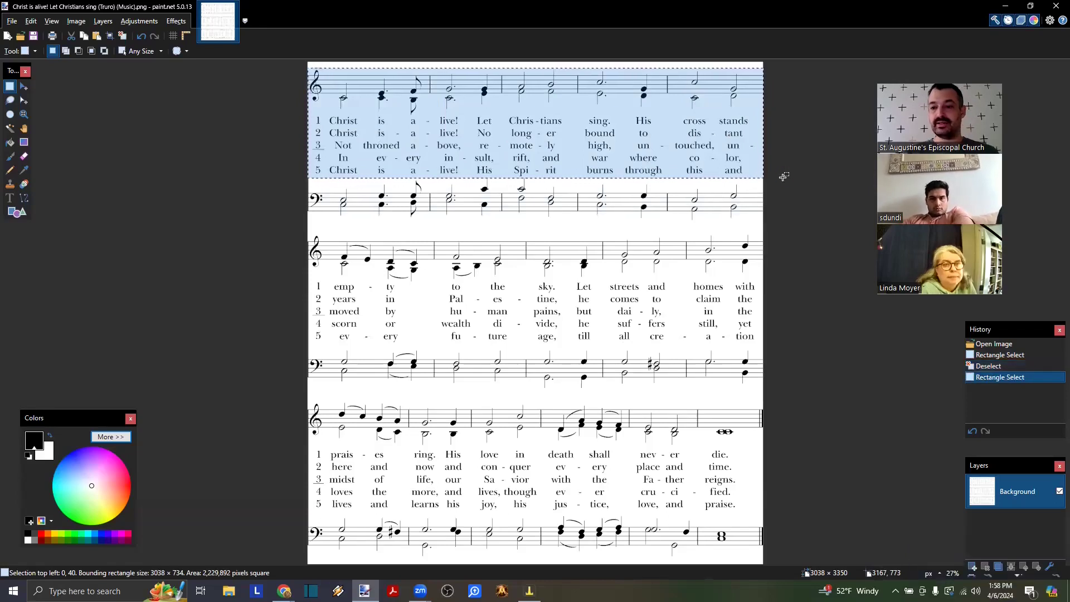
# - Copy the trimmed excerpt and paste it on the blank line under HYMN
pyautogui.hotkey('alt', 'Tab')
pyautogui.click(521, 246)
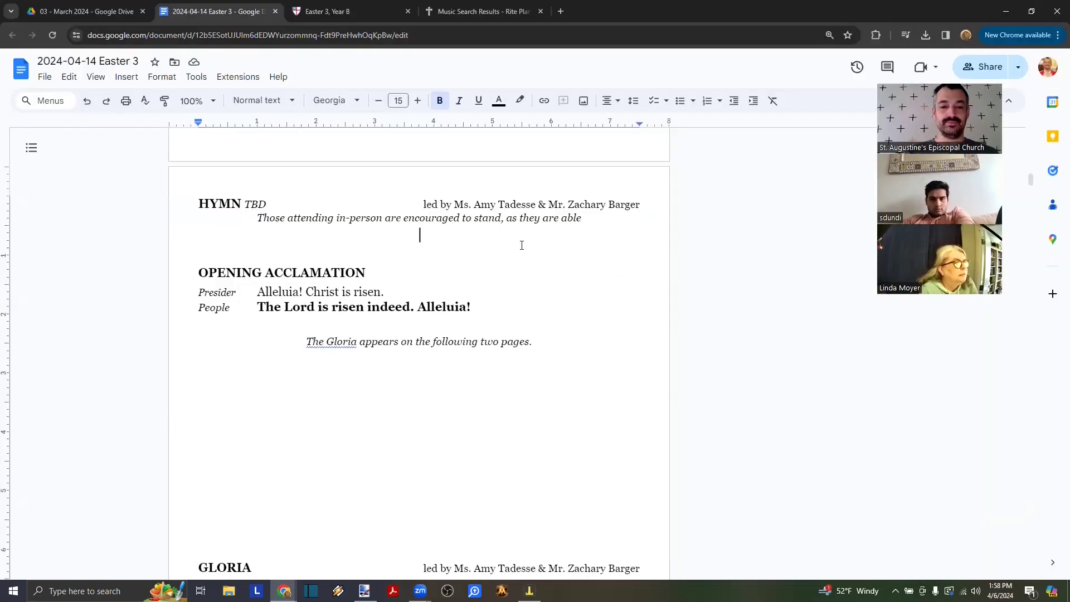
pyautogui.hotkey('ctrl', 'v')
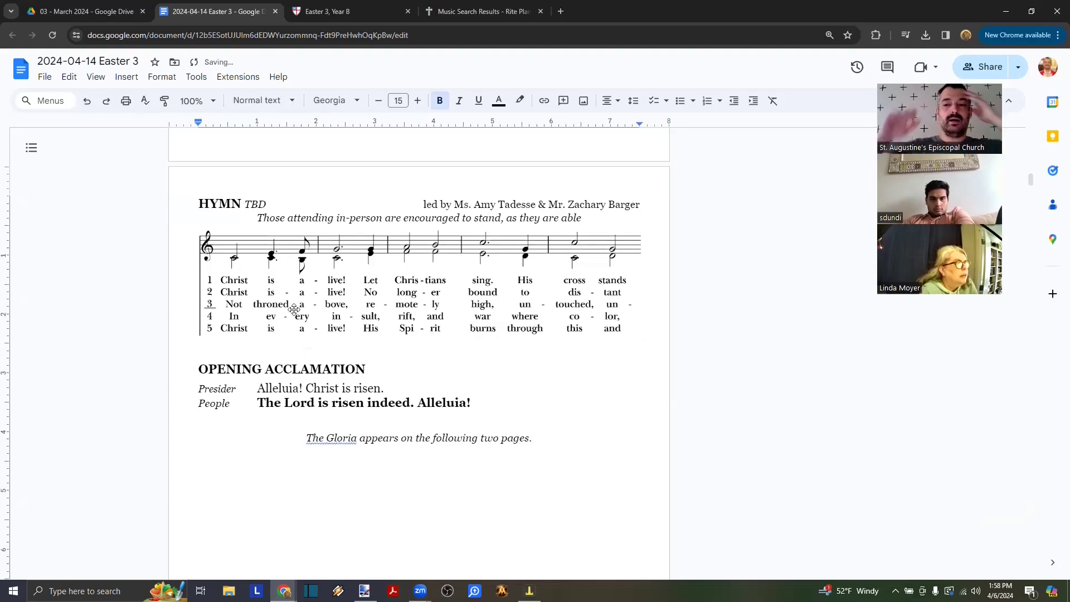
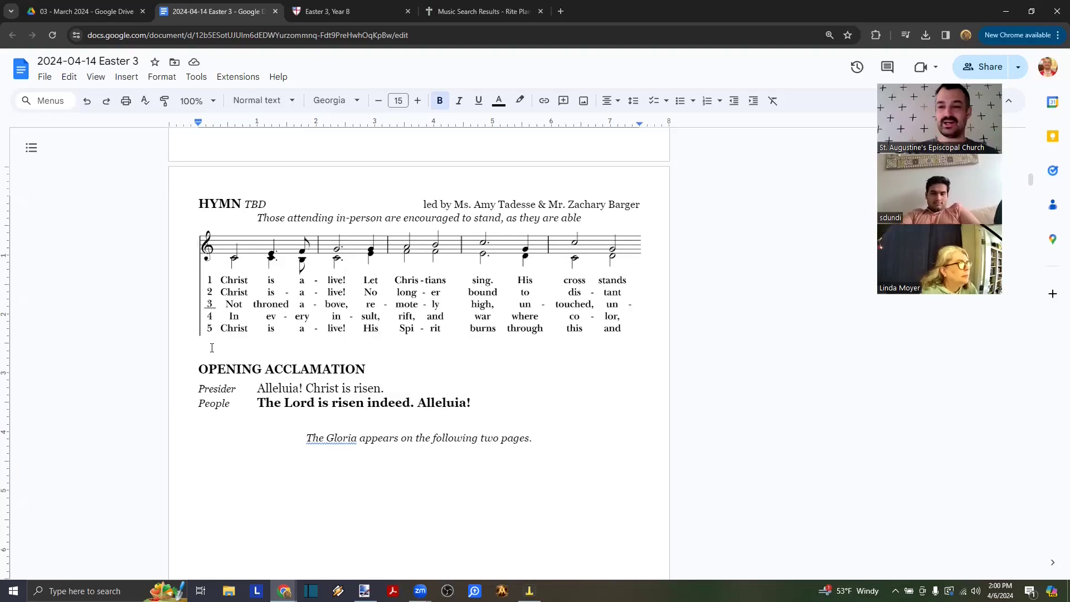
# - Delete the full hymn image from the bulletin and clear the selection on the score in paint.net
pyautogui.click(238, 283)
pyautogui.press('Delete')
pyautogui.hotkey('alt', 'Tab')
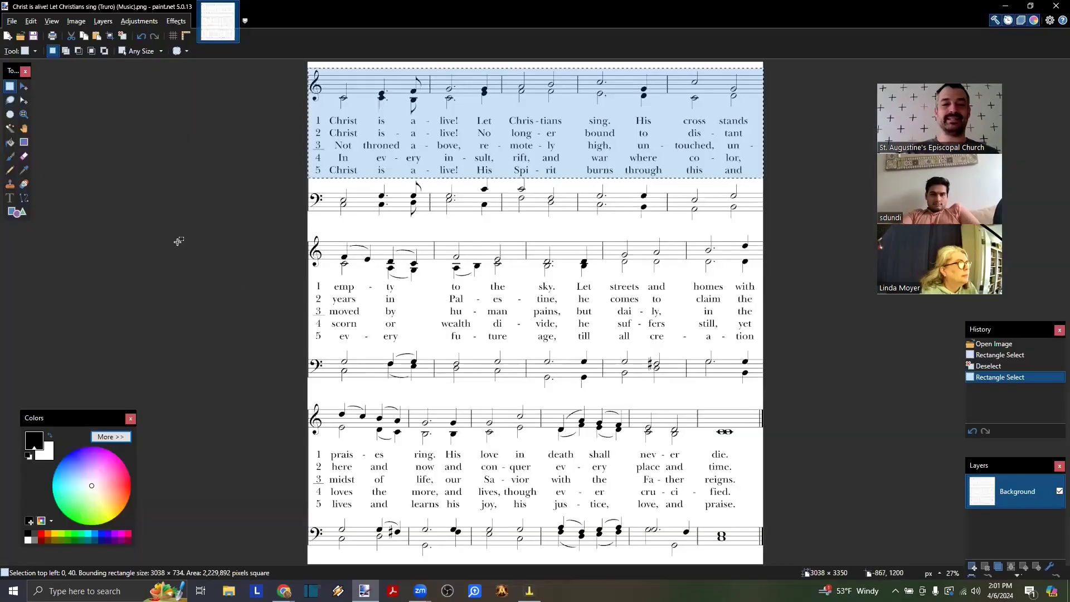
pyautogui.scroll(2, 179, 242)
pyautogui.scroll(1, 179, 242)
pyautogui.click(178, 242)
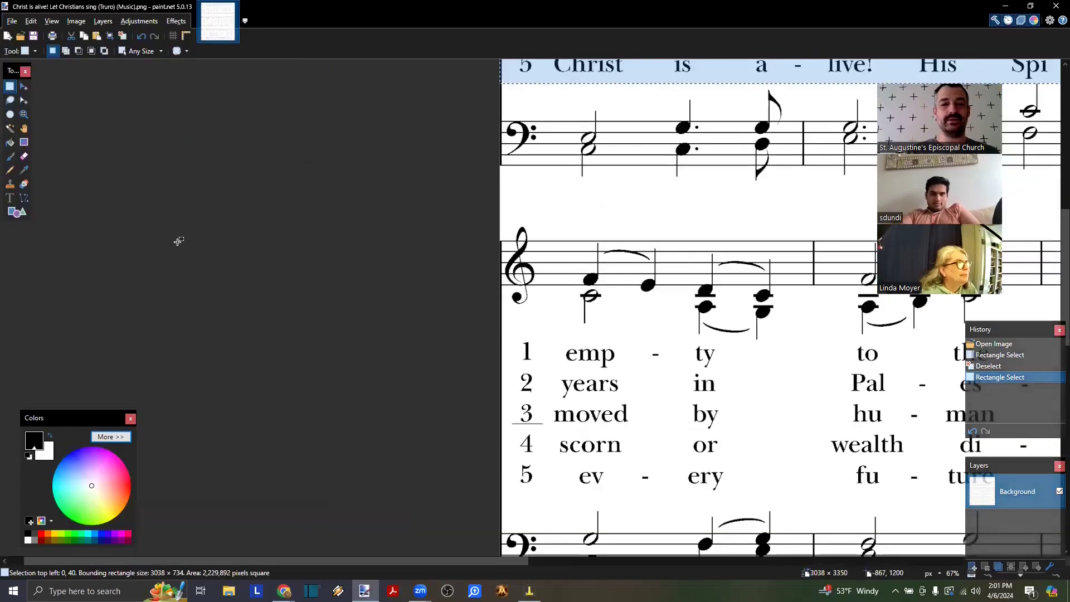
pyautogui.click(12, 212)
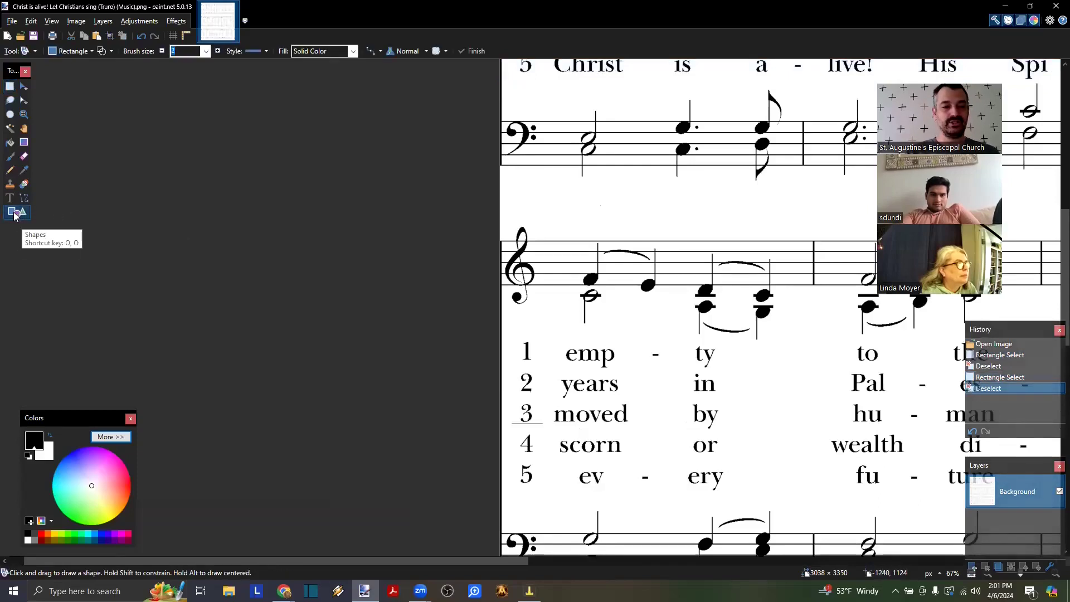
# - Draw a solid filled bar along the first staff system's left edge
pyautogui.scroll(5, 315, 263)
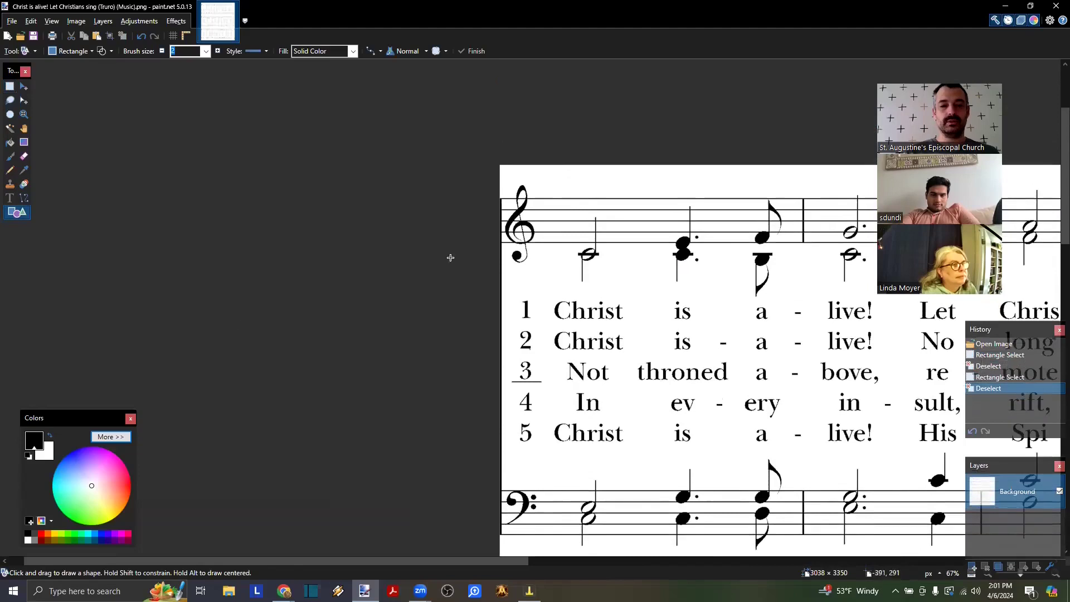
pyautogui.scroll(-1, 451, 258)
pyautogui.scroll(1, 451, 257)
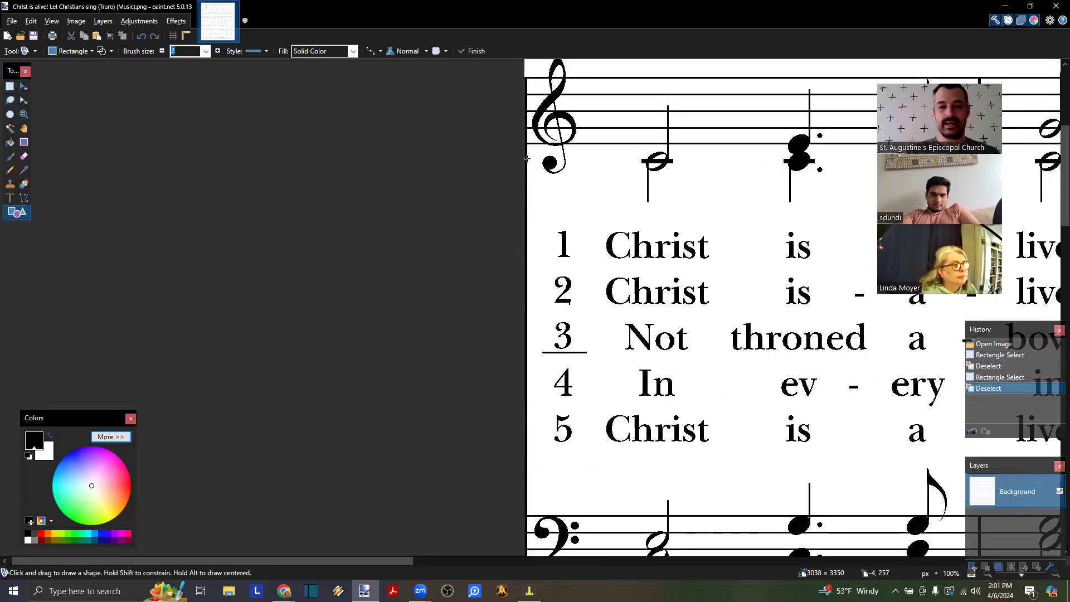
pyautogui.moveTo(531, 151)
pyautogui.mouseDown()
pyautogui.moveTo(461, 403)
pyautogui.moveTo(463, 500)
pyautogui.mouseUp()
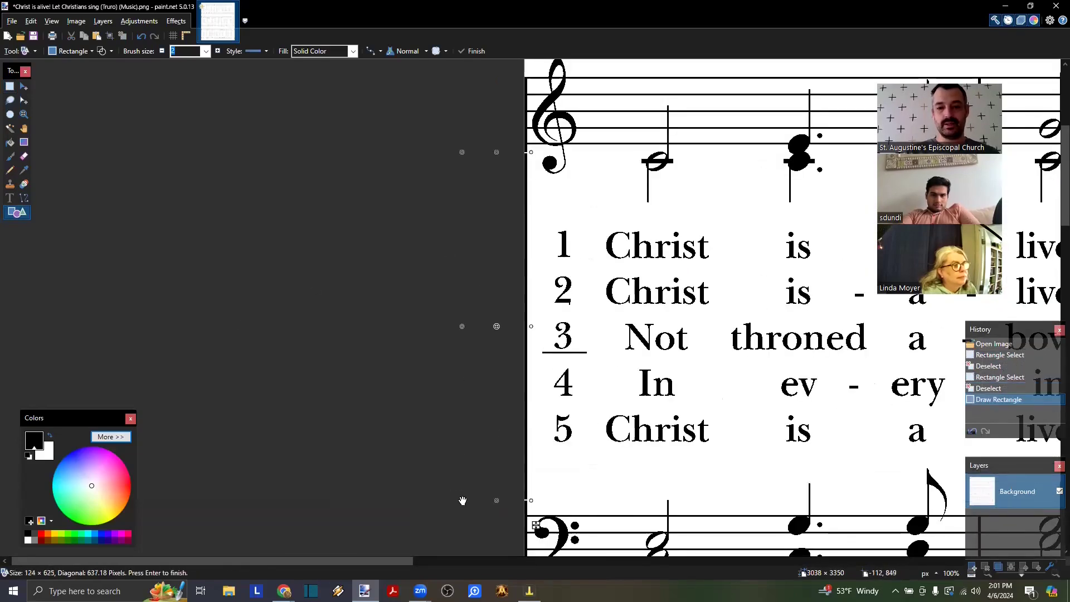
pyautogui.click(103, 52)
pyautogui.scroll(1, 466, 222)
pyautogui.scroll(6, 497, 171)
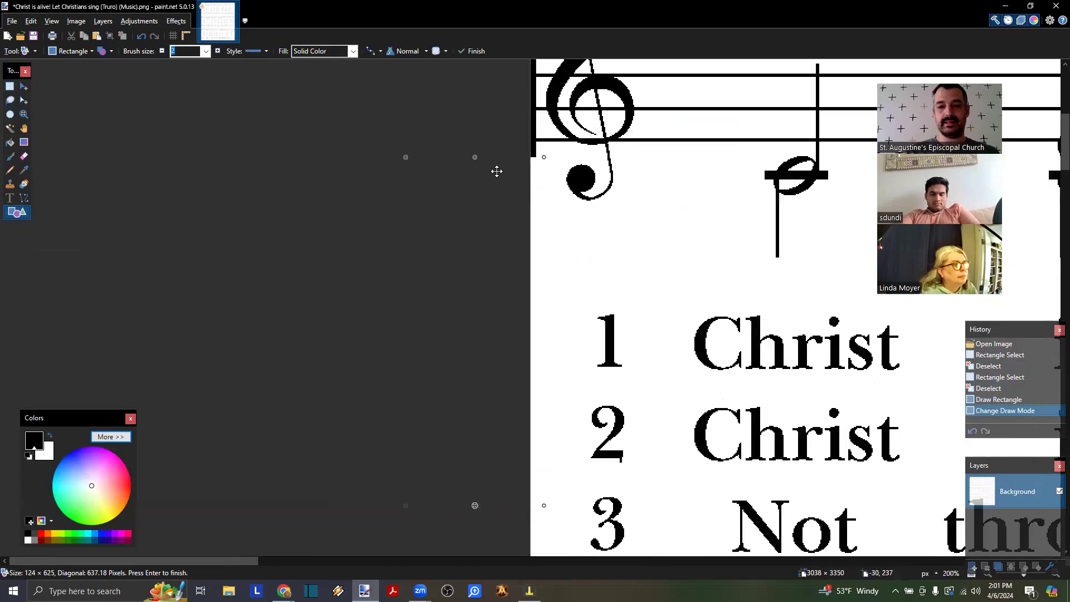
pyautogui.moveTo(395, 259); pyautogui.dragTo(391, 216)
pyautogui.press('Return')
# - Draw matching solid bars along the second and third systems' left edges
pyautogui.scroll(-8, 408, 301)
pyautogui.scroll(-3, 410, 303)
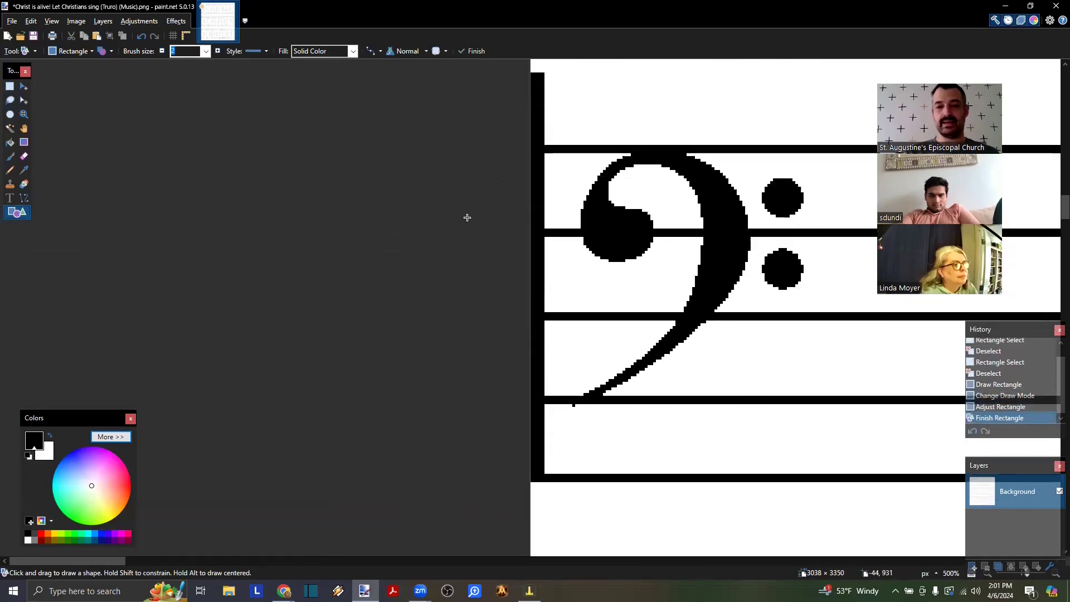
pyautogui.scroll(4, 531, 139)
pyautogui.scroll(-17, 530, 140)
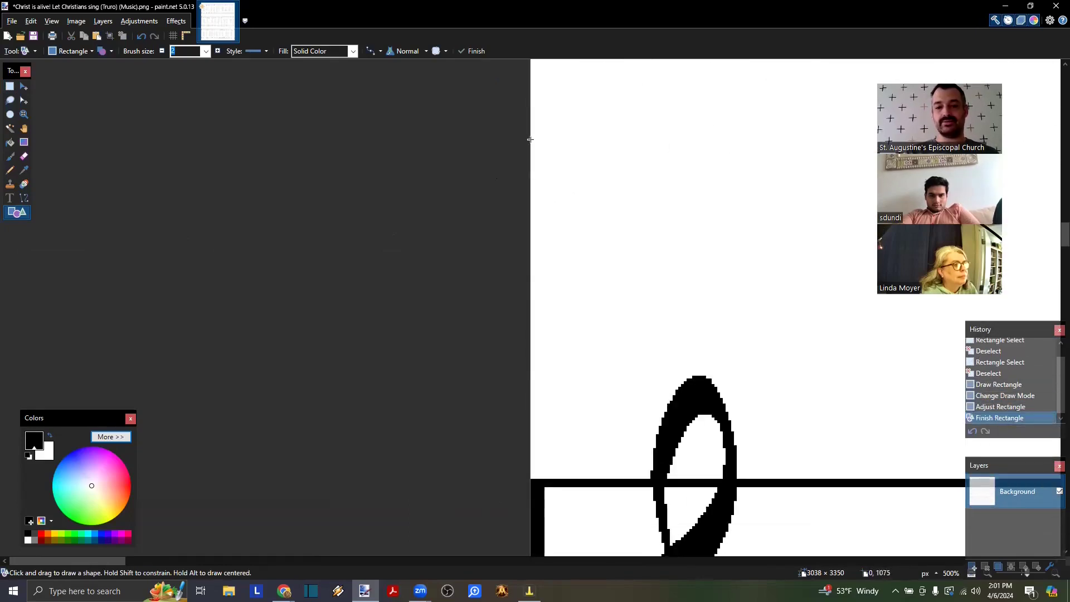
pyautogui.scroll(-4, 533, 142)
pyautogui.moveTo(555, 239)
pyautogui.mouseDown()
pyautogui.moveTo(485, 269)
pyautogui.moveTo(425, 530)
pyautogui.moveTo(405, 563)
pyautogui.moveTo(363, 191)
pyautogui.moveTo(347, 180)
pyautogui.mouseUp()
pyautogui.press('Return')
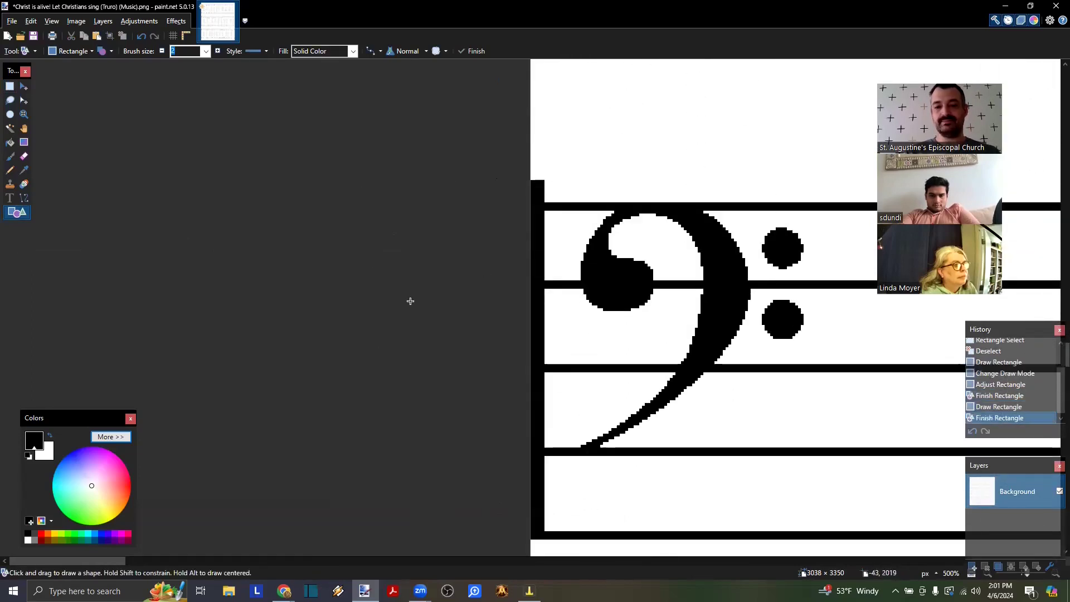
pyautogui.scroll(-4, 411, 301)
pyautogui.moveTo(551, 303)
pyautogui.mouseDown()
pyautogui.moveTo(453, 341)
pyautogui.moveTo(423, 560)
pyautogui.moveTo(410, 562)
pyautogui.moveTo(351, 229)
pyautogui.moveTo(329, 206)
pyautogui.mouseUp()
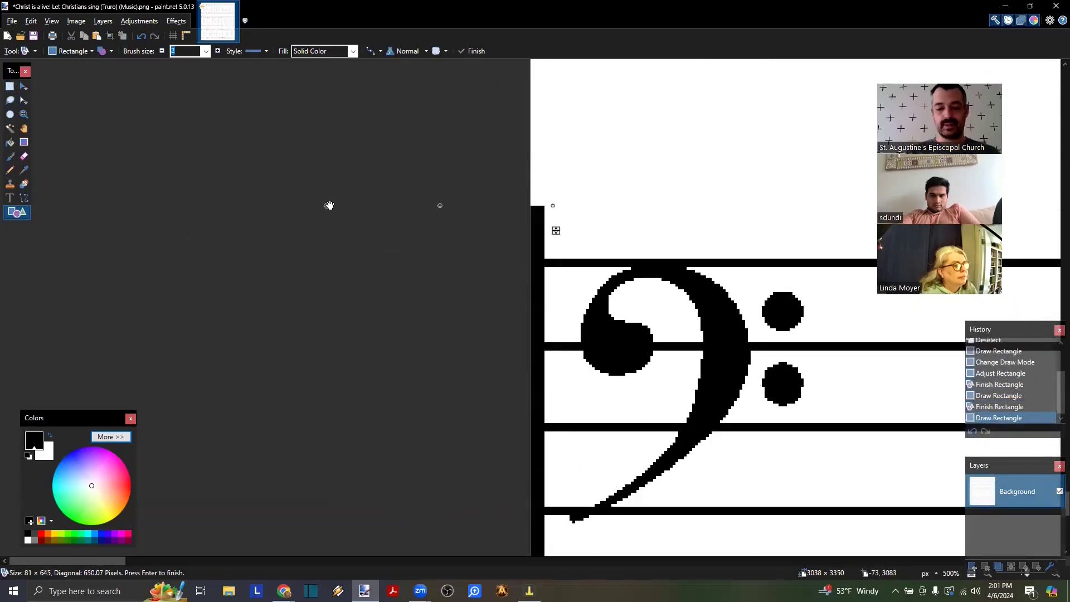
pyautogui.press('Return')
pyautogui.scroll(-9, 329, 204)
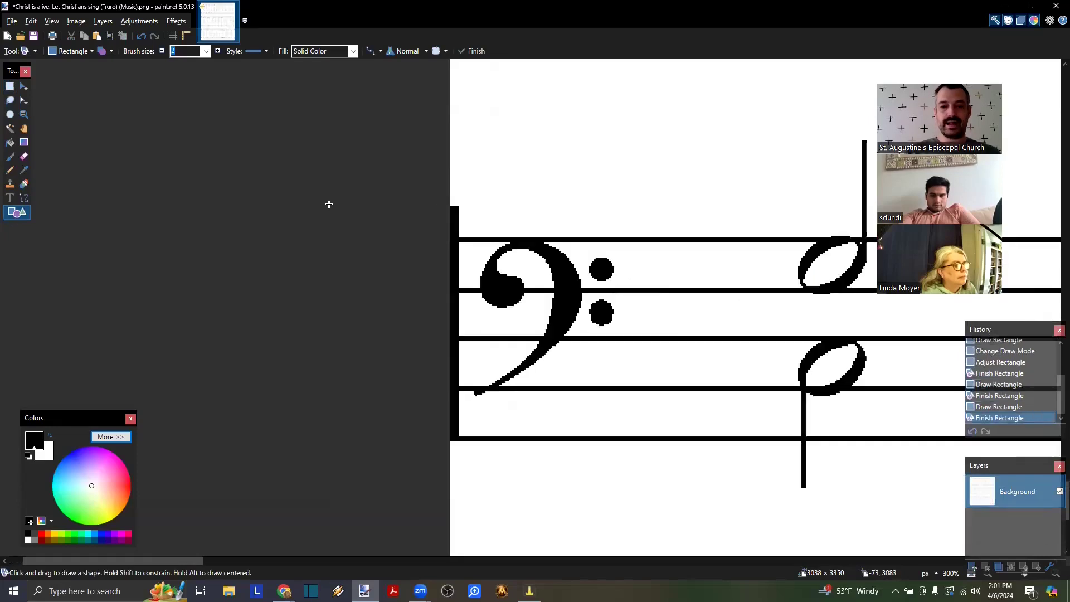
pyautogui.scroll(5, 329, 204)
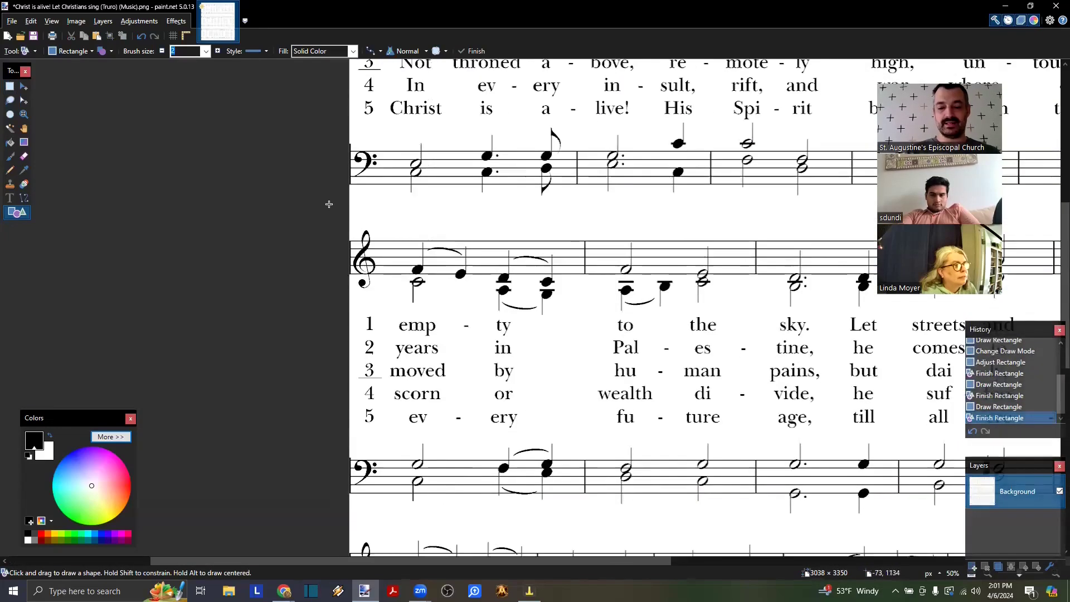
pyautogui.scroll(-1, 329, 204)
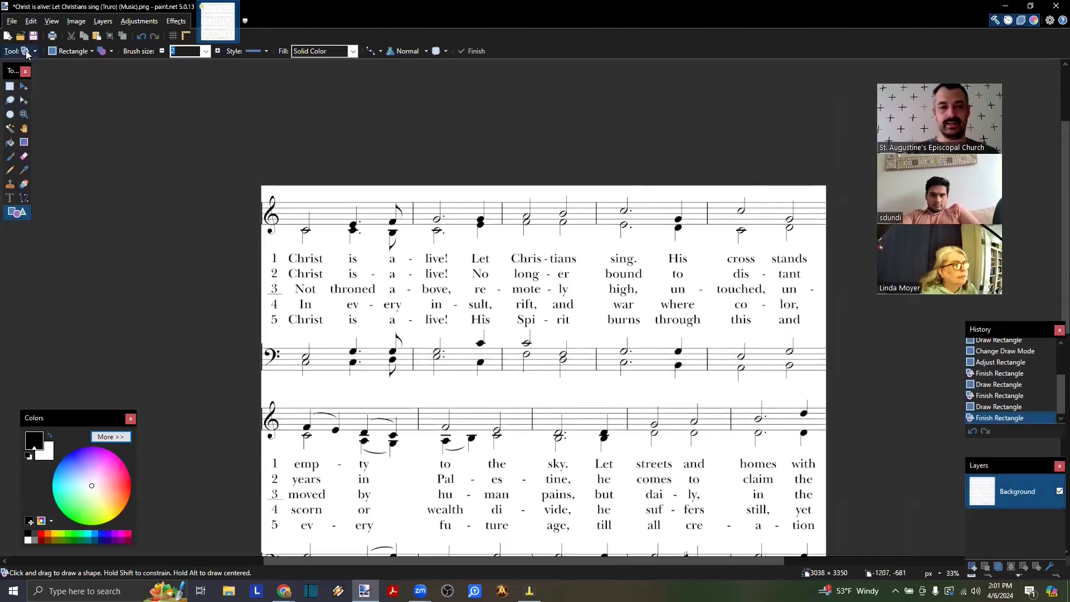
pyautogui.click(10, 87)
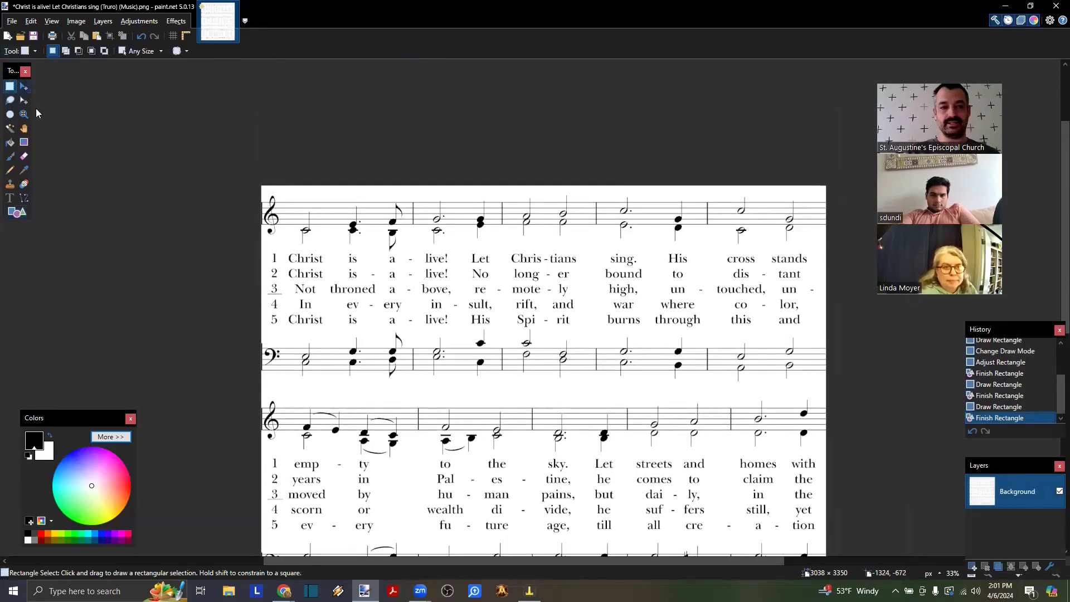
# - Paste the first system's treble staff and lyrics under the HYMN heading
pyautogui.scroll(2, 112, 157)
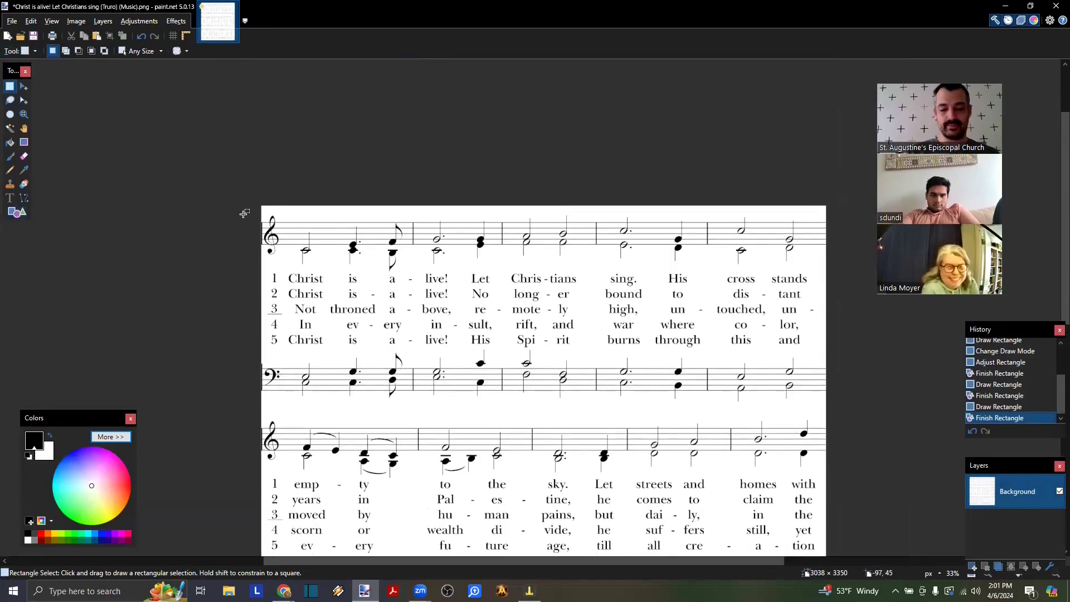
pyautogui.scroll(1, 243, 213)
pyautogui.hscroll(3, 244, 212)
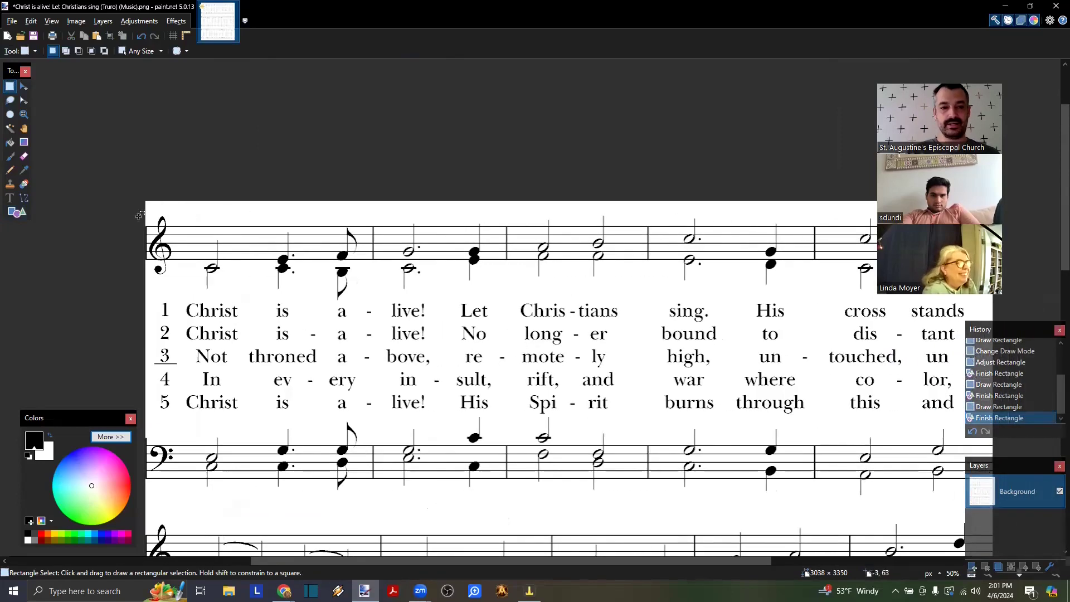
pyautogui.moveTo(134, 213); pyautogui.dragTo(1061, 414)
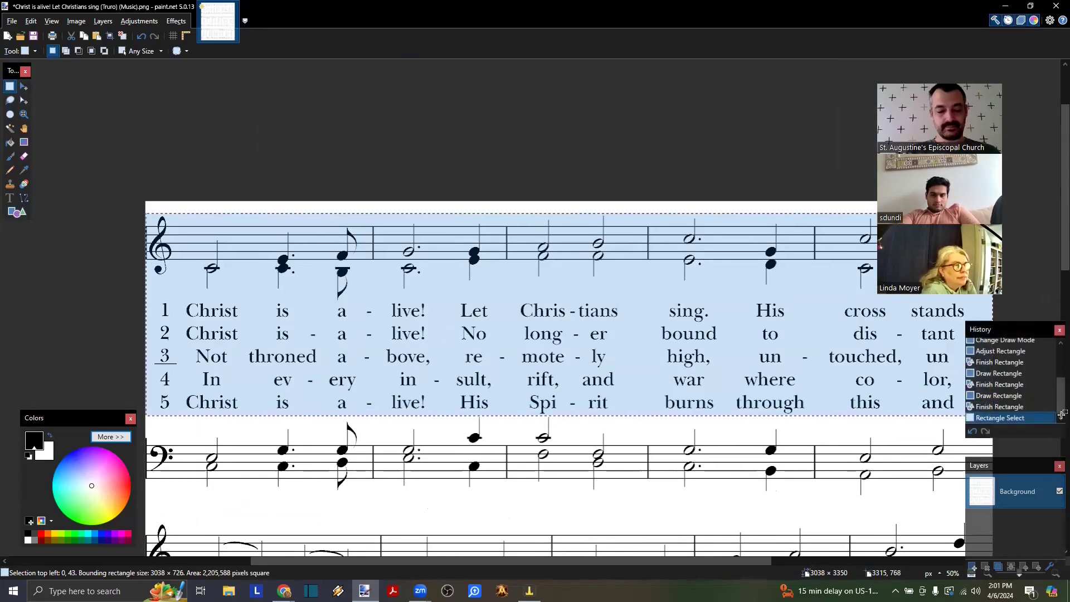
pyautogui.hotkey('alt', 'Tab')
pyautogui.hotkey('ctrl', 'v')
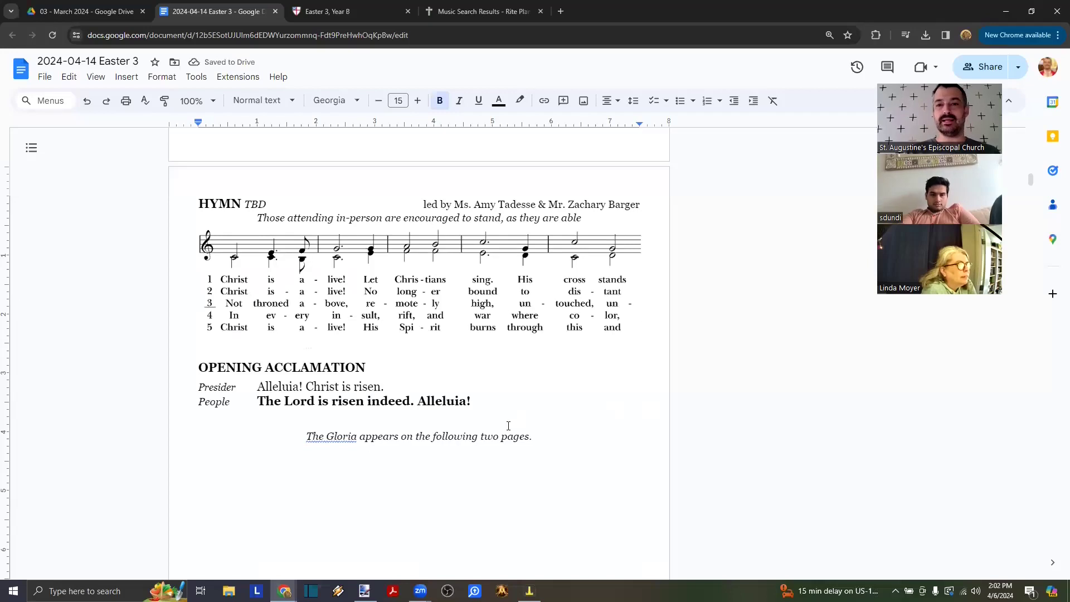
# - Copy the second system's treble staff and lyrics and paste it below the first
pyautogui.hotkey('alt', 'Tab')
pyautogui.scroll(-1, 509, 425)
pyautogui.scroll(-2, 510, 425)
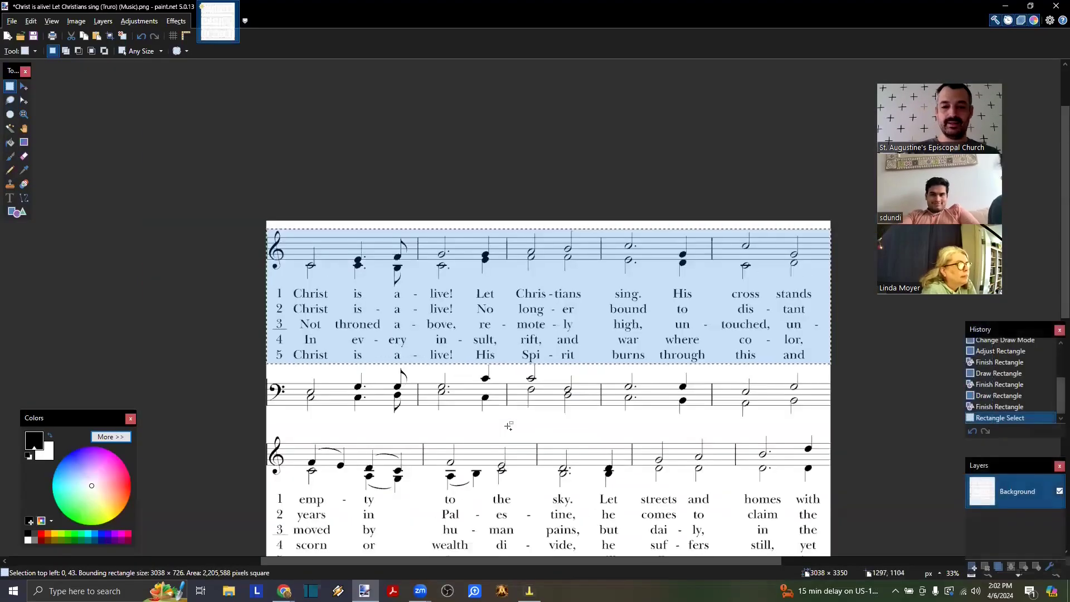
pyautogui.scroll(-3, 510, 425)
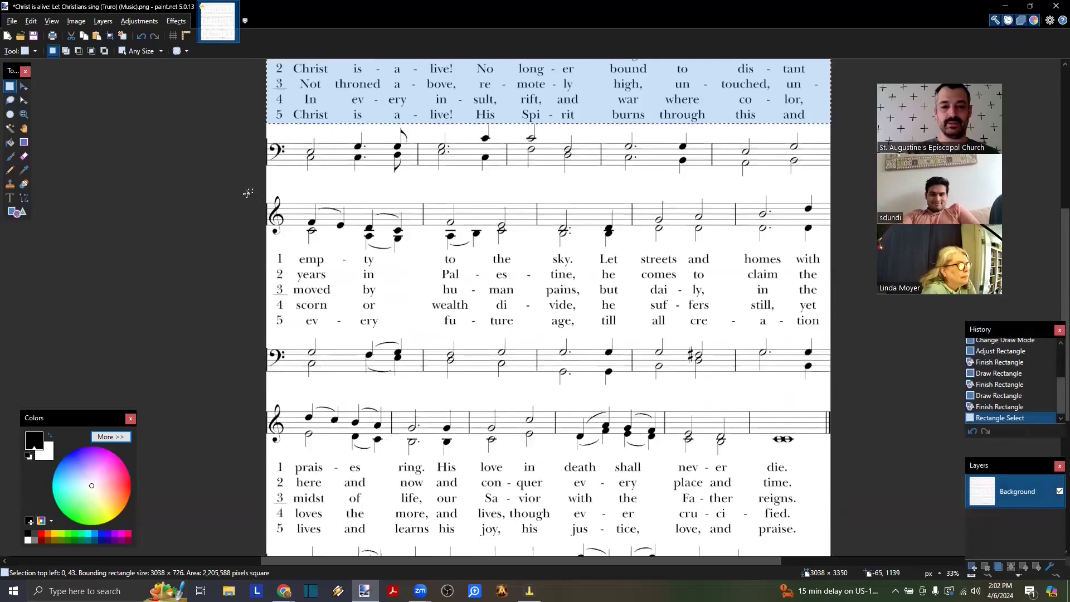
pyautogui.moveTo(247, 194); pyautogui.dragTo(840, 328)
pyautogui.hotkey('ctrl', 'c')
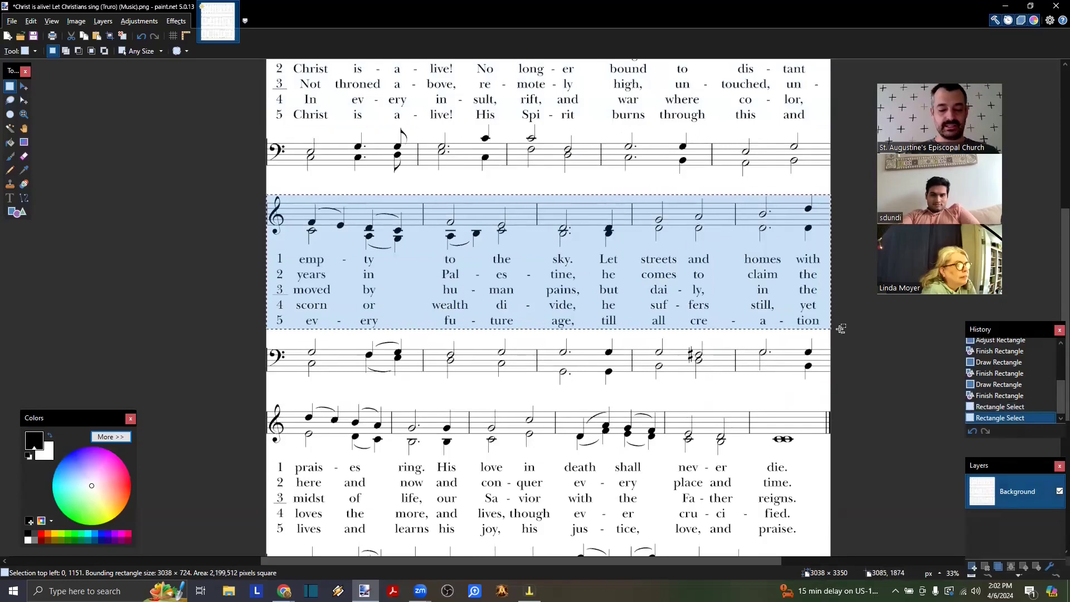
pyautogui.hotkey('alt', 'Tab')
pyautogui.hotkey('ctrl', 'v')
pyautogui.scroll(-2, 496, 368)
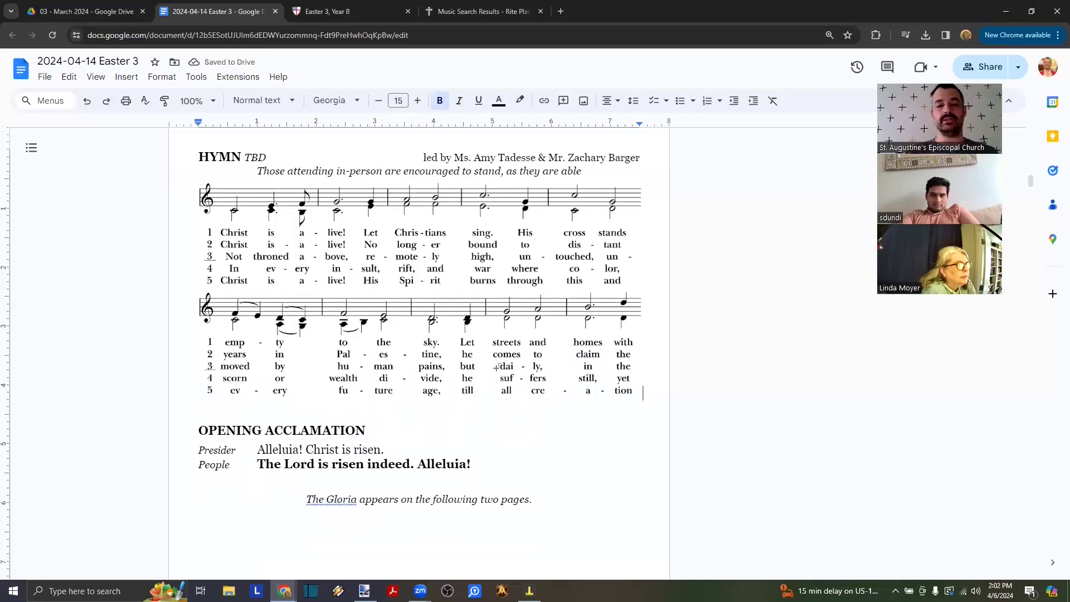
# - Add the third system's treble staff and lyrics below the second
pyautogui.hotkey('alt', 'Tab')
pyautogui.moveTo(249, 269); pyautogui.dragTo(900, 408)
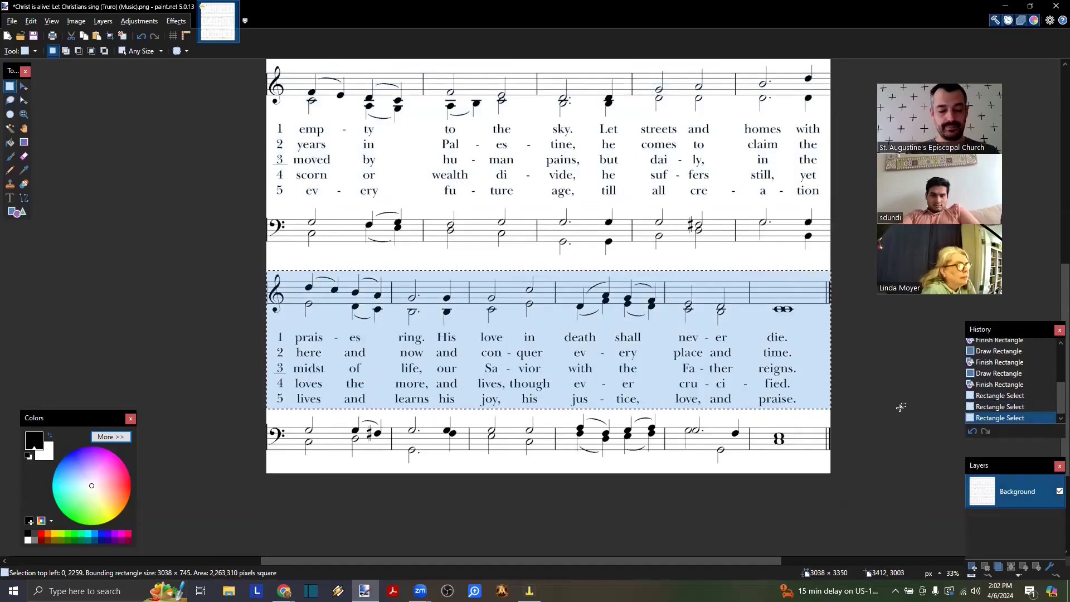
pyautogui.hotkey('alt', 'Tab')
pyautogui.hotkey('ctrl', 'v')
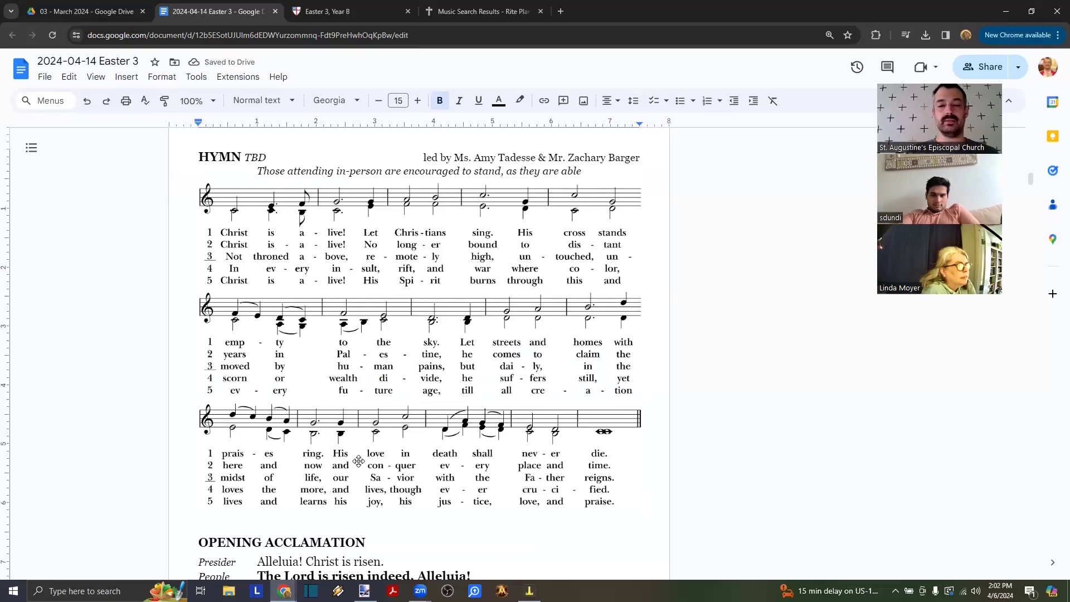
pyautogui.scroll(-2, 358, 460)
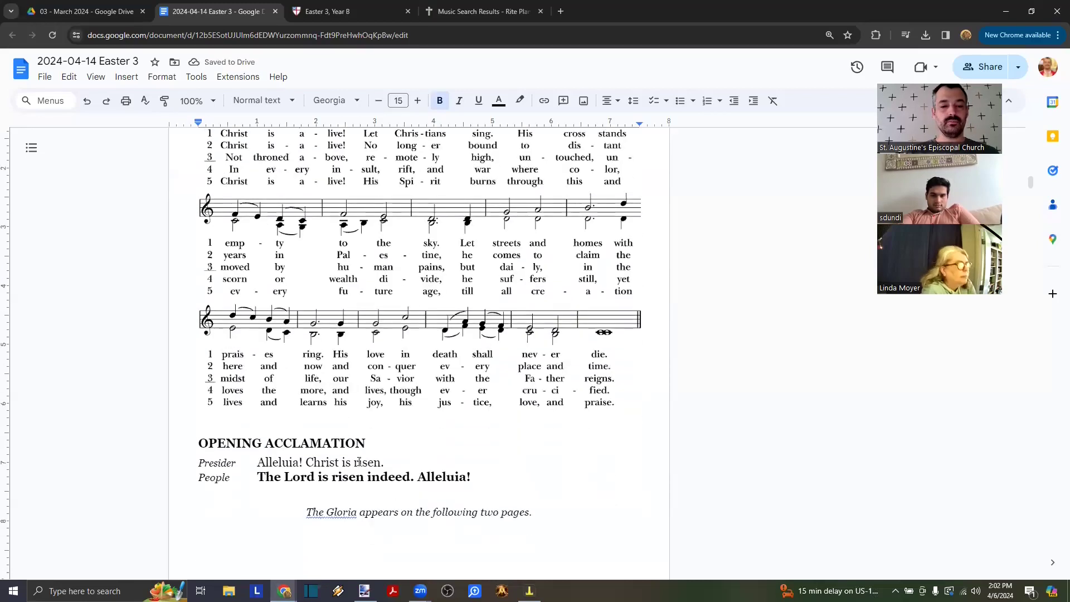
pyautogui.scroll(1, 358, 461)
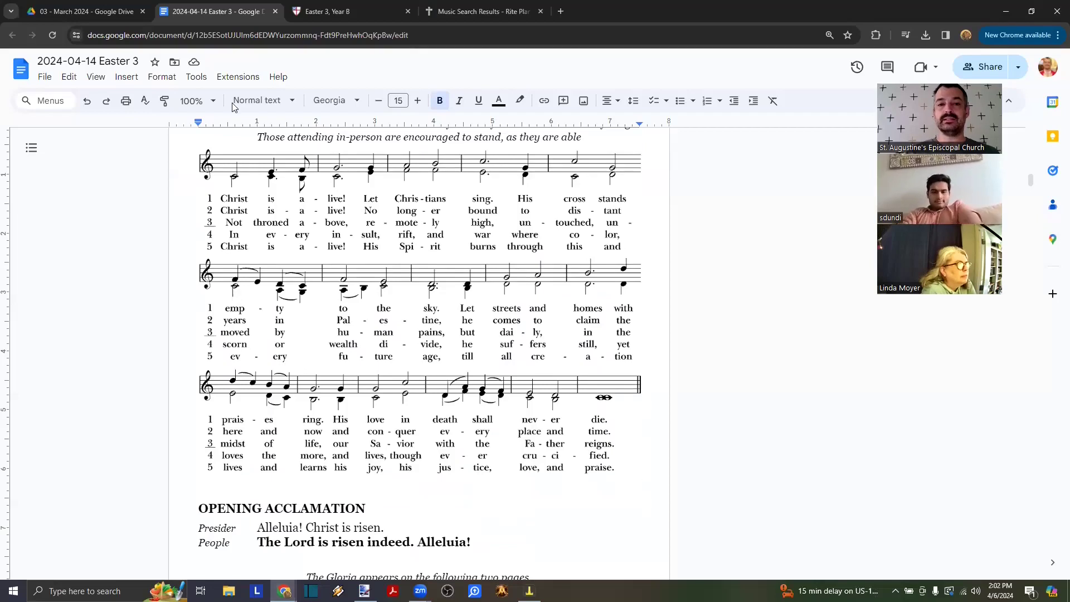
# - Close the usage info on the music search results and return to the 2024-04-14 Easter 3 document
pyautogui.click(462, 9)
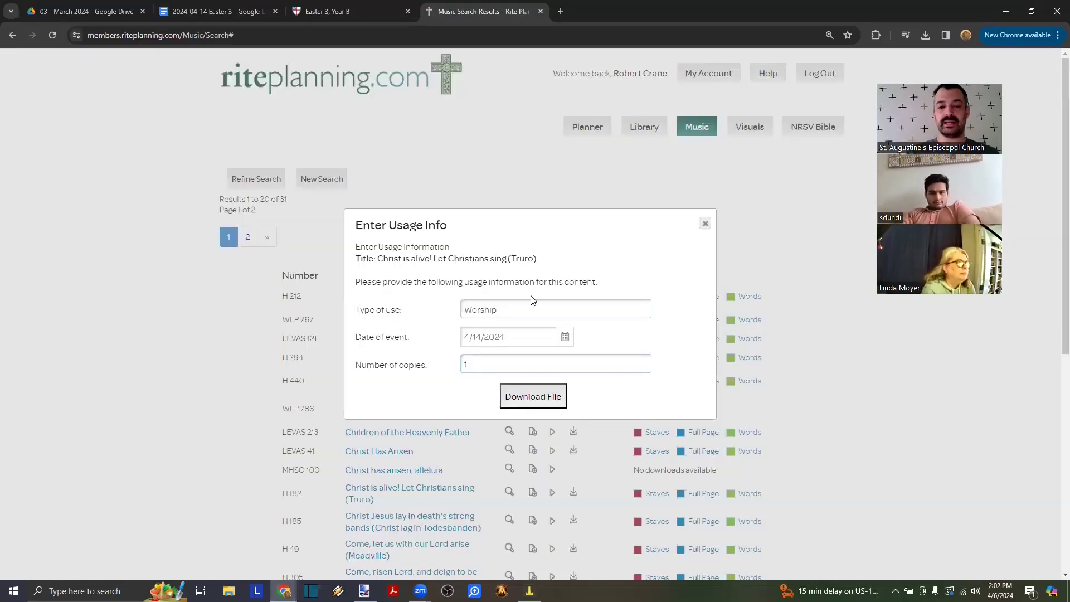
pyautogui.click(705, 223)
pyautogui.scroll(-3, 585, 353)
pyautogui.scroll(-2, 585, 352)
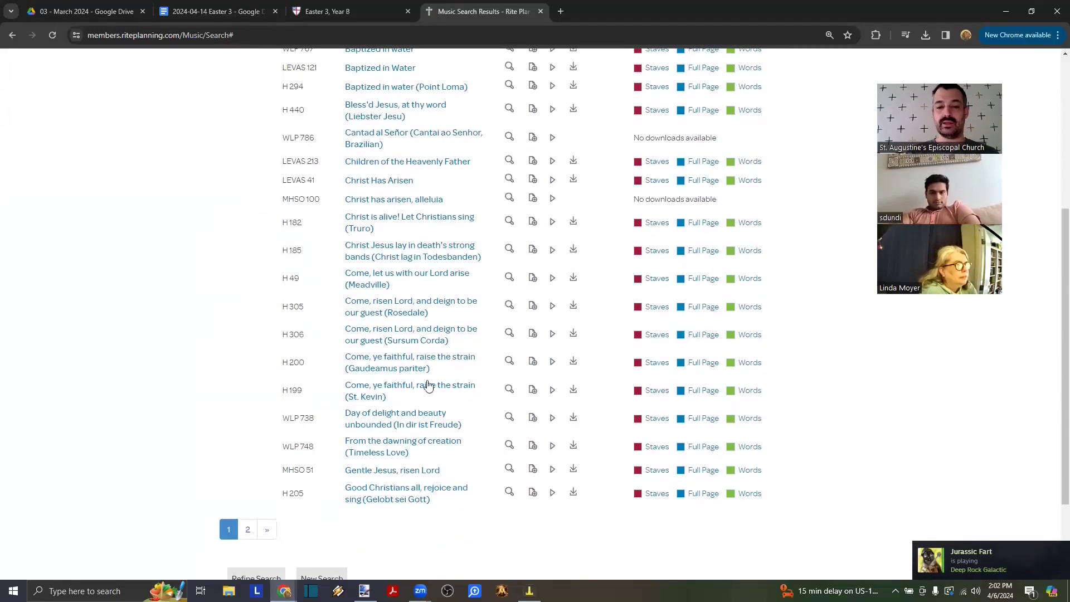
pyautogui.scroll(3, 477, 389)
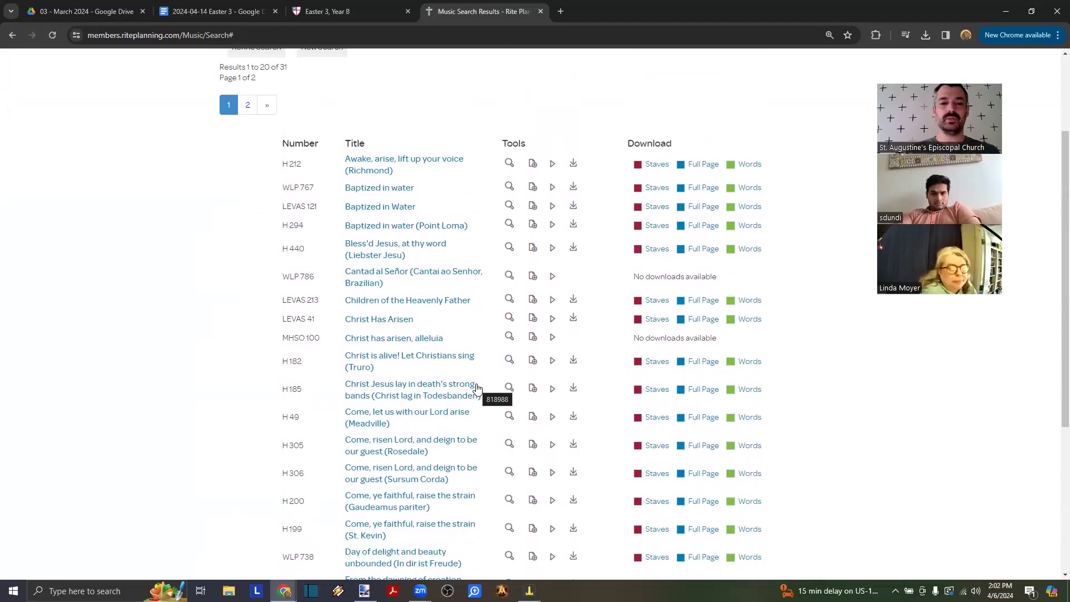
pyautogui.hotkey('alt', 'Tab')
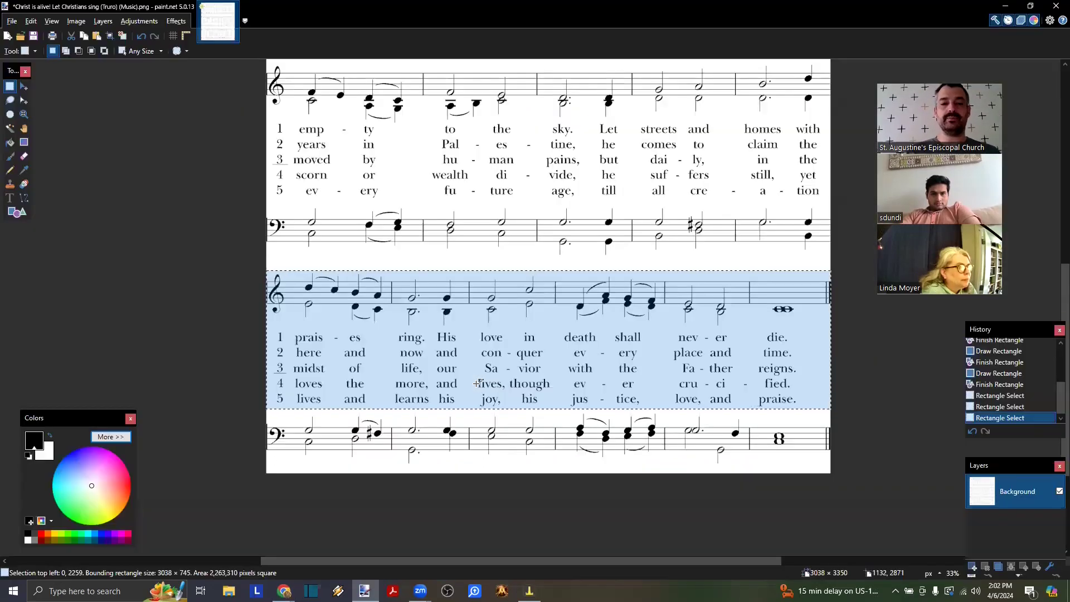
pyautogui.scroll(3, 480, 383)
pyautogui.hotkey('alt', 'Tab')
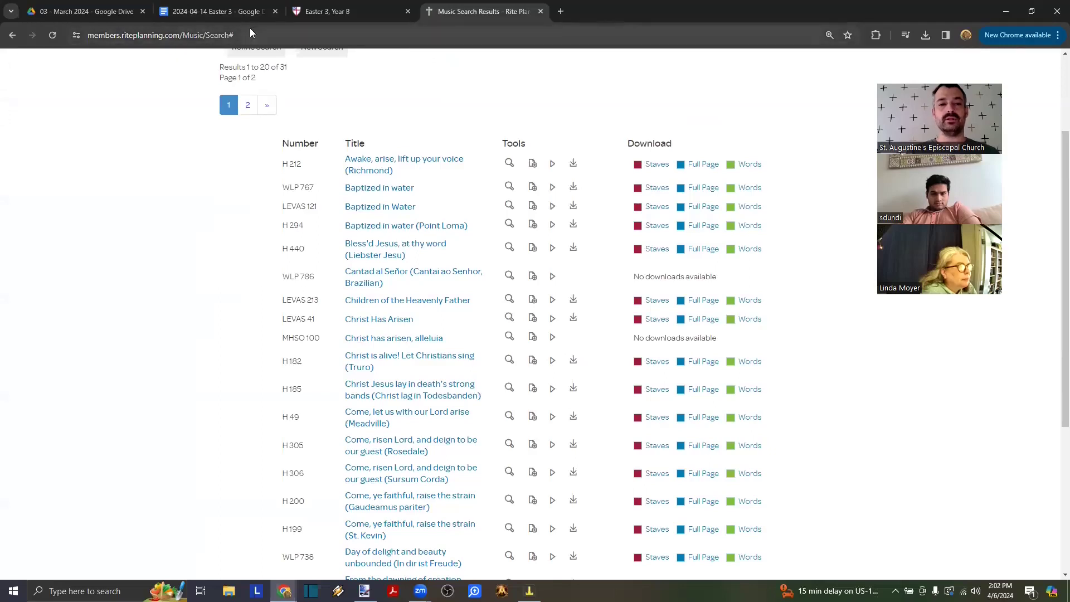
pyautogui.click(227, 12)
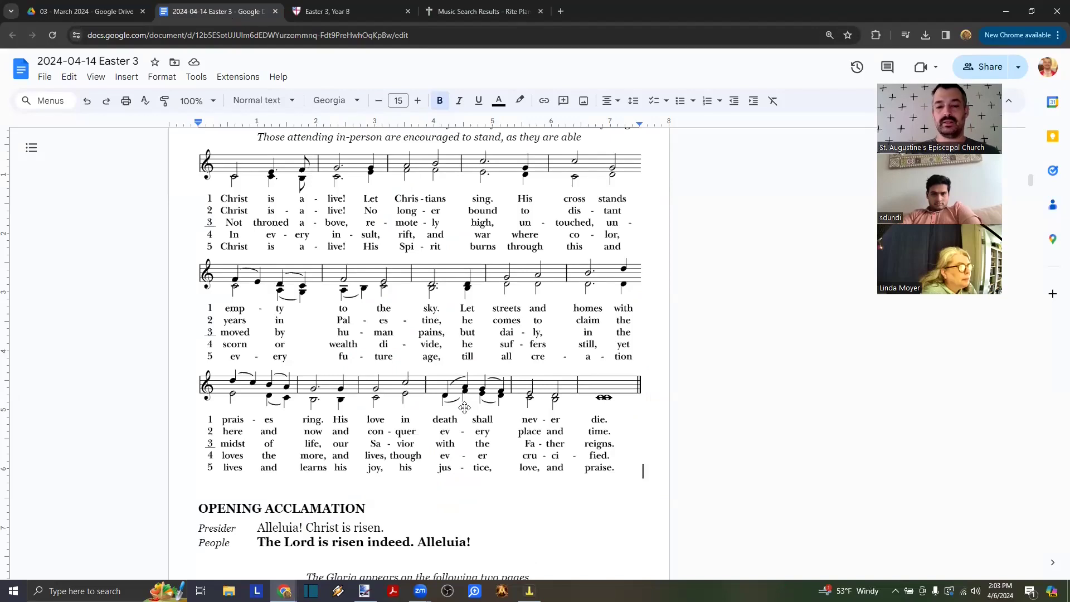
# - Replace the hymn image with a strip of the first music line and verses 1–3
pyautogui.press('Delete')
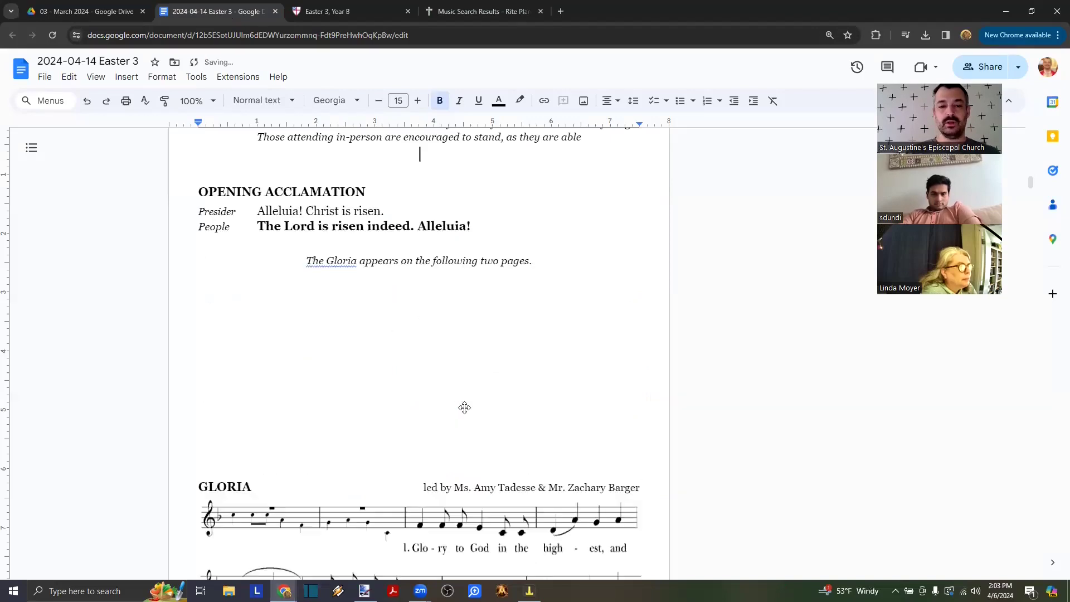
pyautogui.hotkey('alt', 'Tab')
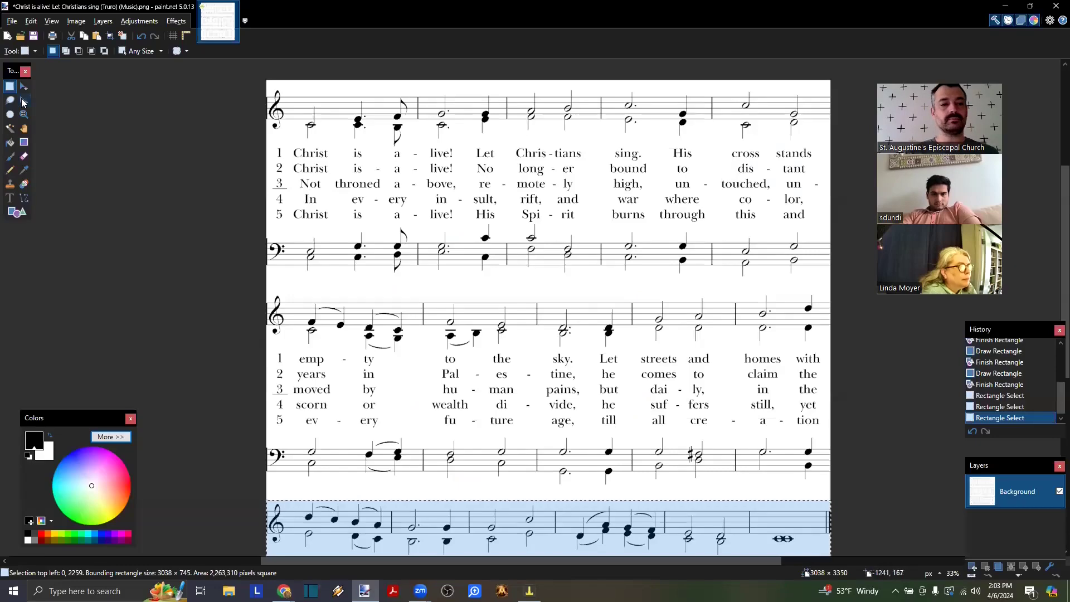
pyautogui.hscroll(2, 164, 153)
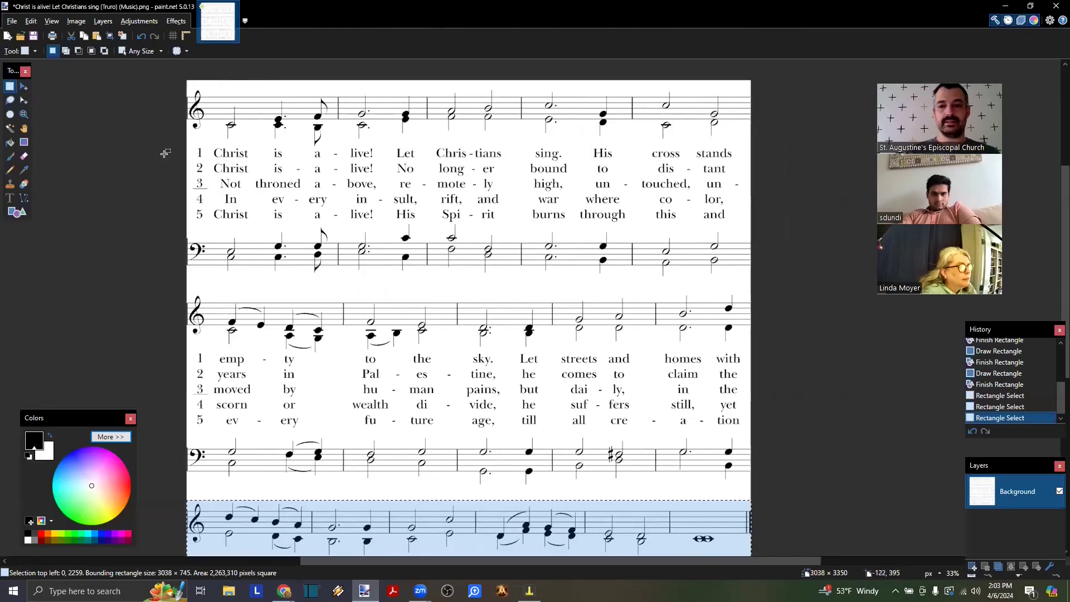
pyautogui.scroll(1, 165, 153)
pyautogui.scroll(3, 165, 153)
pyautogui.hscroll(2, 165, 153)
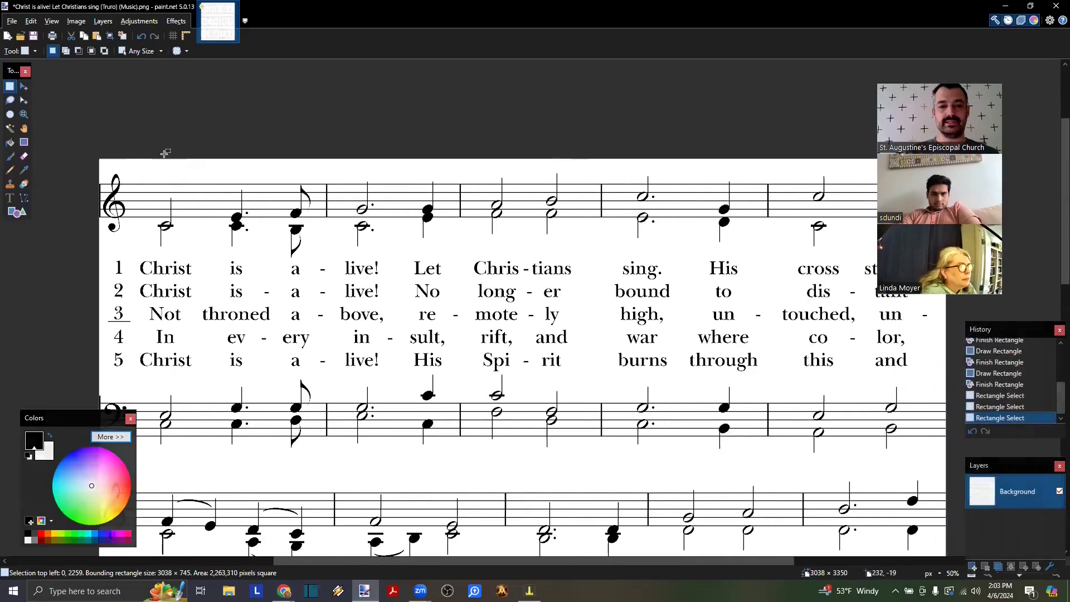
pyautogui.moveTo(78, 170); pyautogui.dragTo(1061, 327)
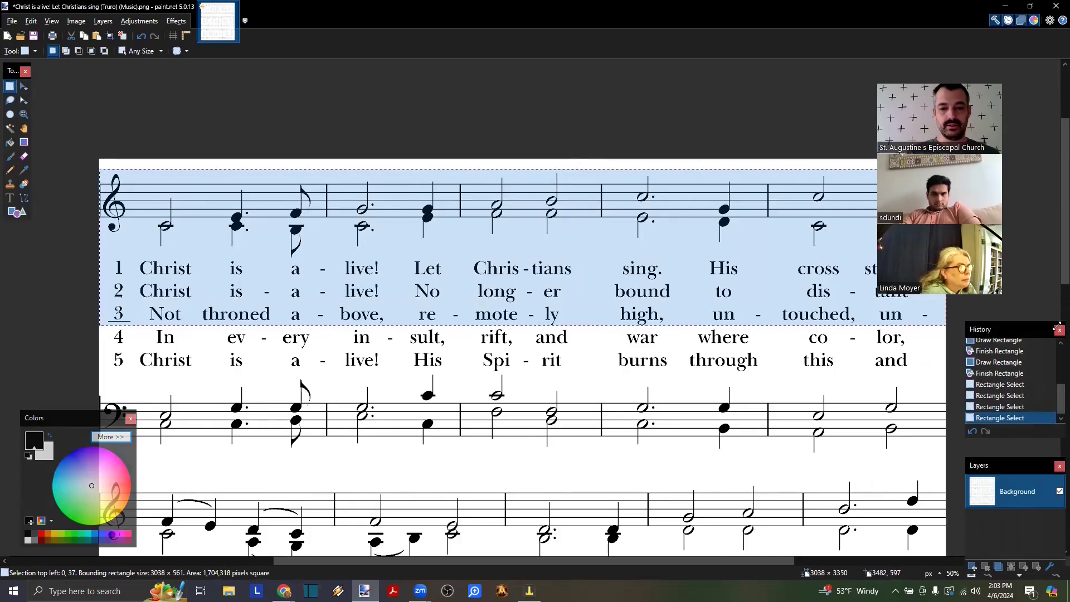
pyautogui.hotkey('alt', 'Tab')
pyautogui.hotkey('ctrl', 'v')
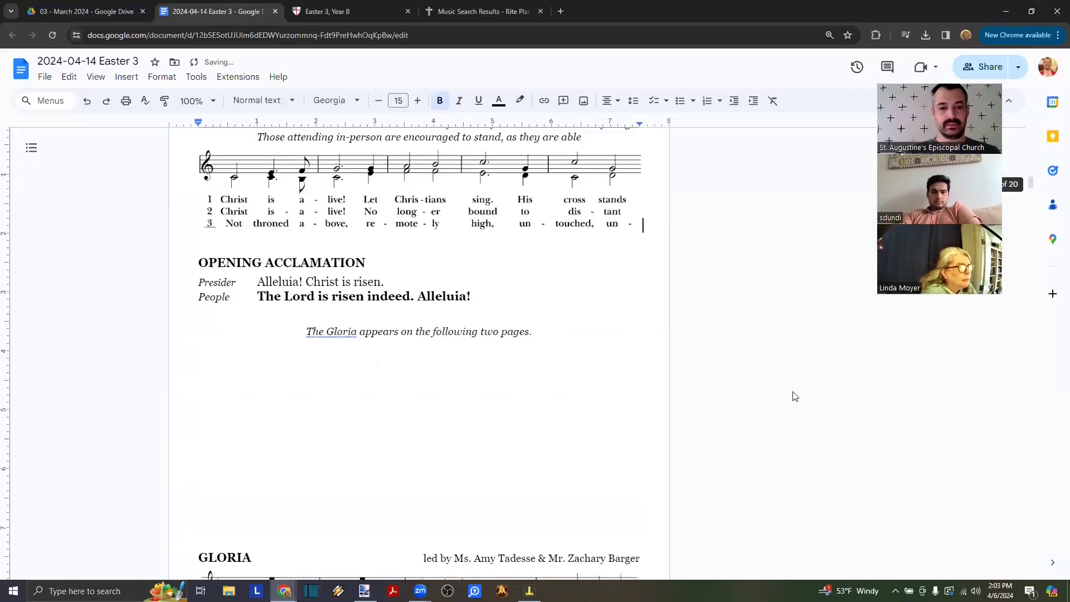
pyautogui.scroll(1, 490, 374)
pyautogui.click(270, 190)
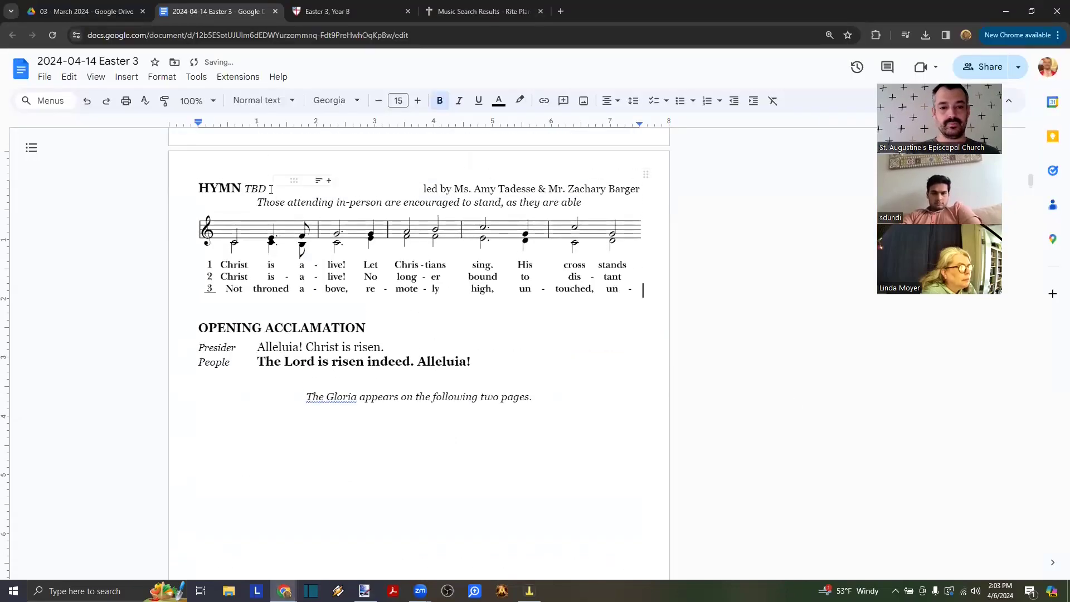
# - Change the HYMN title from TBD to 'Christ is alive! Vv. 1-3'
pyautogui.doubleClick(262, 189)
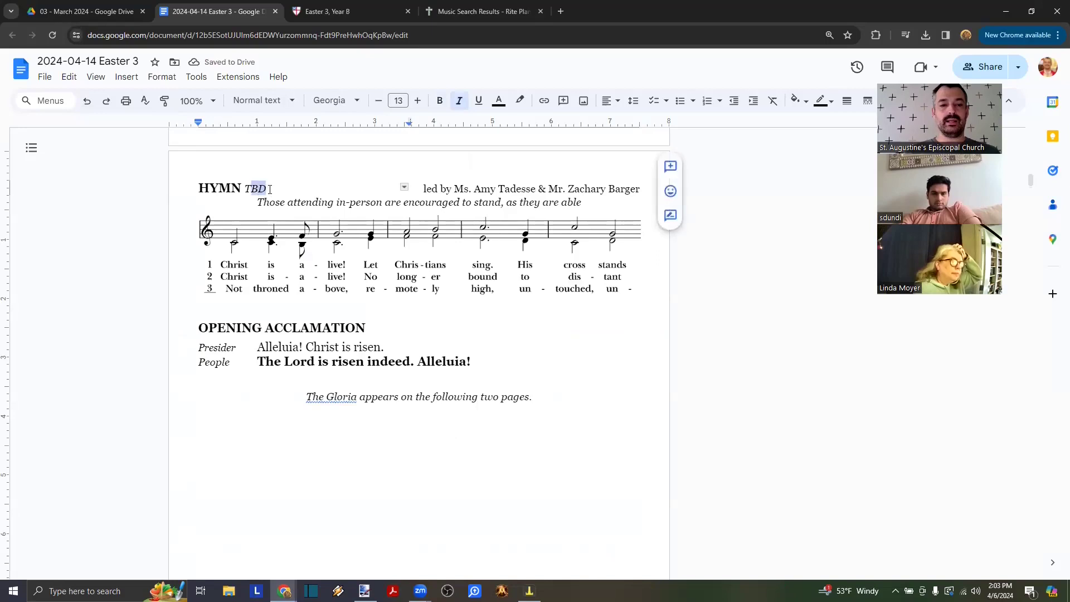
pyautogui.write('Christ is alive! ')
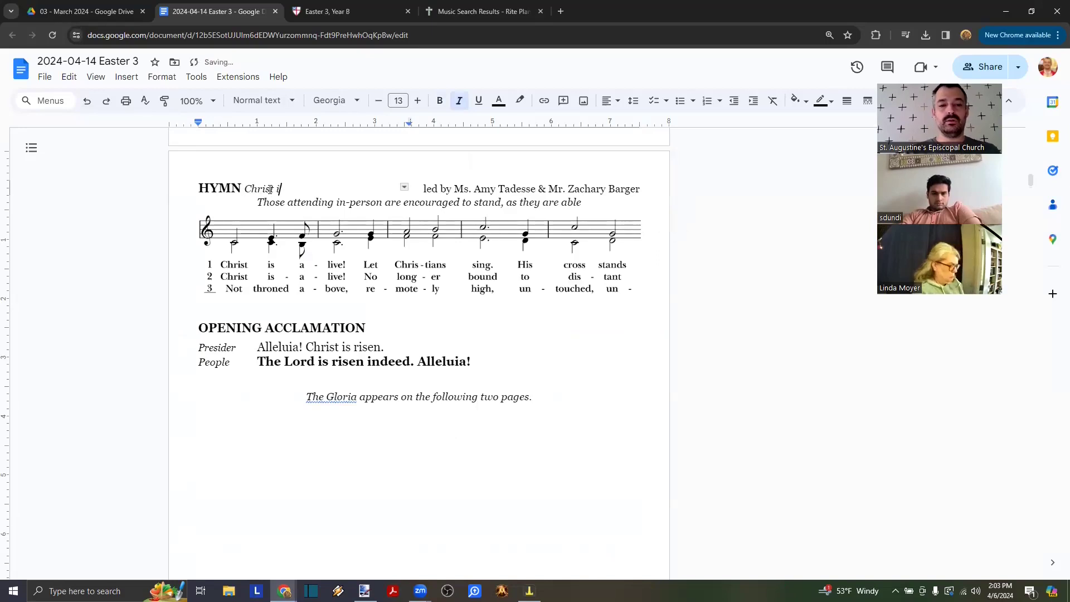
pyautogui.write('Vv. 1-3')
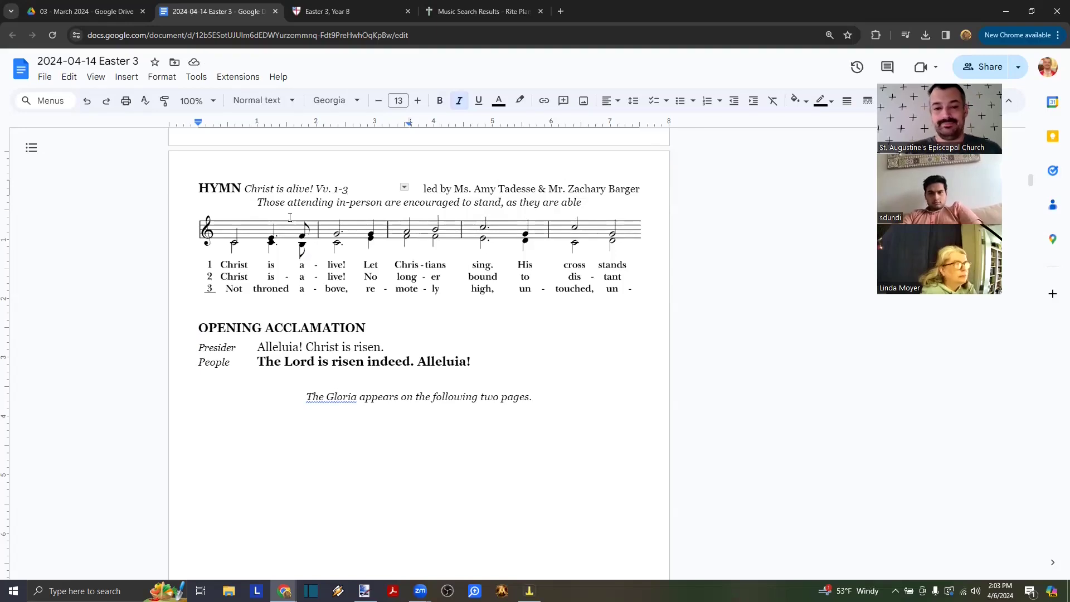
pyautogui.click(277, 305)
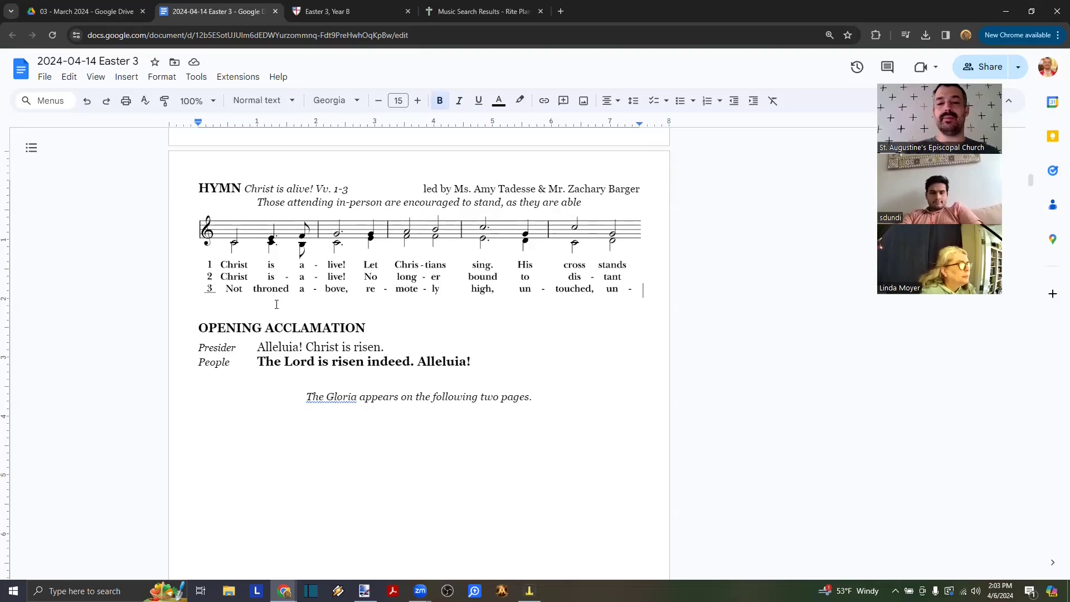
# - Paste the second music line with verses 1–3 below the first strip
pyautogui.hotkey('alt', 'Tab')
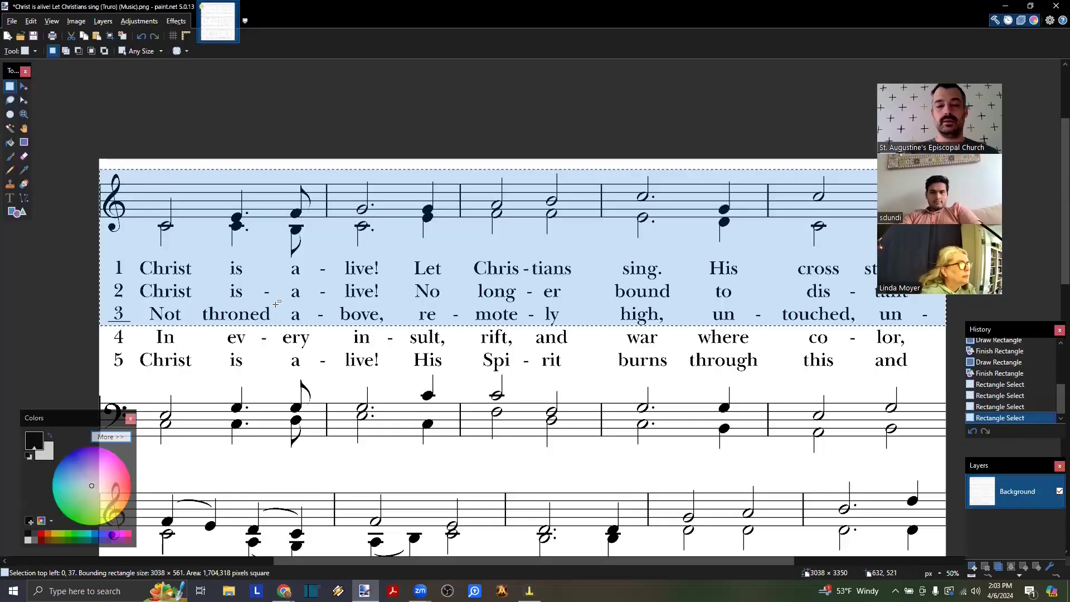
pyautogui.scroll(-6, 277, 303)
pyautogui.scroll(1, 278, 303)
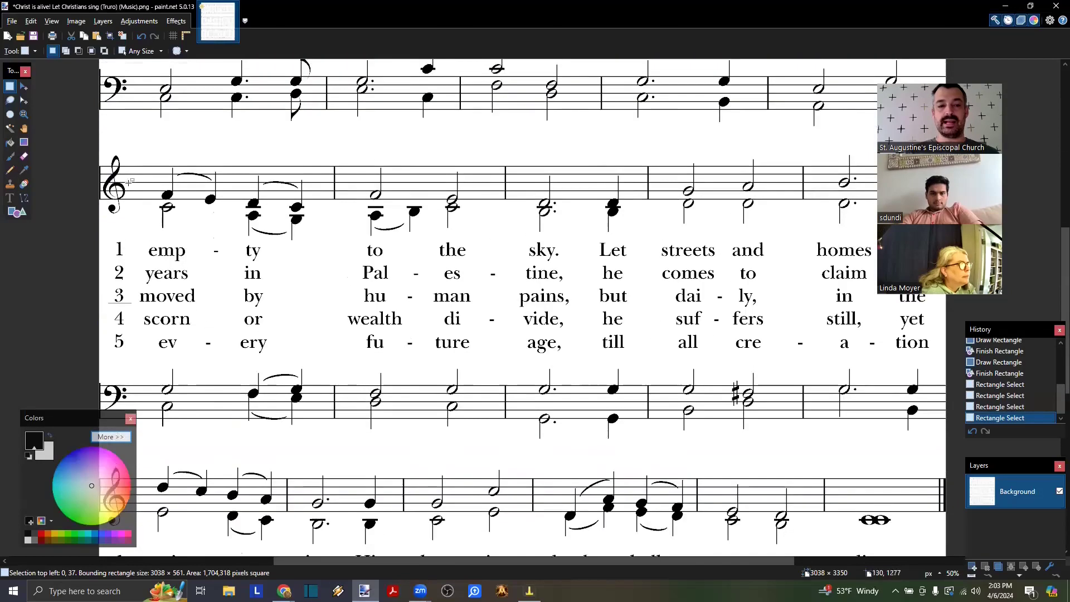
pyautogui.moveTo(82, 150); pyautogui.dragTo(971, 308)
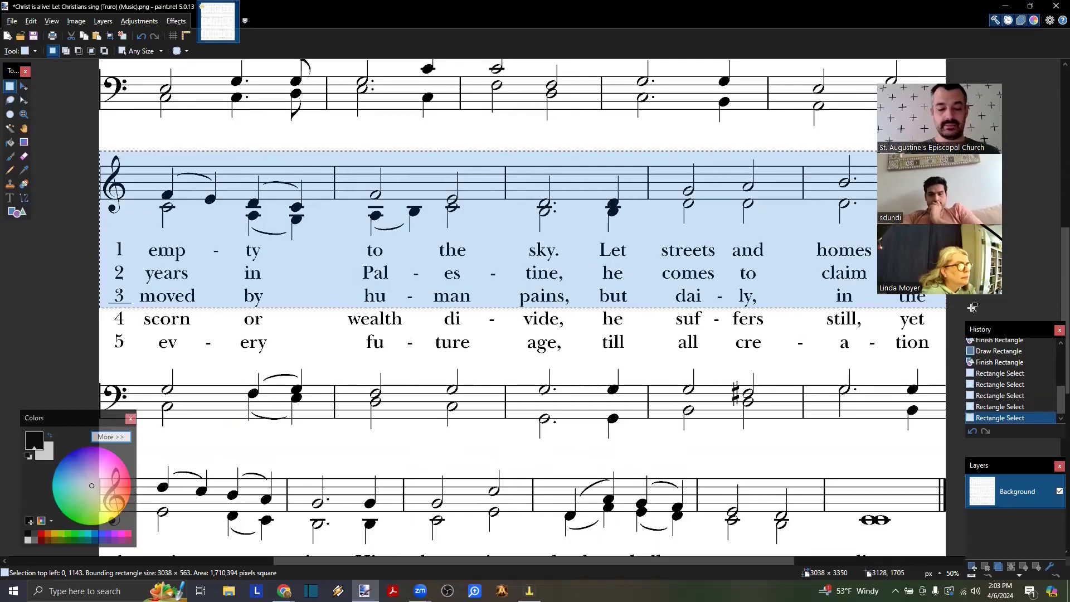
pyautogui.hotkey('alt', 'Tab')
pyautogui.hotkey('ctrl', 'v')
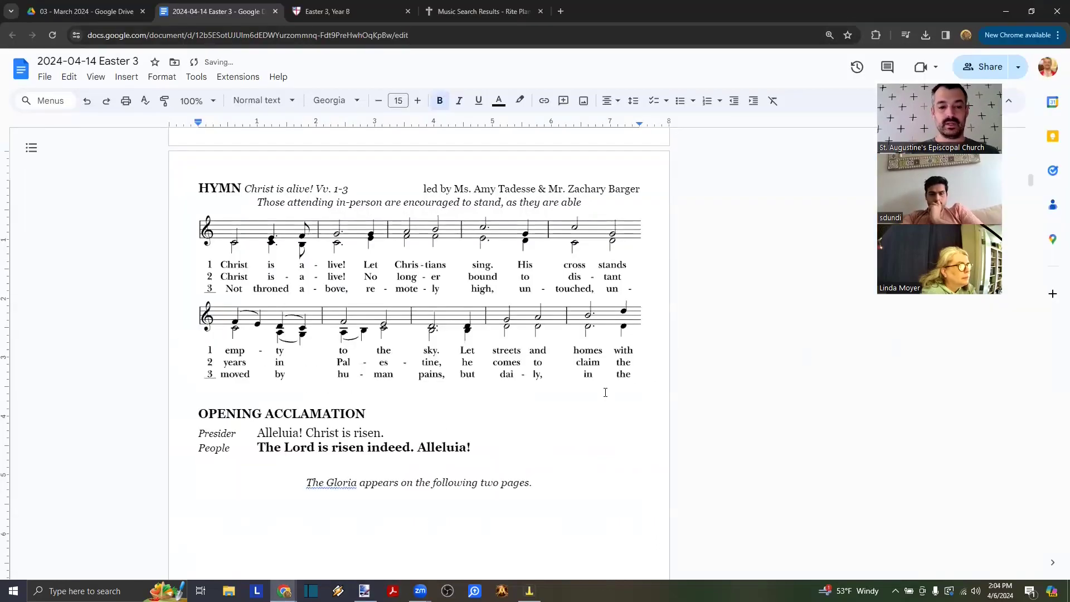
# - Copy the third music line with verses 1–3 and paste it below the second
pyautogui.hotkey('alt', 'Tab')
pyautogui.scroll(-6, 106, 151)
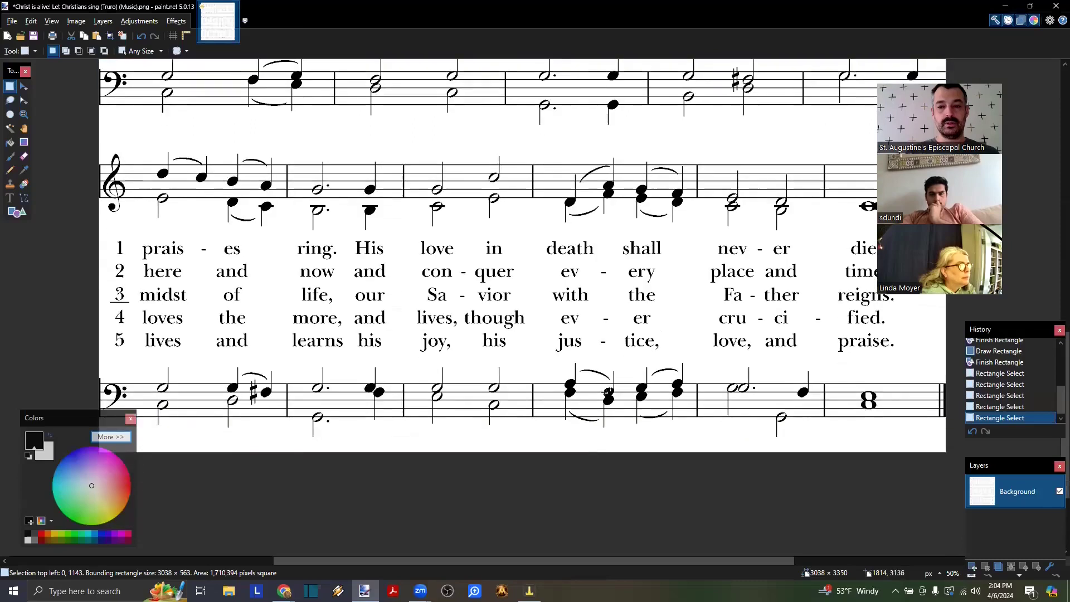
pyautogui.moveTo(75, 149); pyautogui.dragTo(1010, 306)
pyautogui.hotkey('ctrl', 'c')
pyautogui.hotkey('alt', 'Tab')
pyautogui.hotkey('ctrl', 'v')
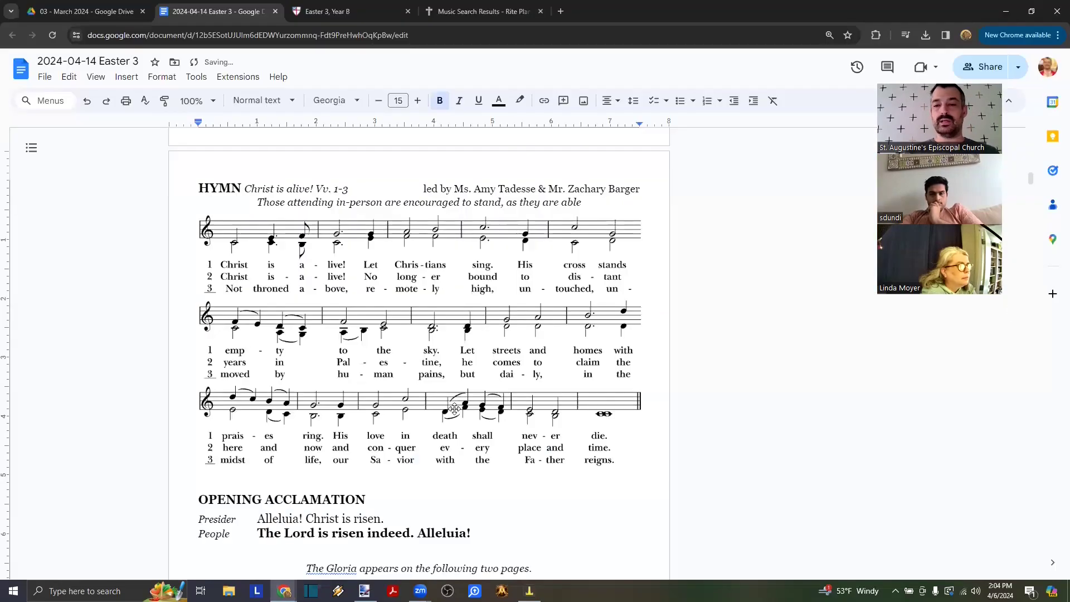
pyautogui.scroll(-1, 454, 409)
pyautogui.scroll(2, 456, 410)
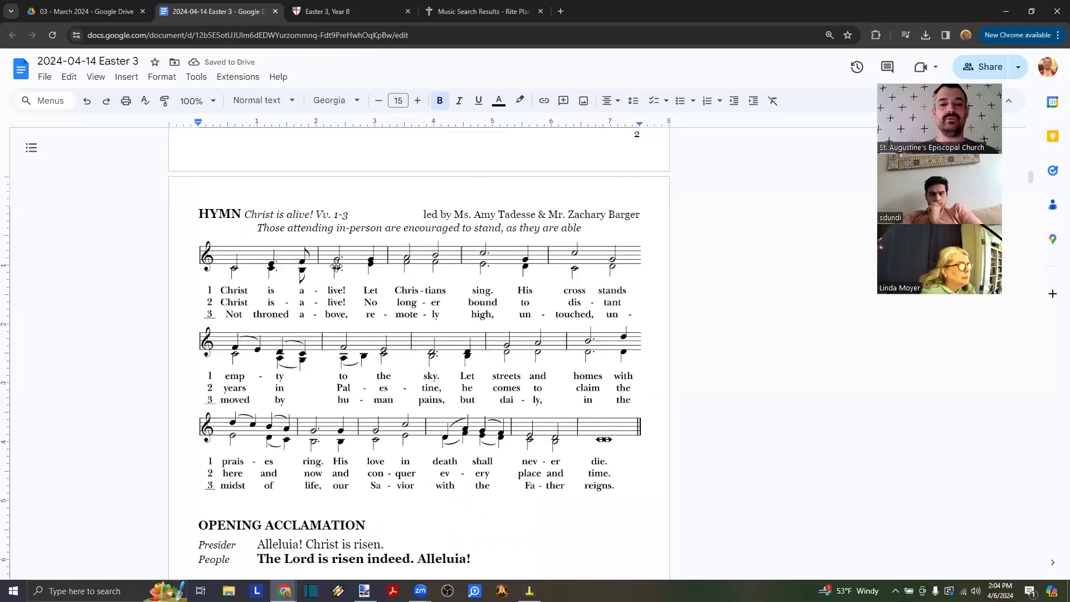
# - Lowercase the hymn verse note so it reads 'vv. 1-3'
pyautogui.click(319, 216)
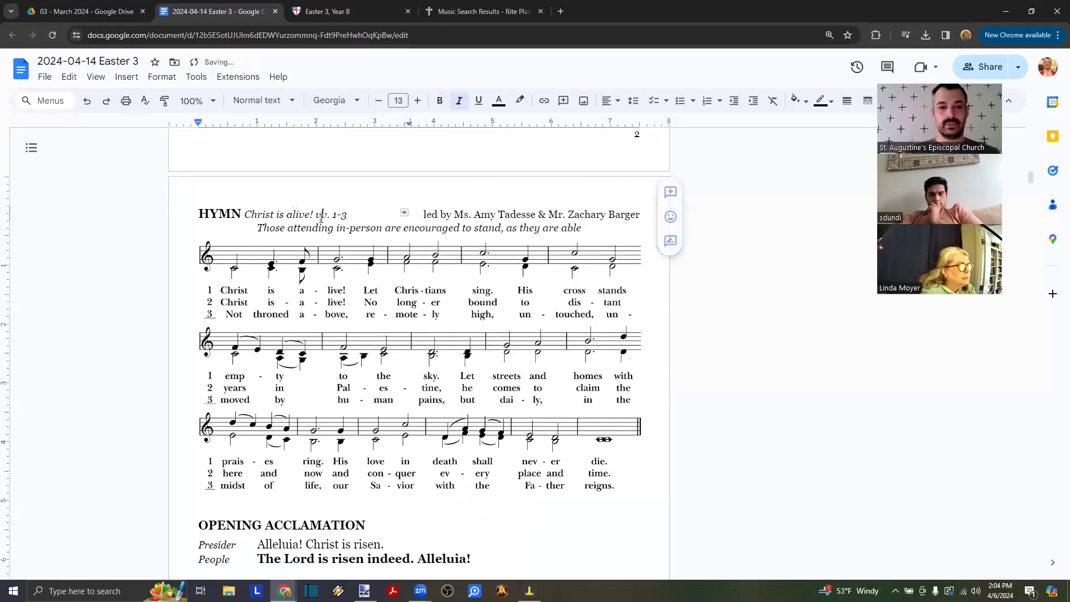
pyautogui.scroll(-3, 319, 227)
pyautogui.click(351, 313)
# - Scroll through the finished hymn strips down to the Gloria page
pyautogui.scroll(6, 352, 312)
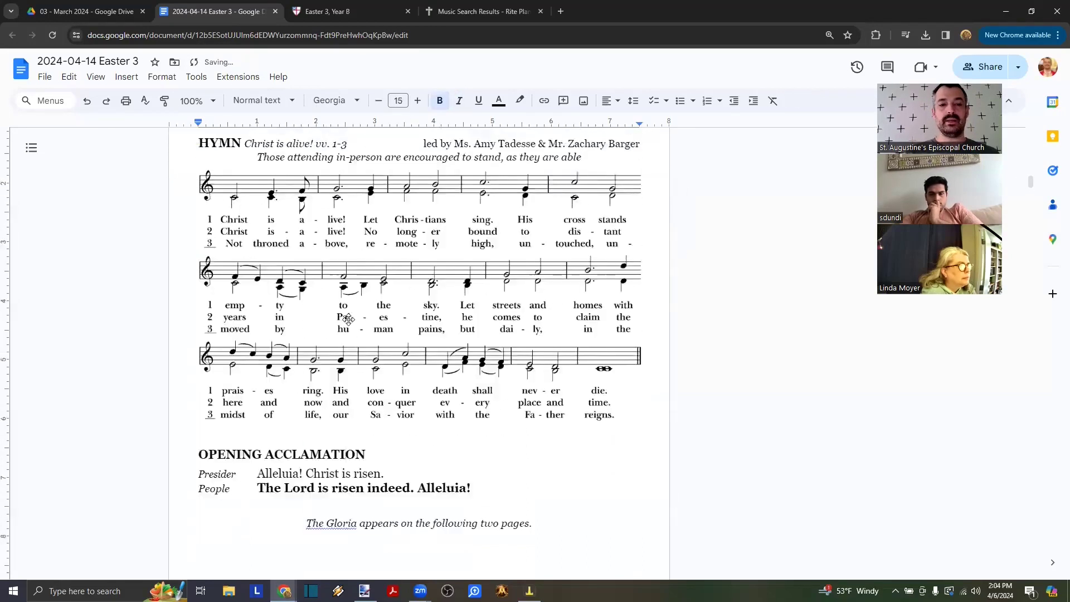
pyautogui.scroll(-6, 351, 320)
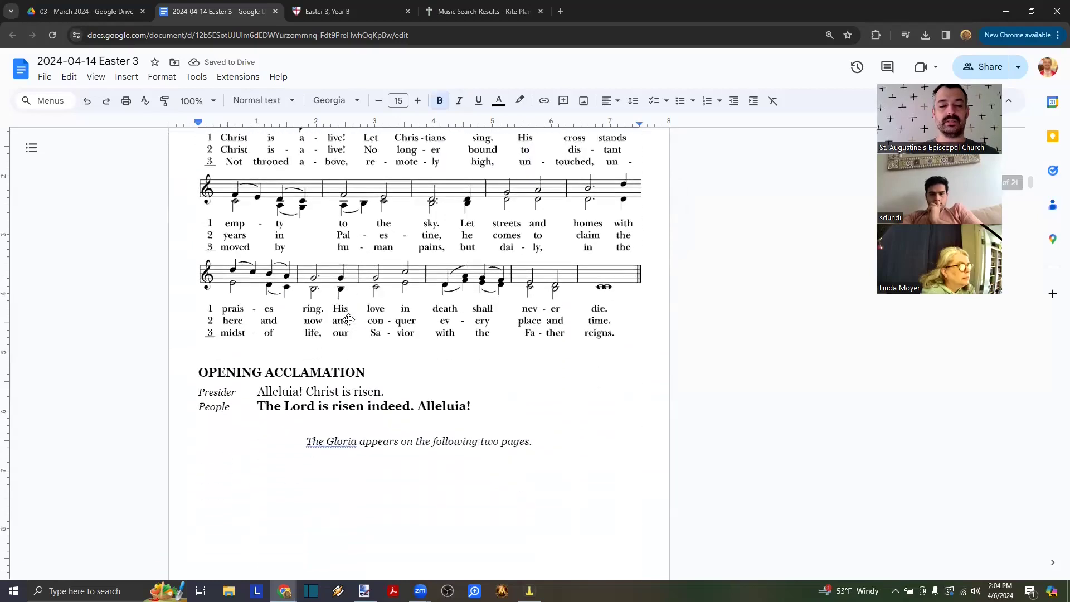
pyautogui.scroll(2, 350, 320)
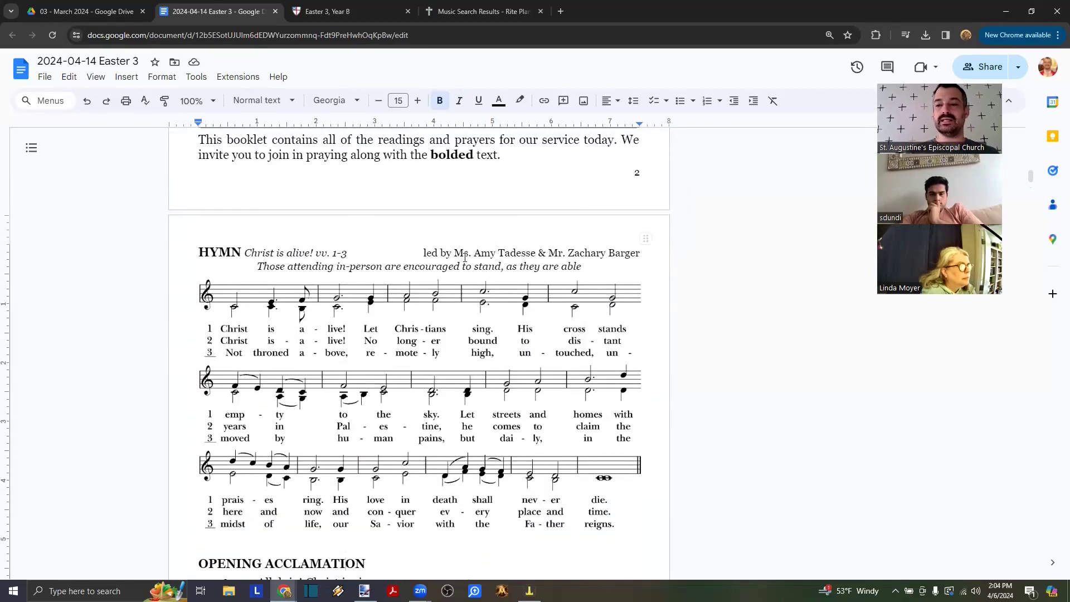
pyautogui.scroll(-5, 464, 257)
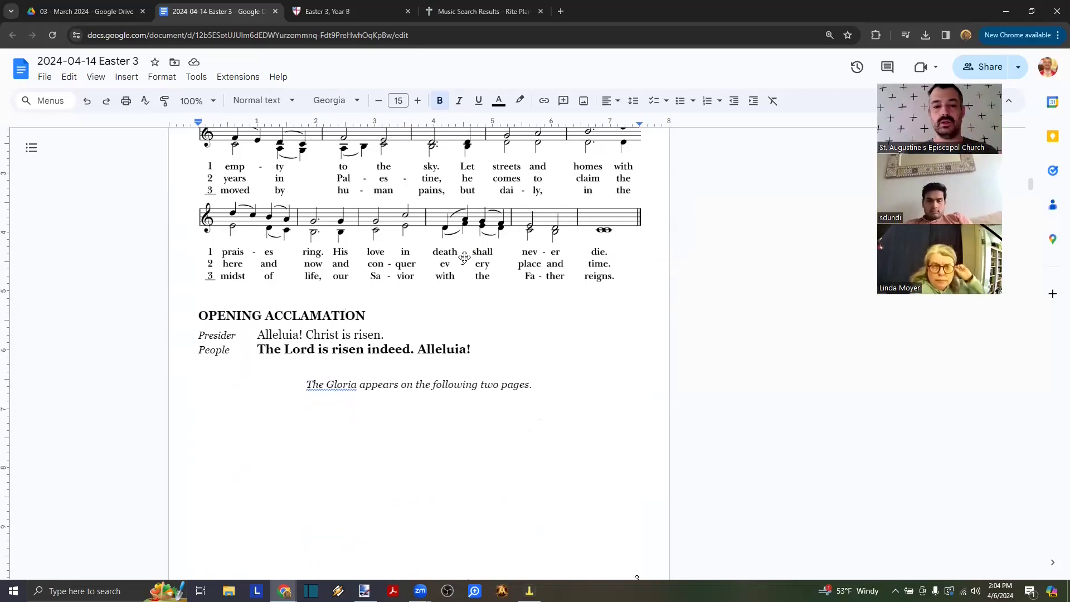
pyautogui.scroll(-2, 465, 257)
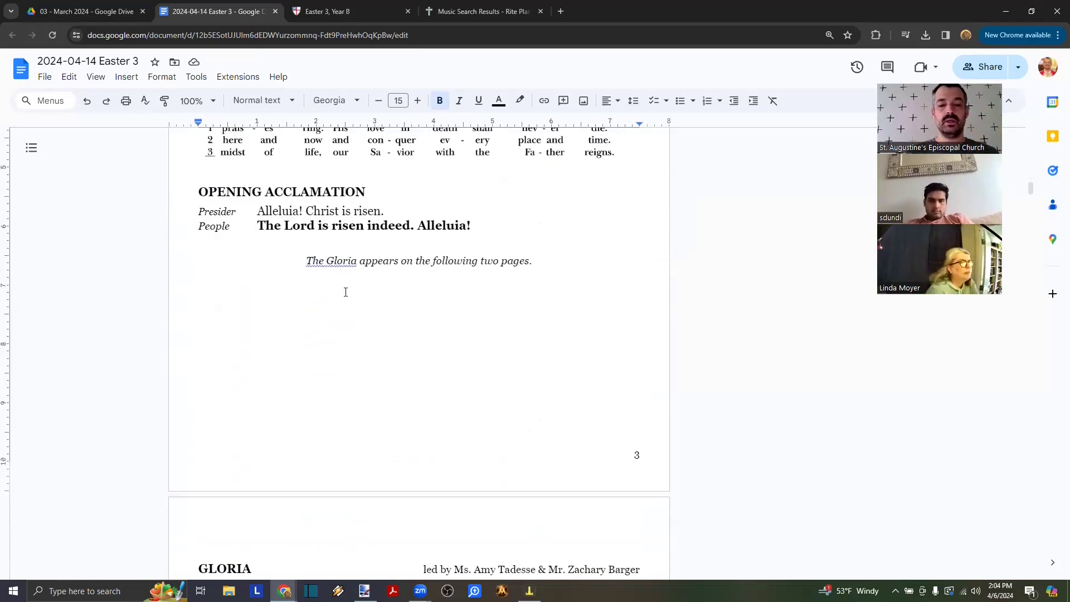
pyautogui.scroll(4, 346, 292)
pyautogui.scroll(-5, 346, 292)
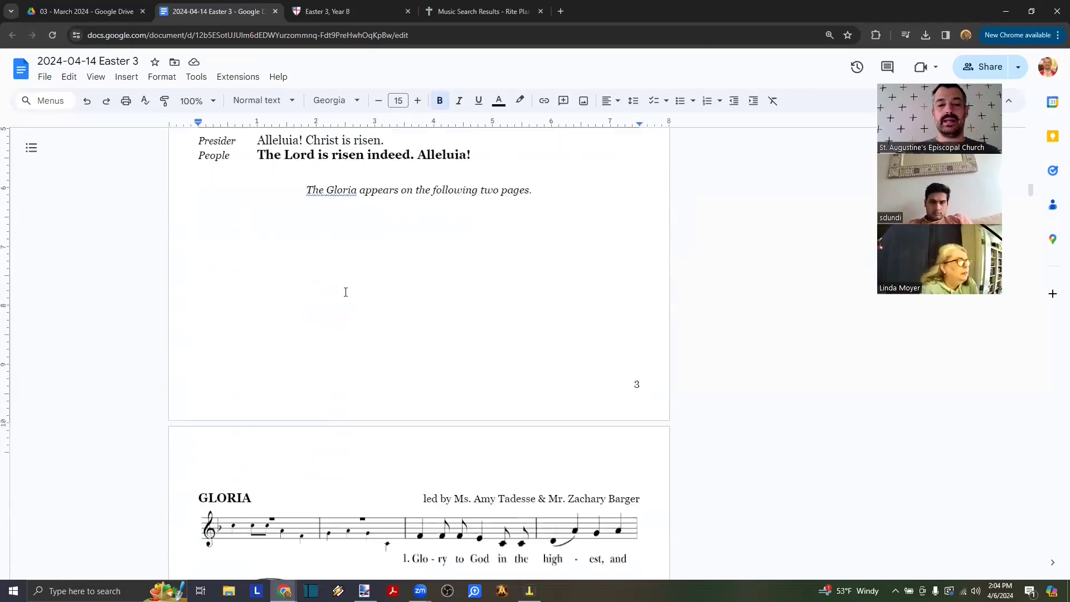
pyautogui.scroll(-1, 346, 292)
pyautogui.click(299, 266)
pyautogui.press('Delete')
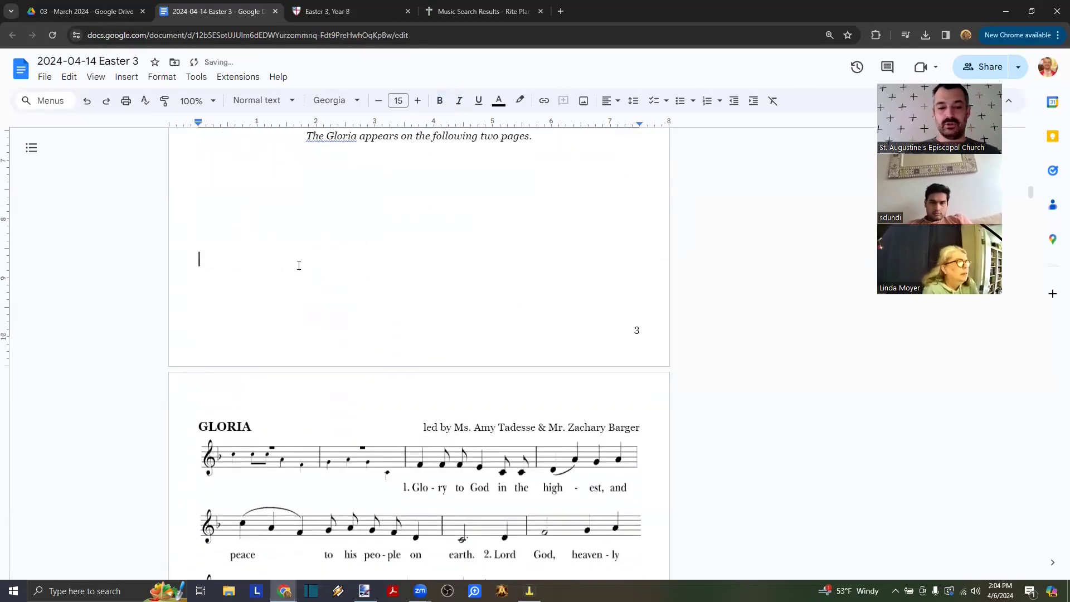
pyautogui.press('Delete')
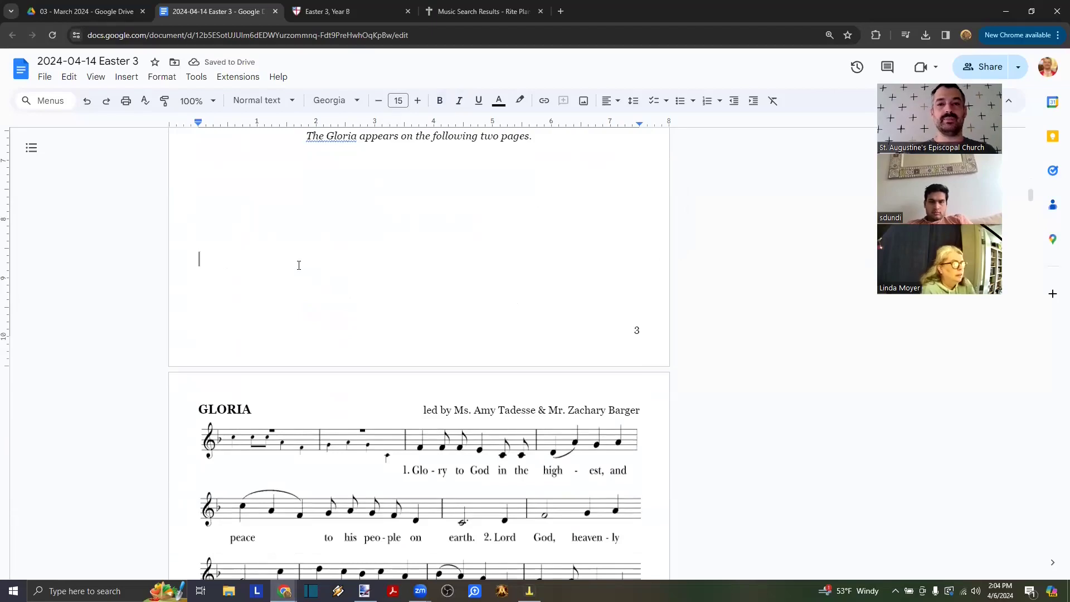
pyautogui.press('Down')
pyautogui.press('Down')
pyautogui.press('Down')
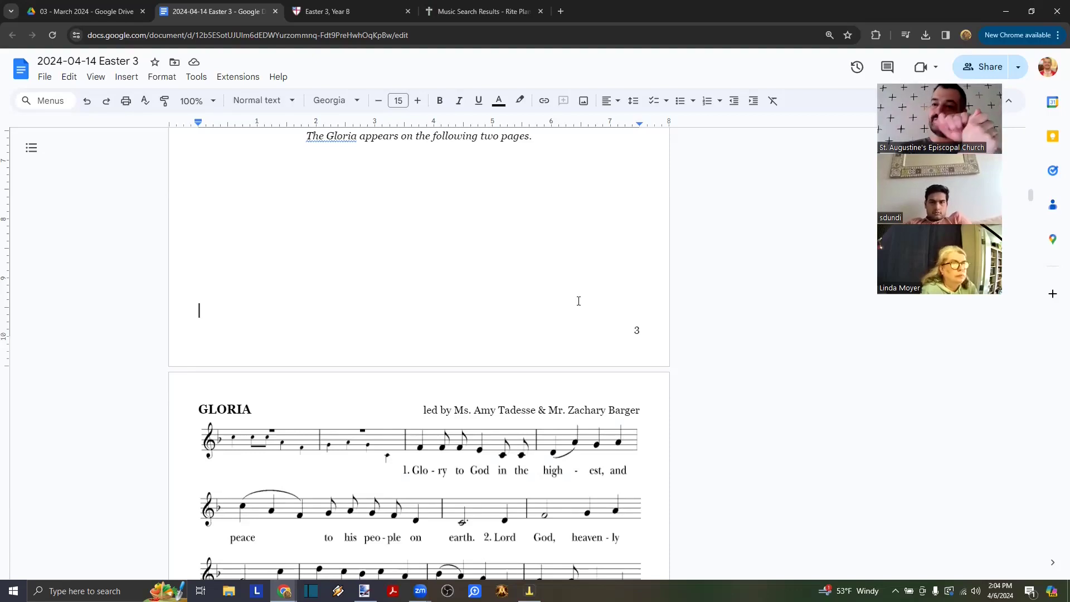
pyautogui.scroll(-9, 579, 302)
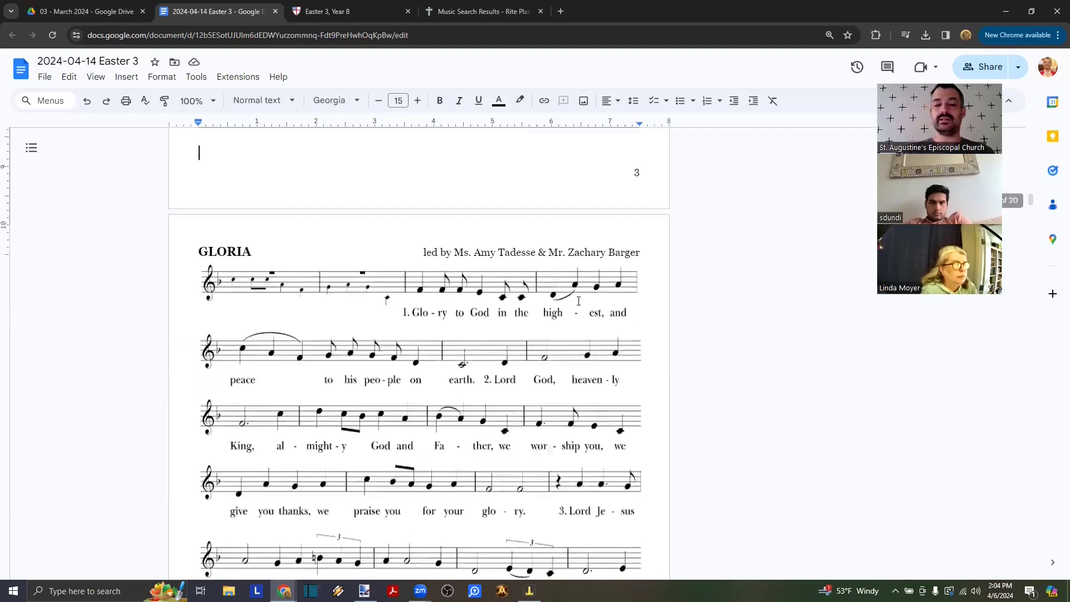
pyautogui.scroll(-1, 575, 362)
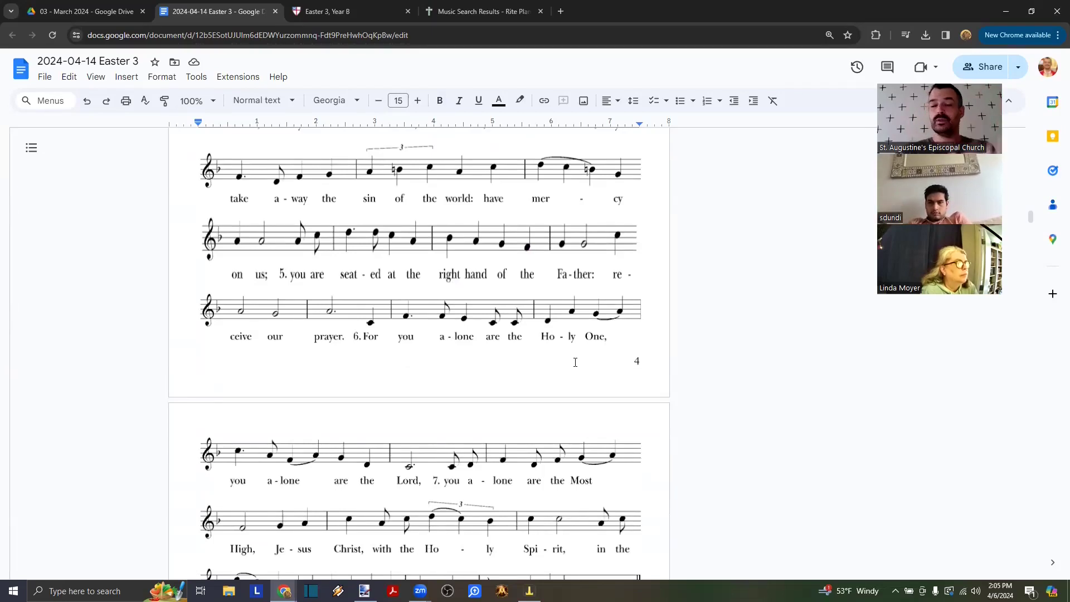
pyautogui.scroll(10, 575, 362)
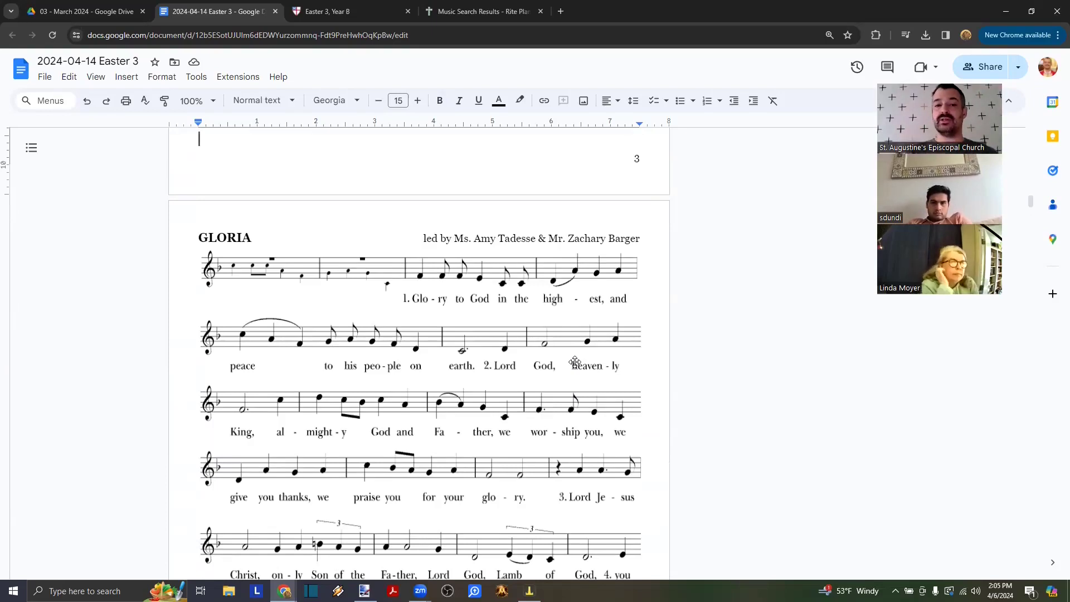
pyautogui.scroll(-2, 575, 363)
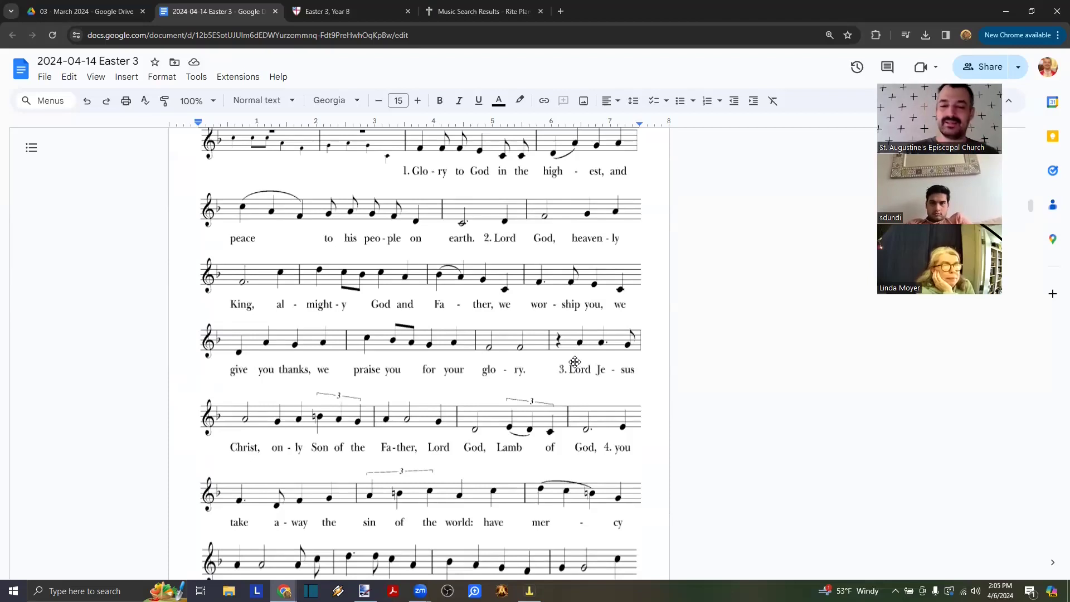
pyautogui.scroll(6, 575, 362)
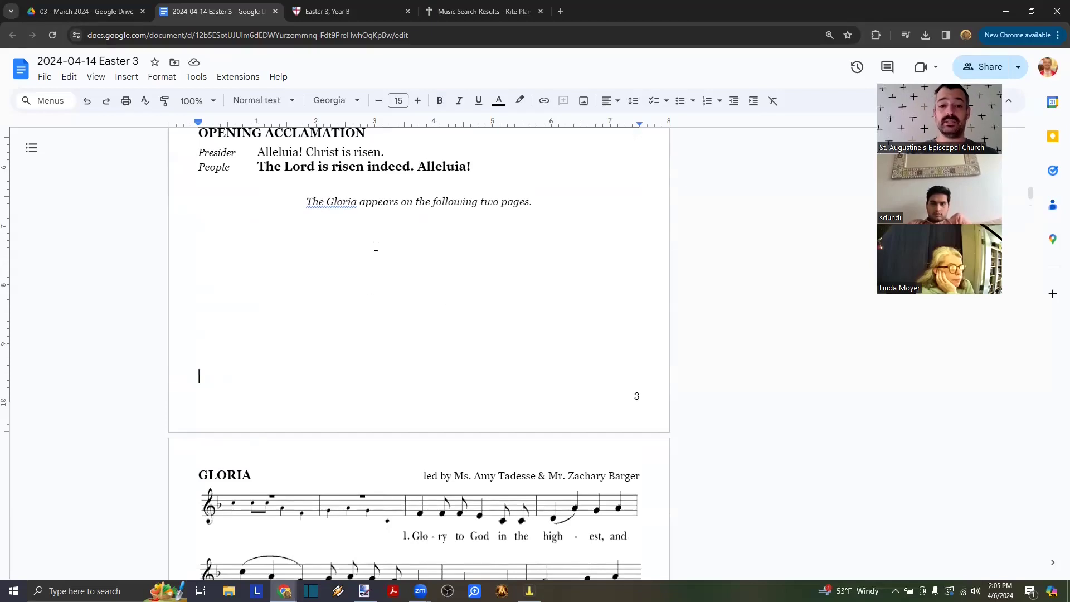
pyautogui.scroll(-1, 395, 275)
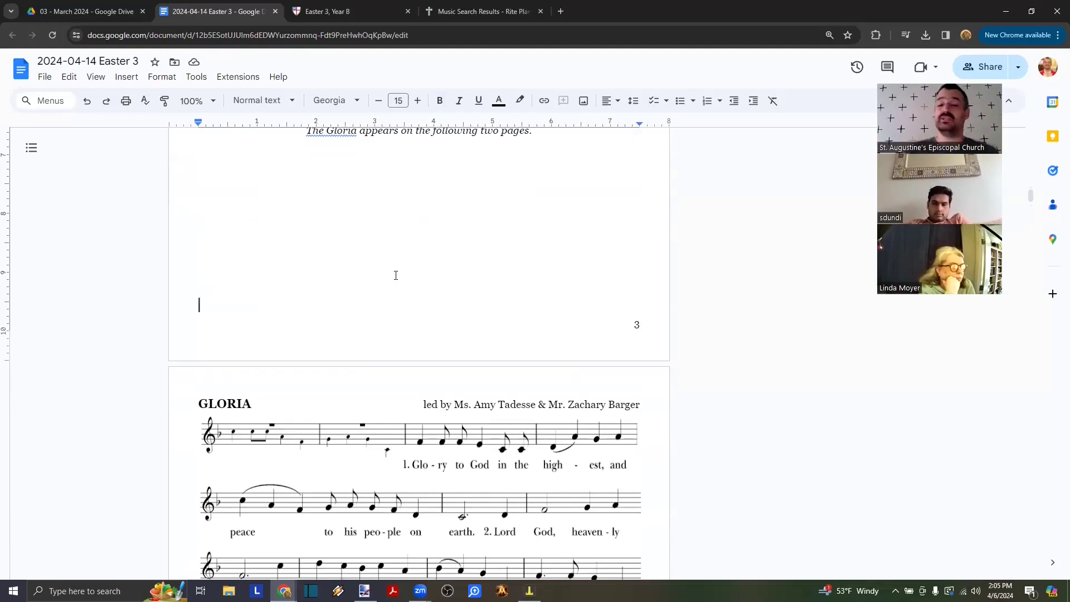
pyautogui.scroll(-5, 395, 275)
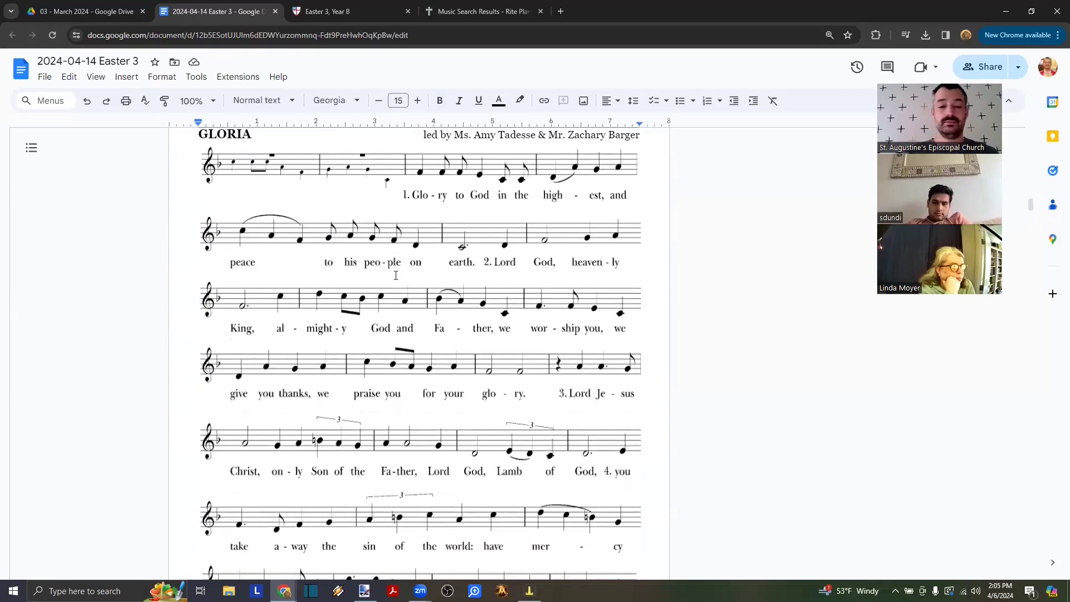
pyautogui.scroll(2, 396, 276)
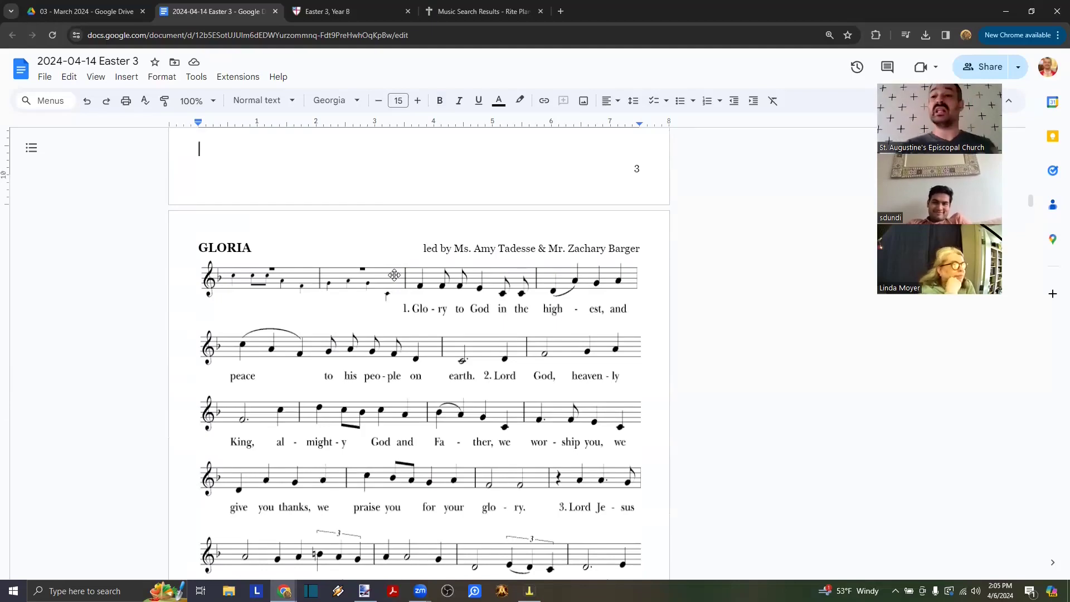
pyautogui.scroll(5, 396, 275)
pyautogui.scroll(-5, 394, 274)
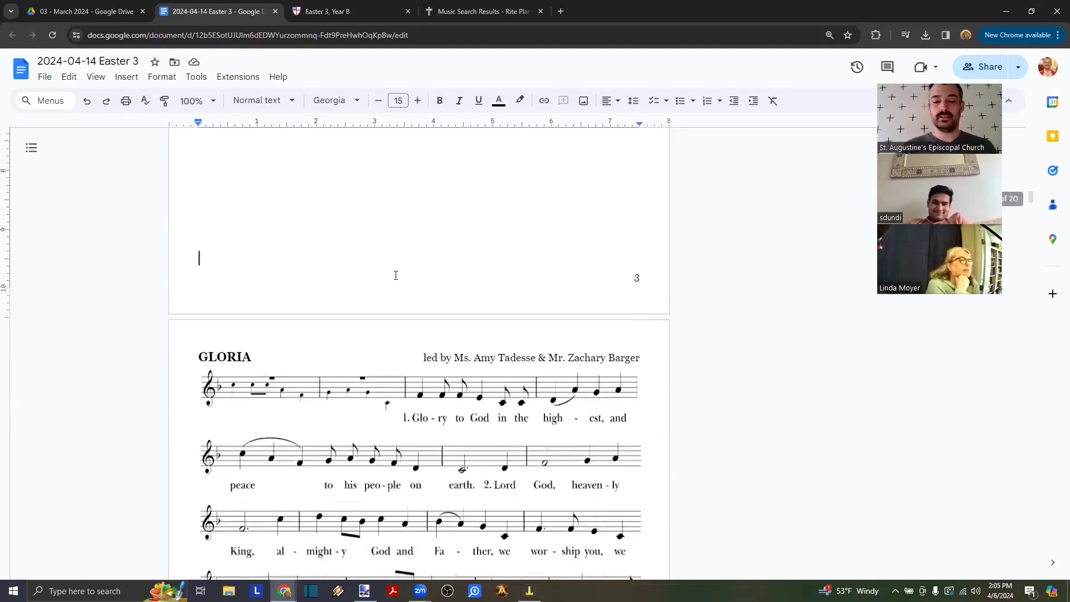
pyautogui.scroll(-12, 394, 275)
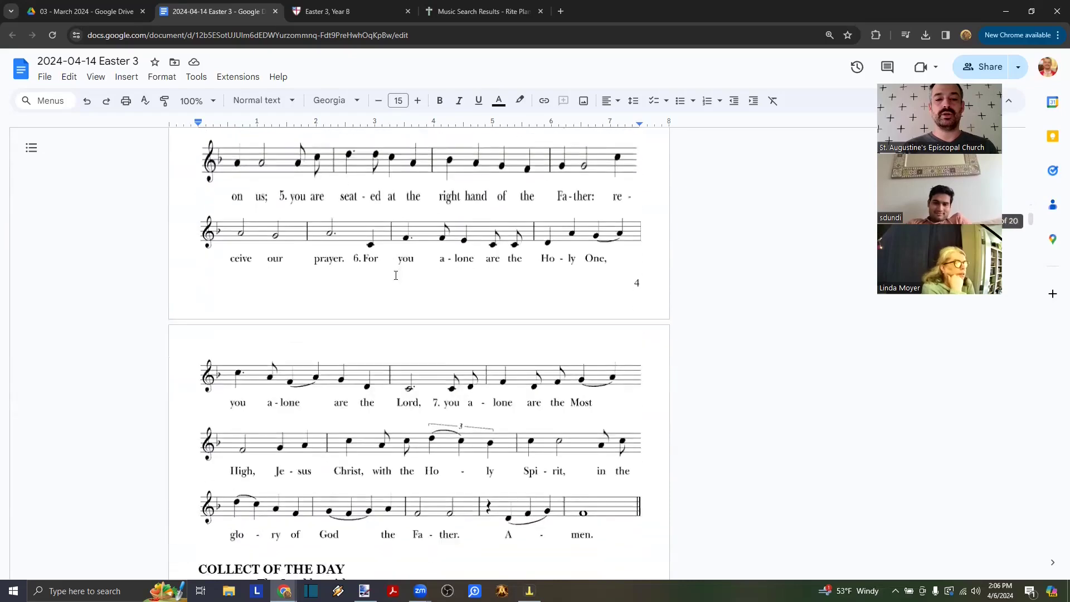
pyautogui.scroll(3, 394, 275)
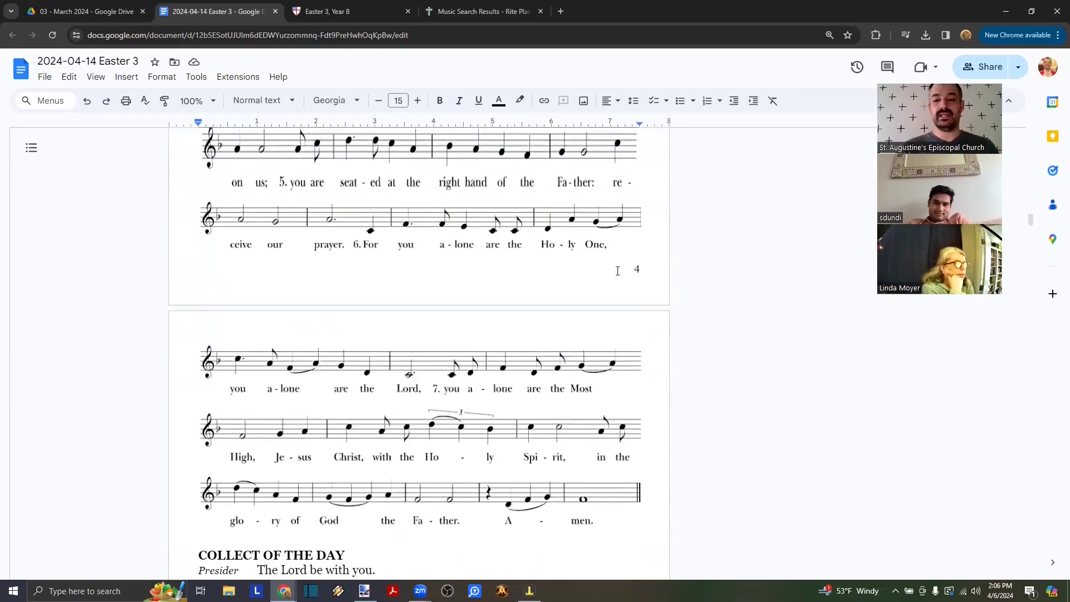
pyautogui.scroll(-6, 408, 296)
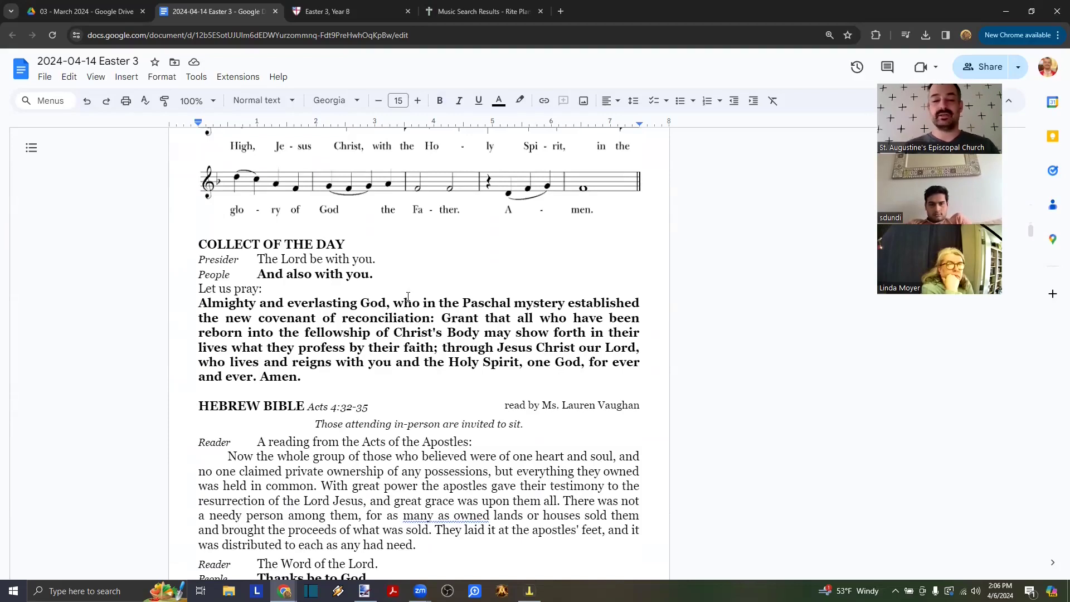
pyautogui.scroll(15, 408, 296)
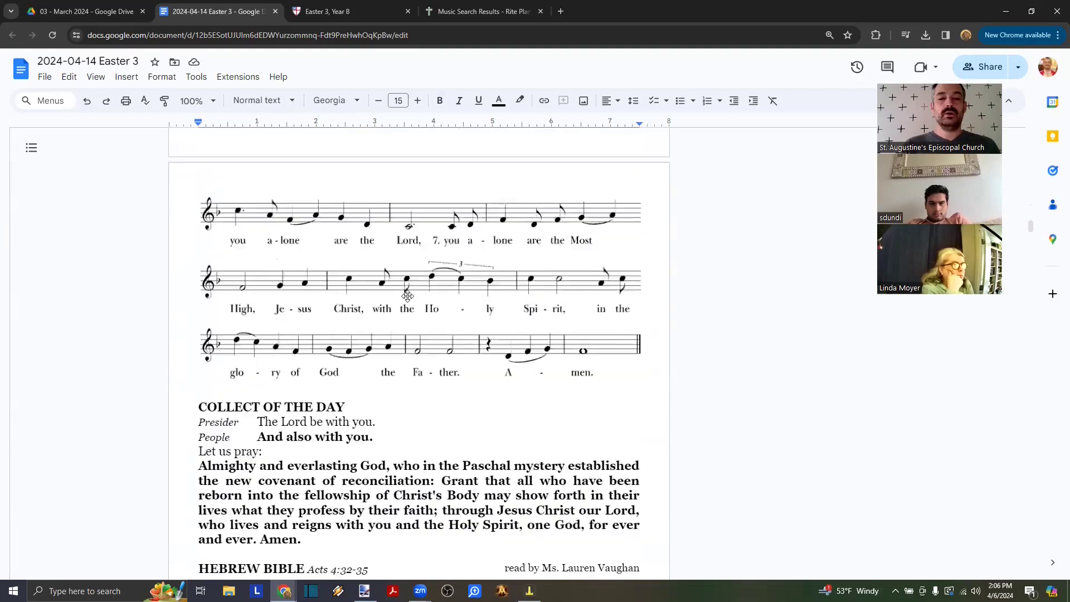
pyautogui.scroll(9, 408, 297)
pyautogui.scroll(-7, 408, 296)
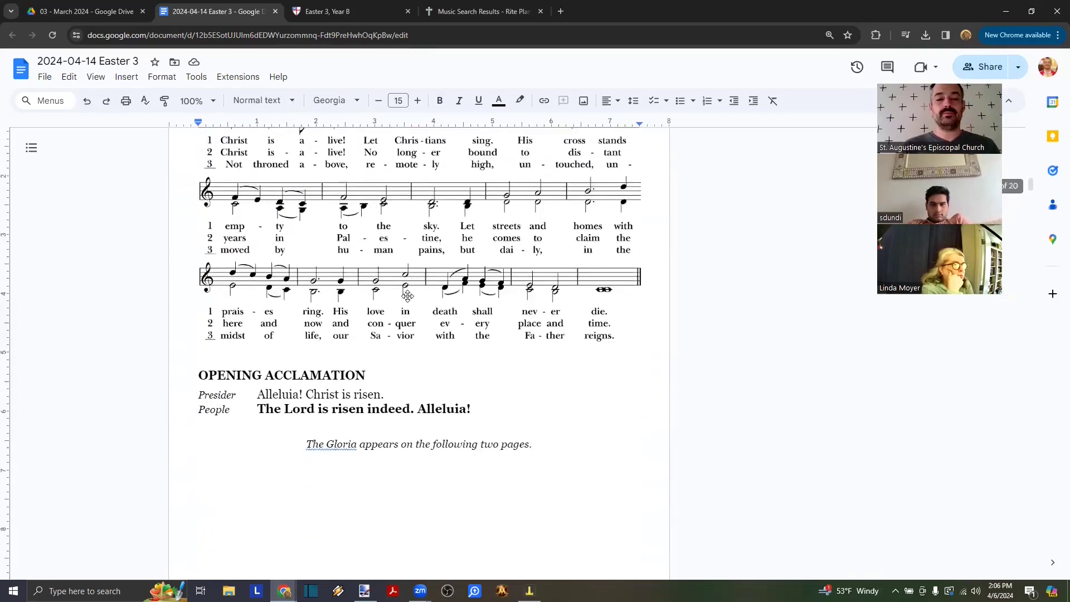
pyautogui.moveTo(471, 262); pyautogui.dragTo(198, 230)
pyautogui.scroll(-7, 303, 266)
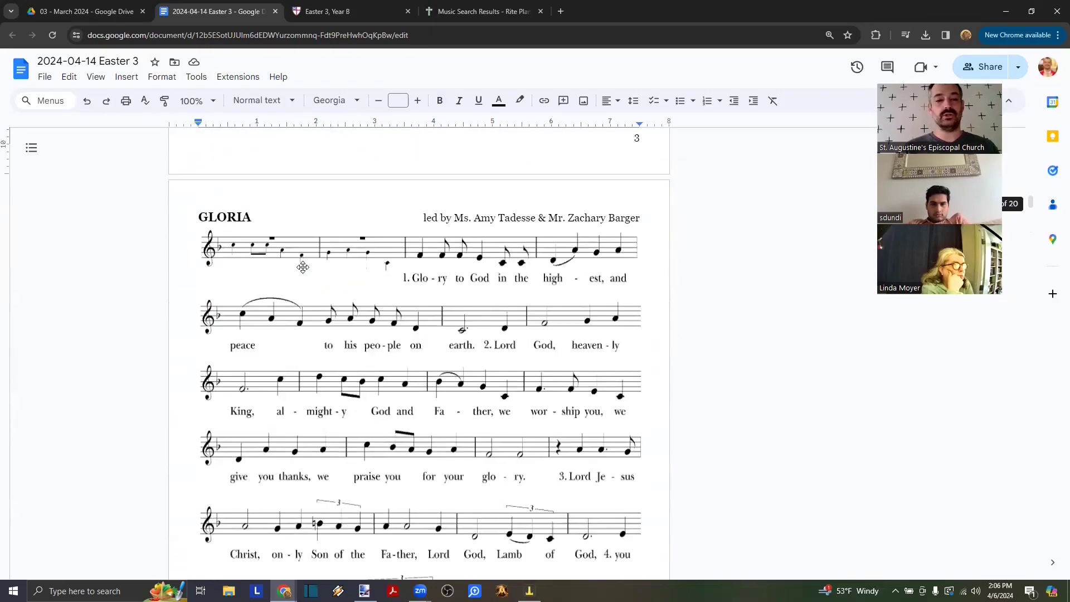
# - Select the old 'Almighty and everlasting God' collect through 'Amen.' and bring up the Easter 3, Year B readings
pyautogui.click(304, 265)
pyautogui.scroll(-4, 302, 267)
pyautogui.scroll(-10, 304, 278)
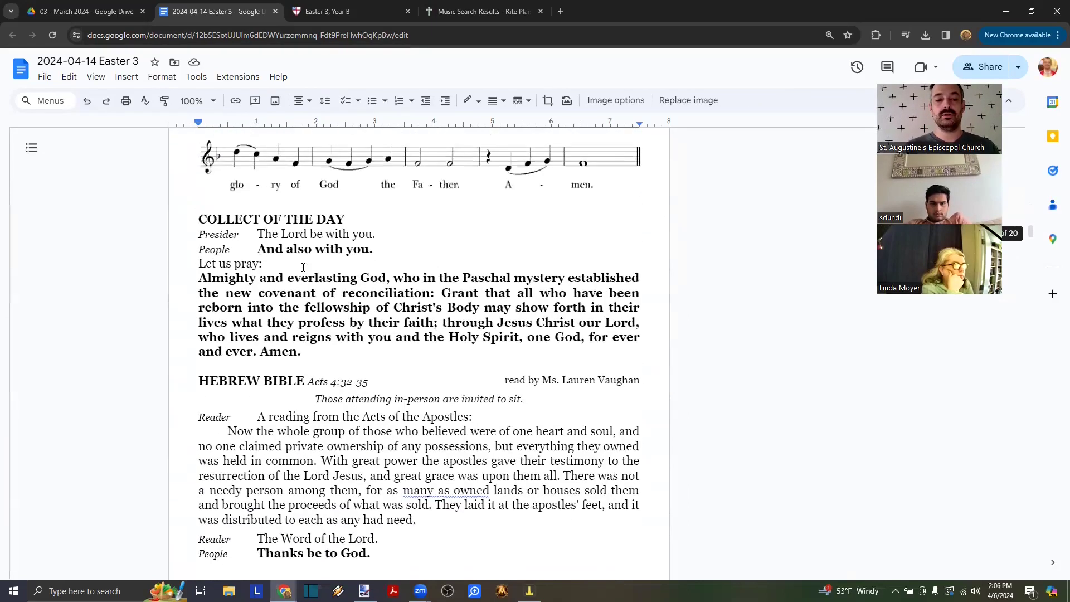
pyautogui.click(313, 349)
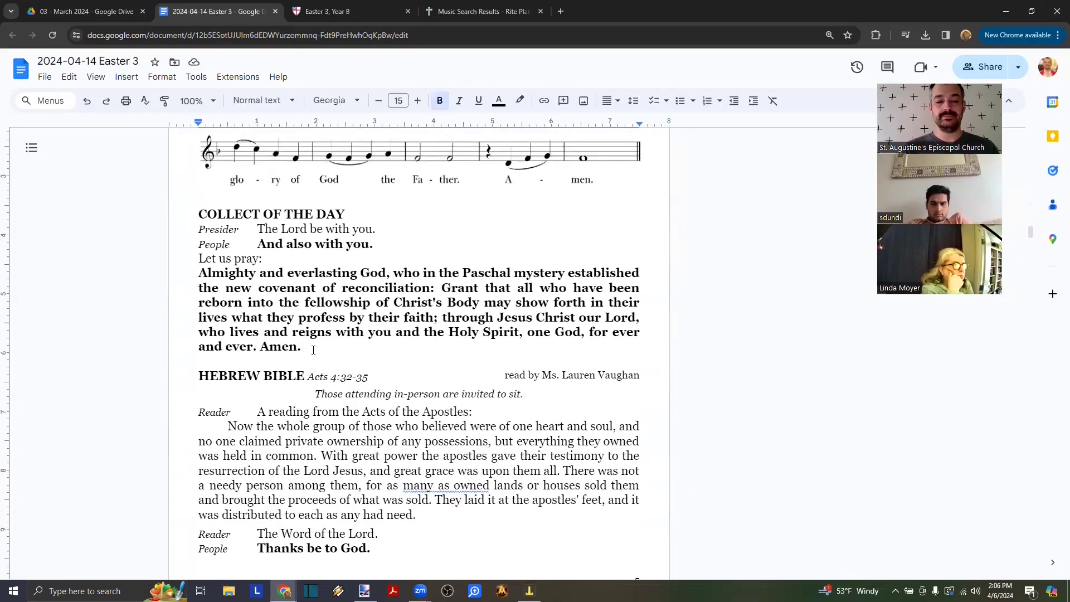
pyautogui.moveTo(372, 244); pyautogui.dragTo(199, 229)
pyautogui.moveTo(308, 353); pyautogui.dragTo(188, 273)
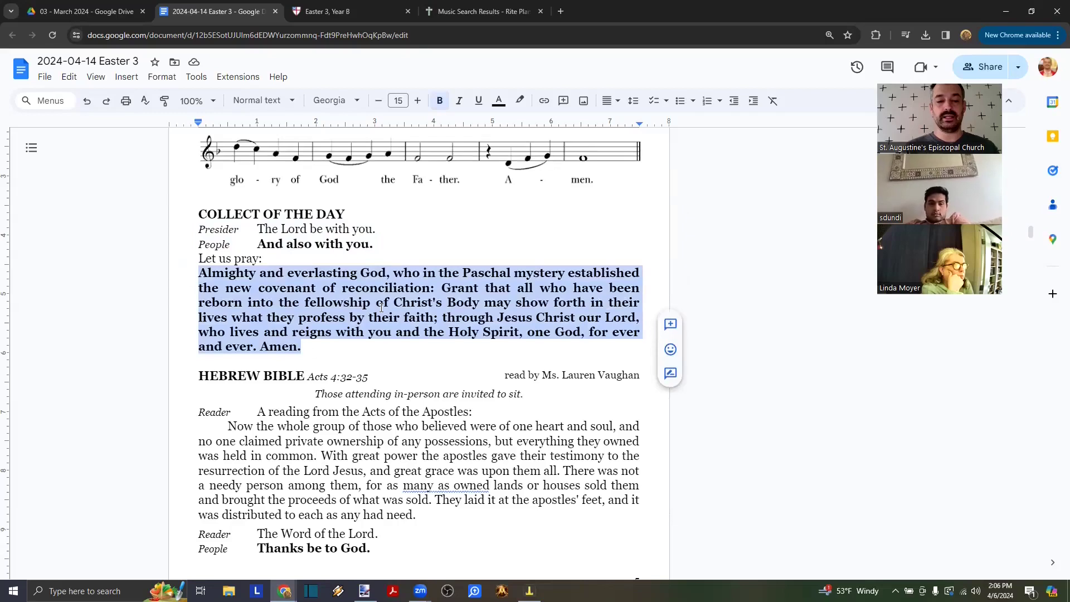
pyautogui.click(334, 12)
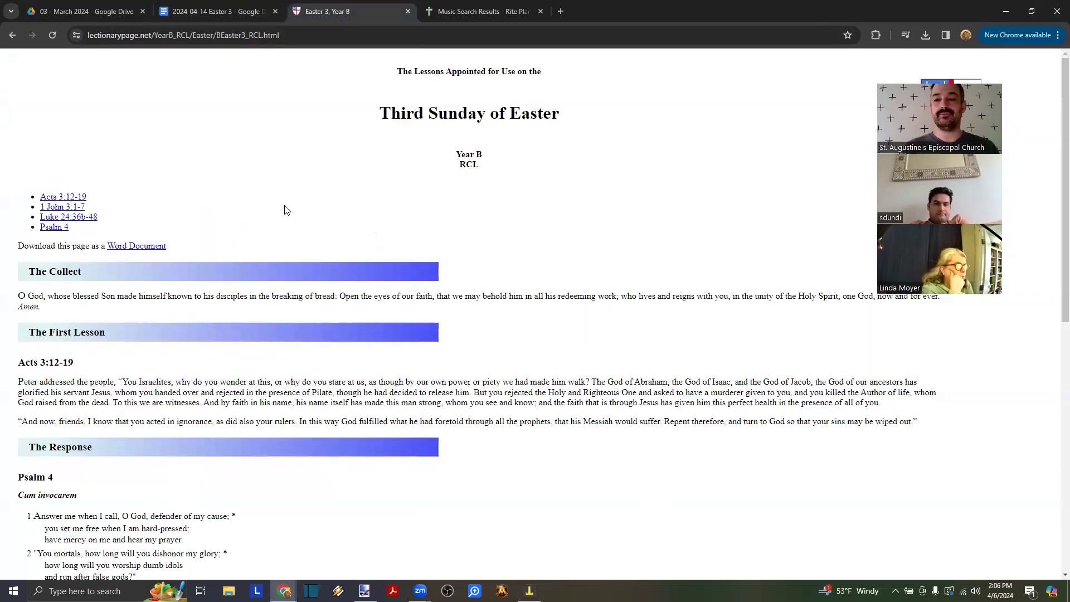
# - Copy the 'O God, whose blessed Son' collect and return to the Easter 3 bulletin
pyautogui.scroll(-3, 286, 207)
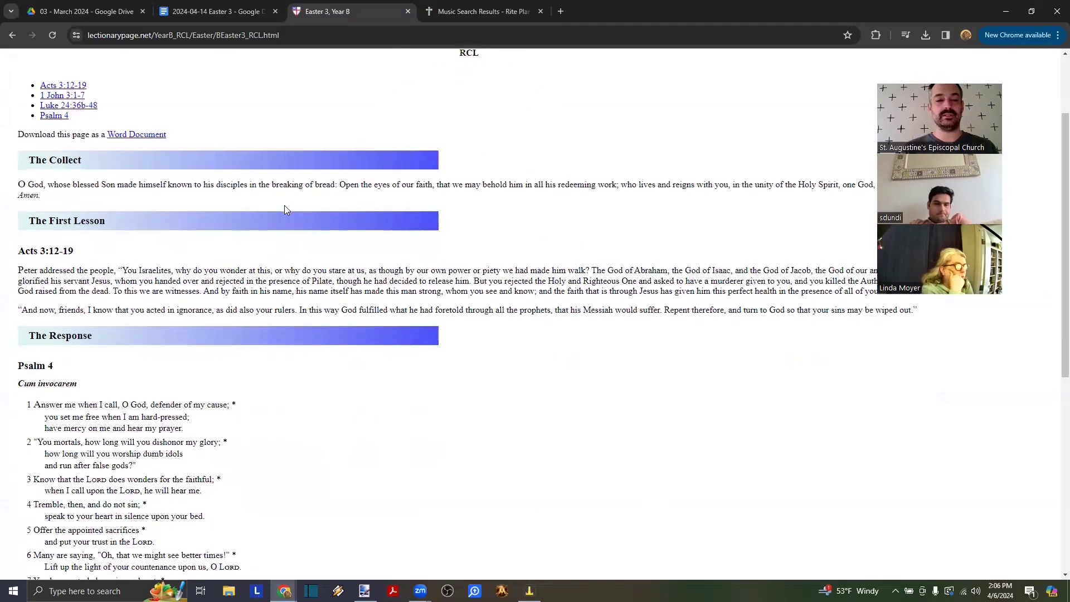
pyautogui.scroll(2, 122, 226)
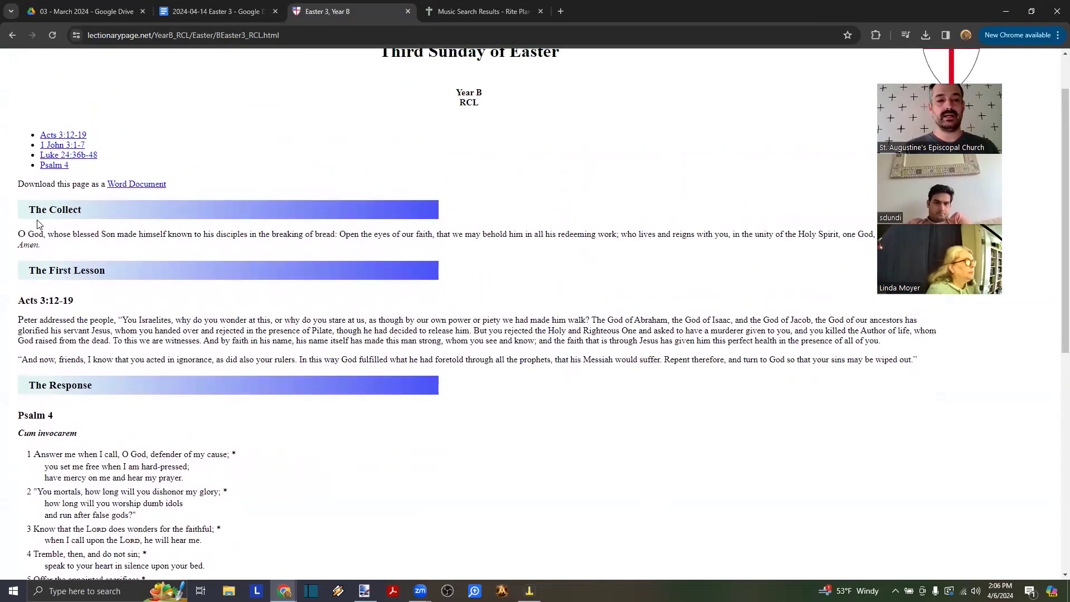
pyautogui.moveTo(40, 246); pyautogui.dragTo(7, 235)
pyautogui.hotkey('ctrl', 'c')
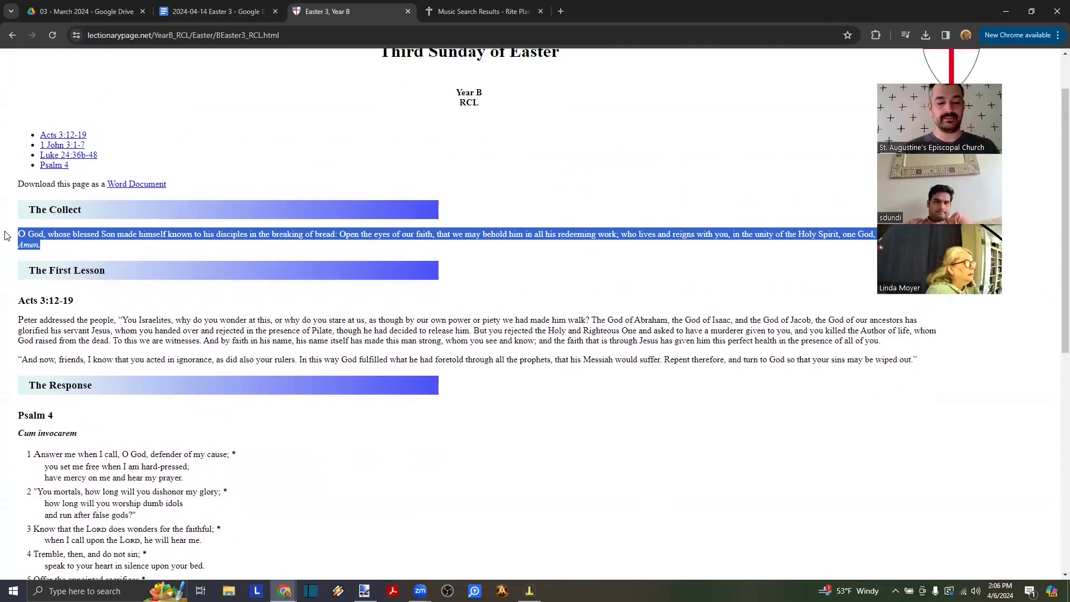
pyautogui.click(215, 11)
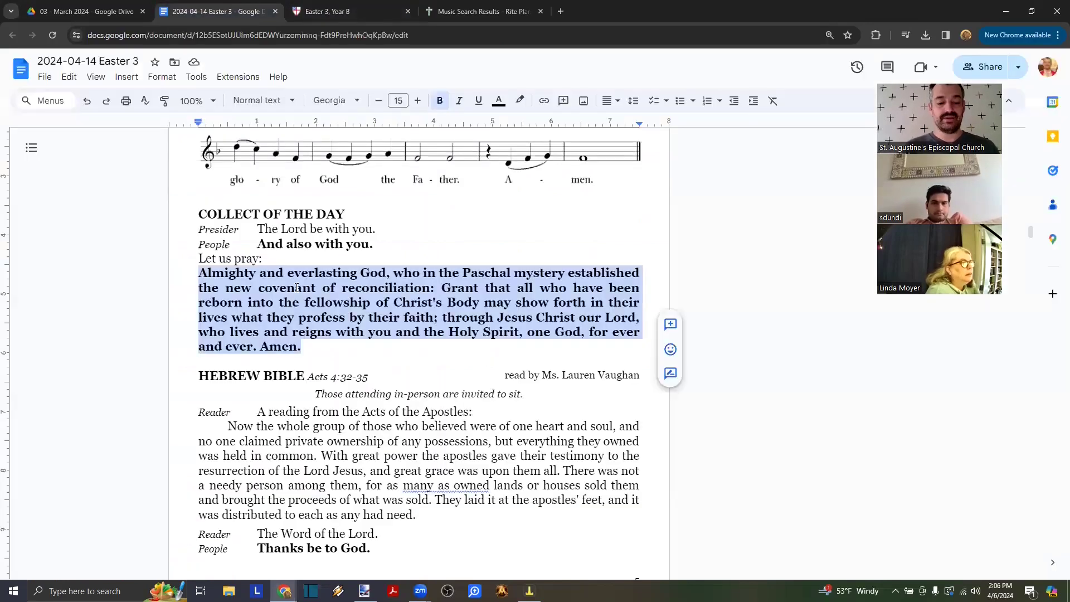
# - Paste the Easter 3 collect 'O God, whose blessed Son…' without formatting over the old collect
pyautogui.hotkey('ctrl', 'v')
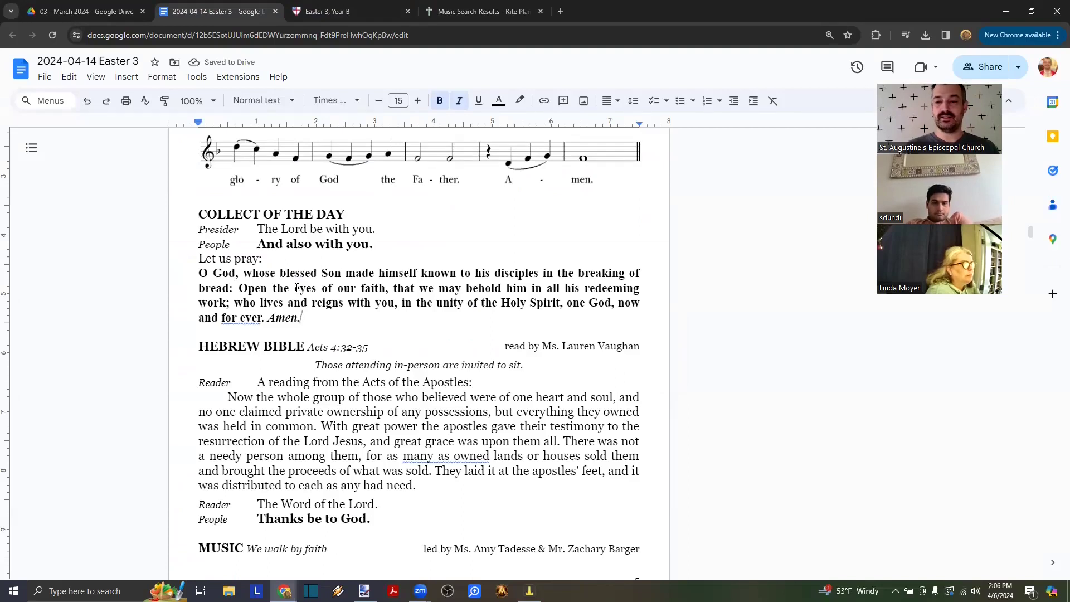
pyautogui.hotkey('ctrl', 'z')
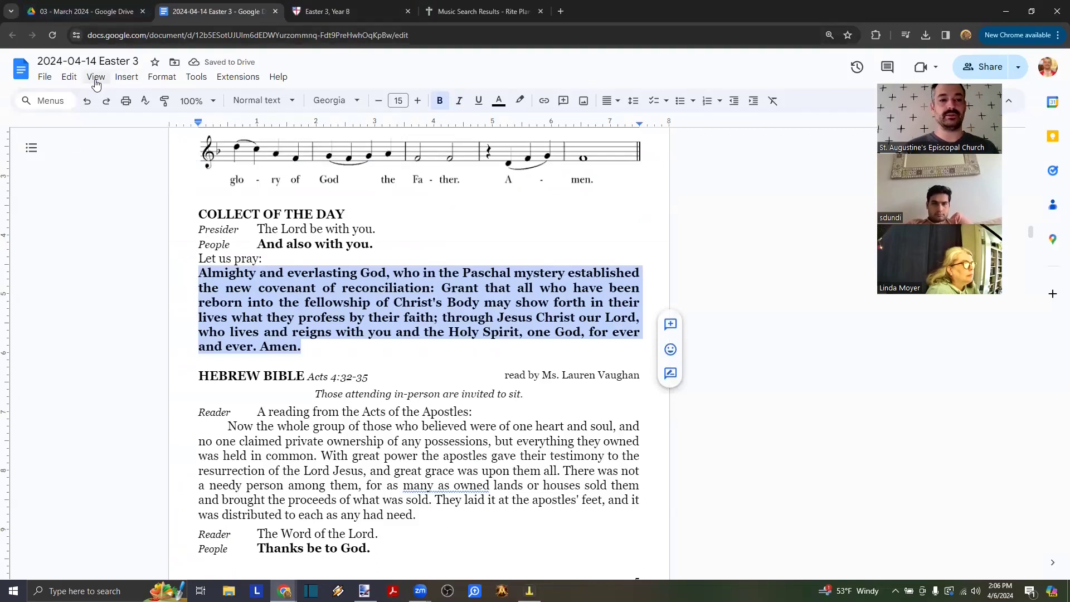
pyautogui.click(69, 77)
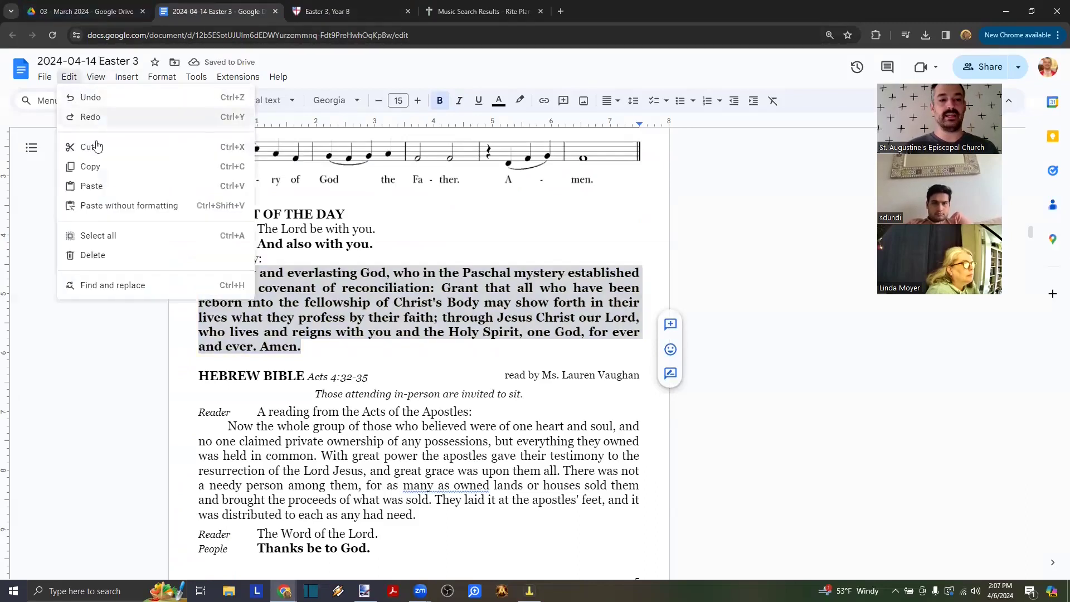
pyautogui.click(111, 207)
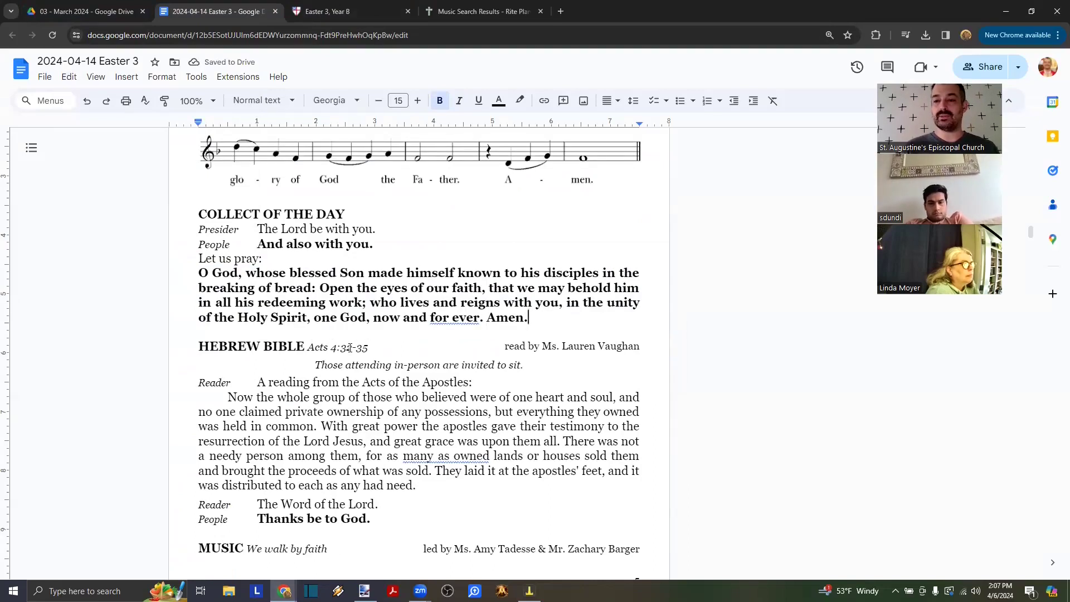
# - Retype the HEBREW BIBLE heading as FIRST READING, then select the Acts 4:32-35 paragraph
pyautogui.scroll(-1, 350, 348)
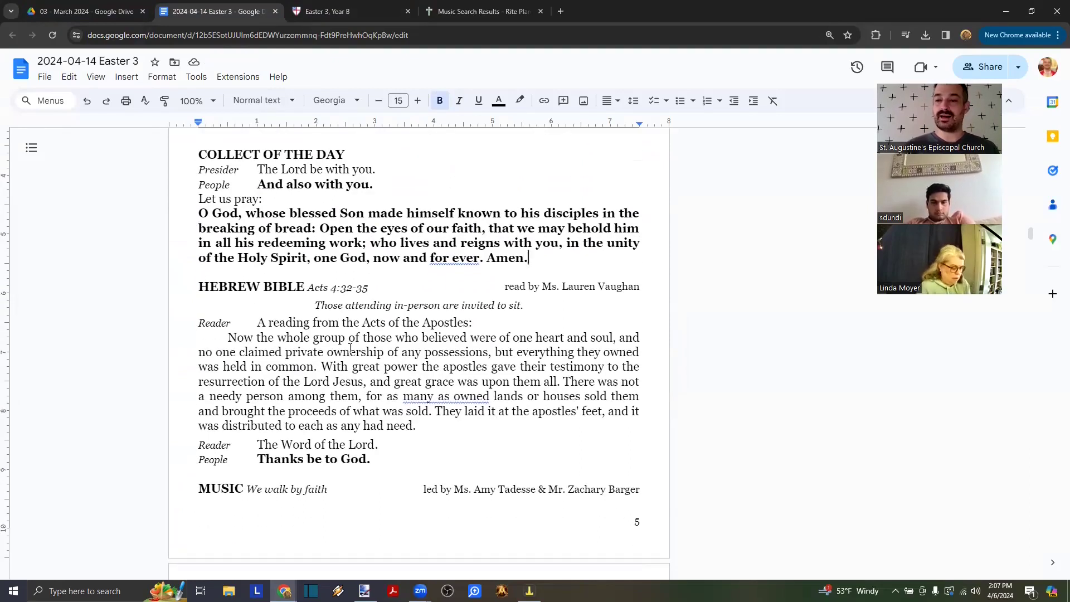
pyautogui.scroll(-1, 350, 348)
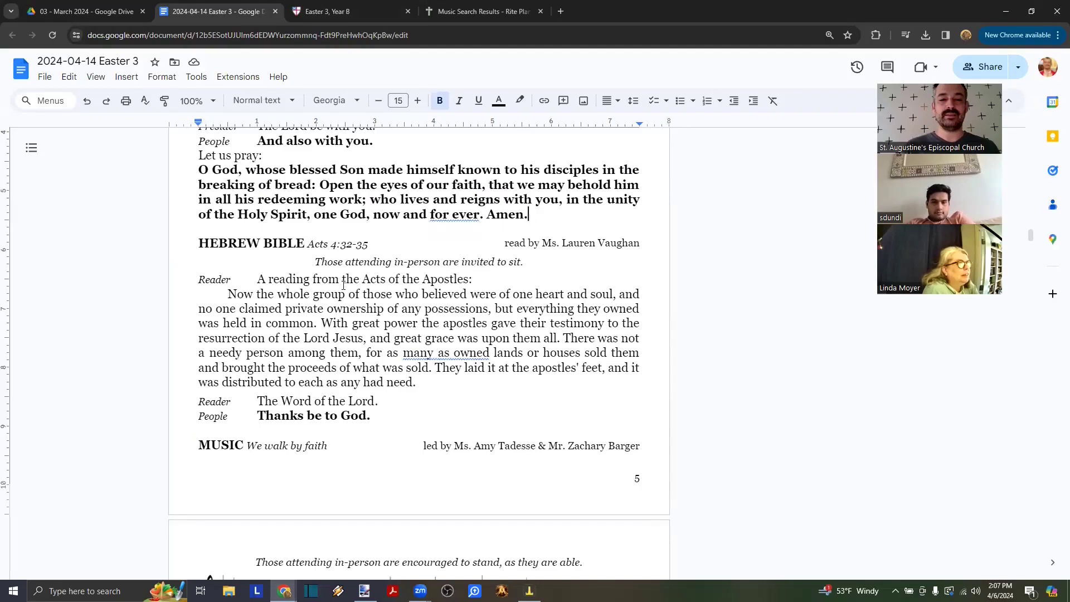
pyautogui.scroll(3, 343, 284)
pyautogui.scroll(-2, 344, 284)
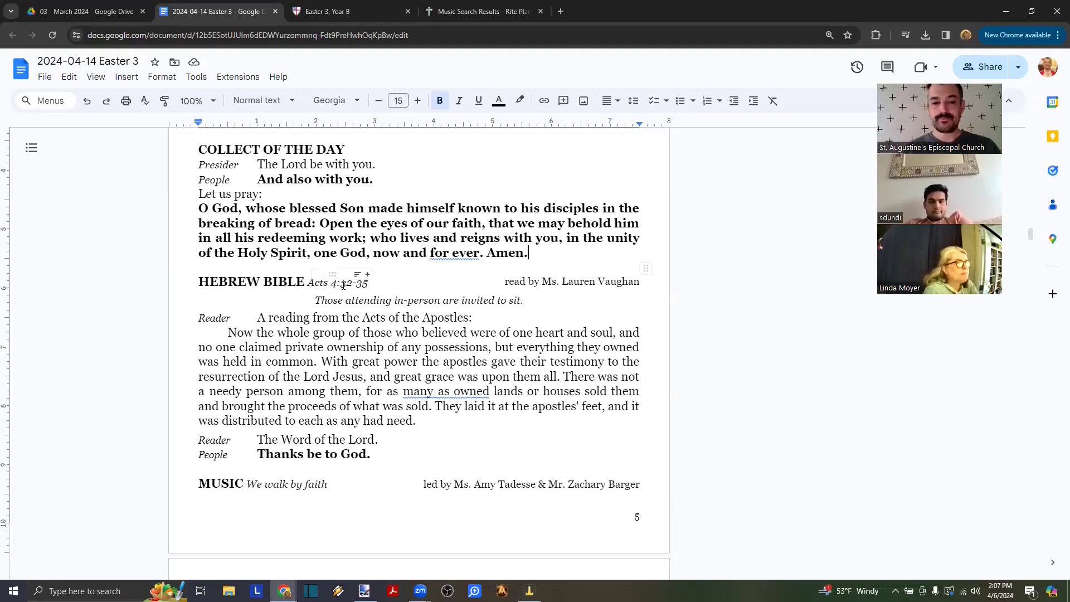
pyautogui.scroll(-1, 343, 285)
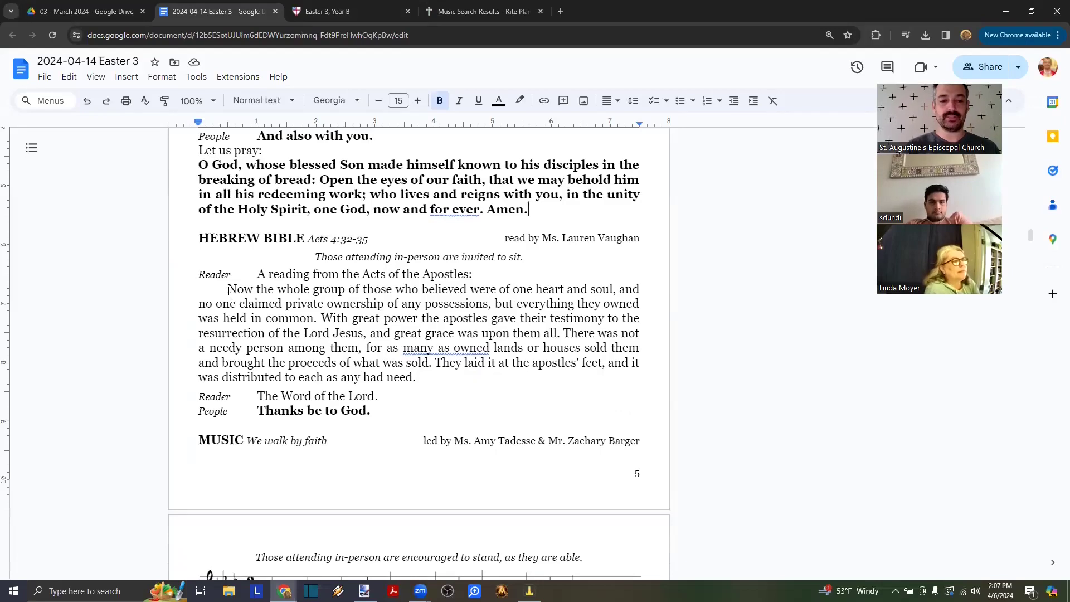
pyautogui.click(305, 237)
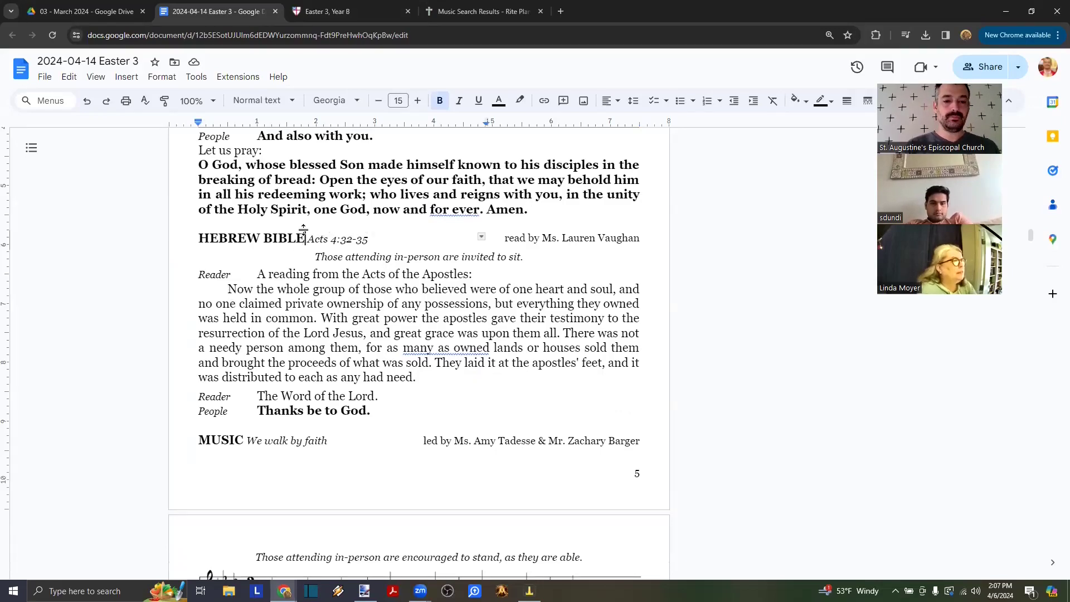
pyautogui.tripleClick(303, 230)
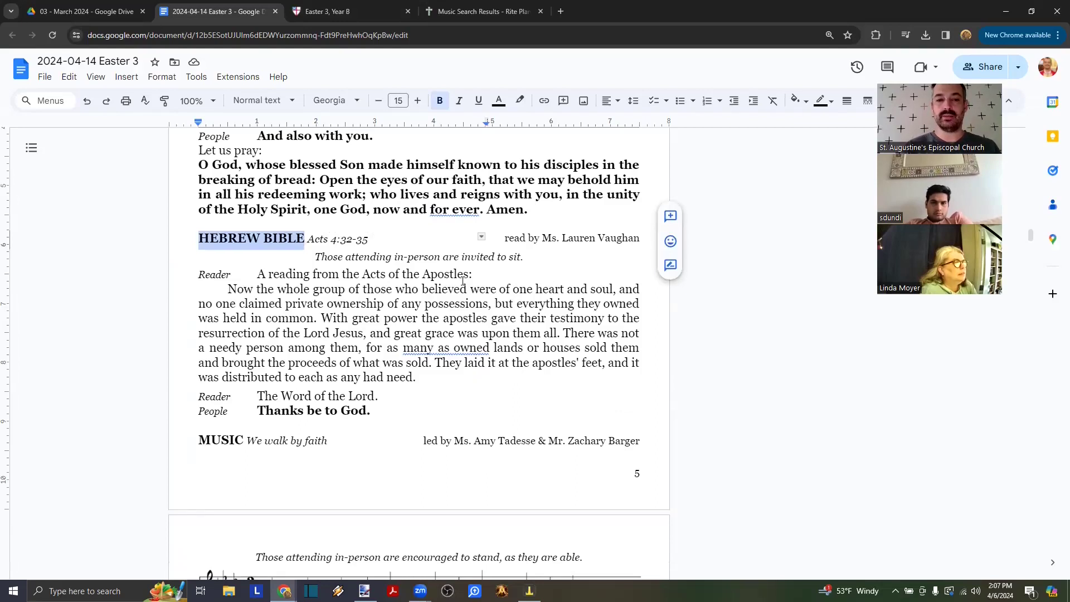
pyautogui.write('FIRST ')
pyautogui.write('READINGS')
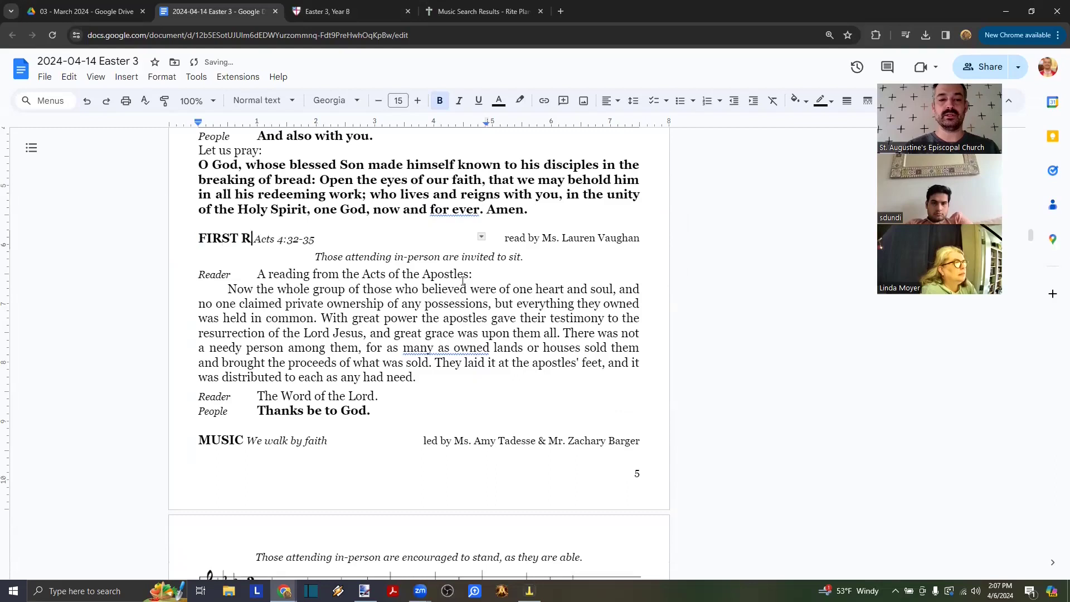
pyautogui.press('BackSpace')
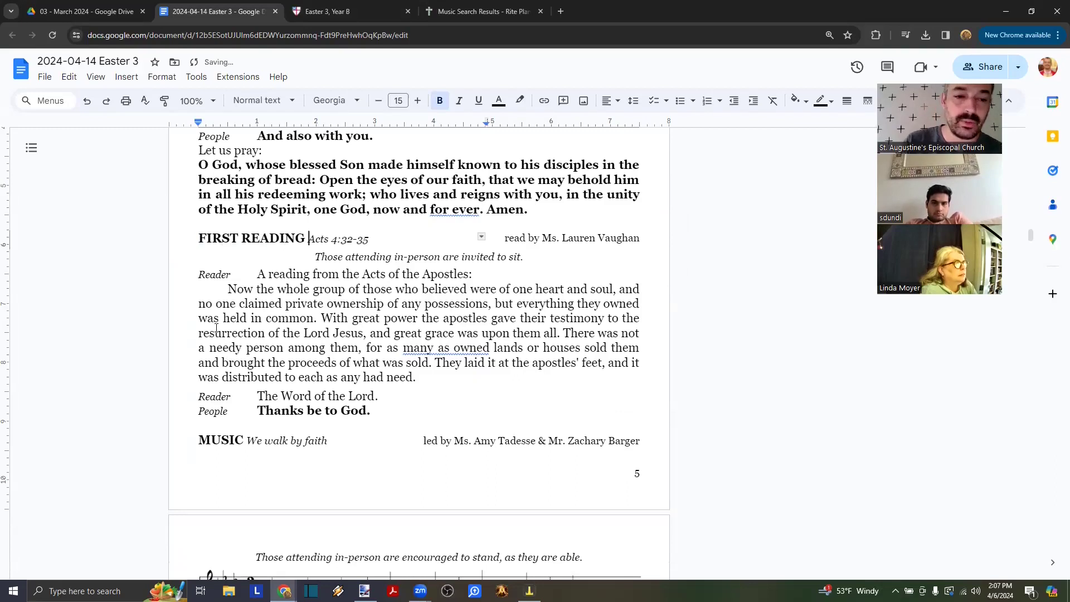
pyautogui.click(230, 289)
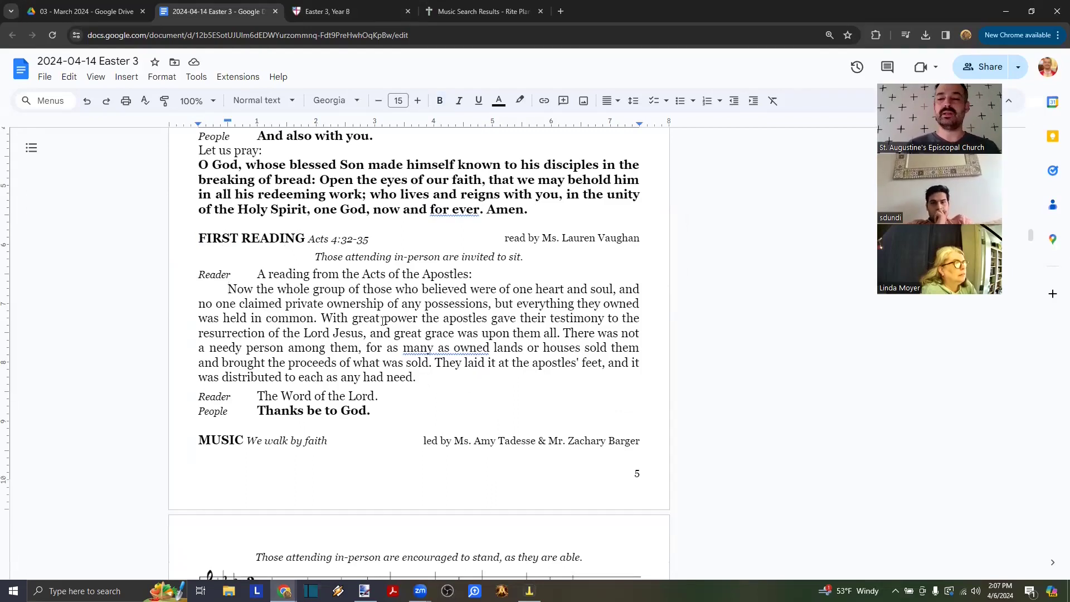
pyautogui.keyDown('shift'); pyautogui.click(424, 379); pyautogui.keyUp('shift')
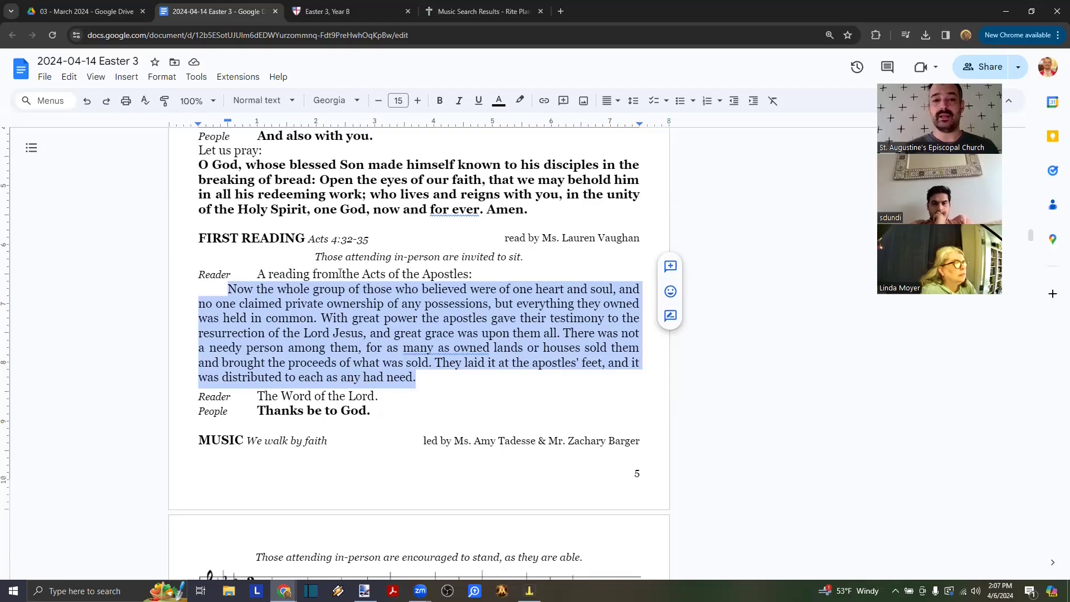
# - Copy the Acts 3:12-19 lesson text from the Easter 3 lectionary page
pyautogui.click(331, 11)
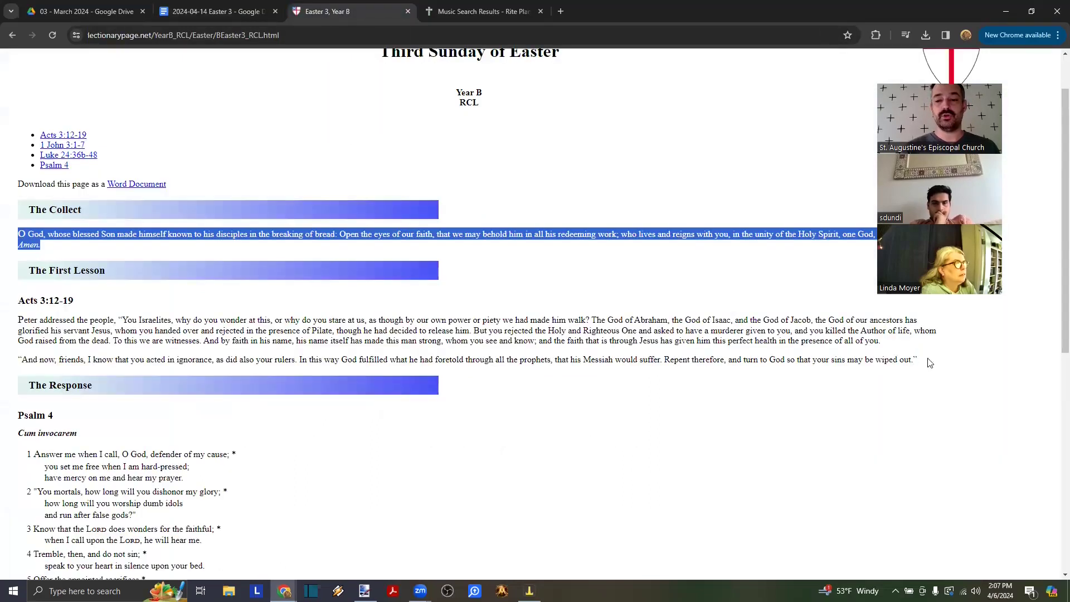
pyautogui.moveTo(936, 360); pyautogui.dragTo(2, 291)
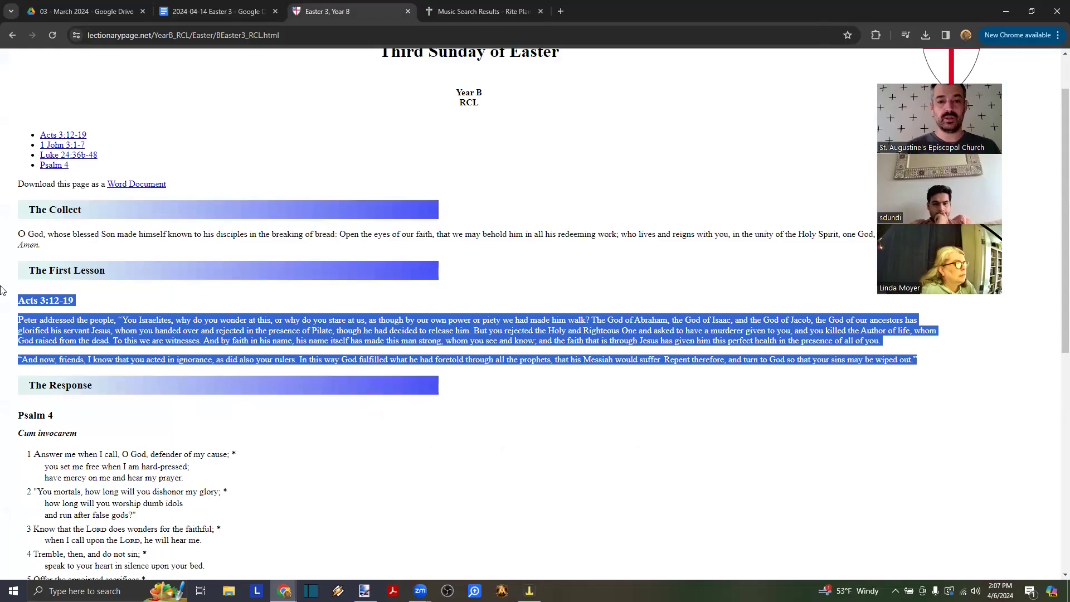
pyautogui.click(186, 12)
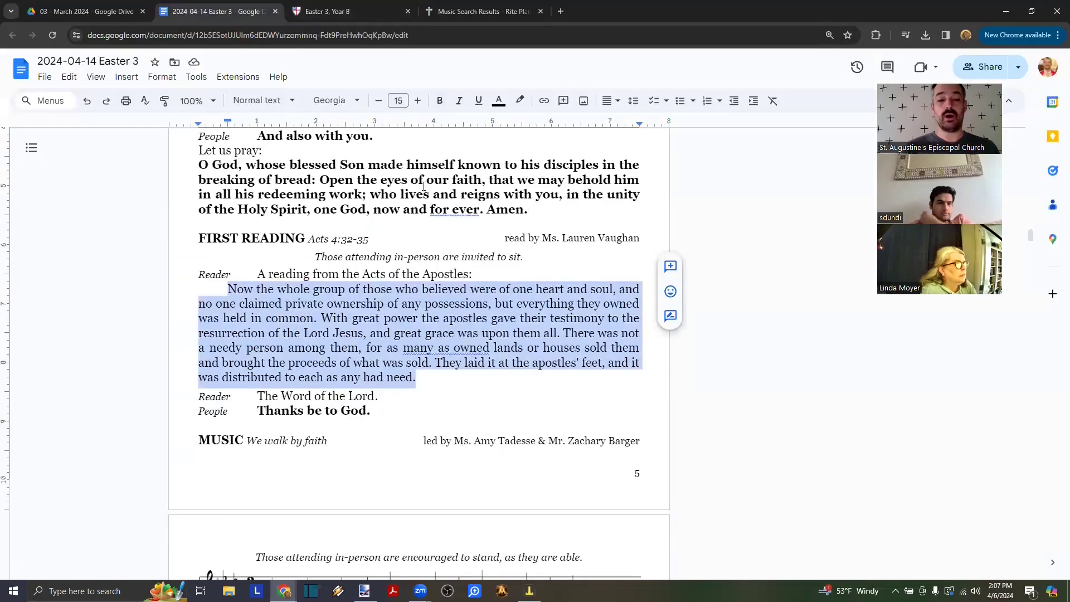
# - Select the old Acts 4:32-35 reading paragraph, starting from 'Now'
pyautogui.click(427, 274)
pyautogui.hotkey('ctrl', 'Left')
pyautogui.hotkey('ctrl', 'Left')
pyautogui.hotkey('ctrl', 'Left')
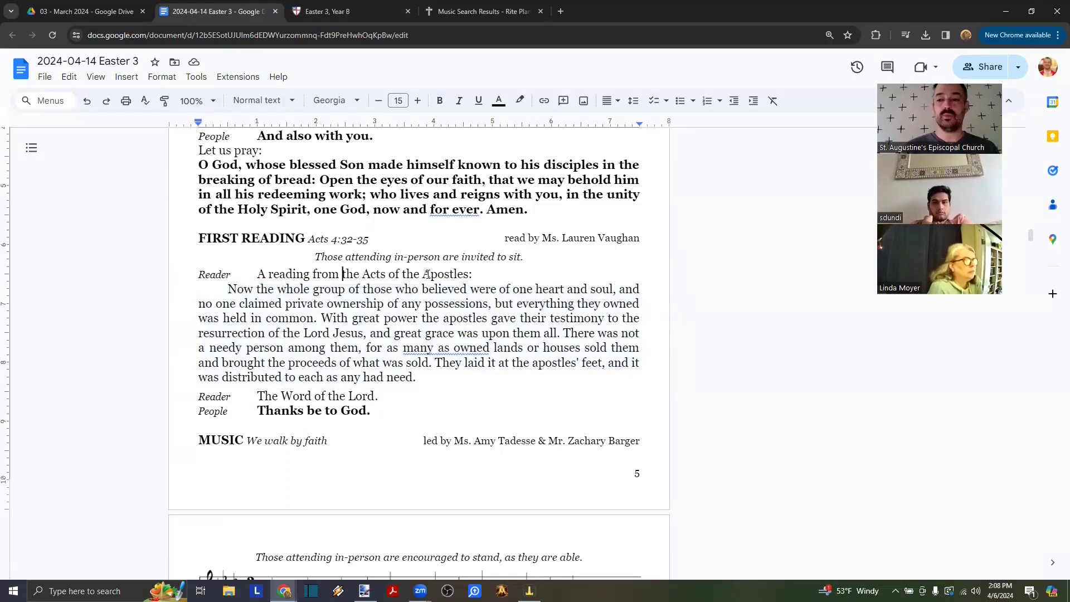
pyautogui.hotkey('ctrl', 'shift', 'Right')
pyautogui.hotkey('ctrl', 'shift', 'Right')
pyautogui.hotkey('ctrl', 'shift', 'Right')
pyautogui.hotkey('ctrl', 'shift', 'Right')
pyautogui.hotkey('ctrl', 'shift', 'Right')
pyautogui.hotkey('ctrl', 'shift', 'Right')
pyautogui.hotkey('shift', 'Left')
pyautogui.hotkey('ctrl', 'shift', 'Left')
pyautogui.hotkey('ctrl', 'shift', 'Right')
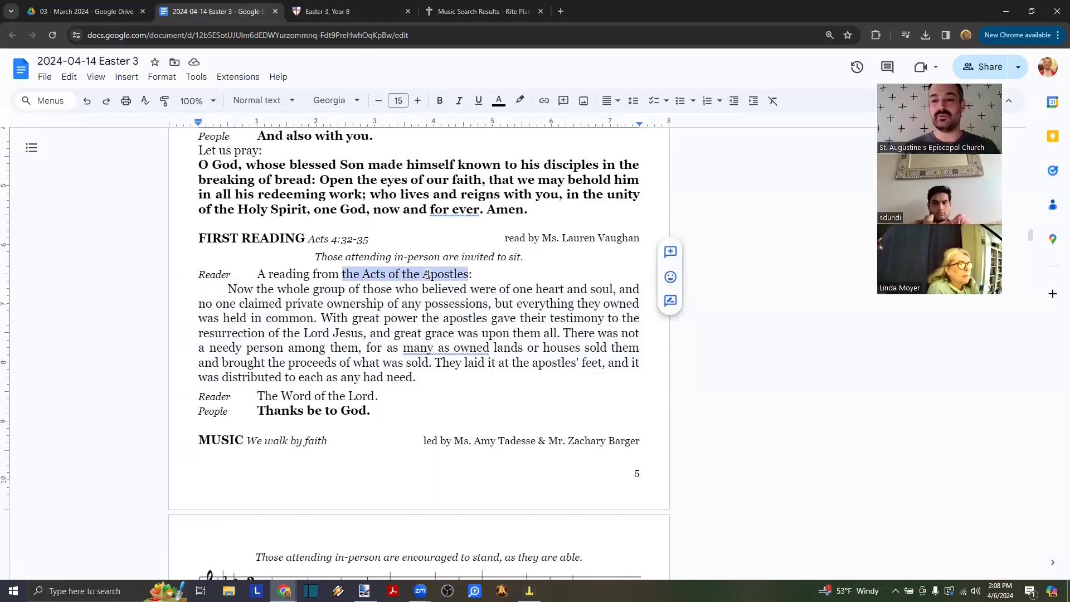
pyautogui.press('Right')
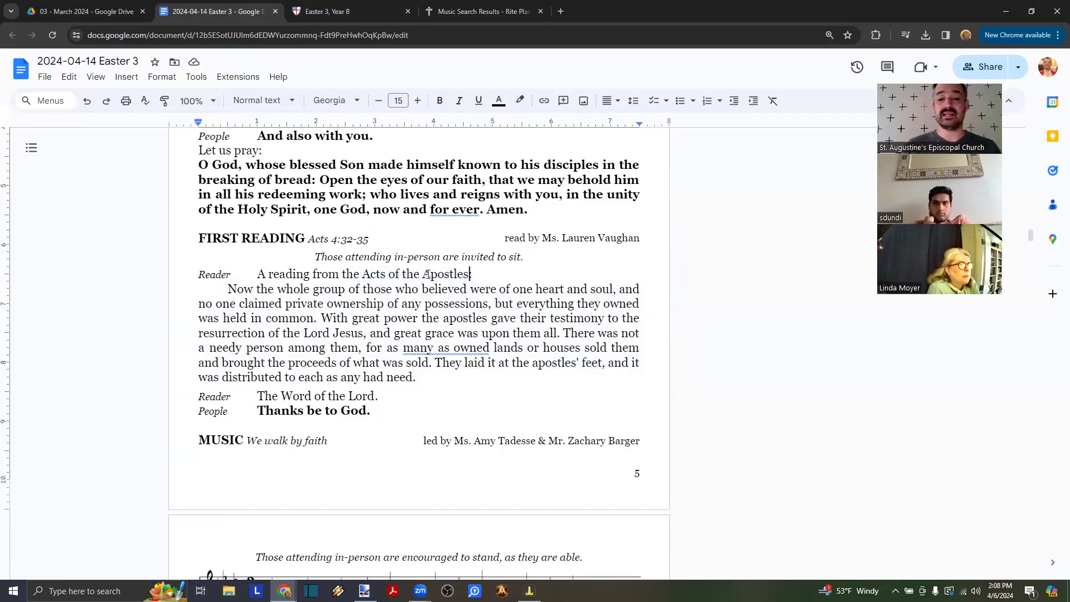
pyautogui.hotkey('ctrl', 'shift', 'Left')
pyautogui.hotkey('ctrl', 'shift', 'Left')
pyautogui.hotkey('ctrl', 'shift', 'Left')
pyautogui.hotkey('ctrl', 'shift', 'Left')
pyautogui.hotkey('ctrl', 'shift', 'Left')
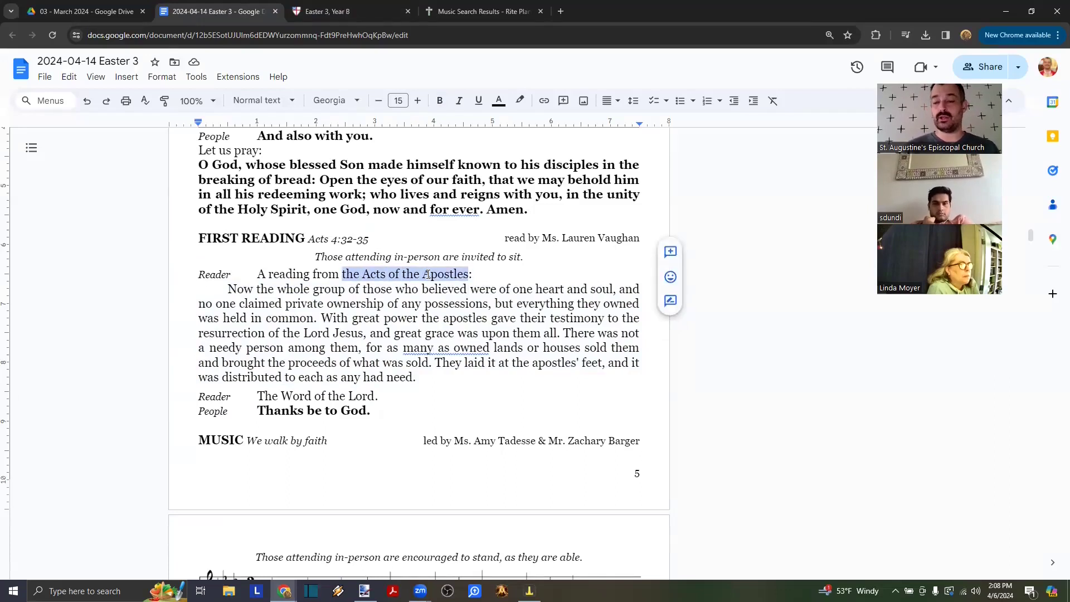
pyautogui.press('Down')
pyautogui.press('Down')
pyautogui.press('Down')
pyautogui.press('Down')
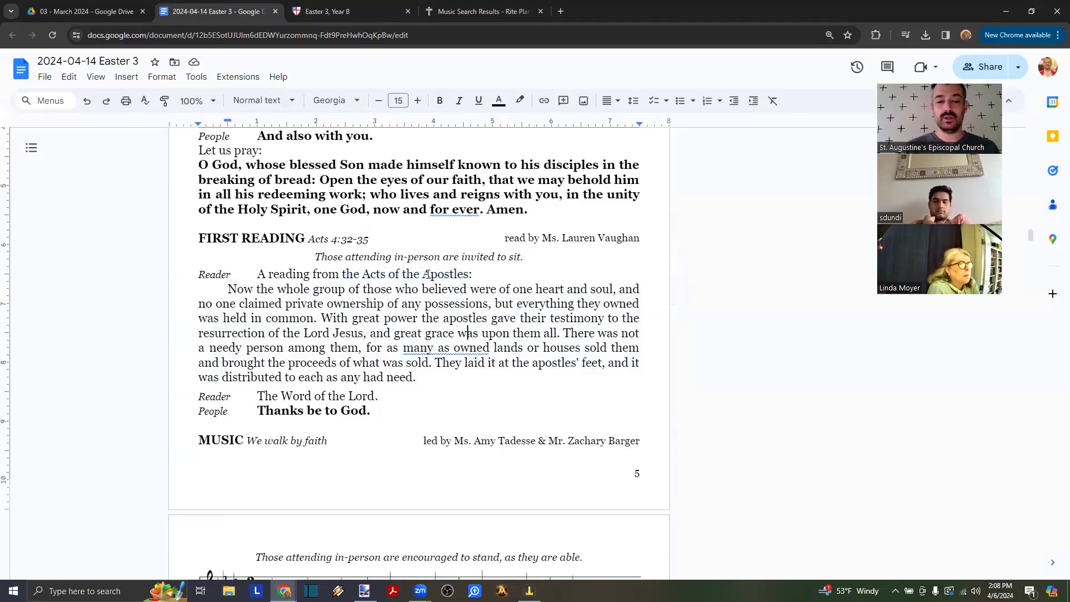
pyautogui.hotkey('shift', 'Up')
pyautogui.hotkey('shift', 'Up')
pyautogui.hotkey('shift', 'Up')
pyautogui.hotkey('shift', 'Up')
pyautogui.hotkey('shift', 'Up')
pyautogui.hotkey('shift', 'Up')
pyautogui.hotkey('ctrl', 'shift', 'Left')
pyautogui.hotkey('ctrl', 'shift', 'Left')
pyautogui.hotkey('ctrl', 'shift', 'Left')
pyautogui.hotkey('ctrl', 'shift', 'Left')
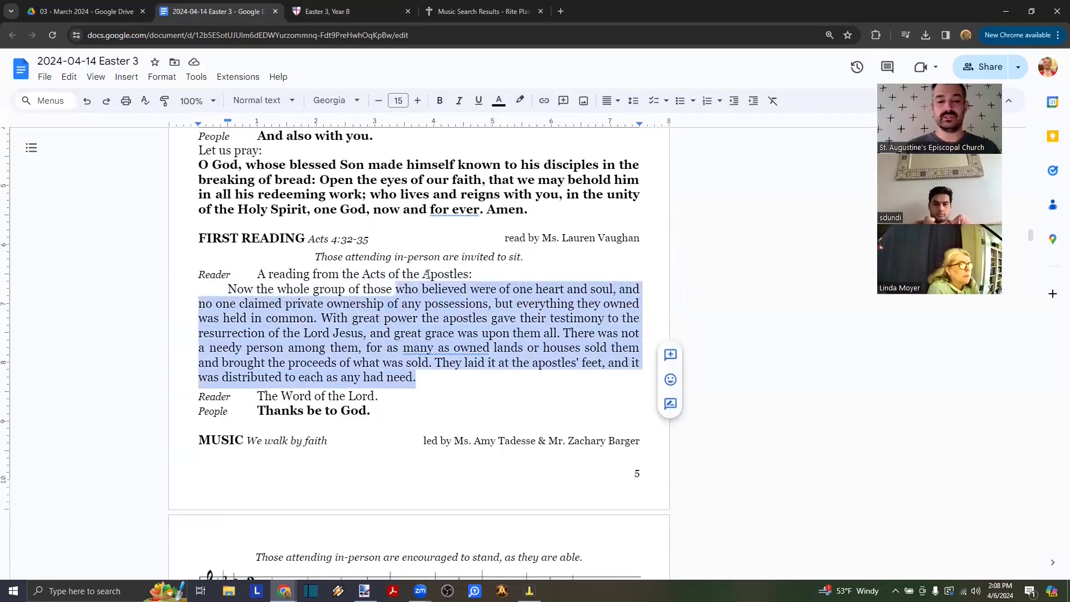
pyautogui.hotkey('ctrl', 'shift', 'Left')
pyautogui.hotkey('ctrl', 'shift', 'Left')
pyautogui.hotkey('ctrl', 'shift', 'Left')
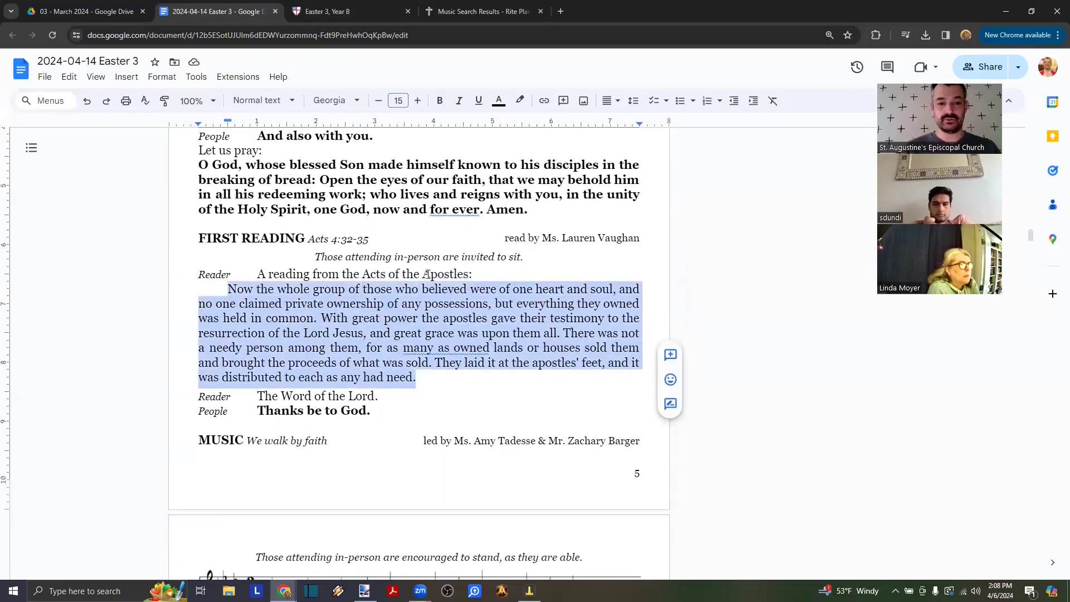
# - Paste the Acts 3:12-19 passage in the document's formatting and remove the empty line after it
pyautogui.write('Acts 3:12-19 Peter addressed the people, "You Israelites, why do you wonder at this, or why do you stare at us, as though by our own power or piety we had made him walk? The God of Abraham, the God of Isaac, and the God of Jacob, the God of our ancestors has glorified his servant Jesus, whom you handed over and rejected in the presence of Pilate, though he had decided to release him. But you rejected the Holy and Righteous One and asked to have a murderer given to you, and you killed the Author of life, whom God raised from the dead. To this we are witnesses. And by faith in his name, his name itself has made this man strong, whom you see and know; and the faith that is through Jesus has given him this perfect health in the presence of all of you. "And now, friends, I know that you acted in ignorance, as did also your rulers. In this way God fulfilled what he had foretold through all the prophets, that his Messiah would suffer. Repent therefore, and turn to God so that your sins may be wiped out."')
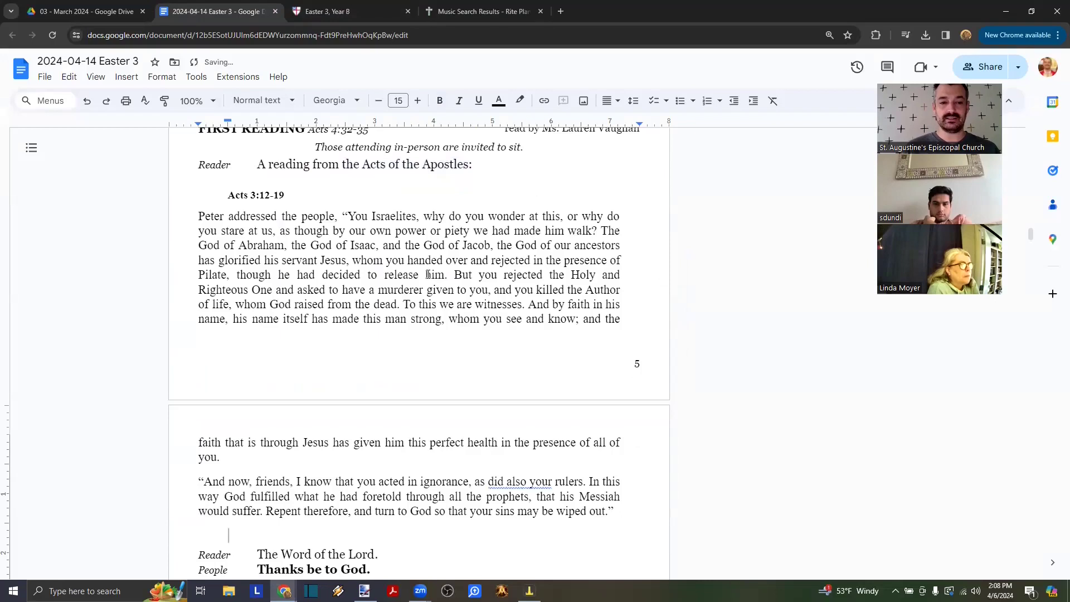
pyautogui.hotkey('ctrl', 'z')
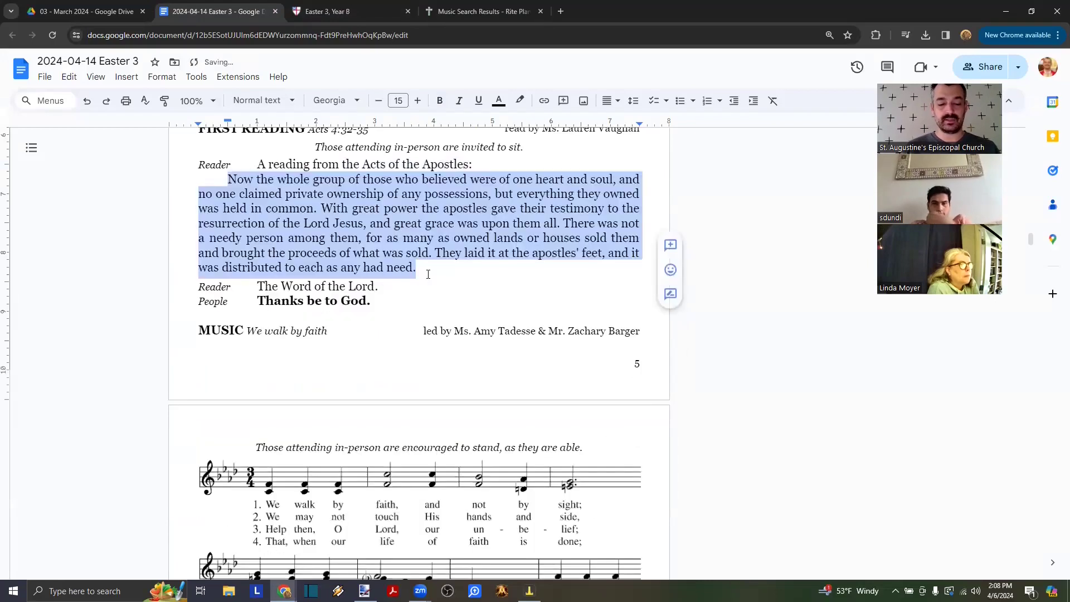
pyautogui.hotkey('ctrl', 'shift', 'v')
pyautogui.press('BackSpace')
pyautogui.press('BackSpace')
# - Delete the redundant pasted 'Acts 3:12-19' citation line
pyautogui.click(300, 179)
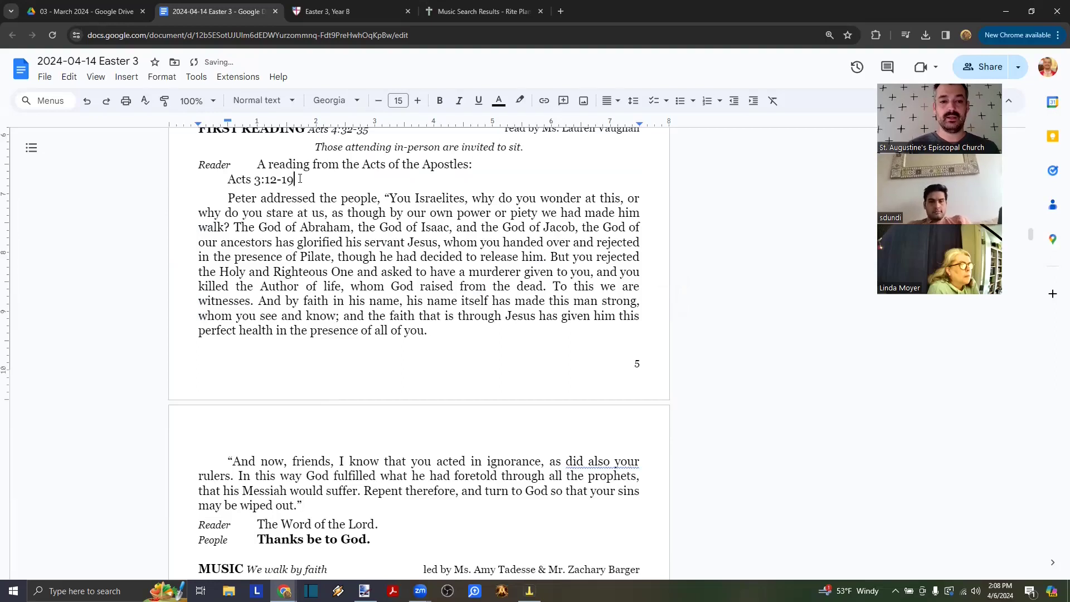
pyautogui.hotkey('shift', 'Left')
pyautogui.hotkey('shift', 'Left')
pyautogui.hotkey('shift', 'Left')
pyautogui.hotkey('shift', 'Left')
pyautogui.hotkey('shift', 'Left')
pyautogui.hotkey('shift', 'Left')
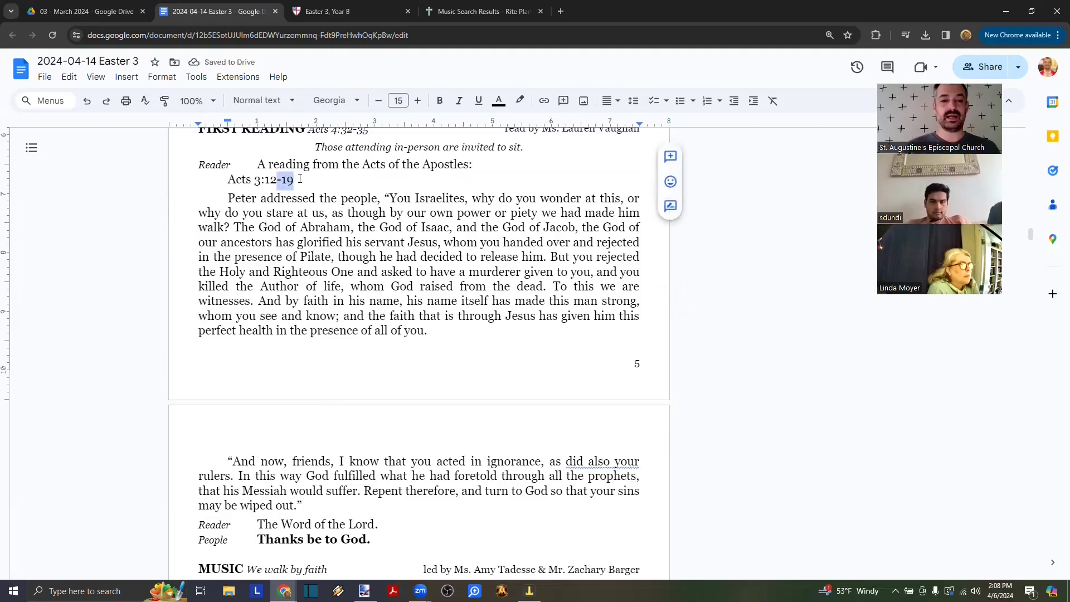
pyautogui.hotkey('shift', 'Left')
pyautogui.hotkey('shift', 'Left')
pyautogui.hotkey('shift', 'Left')
pyautogui.hotkey('shift', 'Left')
pyautogui.hotkey('shift', 'Left')
pyautogui.hotkey('shift', 'Left')
pyautogui.hotkey('ctrl', 'c')
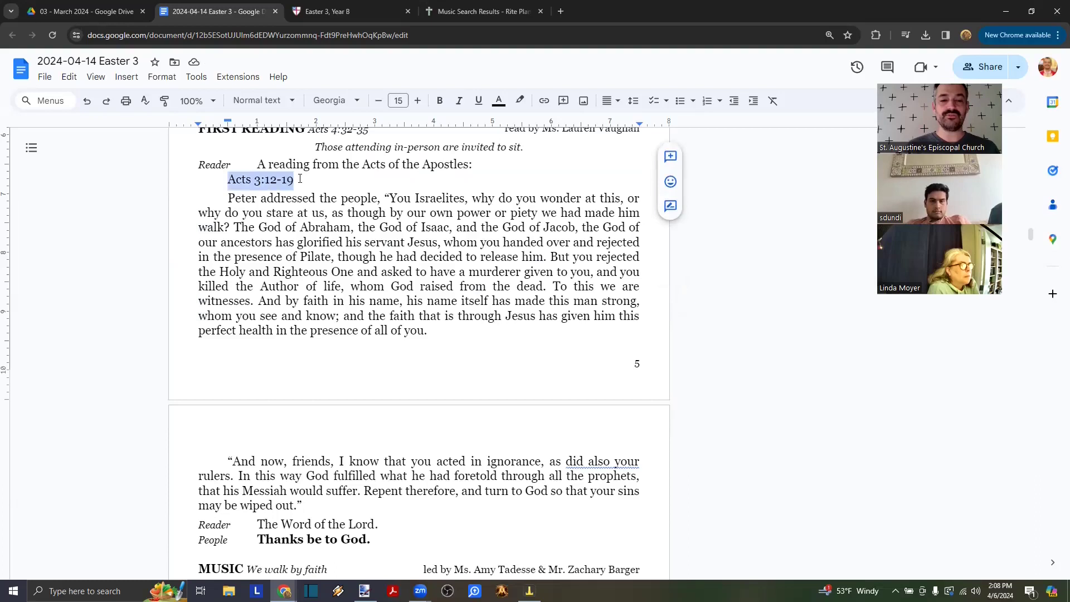
pyautogui.scroll(2, 335, 263)
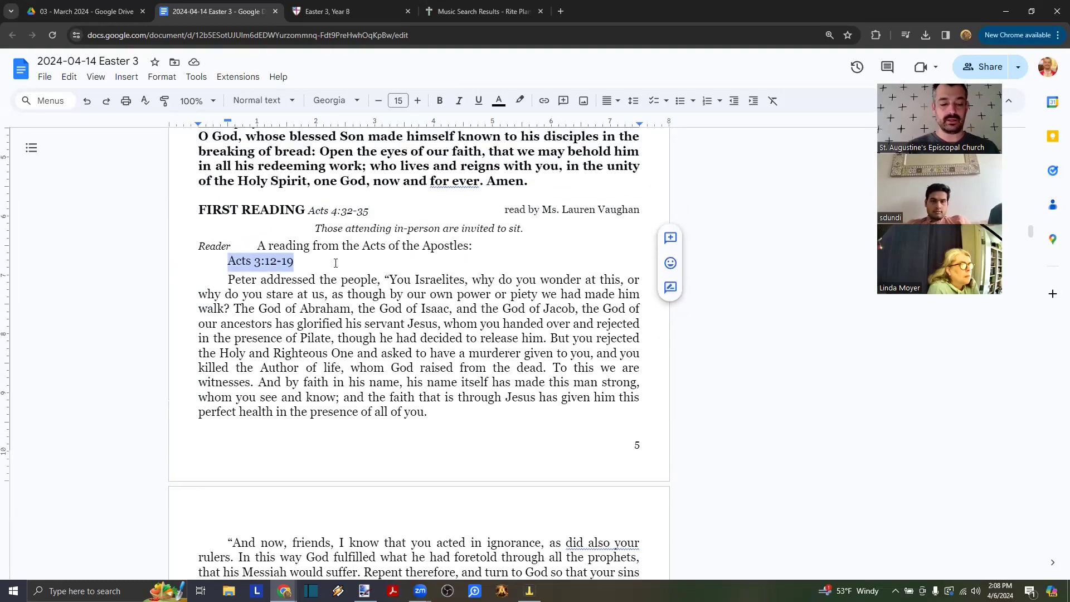
pyautogui.press('Delete')
pyautogui.press('Delete')
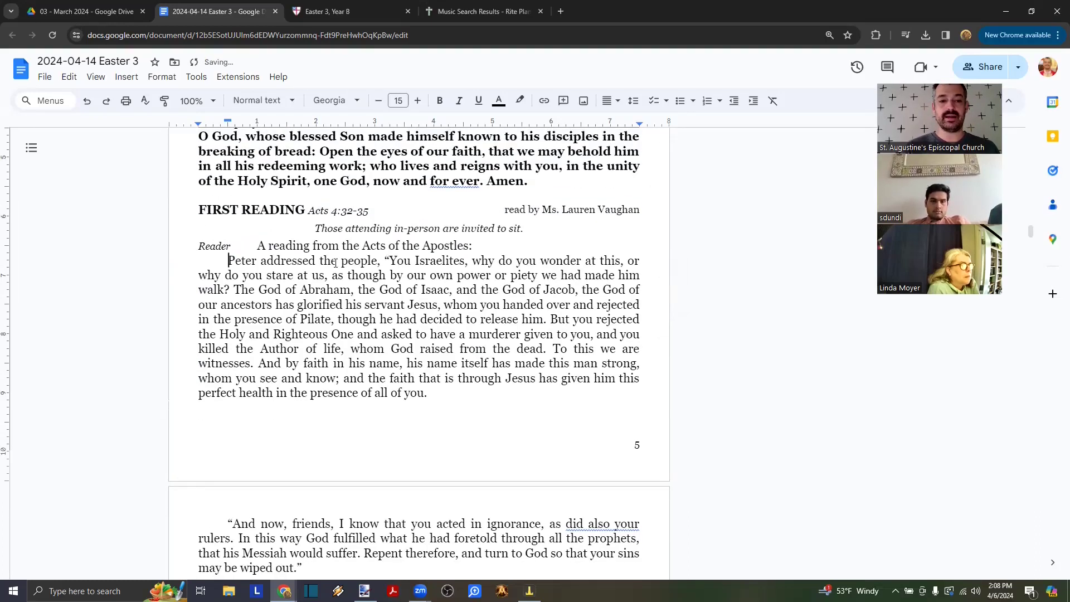
pyautogui.click(376, 216)
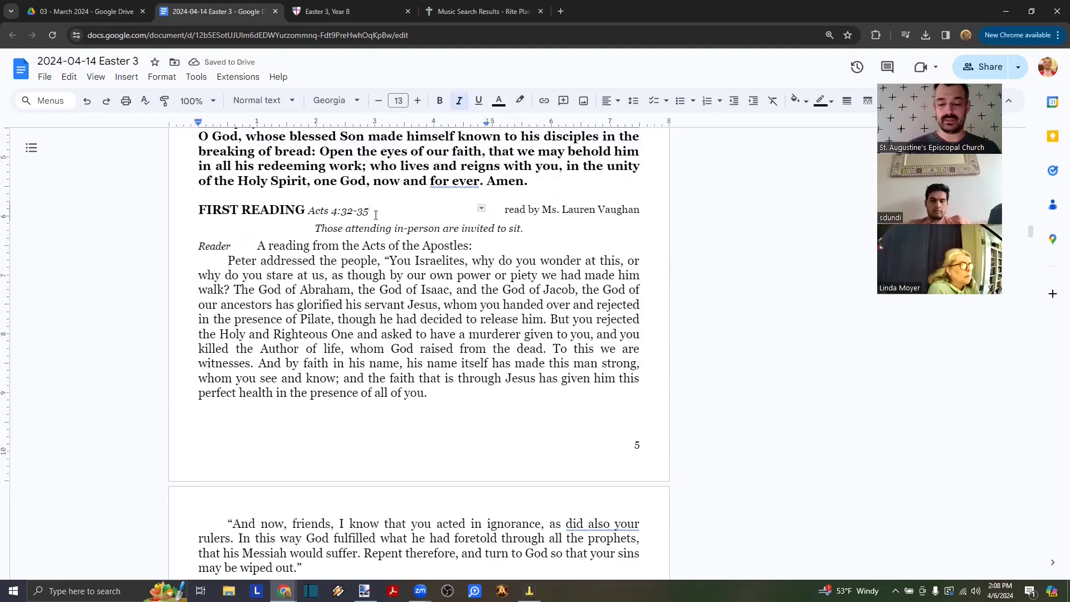
# - Replace the Acts 4:32-35 citation with Acts 3:12-19
pyautogui.hotkey('shift', 'Left')
pyautogui.hotkey('shift', 'Left')
pyautogui.hotkey('shift', 'Left')
pyautogui.hotkey('shift', 'Left')
pyautogui.hotkey('shift', 'Left')
pyautogui.hotkey('shift', 'Left')
pyautogui.hotkey('shift', 'Left')
pyautogui.hotkey('shift', 'Left')
pyautogui.hotkey('shift', 'Left')
pyautogui.hotkey('shift', 'Left')
pyautogui.hotkey('shift', 'Left')
pyautogui.hotkey('shift', 'Left')
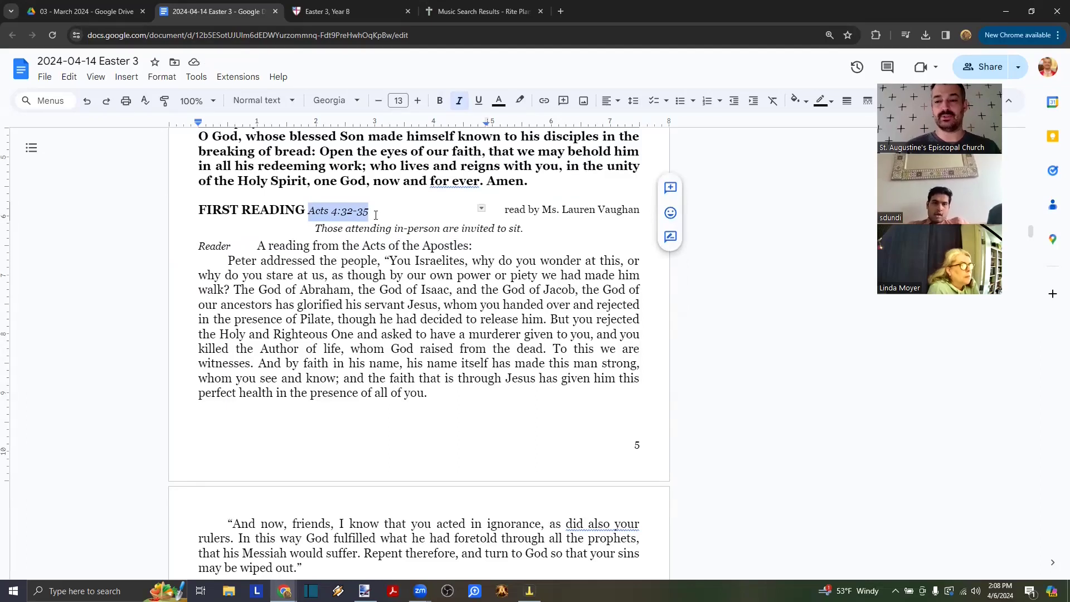
pyautogui.hotkey('ctrl', 'v')
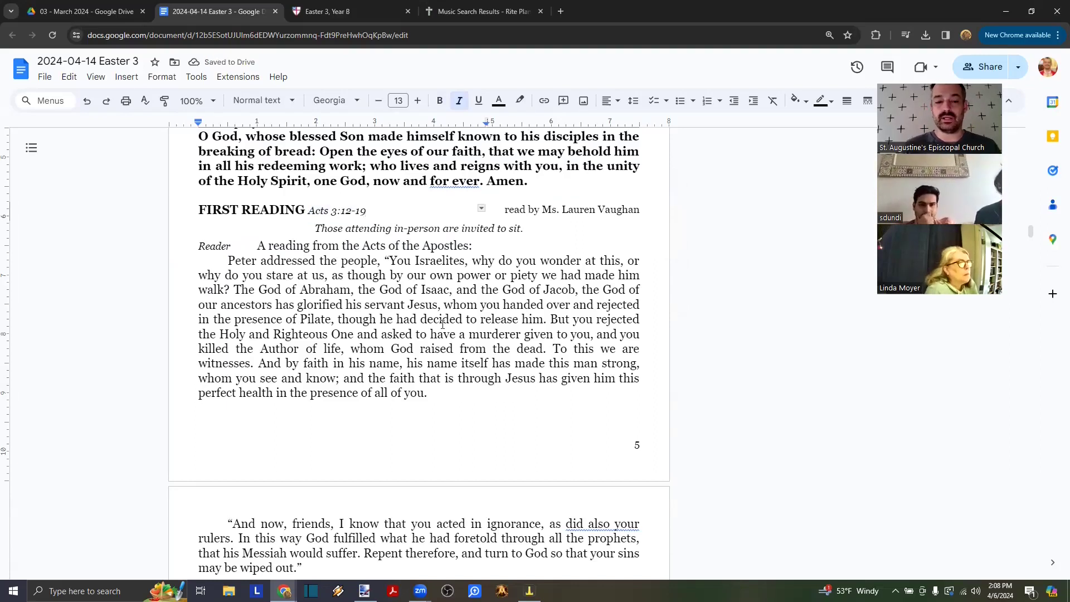
pyautogui.scroll(-1, 481, 347)
# - Delete the break after 'all of you.' so 'And now, friends' follows directly
pyautogui.click(456, 351)
pyautogui.press('Down')
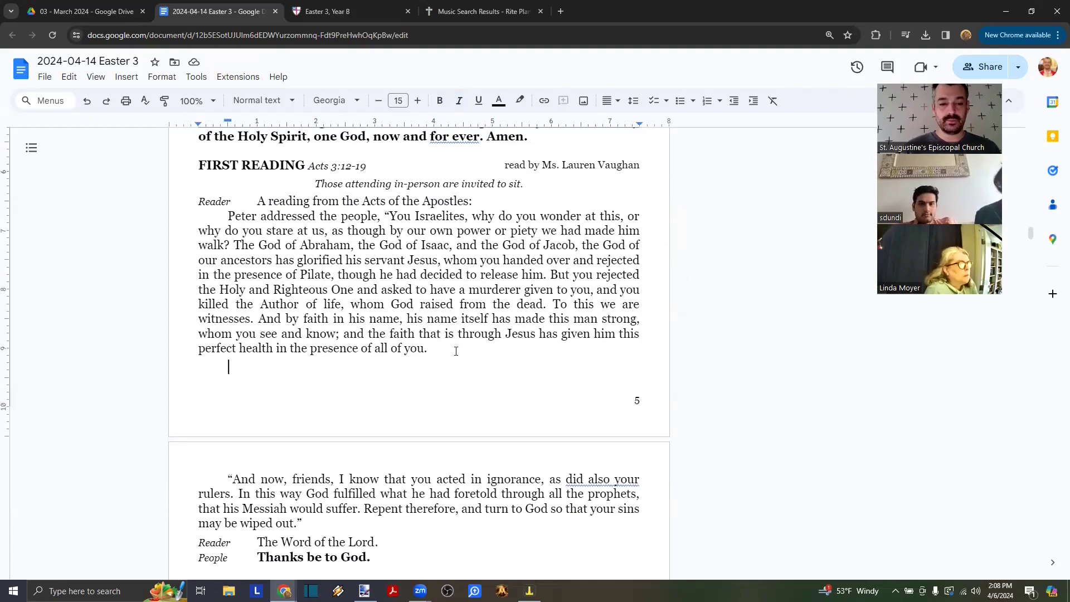
pyautogui.press('Delete')
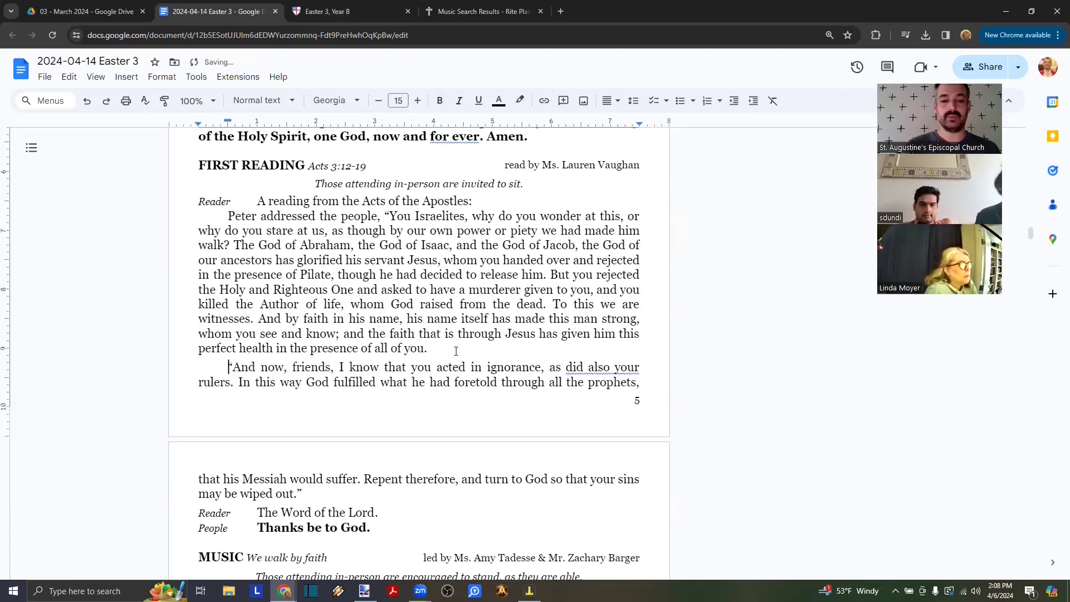
pyautogui.scroll(-1, 456, 352)
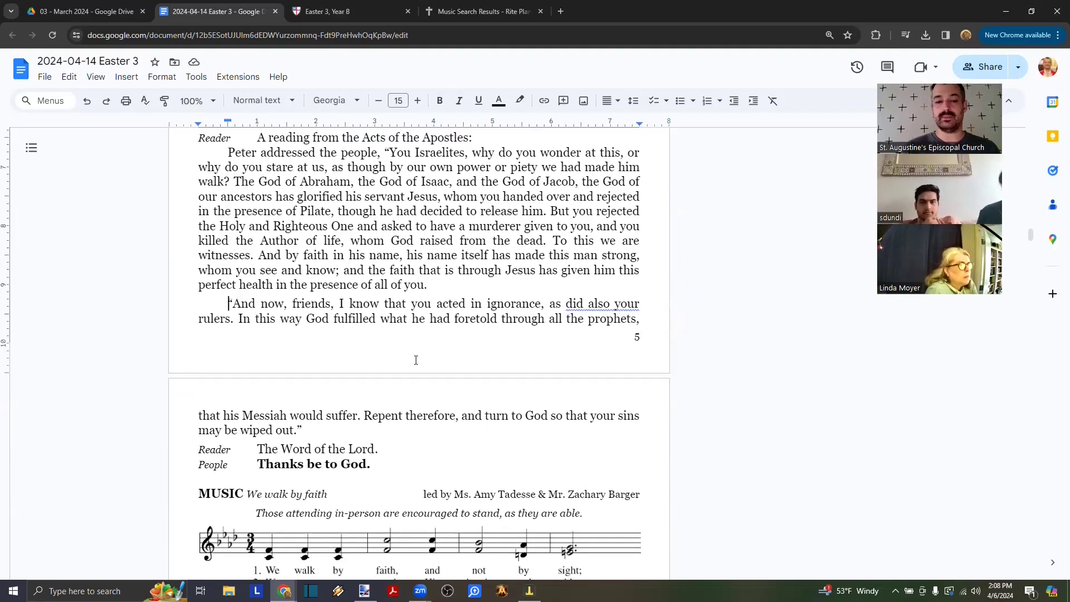
pyautogui.scroll(-1, 413, 359)
pyautogui.scroll(5, 415, 359)
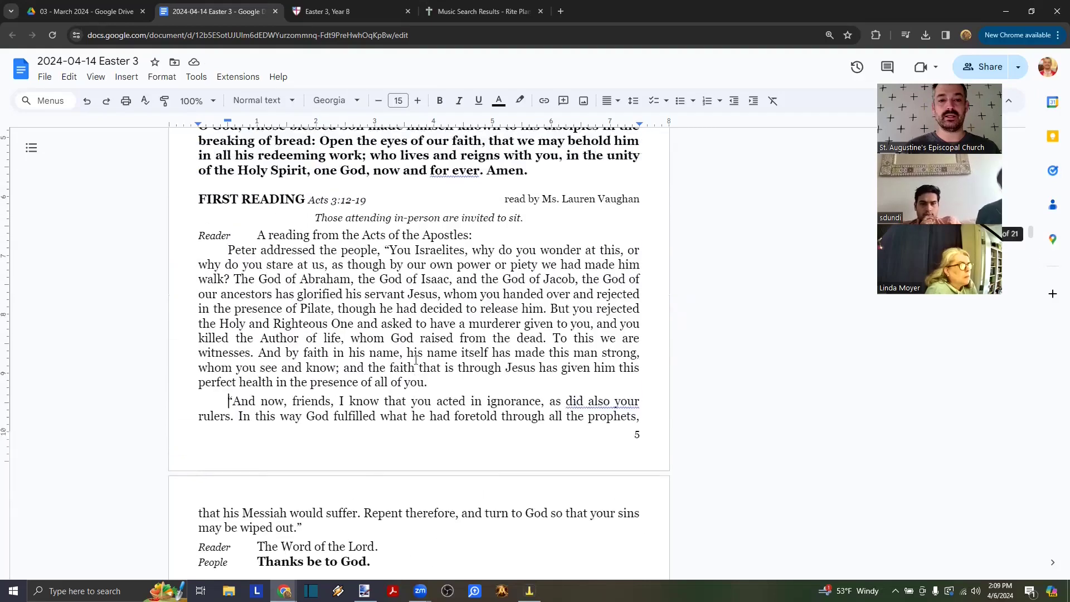
pyautogui.scroll(-7, 416, 360)
pyautogui.scroll(-2, 415, 360)
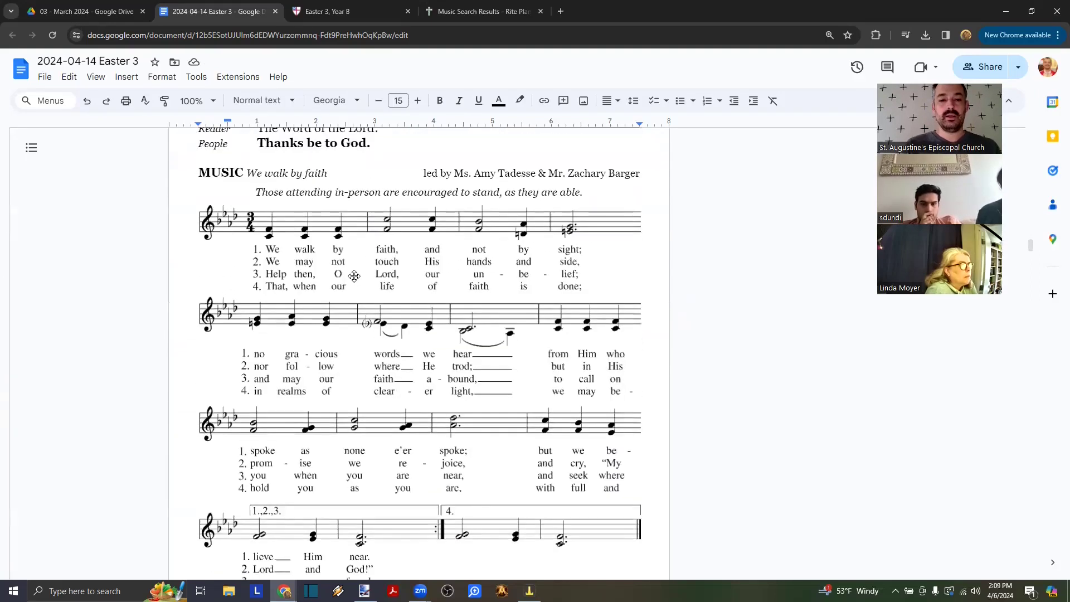
# - Select the first 'We walk by faith' score image and delete the music images under MUSIC
pyautogui.click(360, 269)
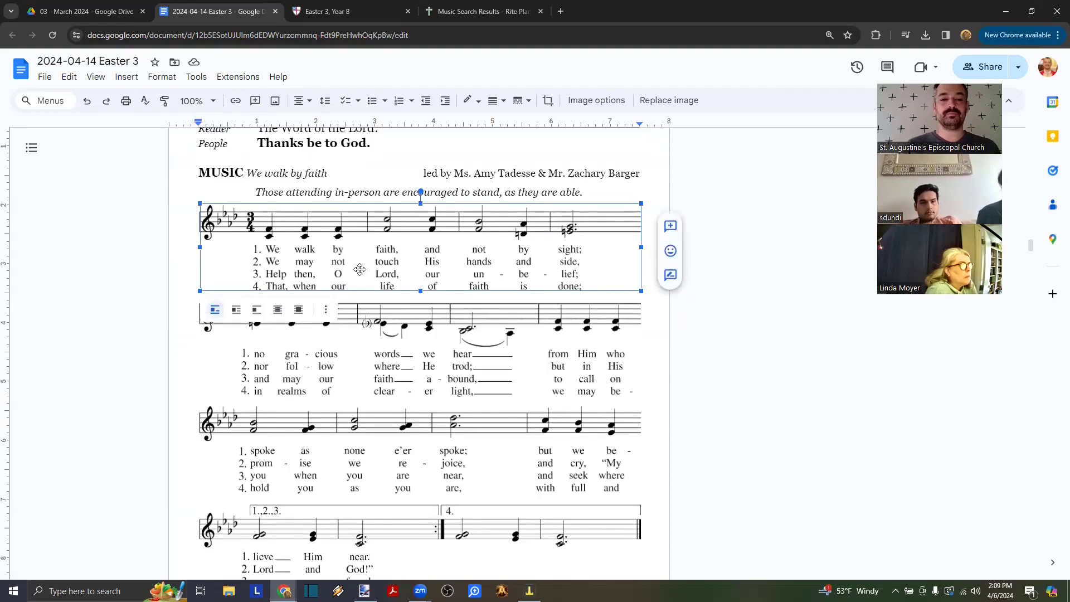
pyautogui.press('Delete')
pyautogui.press('Delete')
pyautogui.press('Delete')
pyautogui.press('Delete')
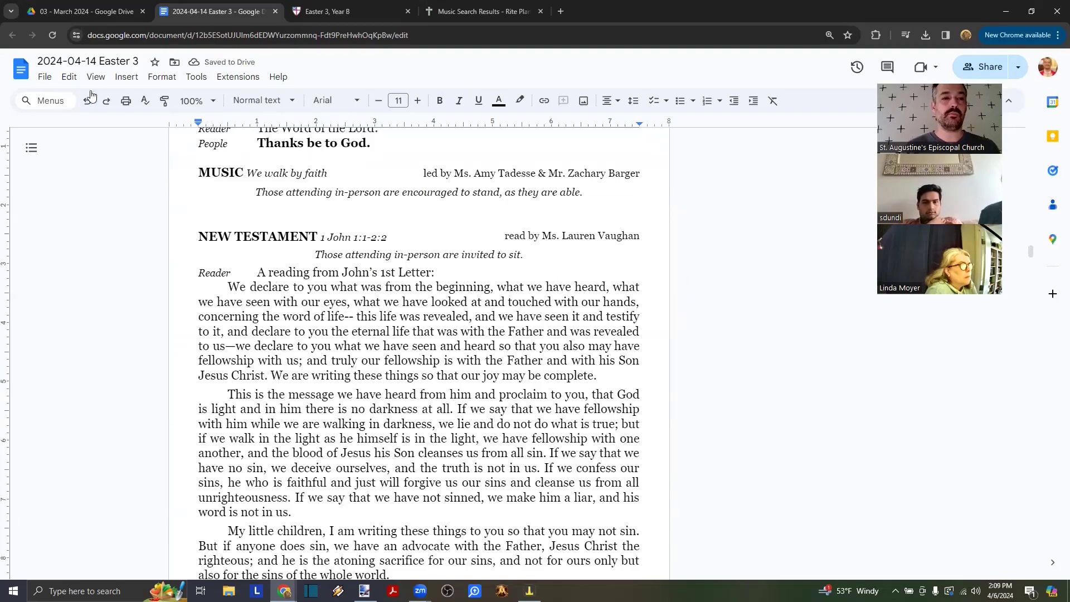
# - Open the 2024-03-10 Lent 4 bulletin from My Drive > Liturgy > 2024 > 03 - March 2024
pyautogui.click(84, 11)
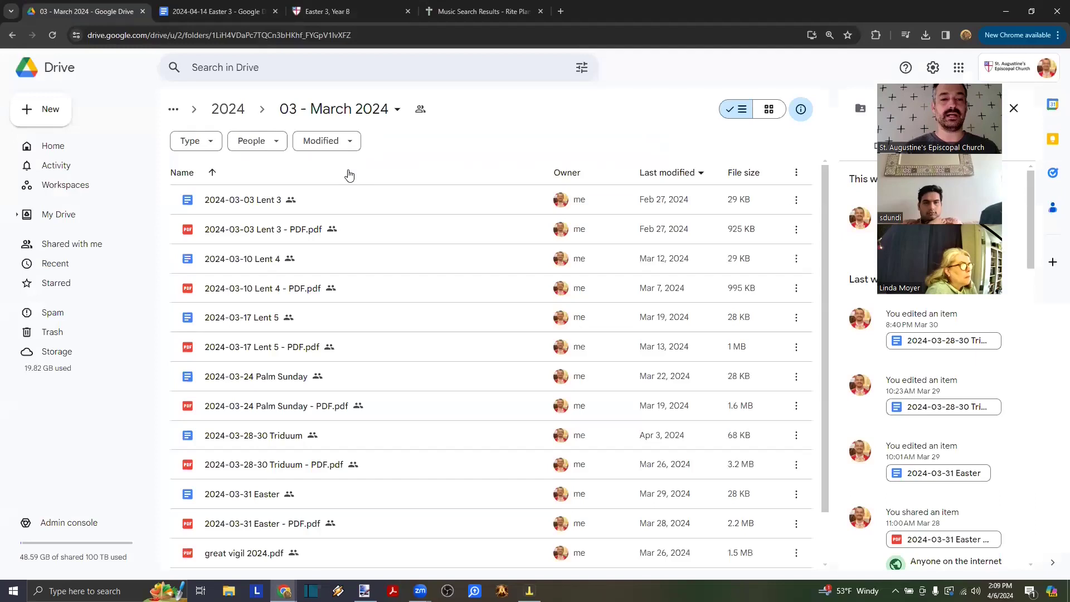
pyautogui.click(17, 214)
pyautogui.click(26, 353)
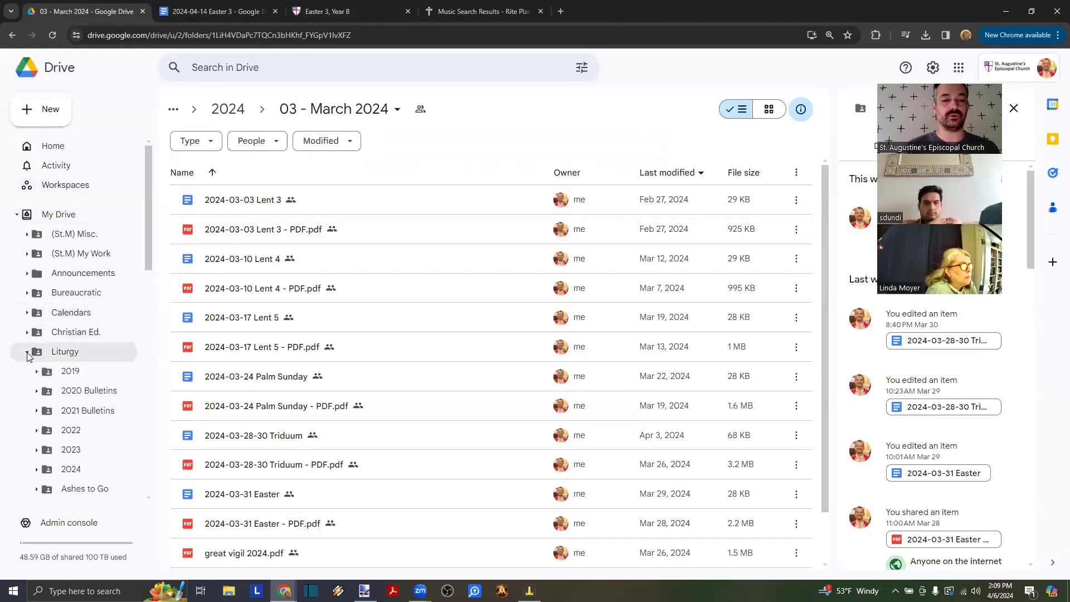
pyautogui.scroll(-2, 28, 356)
pyautogui.click(35, 379)
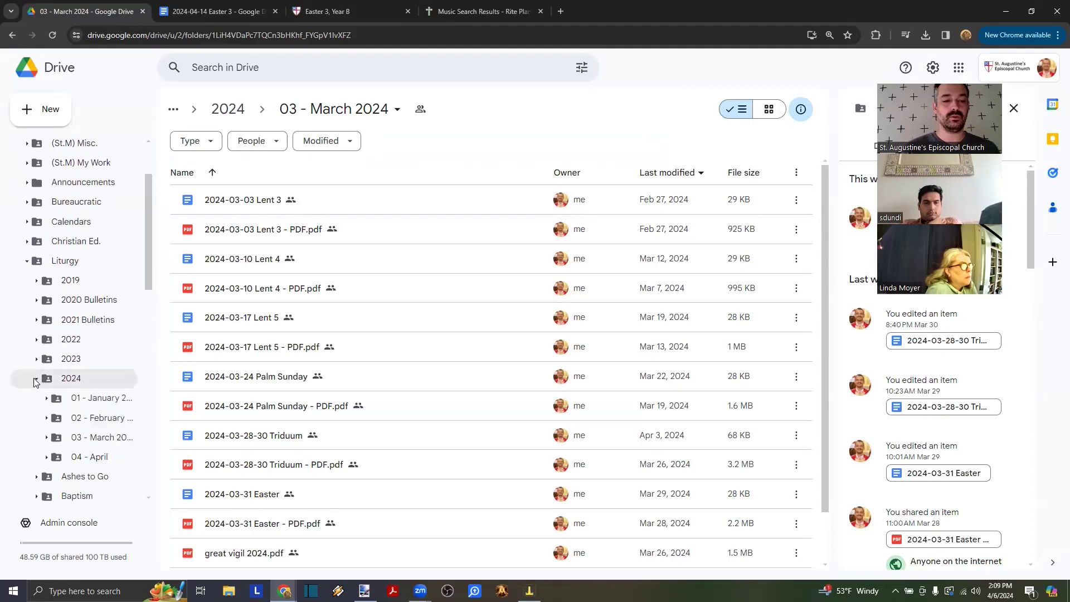
pyautogui.click(92, 438)
pyautogui.doubleClick(259, 265)
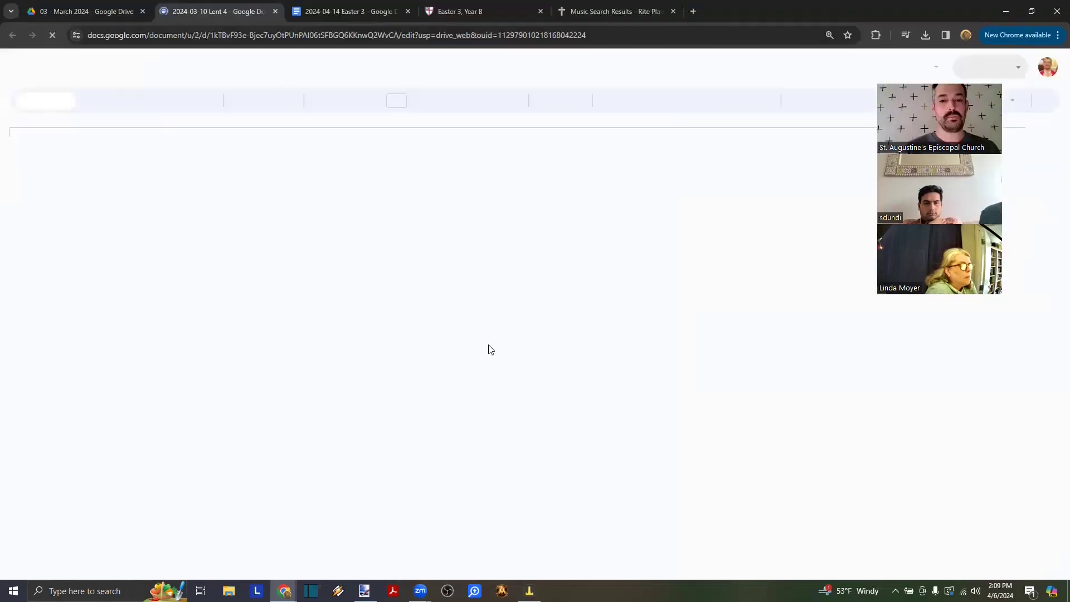
# - Select the Lent 4 bulletin's Psalm 107 section from the PSALM heading through 'joy.'
pyautogui.scroll(-15, 491, 349)
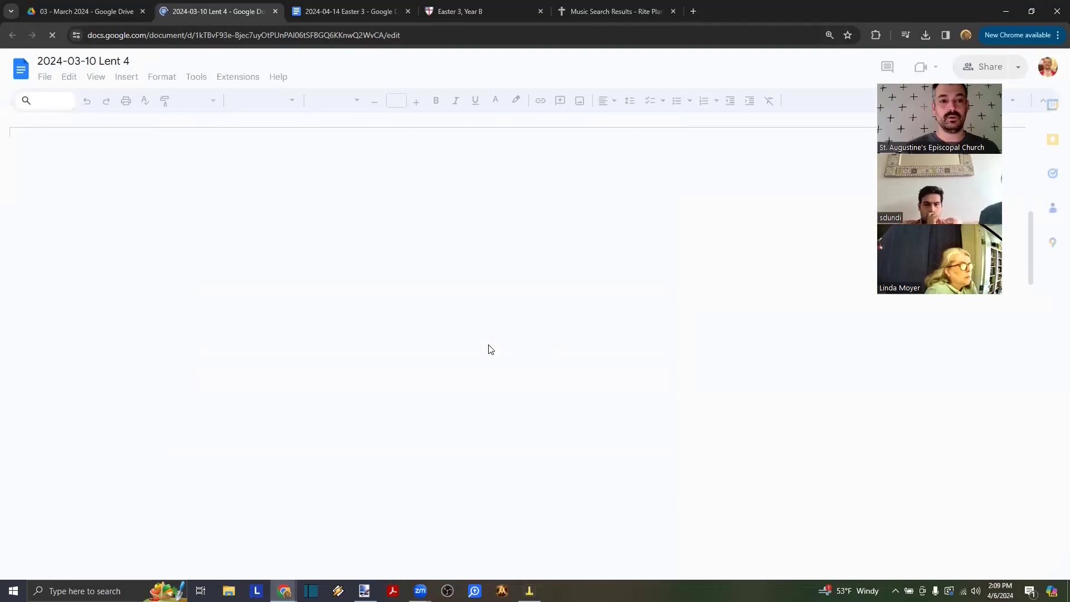
pyautogui.scroll(-15, 490, 349)
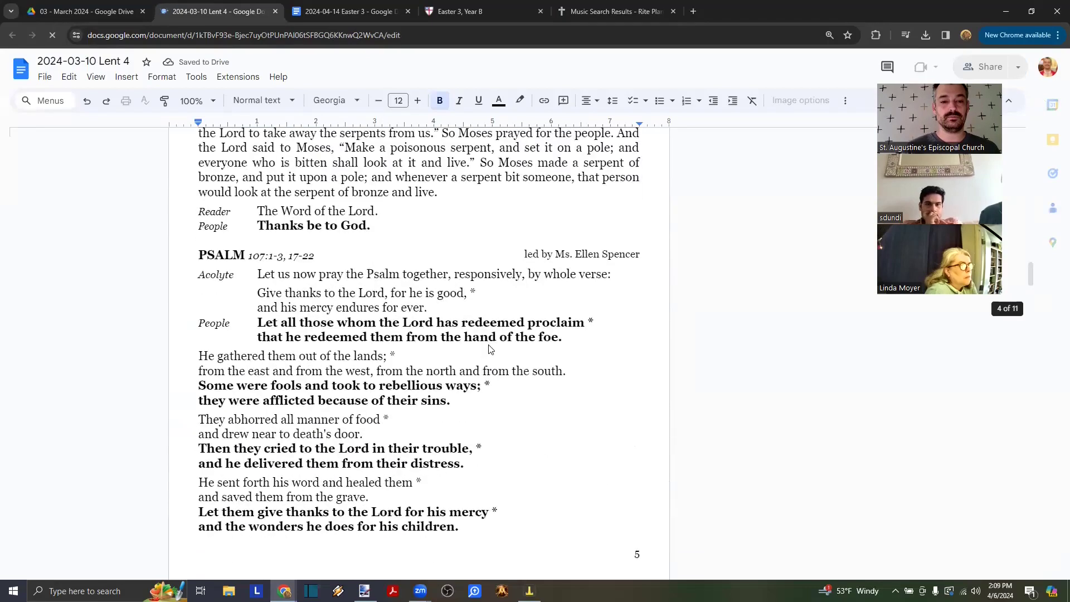
pyautogui.scroll(-3, 491, 350)
pyautogui.scroll(1, 478, 487)
pyautogui.scroll(-1, 472, 489)
pyautogui.click(204, 147)
pyautogui.hotkey('shift', 'Down')
pyautogui.hotkey('shift', 'Down')
pyautogui.hotkey('shift', 'Down')
pyautogui.hotkey('shift', 'Down')
pyautogui.hotkey('shift', 'Down')
pyautogui.hotkey('shift', 'Down')
pyautogui.hotkey('shift', 'Down')
pyautogui.hotkey('shift', 'Down')
pyautogui.hotkey('shift', 'Down')
pyautogui.hotkey('shift', 'Down')
pyautogui.hotkey('shift', 'Down')
pyautogui.hotkey('shift', 'Down')
pyautogui.hotkey('shift', 'Down')
pyautogui.hotkey('shift', 'Down')
pyautogui.hotkey('shift', 'Down')
pyautogui.hotkey('shift', 'Down')
pyautogui.hotkey('shift', 'Down')
pyautogui.hotkey('shift', 'Down')
pyautogui.hotkey('shift', 'Down')
pyautogui.hotkey('shift', 'Down')
pyautogui.hotkey('ctrl', 'c')
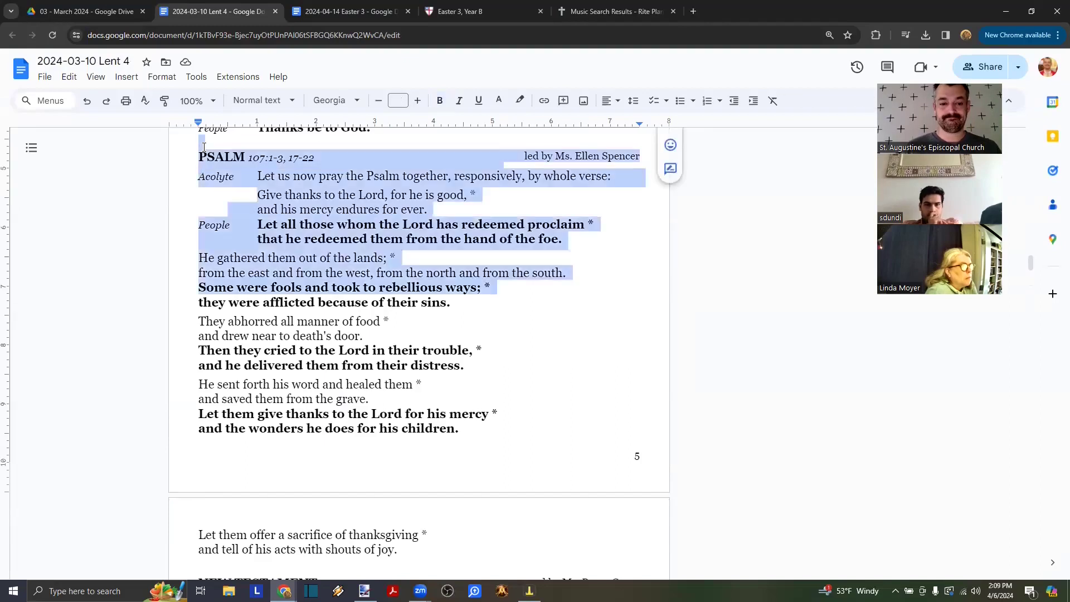
pyautogui.hotkey('shift', 'Up')
pyautogui.hotkey('shift', 'Down')
pyautogui.hotkey('shift', 'Left')
pyautogui.click(323, 11)
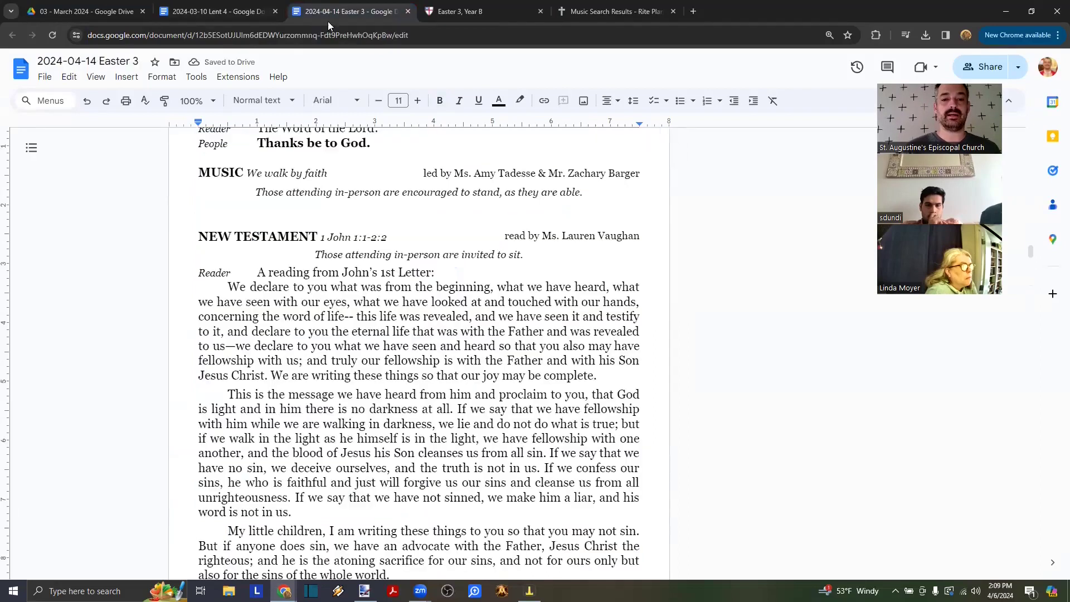
# - Paste the copied psalm section after 'Thanks be to God.' and remove the extra blank line above PSALM
pyautogui.scroll(2, 407, 209)
pyautogui.click(407, 209)
pyautogui.press('Return')
pyautogui.press('Return')
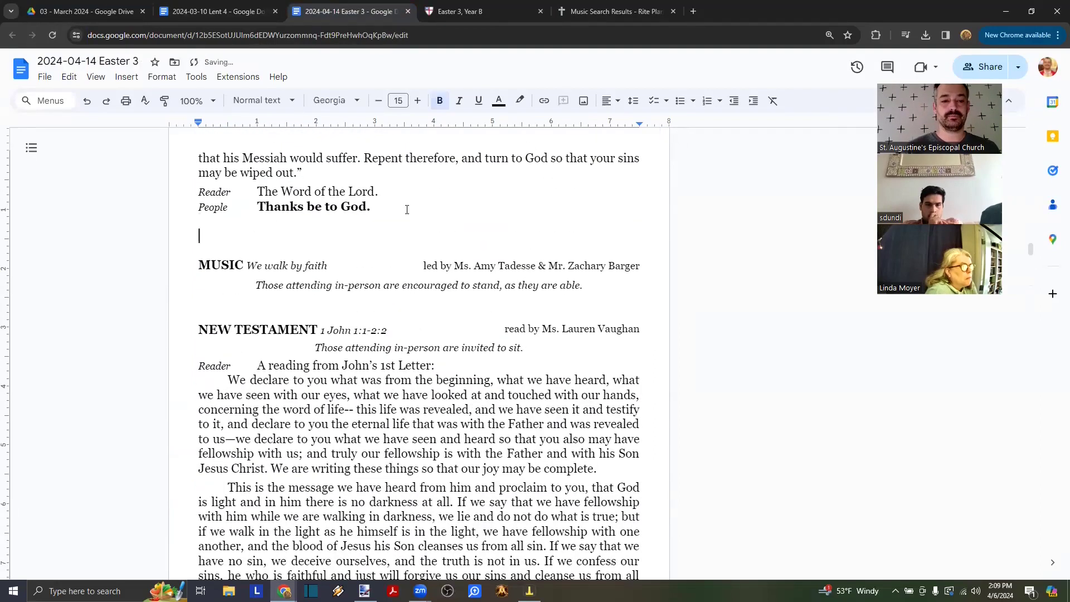
pyautogui.hotkey('ctrl', 'v')
pyautogui.click(243, 219)
pyautogui.press('Delete')
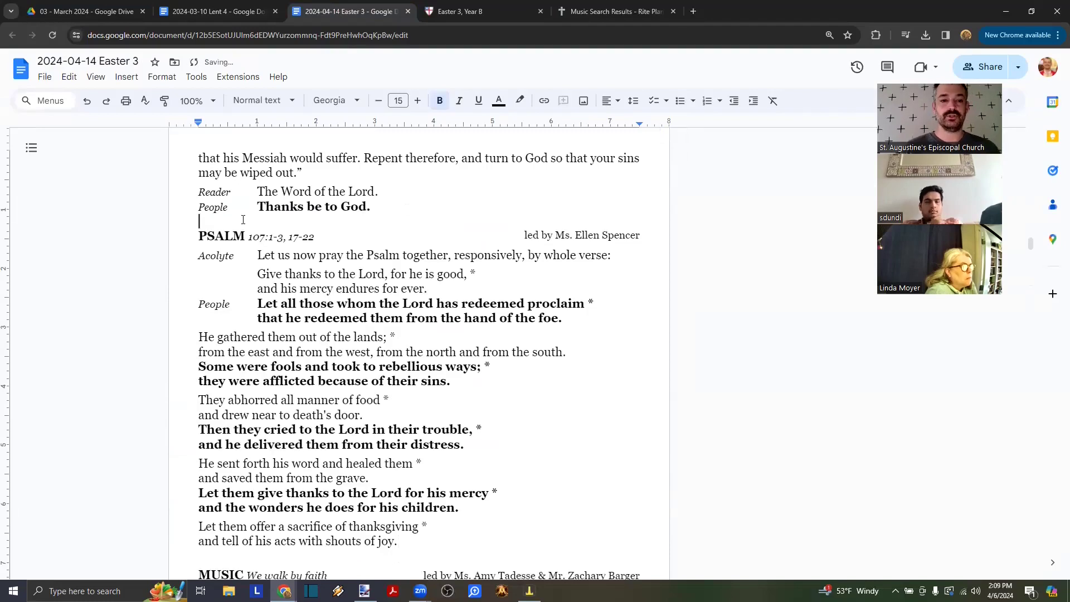
# - Select all eight Psalm 4 verses on the Easter 3 lectionary page
pyautogui.click(474, 8)
pyautogui.click(310, 267)
pyautogui.scroll(-4, 277, 324)
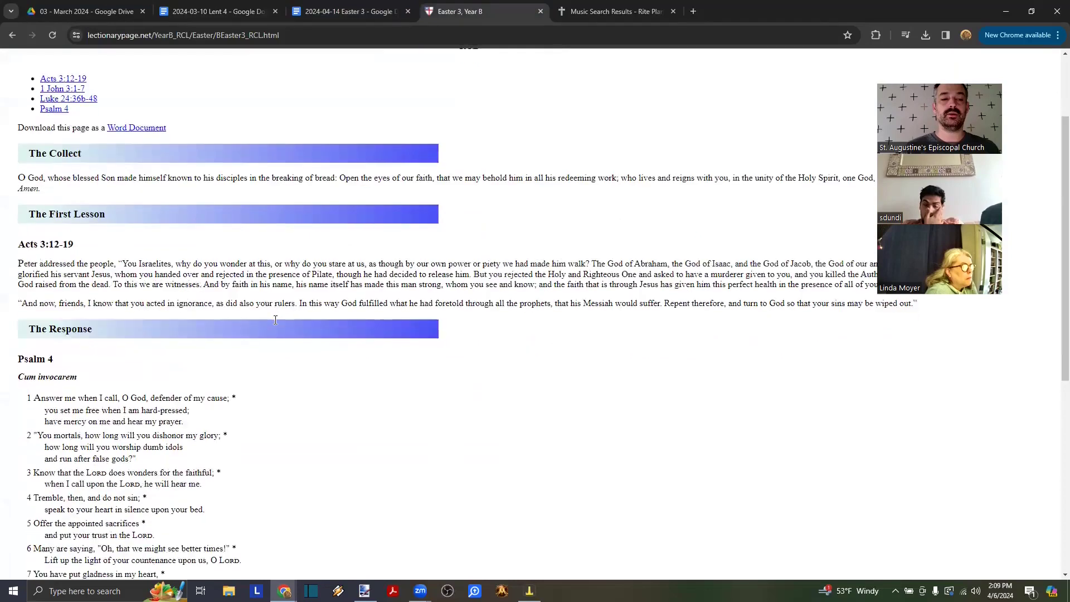
pyautogui.moveTo(208, 420); pyautogui.dragTo(6, 213)
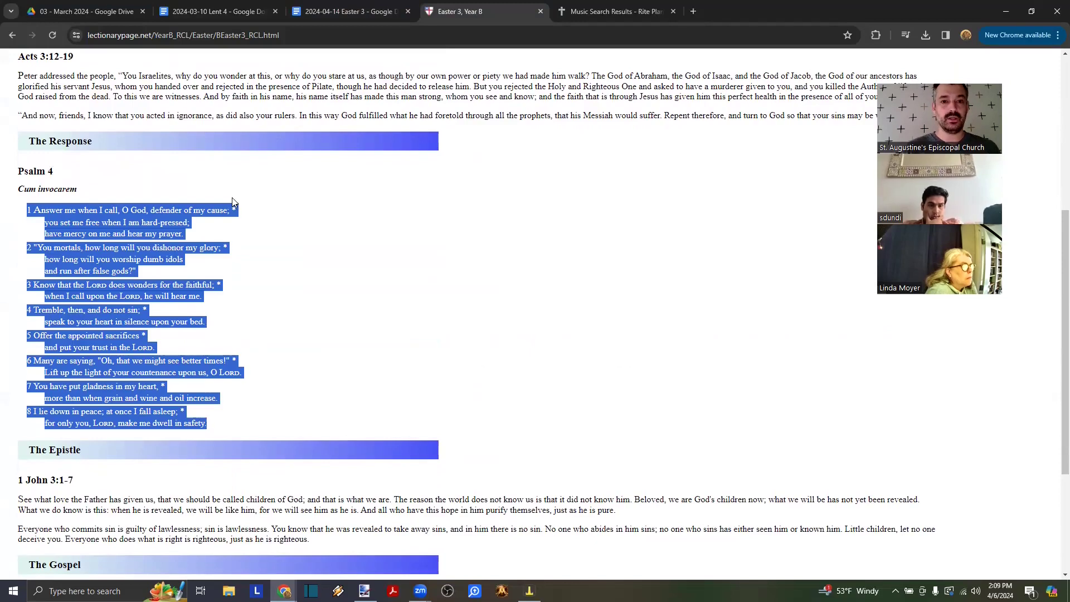
# - Change the heading reference '107:1-3, 17-22' to 4, making it PSALM 4
pyautogui.click(322, 11)
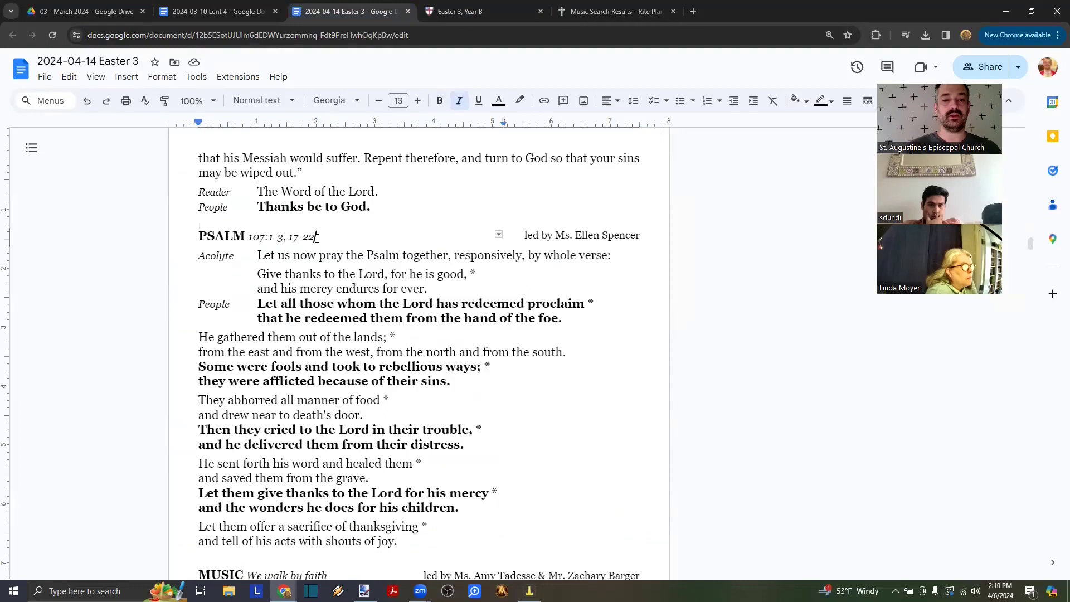
pyautogui.hotkey('shift', 'Left')
pyautogui.hotkey('shift', 'Left')
pyautogui.hotkey('shift', 'Left')
pyautogui.hotkey('shift', 'Left')
pyautogui.hotkey('shift', 'Left')
pyautogui.hotkey('shift', 'Left')
pyautogui.hotkey('shift', 'Left')
pyautogui.hotkey('shift', 'Left')
pyautogui.hotkey('shift', 'Left')
pyautogui.hotkey('shift', 'Left')
pyautogui.hotkey('shift', 'Left')
pyautogui.hotkey('shift', 'Left')
pyautogui.hotkey('shift', 'Left')
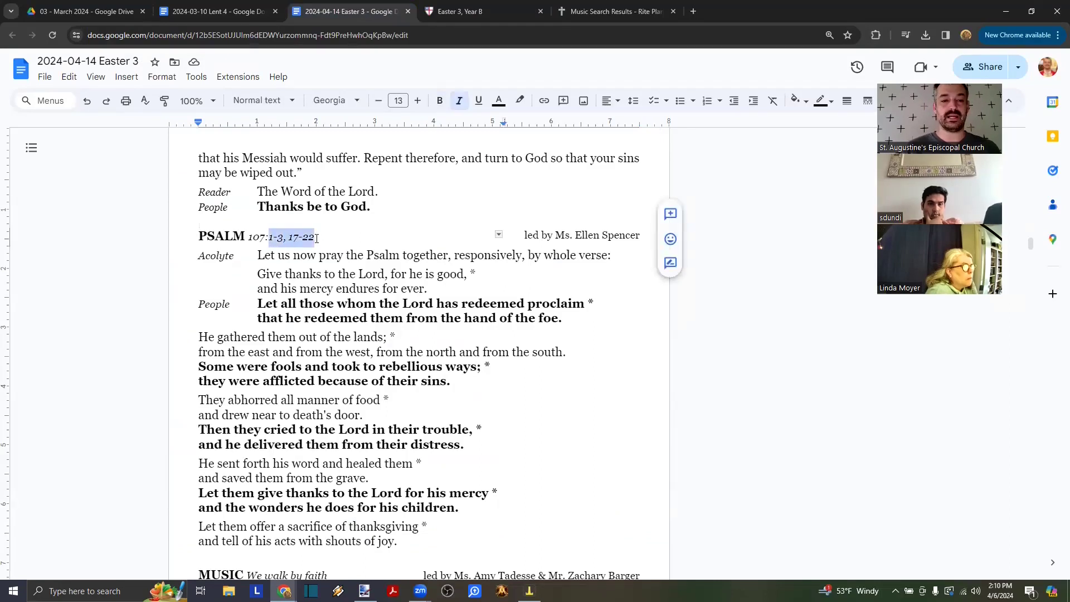
pyautogui.hotkey('shift', 'Left')
pyautogui.hotkey('shift', 'Left')
pyautogui.write('4')
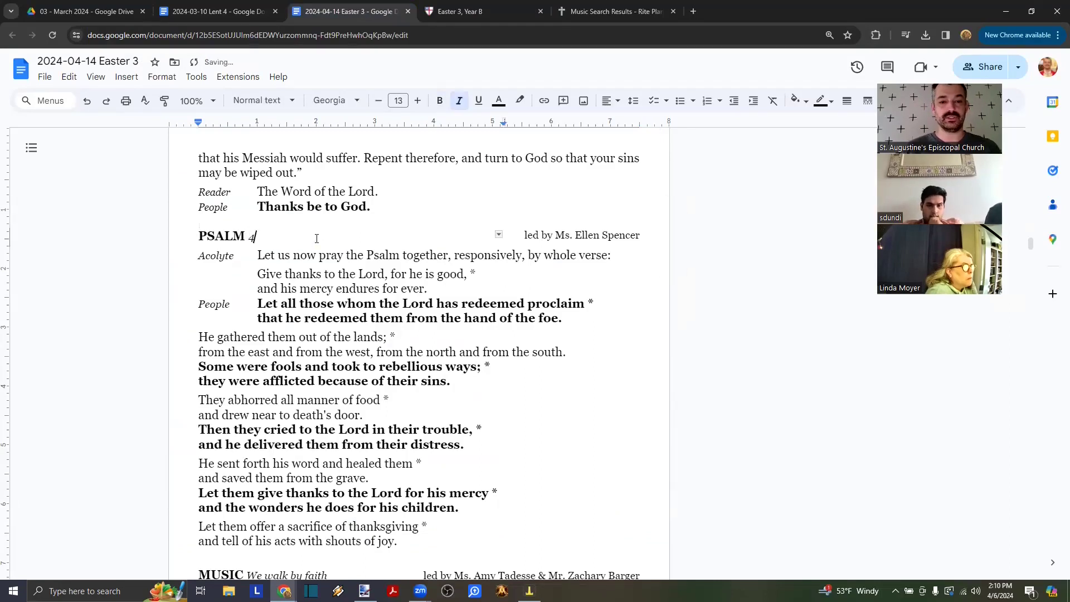
pyautogui.press('Down')
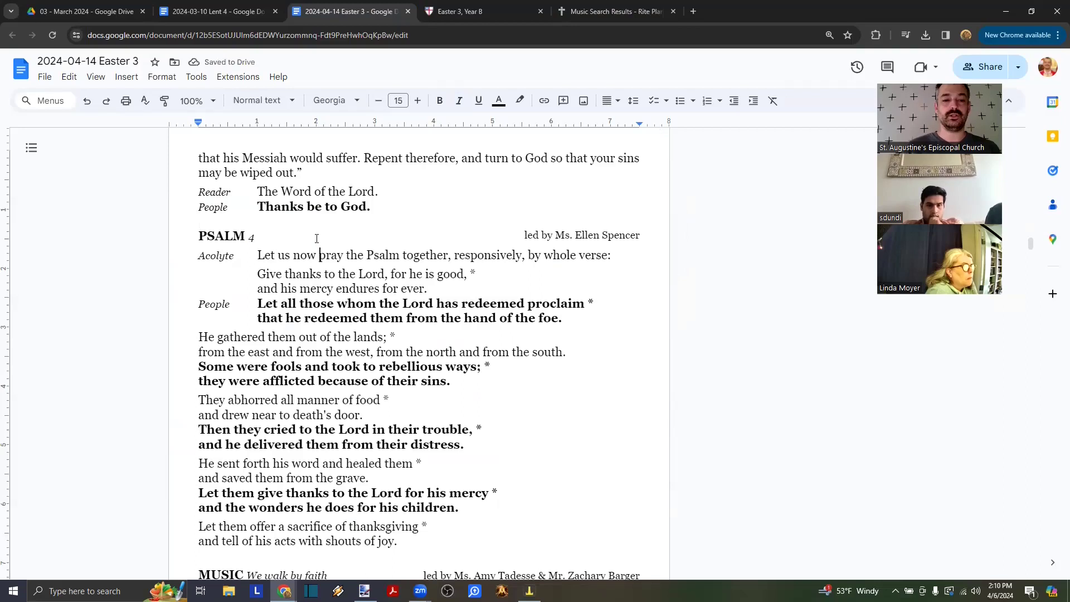
# - Select the old verses from 'Give thanks…' to '…shouts of joy.' and paste the Psalm 4 verses over them
pyautogui.press('Down')
pyautogui.press('Left')
pyautogui.press('Left')
pyautogui.press('Left')
pyautogui.press('Left')
pyautogui.press('Left')
pyautogui.press('Left')
pyautogui.press('Left')
pyautogui.press('Left')
pyautogui.press('Left')
pyautogui.press('Left')
pyautogui.press('Left')
pyautogui.press('Left')
pyautogui.press('Left')
pyautogui.press('Left')
pyautogui.press('Left')
pyautogui.press('Left')
pyautogui.press('Left')
pyautogui.press('Left')
pyautogui.press('Left')
pyautogui.press('Left')
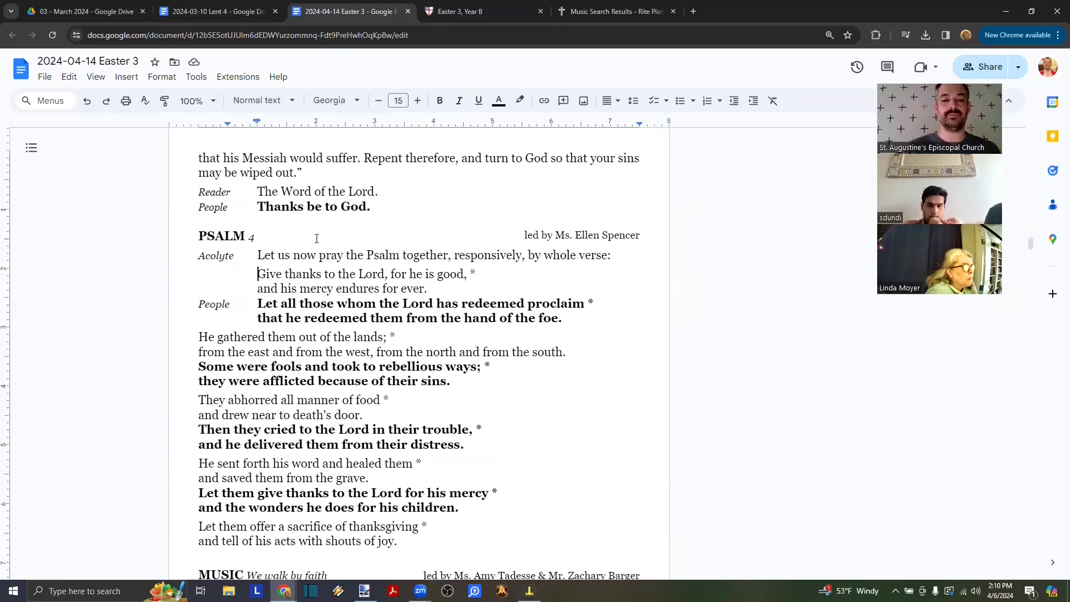
pyautogui.hotkey('shift', 'Down')
pyautogui.hotkey('shift', 'Down')
pyautogui.hotkey('shift', 'Down')
pyautogui.hotkey('shift', 'Down')
pyautogui.hotkey('shift', 'Down')
pyautogui.hotkey('shift', 'Down')
pyautogui.hotkey('shift', 'Down')
pyautogui.hotkey('shift', 'Down')
pyautogui.hotkey('shift', 'Down')
pyautogui.hotkey('shift', 'Down')
pyautogui.hotkey('shift', 'Down')
pyautogui.hotkey('shift', 'Down')
pyautogui.hotkey('shift', 'Down')
pyautogui.hotkey('shift', 'Down')
pyautogui.hotkey('shift', 'Down')
pyautogui.hotkey('shift', 'Down')
pyautogui.hotkey('shift', 'Down')
pyautogui.hotkey('shift', 'Down')
pyautogui.hotkey('shift', 'Down')
pyautogui.hotkey('shift', 'Down')
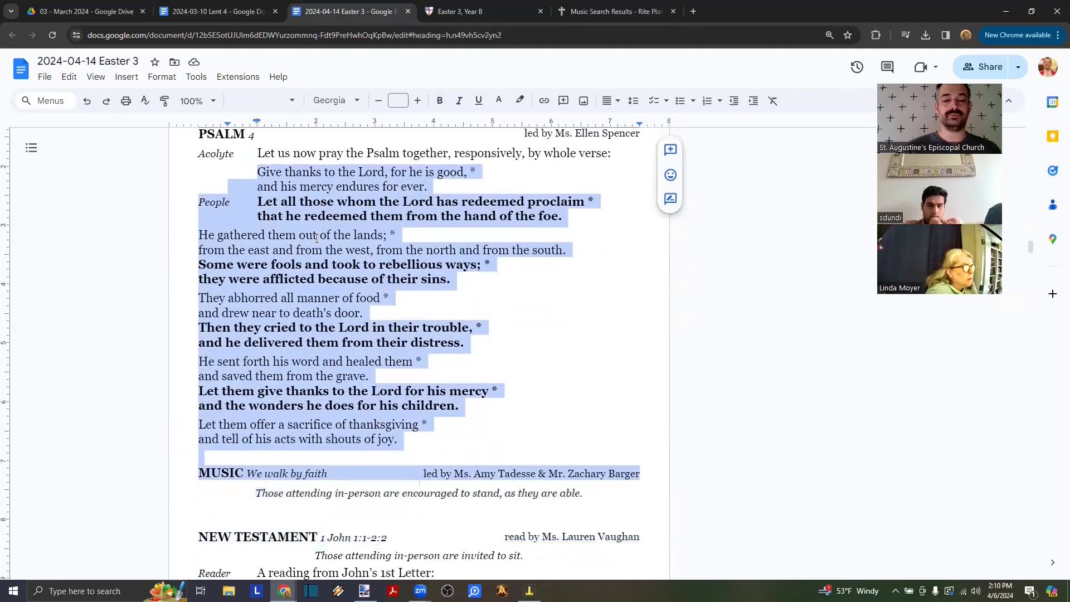
pyautogui.hotkey('shift', 'Up')
pyautogui.hotkey('shift', 'Up')
pyautogui.hotkey('shift', 'Up')
pyautogui.hotkey('ctrl', 'shift', 'Right')
pyautogui.hotkey('ctrl', 'shift', 'Right')
pyautogui.hotkey('ctrl', 'shift', 'Right')
pyautogui.hotkey('ctrl', 'shift', 'Right')
pyautogui.hotkey('ctrl', 'shift', 'Right')
pyautogui.hotkey('ctrl', 'shift', 'Right')
pyautogui.hotkey('ctrl', 'shift', 'Right')
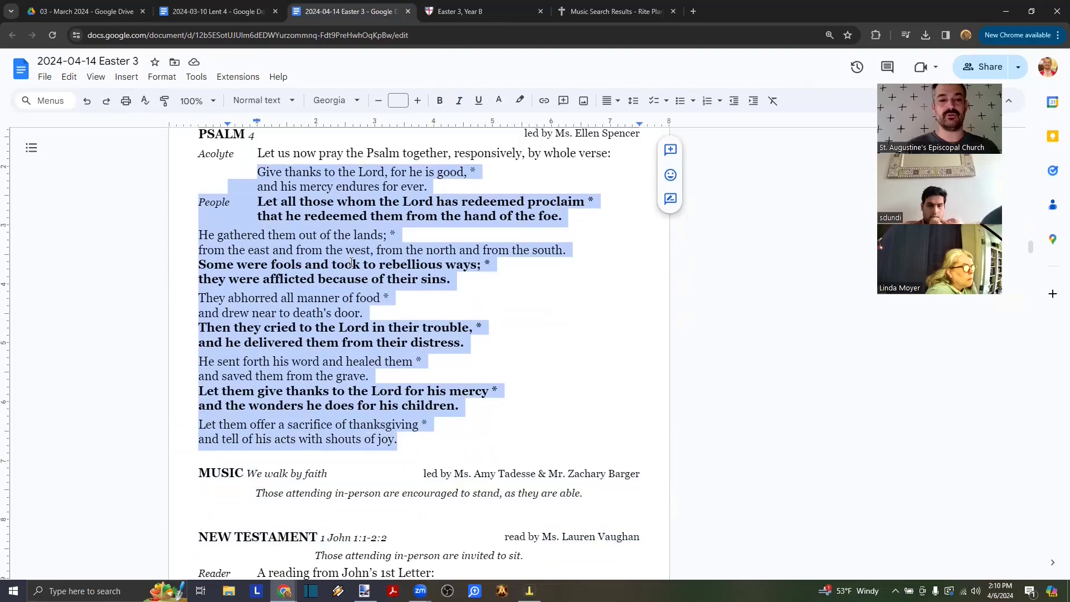
pyautogui.scroll(1, 352, 262)
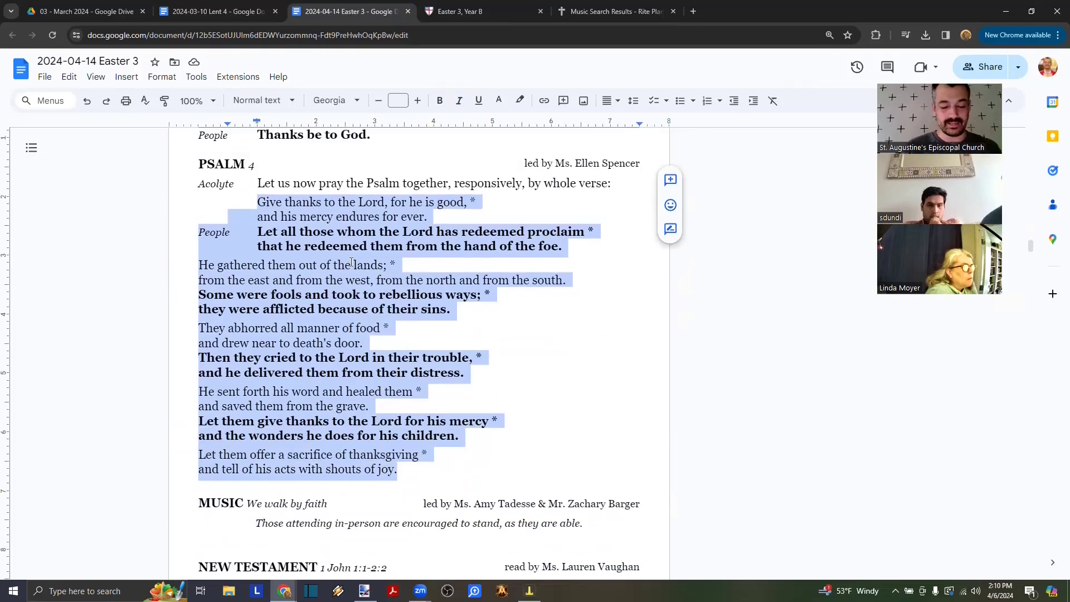
pyautogui.hotkey('ctrl', 'v')
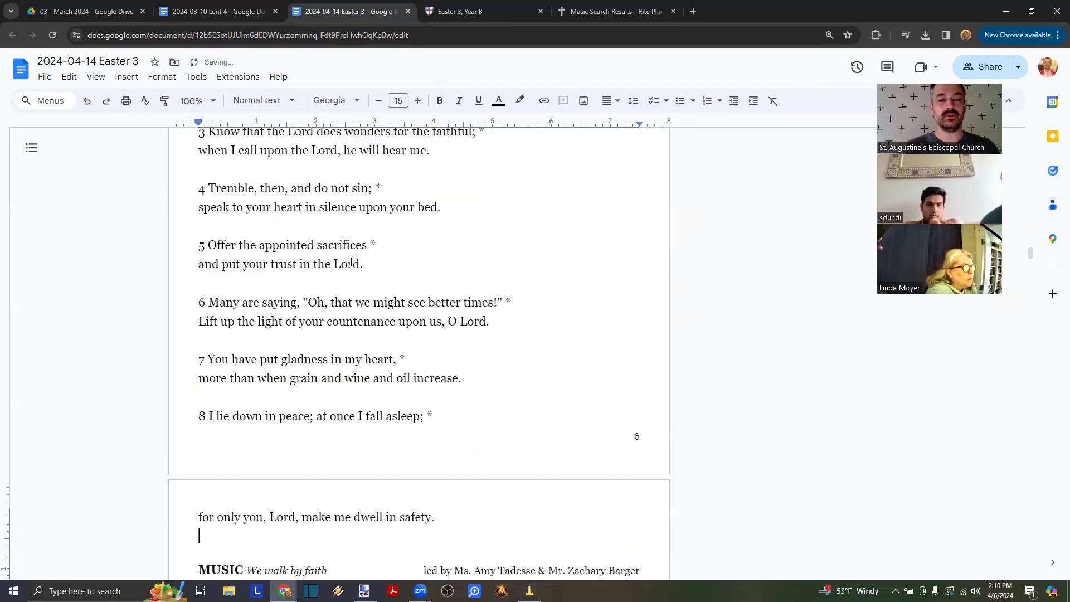
# - Remove the verse number before 'Answer' and indent verse 1 under the Acolyte text
pyautogui.scroll(5, 331, 256)
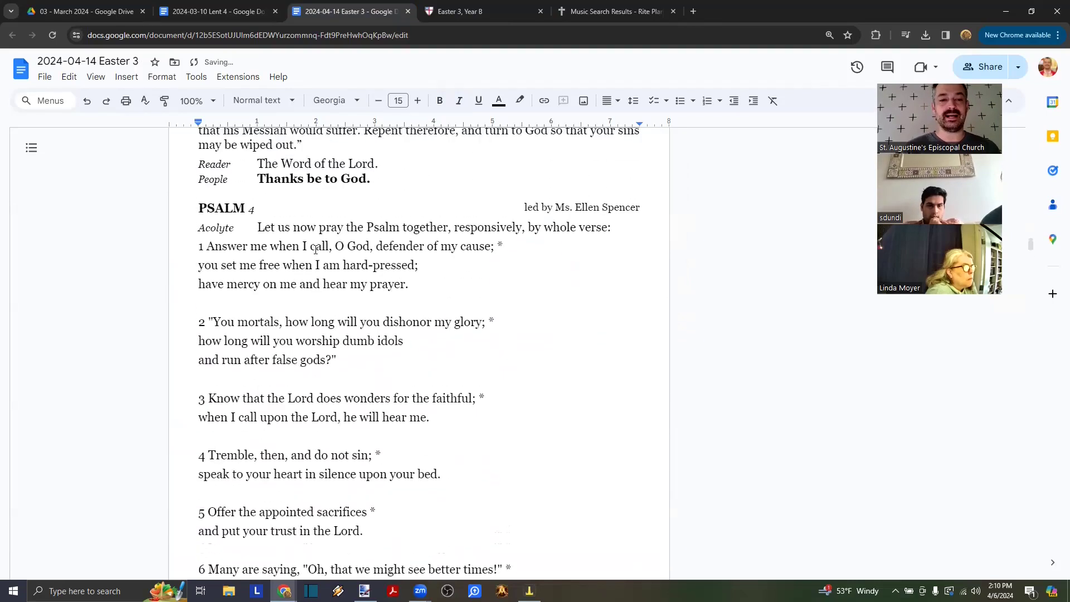
pyautogui.click(208, 253)
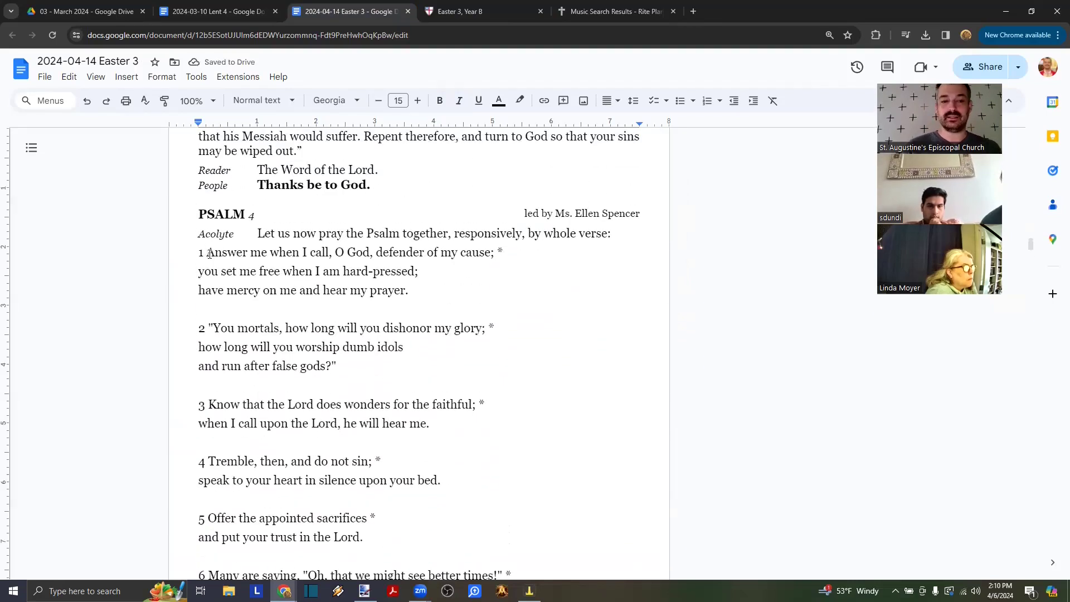
pyautogui.press('BackSpace')
pyautogui.press('BackSpace')
pyautogui.press('Tab')
pyautogui.press('Tab')
pyautogui.press('Down')
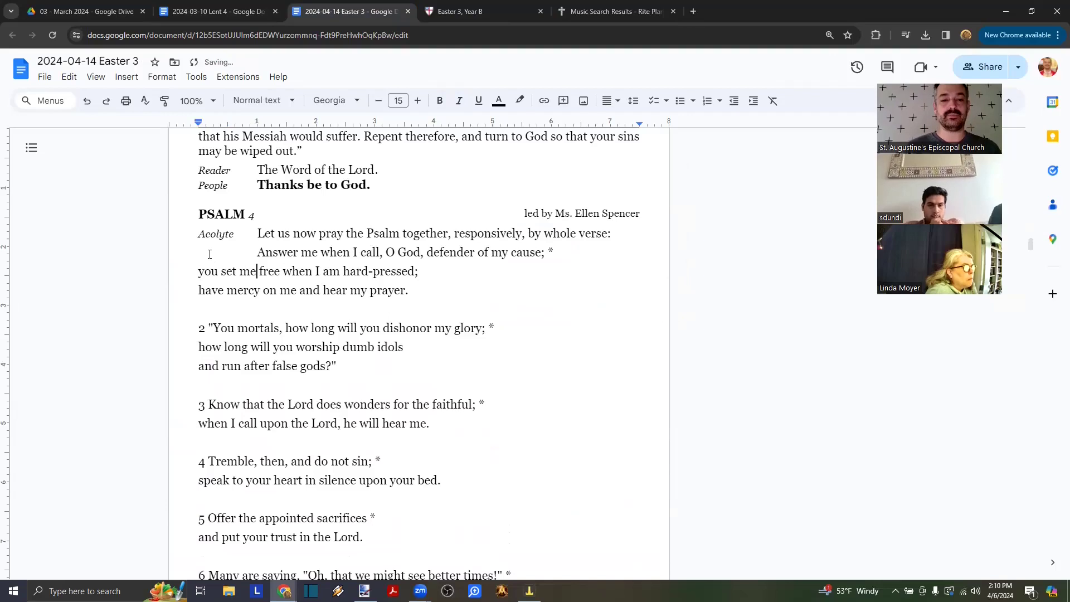
pyautogui.press('Down')
pyautogui.press('Down')
pyautogui.press('Down')
pyautogui.press('Down')
pyautogui.press('Down')
pyautogui.press('Up')
pyautogui.press('Up')
pyautogui.press('Up')
pyautogui.press('Up')
pyautogui.press('Right')
pyautogui.press('Right')
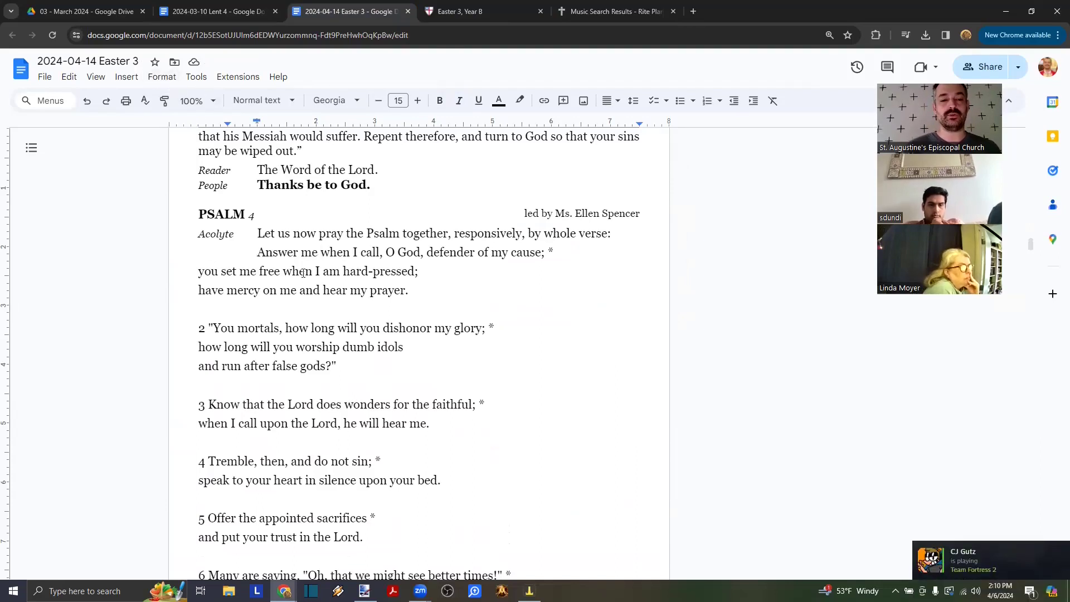
pyautogui.click(160, 79)
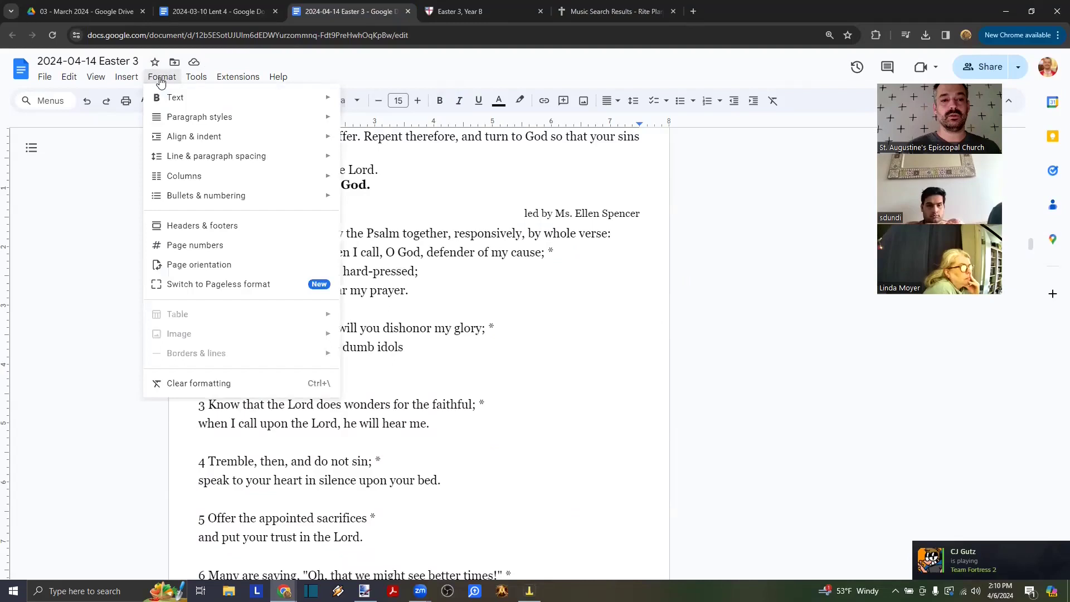
pyautogui.moveTo(230, 163)
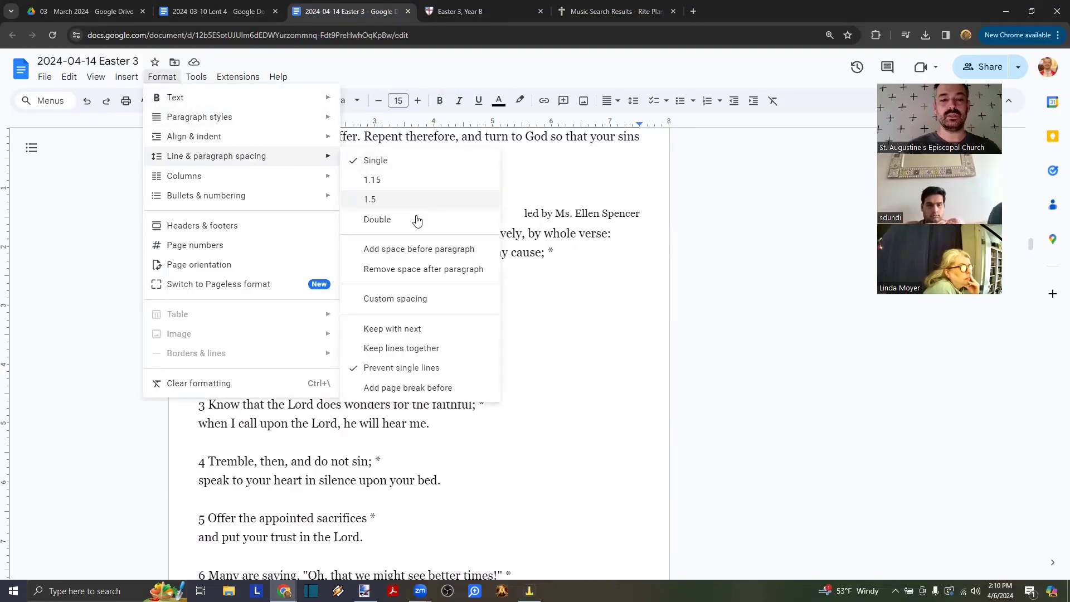
pyautogui.click(390, 298)
pyautogui.doubleClick(569, 342)
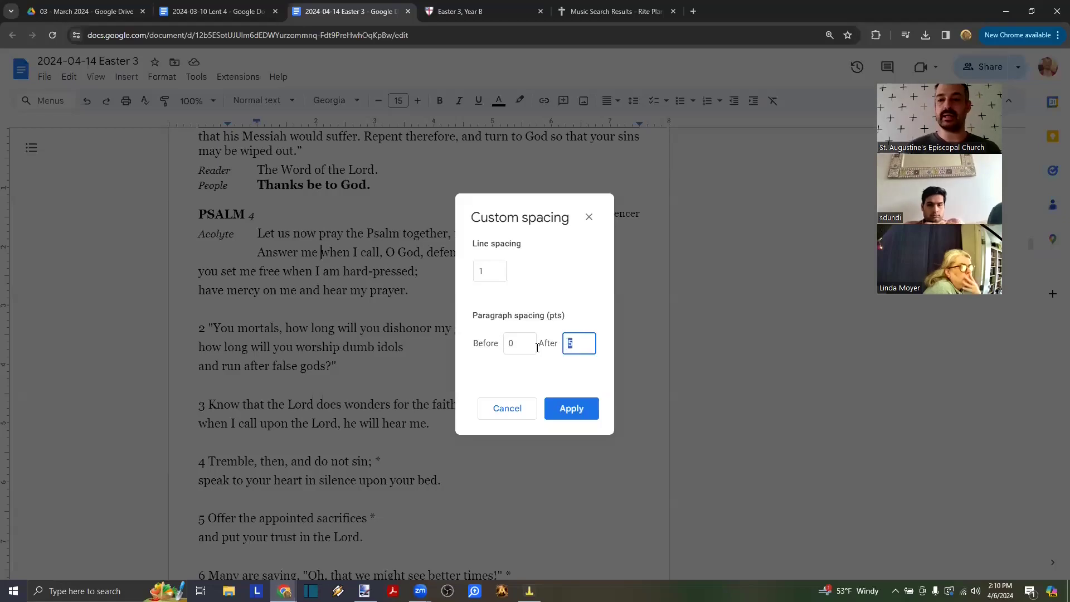
pyautogui.click(507, 408)
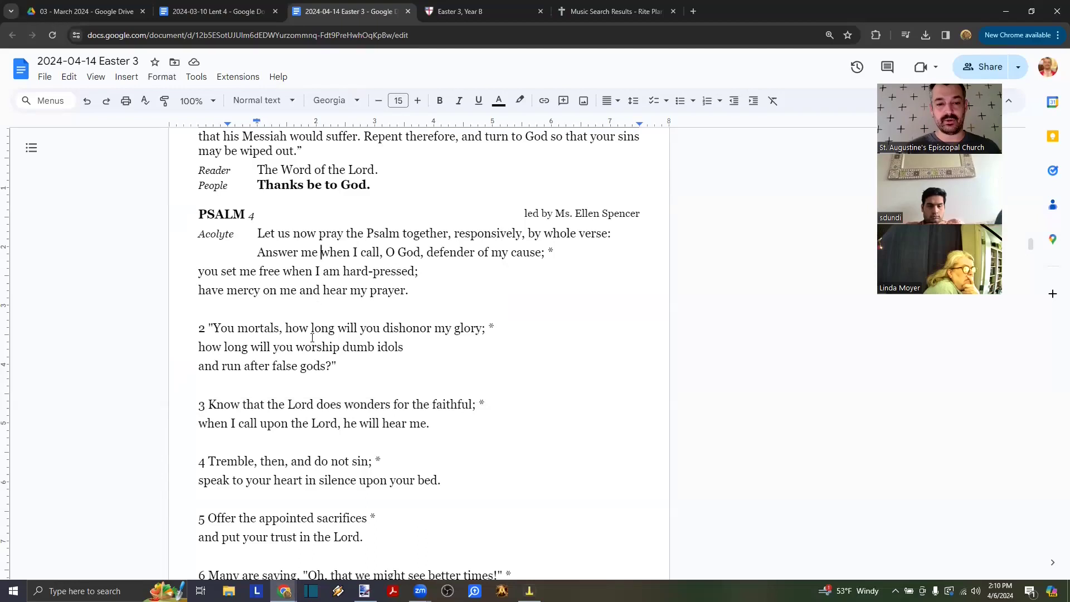
# - Start 'you set me free' on a soft-break line tabbed under 'Answer'
pyautogui.scroll(2, 333, 234)
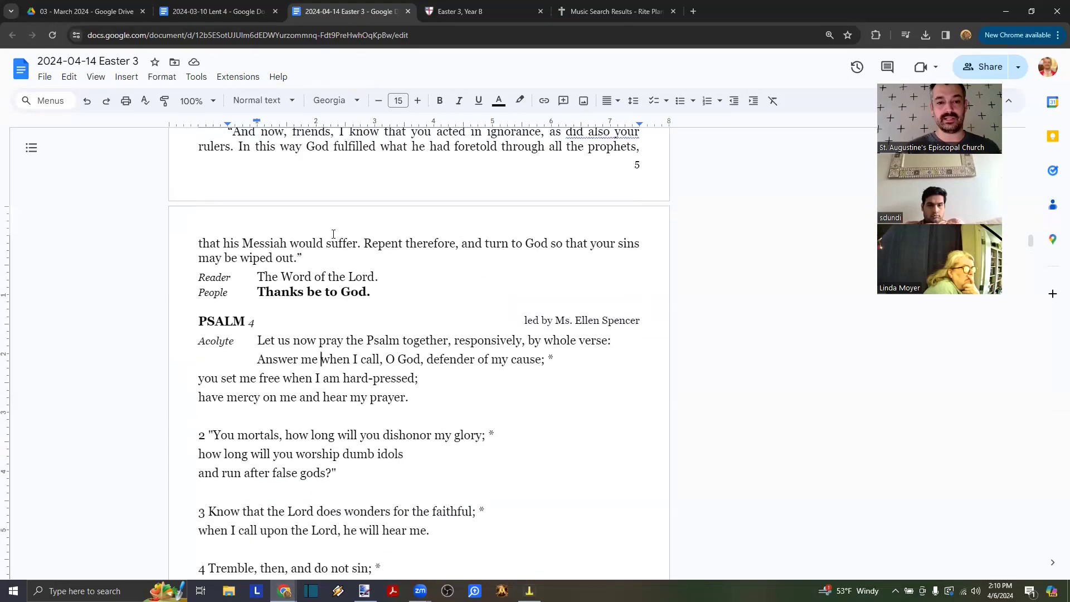
pyautogui.scroll(2, 334, 234)
pyautogui.scroll(-2, 431, 282)
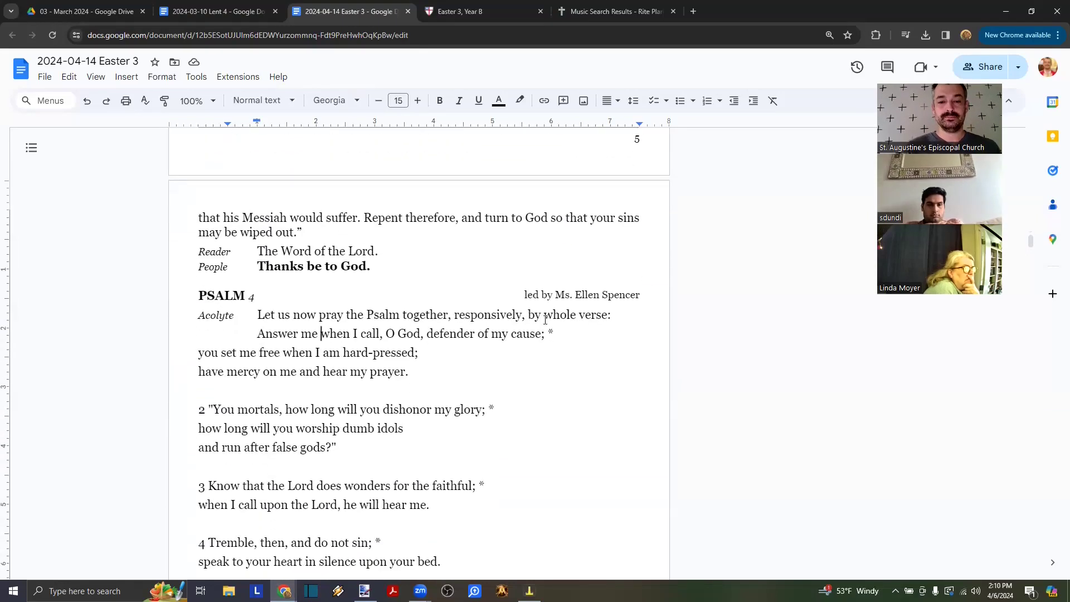
pyautogui.press('BackSpace')
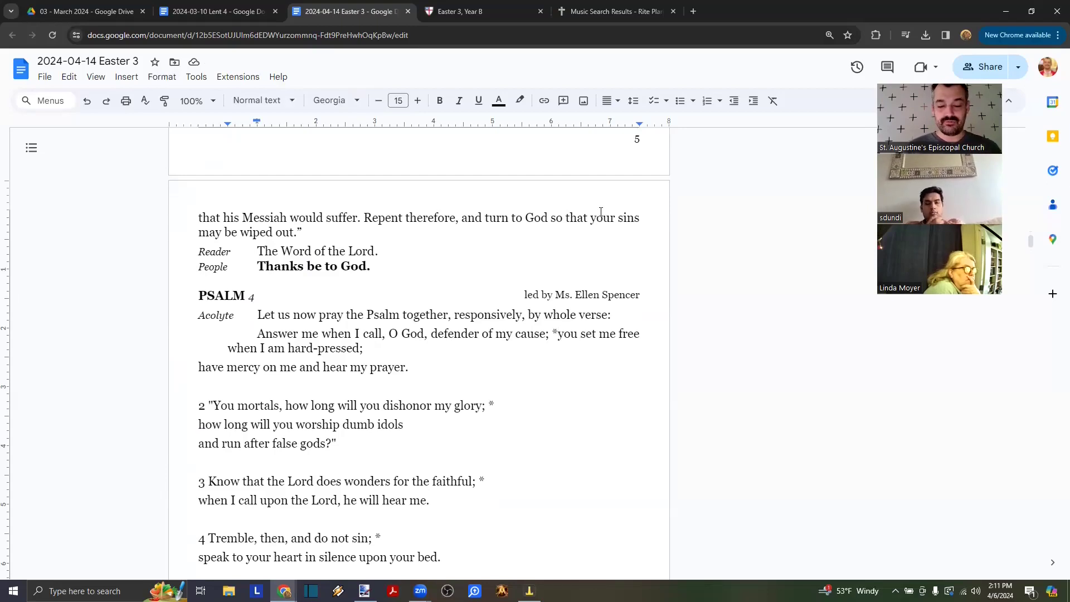
pyautogui.press('Return')
pyautogui.press('BackSpace')
pyautogui.press('BackSpace')
pyautogui.press('BackSpace')
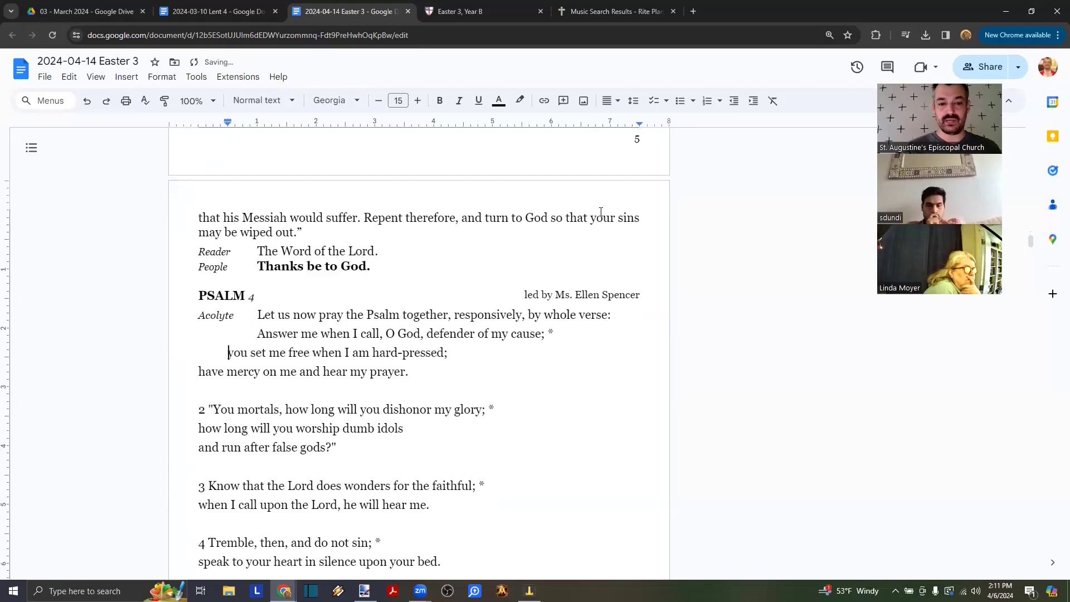
pyautogui.hotkey('shift', 'Return')
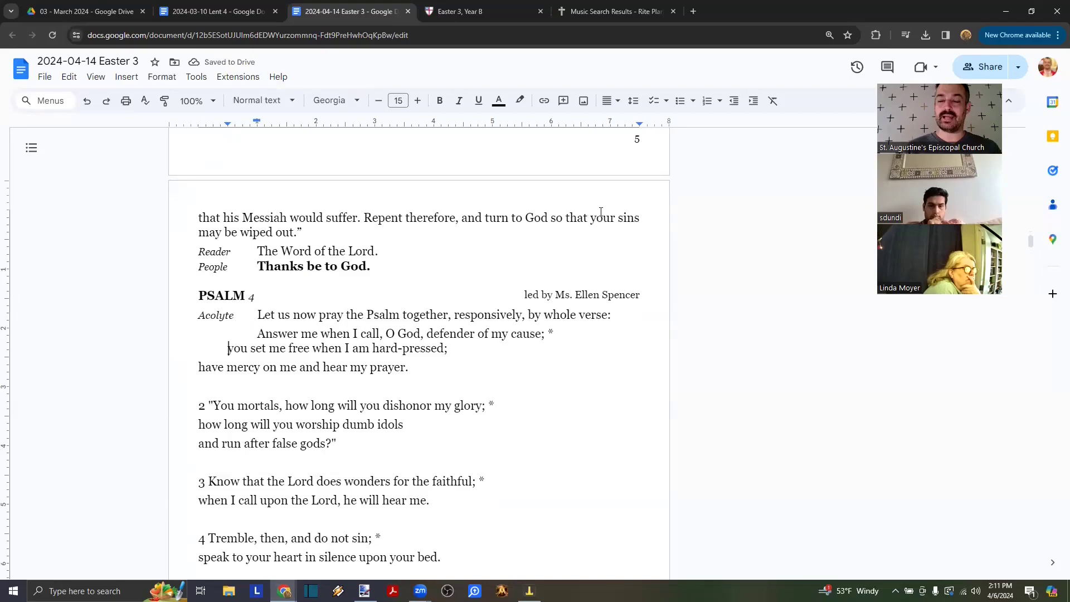
pyautogui.press('Tab')
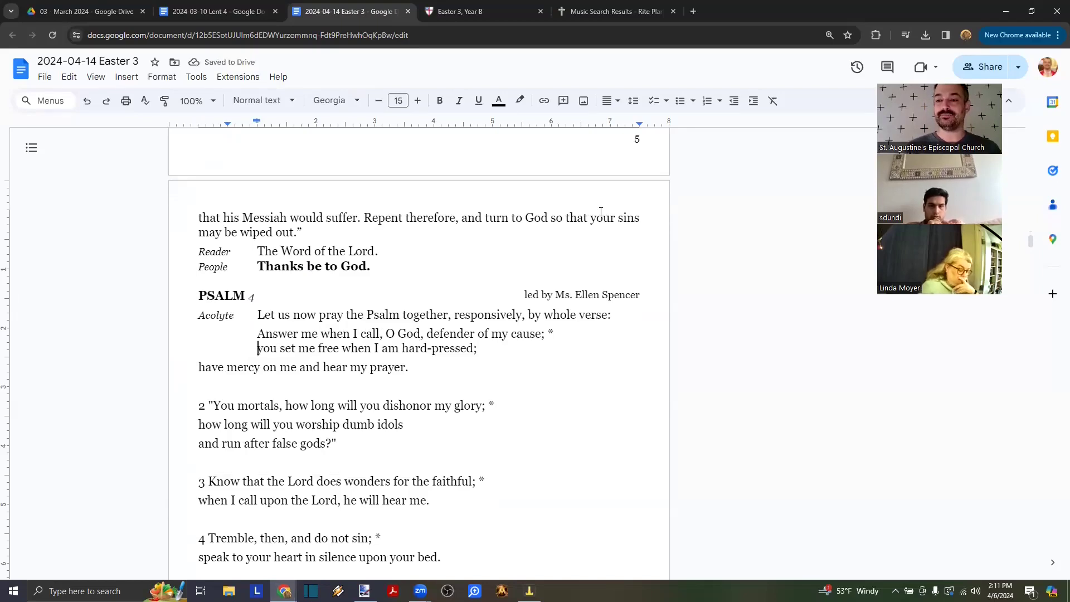
# - Join 'have mercy on me' onto the 'hard-pressed;' line
pyautogui.click(44, 78)
pyautogui.moveTo(158, 97)
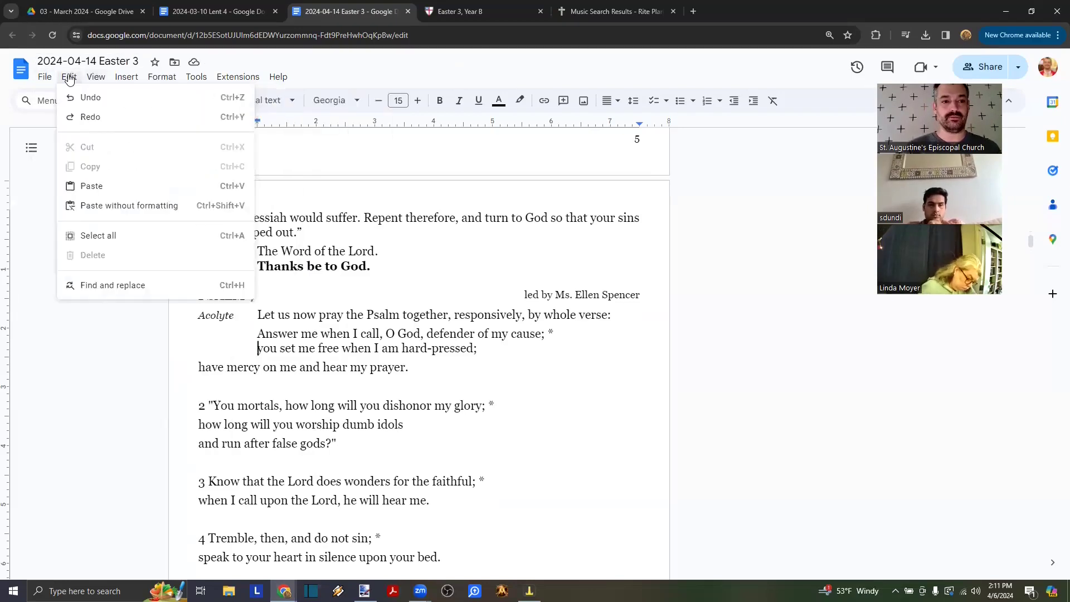
pyautogui.moveTo(102, 81)
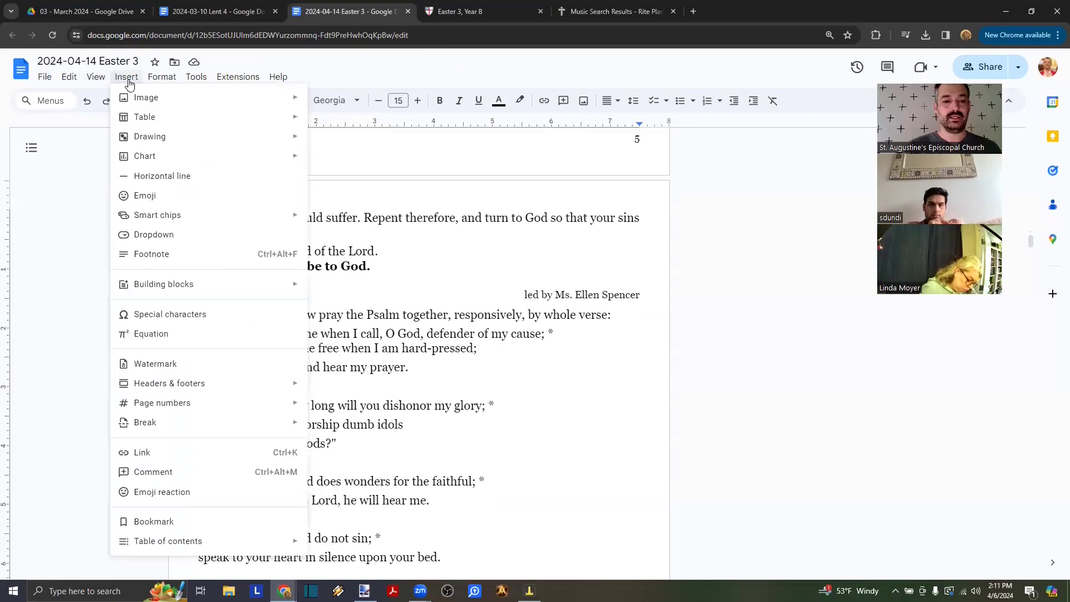
pyautogui.moveTo(190, 406)
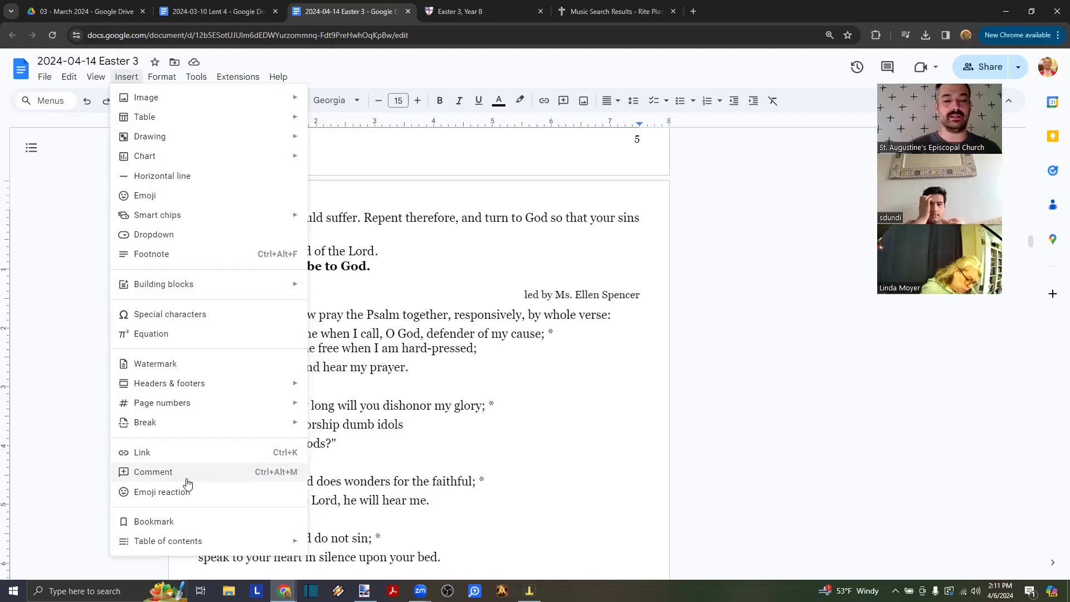
pyautogui.click(511, 351)
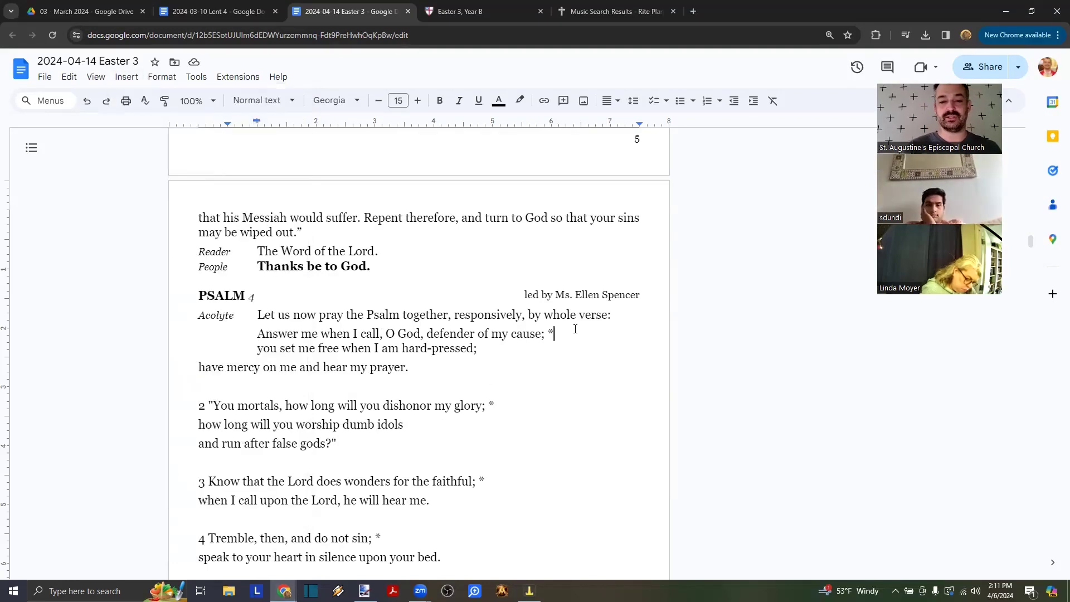
pyautogui.press('Delete')
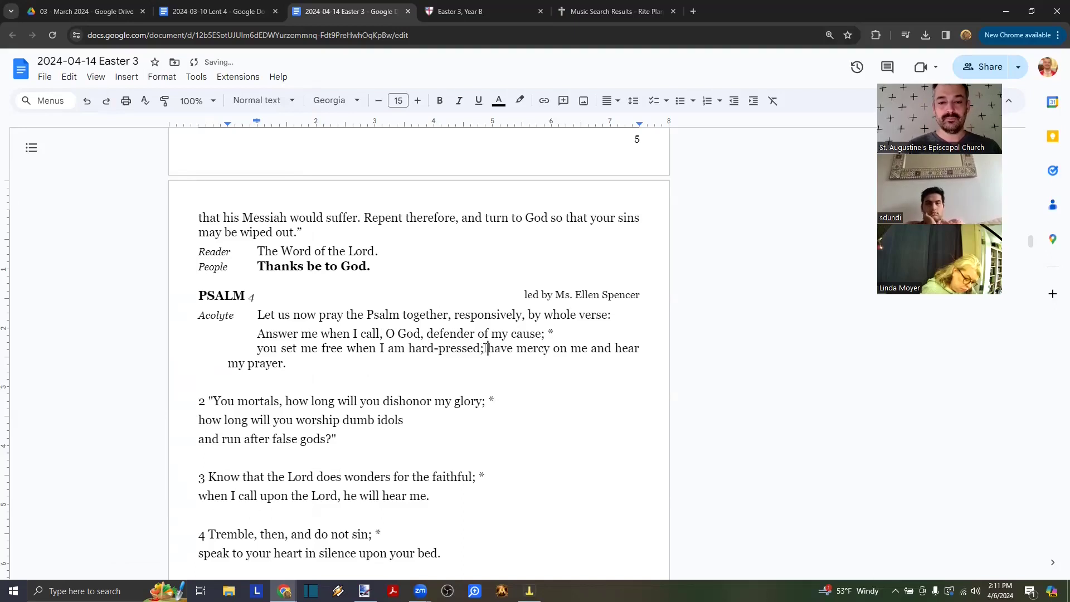
# - Realign the 'you set me free' line on its own line under 'Answer'
pyautogui.click(254, 349)
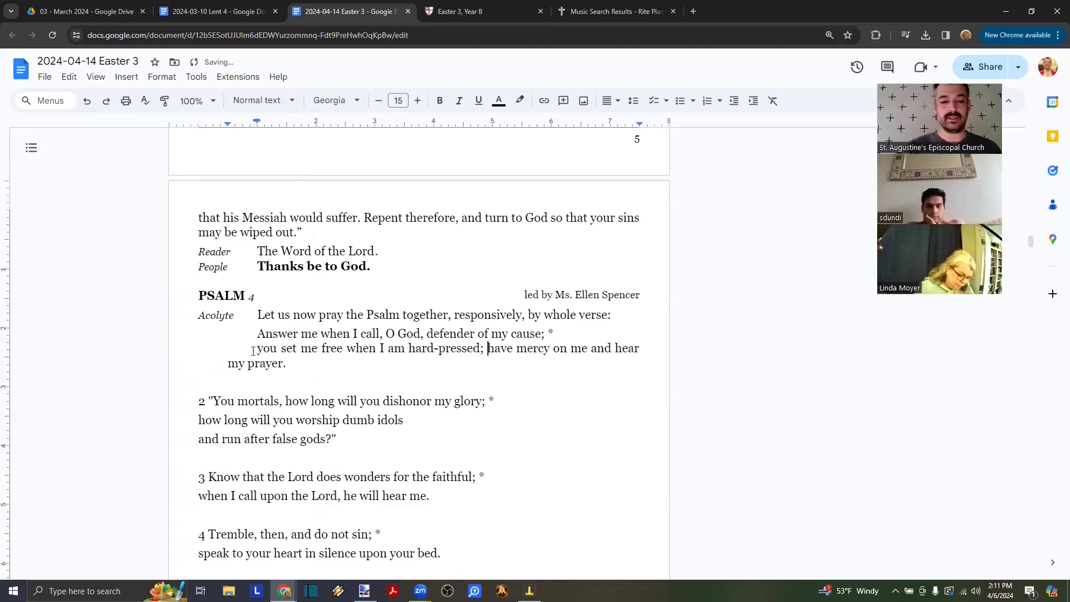
pyautogui.press('Tab')
pyautogui.press('BackSpace')
pyautogui.press('BackSpace')
pyautogui.press('BackSpace')
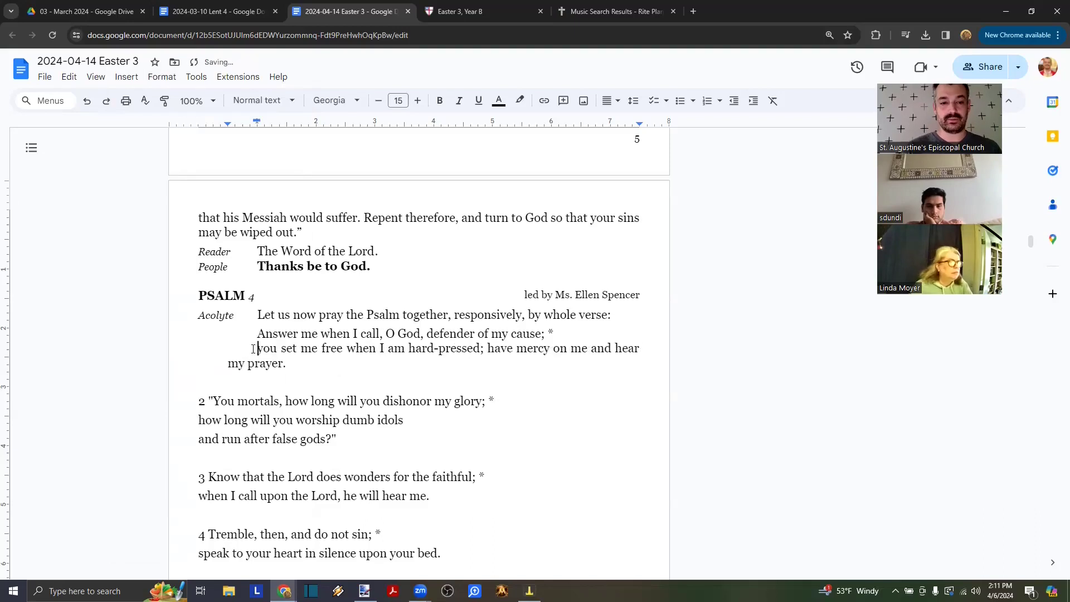
pyautogui.press('Return')
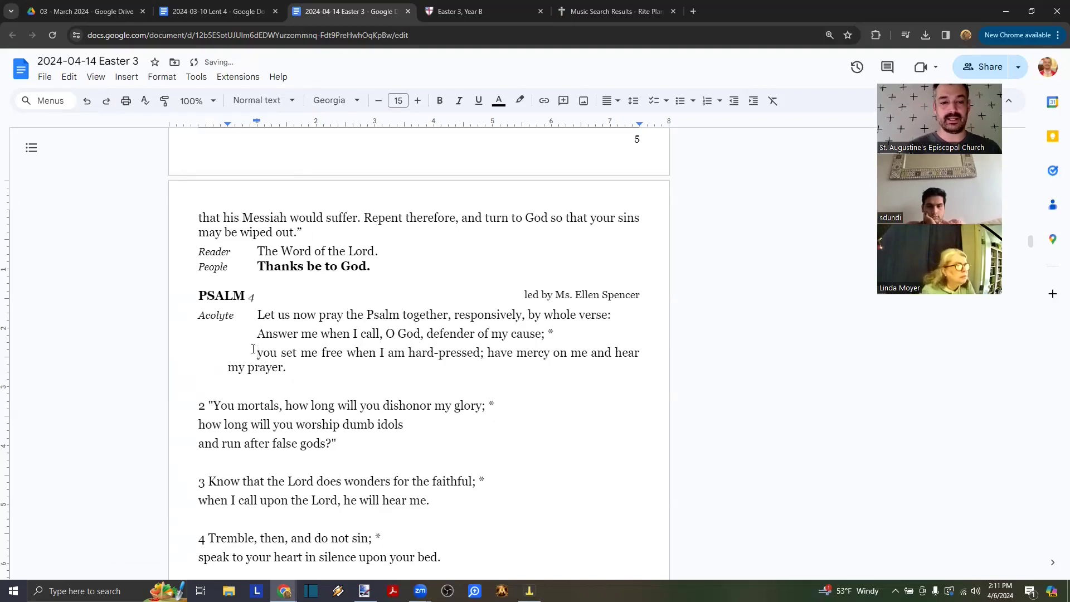
pyautogui.press('BackSpace')
pyautogui.press('Tab')
pyautogui.press('Tab')
pyautogui.press('BackSpace')
pyautogui.click(440, 334)
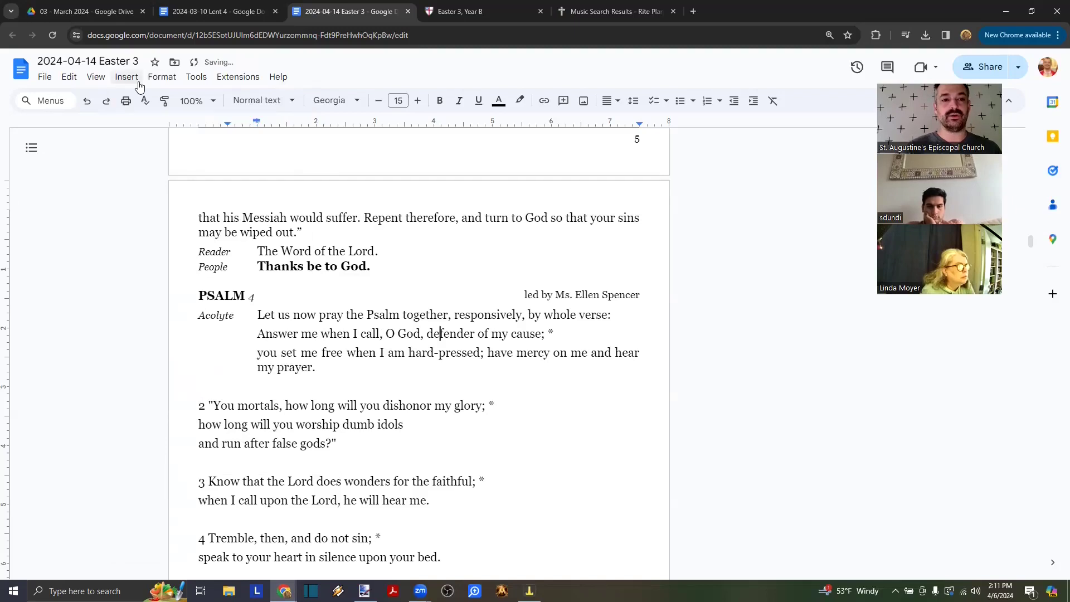
pyautogui.click(156, 78)
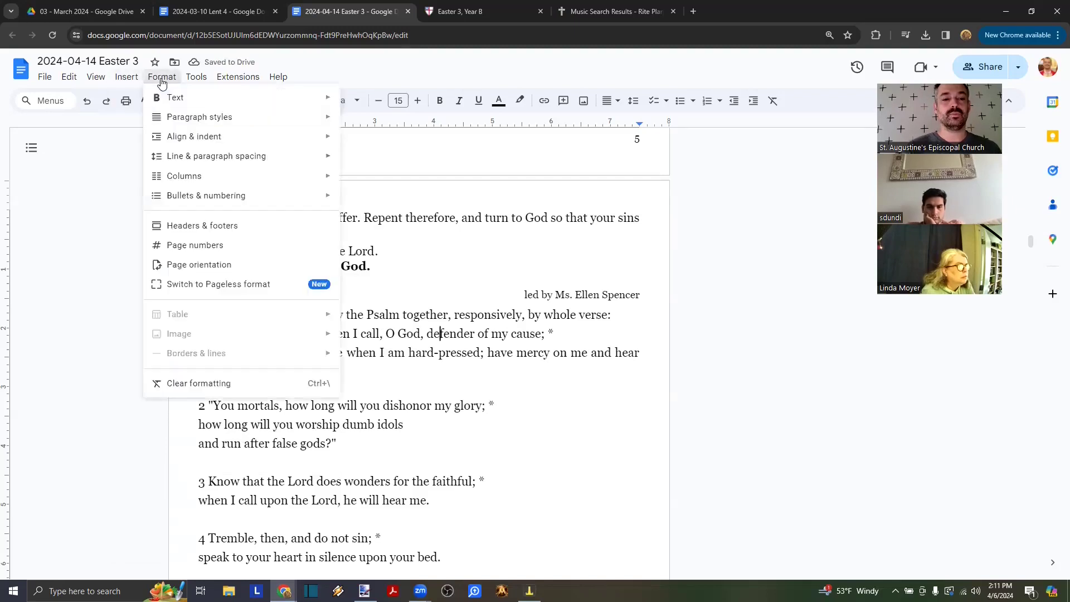
# - Remove the space after the paragraph, delete the blank line and verse number 2, and unindent 'You mortals'
pyautogui.moveTo(215, 157)
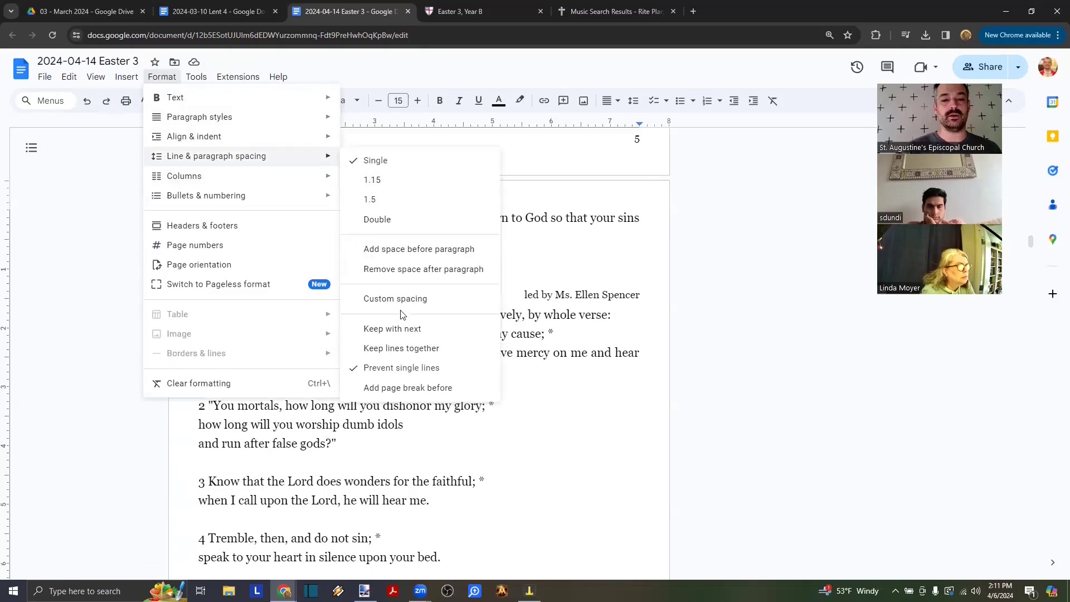
pyautogui.click(389, 272)
pyautogui.click(335, 366)
pyautogui.press('Delete')
pyautogui.press('Delete')
pyautogui.press('Delete')
pyautogui.press('Delete')
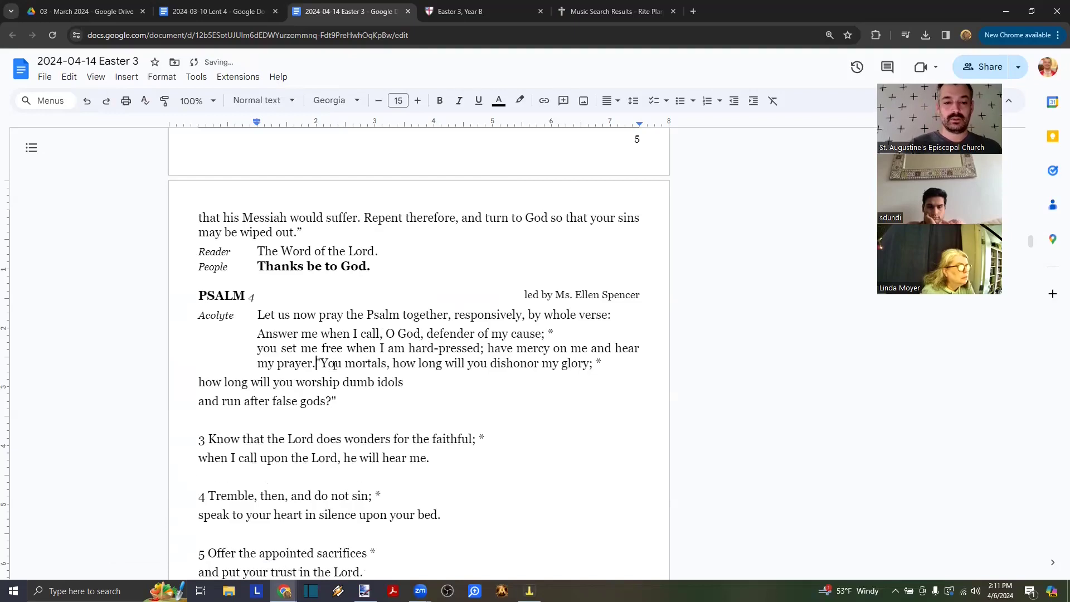
pyautogui.press('Return')
pyautogui.press('BackSpace')
pyautogui.press('Return')
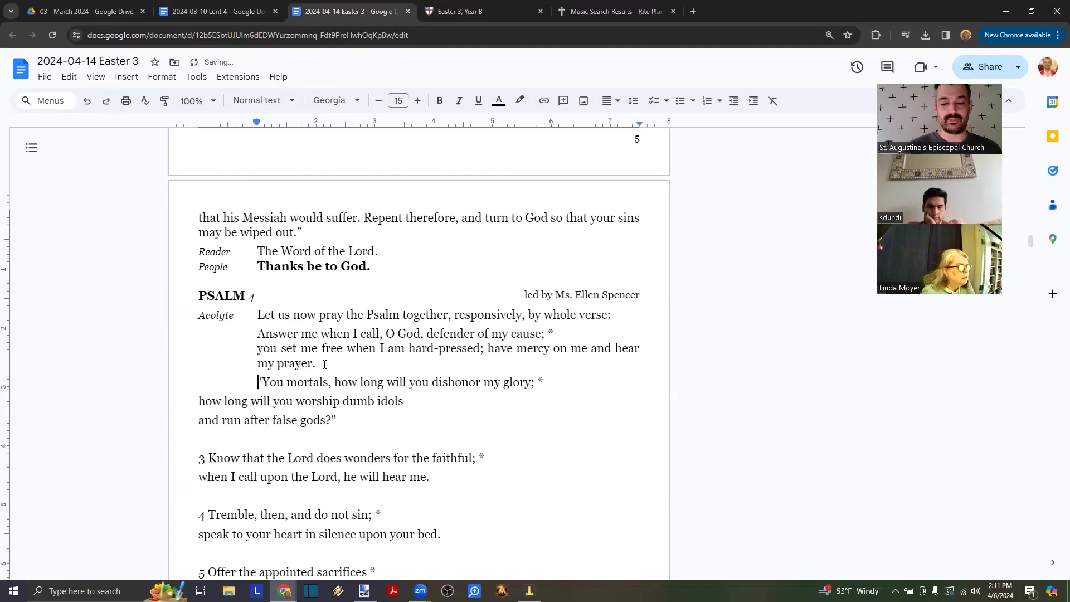
pyautogui.press('BackSpace')
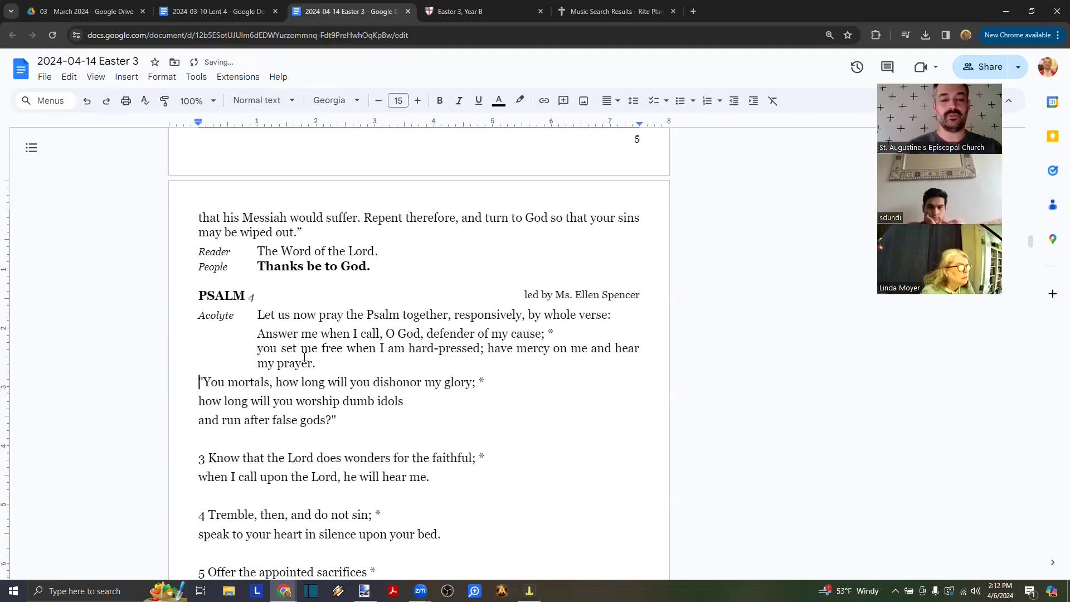
# - Copy the Acolyte label and clear the indent before the 'You mortals' line
pyautogui.moveTo(252, 316); pyautogui.dragTo(199, 315)
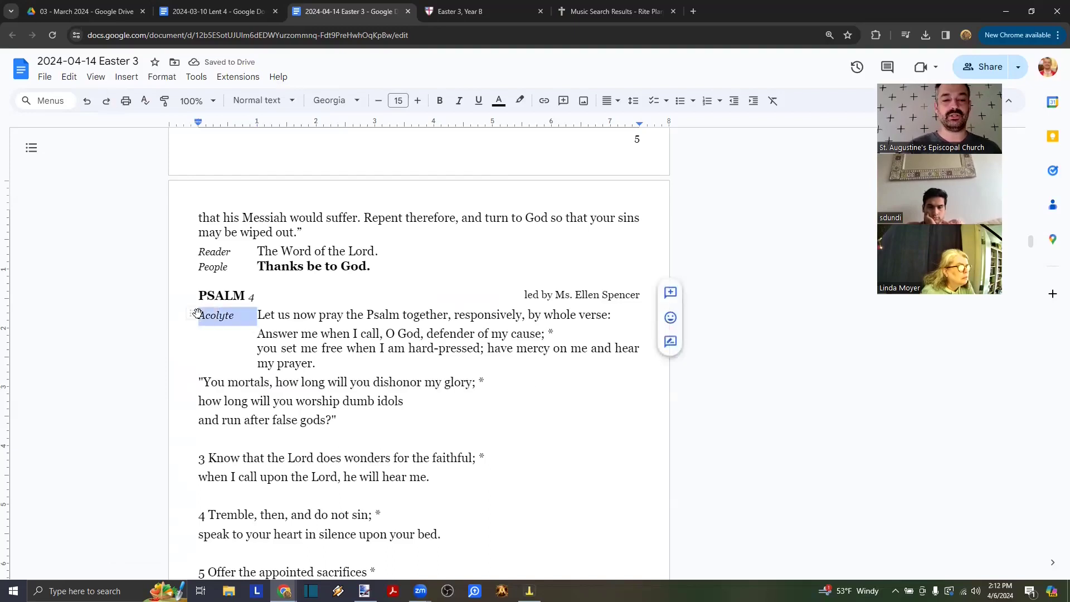
pyautogui.click(200, 381)
pyautogui.press('Tab')
pyautogui.press('Up')
pyautogui.press('Up')
pyautogui.press('Up')
pyautogui.press('Up')
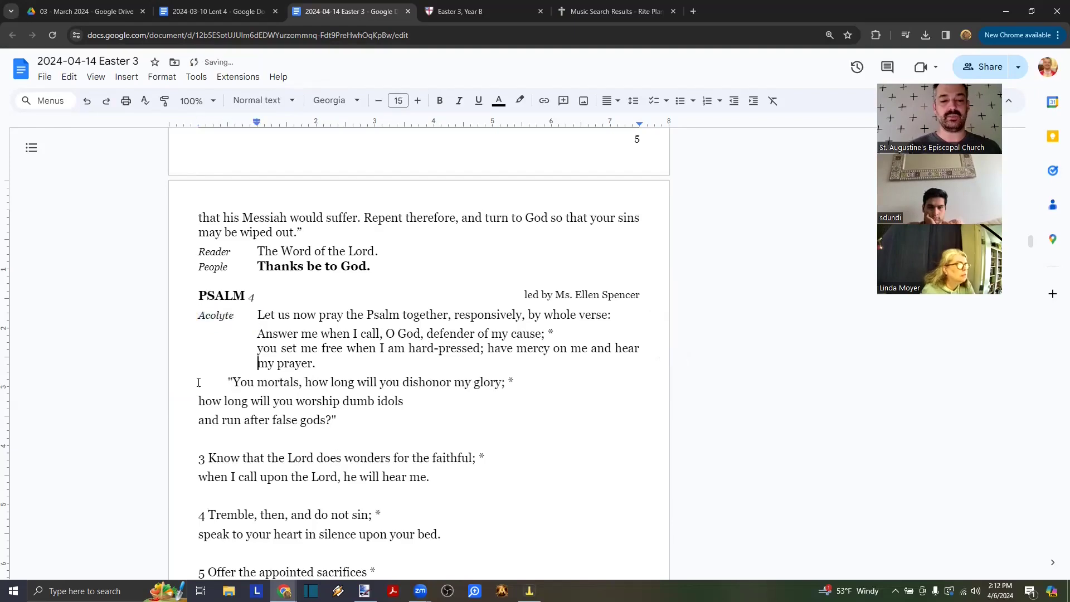
pyautogui.press('Left')
pyautogui.hotkey('shift', 'Home')
pyautogui.hotkey('ctrl', 'c')
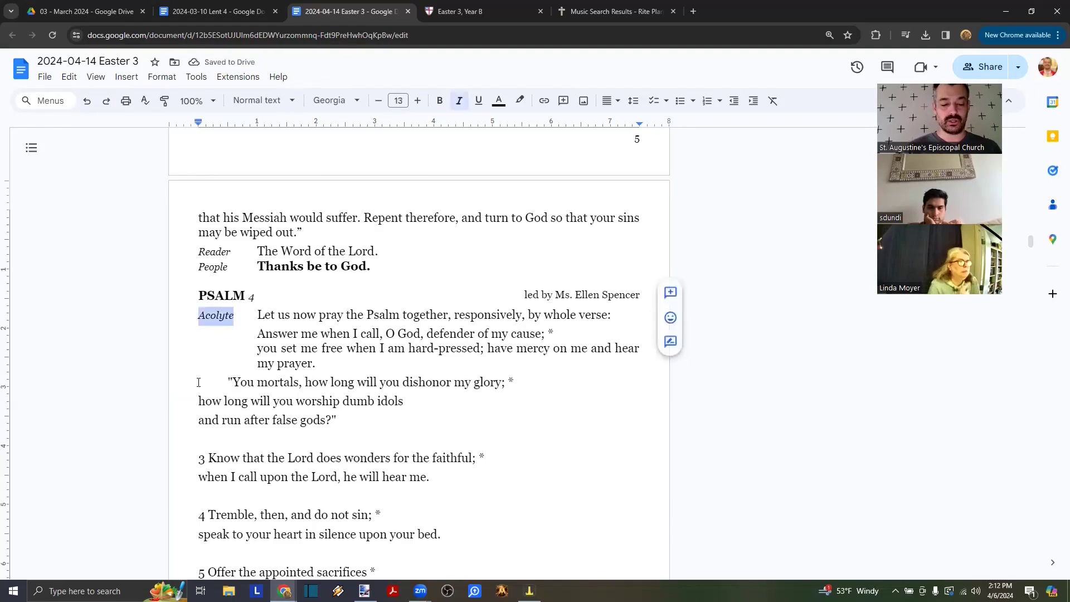
pyautogui.press('Down')
pyautogui.press('Down')
pyautogui.press('Down')
pyautogui.press('Down')
pyautogui.press('Left')
pyautogui.press('BackSpace')
pyautogui.press('Tab')
pyautogui.press('BackSpace')
# - Paste the label with a tab before 'You mortals' and retype it as italic 'People'
pyautogui.hotkey('ctrl', 'v')
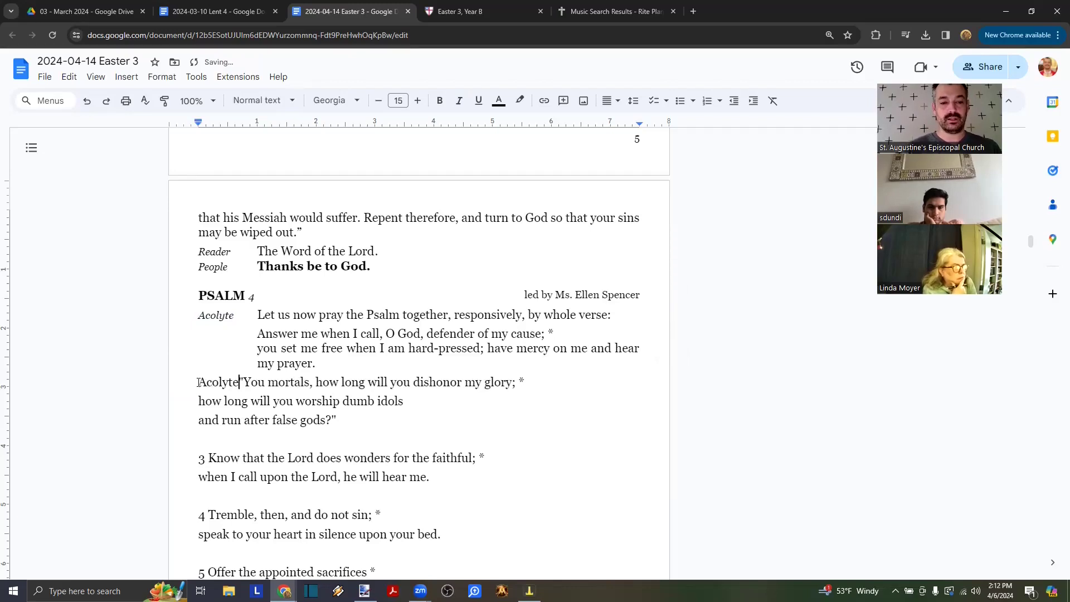
pyautogui.hotkey('ctrl', 'z')
pyautogui.hotkey('ctrl', 'v')
pyautogui.press('Tab')
pyautogui.doubleClick(199, 383)
pyautogui.write('People')
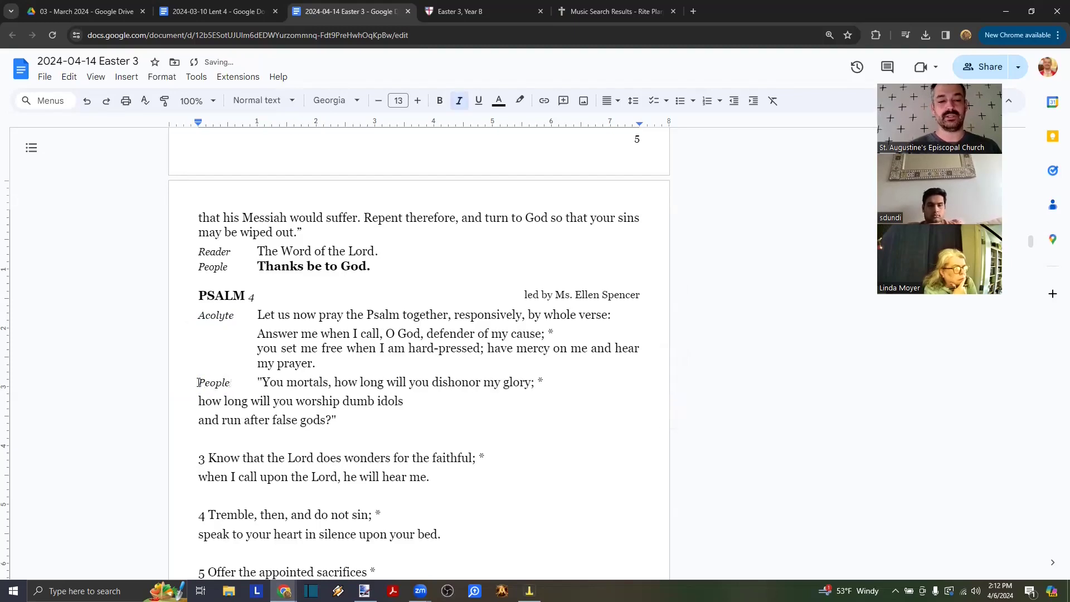
pyautogui.doubleClick(199, 382)
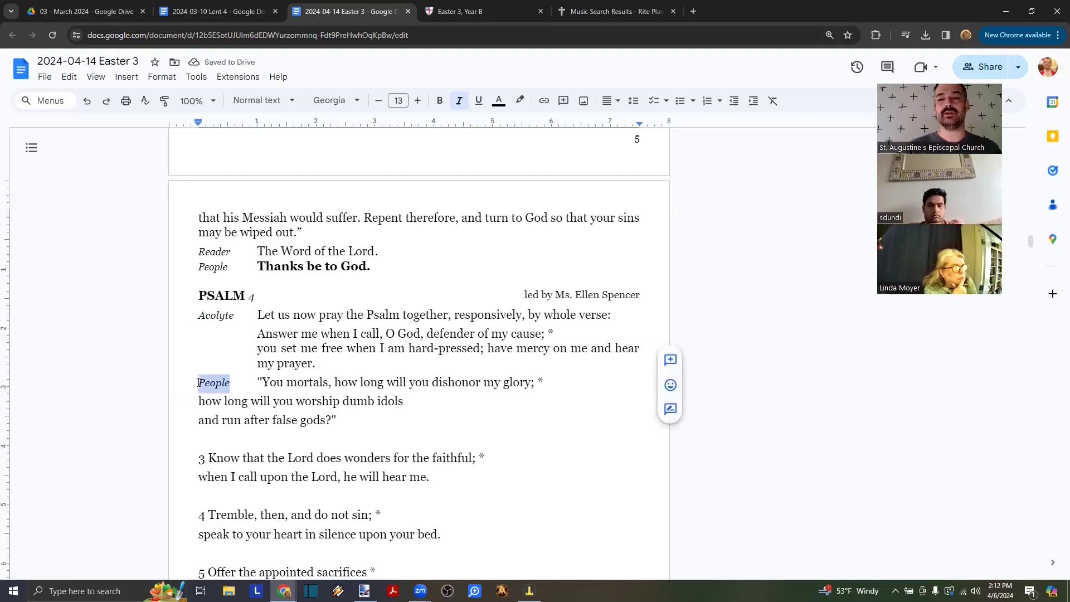
pyautogui.click(299, 382)
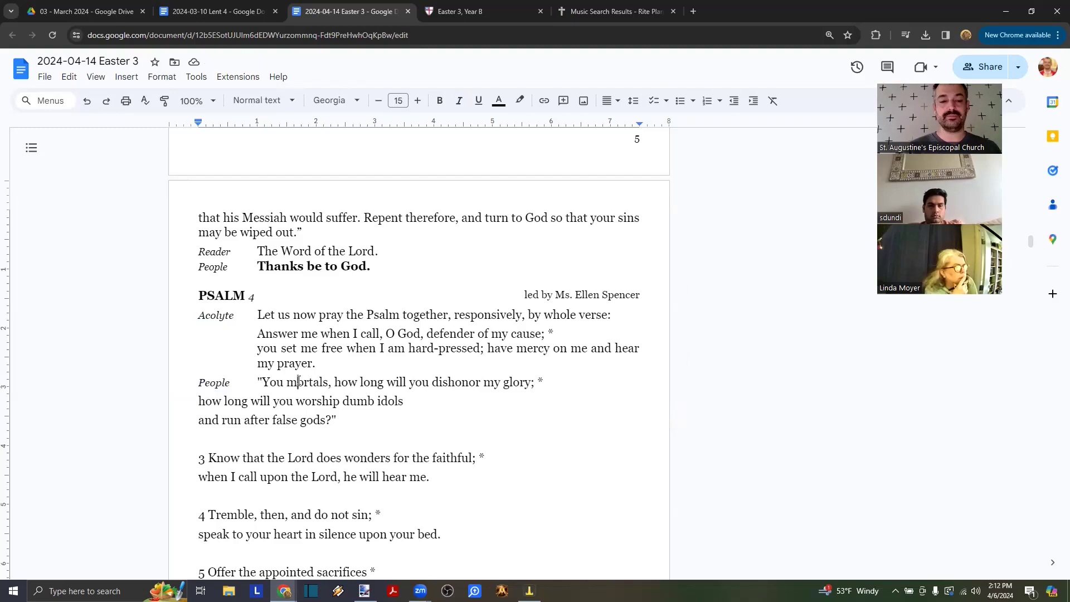
# - Break the People verse after 'glory; *' and indent its second line to align with the first
pyautogui.hotkey('ctrl', 'Right')
pyautogui.hotkey('ctrl', 'Right')
pyautogui.hotkey('ctrl', 'Right')
pyautogui.hotkey('ctrl', 'Right')
pyautogui.press('Right')
pyautogui.press('Right')
pyautogui.press('Right')
pyautogui.press('Delete')
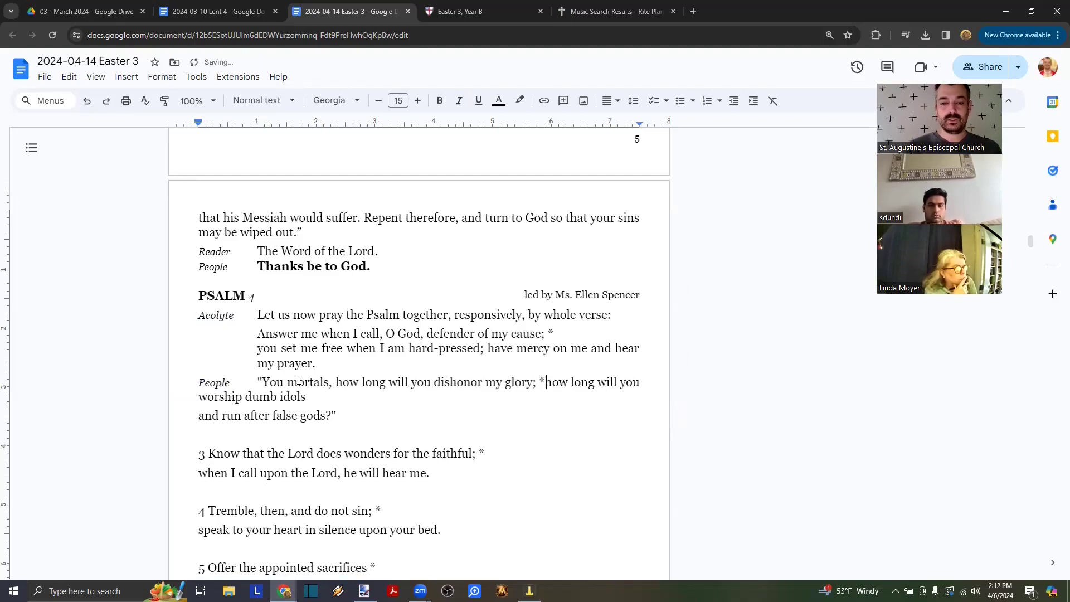
pyautogui.press('Return')
pyautogui.press('Tab')
pyautogui.press('Tab')
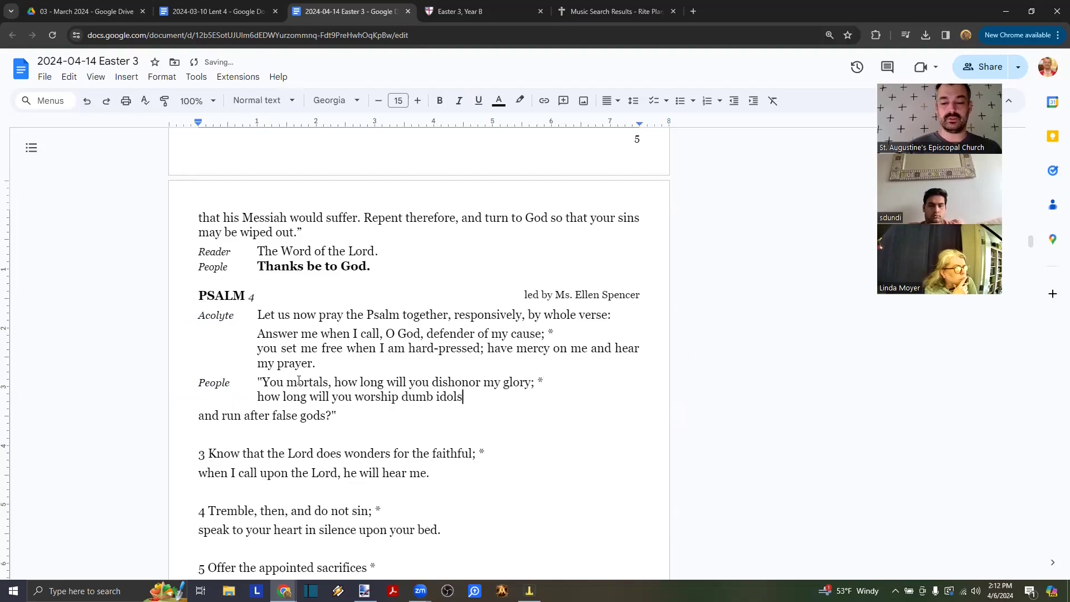
pyautogui.press('Delete')
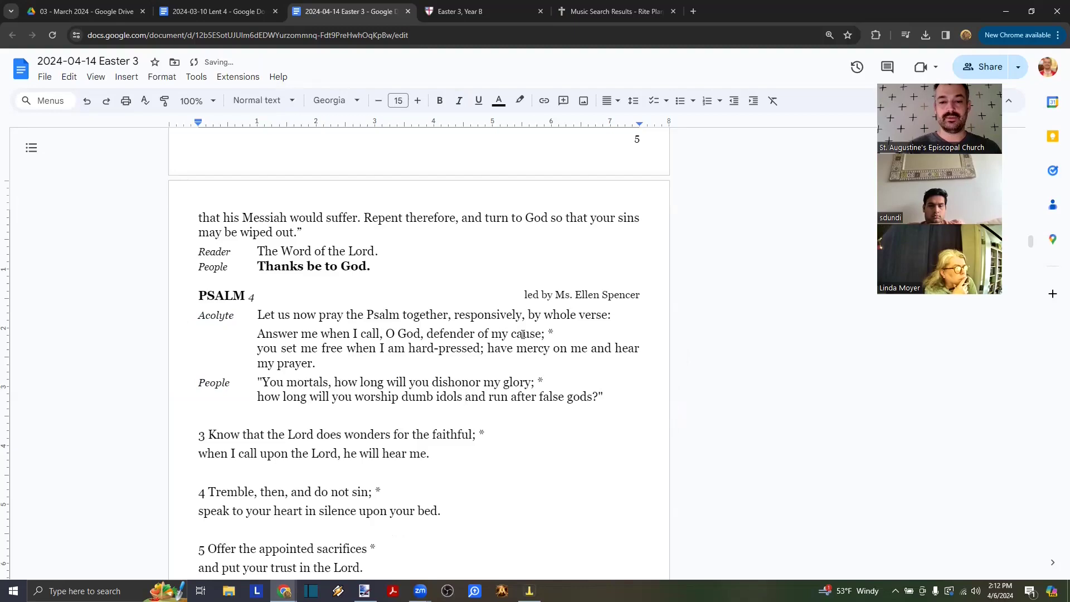
# - Make both lines of the People verse bold
pyautogui.click(550, 331)
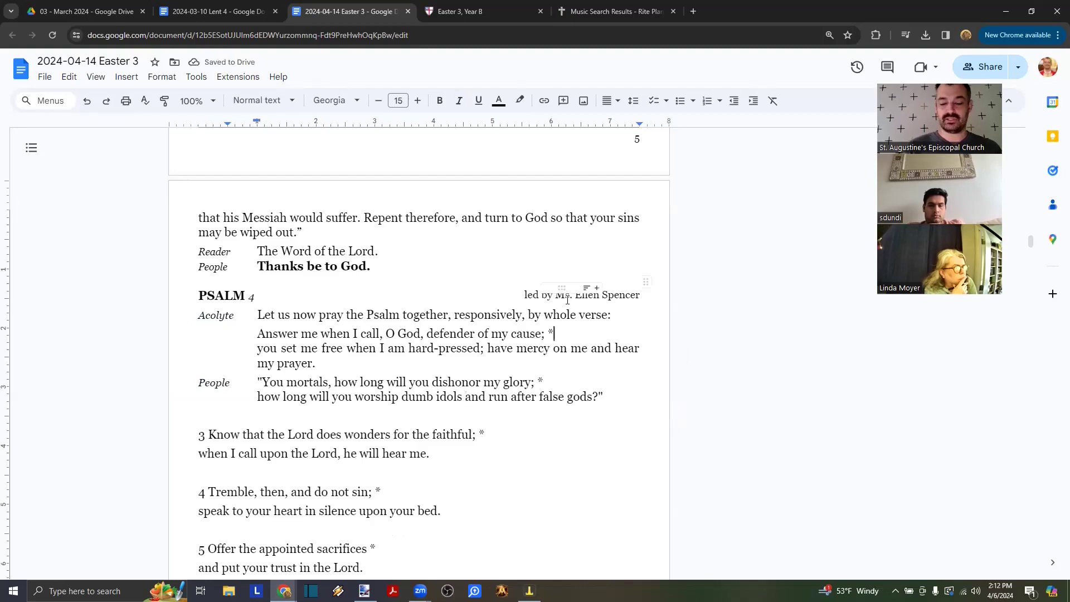
pyautogui.hotkey('shift', 'Left')
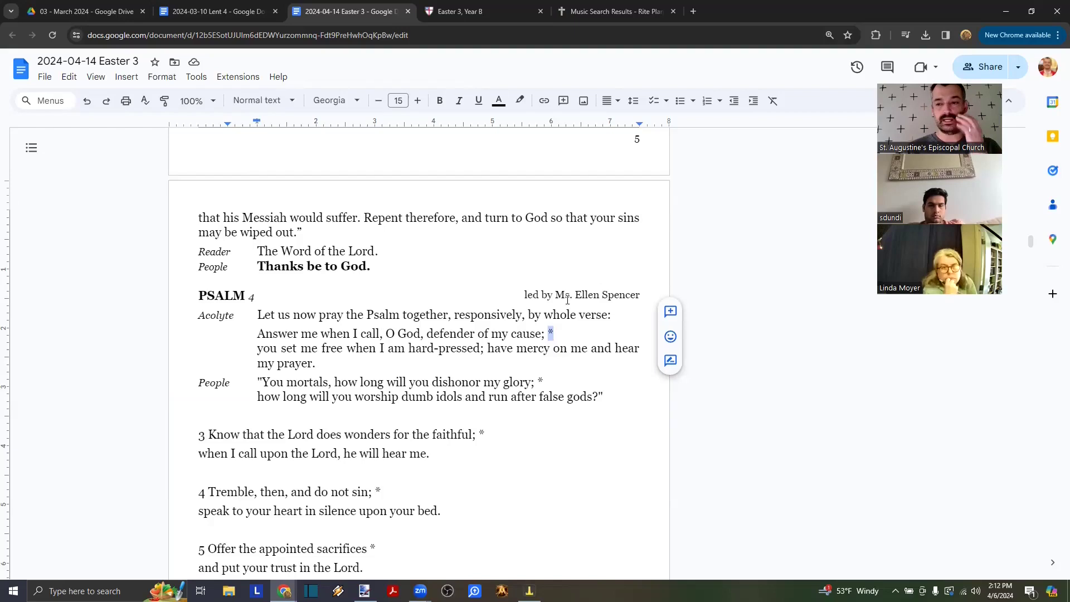
pyautogui.press('Down')
pyautogui.press('Down')
pyautogui.press('Down')
pyautogui.press('Down')
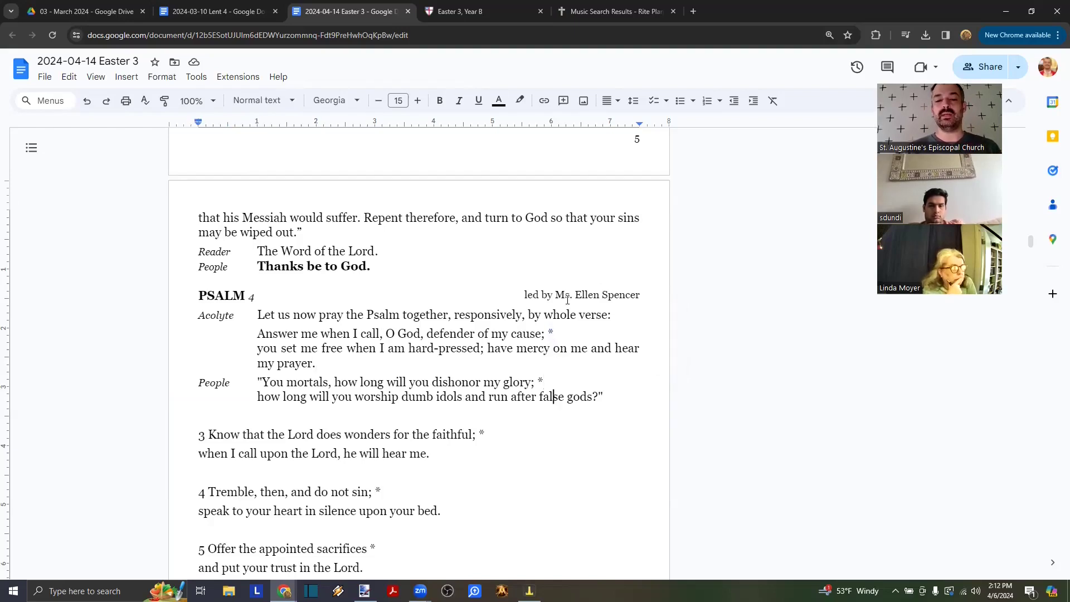
pyautogui.hotkey('shift', 'Up')
pyautogui.hotkey('ctrl', 'shift', 'Left')
pyautogui.hotkey('ctrl', 'shift', 'Left')
pyautogui.hotkey('ctrl', 'shift', 'Left')
pyautogui.hotkey('ctrl', 'shift', 'Left')
pyautogui.hotkey('ctrl', 'shift', 'Left')
pyautogui.hotkey('ctrl', 'shift', 'Left')
pyautogui.hotkey('ctrl', 'shift', 'Left')
pyautogui.hotkey('ctrl', 'shift', 'Left')
pyautogui.hotkey('ctrl', 'shift', 'Left')
pyautogui.hotkey('ctrl', 'shift', 'Left')
pyautogui.hotkey('ctrl', 'shift', 'Left')
pyautogui.hotkey('ctrl', 'shift', 'Left')
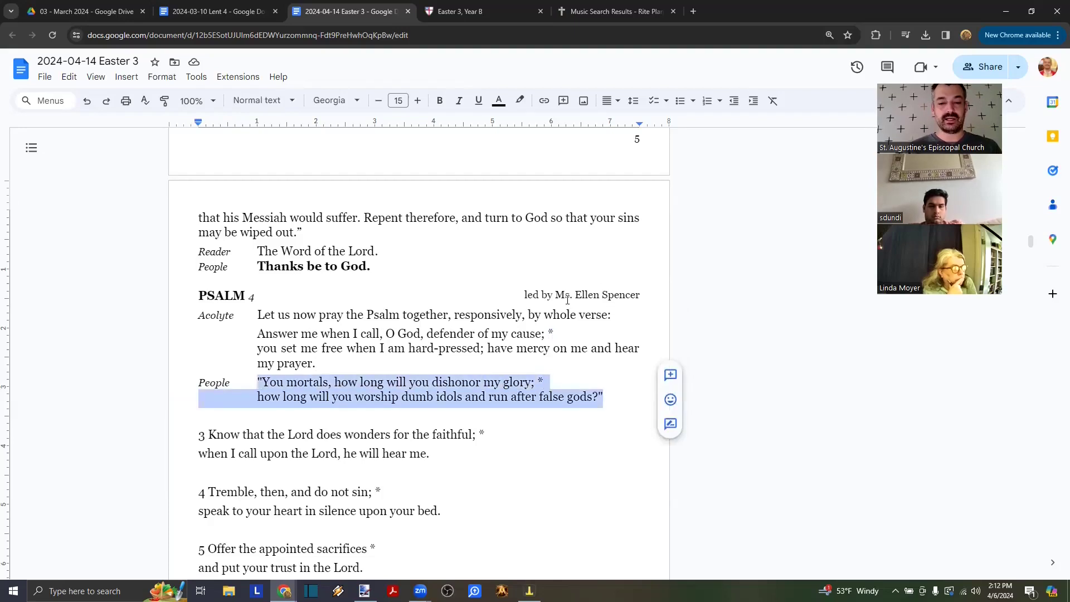
pyautogui.hotkey('ctrl', 'b')
pyautogui.press('Right')
# - Put the wrapped 'gods?"' back on its own line
pyautogui.hotkey('ctrl', 'Left')
pyautogui.press('Up')
pyautogui.press('Up')
pyautogui.press('Tab')
pyautogui.press('BackSpace')
pyautogui.press('Down')
pyautogui.press('Down')
pyautogui.press('BackSpace')
pyautogui.press('Return')
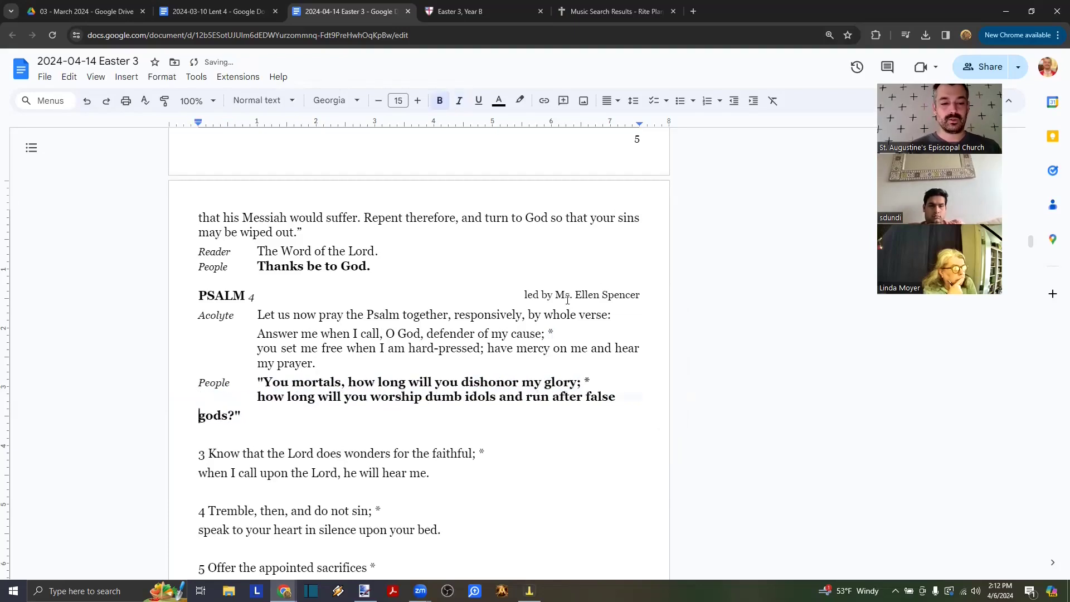
# - Remove paragraph space after, indent the 'gods?' line, and delete the blank line and '3'
pyautogui.click(162, 77)
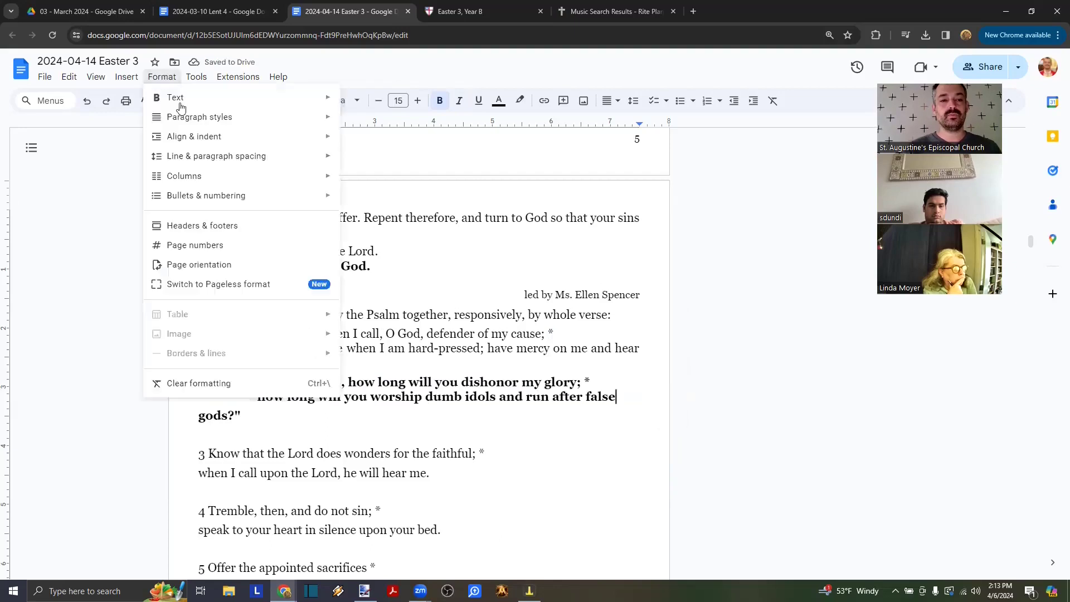
pyautogui.moveTo(190, 159)
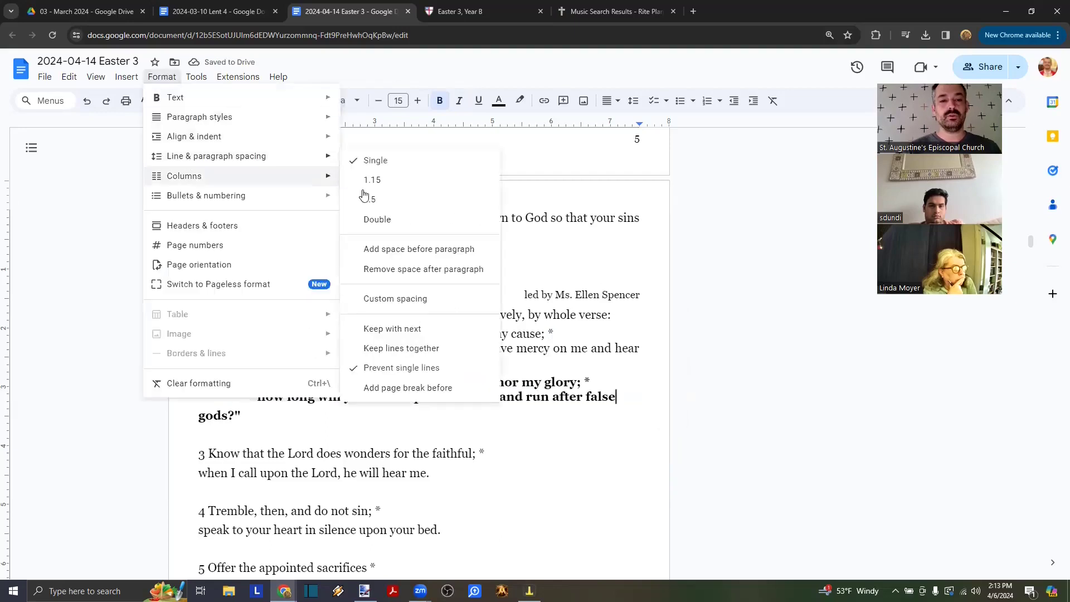
pyautogui.click(396, 270)
pyautogui.click(198, 413)
pyautogui.press('Tab')
pyautogui.press('Tab')
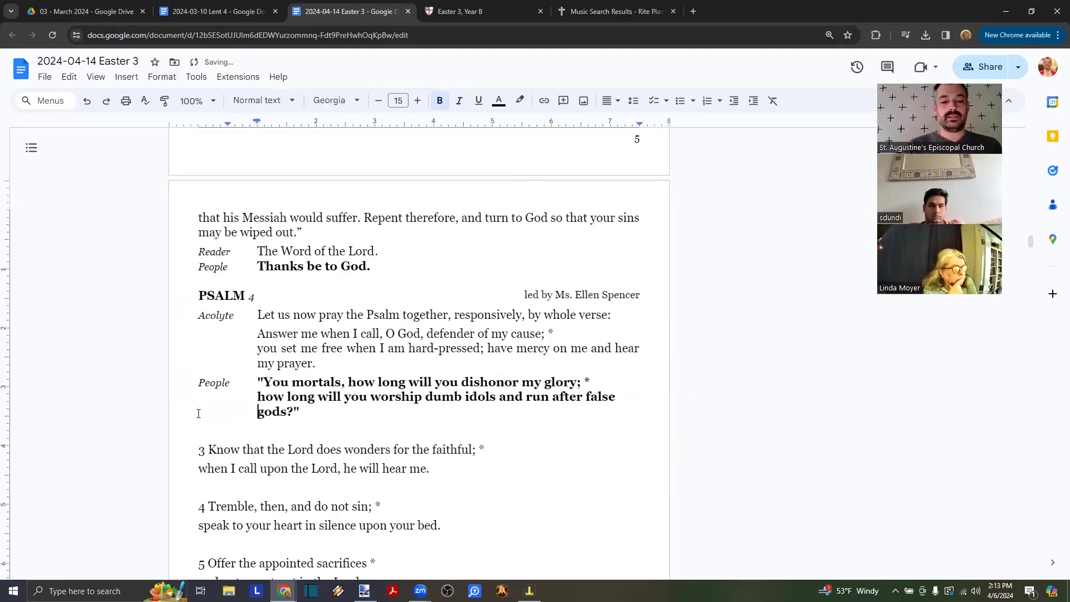
pyautogui.click(210, 435)
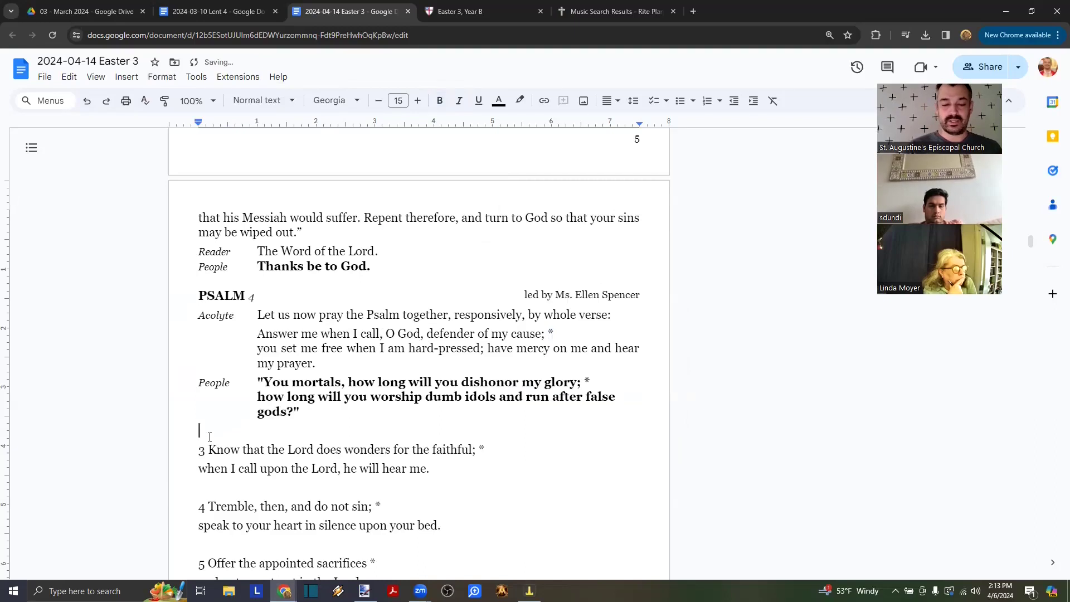
pyautogui.press('Delete')
pyautogui.press('Delete')
pyautogui.press('Delete')
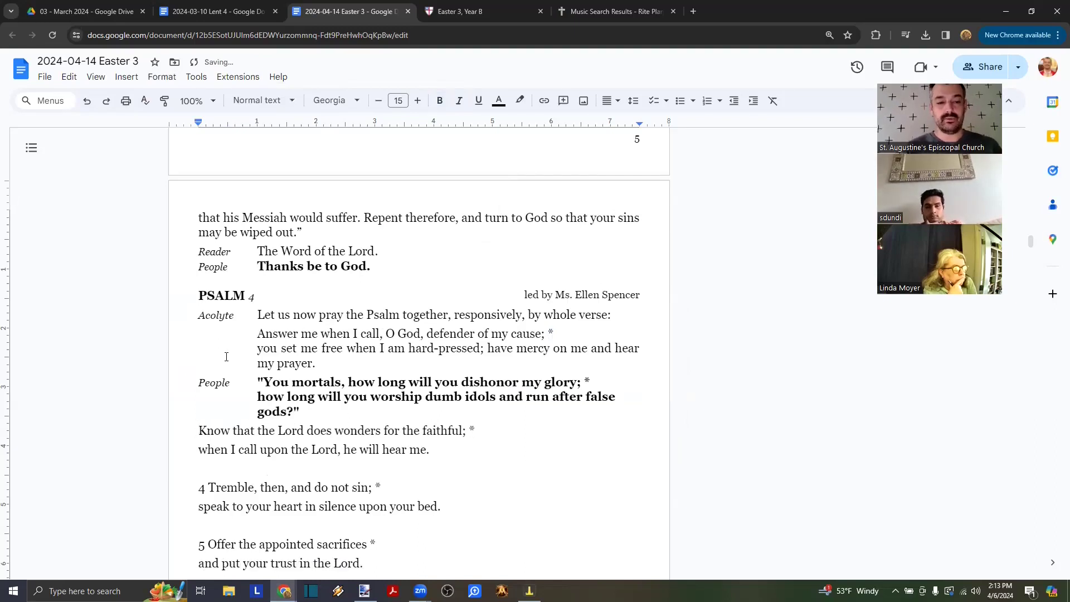
# - Join verse 3 and re-break it after 'faithful; *' within the same paragraph
pyautogui.moveTo(230, 384); pyautogui.dragTo(199, 387)
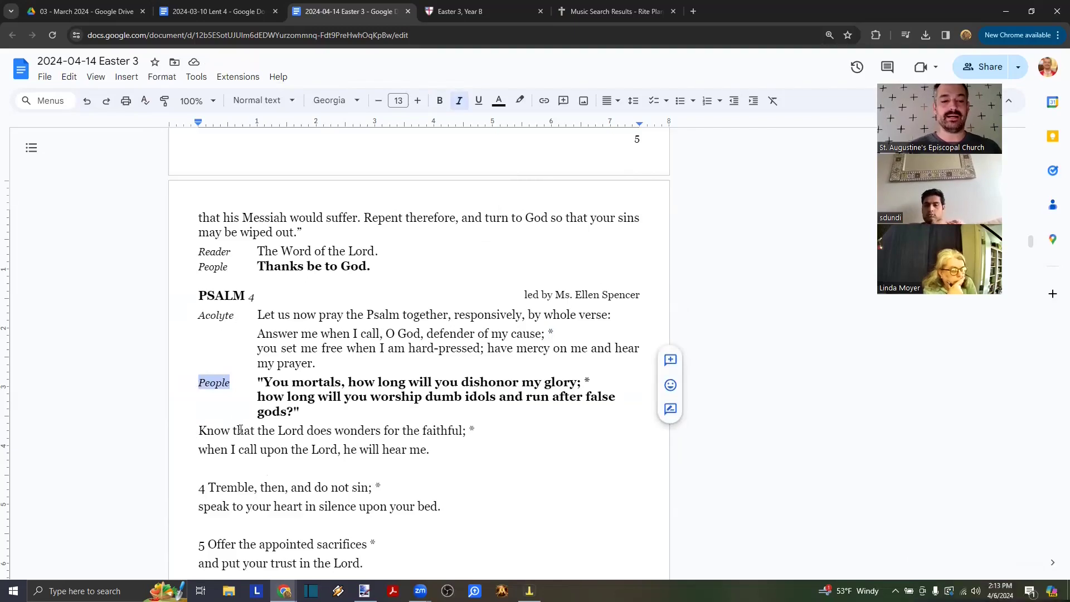
pyautogui.click(279, 344)
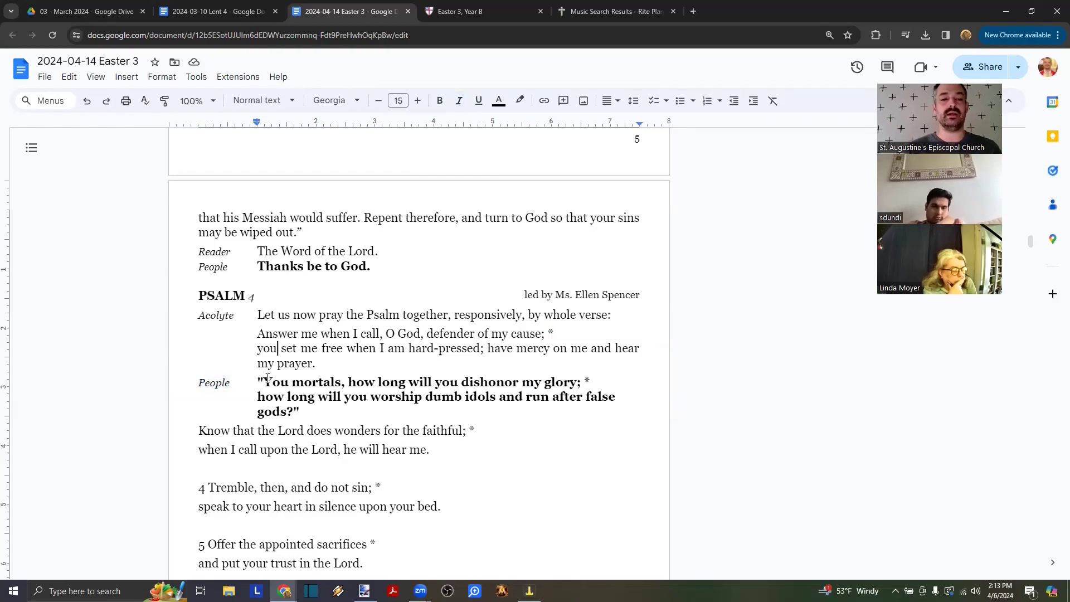
pyautogui.click(482, 430)
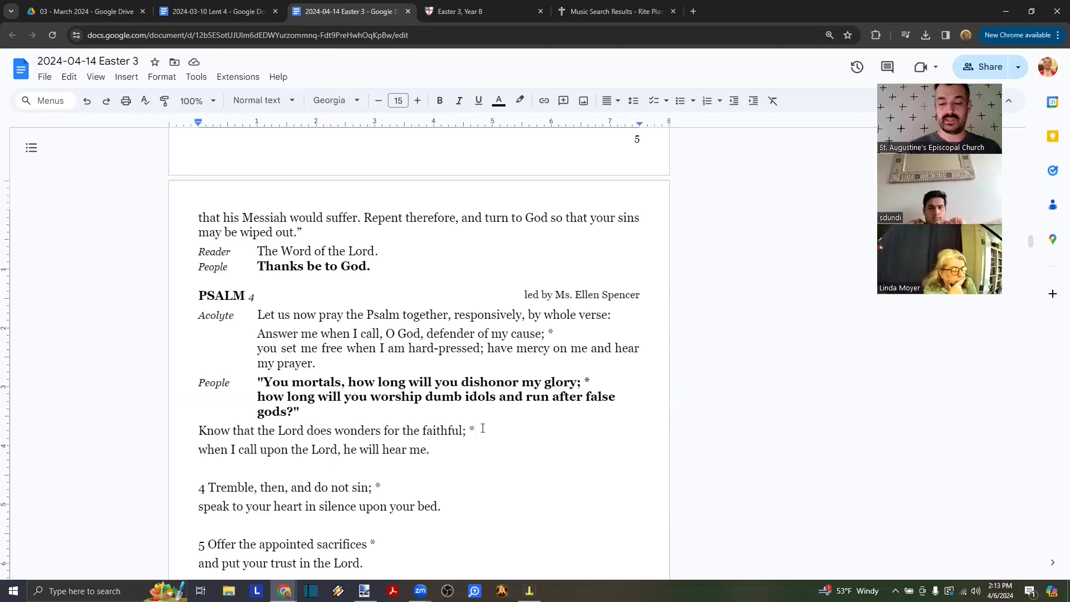
pyautogui.press('Delete')
pyautogui.hotkey('shift', 'Return')
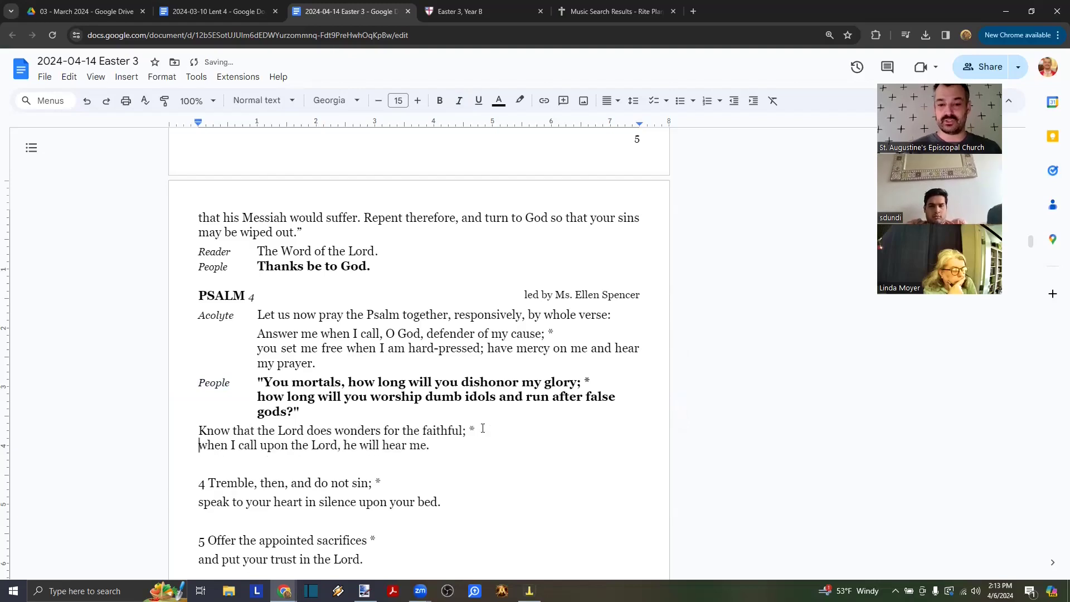
# - Remove the blank line and '4', re-break verse 4 after 'sin; *', and make it bold
pyautogui.click(476, 444)
pyautogui.press('Delete')
pyautogui.press('Delete')
pyautogui.press('Delete')
pyautogui.press('Delete')
pyautogui.hotkey('shift', 'Return')
pyautogui.click(443, 458)
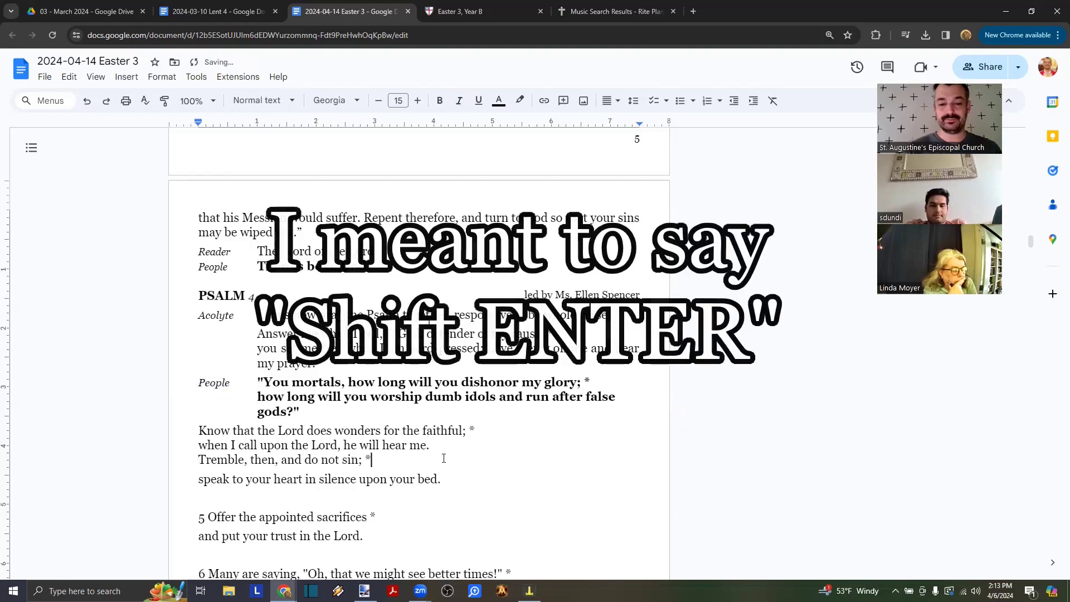
pyautogui.press('Delete')
pyautogui.hotkey('shift', 'Return')
pyautogui.press('Up')
pyautogui.hotkey('shift', 'Down')
pyautogui.hotkey('shift', 'Down')
pyautogui.hotkey('ctrl', 'b')
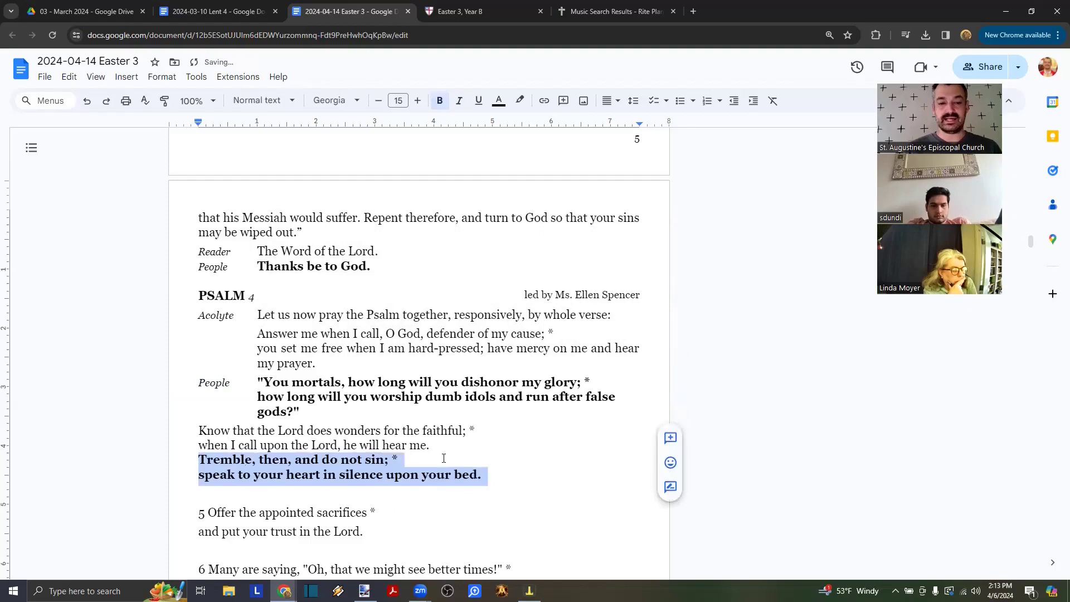
# - Remove the blank line and '5', then re-break verse 5 after 'Offer the appointed sacrifices *'
pyautogui.press('Up')
pyautogui.press('Up')
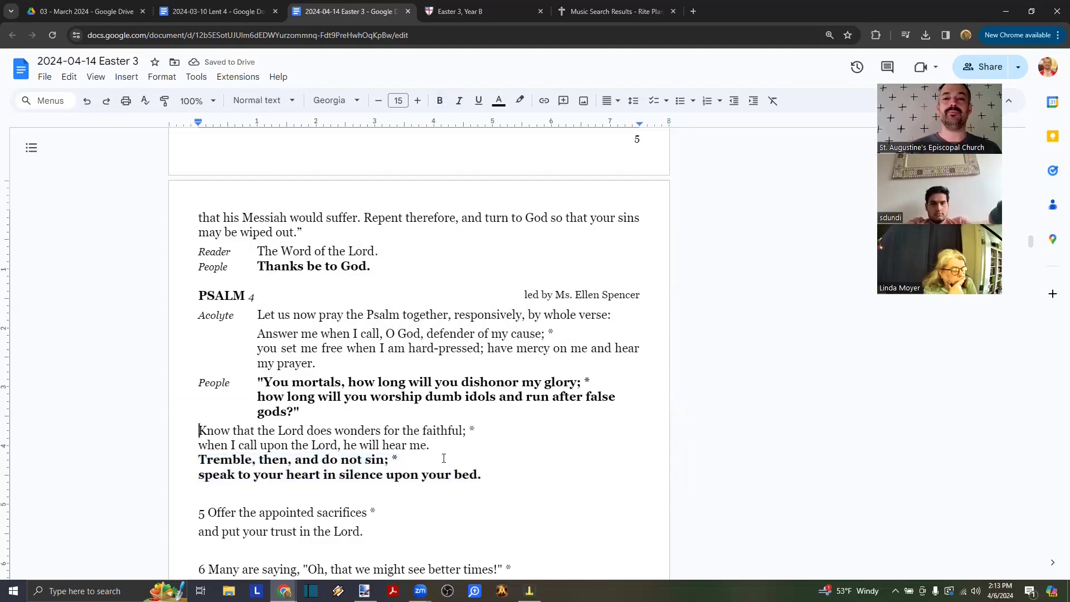
pyautogui.hotkey('shift', 'Down')
pyautogui.hotkey('shift', 'Down')
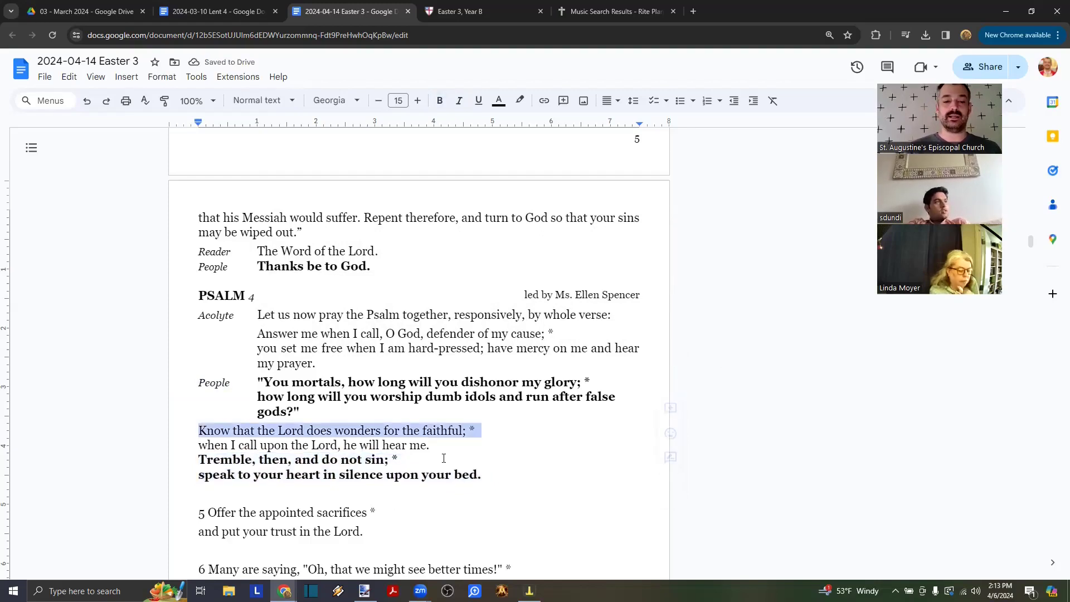
pyautogui.press('Down')
pyautogui.press('Down')
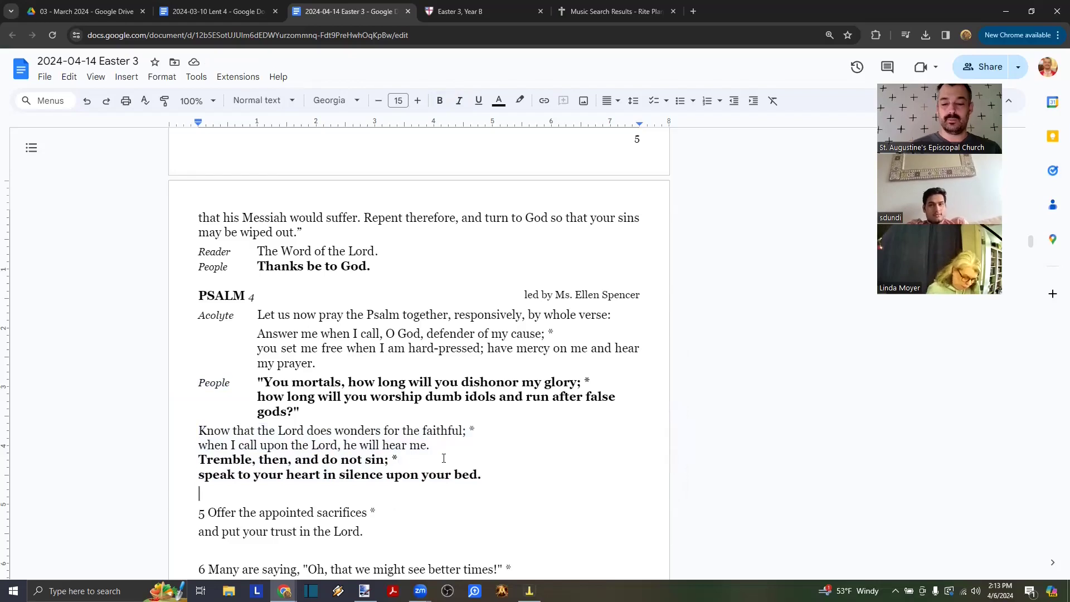
pyautogui.press('Delete')
pyautogui.press('Delete')
pyautogui.press('Delete')
pyautogui.press('Delete')
pyautogui.hotkey('ctrl', 'Right')
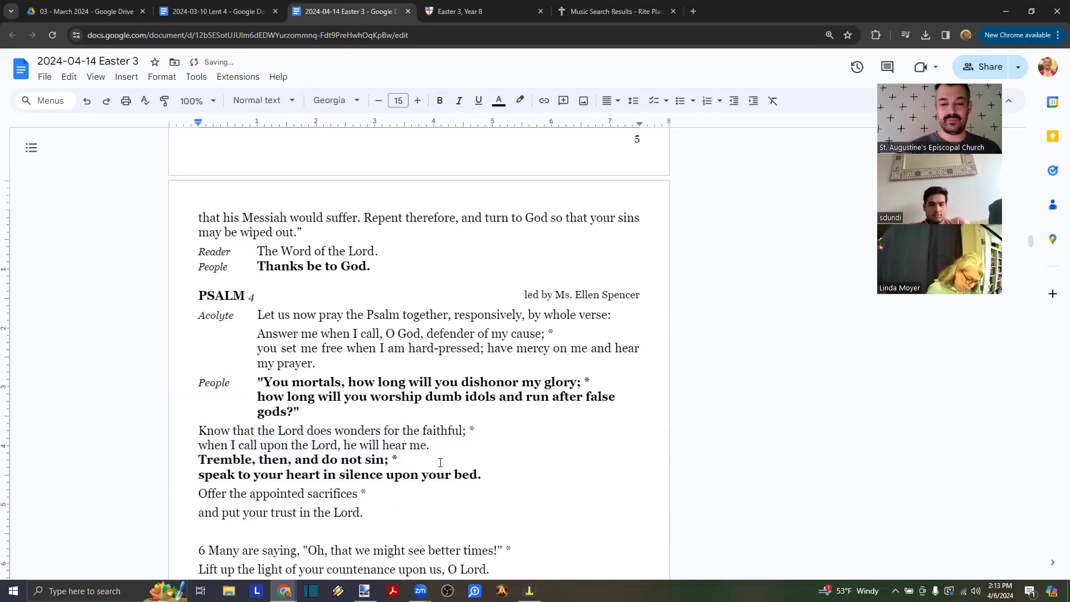
pyautogui.scroll(-2, 386, 494)
pyautogui.press('End')
pyautogui.press('Delete')
pyautogui.hotkey('shift', 'Return')
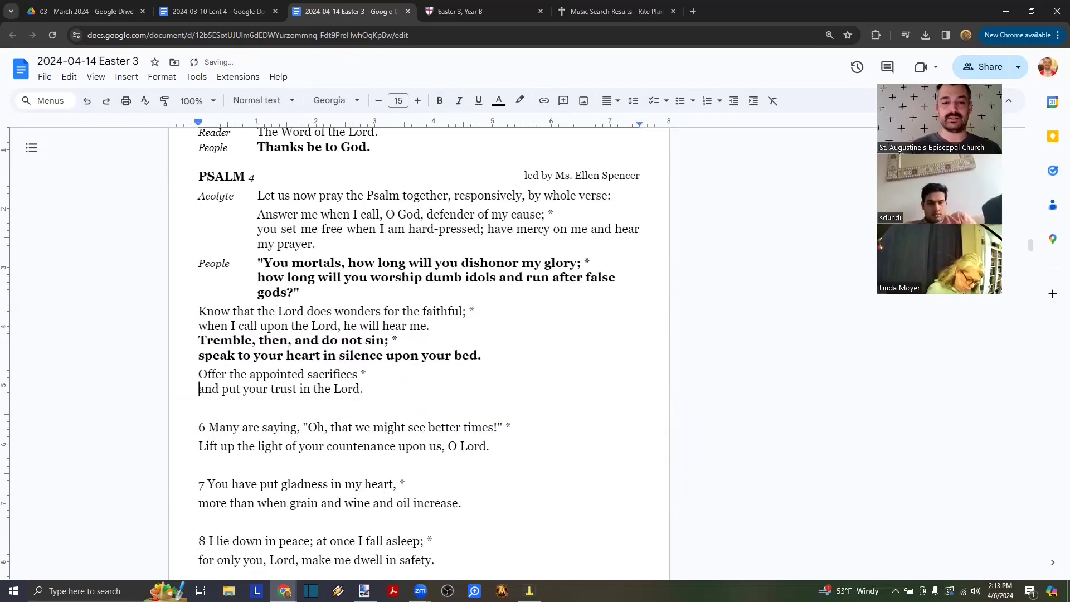
# - Remove the blank line and '6', re-break verse 6 into two lines, and make it bold
pyautogui.click(377, 389)
pyautogui.press('Delete')
pyautogui.press('Delete')
pyautogui.press('Delete')
pyautogui.press('Delete')
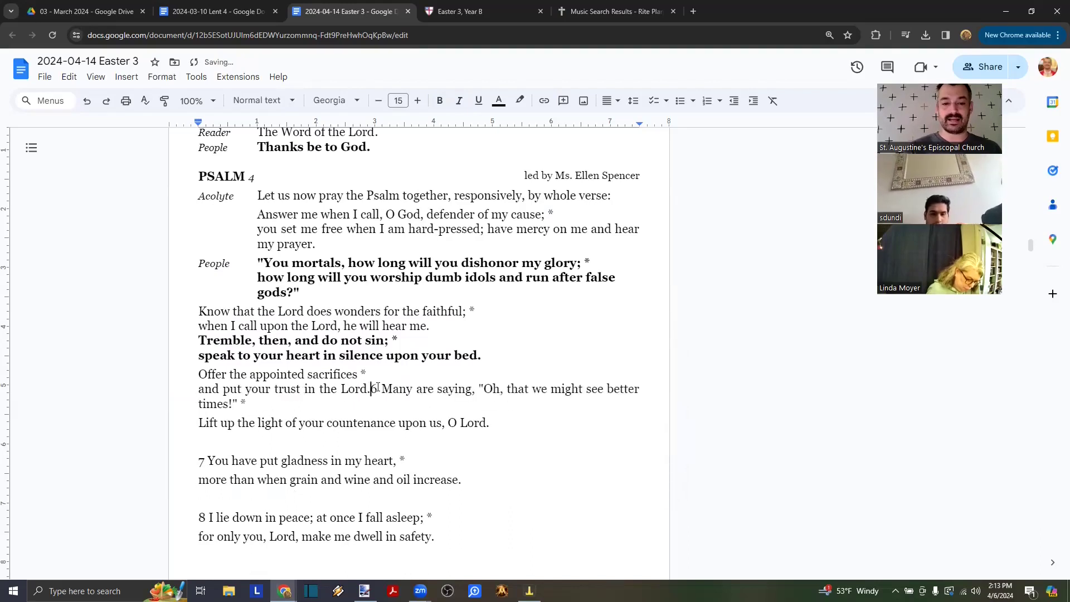
pyautogui.hotkey('shift', 'Return')
pyautogui.hotkey('ctrl', 'Right')
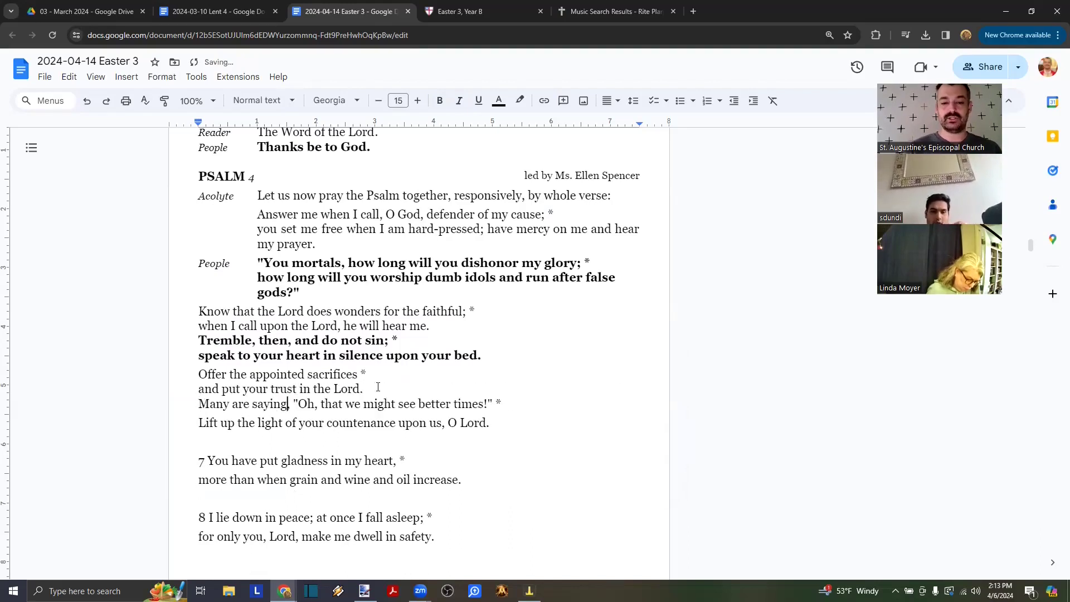
pyautogui.press('Delete')
pyautogui.hotkey('shift', 'Return')
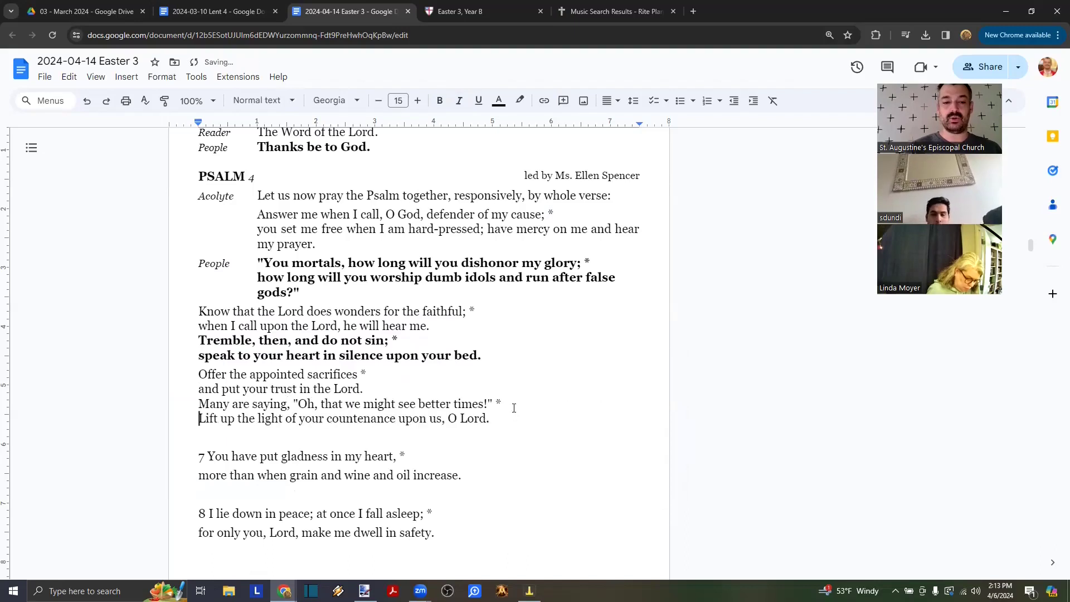
pyautogui.press('Up')
pyautogui.hotkey('shift', 'Down')
pyautogui.hotkey('shift', 'Down')
pyautogui.hotkey('ctrl', 'b')
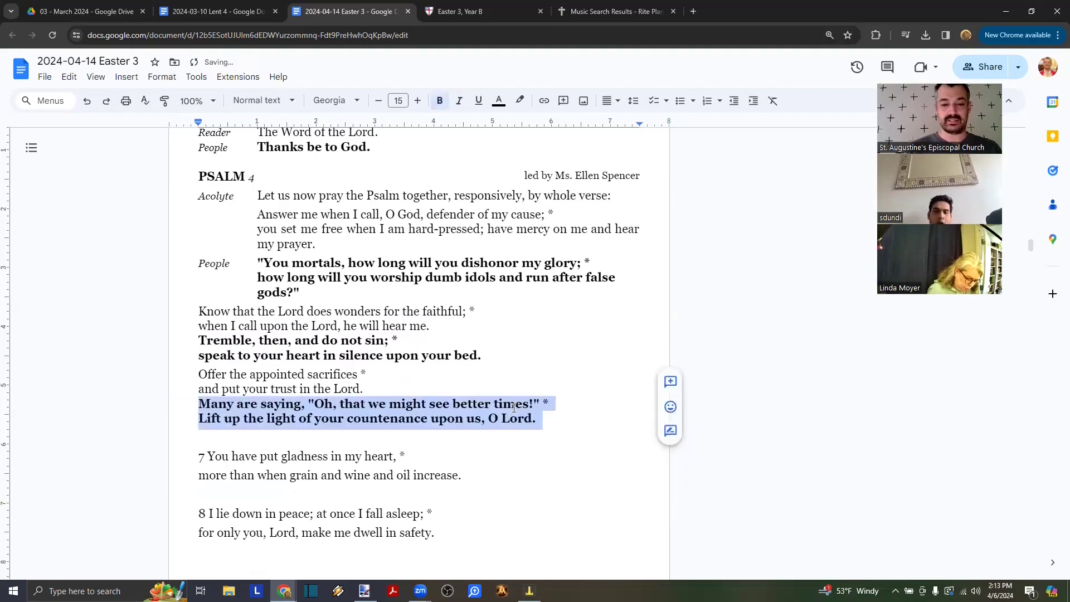
# - Remove the blank line and '7' and split verse 7 into two plain lines
pyautogui.press('Right')
pyautogui.press('Delete')
pyautogui.press('Delete')
pyautogui.press('Delete')
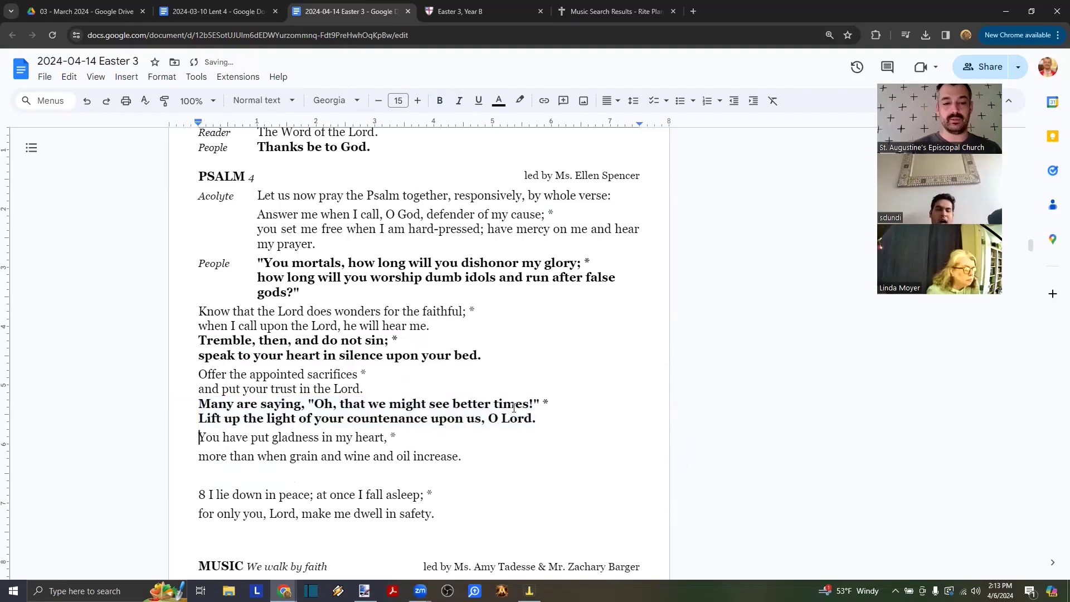
pyautogui.hotkey('ctrl', 'Right')
pyautogui.hotkey('ctrl', 'Right')
pyautogui.hotkey('ctrl', 'Right')
pyautogui.hotkey('ctrl', 'Right')
pyautogui.hotkey('ctrl', 'Right')
pyautogui.hotkey('ctrl', 'Right')
pyautogui.hotkey('ctrl', 'Right')
pyautogui.hotkey('ctrl', 'Right')
pyautogui.hotkey('ctrl', 'Right')
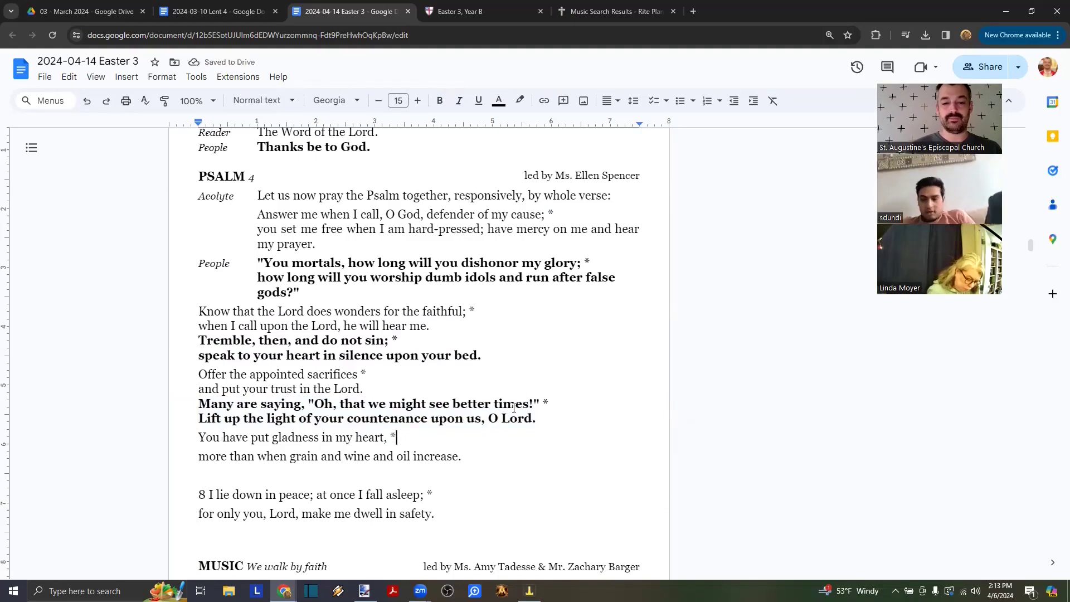
pyautogui.press('Delete')
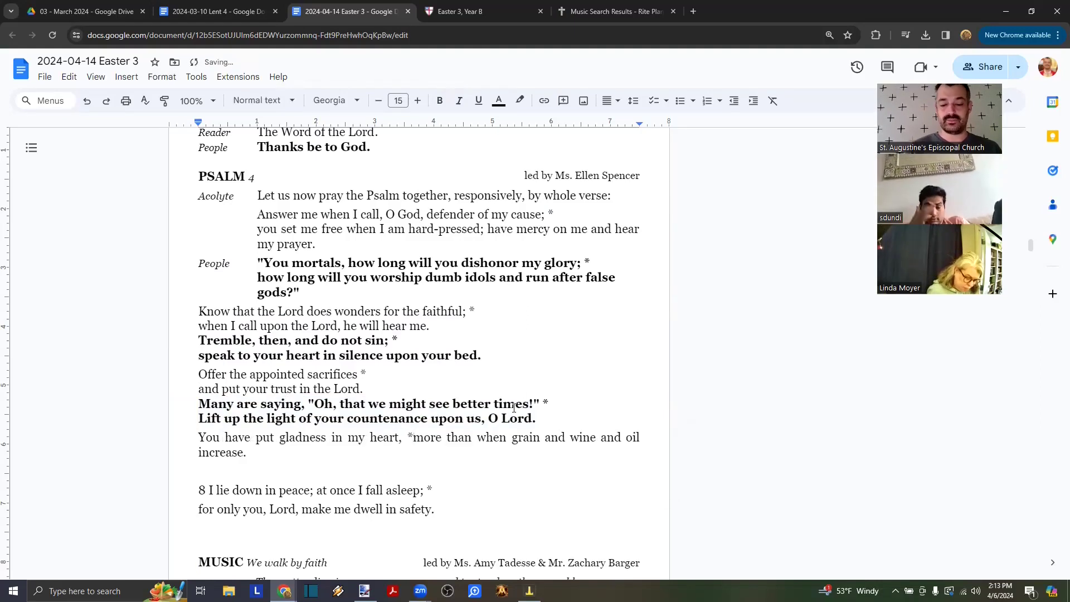
pyautogui.hotkey('shift', 'Return')
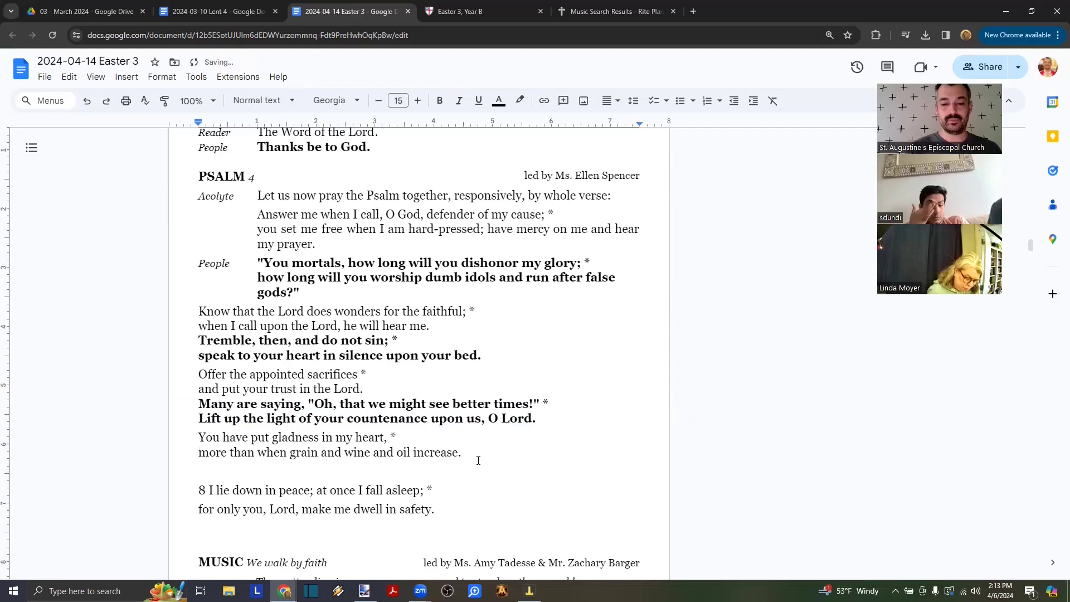
# - Remove the blank line and '8', split verse 8 into two lines, and make it bold
pyautogui.press('Delete')
pyautogui.press('Delete')
pyautogui.press('Delete')
pyautogui.press('Delete')
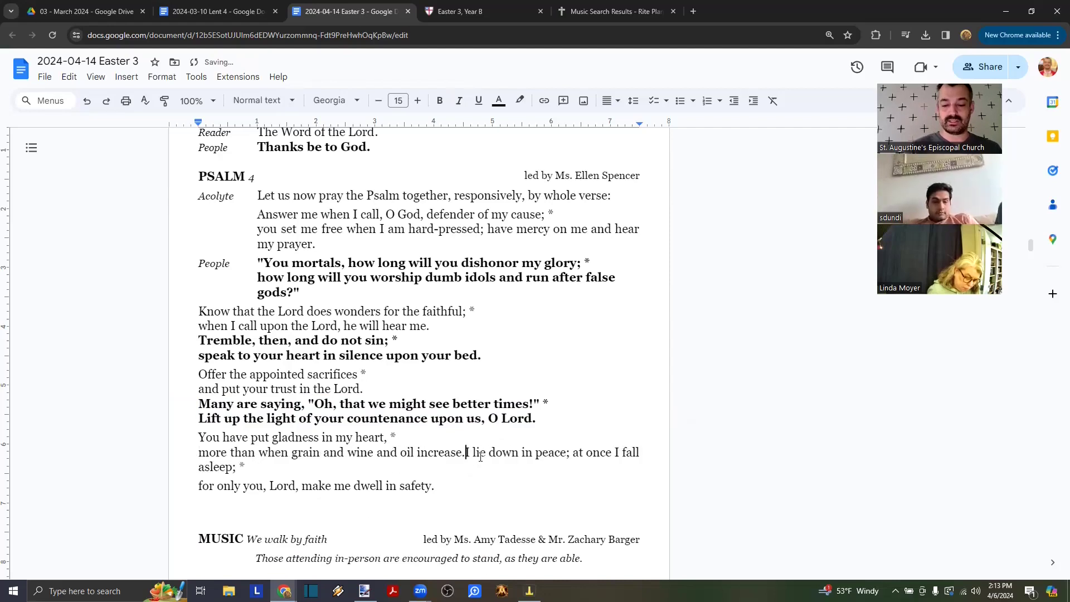
pyautogui.hotkey('shift', 'Return')
pyautogui.press('End')
pyautogui.press('Delete')
pyautogui.hotkey('shift', 'Return')
pyautogui.press('Up')
pyautogui.hotkey('shift', 'Down')
pyautogui.hotkey('shift', 'End')
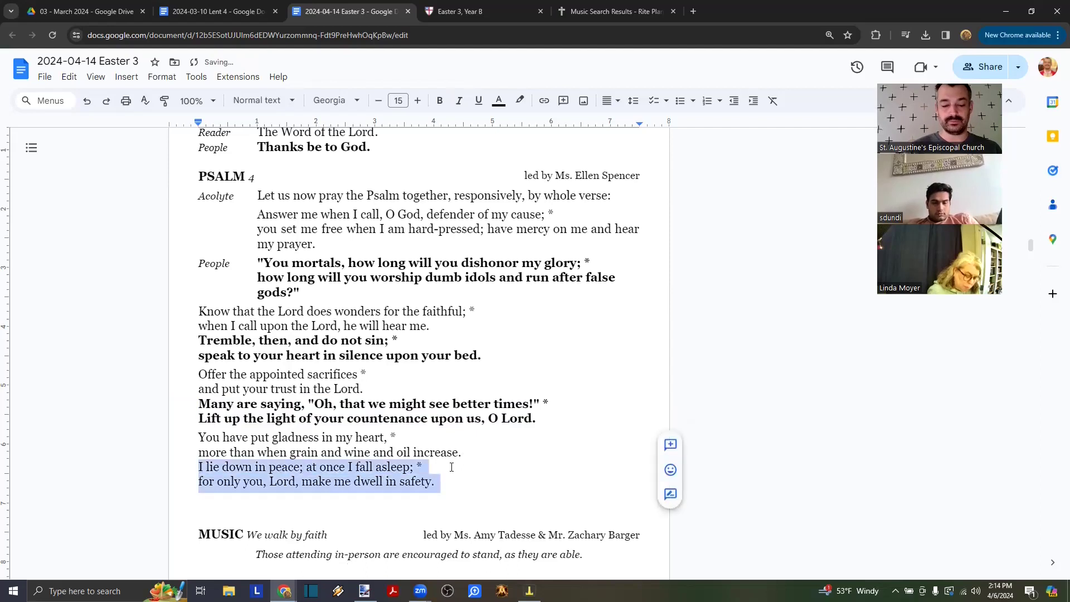
pyautogui.hotkey('ctrl', 'b')
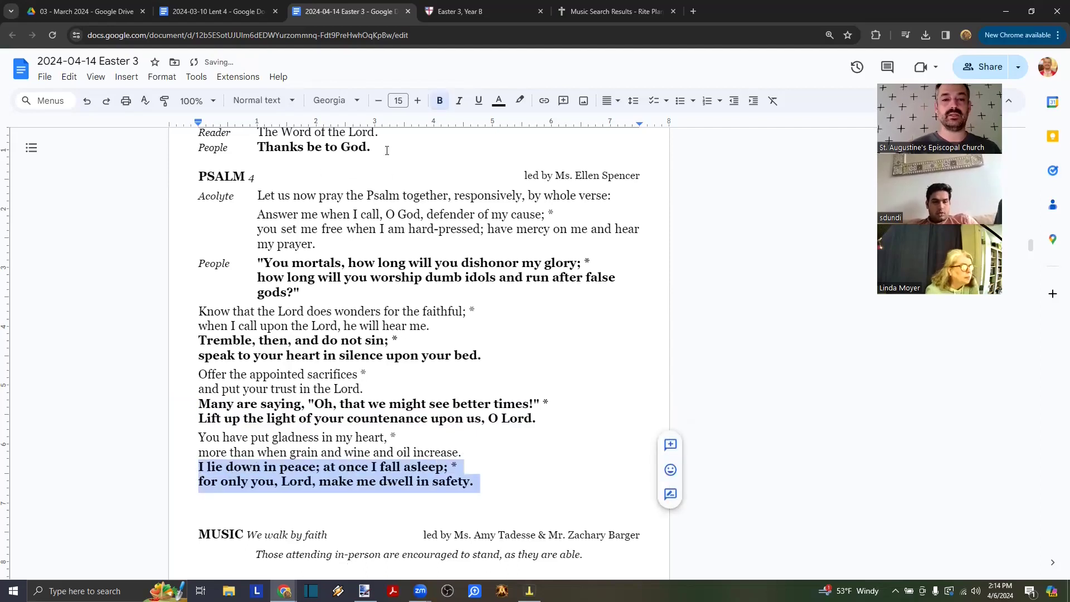
pyautogui.click(387, 150)
pyautogui.scroll(-2, 370, 277)
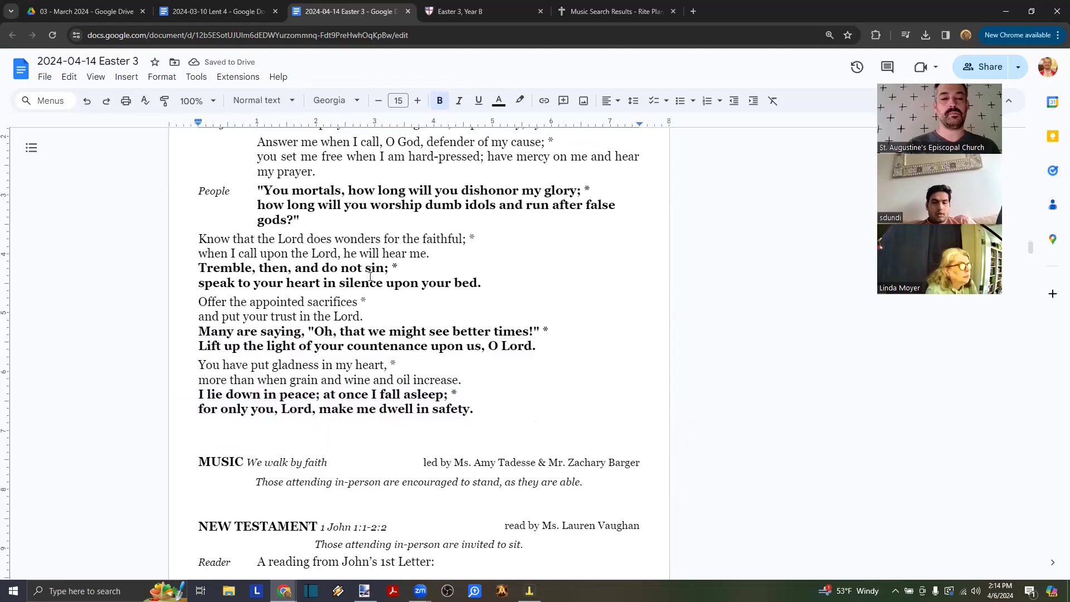
pyautogui.scroll(2, 370, 277)
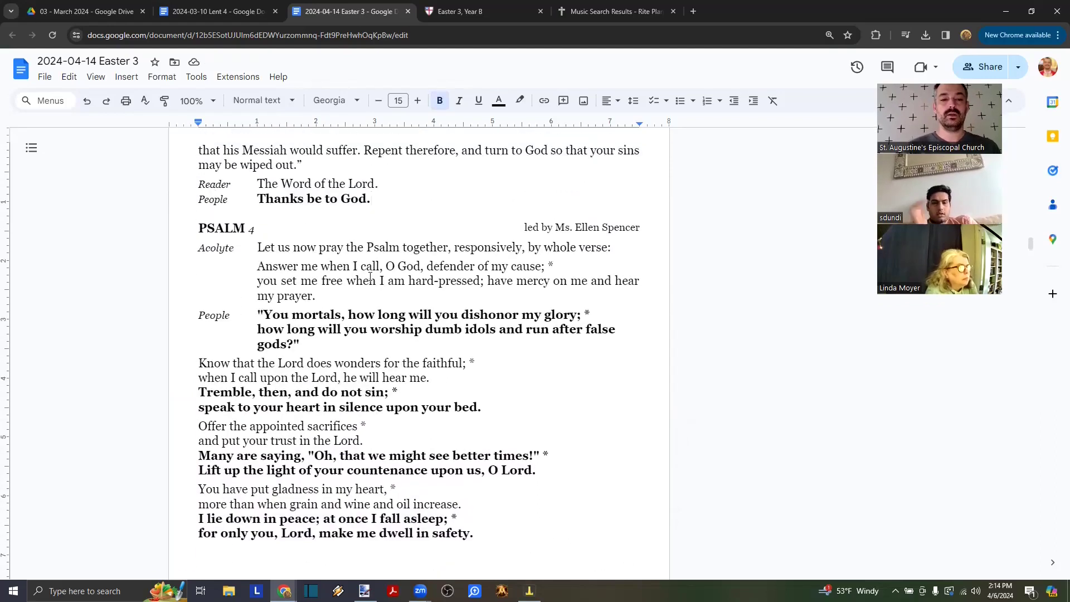
pyautogui.scroll(-2, 370, 277)
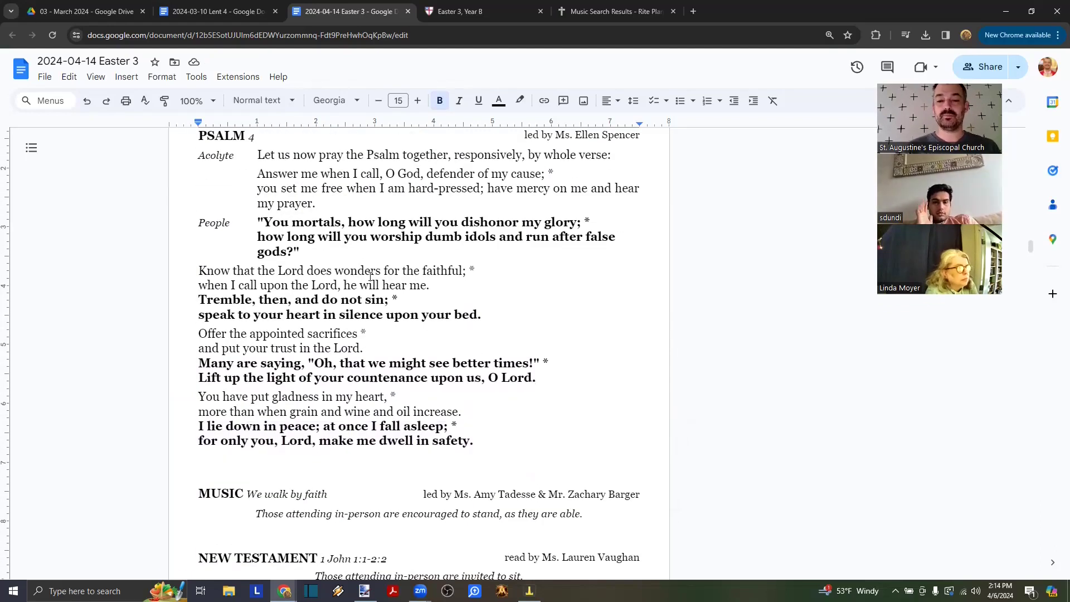
pyautogui.scroll(1, 370, 276)
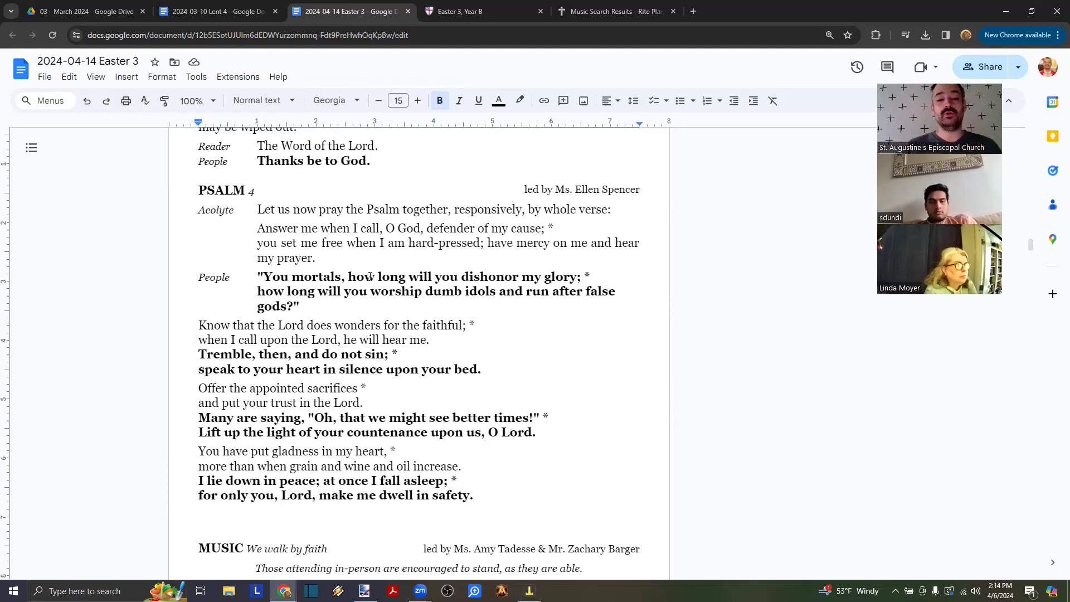
pyautogui.moveTo(316, 259); pyautogui.dragTo(598, 274)
pyautogui.hotkey('ctrl', 'b')
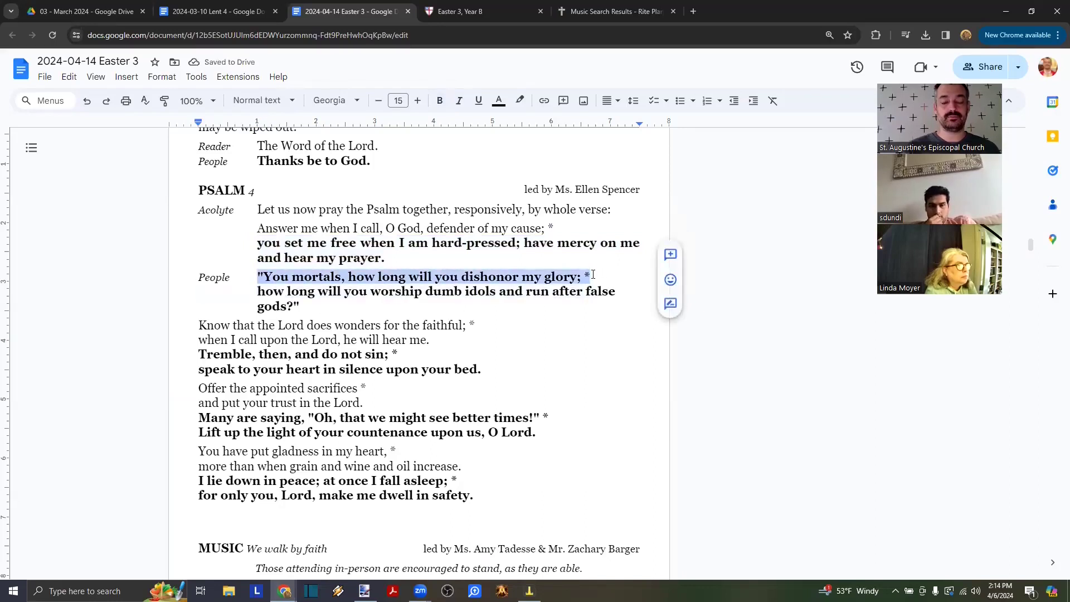
pyautogui.click(440, 100)
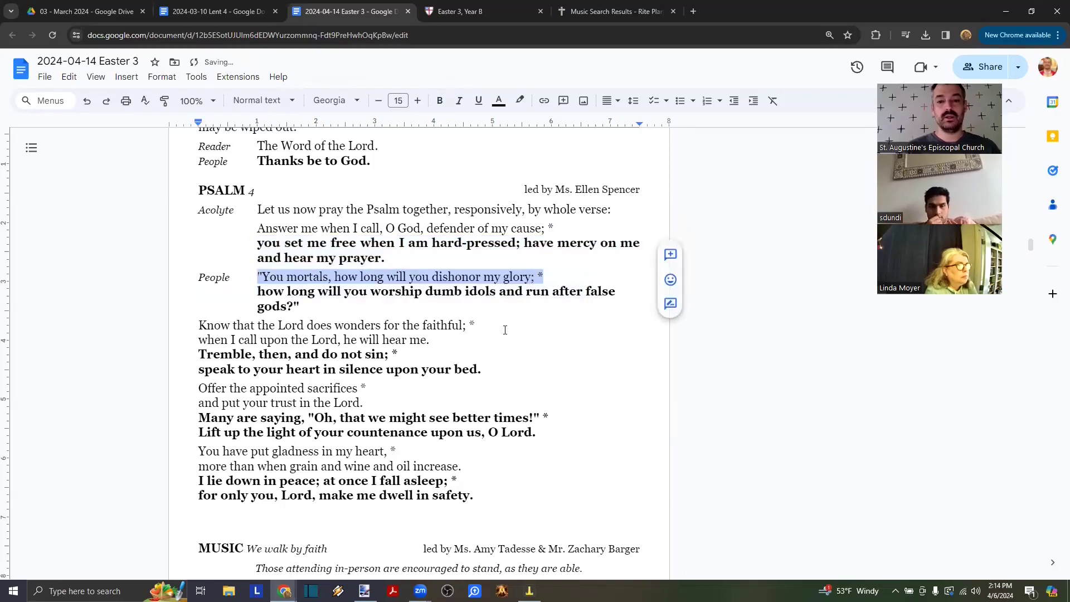
pyautogui.click(390, 229)
pyautogui.moveTo(257, 228); pyautogui.dragTo(557, 232)
pyautogui.moveTo(404, 256); pyautogui.dragTo(258, 244)
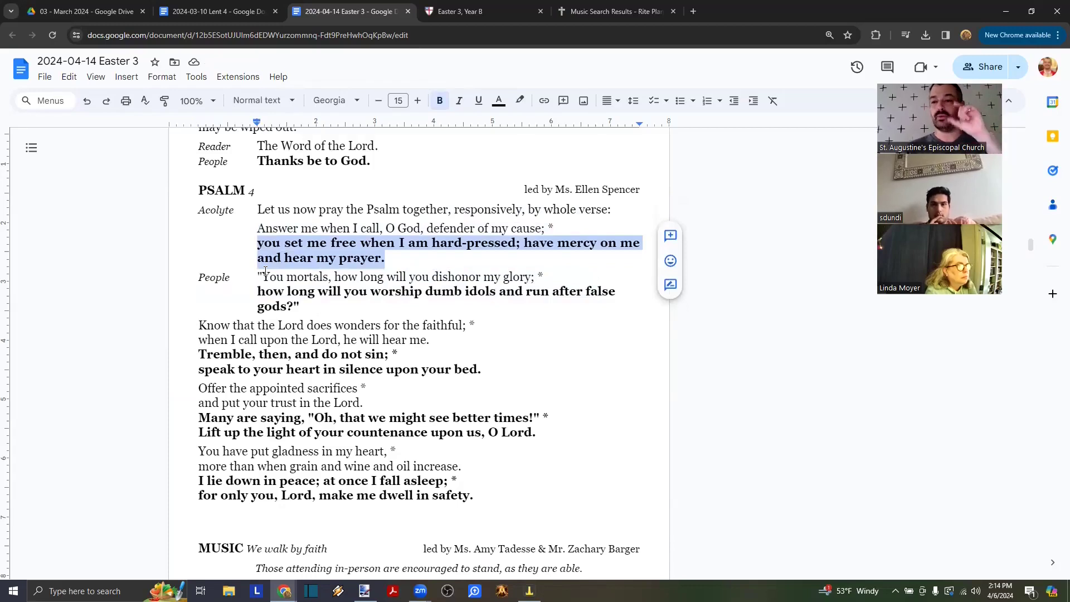
pyautogui.hotkey('ctrl', 'z')
pyautogui.hotkey('ctrl', 'z')
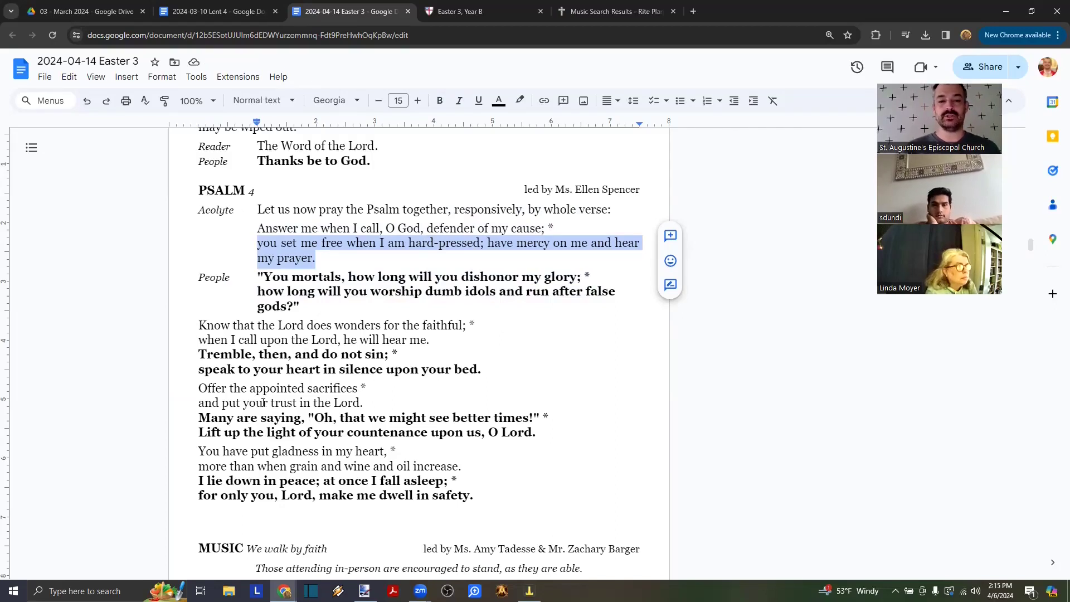
pyautogui.scroll(-1, 316, 316)
pyautogui.click(337, 257)
pyautogui.scroll(-2, 337, 258)
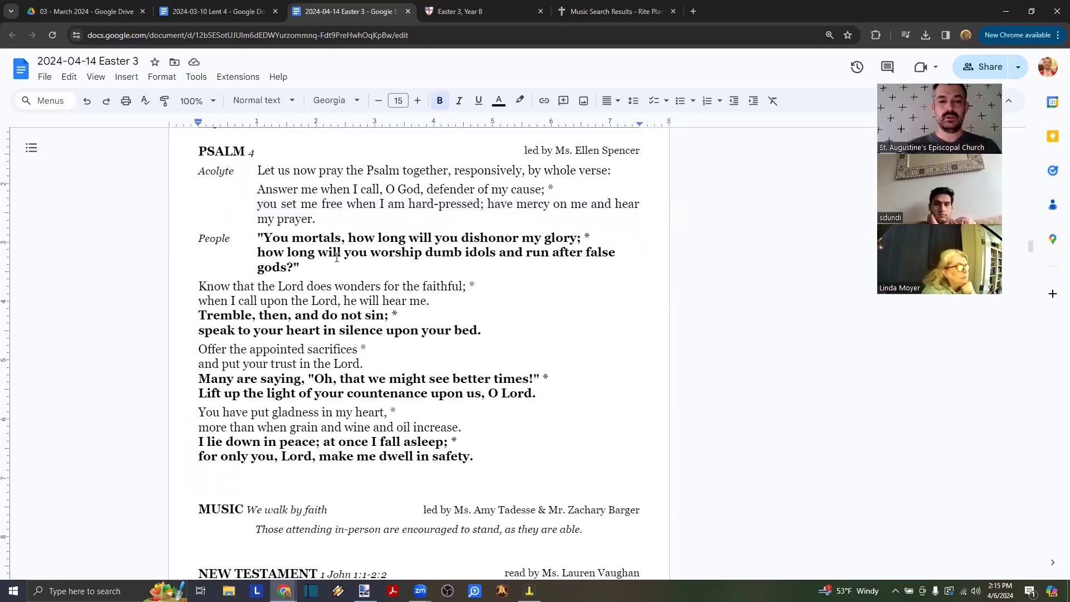
pyautogui.scroll(2, 337, 257)
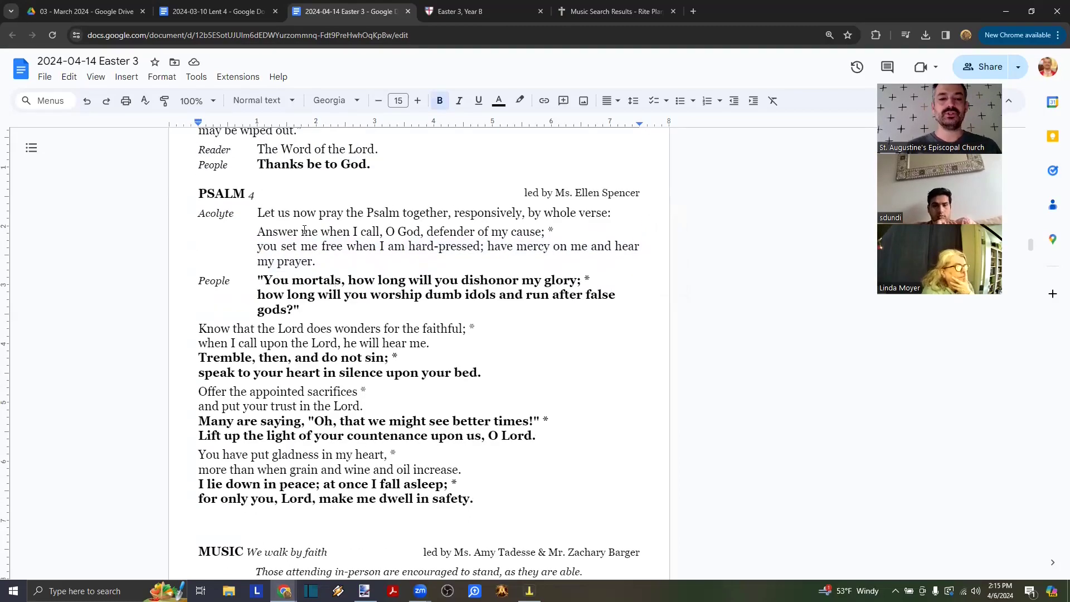
pyautogui.click(450, 10)
pyautogui.click(110, 221)
pyautogui.moveTo(34, 213); pyautogui.dragTo(19, 215)
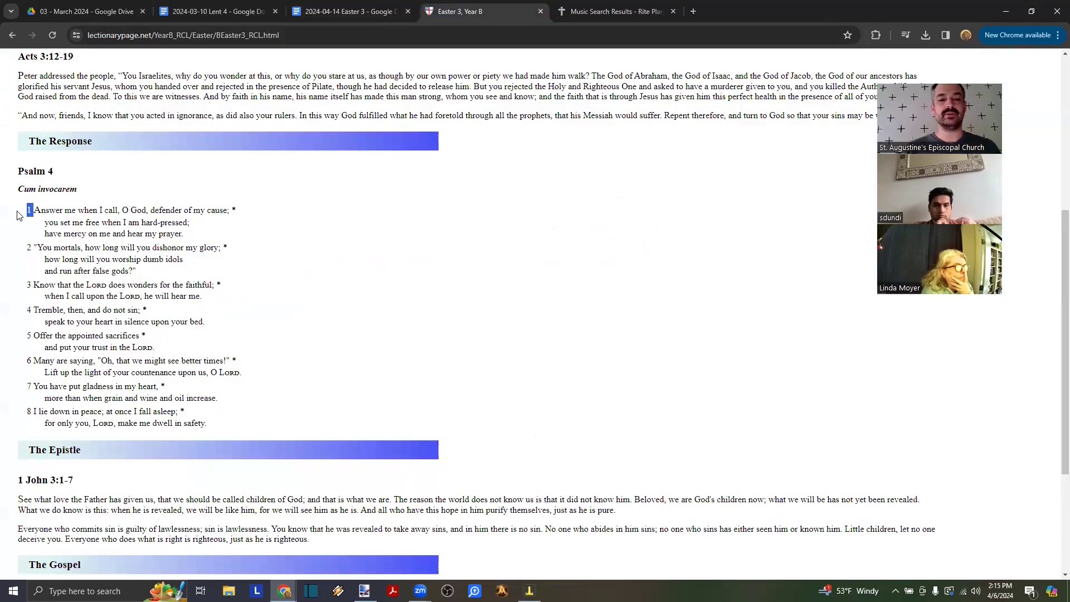
pyautogui.click(199, 227)
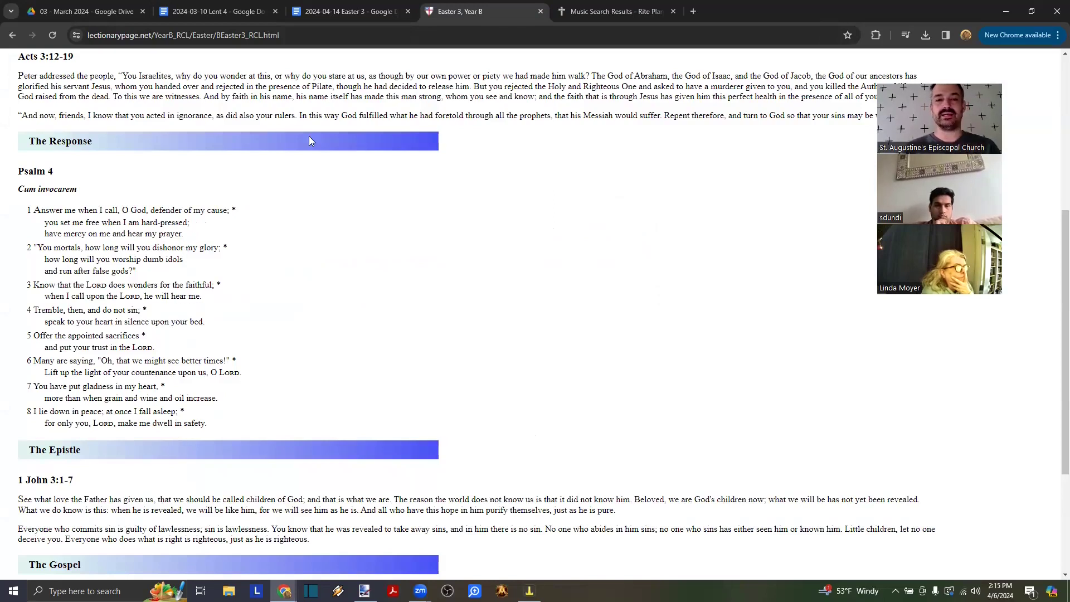
pyautogui.click(332, 17)
pyautogui.click(344, 246)
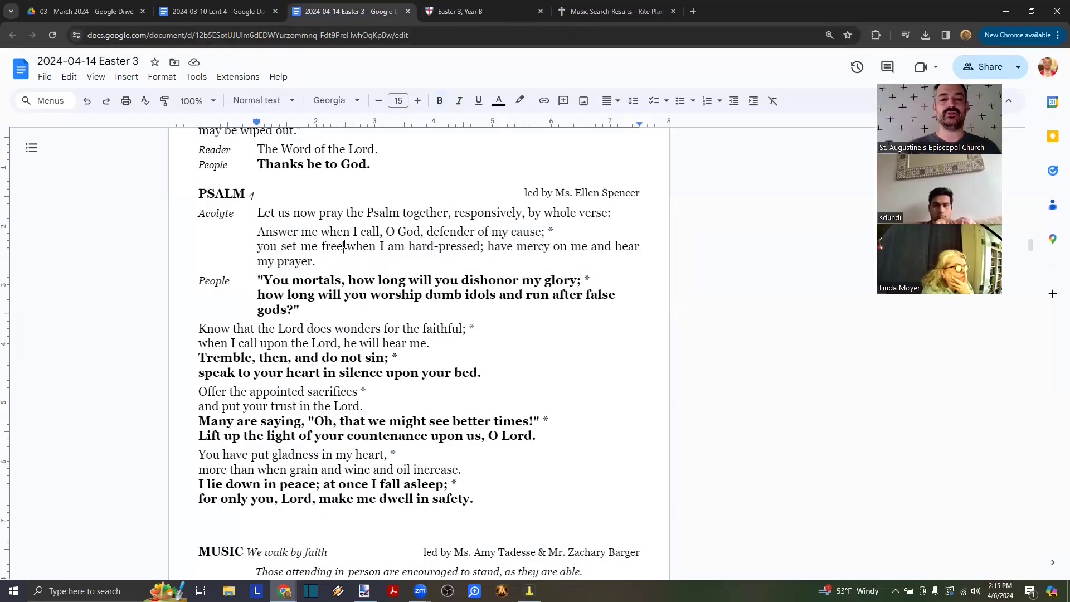
# - Open Custom spacing for the psalm paragraph and select its 0 pt before and 5 pt after values
pyautogui.click(162, 77)
pyautogui.moveTo(186, 157)
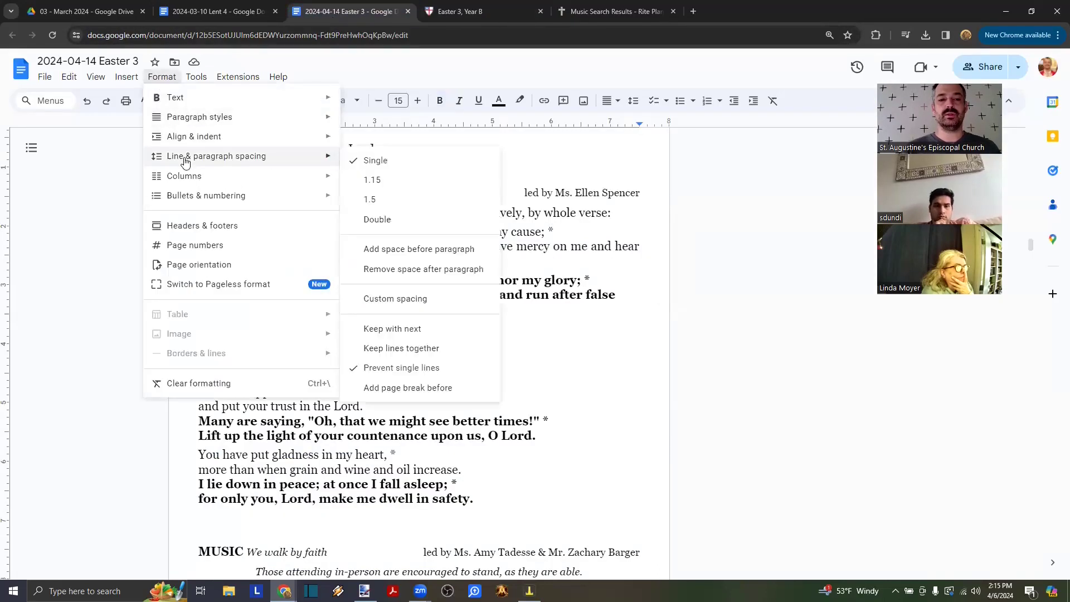
pyautogui.click(403, 300)
pyautogui.click(528, 406)
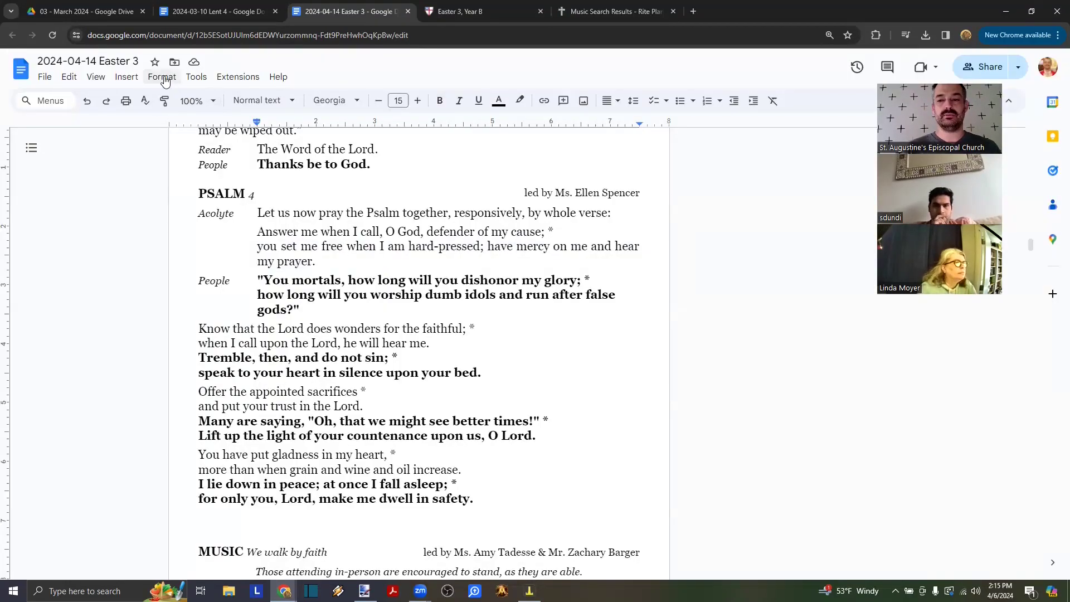
pyautogui.click(163, 78)
pyautogui.moveTo(183, 158)
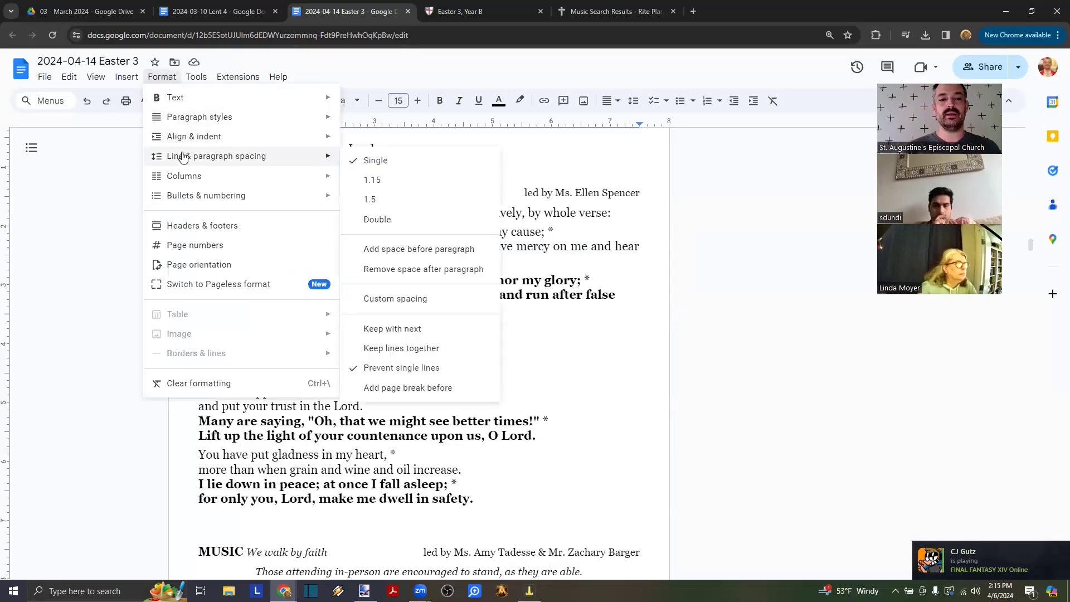
pyautogui.click(408, 302)
pyautogui.moveTo(583, 344); pyautogui.dragTo(494, 353)
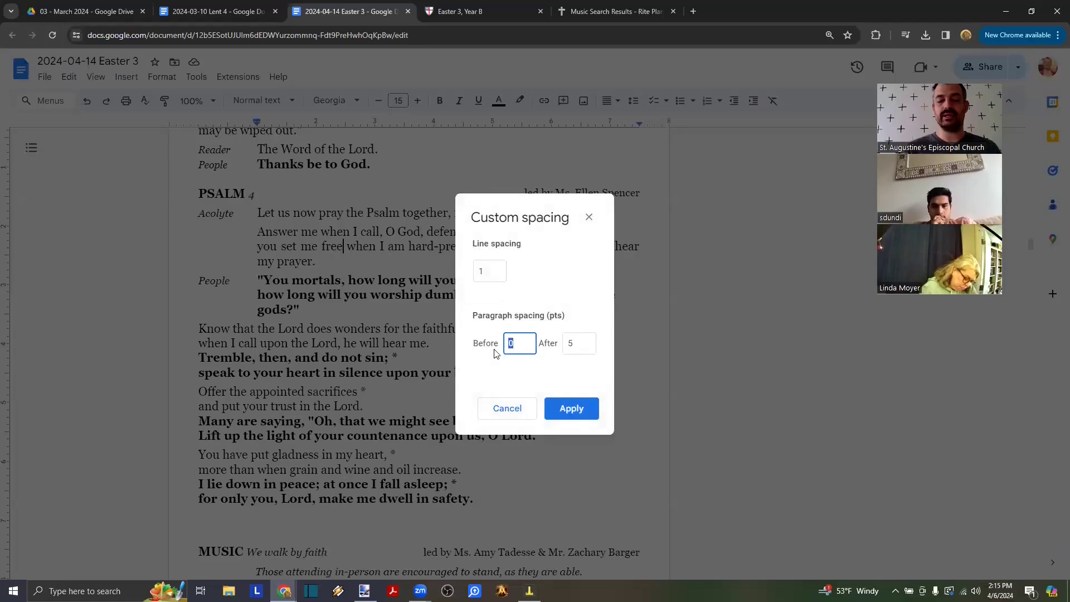
pyautogui.moveTo(576, 344); pyautogui.dragTo(556, 347)
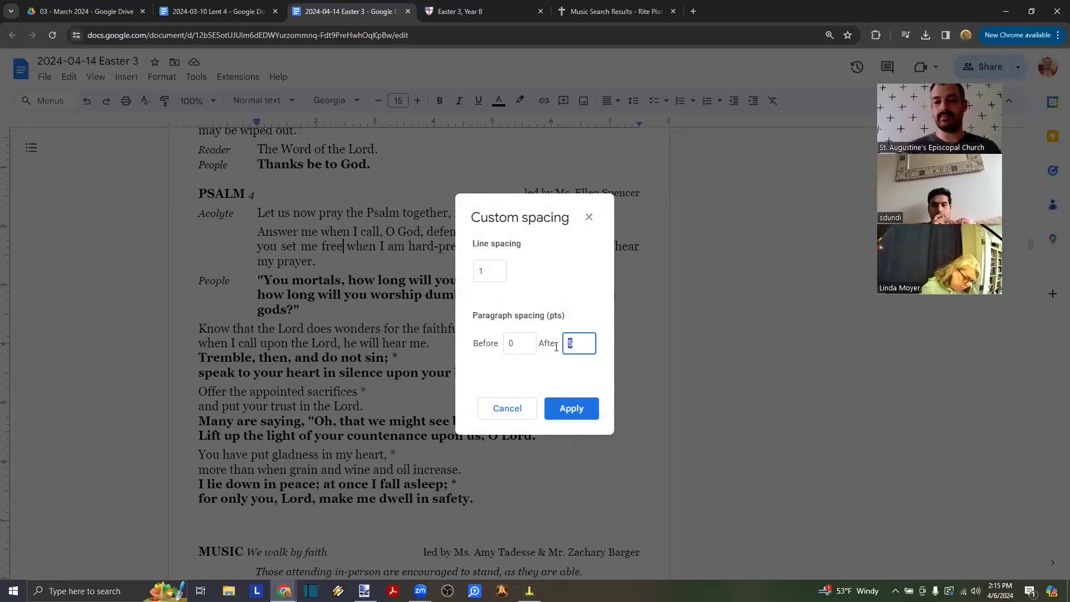
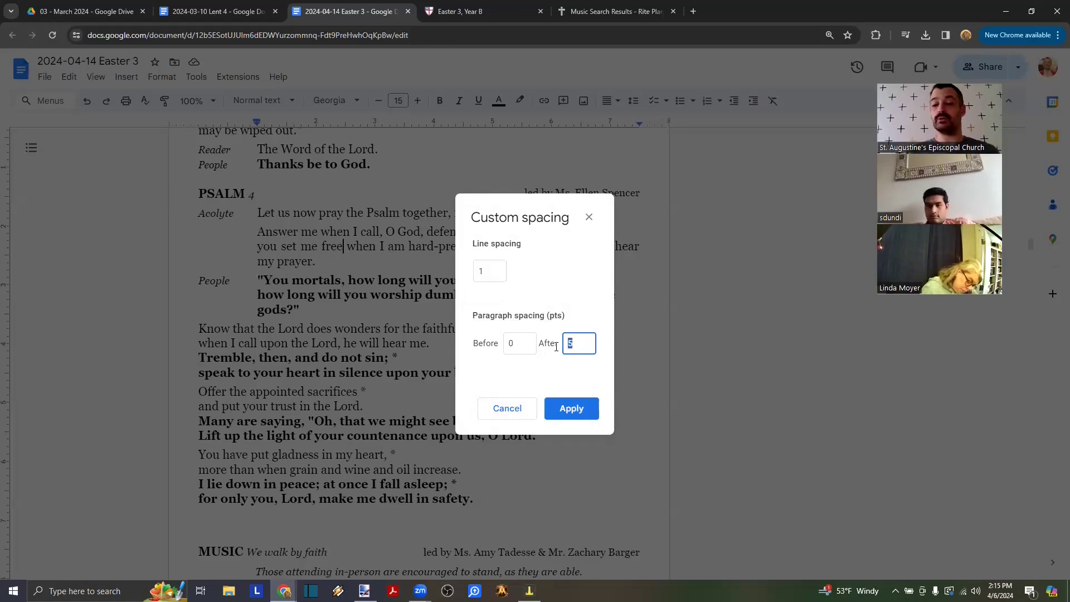
# - Close Custom spacing unchanged, then place the cursor in the PSALM and NEW TESTAMENT rows
pyautogui.click(589, 217)
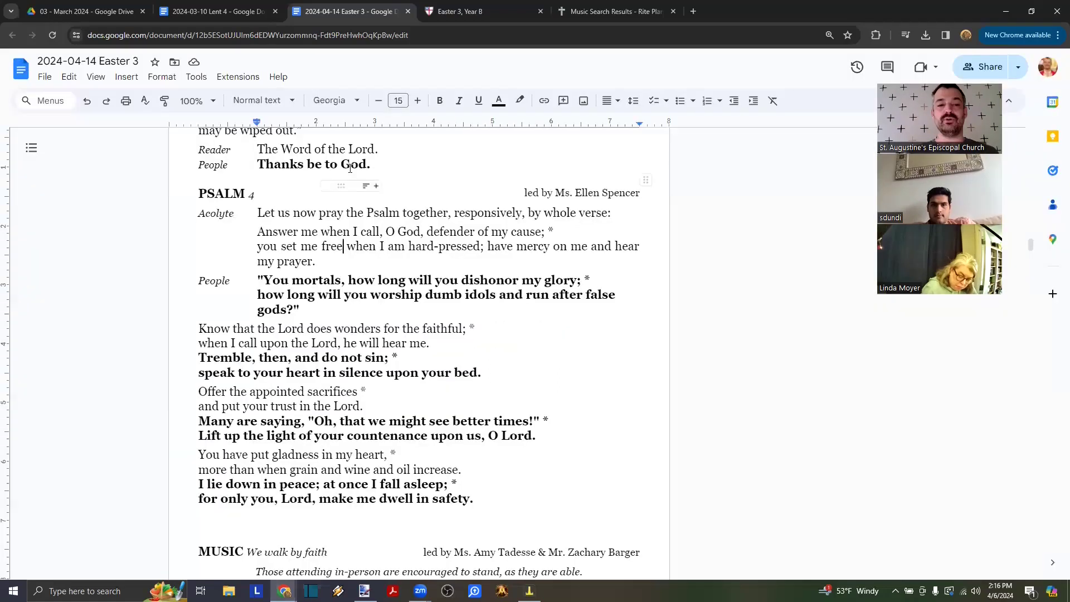
pyautogui.click(220, 193)
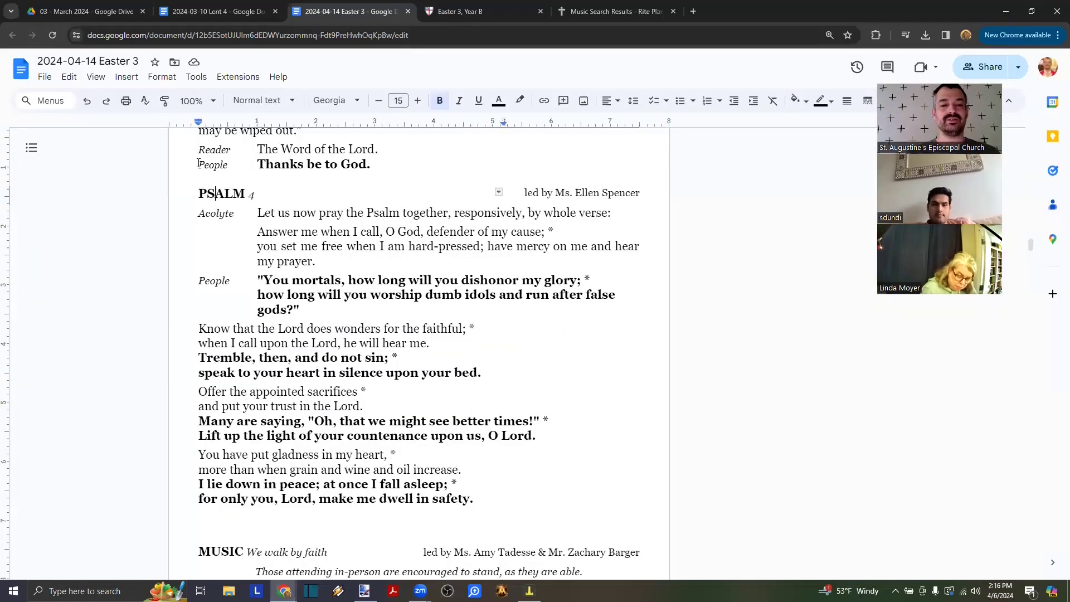
pyautogui.scroll(-5, 252, 392)
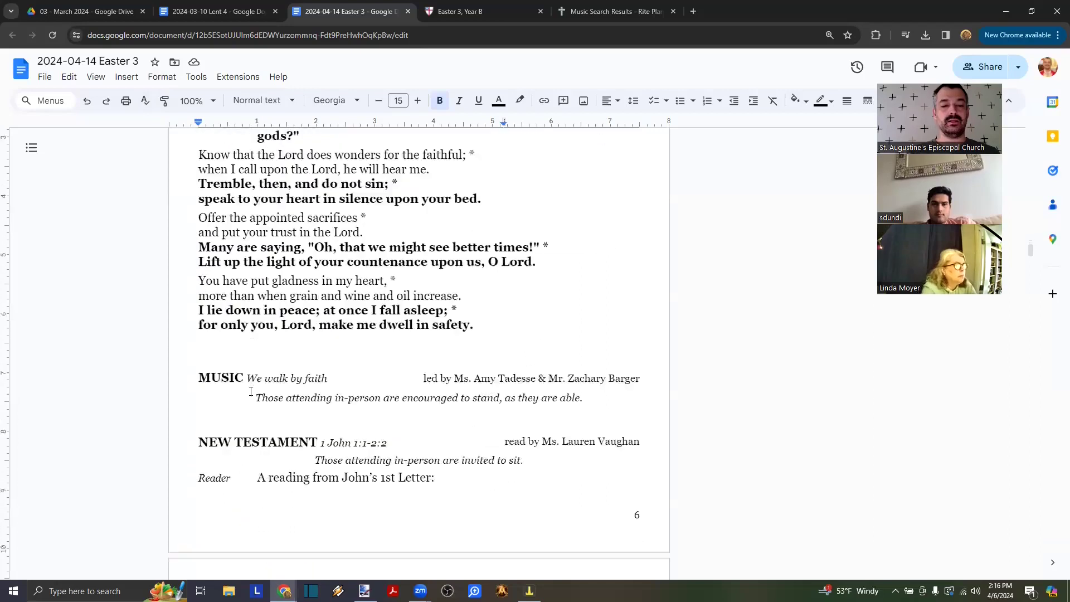
pyautogui.click(233, 374)
pyautogui.scroll(-3, 233, 374)
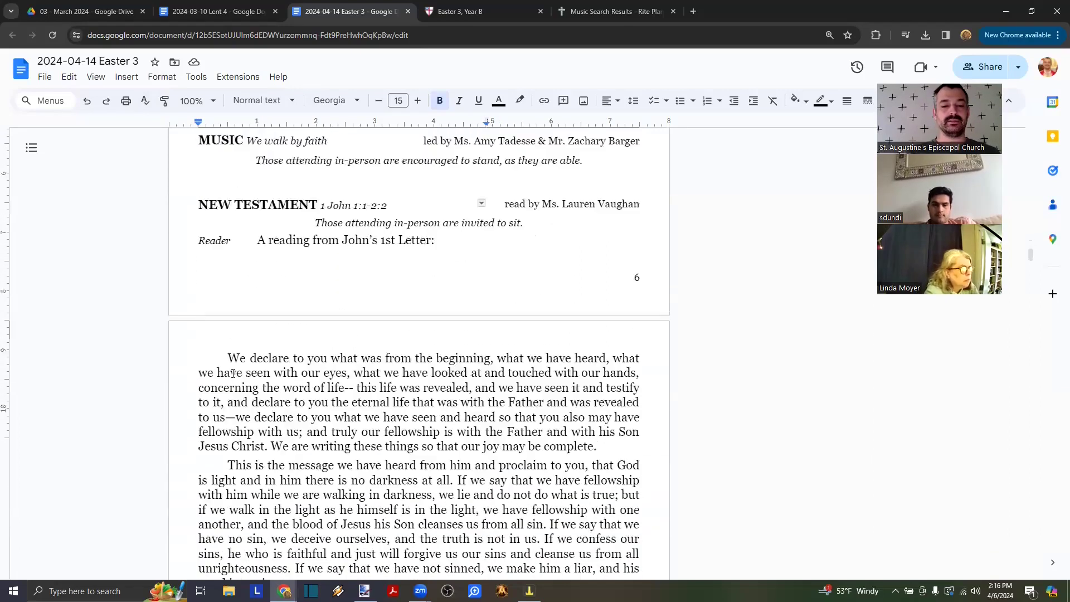
pyautogui.scroll(2, 233, 372)
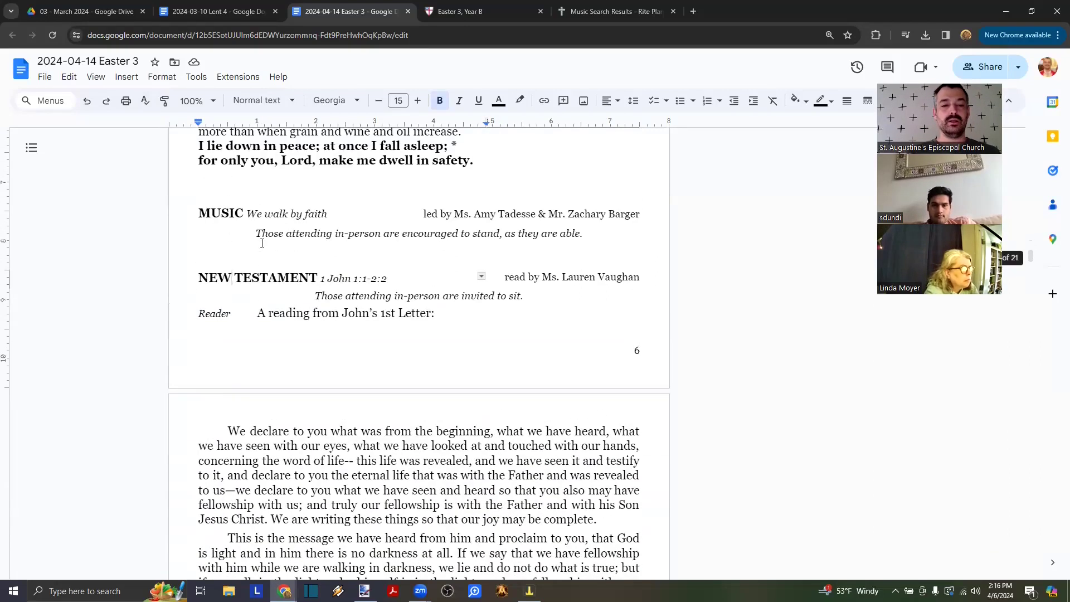
pyautogui.scroll(1, 256, 274)
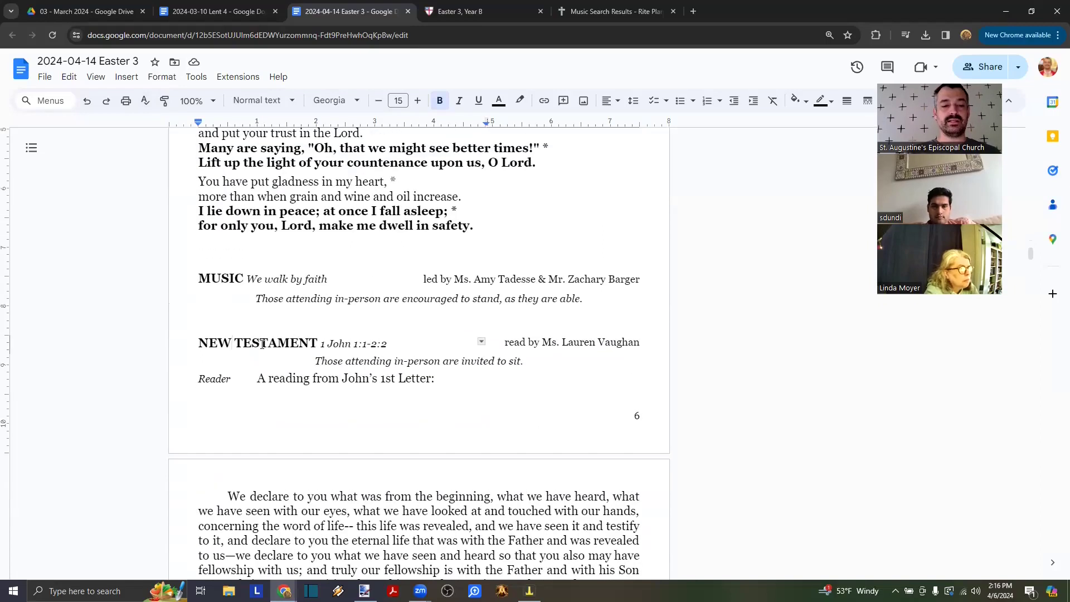
pyautogui.moveTo(263, 343); pyautogui.dragTo(568, 338)
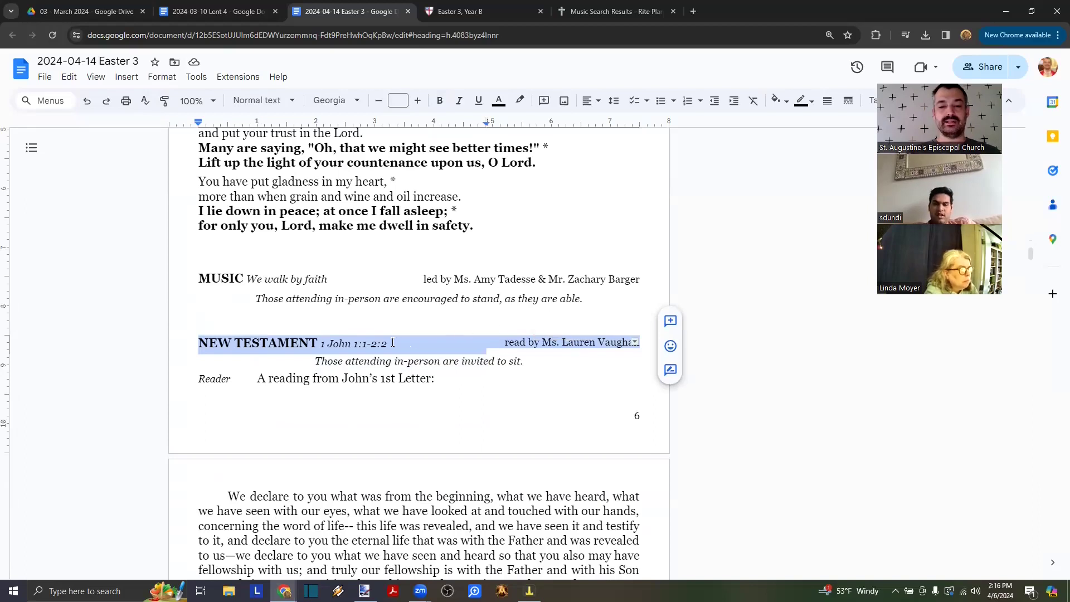
pyautogui.click(219, 343)
pyautogui.click(567, 344)
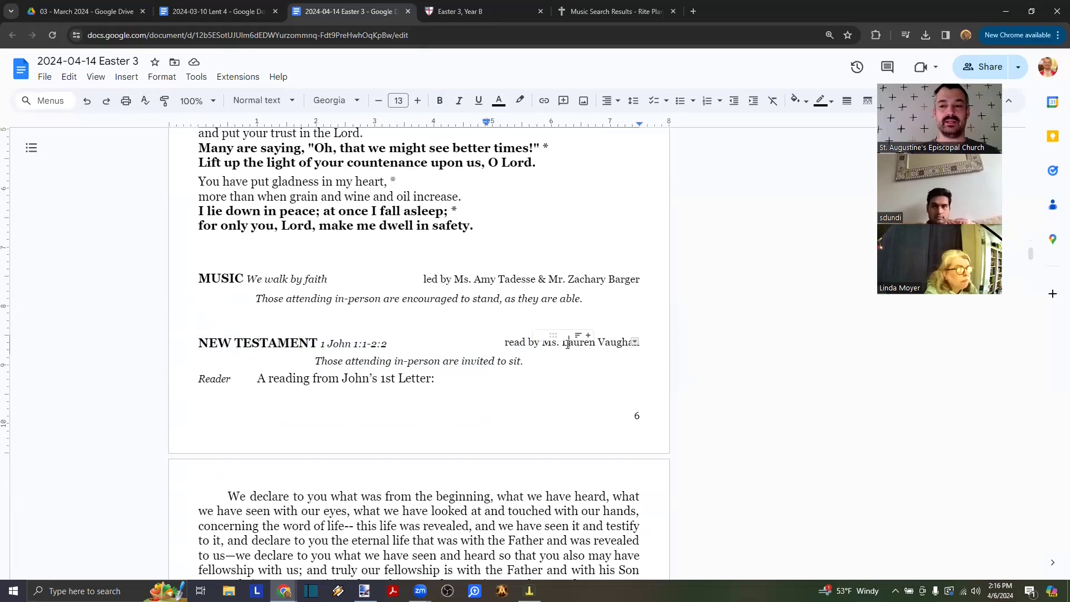
pyautogui.moveTo(300, 344); pyautogui.dragTo(554, 342)
pyautogui.click(634, 342)
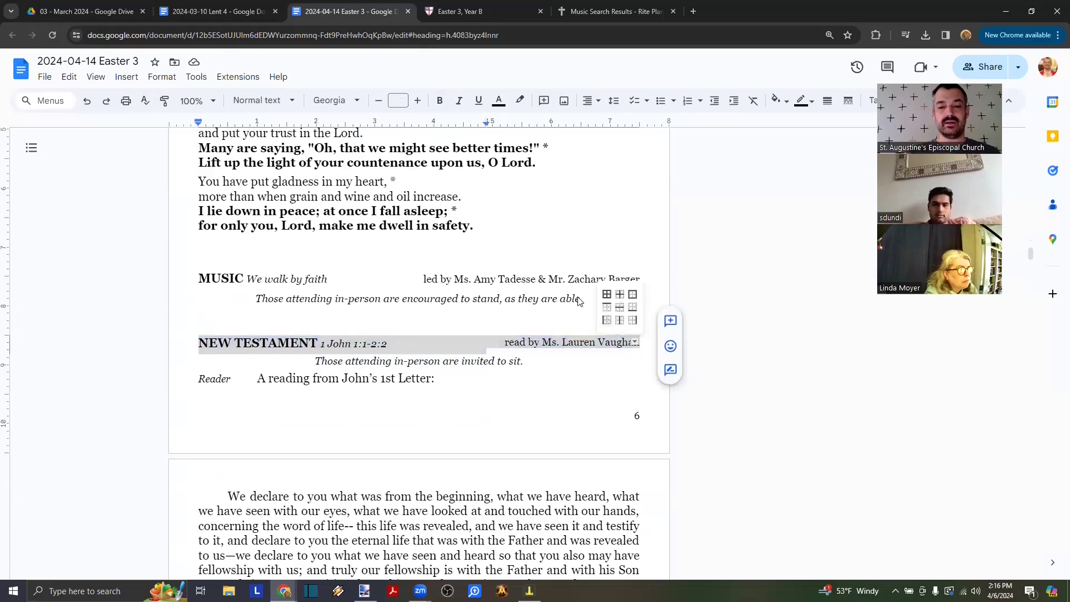
pyautogui.click(609, 297)
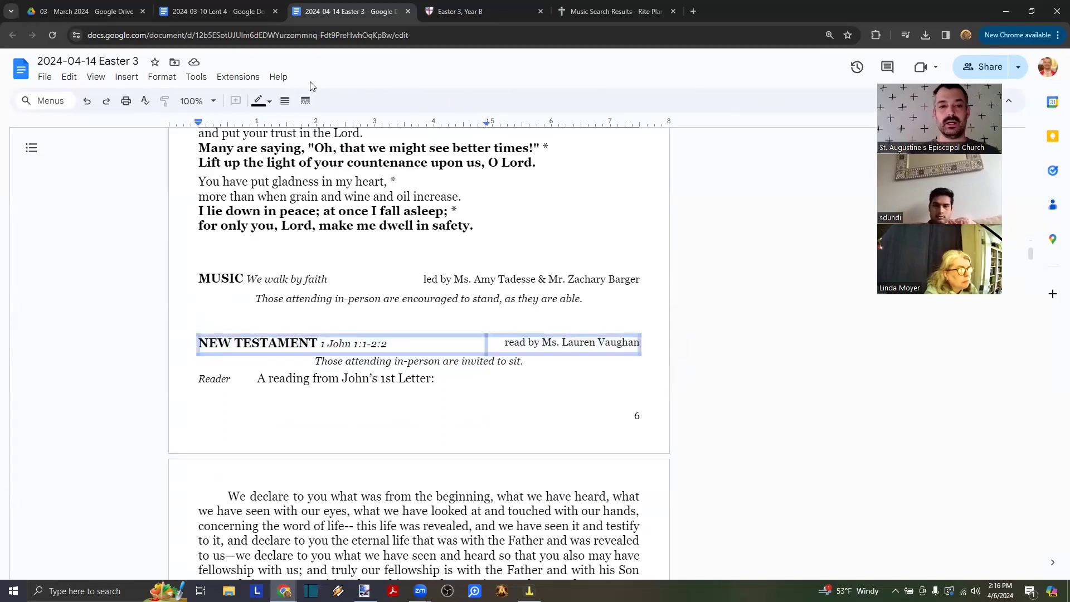
pyautogui.click(288, 101)
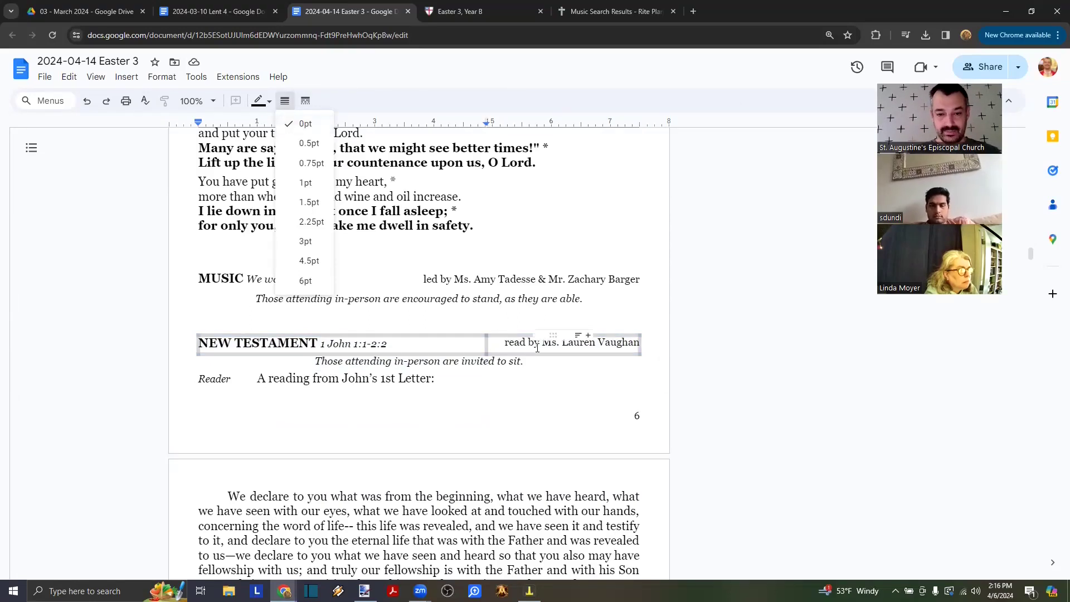
pyautogui.click(425, 303)
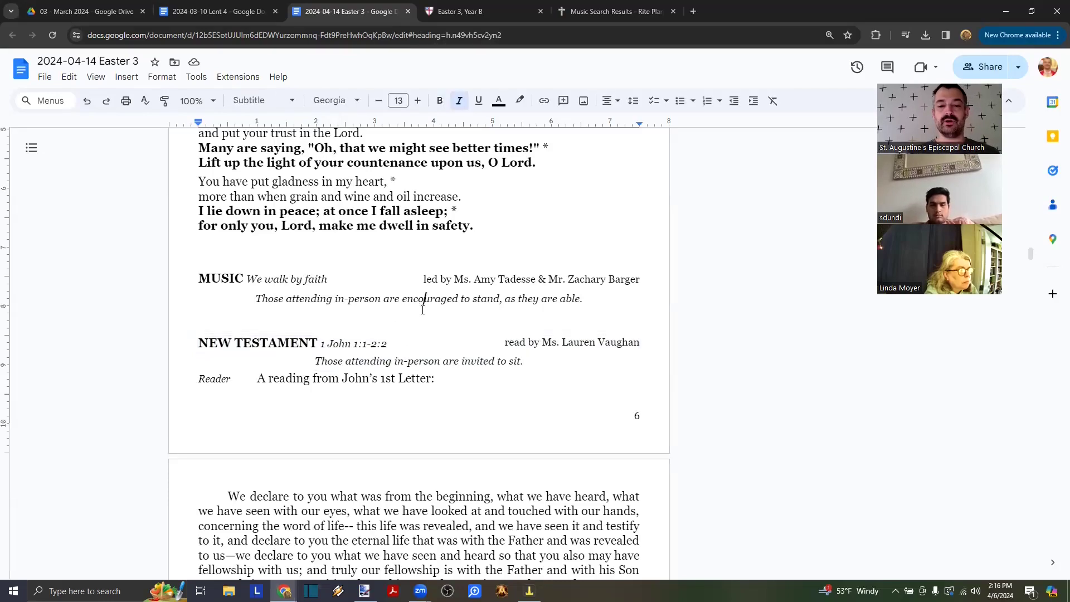
pyautogui.click(373, 342)
pyautogui.click(552, 342)
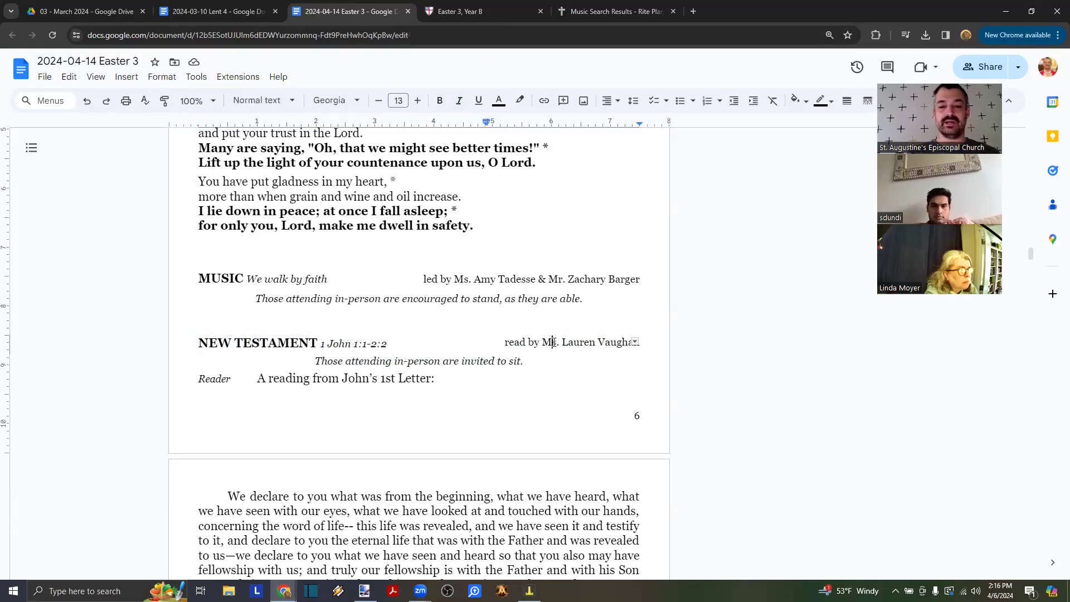
pyautogui.scroll(2, 552, 342)
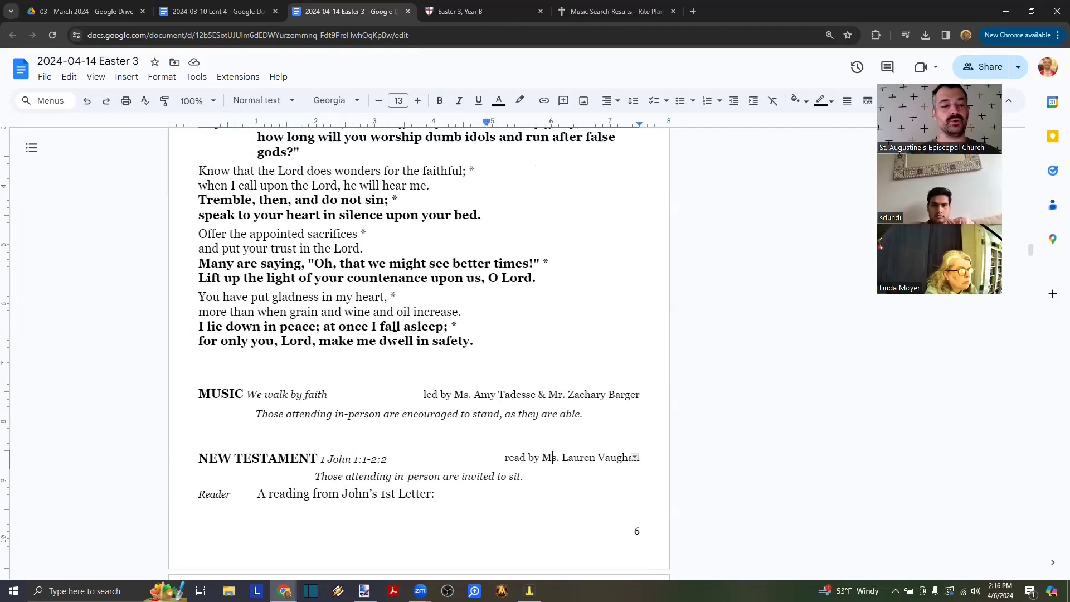
pyautogui.scroll(5, 395, 336)
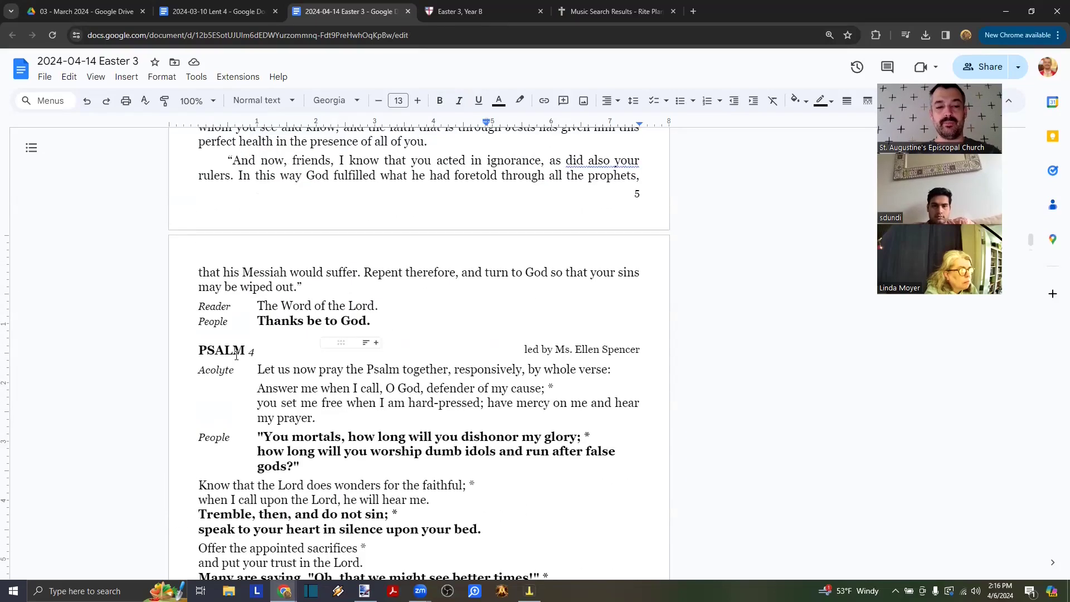
# - Select PSALM and the Psalm leader's first name, undoing a stray edit to keep the name
pyautogui.doubleClick(242, 350)
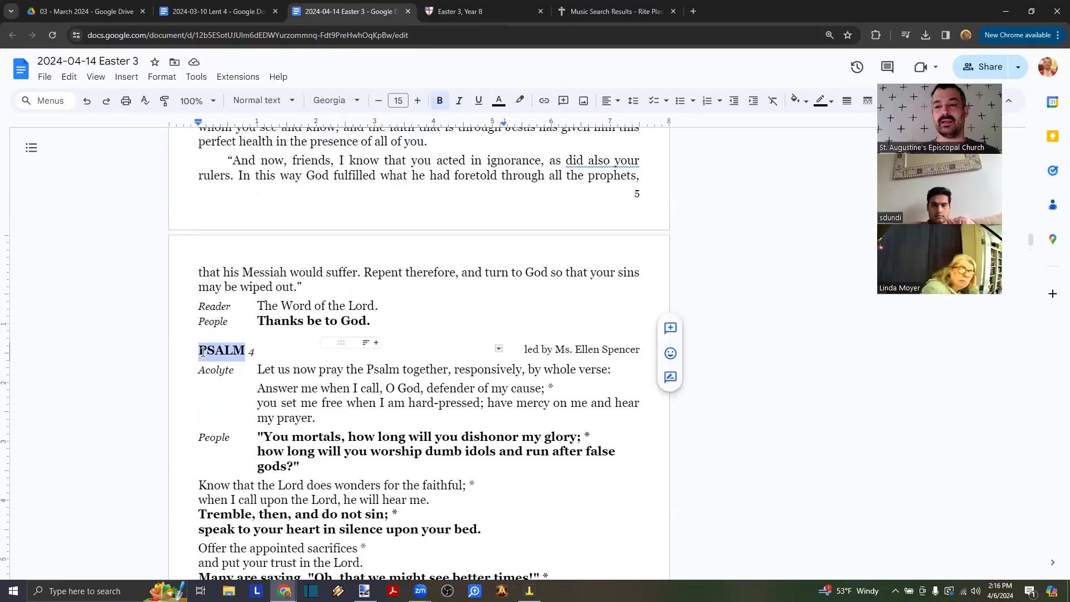
pyautogui.click(270, 333)
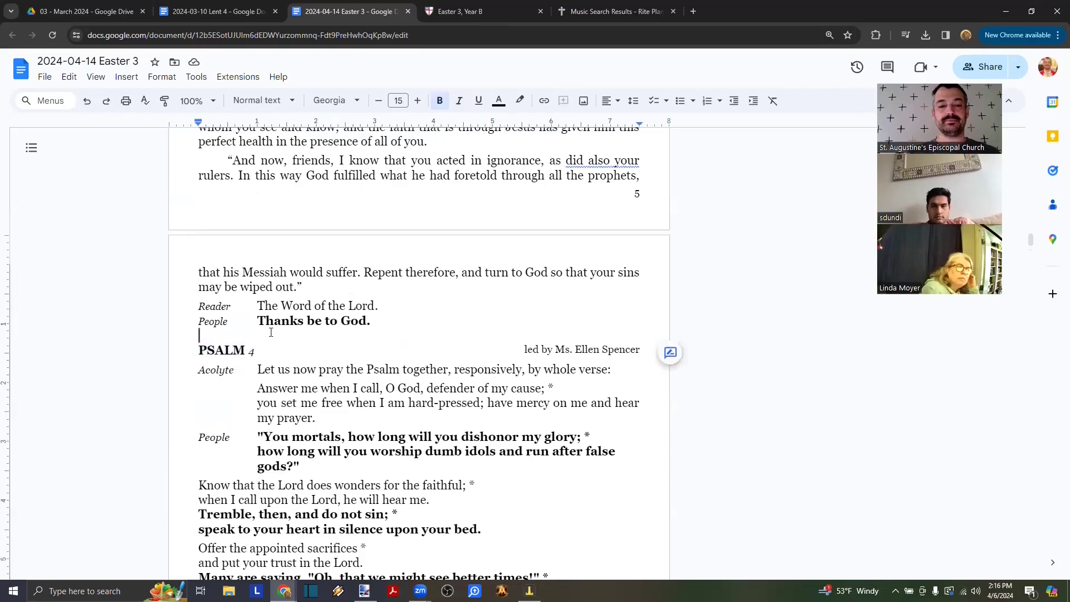
pyautogui.click(559, 349)
pyautogui.doubleClick(577, 349)
pyautogui.write('d')
pyautogui.press('BackSpace')
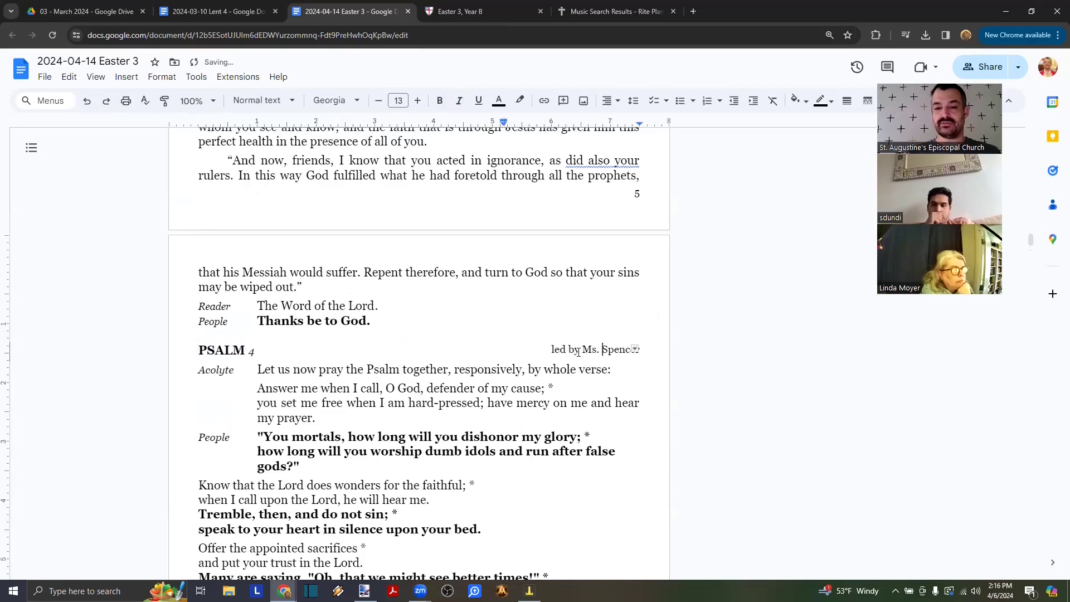
pyautogui.hotkey('ctrl', 'z')
pyautogui.hotkey('ctrl', 'z')
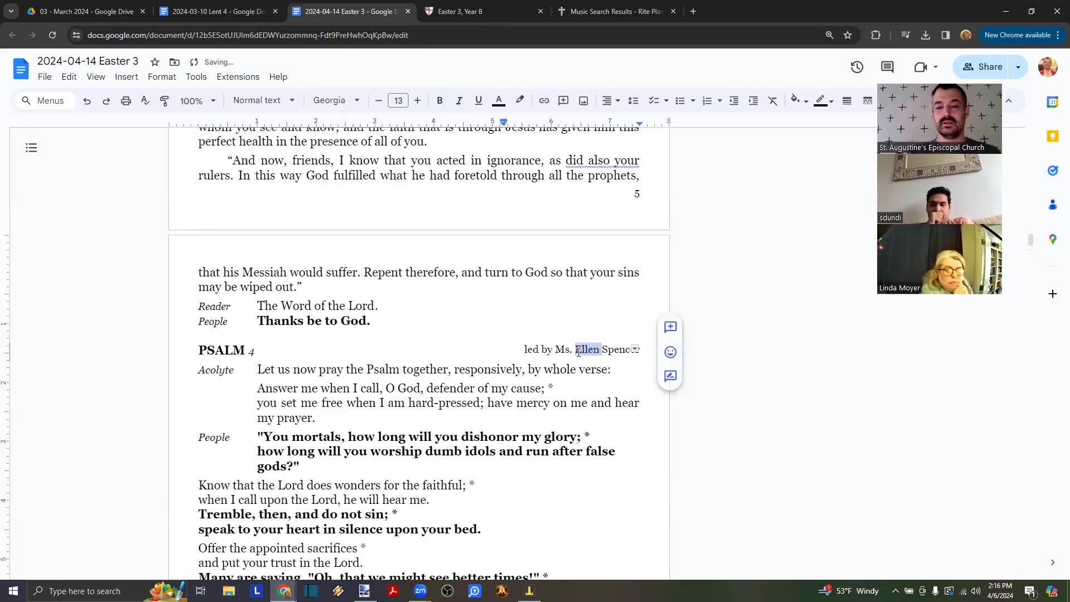
# - Delete the entire Psalm 4 section and place the cursor above NEW TESTAMENT
pyautogui.click(510, 297)
pyautogui.scroll(-6, 510, 296)
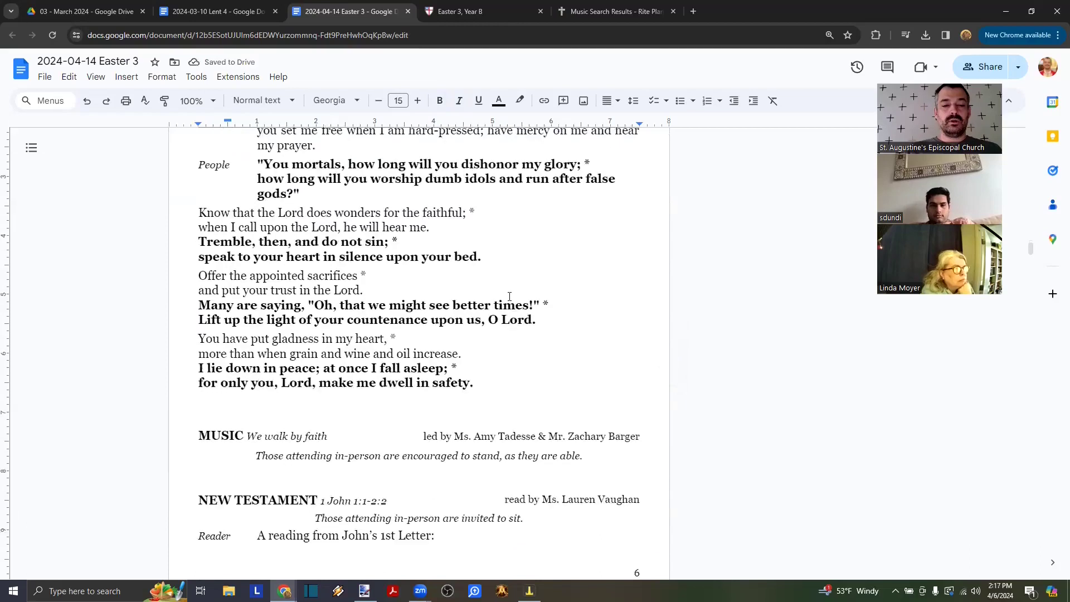
pyautogui.scroll(3, 510, 297)
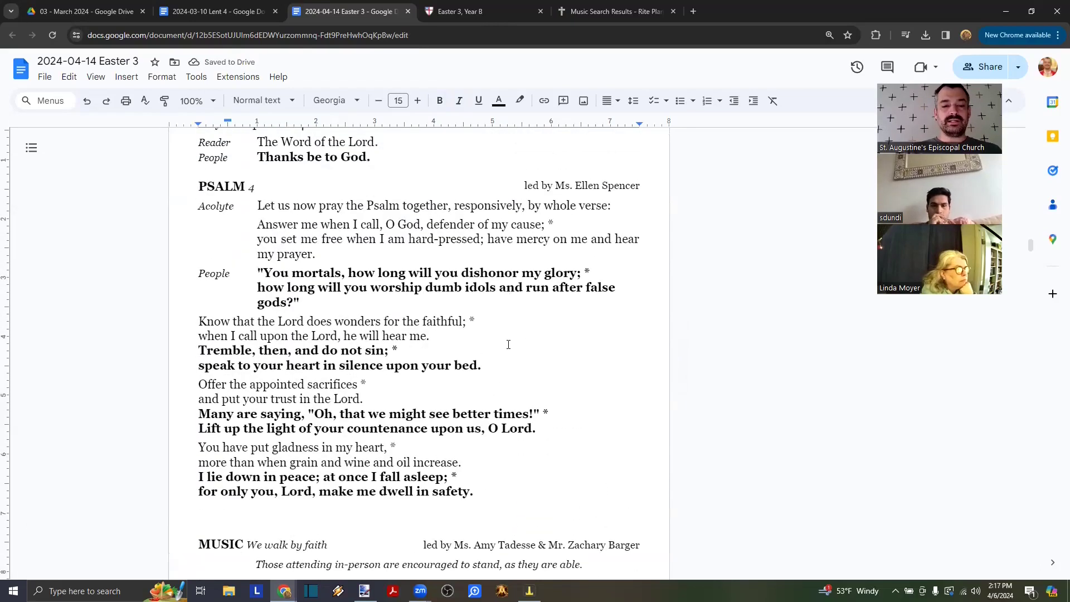
pyautogui.moveTo(477, 492); pyautogui.dragTo(191, 189)
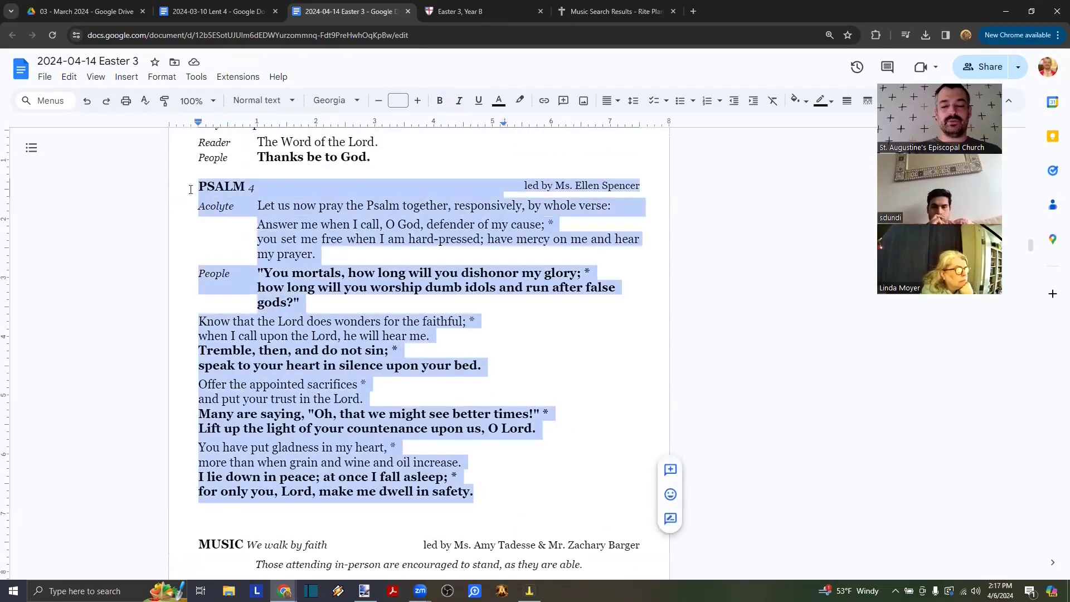
pyautogui.press('BackSpace')
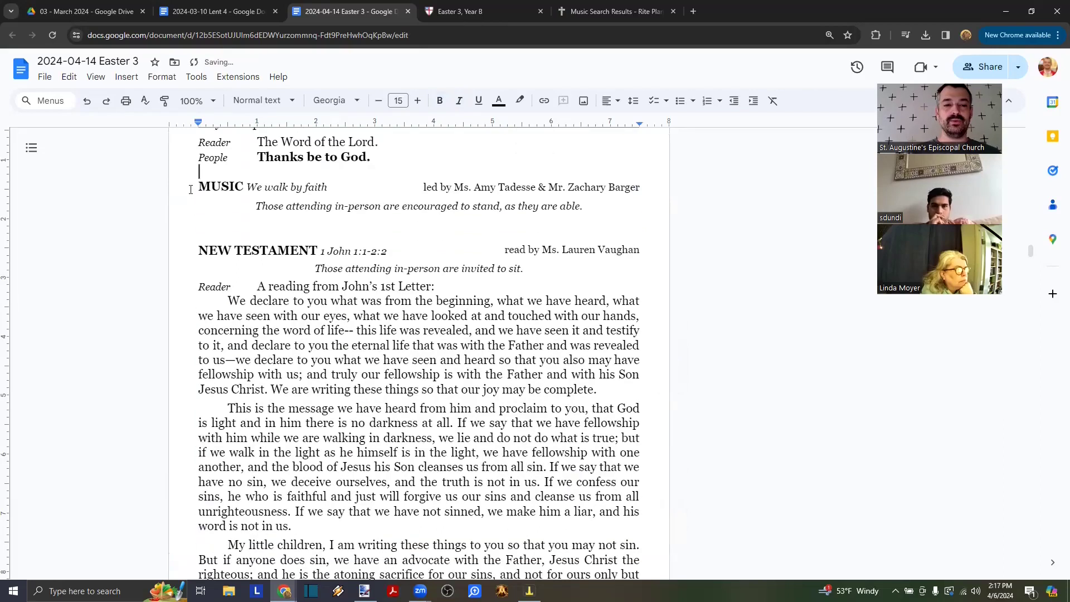
pyautogui.click(416, 222)
# - Preview hymns H200, H182 and H306 in the Rite Planning results, closing each player
pyautogui.click(574, 17)
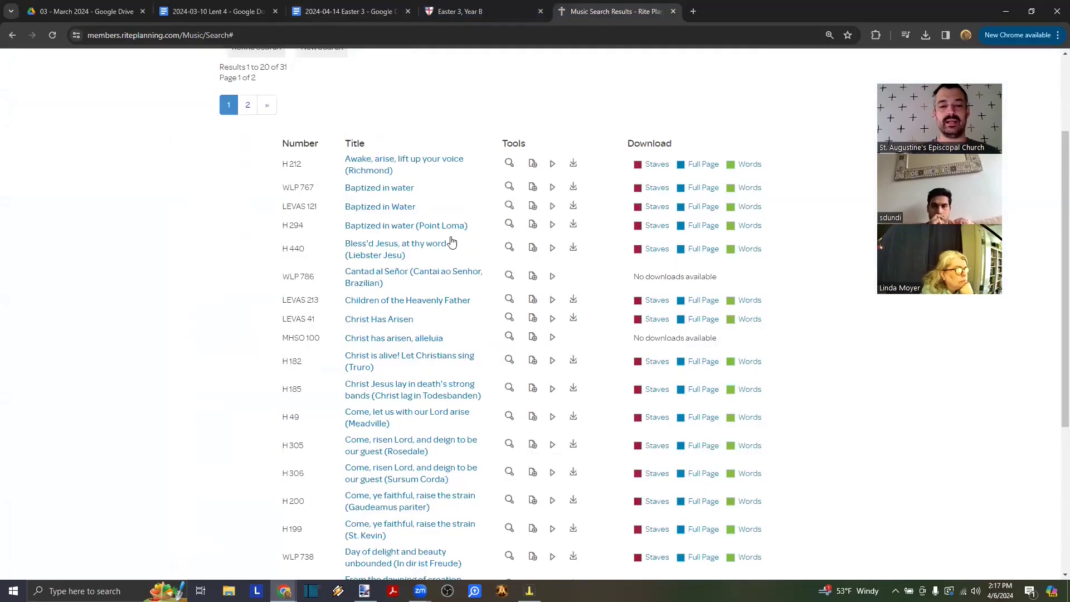
pyautogui.scroll(-4, 451, 240)
pyautogui.scroll(3, 452, 241)
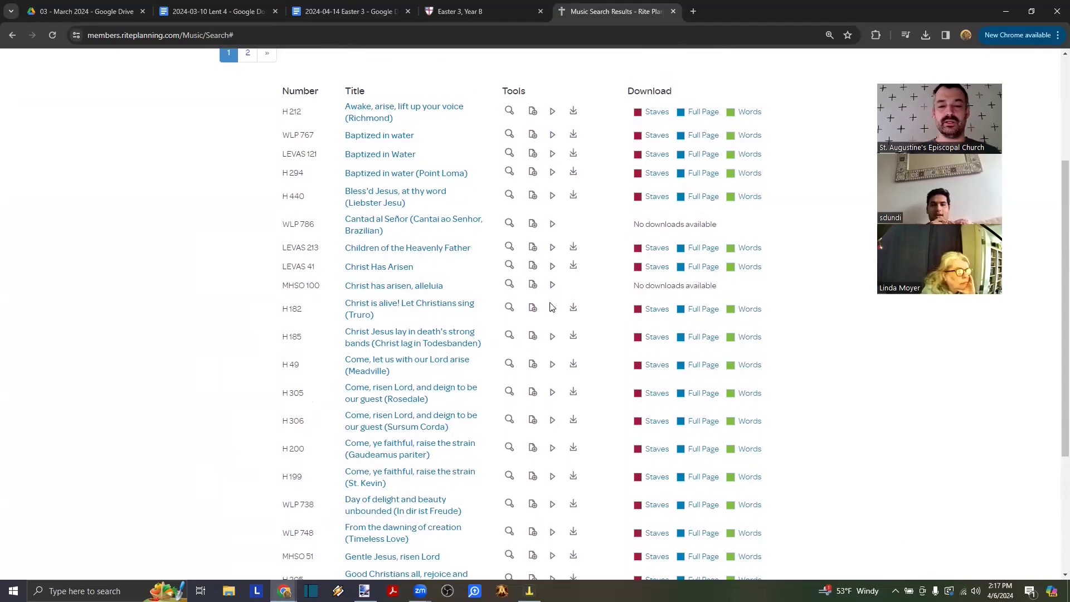
pyautogui.click(552, 450)
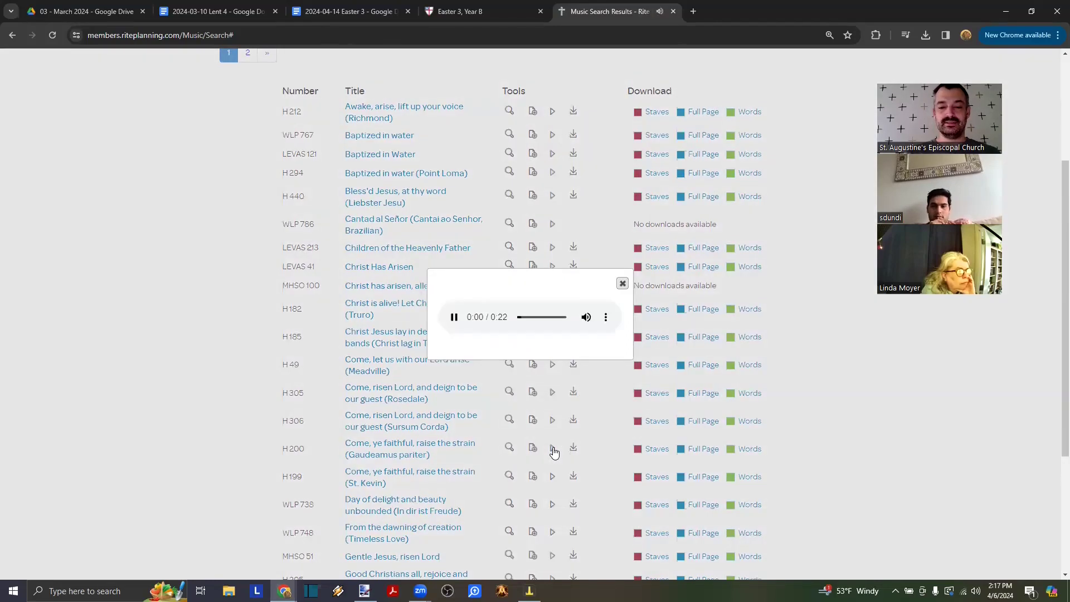
pyautogui.click(160, 402)
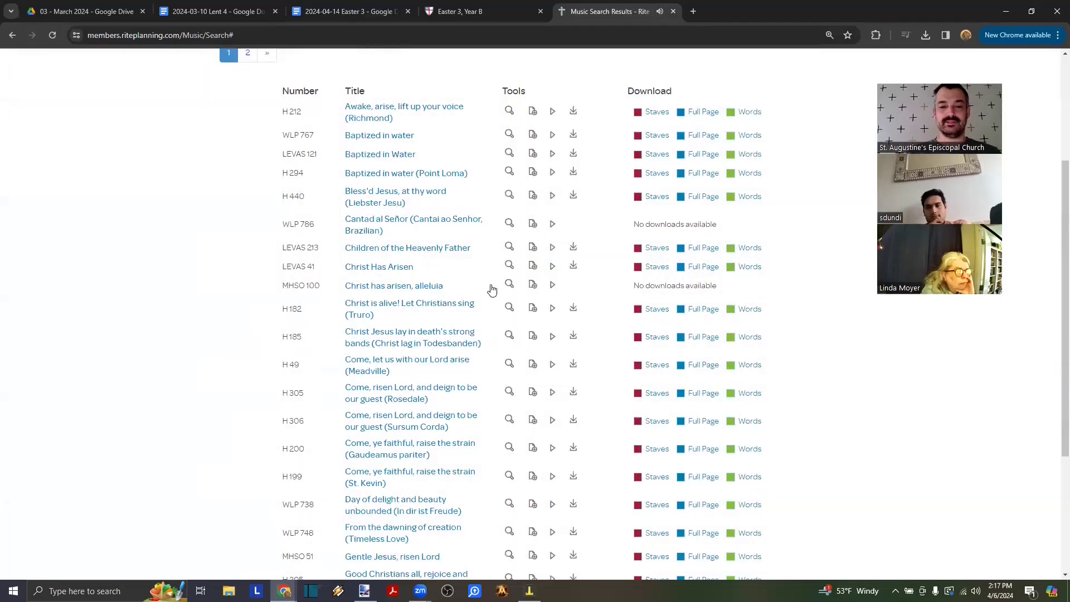
pyautogui.click(552, 310)
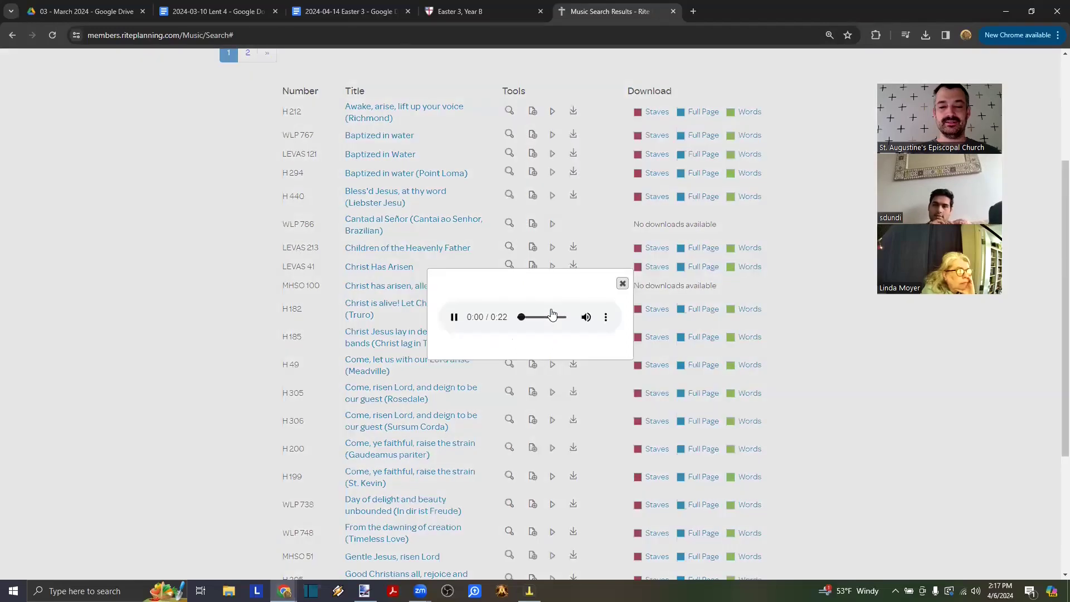
pyautogui.click(229, 363)
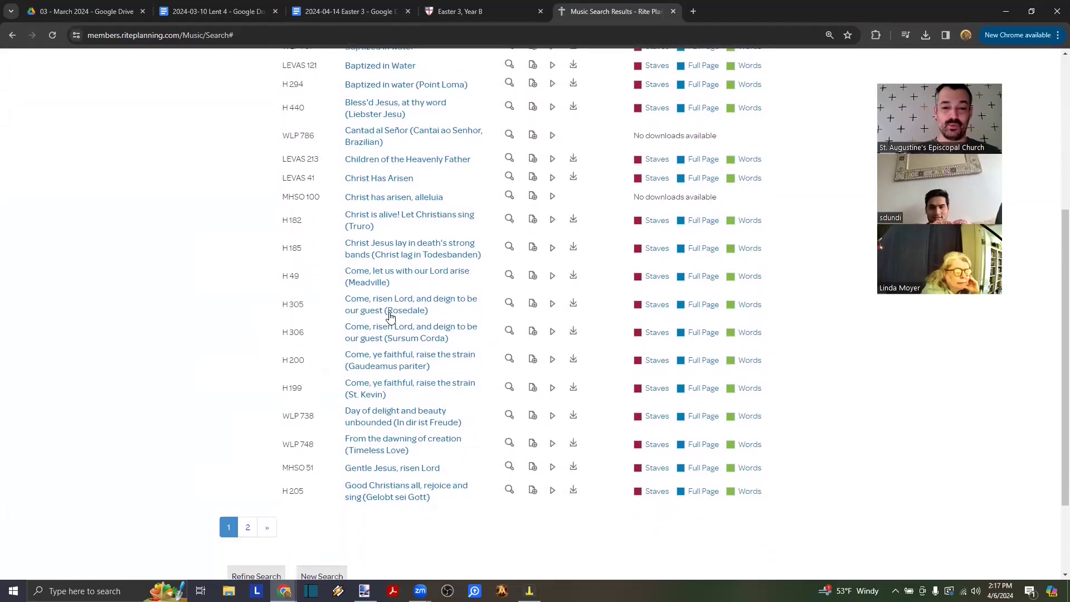
pyautogui.scroll(-1, 533, 279)
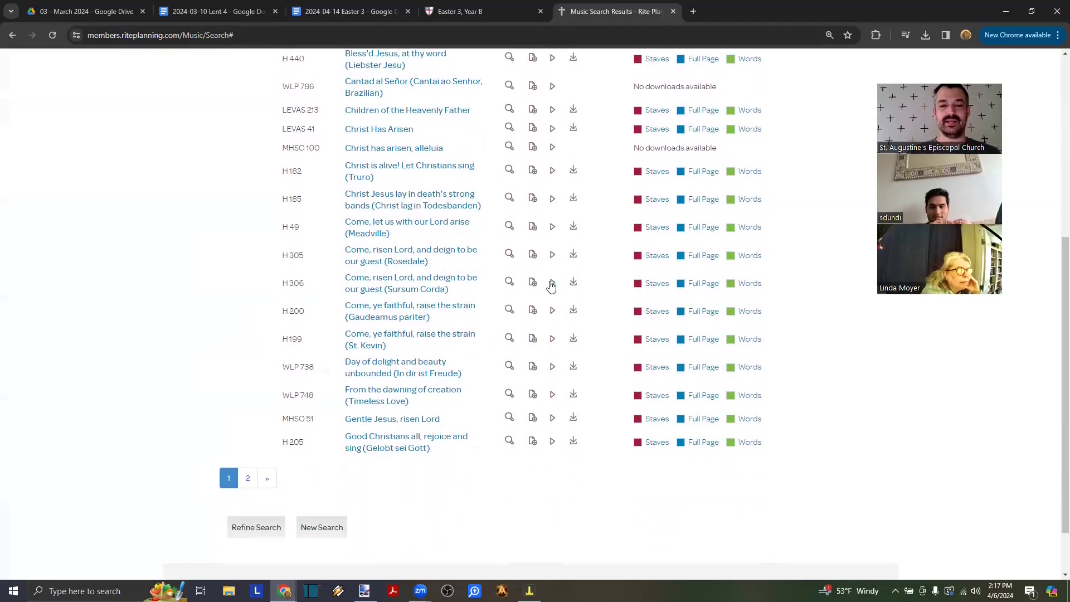
pyautogui.click(552, 283)
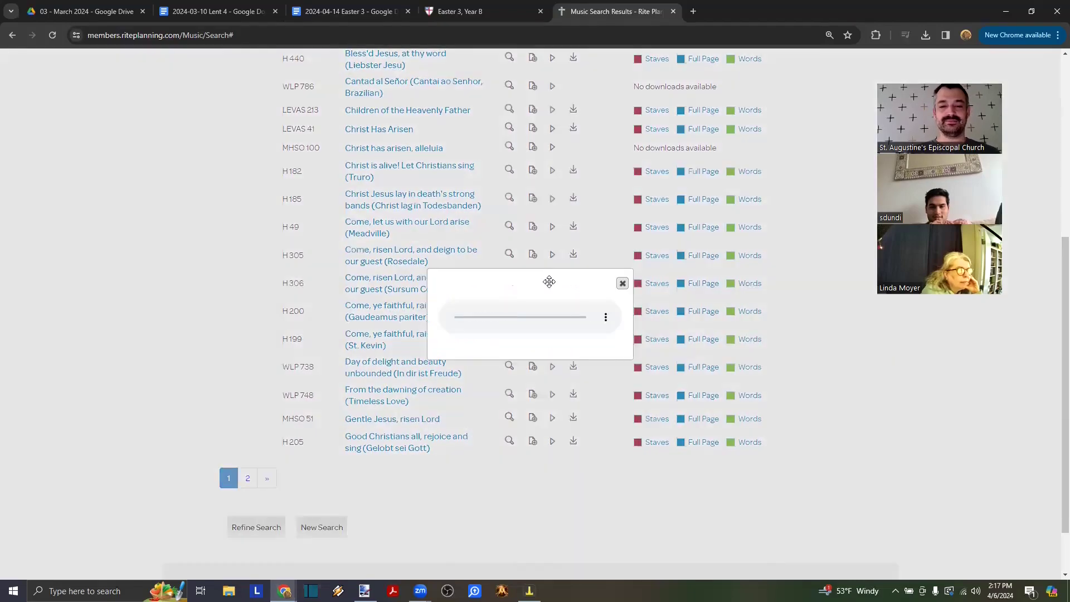
pyautogui.click(194, 309)
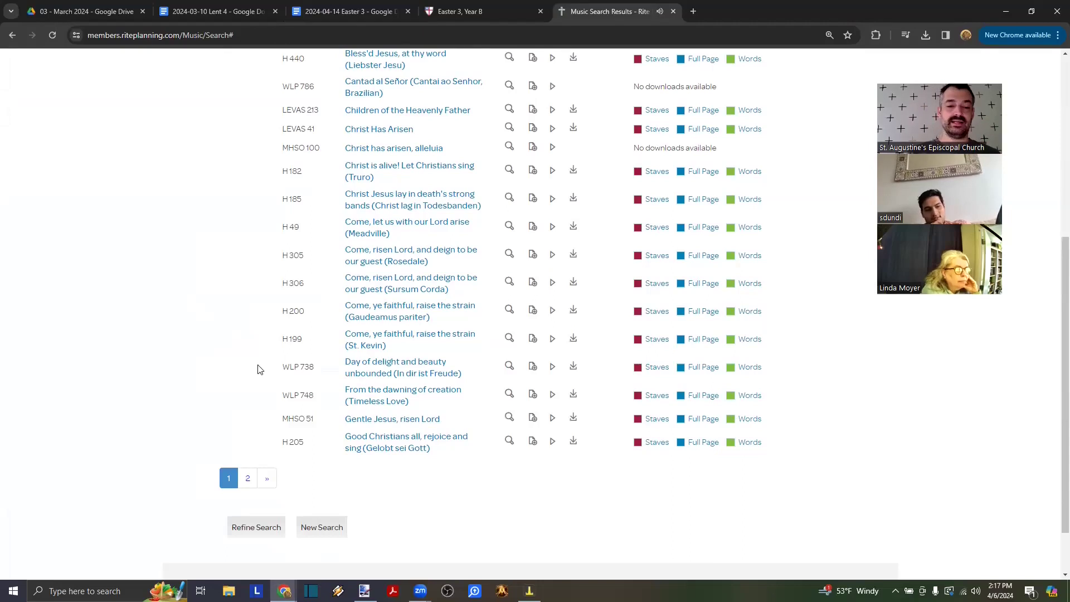
# - Show page 2 of the music search results, hymns 21 to 31 of 31
pyautogui.click(267, 479)
pyautogui.scroll(-3, 203, 366)
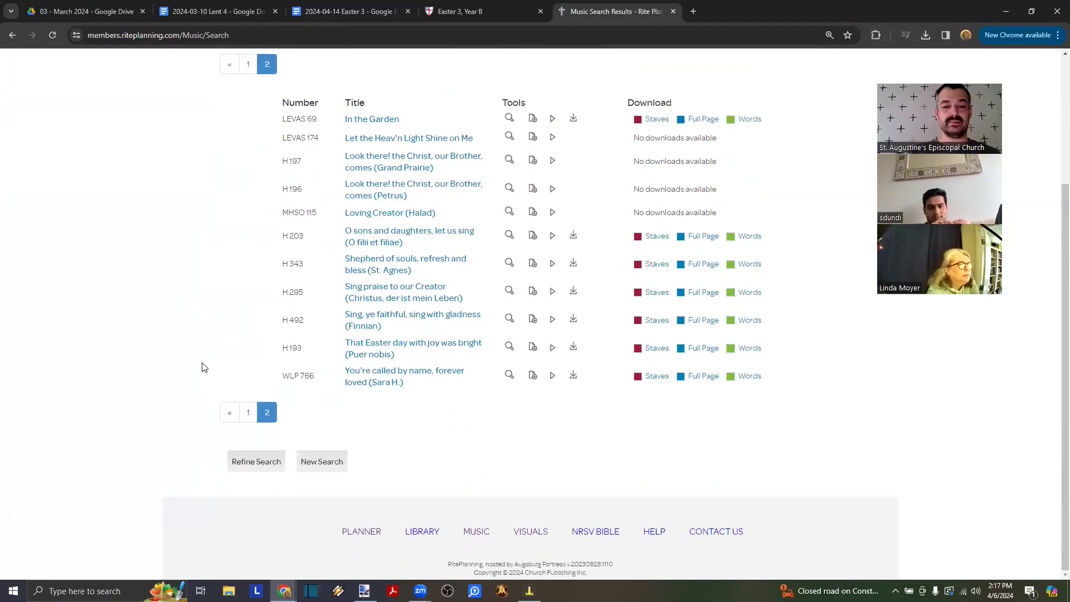
pyautogui.scroll(1, 203, 366)
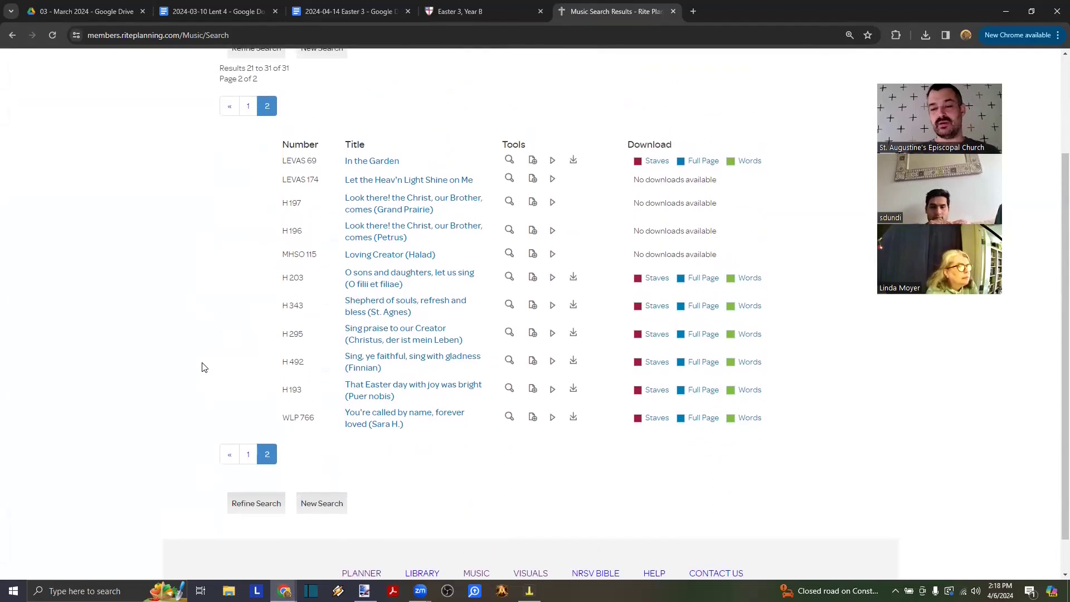
pyautogui.scroll(2, 203, 366)
pyautogui.scroll(1, 203, 366)
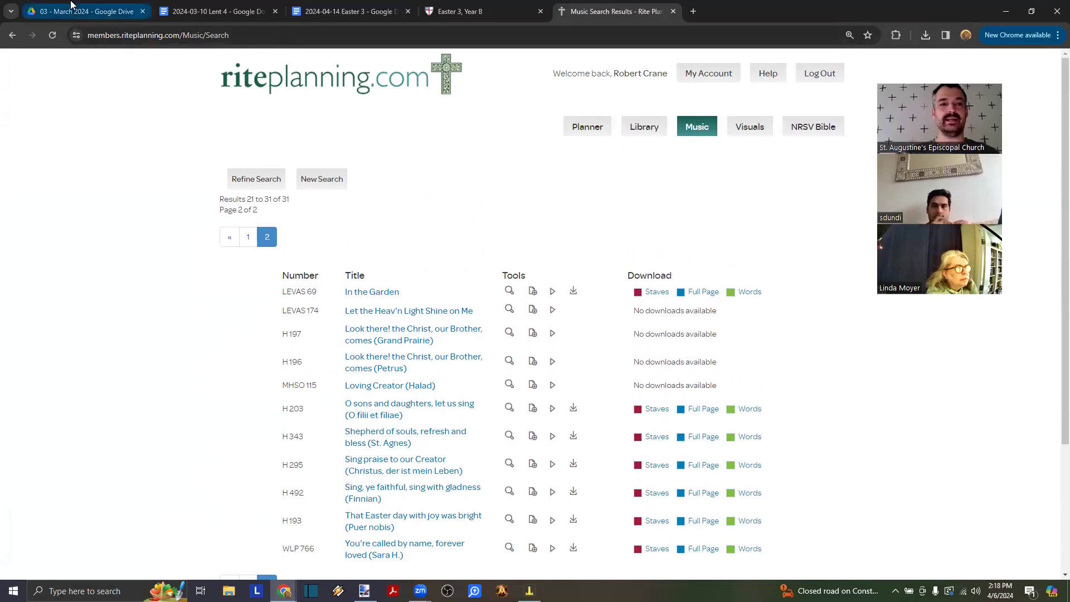
# - Open the 2021-04-18 Easter 3 bulletin from Drive's 2021 Bulletins > 04-2021 April folder
pyautogui.click(83, 11)
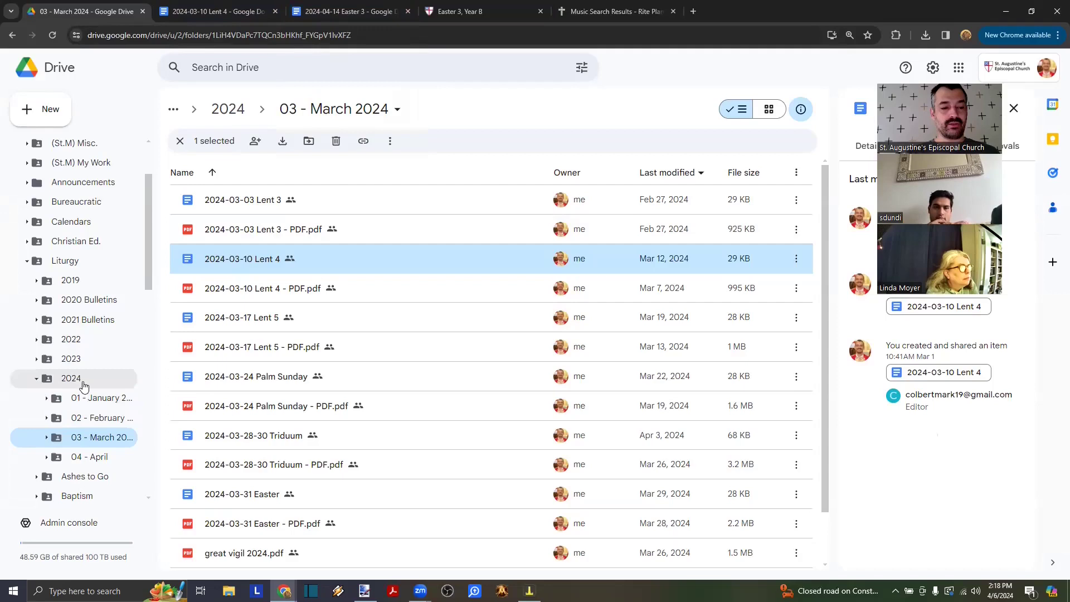
pyautogui.click(37, 320)
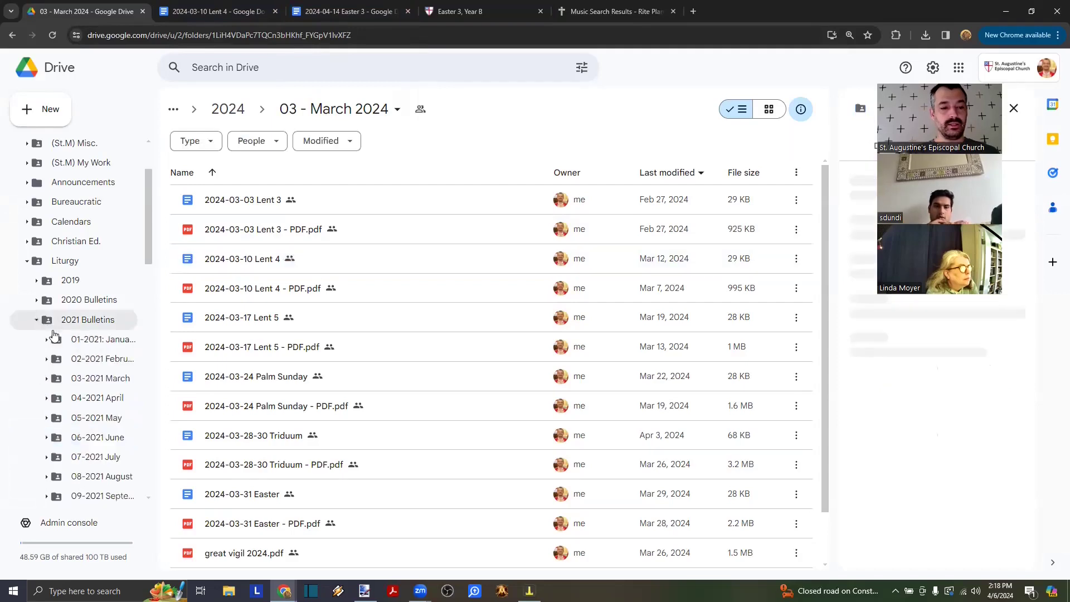
pyautogui.scroll(-1, 78, 357)
pyautogui.click(84, 367)
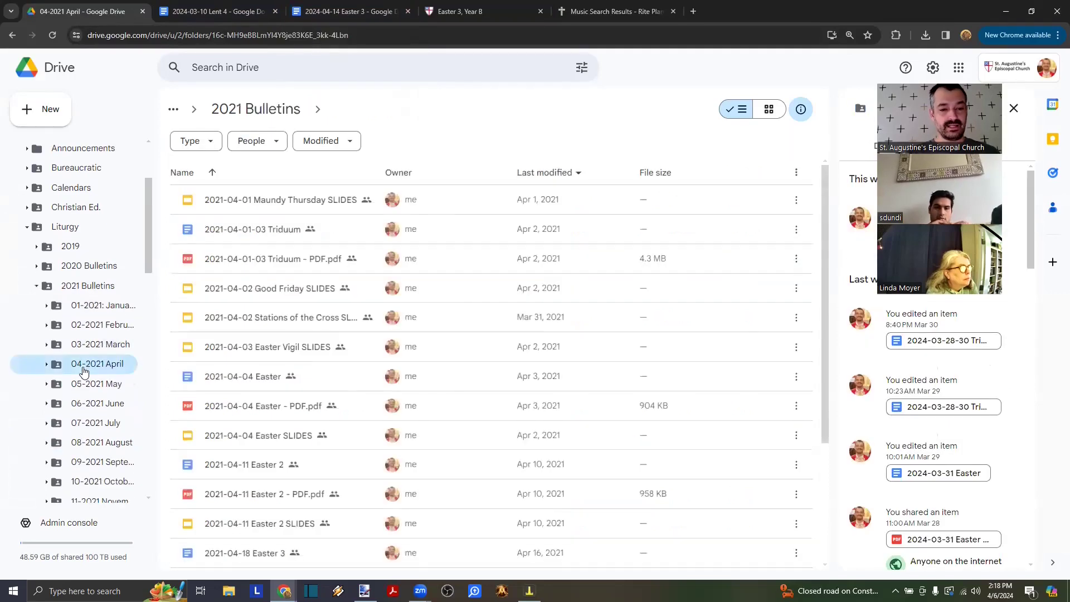
pyautogui.scroll(-3, 237, 359)
pyautogui.scroll(-1, 236, 359)
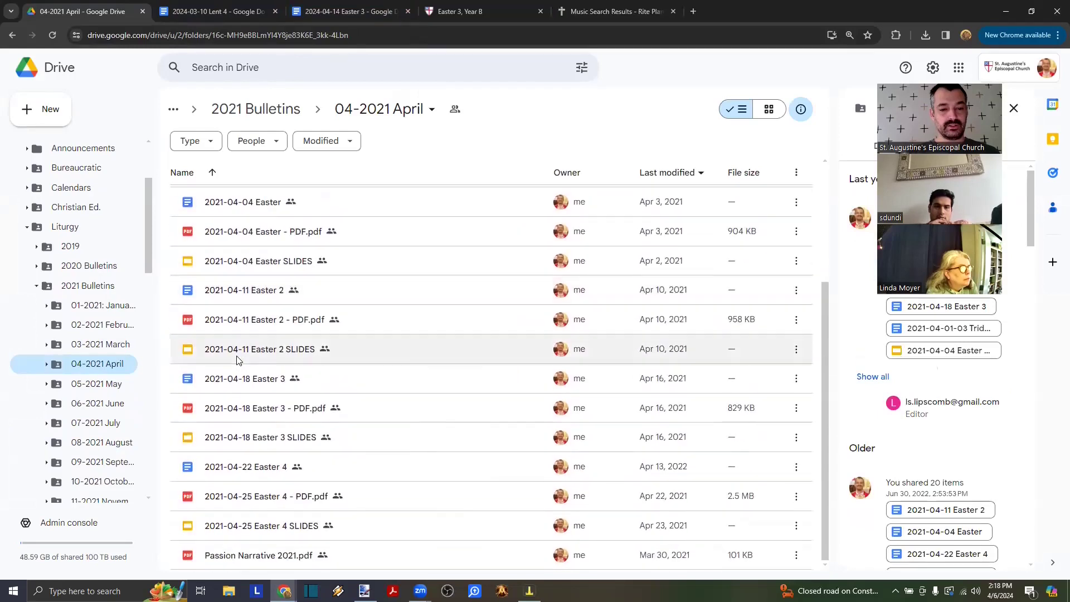
pyautogui.doubleClick(270, 385)
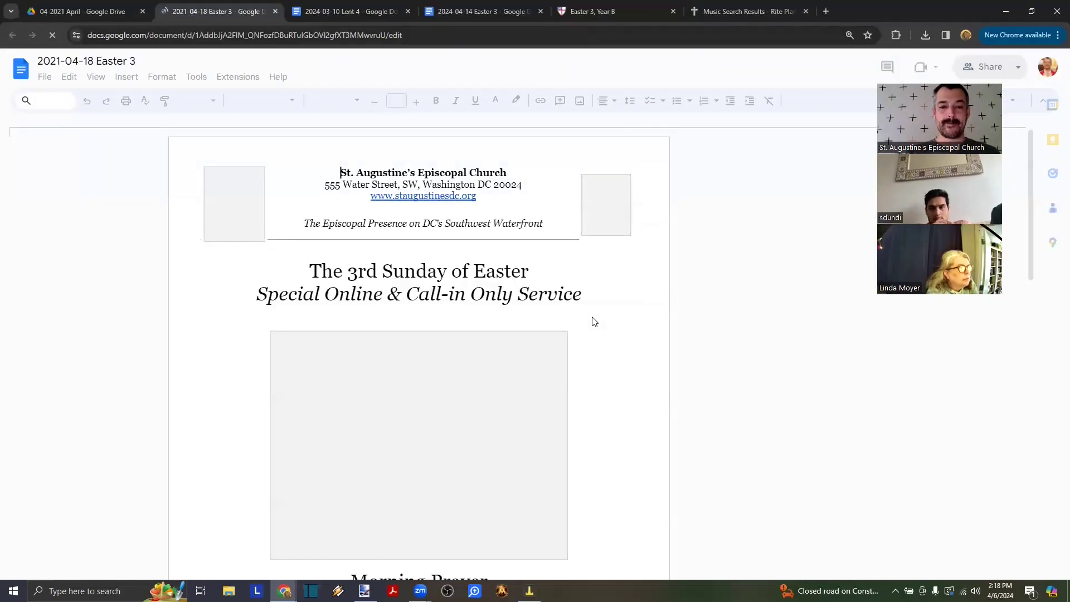
# - Scroll through the 2021-04-18 Easter 3 service pages, then close the document
pyautogui.scroll(-10, 595, 322)
pyautogui.scroll(-20, 595, 322)
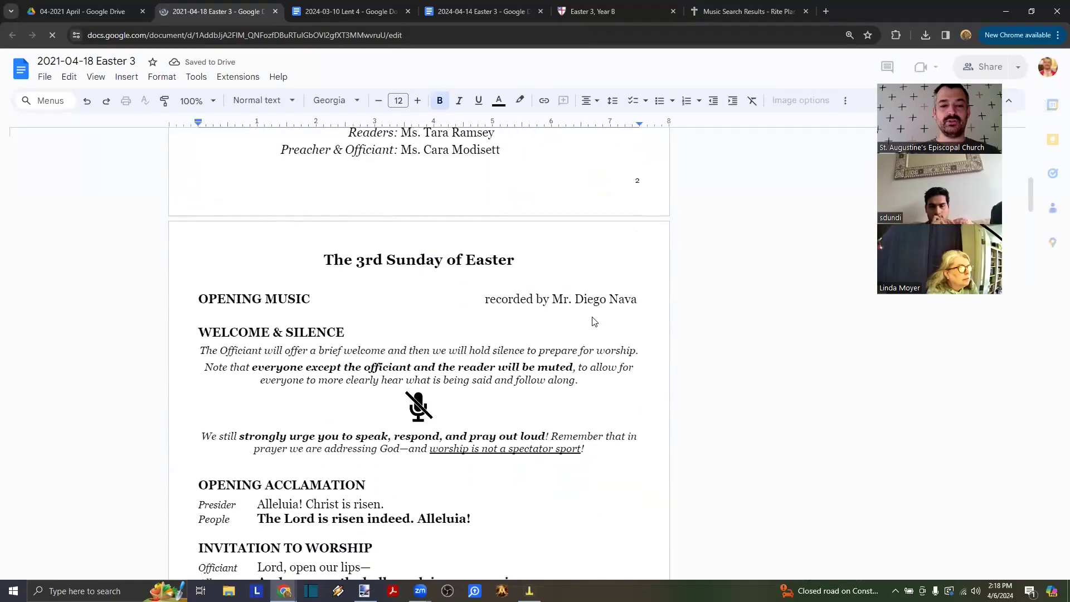
pyautogui.scroll(-15, 595, 321)
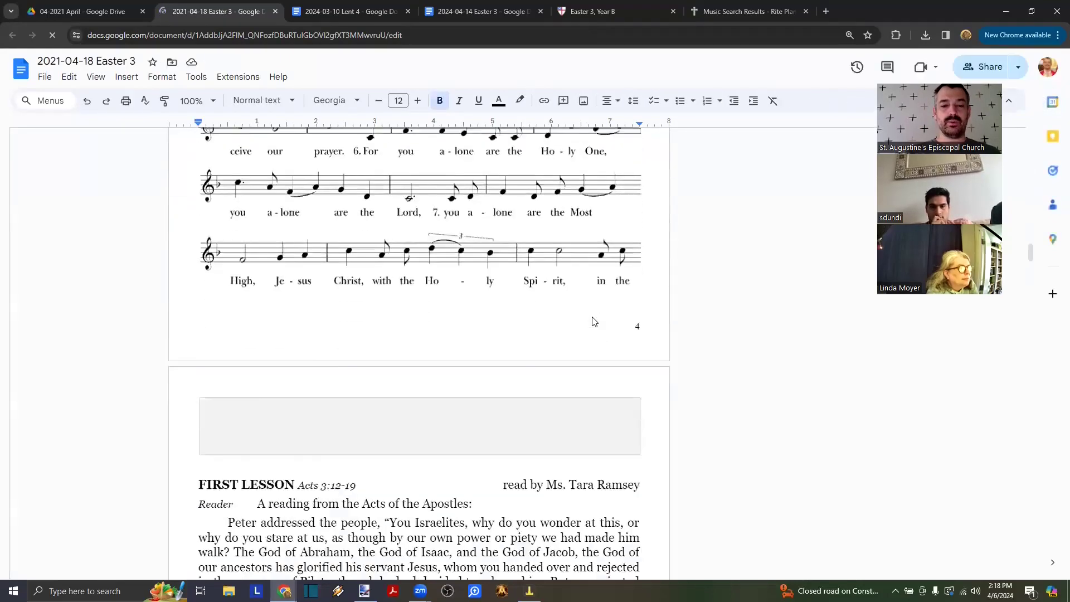
pyautogui.scroll(-20, 594, 322)
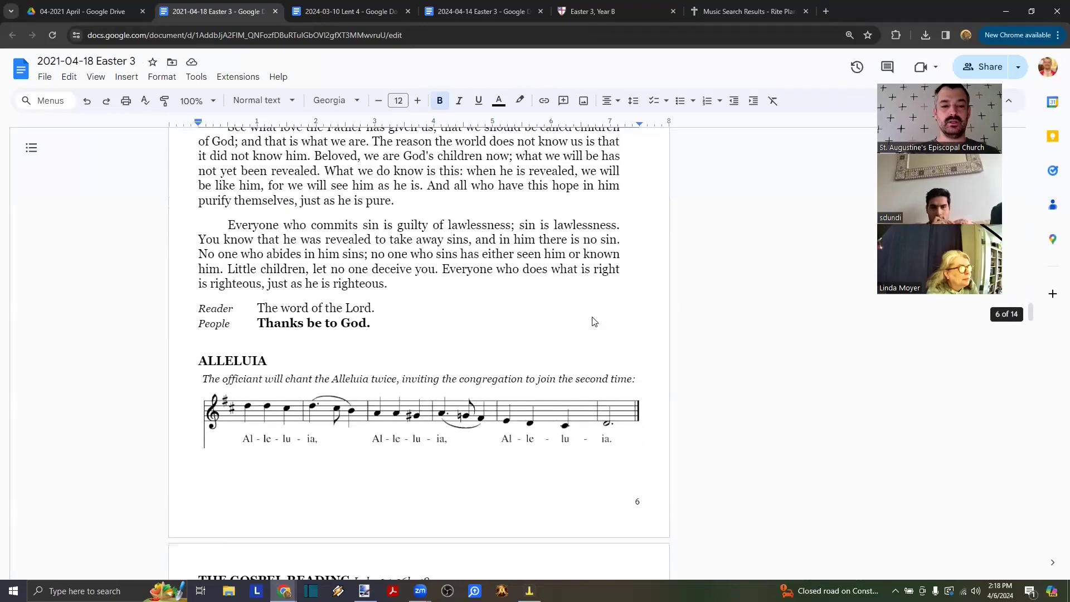
pyautogui.scroll(-20, 594, 322)
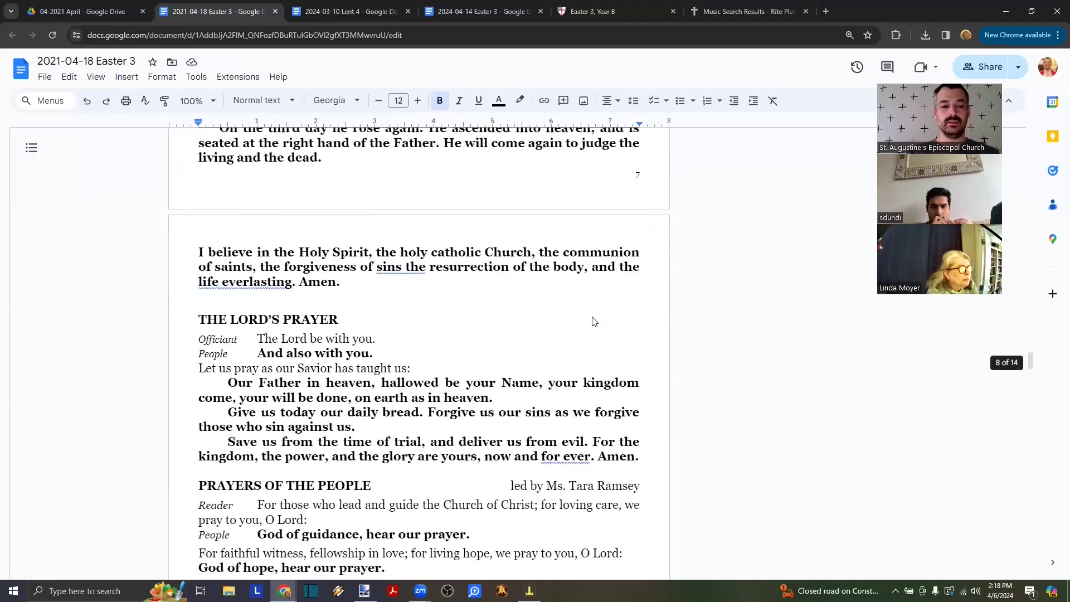
pyautogui.scroll(-12, 595, 322)
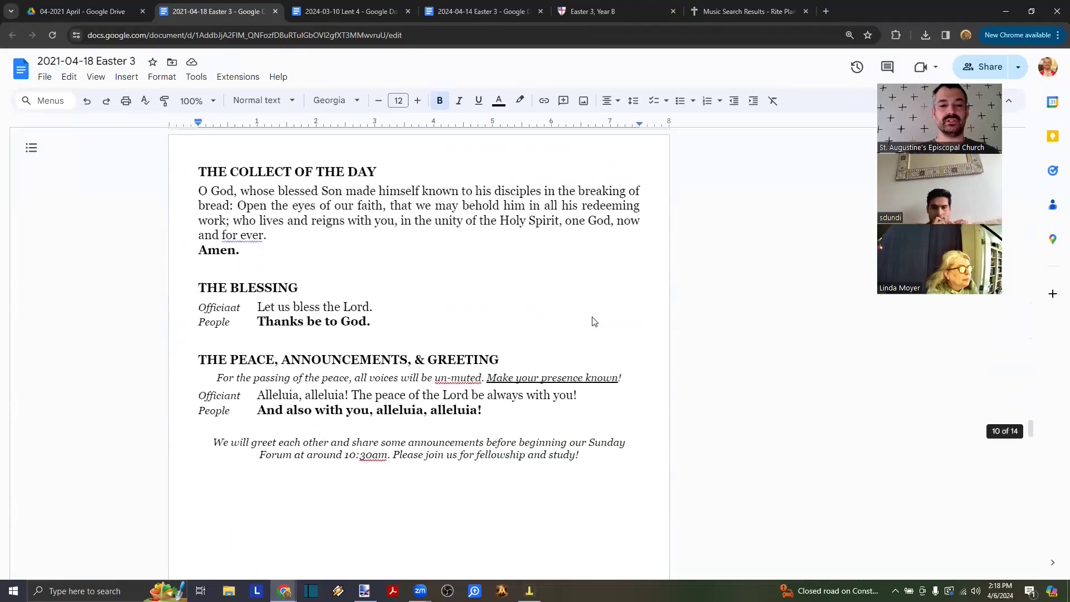
pyautogui.scroll(13, 594, 322)
pyautogui.scroll(-5, 594, 322)
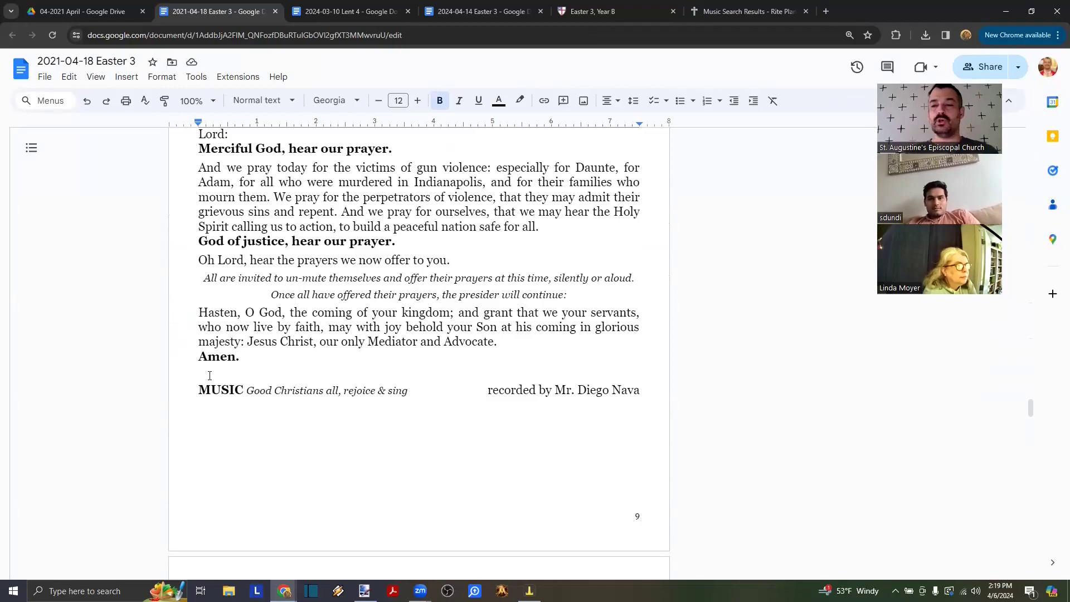
pyautogui.scroll(-2, 210, 376)
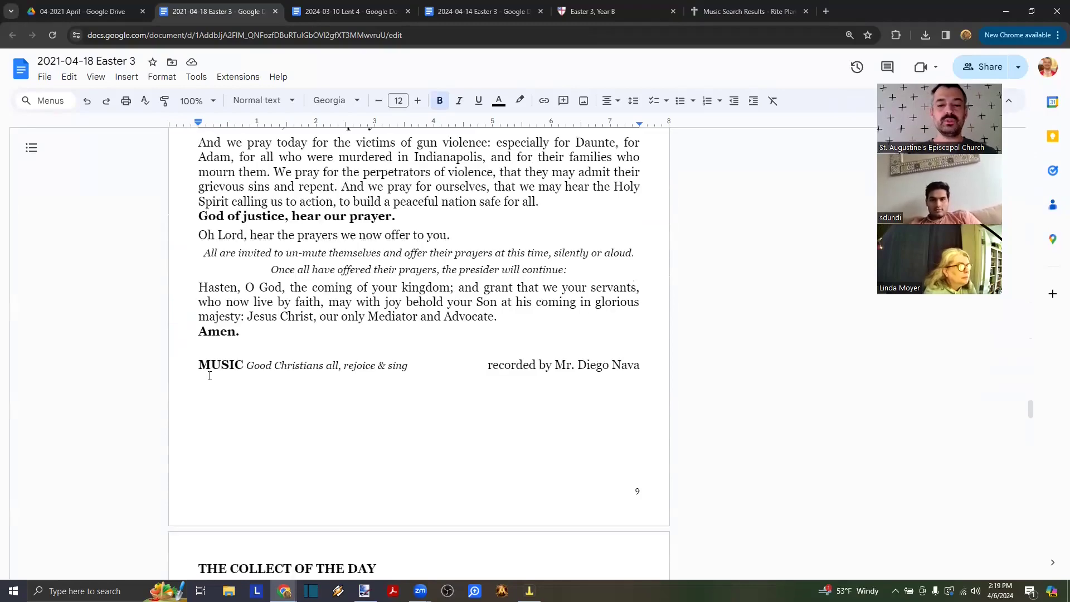
pyautogui.scroll(12, 210, 375)
pyautogui.scroll(20, 210, 375)
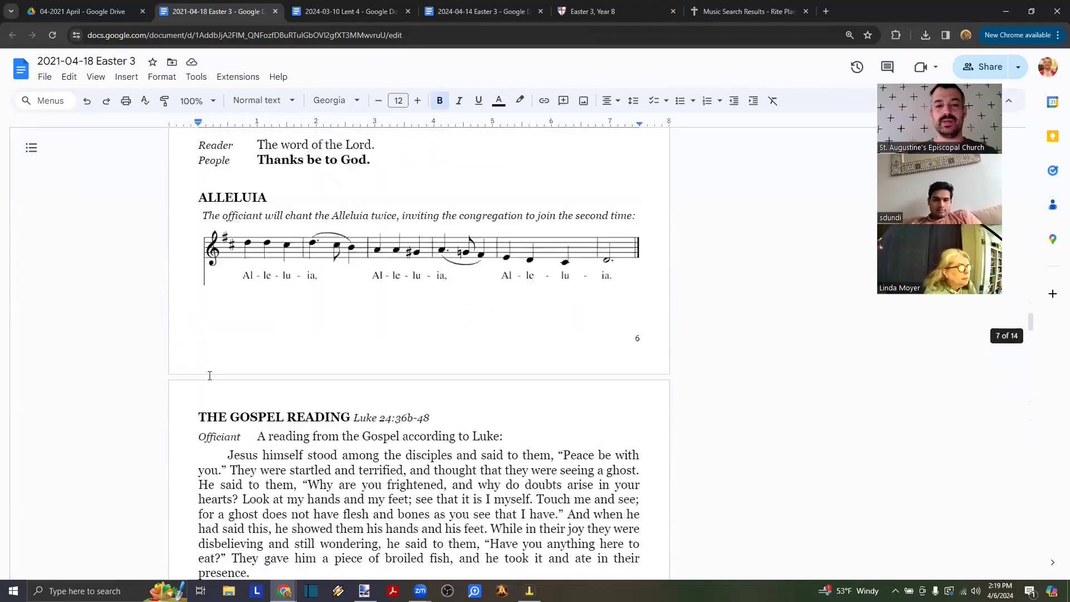
pyautogui.scroll(15, 208, 375)
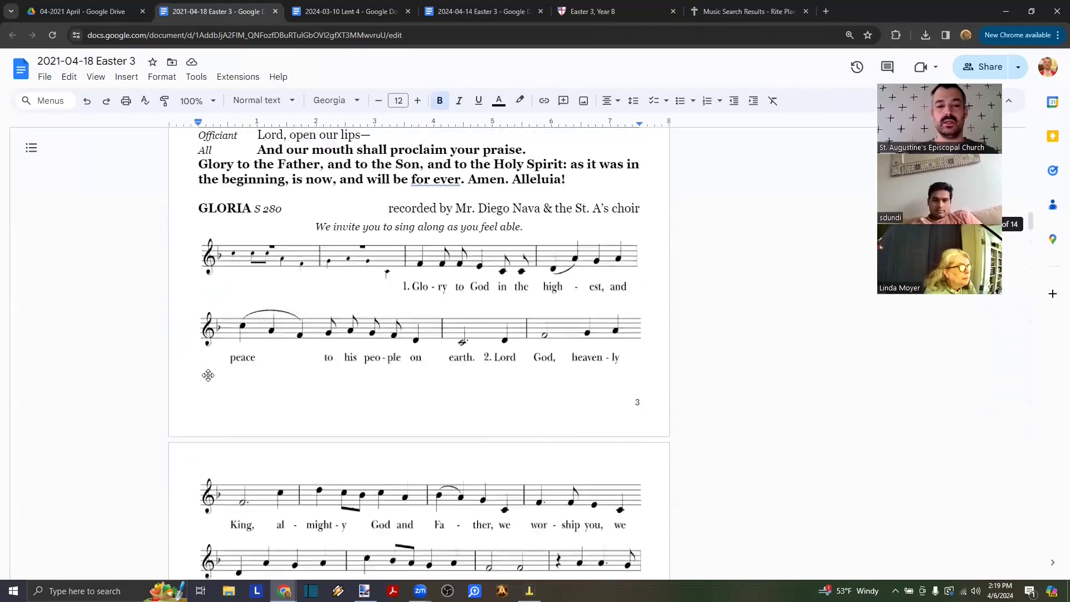
pyautogui.scroll(-4, 210, 377)
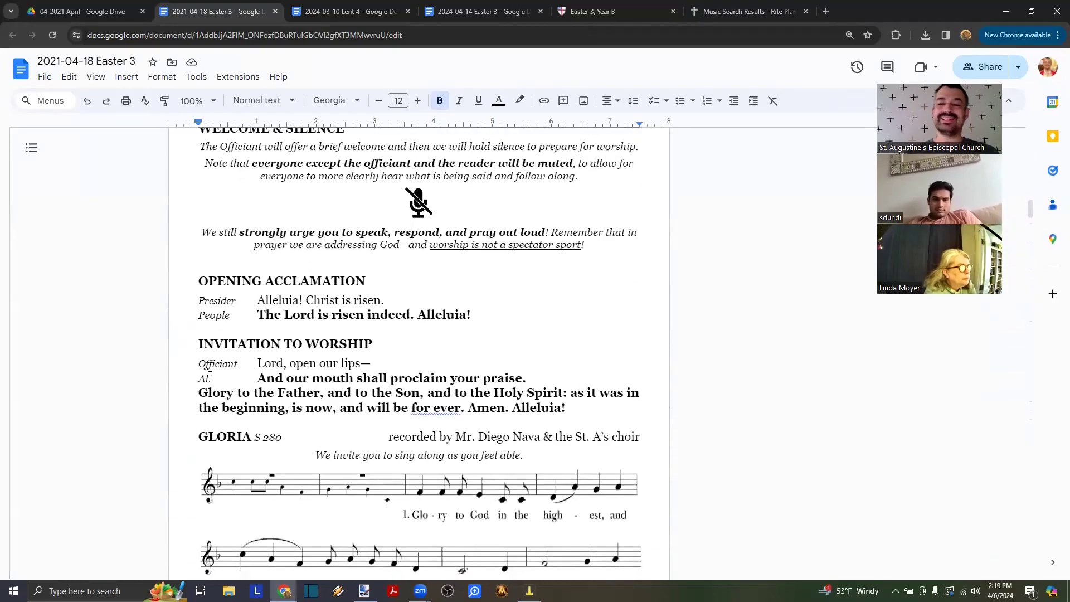
pyautogui.scroll(-2, 210, 376)
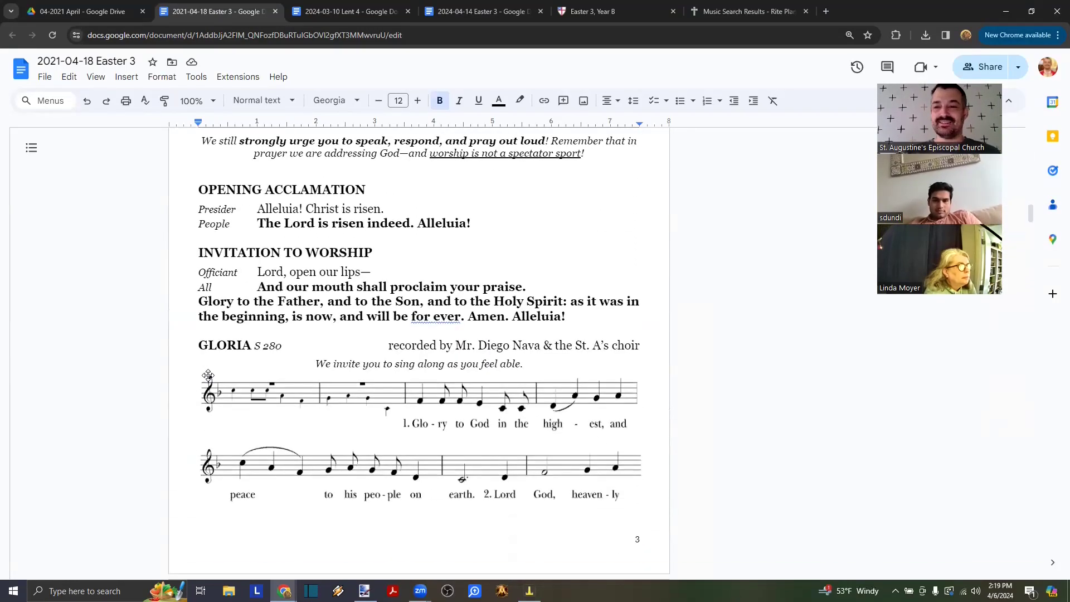
pyautogui.scroll(-14, 208, 375)
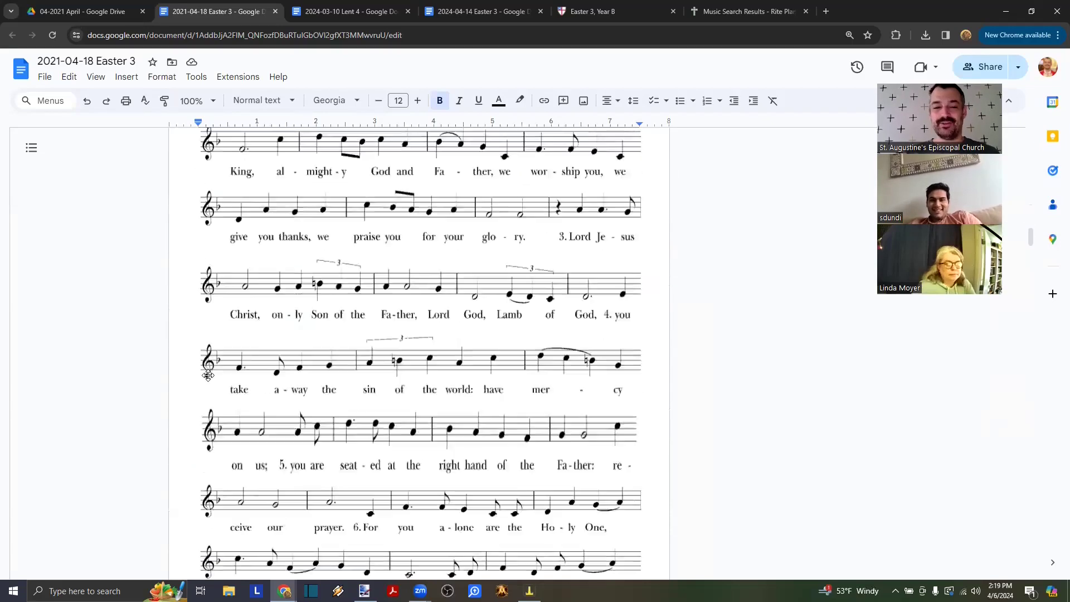
pyautogui.scroll(12, 210, 375)
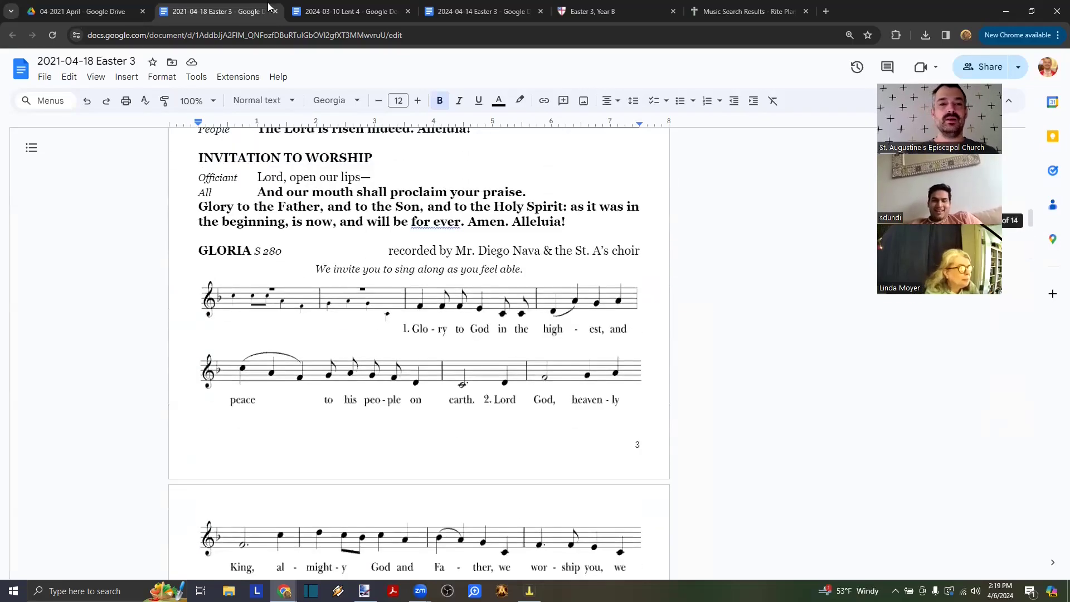
pyautogui.click(275, 11)
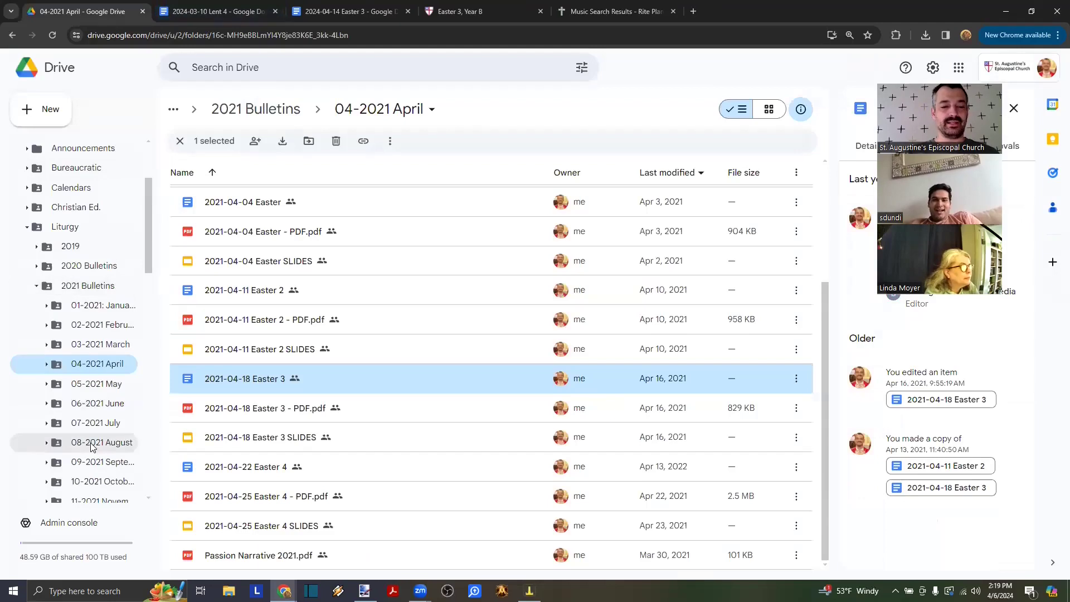
# - Open the 2022-05-15 Easter 5 bulletin from Drive's 2022 > 05-2022: May folder
pyautogui.scroll(-3, 93, 448)
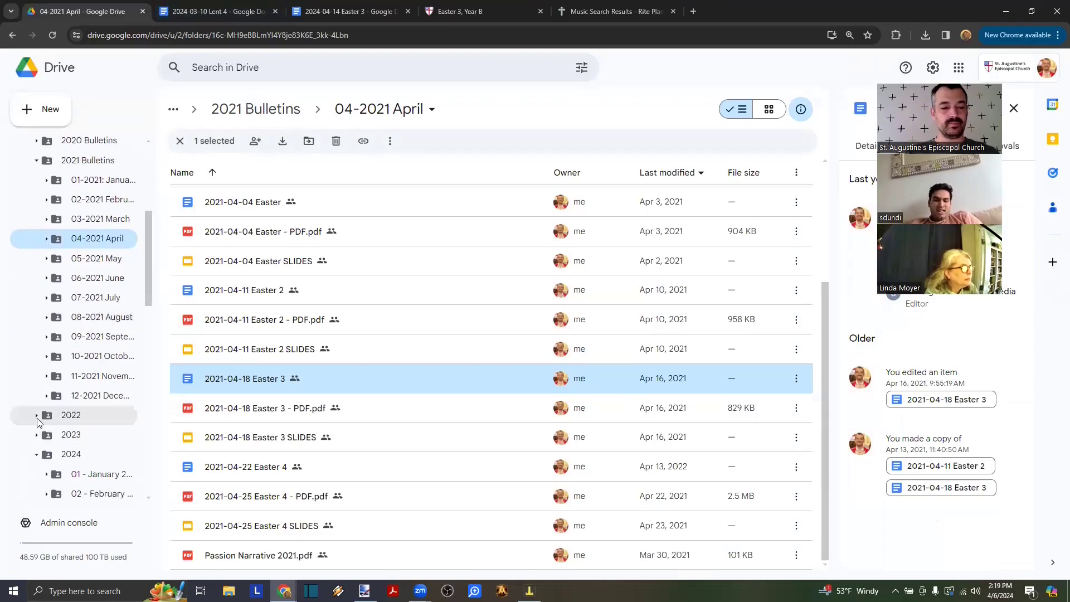
pyautogui.click(36, 416)
pyautogui.scroll(-4, 101, 288)
pyautogui.click(99, 309)
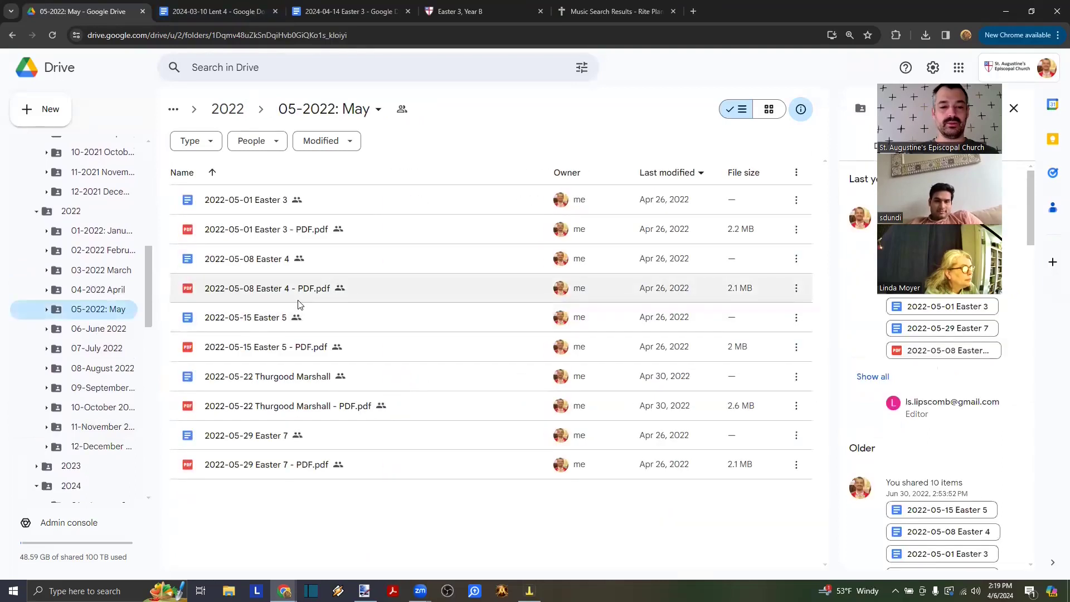
pyautogui.doubleClick(273, 317)
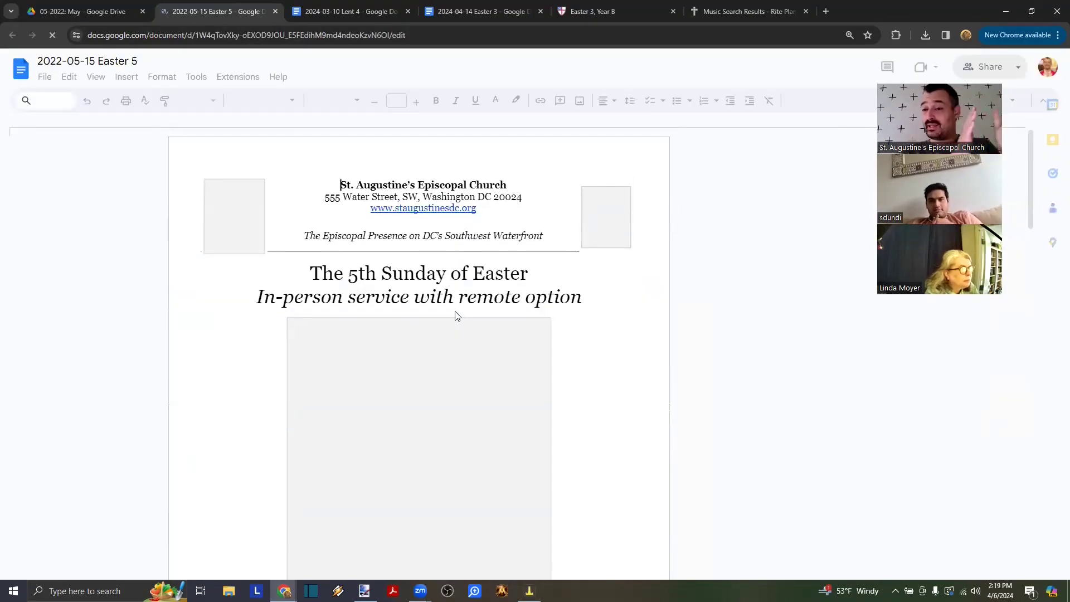
# - Select the consecutive music staff images of the hymn 'Here in Christ we gather'
pyautogui.scroll(-2, 455, 311)
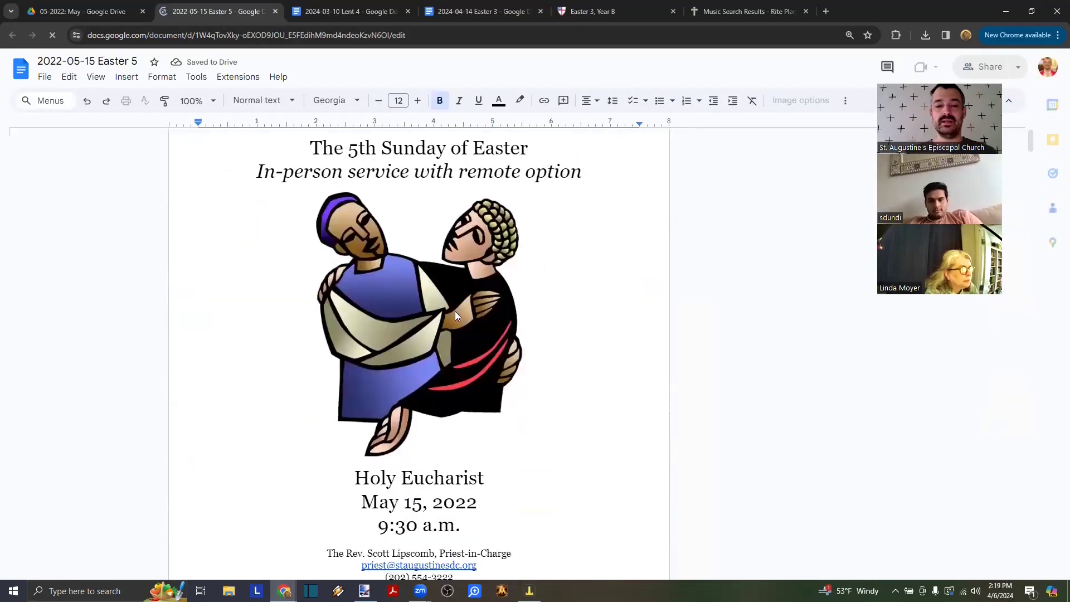
pyautogui.click(408, 313)
pyautogui.scroll(-15, 409, 312)
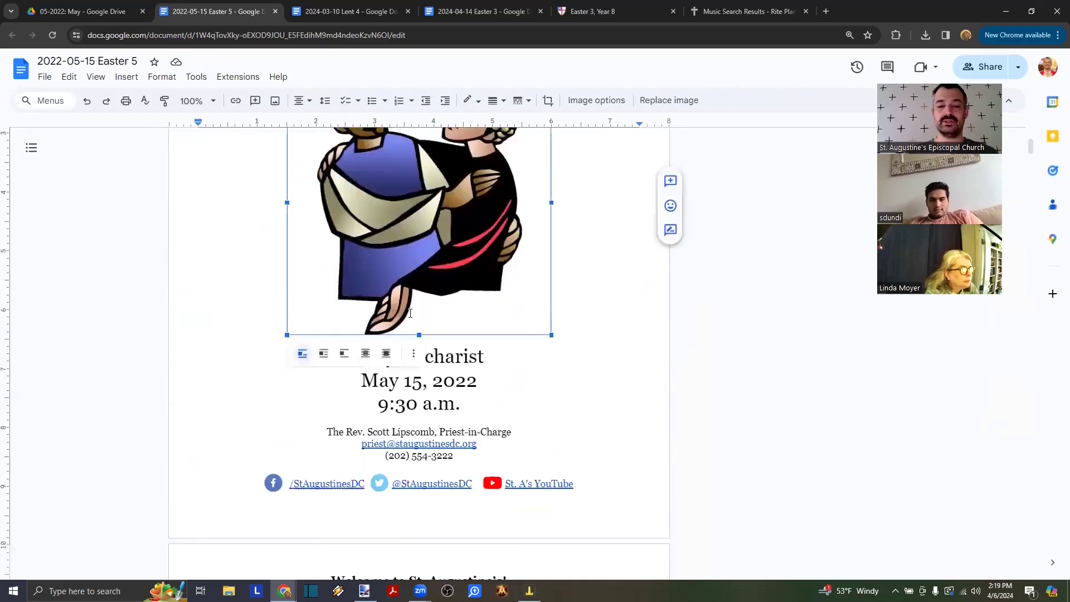
pyautogui.scroll(5, 410, 314)
pyautogui.scroll(3, 411, 313)
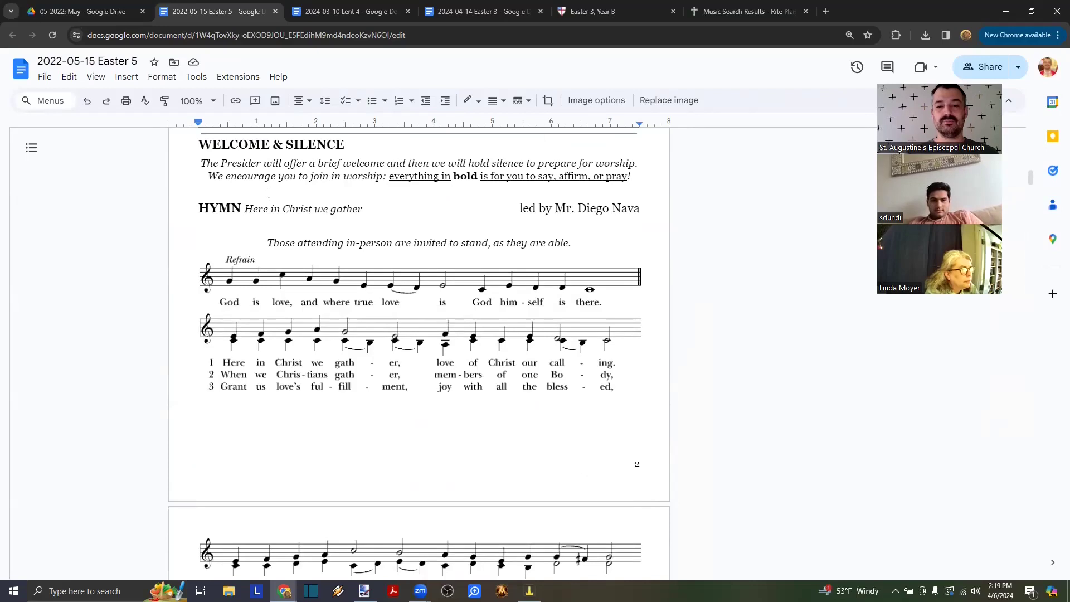
pyautogui.click(226, 277)
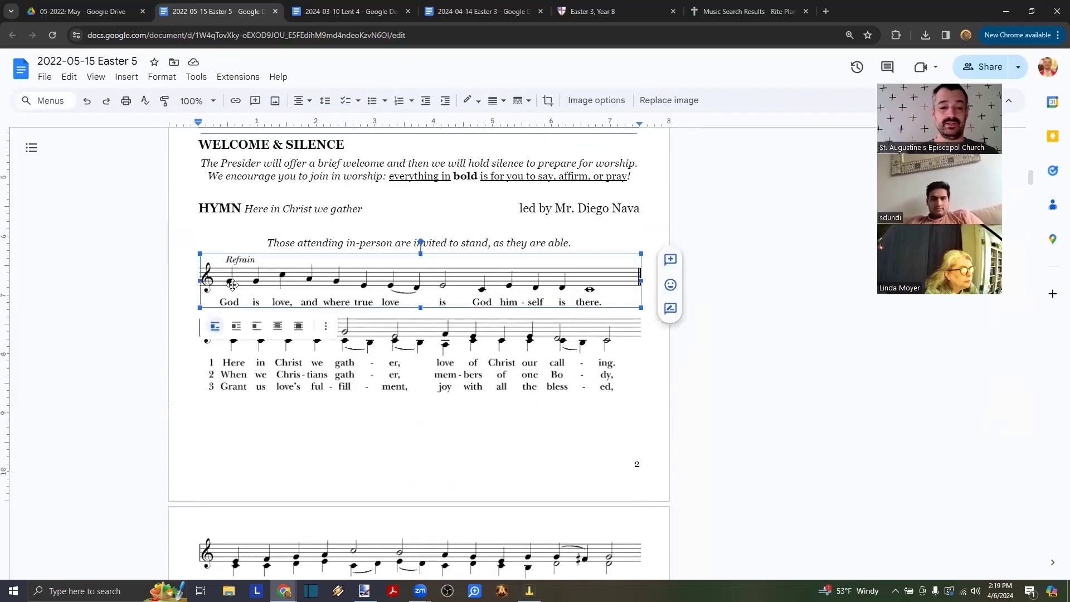
pyautogui.press('Left')
pyautogui.hotkey('shift', 'Right')
pyautogui.hotkey('shift', 'Right')
pyautogui.hotkey('shift', 'Right')
pyautogui.scroll(-2, 306, 307)
pyautogui.hotkey('shift', 'Right')
pyautogui.hotkey('shift', 'Right')
pyautogui.hotkey('shift', 'Right')
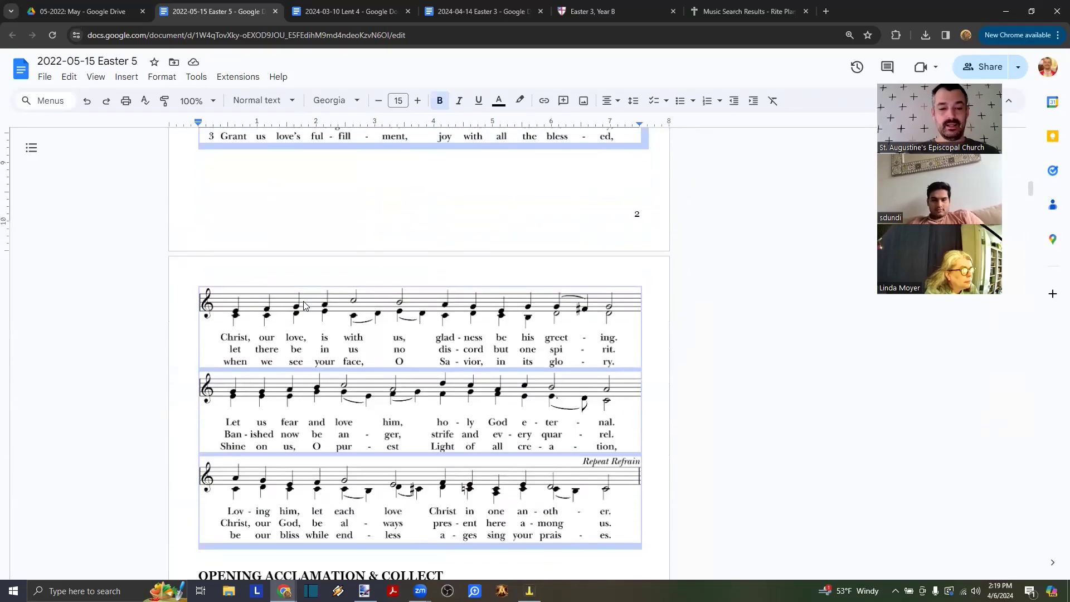
# - Paste the hymn staves under MUSIC in the 2024-04-14 Easter 3 bulletin and check the search results
pyautogui.click(465, 6)
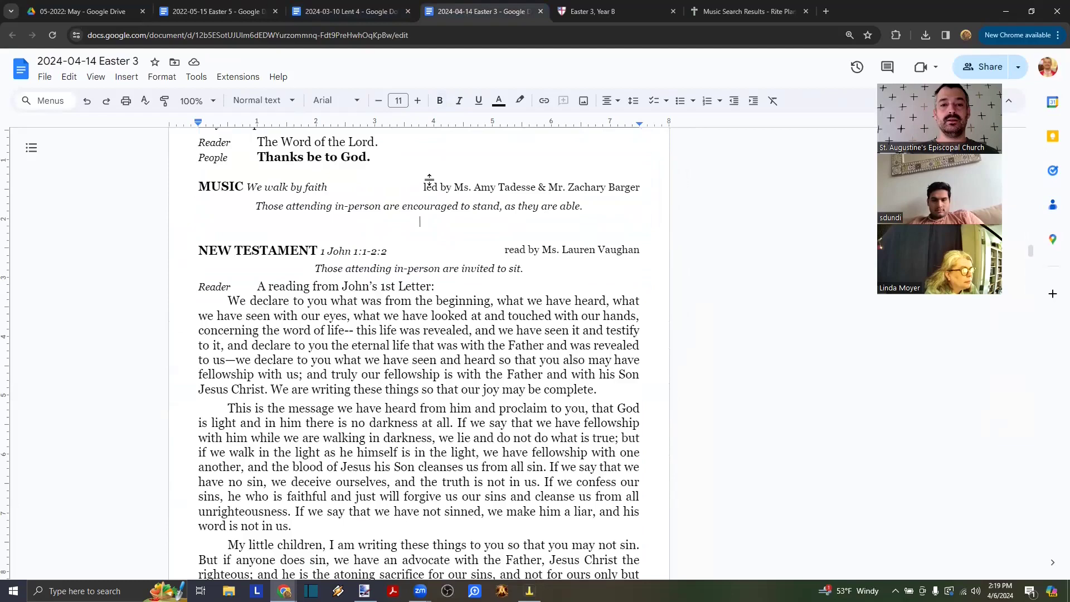
pyautogui.hotkey('ctrl', 'v')
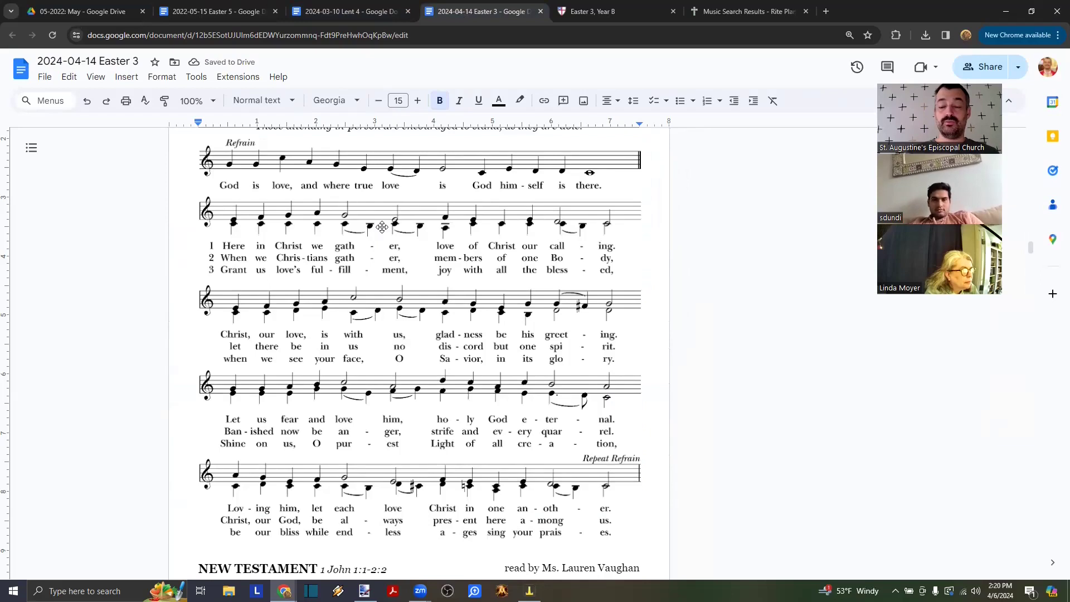
pyautogui.scroll(1, 382, 227)
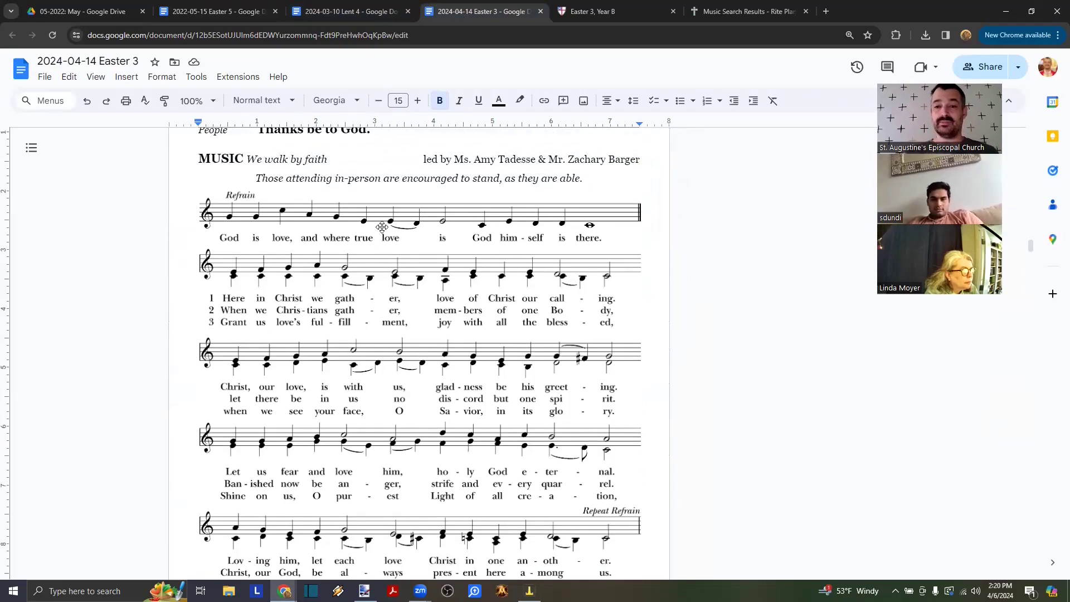
pyautogui.click(728, 6)
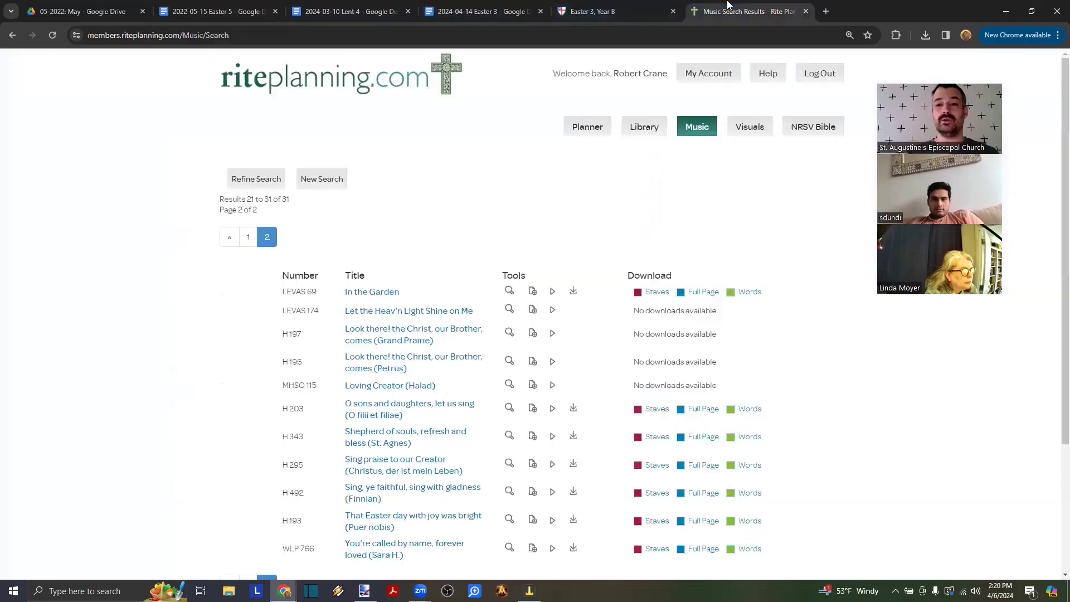
pyautogui.click(510, 11)
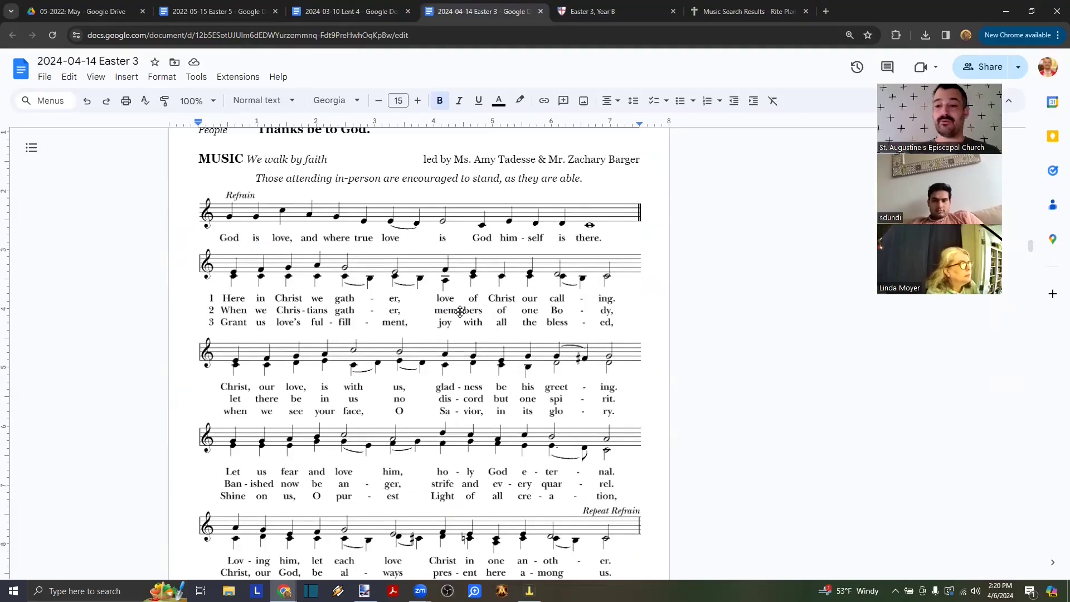
# - Delete the pasted staves, keeping one empty centred line under the MUSIC entry
pyautogui.press('BackSpace')
pyautogui.press('BackSpace')
pyautogui.press('BackSpace')
pyautogui.press('BackSpace')
pyautogui.press('BackSpace')
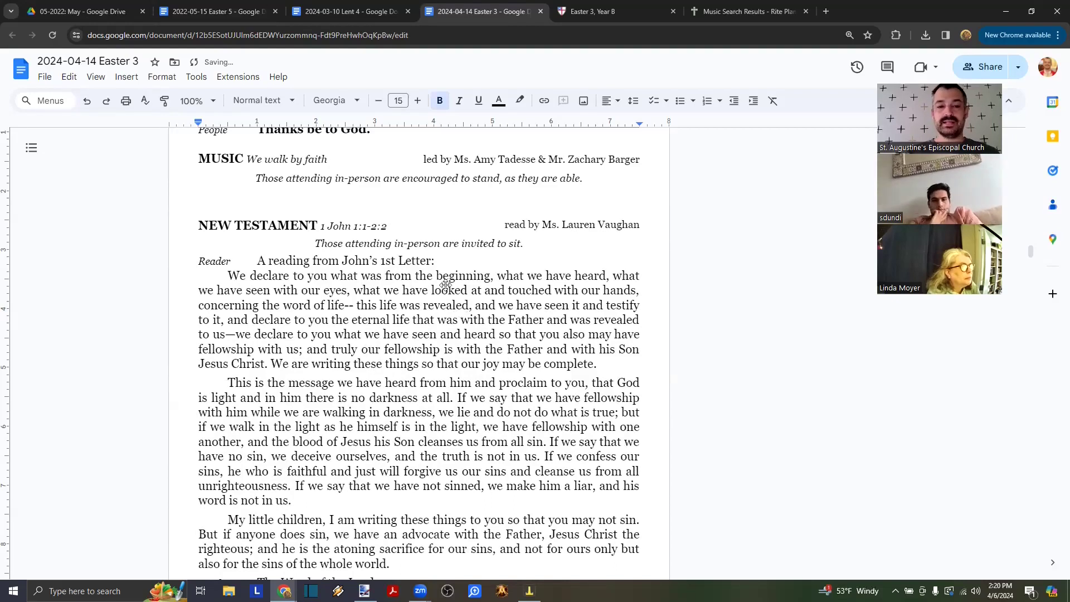
pyautogui.press('BackSpace')
pyautogui.hotkey('ctrl', 'z')
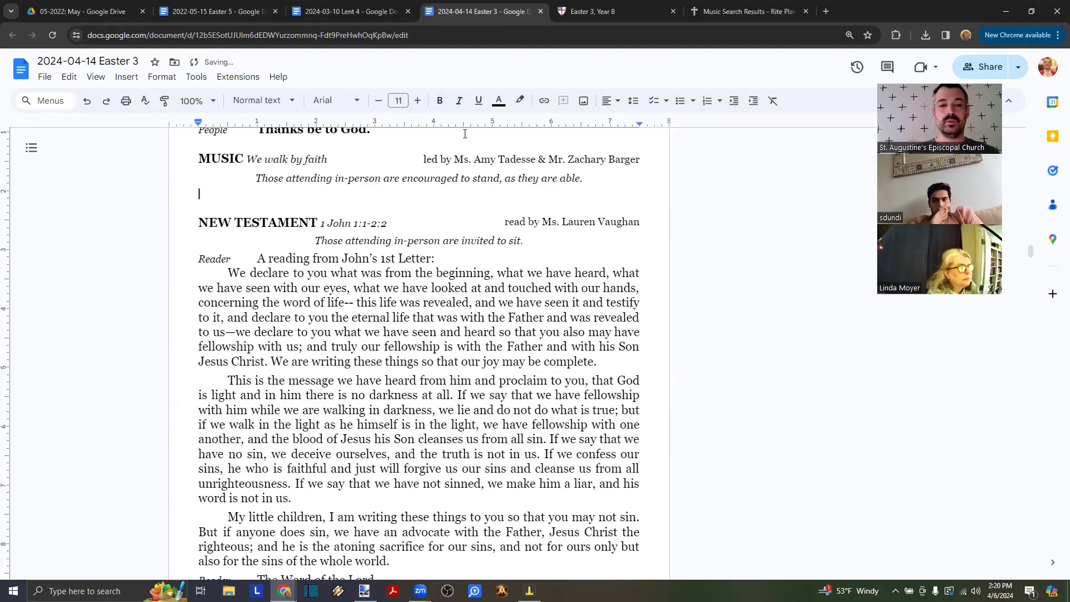
pyautogui.click(607, 100)
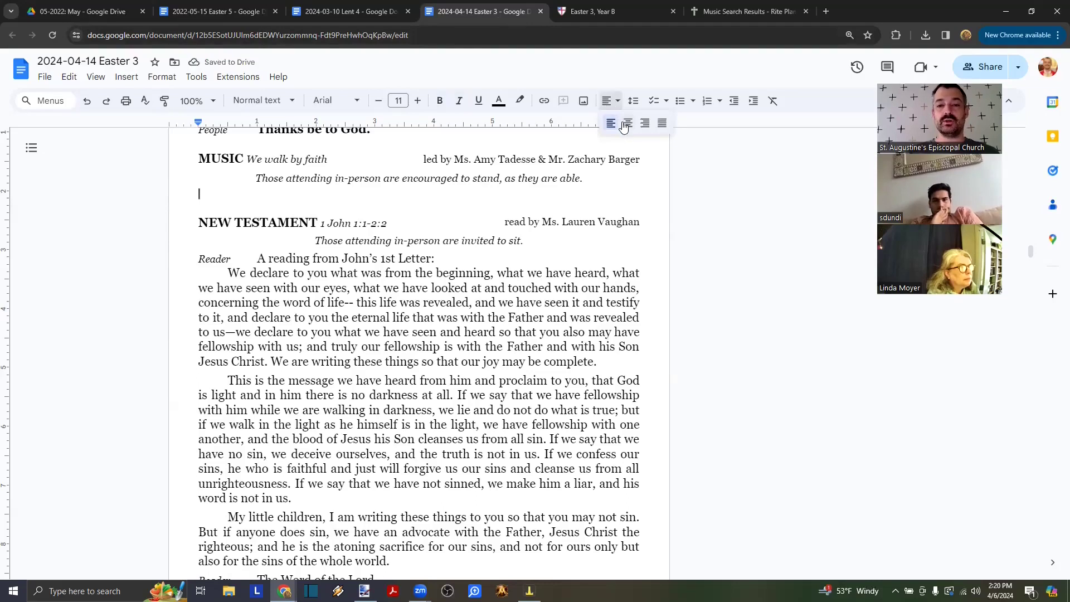
pyautogui.click(623, 126)
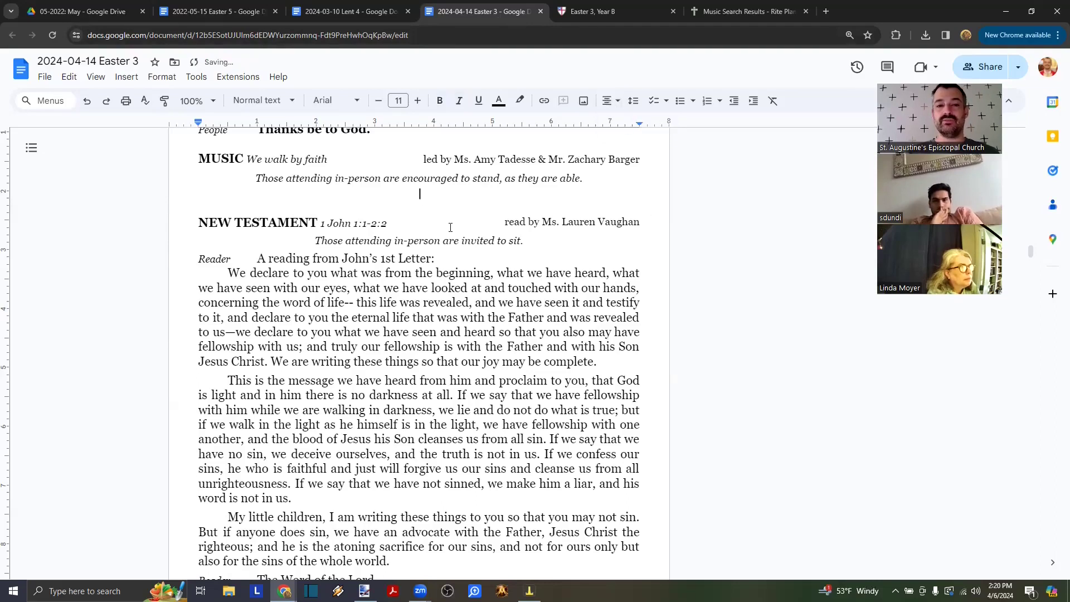
# - Close the 2024-03-10 Lent 4 and 2022-05-15 Easter 5 bulletins, returning to Drive
pyautogui.click(347, 14)
pyautogui.click(411, 12)
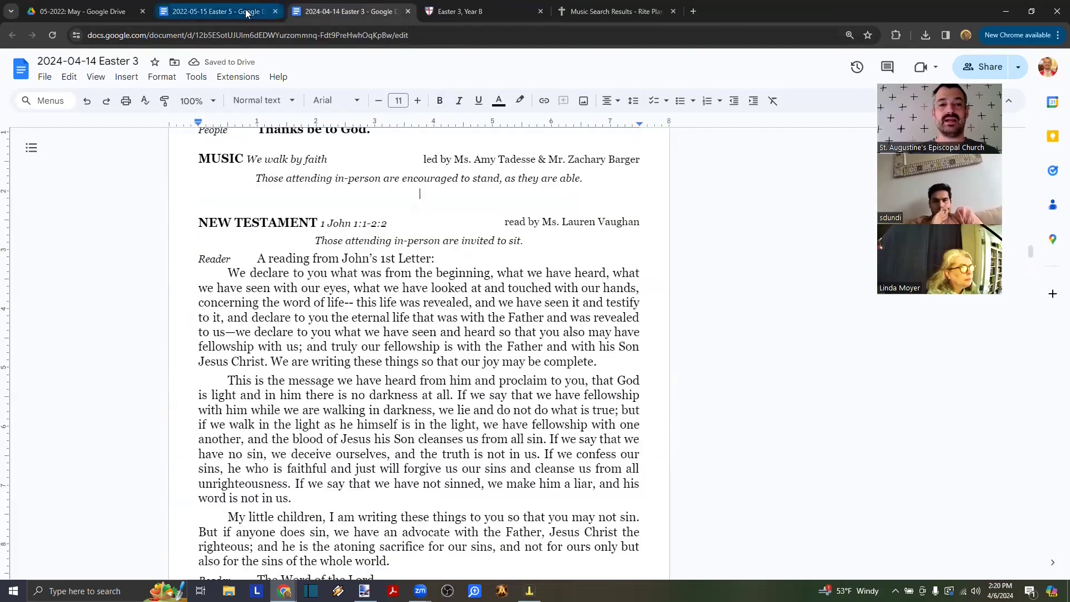
pyautogui.click(268, 17)
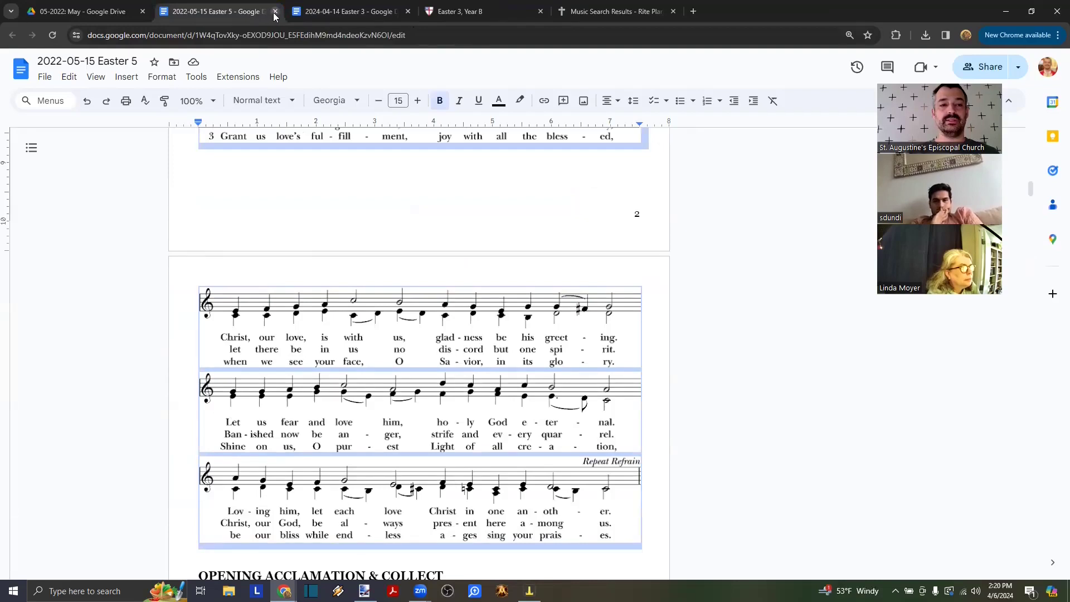
pyautogui.click(275, 12)
pyautogui.click(84, 12)
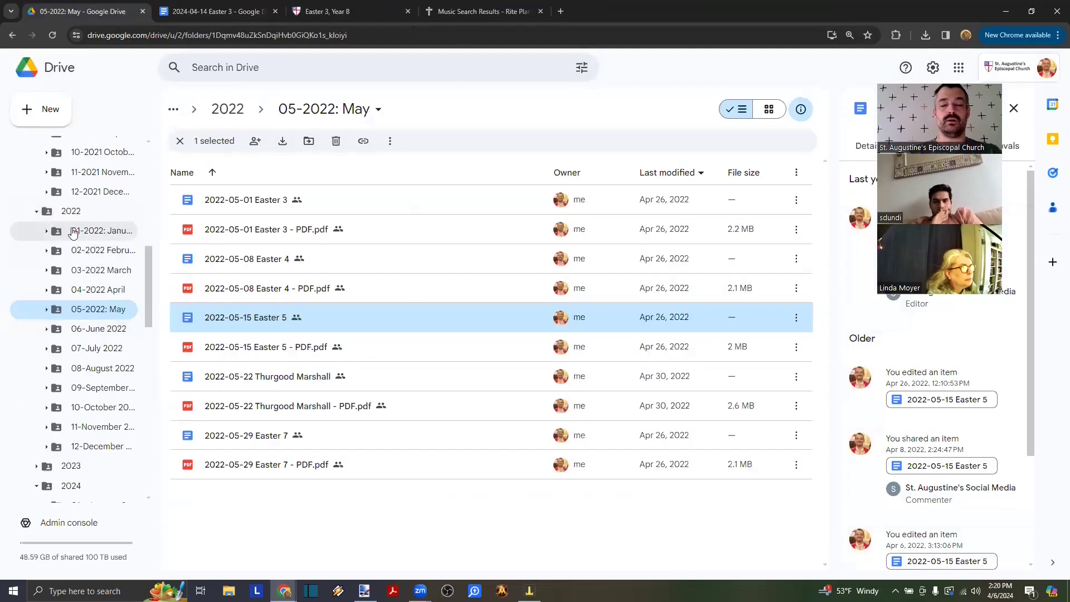
# - Open the Liturgy folder and collapse the 2021 Bulletins, 2022 and 2024 subfolders
pyautogui.scroll(5, 67, 229)
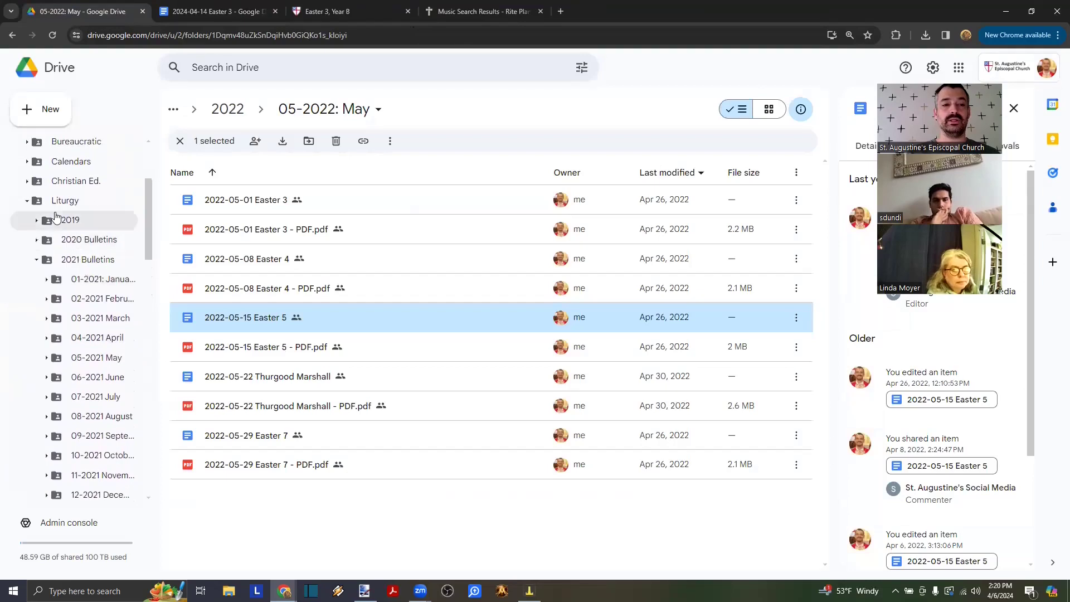
pyautogui.click(57, 201)
pyautogui.click(37, 260)
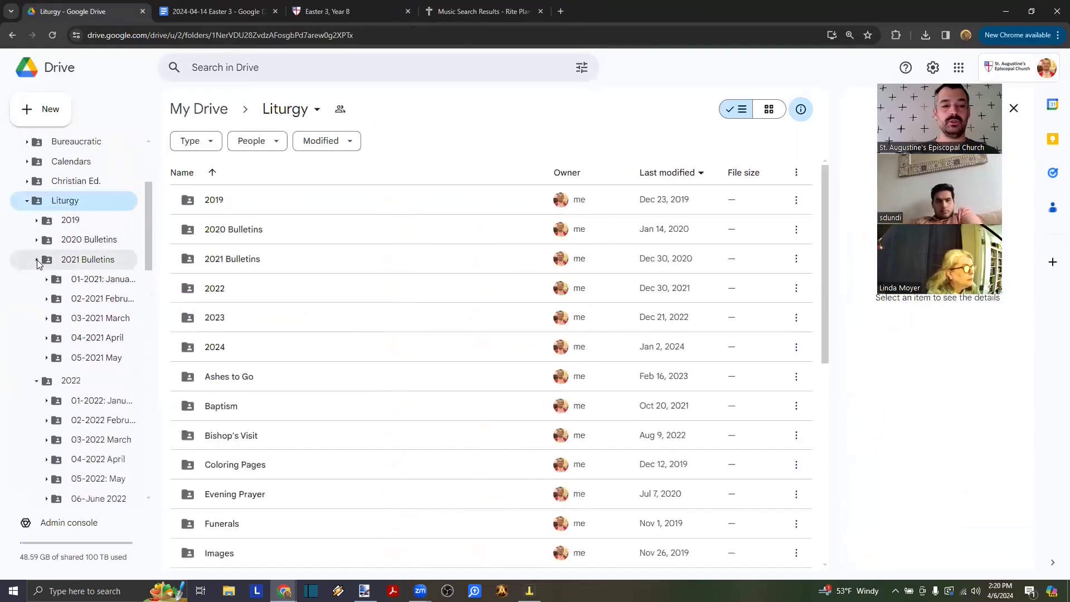
pyautogui.click(35, 281)
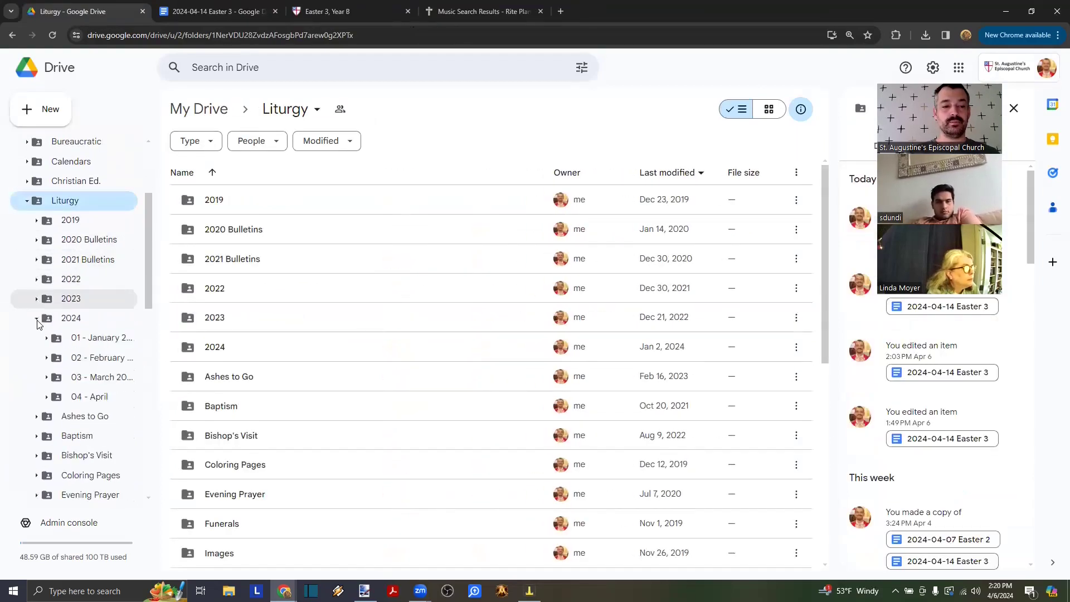
pyautogui.click(36, 320)
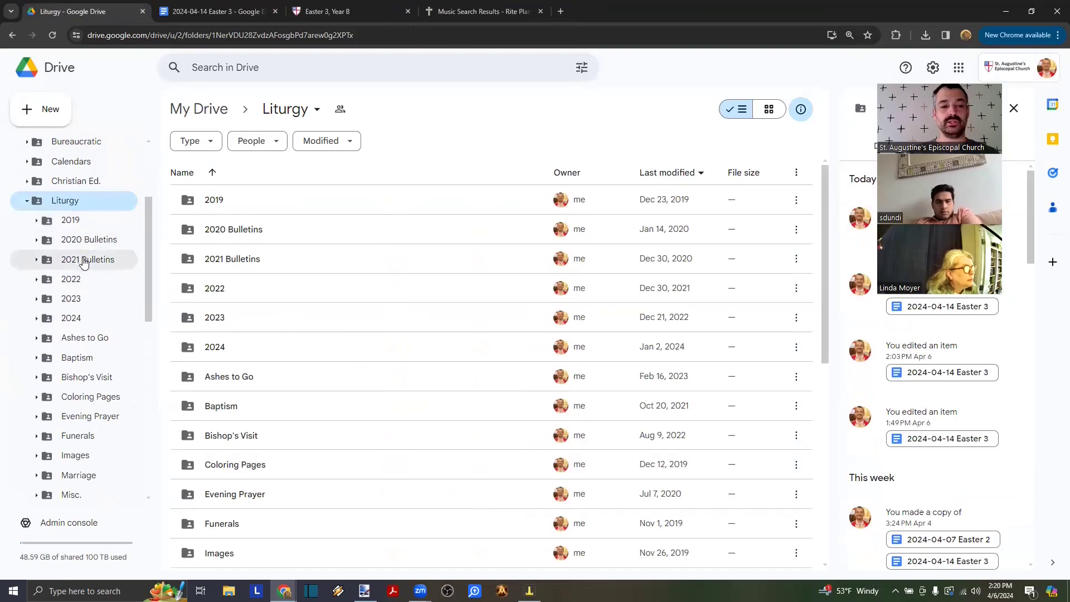
pyautogui.scroll(-2, 84, 334)
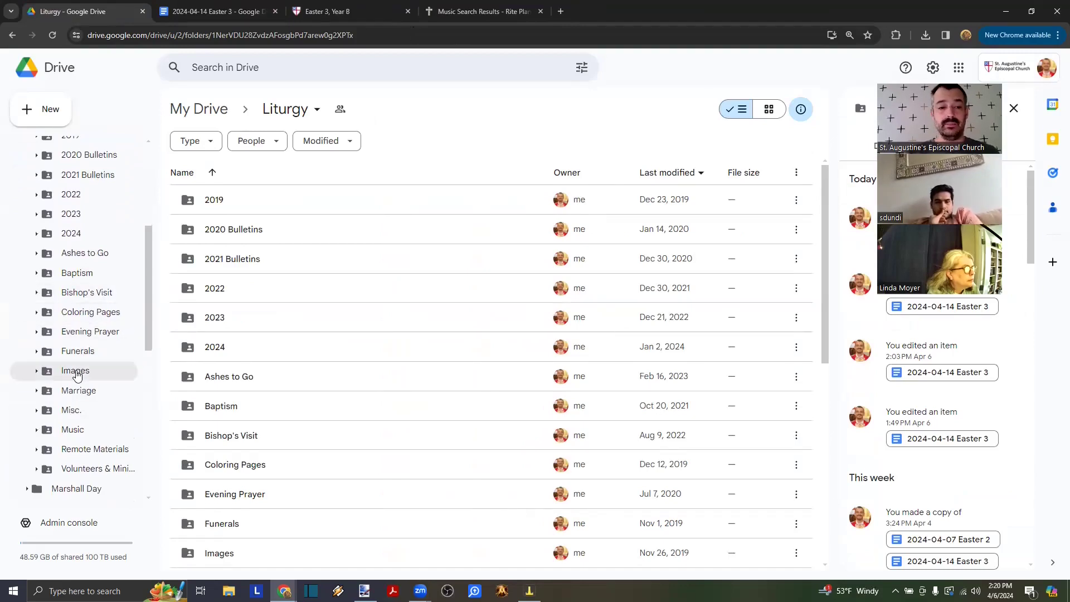
pyautogui.scroll(1, 78, 212)
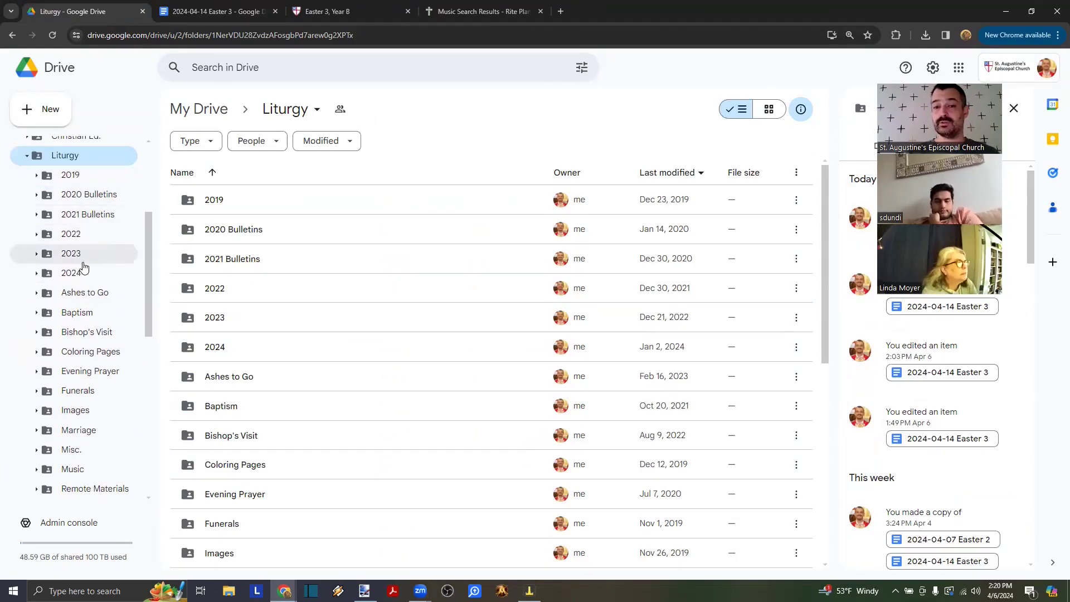
pyautogui.click(215, 11)
# - Select the MUSIC entry with its attendance note, then view the Easter 3, Year B readings page
pyautogui.scroll(1, 380, 251)
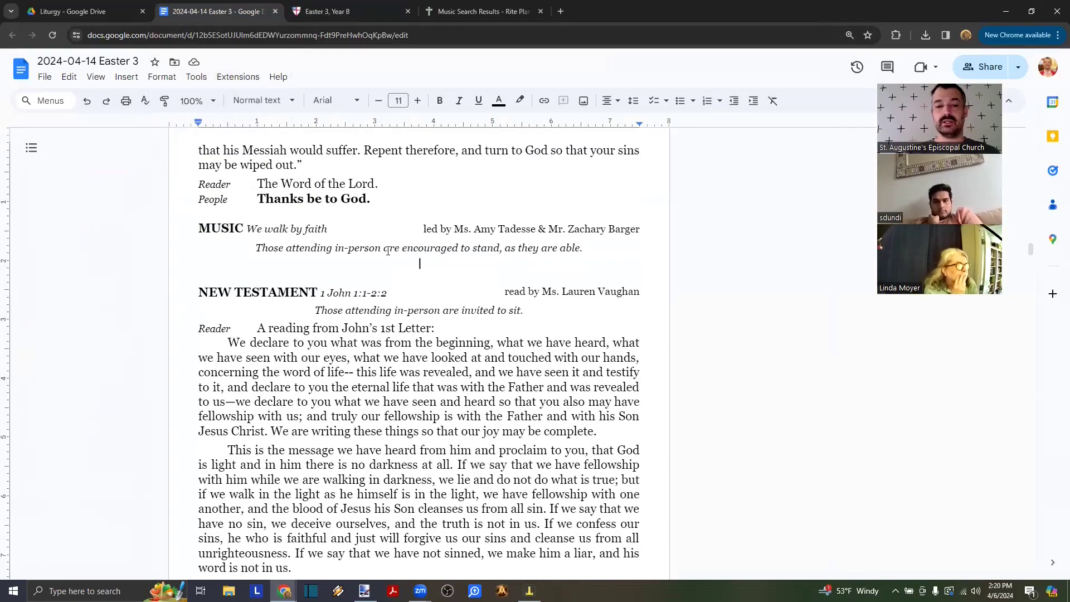
pyautogui.scroll(-1, 388, 250)
pyautogui.moveTo(210, 290); pyautogui.dragTo(302, 455)
pyautogui.scroll(2, 276, 256)
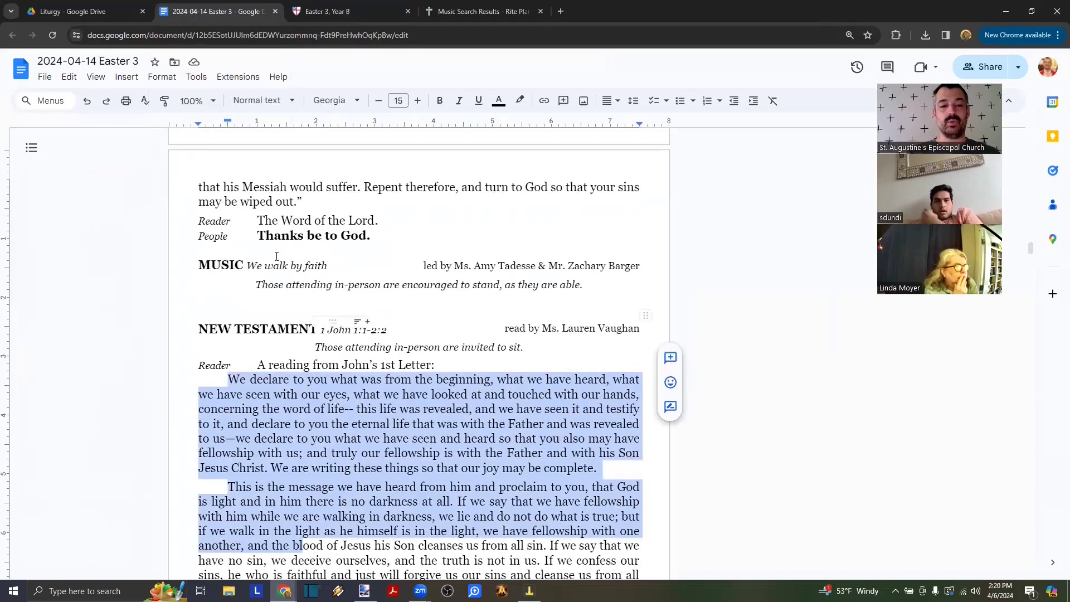
pyautogui.moveTo(198, 251); pyautogui.dragTo(592, 282)
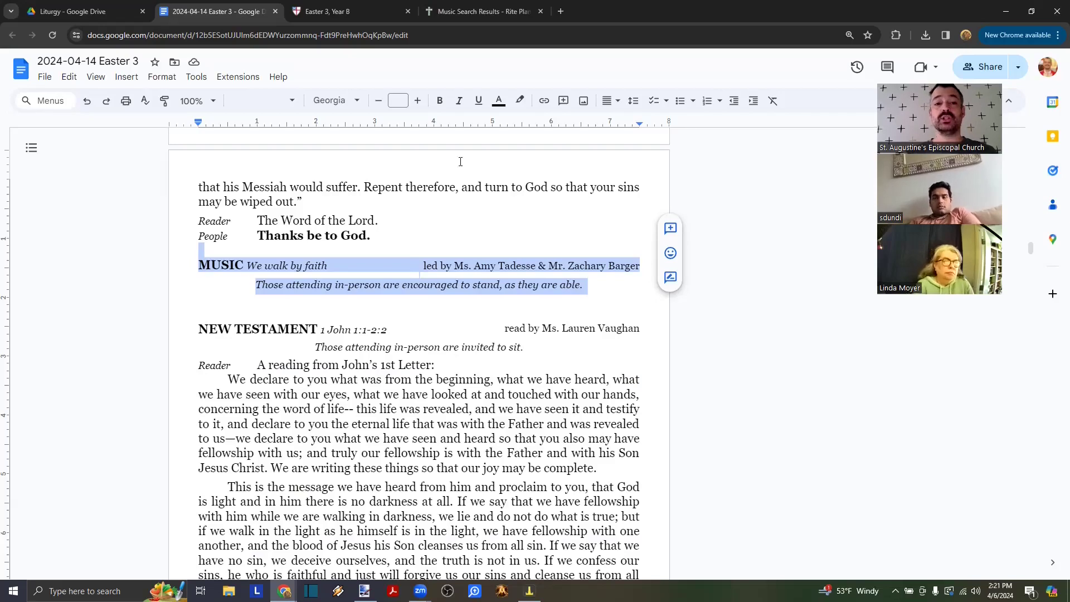
pyautogui.click(334, 11)
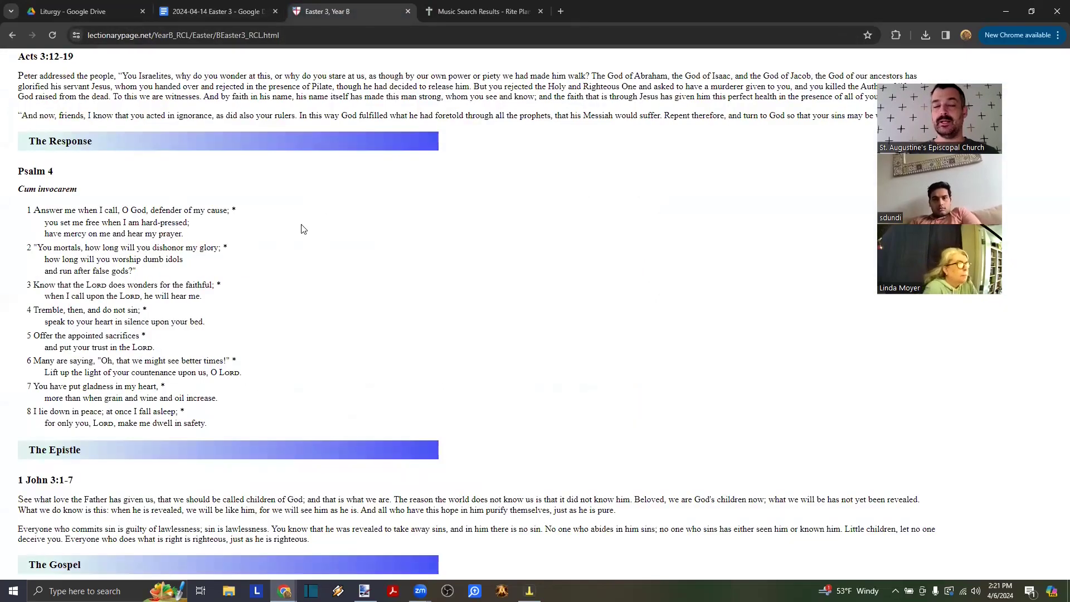
# - Review the First Reading, Acts 3:12-19, with its Reader and People responses
pyautogui.click(223, 10)
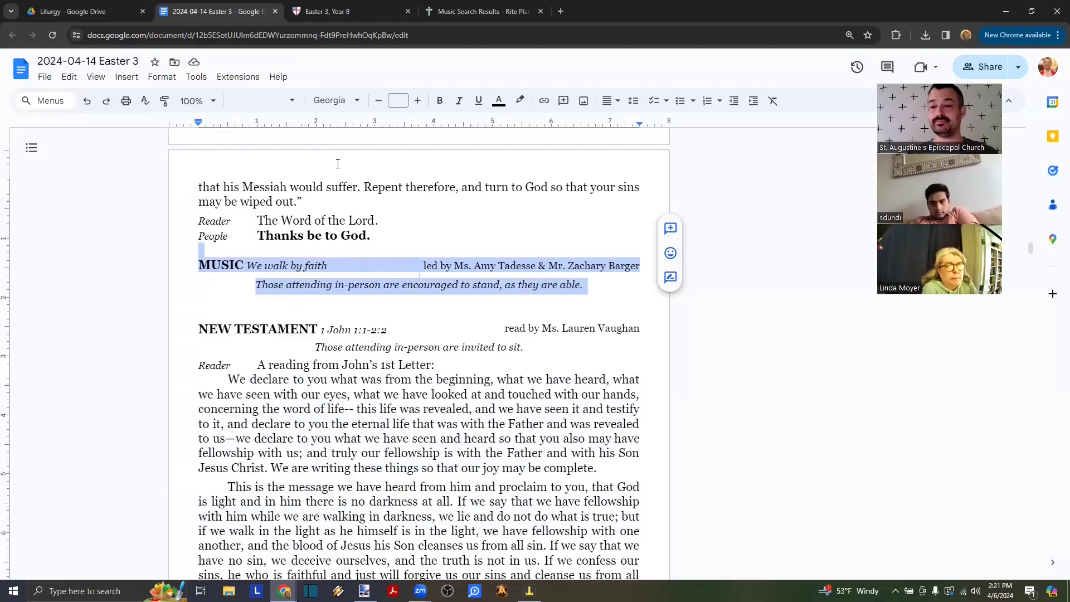
pyautogui.scroll(-1, 338, 163)
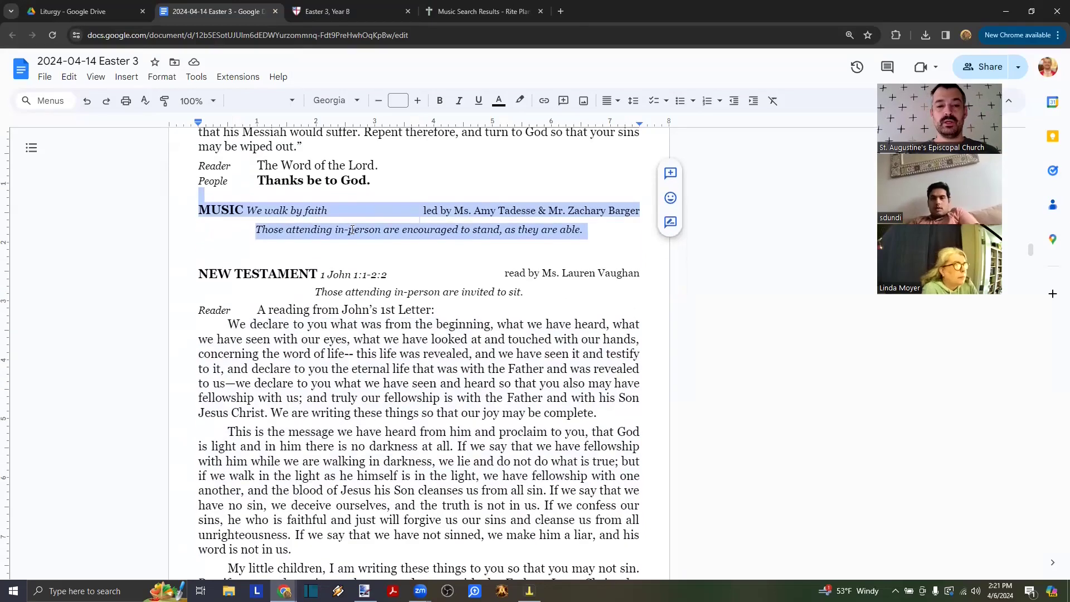
pyautogui.scroll(-1, 363, 248)
pyautogui.scroll(-1, 363, 249)
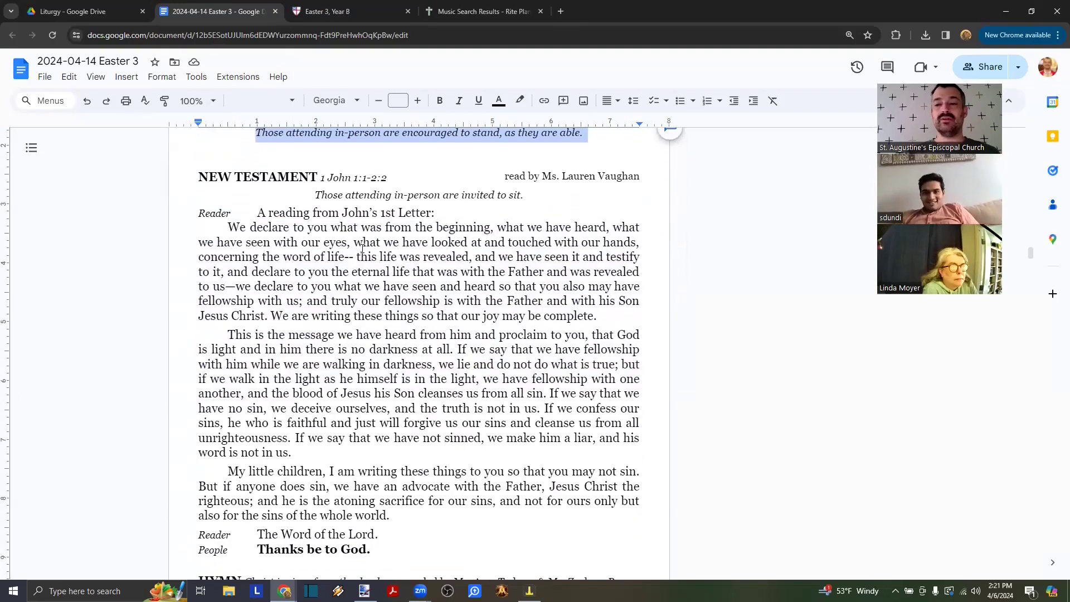
pyautogui.scroll(3, 362, 249)
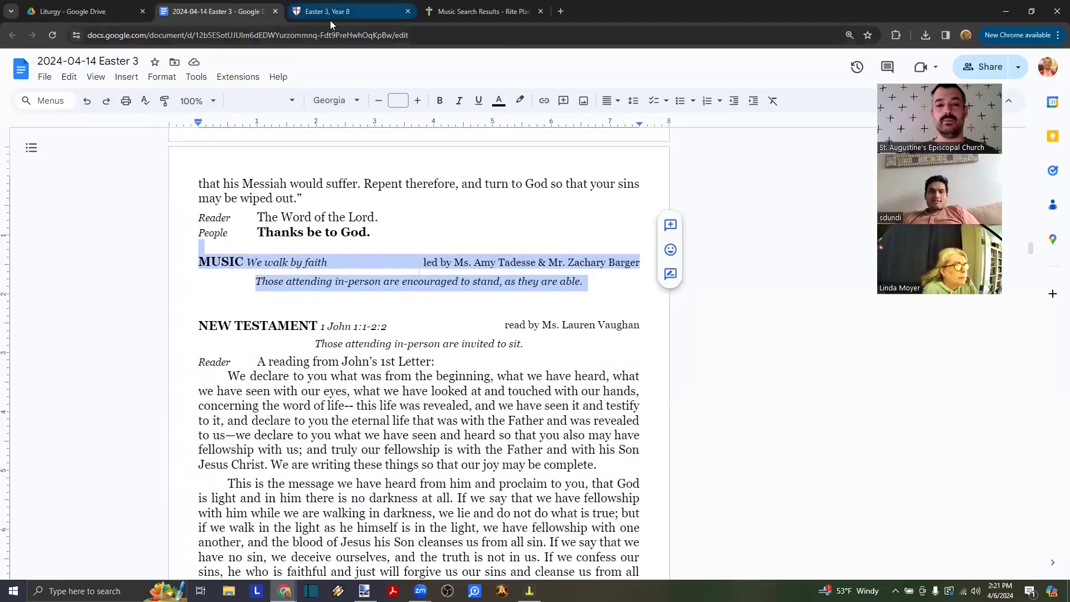
# - Select Psalm 4:1-8 on the lectionary page, then read further through the bulletin
pyautogui.click(330, 13)
pyautogui.moveTo(223, 433); pyautogui.dragTo(22, 212)
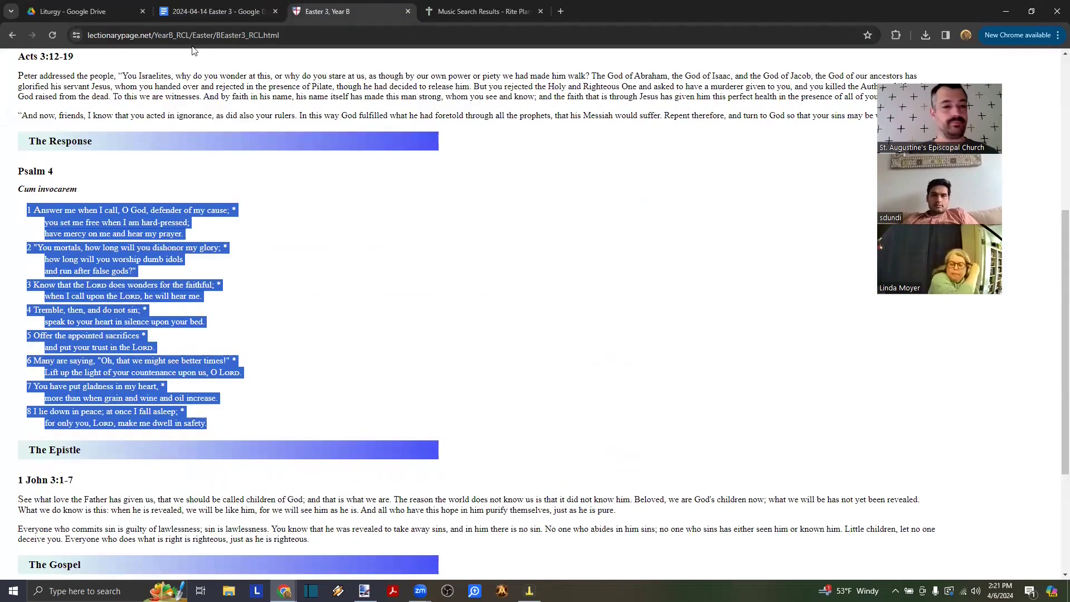
pyautogui.click(218, 11)
pyautogui.scroll(-1, 397, 277)
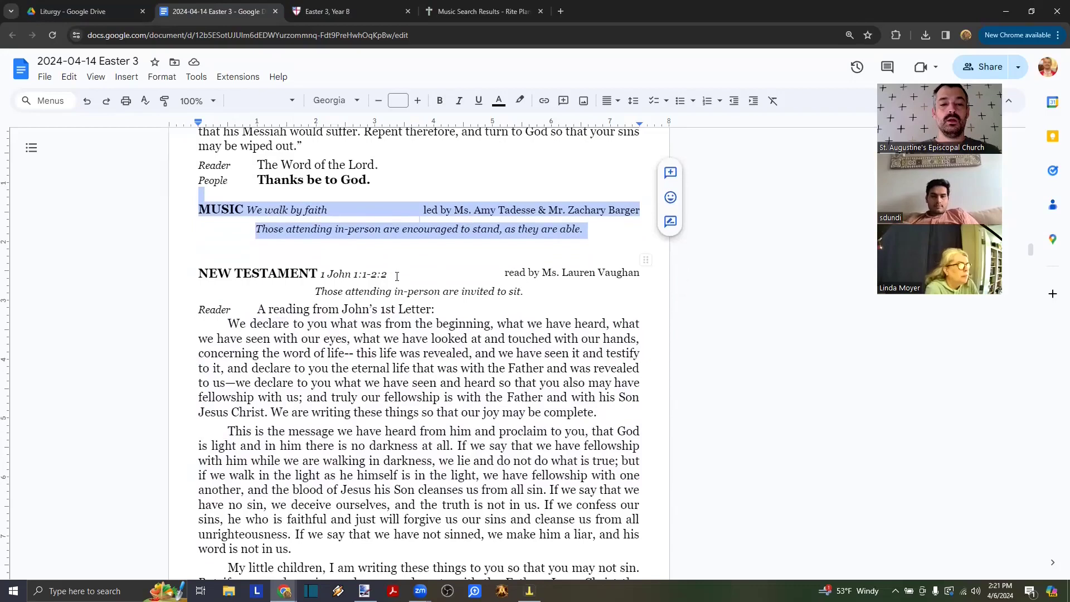
pyautogui.scroll(-4, 248, 325)
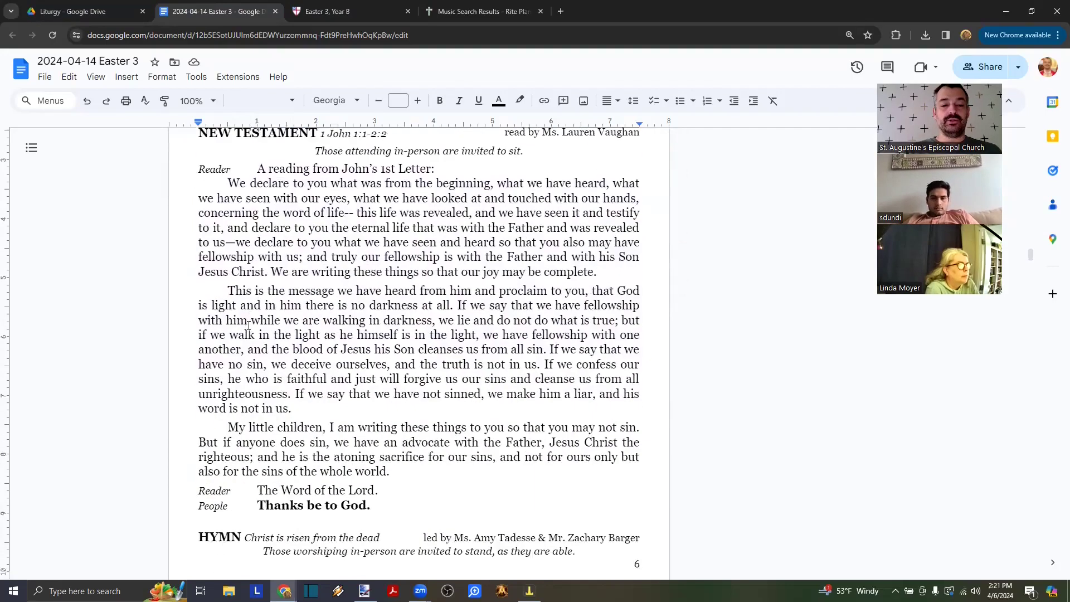
pyautogui.moveTo(405, 407); pyautogui.dragTo(232, 228)
pyautogui.click(276, 243)
pyautogui.scroll(-20, 276, 243)
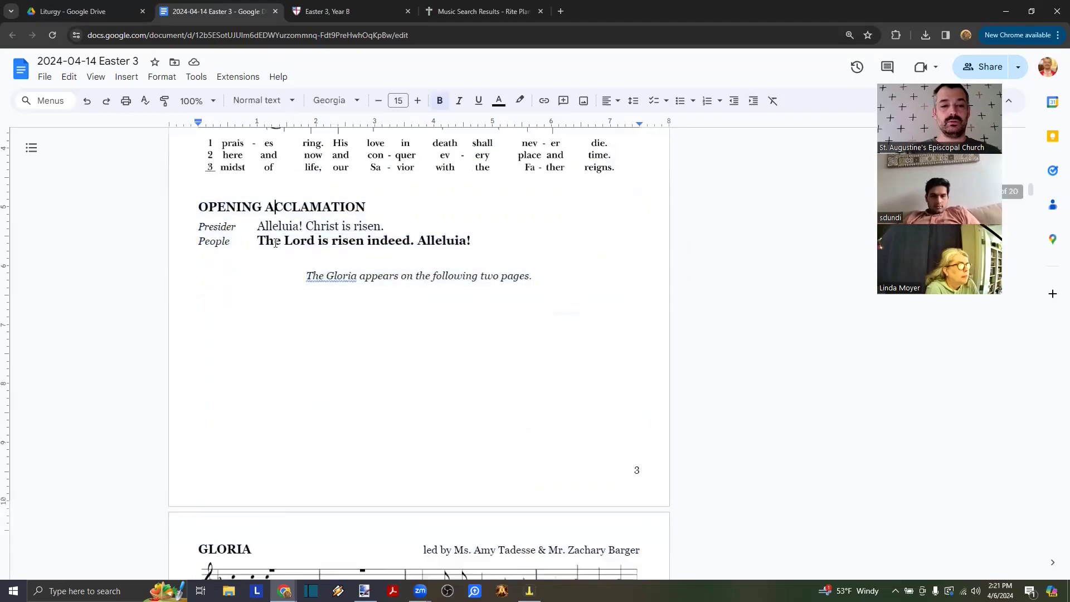
pyautogui.scroll(-1, 276, 243)
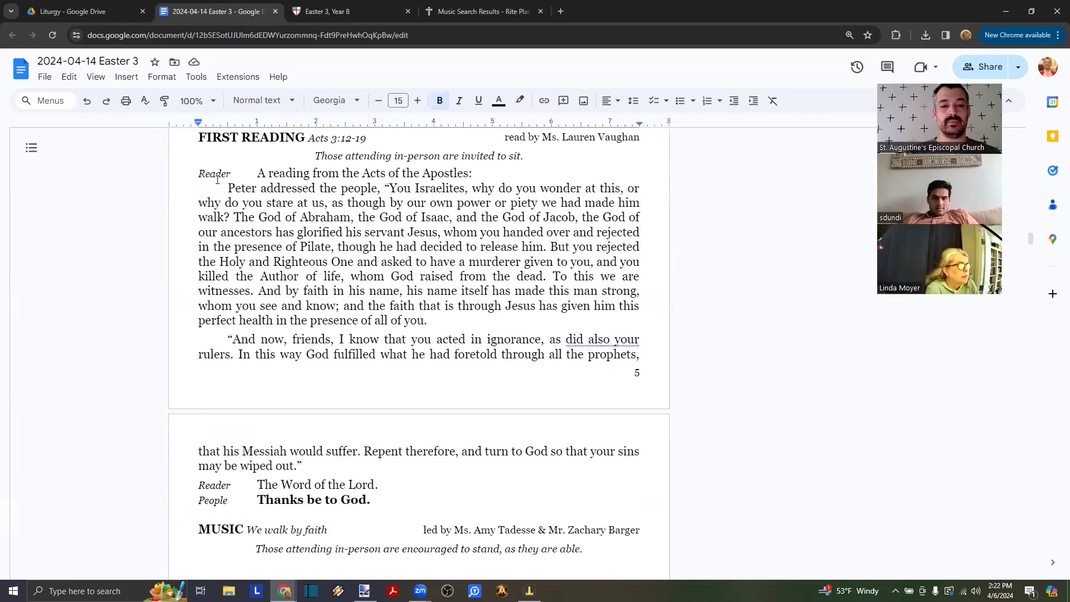
pyautogui.scroll(-8, 220, 187)
# - Replace the old New Testament passage with the 1 John 3:1-7 Epistle text from the lectionary page
pyautogui.moveTo(220, 188); pyautogui.dragTo(392, 475)
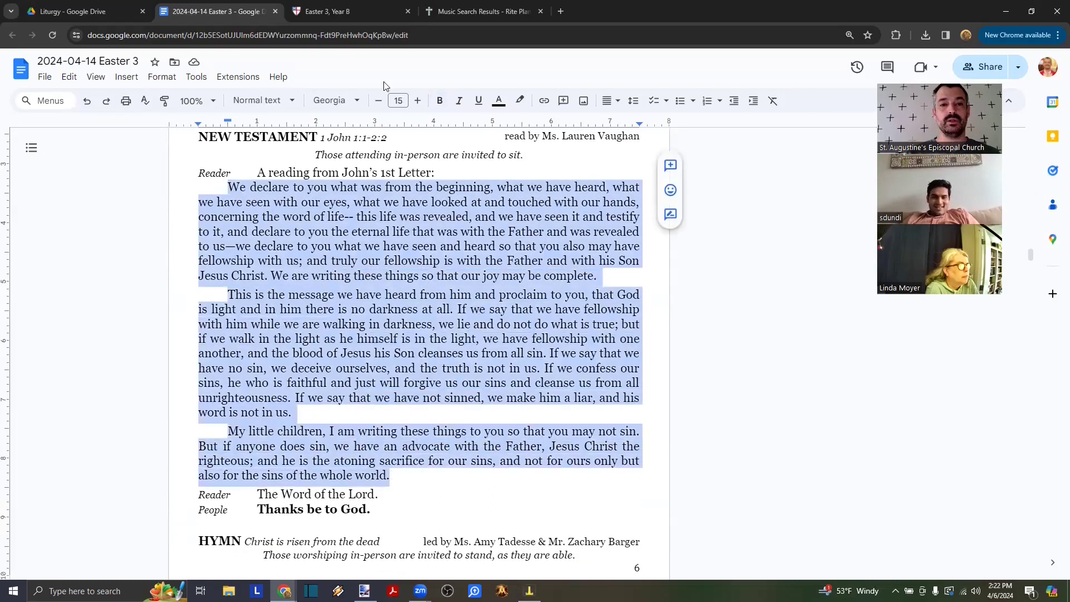
pyautogui.click(335, 9)
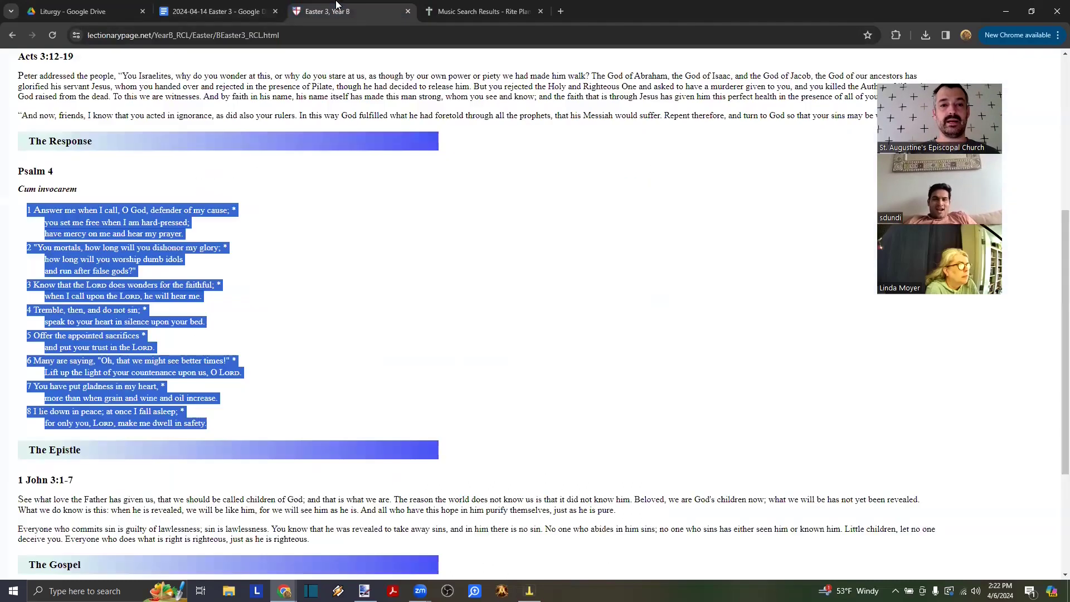
pyautogui.scroll(-1, 290, 291)
pyautogui.scroll(4, 290, 291)
pyautogui.scroll(-7, 290, 291)
pyautogui.moveTo(323, 350); pyautogui.dragTo(2, 283)
pyautogui.hotkey('ctrl', 'c')
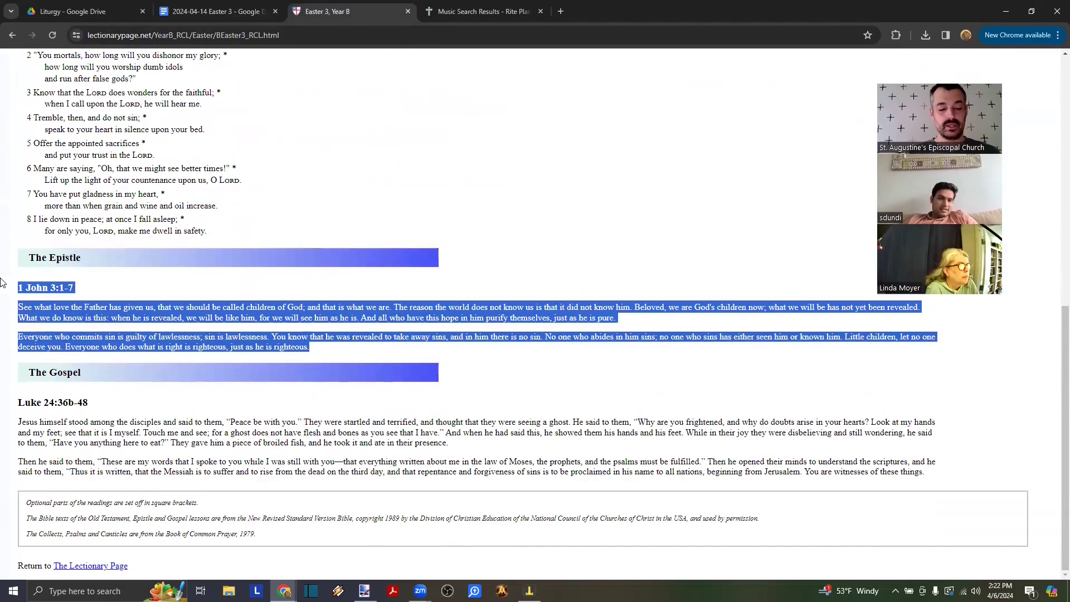
pyautogui.moveTo(90, 283); pyautogui.dragTo(9, 289)
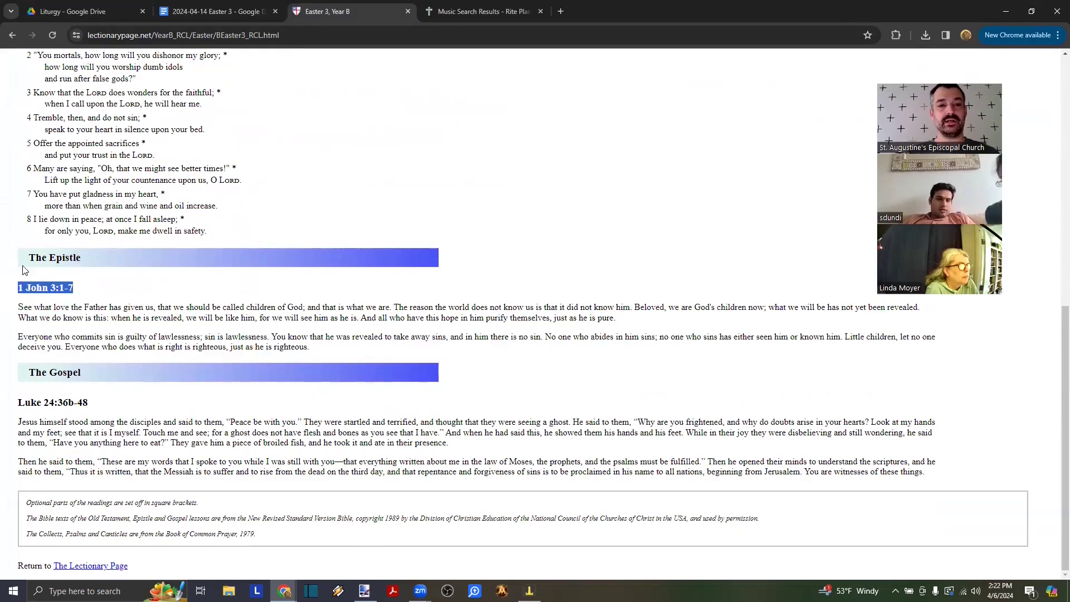
pyautogui.click(206, 12)
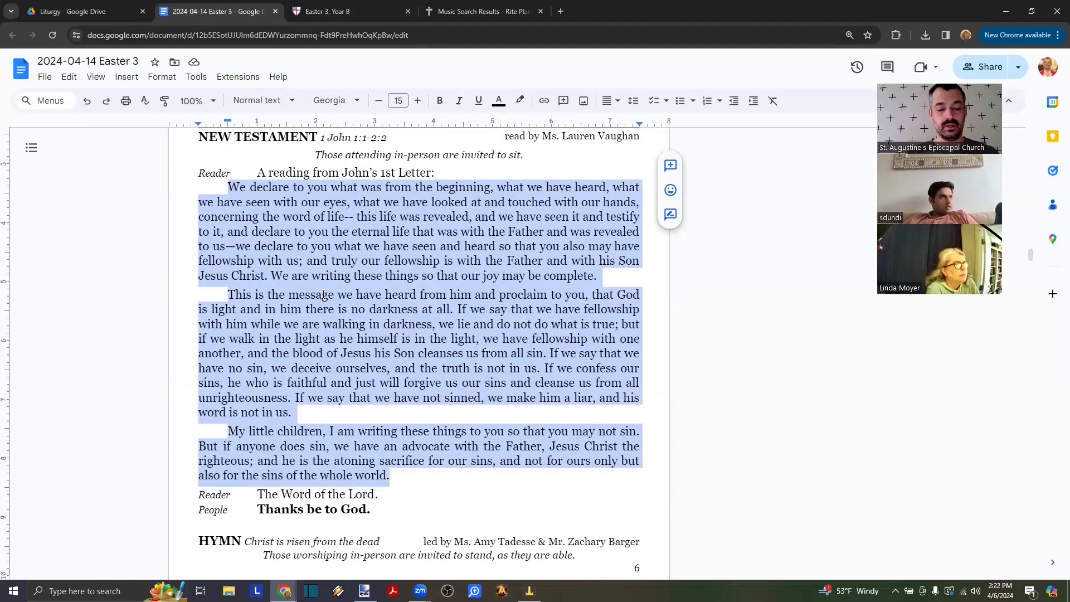
pyautogui.hotkey('ctrl', 'v')
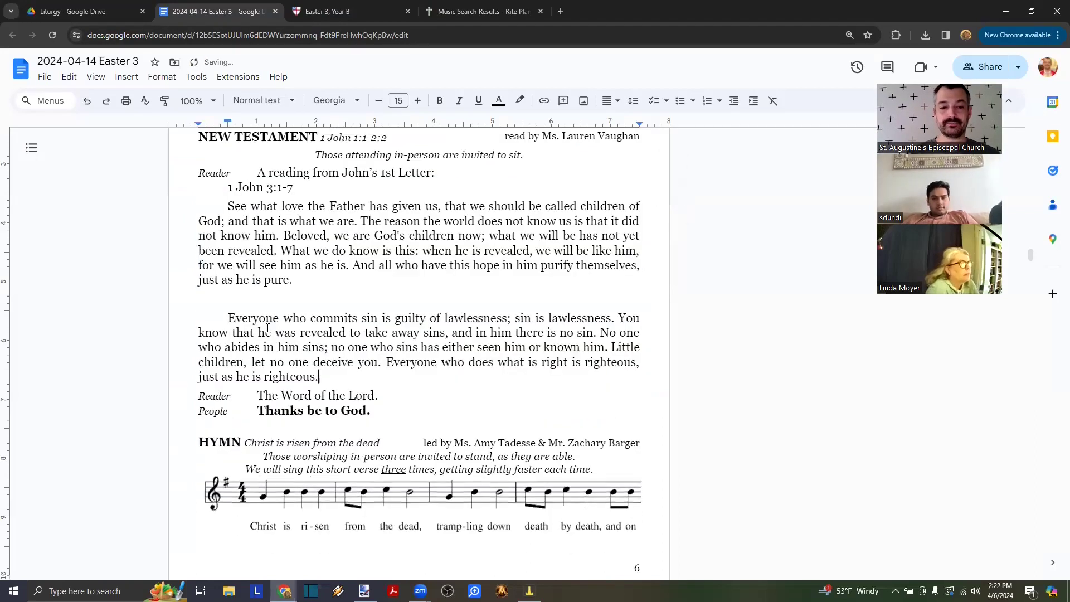
# - Remove the extra blank line and duplicate citation, and change the heading citation to 1 John 3:1-7
pyautogui.click(231, 300)
pyautogui.press('BackSpace')
pyautogui.press('BackSpace')
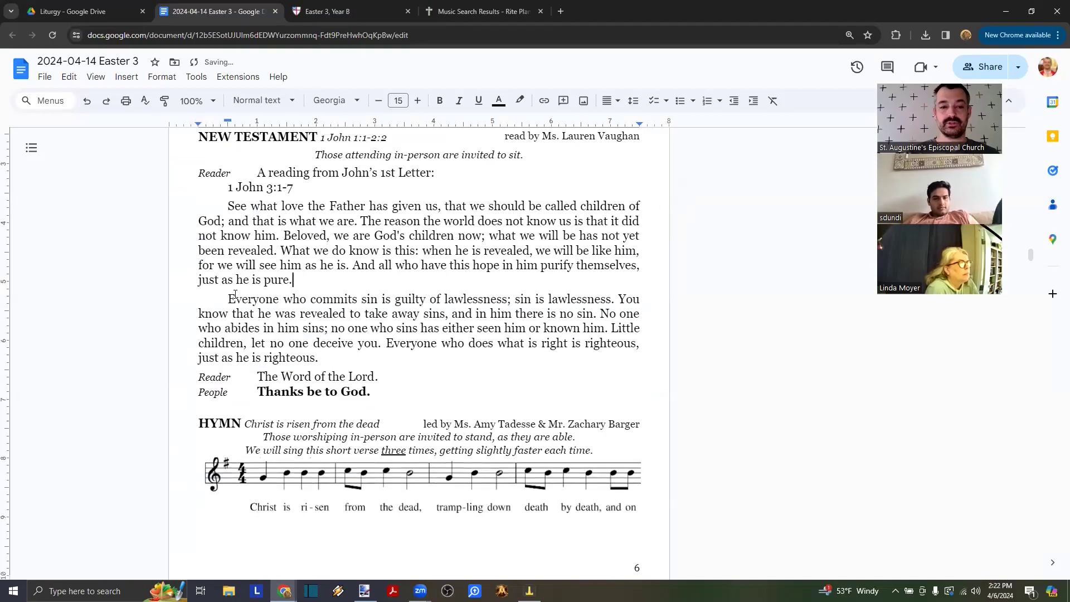
pyautogui.click(301, 188)
pyautogui.hotkey('shift', 'Left')
pyautogui.hotkey('shift', 'Left')
pyautogui.hotkey('shift', 'Left')
pyautogui.hotkey('shift', 'Left')
pyautogui.hotkey('shift', 'Left')
pyautogui.hotkey('shift', 'Left')
pyautogui.hotkey('shift', 'Left')
pyautogui.hotkey('shift', 'Left')
pyautogui.hotkey('shift', 'Left')
pyautogui.hotkey('shift', 'Left')
pyautogui.hotkey('shift', 'Left')
pyautogui.hotkey('shift', 'Left')
pyautogui.hotkey('ctrl', 'c')
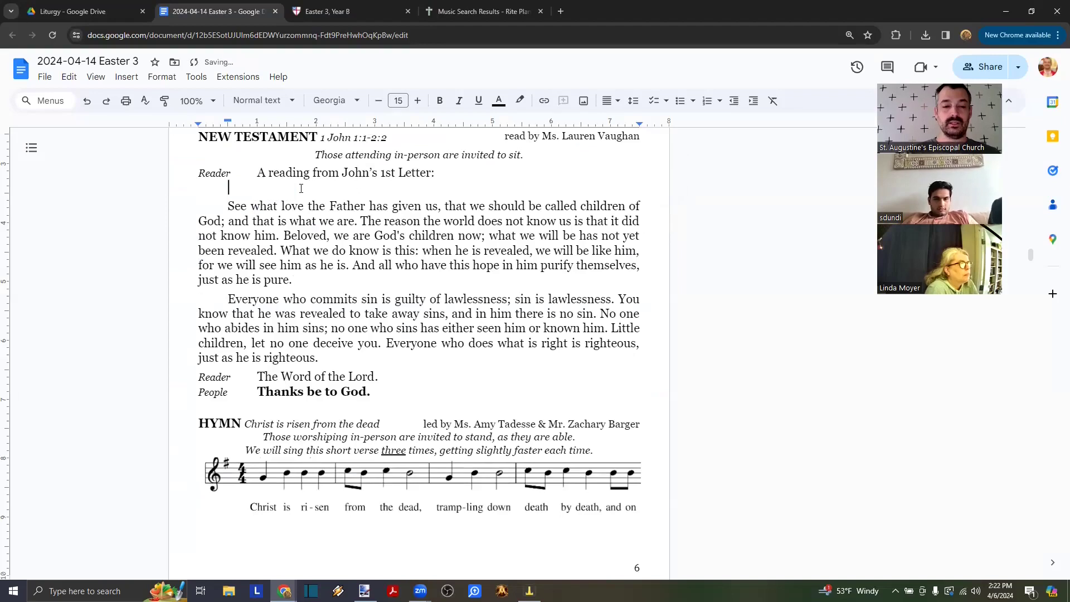
pyautogui.press('BackSpace')
pyautogui.press('BackSpace')
pyautogui.click(403, 140)
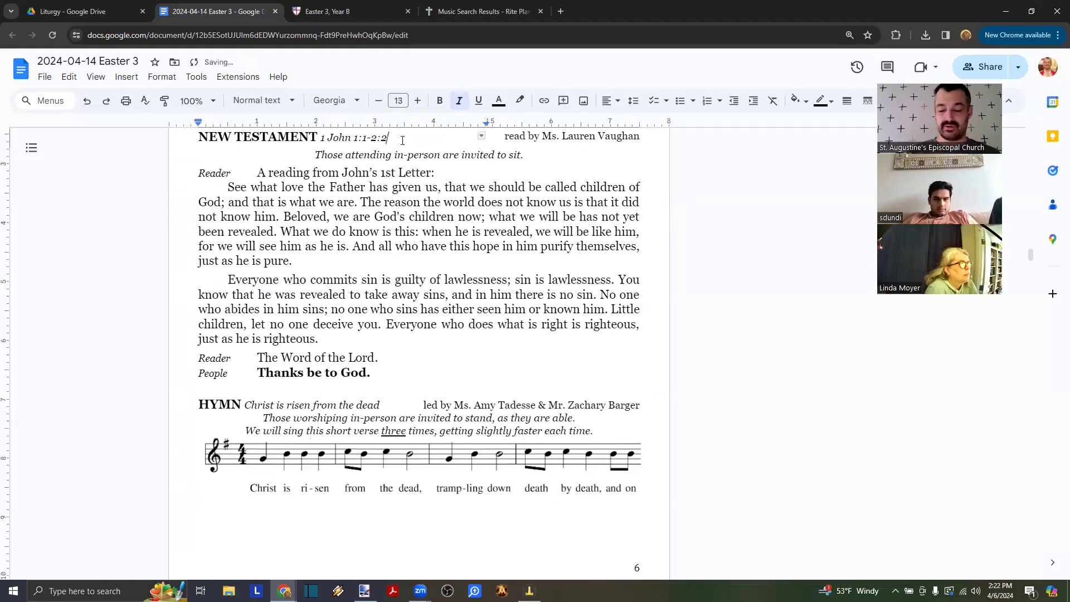
pyautogui.hotkey('shift', 'Left')
pyautogui.hotkey('shift', 'Left')
pyautogui.hotkey('shift', 'Left')
pyautogui.hotkey('shift', 'Left')
pyautogui.hotkey('shift', 'Left')
pyautogui.hotkey('shift', 'Left')
pyautogui.hotkey('shift', 'Left')
pyautogui.hotkey('shift', 'Left')
pyautogui.hotkey('shift', 'Left')
pyautogui.hotkey('shift', 'Left')
pyautogui.hotkey('shift', 'Left')
pyautogui.hotkey('shift', 'Left')
pyautogui.hotkey('shift', 'Left')
pyautogui.hotkey('shift', 'Left')
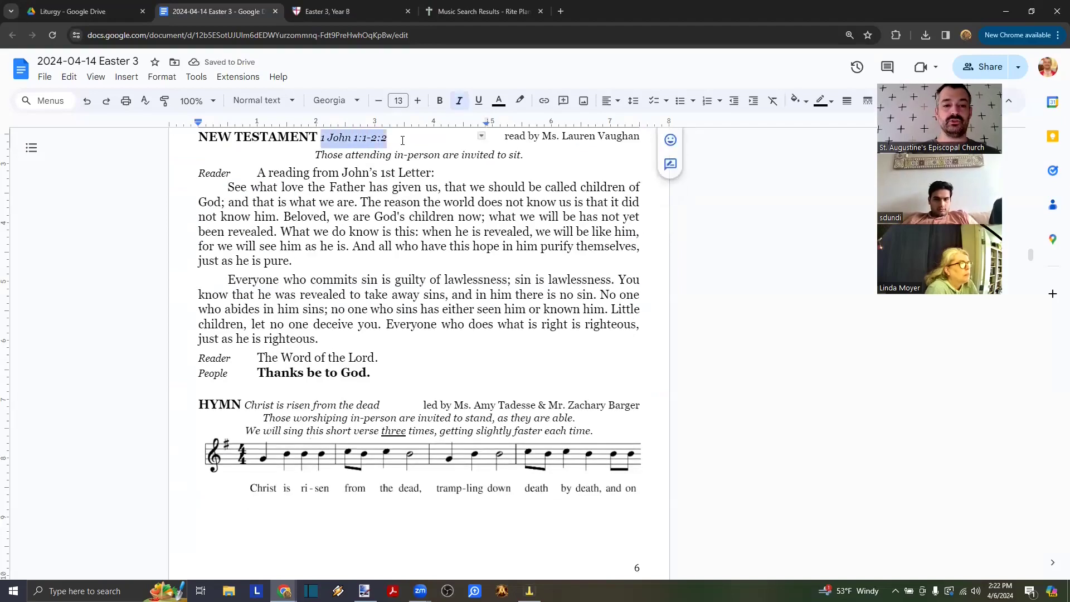
pyautogui.hotkey('ctrl', 'v')
# - Check the new reading and select the hymn music image below it
pyautogui.click(411, 272)
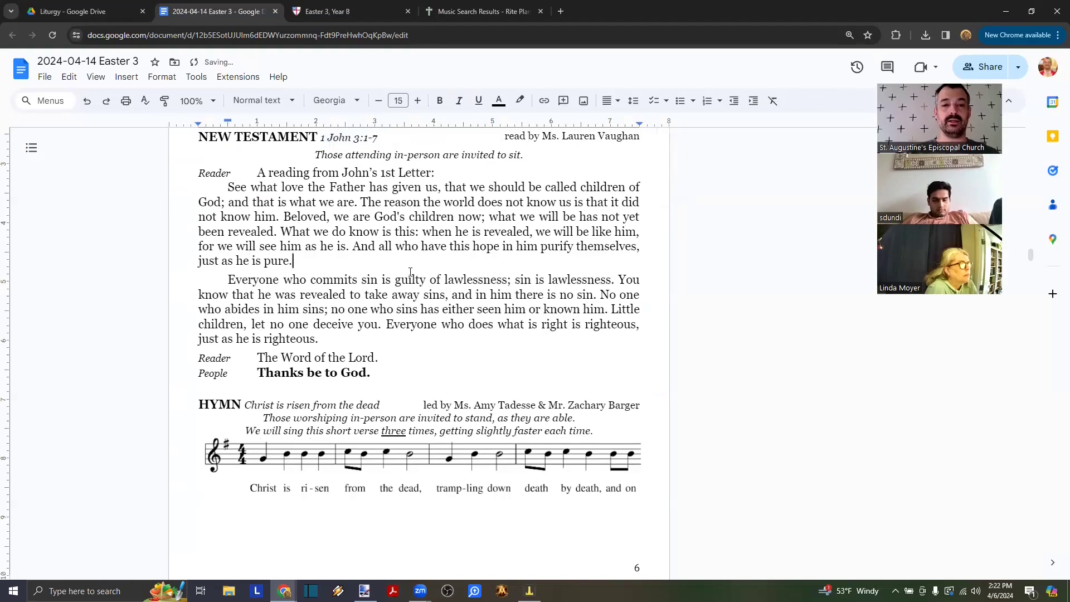
pyautogui.scroll(2, 368, 240)
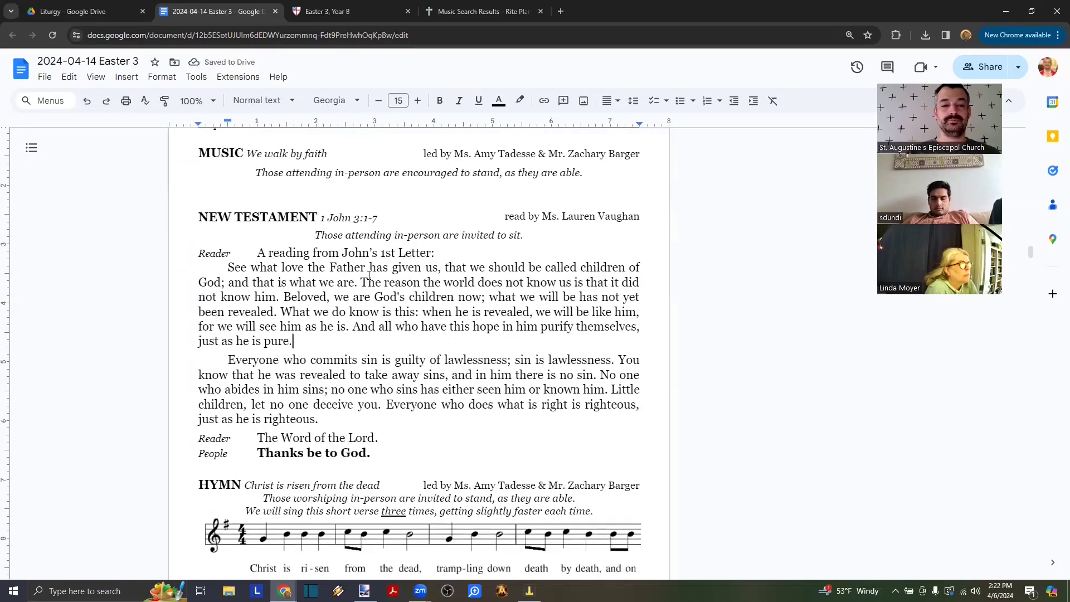
pyautogui.scroll(-4, 370, 273)
pyautogui.click(328, 294)
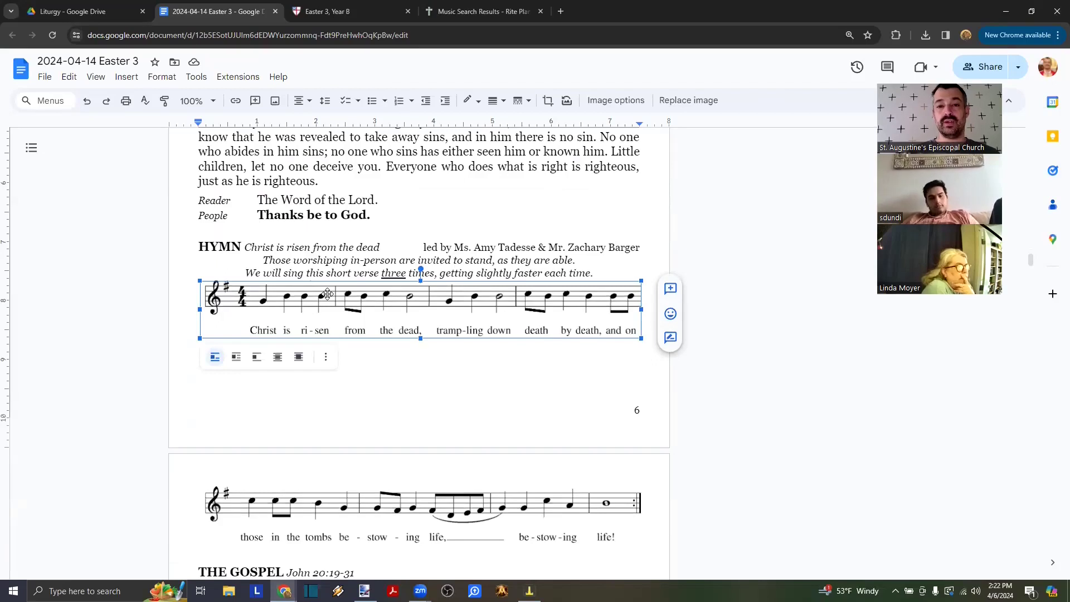
# - Select the old John Gospel text and copy the Luke 24:36b-48 Gospel from the lectionary page
pyautogui.scroll(-1, 419, 299)
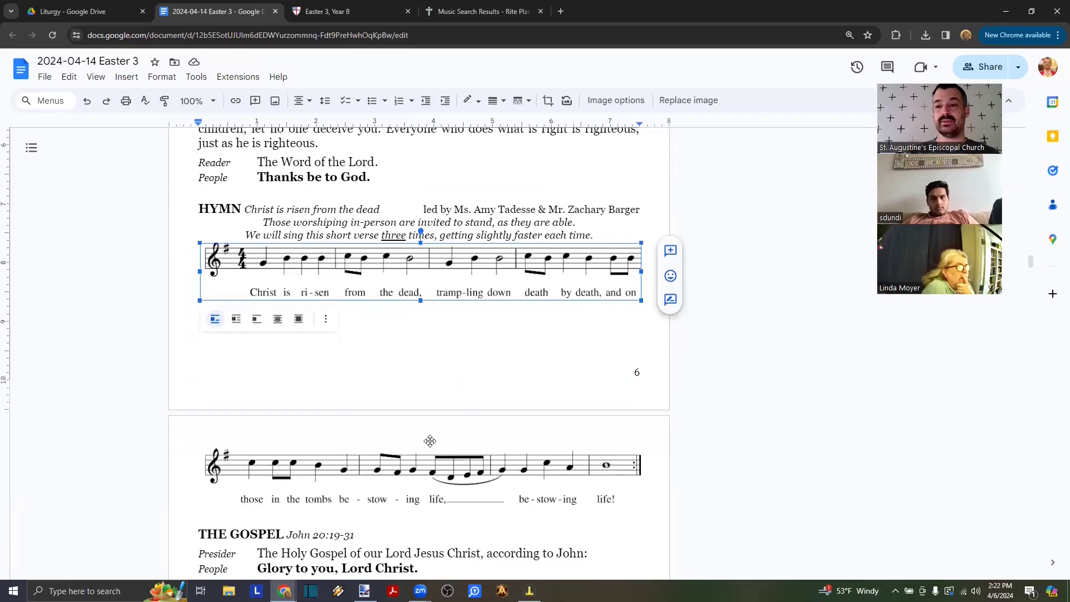
pyautogui.scroll(-6, 418, 371)
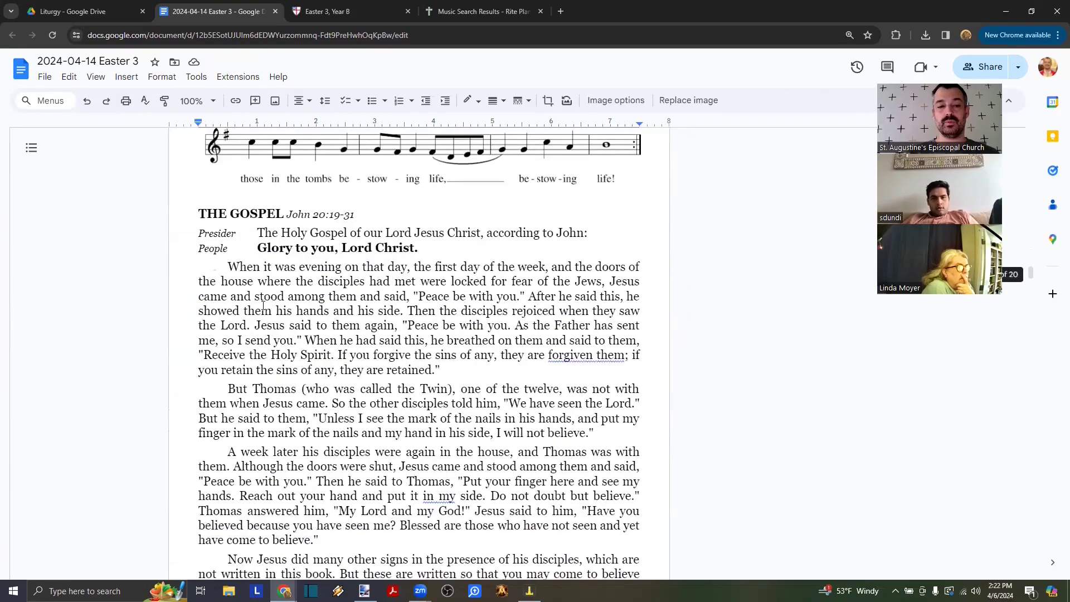
pyautogui.click(217, 271)
pyautogui.scroll(-3, 315, 303)
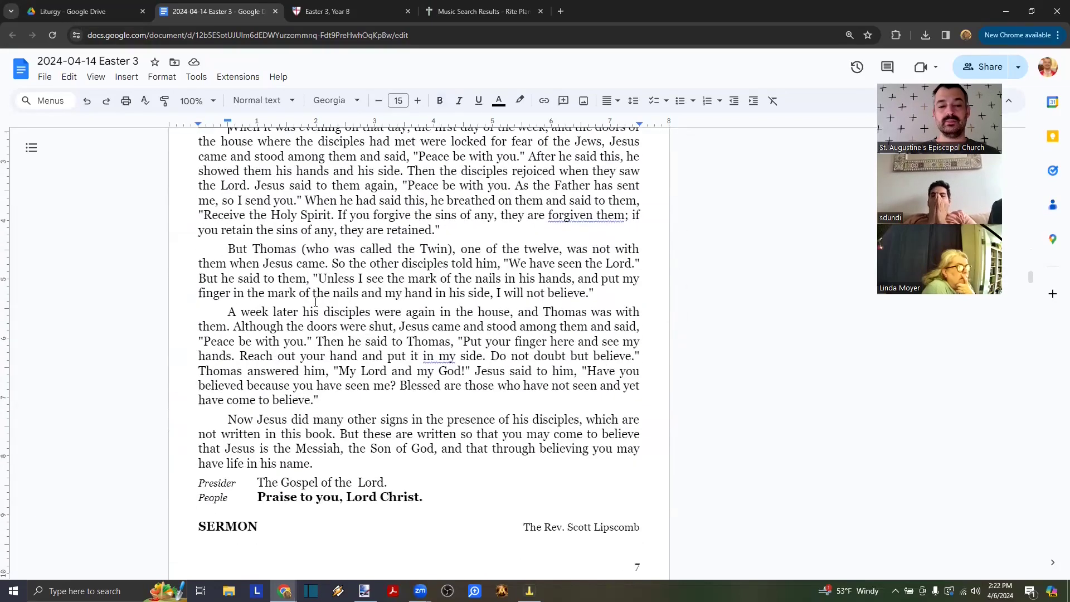
pyautogui.keyDown('shift'); pyautogui.click(322, 463); pyautogui.keyUp('shift')
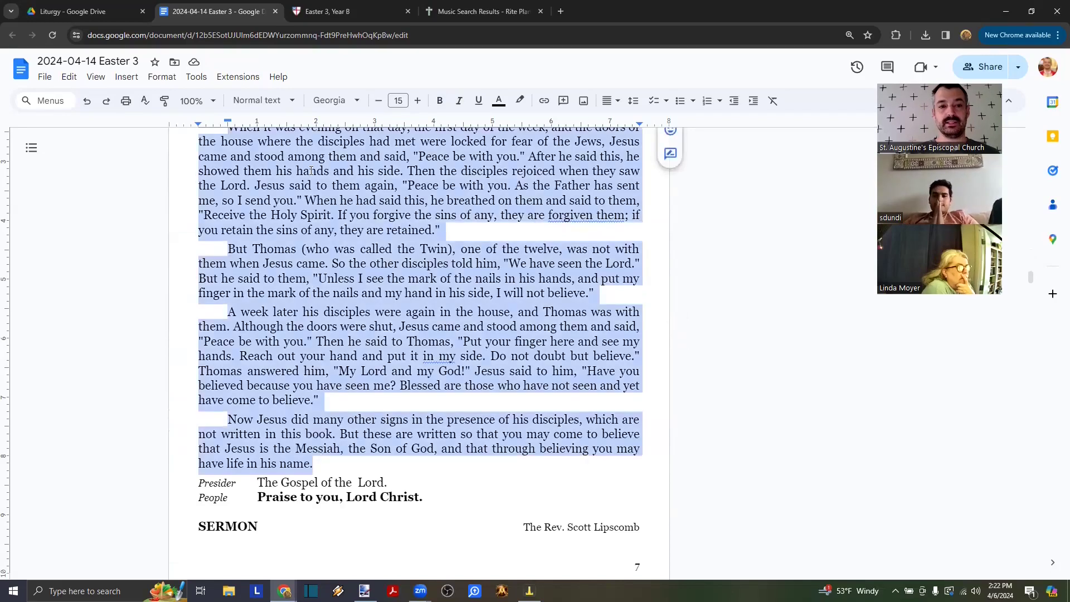
pyautogui.click(328, 12)
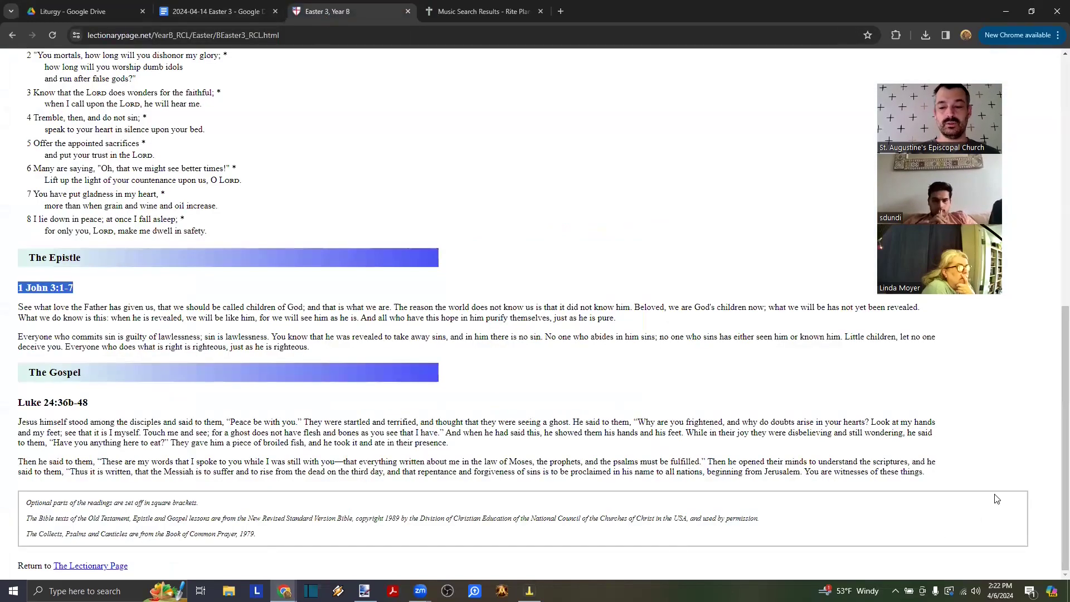
pyautogui.moveTo(927, 473); pyautogui.dragTo(1, 403)
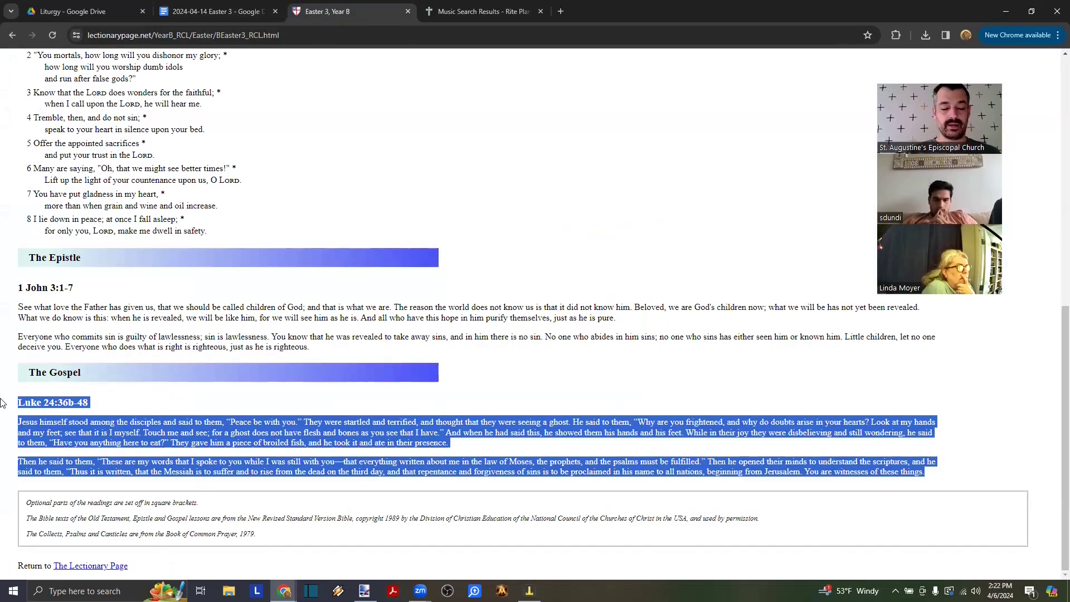
pyautogui.scroll(9, 381, 295)
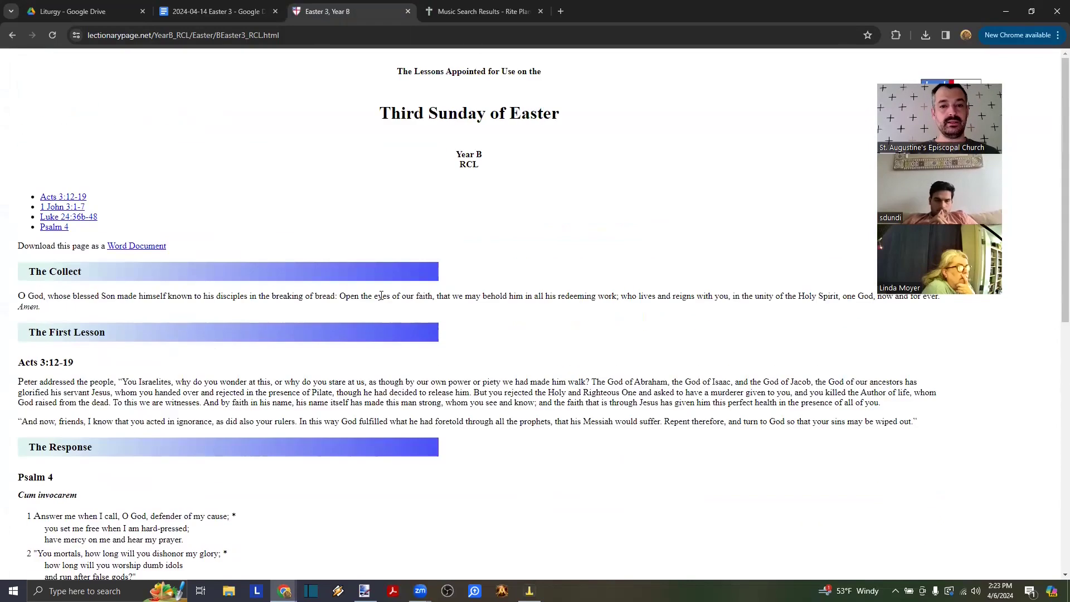
pyautogui.scroll(-9, 381, 296)
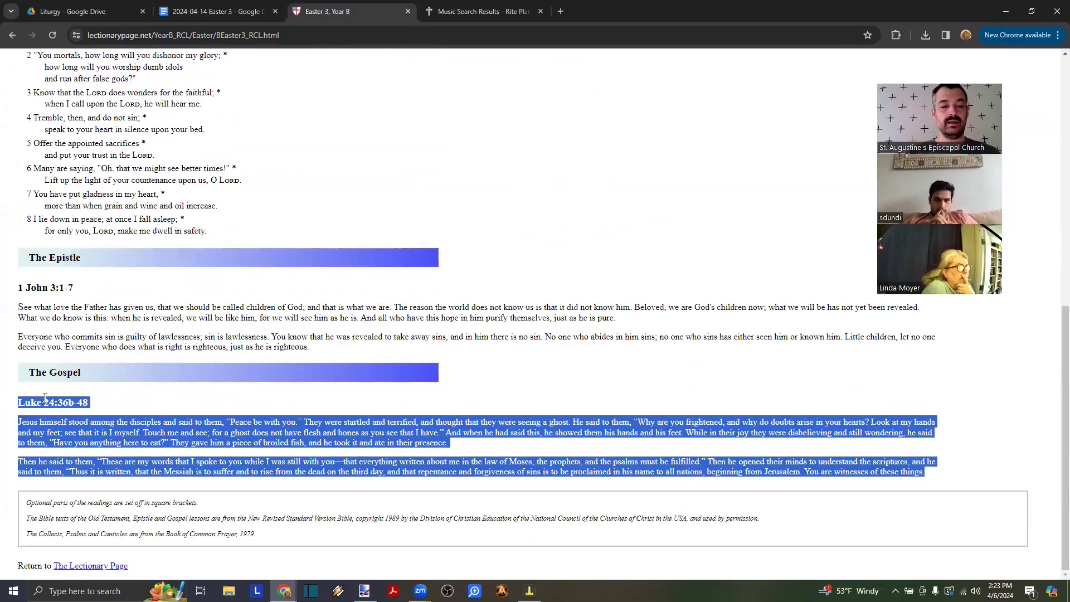
pyautogui.scroll(9, 326, 262)
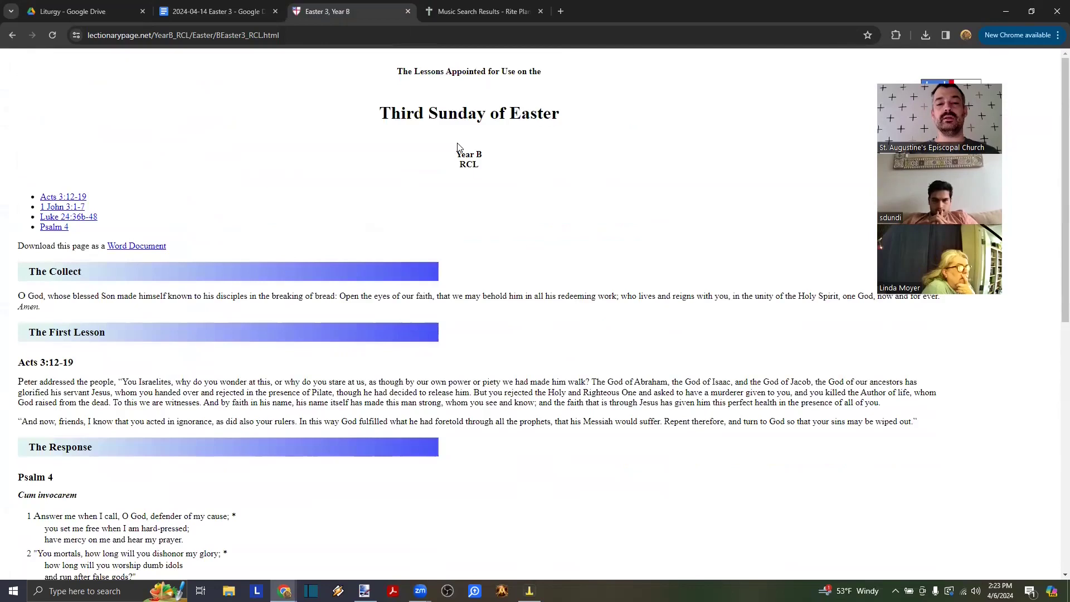
pyautogui.moveTo(451, 154); pyautogui.dragTo(505, 156)
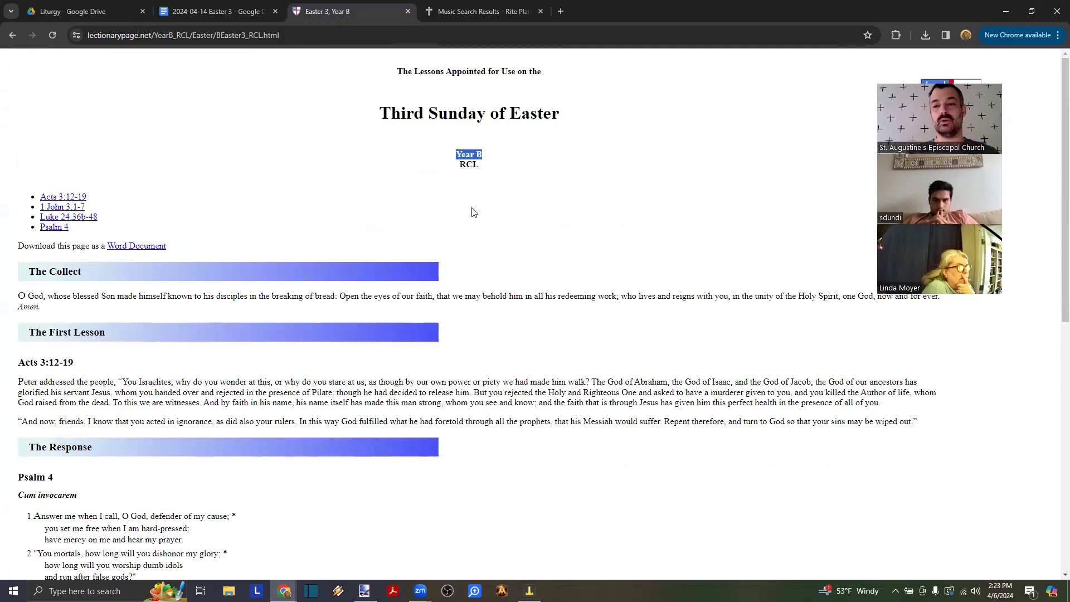
pyautogui.scroll(-9, 474, 212)
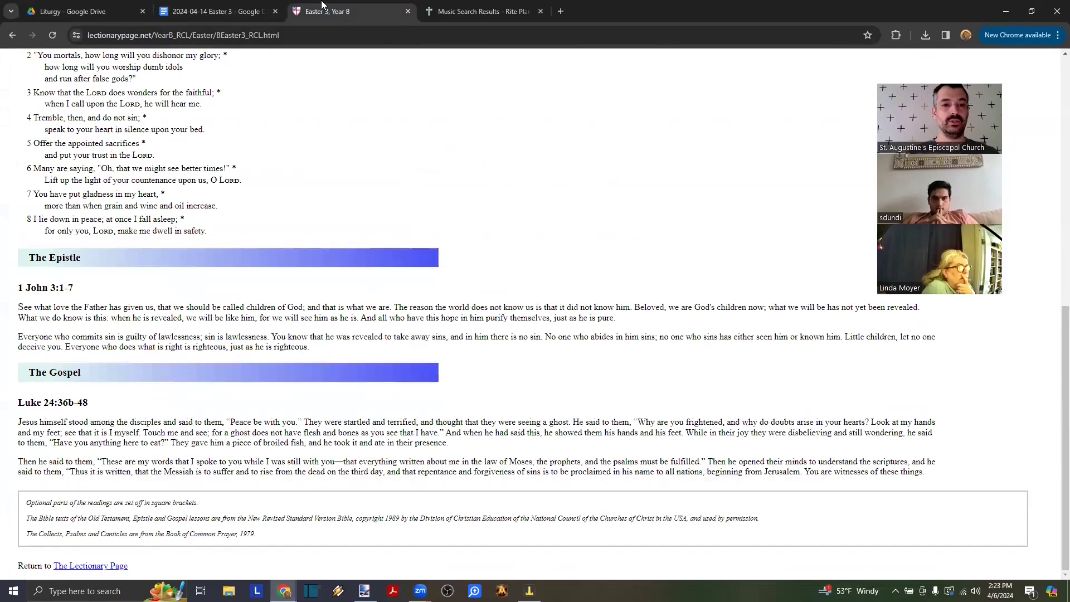
# - Paste the Luke 24:36b-48 Gospel over the John text and remove extra blank and citation lines
pyautogui.click(221, 12)
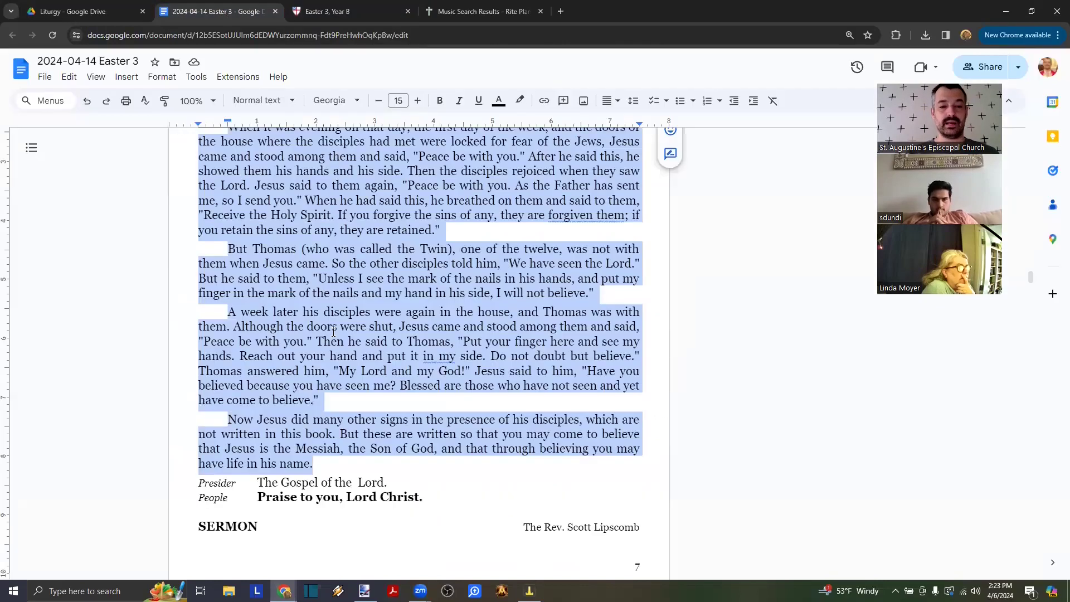
pyautogui.scroll(1, 333, 331)
pyautogui.write('Luke 24:36b-48 Jesus himself stood among the disciples and said to them, "Peace be with you." They were startled and terrified, and thought that they were seeing a ghost. He said to them, "Why are you frightened, and why do doubts arise in your hearts? Look at my hands and my feet; see that it is I myself. Touch me and see; for a ghost does not have flesh and bones as you see that I have." And when he had said this, he showed them his hands and his feet. While in their joy they were disbelieving and still wondering, he said to them, "Have you anything here to eat?" They gave him a piece of broiled fish, and he took it and ate in their presence.  Then he said to them, "These are my words that I spoke to you while I was still with you—that everything written about me in the law of Moses, the prophets, and the psalms must be fulfilled." Then he opened their minds to understand the scriptures, and he said to them, "Thus it is written, that the Messiah is to suffer and to rise from the dead on the third day, and that repentance and forgiveness of sins is to be proclaimed in his name to all nations, beginning from Jerusalem. You are witnesses of these things.')
pyautogui.press('BackSpace')
pyautogui.press('BackSpace')
pyautogui.click(285, 338)
pyautogui.press('BackSpace')
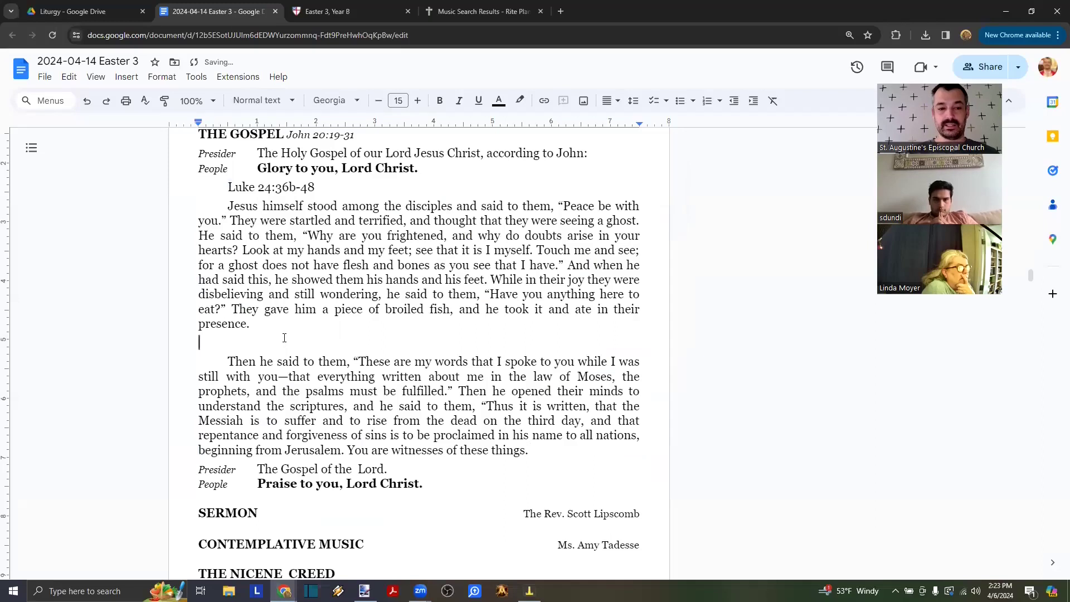
pyautogui.press('BackSpace')
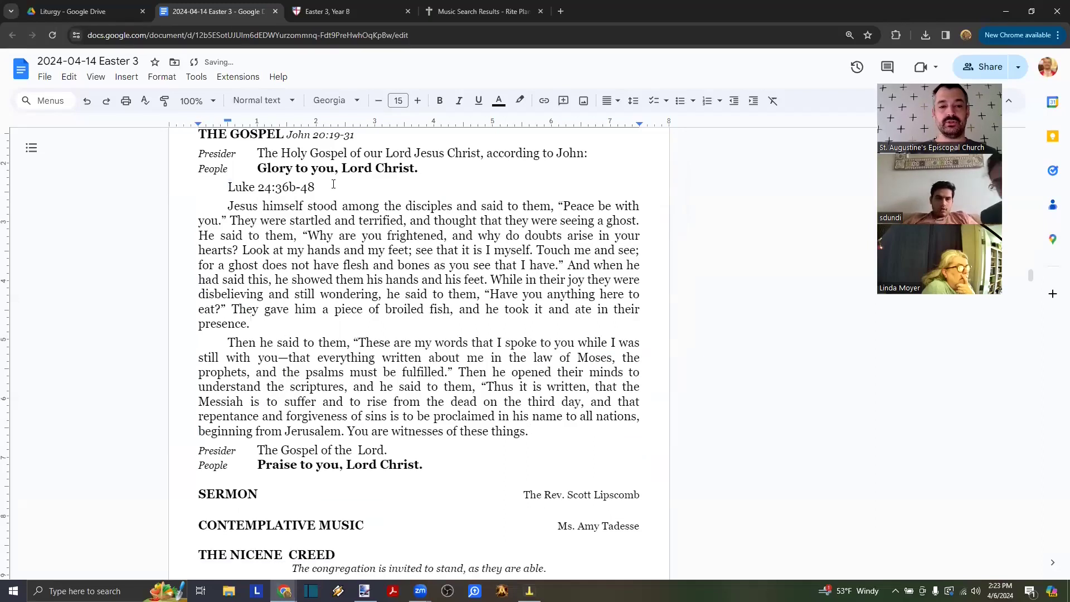
pyautogui.hotkey('ctrl', 'shift', 'Left')
pyautogui.hotkey('ctrl', 'shift', 'Left')
pyautogui.hotkey('ctrl', 'shift', 'Left')
pyautogui.hotkey('ctrl', 'shift', 'Left')
pyautogui.hotkey('ctrl', 'shift', 'Left')
pyautogui.hotkey('ctrl', 'shift', 'Left')
pyautogui.hotkey('ctrl', 'c')
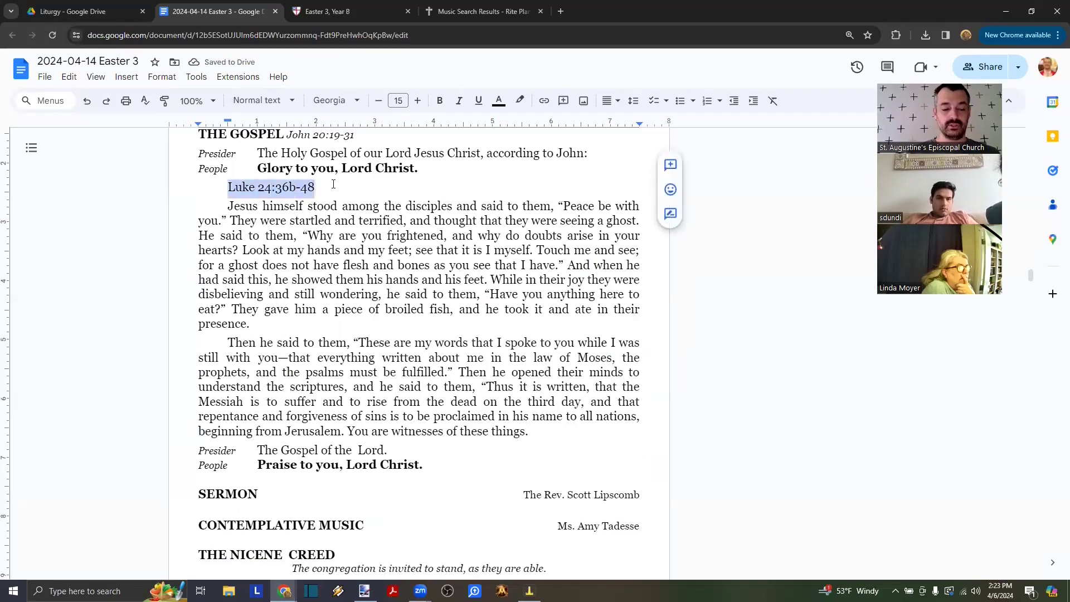
pyautogui.press('Delete')
pyautogui.press('Delete')
# - Change the Gospel announcement to Luke and the heading citation to Luke 24:36b-48
pyautogui.scroll(1, 428, 196)
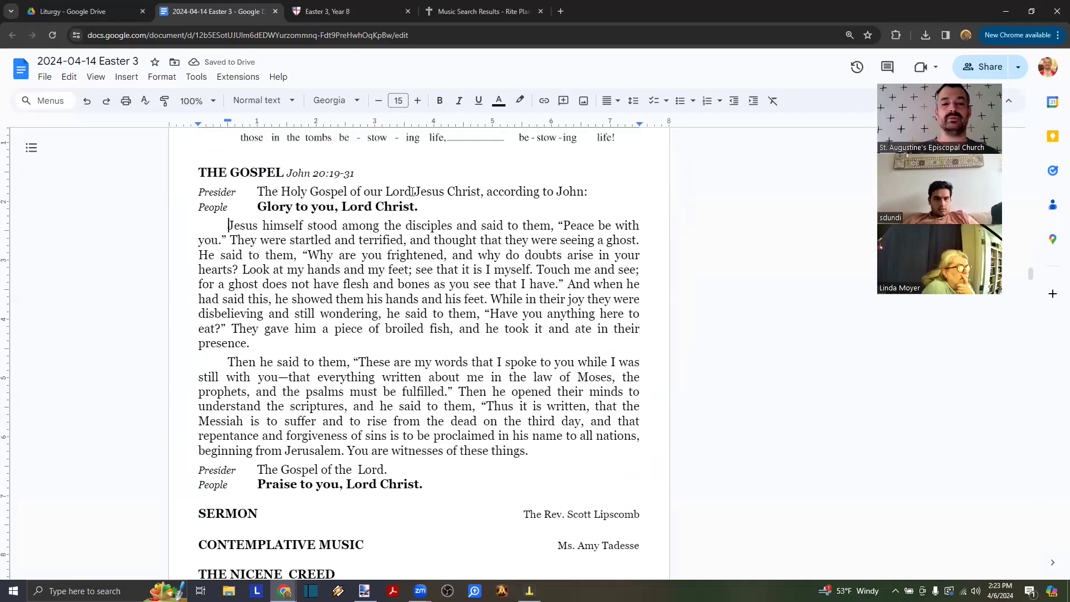
pyautogui.doubleClick(558, 193)
pyautogui.write('Luke')
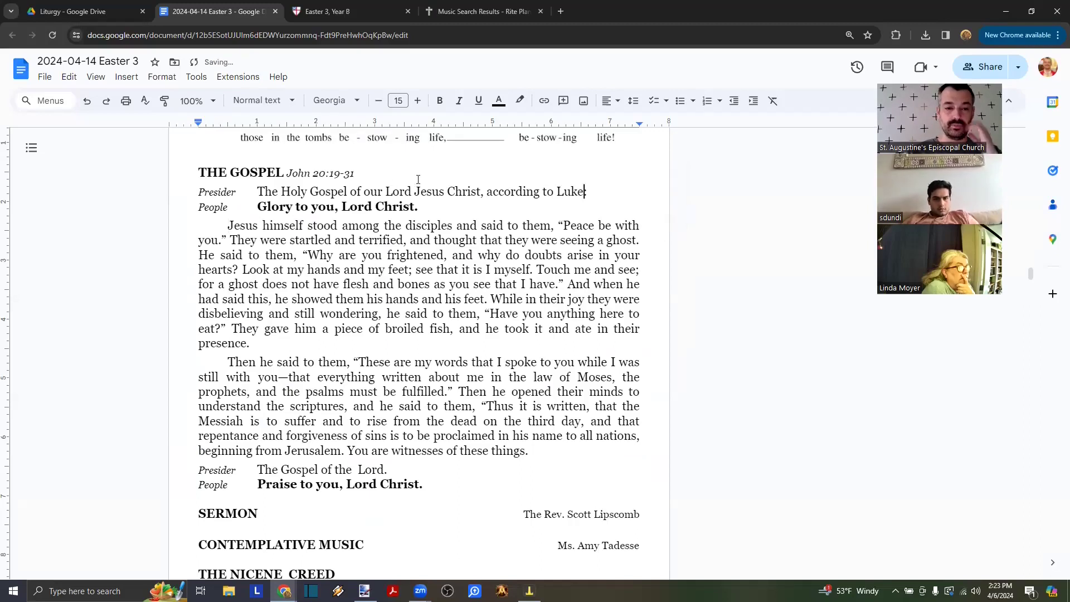
pyautogui.click(369, 173)
pyautogui.hotkey('ctrl', 'shift', 'Left')
pyautogui.hotkey('ctrl', 'shift', 'Left')
pyautogui.hotkey('ctrl', 'shift', 'Left')
pyautogui.hotkey('ctrl', 'shift', 'Left')
pyautogui.hotkey('ctrl', 'shift', 'Left')
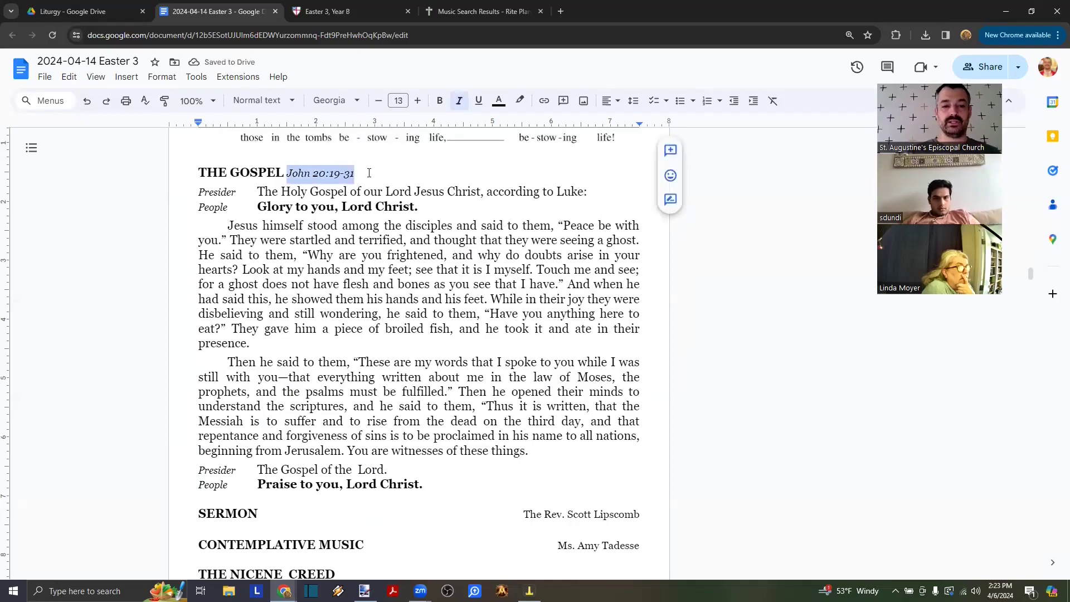
pyautogui.hotkey('ctrl', 'v')
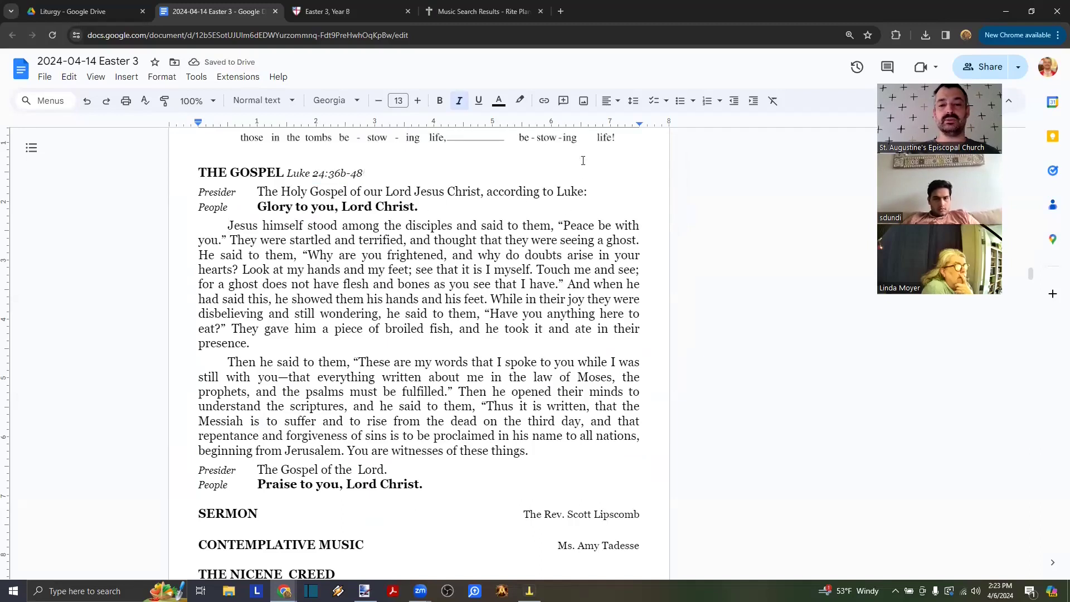
# - Move past the Sermon, Nicene Creed and Prayers of the People to the Cycle of Prayer on page 9
pyautogui.moveTo(446, 206); pyautogui.dragTo(351, 193)
pyautogui.moveTo(428, 486); pyautogui.dragTo(281, 470)
pyautogui.scroll(-1, 230, 458)
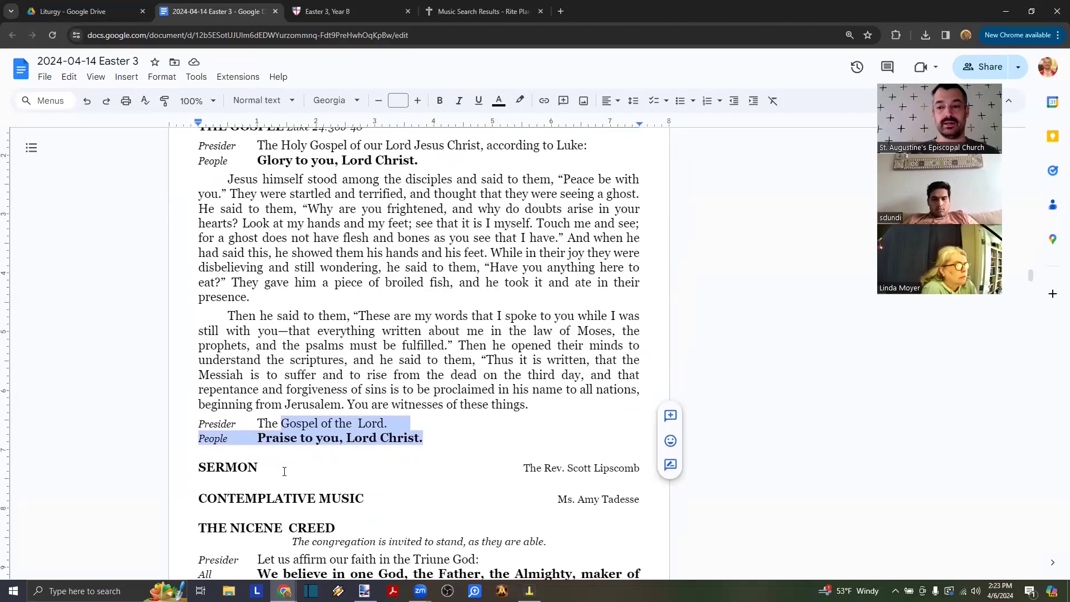
pyautogui.scroll(-2, 230, 457)
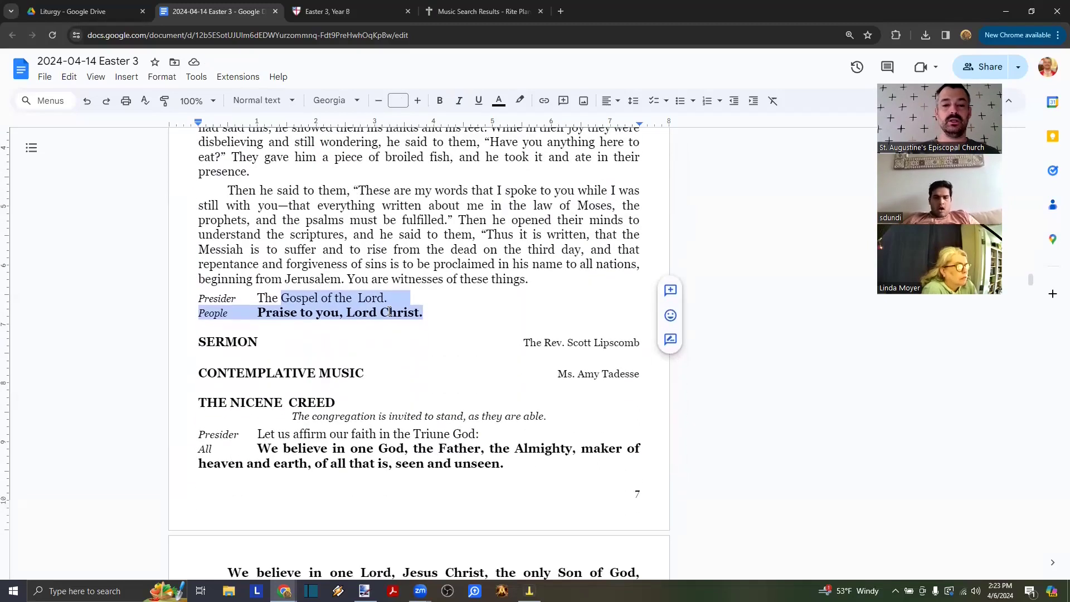
pyautogui.scroll(-2, 389, 311)
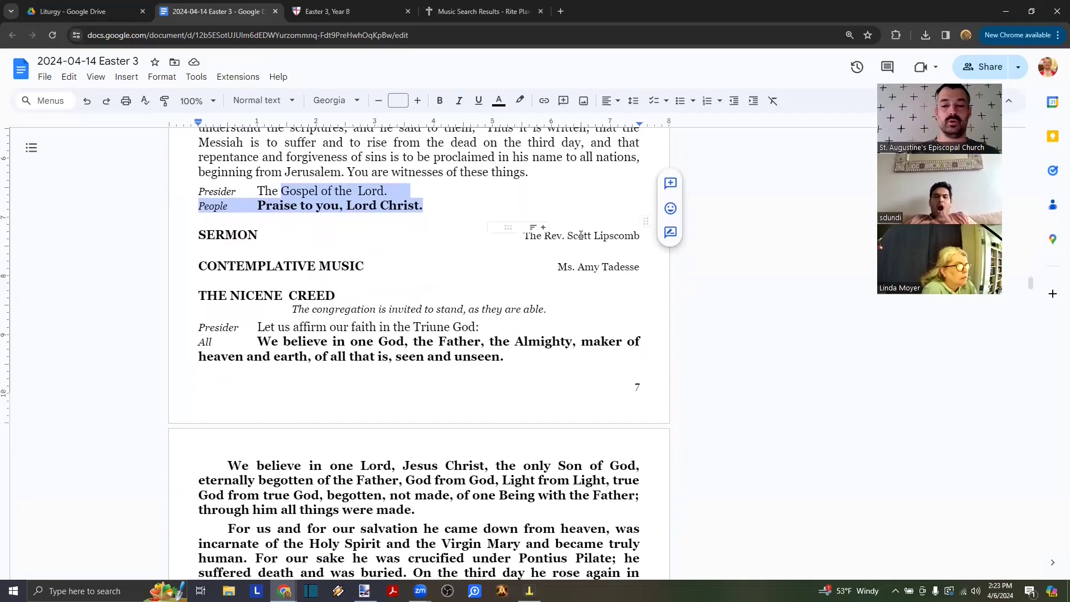
pyautogui.click(570, 236)
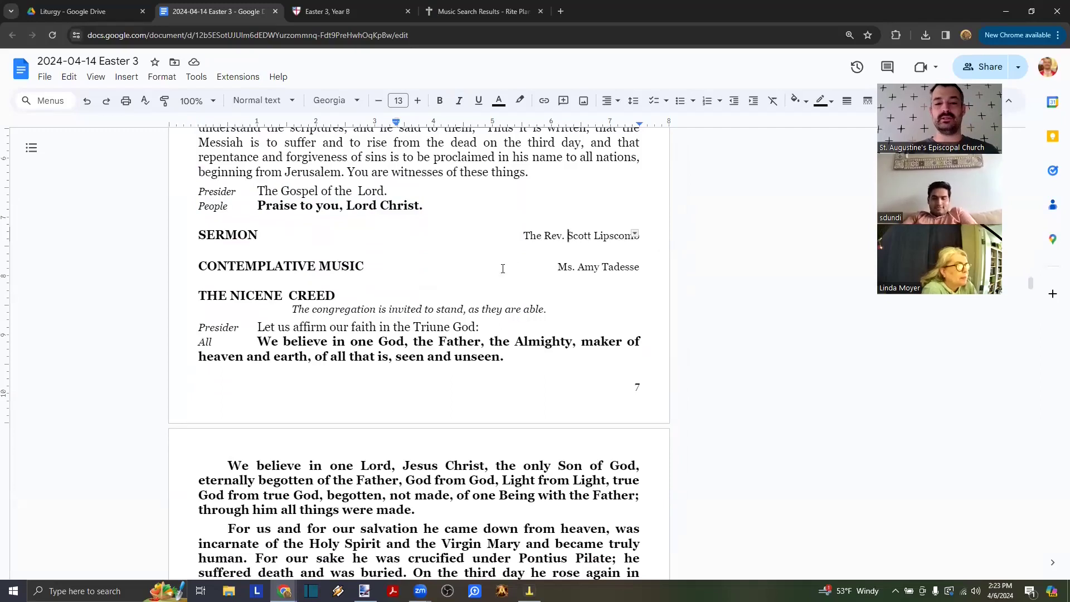
pyautogui.scroll(-3, 277, 343)
pyautogui.scroll(-6, 277, 343)
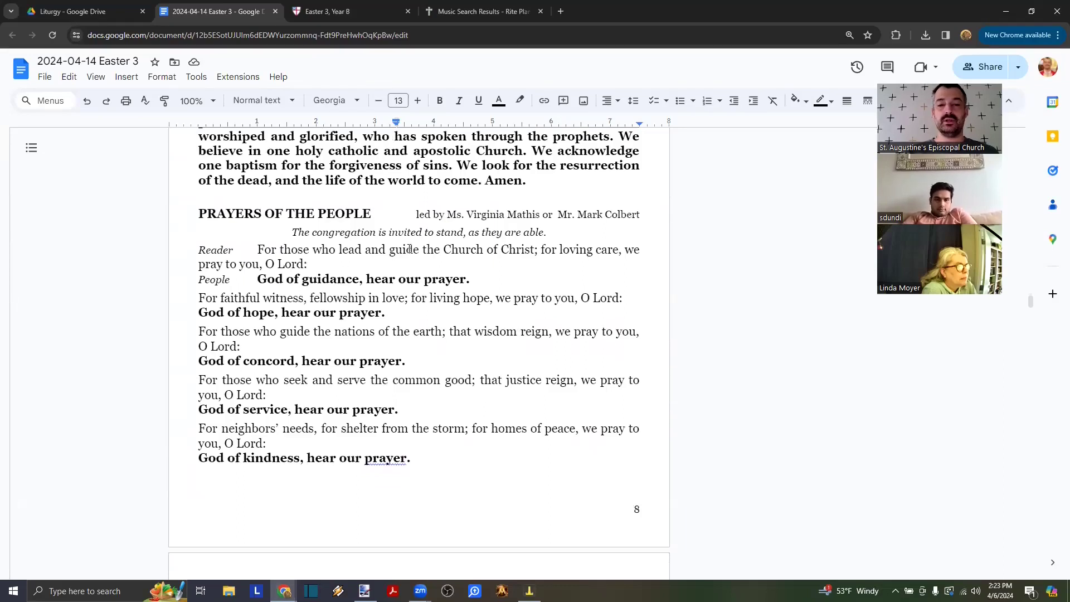
pyautogui.scroll(-13, 410, 249)
pyautogui.scroll(1, 410, 249)
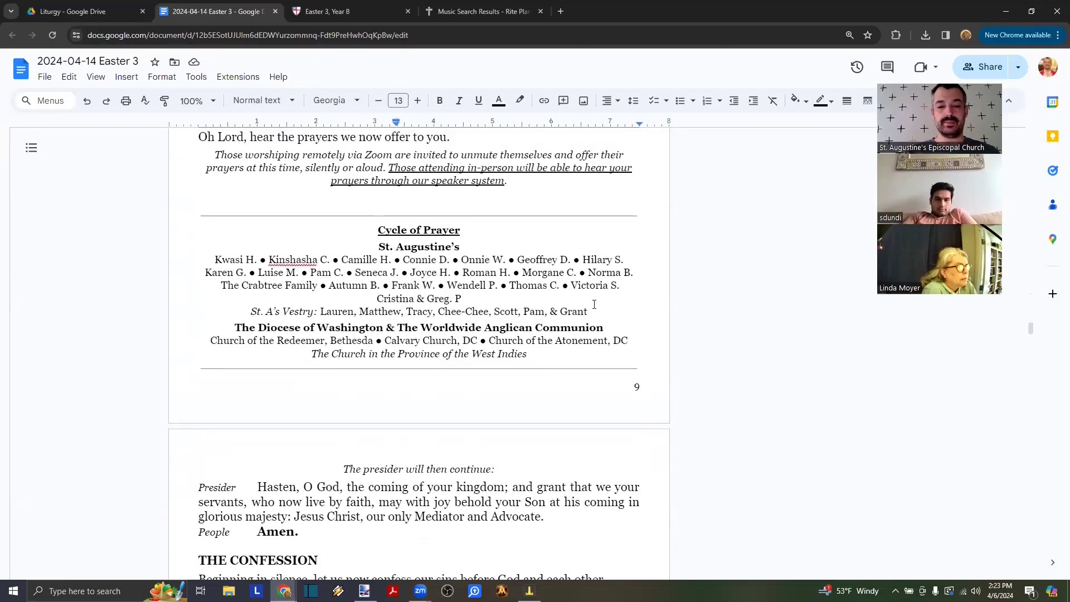
# - Fix the last St. Augustine's prayer list entry so it ends with one period, removing the stray period
pyautogui.moveTo(589, 311); pyautogui.dragTo(217, 259)
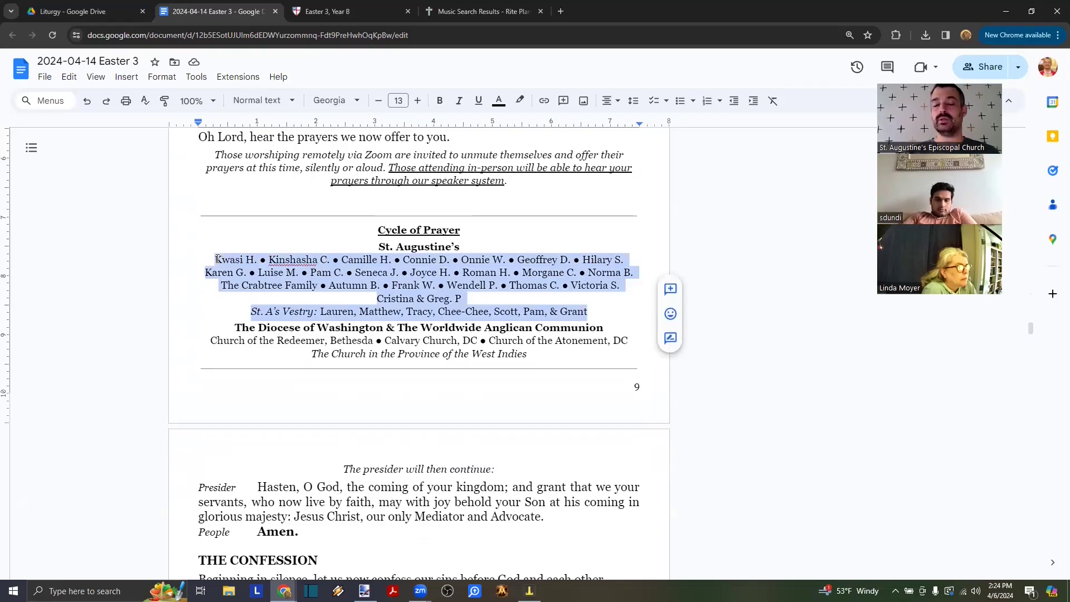
pyautogui.click(476, 297)
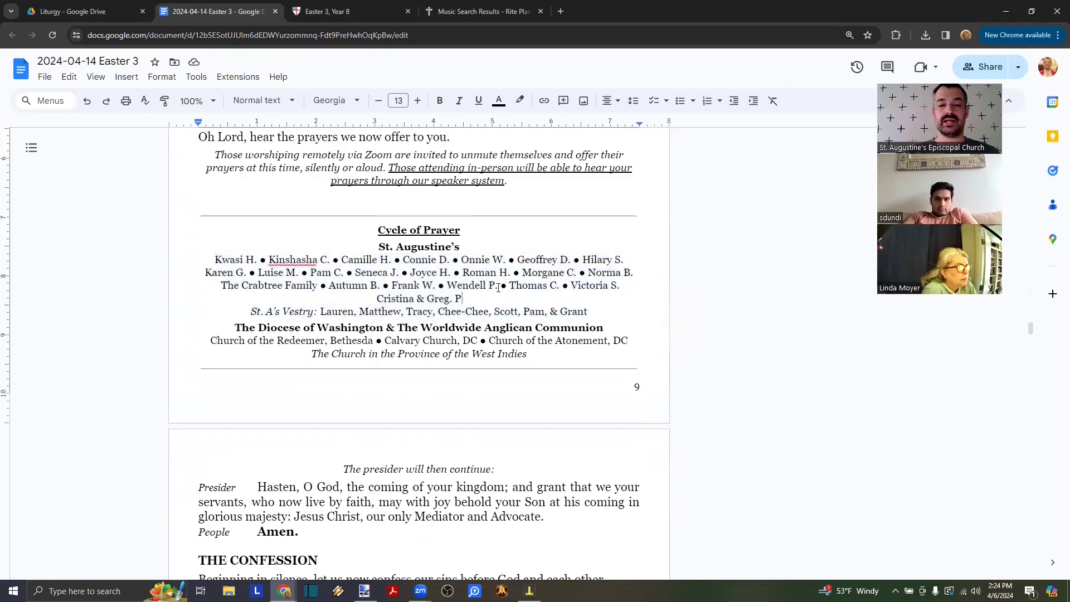
pyautogui.doubleClick(502, 287)
pyautogui.hotkey('ctrl', 'c')
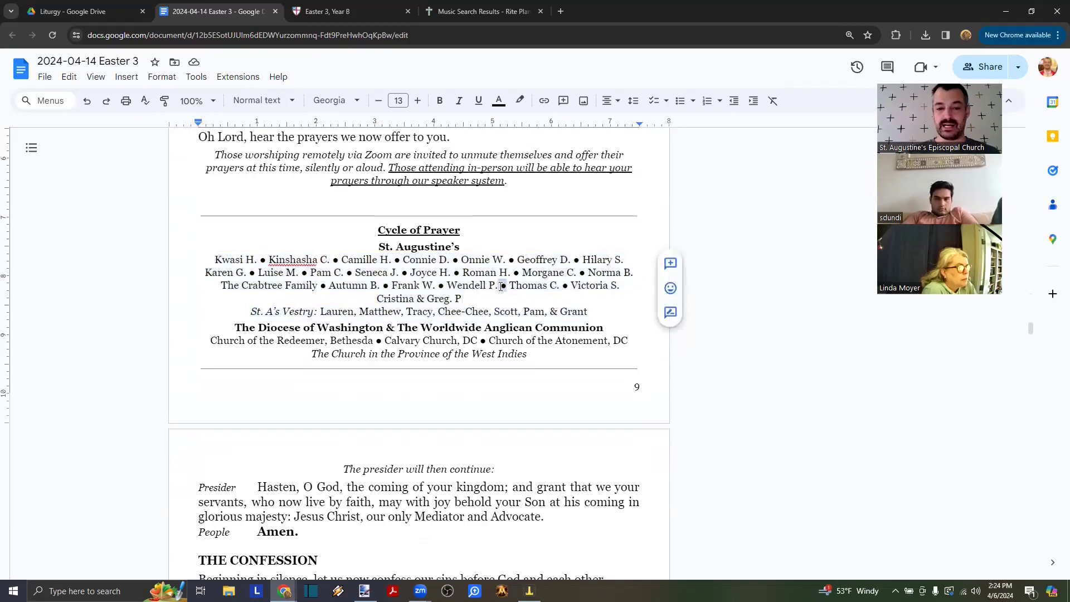
pyautogui.press('Right')
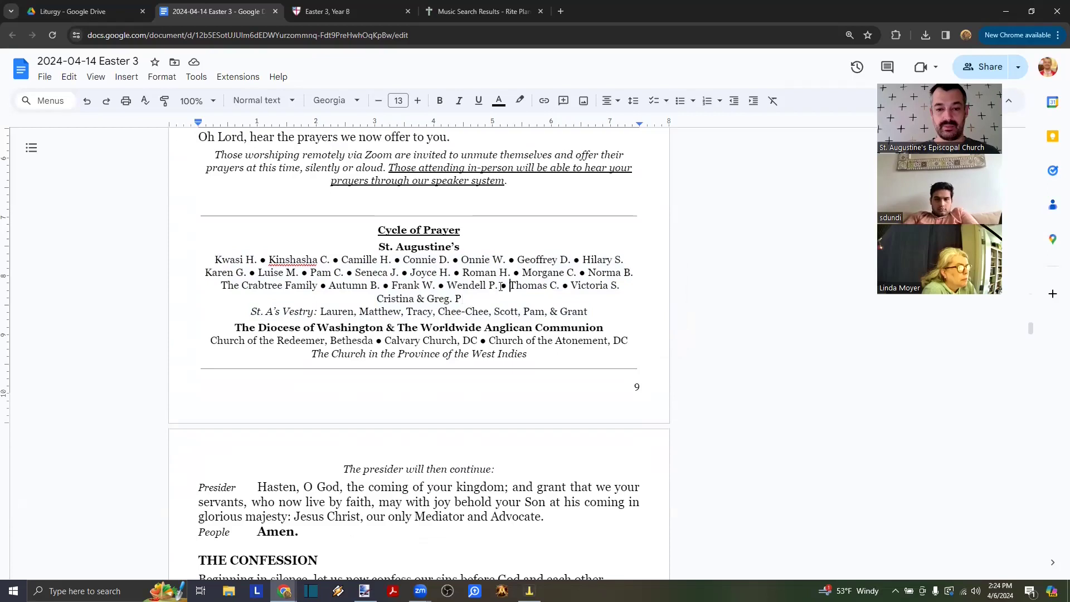
pyautogui.hotkey('ctrl', 'v')
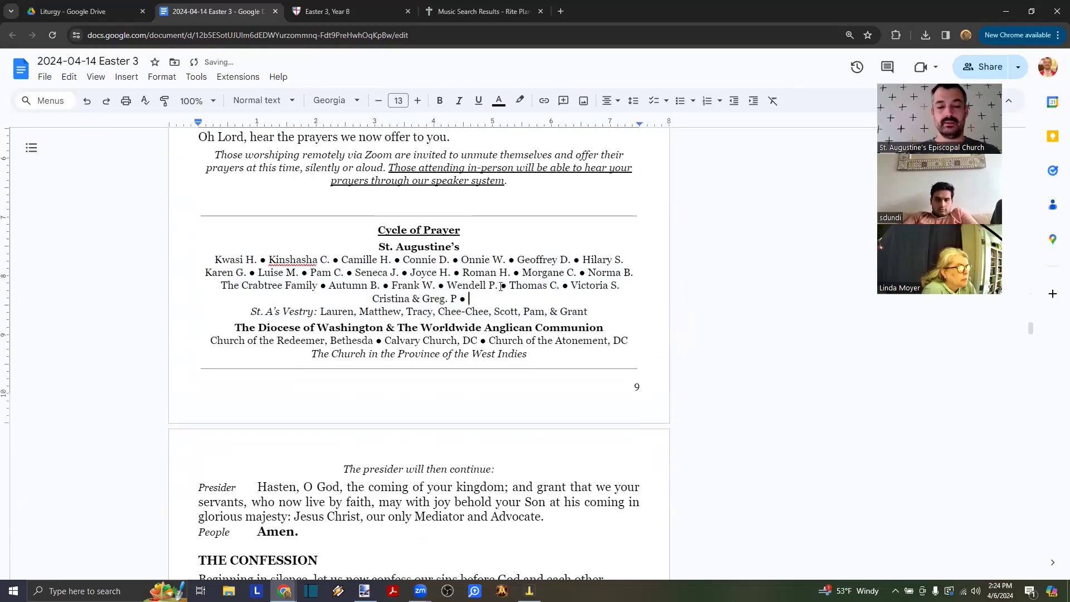
pyautogui.write('Name ')
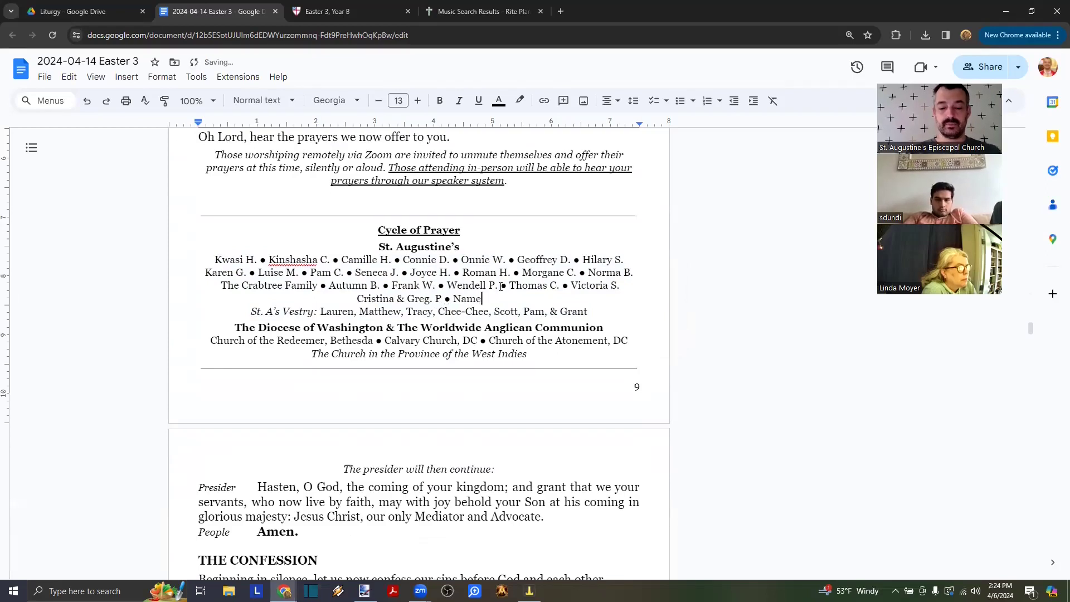
pyautogui.write('R.')
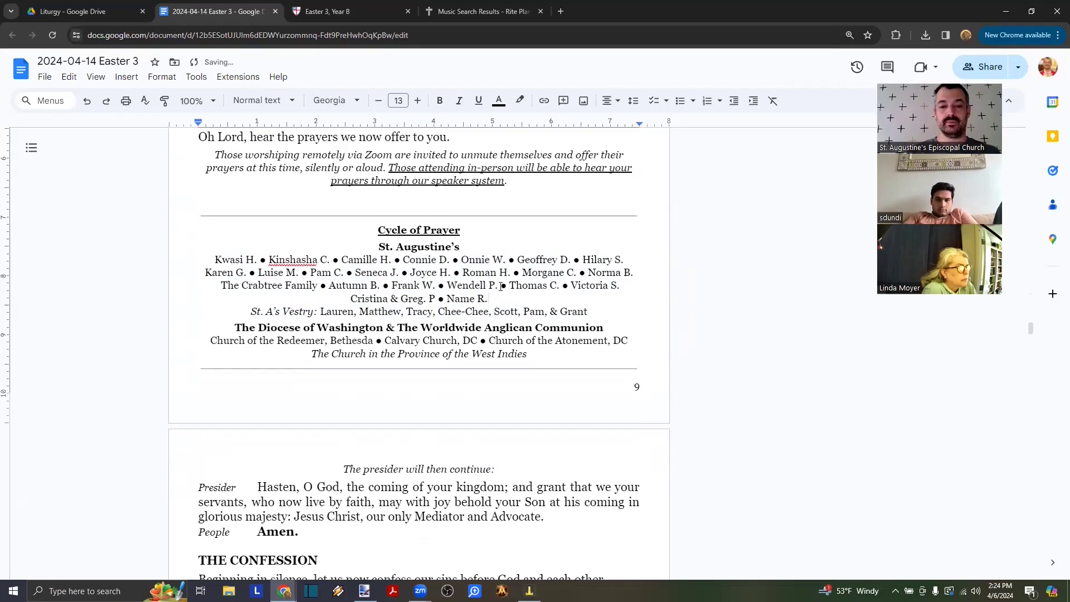
pyautogui.press('BackSpace')
pyautogui.press('BackSpace')
pyautogui.press('BackSpace')
pyautogui.press('BackSpace')
pyautogui.press('BackSpace')
pyautogui.press('BackSpace')
pyautogui.press('BackSpace')
pyautogui.press('BackSpace')
pyautogui.press('BackSpace')
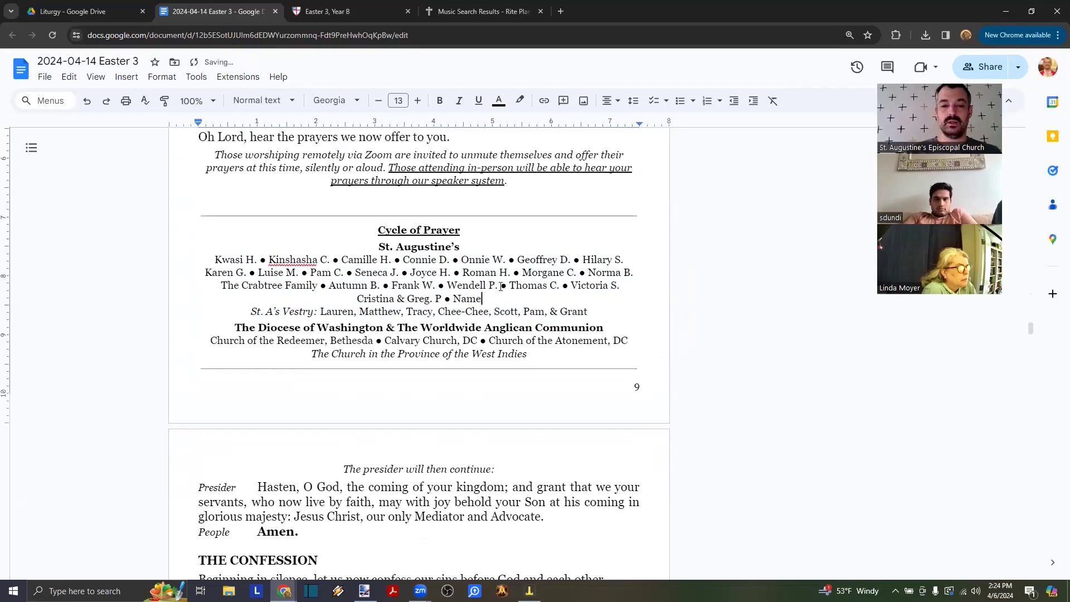
pyautogui.write('.')
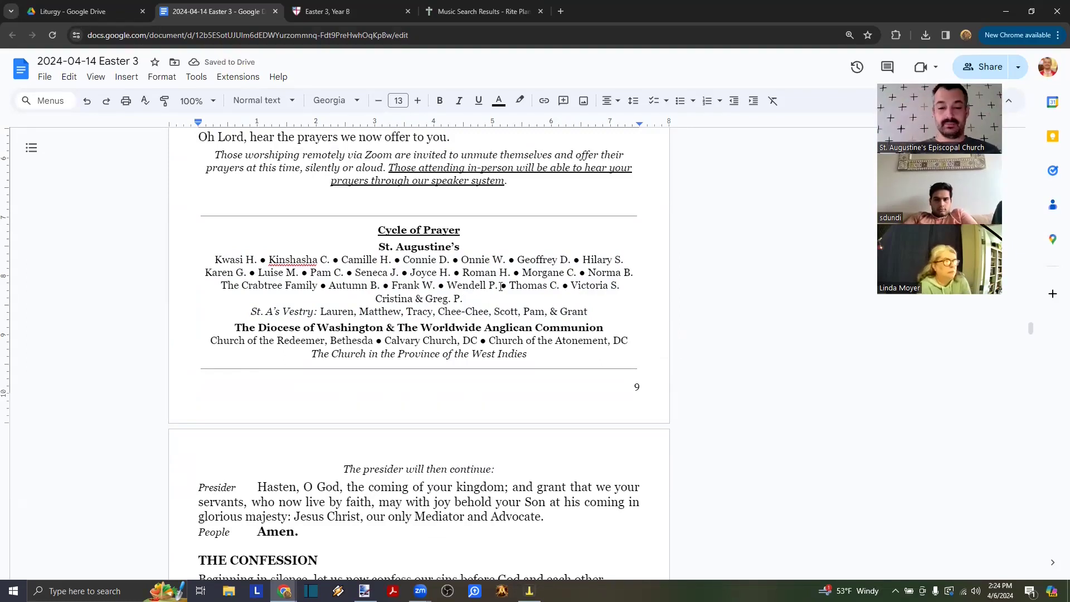
pyautogui.press('Left')
pyautogui.press('Left')
pyautogui.press('BackSpace')
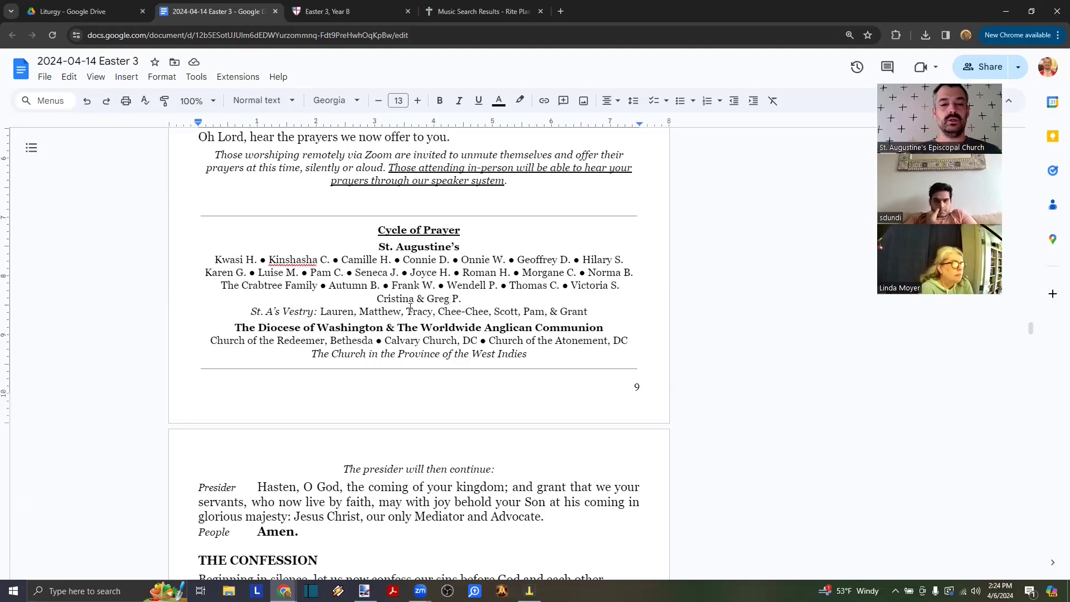
pyautogui.moveTo(210, 340); pyautogui.dragTo(626, 341)
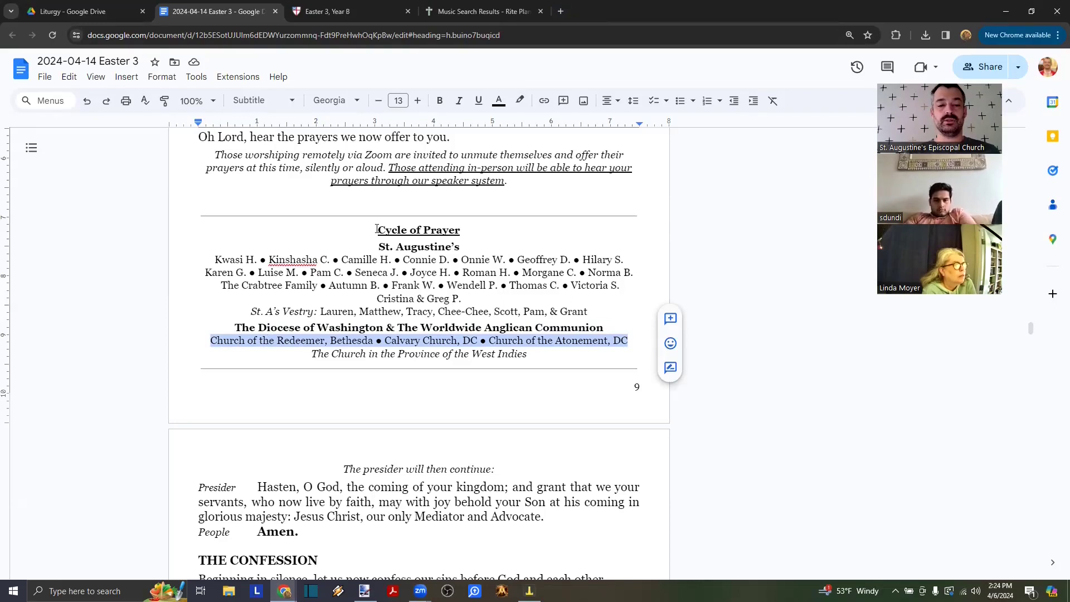
# - Search 'edow cycle of prayer' in a new tab and open the diocese's Cycle of Prayer page
pyautogui.click(562, 12)
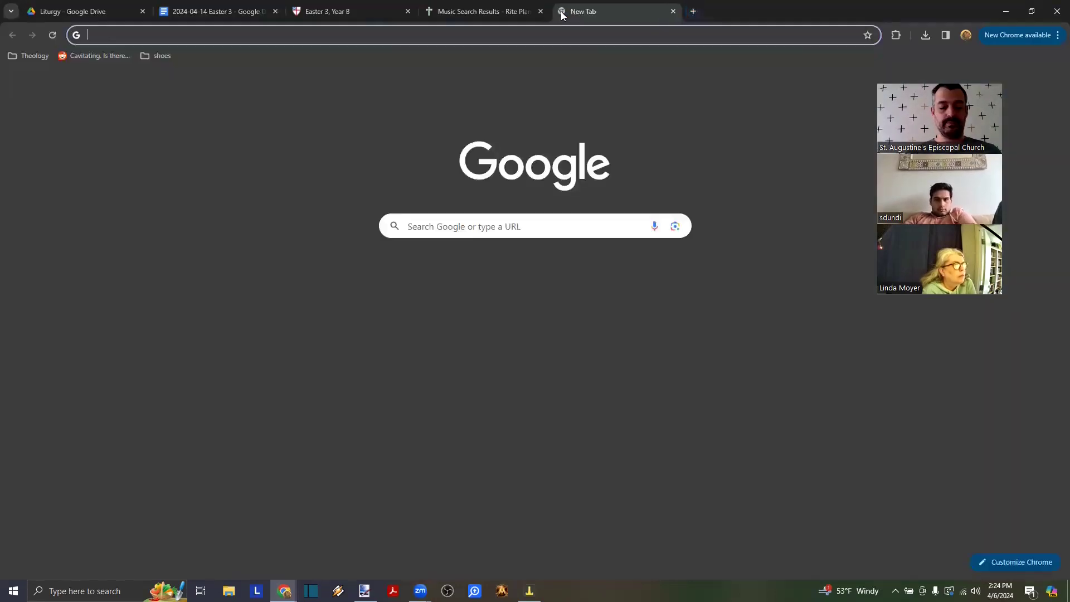
pyautogui.write('edow')
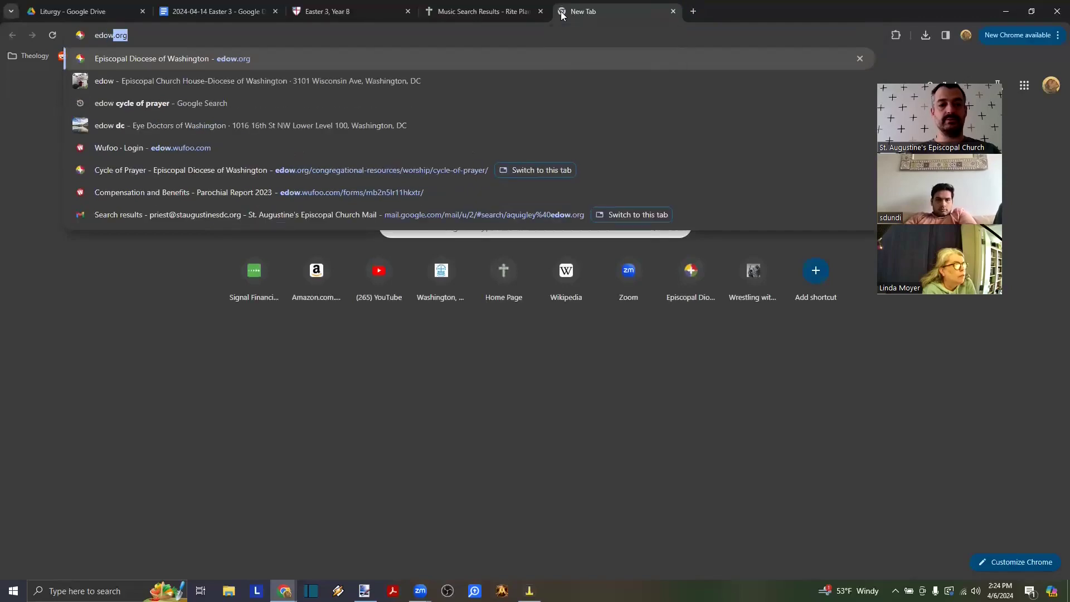
pyautogui.press('BackSpace')
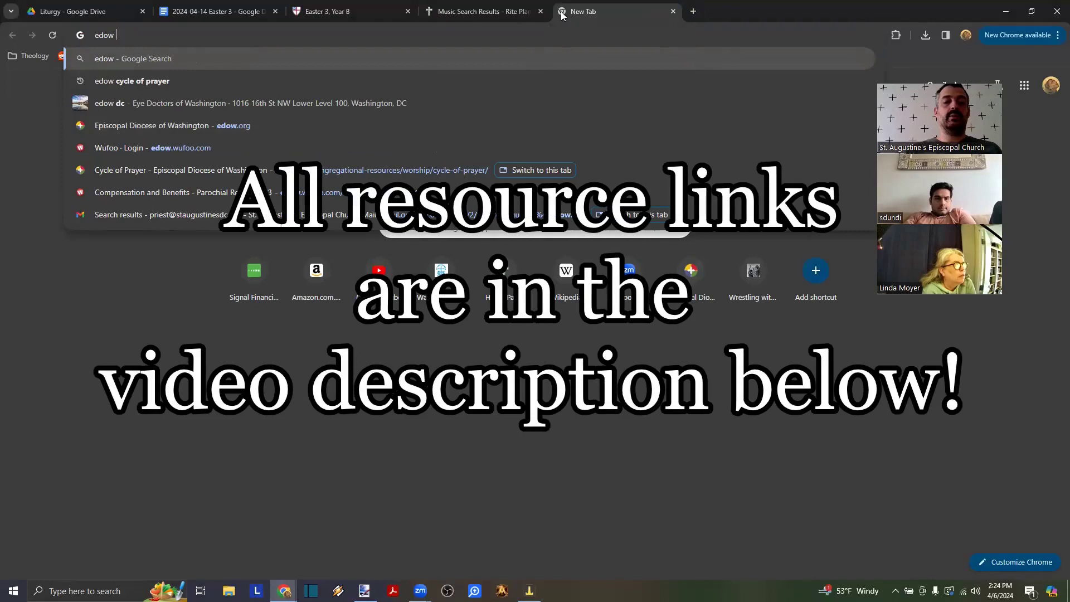
pyautogui.write('cyce')
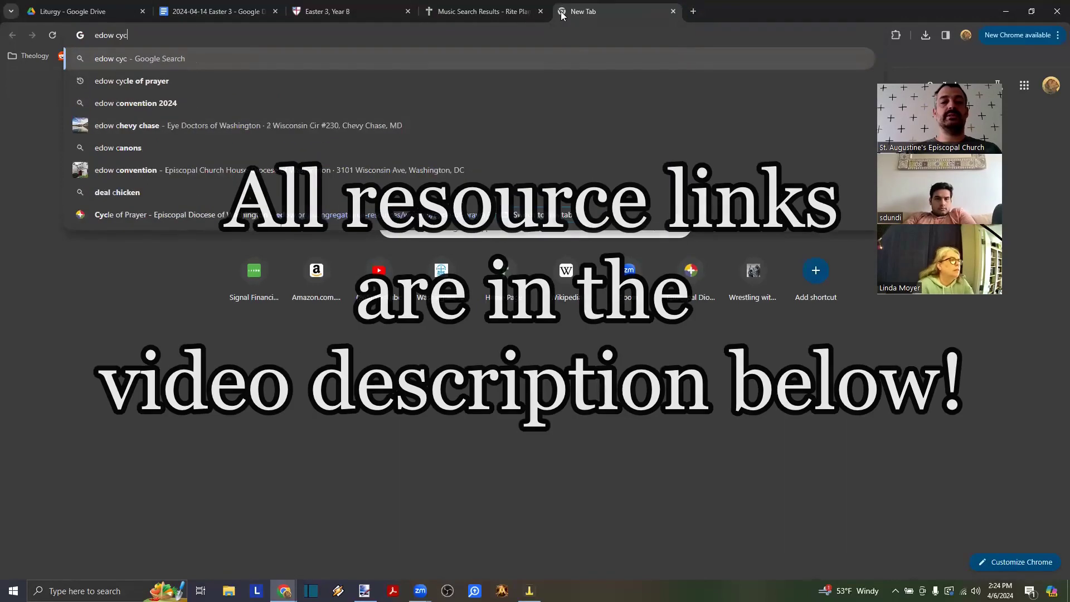
pyautogui.press('BackSpace')
pyautogui.press('BackSpace')
pyautogui.write('le of prayer')
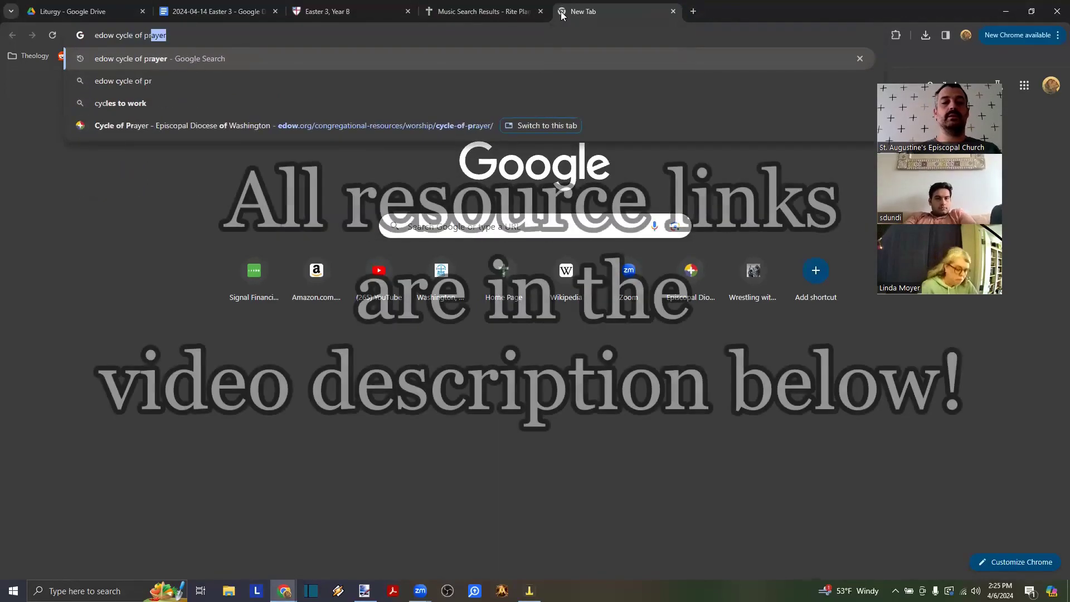
pyautogui.press('Return')
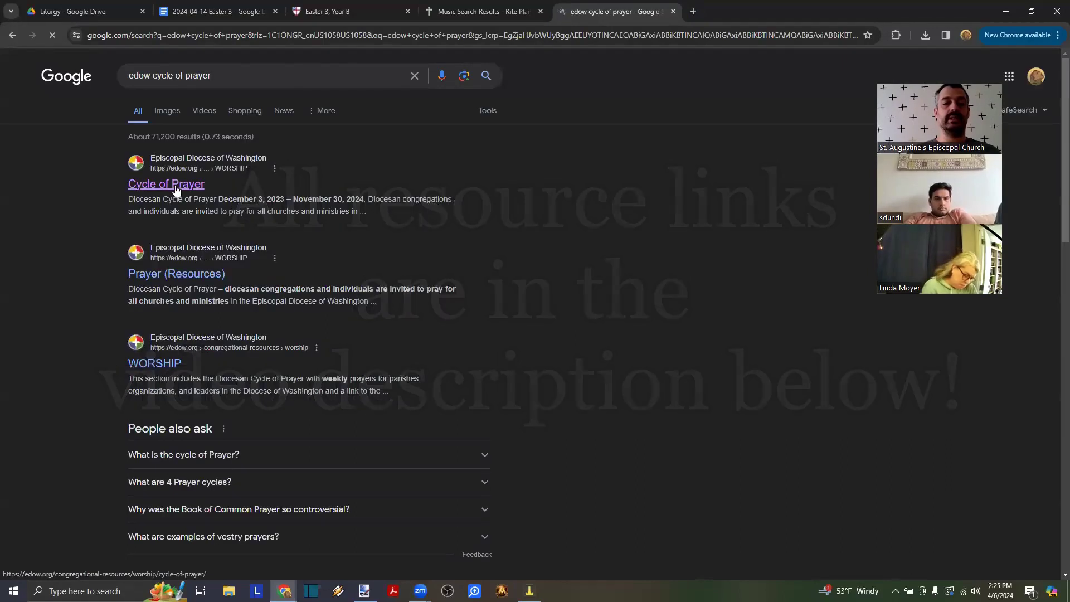
pyautogui.click(176, 189)
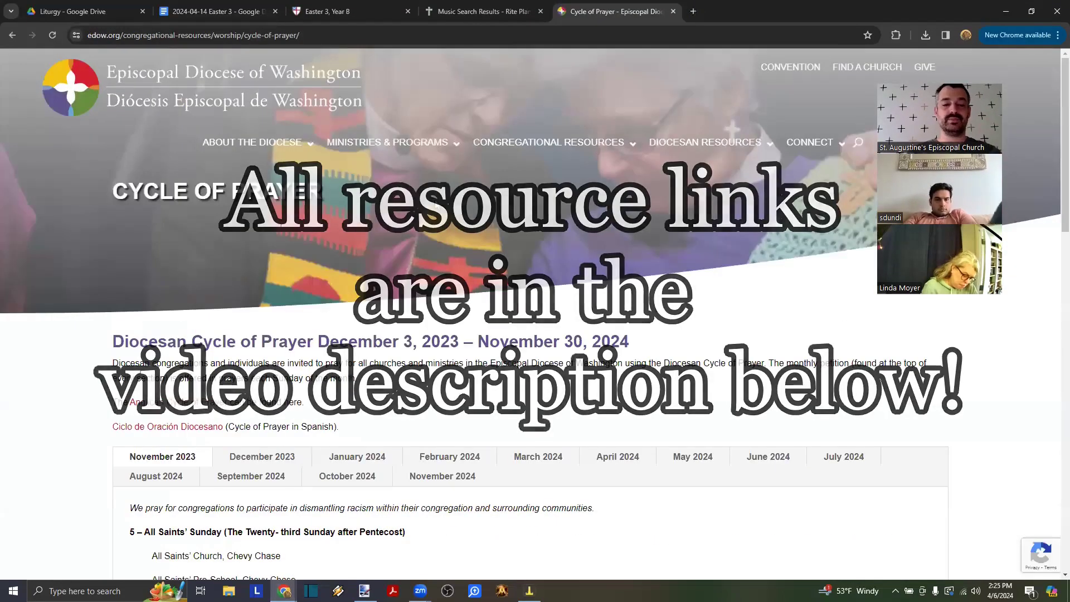
# - Show the April 2024 list and select the three St. George's churches for Apr 14
pyautogui.scroll(-3, 337, 266)
pyautogui.scroll(-1, 336, 266)
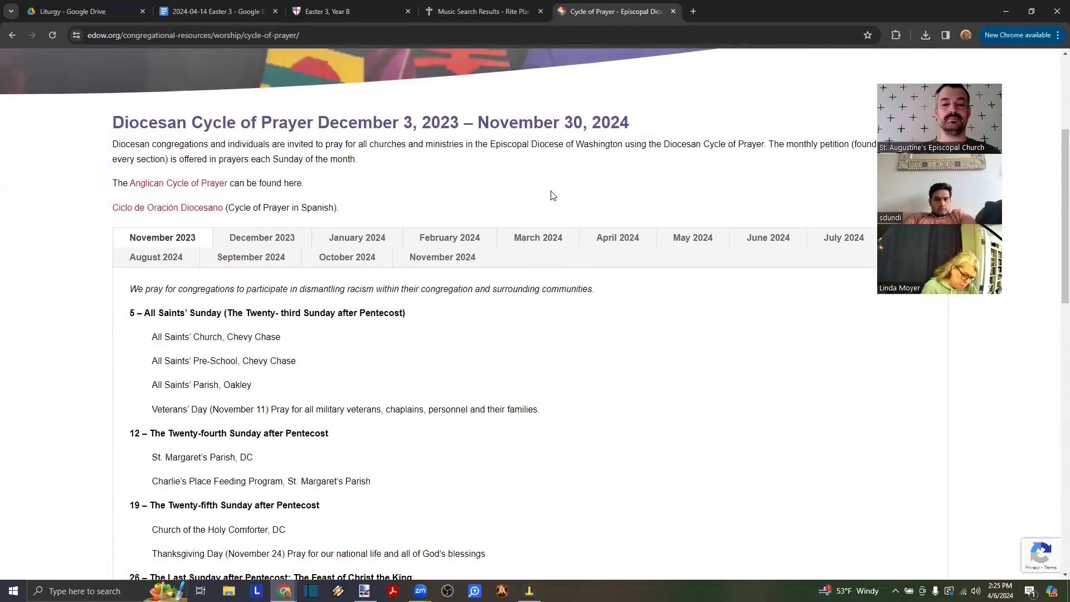
pyautogui.click(617, 241)
pyautogui.scroll(-2, 346, 329)
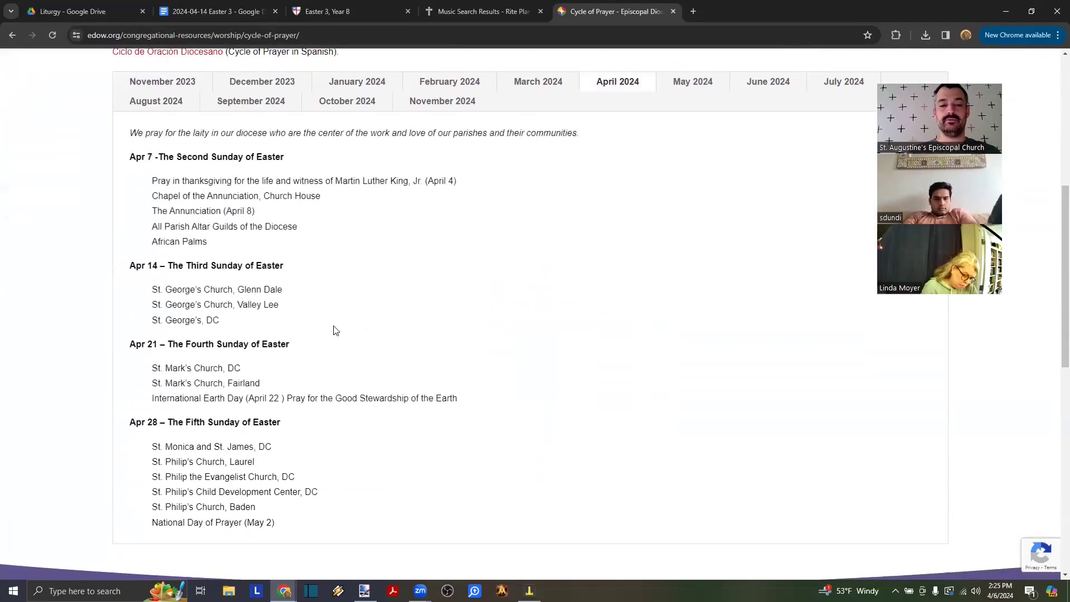
pyautogui.moveTo(234, 324); pyautogui.dragTo(108, 300)
pyautogui.hotkey('ctrl', 'c')
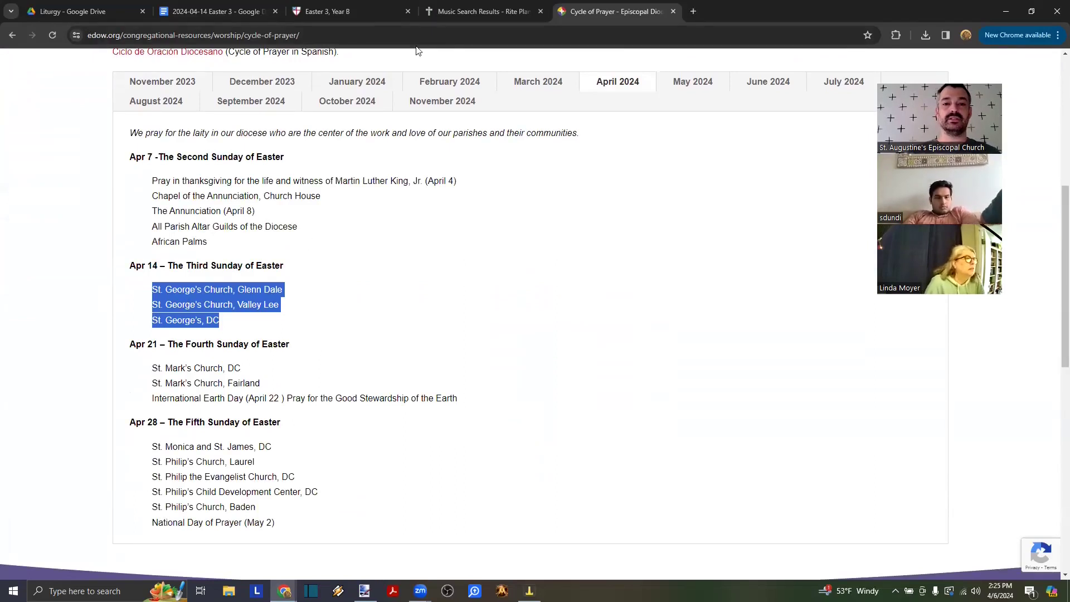
# - Paste the St. George's churches over the Diocese line and join Glenn Dale and Valley Lee with a bullet
pyautogui.click(233, 13)
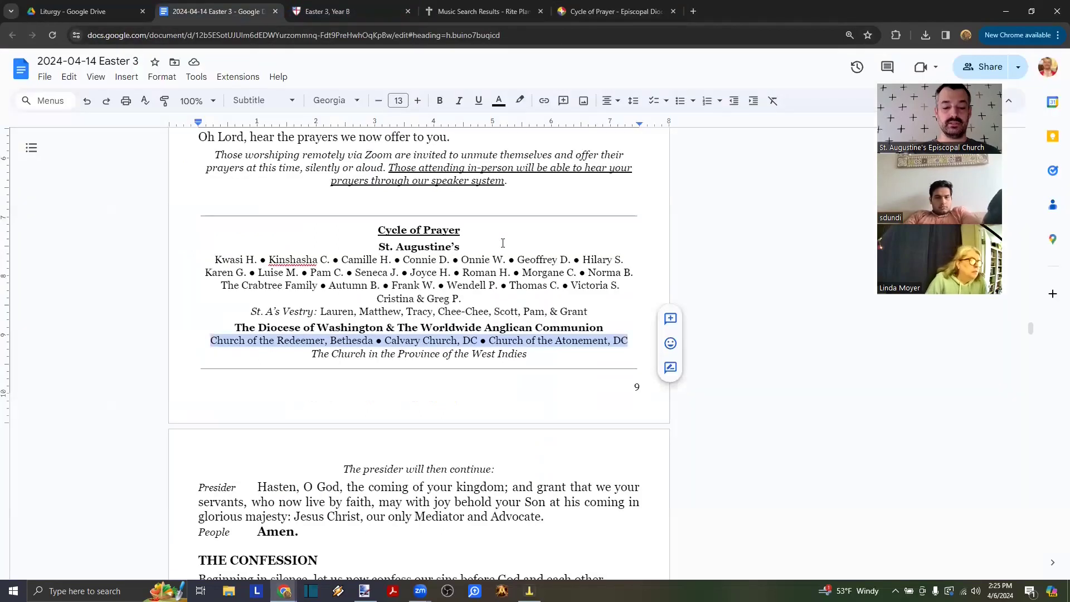
pyautogui.hotkey('ctrl', 'v')
pyautogui.click(518, 285)
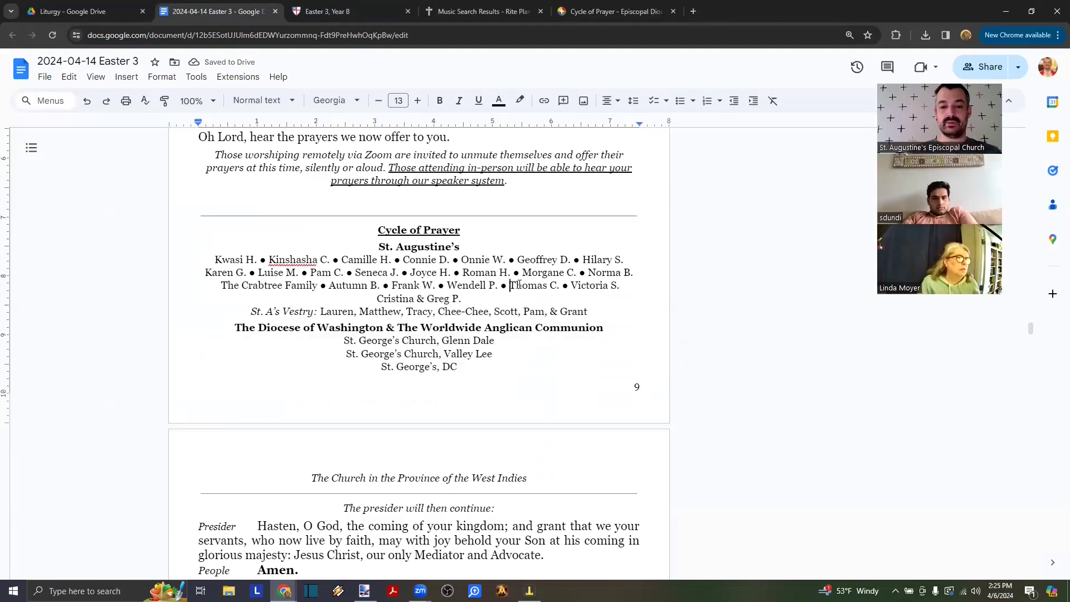
pyautogui.hotkey('shift', 'Left')
pyautogui.hotkey('shift', 'Left')
pyautogui.hotkey('ctrl', 'c')
pyautogui.press('Down')
pyautogui.press('Down')
pyautogui.press('Down')
pyautogui.press('Down')
pyautogui.press('End')
pyautogui.hotkey('ctrl', 'v')
pyautogui.press('Delete')
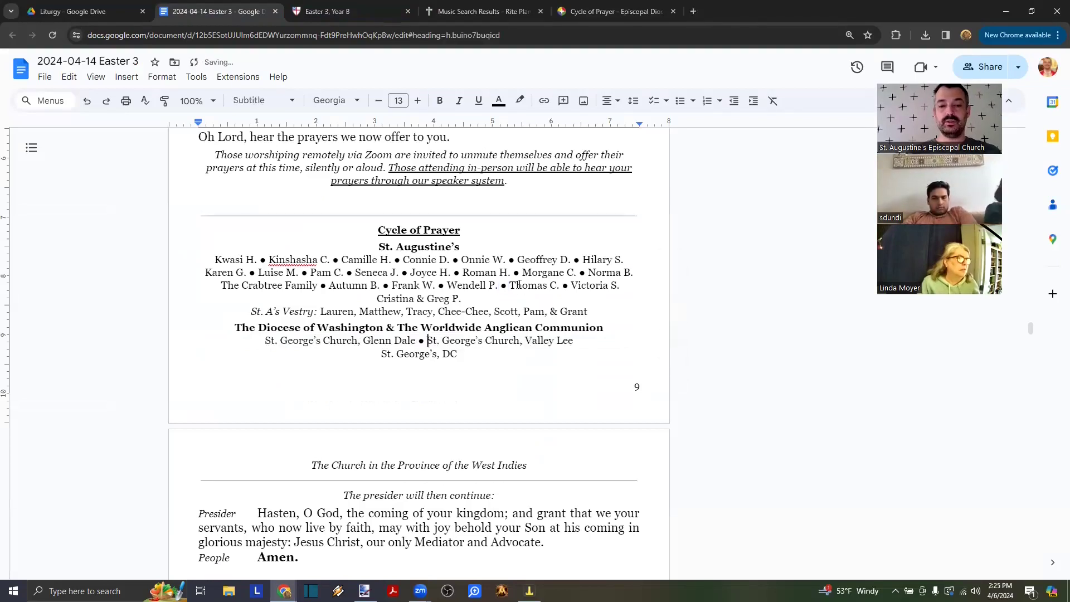
# - Join St. George's, DC onto the same line, remove the page break, and select the West Indies line
pyautogui.hotkey('ctrl', 'Right')
pyautogui.hotkey('ctrl', 'Right')
pyautogui.hotkey('ctrl', 'Right')
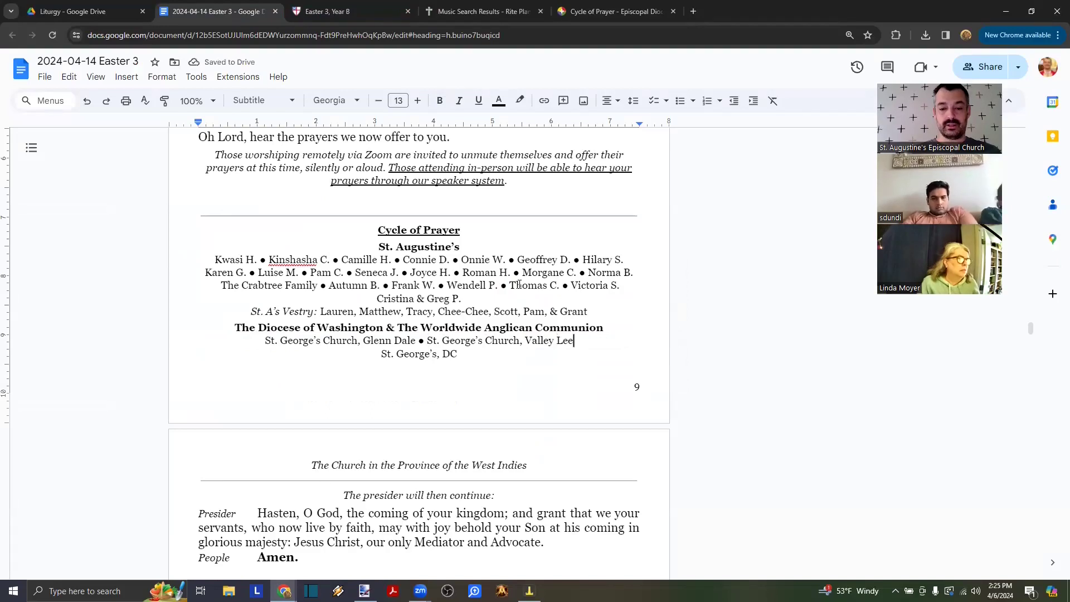
pyautogui.hotkey('ctrl', 'v')
pyautogui.press('Delete')
pyautogui.press('Right')
pyautogui.press('Right')
pyautogui.press('Right')
pyautogui.press('Right')
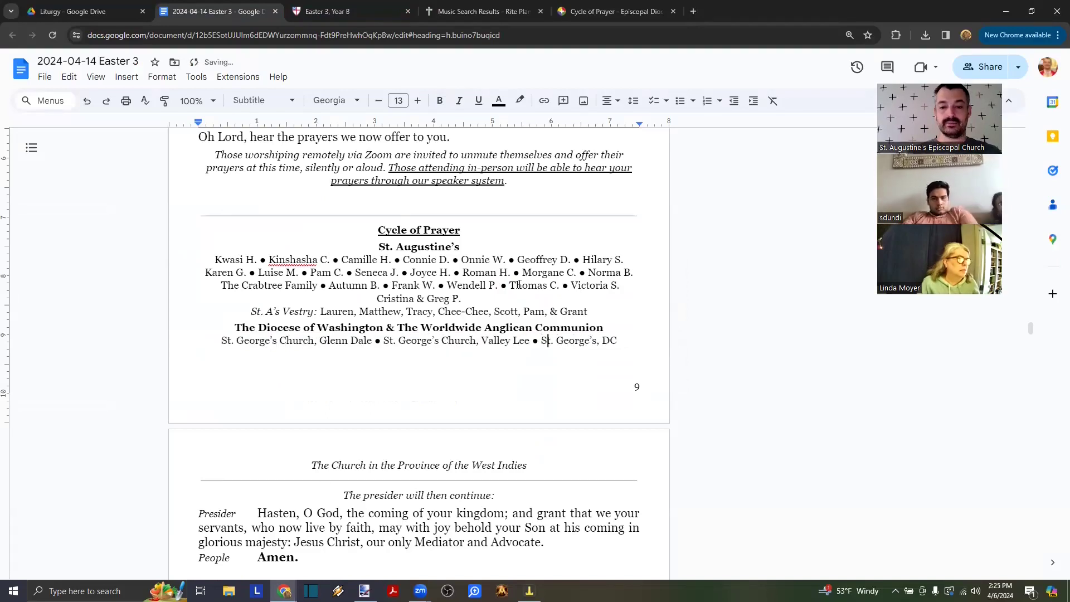
pyautogui.press('End')
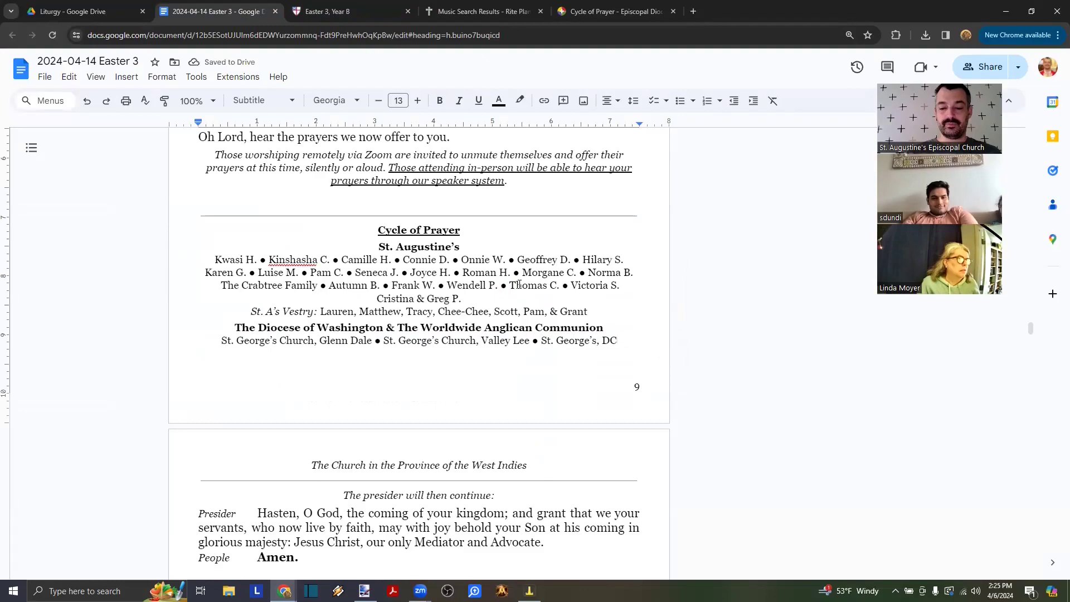
pyautogui.press('Delete')
pyautogui.moveTo(532, 357); pyautogui.dragTo(304, 355)
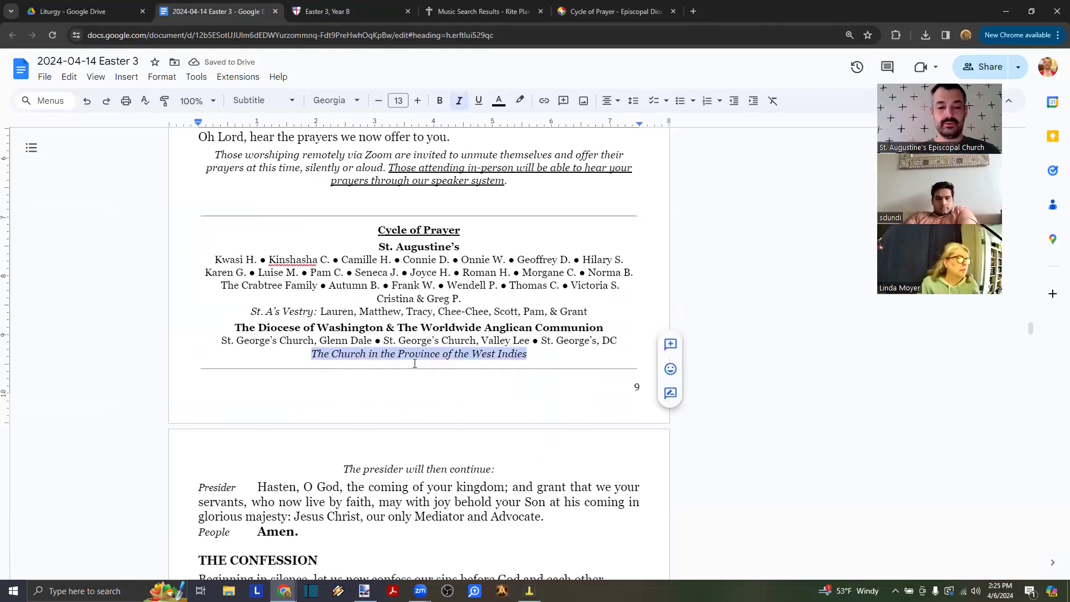
pyautogui.hotkey('alt', 'Tab')
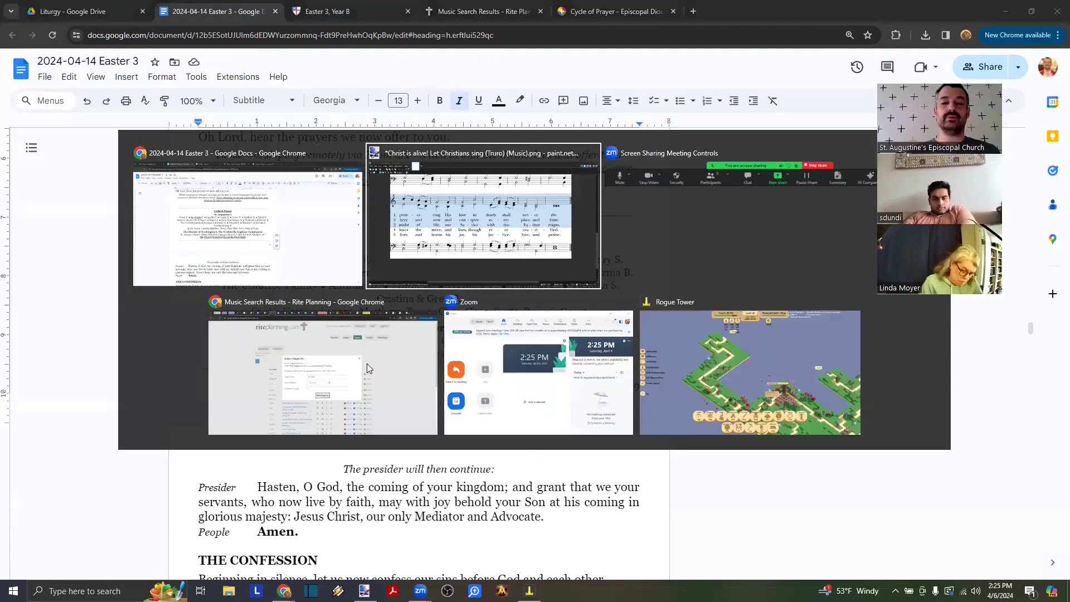
# - Open the acp-2023-2026 cycle of prayer spreadsheet in a new tab
pyautogui.hotkey('alt', 'Tab')
pyautogui.hotkey('alt', 'Tab')
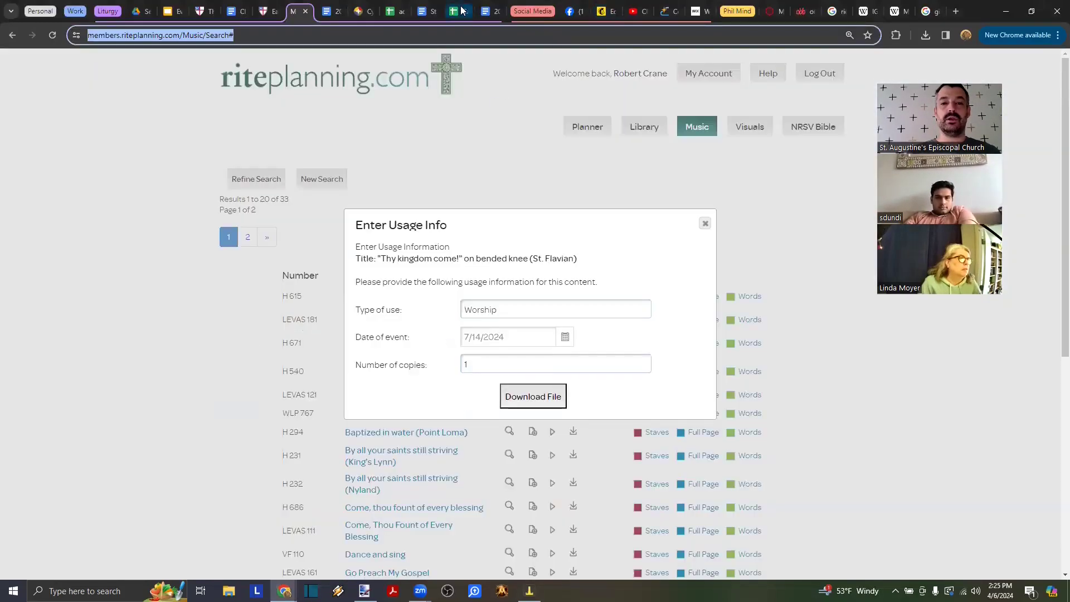
pyautogui.click(390, 12)
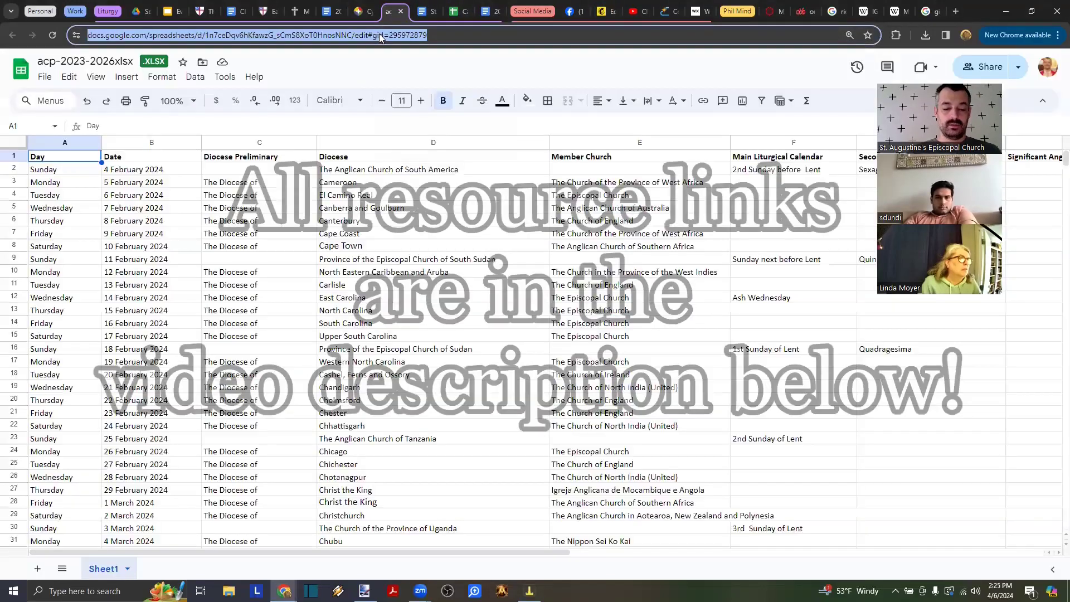
pyautogui.hotkey('alt', 'Tab')
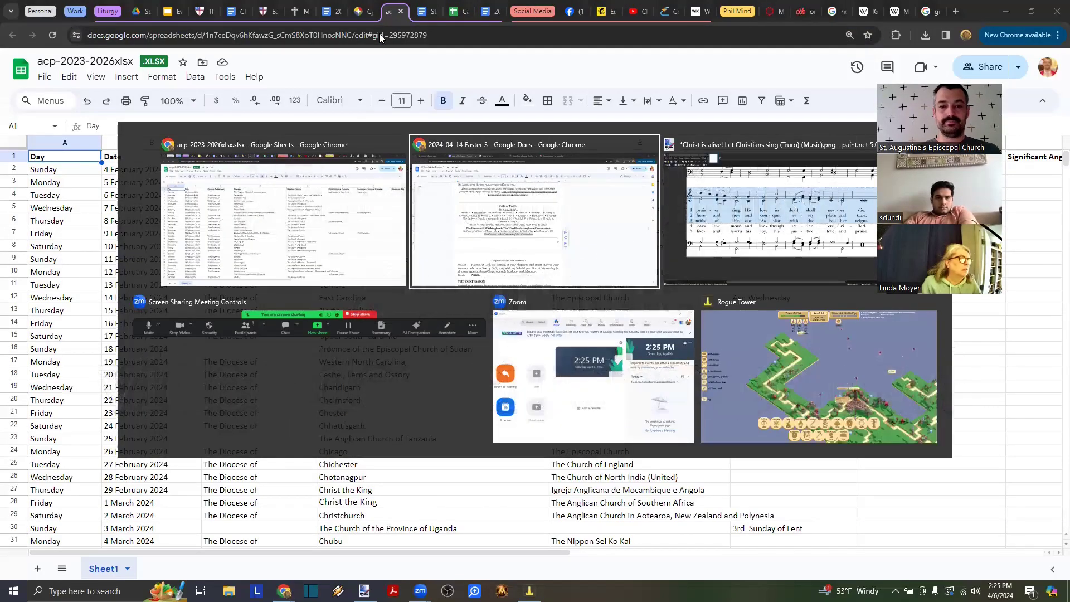
pyautogui.hotkey('ctrl', 't')
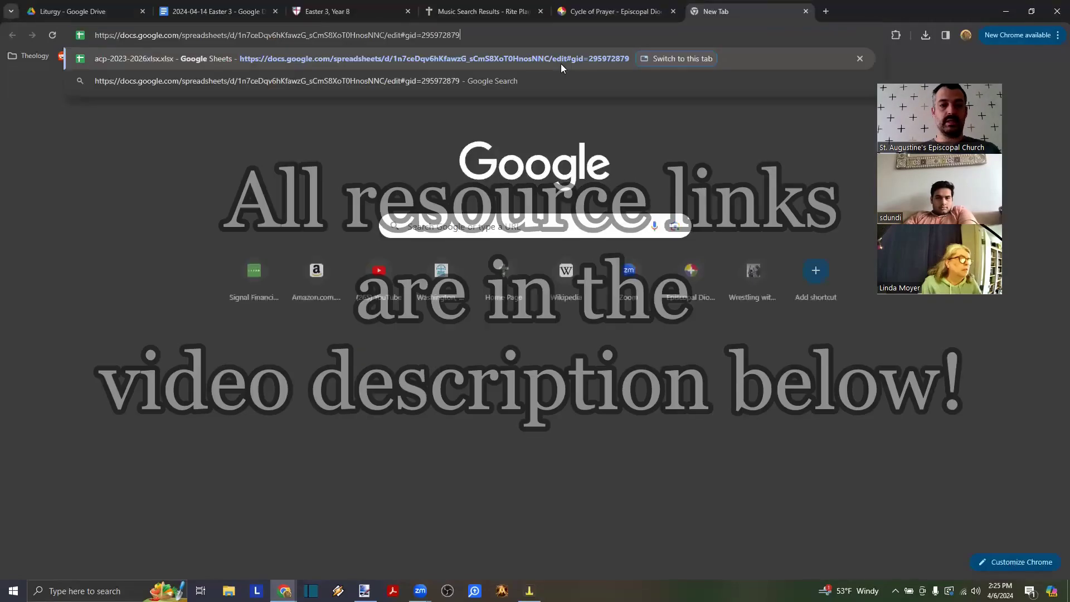
pyautogui.press('Return')
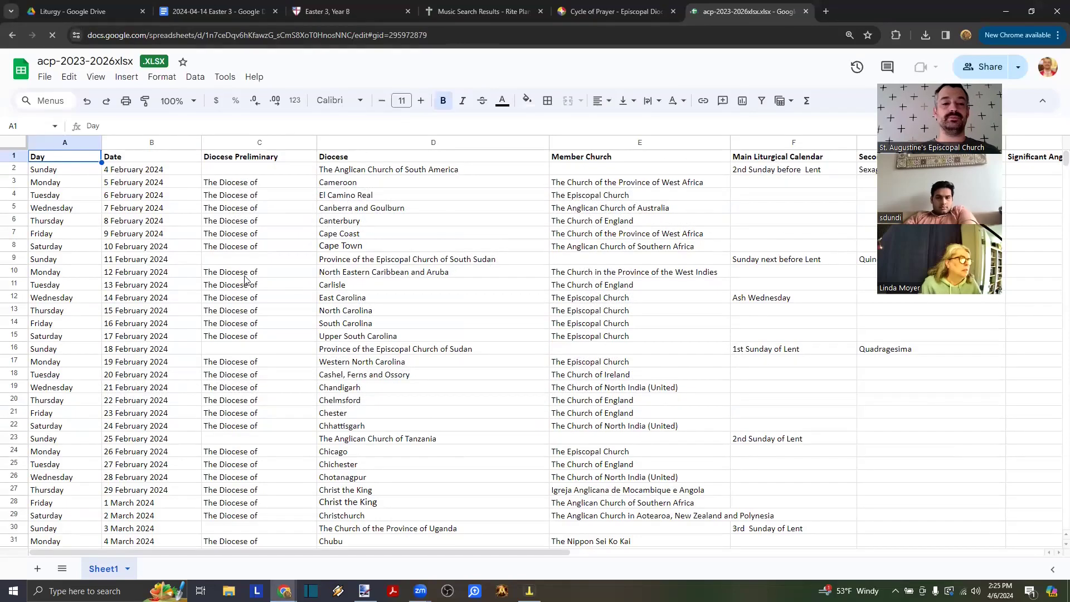
# - Copy cell D72, the church listed for Sunday 14 April 2024
pyautogui.scroll(-12, 217, 274)
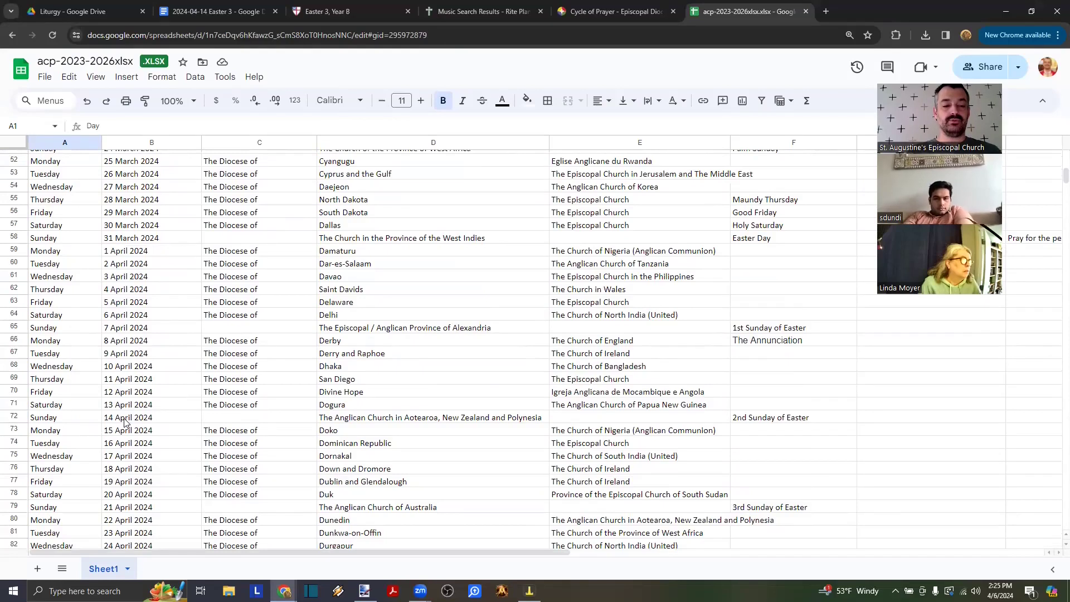
pyautogui.click(127, 419)
pyautogui.click(361, 419)
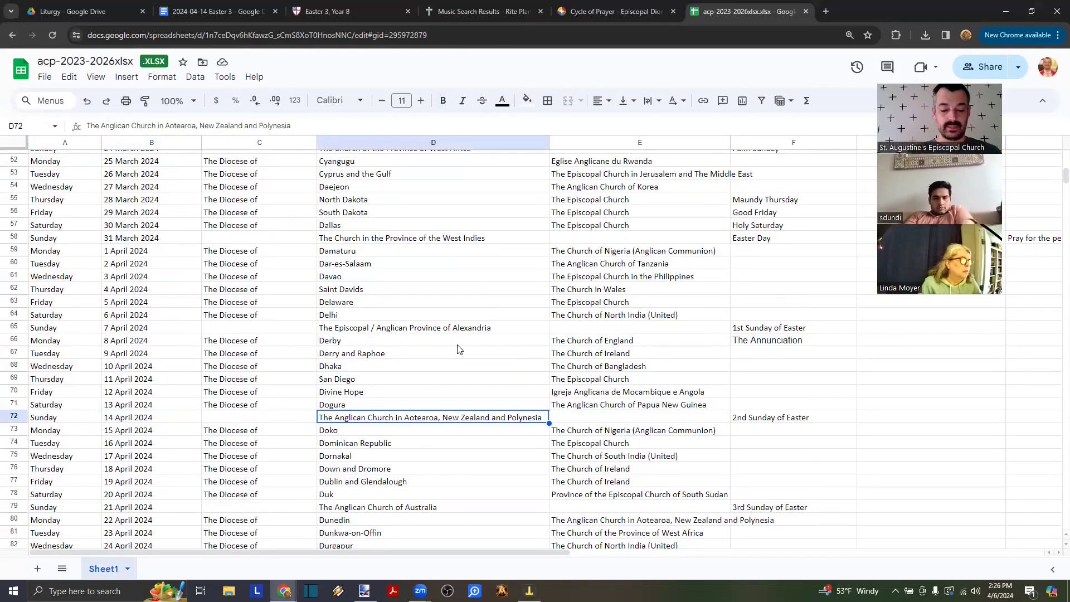
pyautogui.hotkey('ctrl', 'c')
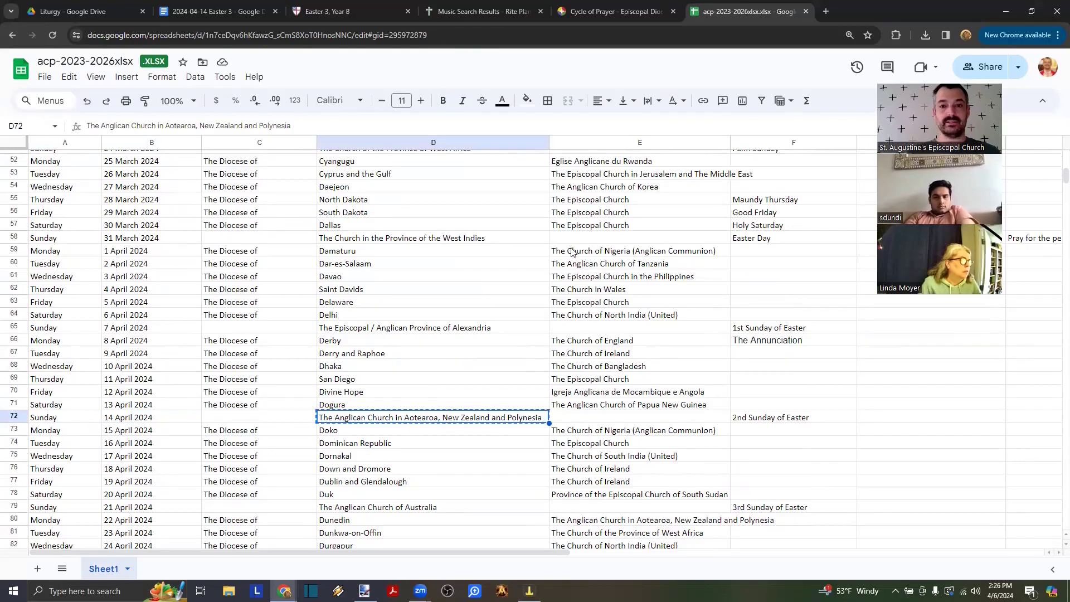
pyautogui.click(232, 12)
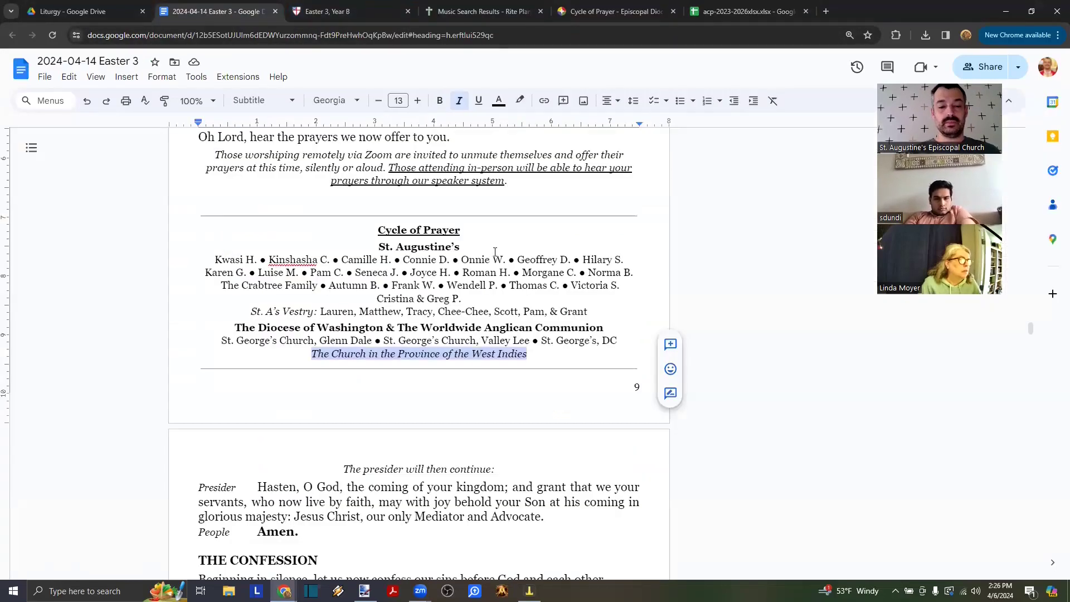
# - Paste The Anglican Church in Aotearoa, New Zealand and Polynesia over the West Indies line, checking it against the spreadsheet
pyautogui.hotkey('ctrl', 'v')
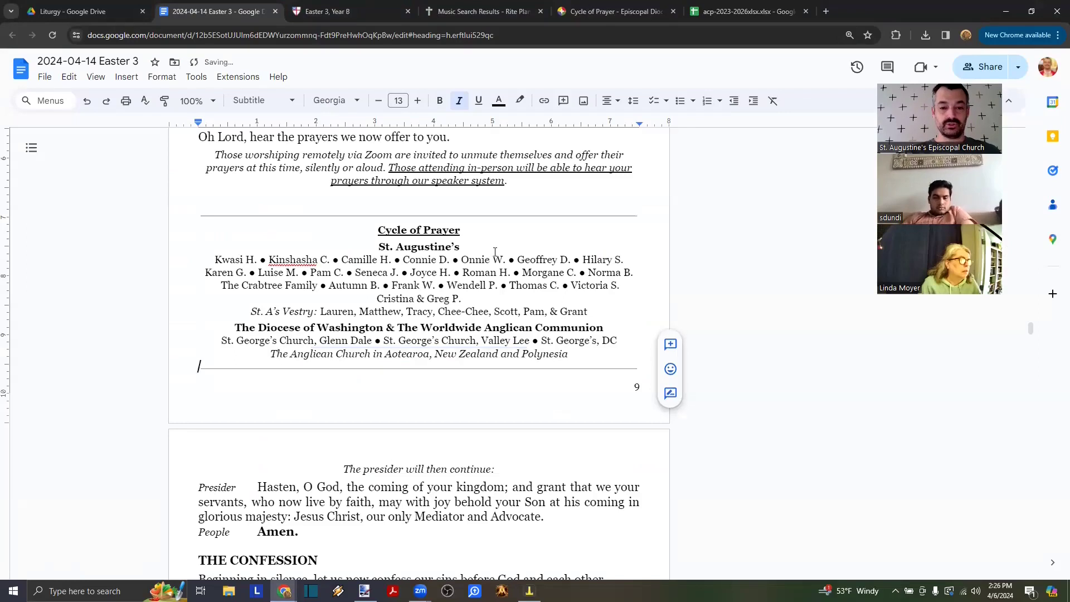
pyautogui.scroll(-2, 406, 371)
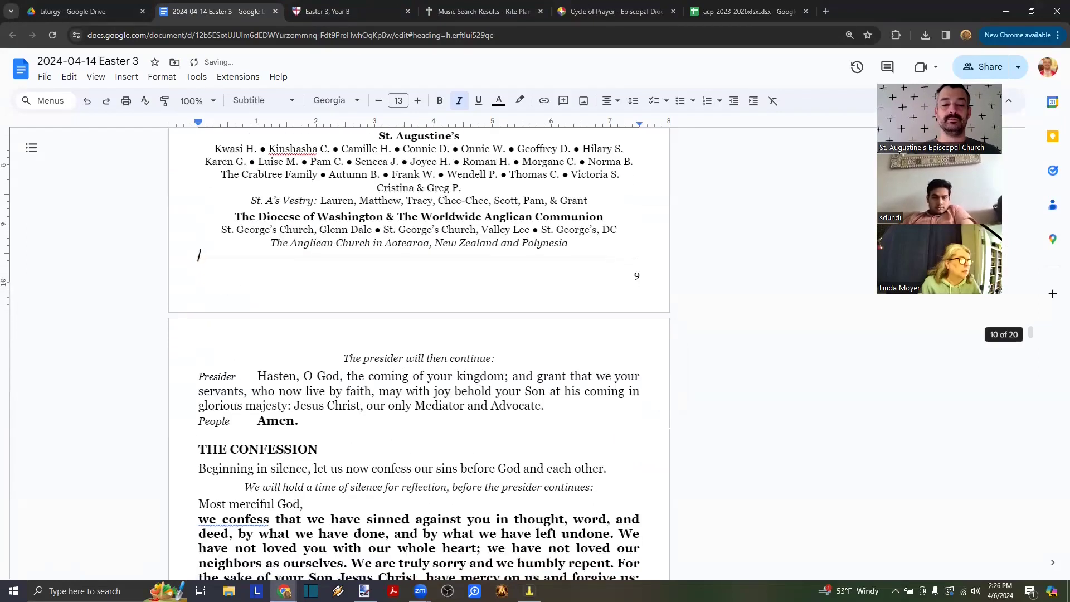
pyautogui.click(747, 11)
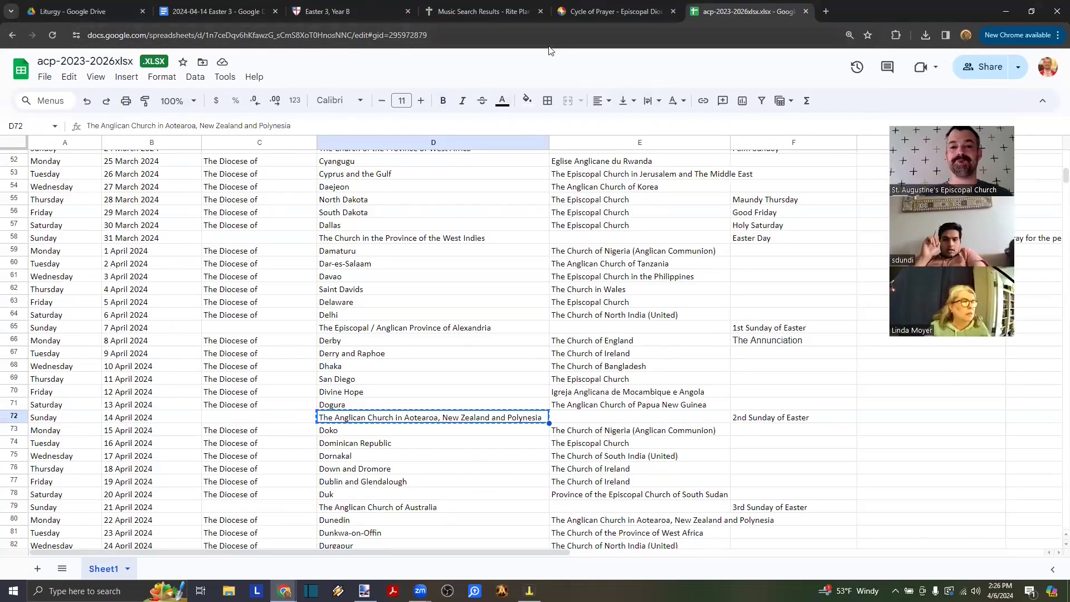
pyautogui.click(208, 11)
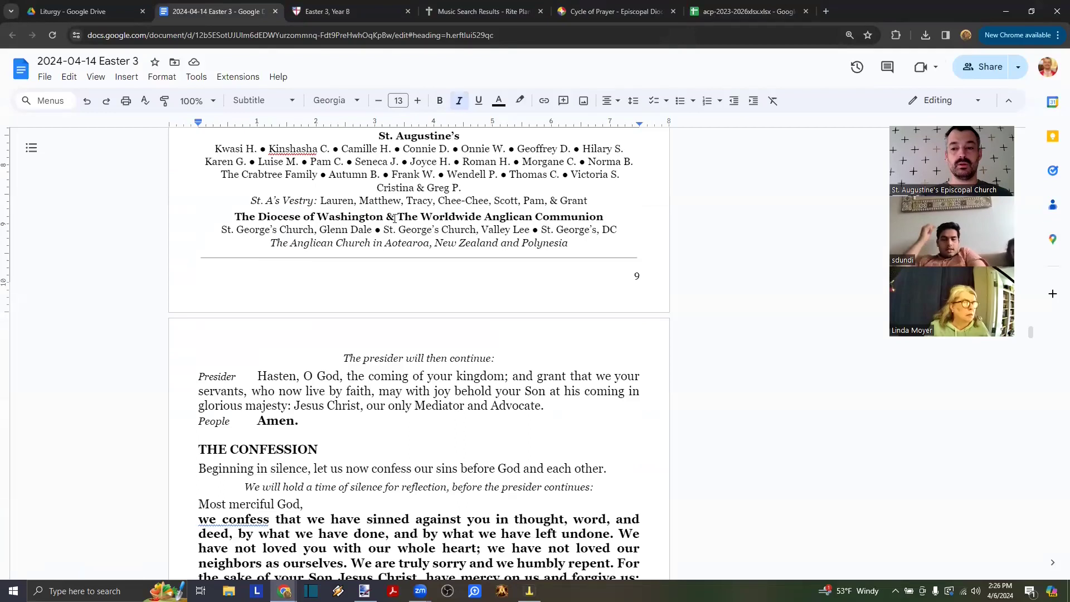
pyautogui.click(710, 9)
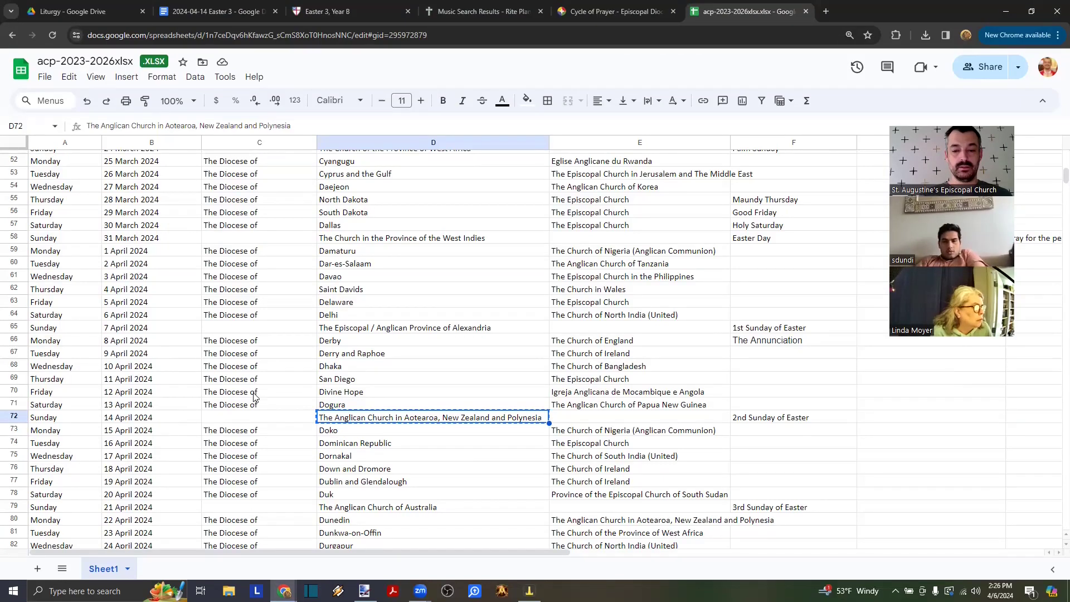
pyautogui.click(767, 422)
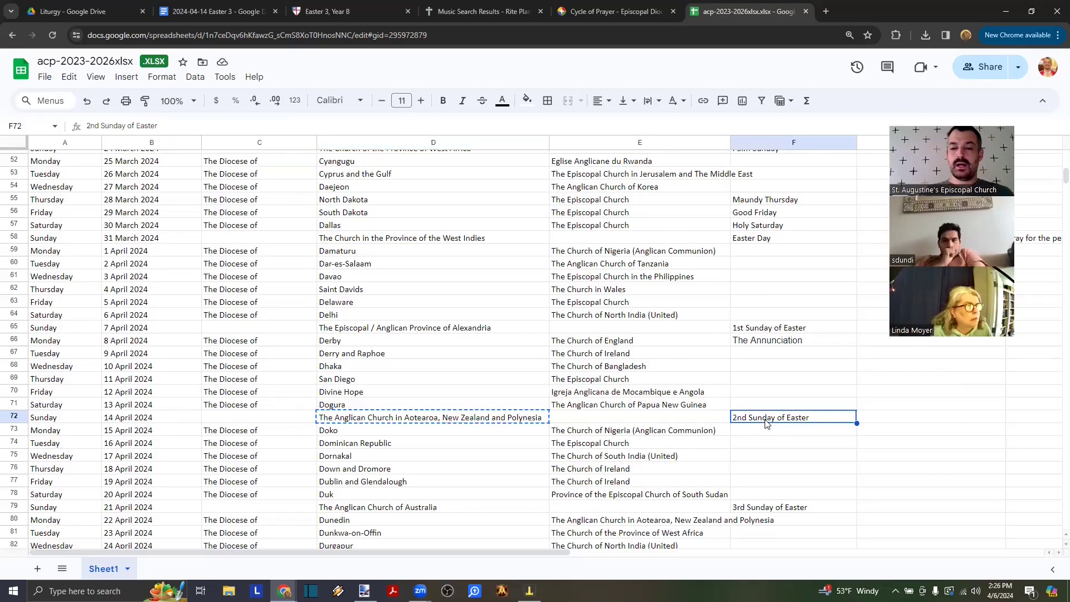
pyautogui.click(744, 243)
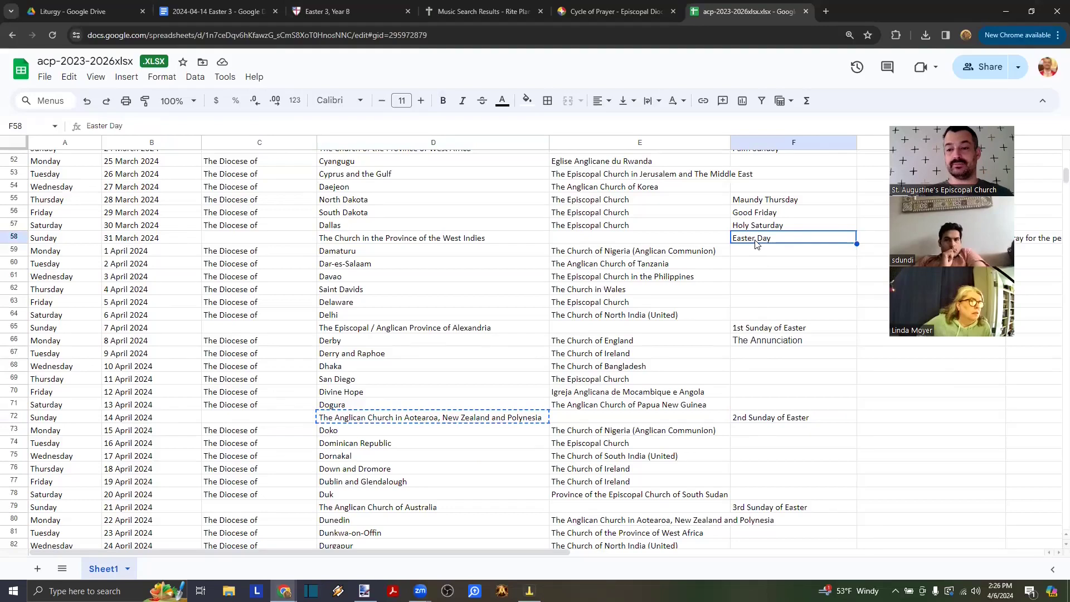
pyautogui.click(741, 330)
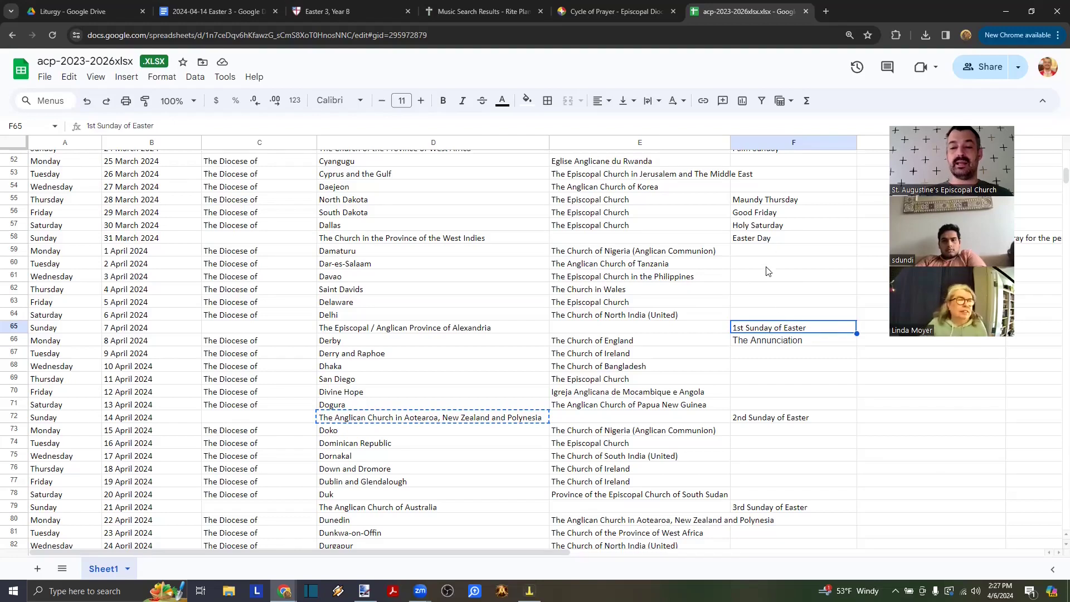
pyautogui.click(754, 244)
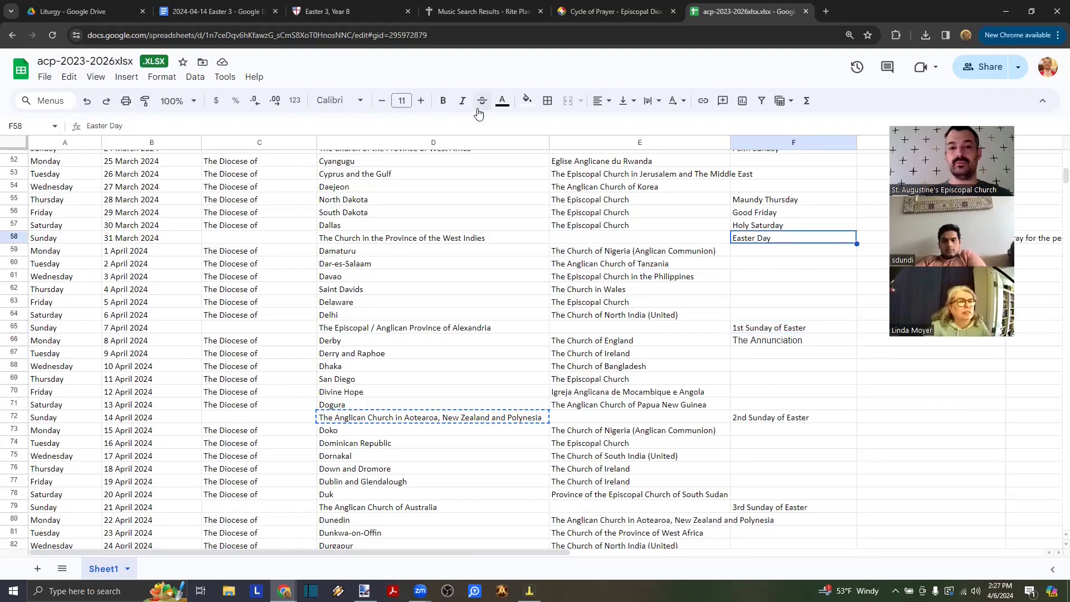
# - Select the Third Sunday of Easter heading on the Easter 3, Year B readings page
pyautogui.click(349, 12)
pyautogui.press('Home')
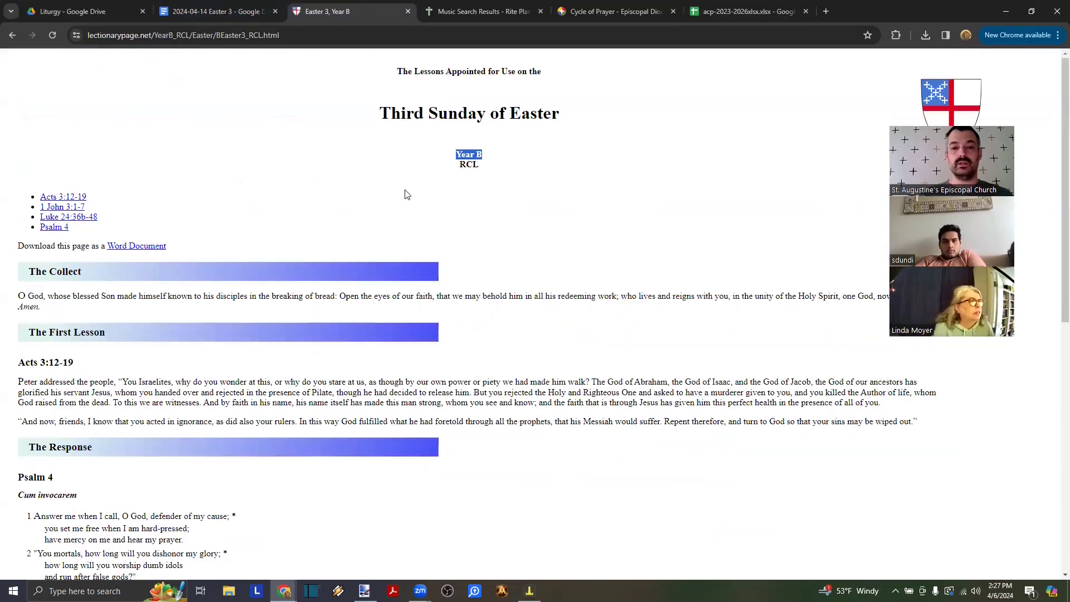
pyautogui.tripleClick(565, 115)
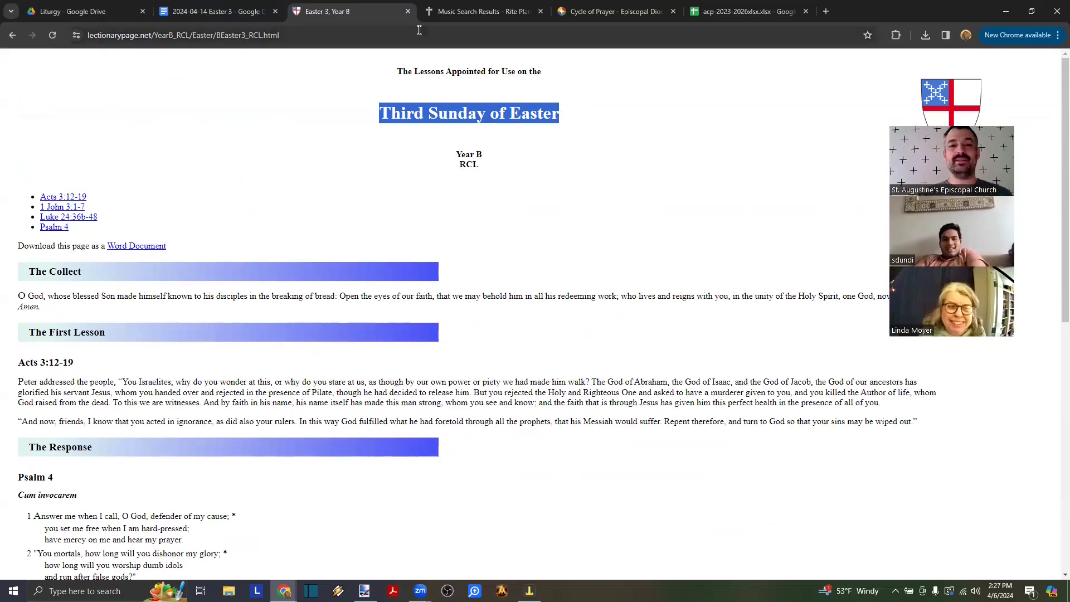
pyautogui.click(533, 109)
pyautogui.moveTo(579, 118); pyautogui.dragTo(377, 126)
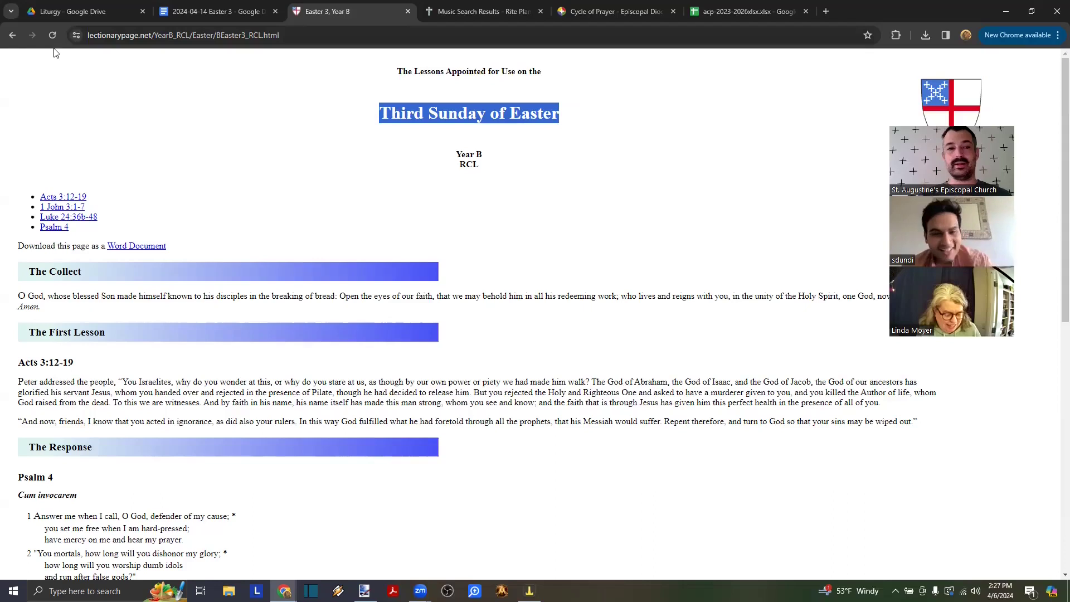
# - Open the Proper 6 readings from the 2024 calendar, then expand Drive's 2023 folder
pyautogui.click(12, 35)
pyautogui.scroll(-5, 240, 215)
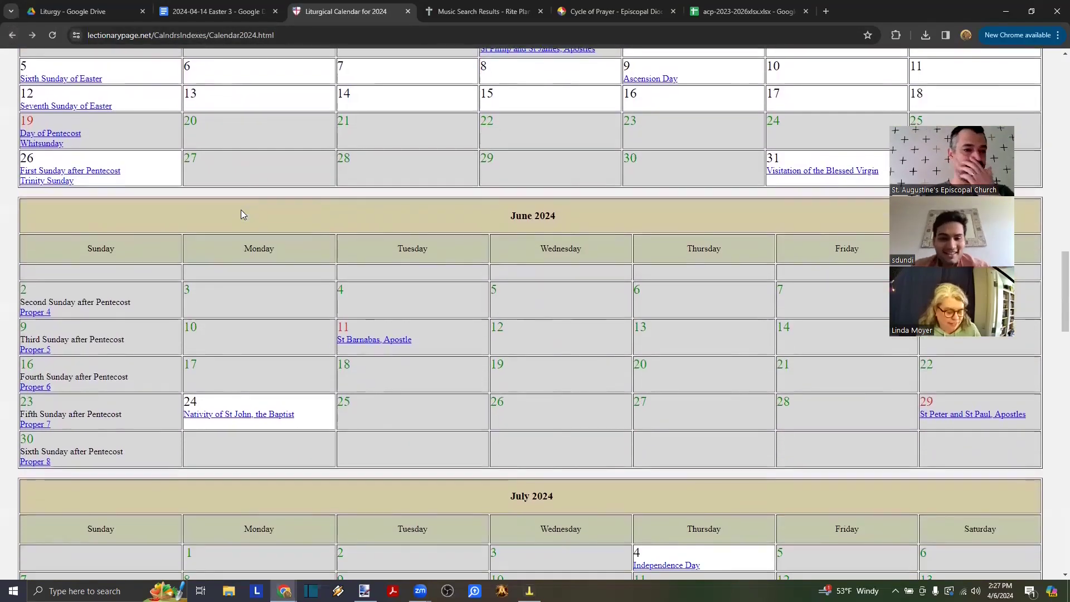
pyautogui.scroll(-1, 241, 211)
pyautogui.click(38, 331)
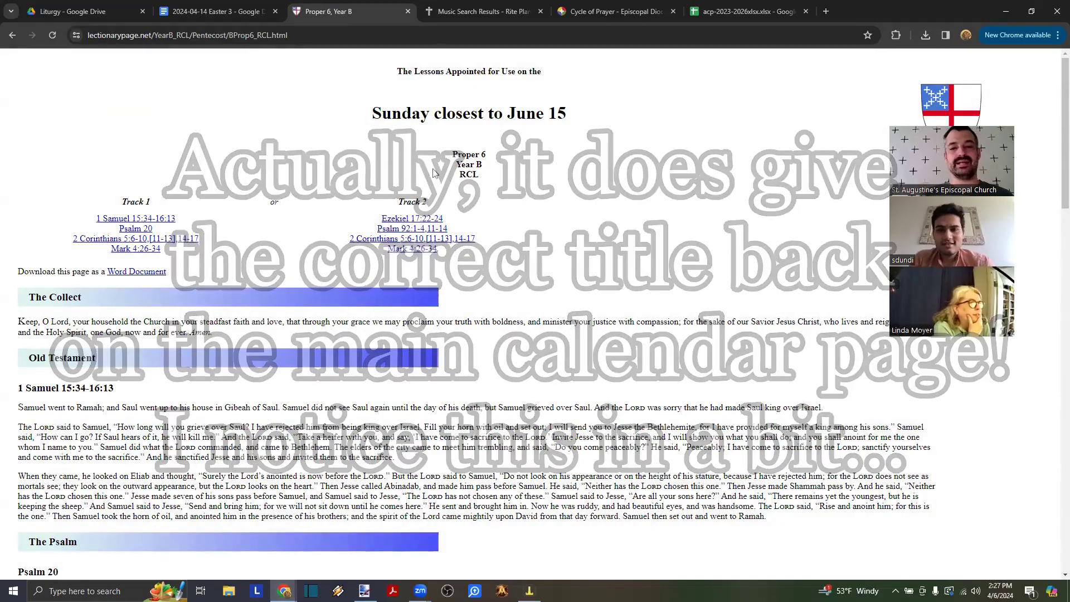
pyautogui.scroll(-3, 526, 195)
pyautogui.scroll(-15, 526, 194)
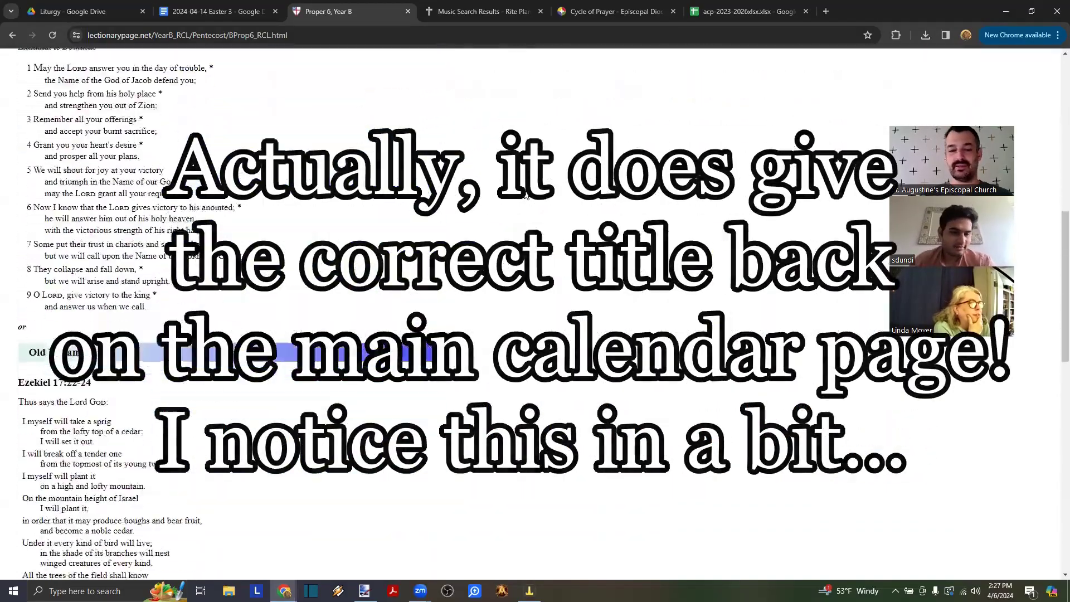
pyautogui.scroll(20, 524, 192)
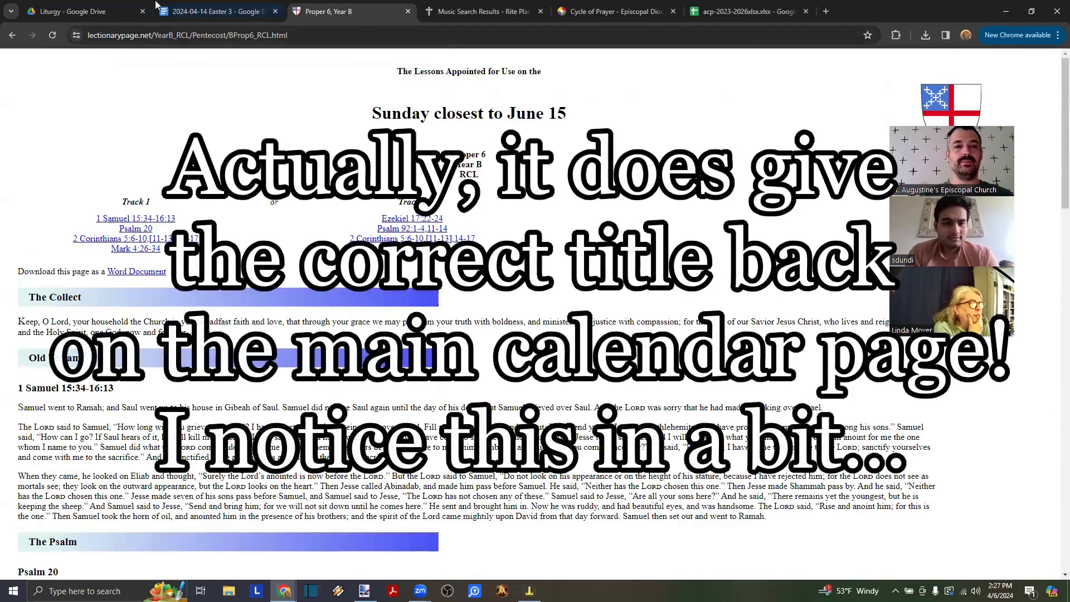
pyautogui.click(106, 11)
pyautogui.click(37, 255)
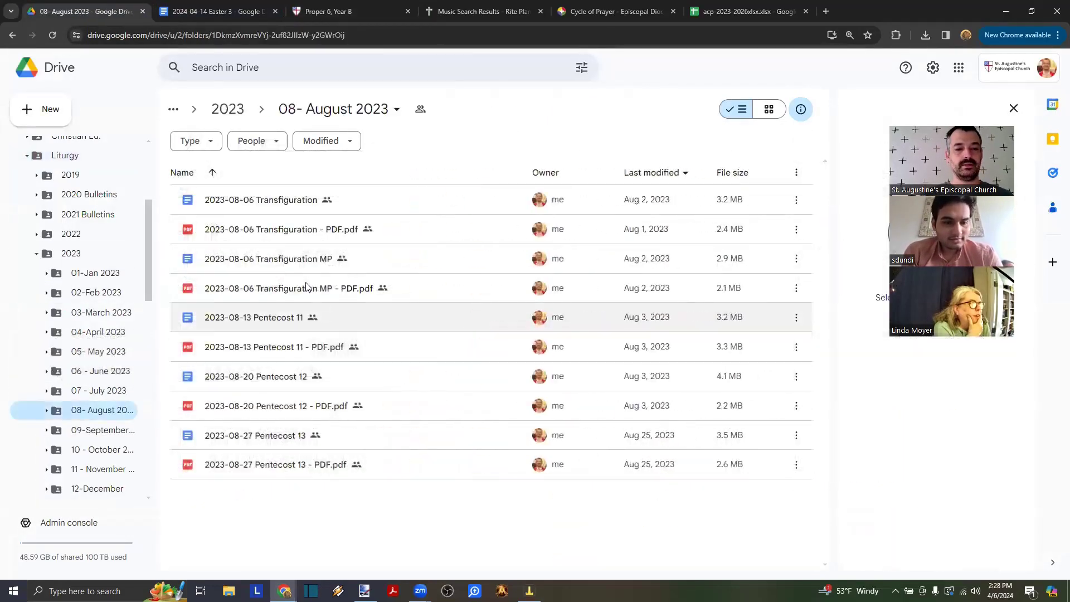
# - Open the 2023-08-13 Pentecost 11 bulletin, then highlight the Proper 6 label on the lessons page
pyautogui.doubleClick(254, 322)
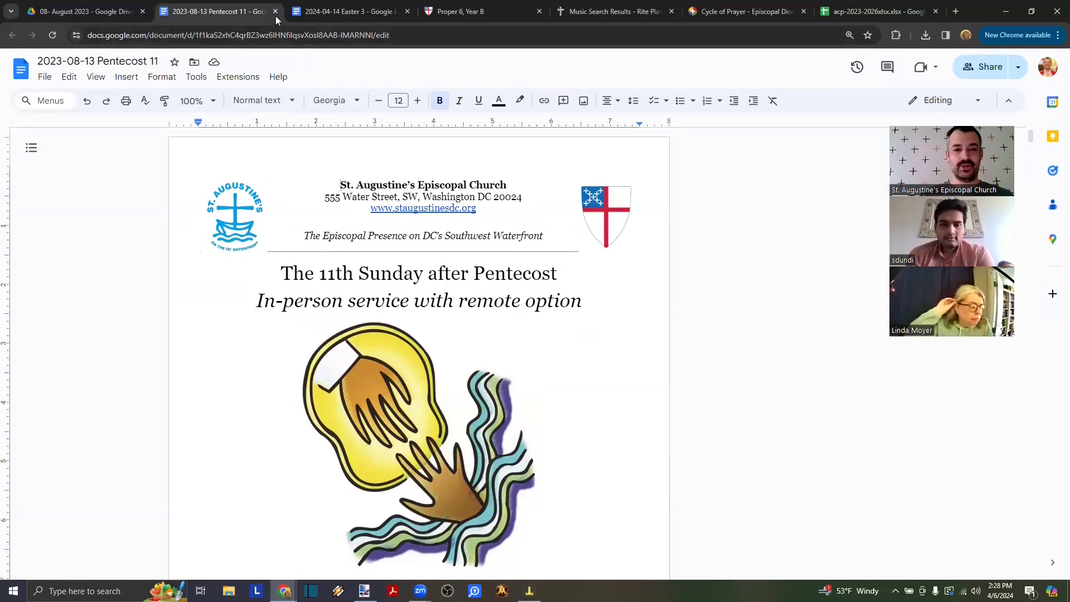
pyautogui.moveTo(281, 273); pyautogui.dragTo(580, 277)
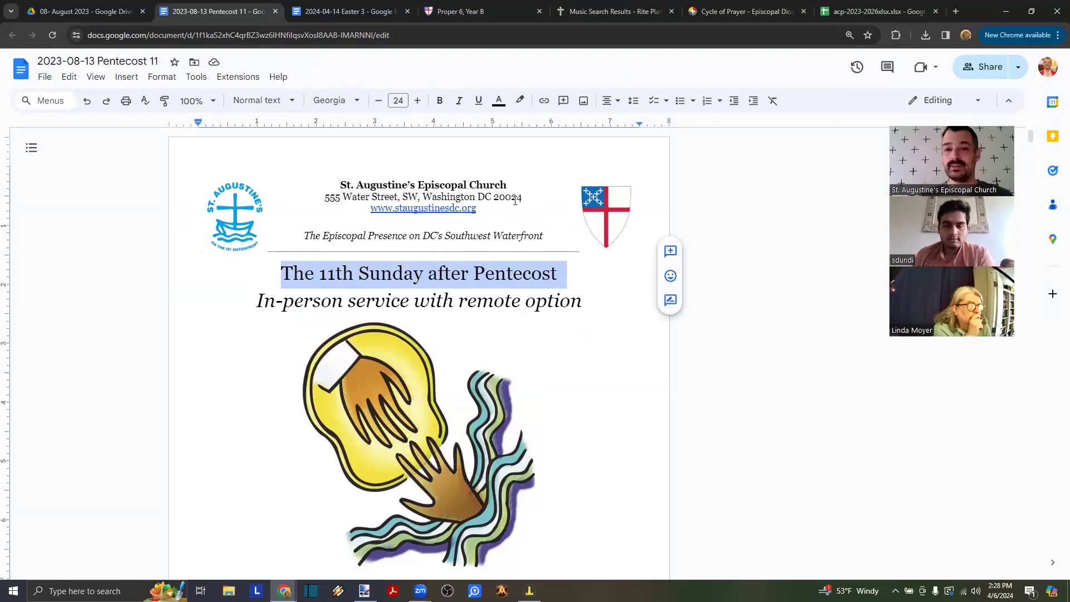
pyautogui.click(492, 8)
pyautogui.moveTo(451, 158); pyautogui.dragTo(485, 158)
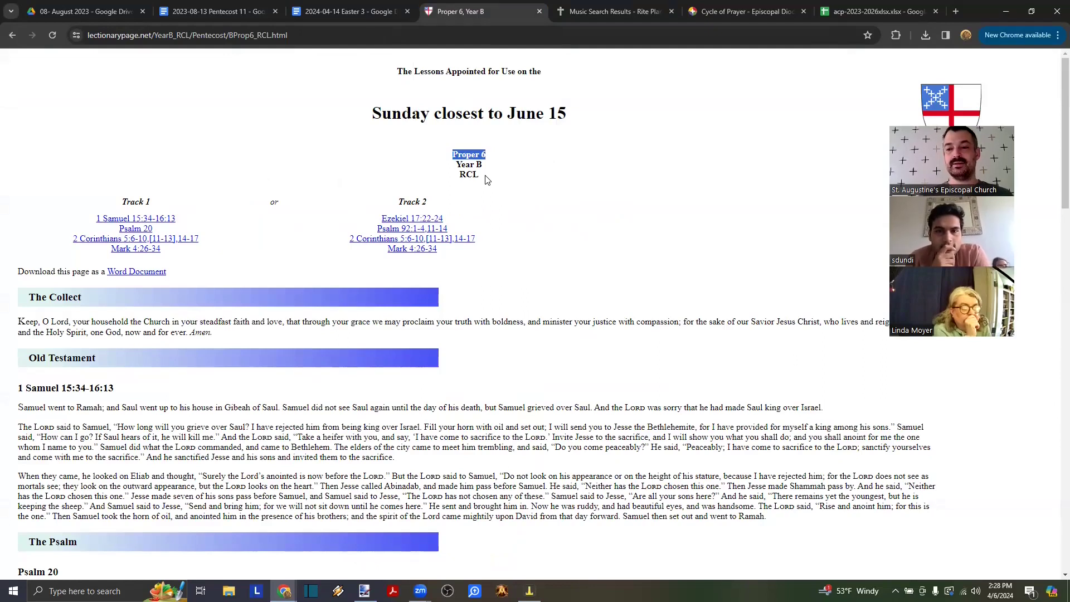
# - Clear the Proper 6 label highlight and go back to the 2024 Liturgical Calendar
pyautogui.click(485, 155)
pyautogui.moveTo(485, 154)
pyautogui.mouseDown()
pyautogui.moveTo(454, 154)
pyautogui.moveTo(496, 155)
pyautogui.mouseUp()
pyautogui.click(455, 154)
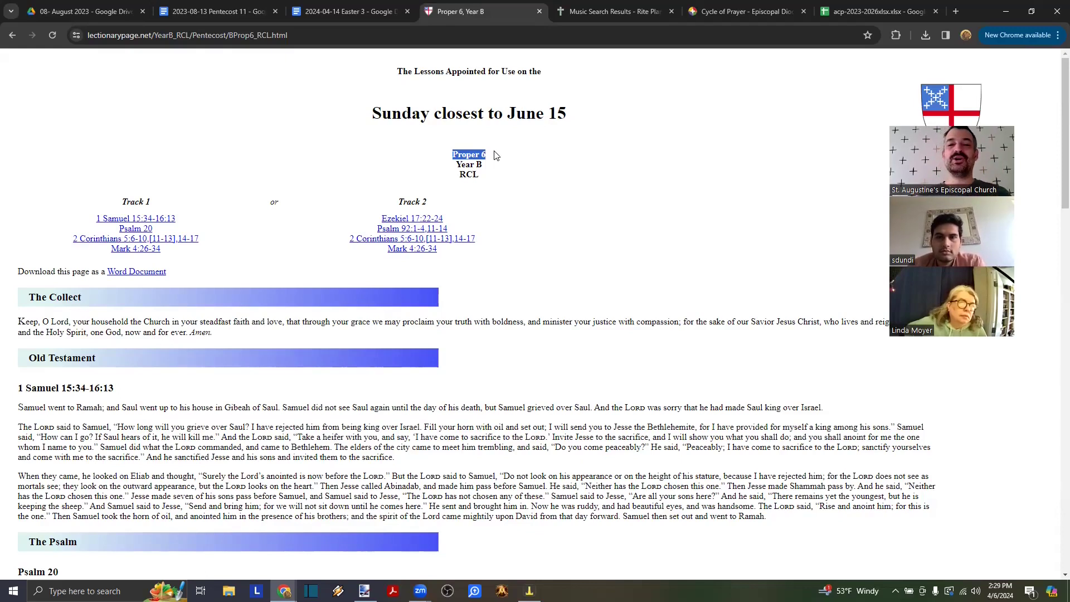
pyautogui.click(12, 35)
pyautogui.scroll(2, 142, 261)
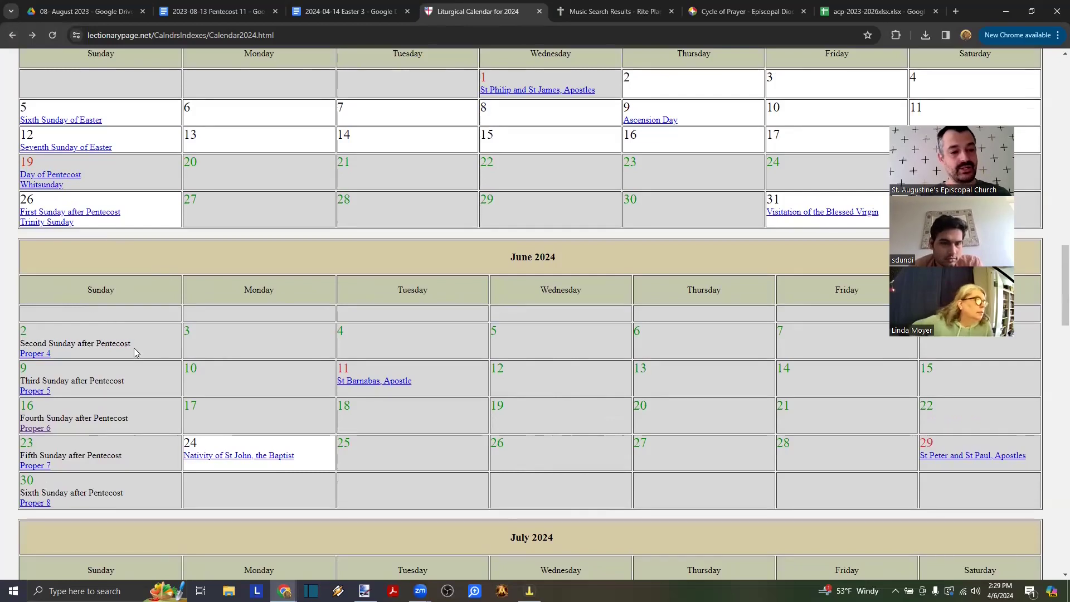
pyautogui.moveTo(131, 342); pyautogui.dragTo(19, 344)
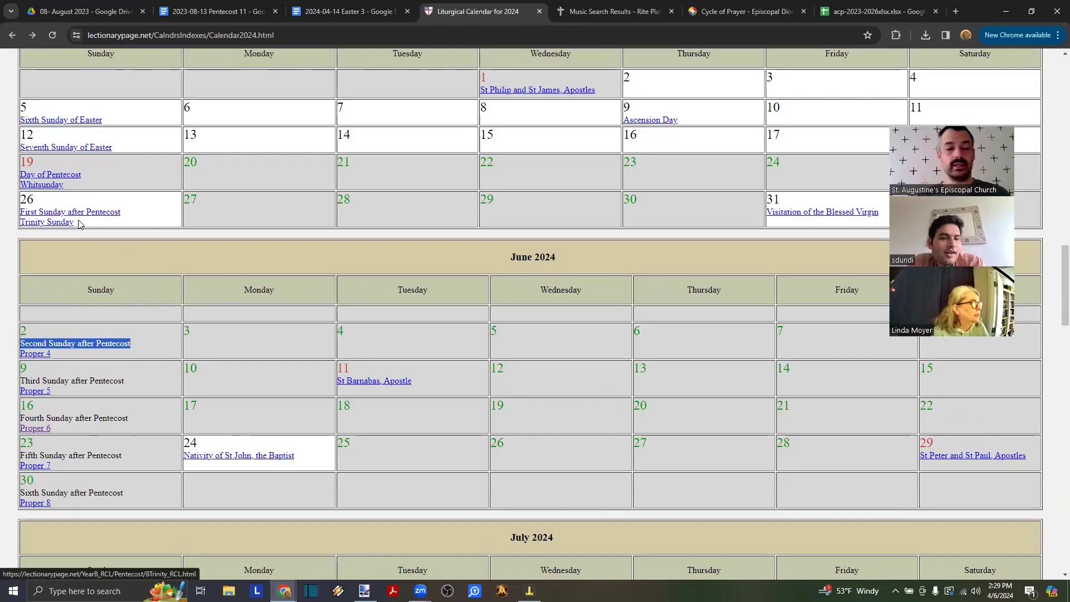
pyautogui.click(39, 356)
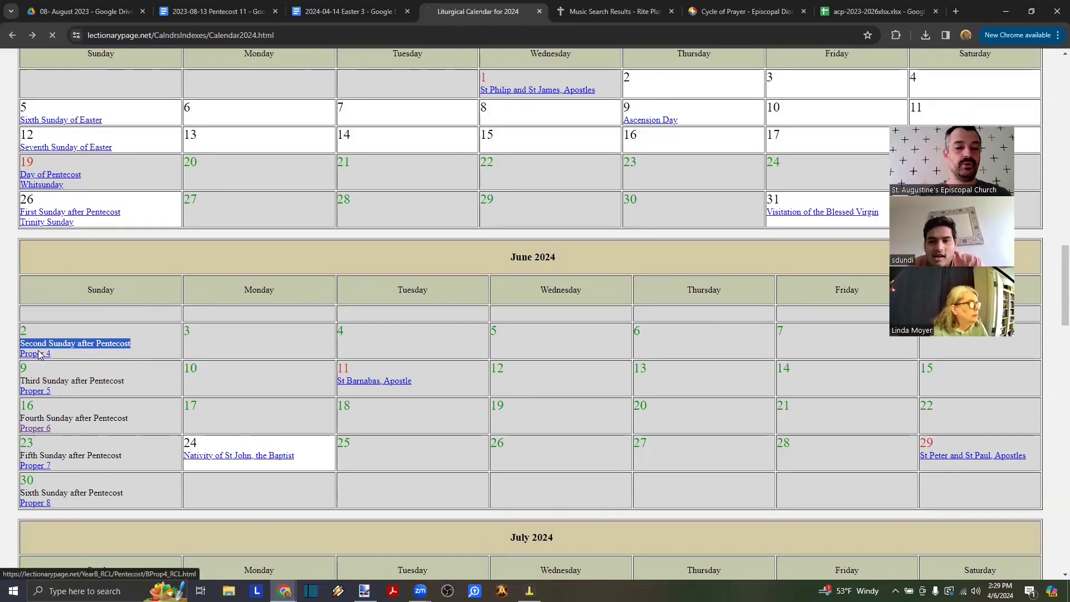
pyautogui.moveTo(492, 156); pyautogui.dragTo(444, 158)
pyautogui.click(401, 159)
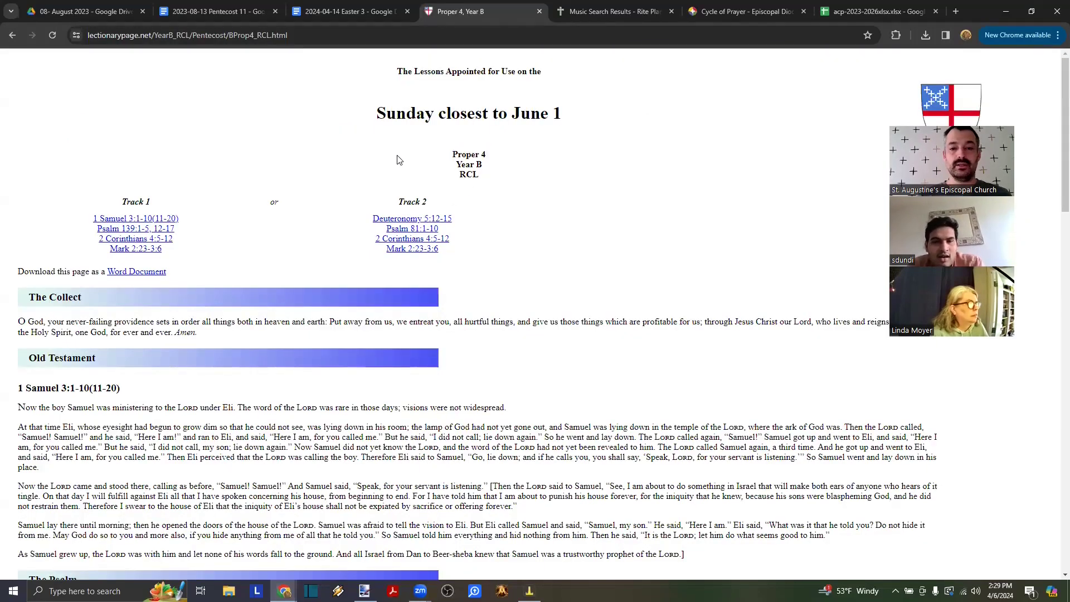
pyautogui.moveTo(572, 117); pyautogui.dragTo(373, 124)
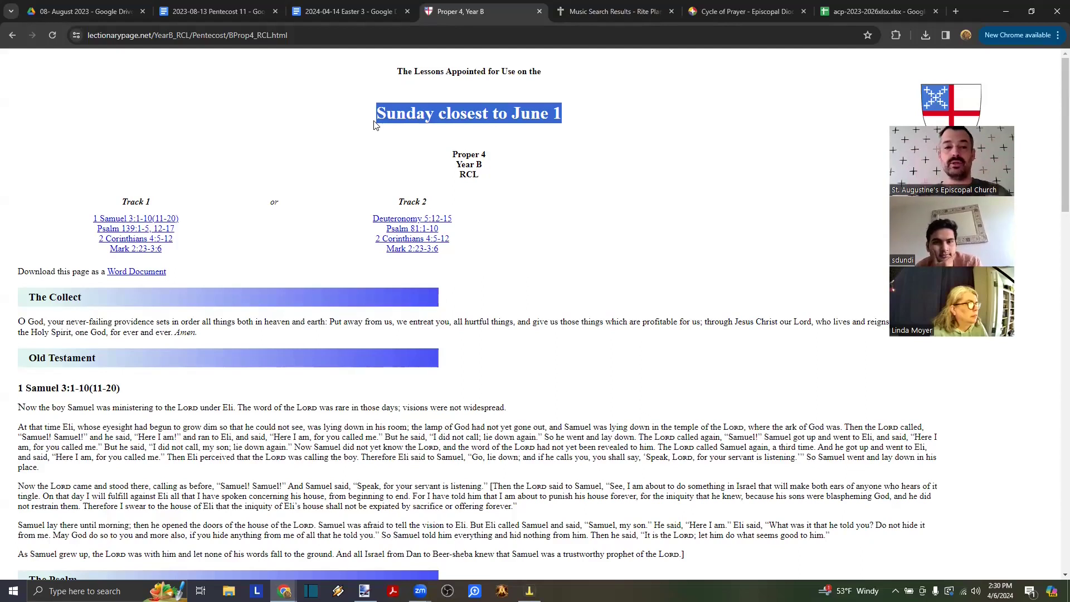
pyautogui.click(12, 35)
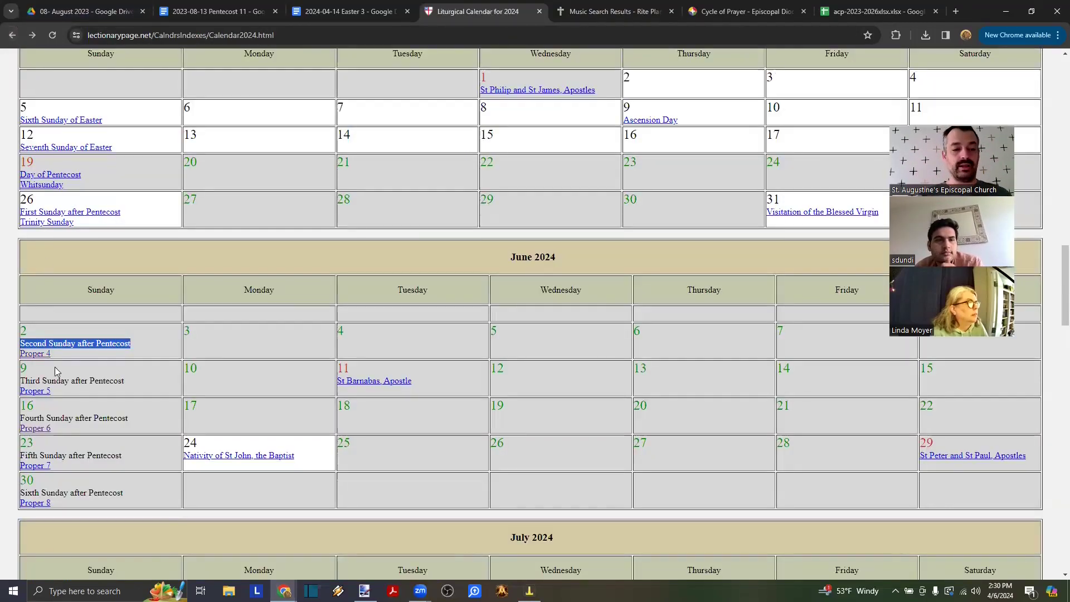
pyautogui.click(113, 354)
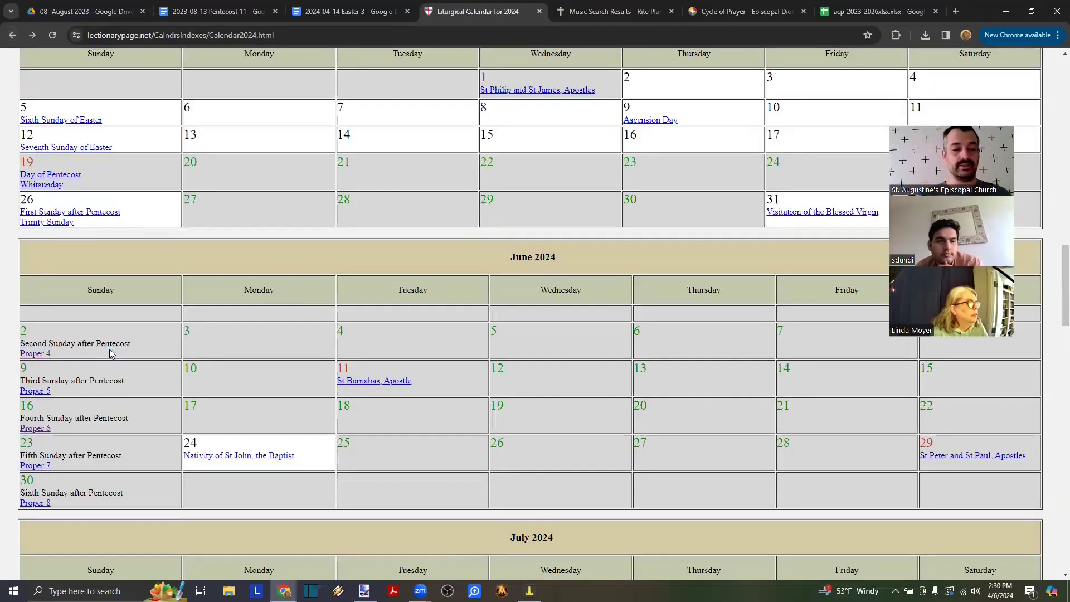
pyautogui.click(33, 355)
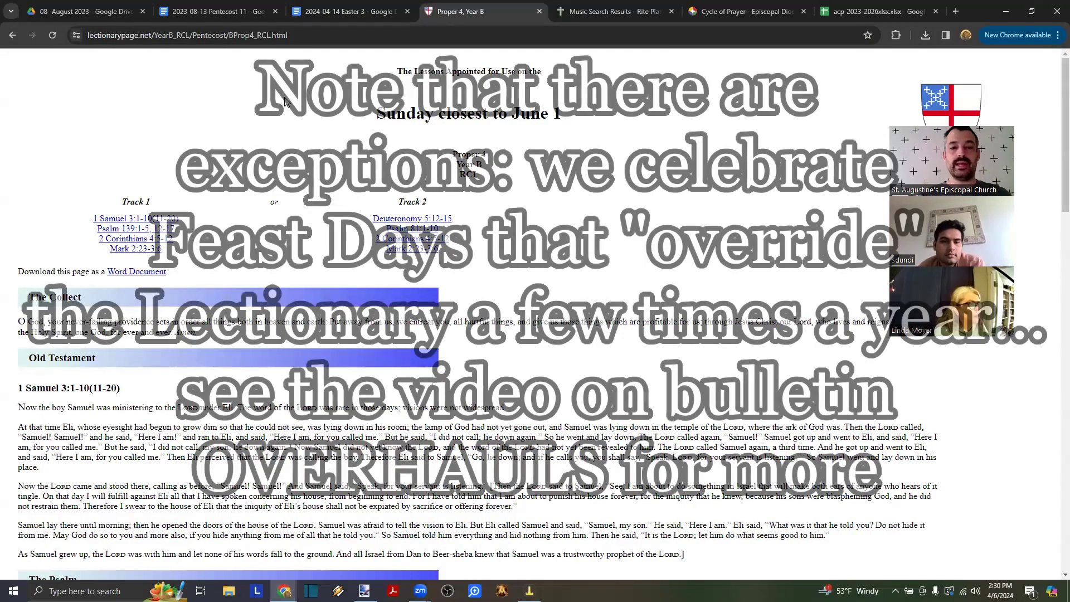
pyautogui.moveTo(369, 113); pyautogui.dragTo(578, 112)
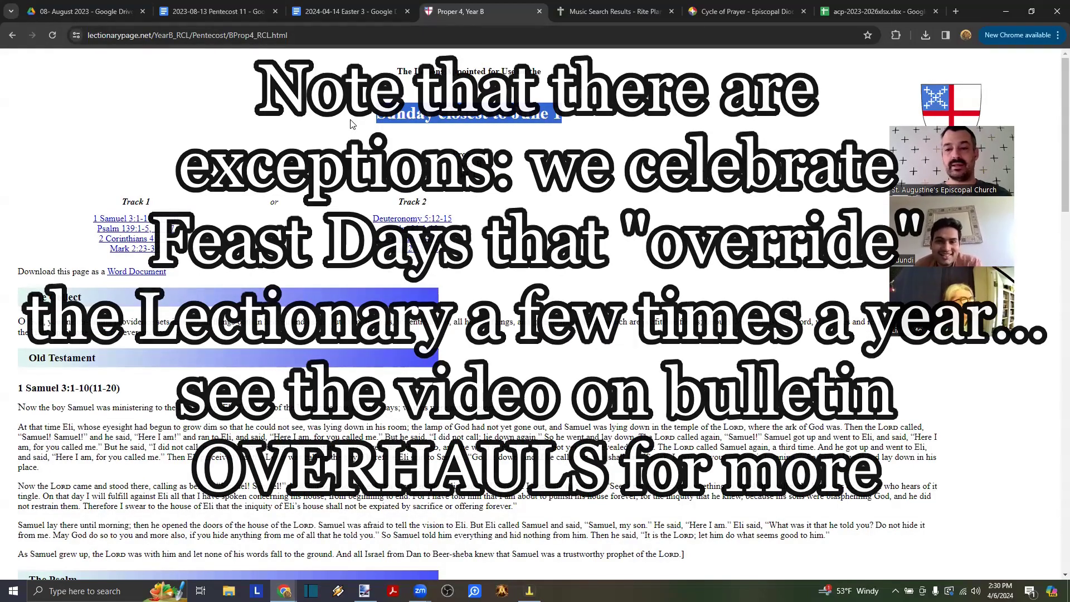
pyautogui.hotkey('alt', 'Left')
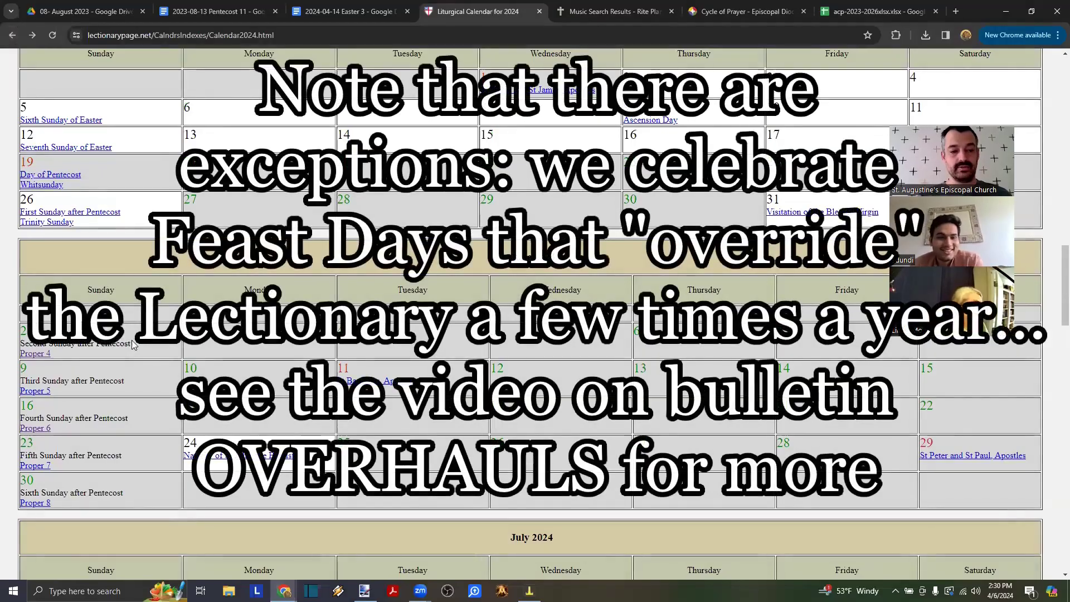
pyautogui.moveTo(133, 344); pyautogui.dragTo(20, 344)
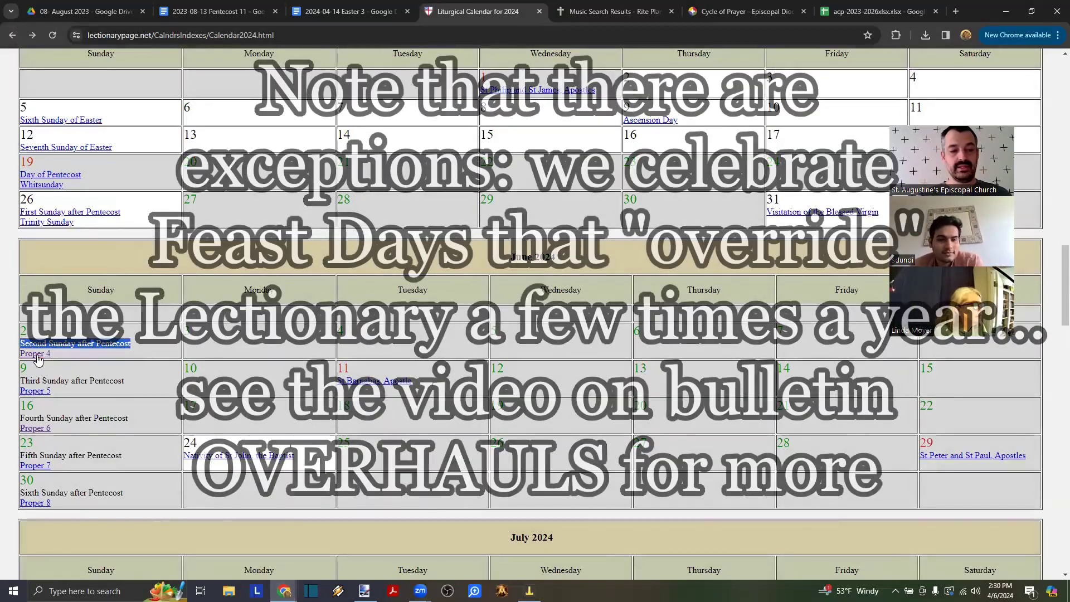
pyautogui.click(36, 354)
pyautogui.scroll(-15, 174, 418)
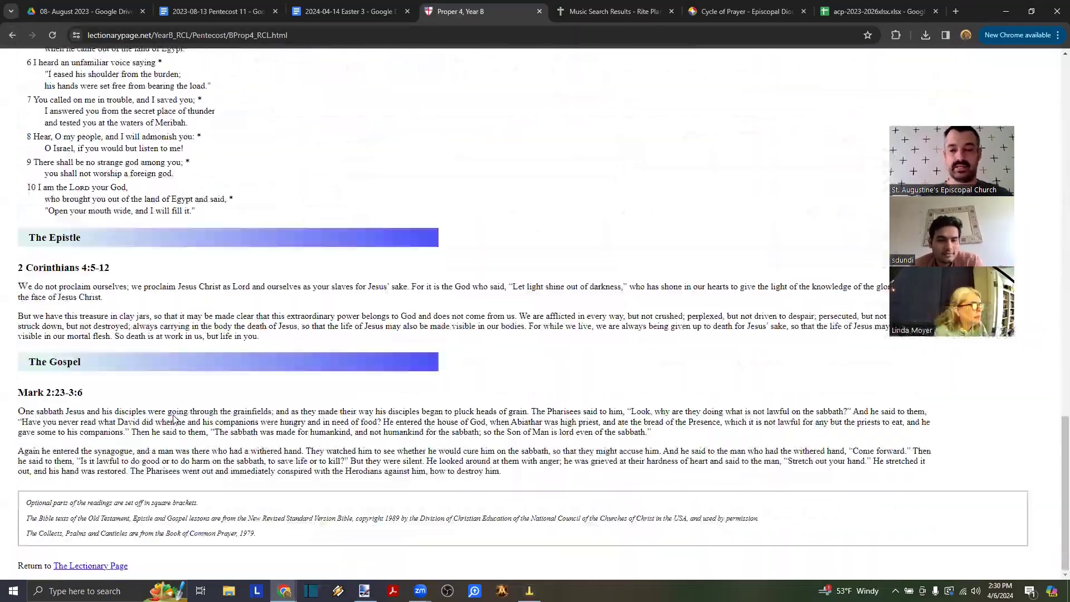
pyautogui.scroll(15, 173, 418)
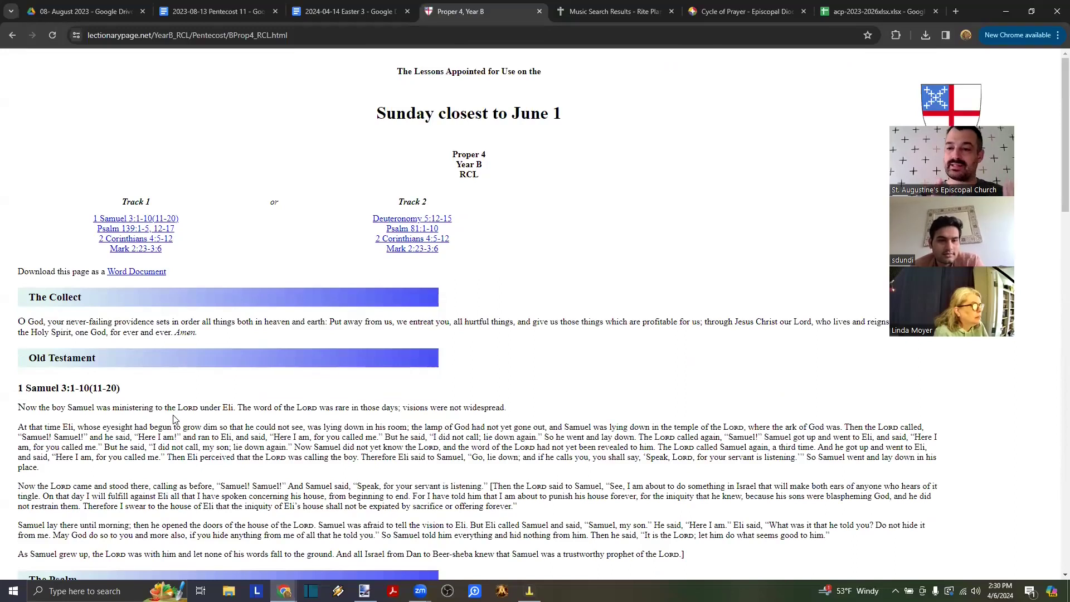
pyautogui.click(13, 35)
pyautogui.scroll(3, 74, 223)
pyautogui.click(62, 265)
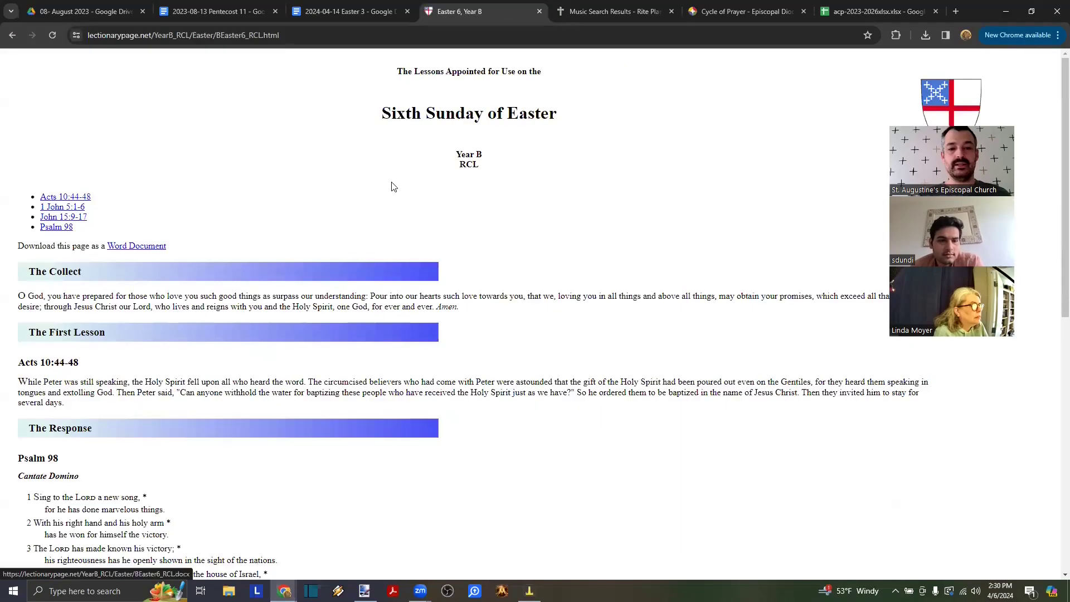
pyautogui.moveTo(362, 115); pyautogui.dragTo(562, 121)
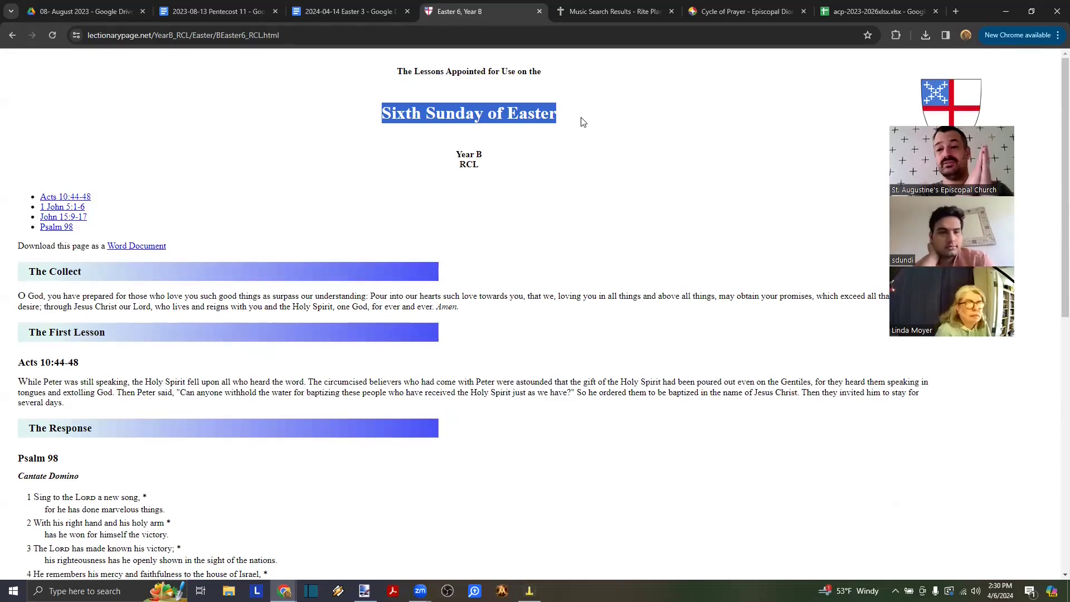
pyautogui.click(12, 34)
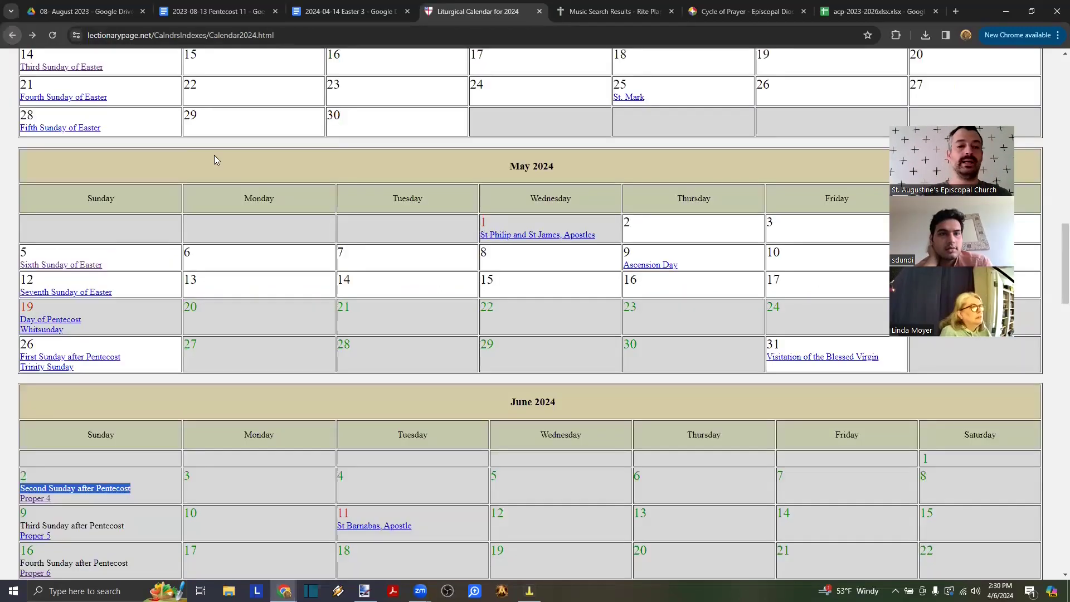
pyautogui.scroll(9, 214, 155)
pyautogui.click(51, 246)
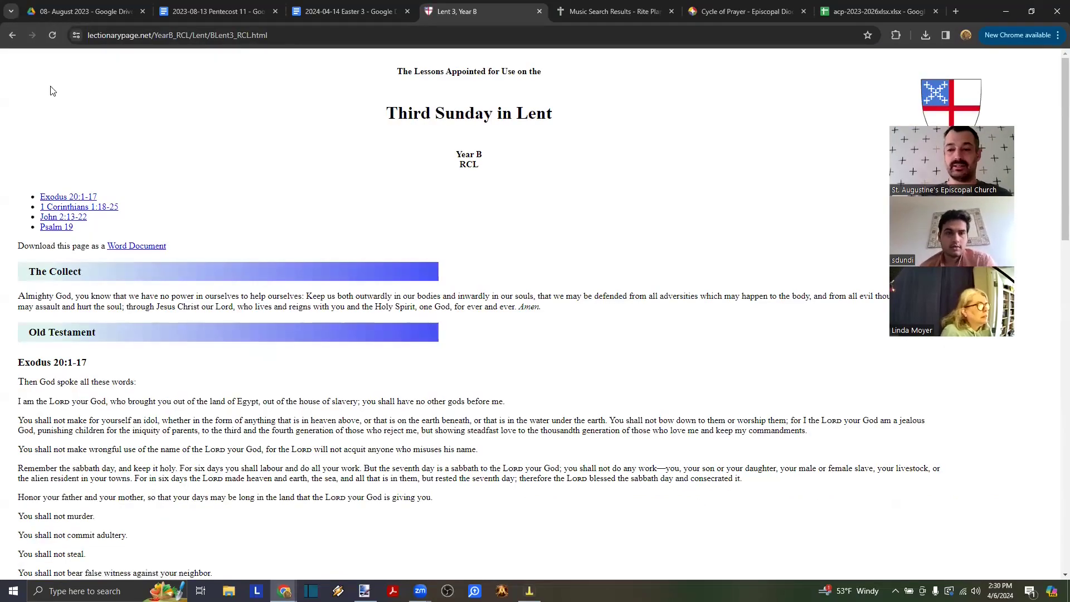
pyautogui.click(13, 35)
pyautogui.scroll(8, 185, 191)
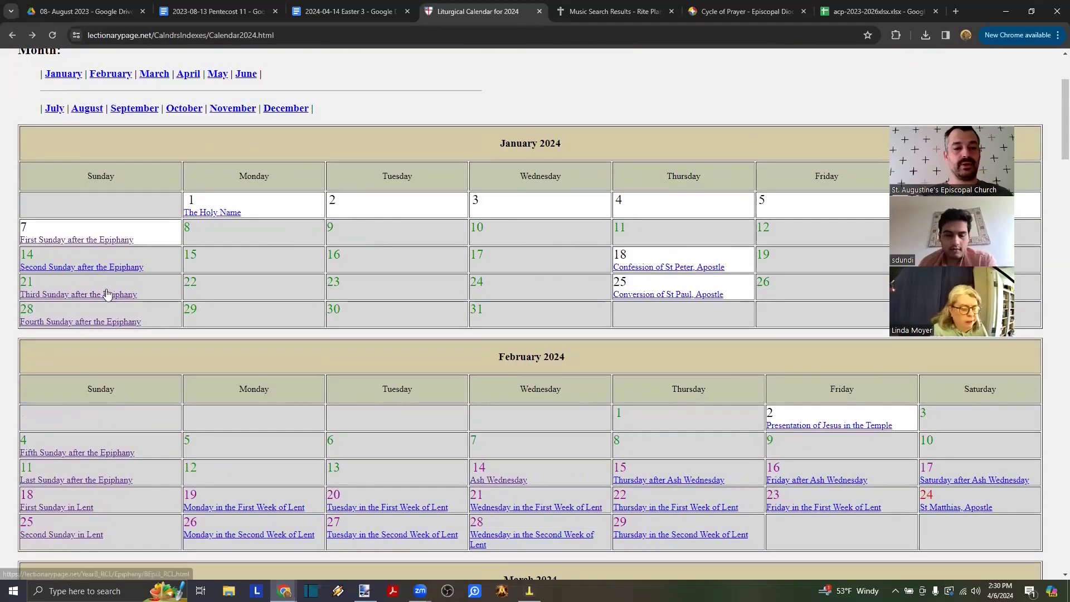
pyautogui.click(81, 295)
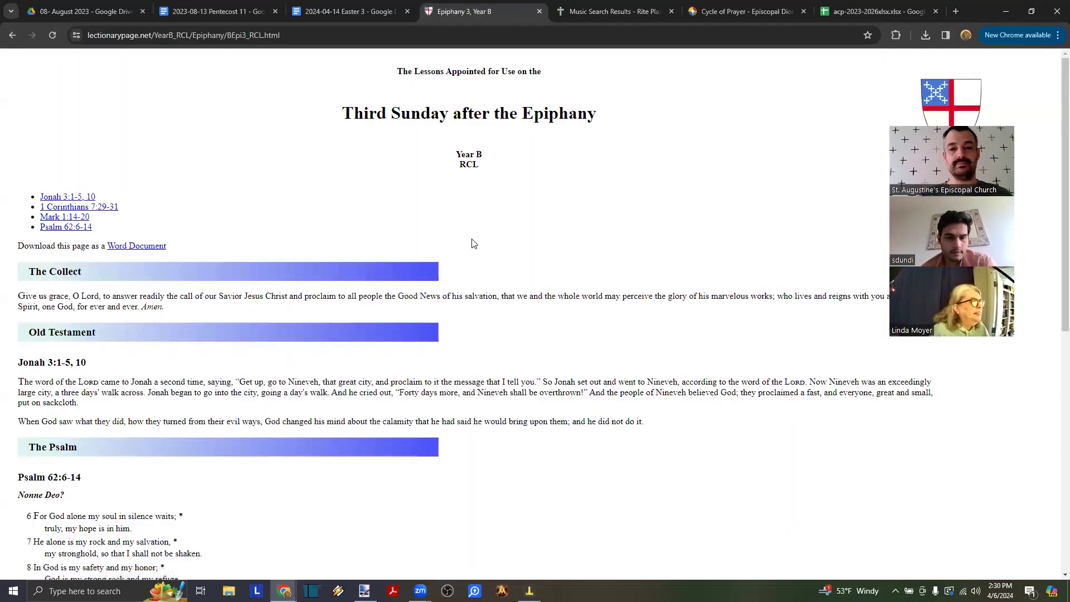
pyautogui.moveTo(460, 117); pyautogui.dragTo(589, 113)
pyautogui.click(529, 139)
pyautogui.moveTo(455, 113); pyautogui.dragTo(345, 132)
pyautogui.click(597, 111)
pyautogui.click(19, 37)
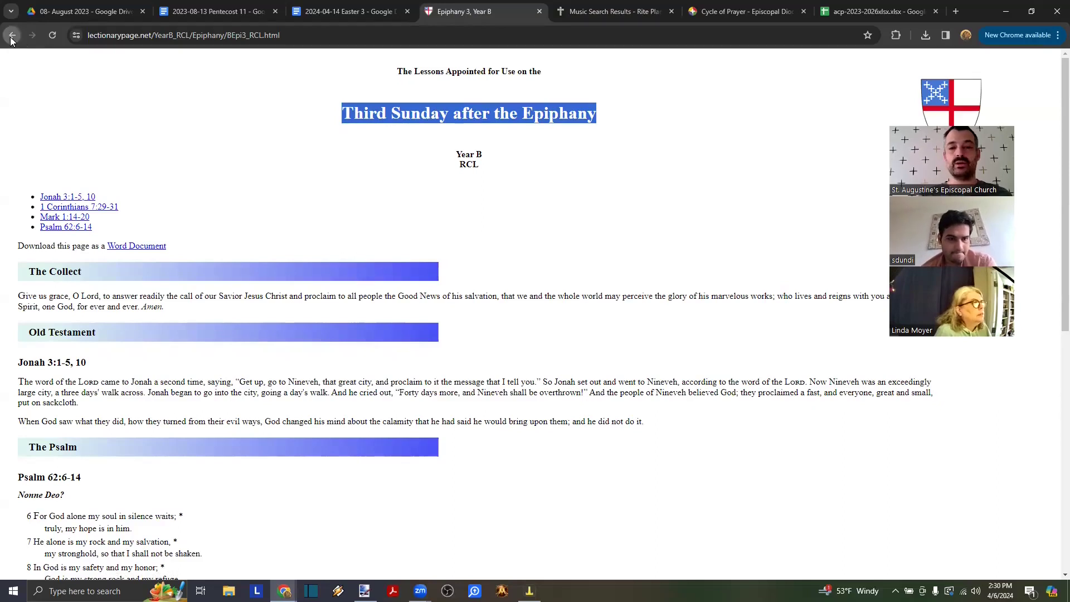
pyautogui.scroll(-2, 348, 234)
pyautogui.scroll(-1, 347, 235)
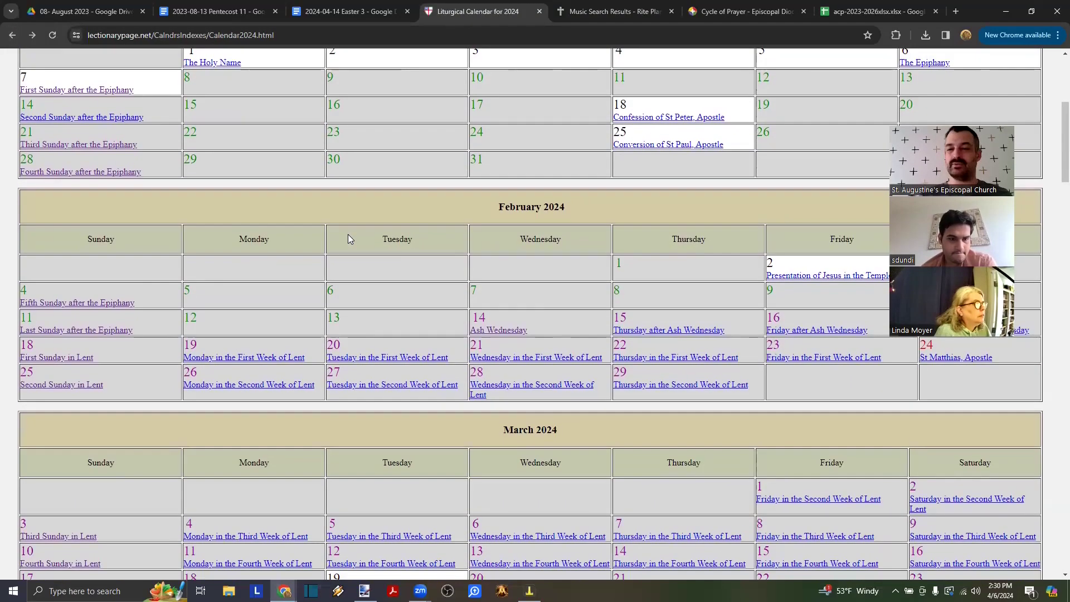
pyautogui.scroll(-13, 347, 239)
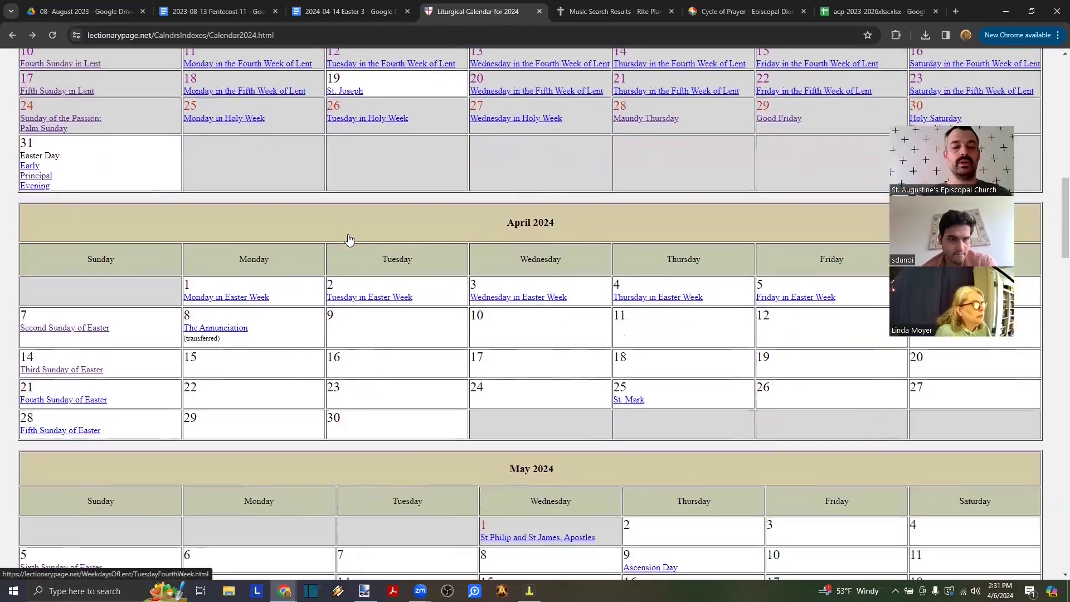
pyautogui.scroll(-2, 76, 169)
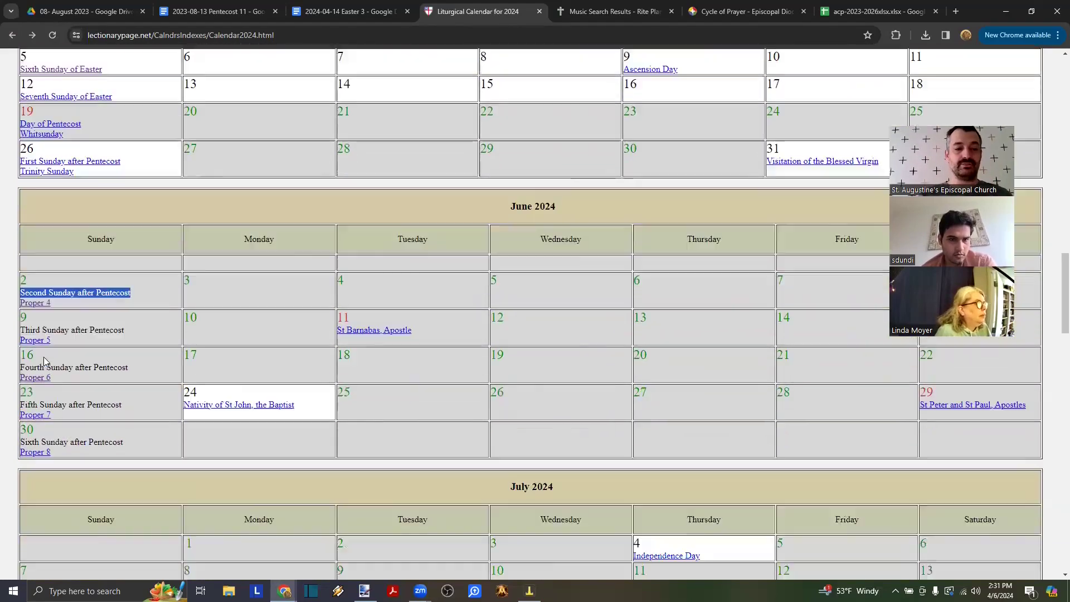
pyautogui.click(94, 226)
pyautogui.scroll(-3, 51, 394)
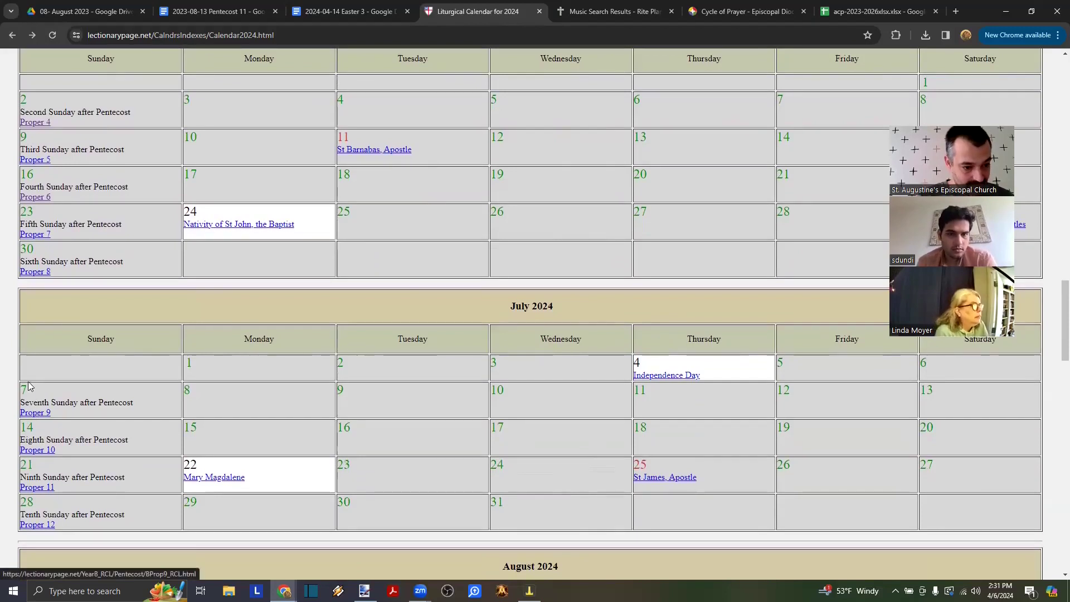
# - Look over the Proper 9 lessons for July 7, then open Proper 10 for July 14
pyautogui.click(32, 413)
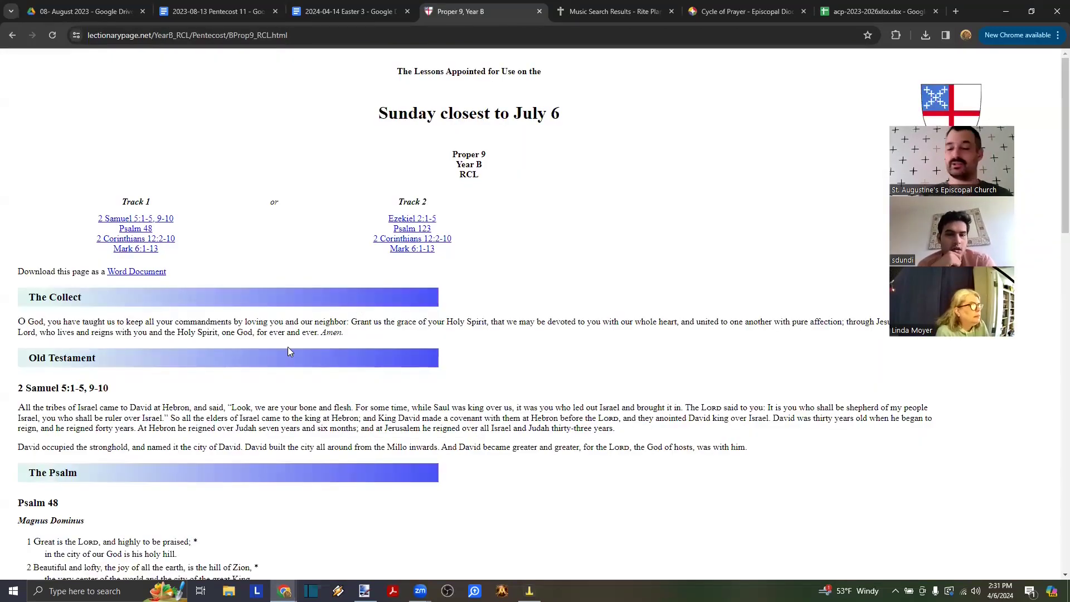
pyautogui.click(12, 37)
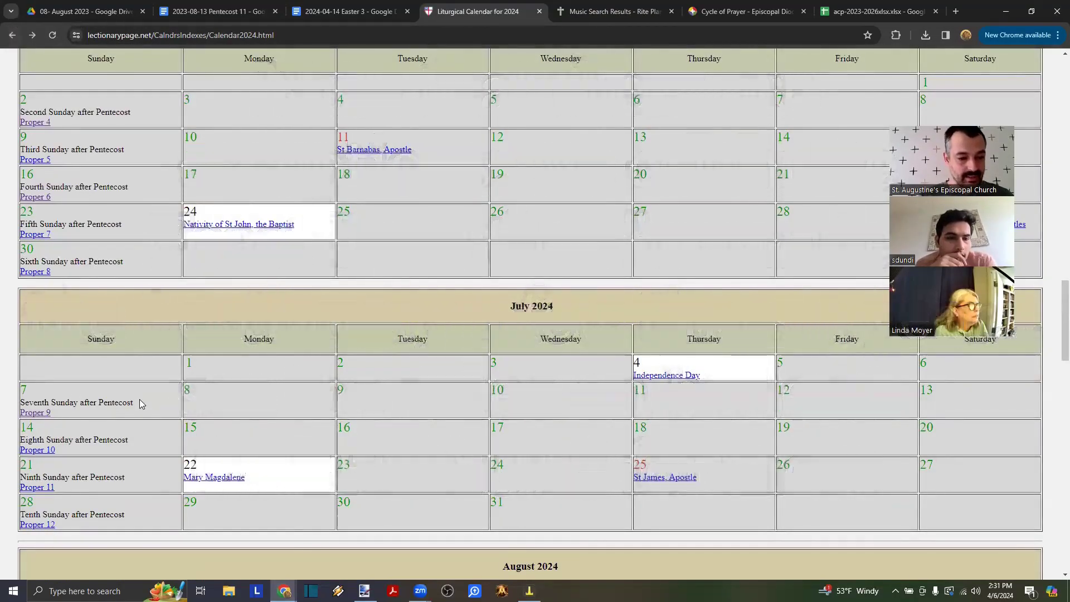
pyautogui.moveTo(14, 399); pyautogui.dragTo(21, 410)
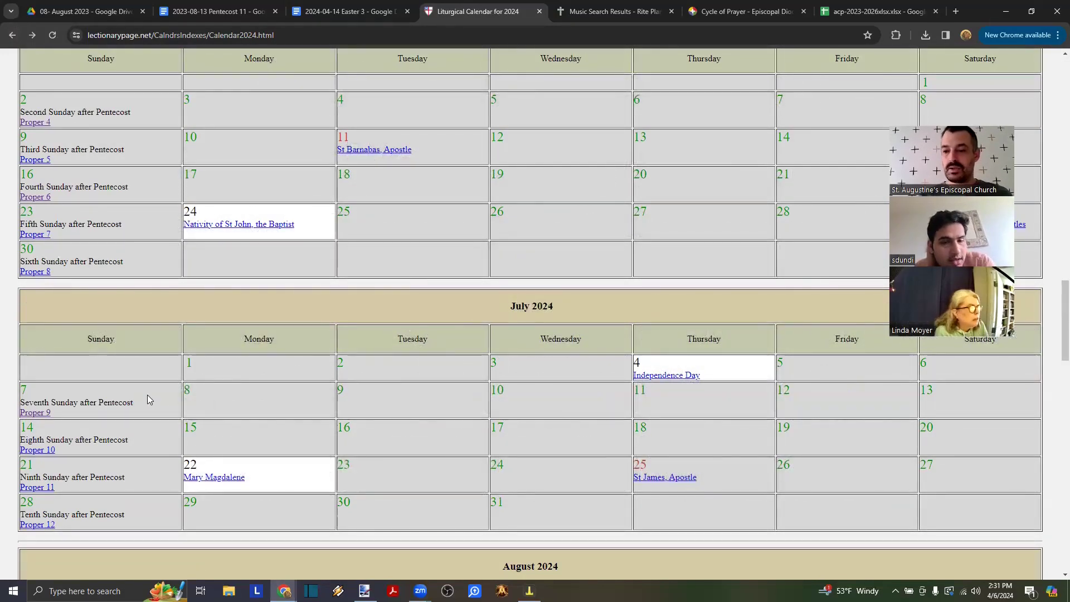
pyautogui.click(40, 414)
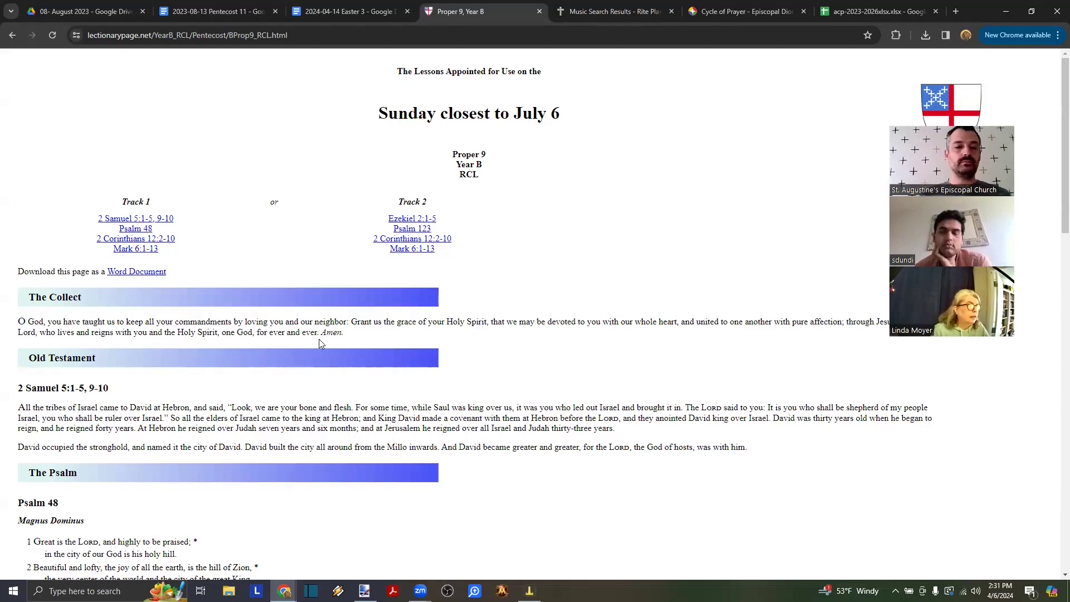
pyautogui.click(14, 33)
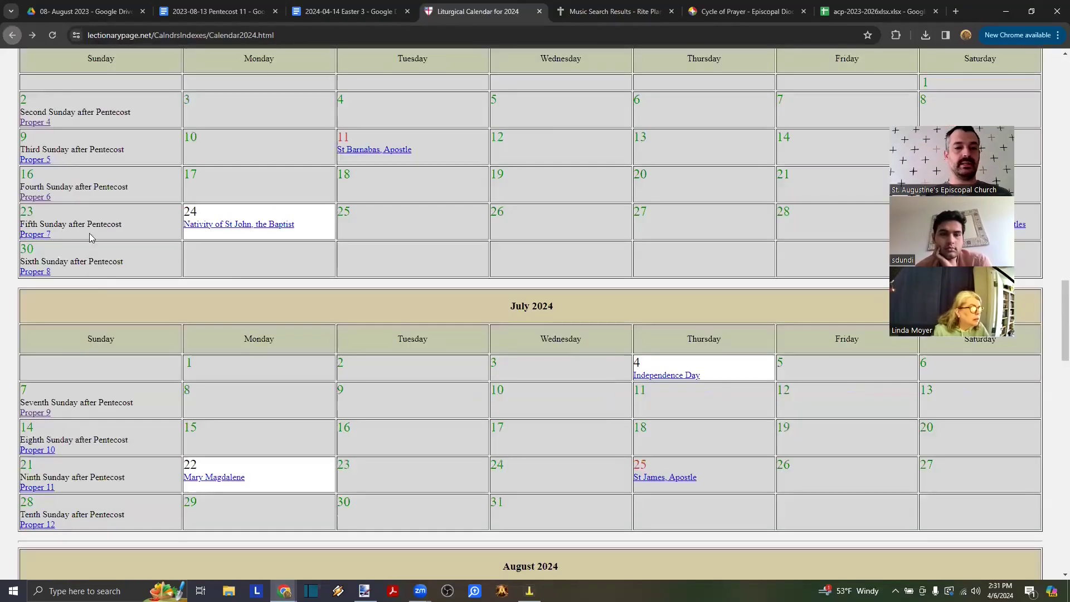
pyautogui.click(46, 451)
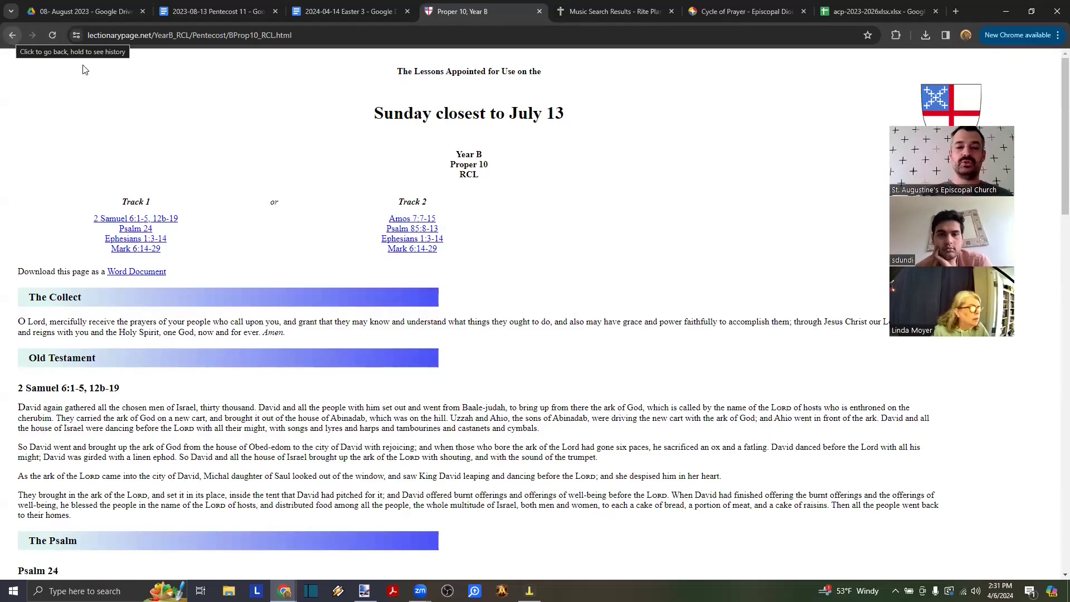
# - Select the Amos 7:7-15 and 2 Samuel 6:1-5, 12b-19 citations, then go back to the calendar
pyautogui.moveTo(441, 222); pyautogui.dragTo(382, 225)
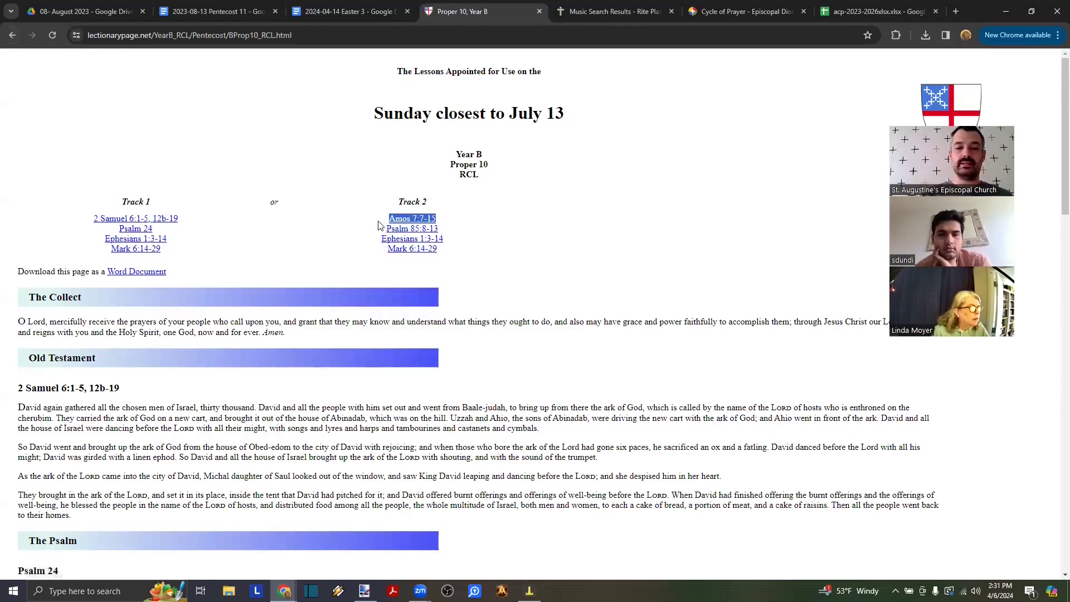
pyautogui.scroll(-2, 328, 361)
pyautogui.scroll(2, 329, 365)
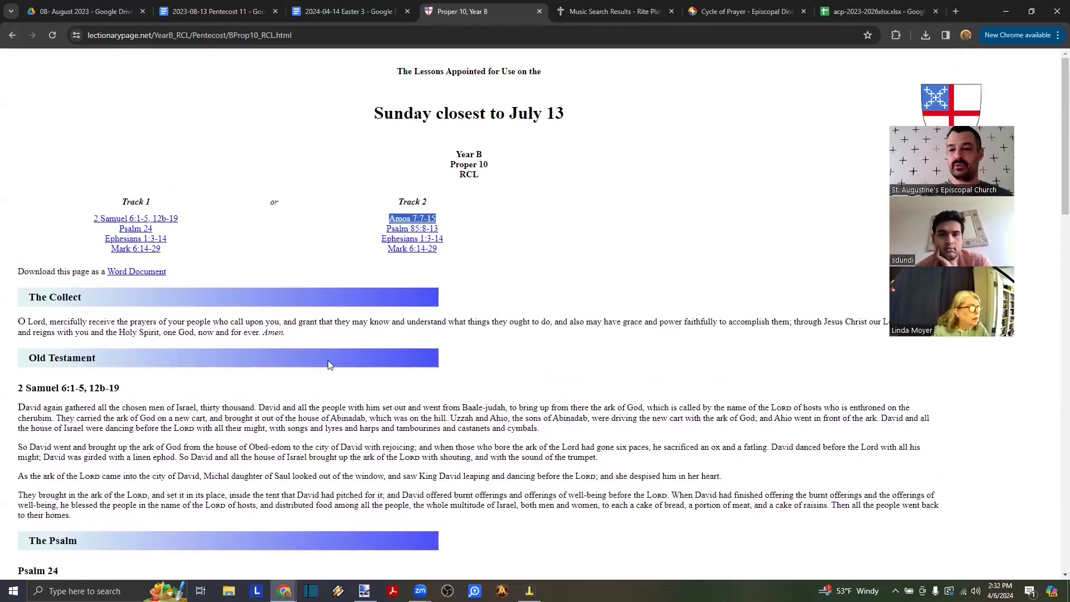
pyautogui.moveTo(229, 223); pyautogui.dragTo(89, 221)
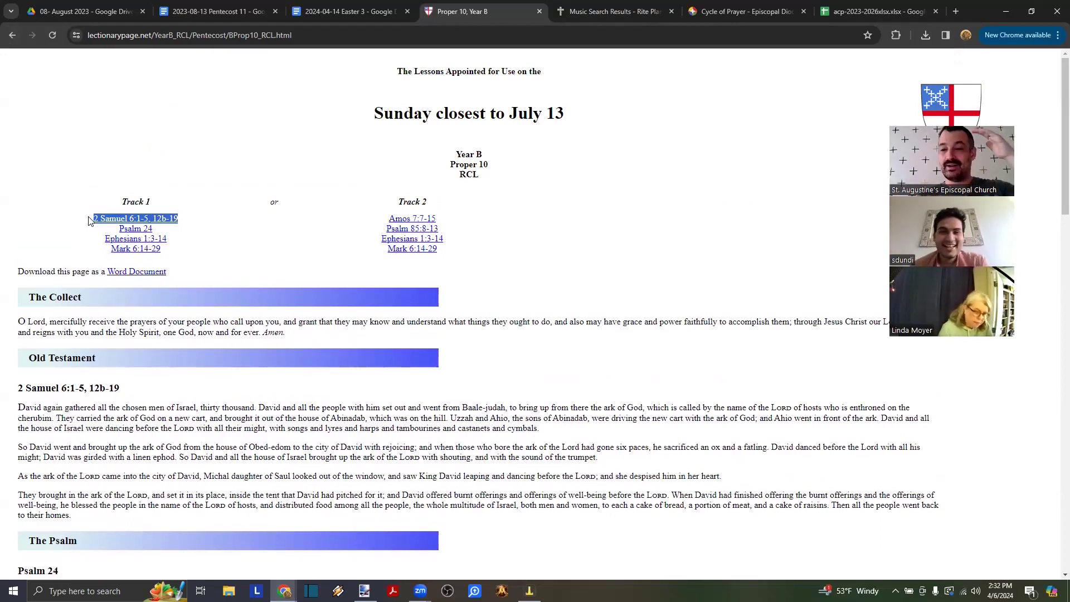
pyautogui.click(370, 223)
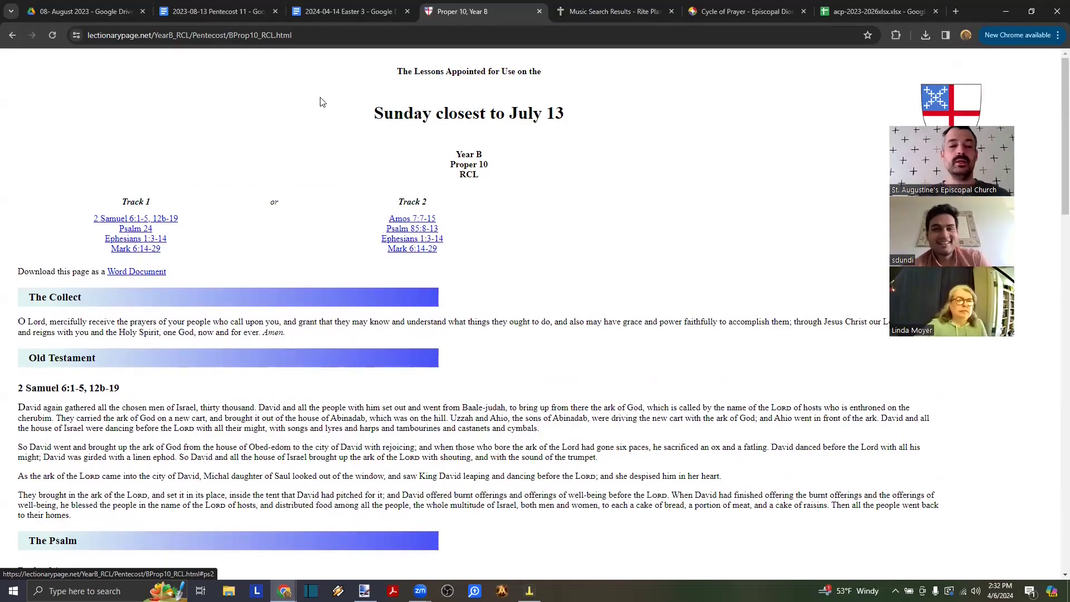
pyautogui.click(12, 35)
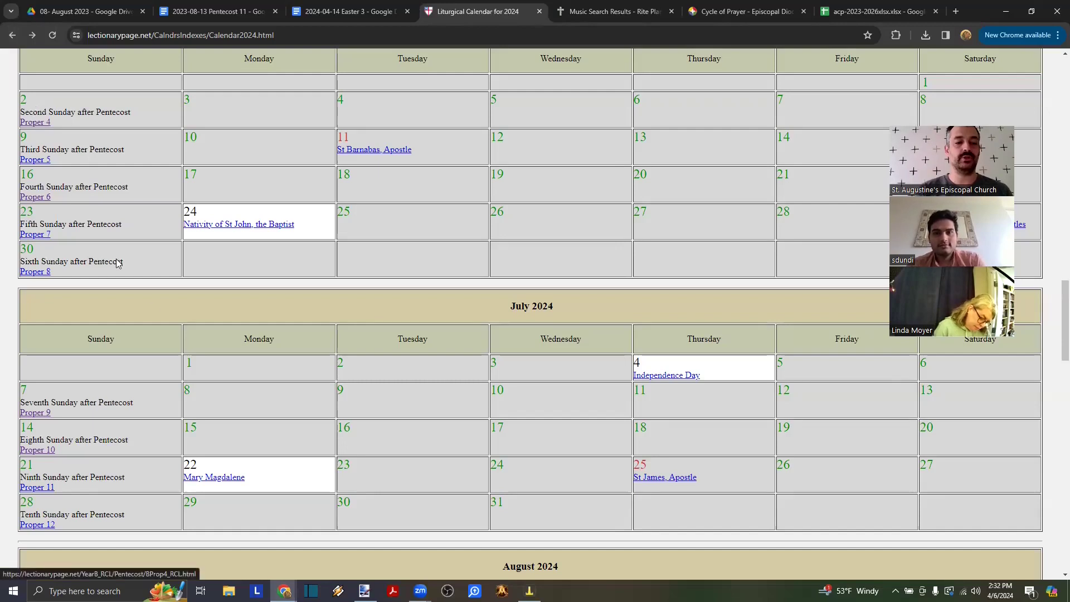
pyautogui.scroll(-1, 151, 307)
pyautogui.click(53, 356)
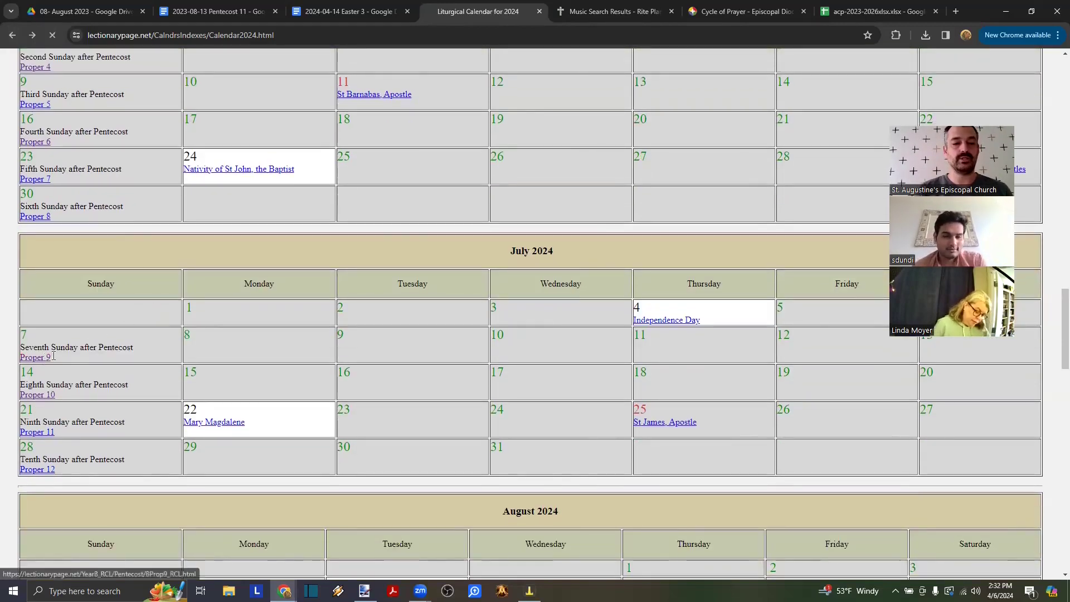
pyautogui.scroll(-5, 159, 321)
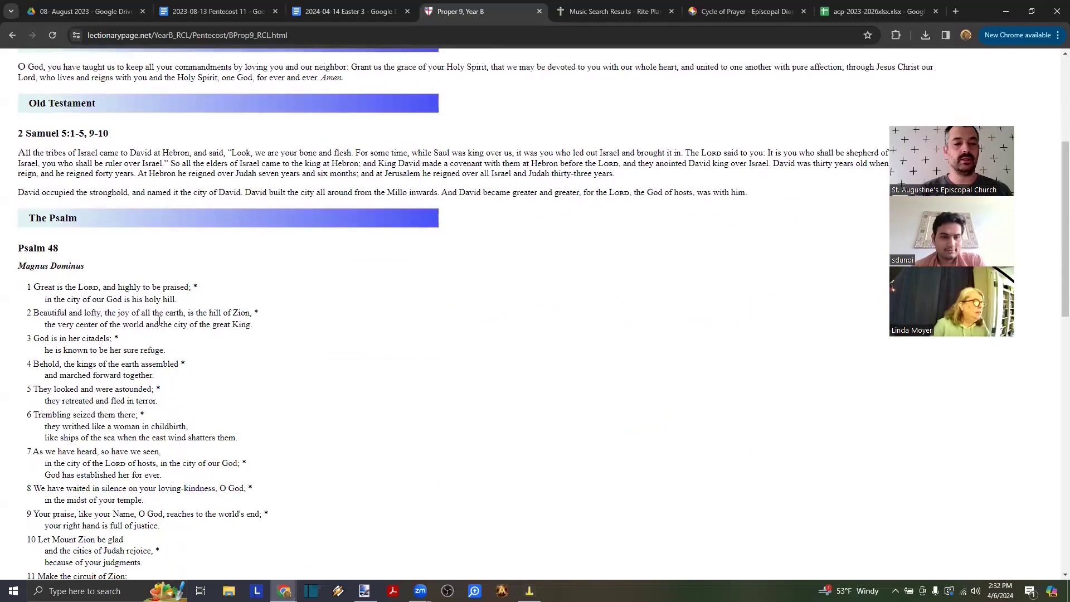
pyautogui.scroll(-9, 159, 322)
pyautogui.scroll(9, 160, 321)
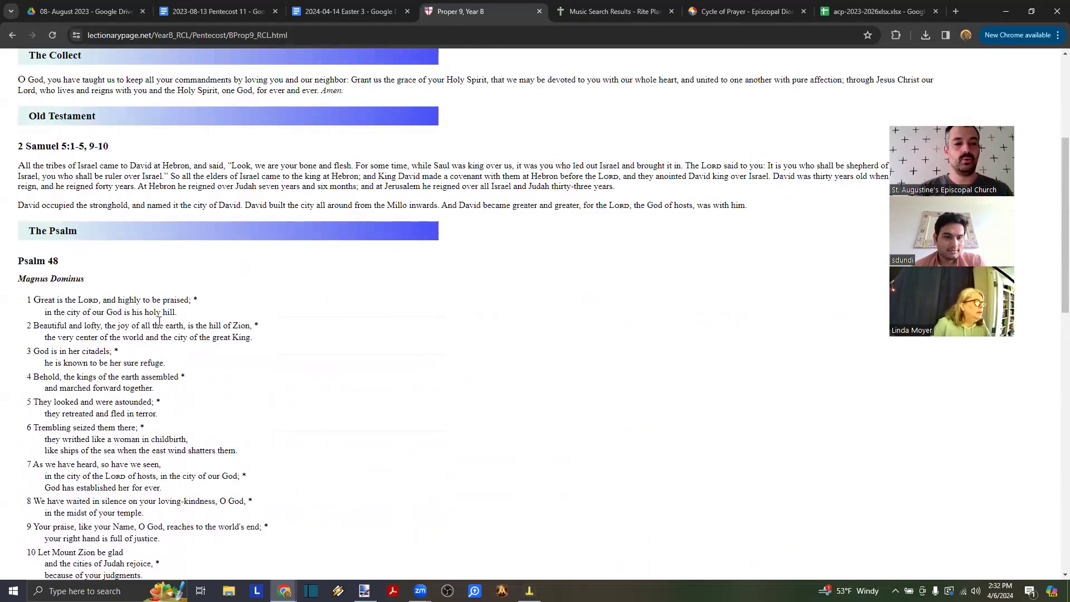
pyautogui.scroll(1, 112, 246)
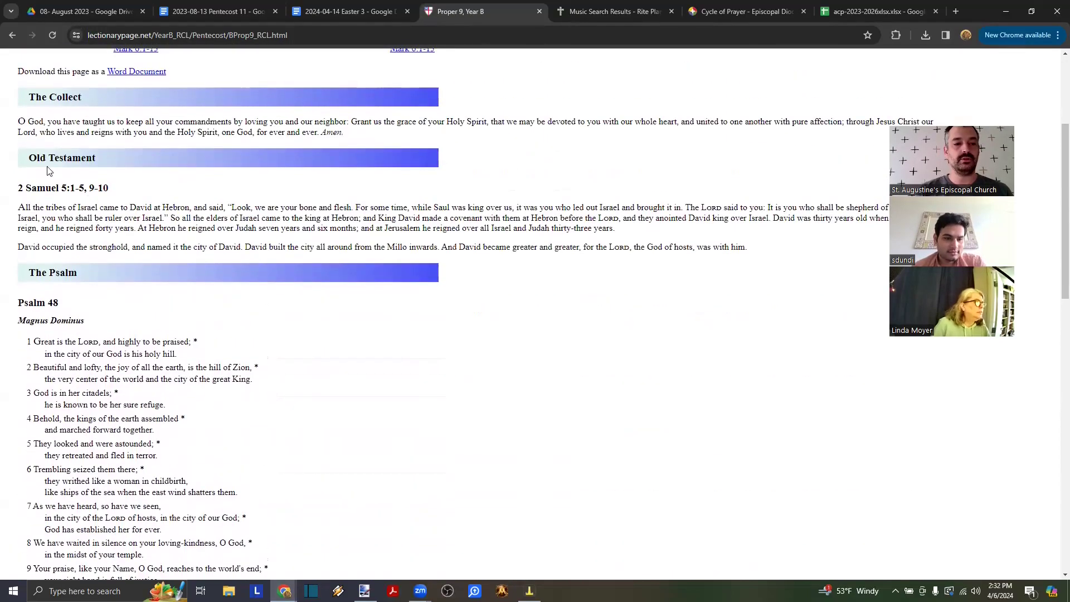
pyautogui.scroll(-9, 51, 273)
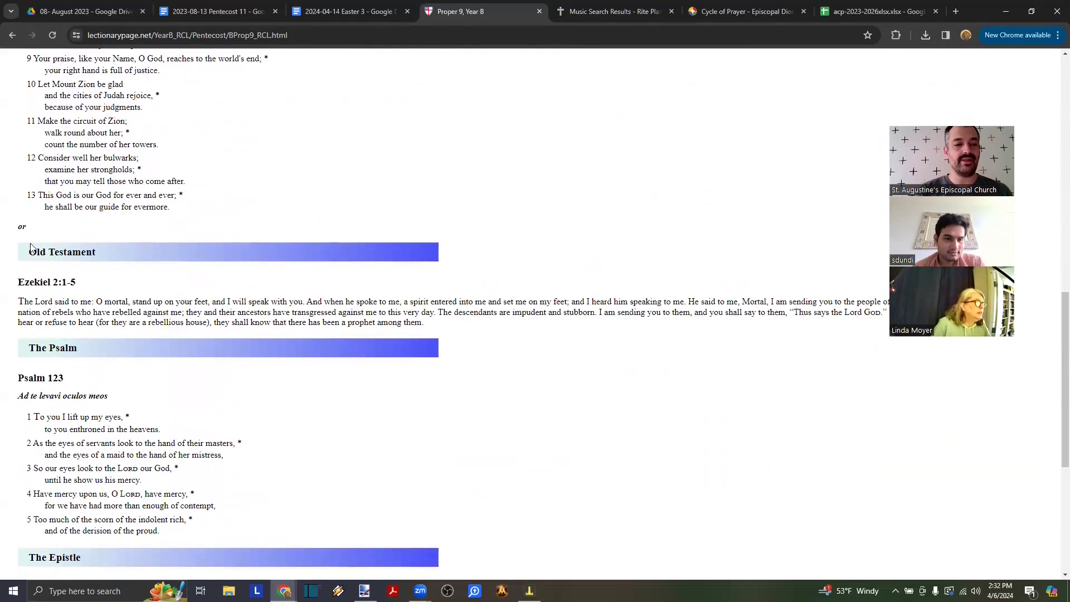
pyautogui.moveTo(39, 226); pyautogui.dragTo(16, 230)
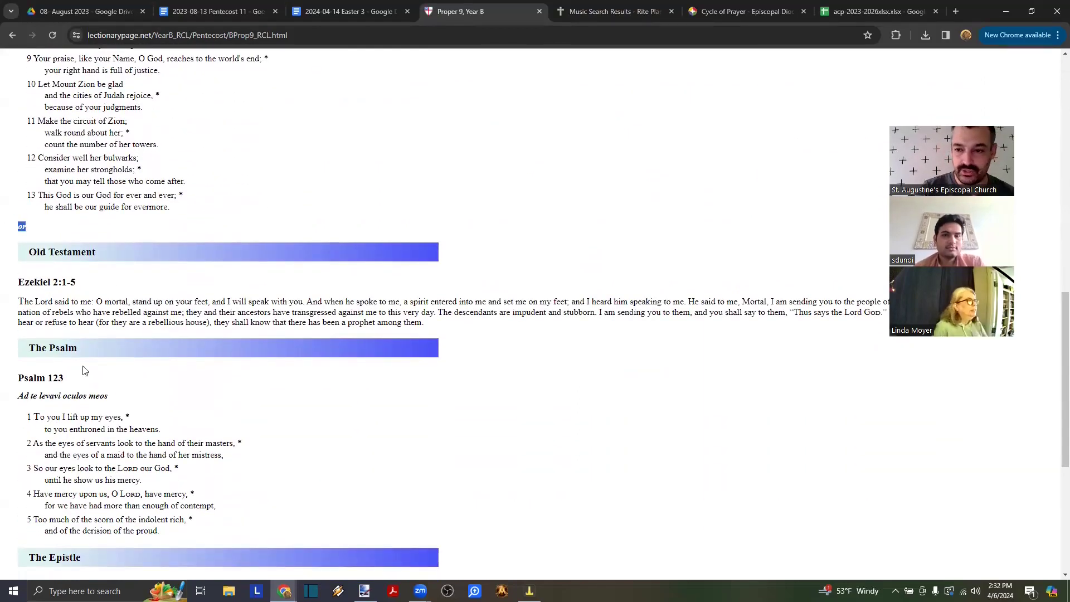
pyautogui.scroll(8, 69, 247)
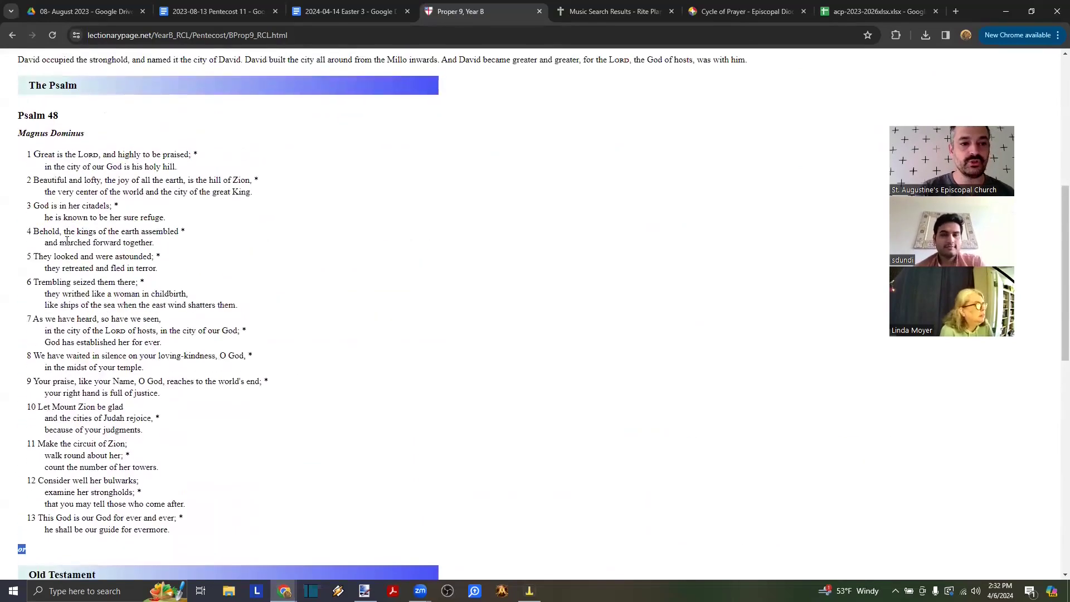
pyautogui.moveTo(30, 132); pyautogui.dragTo(77, 453)
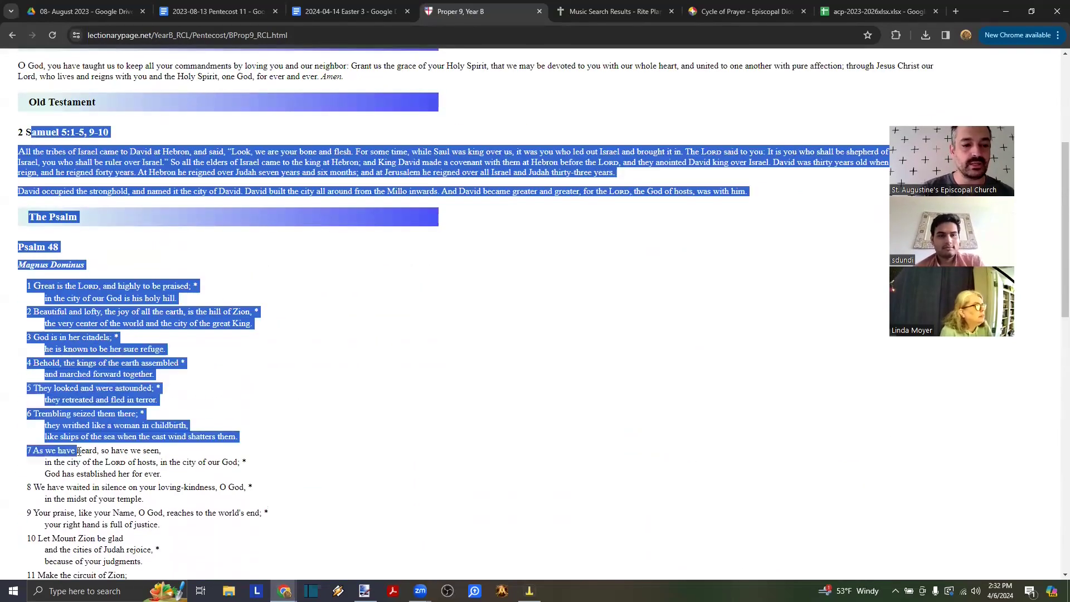
pyautogui.click(77, 453)
pyautogui.scroll(-10, 77, 453)
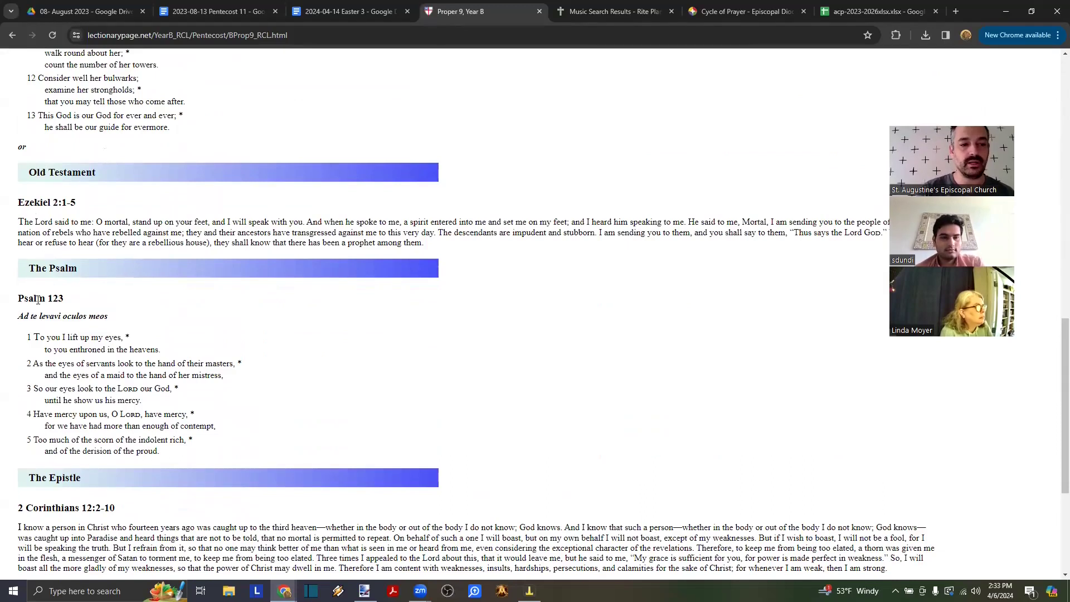
pyautogui.moveTo(43, 202); pyautogui.dragTo(99, 333)
pyautogui.click(99, 329)
pyautogui.scroll(-3, 99, 331)
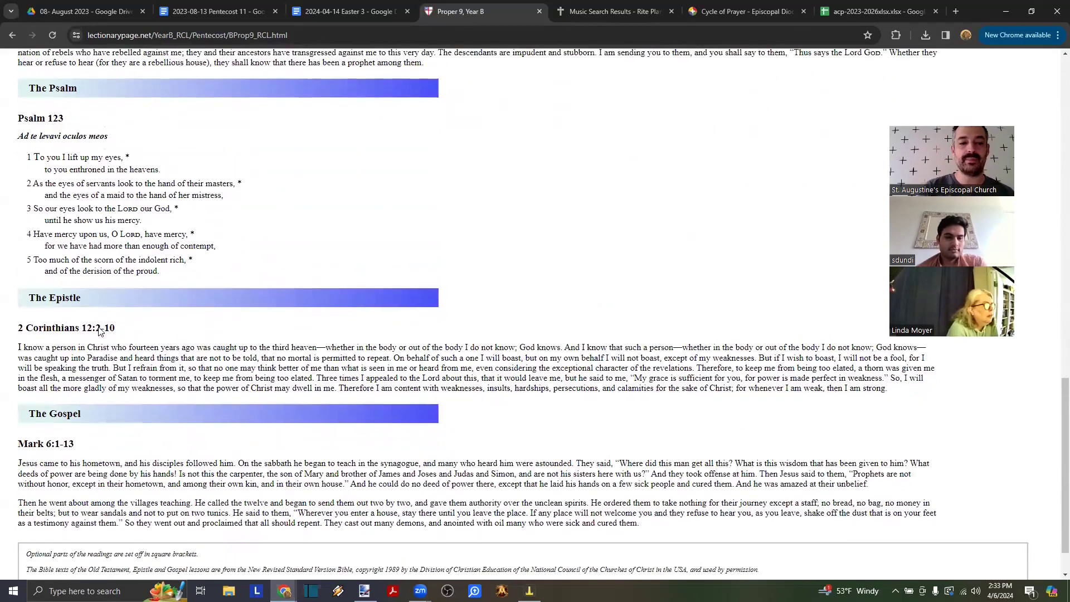
pyautogui.moveTo(36, 292); pyautogui.dragTo(147, 341)
pyautogui.scroll(-1, 147, 341)
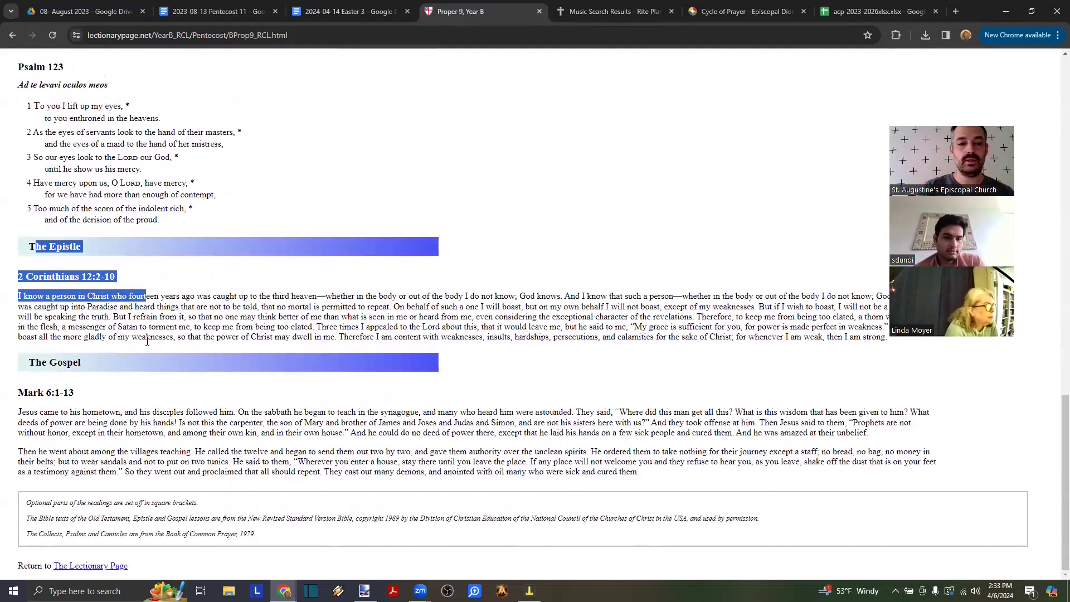
pyautogui.click(125, 397)
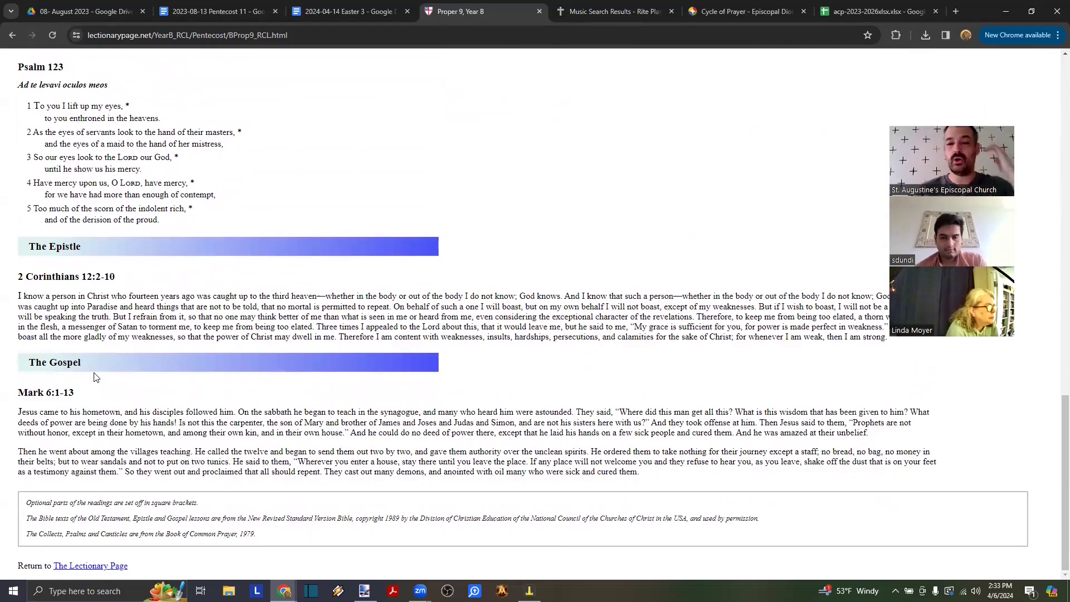
pyautogui.scroll(15, 94, 377)
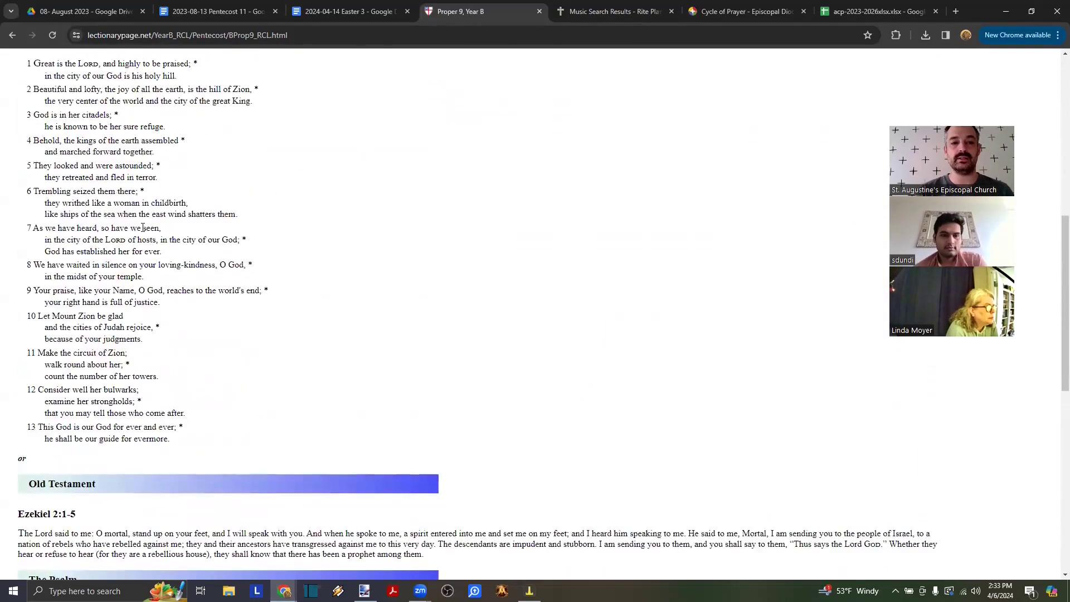
pyautogui.scroll(1, 180, 152)
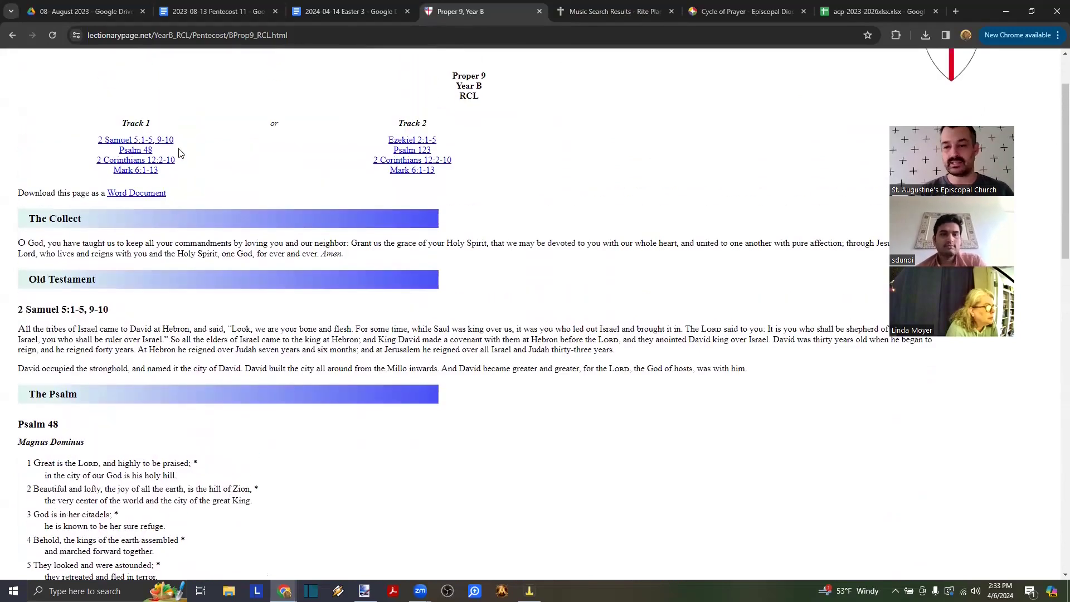
pyautogui.moveTo(167, 155); pyautogui.dragTo(83, 157)
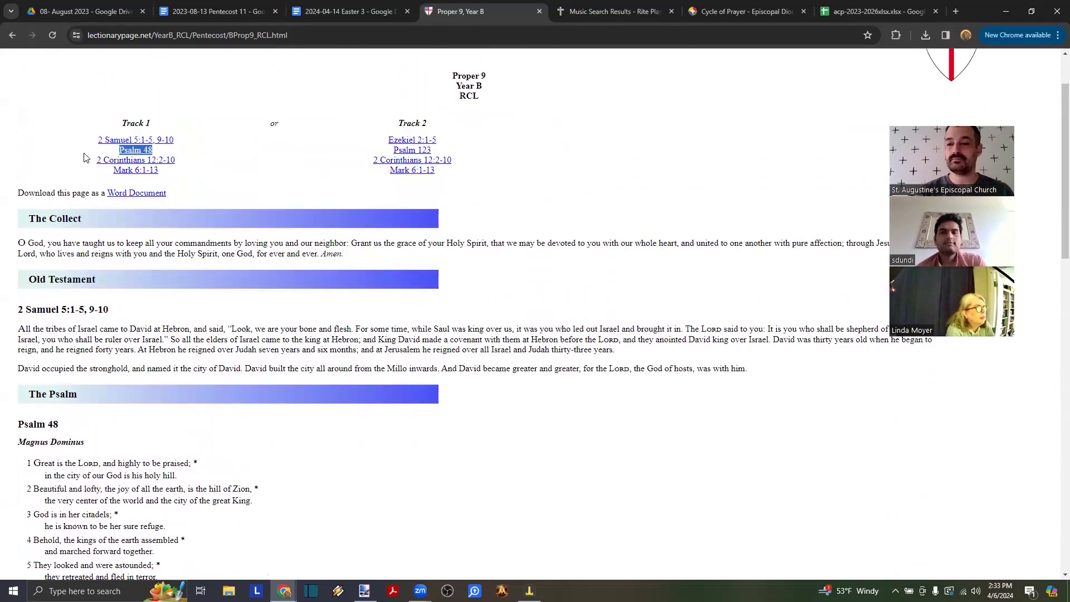
pyautogui.click(79, 166)
pyautogui.moveTo(79, 165); pyautogui.dragTo(176, 172)
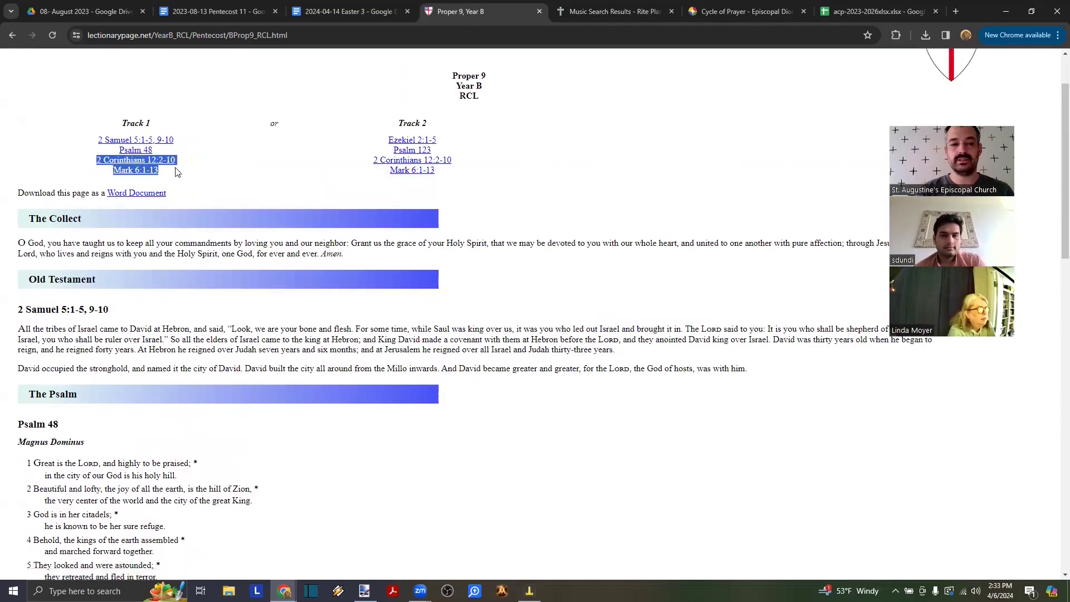
pyautogui.moveTo(372, 161); pyautogui.dragTo(465, 176)
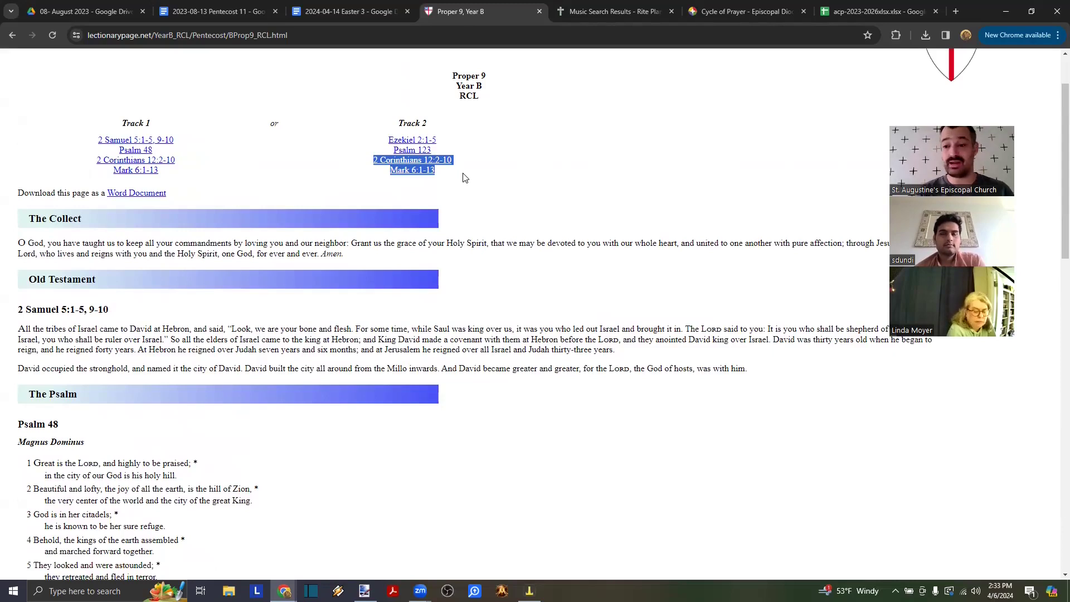
pyautogui.scroll(2, 246, 196)
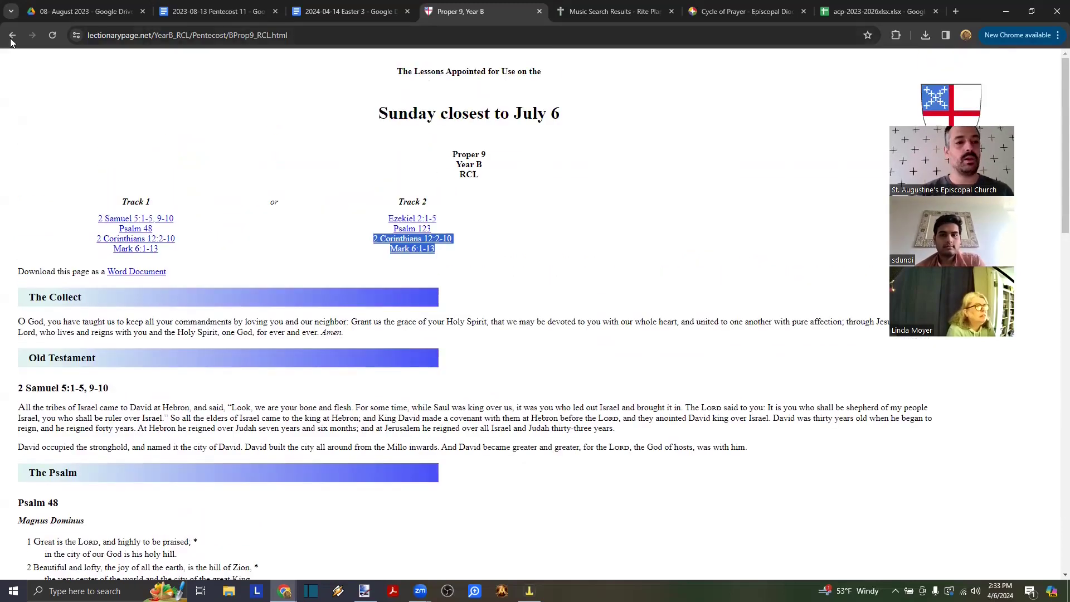
pyautogui.scroll(-10, 23, 223)
pyautogui.moveTo(31, 378); pyautogui.dragTo(96, 388)
pyautogui.scroll(-5, 10, 377)
pyautogui.click(96, 389)
pyautogui.click(16, 33)
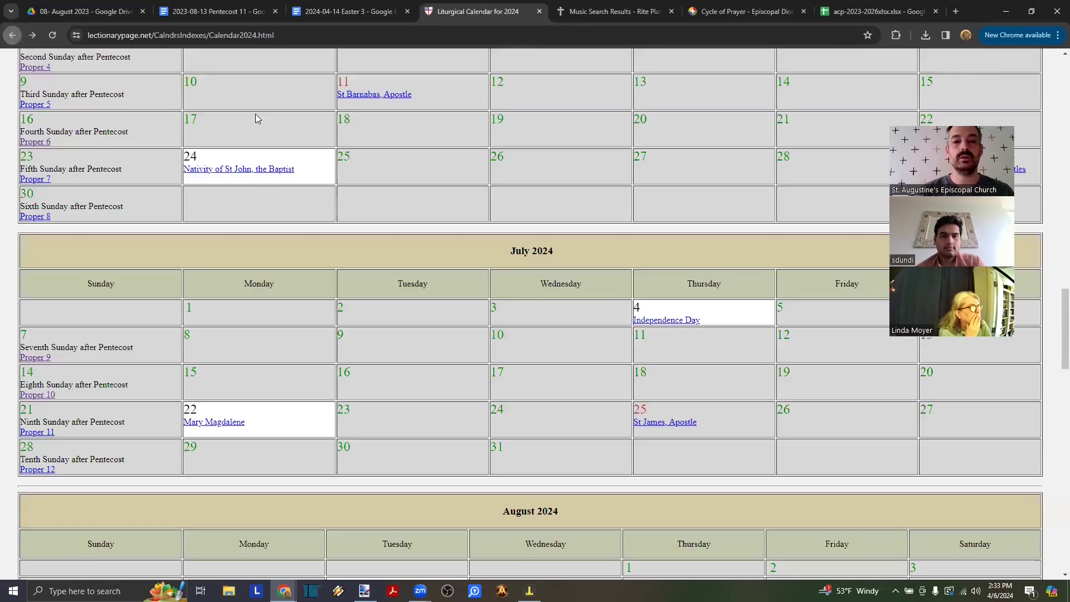
# - In the announcements heading, replace the day 7 with 14 to read April 14
pyautogui.click(323, 12)
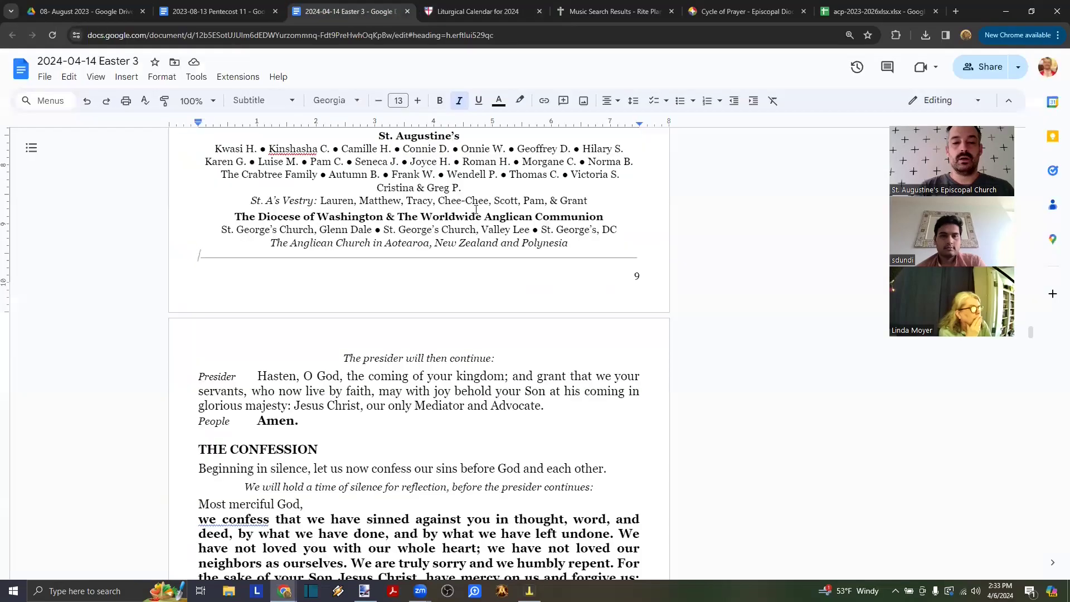
pyautogui.scroll(2, 458, 222)
pyautogui.scroll(-5, 502, 229)
pyautogui.moveTo(544, 255); pyautogui.dragTo(302, 227)
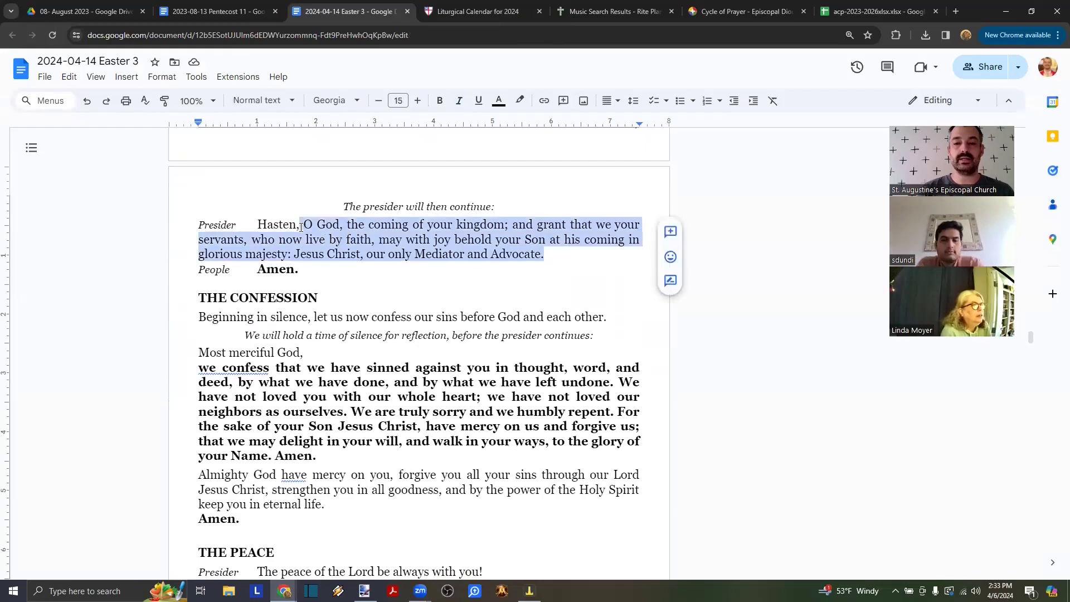
pyautogui.scroll(-5, 302, 227)
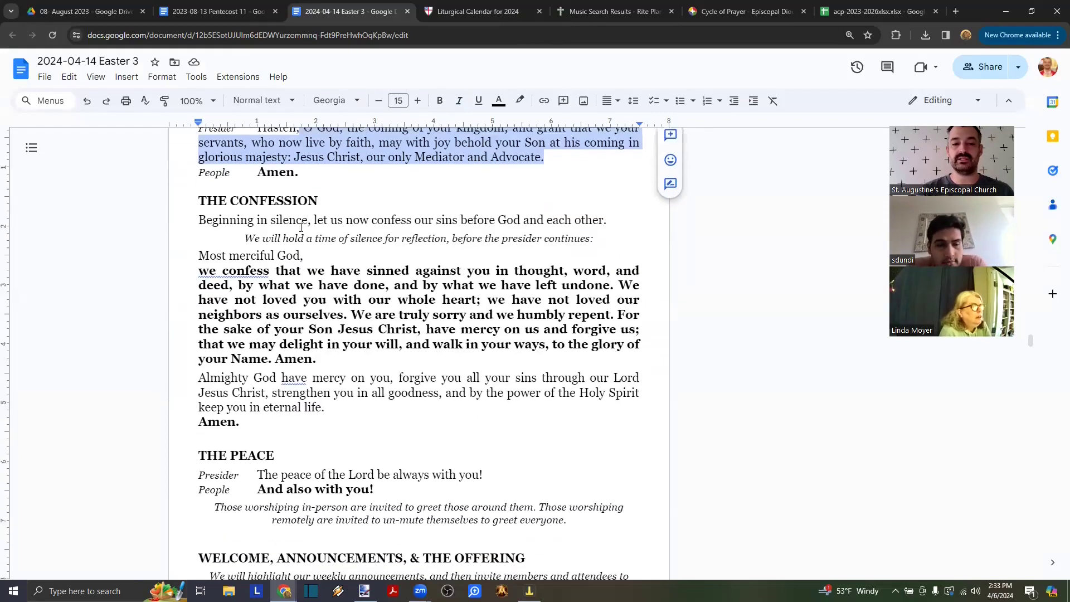
pyautogui.scroll(-2, 301, 227)
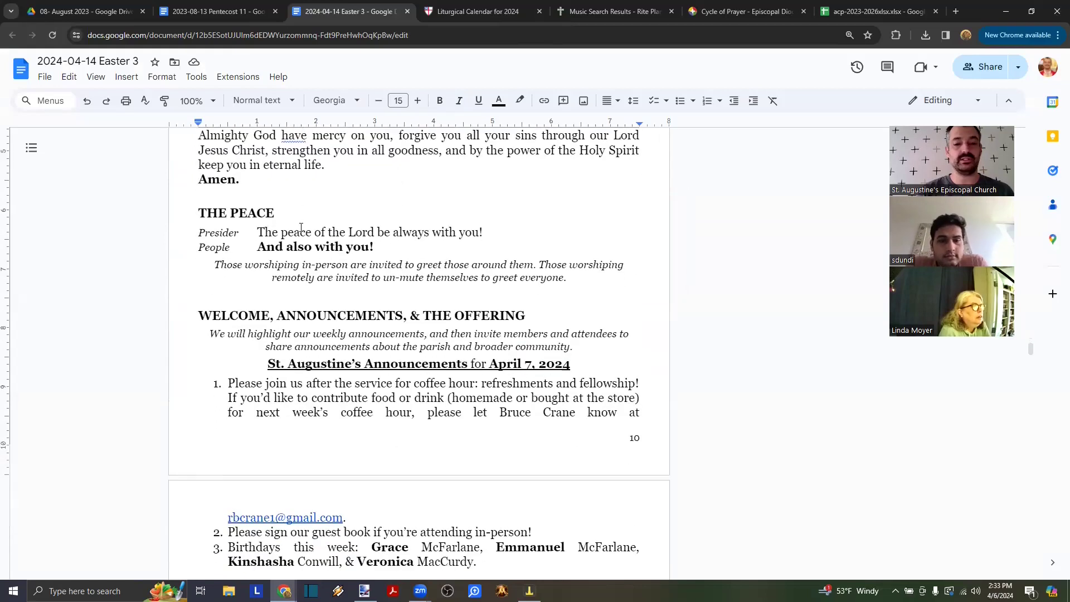
pyautogui.scroll(-2, 301, 228)
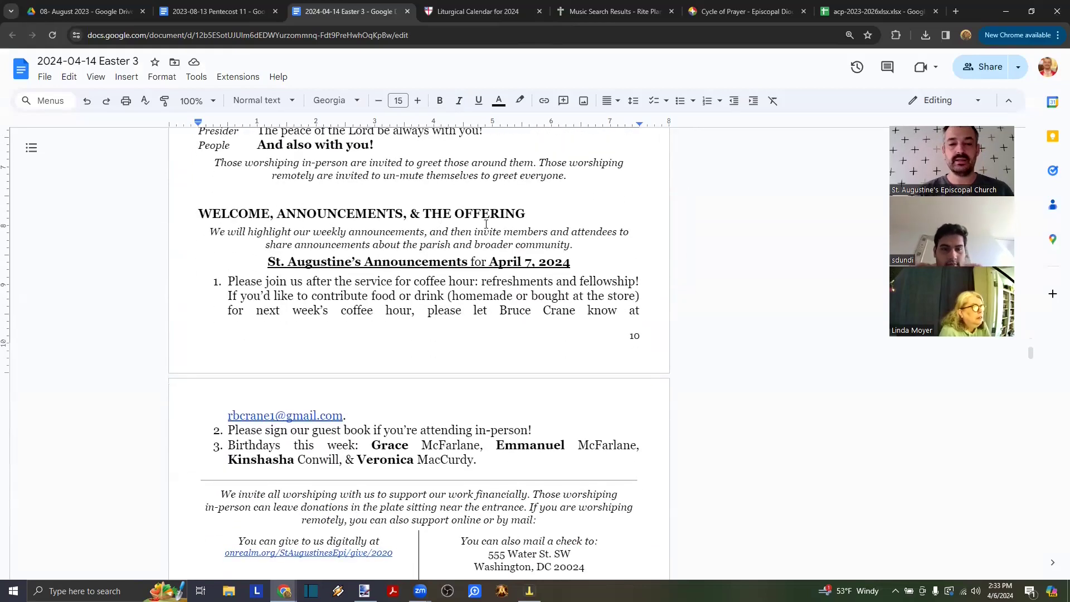
pyautogui.click(523, 261)
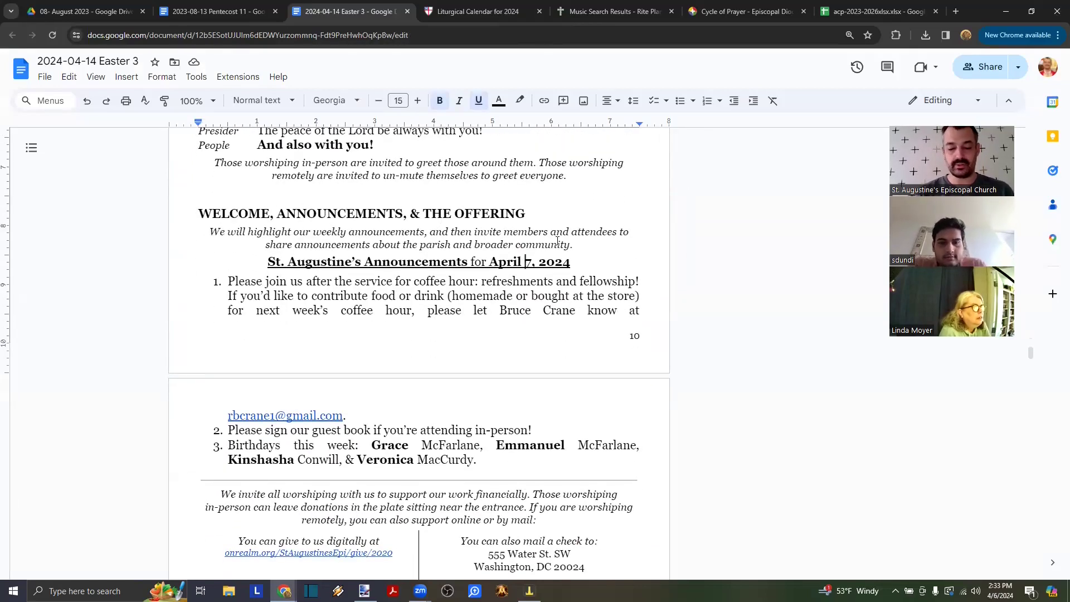
pyautogui.write('14')
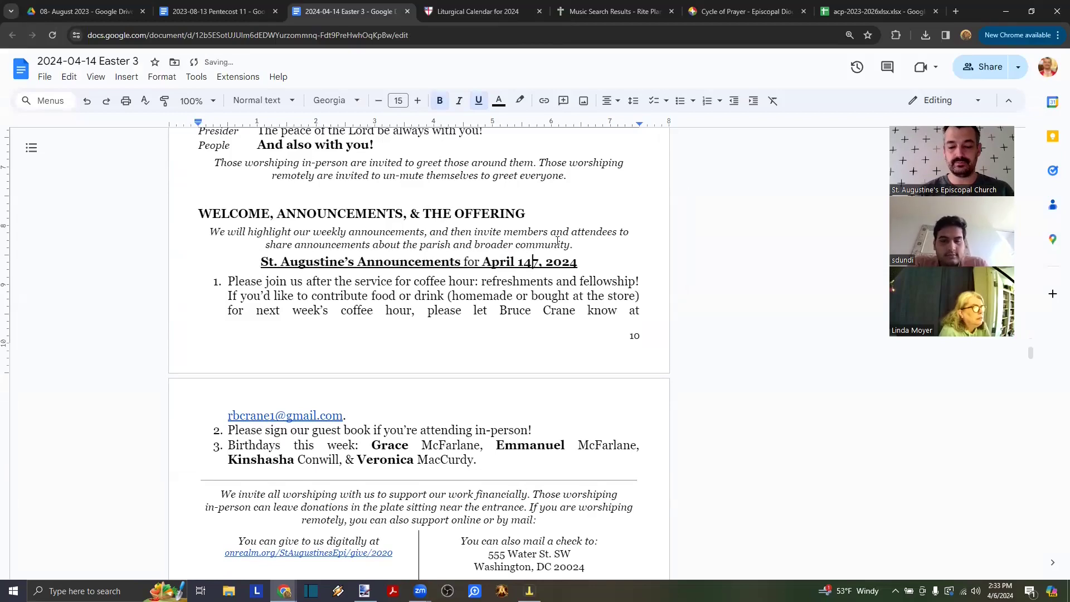
pyautogui.press('Delete')
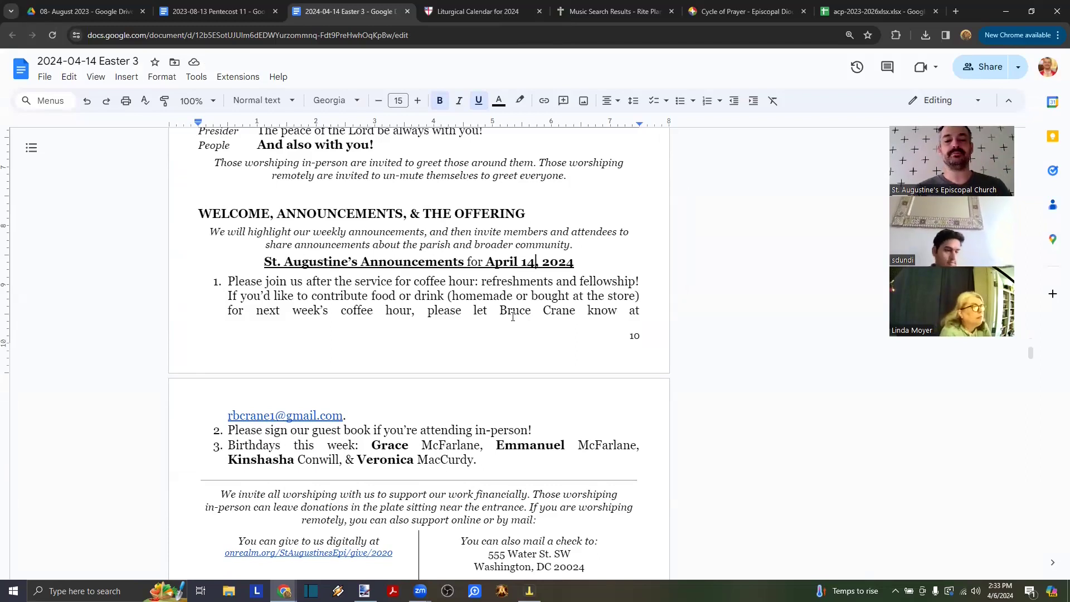
# - Select last week's birthday names in the birthdays announcement
pyautogui.scroll(-1, 513, 316)
pyautogui.moveTo(276, 207); pyautogui.dragTo(362, 251)
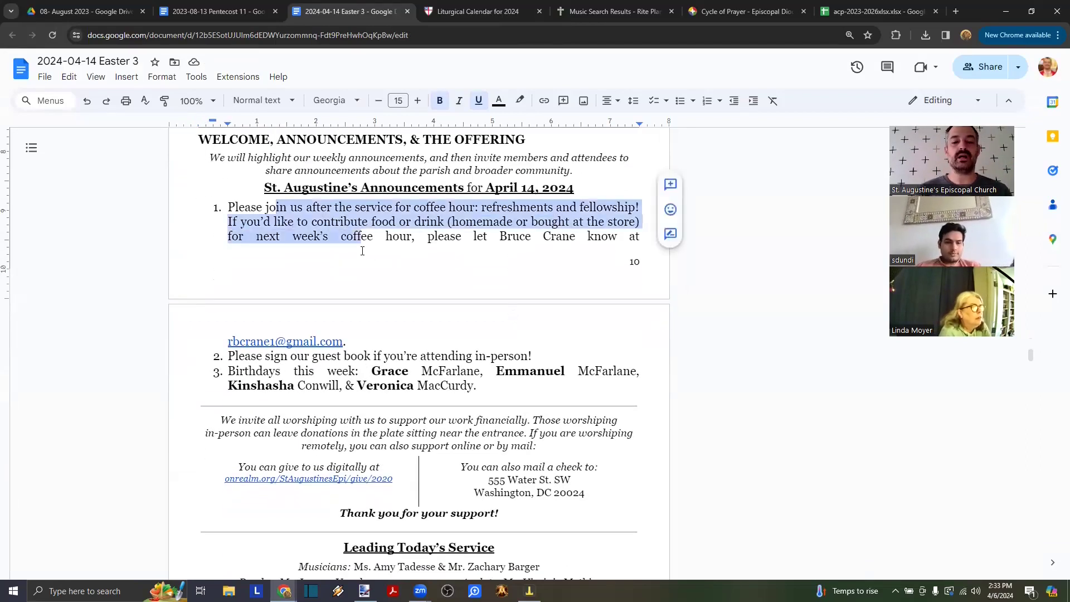
pyautogui.moveTo(542, 363); pyautogui.dragTo(240, 360)
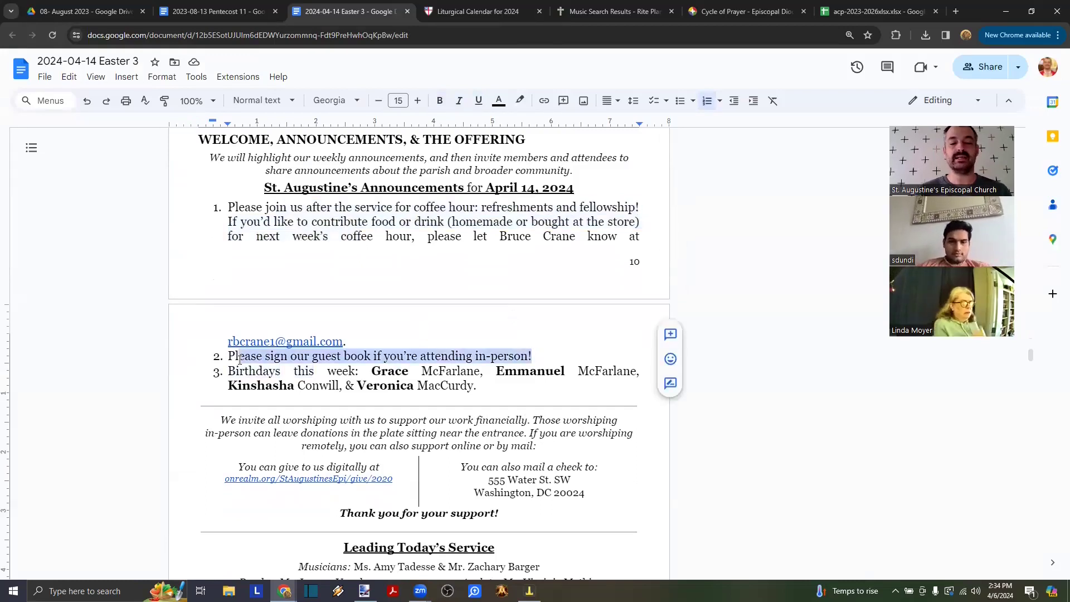
pyautogui.click(240, 360)
pyautogui.moveTo(470, 383); pyautogui.dragTo(473, 383)
pyautogui.click(473, 383)
pyautogui.hotkey('ctrl', 'shift', 'Left')
pyautogui.hotkey('ctrl', 'shift', 'Left')
pyautogui.hotkey('ctrl', 'shift', 'Left')
pyautogui.hotkey('ctrl', 'shift', 'Left')
pyautogui.hotkey('ctrl', 'shift', 'Left')
pyautogui.hotkey('ctrl', 'shift', 'Left')
pyautogui.hotkey('ctrl', 'shift', 'Left')
pyautogui.hotkey('ctrl', 'shift', 'Left')
pyautogui.hotkey('ctrl', 'shift', 'Left')
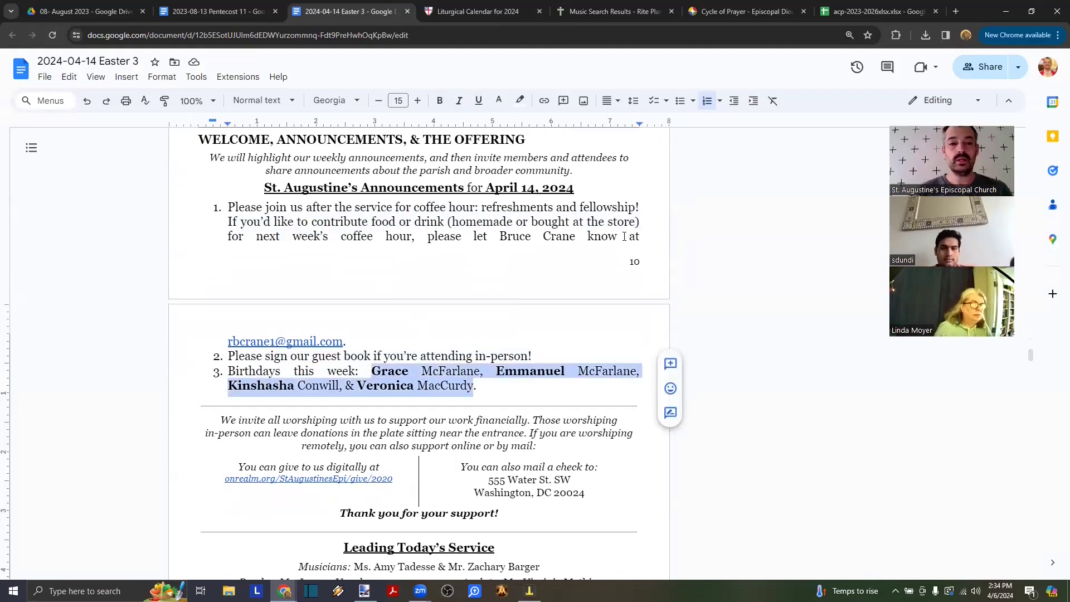
# - Copy the Birthday List February 2024 address and paste it into a new Chrome tab
pyautogui.click(93, 11)
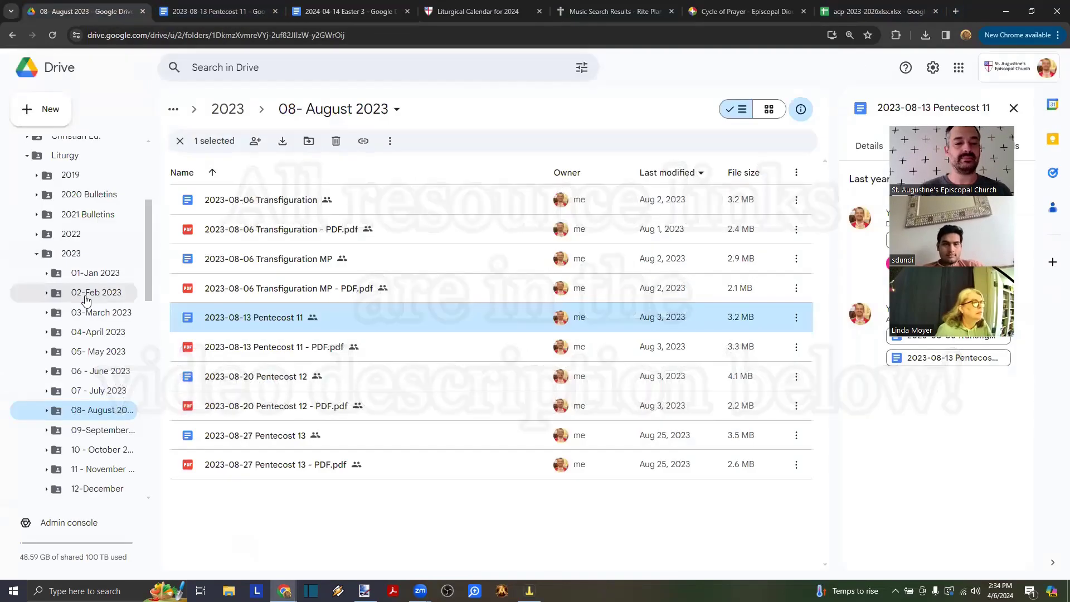
pyautogui.hotkey('alt', 'Tab')
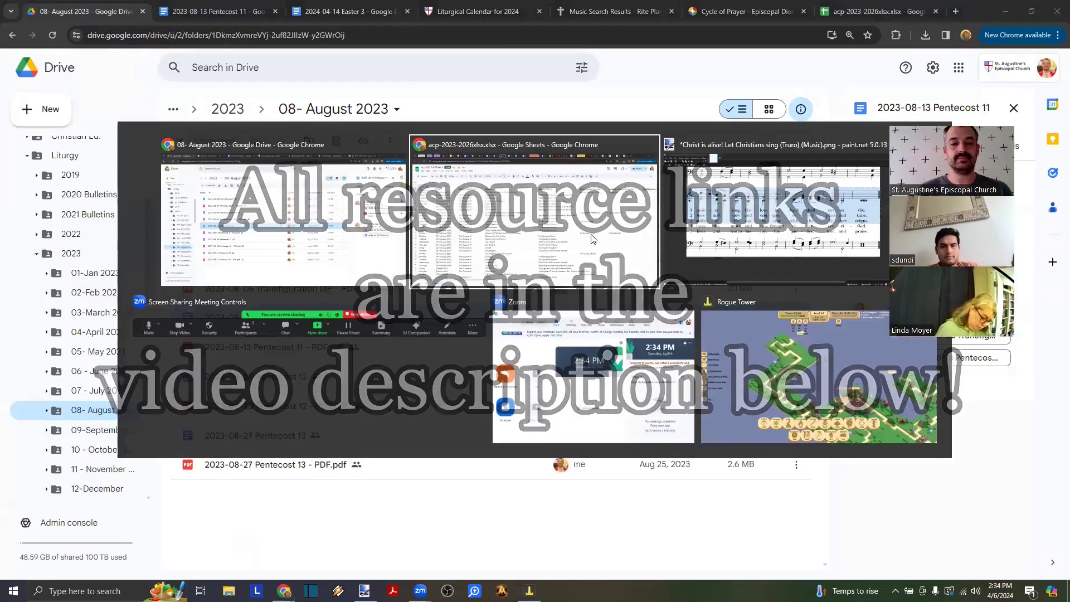
pyautogui.click(593, 239)
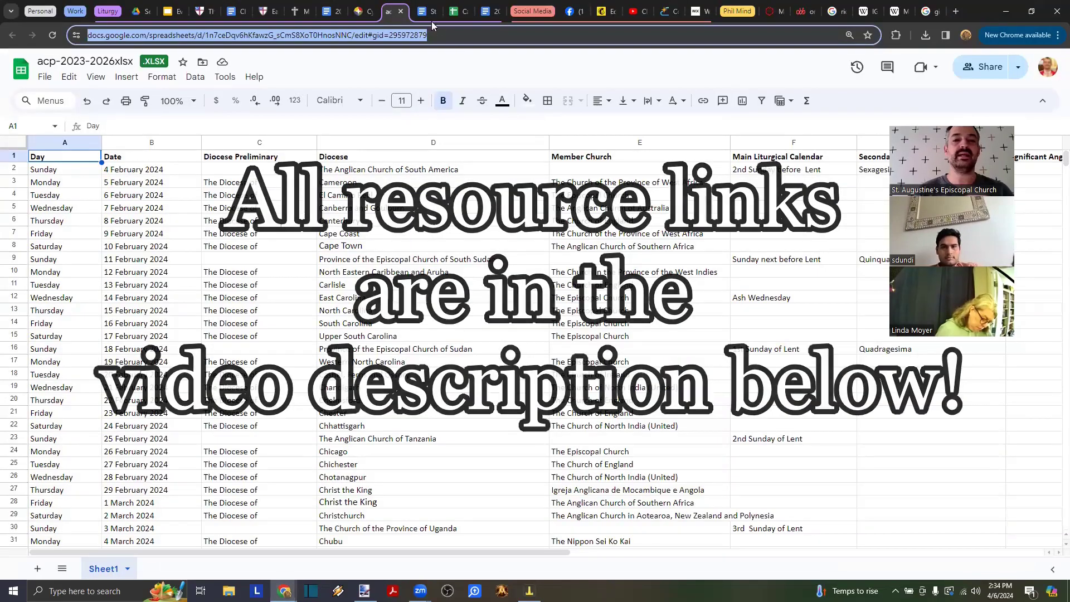
pyautogui.click(426, 15)
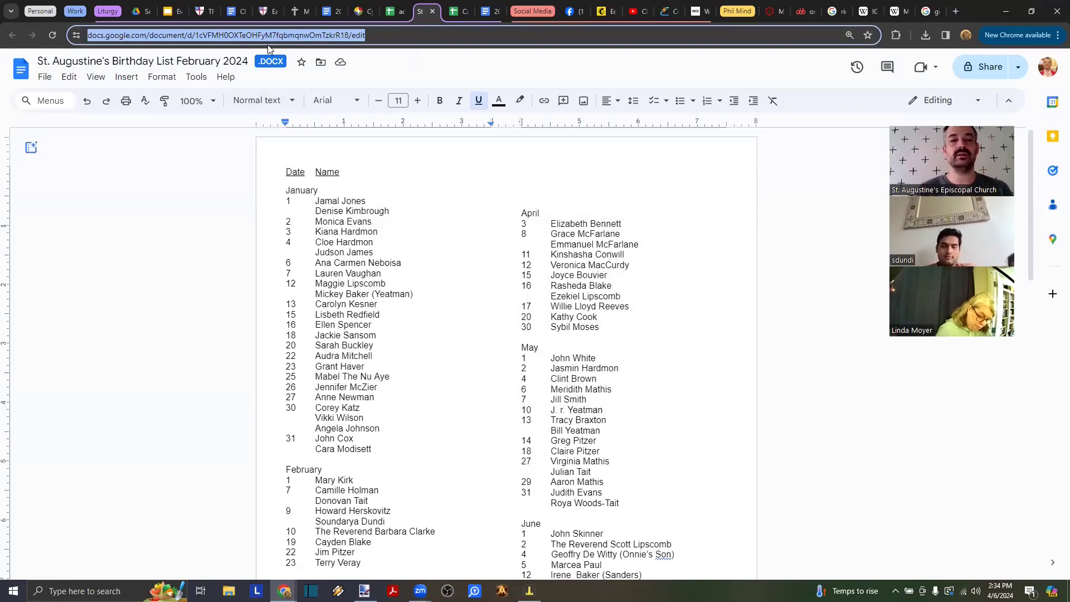
pyautogui.hotkey('alt', 'Tab')
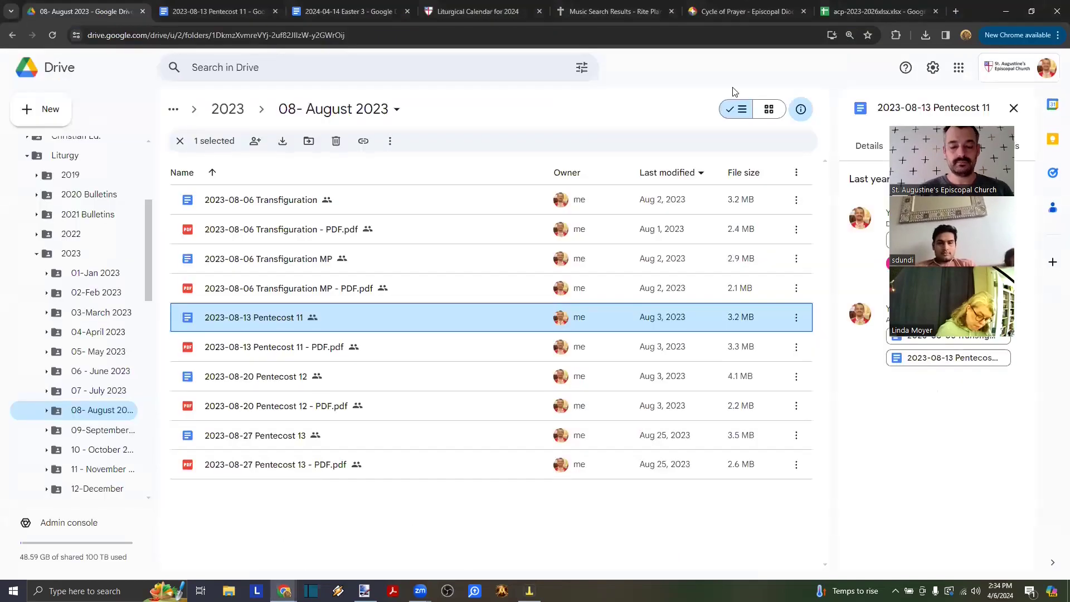
pyautogui.hotkey('ctrl', 't')
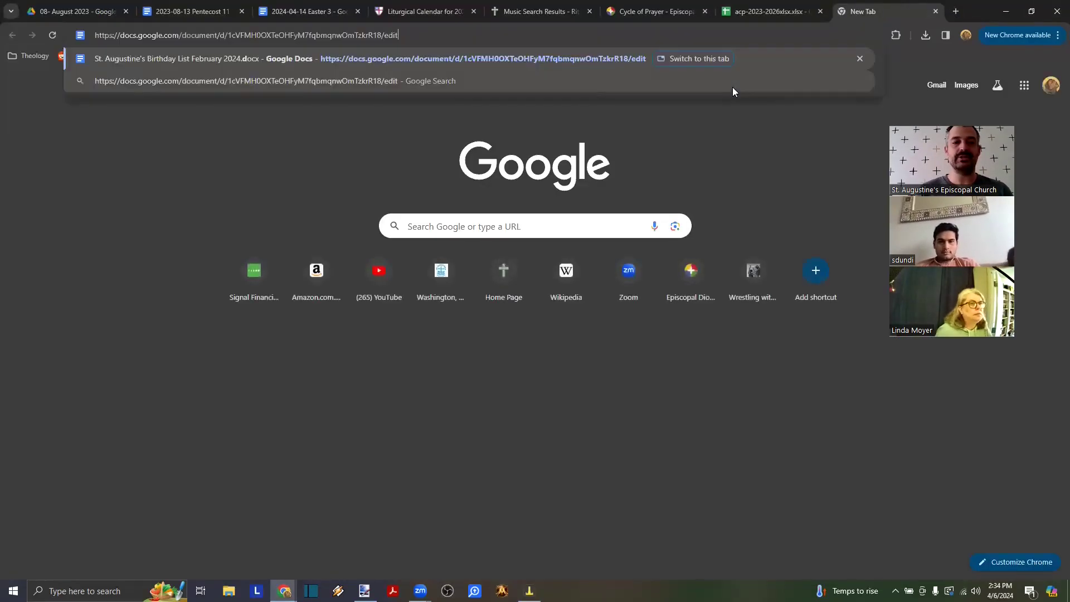
# - Load the Birthday List, select the April 15–20 entries, and return to the Easter 3 bulletin
pyautogui.press('Return')
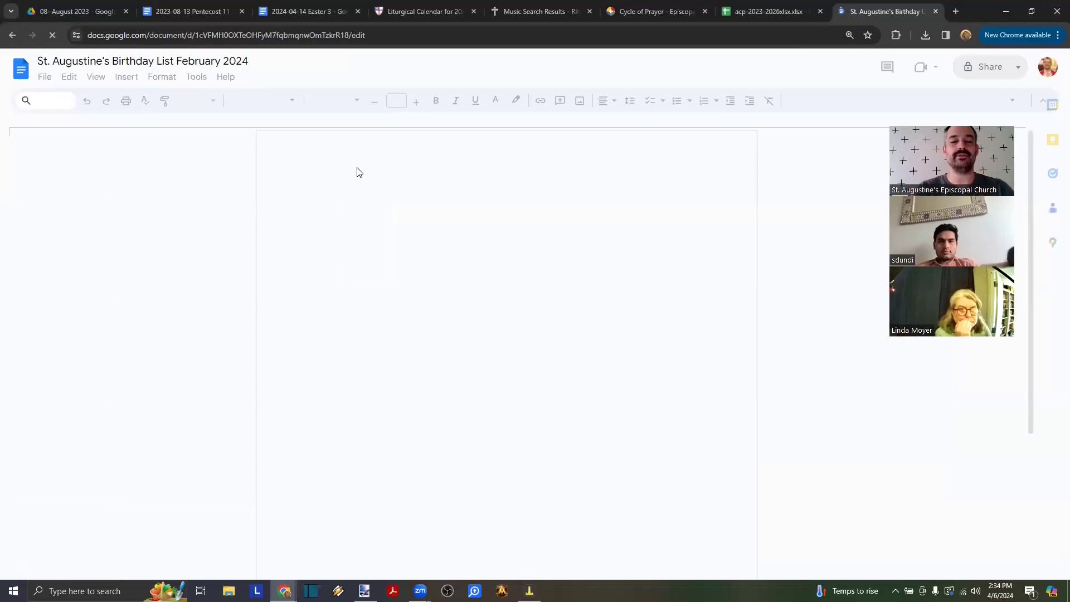
pyautogui.scroll(-4, 617, 324)
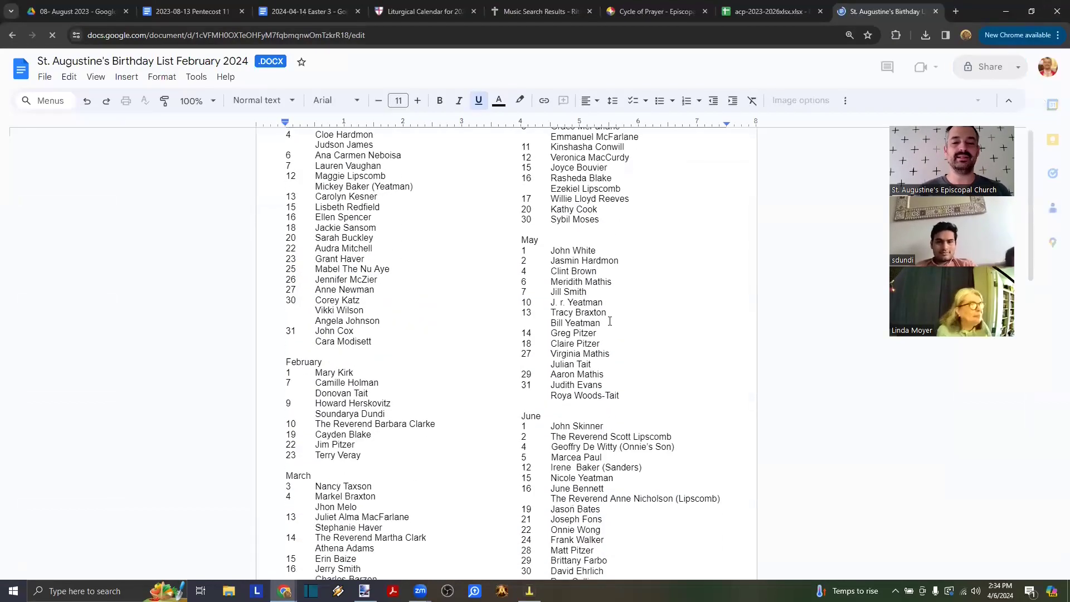
pyautogui.scroll(-1, 618, 323)
pyautogui.scroll(3, 553, 337)
pyautogui.scroll(2, 554, 337)
pyautogui.scroll(-1, 550, 245)
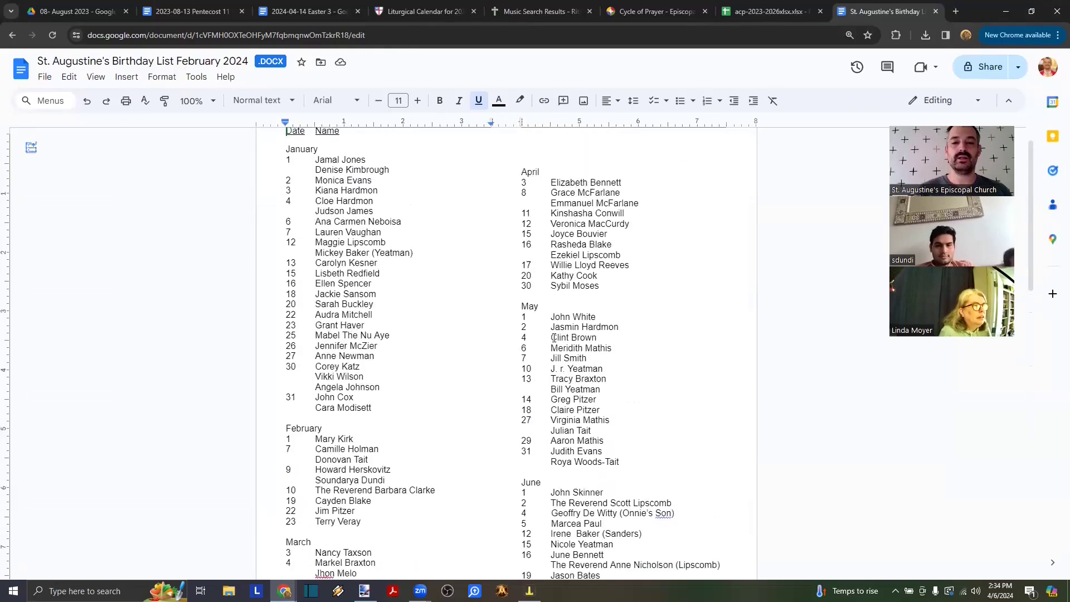
pyautogui.moveTo(551, 223); pyautogui.dragTo(598, 264)
pyautogui.hotkey('ctrl', 'c')
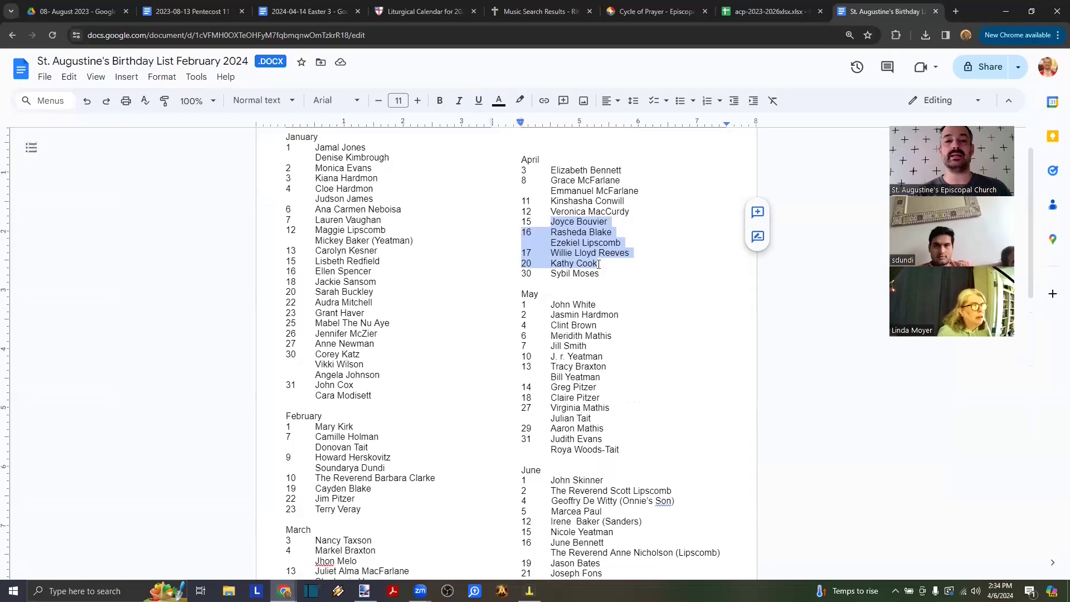
pyautogui.click(322, 12)
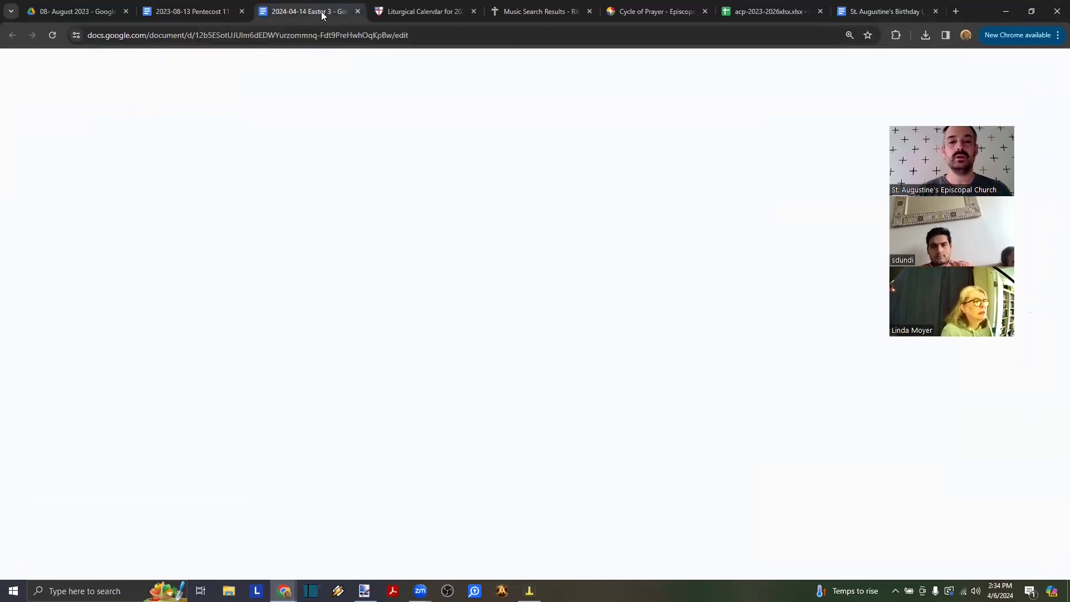
# - Paste the new names, unbold the first two surnames and join them with a comma
pyautogui.hotkey('ctrl', 'v')
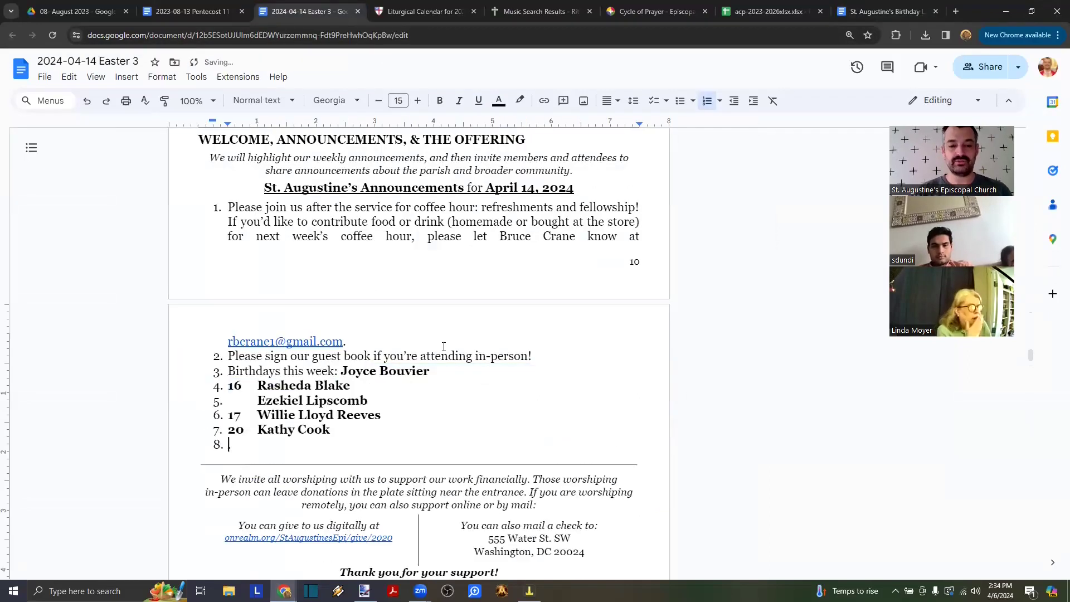
pyautogui.doubleClick(436, 369)
pyautogui.hotkey('ctrl', 'b')
pyautogui.press('Right')
pyautogui.press('Delete')
pyautogui.press('Delete')
pyautogui.press('Delete')
pyautogui.press('Delete')
pyautogui.write(',')
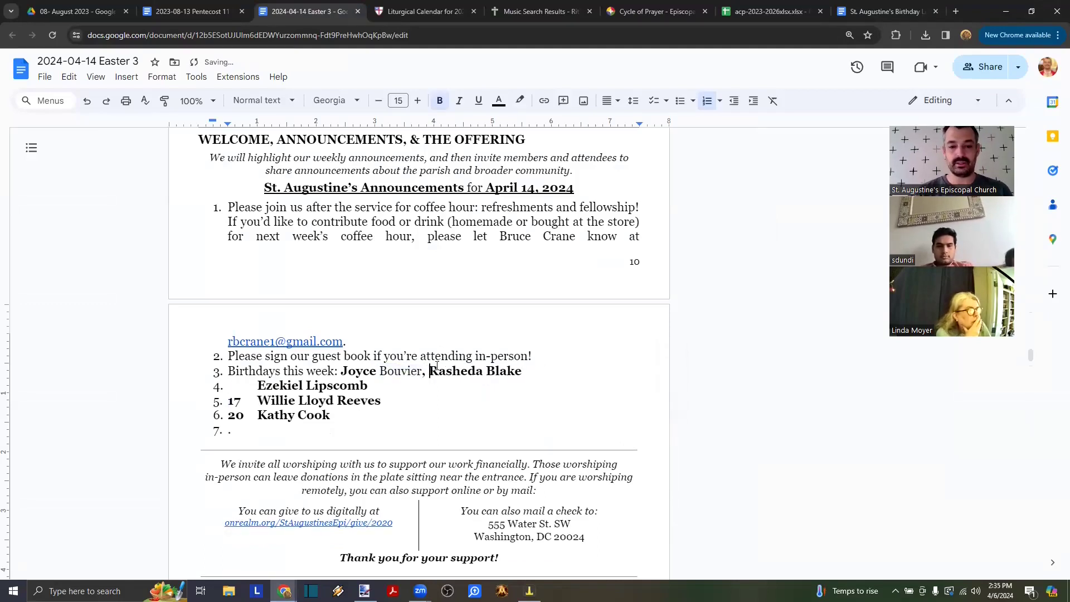
pyautogui.press('BackSpace')
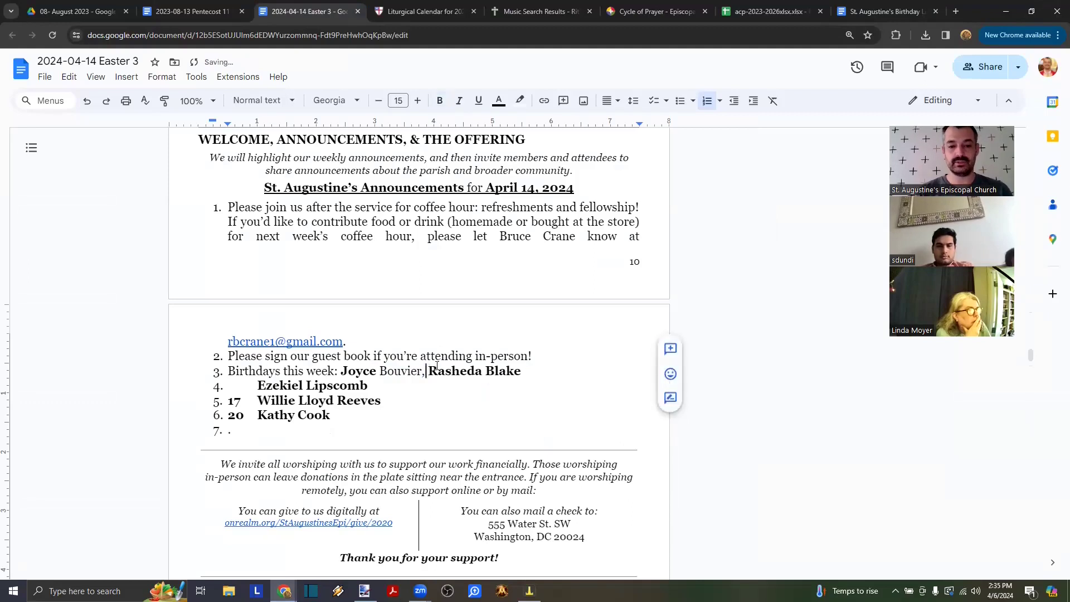
pyautogui.hotkey('ctrl', 'shift', 'Right')
pyautogui.hotkey('ctrl', 'b')
pyautogui.press('Right')
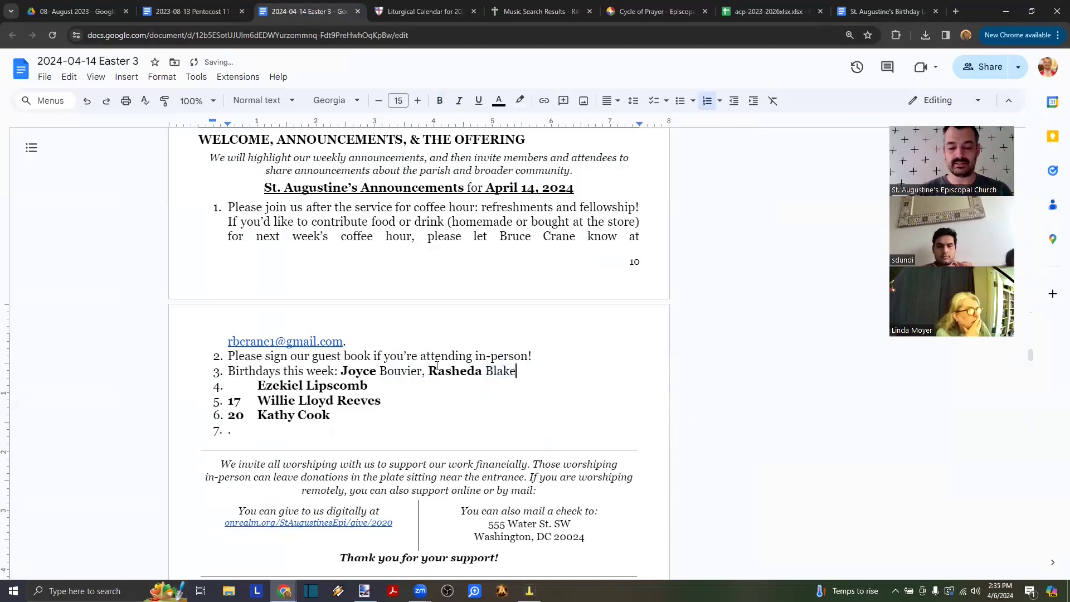
pyautogui.press('Delete')
pyautogui.press('Delete')
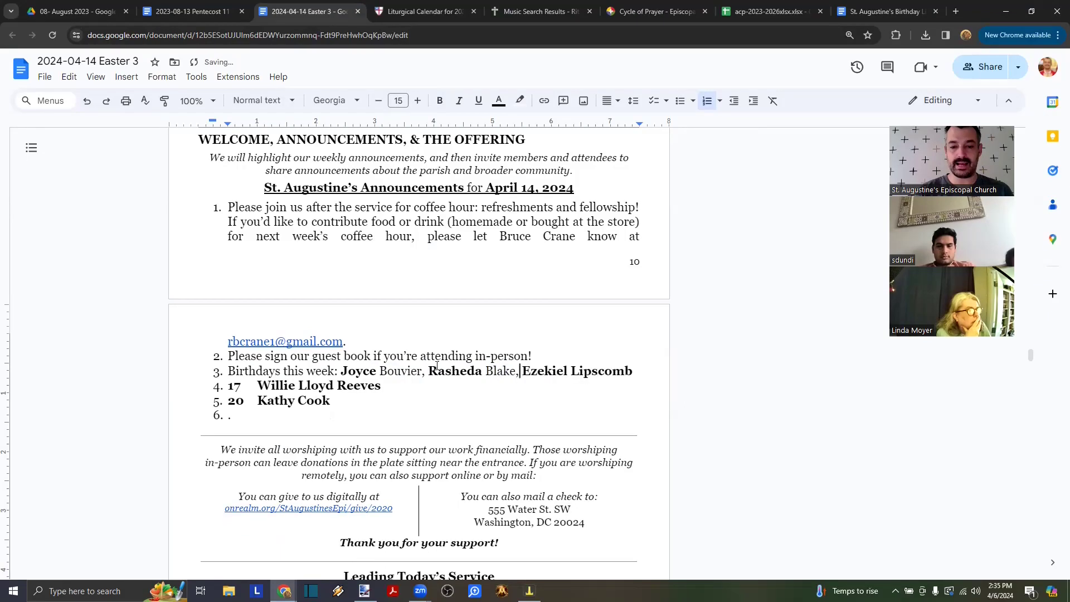
# - Unbold the third surname and join the fourth name, removing day number 17
pyautogui.hotkey('ctrl', 'Right')
pyautogui.hotkey('ctrl', 'shift', 'Right')
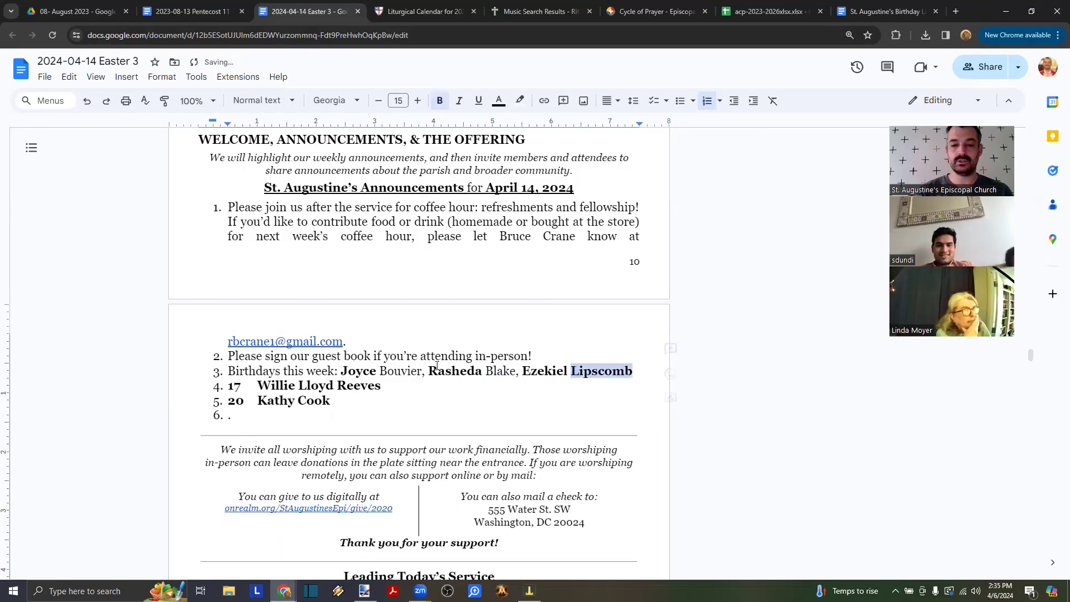
pyautogui.hotkey('ctrl', 'b')
pyautogui.press('Right')
pyautogui.press('Delete')
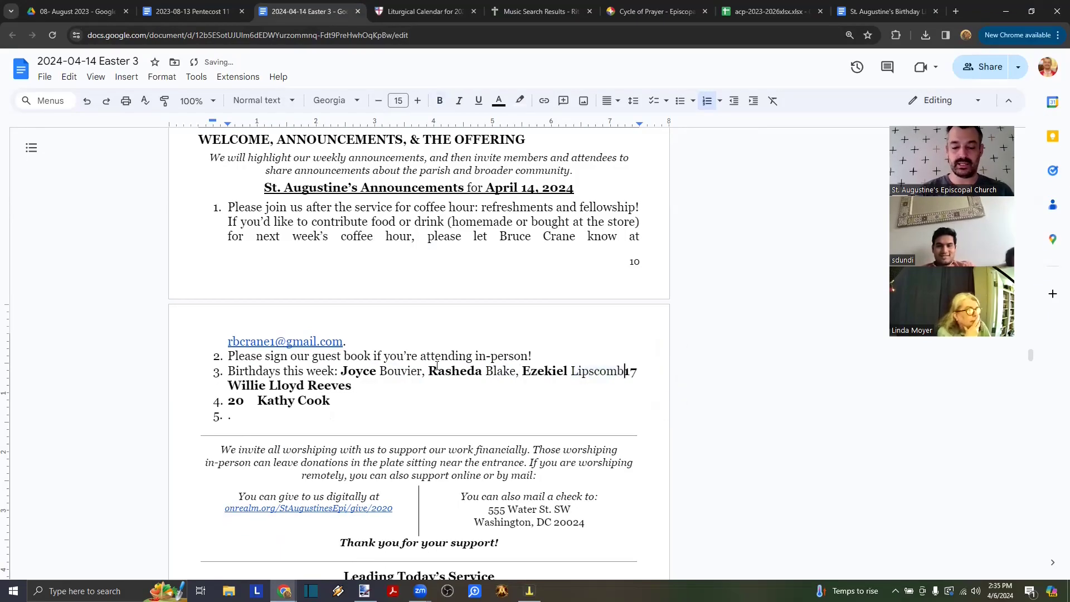
pyautogui.write(',')
pyautogui.press('Delete')
pyautogui.press('Delete')
pyautogui.press('Delete')
# - Unbold the fourth person's surname and delete their middle name
pyautogui.hotkey('ctrl', 'shift', 'Right')
pyautogui.hotkey('ctrl', 'shift', 'Right')
pyautogui.hotkey('ctrl', 'shift', 'Left')
pyautogui.hotkey('ctrl', 'b')
pyautogui.press('Right')
pyautogui.press('Right')
pyautogui.hotkey('ctrl', 'shift', 'Right')
pyautogui.hotkey('ctrl', 'b')
pyautogui.press('Left')
pyautogui.hotkey('ctrl', 'shift', 'Left')
pyautogui.press('BackSpace')
pyautogui.press('End')
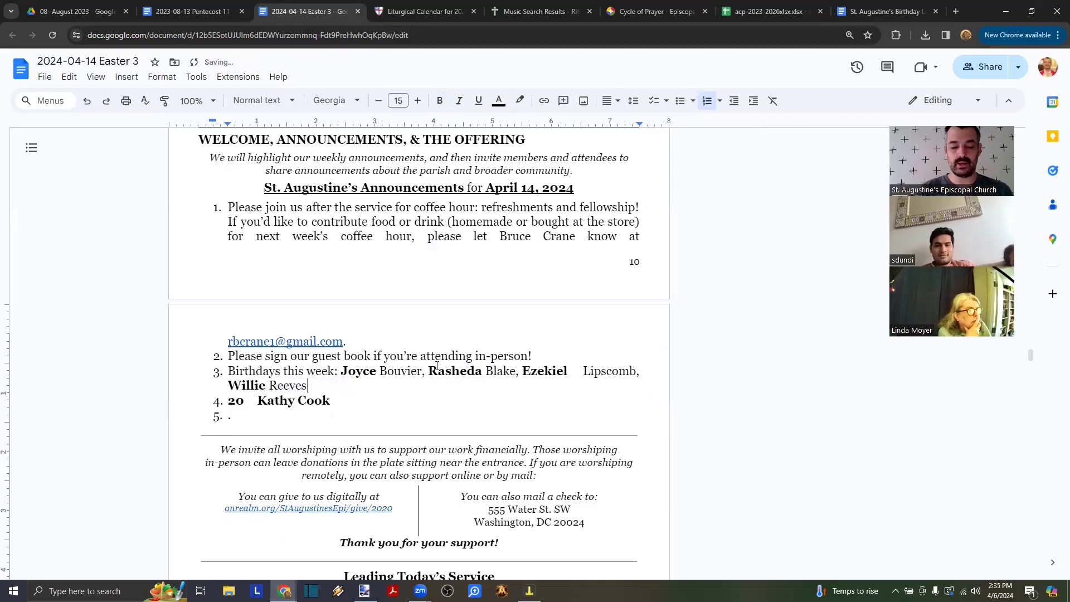
# - Join the last name with a comma, unbold its surname, keep the period, and add '&' before it
pyautogui.write(',')
pyautogui.press('Delete')
pyautogui.press('Delete')
pyautogui.press('Delete')
pyautogui.press('Delete')
pyautogui.hotkey('ctrl', 'Right')
pyautogui.hotkey('ctrl', 'shift', 'Right')
pyautogui.hotkey('ctrl', 'b')
pyautogui.press('Right')
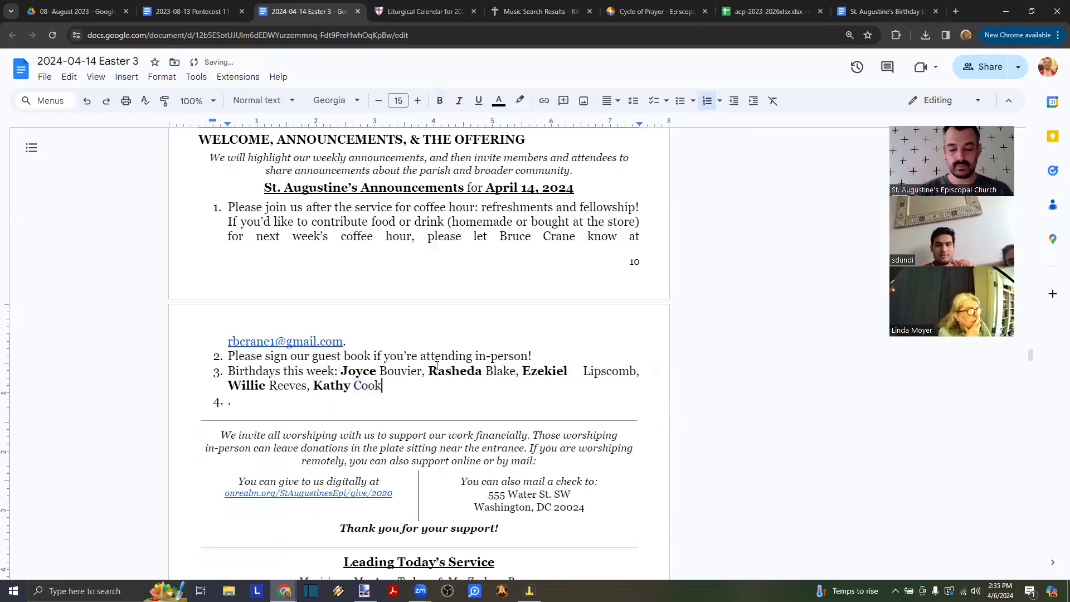
pyautogui.press('Delete')
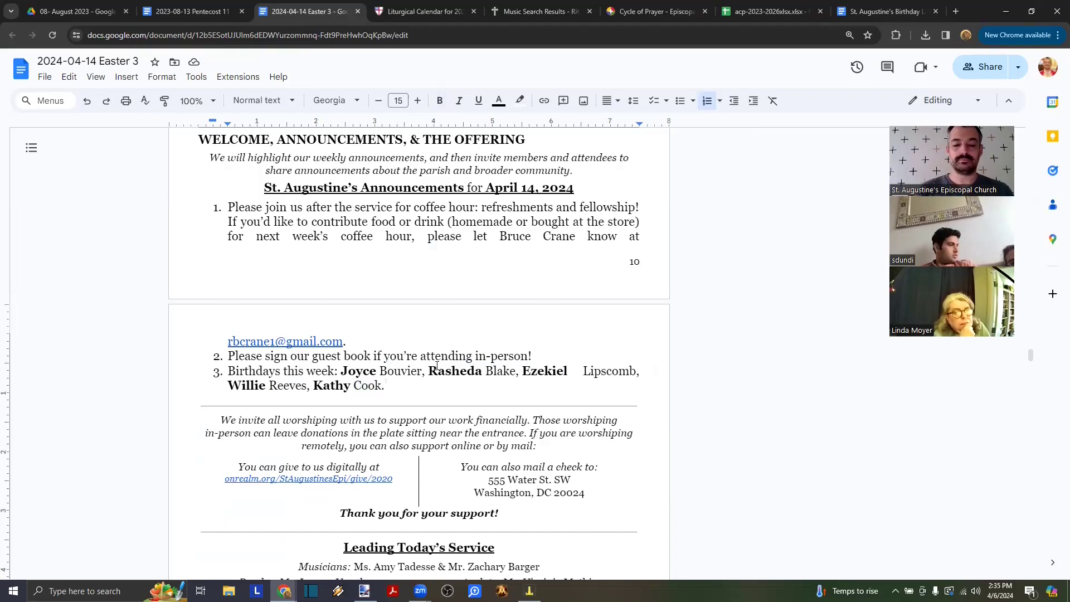
pyautogui.hotkey('ctrl', 'Left')
pyautogui.hotkey('ctrl', 'Left')
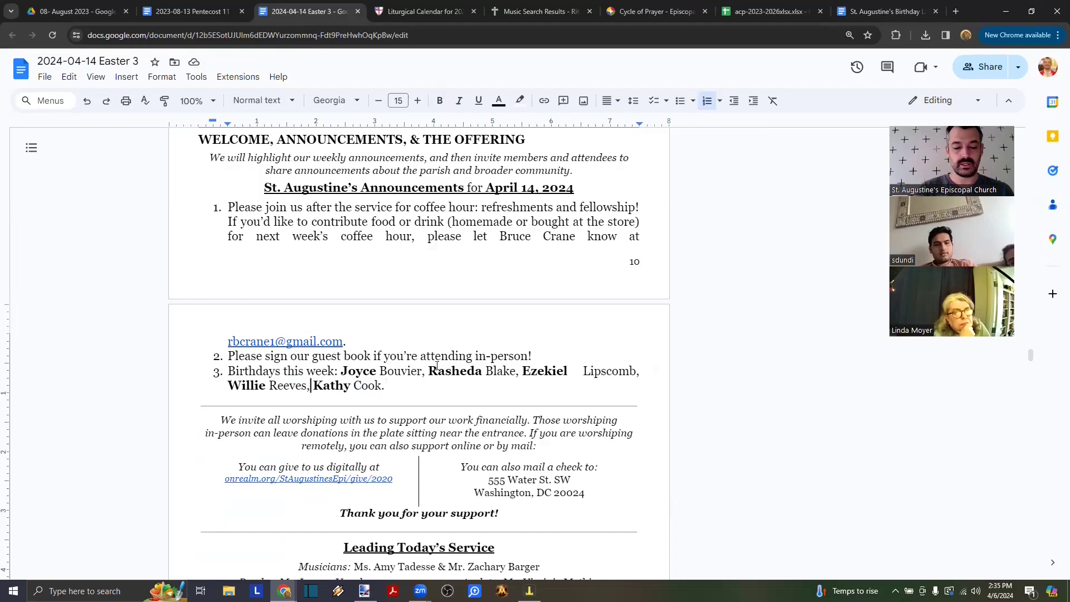
pyautogui.write('&')
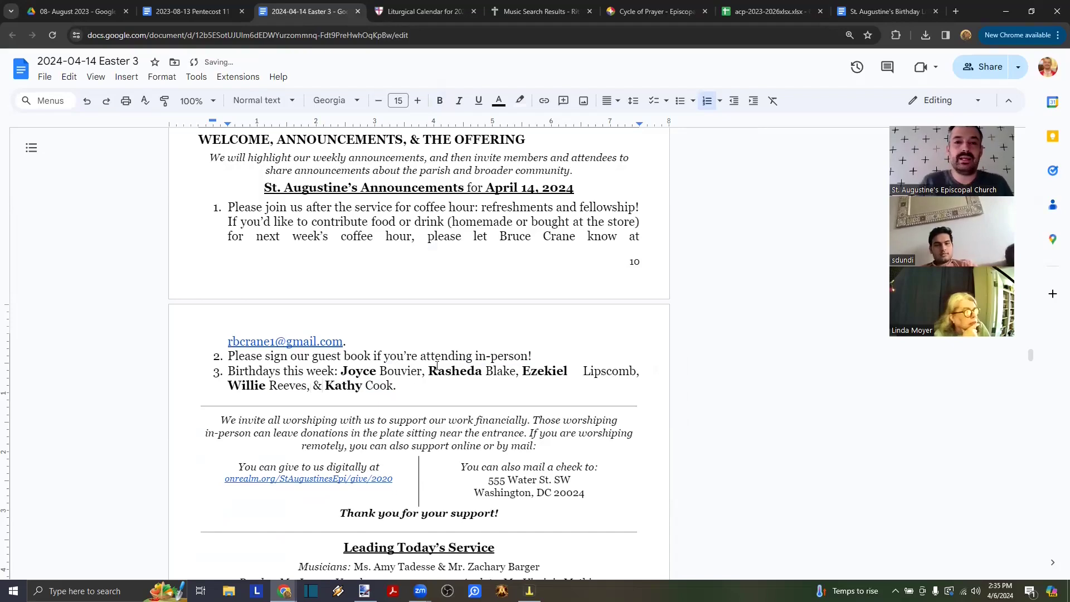
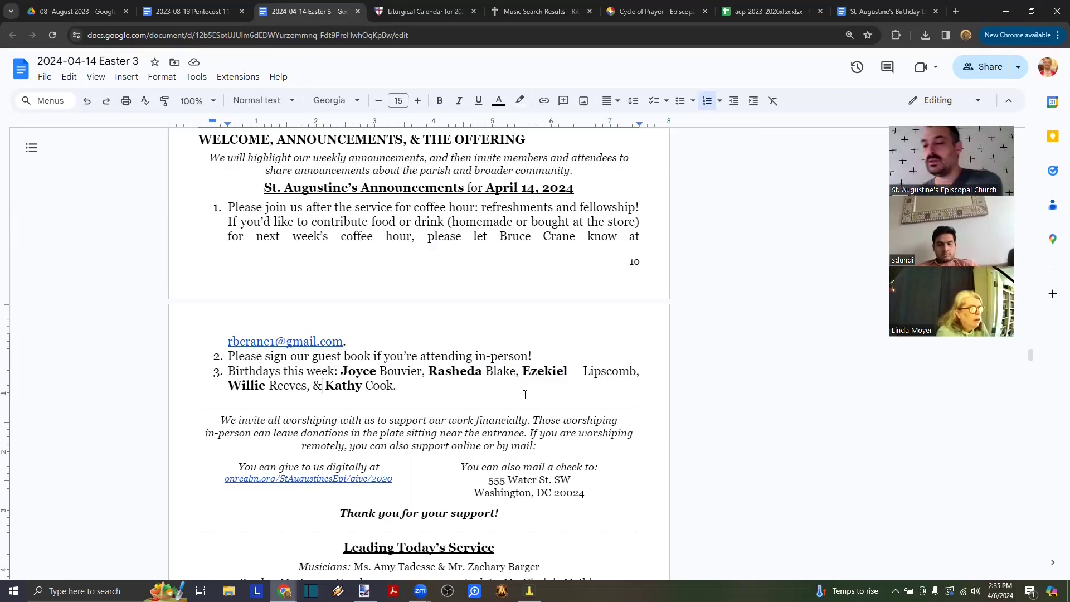
# - Review the February 2024 Birthday List document against the bulletin's birthday names
pyautogui.click(886, 11)
pyautogui.click(584, 314)
pyautogui.scroll(-3, 581, 310)
pyautogui.scroll(2, 577, 307)
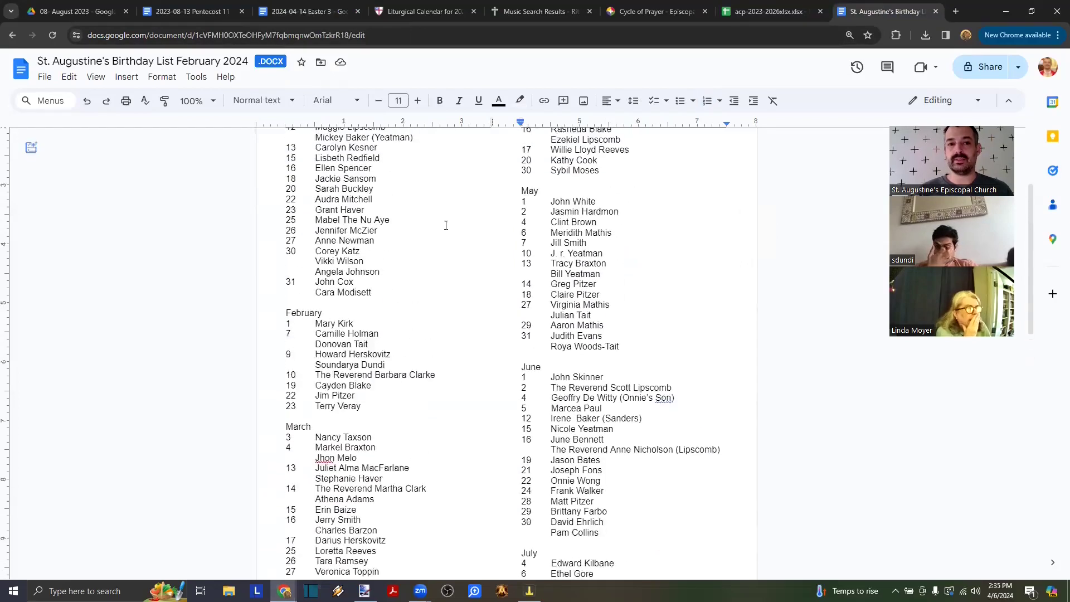
# - Go back to the Easter 3 bulletin's service table, then bring the Birthday List window forward
pyautogui.click(295, 10)
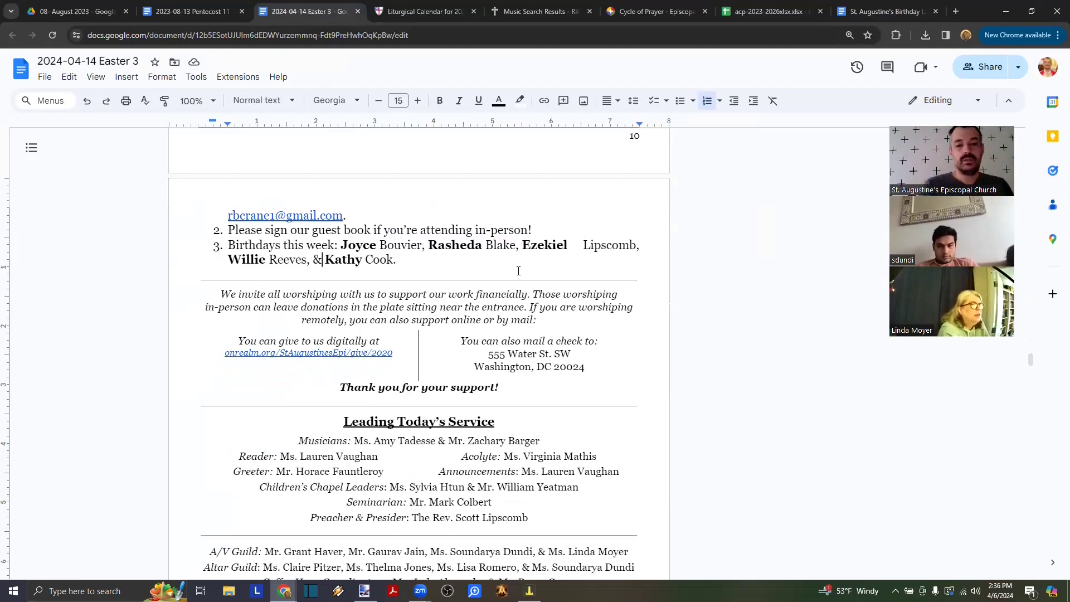
pyautogui.moveTo(513, 387); pyautogui.dragTo(407, 307)
pyautogui.scroll(5, 408, 304)
pyautogui.scroll(-7, 408, 305)
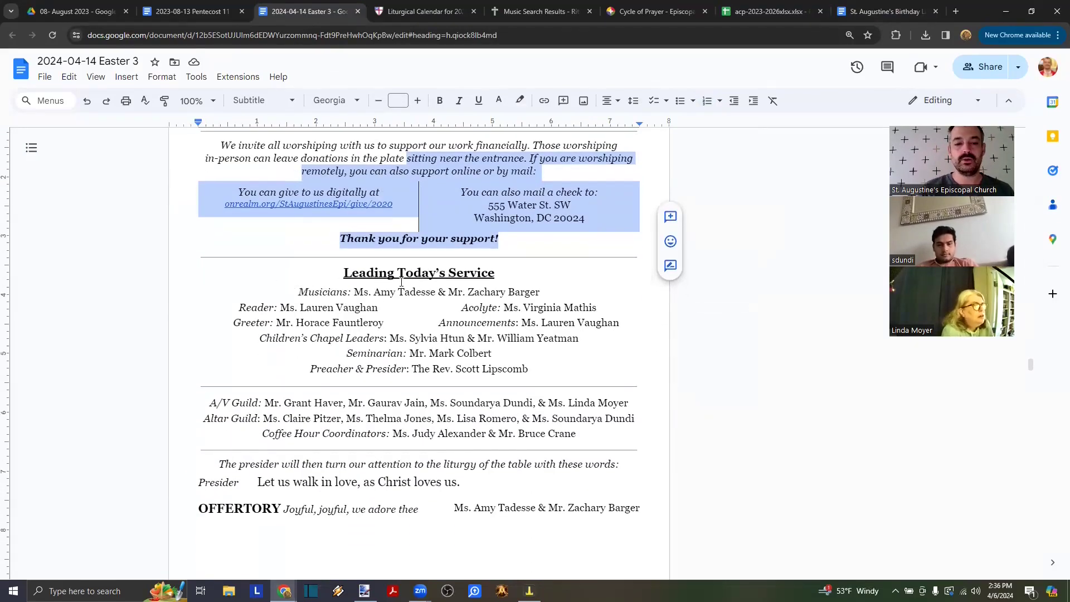
pyautogui.click(401, 282)
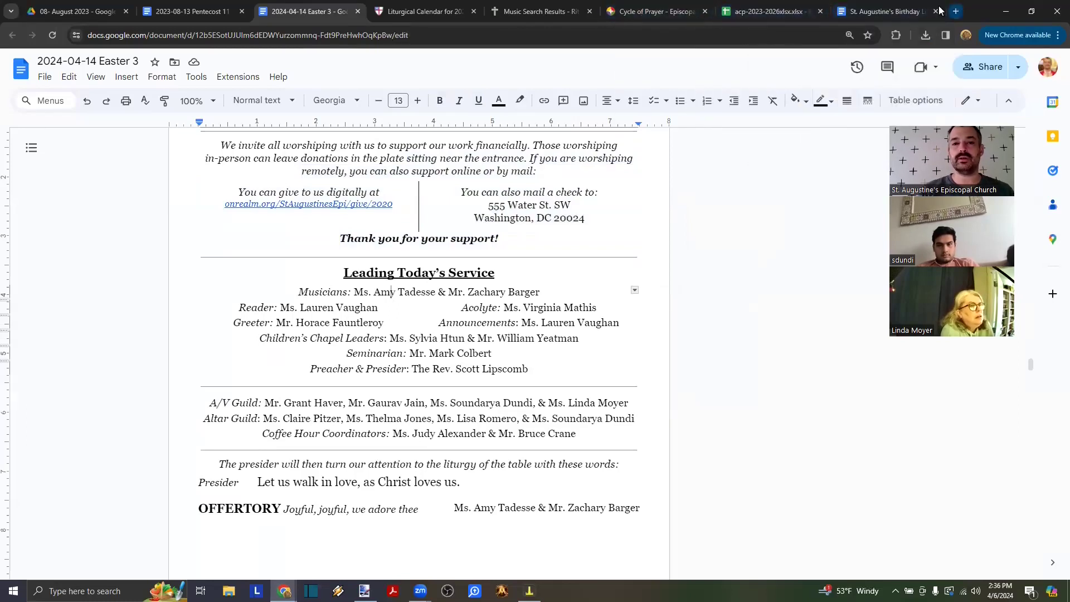
pyautogui.hotkey('alt', 'Tab')
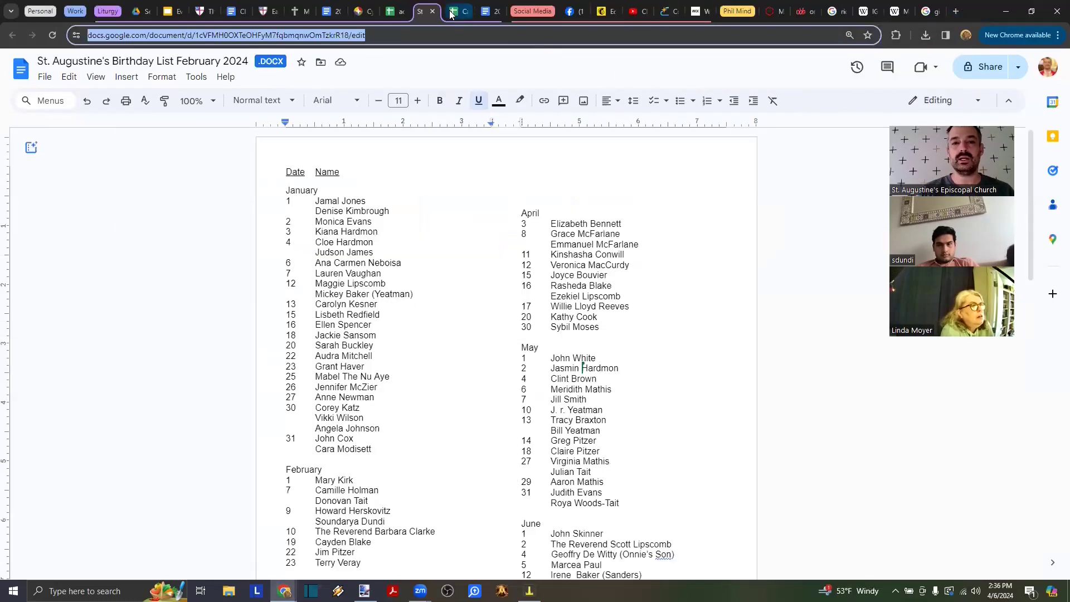
# - Load the Calendar: 2024 spreadsheet in a new tab and close the old Pentecost 11 bulletin
pyautogui.click(451, 14)
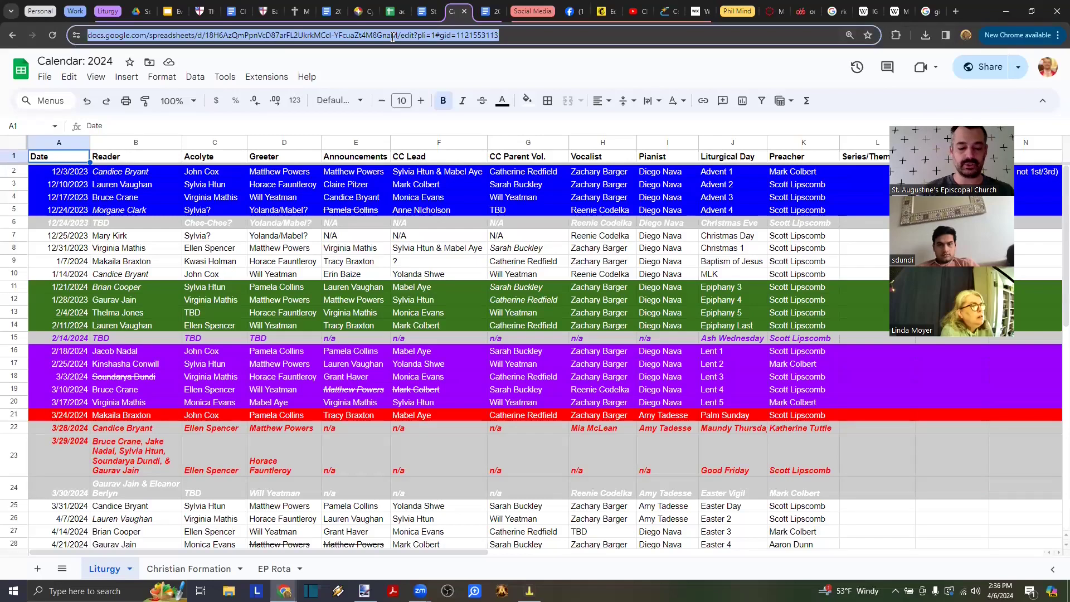
pyautogui.hotkey('alt', 'Tab')
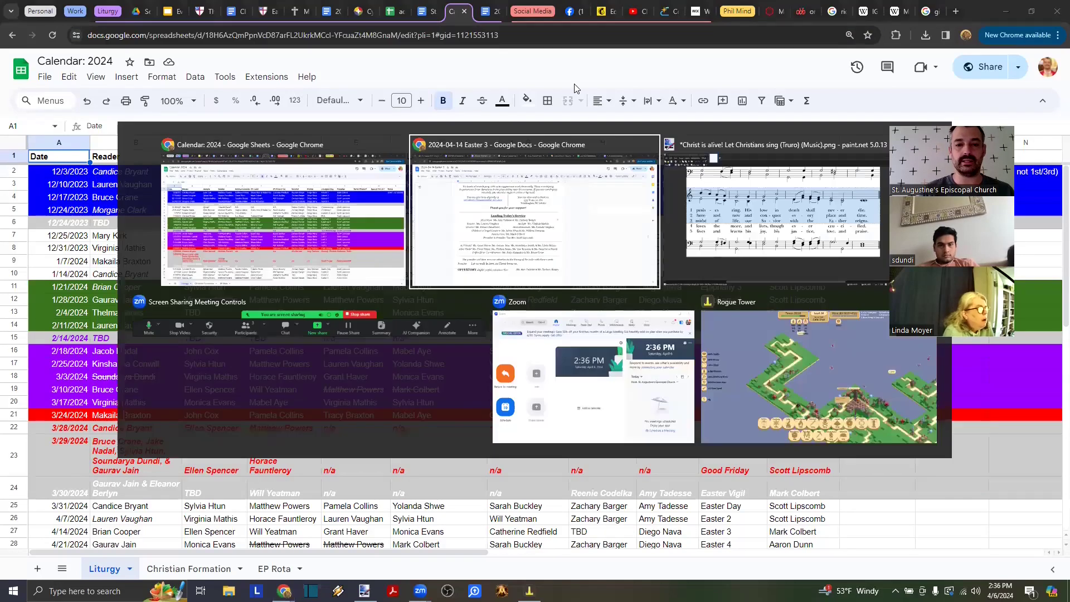
pyautogui.hotkey('ctrl', 't')
pyautogui.hotkey('ctrl', 'v')
pyautogui.press('Return')
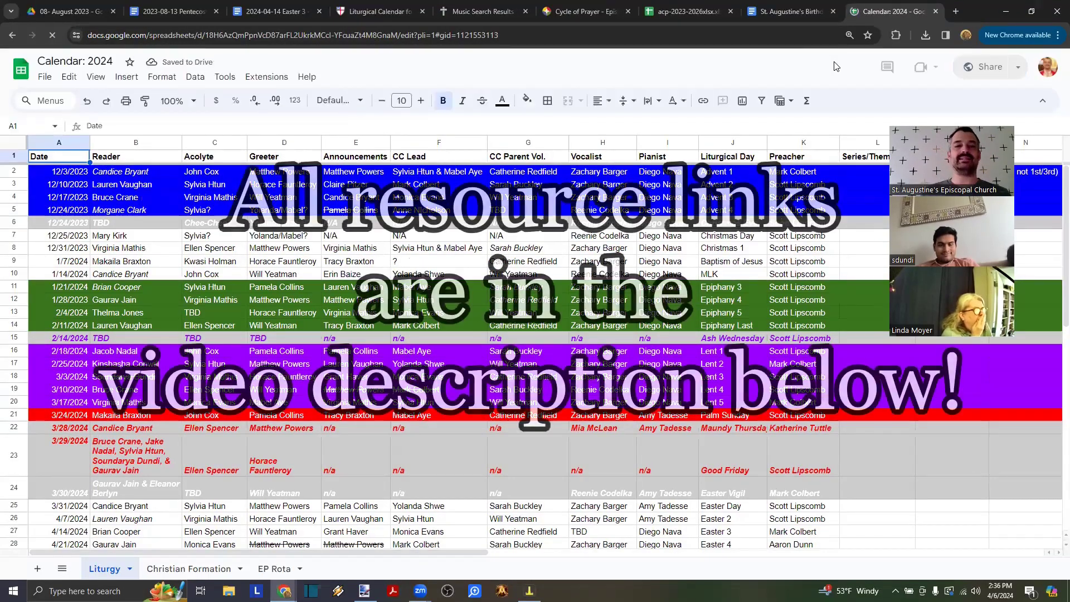
pyautogui.click(205, 12)
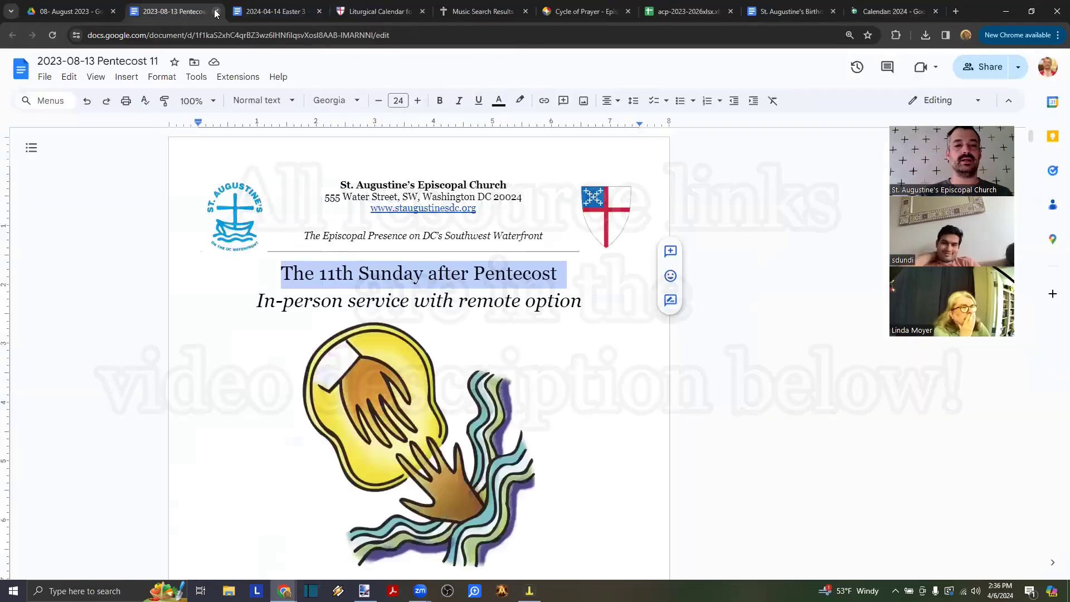
pyautogui.click(216, 11)
pyautogui.click(865, 12)
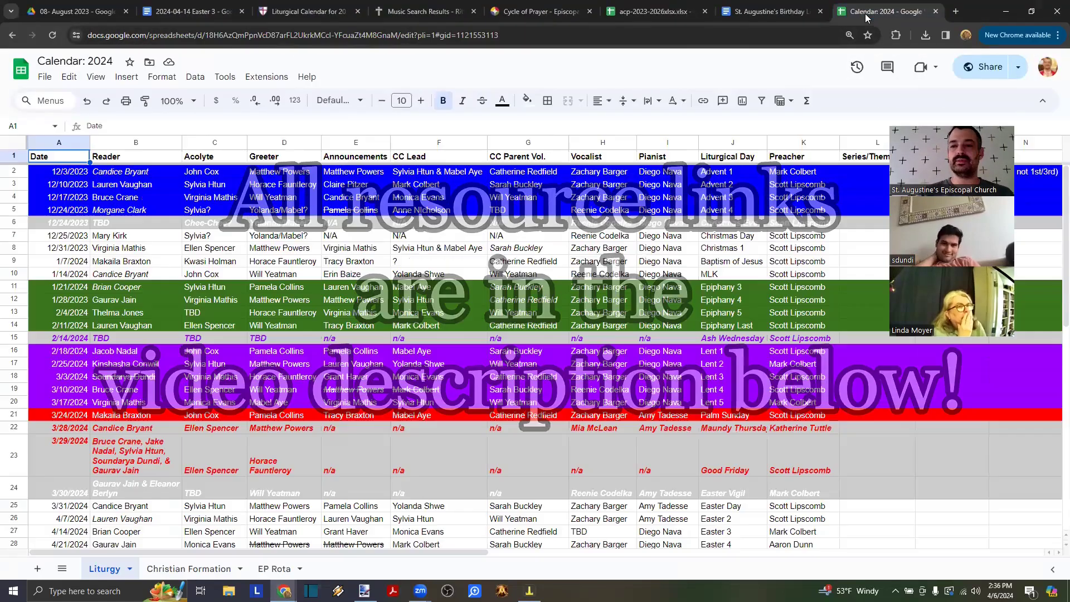
# - Check recent readers (12/17/2023 through Holy Week) and locate the 4/14/2024 reader
pyautogui.scroll(-2, 145, 298)
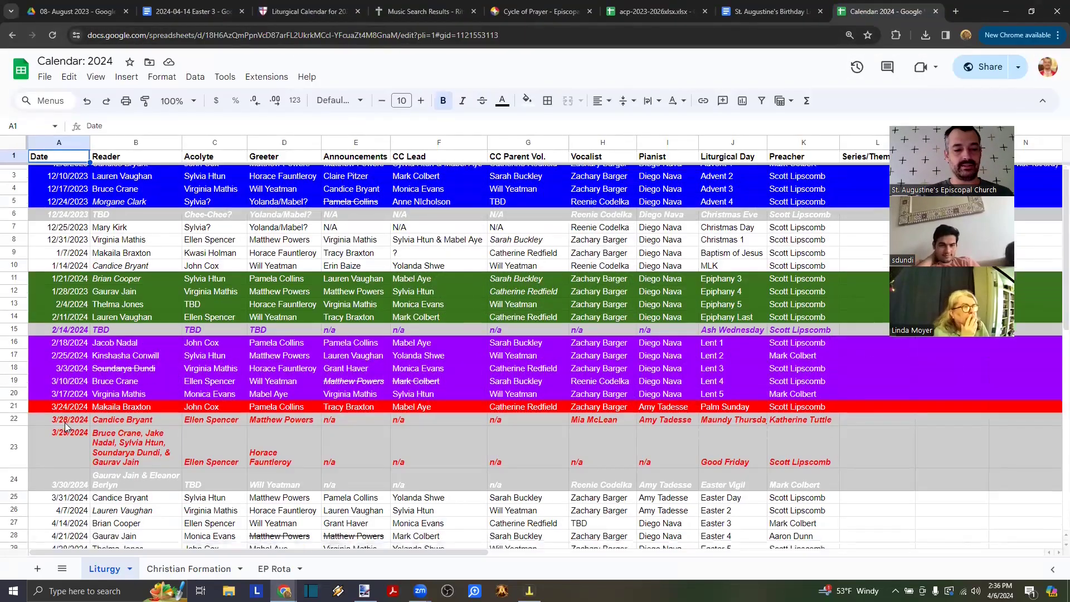
pyautogui.scroll(2, 128, 359)
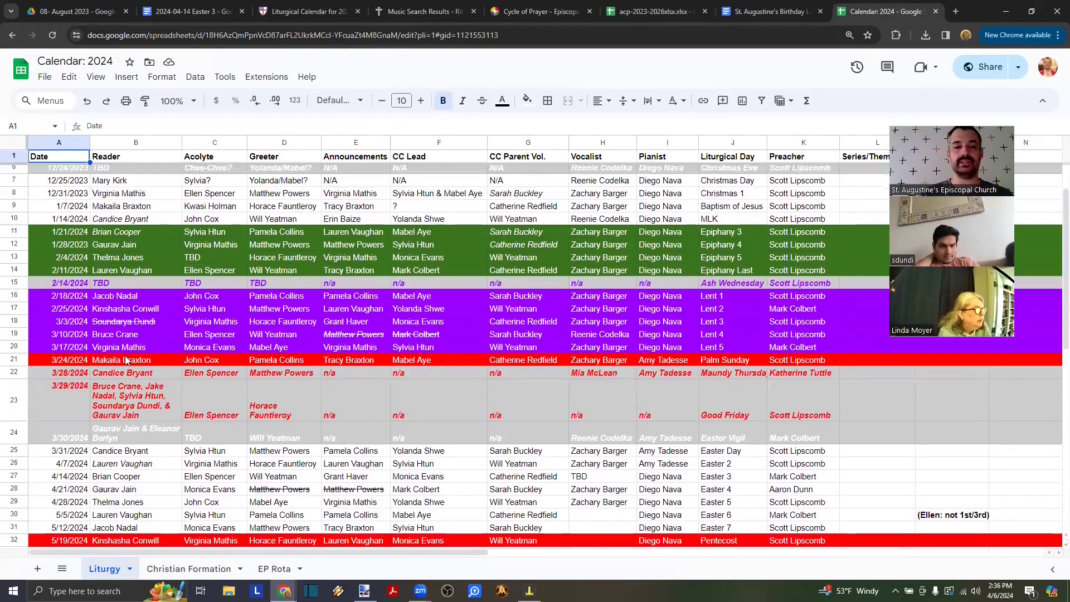
pyautogui.click(119, 197)
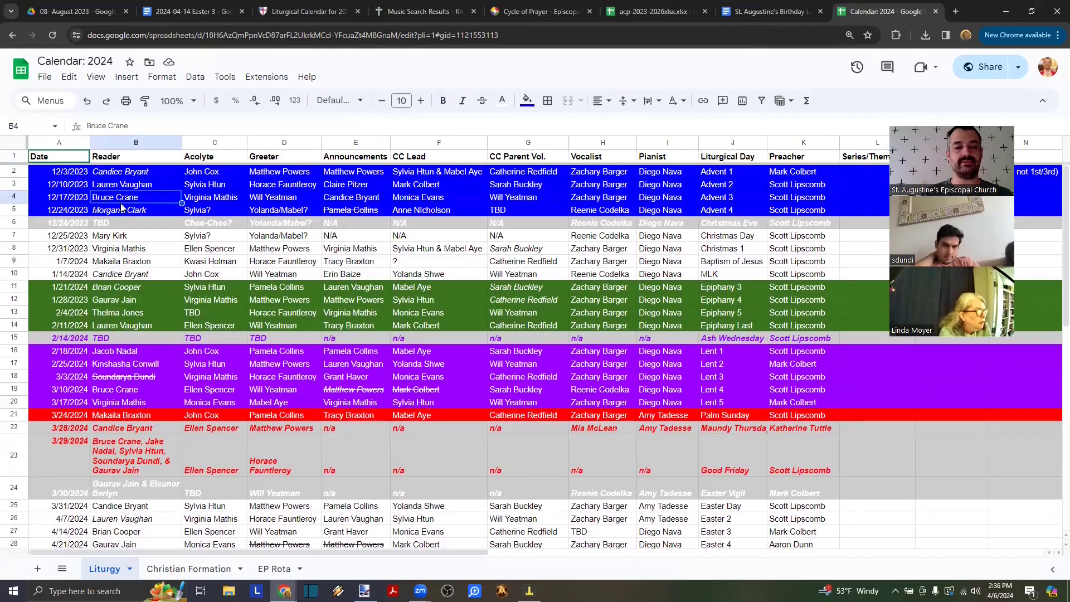
pyautogui.click(119, 249)
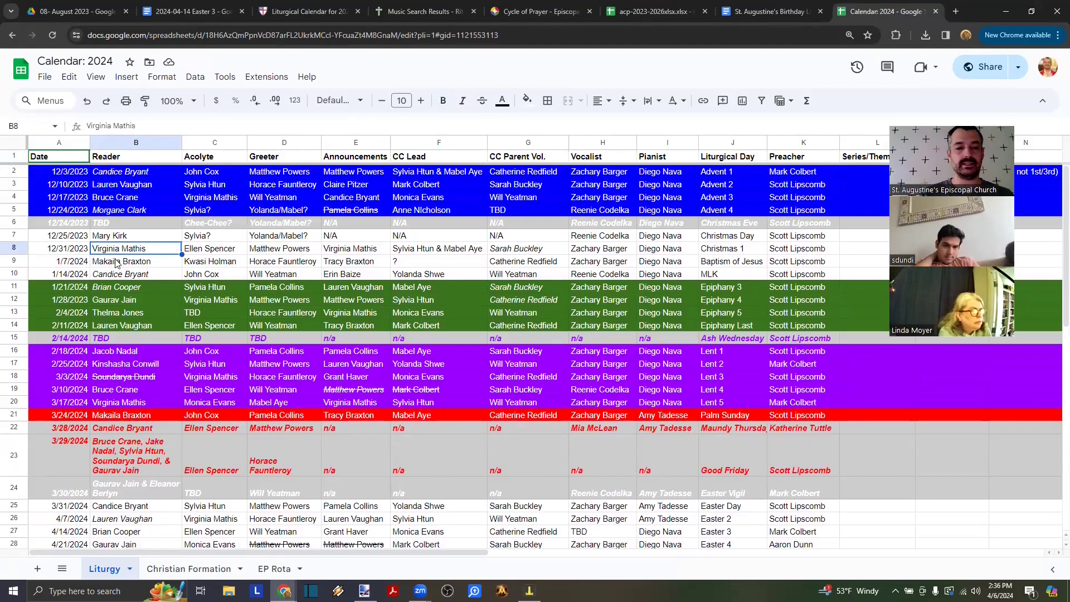
pyautogui.scroll(-2, 117, 263)
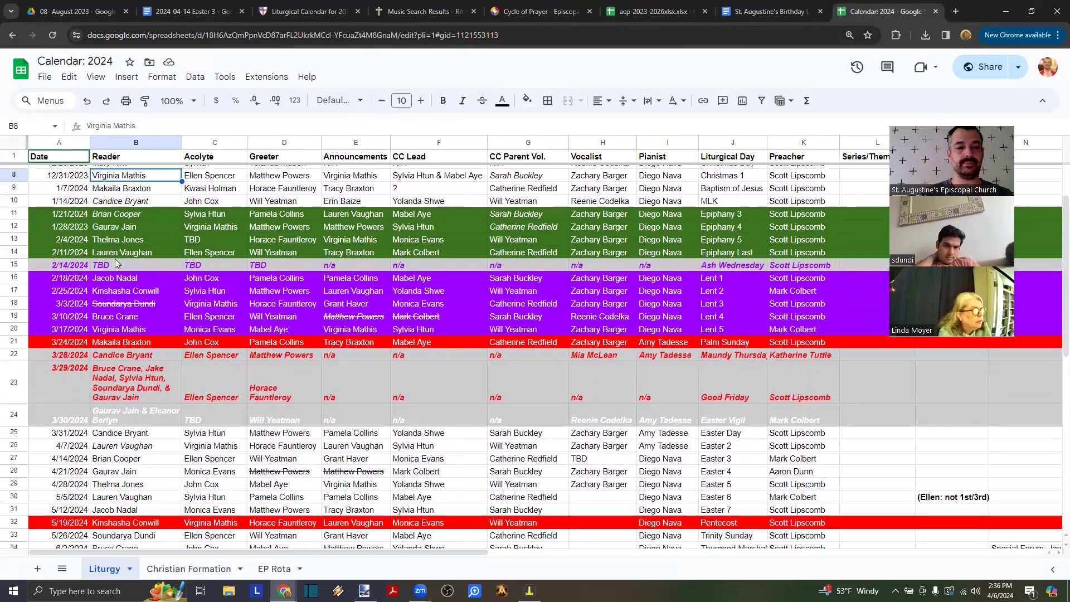
pyautogui.click(127, 229)
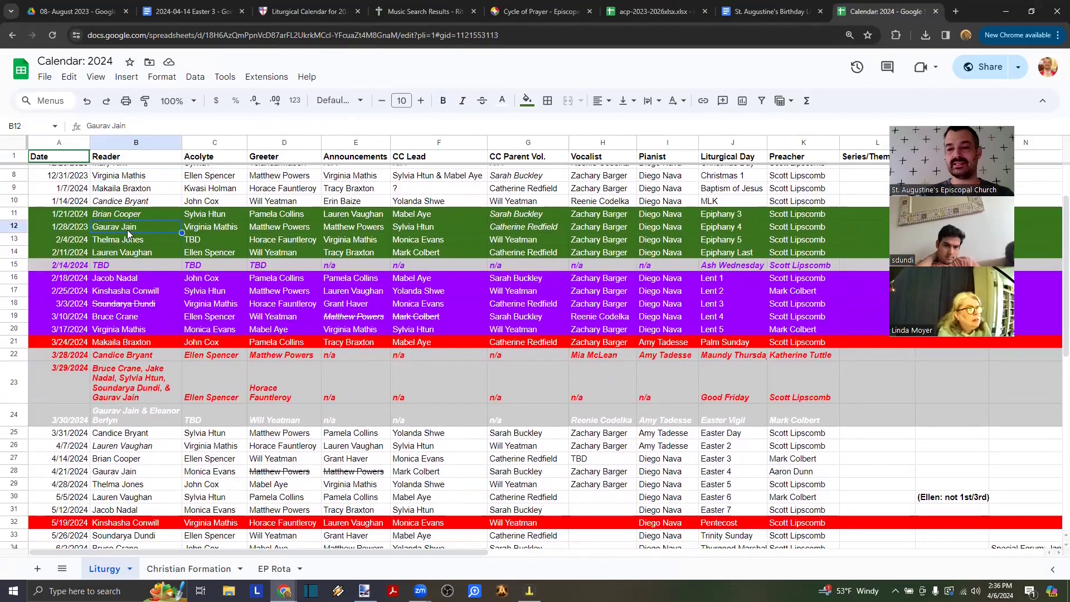
pyautogui.scroll(-1, 127, 229)
pyautogui.click(122, 275)
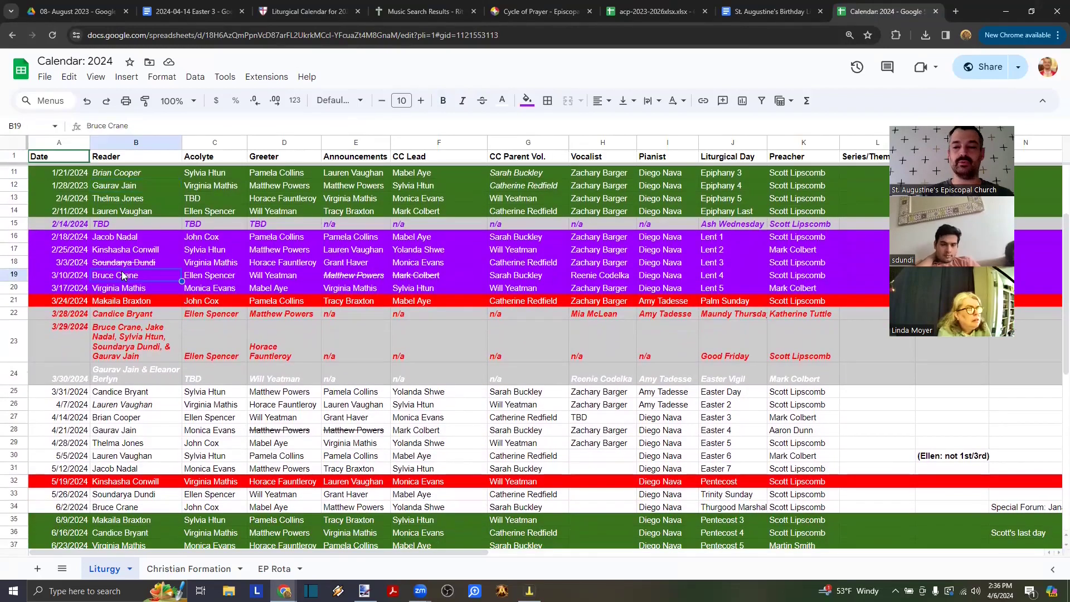
pyautogui.scroll(-2, 123, 275)
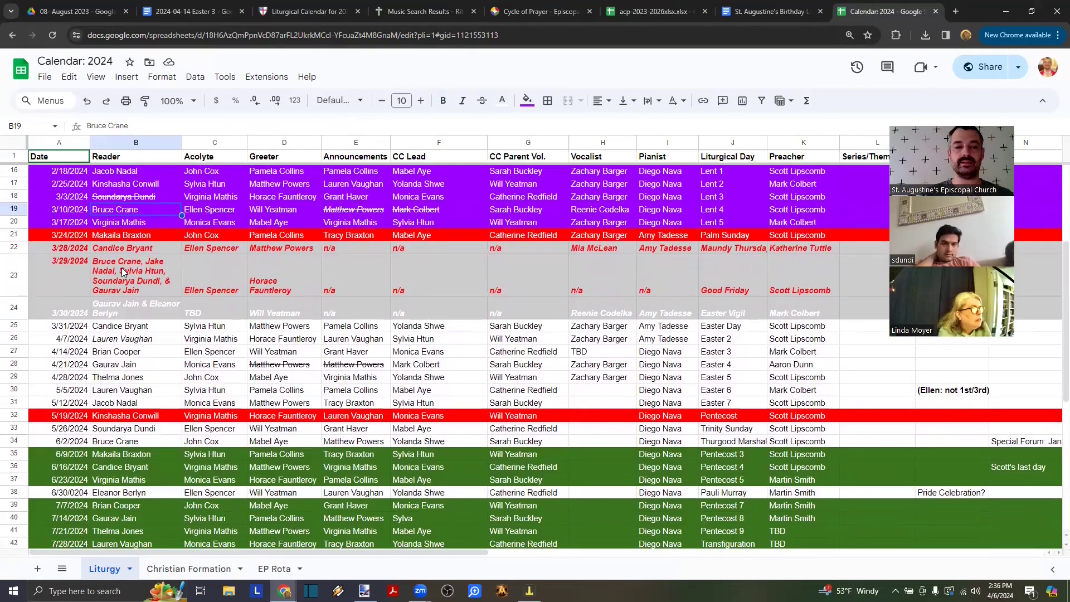
pyautogui.click(156, 248)
pyautogui.hotkey('shift', 'Down')
pyautogui.hotkey('shift', 'Down')
pyautogui.hotkey('shift', 'Down')
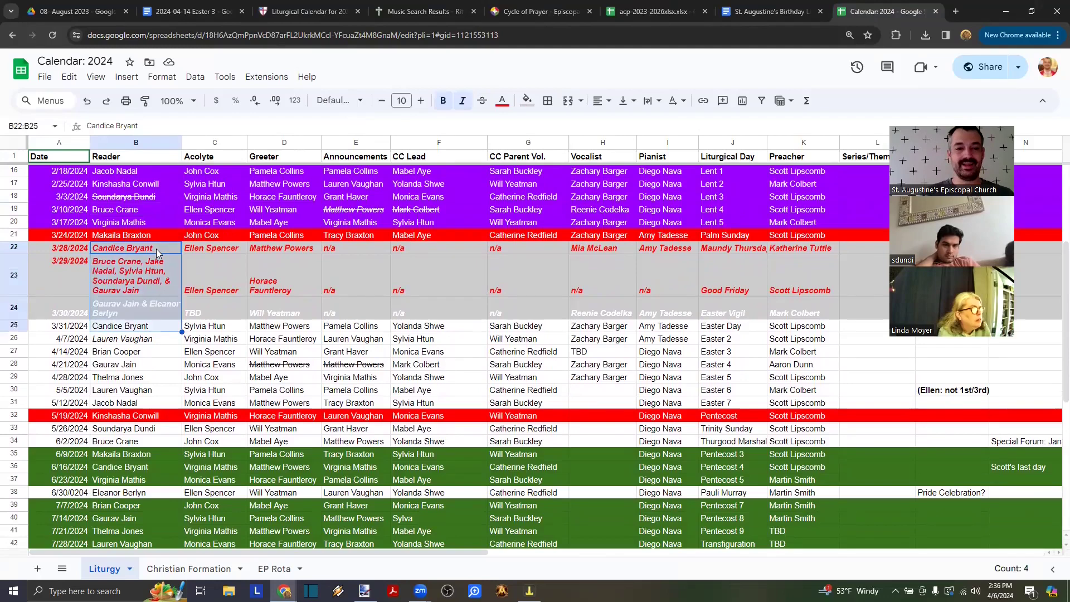
pyautogui.click(140, 355)
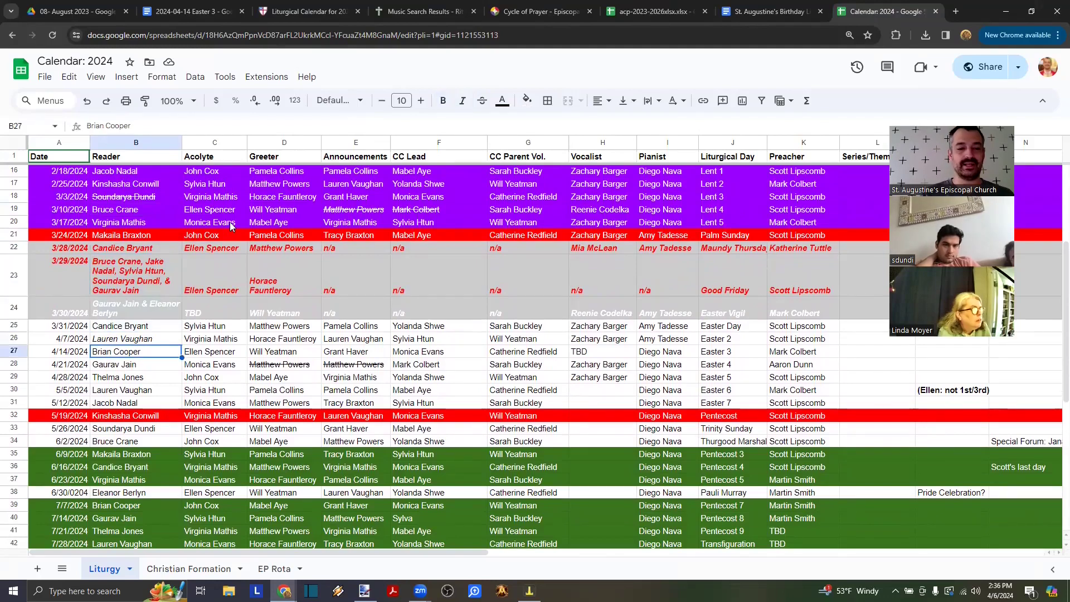
# - Select the 4/14/2024 row from Reader through CC Parent Vol. and check its pianist
pyautogui.scroll(3, 230, 223)
pyautogui.scroll(-2, 230, 222)
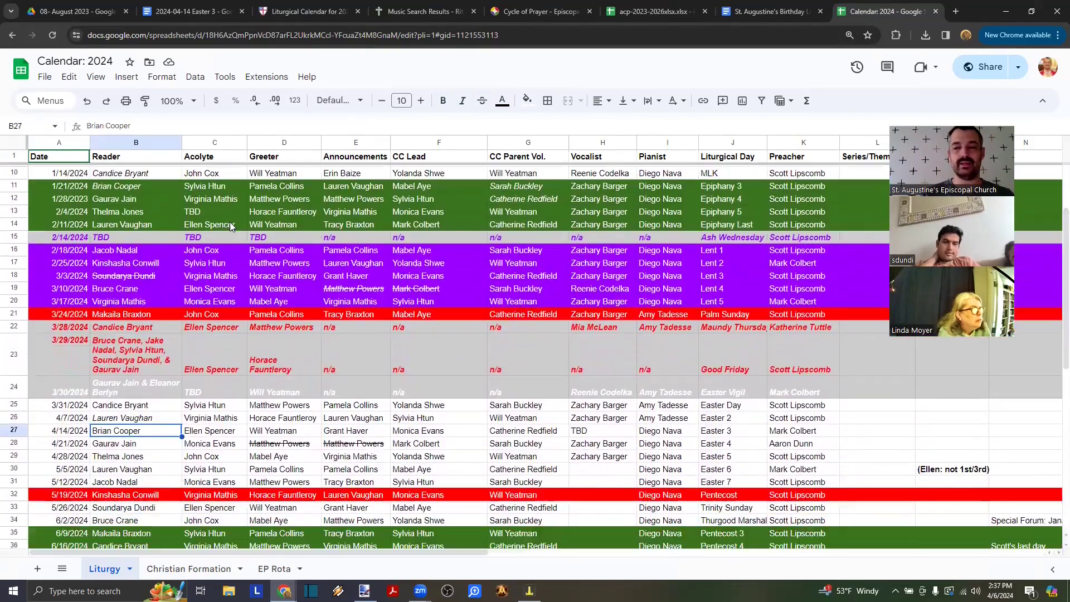
pyautogui.scroll(-3, 230, 222)
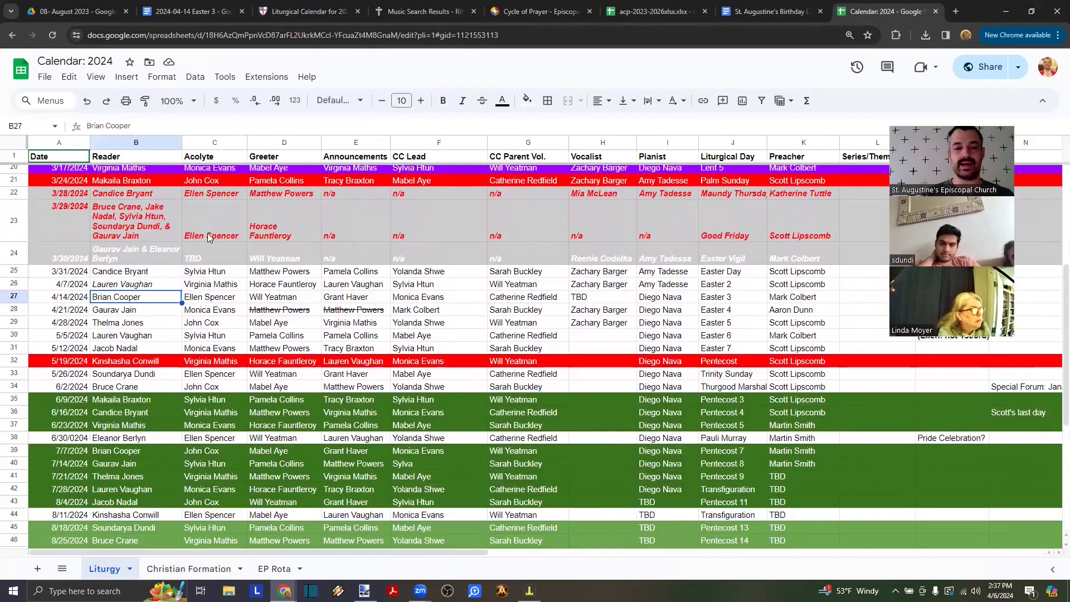
pyautogui.click(21, 297)
pyautogui.click(113, 300)
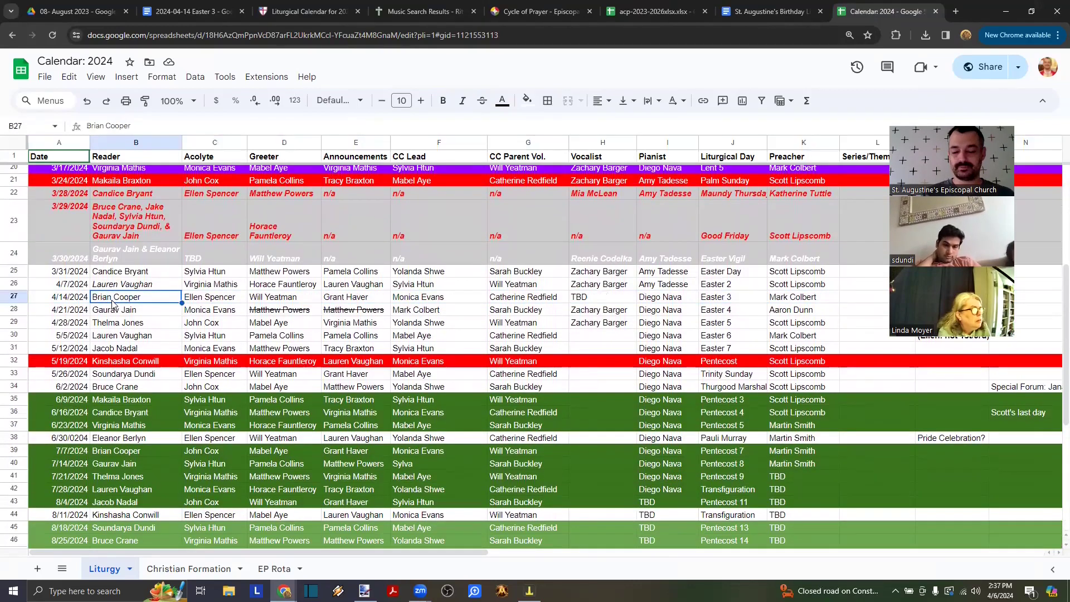
pyautogui.hotkey('shift', 'Right')
pyautogui.hotkey('shift', 'Right')
pyautogui.hotkey('shift', 'Right')
pyautogui.hotkey('shift', 'Right')
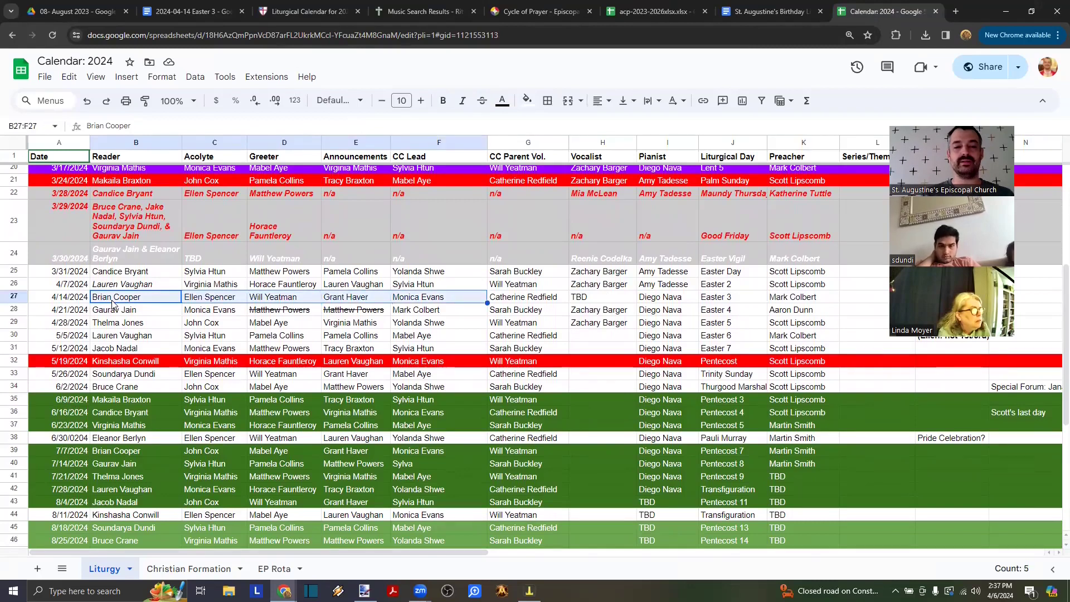
pyautogui.hotkey('shift', 'Right')
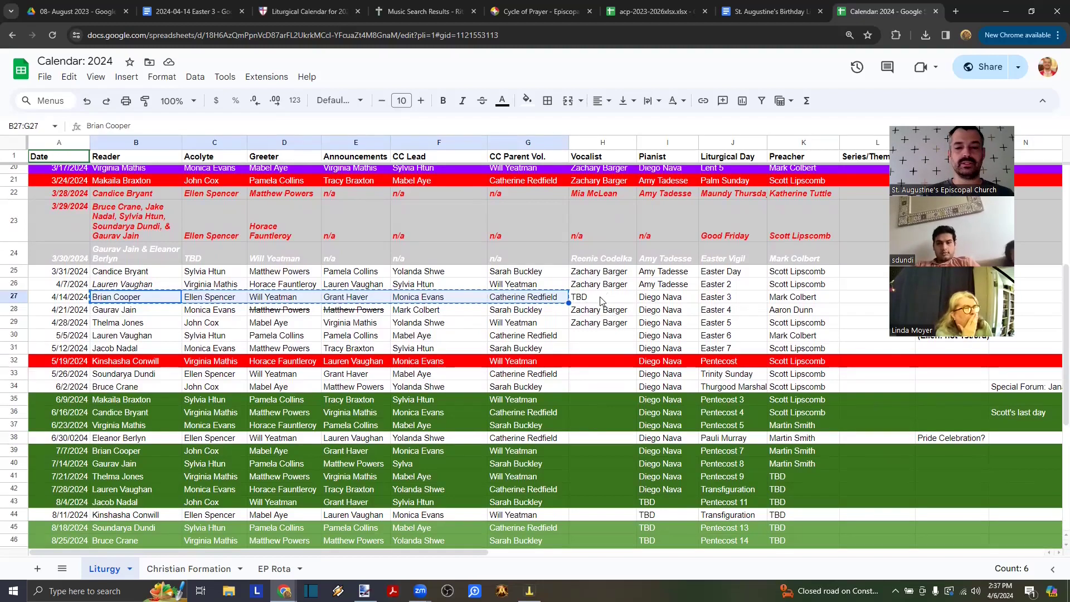
pyautogui.click(644, 299)
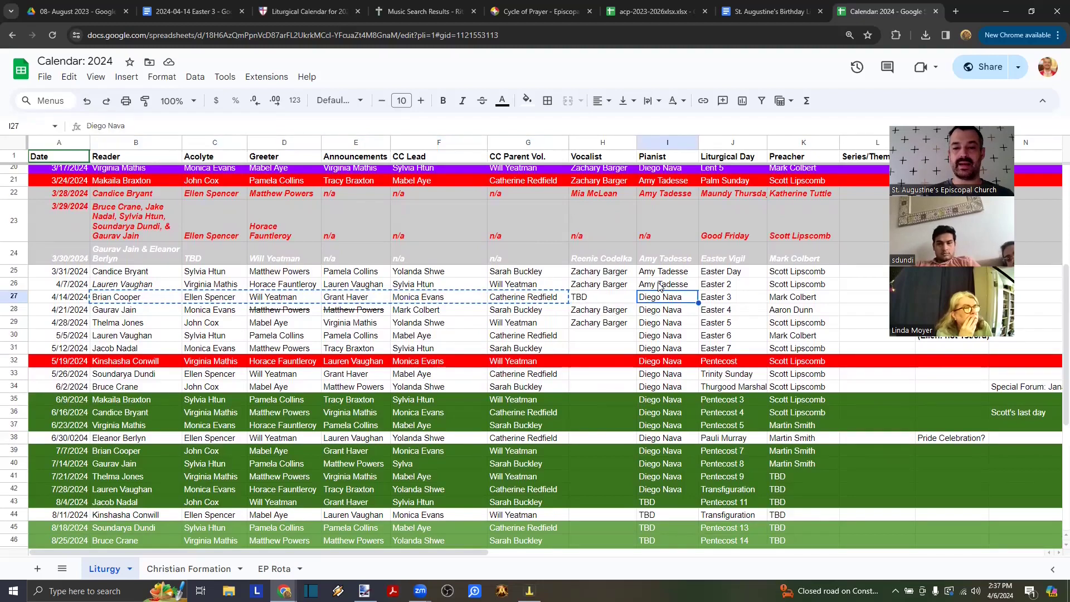
pyautogui.click(223, 11)
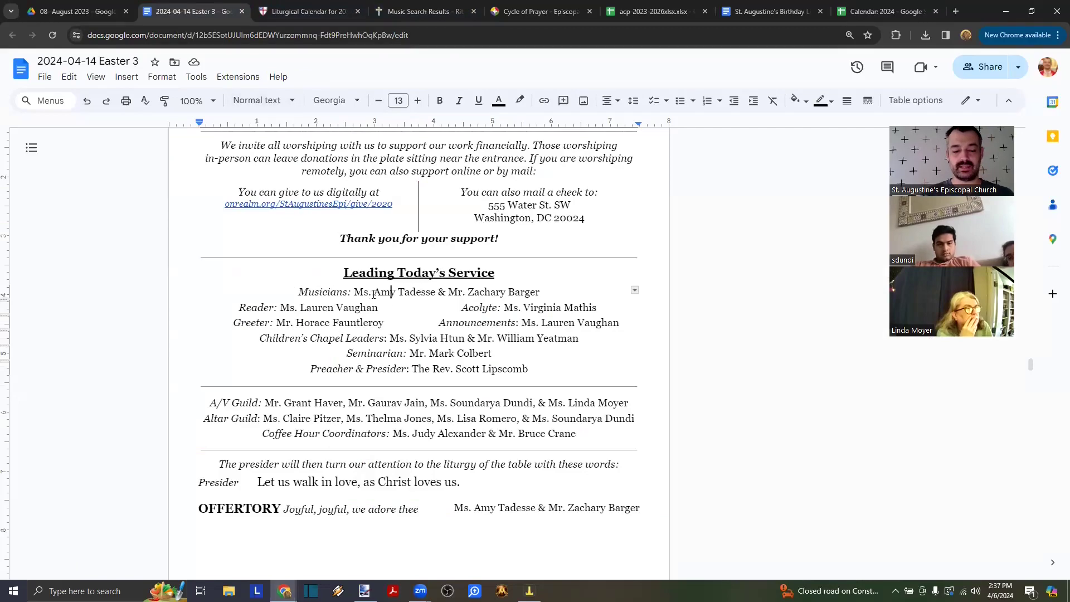
# - Search the bulletin for the first musician's name and open Find and replace
pyautogui.scroll(20, 374, 294)
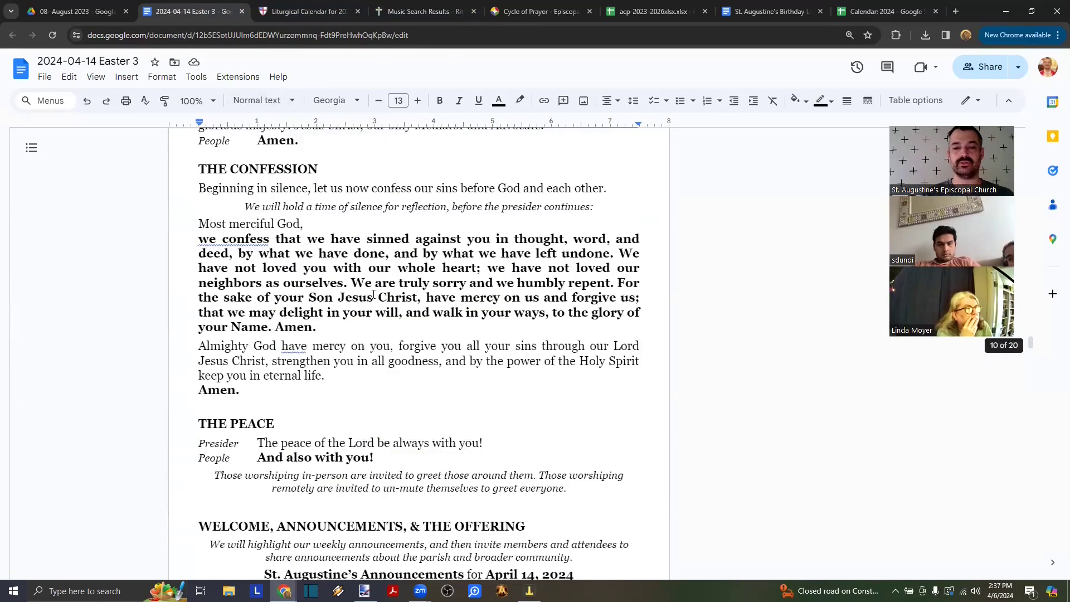
pyautogui.scroll(4, 373, 294)
pyautogui.scroll(-20, 374, 295)
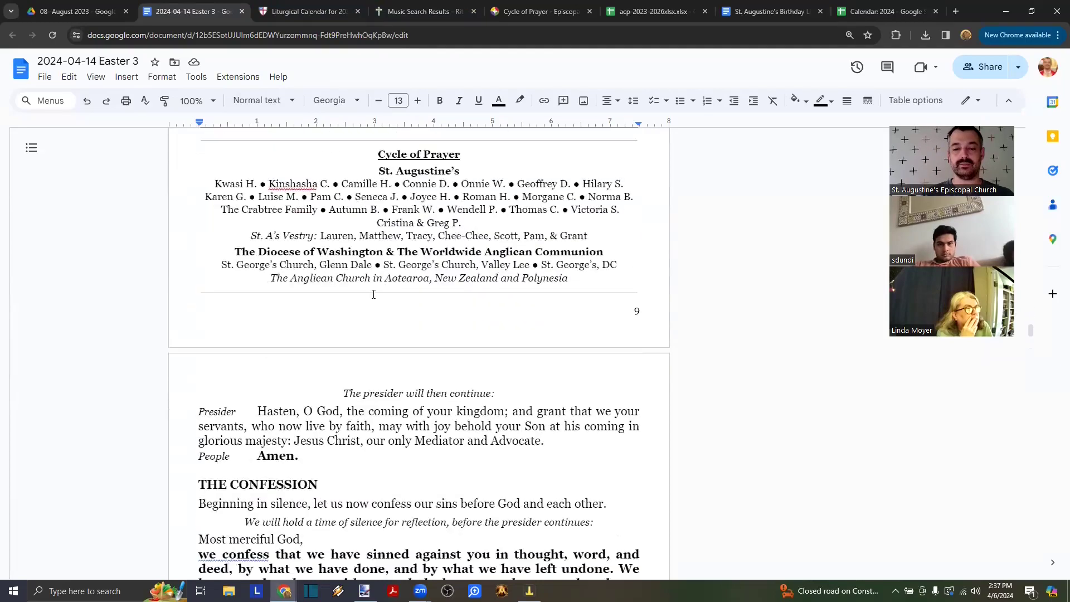
pyautogui.scroll(1, 373, 294)
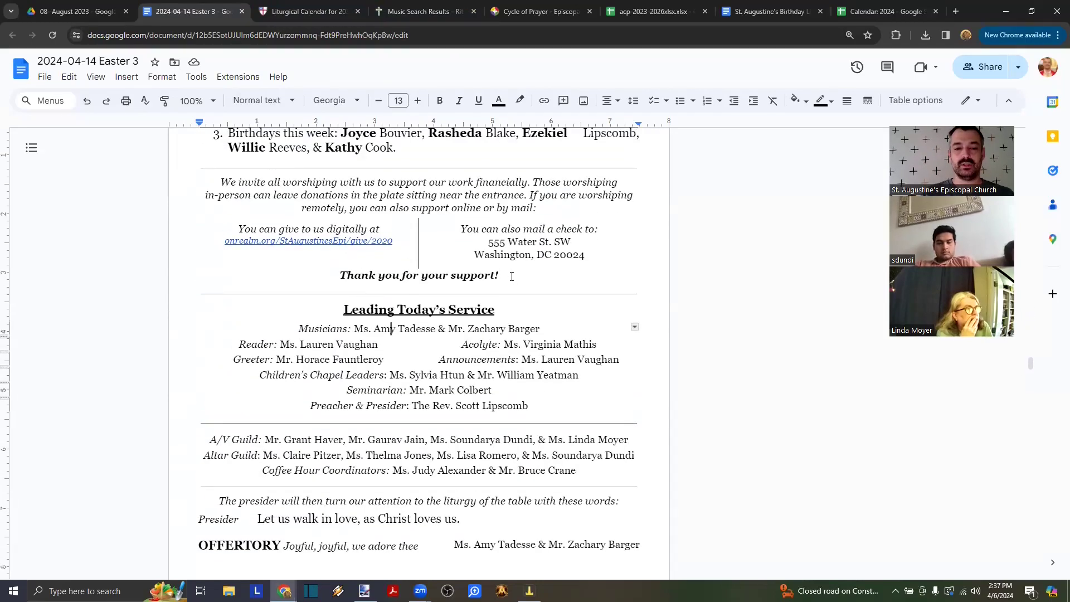
pyautogui.hotkey('ctrl', 'f')
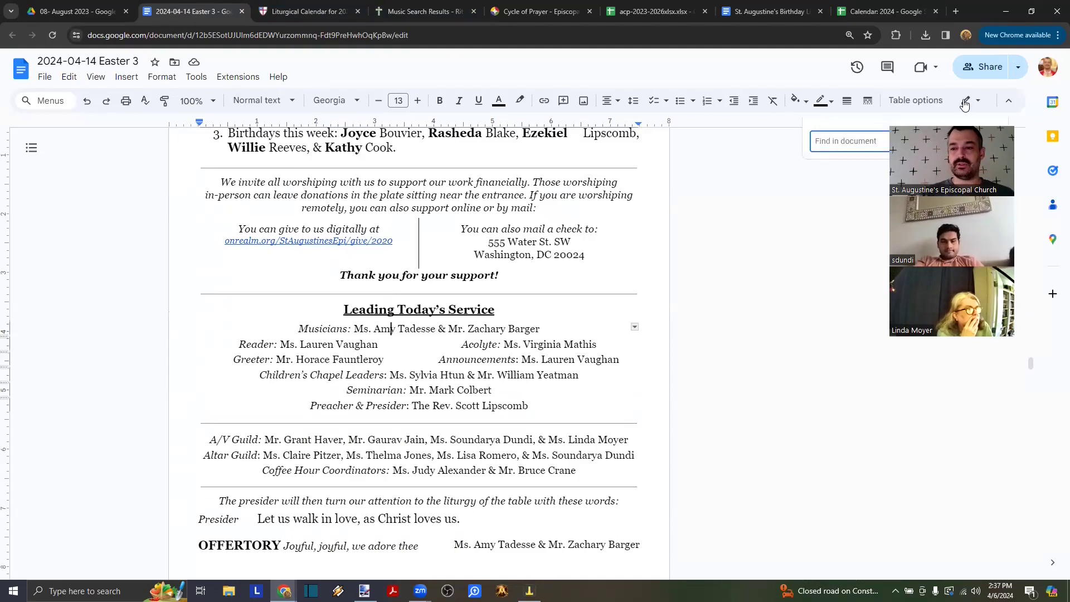
pyautogui.click(974, 140)
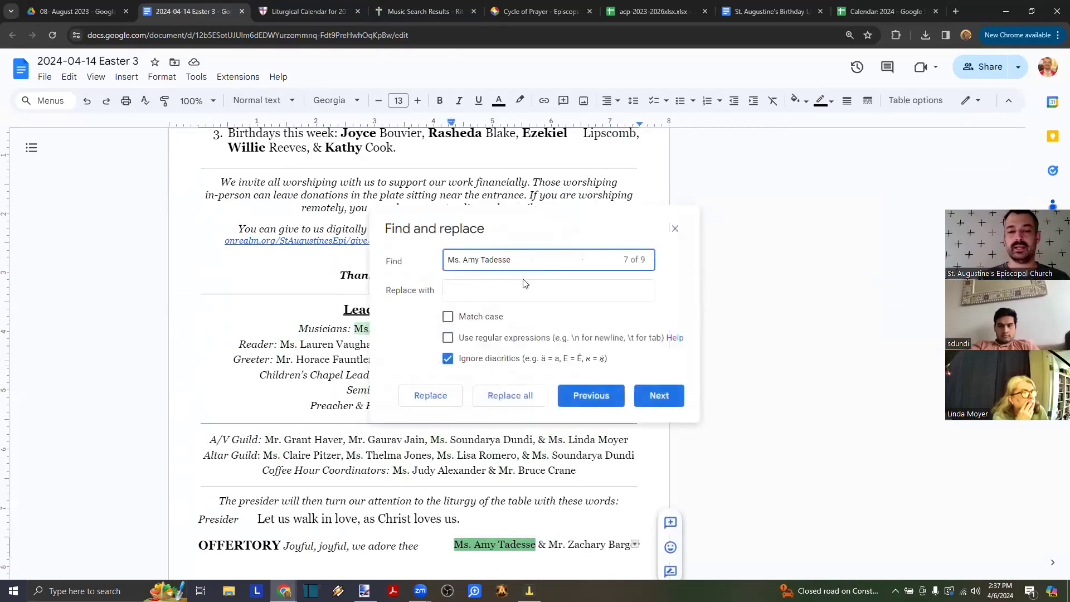
pyautogui.click(675, 229)
pyautogui.hotkey('ctrl', 'f')
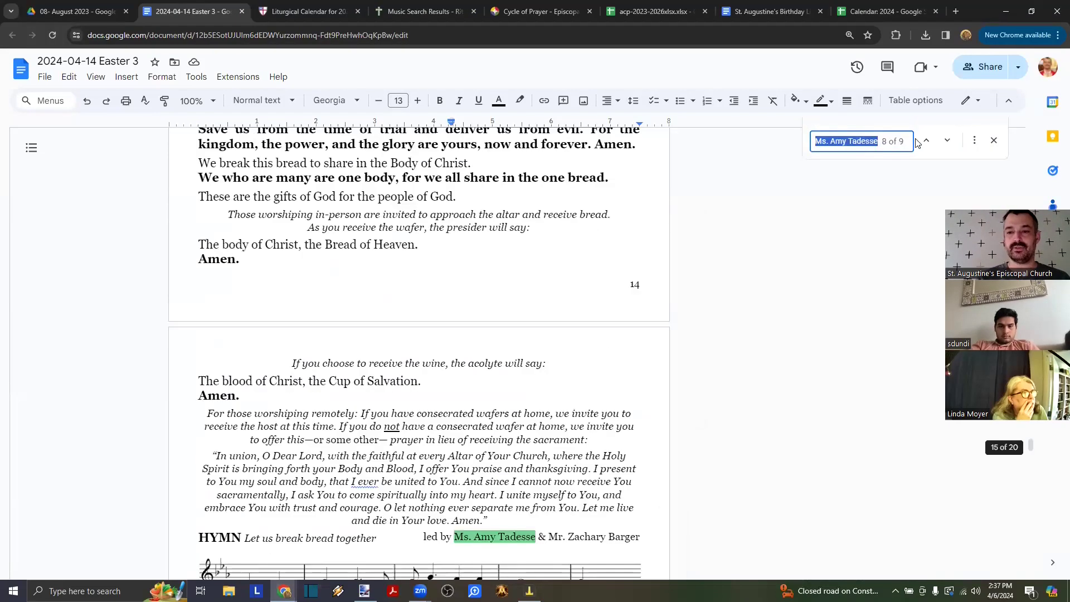
pyautogui.click(975, 143)
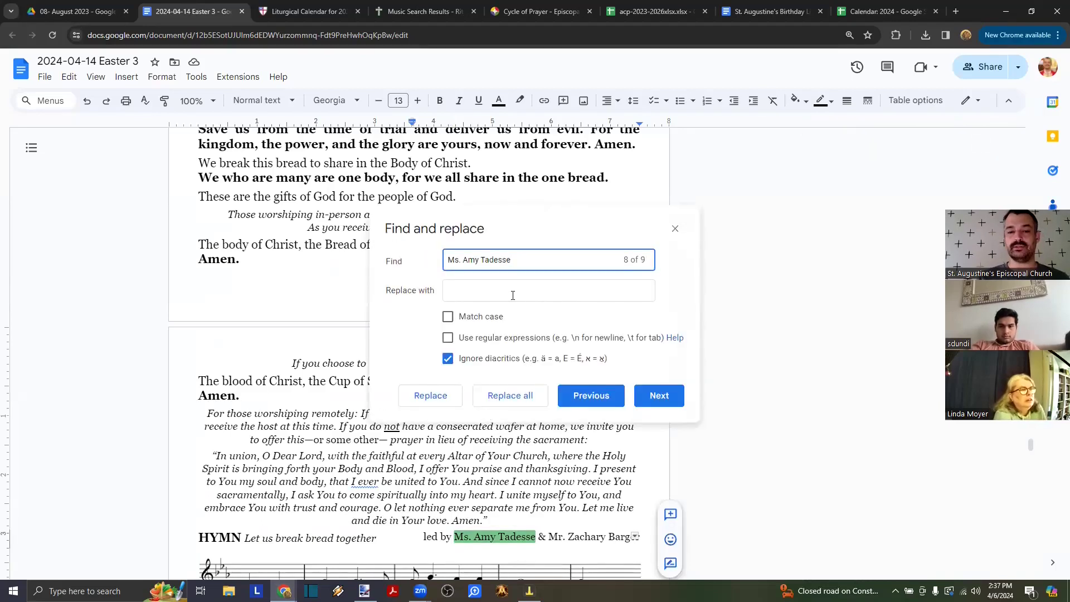
# - Replace every occurrence of that name with the new pianist's name
pyautogui.click(512, 291)
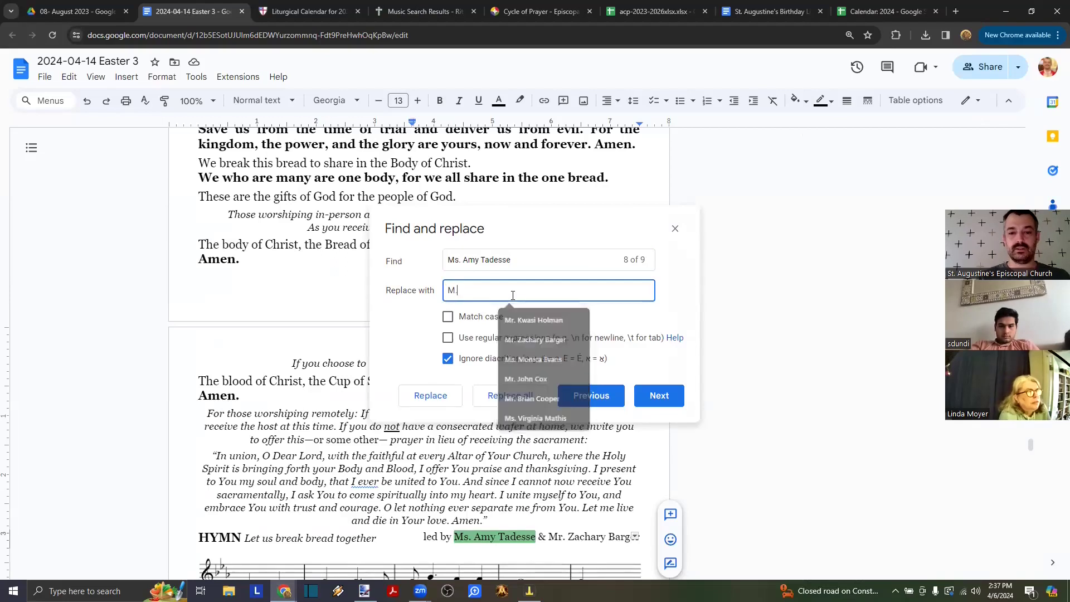
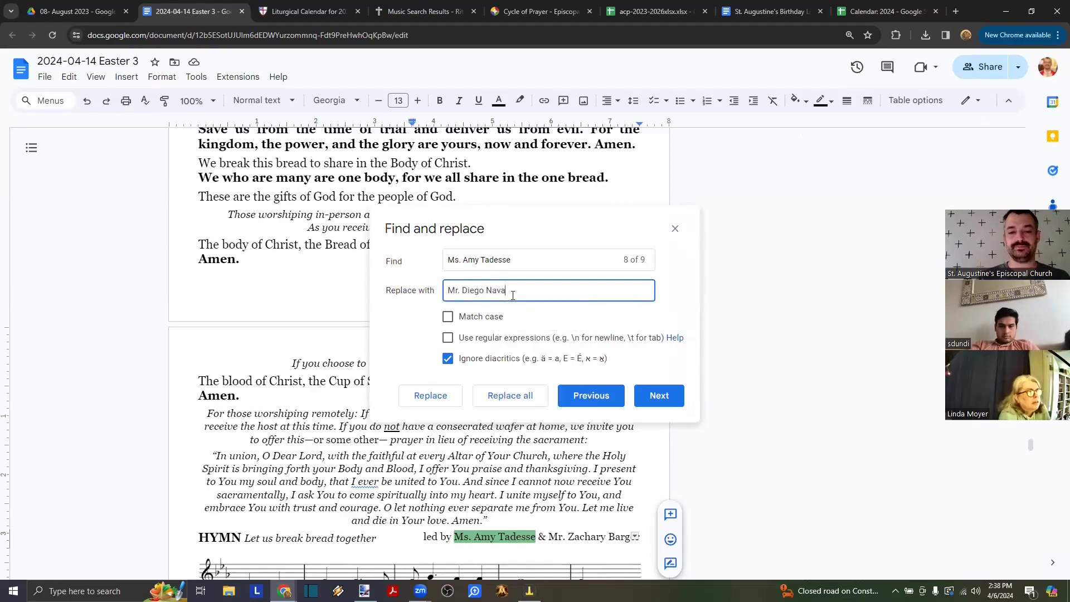
pyautogui.click(430, 396)
pyautogui.click(430, 396)
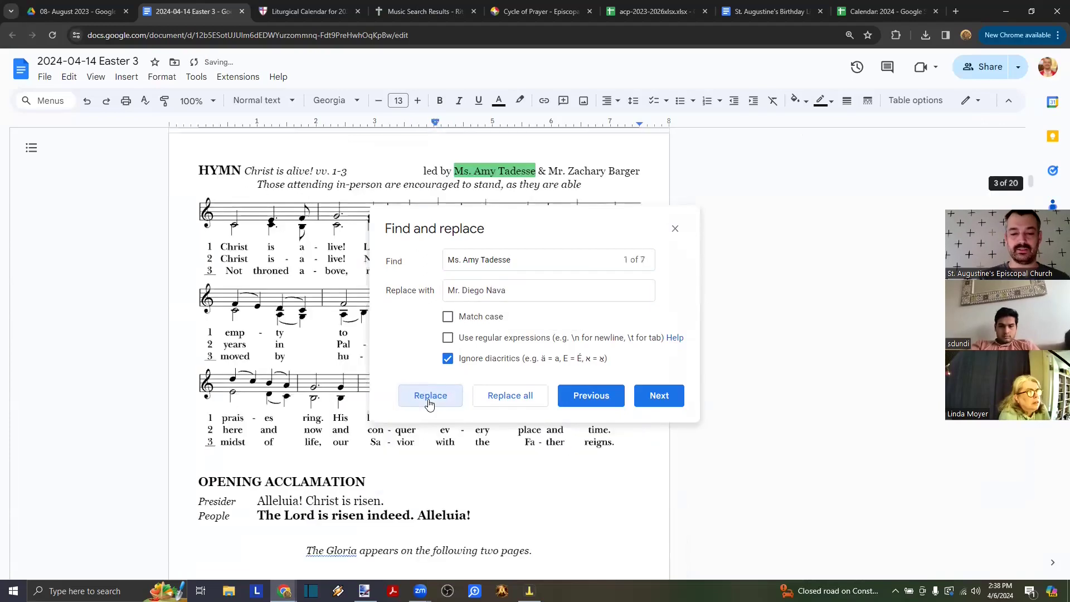
pyautogui.click(429, 397)
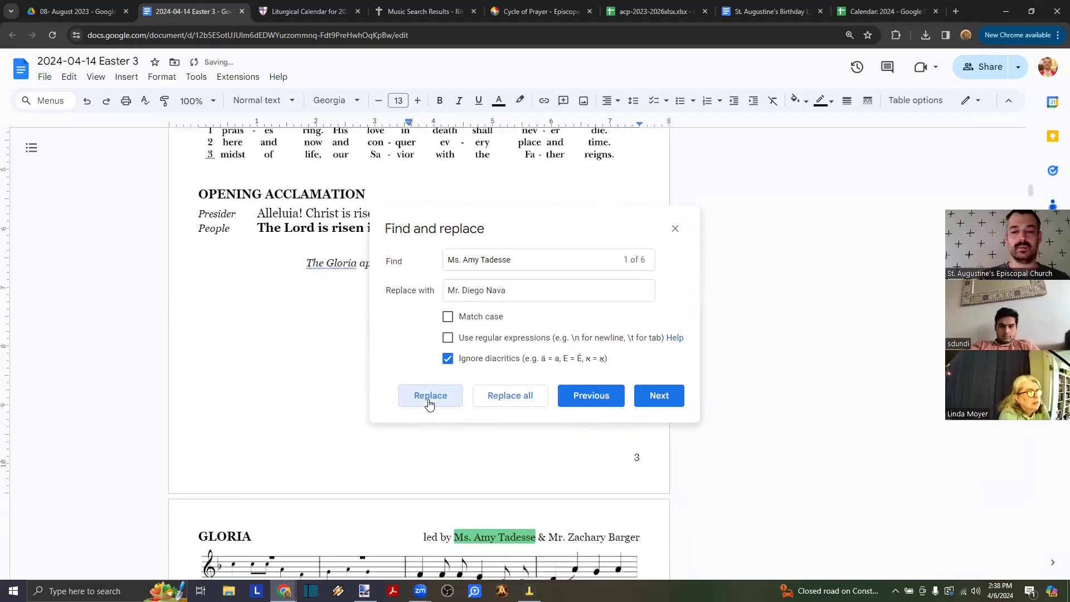
pyautogui.click(508, 397)
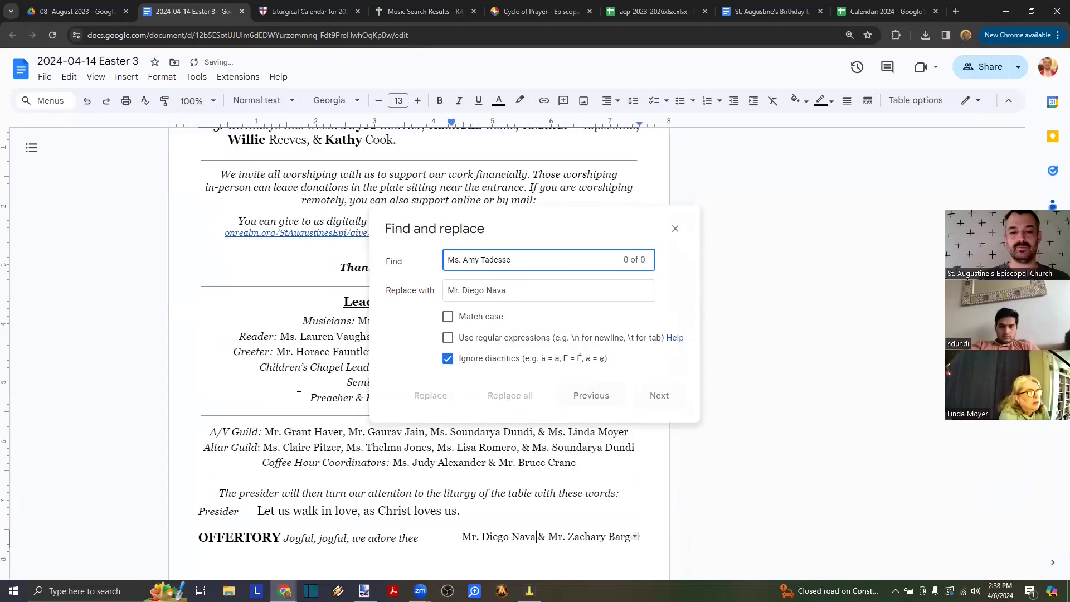
pyautogui.press('Escape')
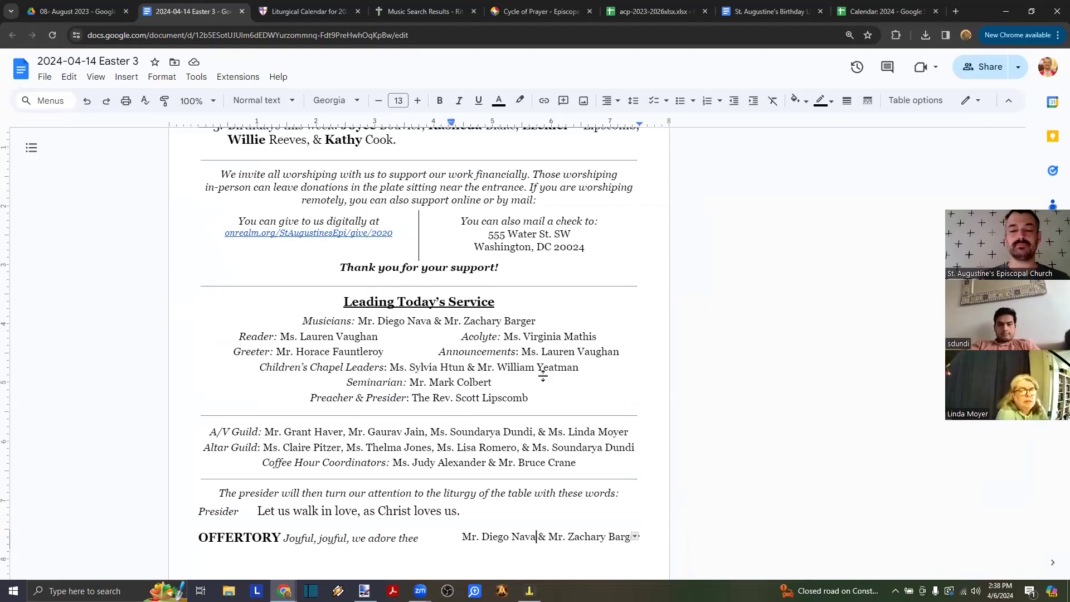
# - Replace the second musician's name with TBD throughout the bulletin
pyautogui.click(537, 323)
pyautogui.hotkey('ctrl', 'shift', 'Left')
pyautogui.hotkey('ctrl', 'shift', 'Left')
pyautogui.hotkey('ctrl', 'shift', 'Left')
pyautogui.hotkey('ctrl', 'shift', 'Left')
pyautogui.hotkey('ctrl', 'f')
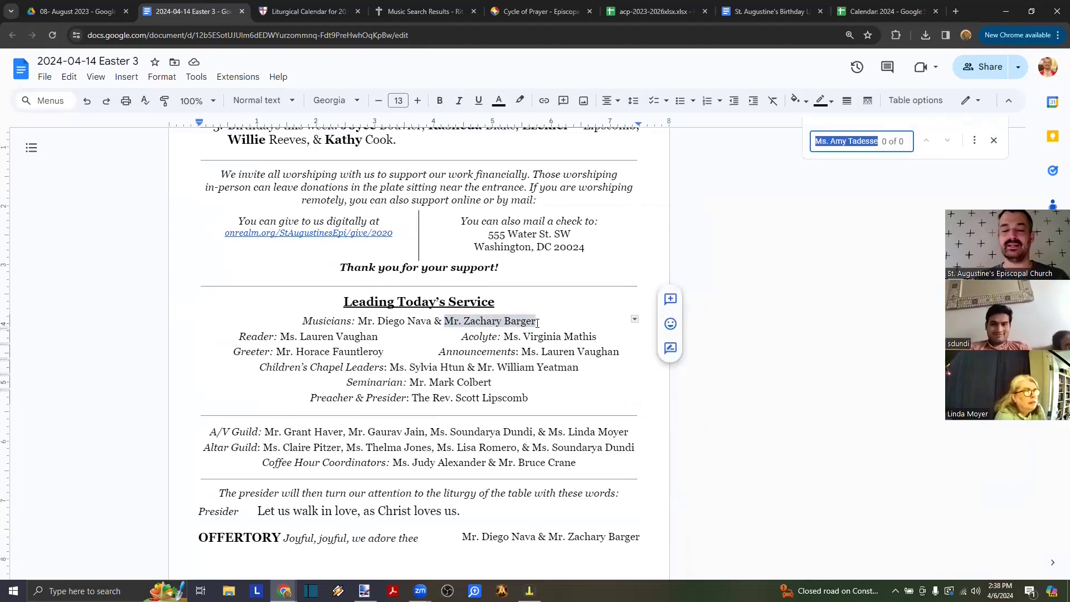
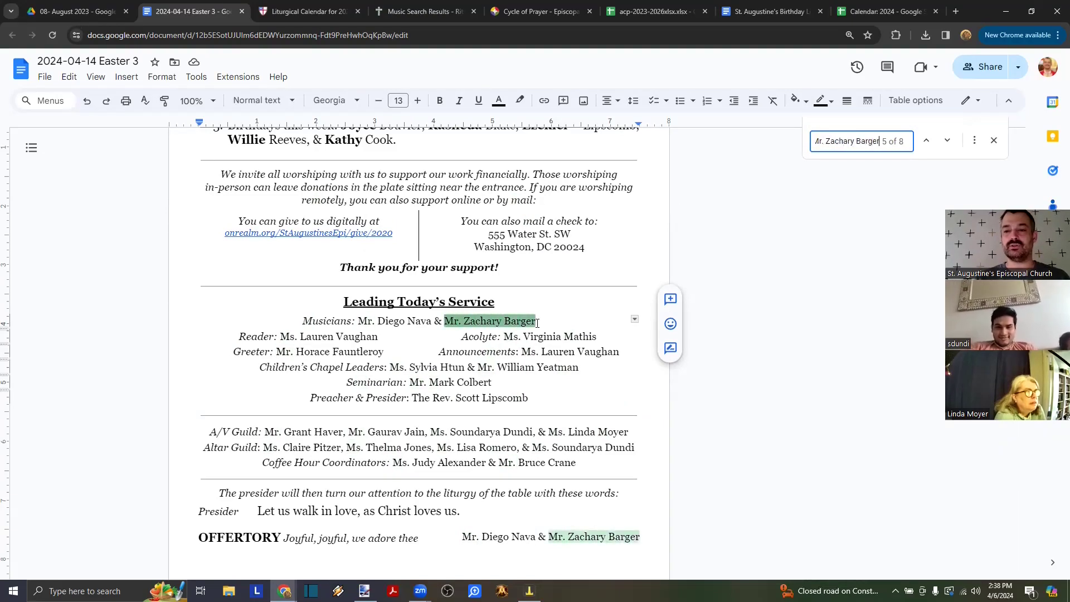
pyautogui.click(975, 140)
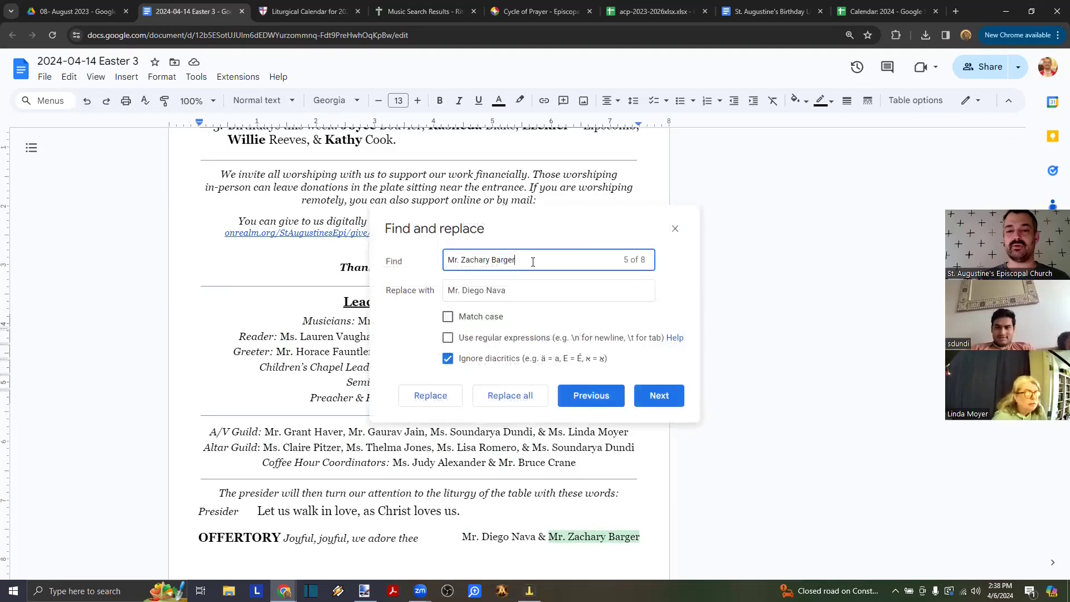
pyautogui.tripleClick(512, 289)
pyautogui.write('TBD')
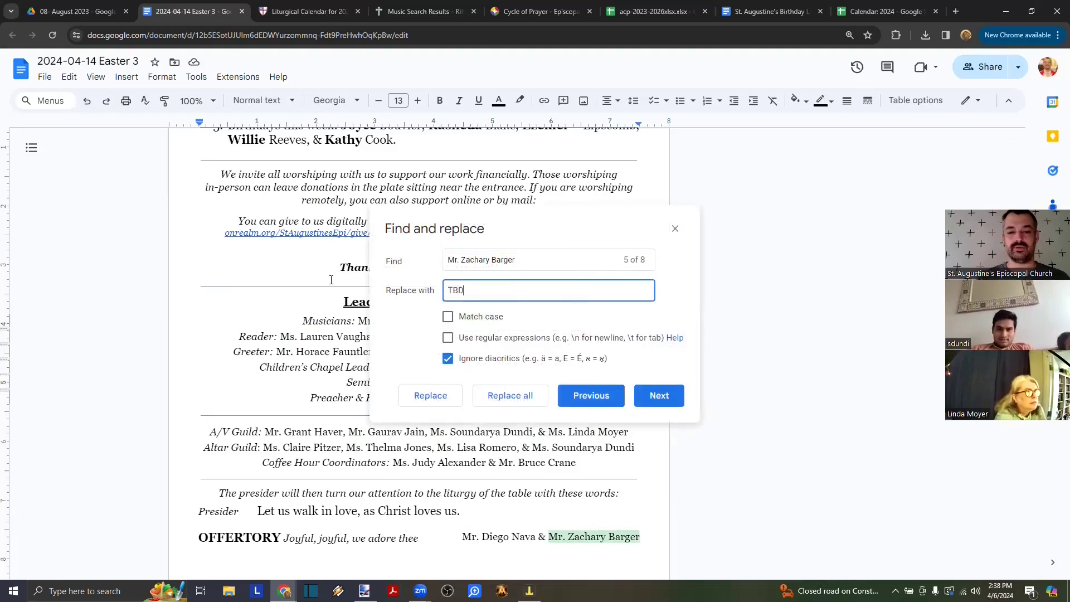
pyautogui.click(507, 406)
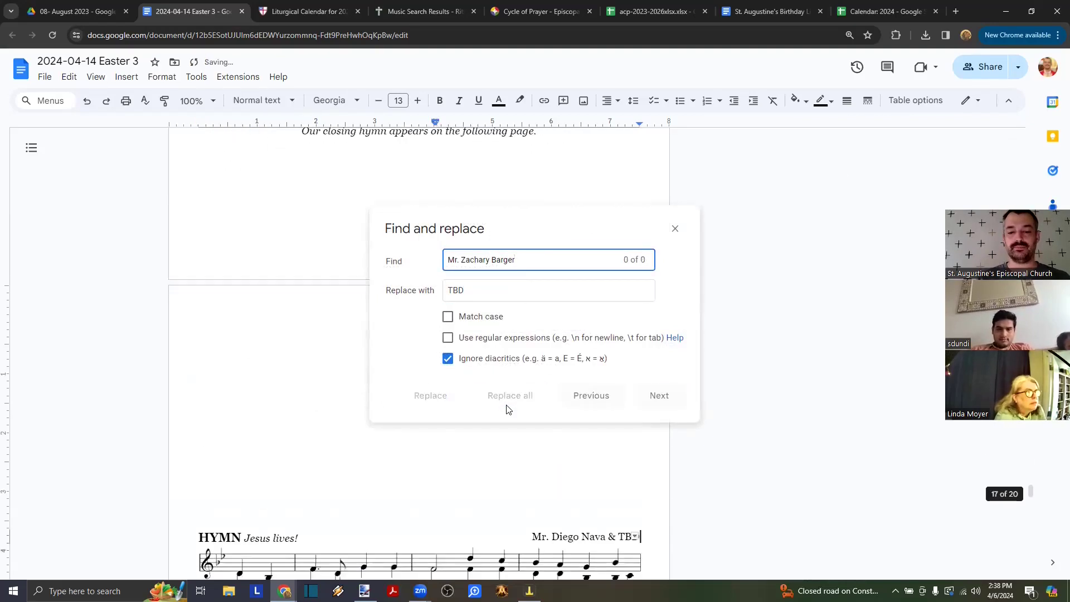
pyautogui.press('Escape')
# - Put the cursor at the end of the 'Thank you for your support!' line
pyautogui.scroll(10, 507, 406)
pyautogui.scroll(20, 508, 406)
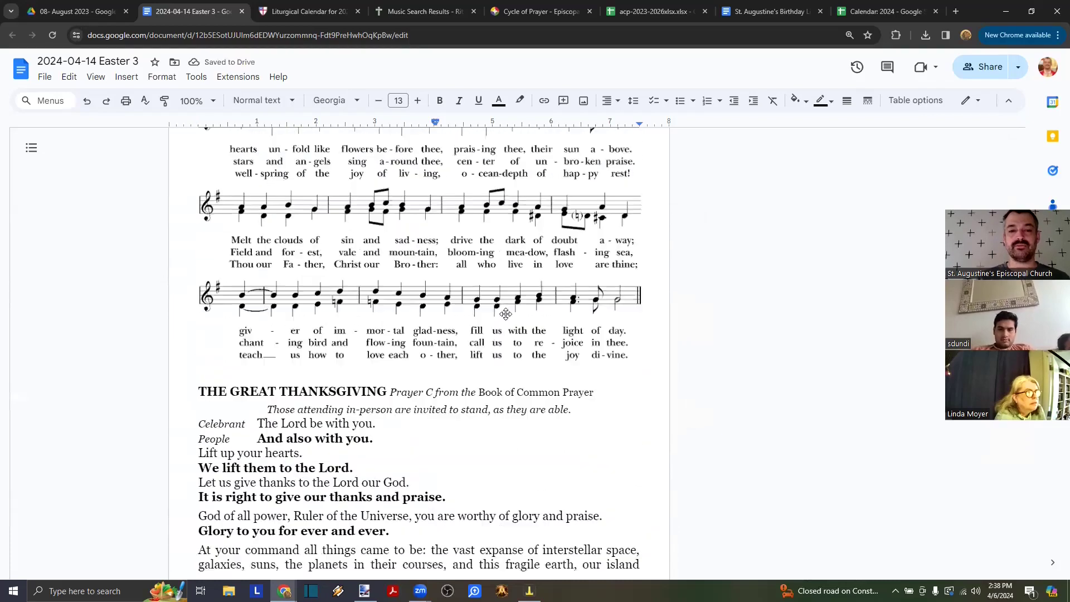
pyautogui.scroll(10, 506, 313)
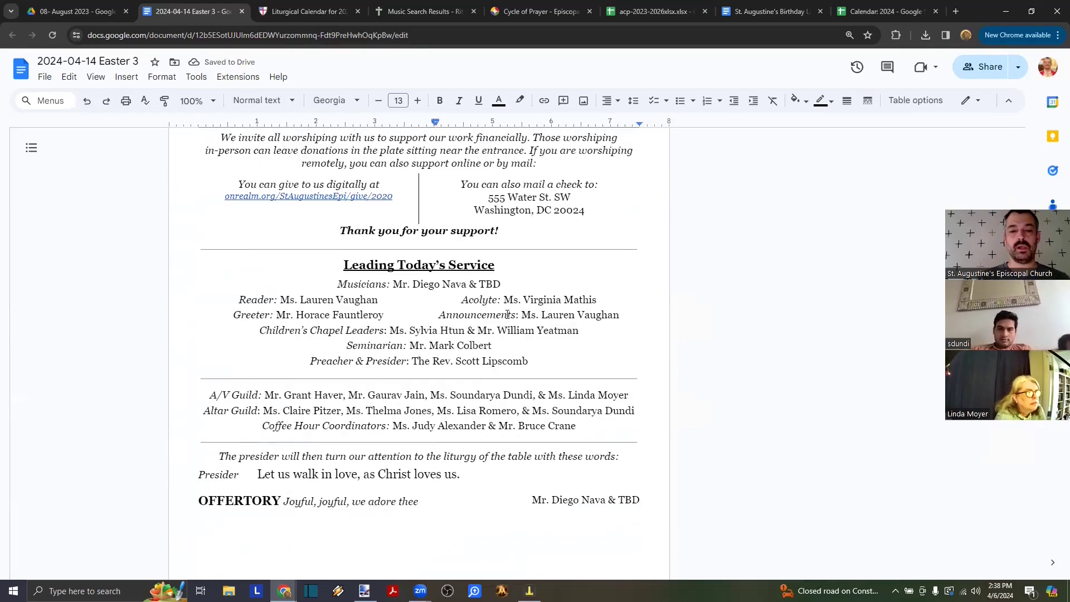
pyautogui.click(513, 236)
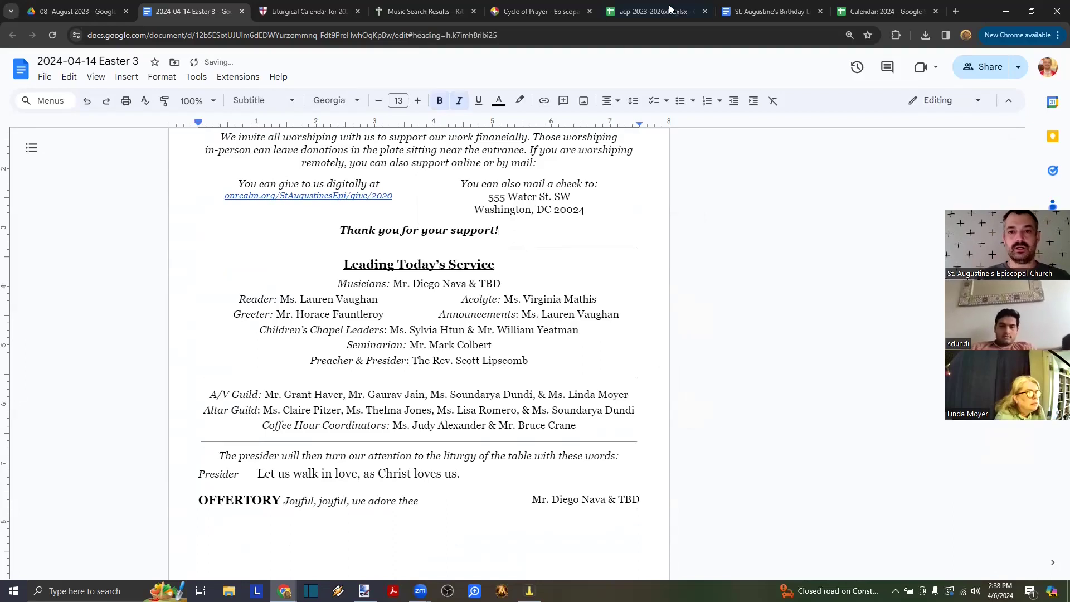
# - Select the 4/14/2024 Reader through CC Parent Vol. cells in Calendar: 2024, then return to the bulletin
pyautogui.click(886, 11)
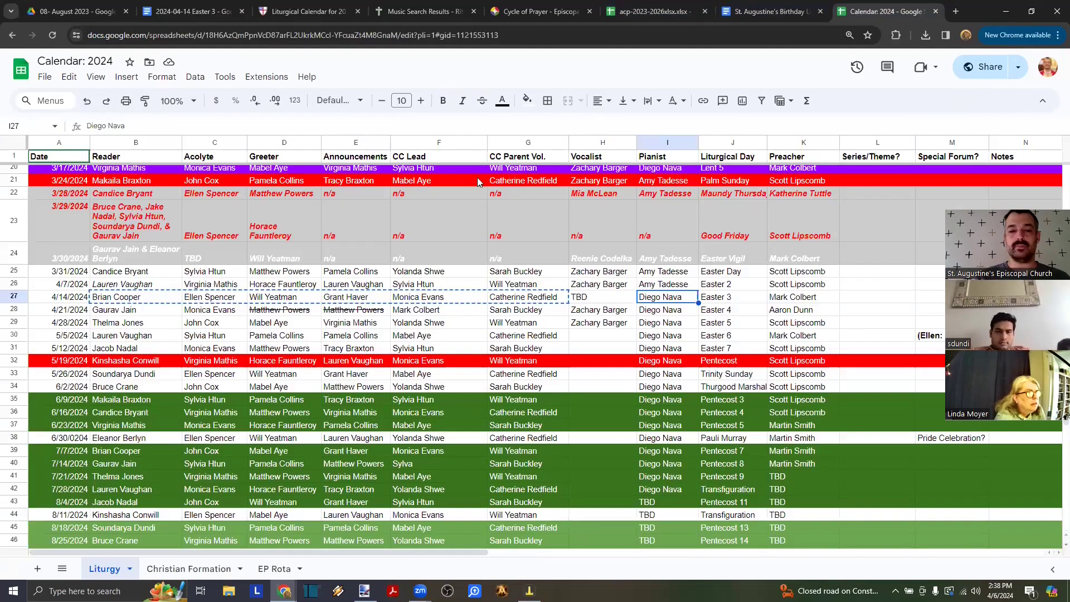
pyautogui.click(111, 302)
pyautogui.hotkey('shift', 'Right')
pyautogui.hotkey('shift', 'Right')
pyautogui.hotkey('shift', 'Right')
pyautogui.hotkey('shift', 'Right')
pyautogui.hotkey('shift', 'Right')
pyautogui.hotkey('shift', 'Right')
pyautogui.hotkey('ctrl', 'c')
pyautogui.hotkey('shift', 'Left')
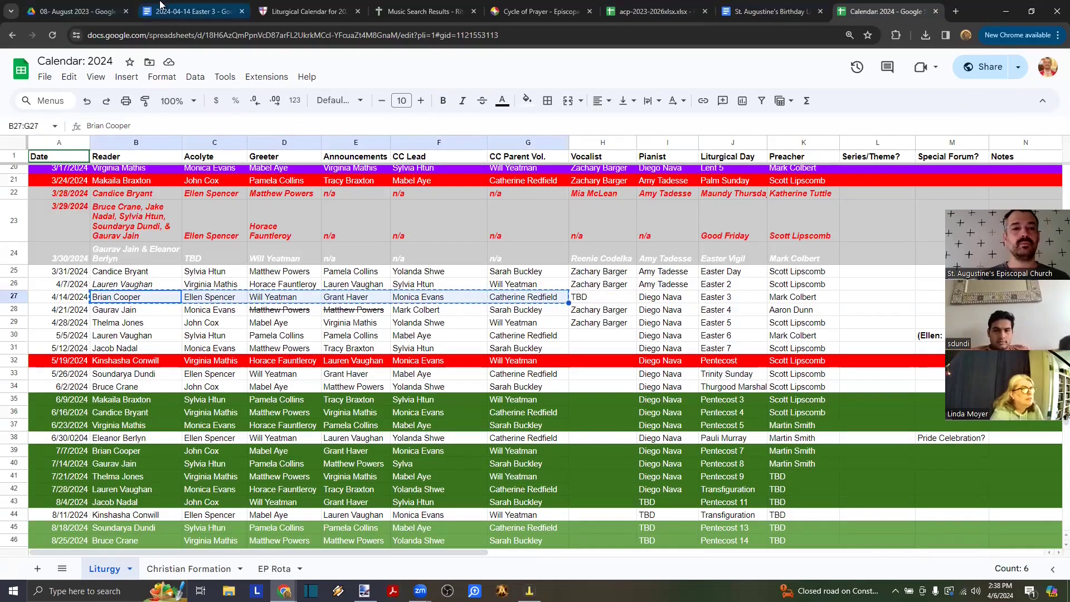
pyautogui.click(186, 11)
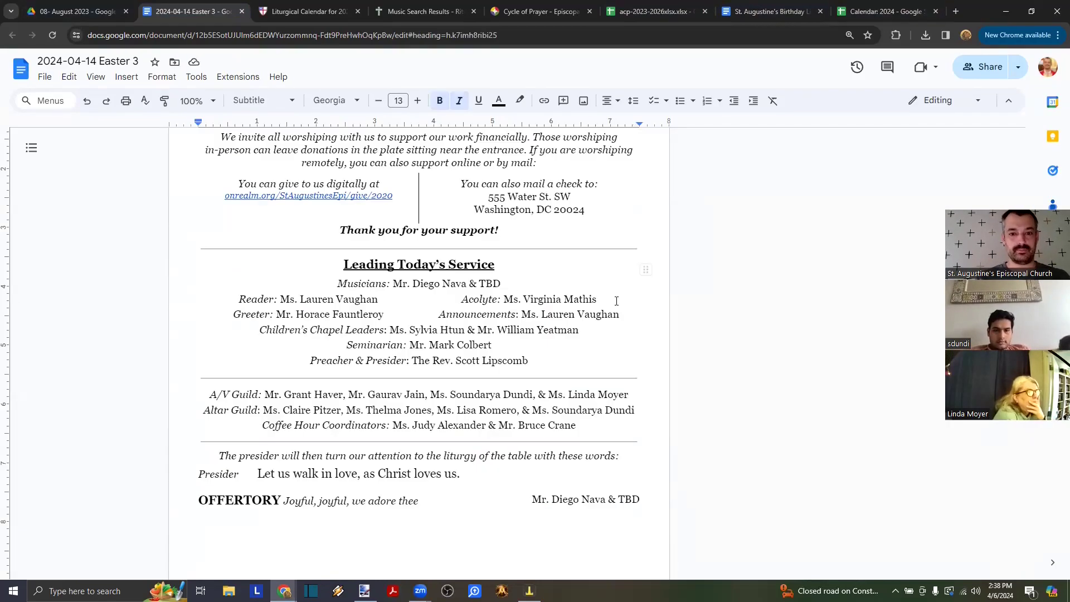
# - Paste the volunteer names as plain text after the thank-you line and delete the first name
pyautogui.rightClick(527, 235)
pyautogui.click(562, 279)
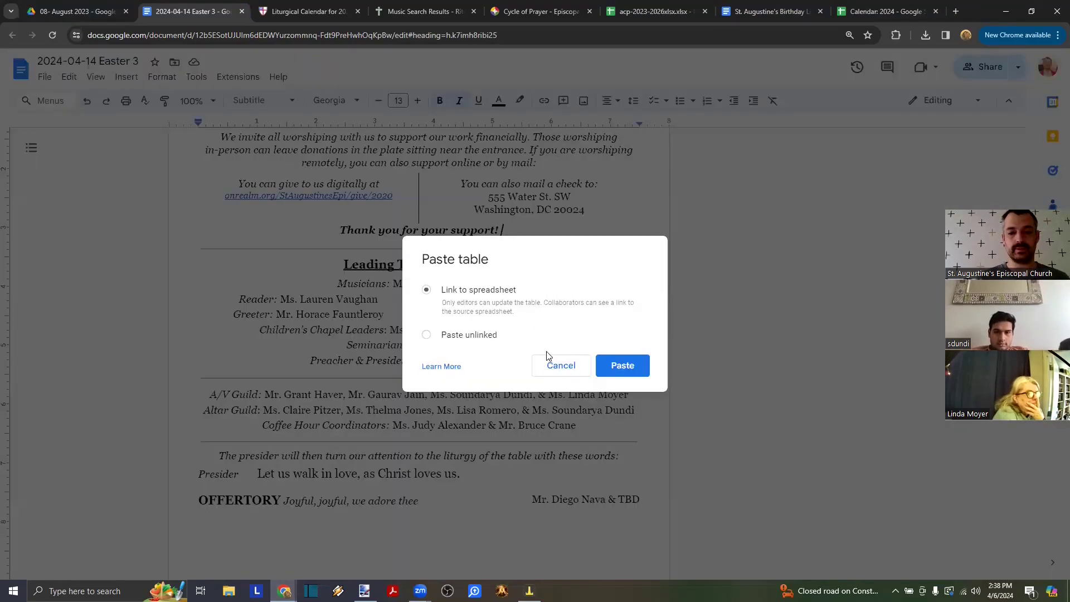
pyautogui.click(562, 368)
pyautogui.rightClick(517, 231)
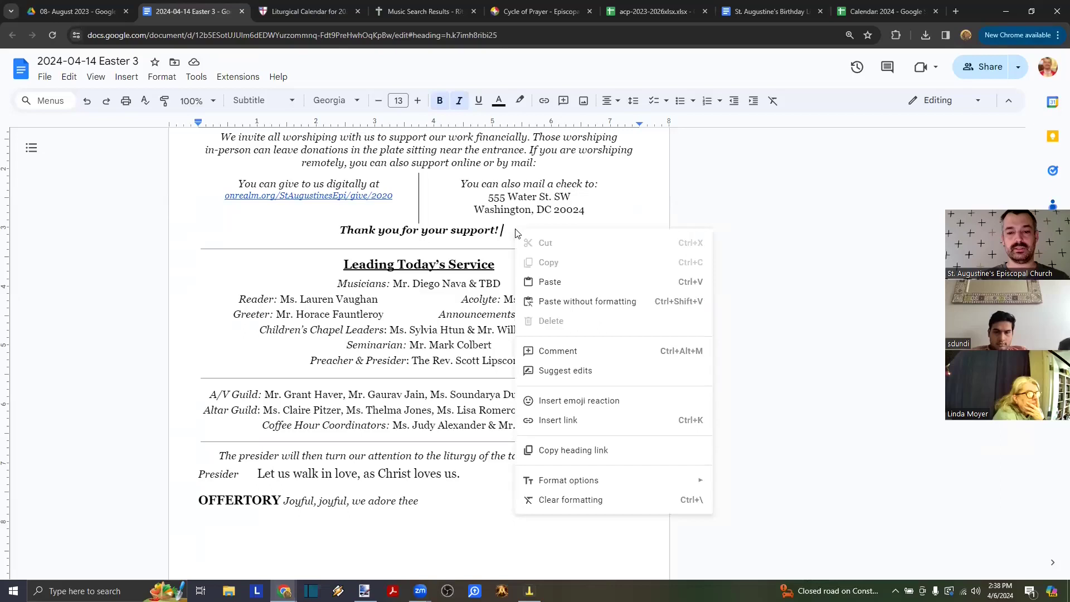
pyautogui.click(578, 301)
pyautogui.doubleClick(366, 230)
pyautogui.hotkey('ctrl', 'shift', 'Right')
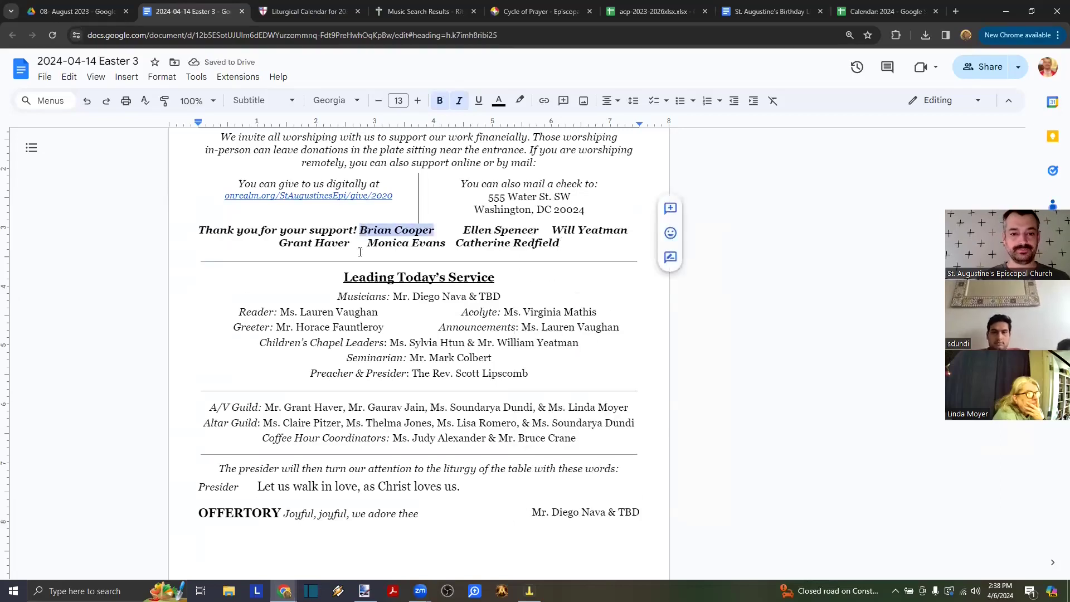
pyautogui.press('BackSpace')
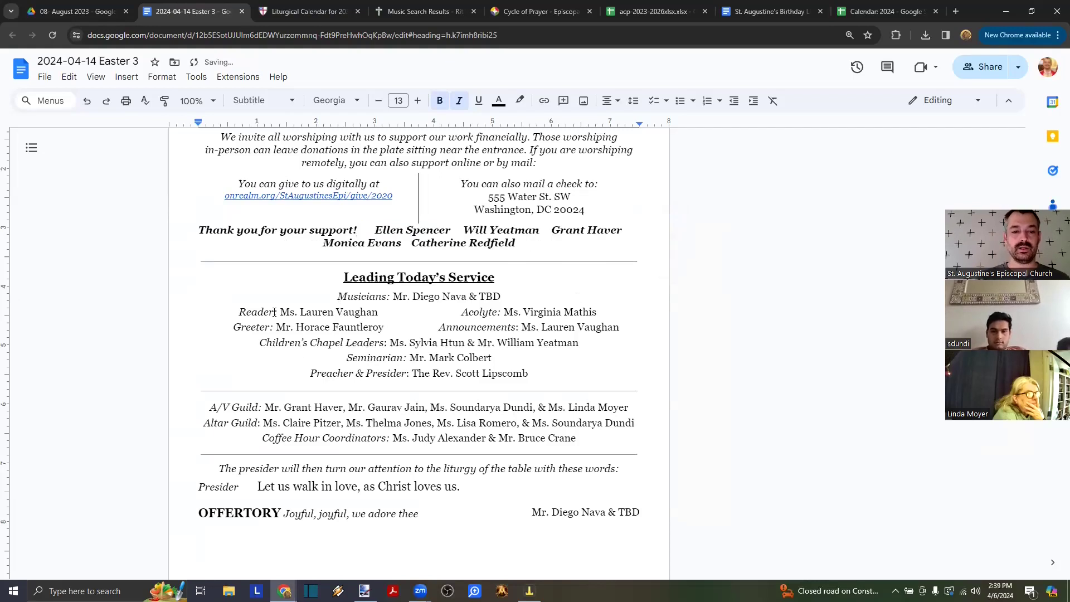
# - Search the bulletin for the current reader's name
pyautogui.click(296, 311)
pyautogui.hotkey('ctrl', 'f')
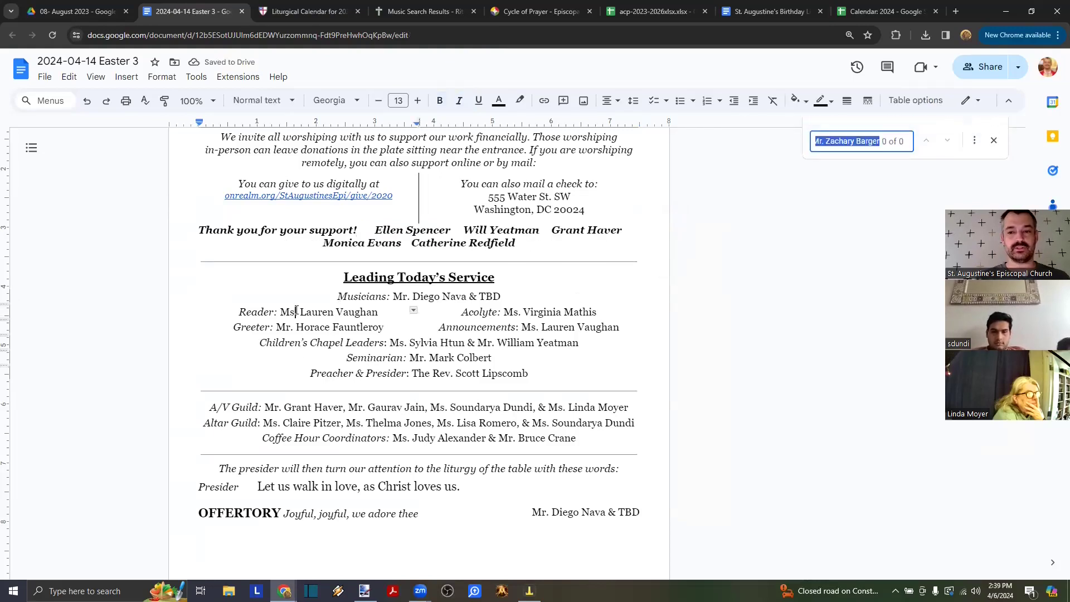
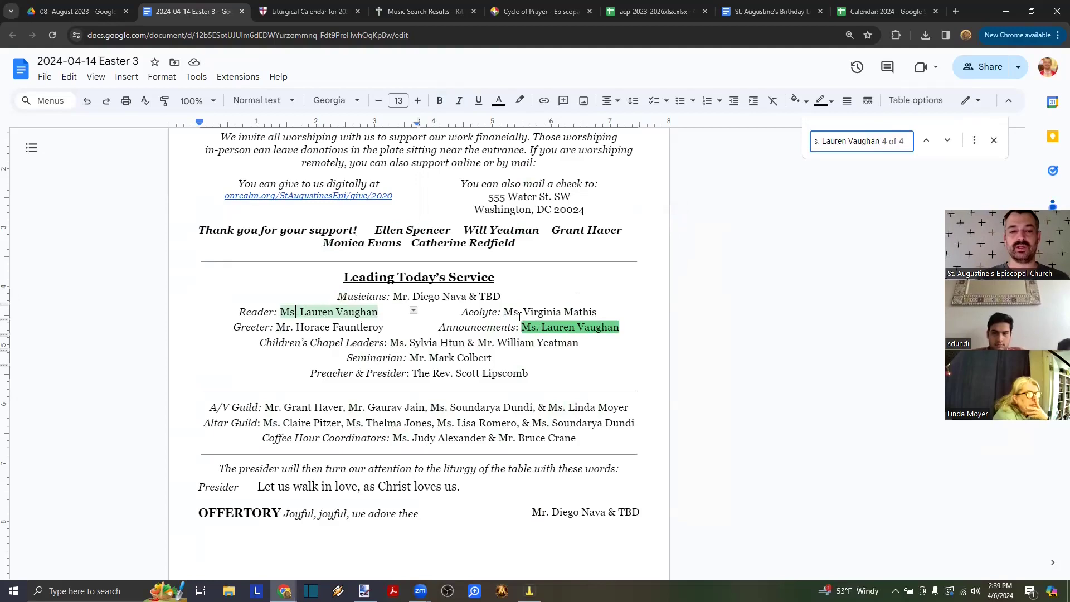
# - Replace all four occurrences of the old reader's name with the new reader's name
pyautogui.click(975, 140)
pyautogui.press('Tab')
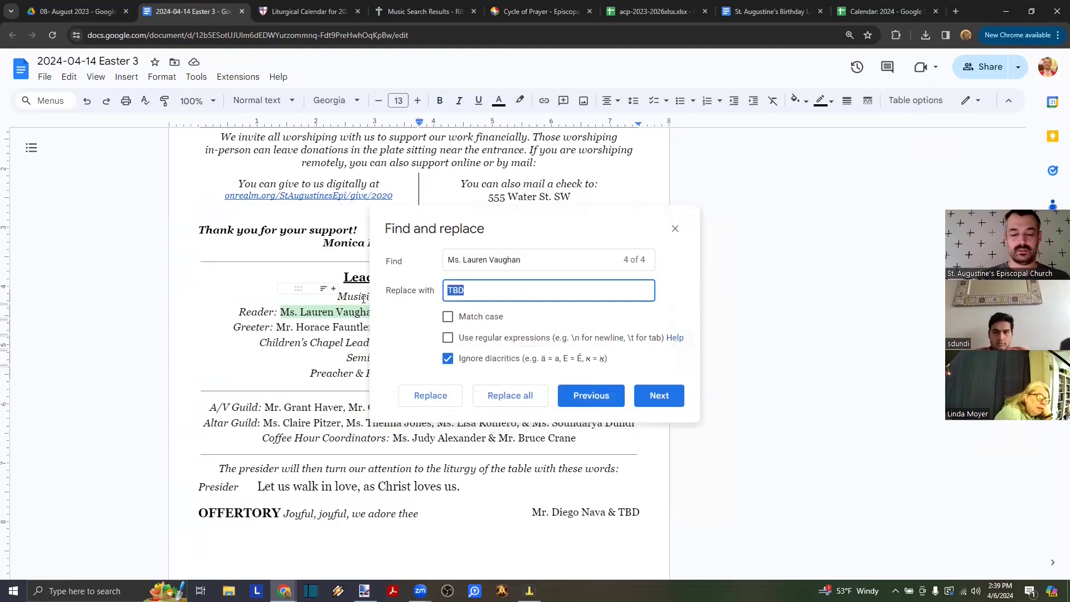
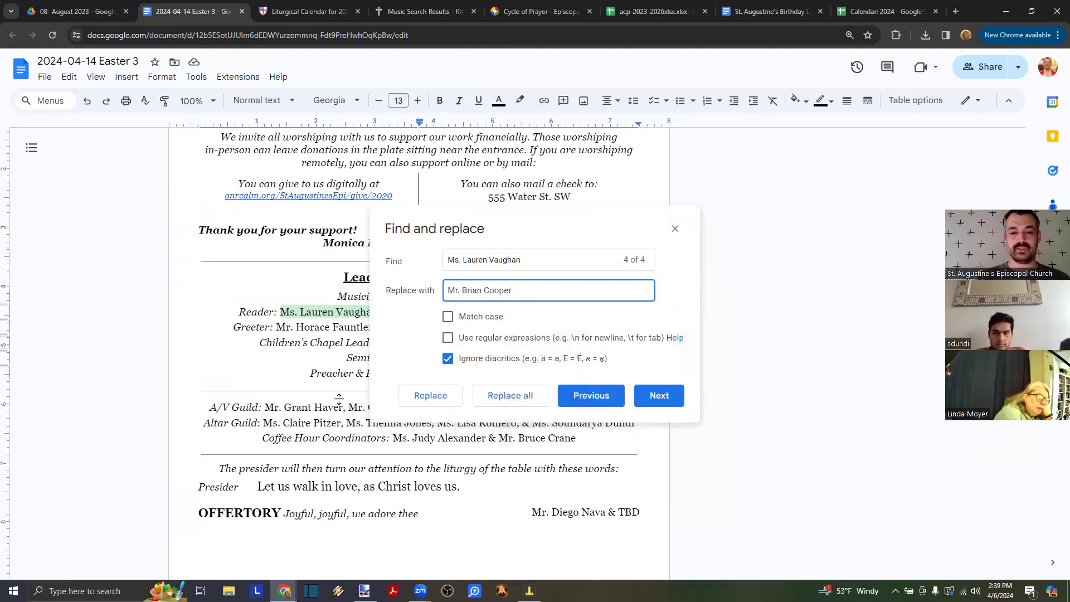
pyautogui.click(430, 403)
pyautogui.click(431, 397)
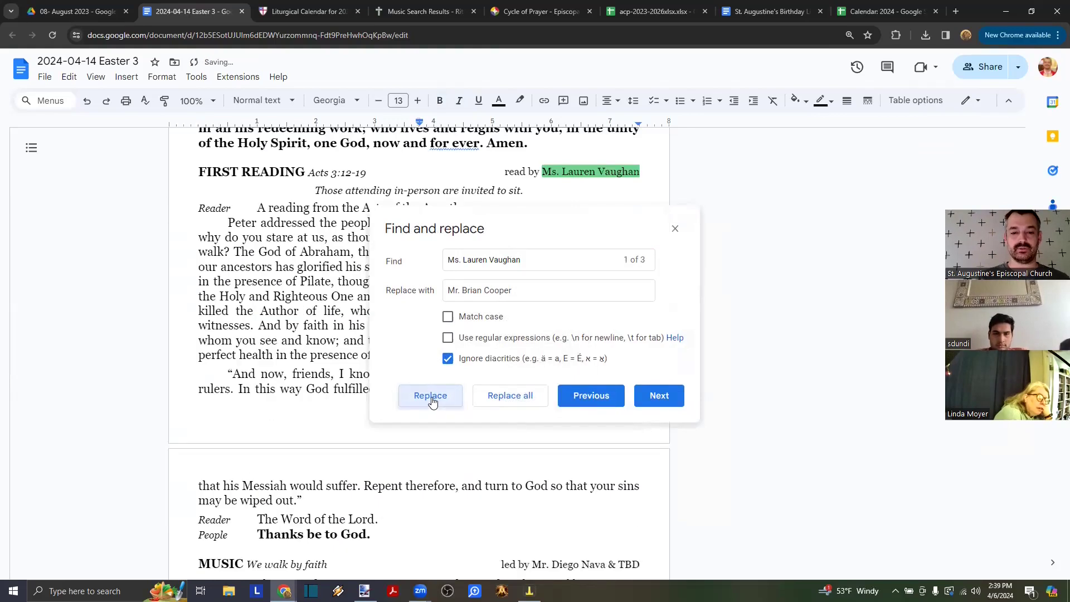
pyautogui.click(431, 397)
pyautogui.click(432, 397)
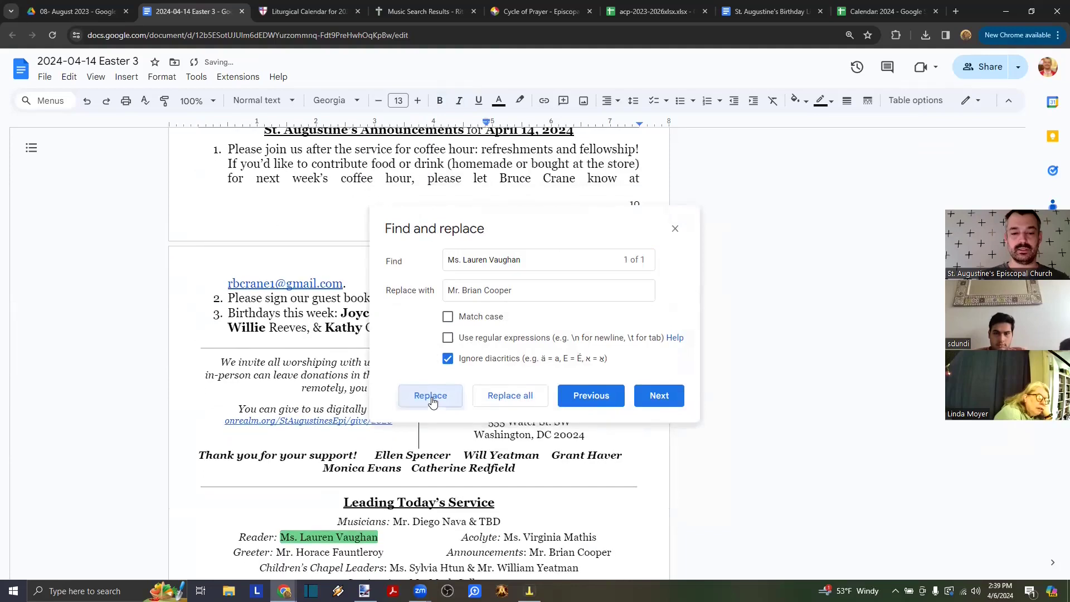
pyautogui.press('Escape')
# - Delete the first name from the thank-you line
pyautogui.scroll(-2, 455, 434)
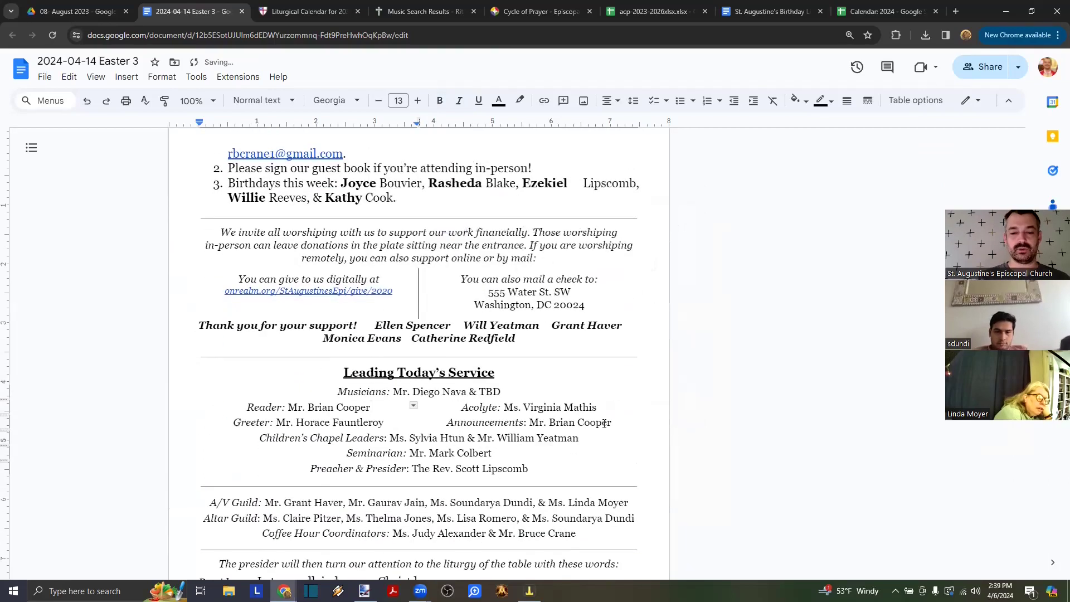
pyautogui.click(609, 424)
pyautogui.click(378, 325)
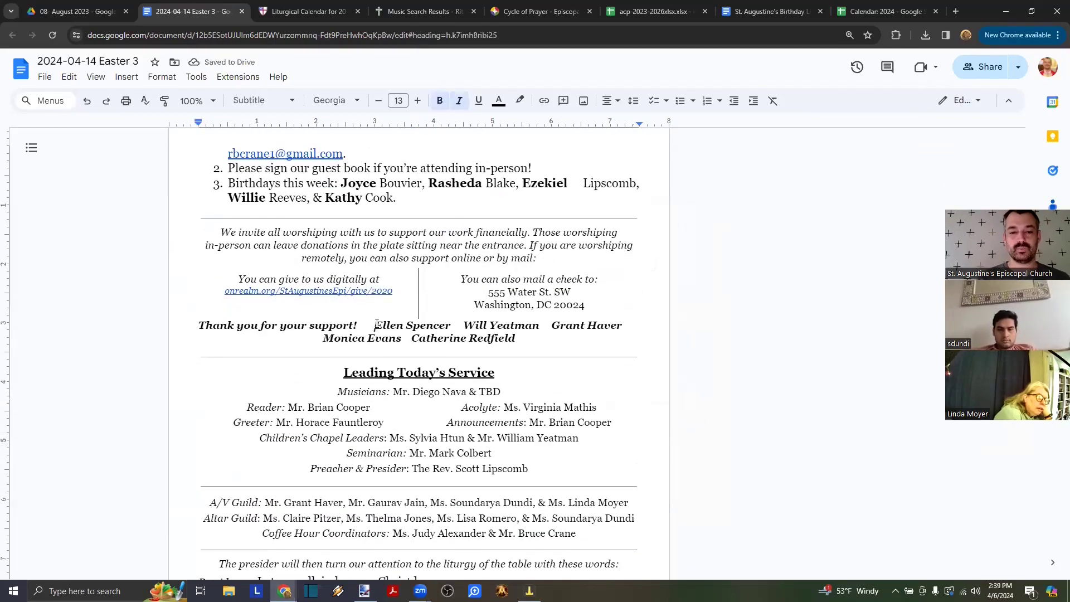
pyautogui.hotkey('ctrl', 'shift', 'Right')
pyautogui.hotkey('ctrl', 'shift', 'Right')
pyautogui.hotkey('ctrl', 'c')
pyautogui.press('BackSpace')
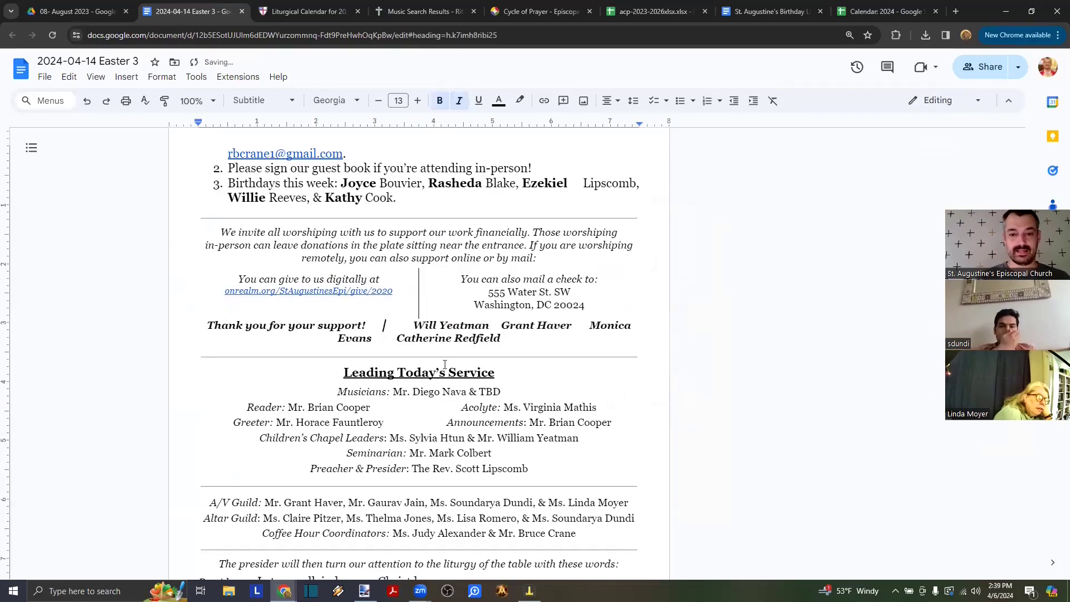
pyautogui.click(513, 413)
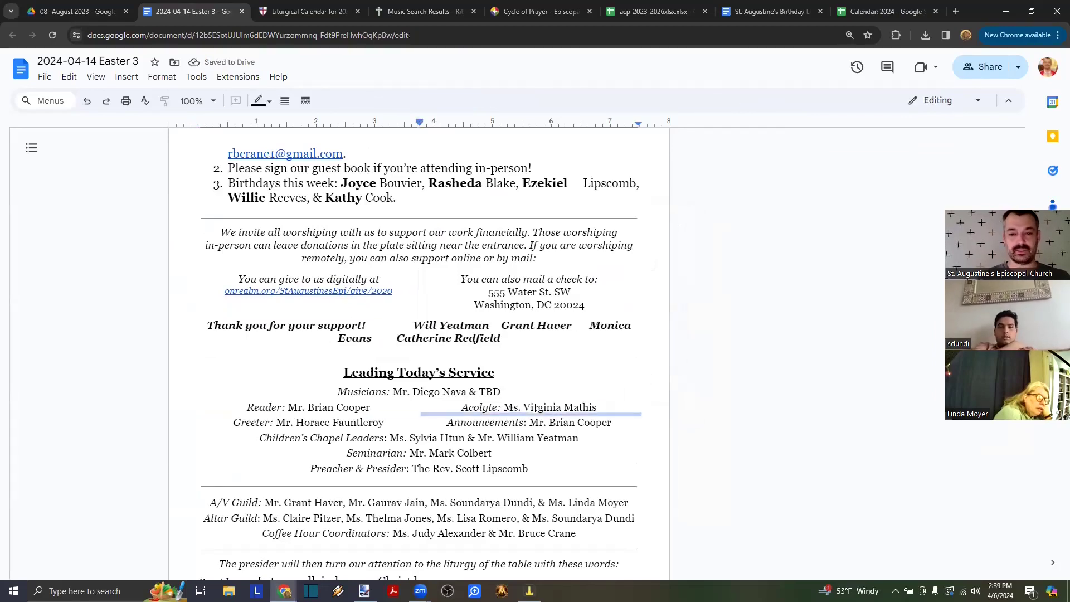
# - Search the bulletin for the current acolyte's name
pyautogui.hotkey('ctrl', 'f')
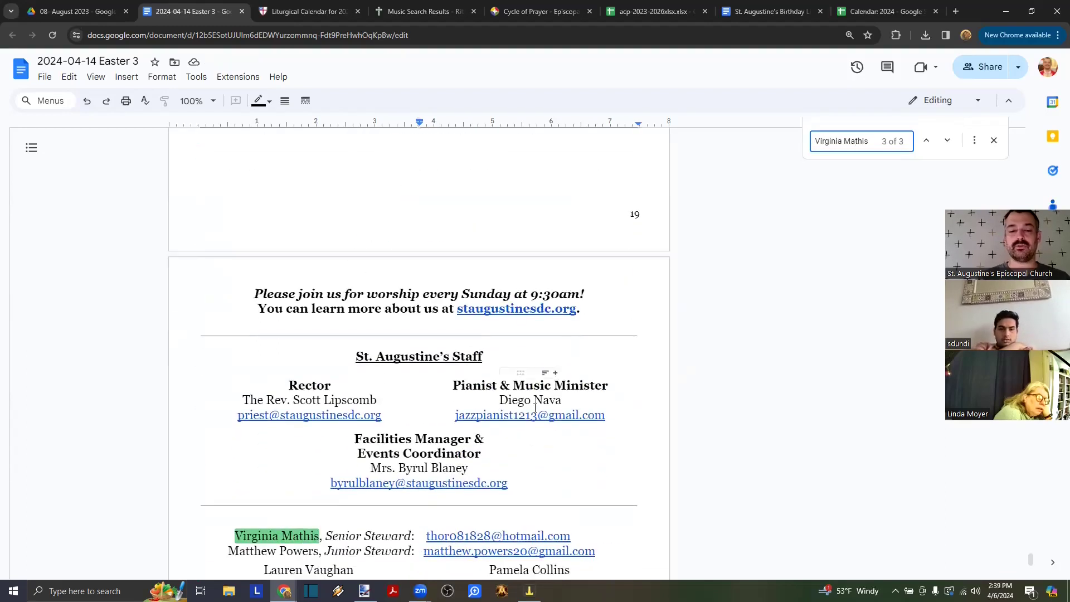
pyautogui.scroll(-3, 310, 436)
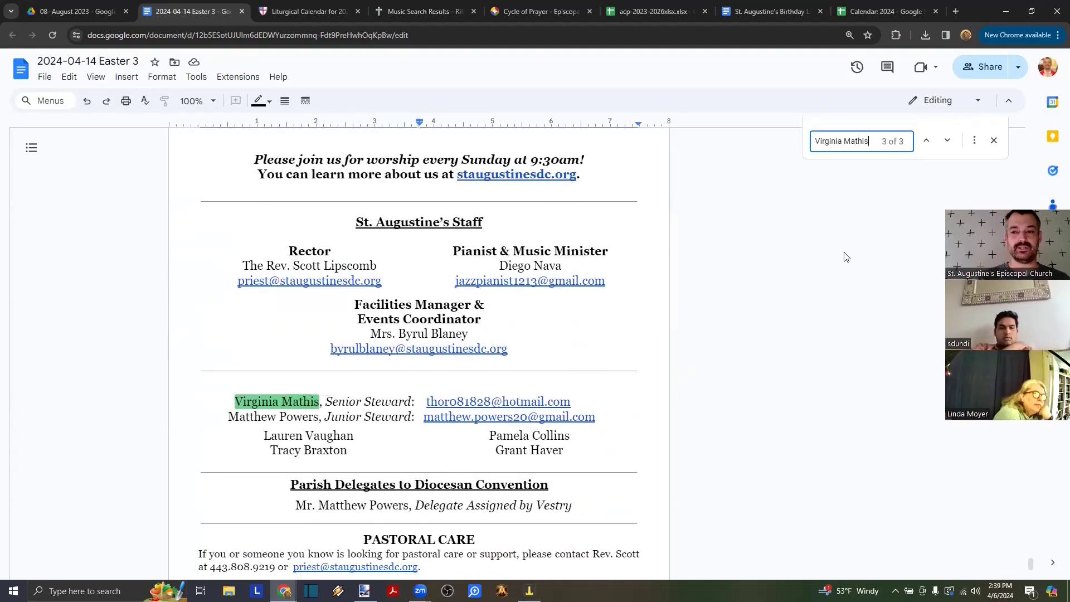
pyautogui.click(947, 146)
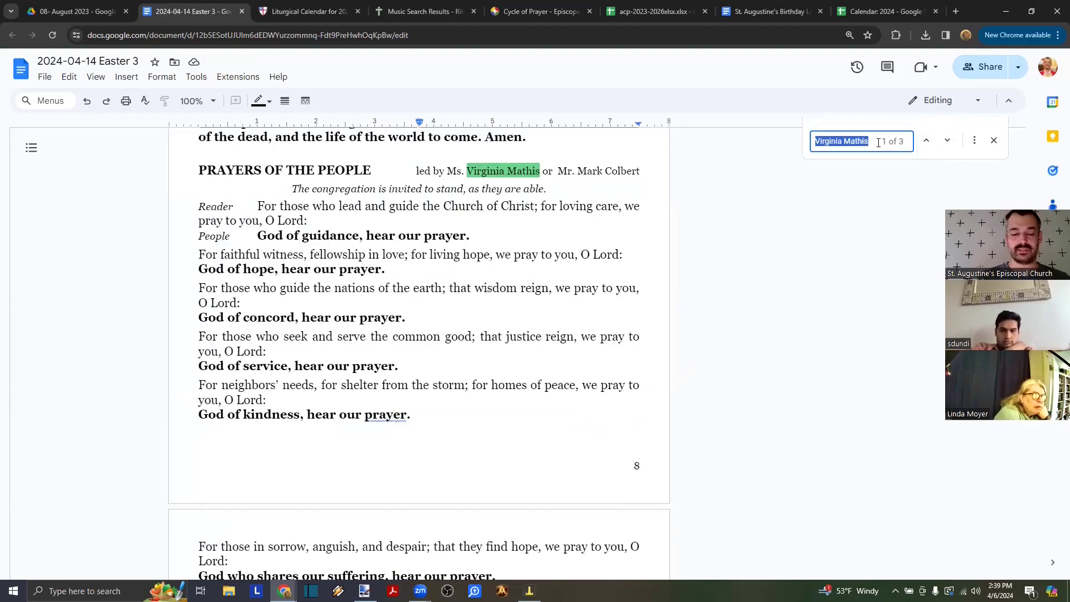
pyautogui.hotkey('ctrl', 'v')
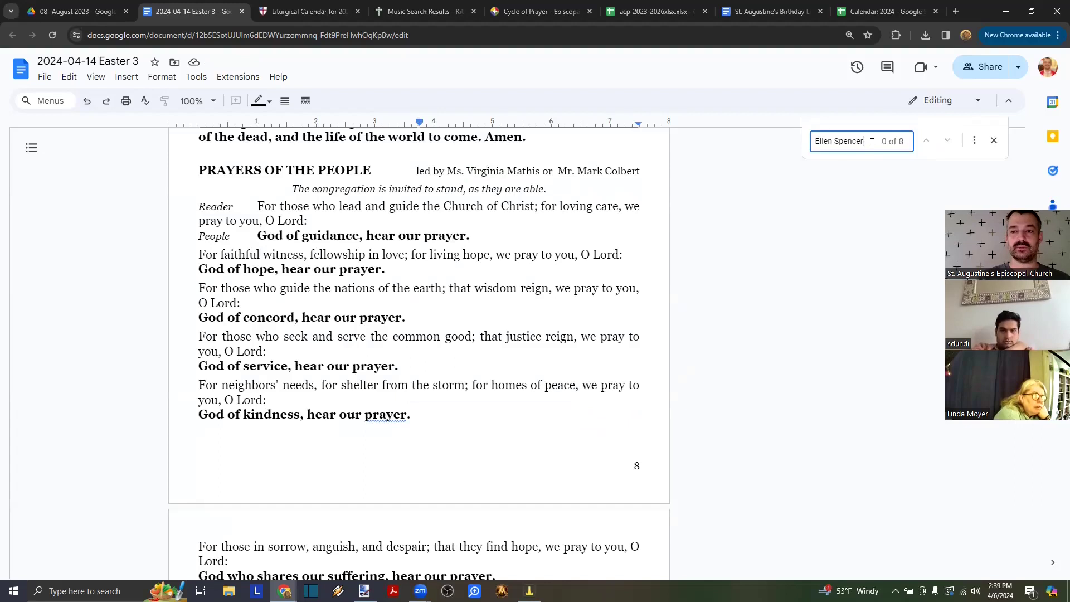
pyautogui.hotkey('ctrl', 'z')
# - Replace both occurrences of the acolyte's name with the person removed from the thank-you line
pyautogui.click(974, 140)
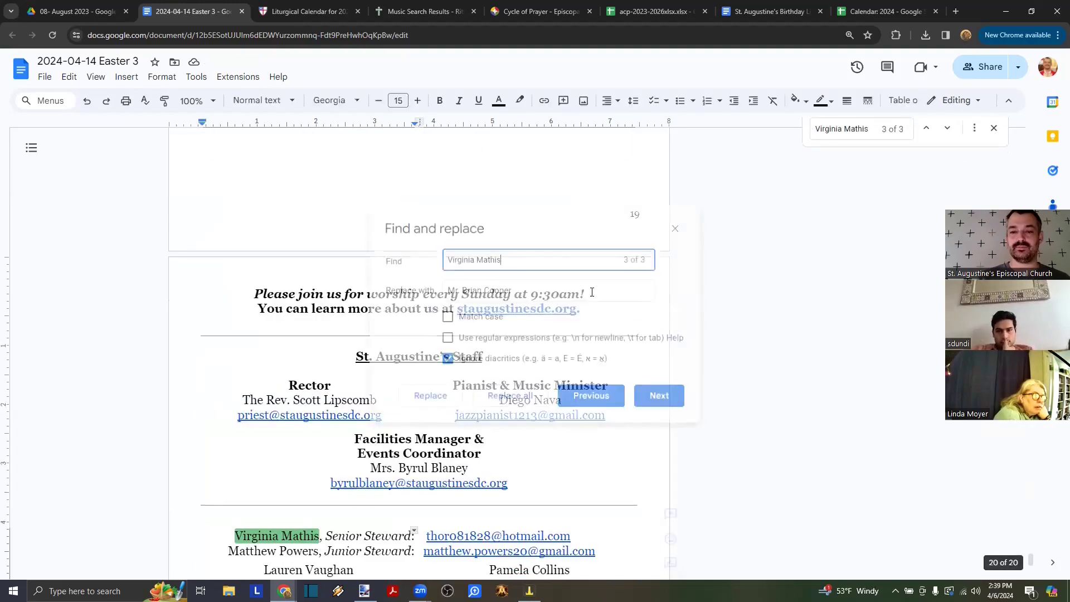
pyautogui.click(660, 396)
pyautogui.click(446, 295)
pyautogui.hotkey('ctrl', 'a')
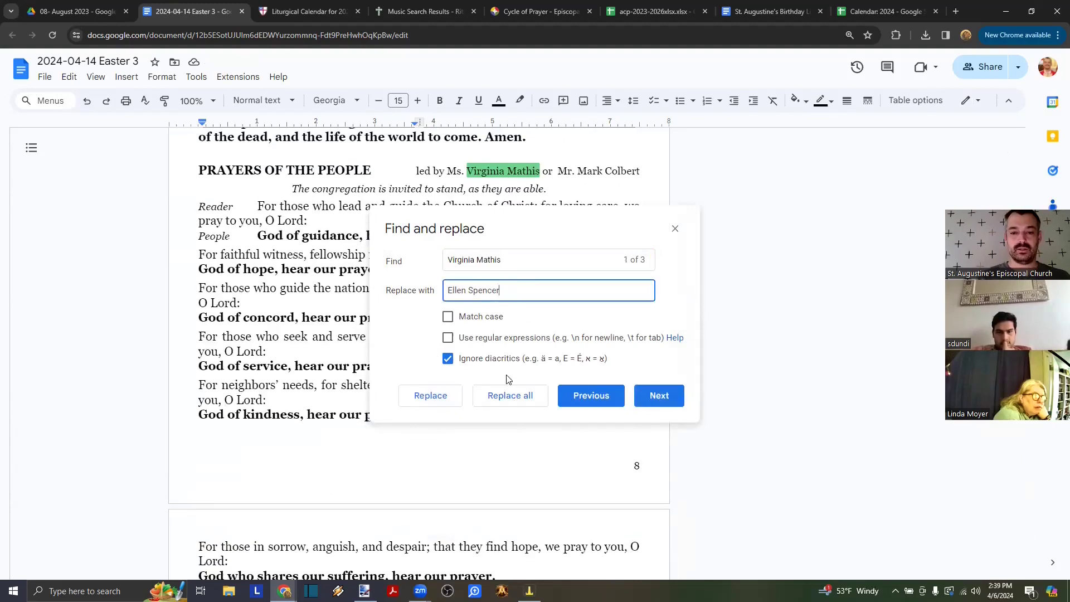
pyautogui.click(432, 397)
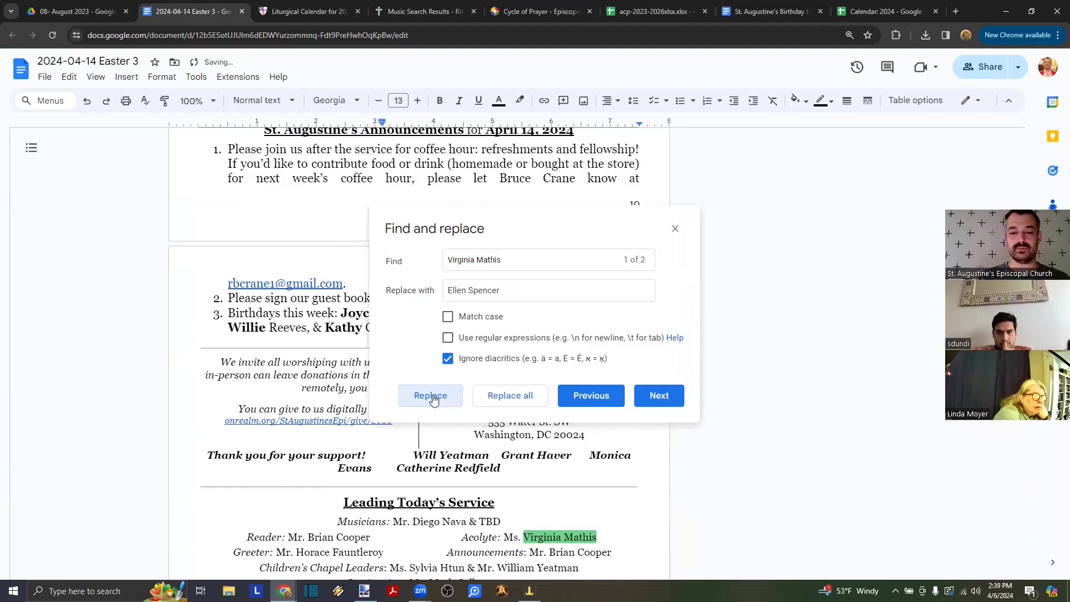
pyautogui.click(433, 398)
pyautogui.press('Escape')
pyautogui.scroll(-3, 368, 404)
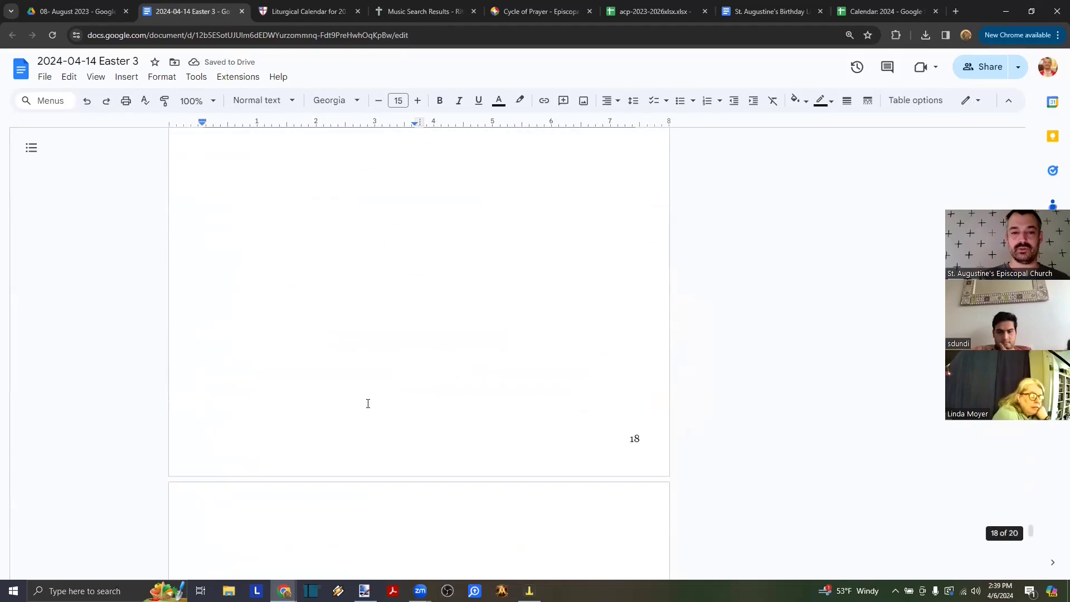
pyautogui.scroll(20, 368, 404)
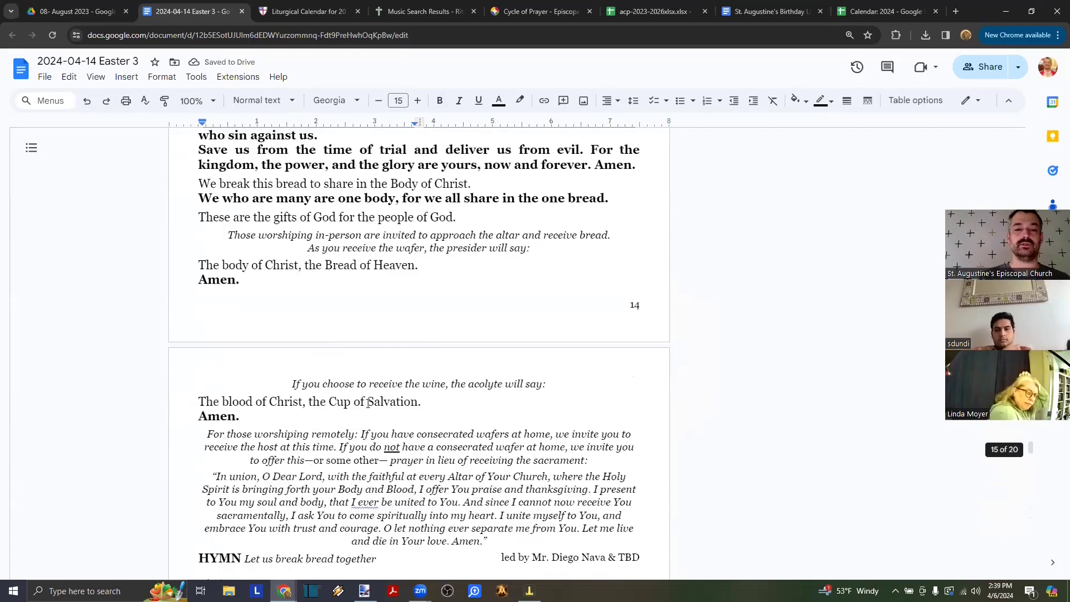
pyautogui.scroll(15, 366, 403)
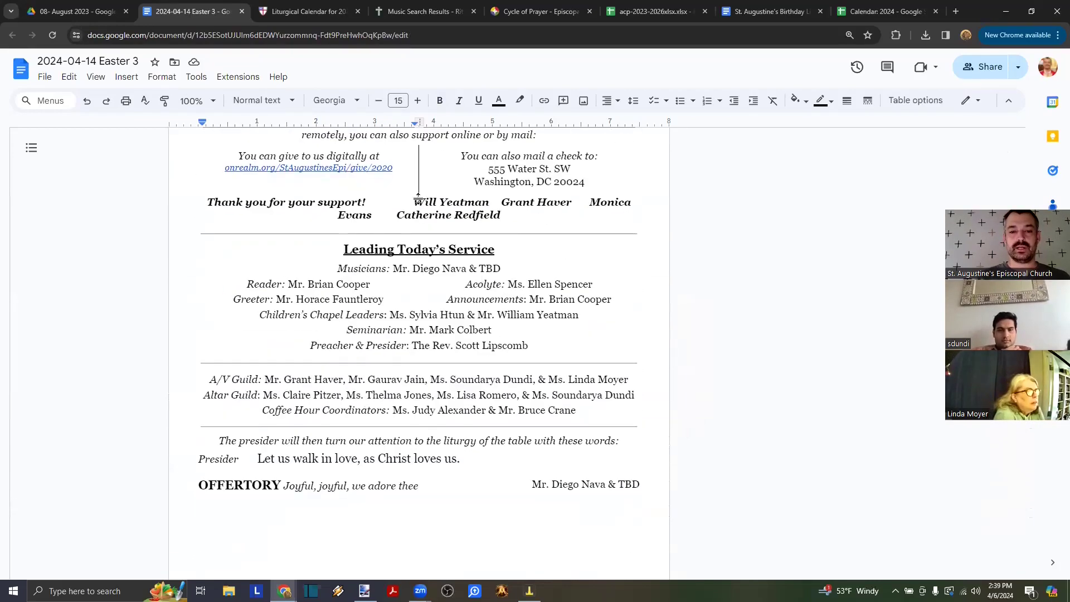
# - Remove a name from the thank-you line and paste in the new Greeter's name
pyautogui.click(420, 199)
pyautogui.hotkey('ctrl', 'shift', 'Right')
pyautogui.hotkey('ctrl', 'shift', 'Right')
pyautogui.press('Delete')
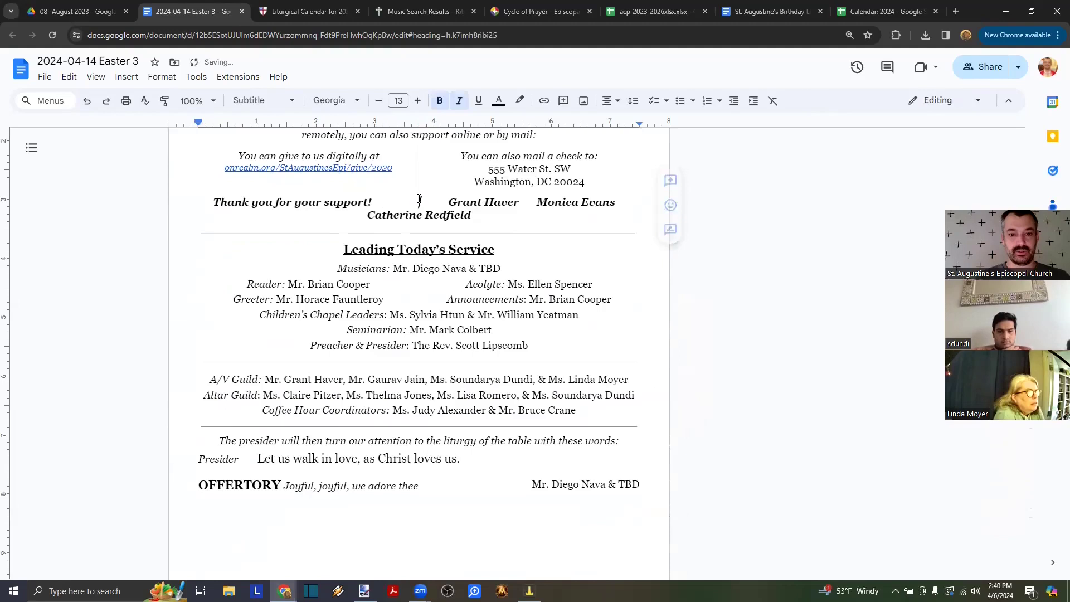
pyautogui.click(301, 304)
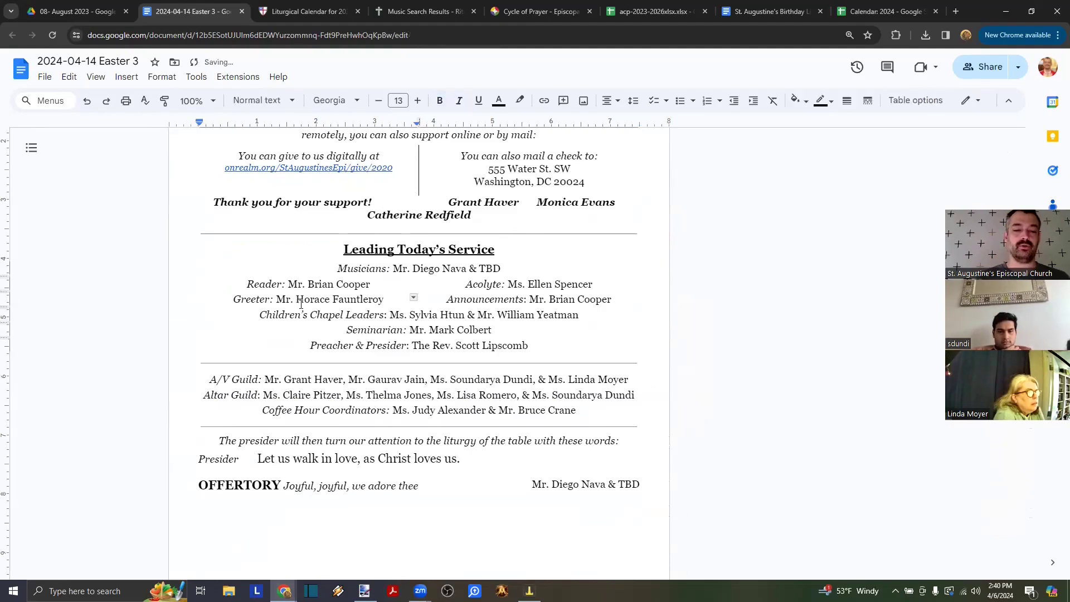
pyautogui.hotkey('ctrl', 'shift', 'Right')
pyautogui.hotkey('ctrl', 'shift', 'Right')
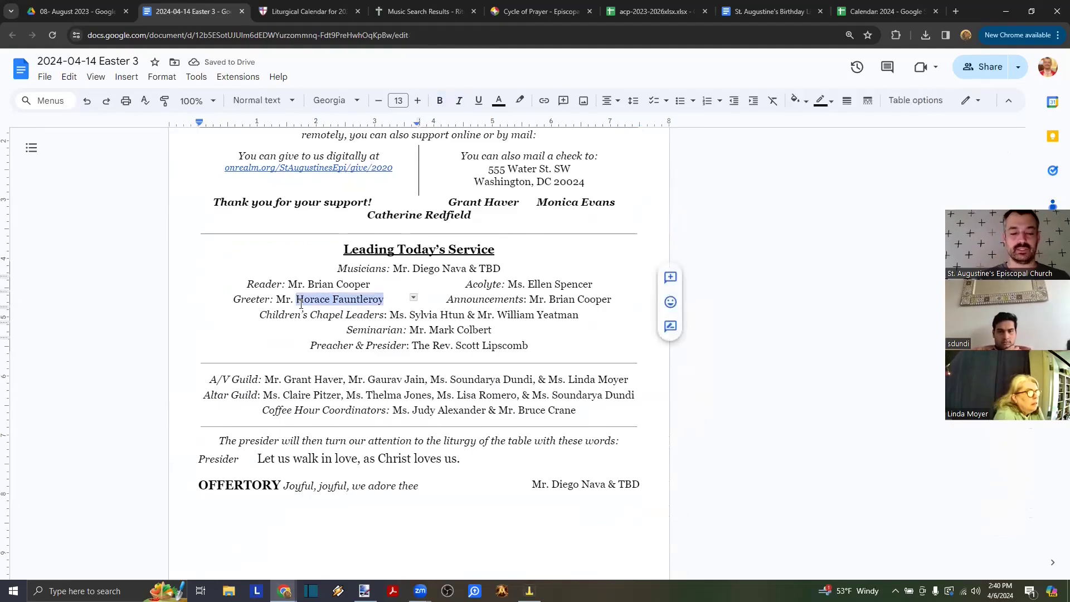
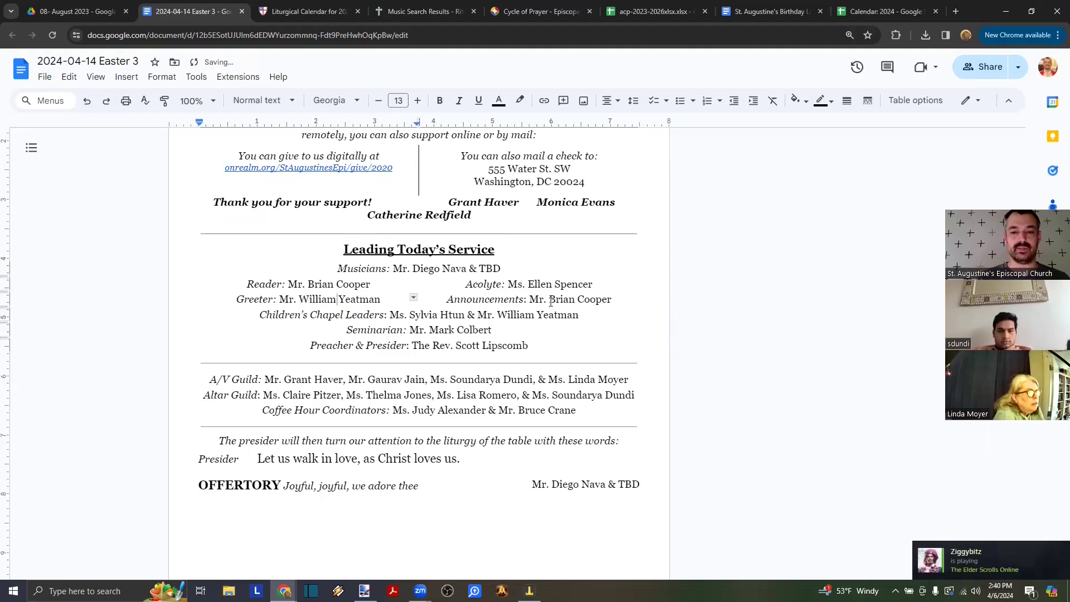
# - Delete another thank-you name and paste in the new Announcements volunteer's name
pyautogui.click(446, 200)
pyautogui.hotkey('ctrl', 'shift', 'Right')
pyautogui.hotkey('ctrl', 'shift', 'Right')
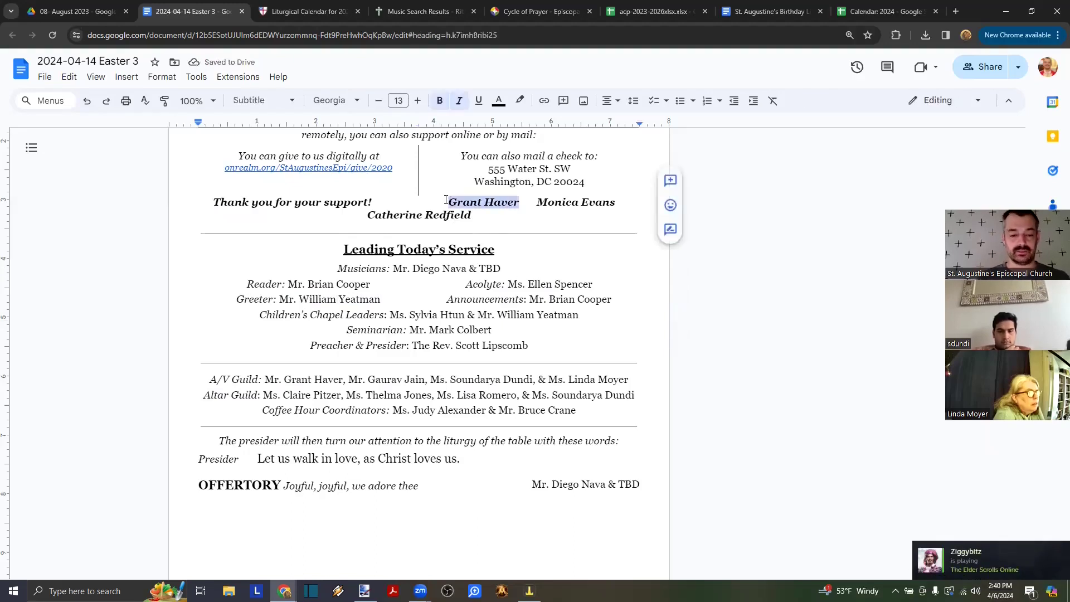
pyautogui.press('BackSpace')
pyautogui.press('BackSpace')
pyautogui.press('BackSpace')
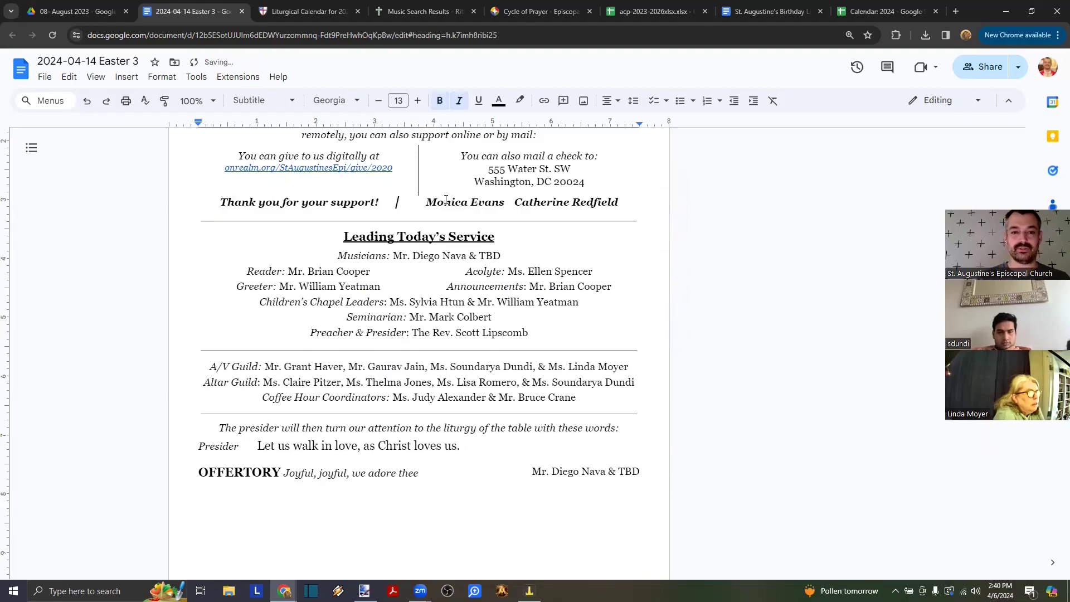
pyautogui.press('Delete')
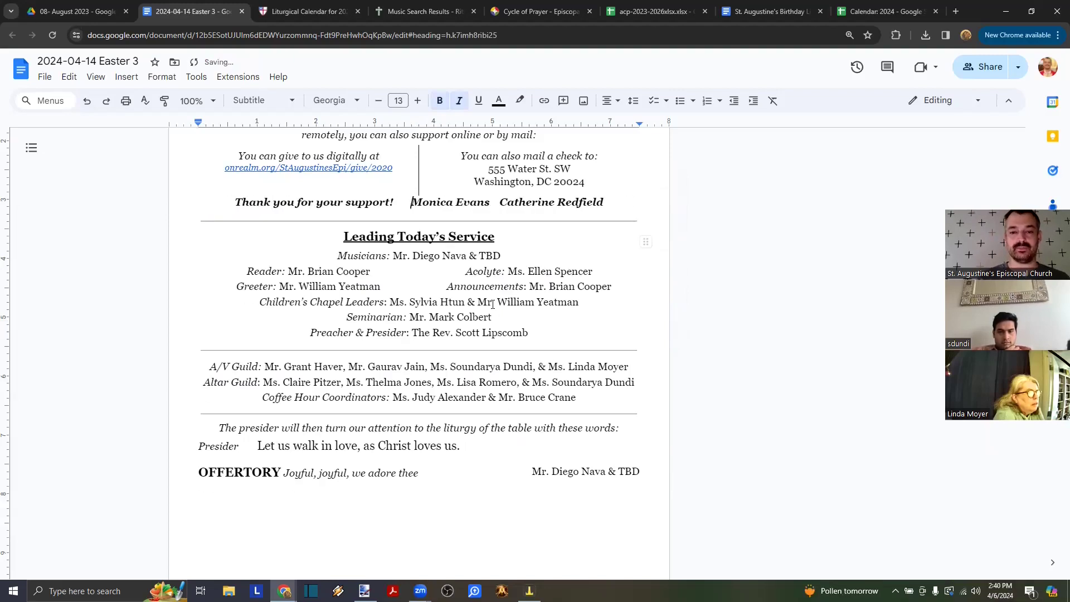
pyautogui.click(536, 288)
pyautogui.hotkey('ctrl', 'shift', 'Right')
pyautogui.hotkey('ctrl', 'shift', 'Right')
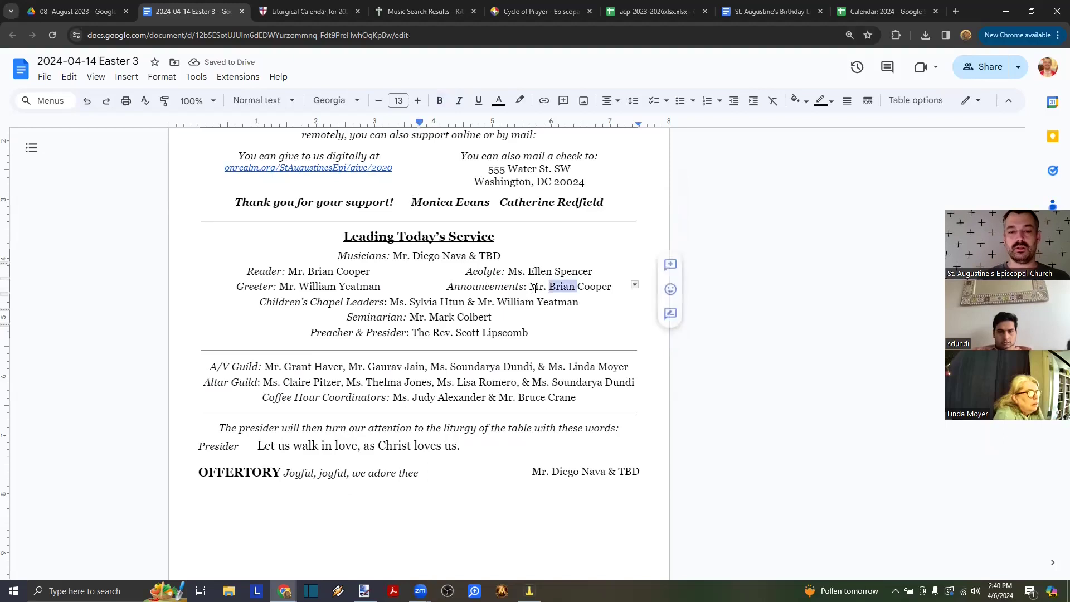
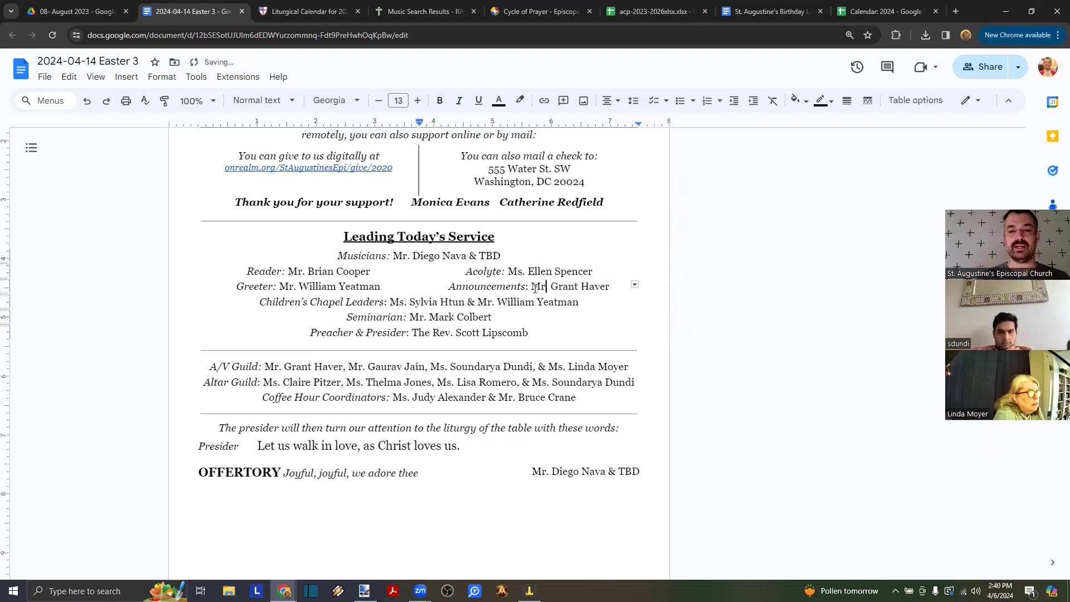
pyautogui.press('Right')
pyautogui.press('Right')
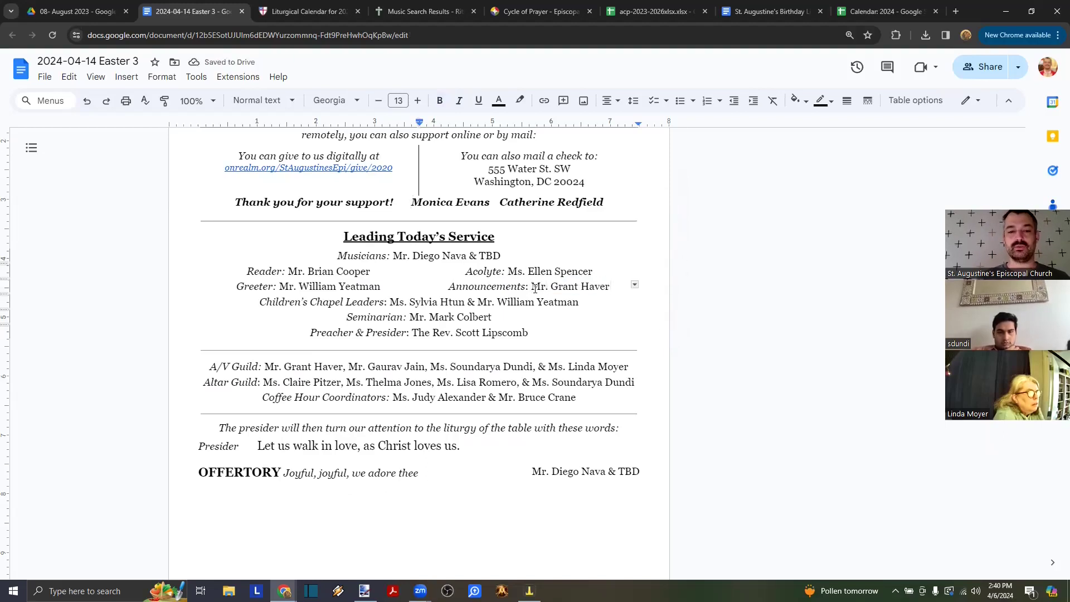
# - Delete the remaining names from the thank-you line
pyautogui.press('Down')
pyautogui.hotkey('ctrl', 'Left')
pyautogui.hotkey('ctrl', 'Left')
pyautogui.hotkey('ctrl', 'Left')
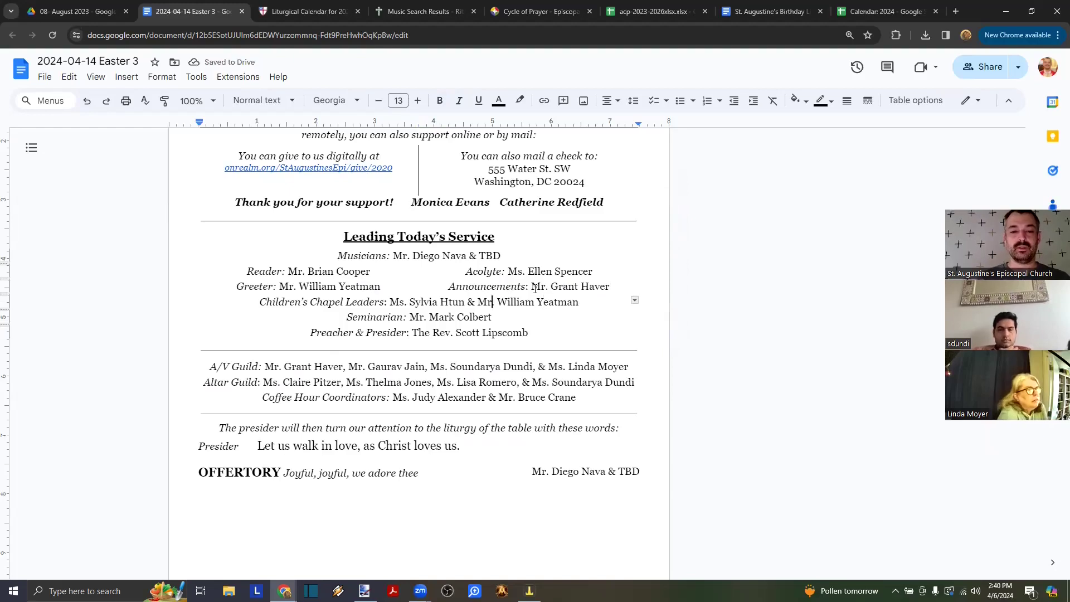
pyautogui.click(409, 203)
pyautogui.hotkey('ctrl', 'shift', 'Right')
pyautogui.hotkey('ctrl', 'shift', 'Right')
pyautogui.hotkey('ctrl', 'shift', 'Right')
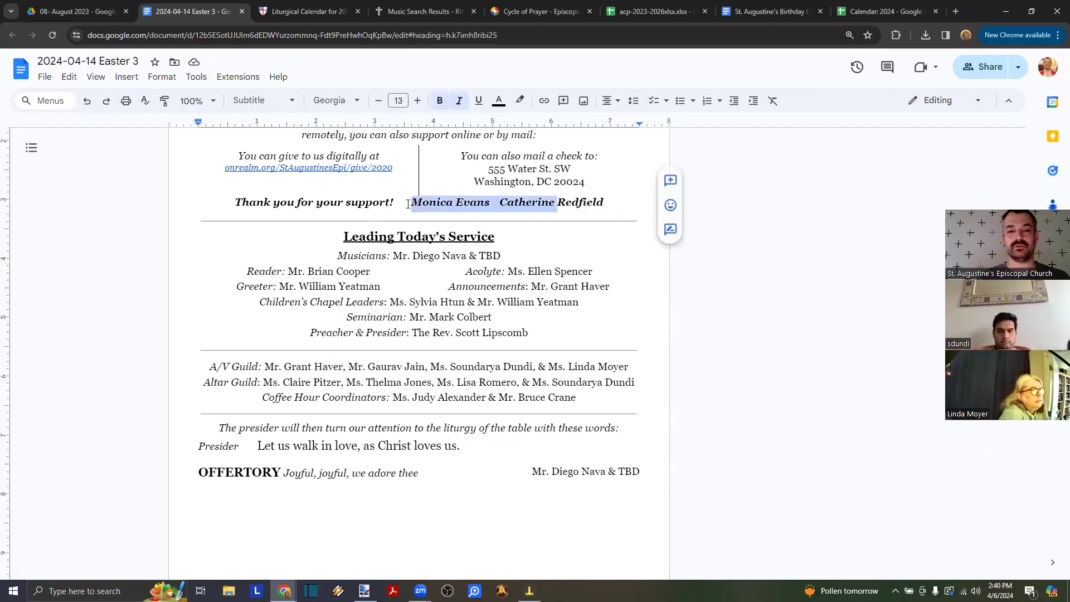
pyautogui.hotkey('ctrl', 'shift', 'Right')
pyautogui.hotkey('ctrl', 'c')
pyautogui.press('BackSpace')
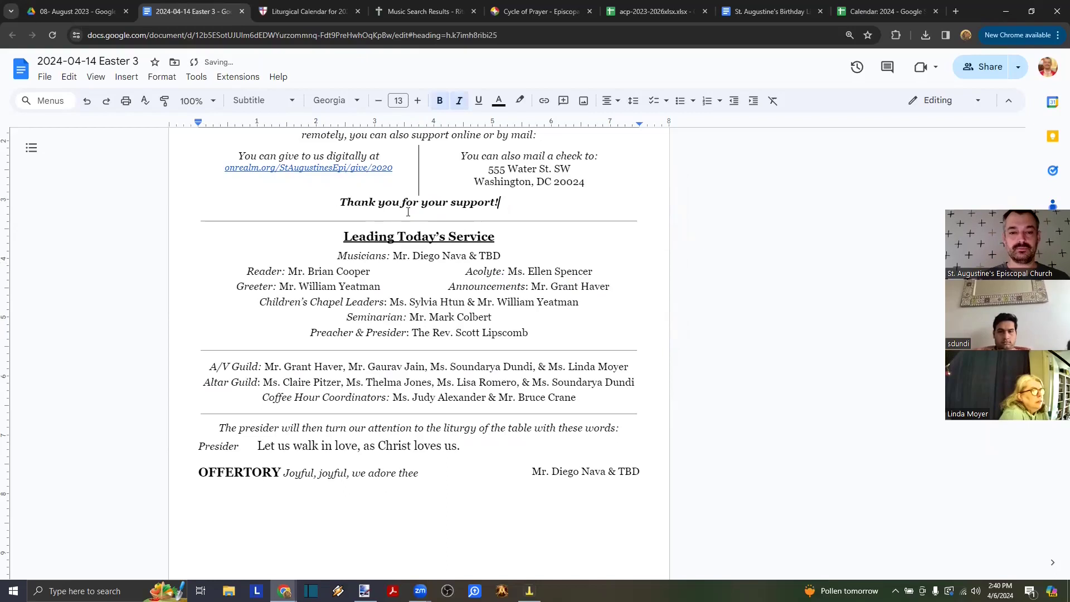
# - Replace the Children's Chapel Leaders with the new pasted names, joined by ' & '
pyautogui.click(409, 302)
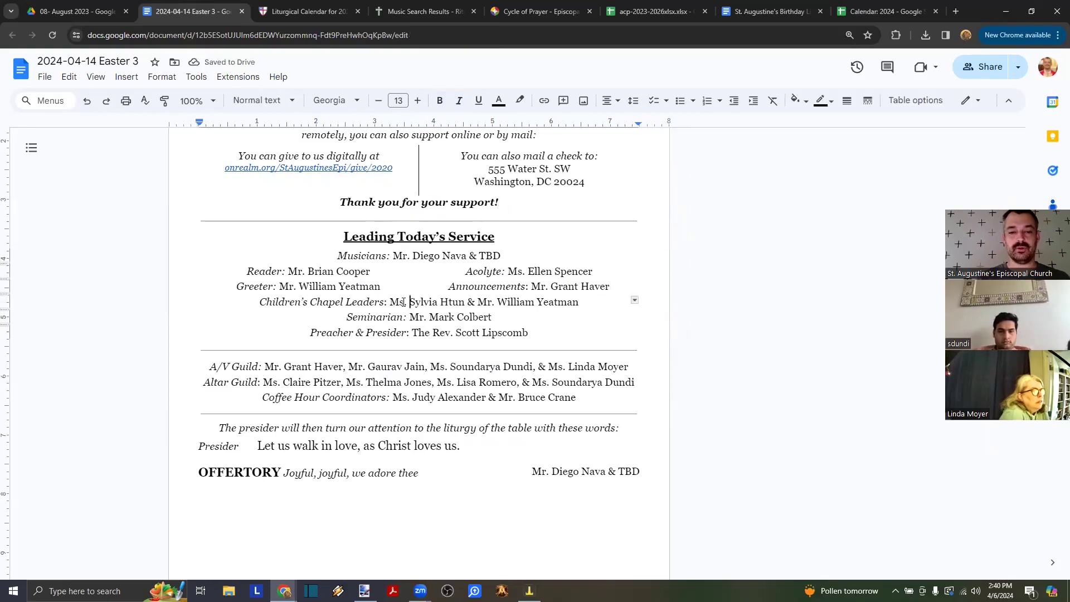
pyautogui.hotkey('ctrl', 'shift', 'Right')
pyautogui.hotkey('ctrl', 'shift', 'Right')
pyautogui.hotkey('ctrl', 'shift', 'Right')
pyautogui.hotkey('ctrl', 'shift', 'Right')
pyautogui.hotkey('ctrl', 'shift', 'Right')
pyautogui.hotkey('ctrl', 'shift', 'Right')
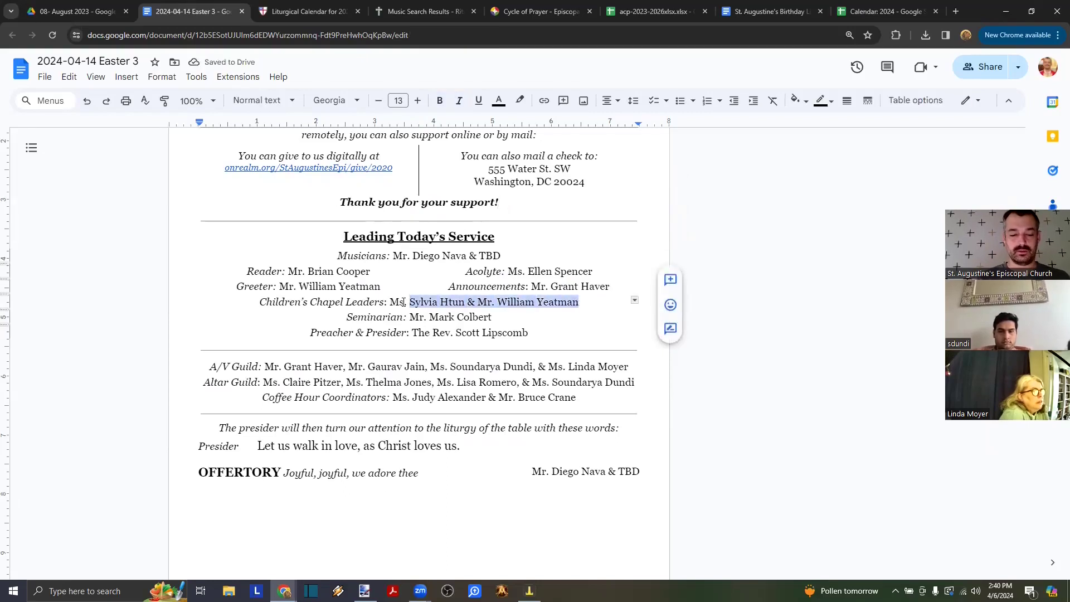
pyautogui.hotkey('ctrl', 'v')
pyautogui.press('BackSpace')
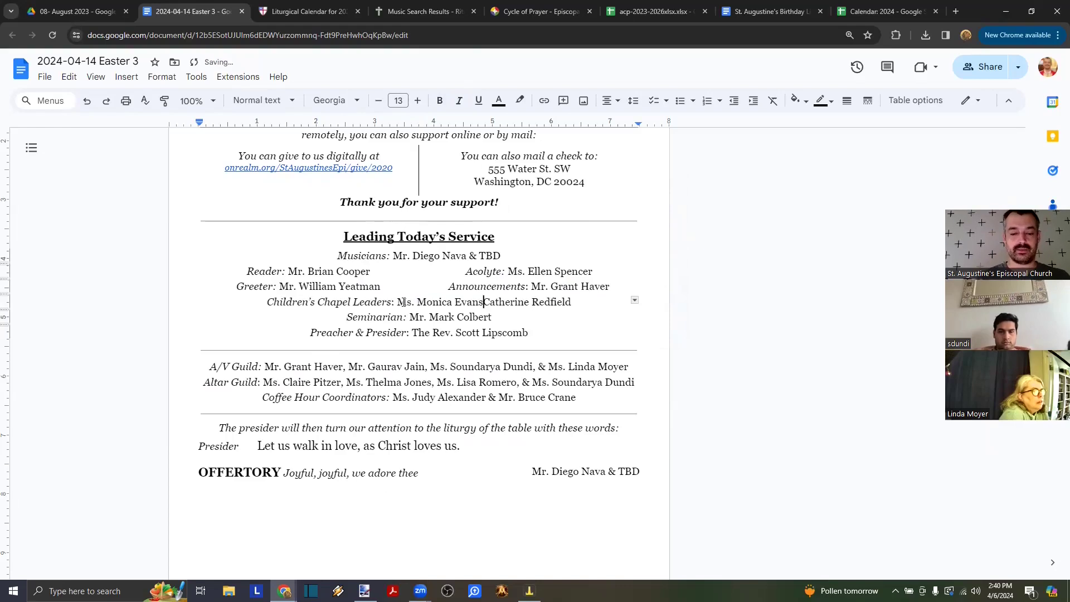
pyautogui.write('&')
# - Retitle the seminarian's role to 'Seminarian & Preacher'
pyautogui.press('Down')
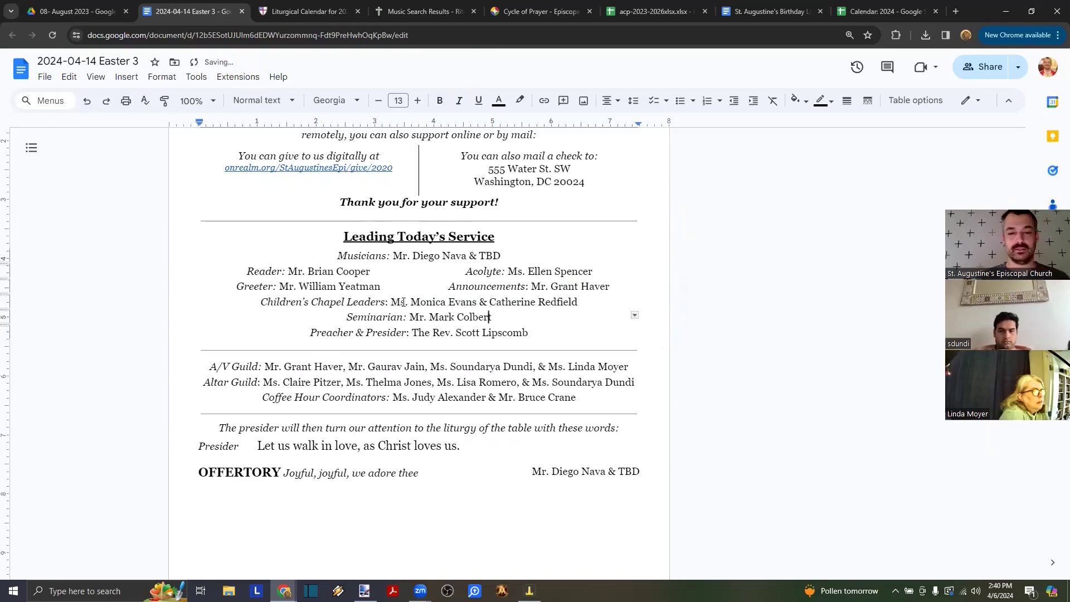
pyautogui.press('Down')
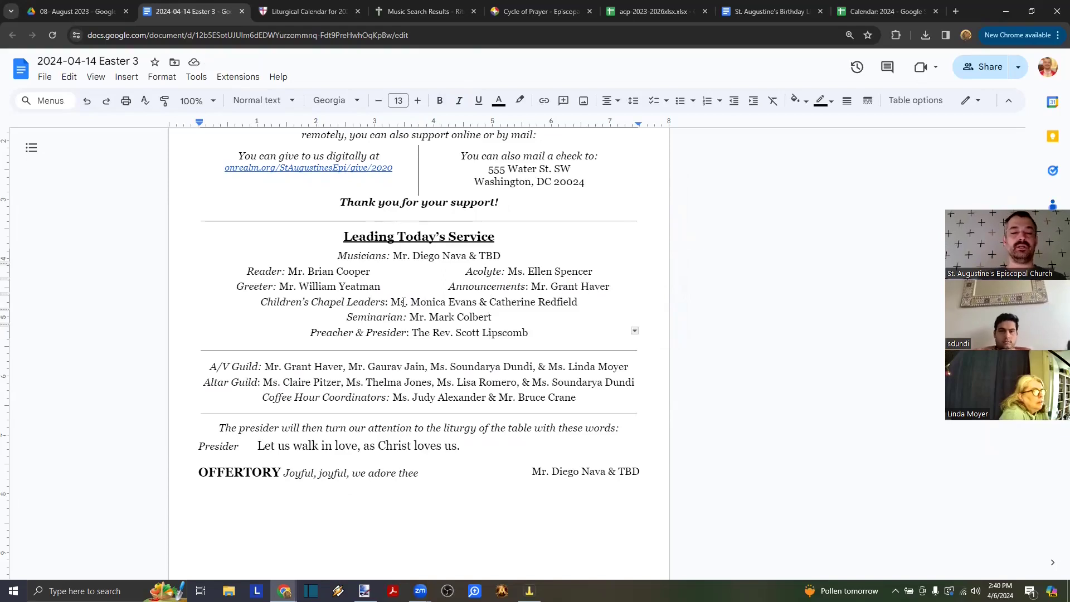
pyautogui.hotkey('ctrl', 'Left')
pyautogui.hotkey('ctrl', 'Left')
pyautogui.press('Up')
pyautogui.hotkey('ctrl', 'Left')
pyautogui.hotkey('ctrl', 'Left')
pyautogui.press('Left')
pyautogui.press('Left')
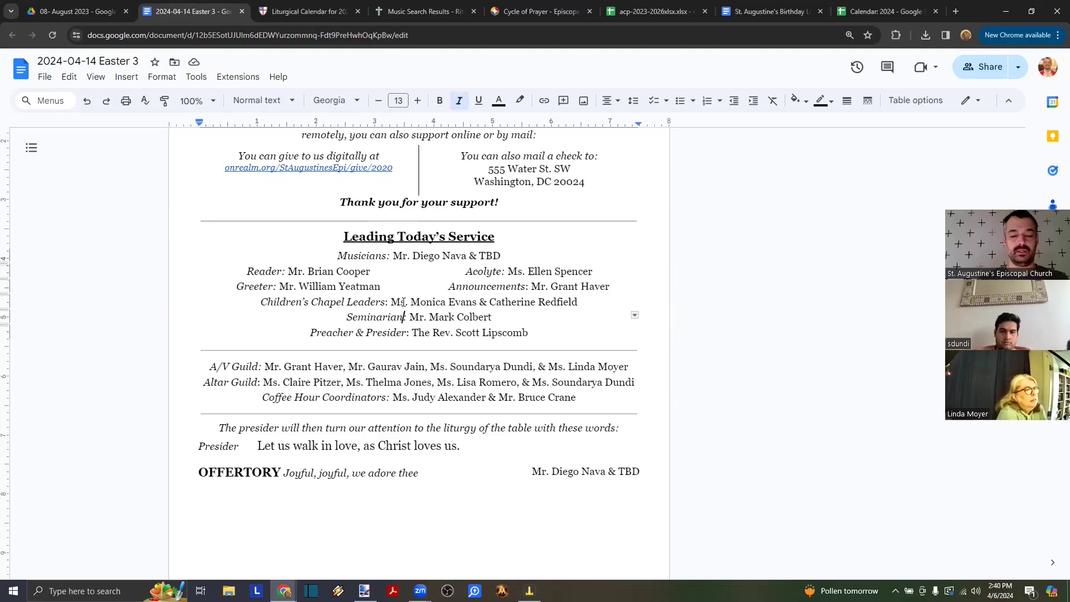
pyautogui.write('& Preacher')
# - Shorten the 'Preacher & Presider' role label to 'Presider'
pyautogui.press('Down')
pyautogui.hotkey('ctrl', 'Left')
pyautogui.hotkey('ctrl', 'Left')
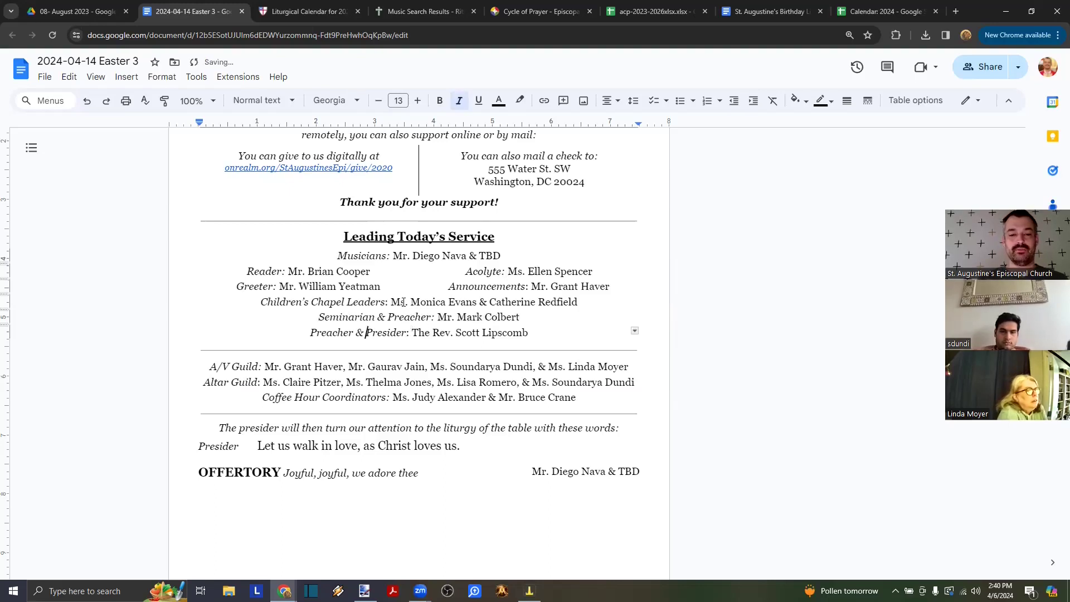
pyautogui.hotkey('ctrl', 'shift', 'Left')
pyautogui.hotkey('ctrl', 'shift', 'Left')
pyautogui.press('BackSpace')
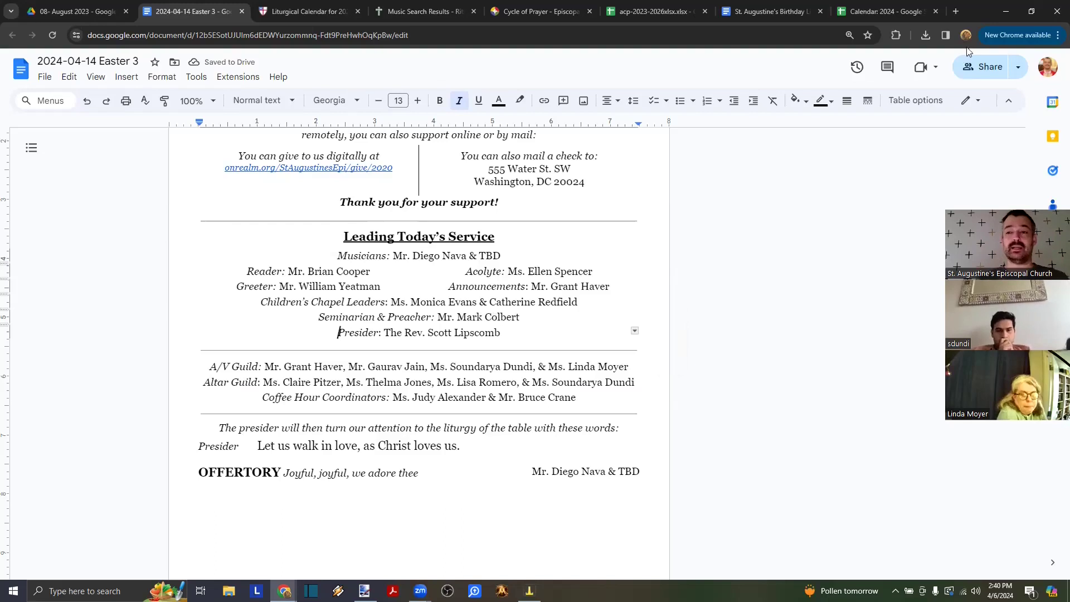
pyautogui.click(886, 11)
# - Scroll the Calendar: 2024 Liturgy sheet down to the later service assignments
pyautogui.scroll(-5, 422, 336)
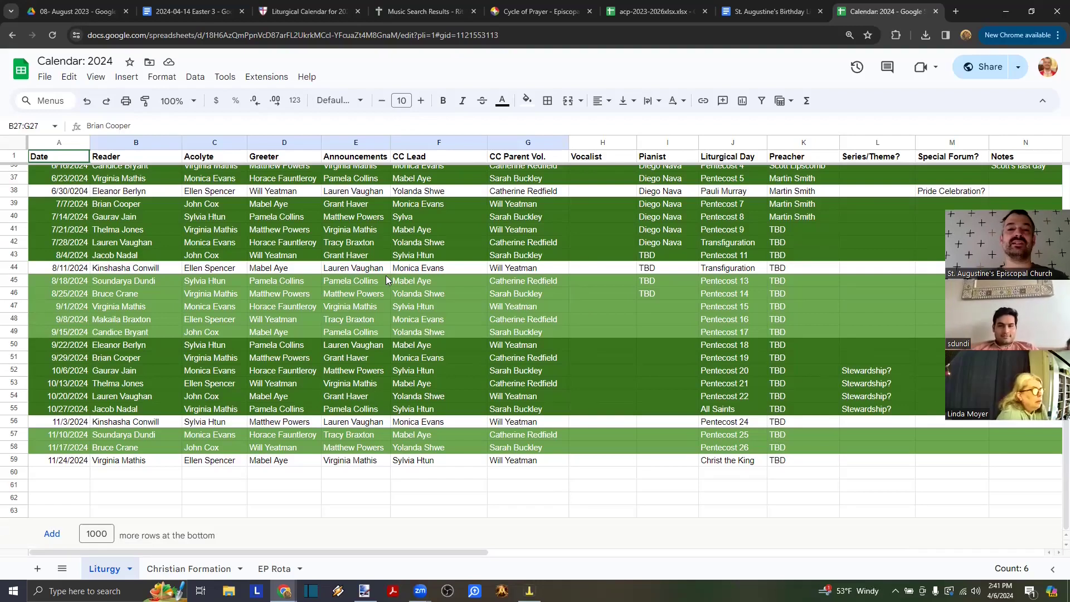
pyautogui.click(167, 12)
# - Select the A/V Guild and Altar Guild names in the Leading Today's Service section
pyautogui.scroll(-1, 419, 286)
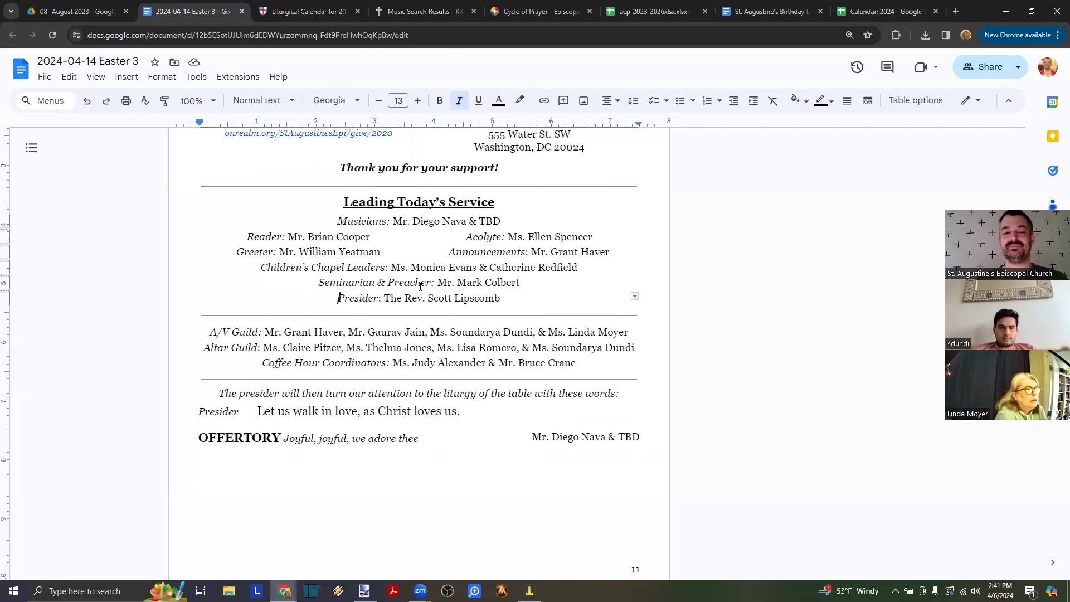
pyautogui.scroll(-1, 420, 286)
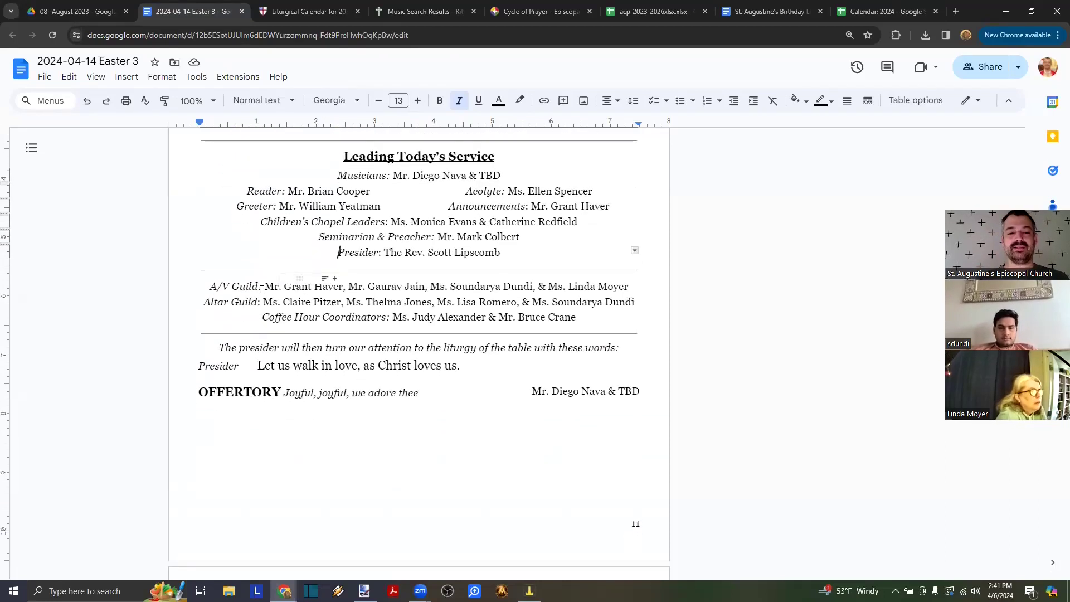
pyautogui.moveTo(265, 288); pyautogui.dragTo(341, 288)
pyautogui.click(273, 304)
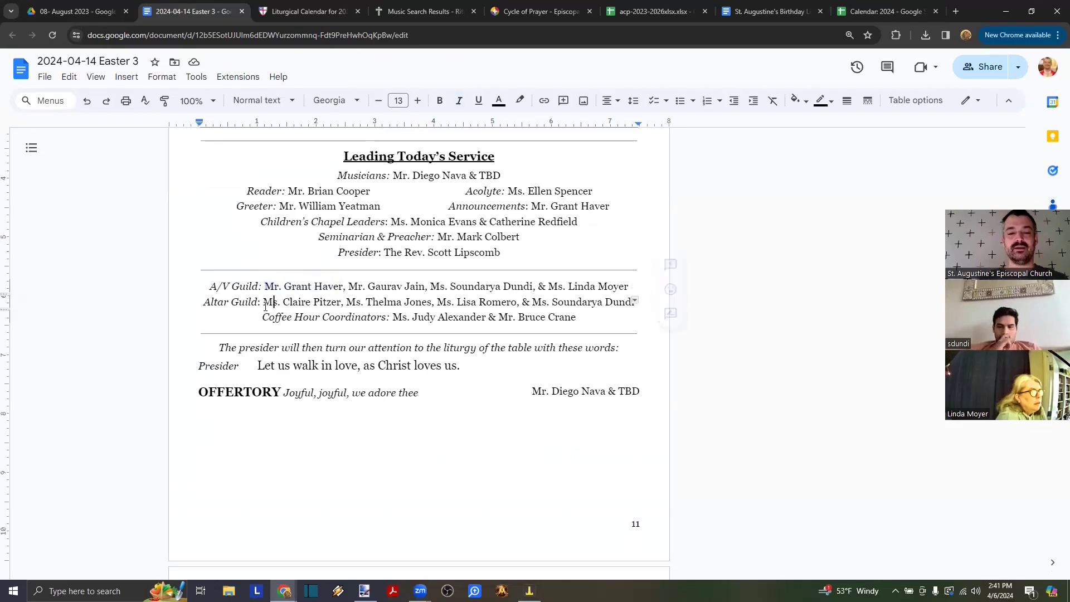
pyautogui.moveTo(263, 304); pyautogui.dragTo(634, 304)
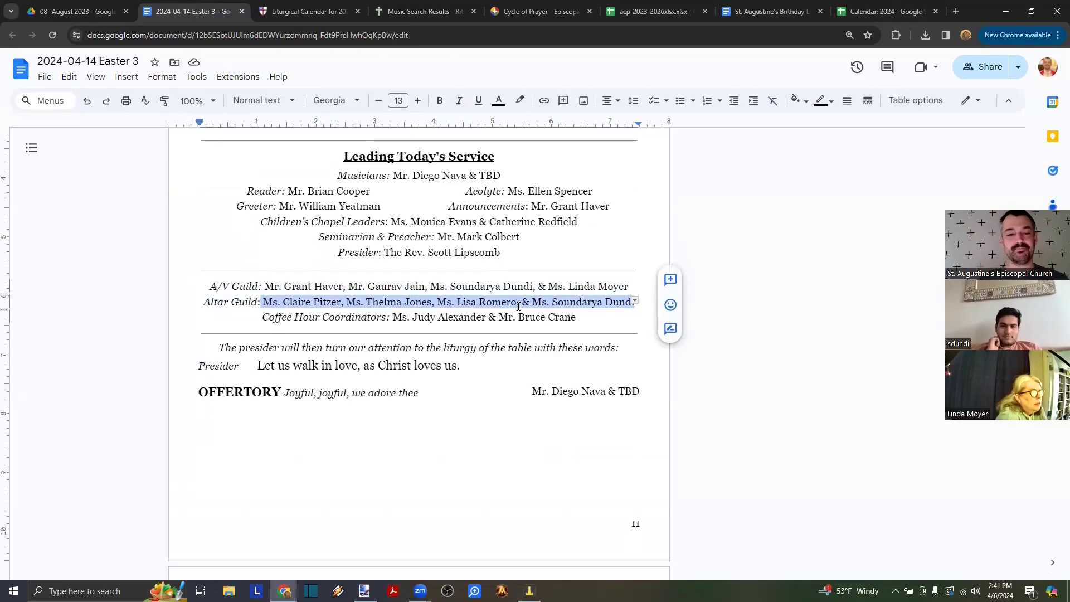
# - Place the insertion point on the blank line below Presider, just above the Offertory hymn
pyautogui.scroll(5, 440, 300)
pyautogui.scroll(20, 440, 300)
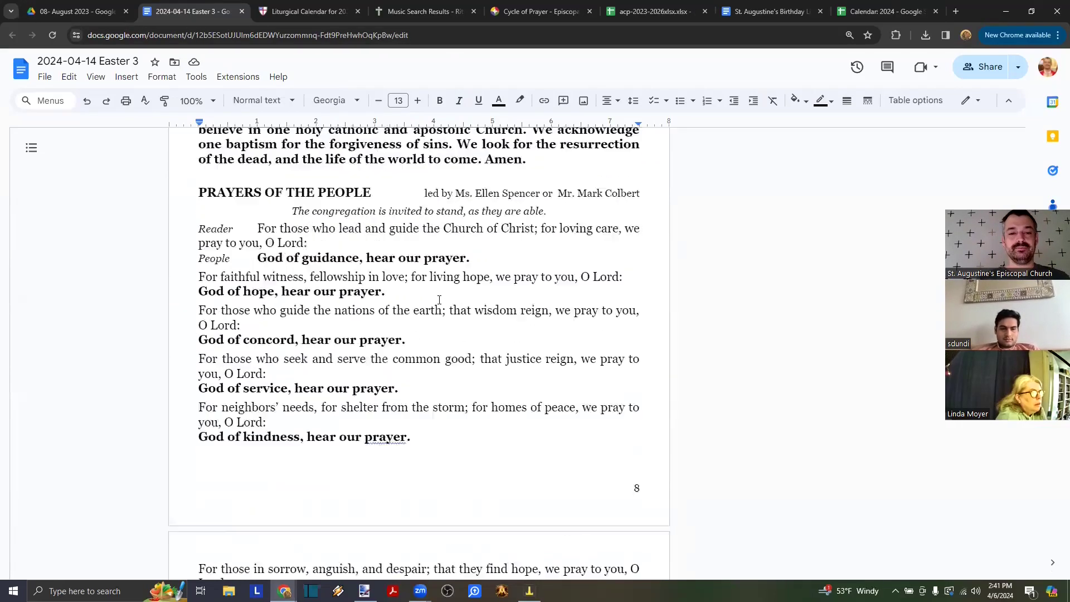
pyautogui.scroll(15, 440, 300)
pyautogui.scroll(-20, 439, 300)
pyautogui.scroll(-18, 439, 300)
pyautogui.click(439, 300)
pyautogui.click(464, 290)
pyautogui.scroll(-1, 465, 290)
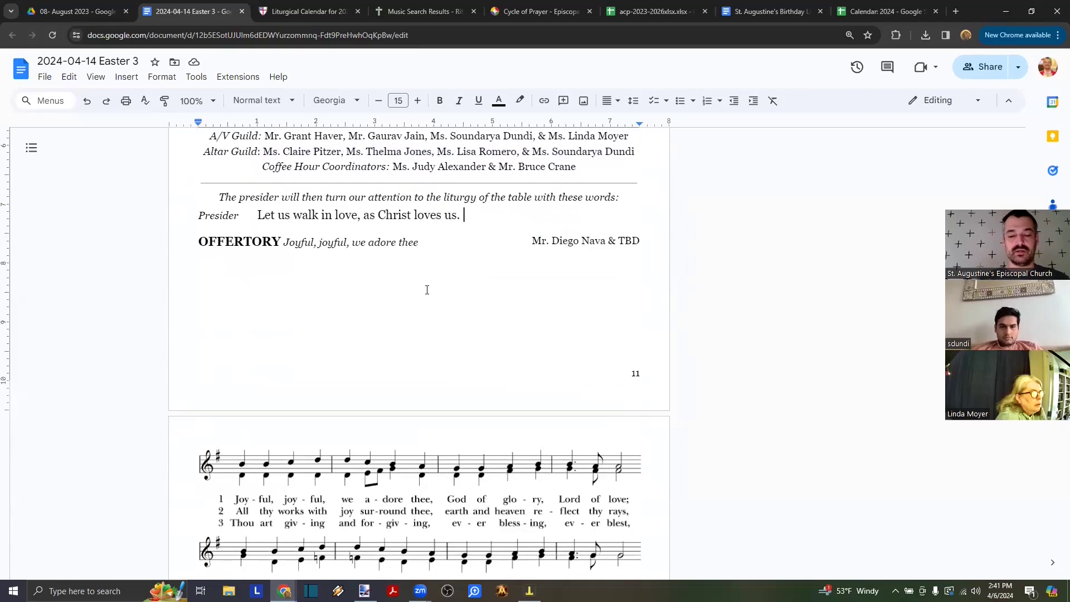
pyautogui.scroll(2, 427, 290)
pyautogui.moveTo(461, 363); pyautogui.dragTo(244, 368)
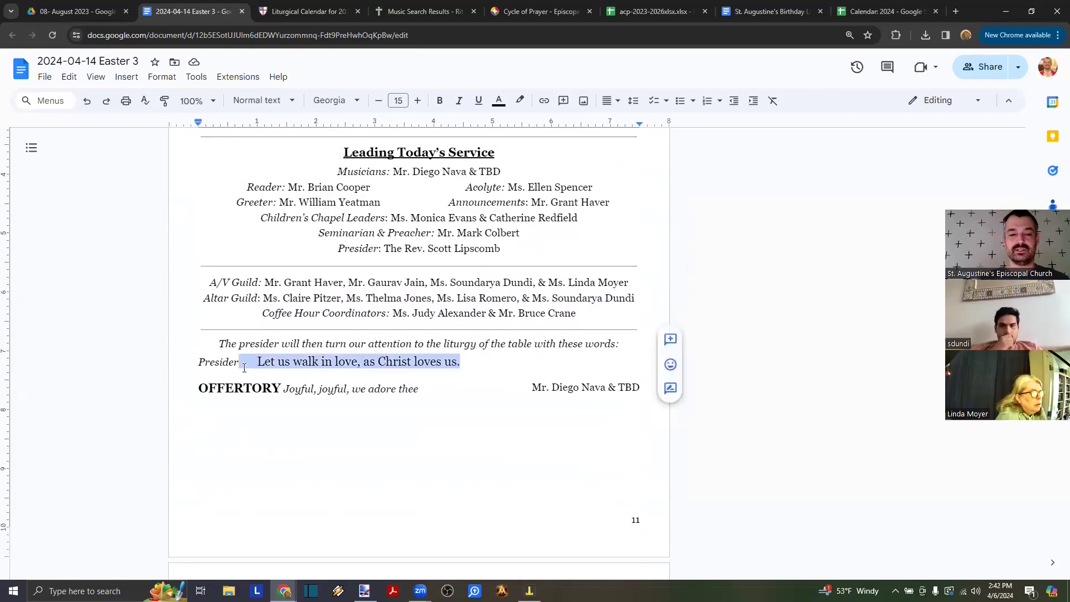
pyautogui.click(215, 376)
pyautogui.scroll(-1, 215, 376)
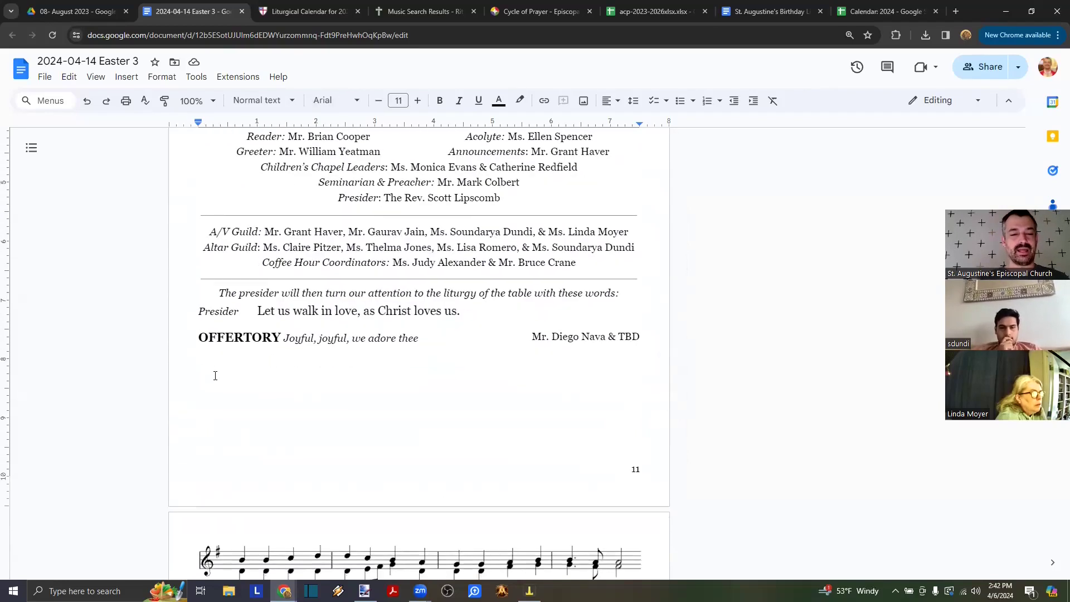
pyautogui.scroll(-5, 216, 376)
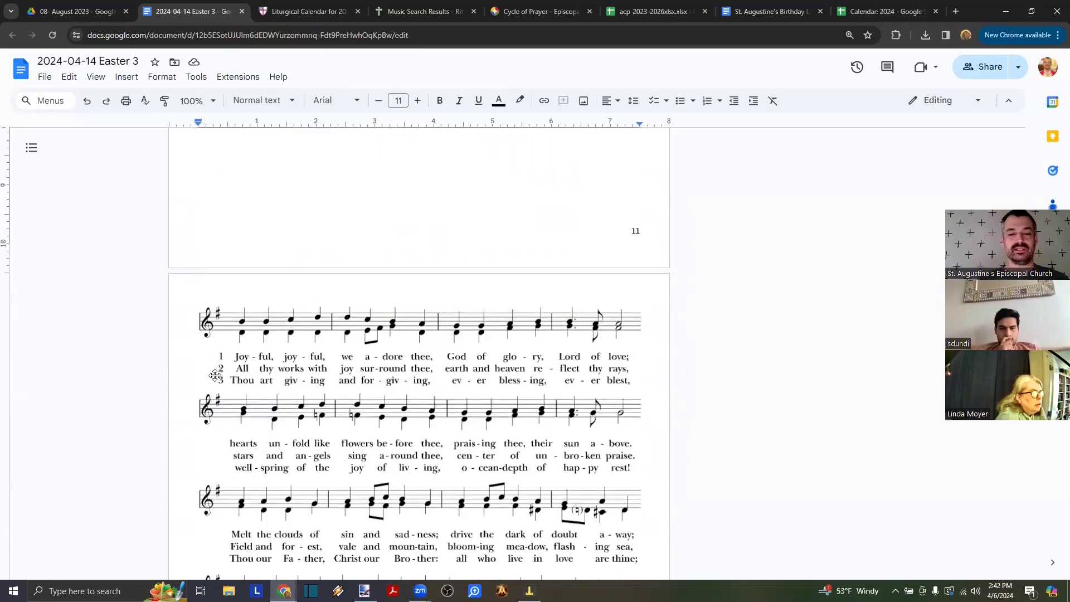
pyautogui.scroll(4, 215, 376)
pyautogui.scroll(-1, 215, 376)
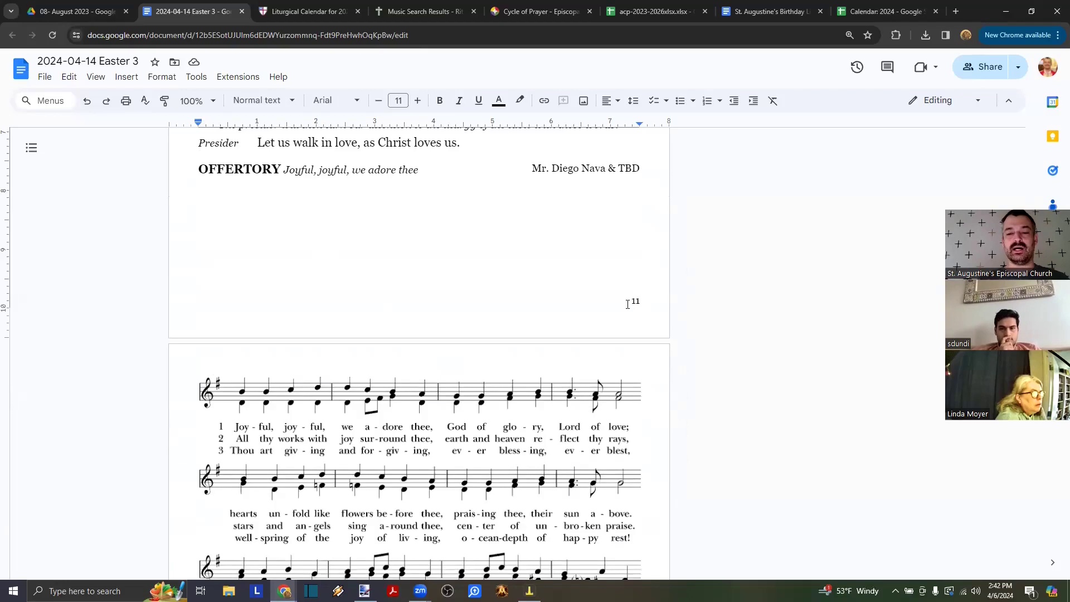
# - Add an empty line above OFFERTORY and give it the Subtitle paragraph style
pyautogui.press('Return')
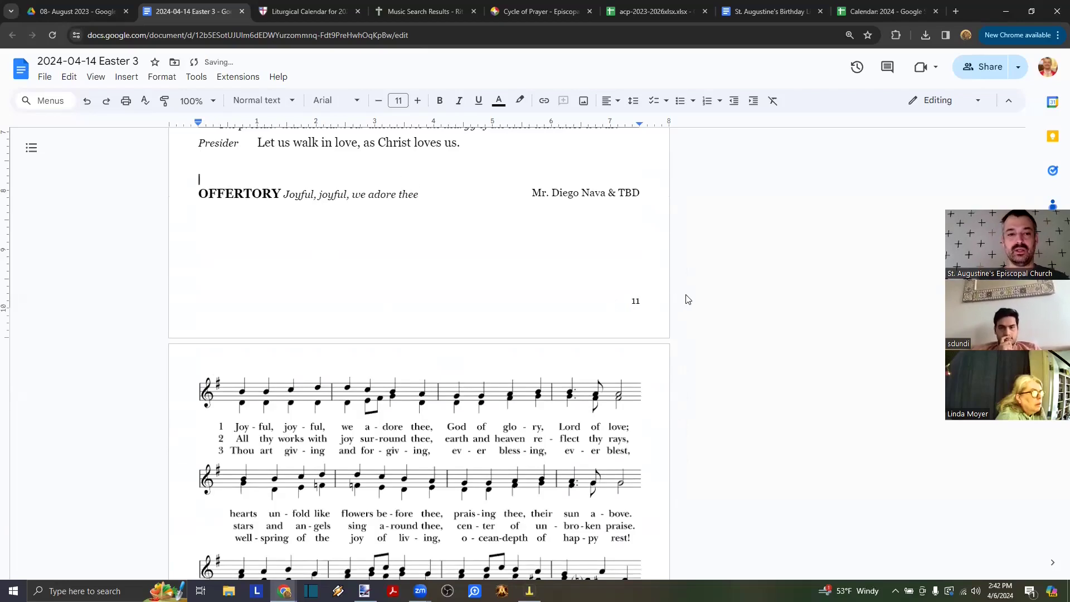
pyautogui.press('Up')
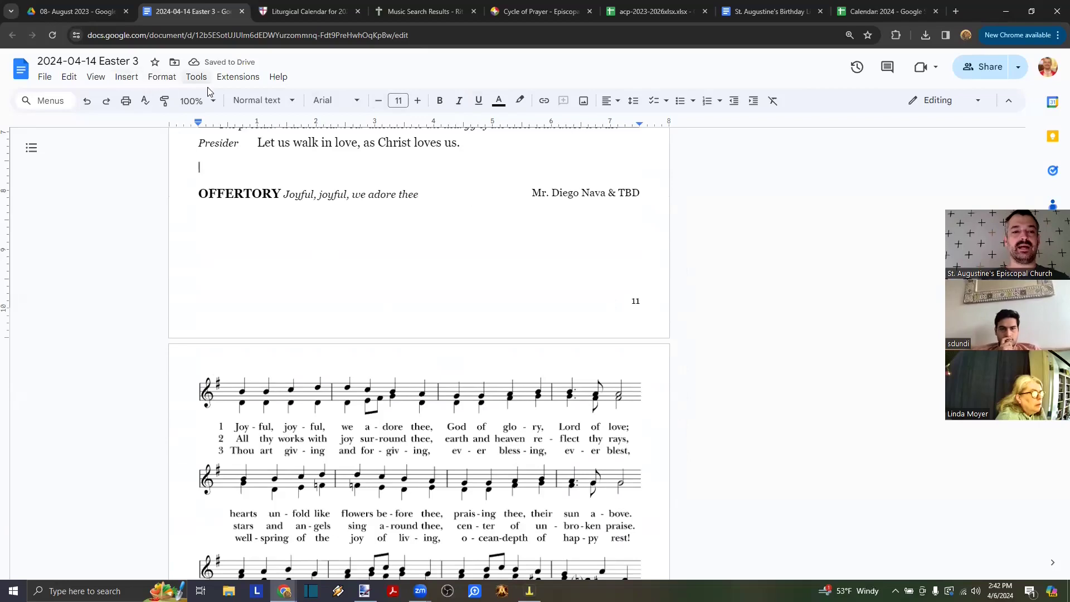
pyautogui.click(260, 100)
pyautogui.moveTo(278, 217)
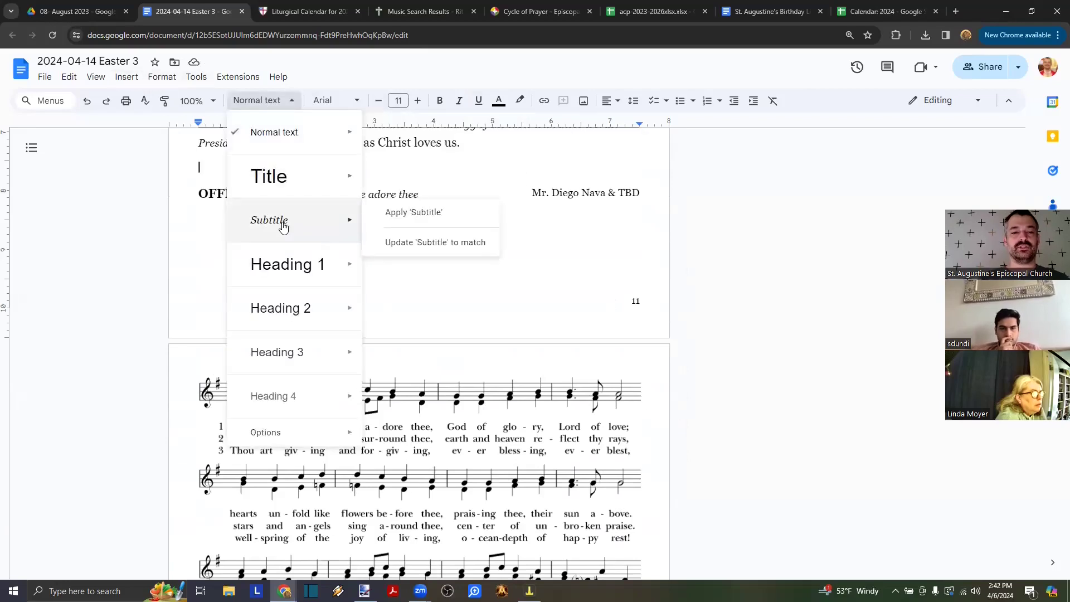
pyautogui.click(389, 212)
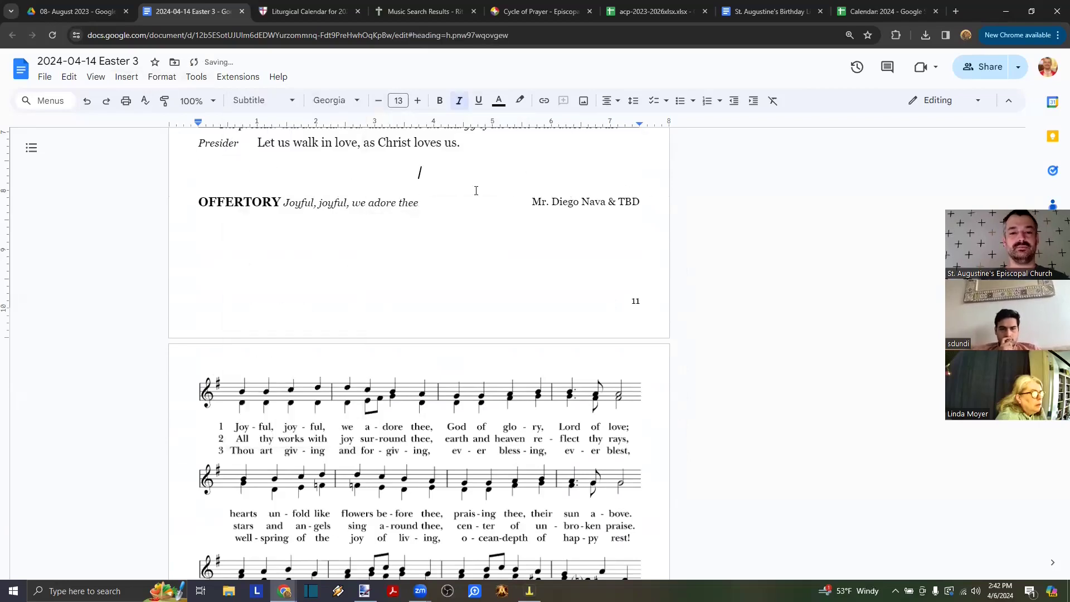
pyautogui.scroll(3, 476, 191)
pyautogui.scroll(-1, 432, 246)
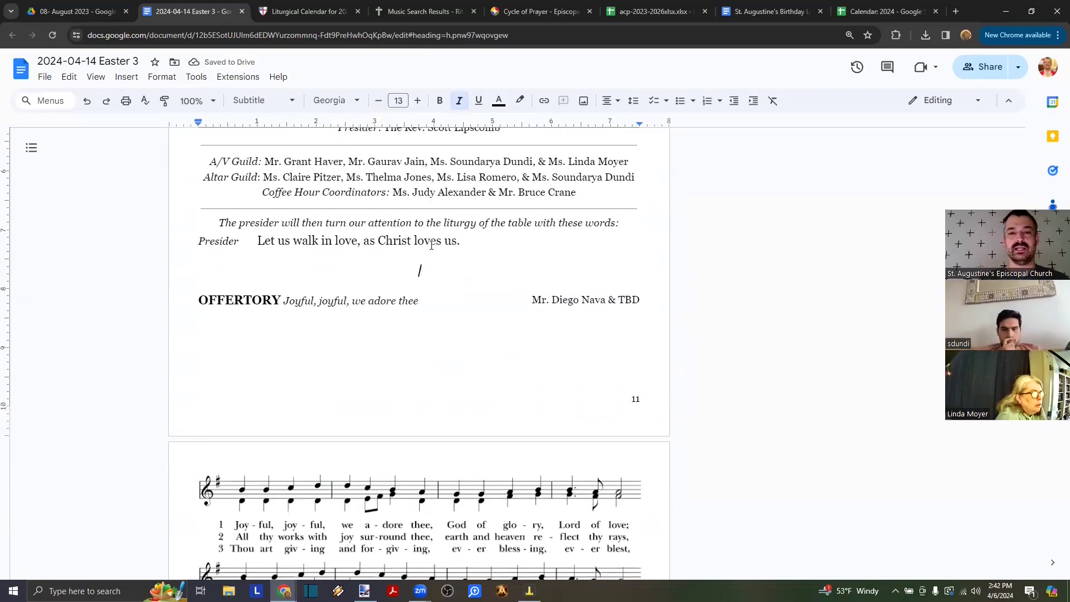
# - Type 'Our offertory is printed on the following page.' and add a blank line after it
pyautogui.write('Our offertory ')
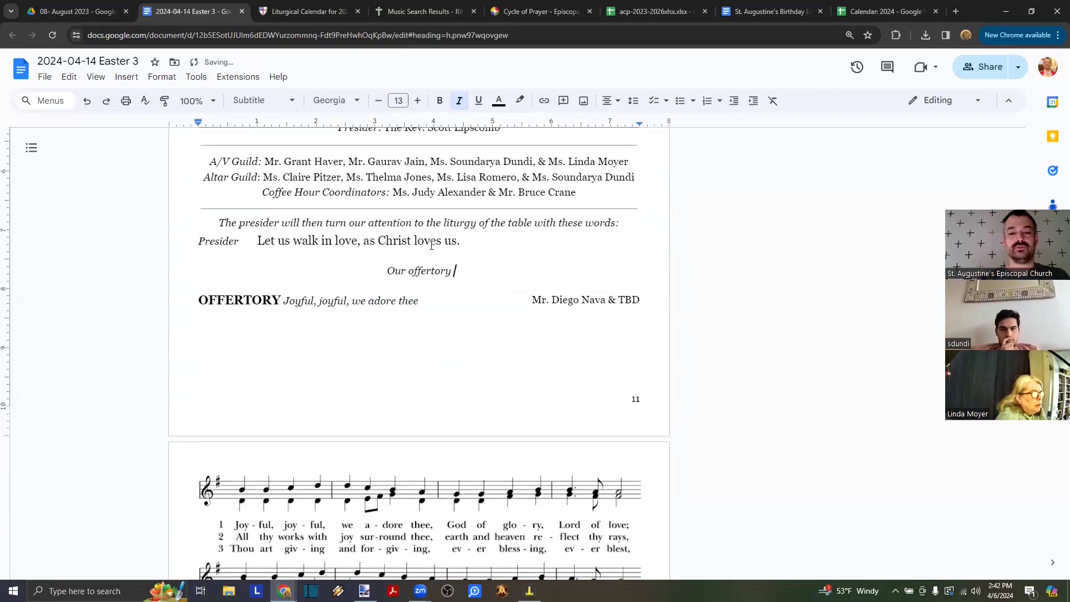
pyautogui.write('is')
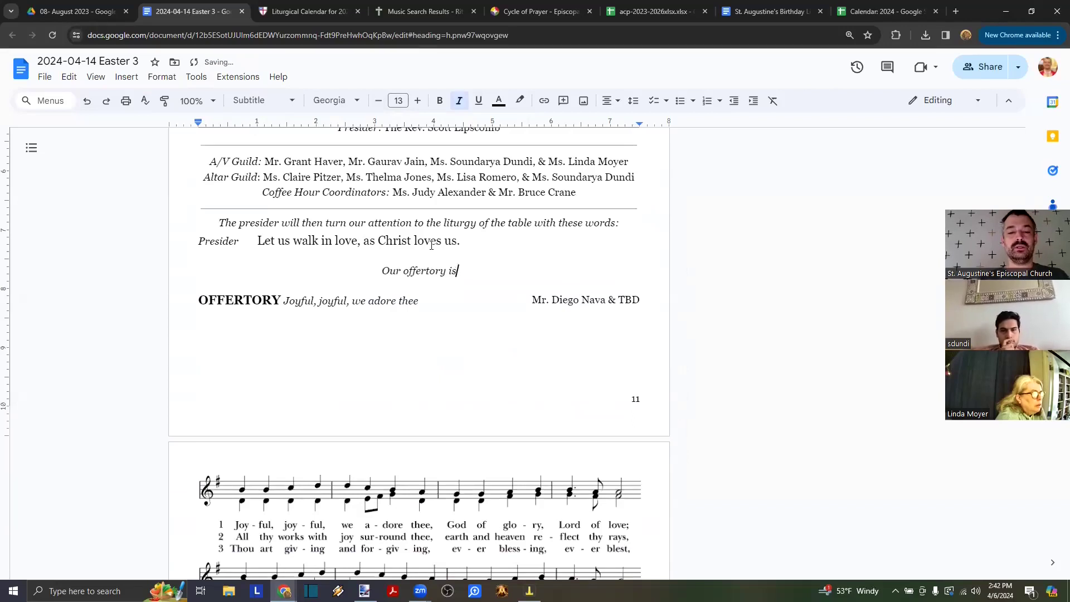
pyautogui.write(' printed on the followi')
pyautogui.press('BackSpace')
pyautogui.press('BackSpace')
pyautogui.press('BackSpace')
pyautogui.press('BackSpace')
pyautogui.write('o')
pyautogui.press('BackSpace')
pyautogui.write('lowing page.')
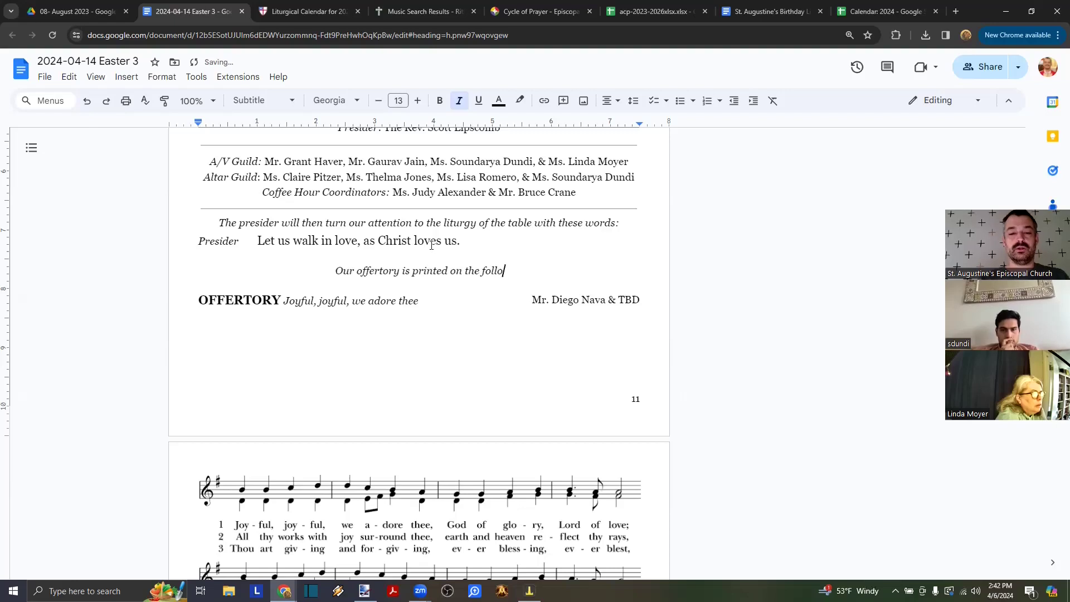
pyautogui.press('Return')
pyautogui.press('Return')
pyautogui.press('Return')
pyautogui.press('Return')
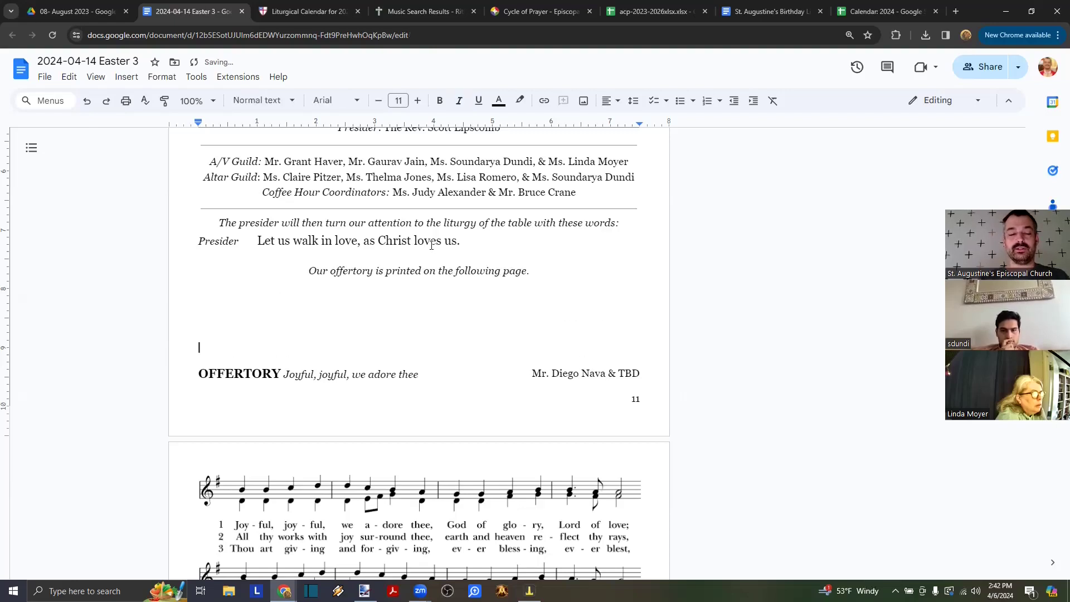
pyautogui.scroll(-6, 383, 329)
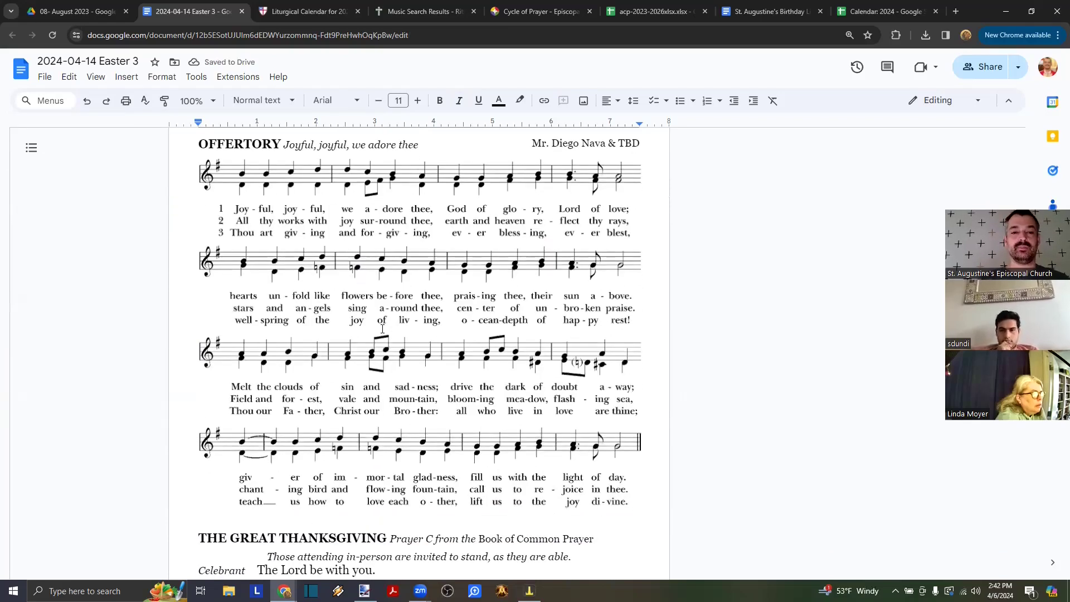
# - Insert a page break before the paragraph 'On the night he was betrayed'
pyautogui.scroll(3, 385, 220)
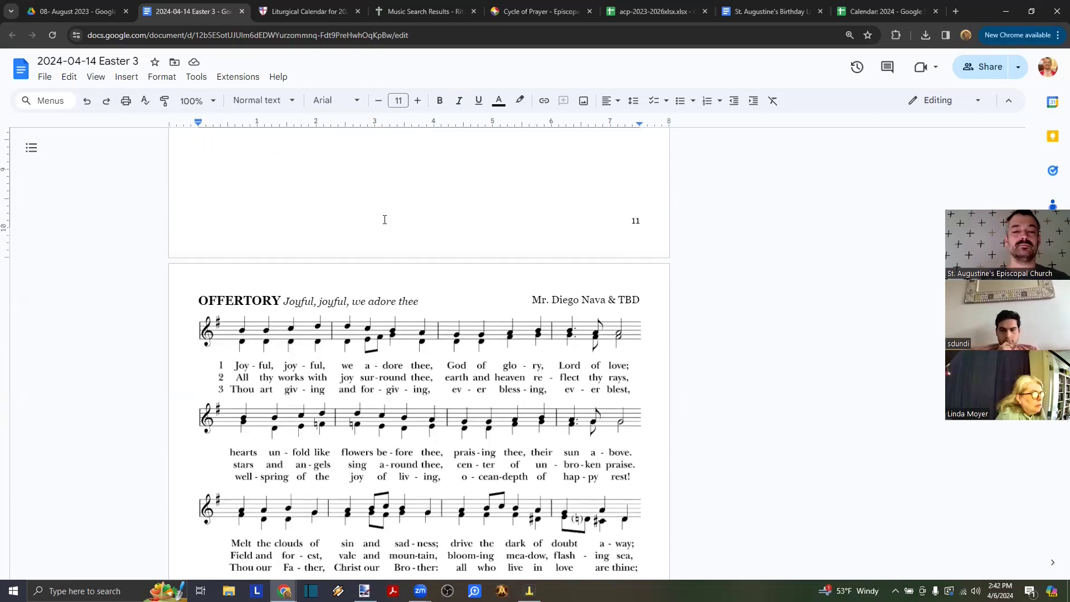
pyautogui.scroll(-3, 379, 347)
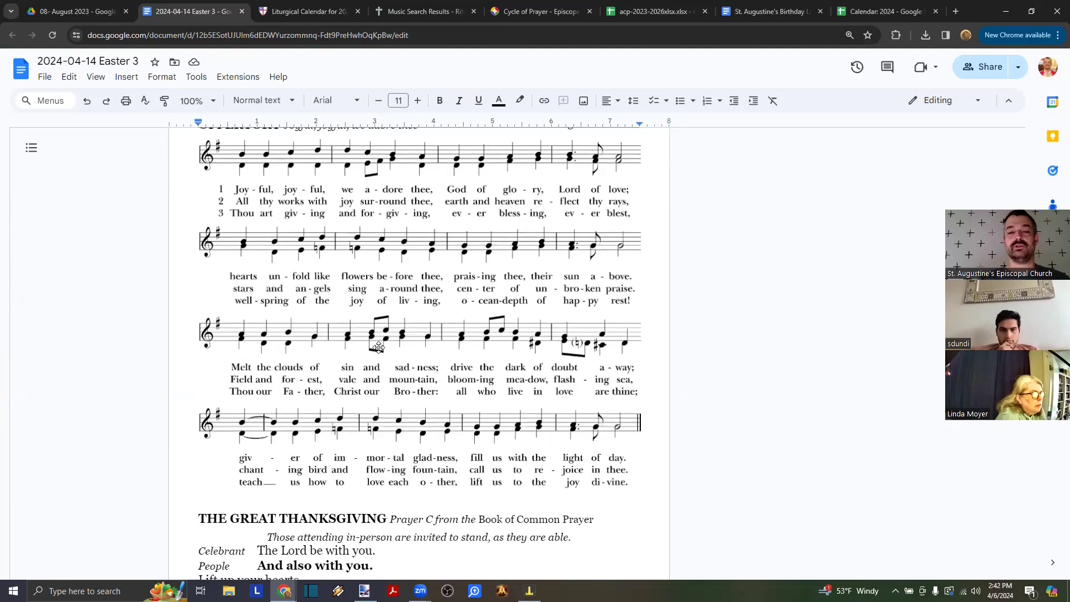
pyautogui.scroll(-5, 378, 347)
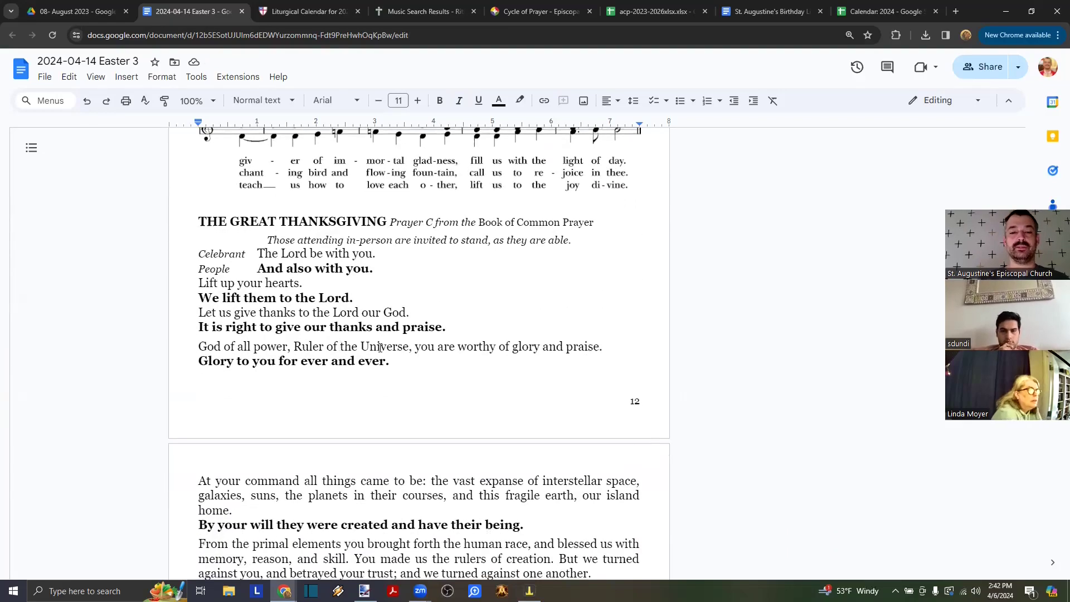
pyautogui.scroll(-1, 326, 314)
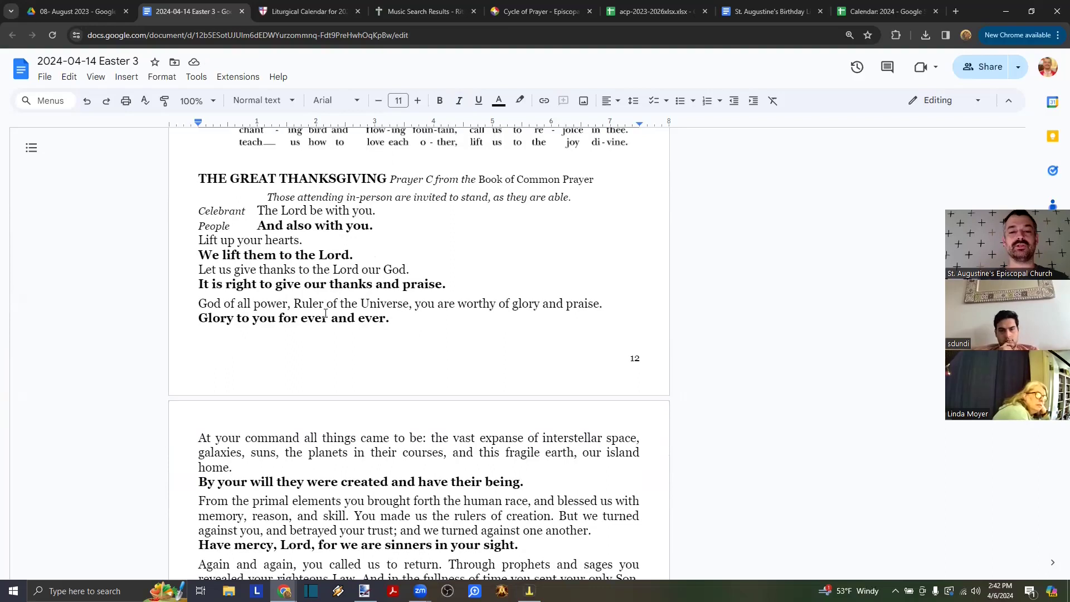
pyautogui.scroll(-4, 326, 314)
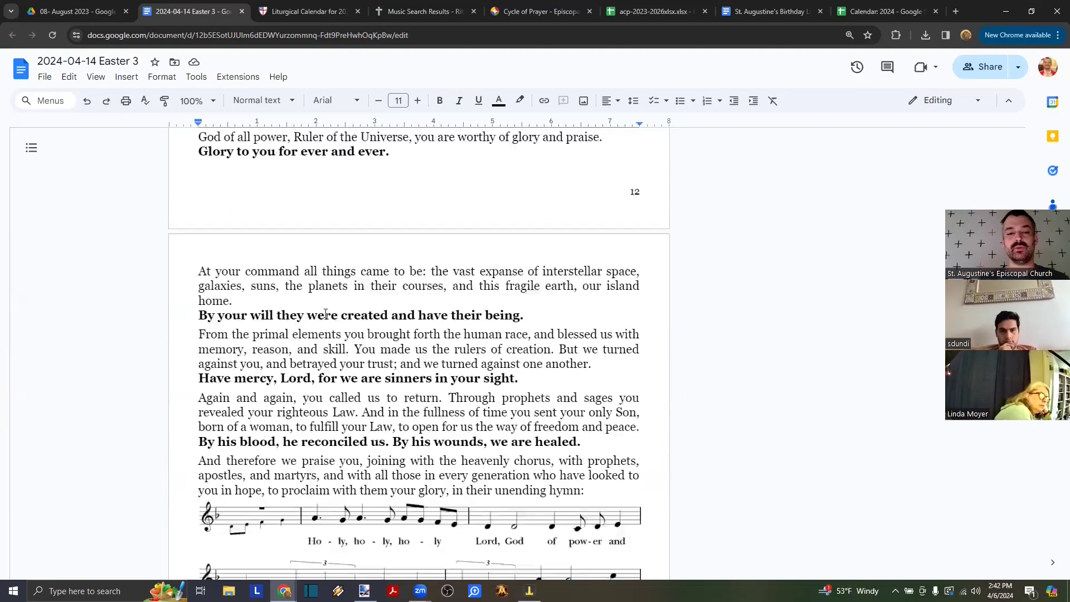
pyautogui.scroll(1, 326, 314)
pyautogui.scroll(-12, 325, 313)
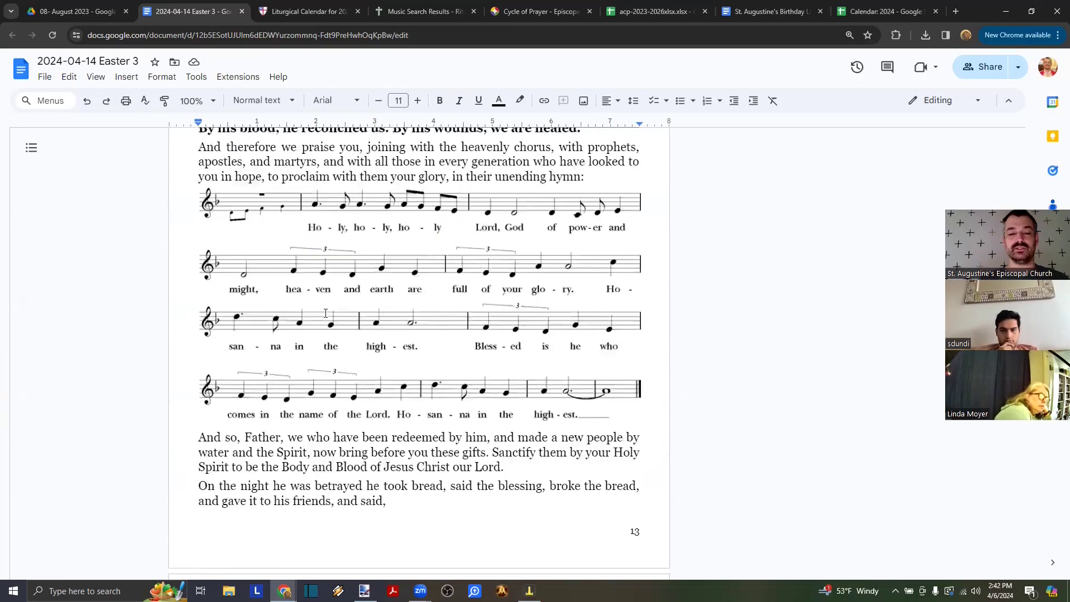
pyautogui.scroll(1, 326, 313)
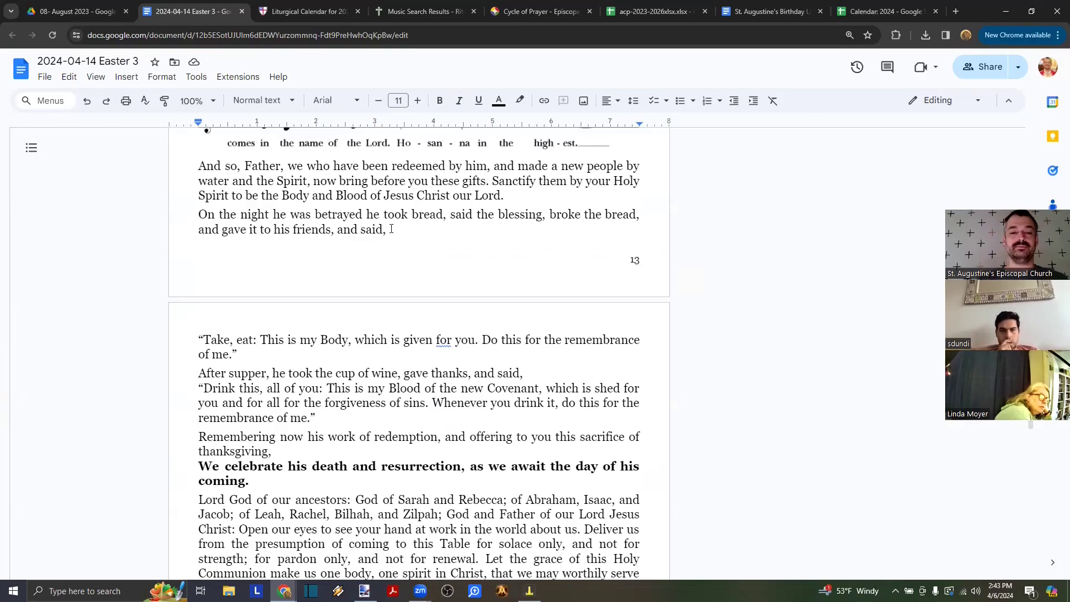
pyautogui.click(199, 212)
pyautogui.hotkey('ctrl', 'Return')
# - Select the bread-breaking lines at the end of page 14 to check the new layout
pyautogui.scroll(-1, 348, 302)
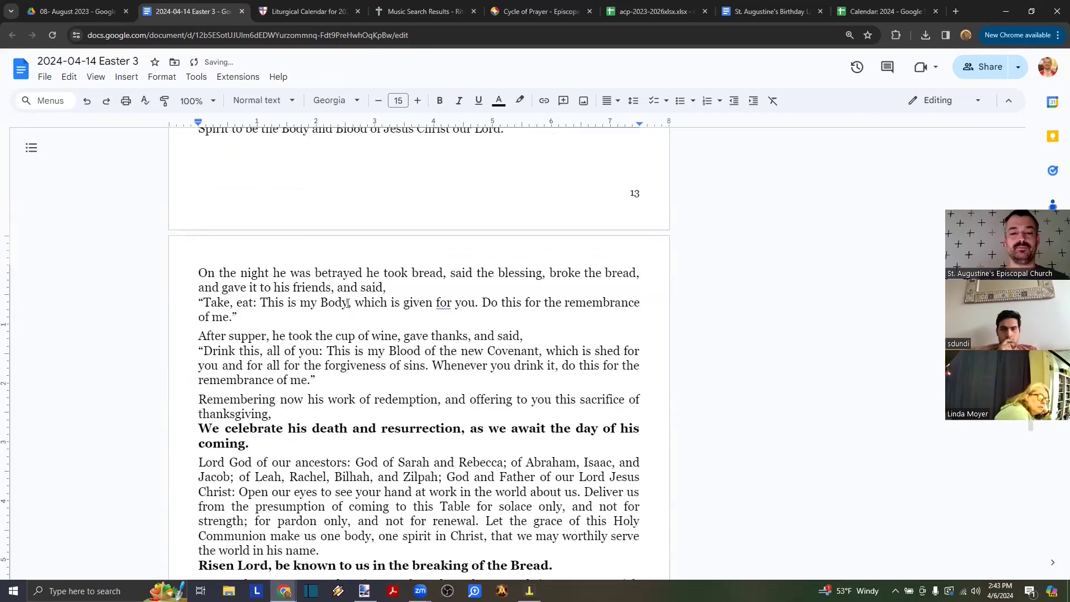
pyautogui.scroll(-2, 348, 303)
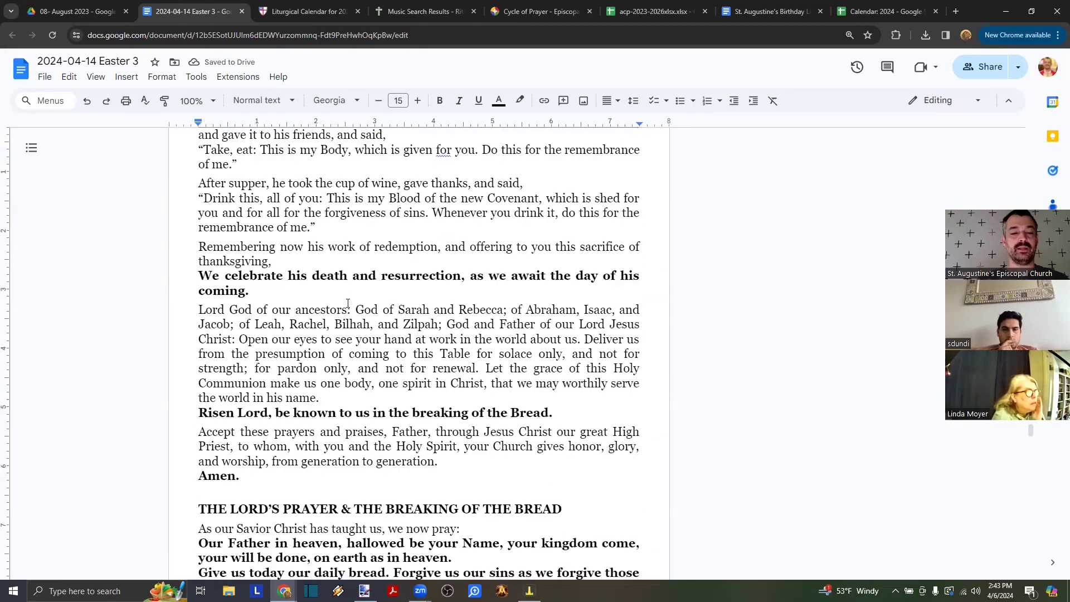
pyautogui.scroll(1, 271, 209)
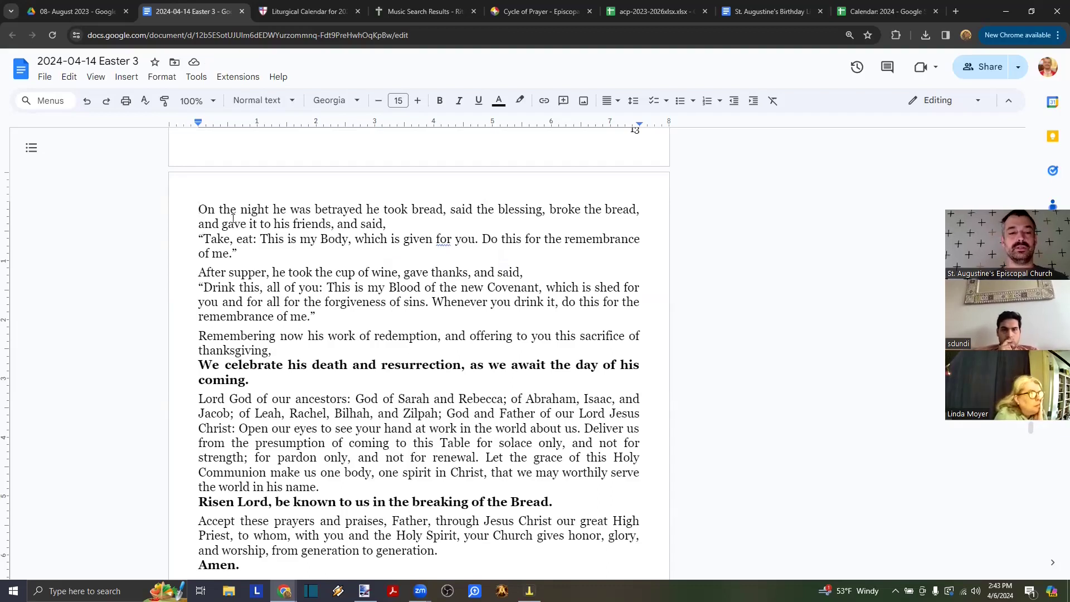
pyautogui.scroll(1, 239, 294)
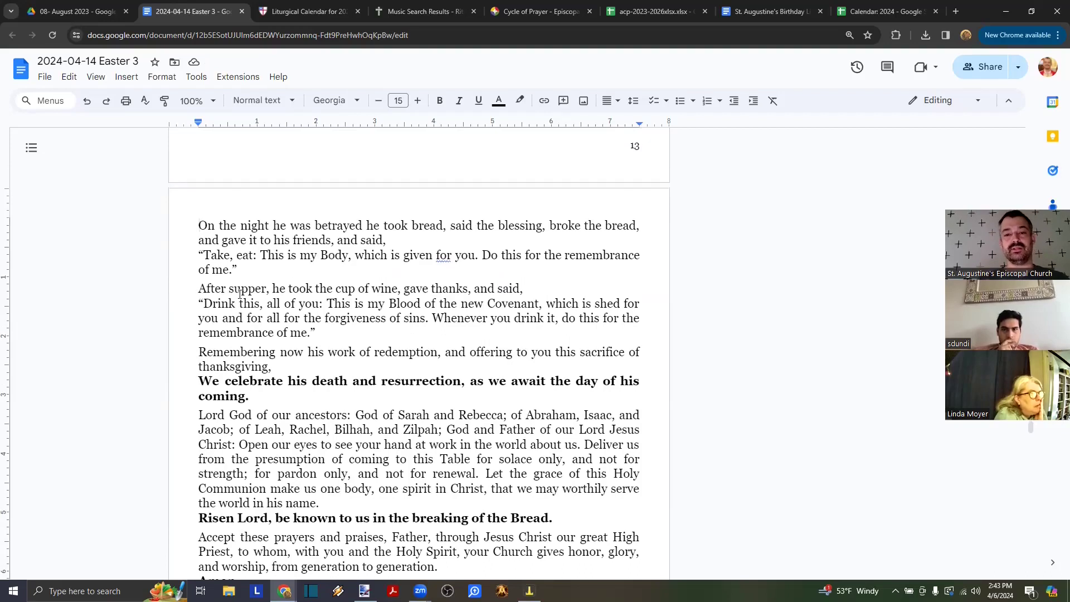
pyautogui.scroll(-8, 239, 294)
pyautogui.scroll(-4, 239, 294)
pyautogui.scroll(-12, 239, 293)
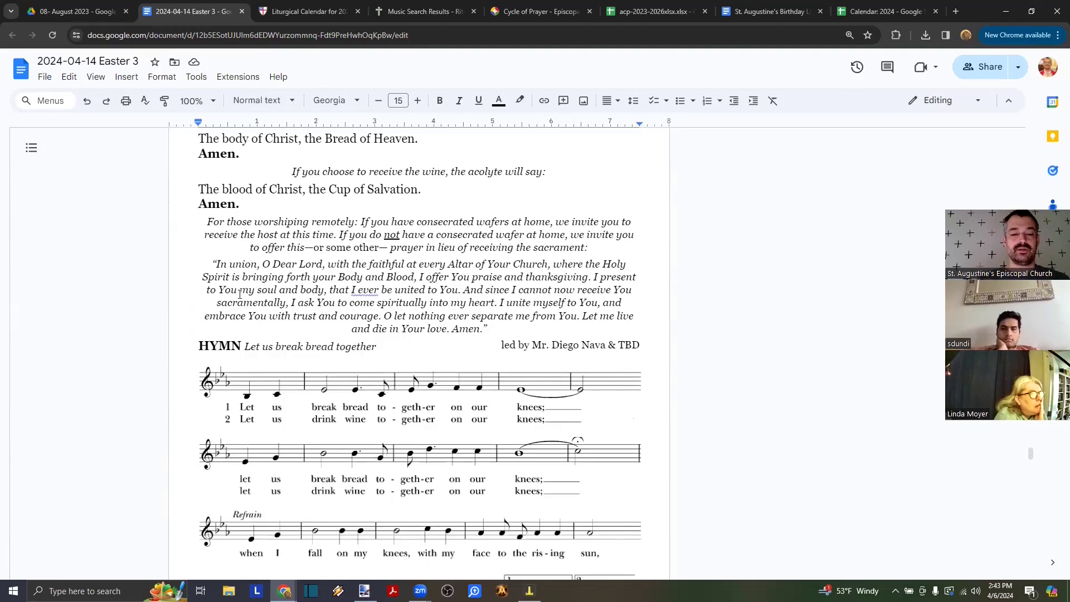
pyautogui.scroll(10, 238, 294)
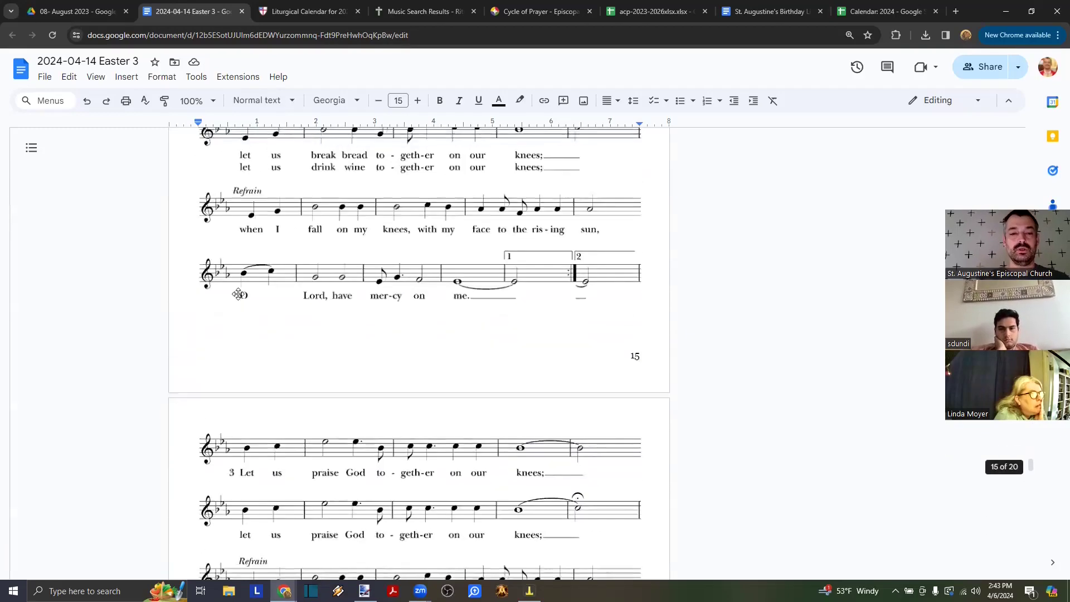
pyautogui.scroll(3, 281, 308)
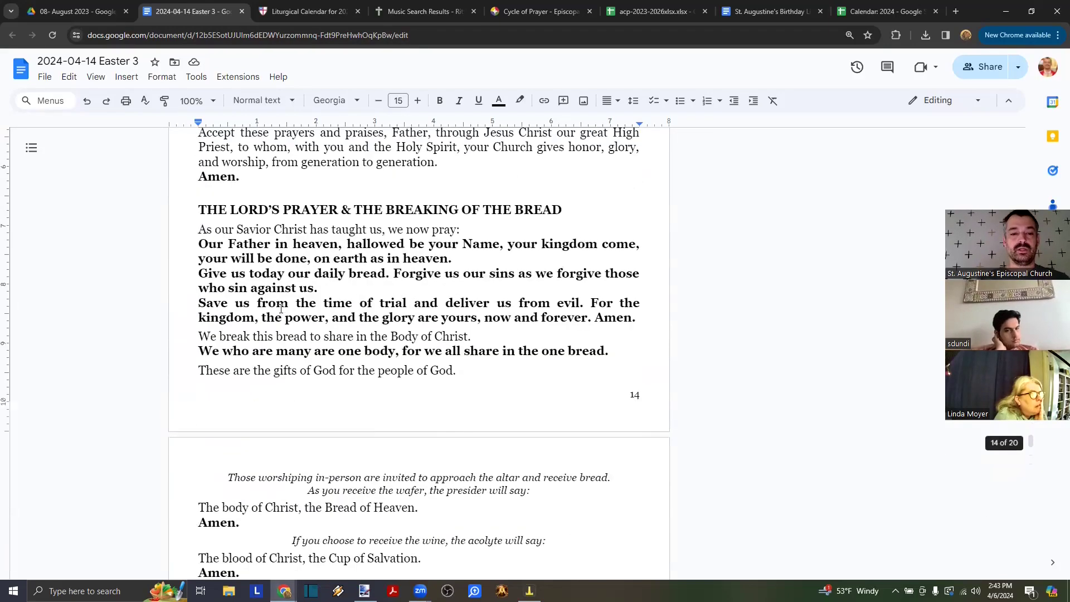
pyautogui.scroll(2, 297, 240)
pyautogui.scroll(-4, 247, 222)
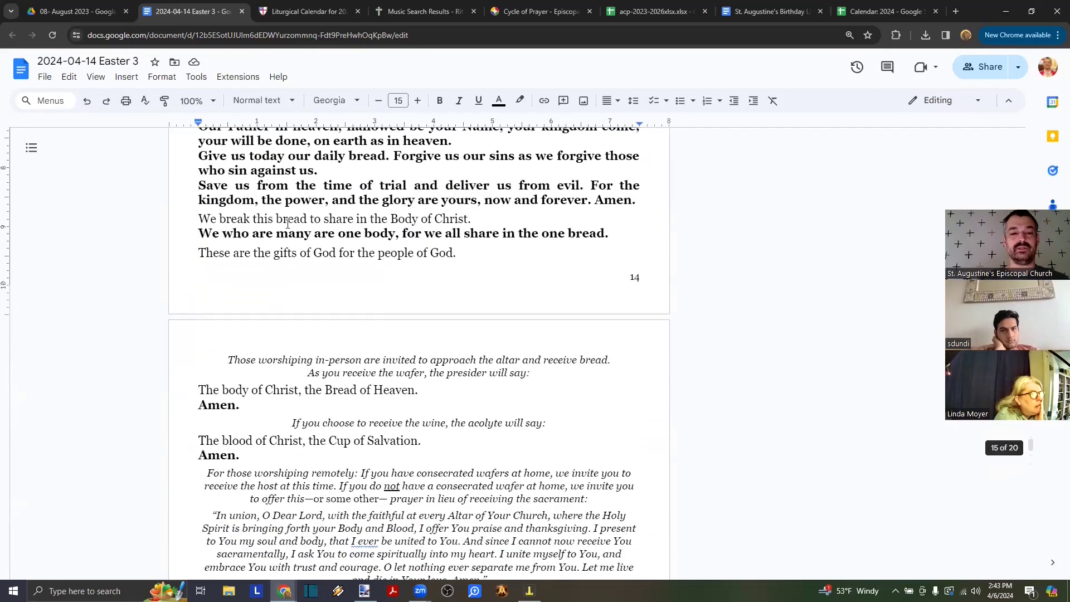
pyautogui.moveTo(238, 220); pyautogui.dragTo(414, 254)
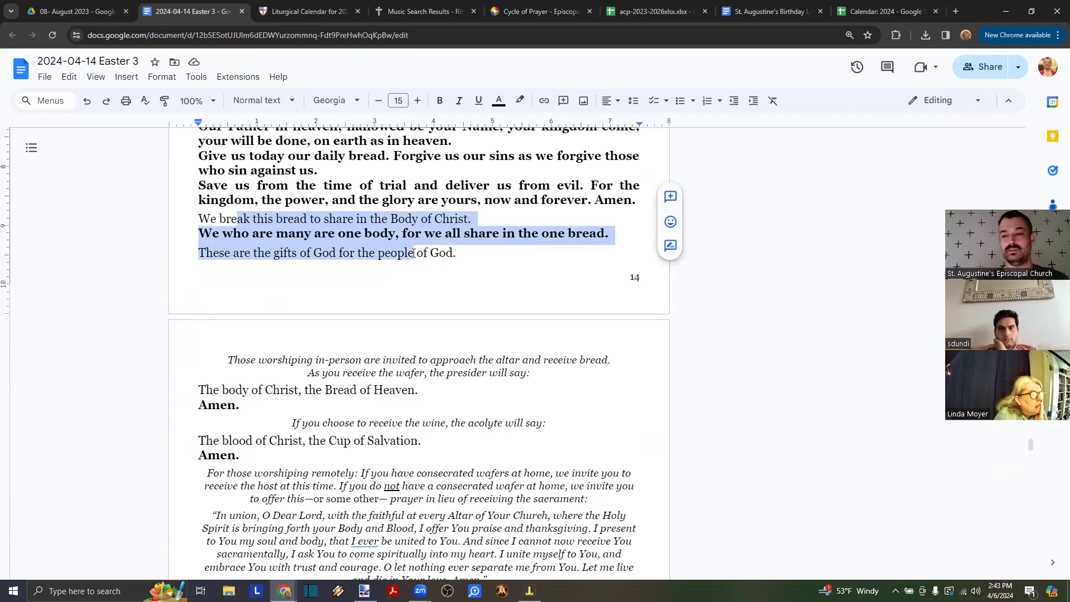
# - Select the communion text from 'We break' through the remote worship prayer
pyautogui.scroll(-1, 424, 253)
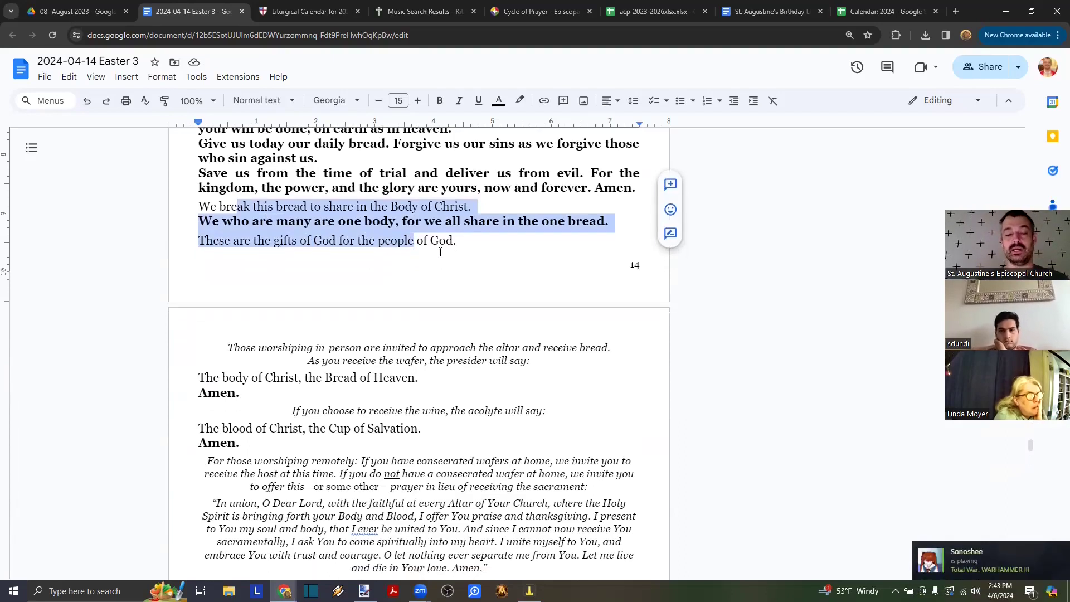
pyautogui.click(458, 243)
pyautogui.moveTo(458, 243); pyautogui.dragTo(252, 207)
pyautogui.click(251, 207)
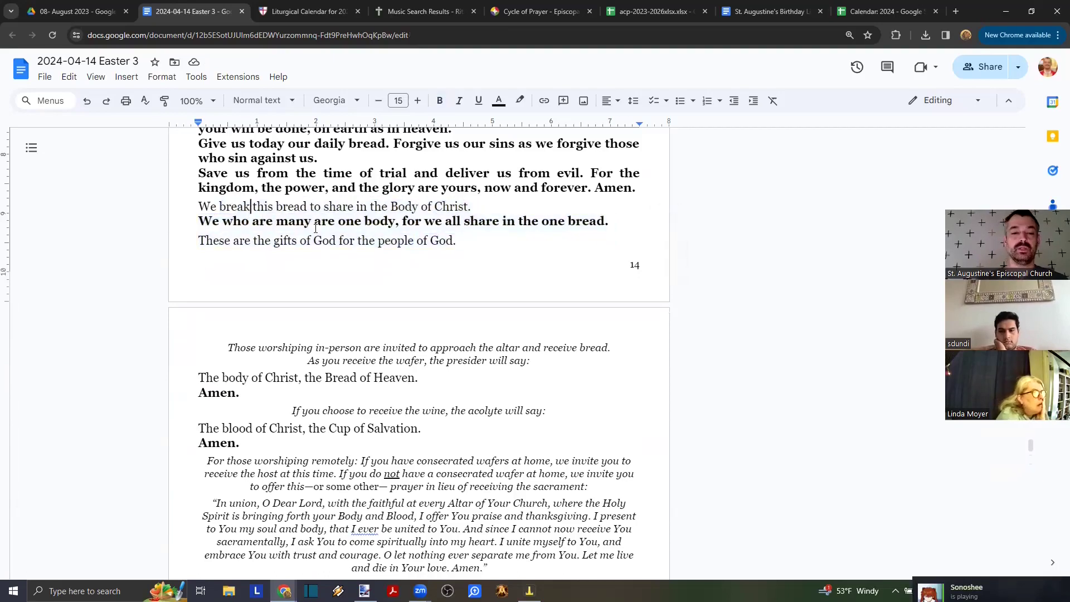
pyautogui.scroll(-3, 316, 229)
pyautogui.scroll(-3, 316, 229)
pyautogui.moveTo(270, 196); pyautogui.dragTo(495, 380)
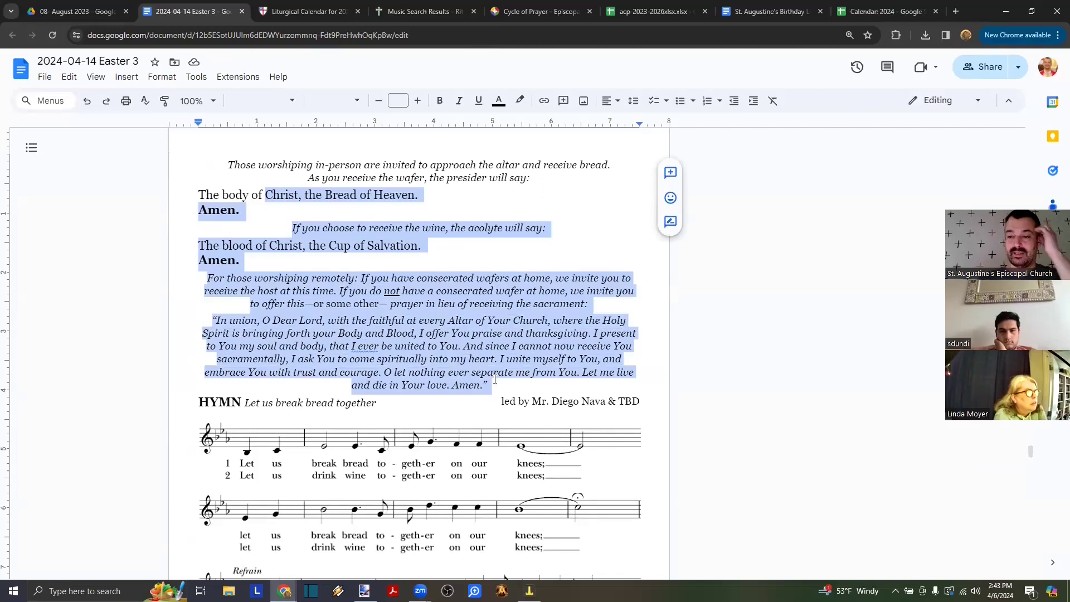
# - Undo the accidental move of the hymn's last music line into the footer
pyautogui.scroll(-8, 495, 379)
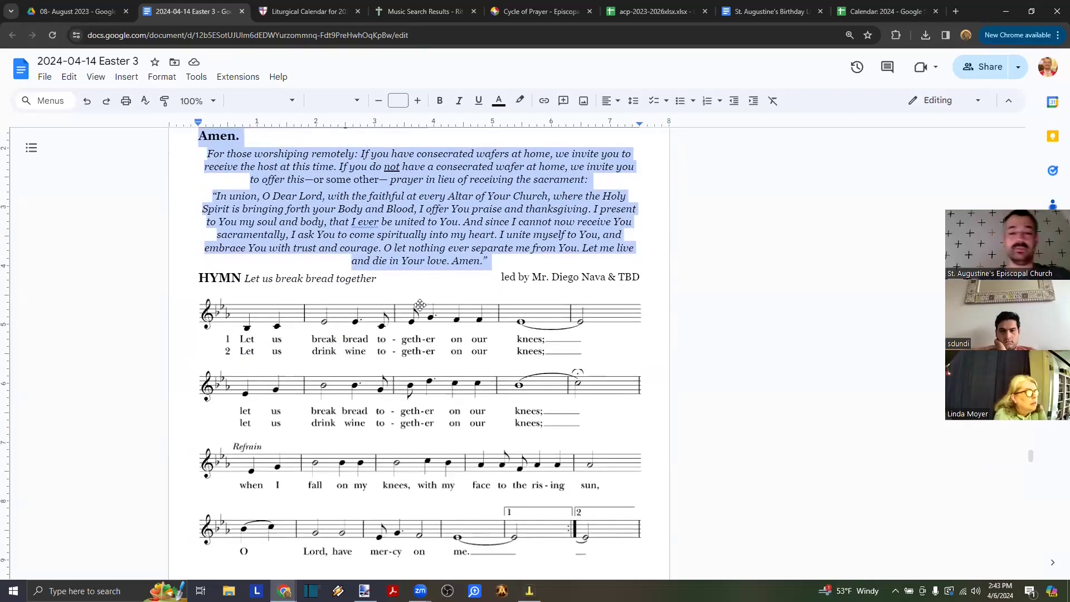
pyautogui.scroll(1, 571, 325)
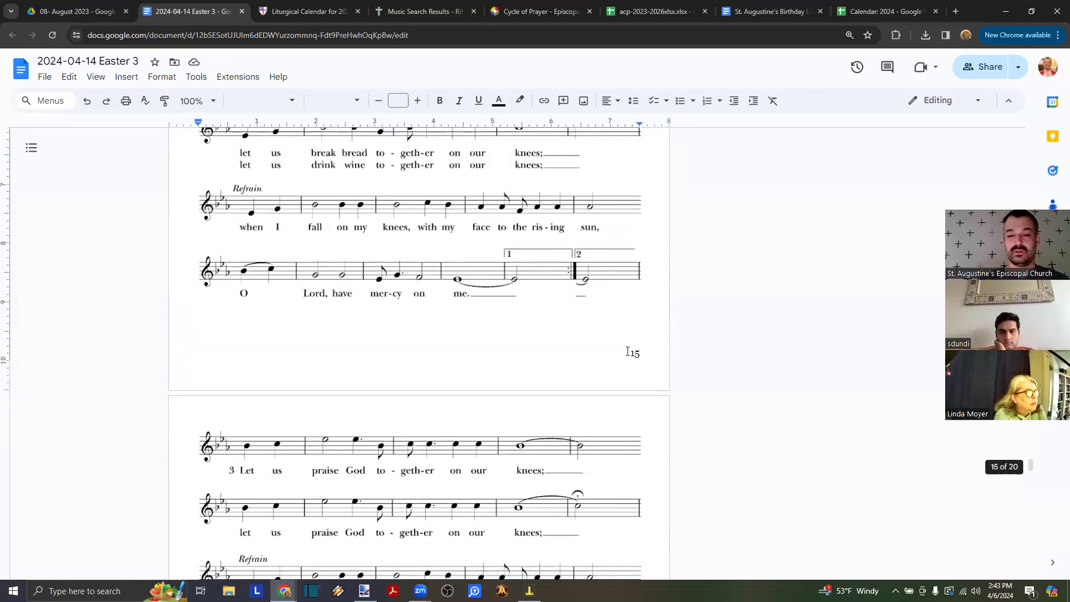
pyautogui.click(637, 354)
pyautogui.doubleClick(646, 358)
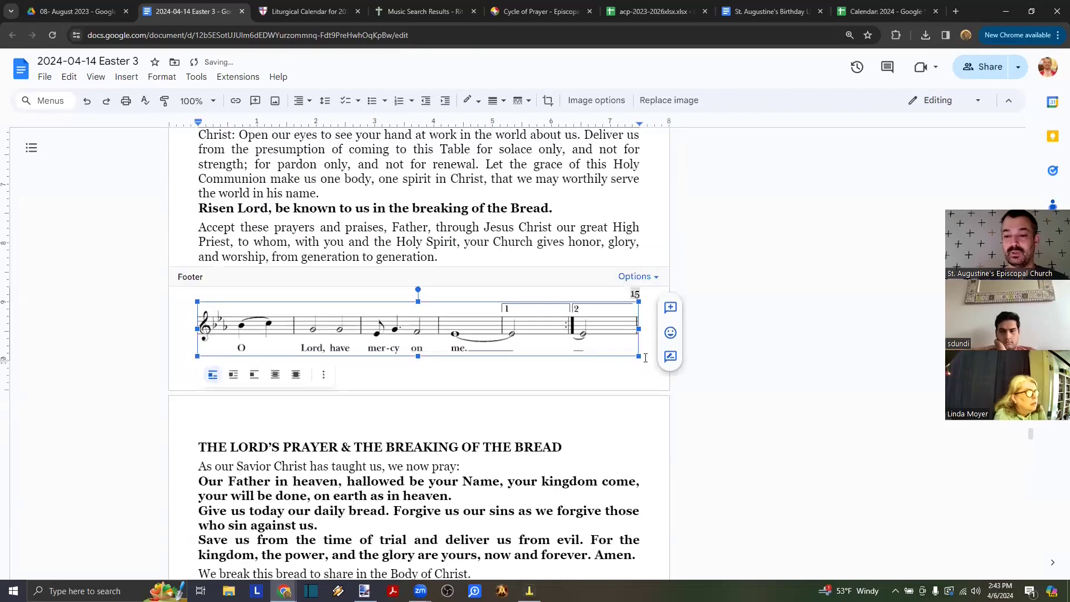
pyautogui.click(554, 209)
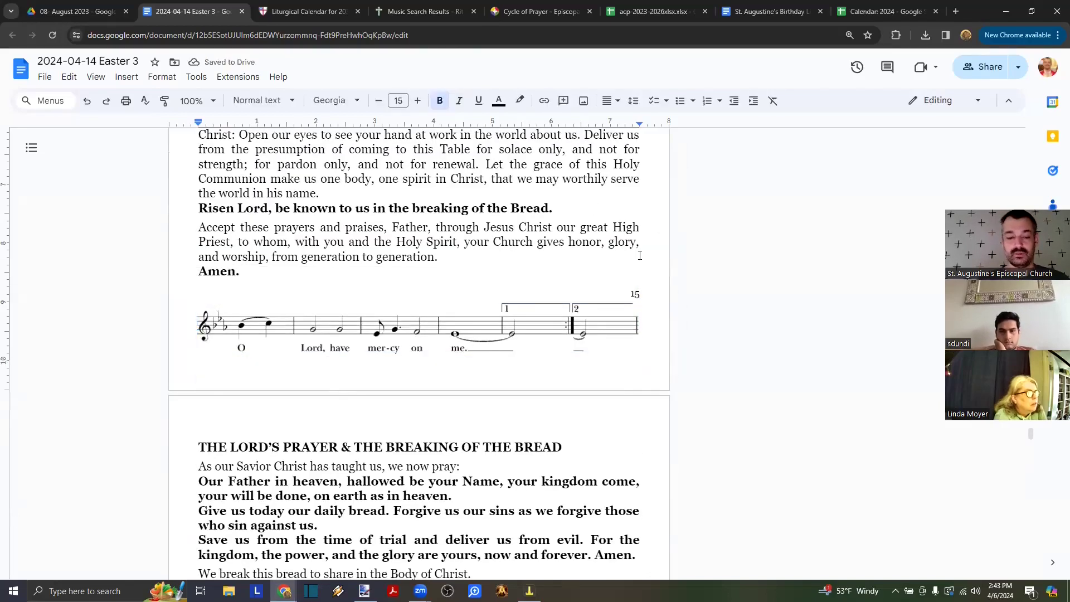
pyautogui.hotkey('ctrl', 'z')
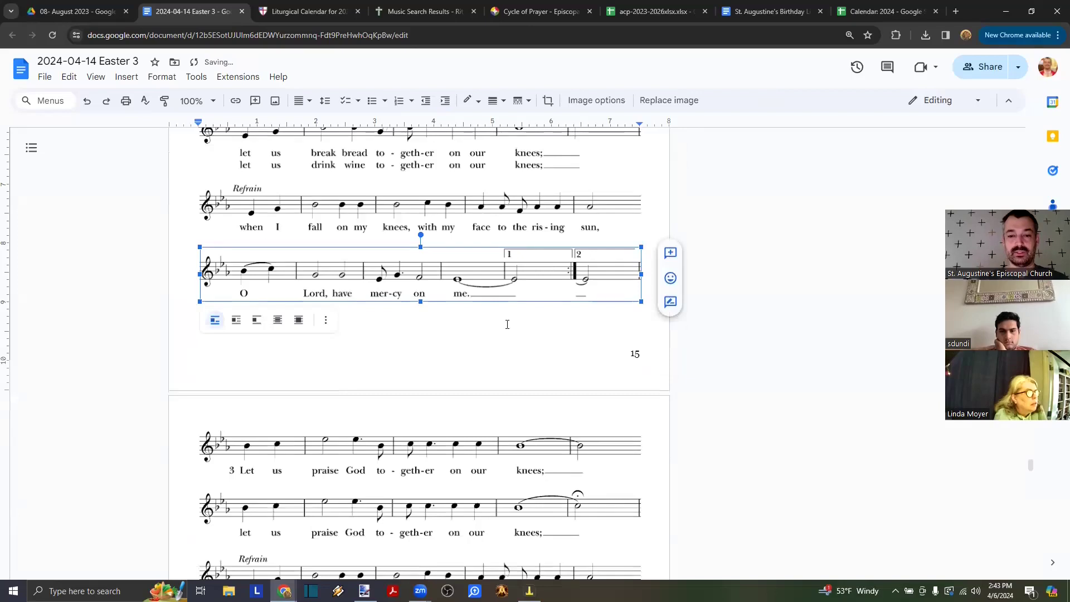
# - Place the insertion point after the remote communion prayer, closing the Edit menu unused
pyautogui.scroll(5, 507, 323)
pyautogui.scroll(-2, 507, 325)
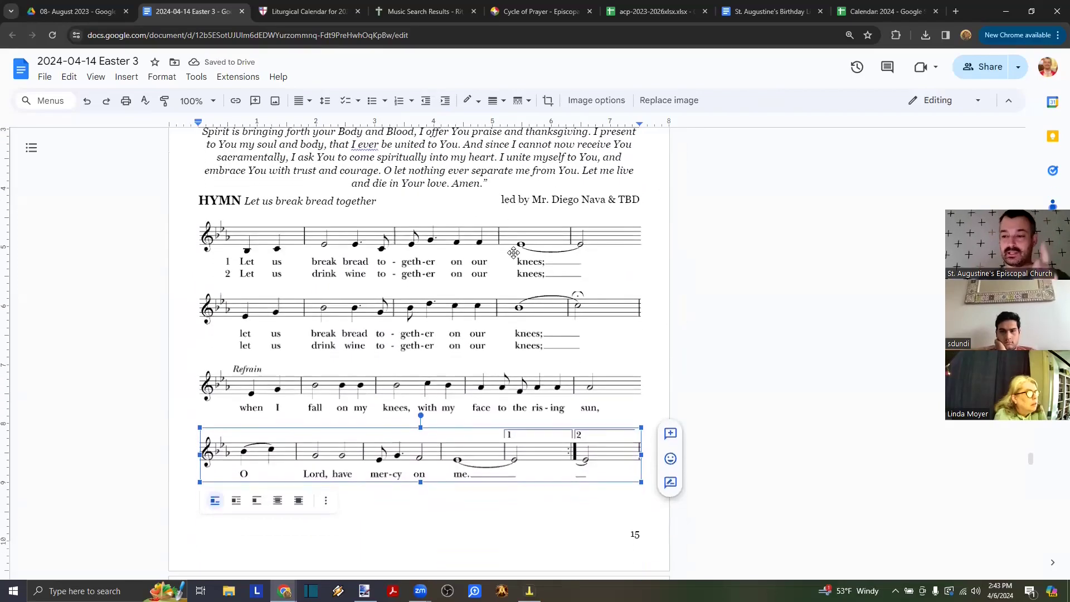
pyautogui.scroll(-2, 514, 253)
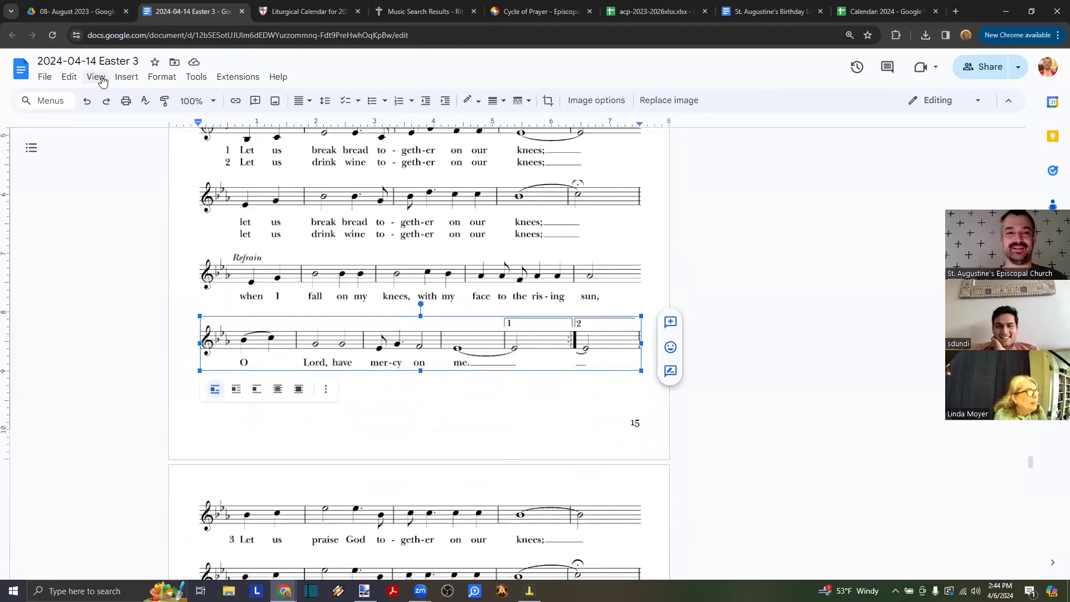
pyautogui.click(70, 80)
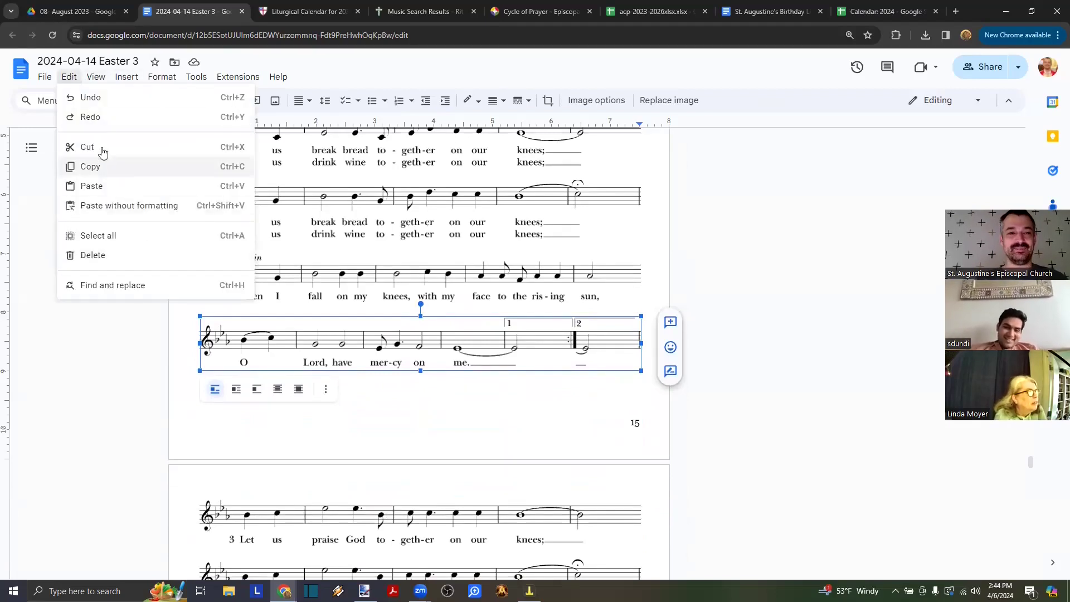
pyautogui.click(741, 229)
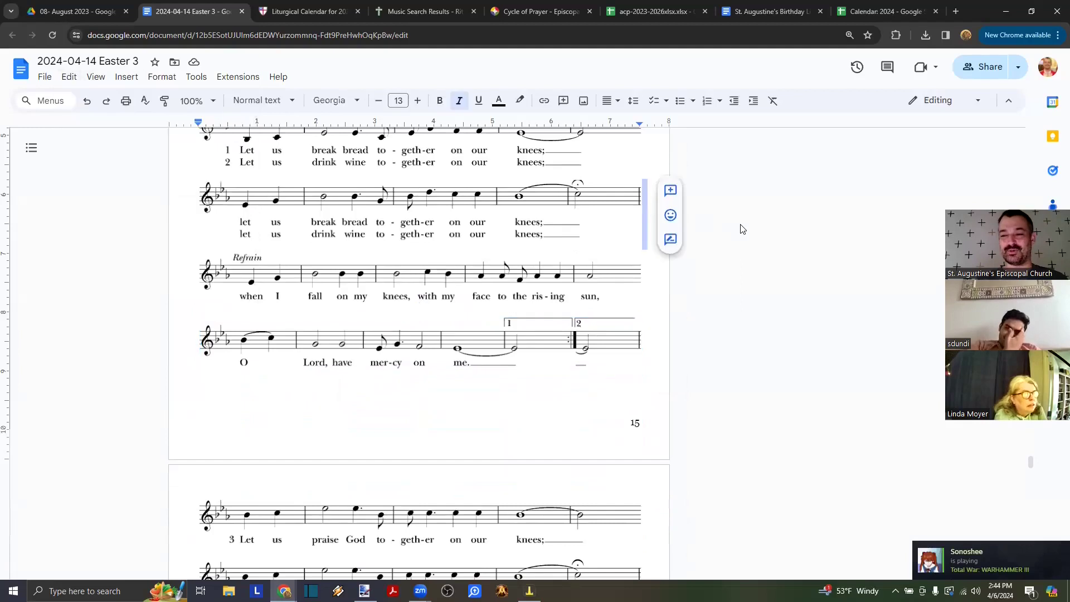
pyautogui.scroll(2, 741, 229)
pyautogui.scroll(-1, 628, 221)
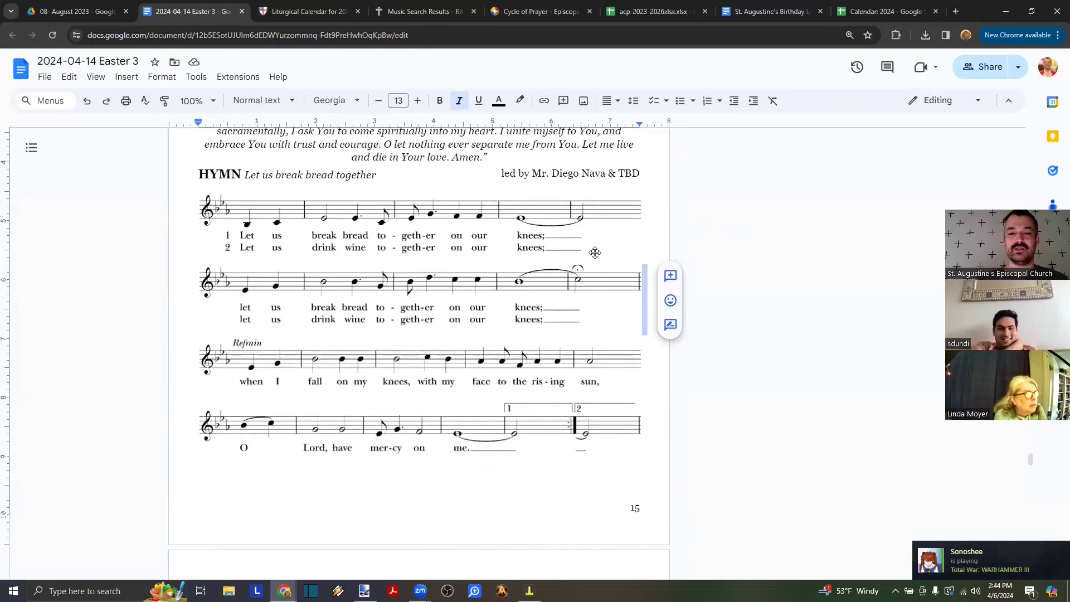
pyautogui.click(543, 160)
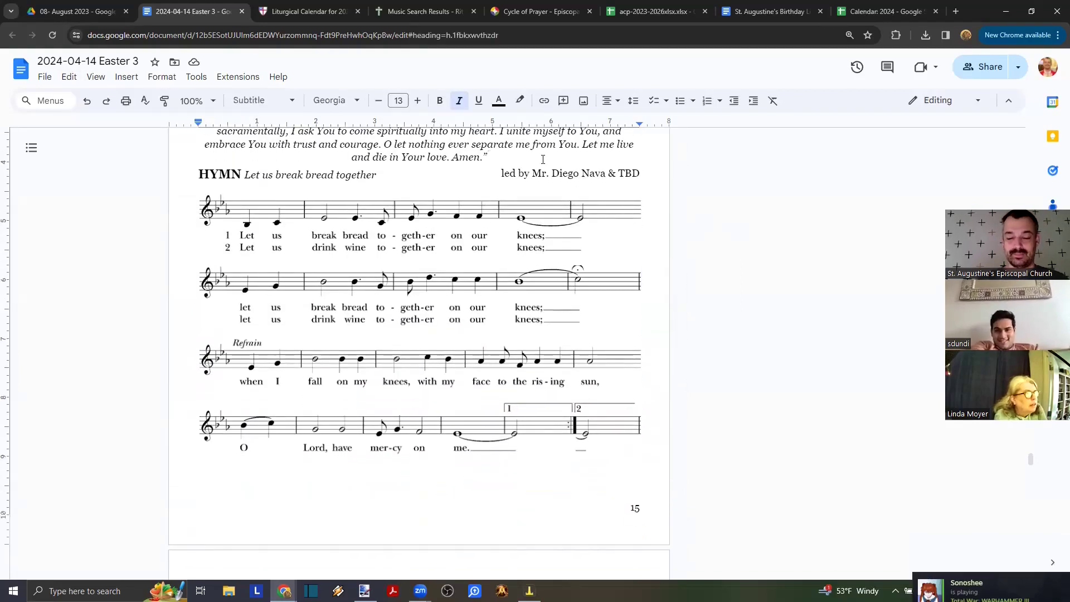
# - Add the centred note 'Our communion hymn is printed on the following page.' after the prayer
pyautogui.press('Return')
pyautogui.press('BackSpace')
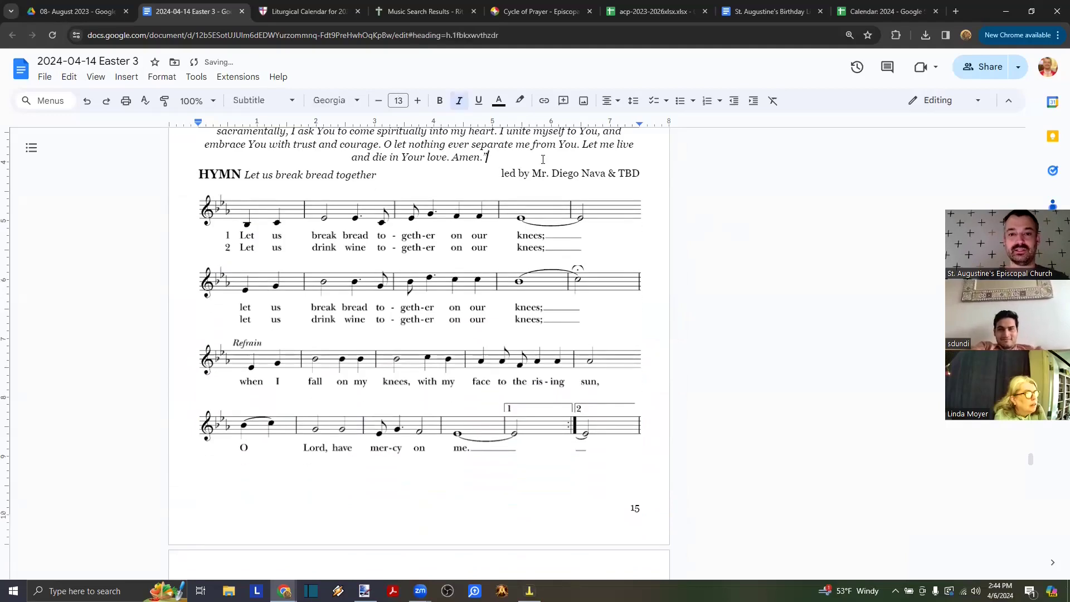
pyautogui.write('O')
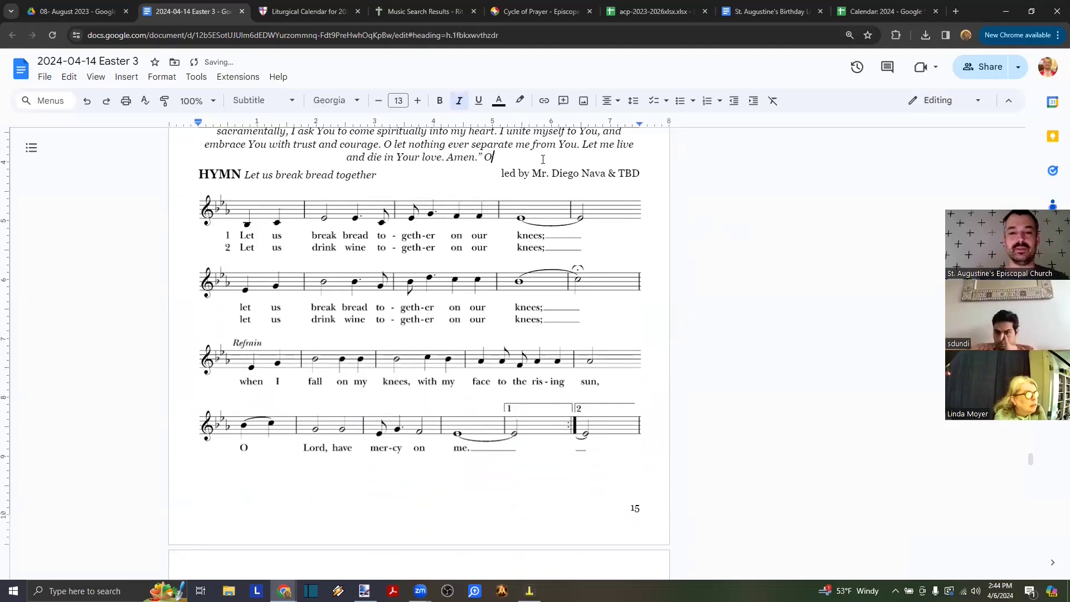
pyautogui.write('ur common')
pyautogui.hotkey('ctrl', 'Left')
pyautogui.hotkey('ctrl', 'Left')
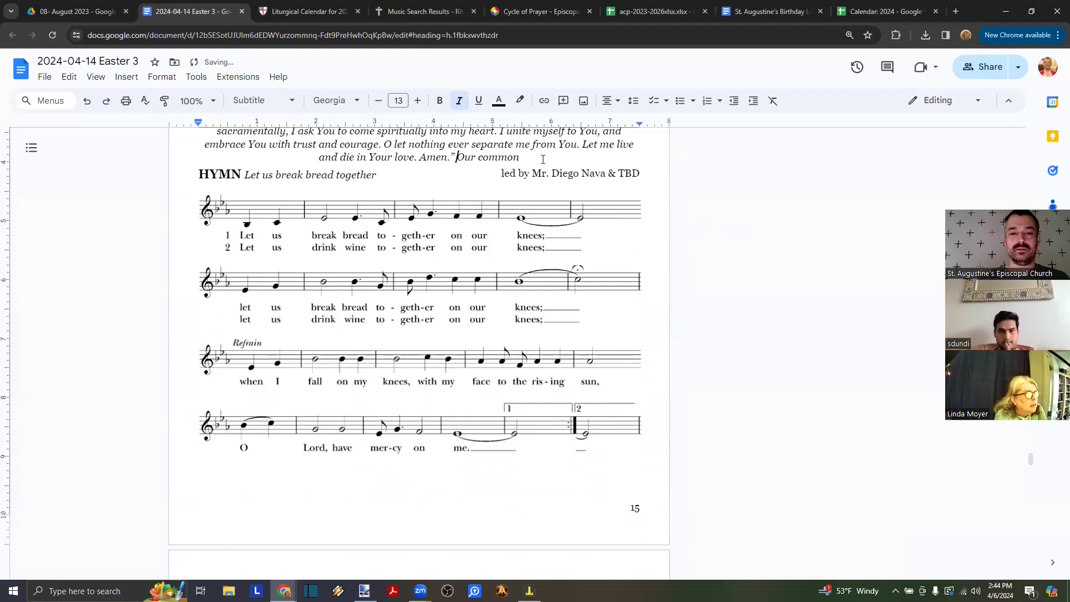
pyautogui.press('Return')
pyautogui.click(468, 186)
pyautogui.press('BackSpace')
pyautogui.press('BackSpace')
pyautogui.press('BackSpace')
pyautogui.write('mu')
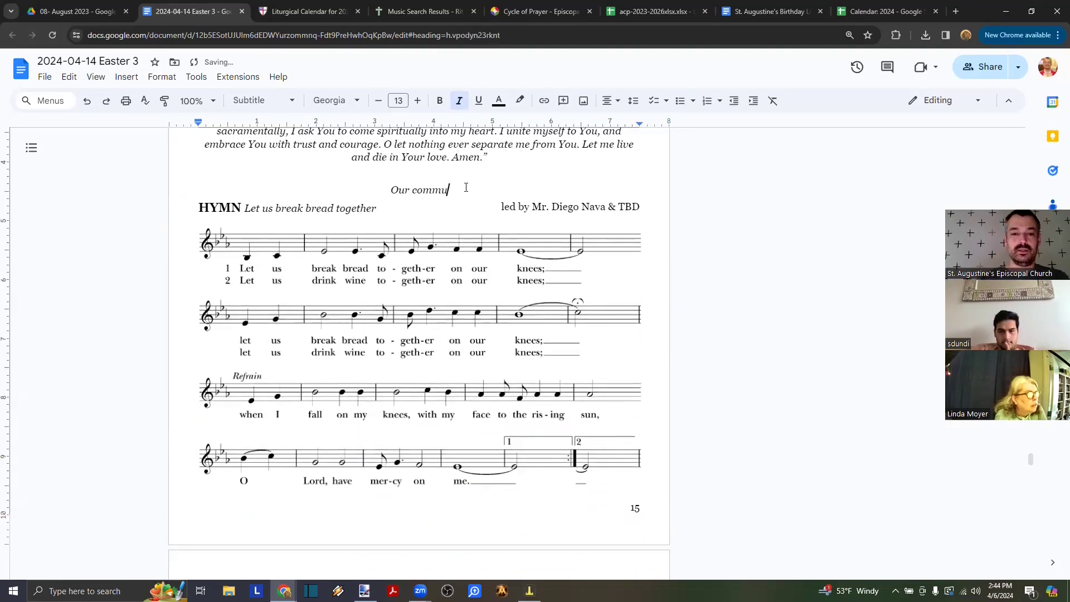
pyautogui.write('nion hymn')
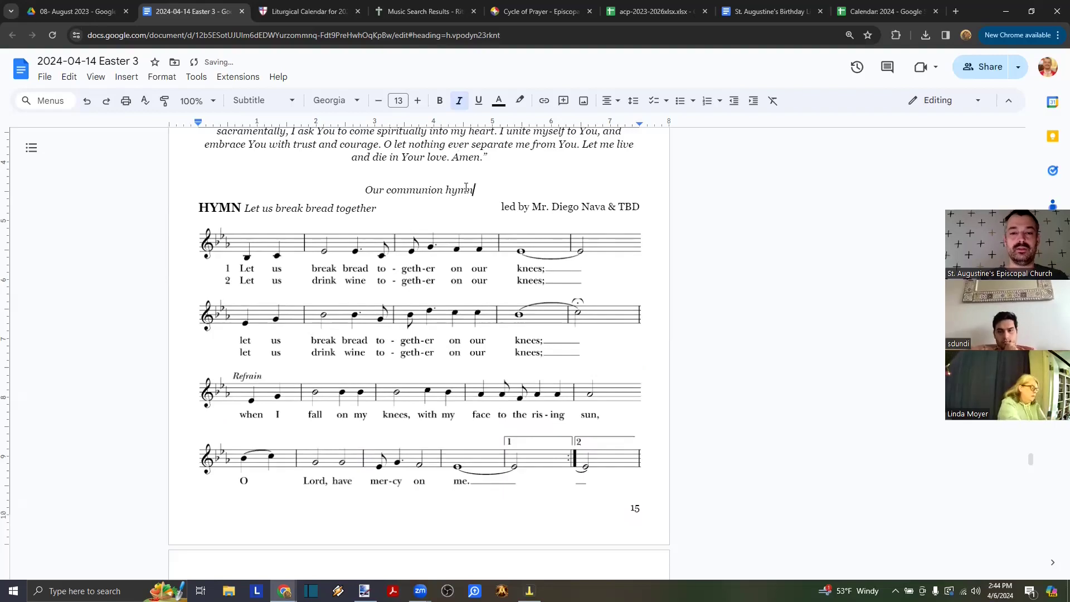
pyautogui.write(' is printed on the fol')
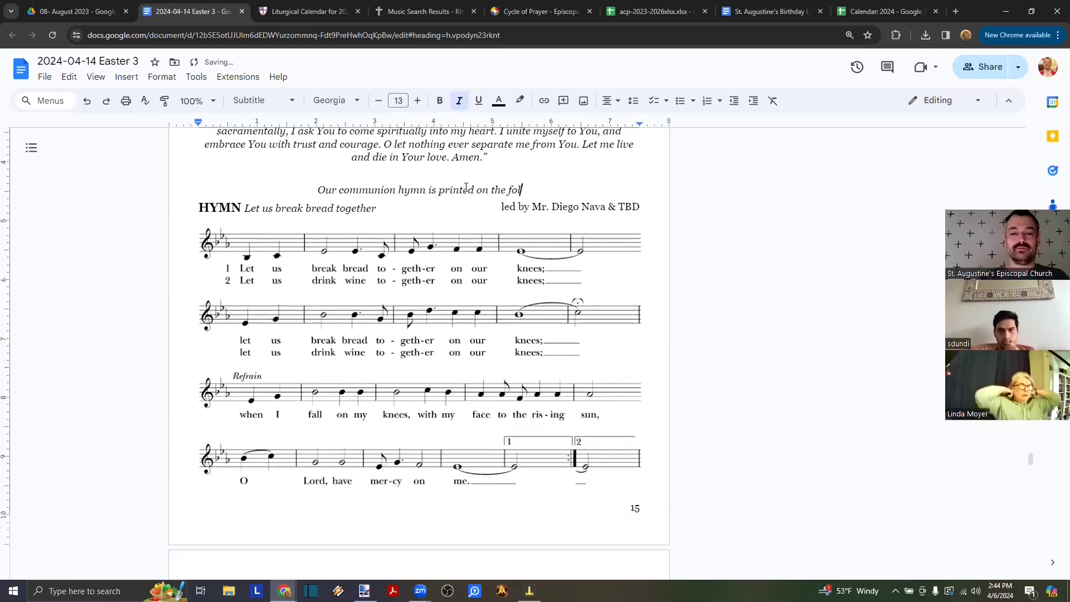
pyautogui.write('lowing page.')
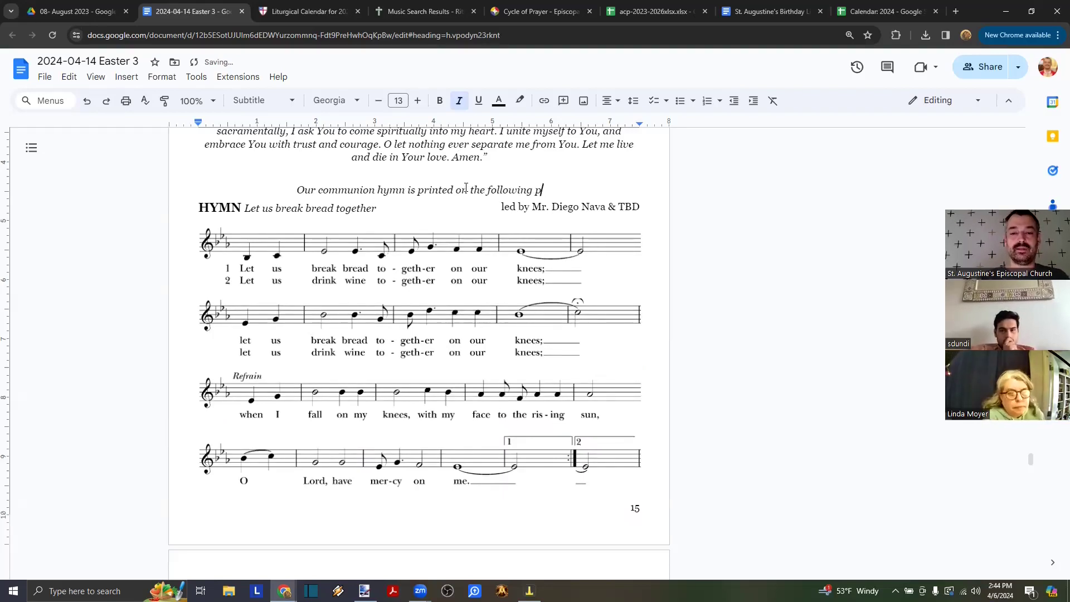
pyautogui.press('Return')
pyautogui.press('Return')
pyautogui.press('Return')
pyautogui.press('Return')
pyautogui.press('Return')
pyautogui.press('Return')
pyautogui.press('Return')
pyautogui.press('Return')
pyautogui.press('Return')
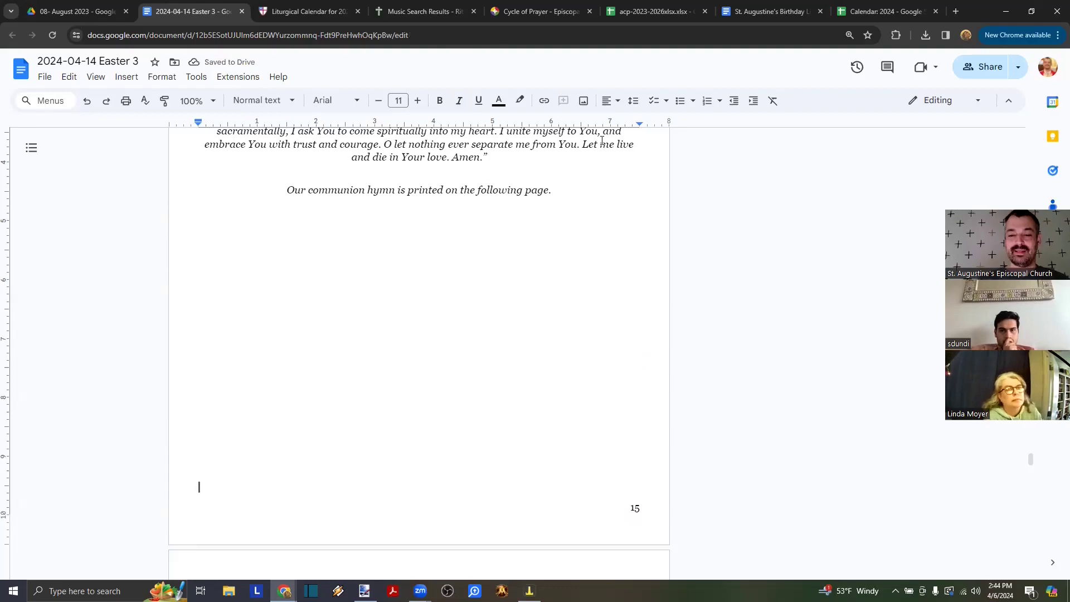
# - Find the note 'Our closing hymn appears on the following page.' below the blessing's Amen
pyautogui.scroll(-3, 601, 139)
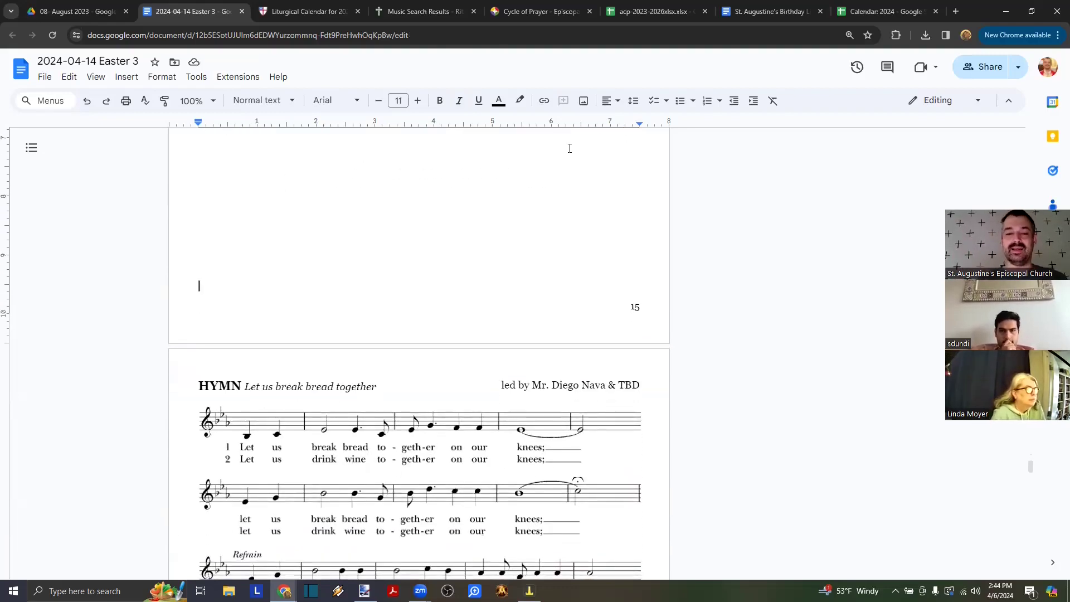
pyautogui.scroll(-5, 474, 165)
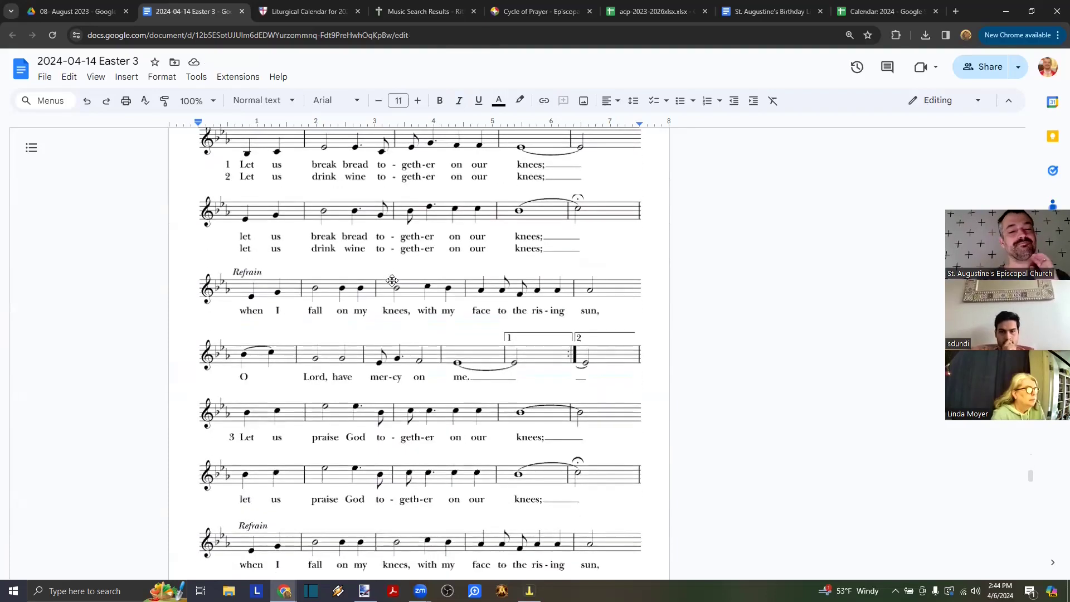
pyautogui.scroll(3, 393, 280)
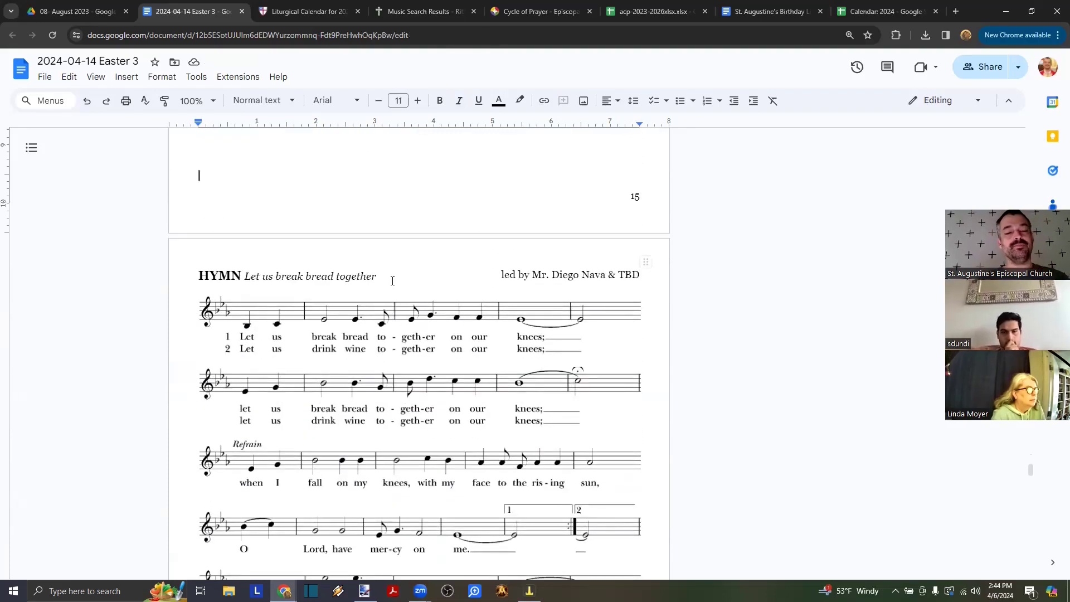
pyautogui.scroll(-1, 393, 281)
pyautogui.scroll(1, 393, 281)
pyautogui.scroll(-3, 393, 280)
pyautogui.scroll(-4, 393, 281)
pyautogui.scroll(5, 358, 398)
pyautogui.scroll(-7, 358, 398)
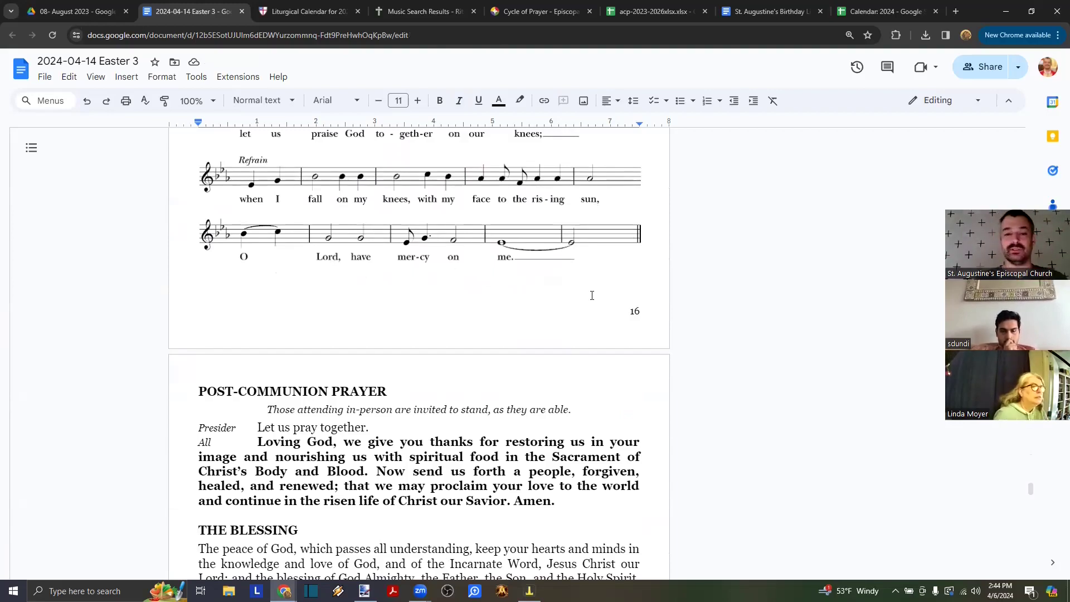
pyautogui.scroll(-4, 465, 330)
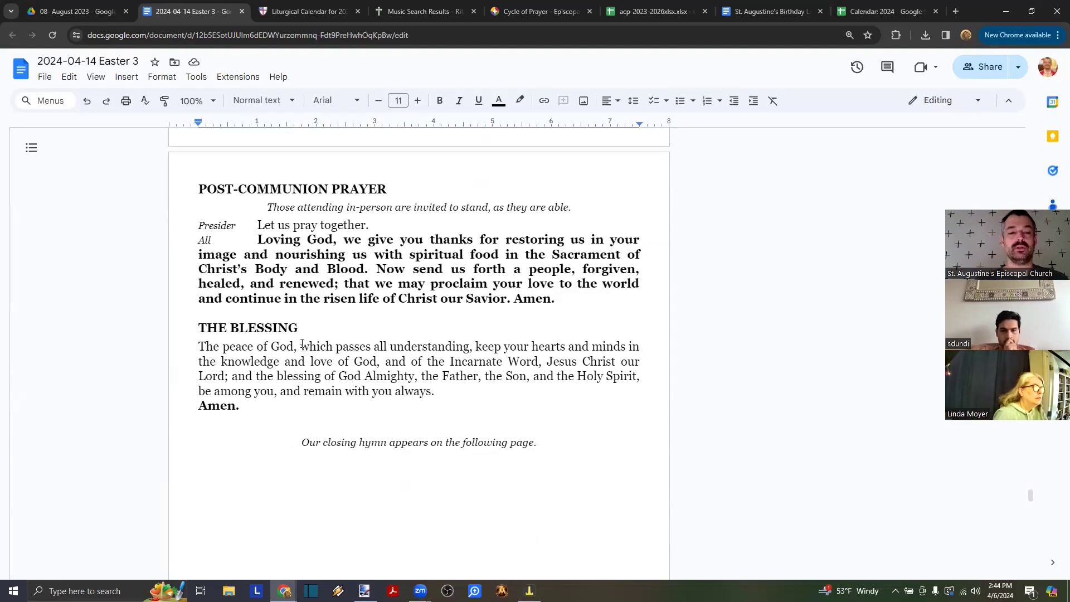
pyautogui.scroll(-3, 301, 344)
pyautogui.moveTo(301, 288); pyautogui.dragTo(565, 288)
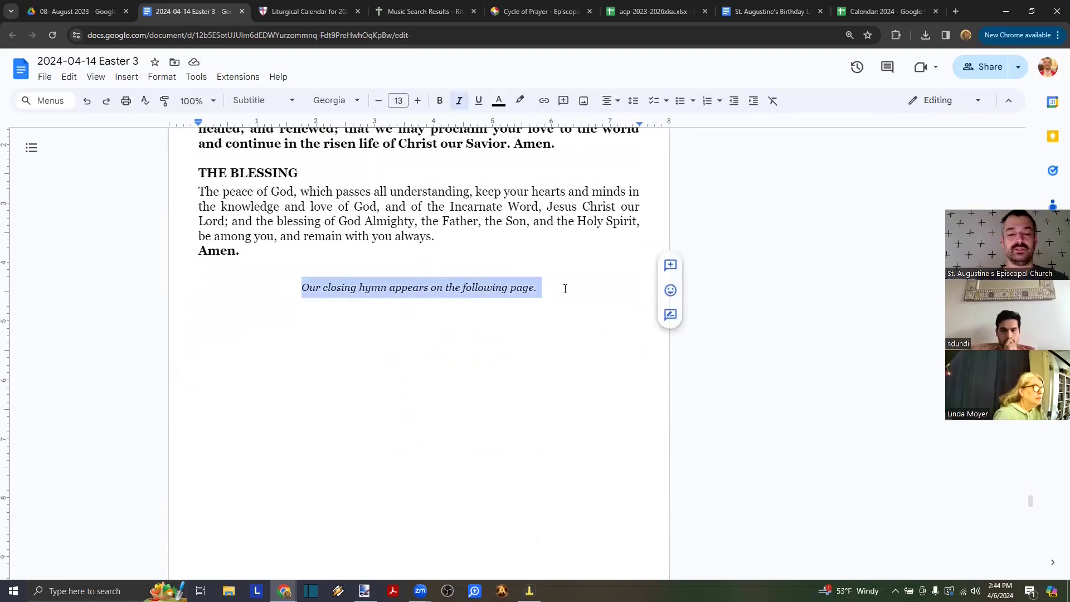
pyautogui.click(565, 289)
# - Delete the closing-hymn note line, keeping a single blank line under Amen
pyautogui.scroll(-5, 519, 363)
pyautogui.scroll(5, 519, 362)
pyautogui.scroll(-2, 524, 312)
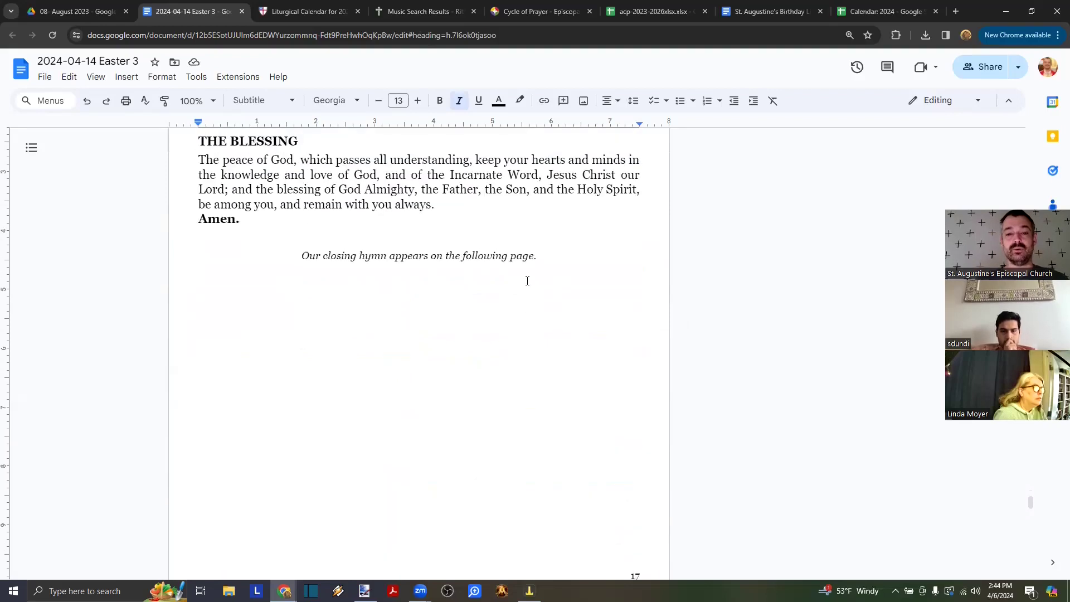
pyautogui.scroll(-10, 549, 258)
pyautogui.scroll(3, 549, 258)
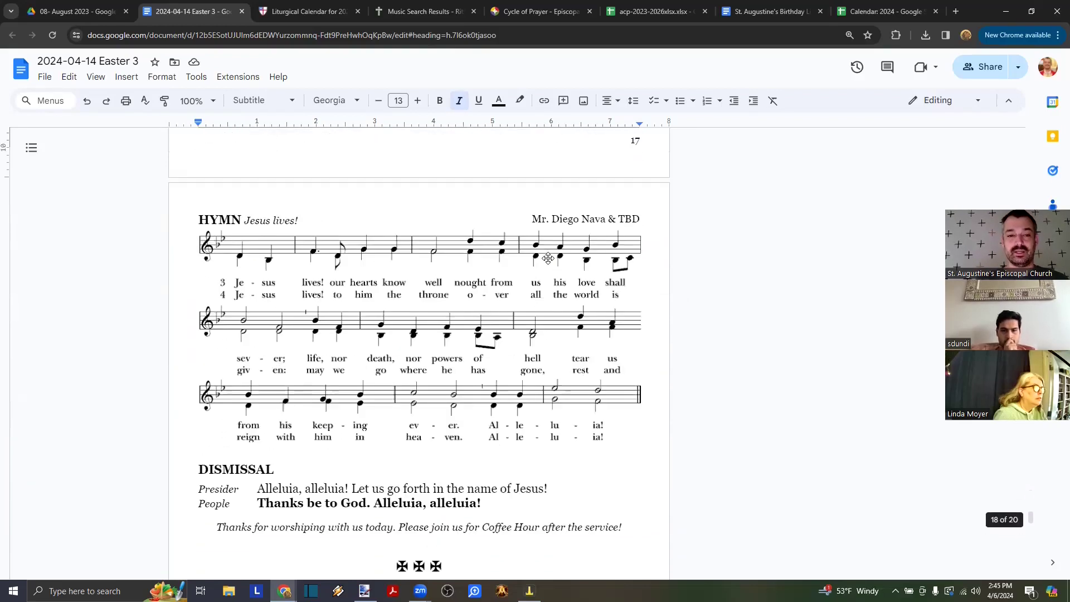
pyautogui.scroll(7, 549, 258)
pyautogui.moveTo(537, 229); pyautogui.dragTo(299, 236)
pyautogui.press('BackSpace')
pyautogui.press('BackSpace')
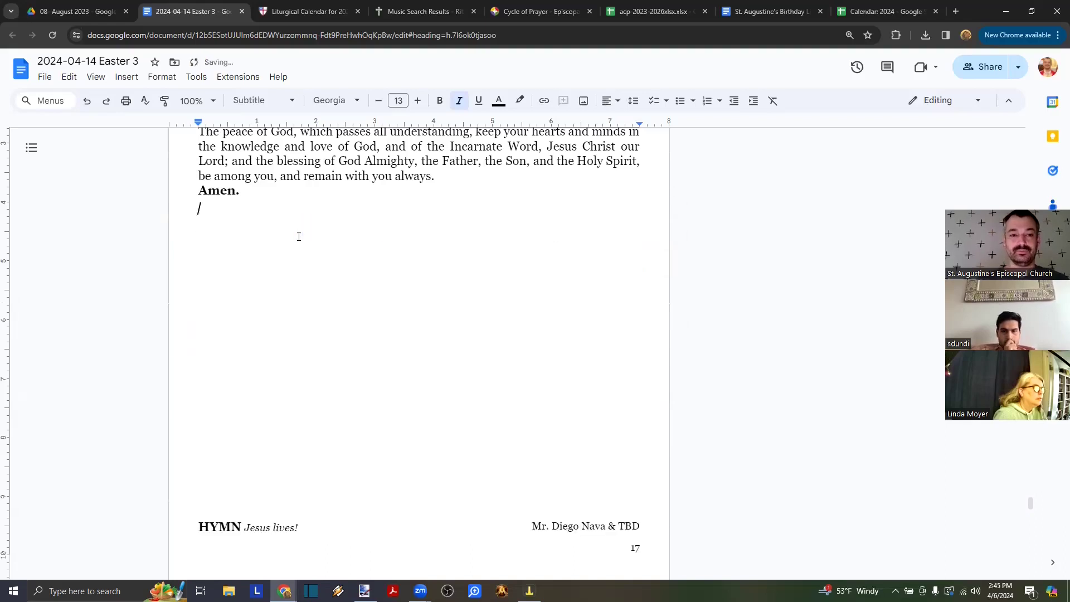
pyautogui.press('Delete')
pyautogui.press('Delete')
pyautogui.press('Delete')
pyautogui.press('Delete')
pyautogui.press('Delete')
pyautogui.press('Delete')
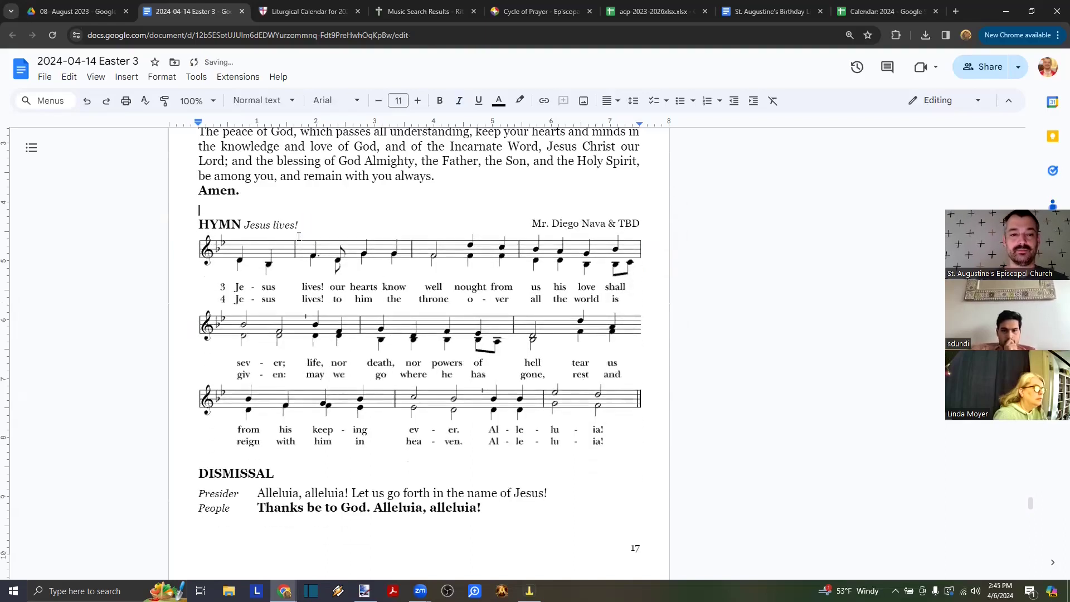
pyautogui.press('BackSpace')
pyautogui.press('Return')
pyautogui.scroll(-3, 299, 236)
pyautogui.scroll(3, 341, 268)
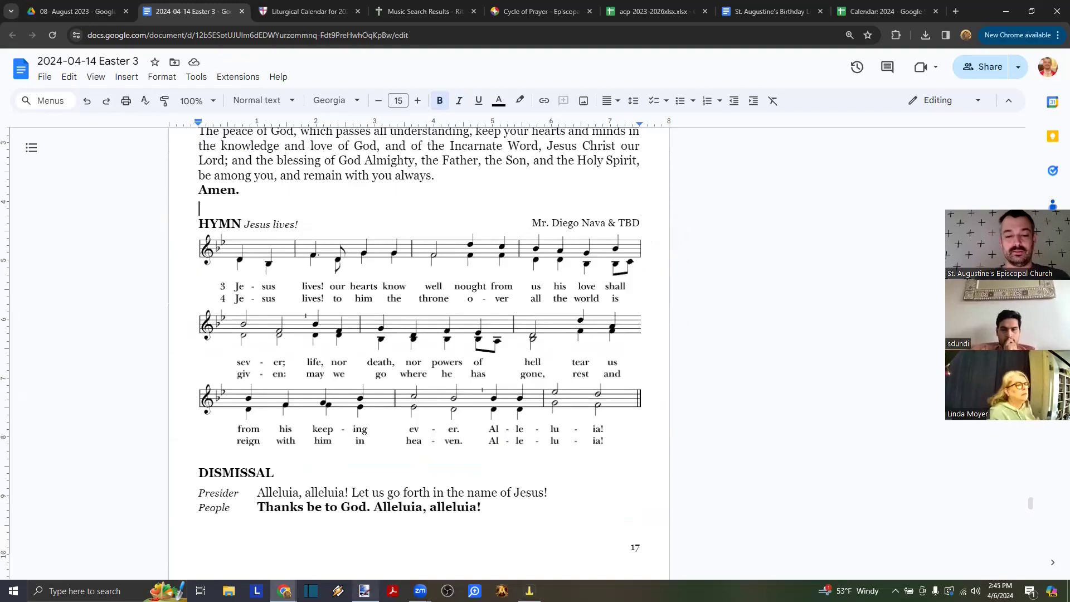
# - In paint.net, select only the first staff of the 'Christ is alive!' score, then return to the bulletin
pyautogui.click(364, 591)
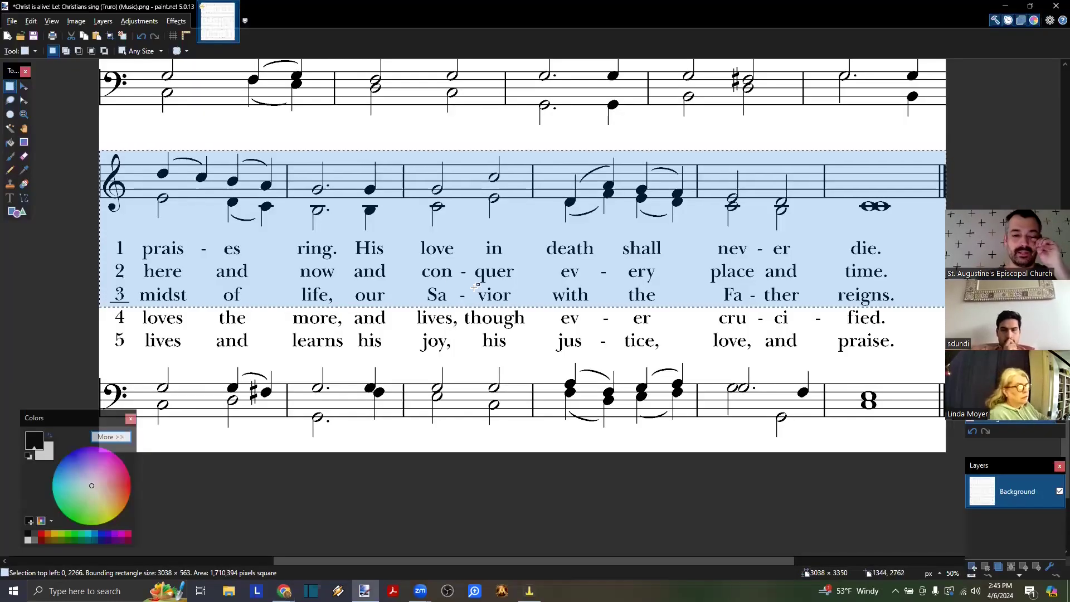
pyautogui.scroll(9, 409, 275)
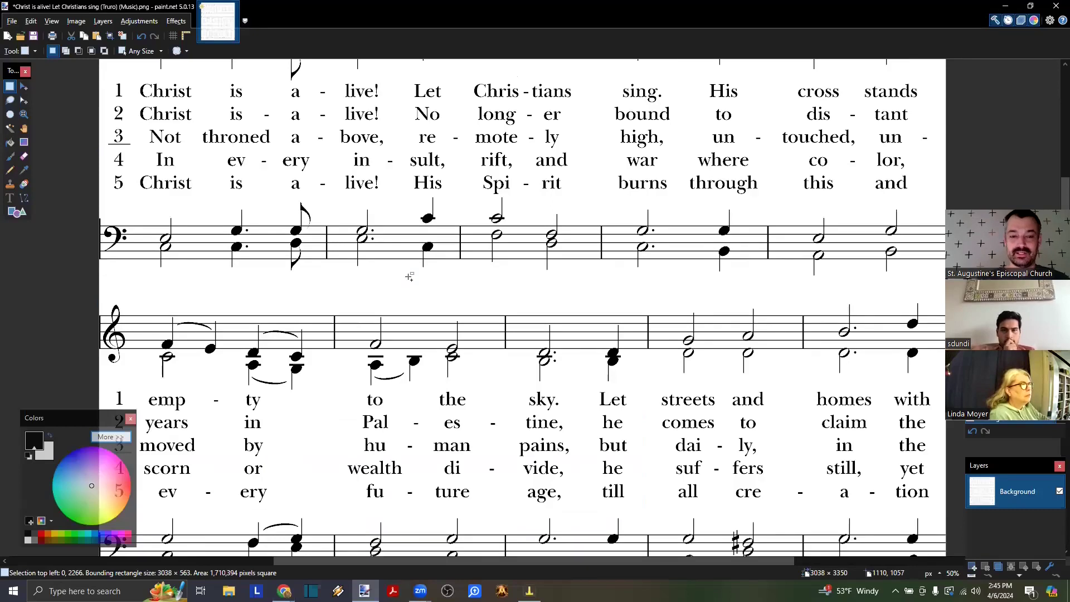
pyautogui.keyDown('ctrl'); pyautogui.scroll(-1, 409, 275); pyautogui.keyUp('ctrl')
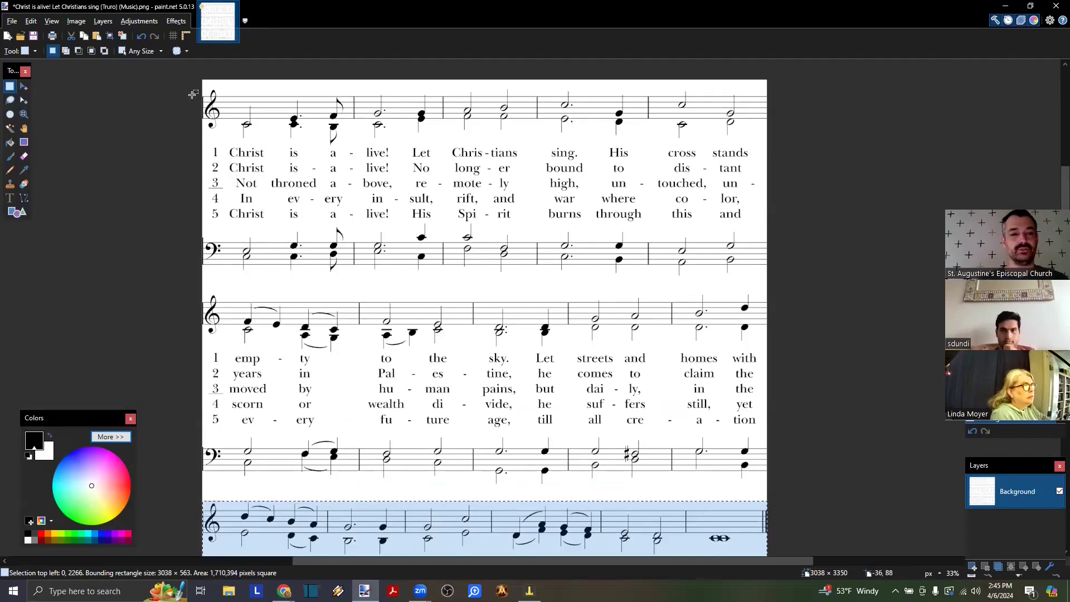
pyautogui.moveTo(186, 88); pyautogui.dragTo(804, 190)
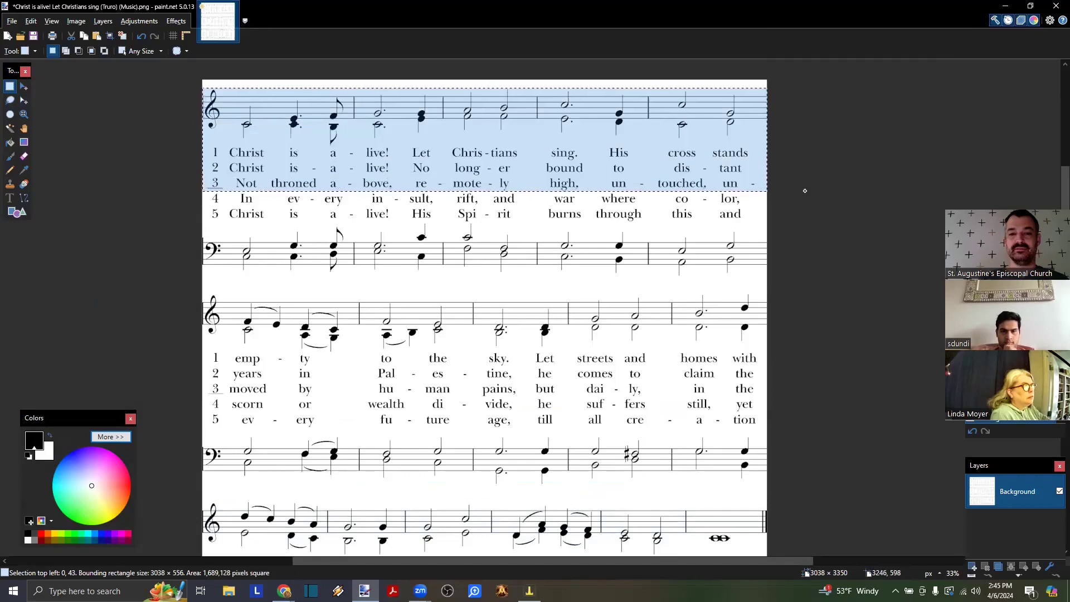
pyautogui.click(263, 219)
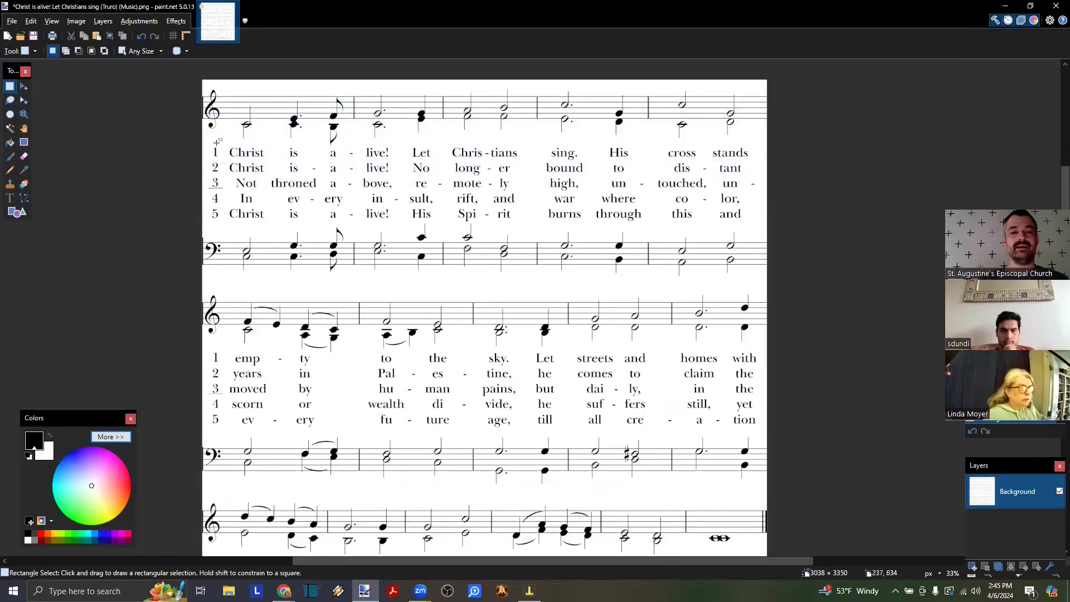
pyautogui.moveTo(179, 89)
pyautogui.mouseDown()
pyautogui.moveTo(371, 124)
pyautogui.moveTo(564, 124)
pyautogui.moveTo(803, 145)
pyautogui.mouseUp()
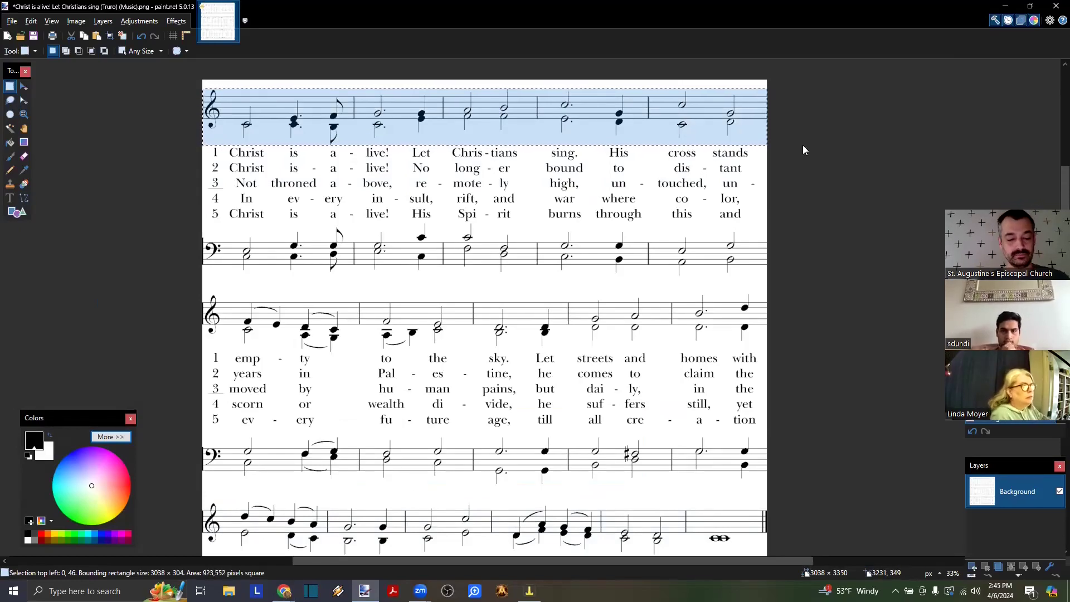
pyautogui.hotkey('alt', 'Tab')
pyautogui.scroll(-2, 442, 336)
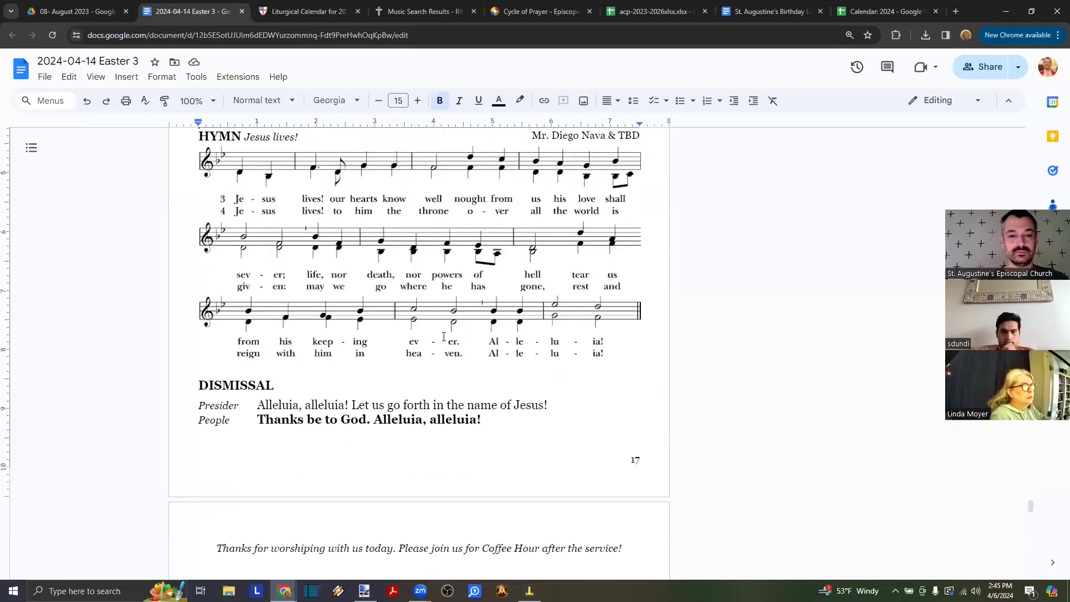
# - Delete the old Jesus lives! lyrics and music images
pyautogui.click(304, 210)
pyautogui.press('Delete')
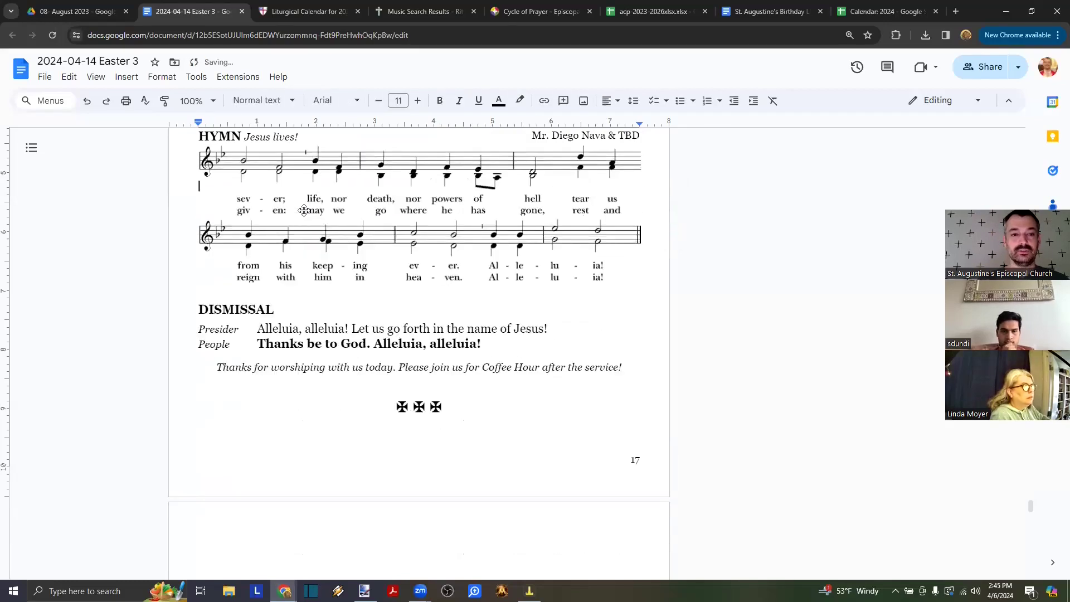
pyautogui.press('Delete')
pyautogui.press('Delete')
pyautogui.press('Delete')
pyautogui.press('Delete')
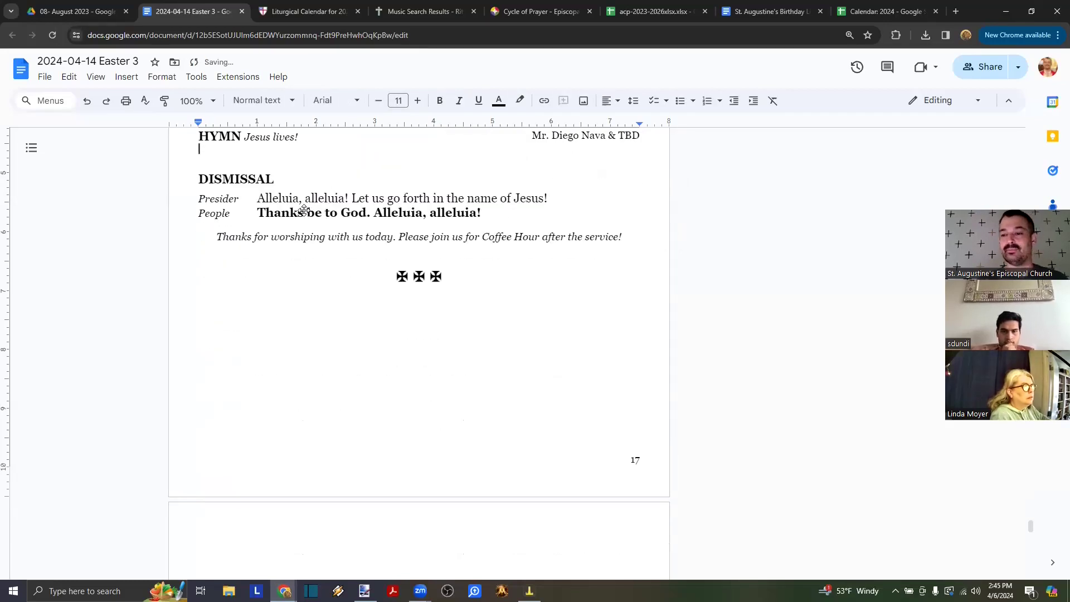
# - Centre the empty line under the hymn heading
pyautogui.scroll(2, 303, 211)
pyautogui.click(618, 100)
pyautogui.click(625, 126)
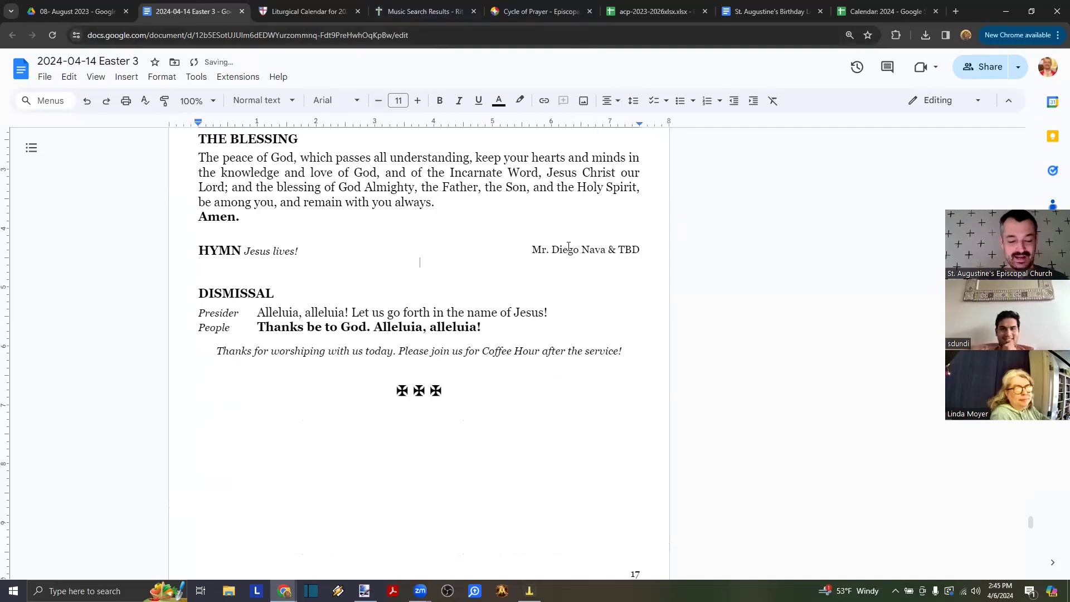
pyautogui.hotkey('alt', 'Tab')
pyautogui.hotkey('alt', 'Tab')
pyautogui.hotkey('alt', 'Tab')
pyautogui.hotkey('alt', 'Tab')
pyautogui.hotkey('alt', 'Tab')
pyautogui.hotkey('alt', 'Tab')
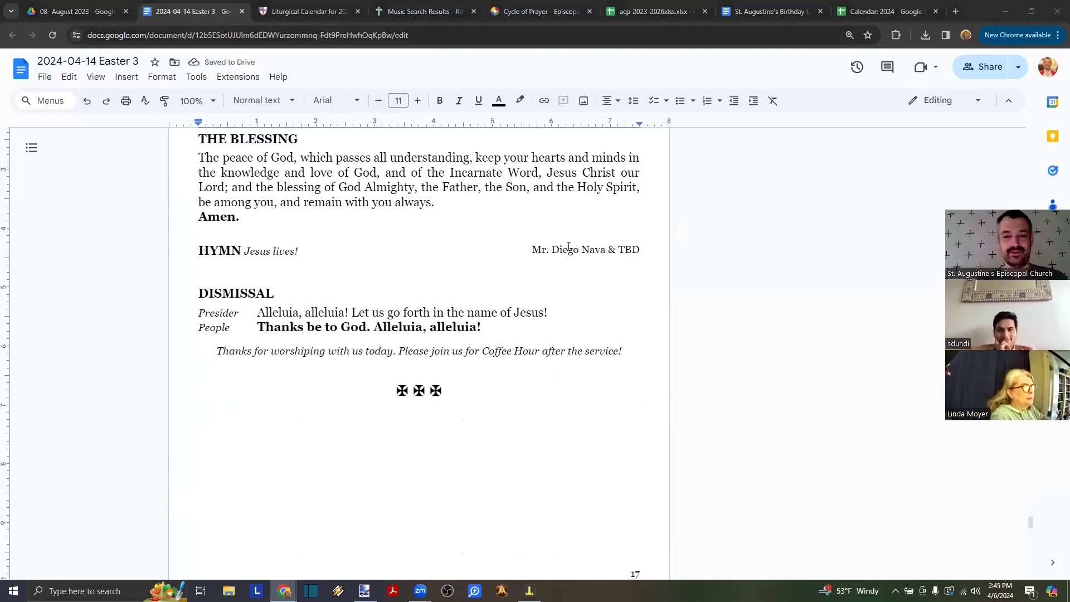
pyautogui.hotkey('alt', 'Tab')
pyautogui.hotkey('alt', 'Tab')
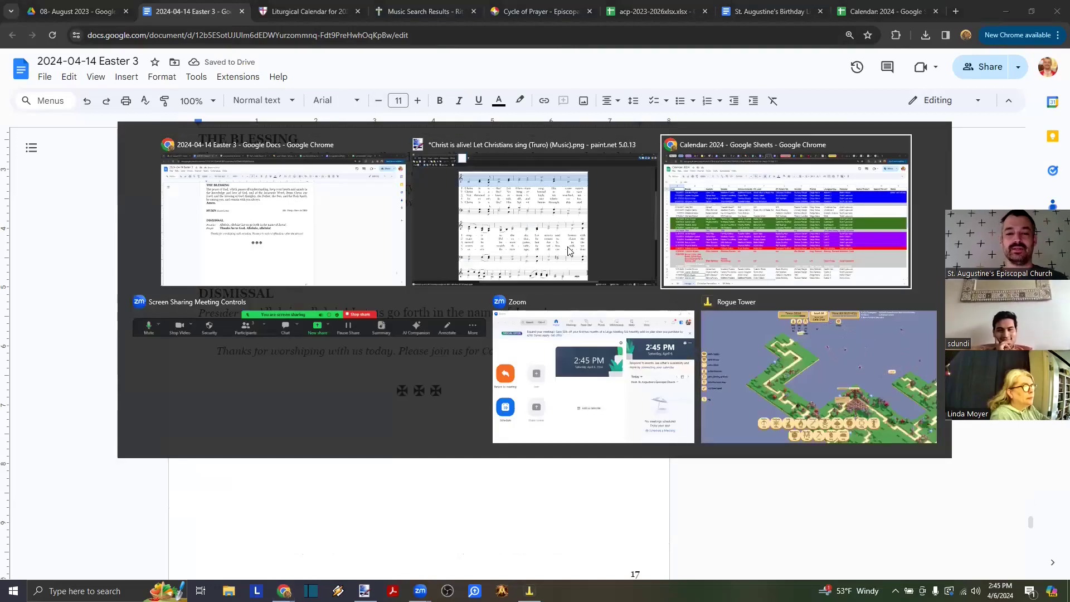
pyautogui.hotkey('alt', 'Tab')
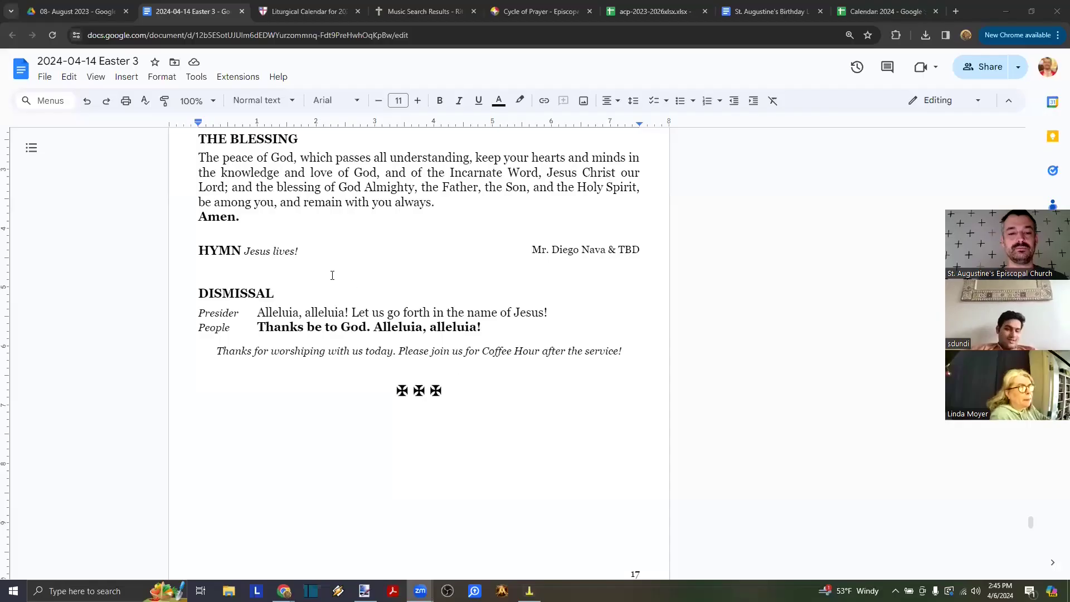
pyautogui.hotkey('alt', 'Tab')
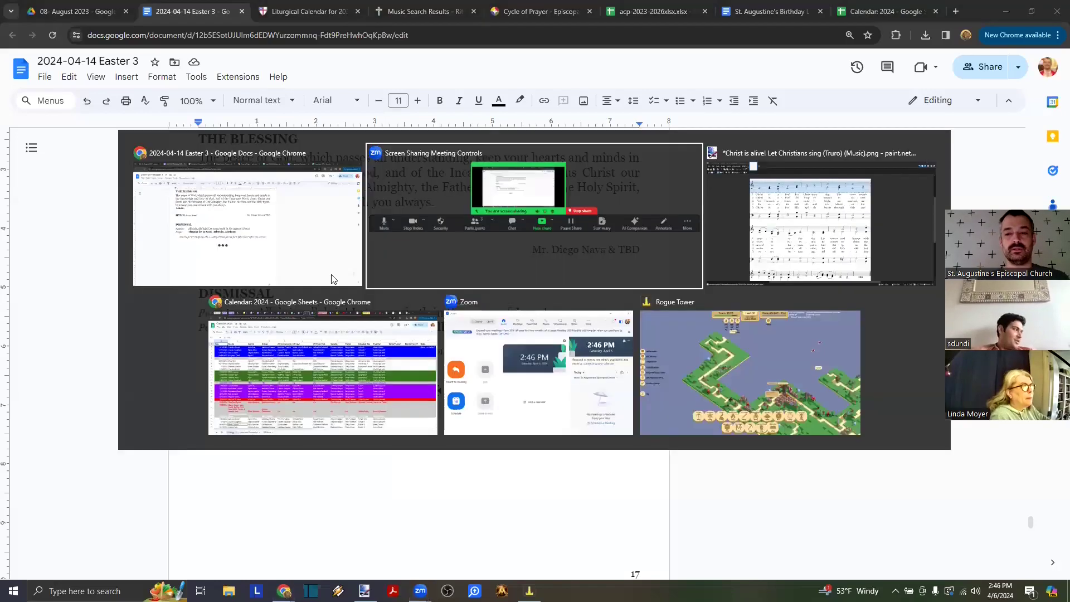
# - Paste the first staff and its verse 4–5 lyric lines from the score under the hymn heading
pyautogui.hotkey('alt', 'Tab')
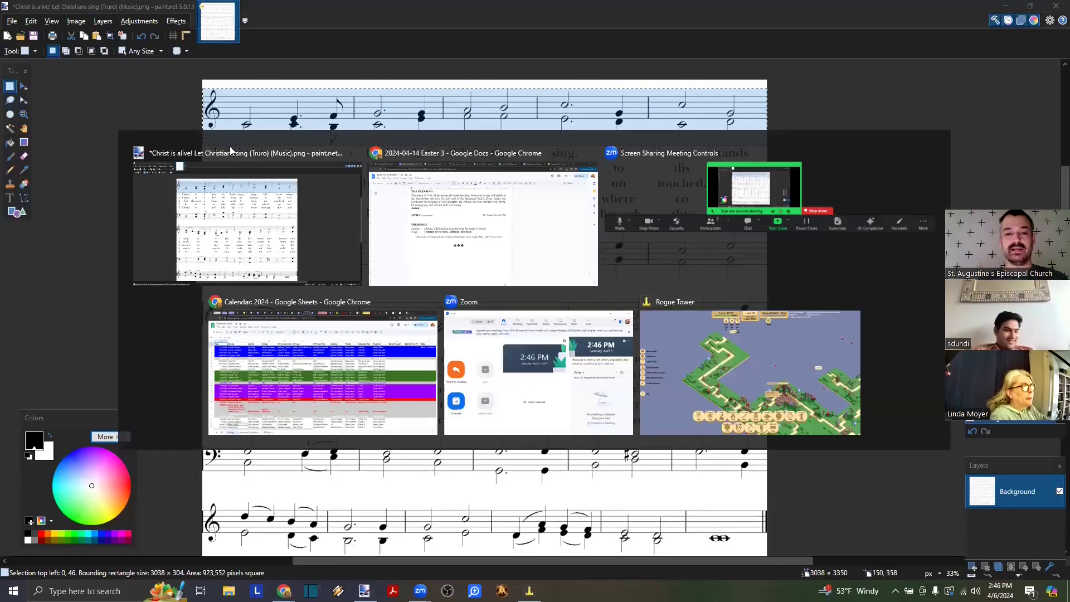
pyautogui.hotkey('ctrl', 'v')
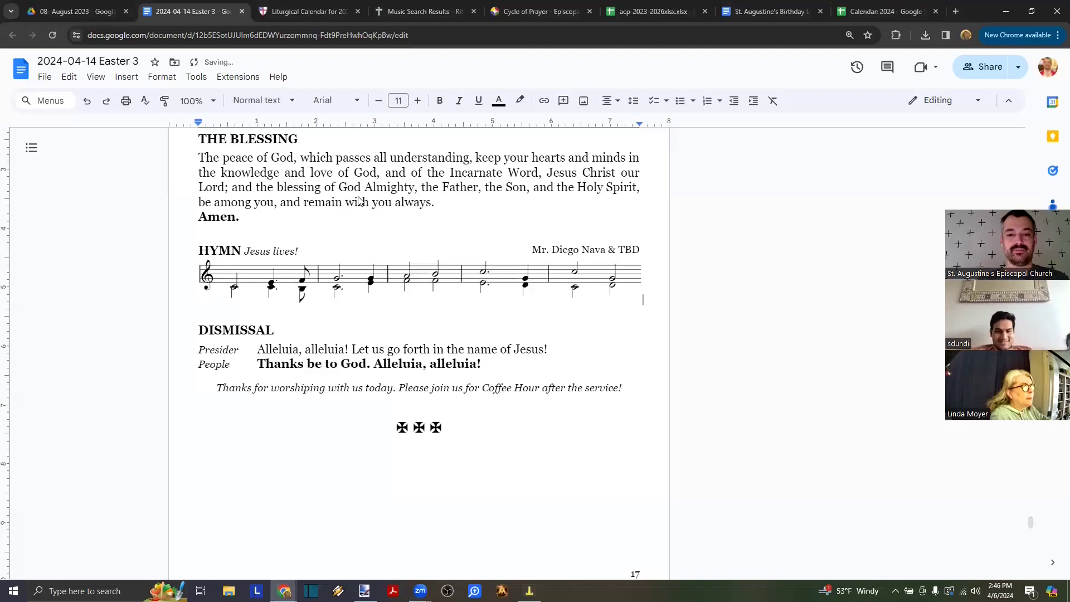
pyautogui.hotkey('alt', 'Tab')
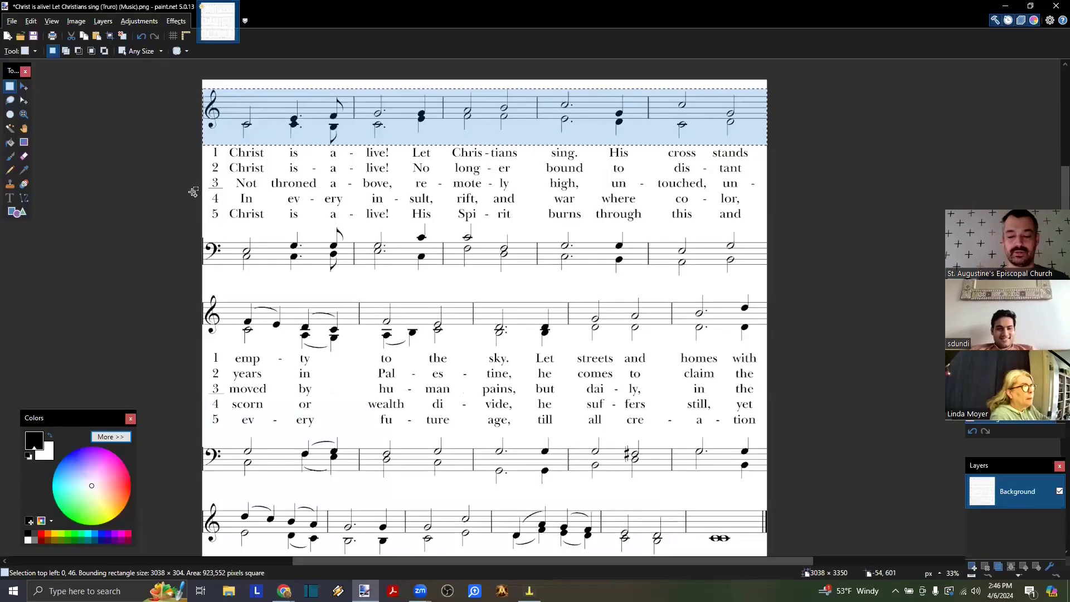
pyautogui.scroll(1, 193, 192)
pyautogui.hscroll(2, 193, 192)
pyautogui.hscroll(-1, 171, 195)
pyautogui.hscroll(-1, 171, 195)
pyautogui.moveTo(125, 190); pyautogui.dragTo(1013, 236)
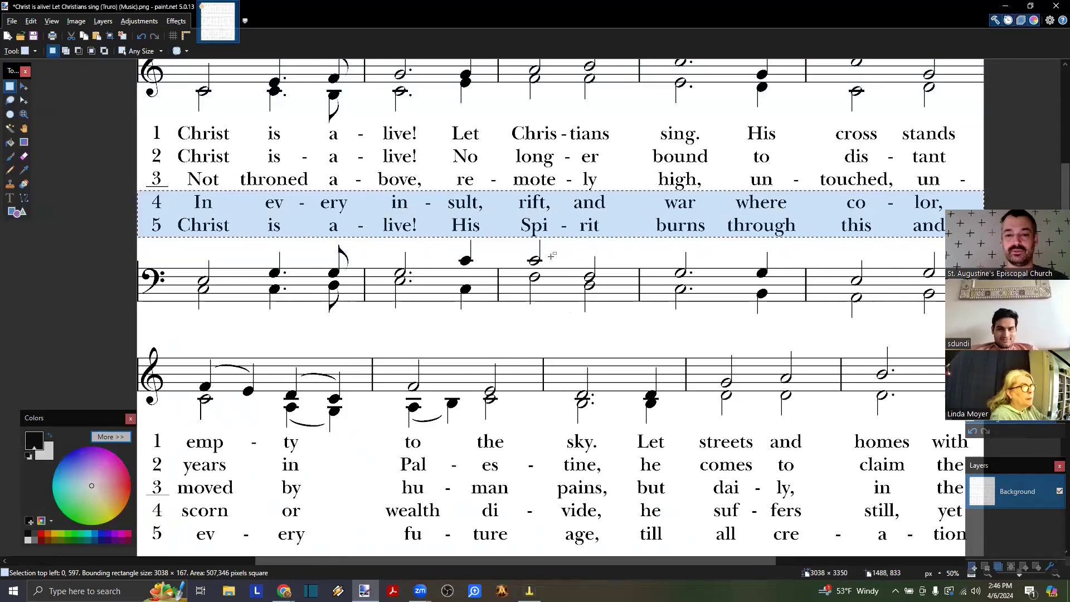
pyautogui.hotkey('alt', 'Tab')
pyautogui.hotkey('ctrl', 'v')
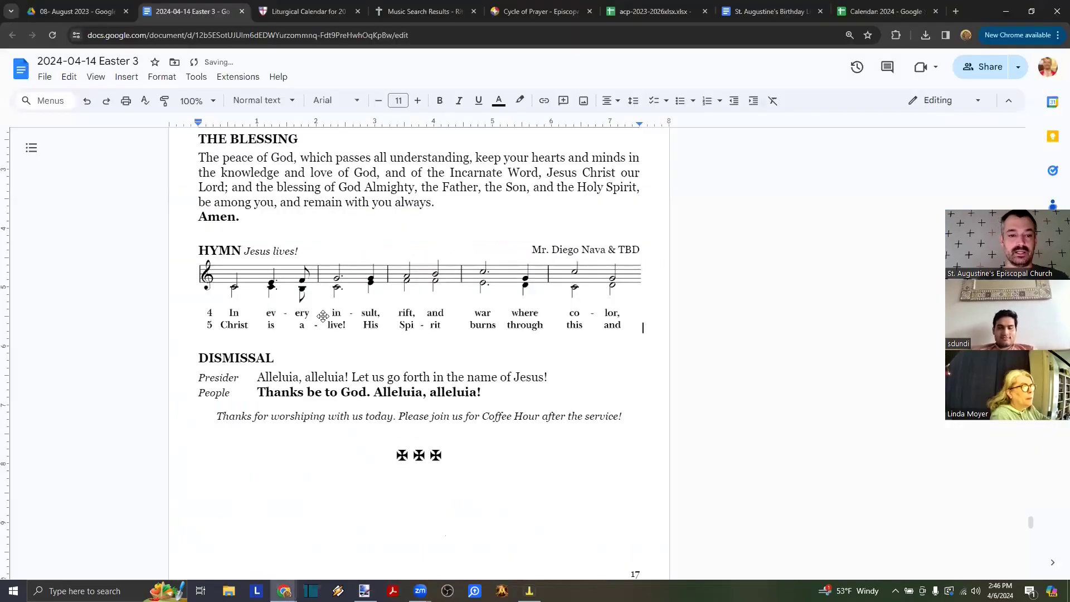
# - Replace the hymn title 'Jesus lives!' with 'Christ is alive! vv. 4-5'
pyautogui.click(307, 252)
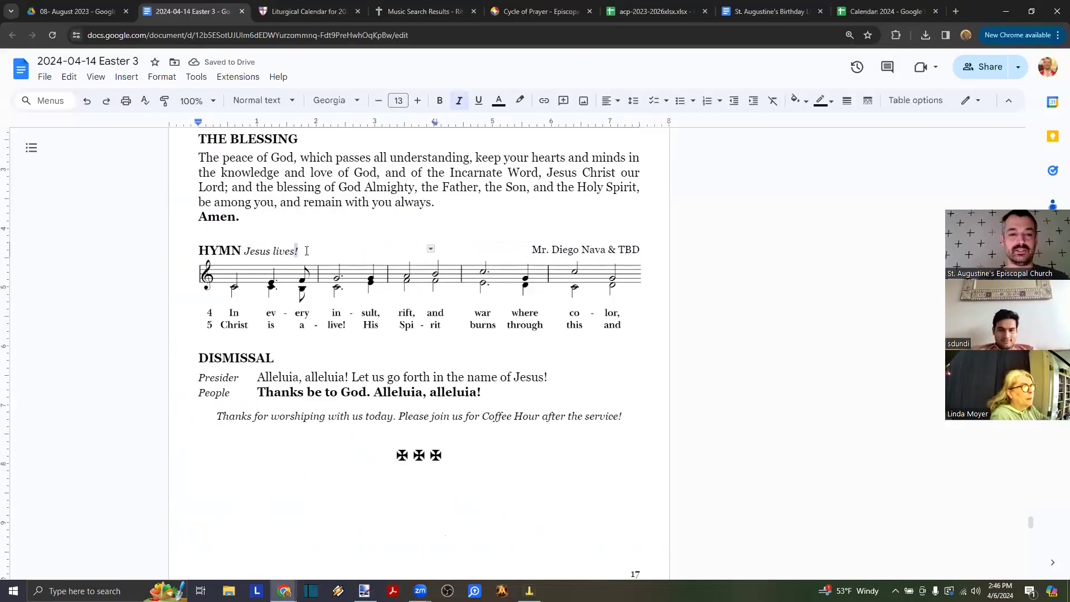
pyautogui.hotkey('ctrl', 'shift', 'Left')
pyautogui.hotkey('ctrl', 'shift', 'Left')
pyautogui.hotkey('alt', 'Tab')
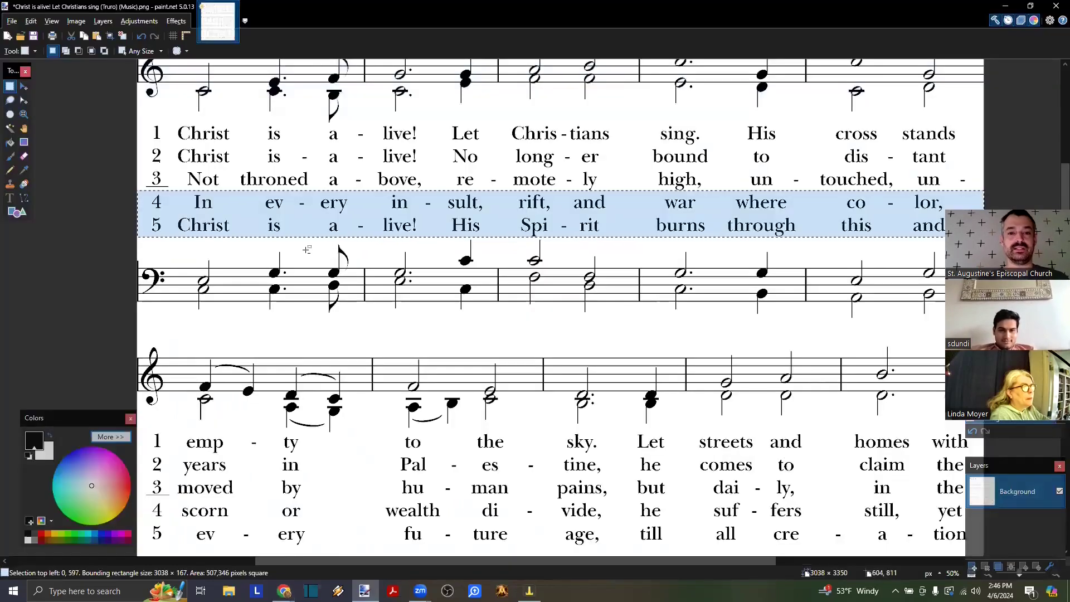
pyautogui.hotkey('alt', 'Tab')
pyautogui.write('Chri')
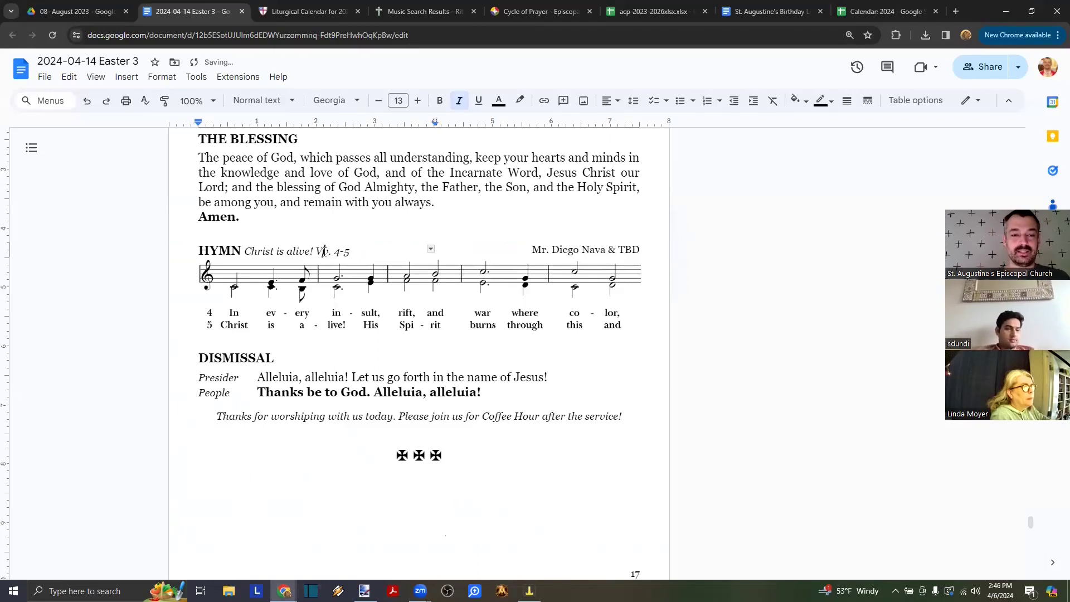
# - Copy the second treble staff from the score for pasting after the last hymn image
pyautogui.click(380, 332)
pyautogui.press('Right')
pyautogui.hotkey('alt', 'Tab')
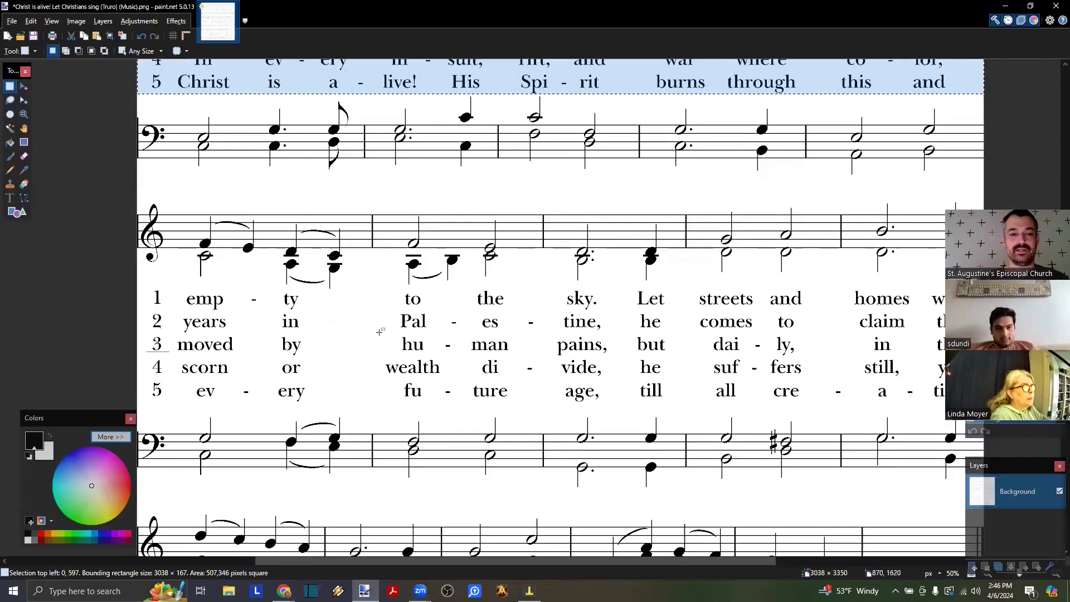
pyautogui.moveTo(119, 202); pyautogui.dragTo(986, 287)
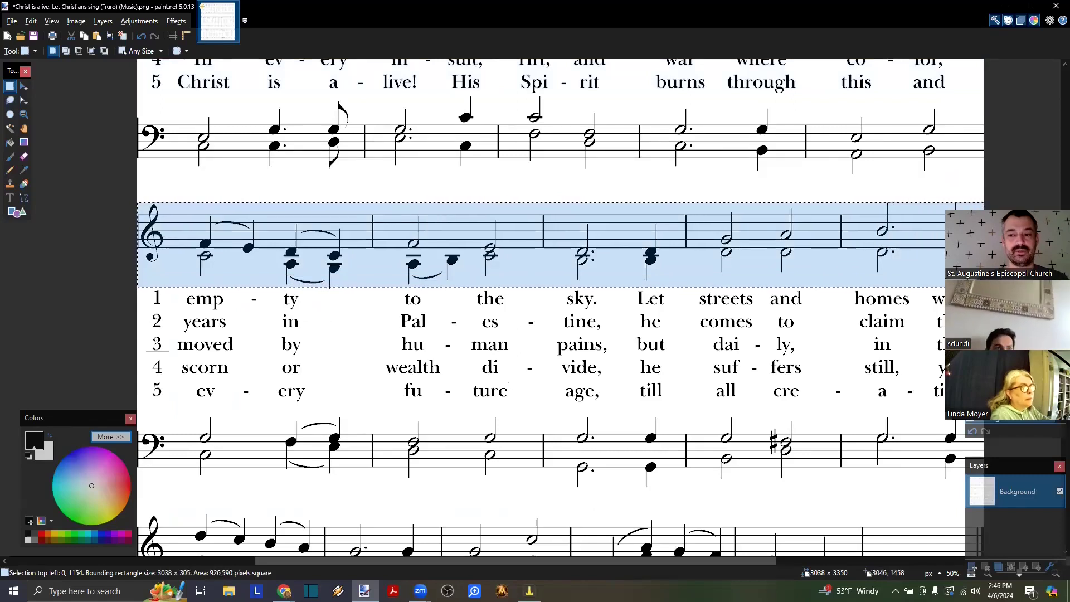
pyautogui.hotkey('alt', 'Tab')
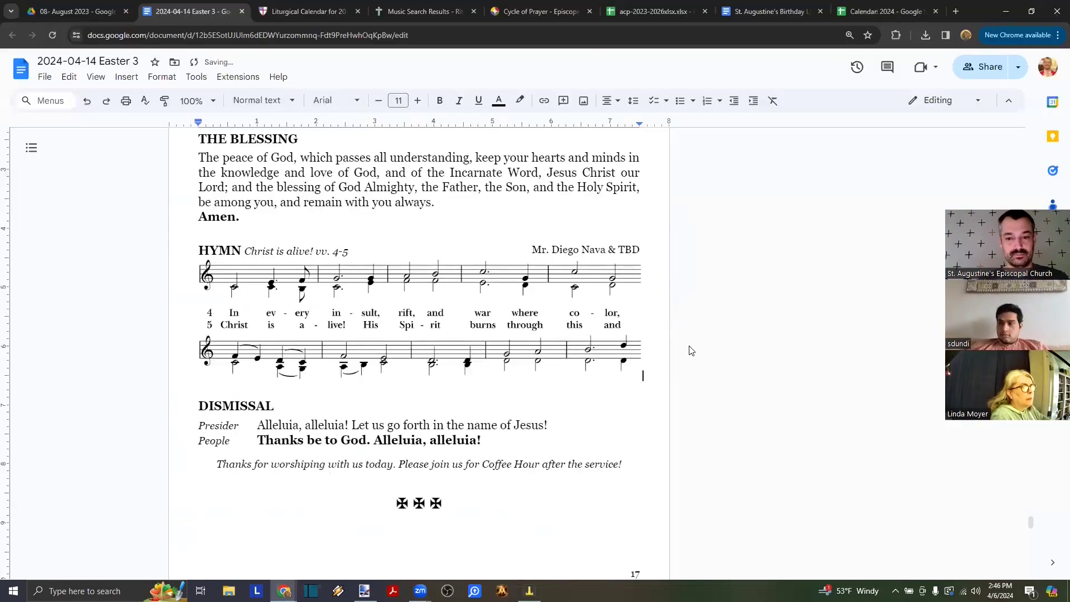
# - Add the second staff's verse 4–5 lyrics and the final treble staff below the hymn
pyautogui.hotkey('alt', 'Tab')
pyautogui.scroll(-2, 655, 353)
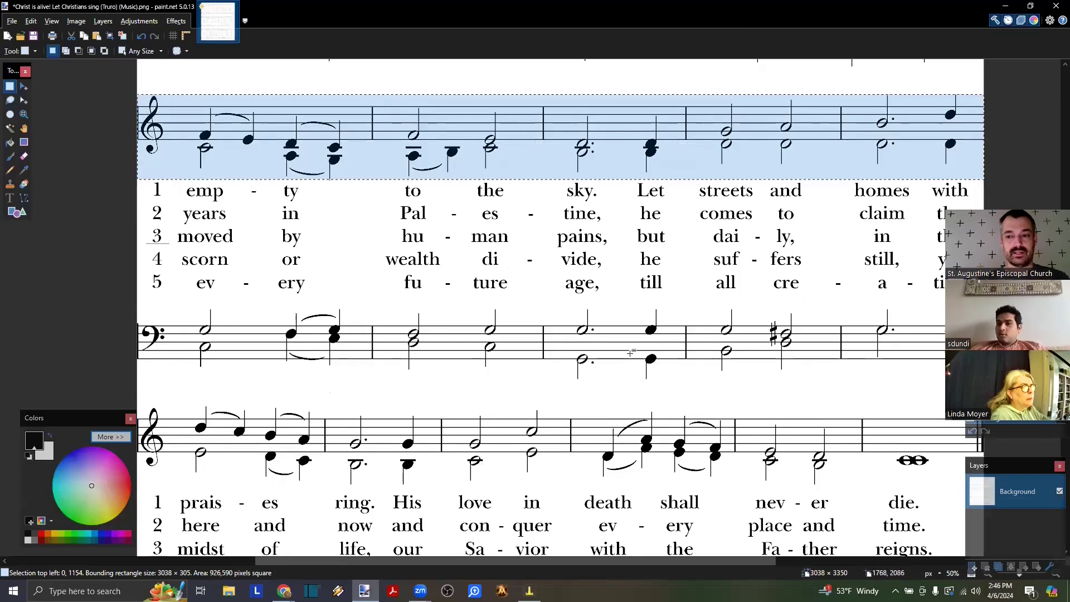
pyautogui.scroll(1, 631, 353)
pyautogui.moveTo(112, 254); pyautogui.dragTo(1069, 305)
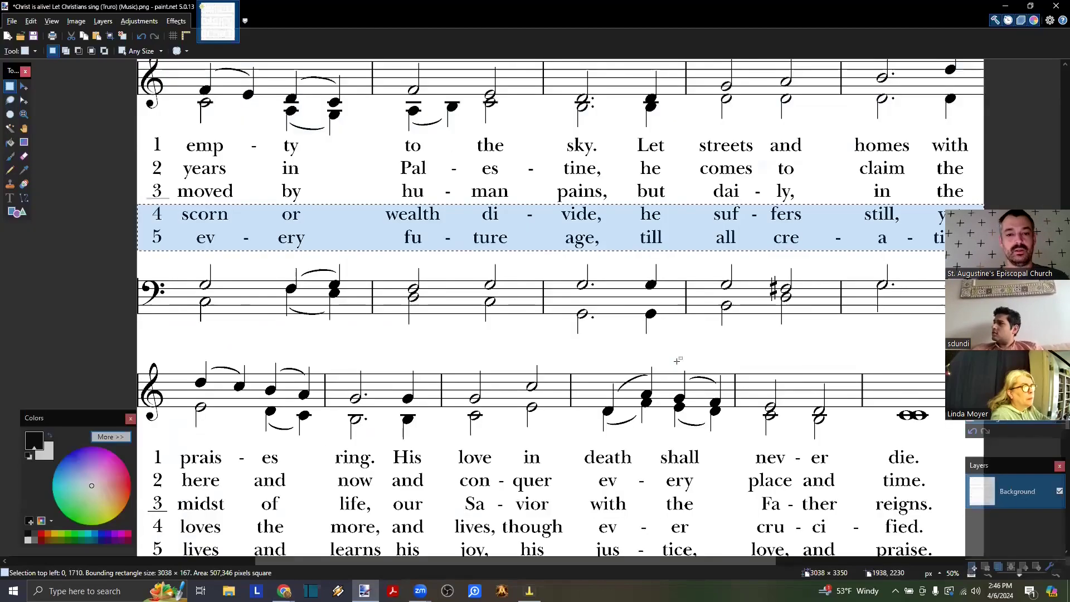
pyautogui.scroll(-10, 678, 360)
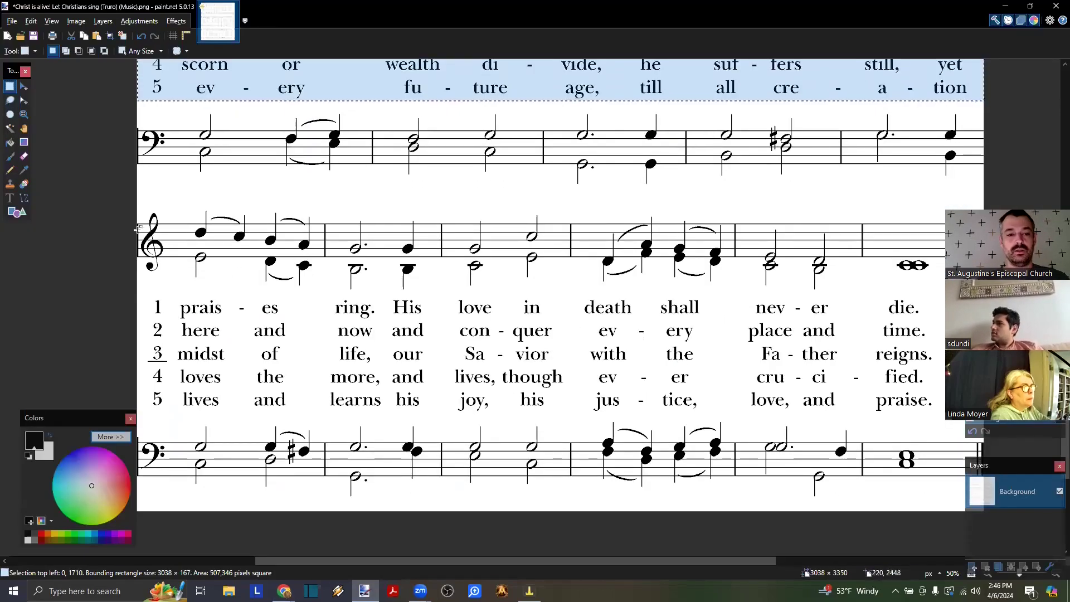
pyautogui.moveTo(107, 209); pyautogui.dragTo(1009, 290)
pyautogui.hotkey('ctrl', 'c')
pyautogui.hotkey('alt', 'Tab')
pyautogui.hotkey('ctrl', 'v')
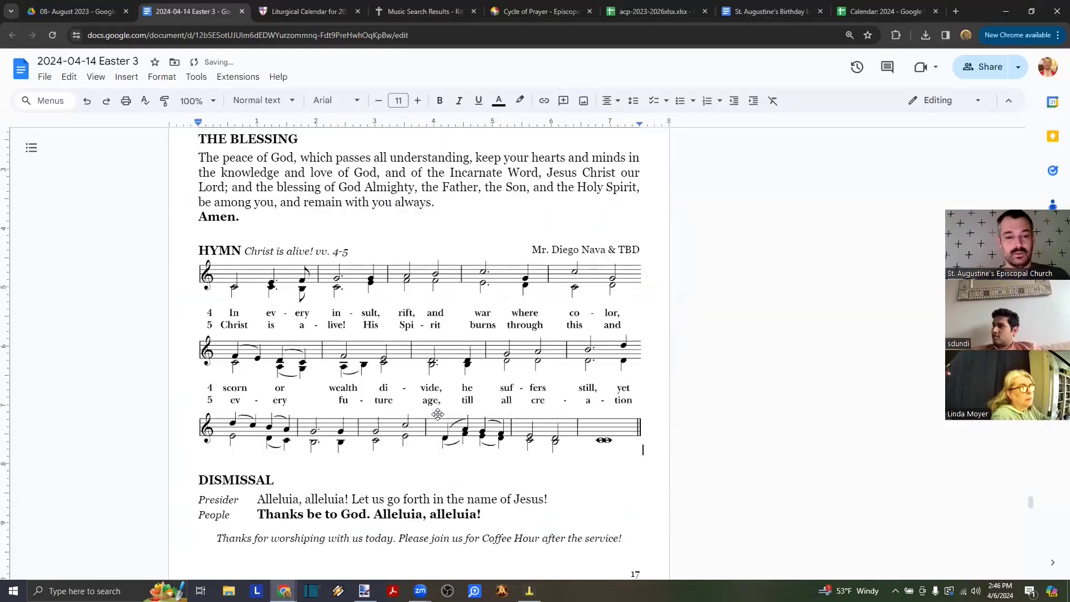
# - Paste the last verse 4–5 lyric lines ending 'praise.', then search for gopaint.net in a new tab
pyautogui.hotkey('alt', 'Tab')
pyautogui.scroll(-2, 334, 352)
pyautogui.scroll(2, 274, 324)
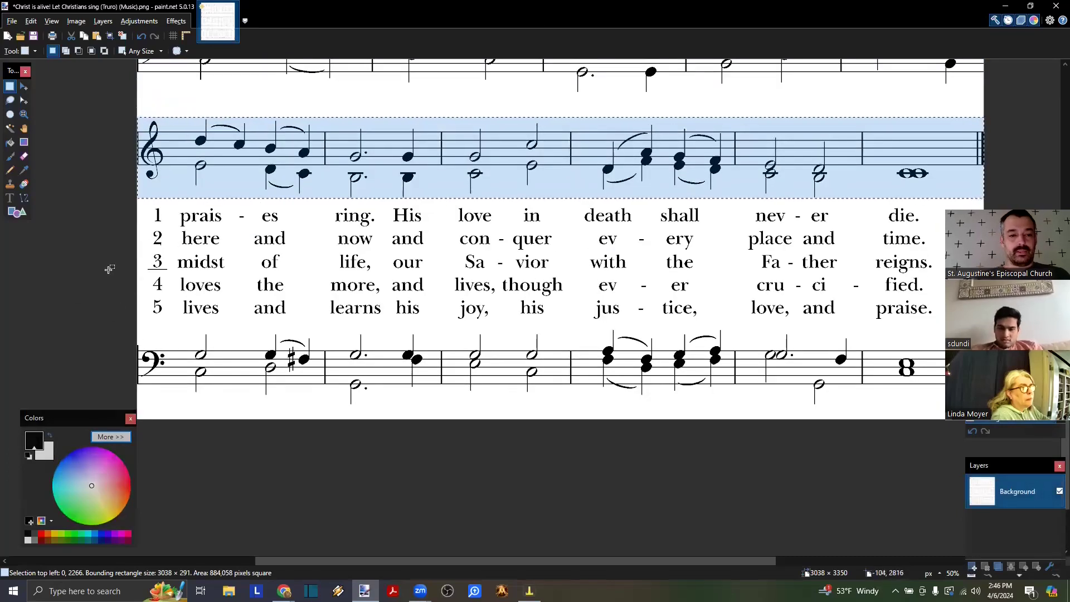
pyautogui.moveTo(114, 275); pyautogui.dragTo(1069, 321)
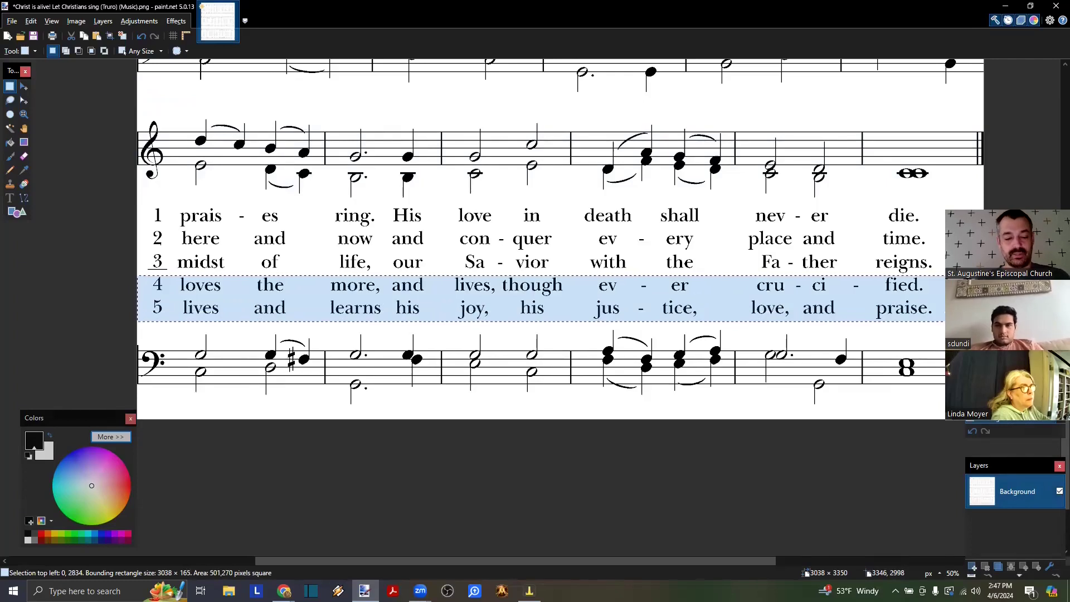
pyautogui.hotkey('alt', 'Tab')
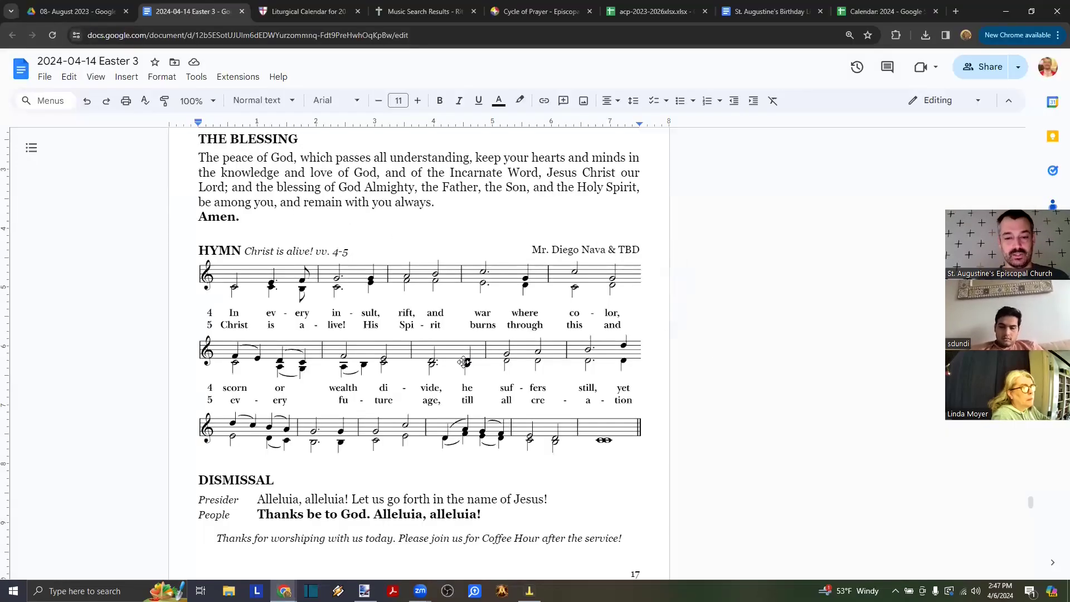
pyautogui.hotkey('ctrl', 'v')
pyautogui.scroll(-2, 297, 408)
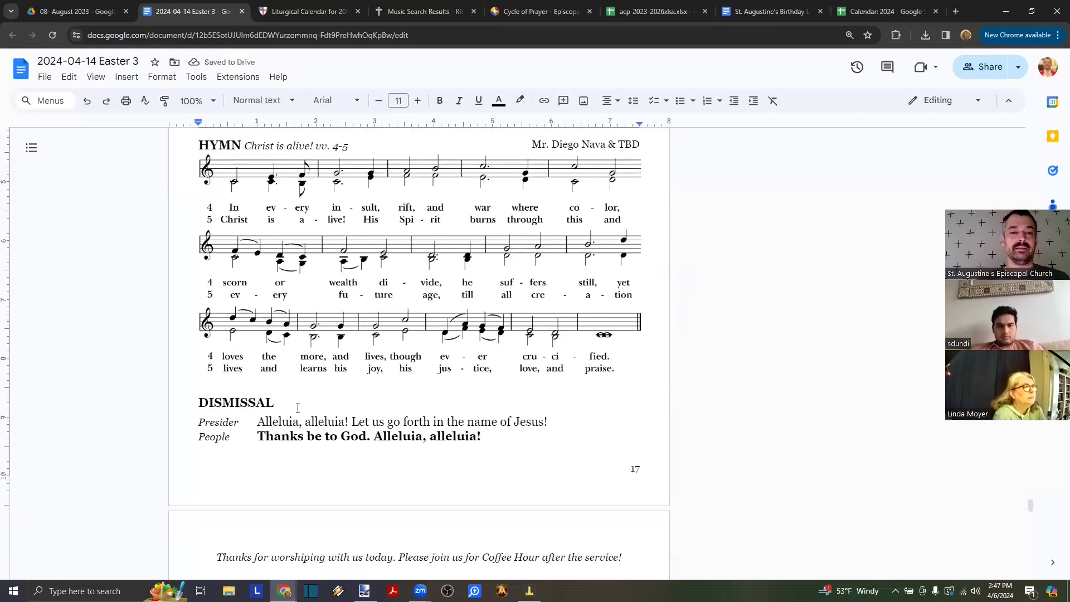
pyautogui.hotkey('alt', 'Tab')
pyautogui.hotkey('alt', 'Tab')
pyautogui.hotkey('alt', 'Tab')
pyautogui.hotkey('alt', 'Tab')
pyautogui.hotkey('alt', 'Tab')
pyautogui.hotkey('alt', 'Tab')
pyautogui.hotkey('alt', 'Tab')
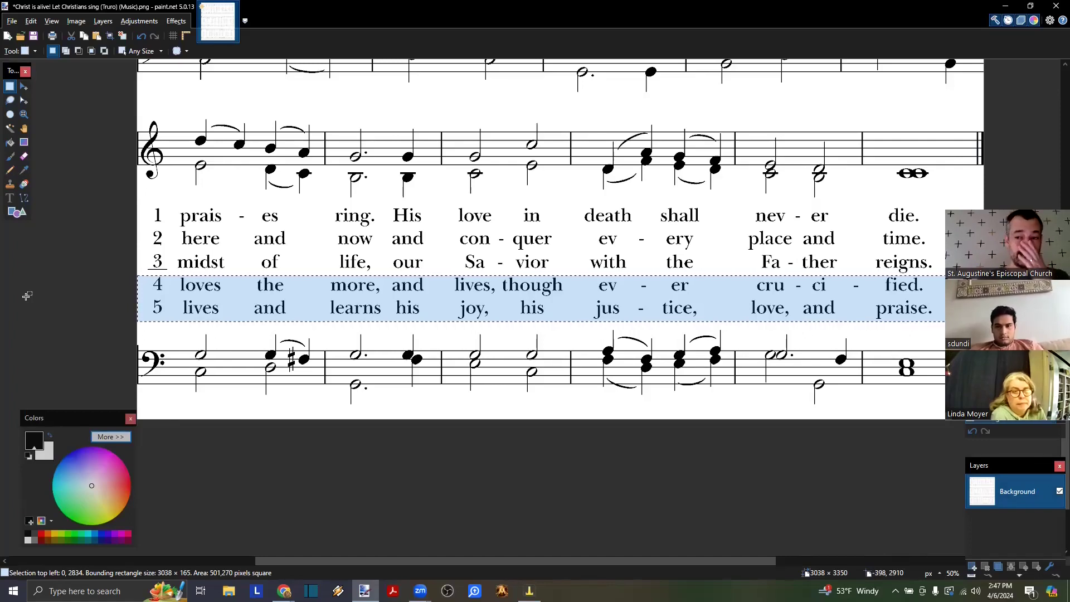
pyautogui.hotkey('alt', 'Tab')
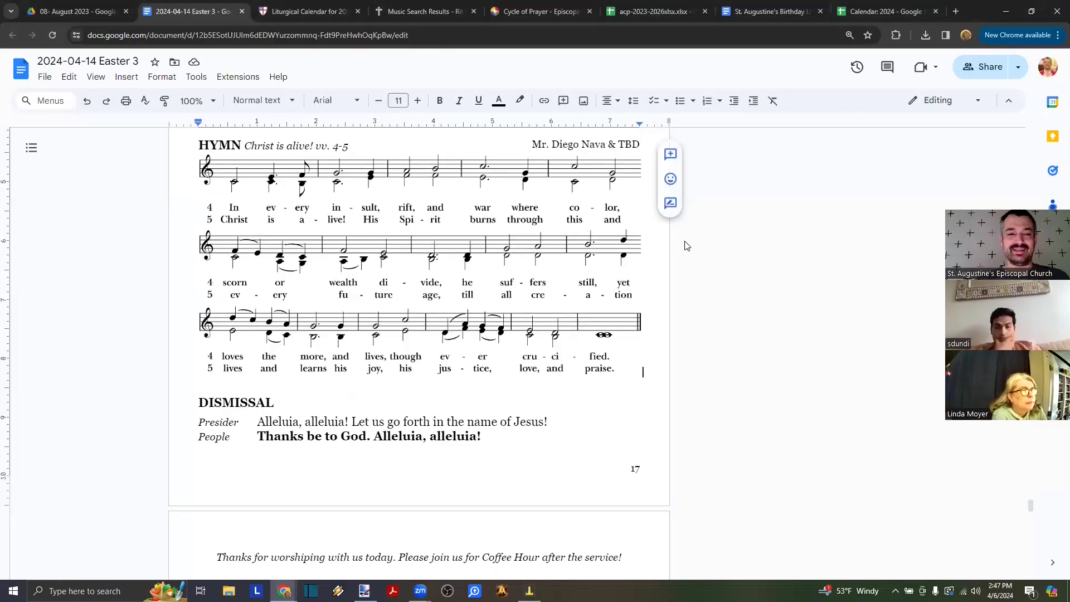
pyautogui.hotkey('ctrl', 't')
pyautogui.write('gopaint.net')
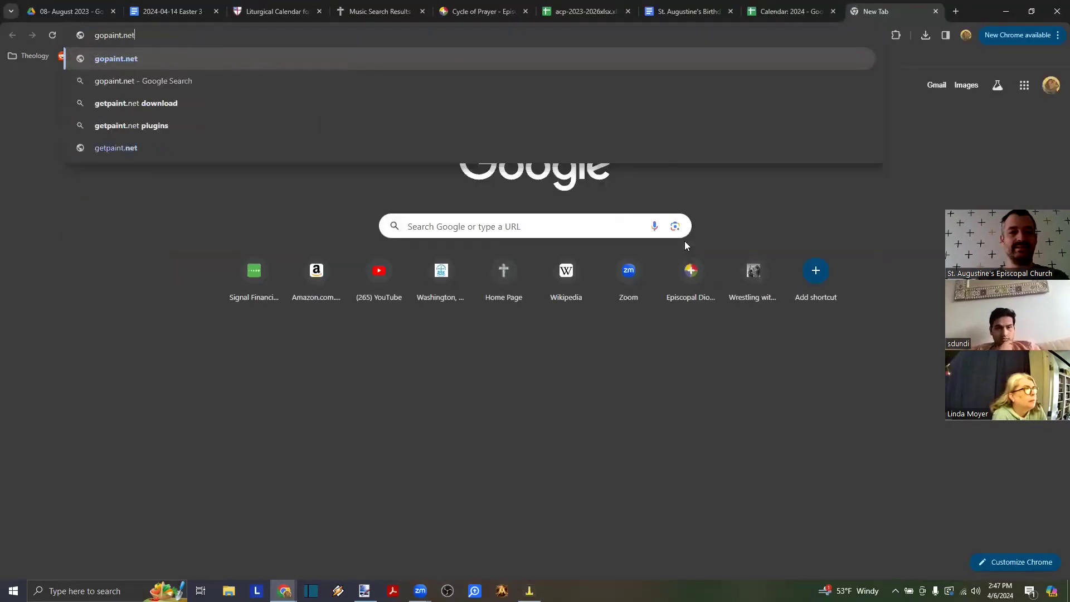
pyautogui.press('Return')
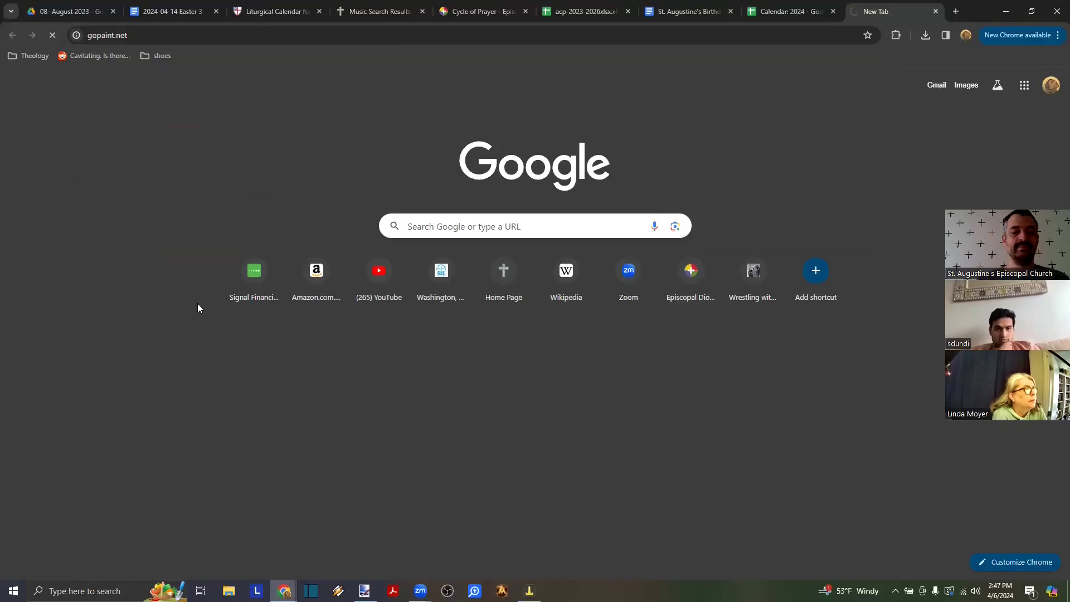
pyautogui.click(150, 39)
pyautogui.write('paint')
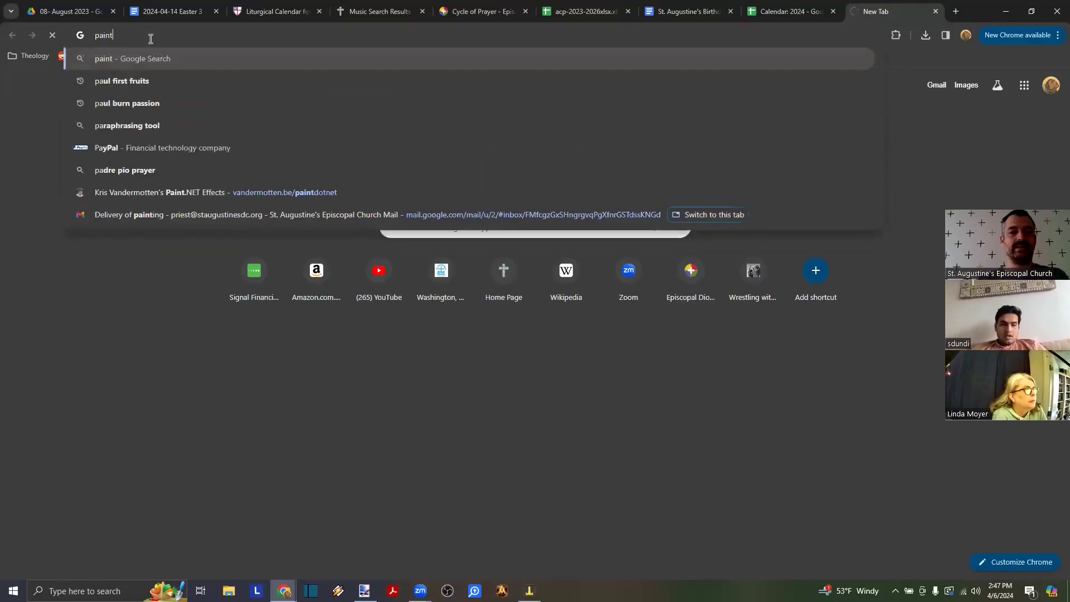
pyautogui.write('.net download')
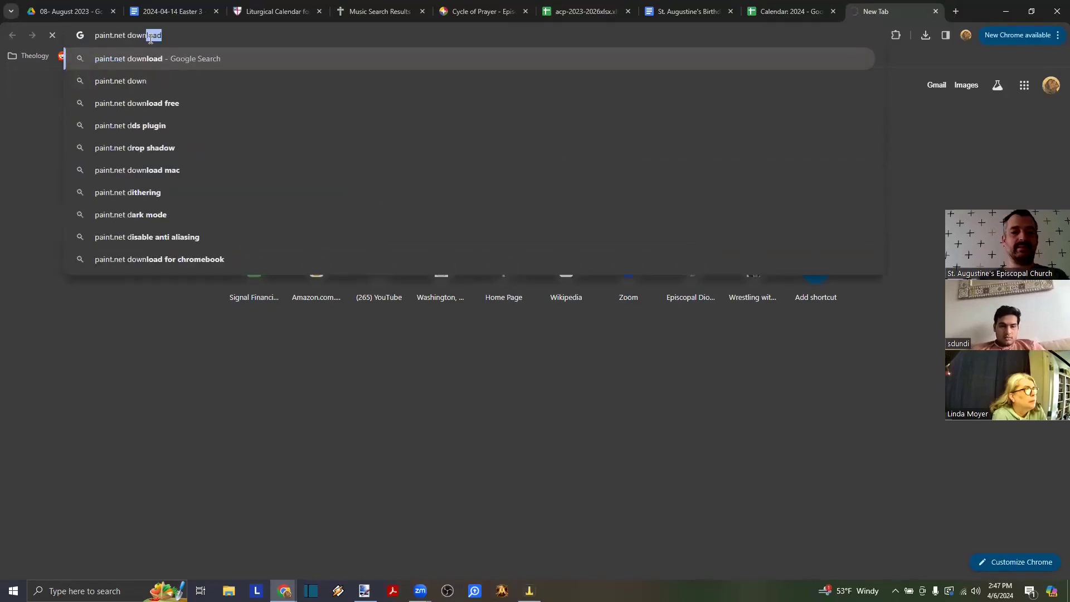
pyautogui.press('Return')
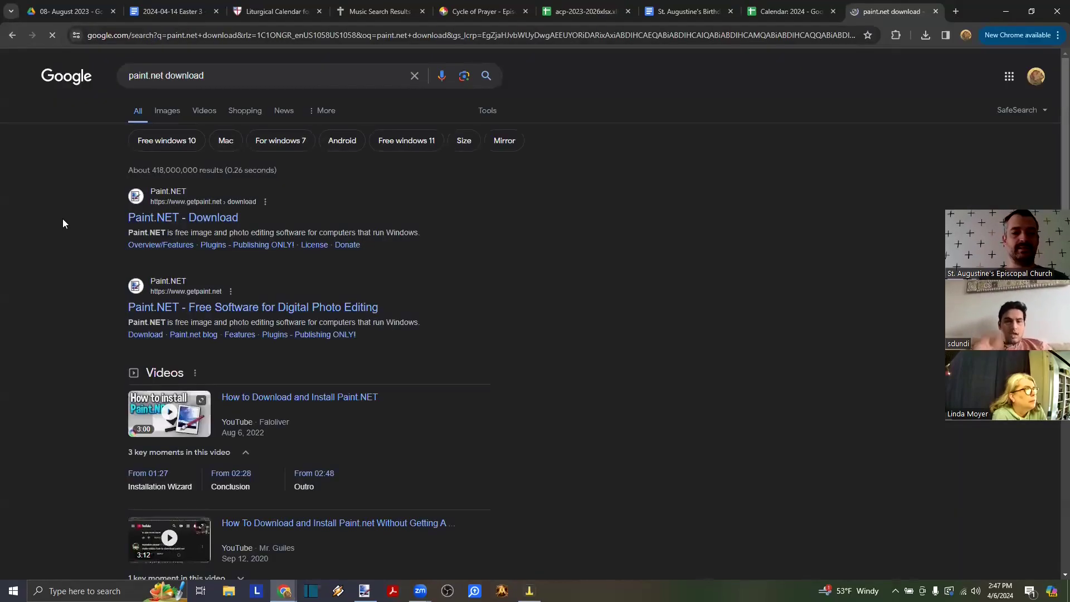
pyautogui.click(217, 222)
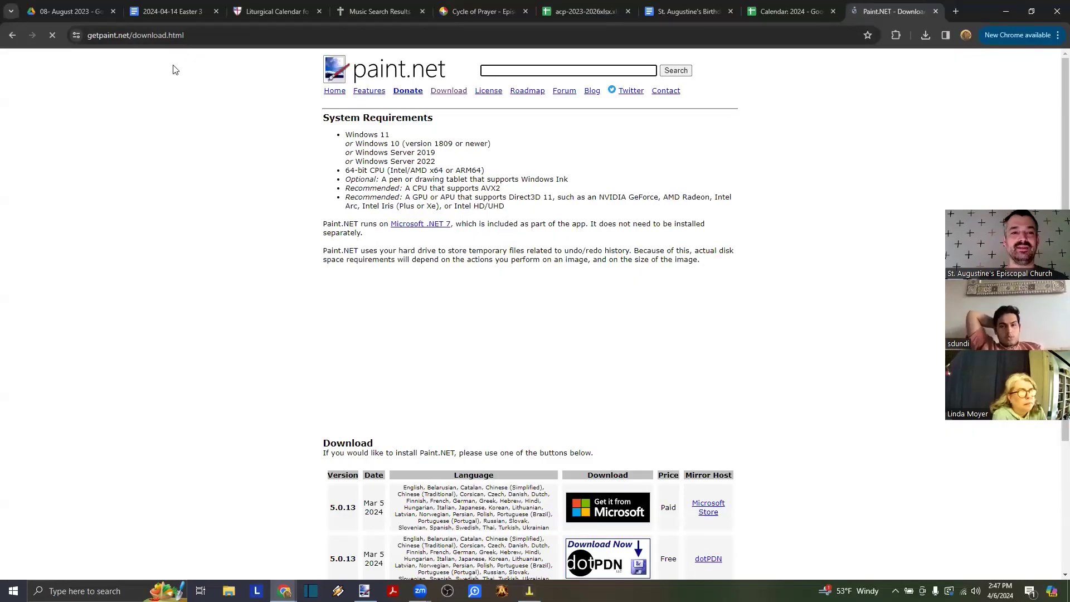
pyautogui.click(165, 37)
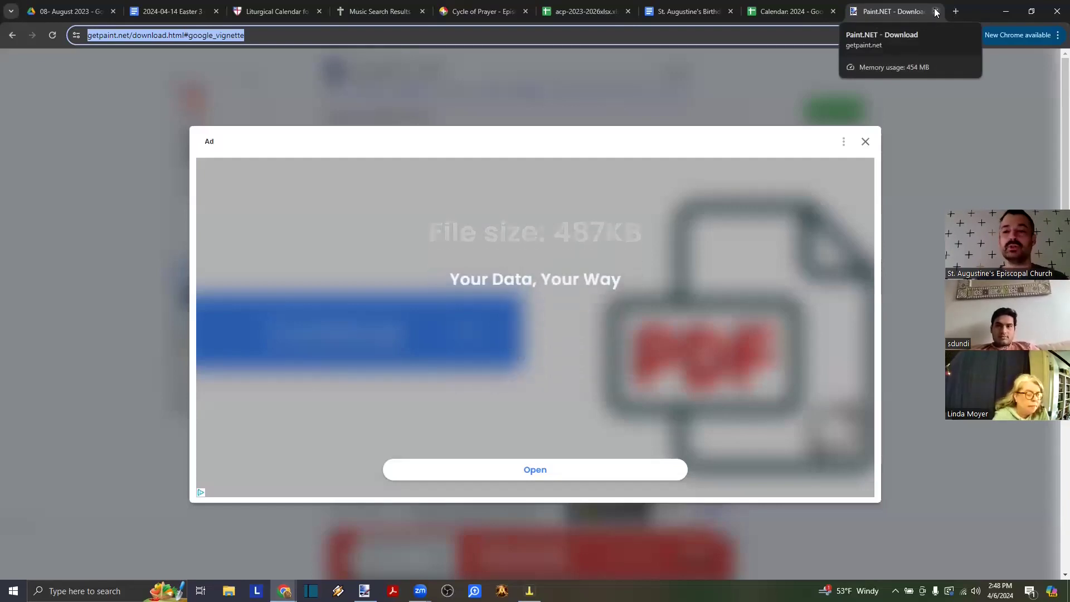
pyautogui.click(936, 12)
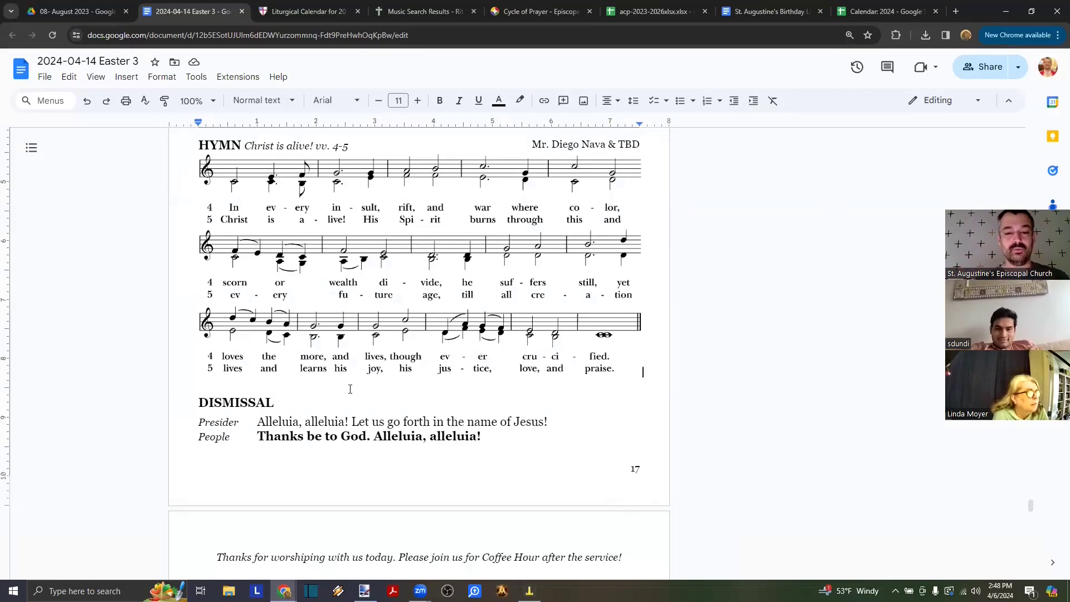
# - Inspect the hymn score's top staff in paint.net, then return to the bulletin document
pyautogui.scroll(-1, 350, 389)
pyautogui.hotkey('alt', 'Tab')
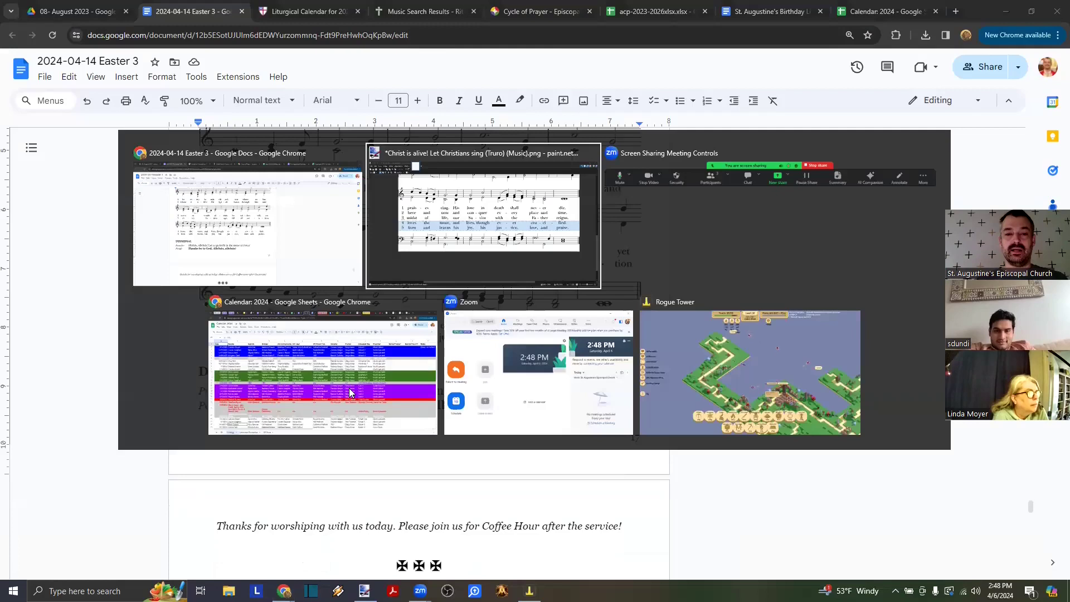
pyautogui.scroll(6, 381, 291)
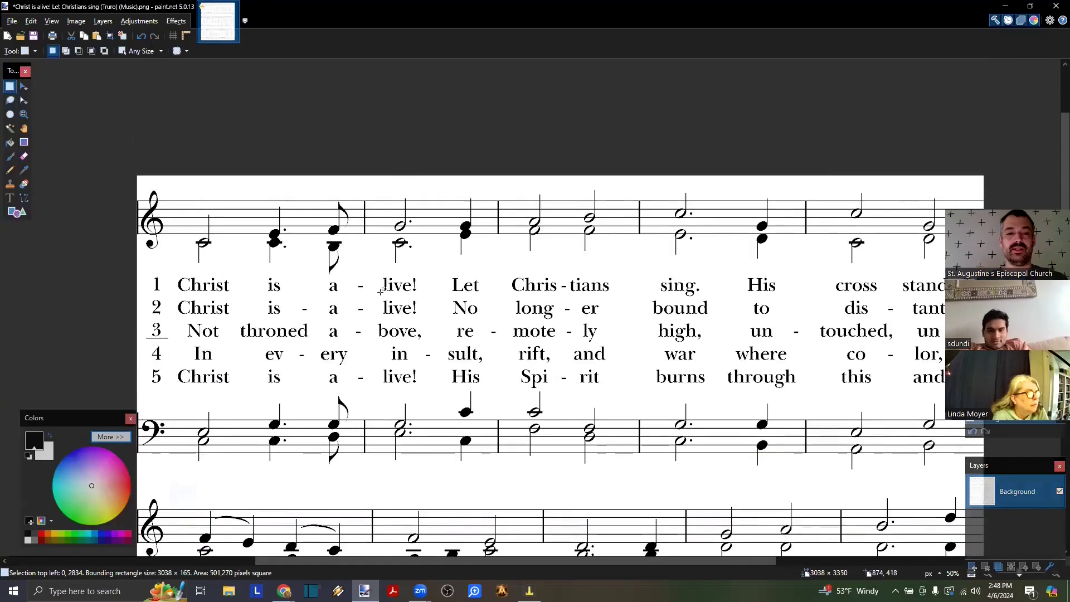
pyautogui.moveTo(138, 188); pyautogui.dragTo(991, 268)
pyautogui.click(503, 111)
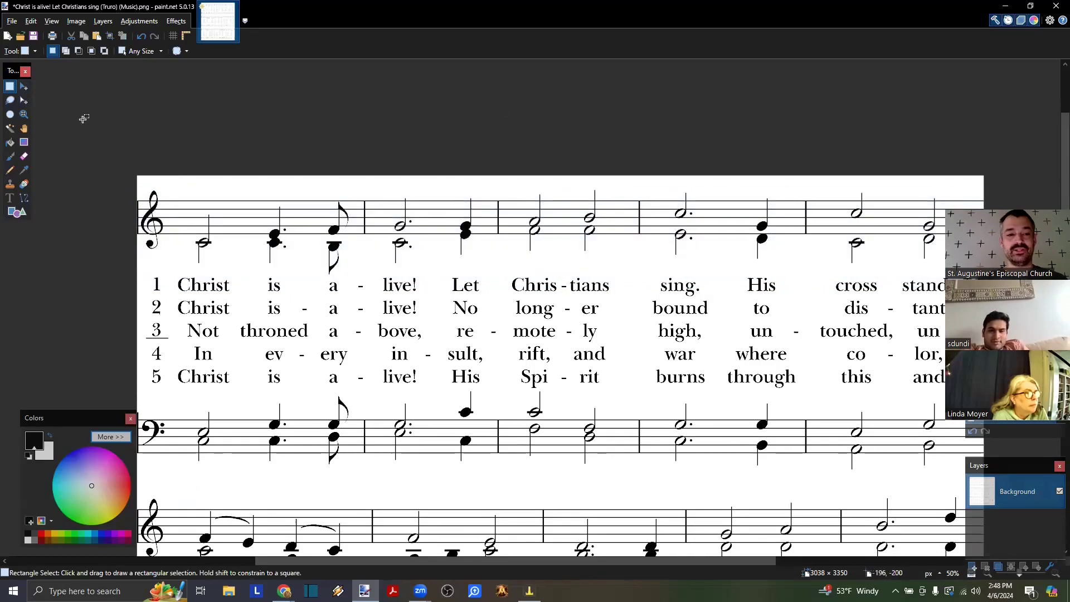
pyautogui.click(16, 212)
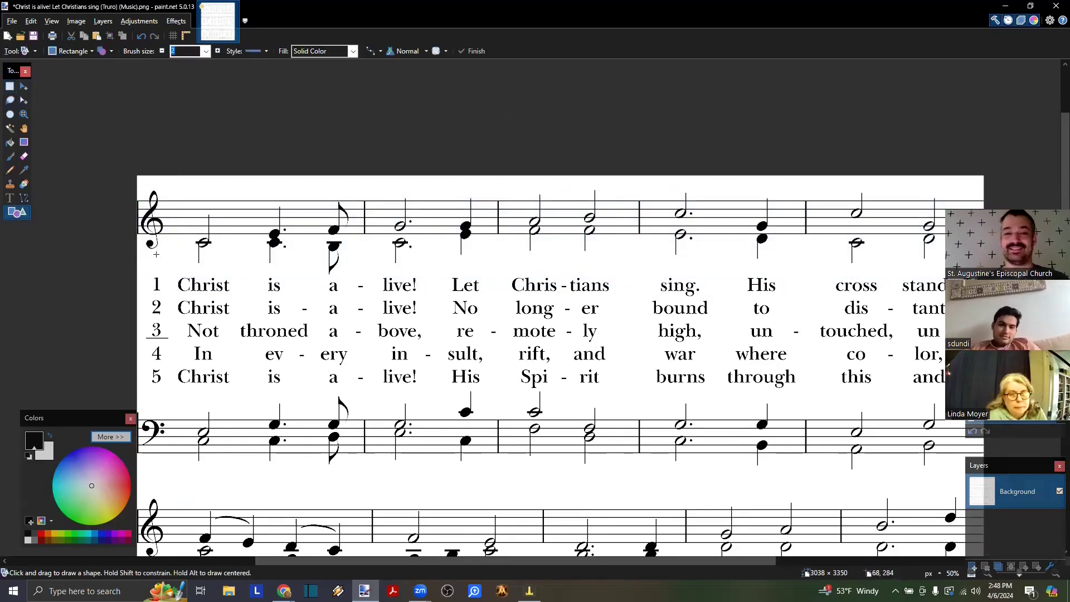
pyautogui.hotkey('alt', 'Tab')
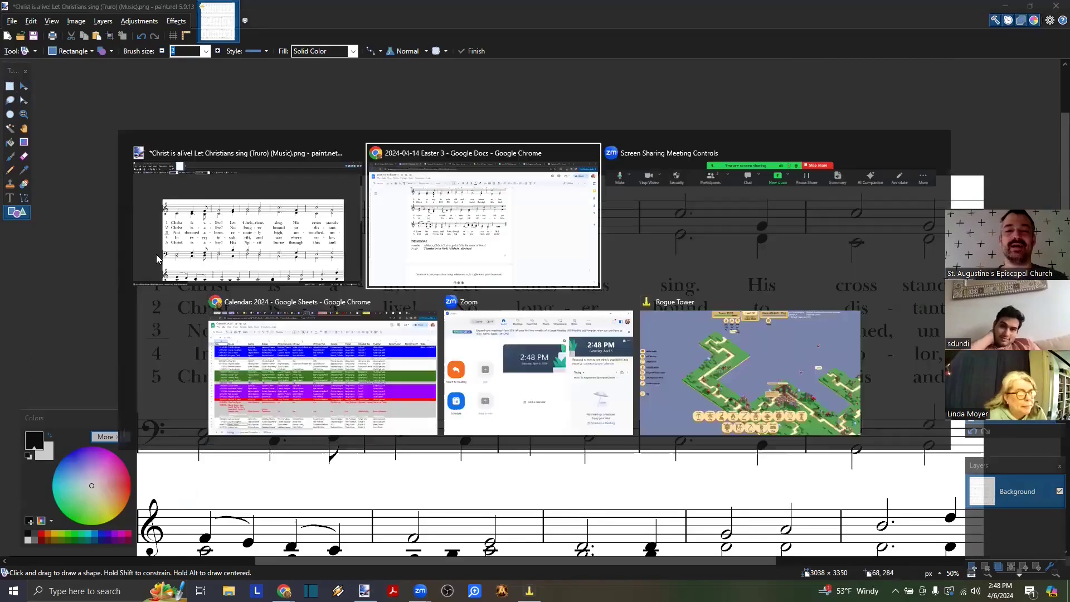
pyautogui.scroll(-2, 353, 266)
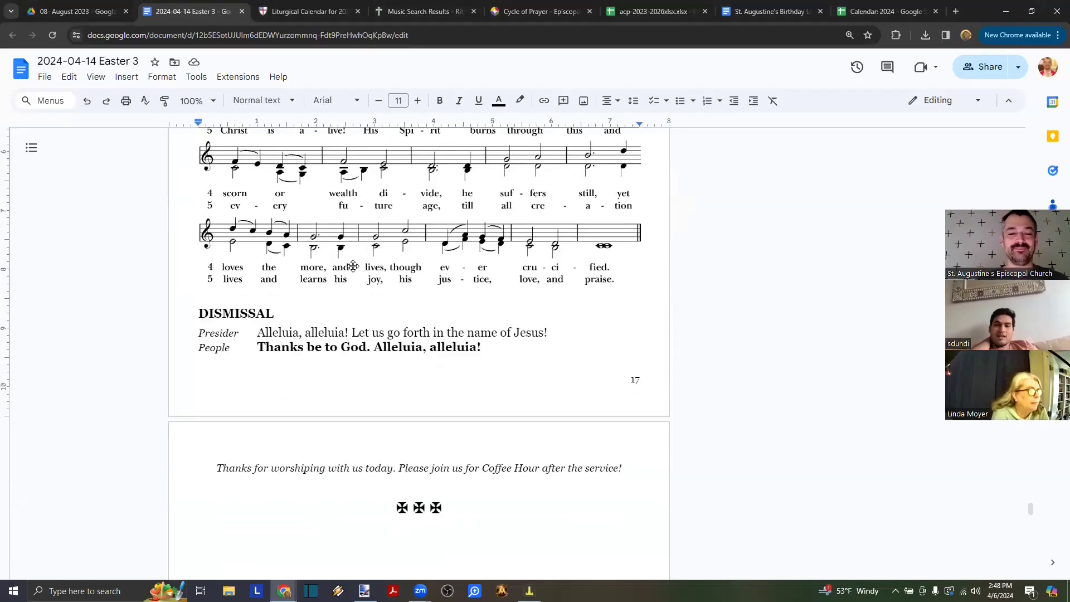
# - Add a blank line above DISMISSAL to push the Dismissal onto the next page
pyautogui.moveTo(493, 340); pyautogui.dragTo(209, 337)
pyautogui.scroll(-3, 210, 337)
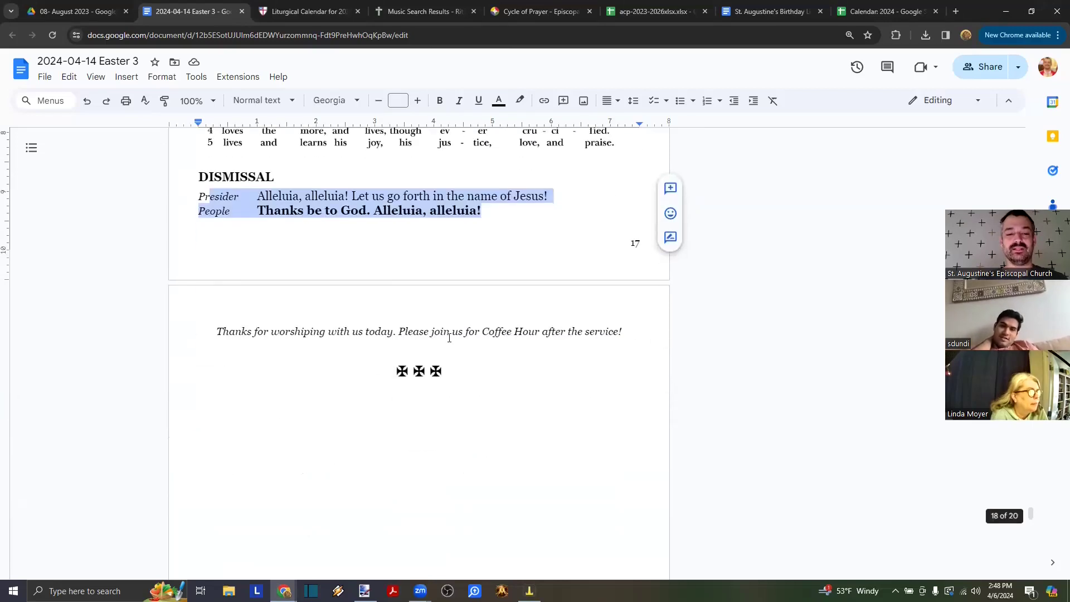
pyautogui.click(436, 236)
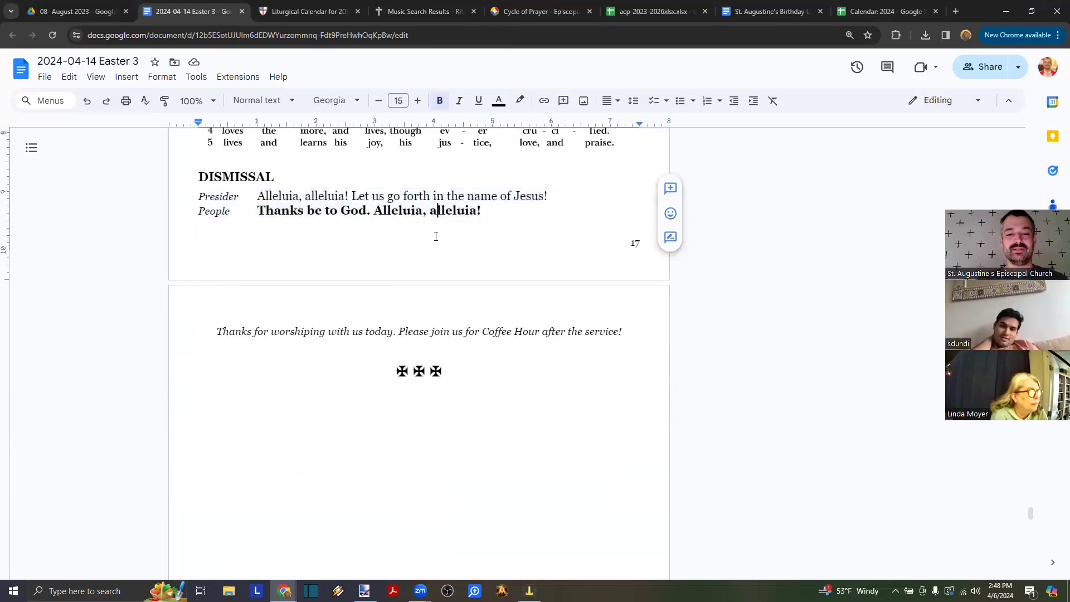
pyautogui.click(465, 379)
pyautogui.scroll(-20, 465, 379)
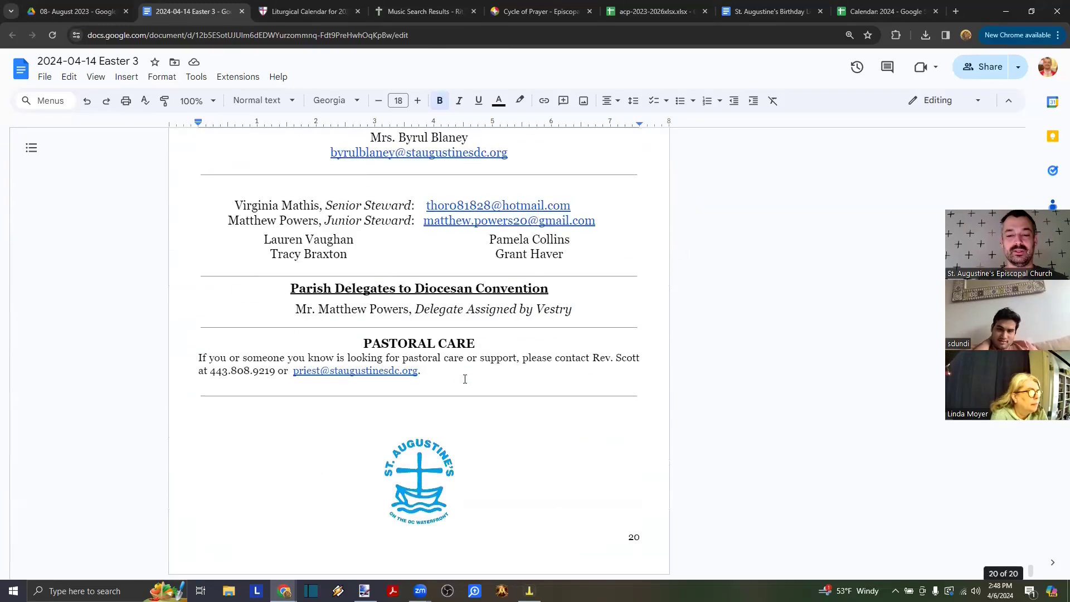
pyautogui.scroll(20, 465, 379)
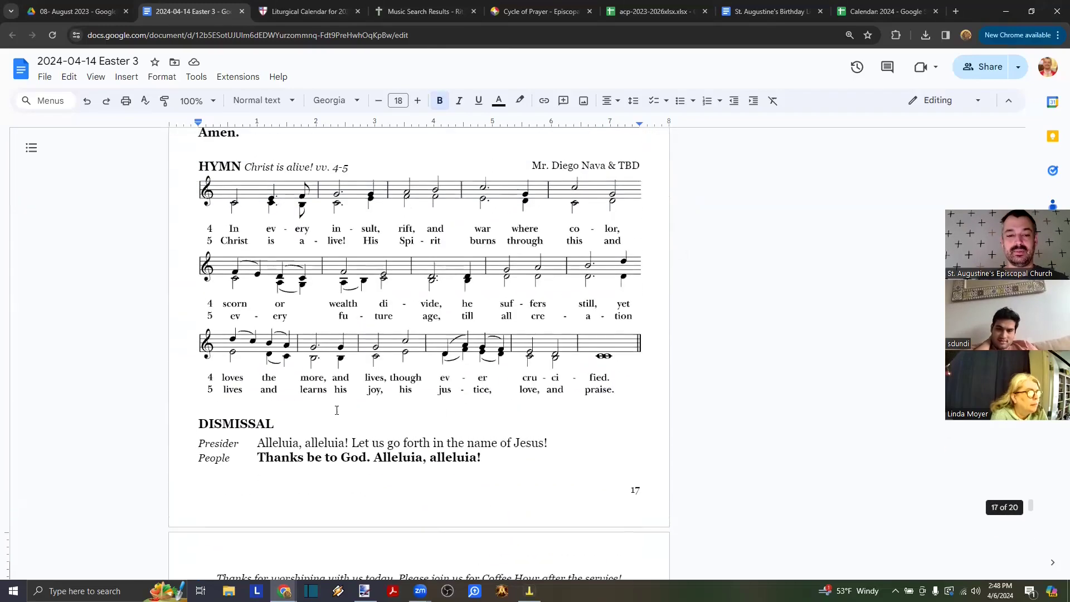
pyautogui.click(252, 411)
pyautogui.press('Return')
pyautogui.press('Return')
pyautogui.press('Return')
pyautogui.press('Return')
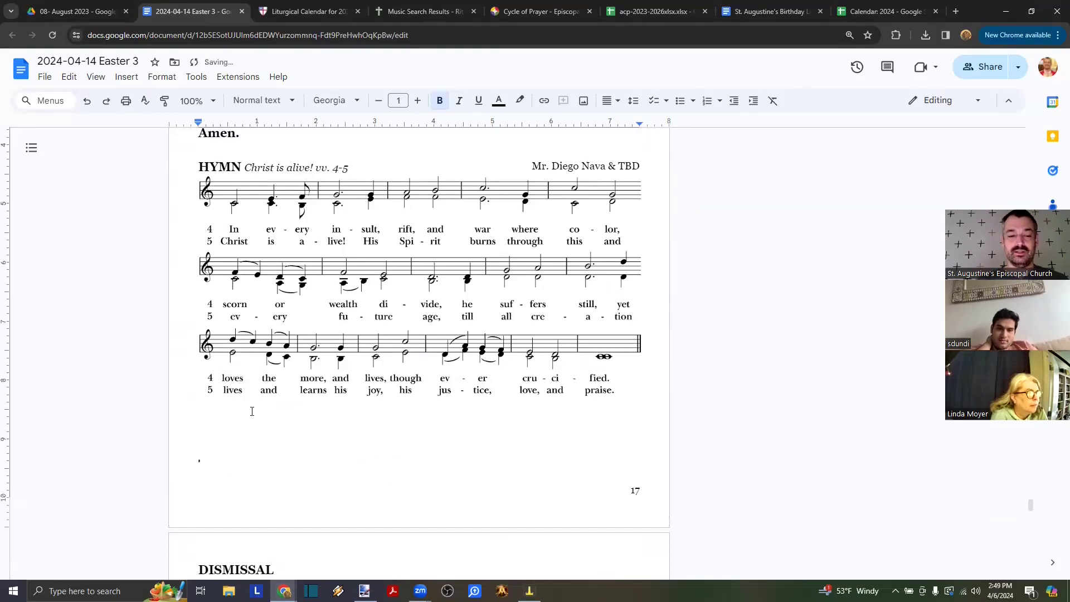
# - Delete the Dismissal, coffee-hour line and crosses after the hymn
pyautogui.scroll(-20, 252, 411)
pyautogui.scroll(6, 252, 411)
pyautogui.scroll(5, 252, 411)
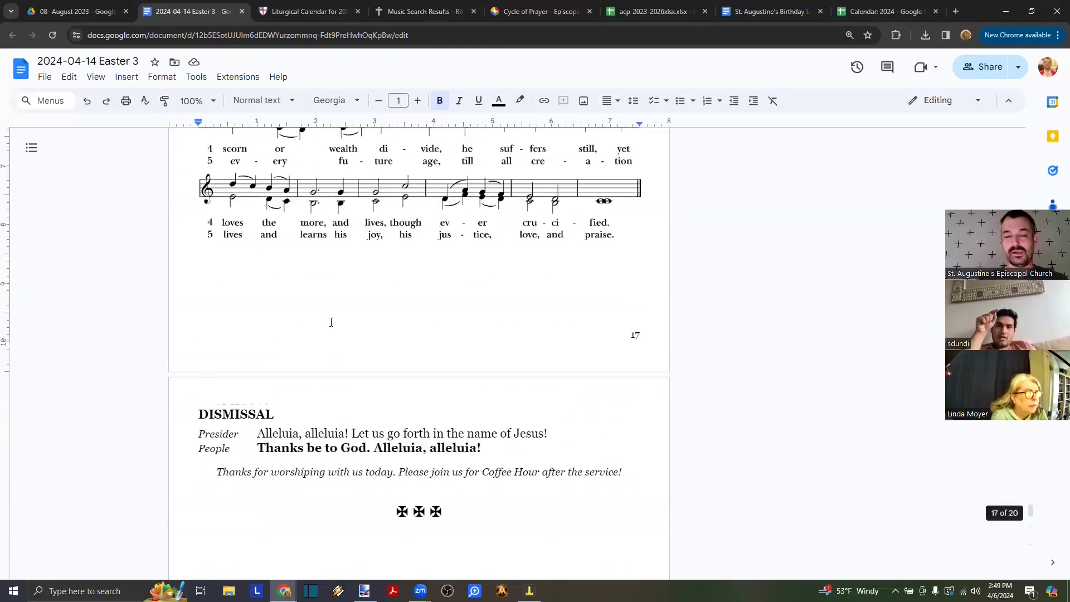
pyautogui.scroll(3, 332, 323)
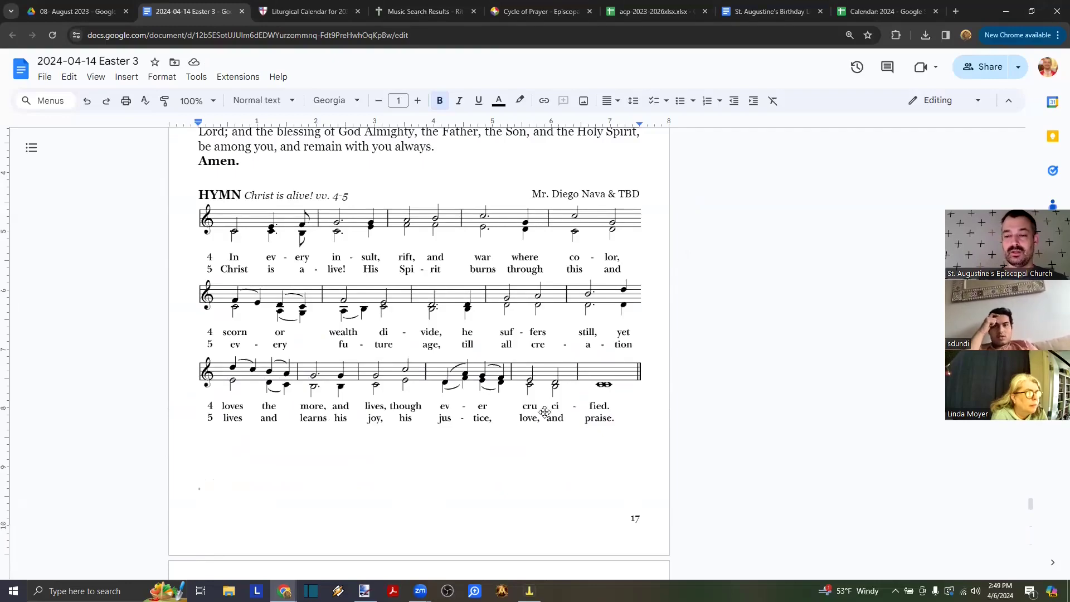
pyautogui.scroll(20, 545, 412)
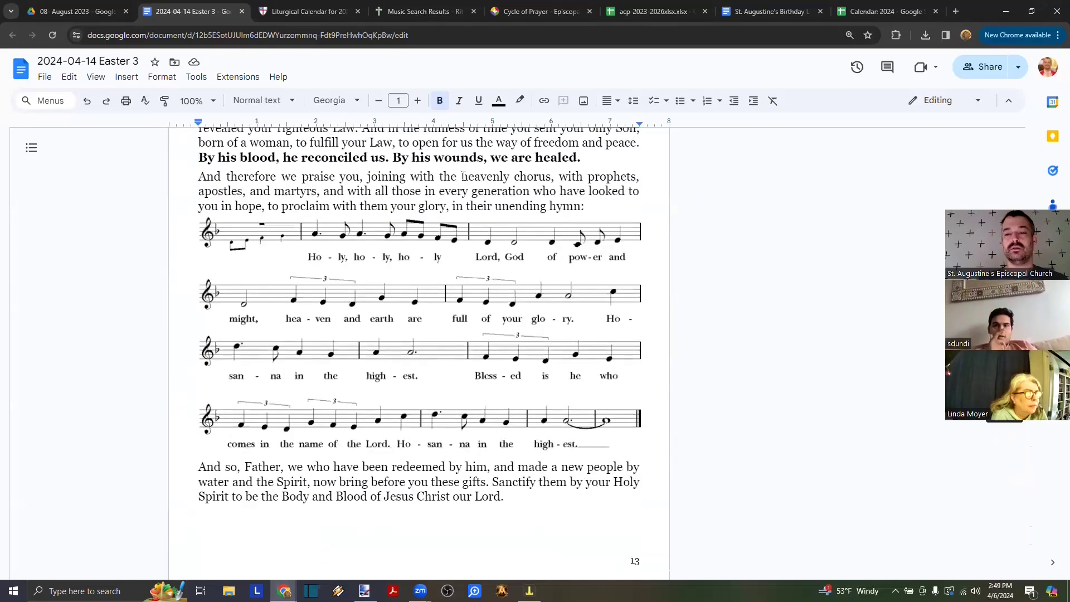
pyautogui.scroll(20, 463, 177)
pyautogui.scroll(-14, 464, 176)
pyautogui.scroll(-20, 463, 176)
pyautogui.scroll(-15, 464, 177)
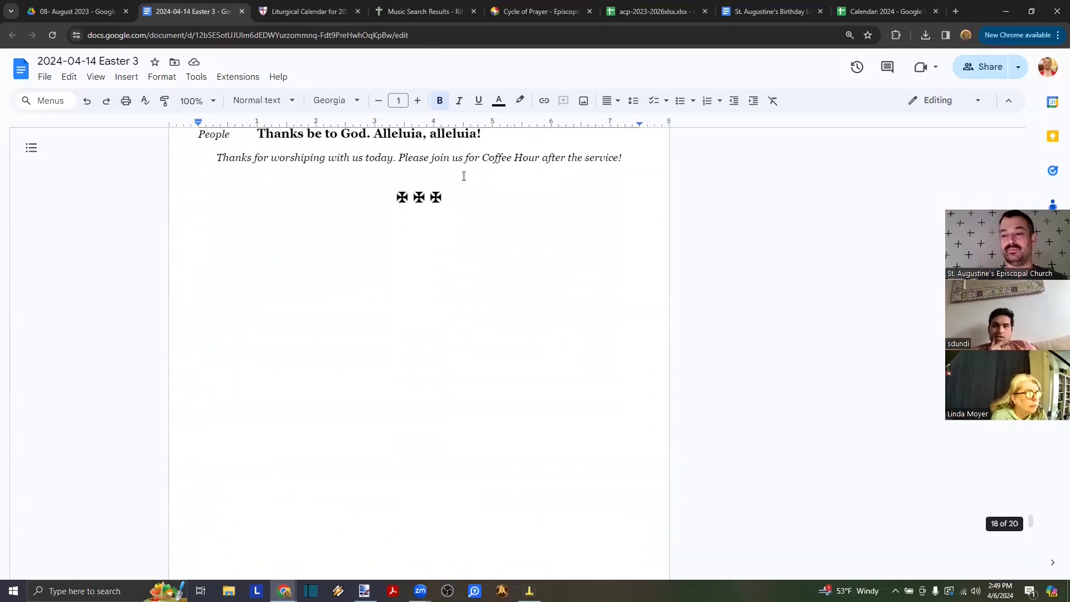
pyautogui.scroll(3, 463, 176)
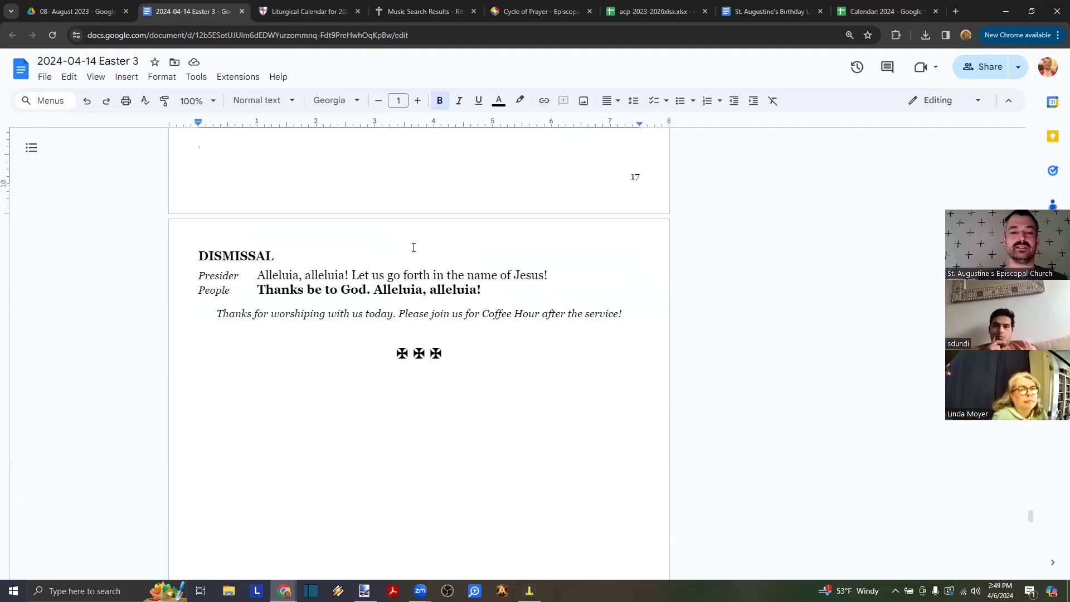
pyautogui.scroll(-5, 414, 246)
pyautogui.scroll(4, 413, 247)
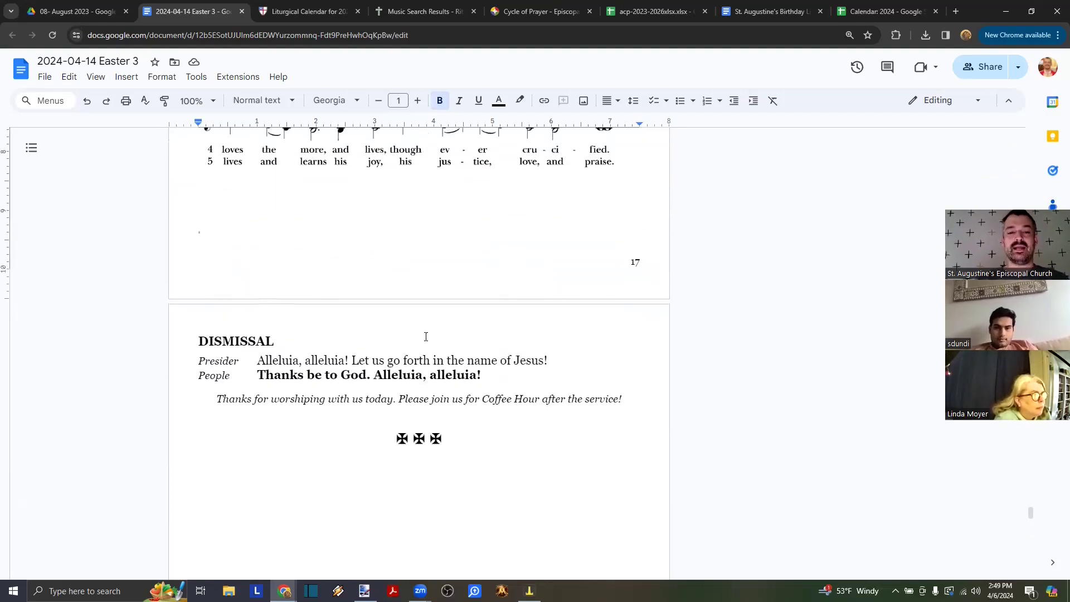
pyautogui.moveTo(463, 438); pyautogui.dragTo(175, 344)
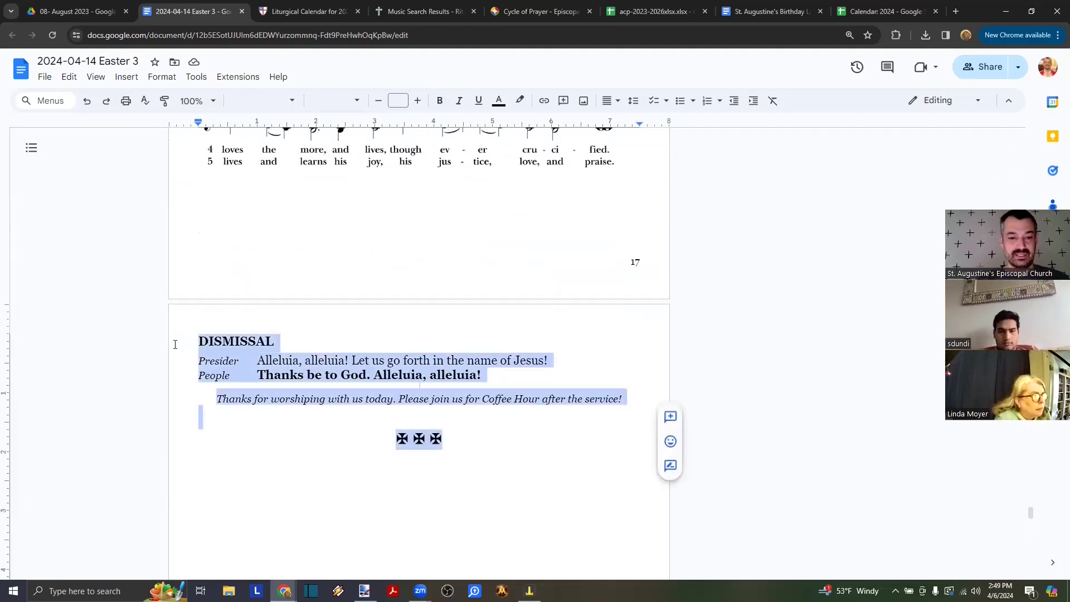
pyautogui.press('Delete')
pyautogui.press('Delete')
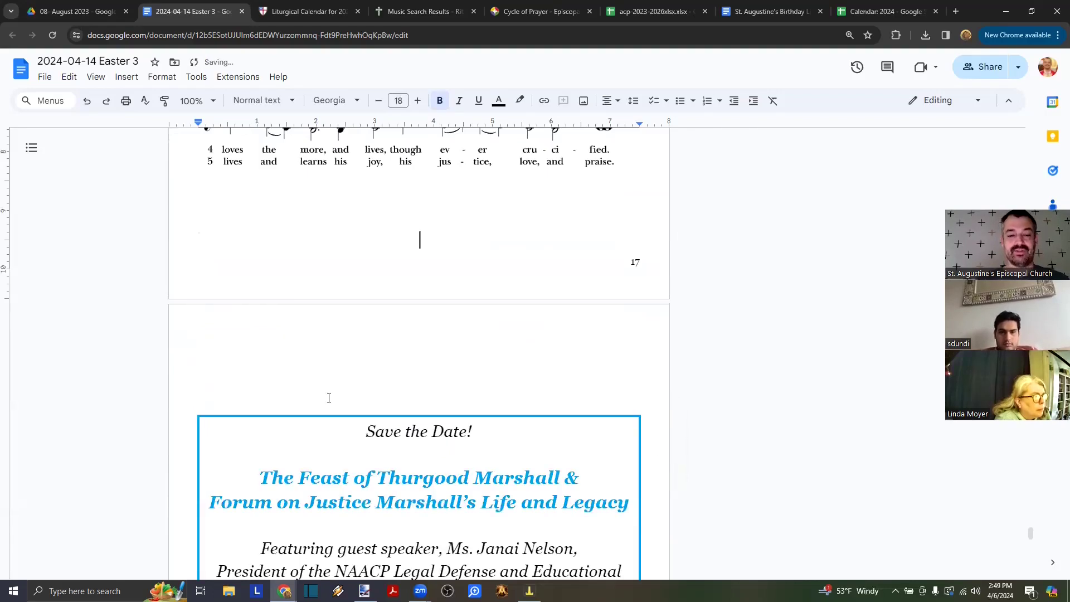
# - Place the insertion point on the empty line above the Save the Date box
pyautogui.scroll(-5, 329, 397)
pyautogui.scroll(-5, 329, 398)
pyautogui.scroll(-8, 329, 398)
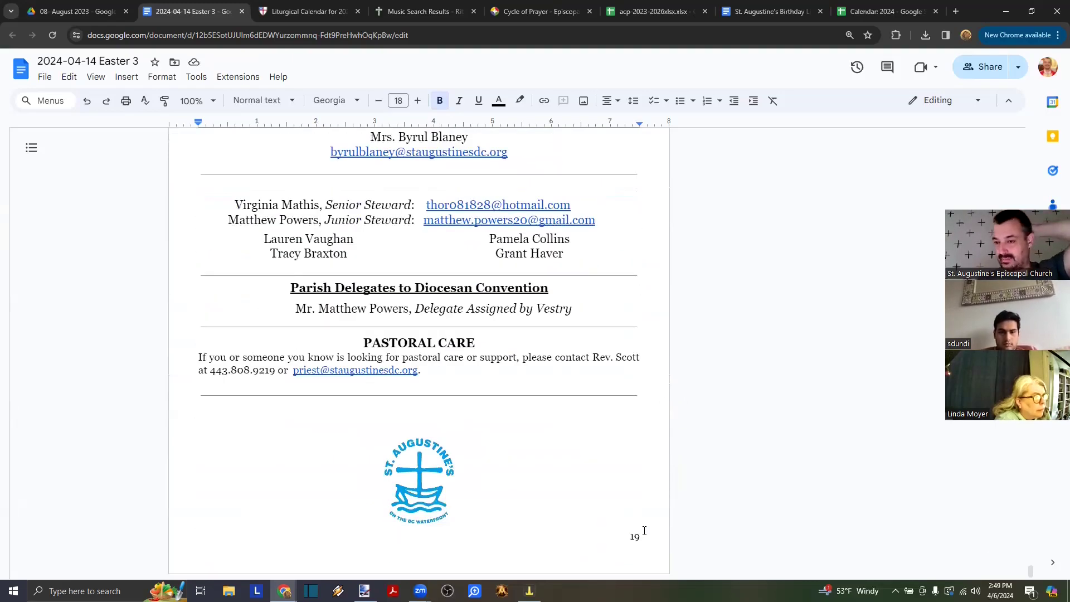
pyautogui.scroll(18, 537, 314)
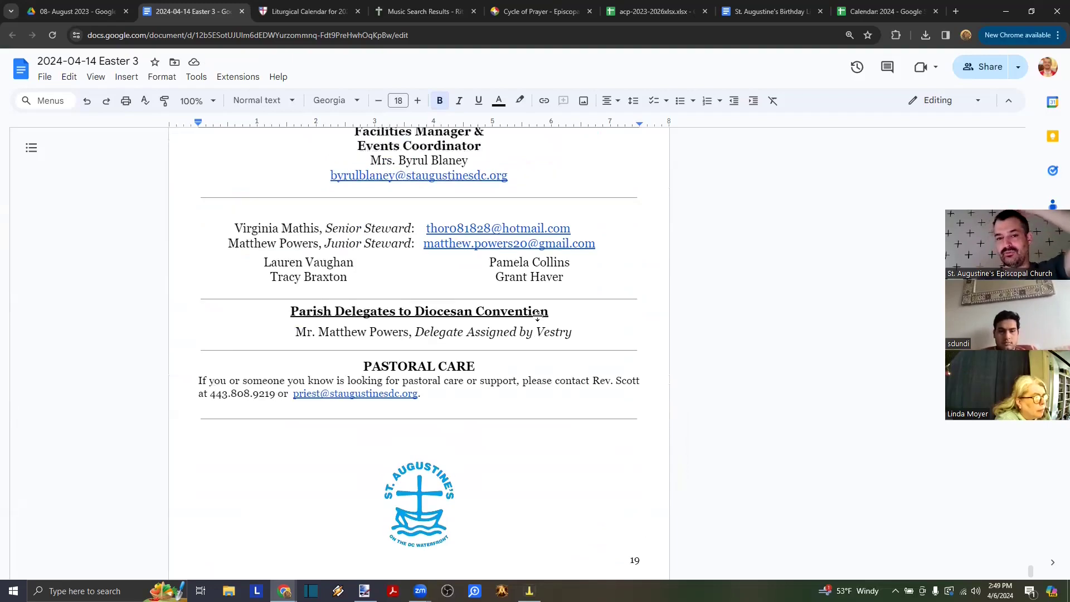
pyautogui.click(436, 260)
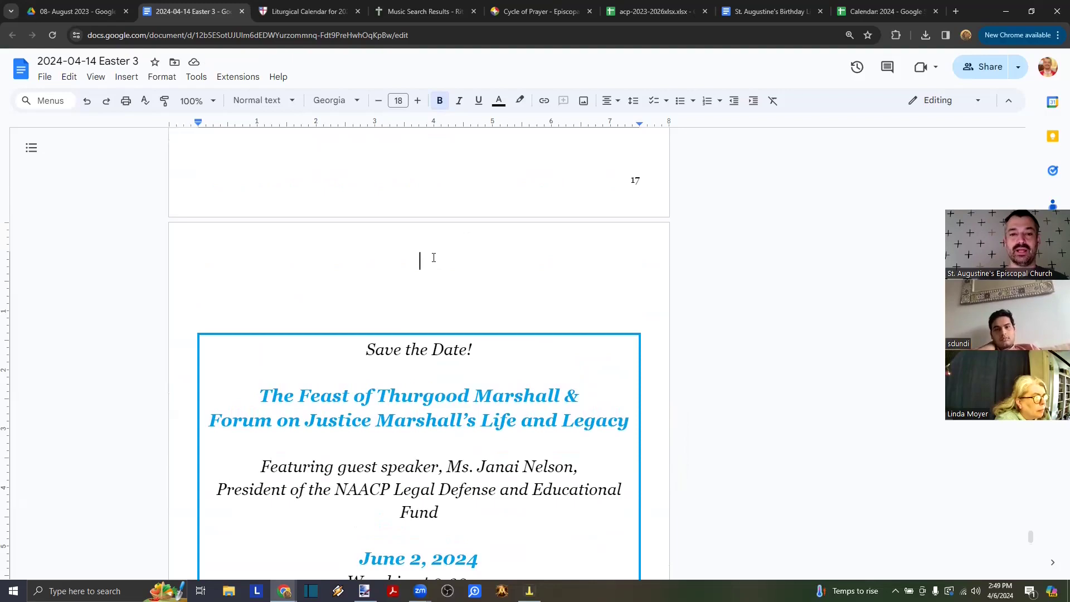
# - Insert a page break before Save the Date and type 'This page left intentionally blank.'
pyautogui.hotkey('ctrl', 'Return')
pyautogui.press('BackSpace')
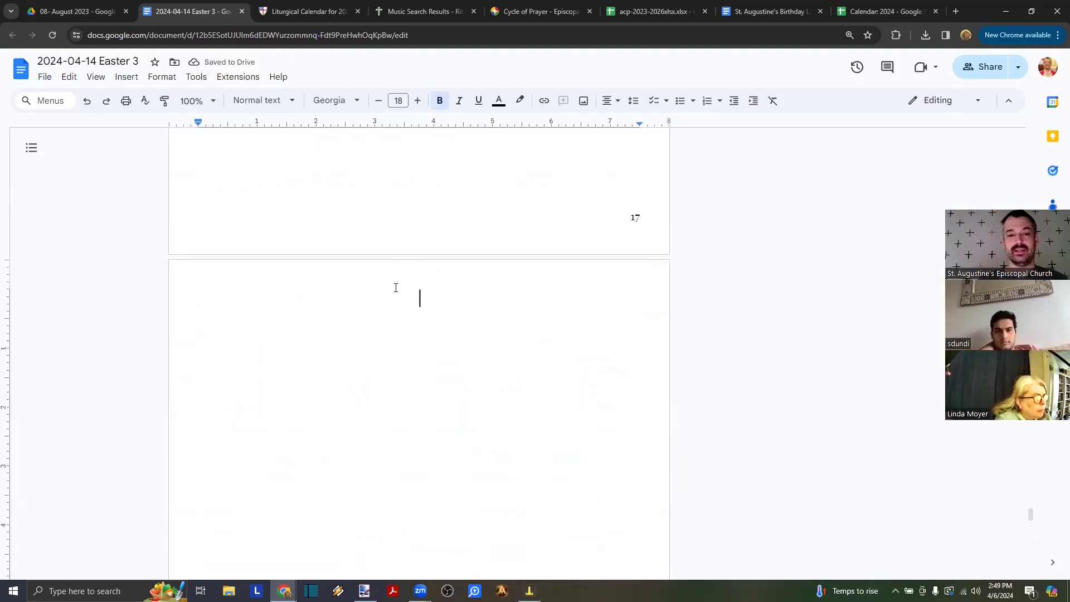
pyautogui.click(126, 77)
pyautogui.moveTo(173, 427)
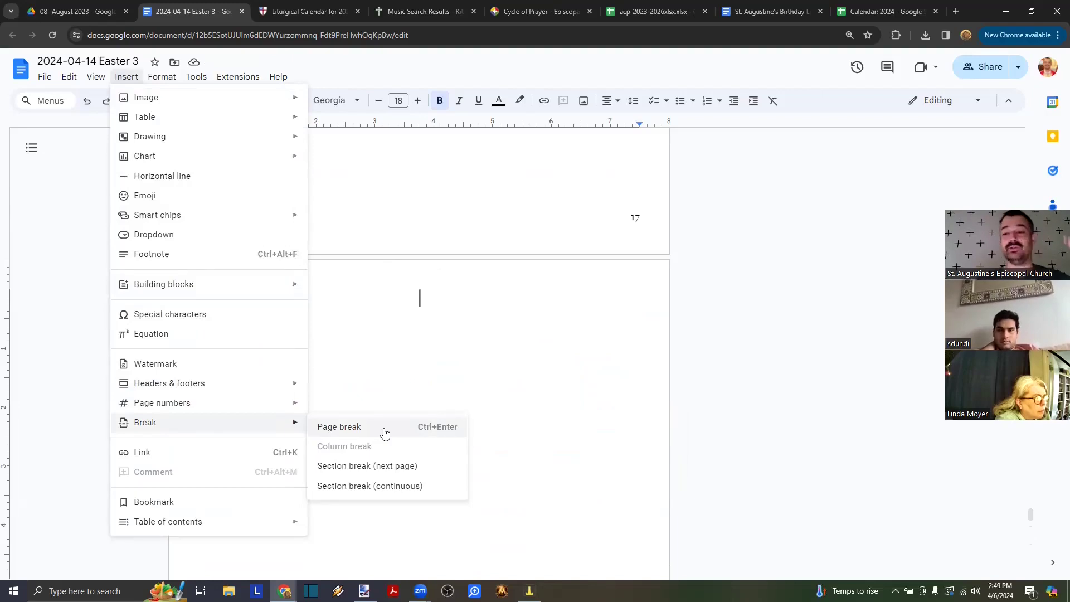
pyautogui.click(430, 299)
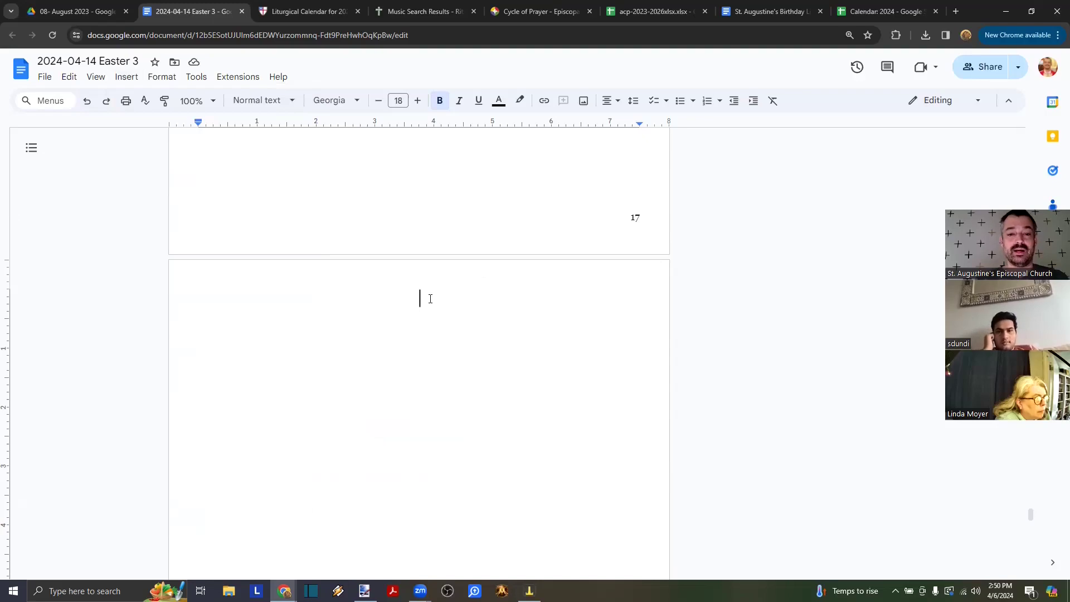
pyautogui.write('This page left intentionally blank.')
pyautogui.press('Return')
pyautogui.press('Return')
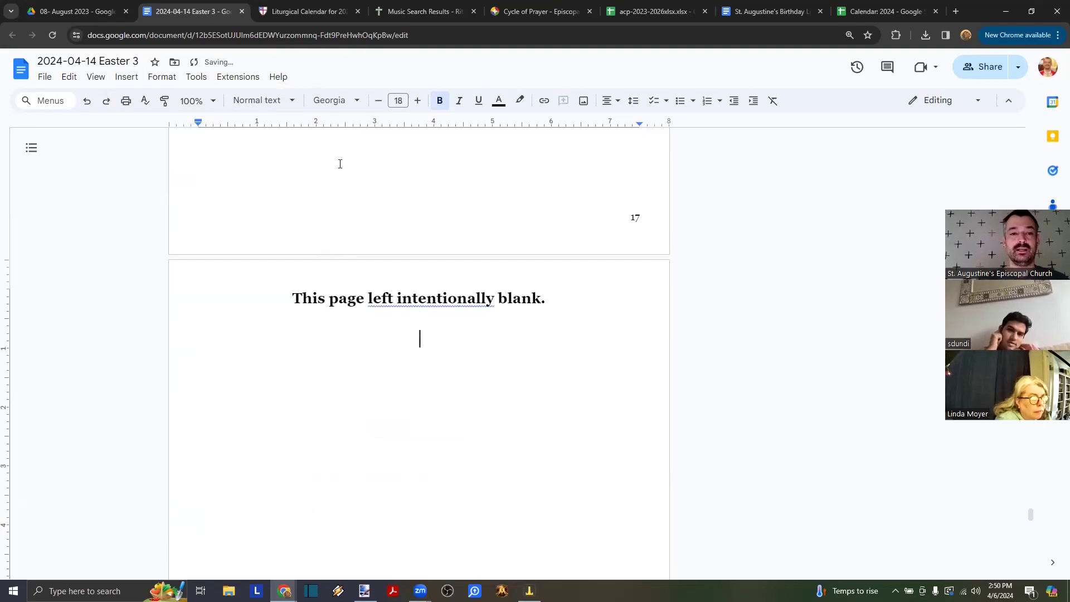
# - Add three Maltese crosses beneath the notice using the Special characters picker
pyautogui.click(126, 77)
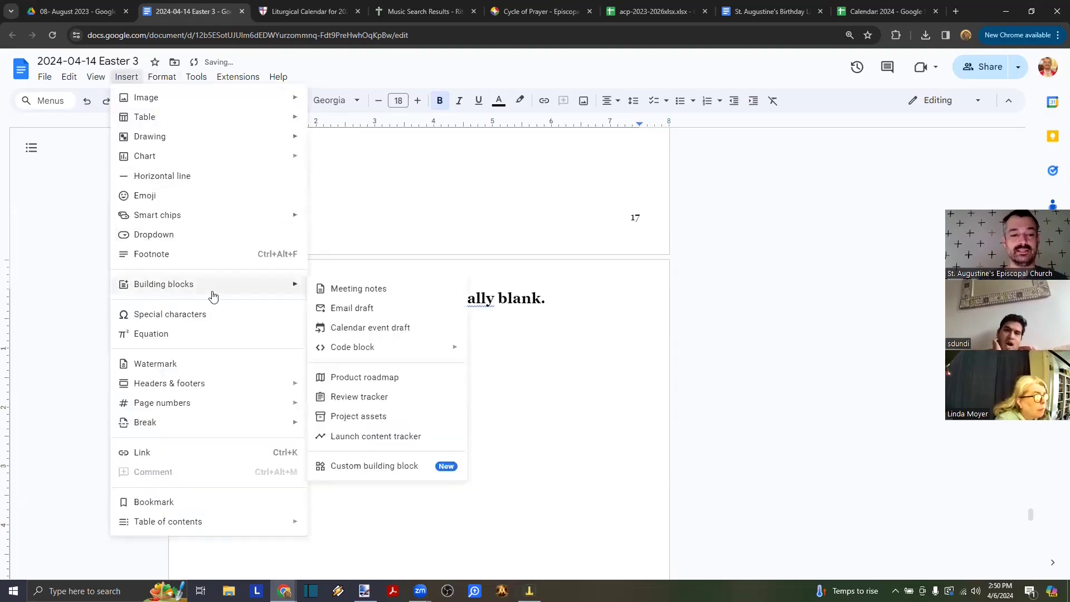
pyautogui.click(193, 314)
pyautogui.write('maltes')
pyautogui.click(371, 390)
pyautogui.press('Escape')
pyautogui.hotkey('shift', 'Left')
pyautogui.hotkey('ctrl', 'c')
pyautogui.press('Right')
pyautogui.hotkey('ctrl', 'v')
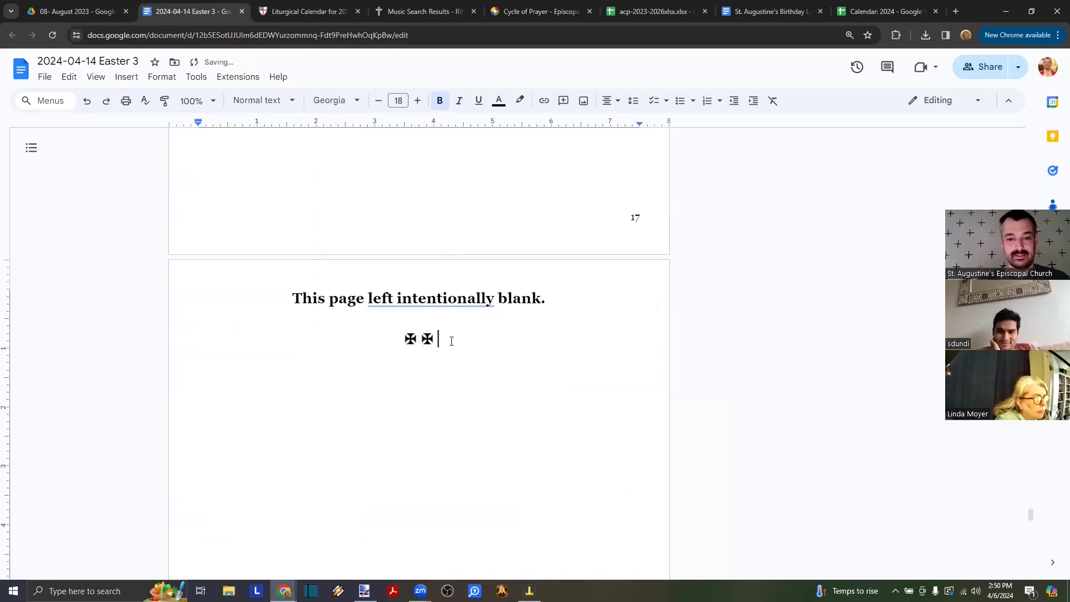
pyautogui.hotkey('ctrl', 'v')
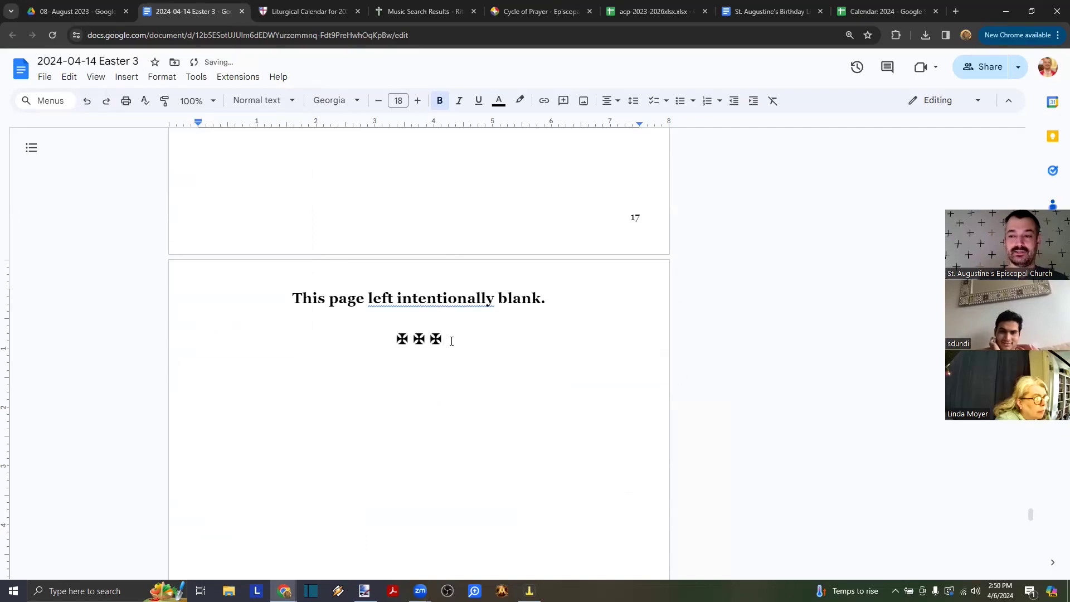
pyautogui.scroll(-1, 452, 341)
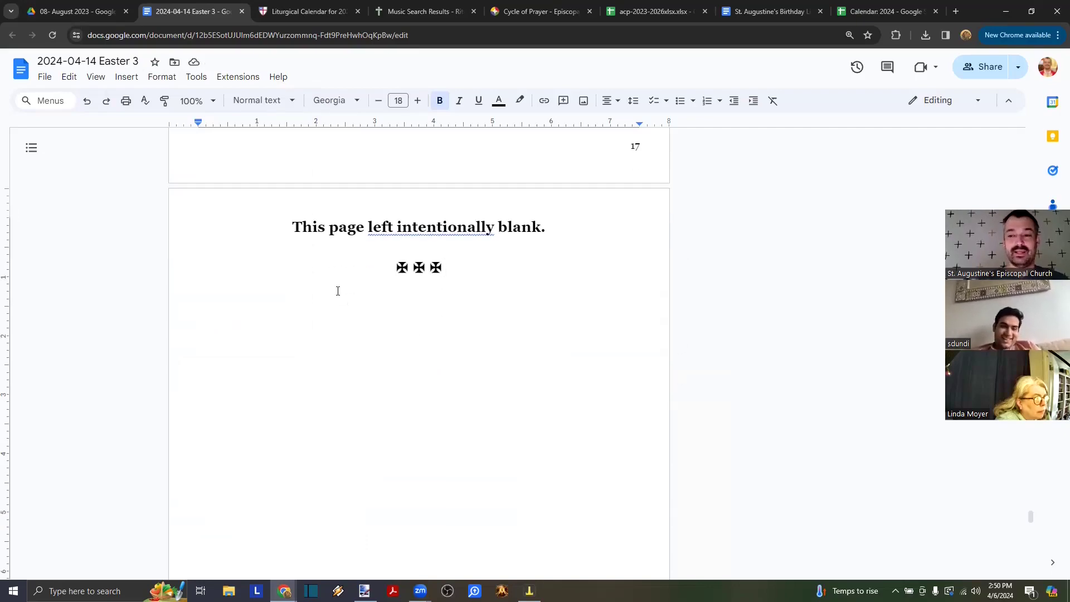
pyautogui.scroll(-20, 338, 290)
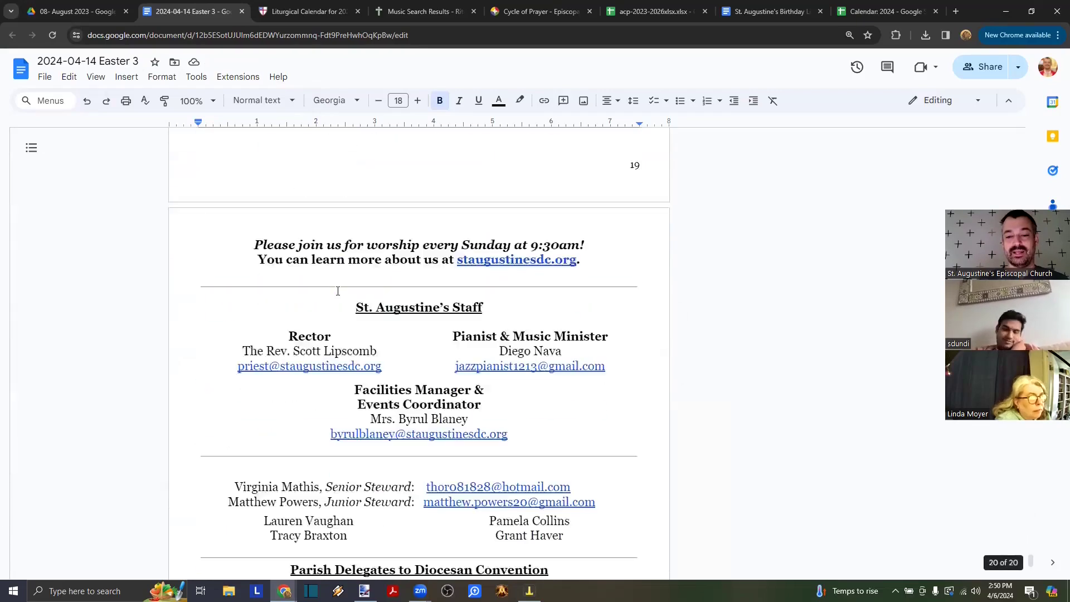
pyautogui.scroll(2, 338, 290)
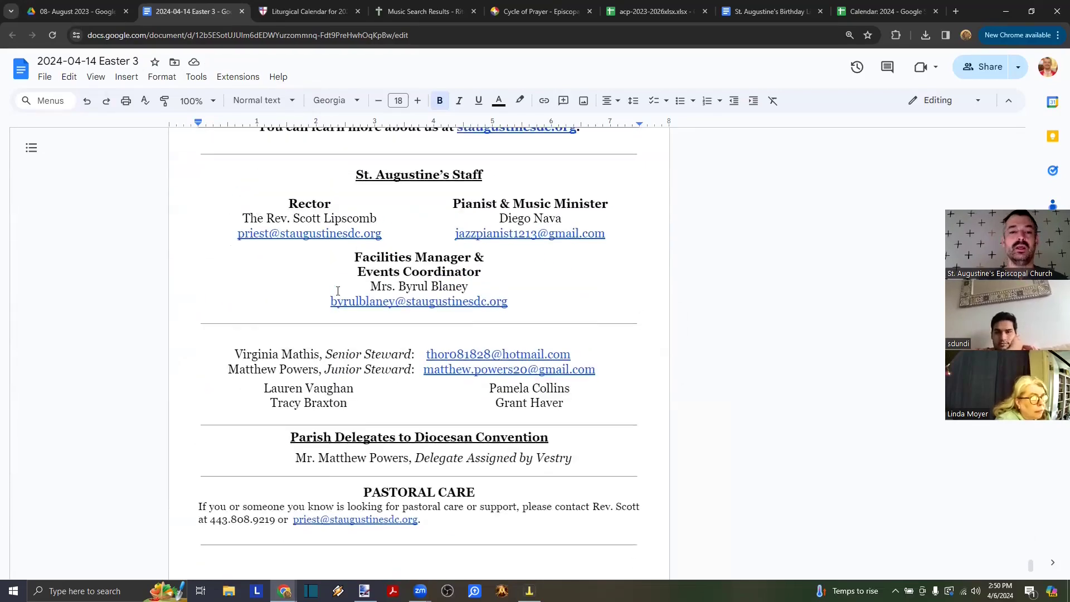
pyautogui.scroll(2, 368, 219)
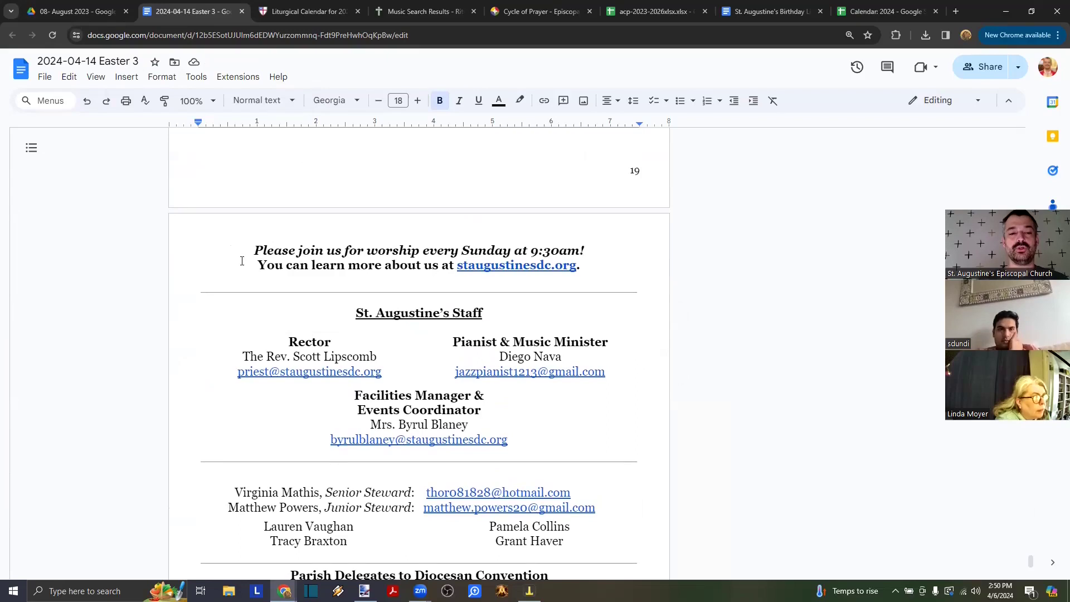
pyautogui.moveTo(248, 257); pyautogui.dragTo(423, 580)
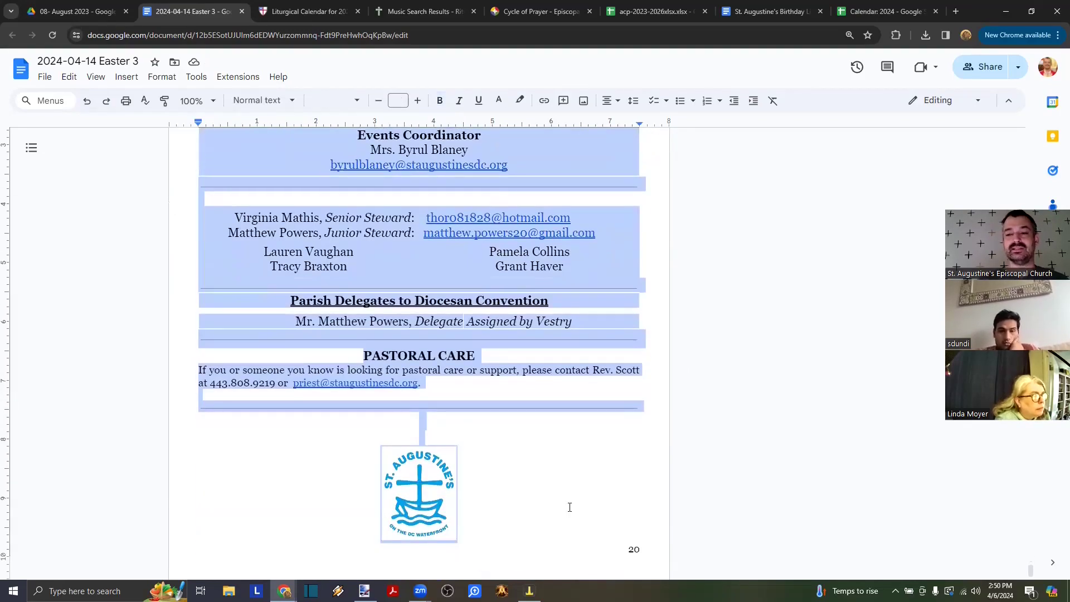
pyautogui.scroll(20, 528, 388)
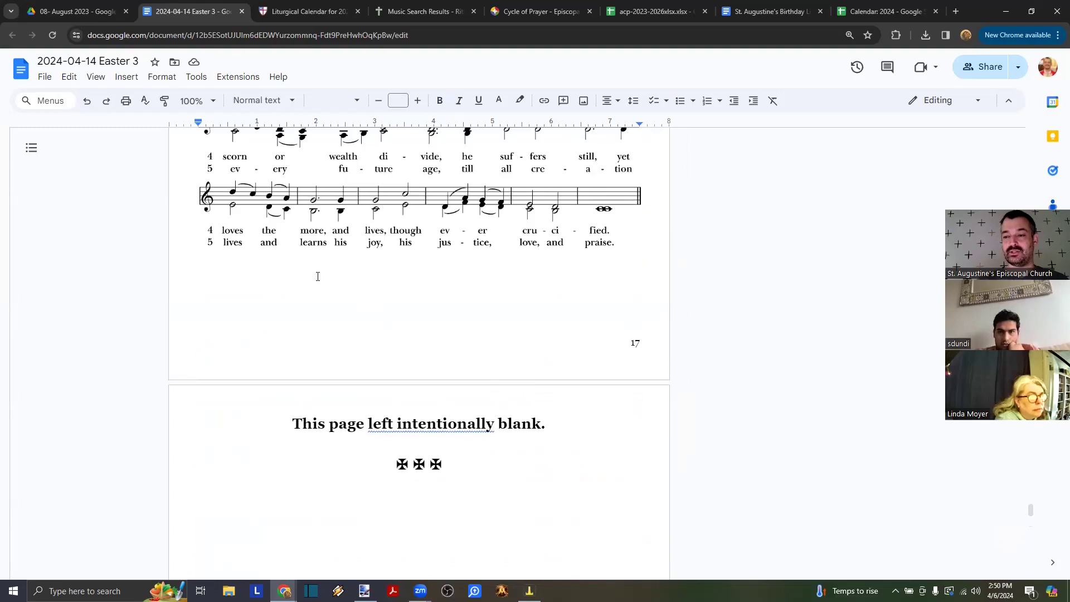
pyautogui.scroll(-1, 318, 277)
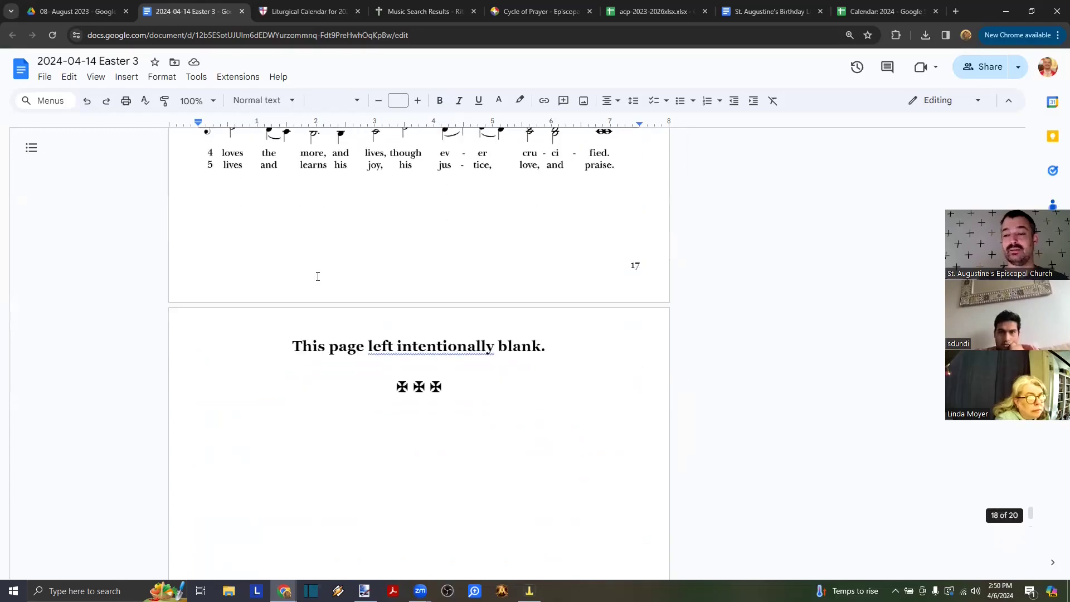
pyautogui.scroll(-1, 284, 266)
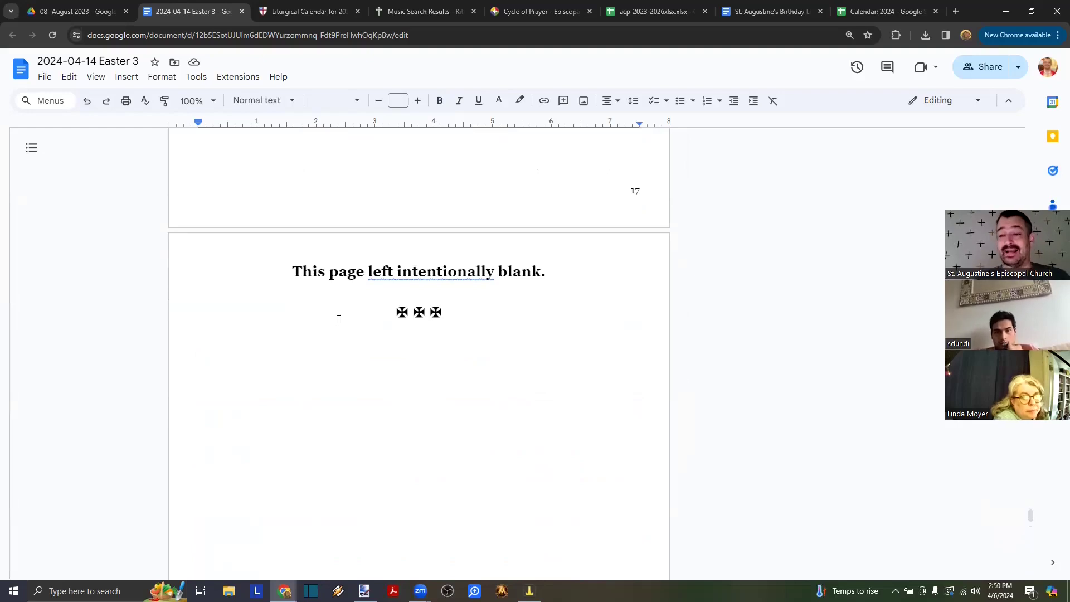
pyautogui.scroll(-19, 339, 320)
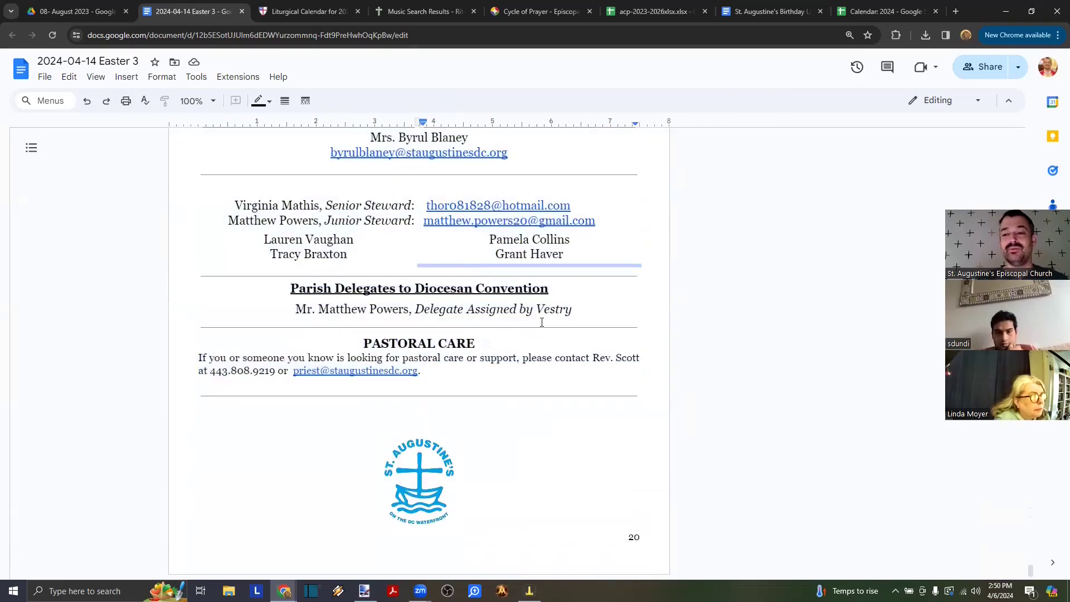
pyautogui.scroll(2, 542, 322)
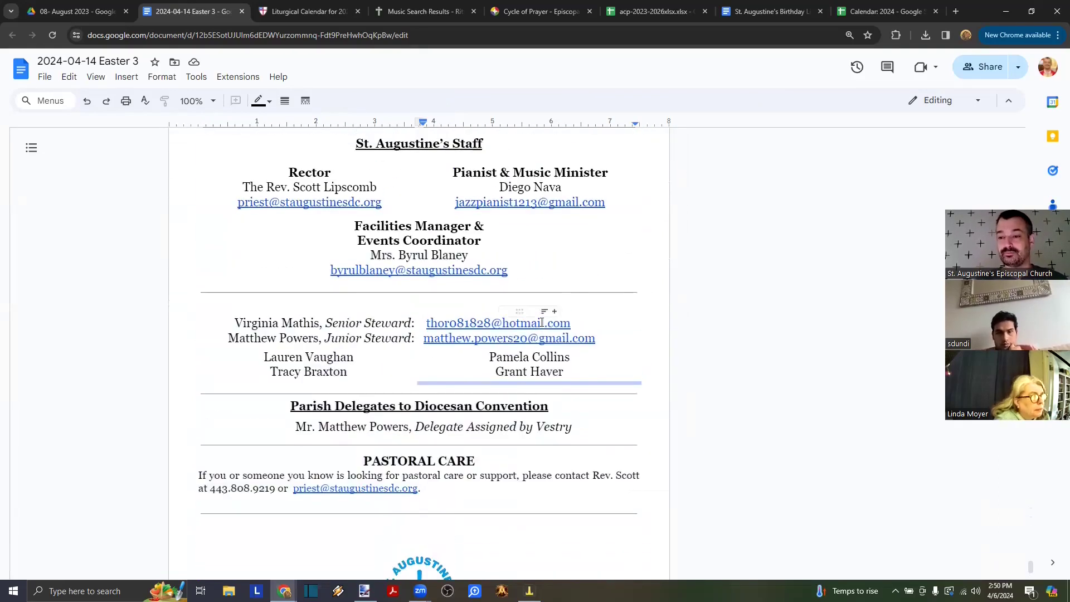
pyautogui.scroll(15, 542, 323)
pyautogui.scroll(10, 542, 322)
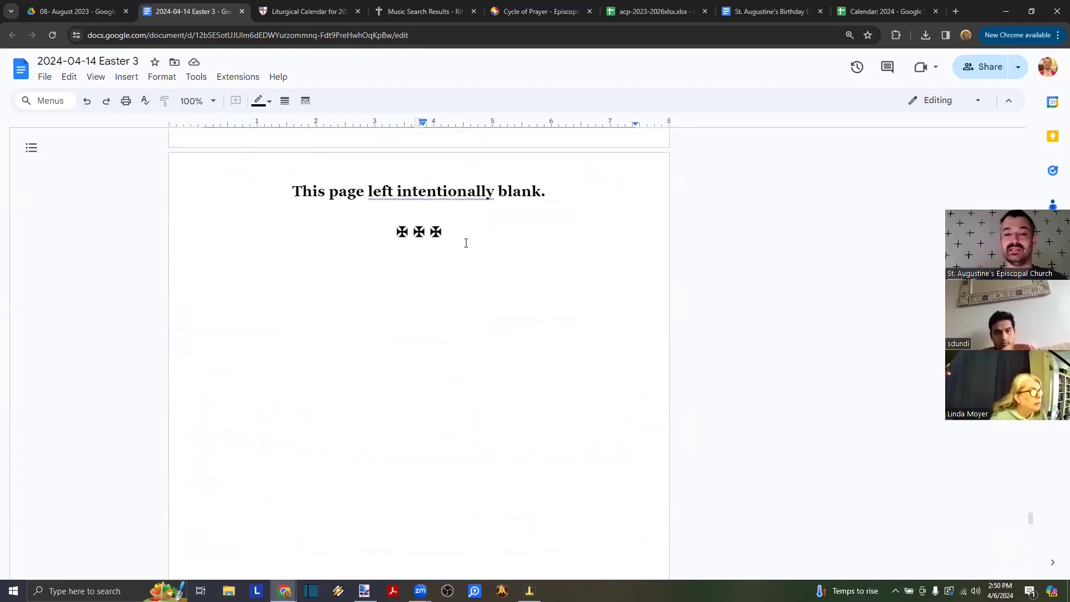
# - Delete the intentionally-blank page notice and its crosses
pyautogui.moveTo(466, 243); pyautogui.dragTo(277, 188)
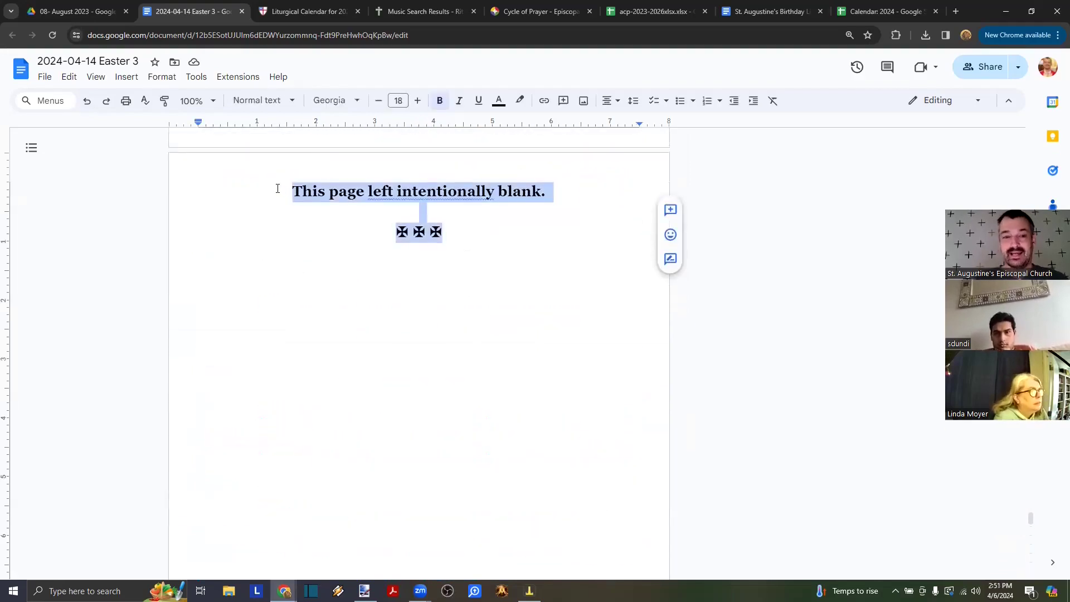
pyautogui.press('BackSpace')
pyautogui.press('BackSpace')
pyautogui.press('BackSpace')
pyautogui.scroll(7, 277, 189)
pyautogui.scroll(-6, 277, 188)
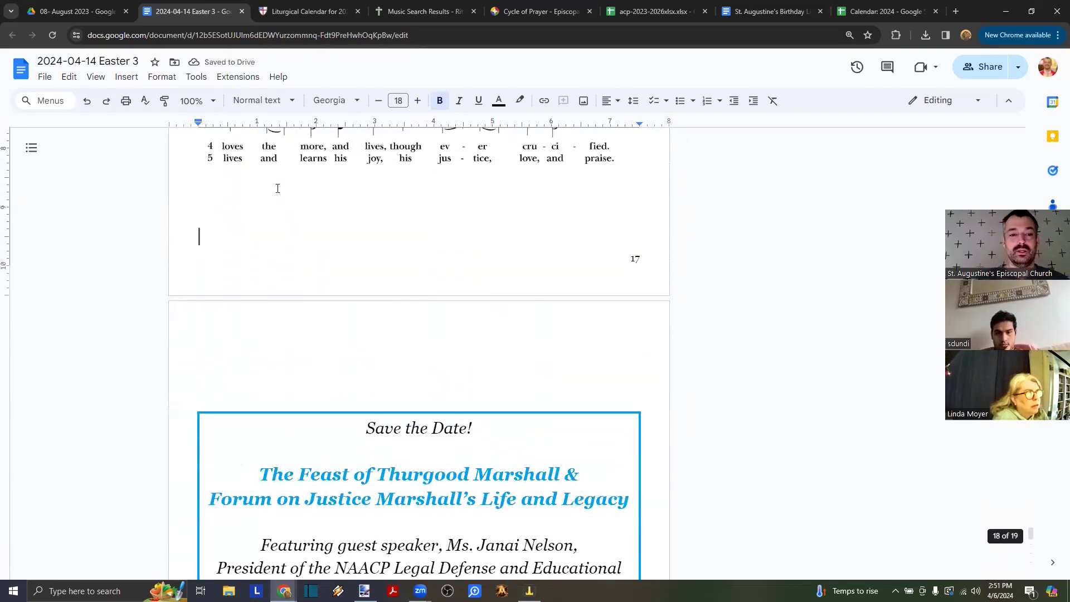
# - Insert a page break so the Dismissal and ✠ ✠ ✠ start a new page after the closing hymn
pyautogui.hotkey('ctrl', 'Return')
pyautogui.write('✠')
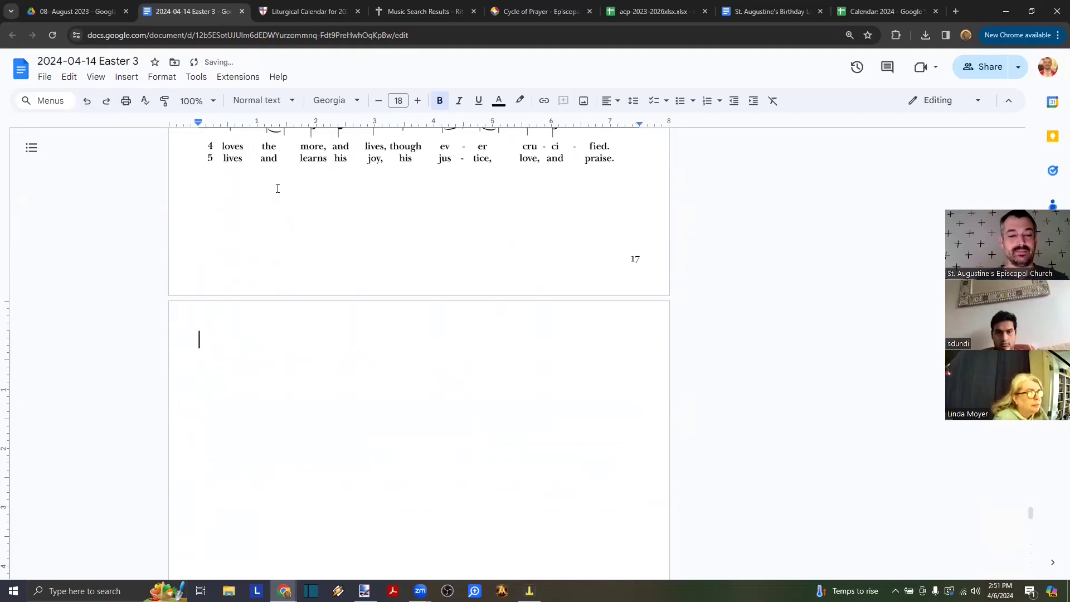
pyautogui.hotkey('ctrl', 'z')
pyautogui.hotkey('ctrl', 'z')
pyautogui.hotkey('ctrl', 'z')
pyautogui.hotkey('ctrl', 'z')
pyautogui.hotkey('ctrl', 'z')
pyautogui.hotkey('ctrl', 'z')
pyautogui.hotkey('ctrl', 'z')
pyautogui.hotkey('ctrl', 'z')
pyautogui.hotkey('ctrl', 'z')
pyautogui.hotkey('ctrl', 'z')
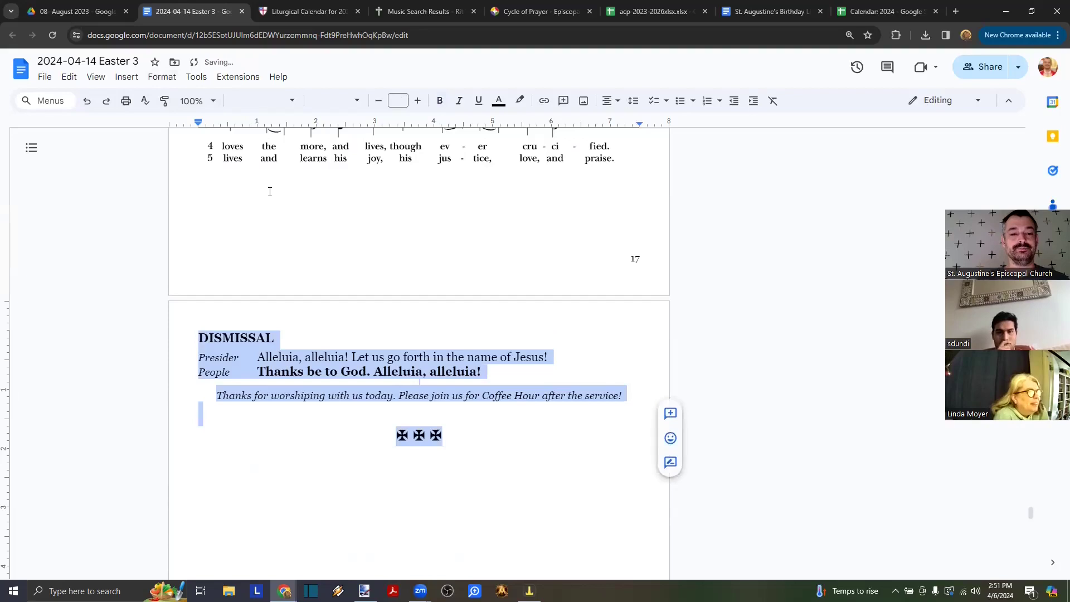
pyautogui.click(289, 229)
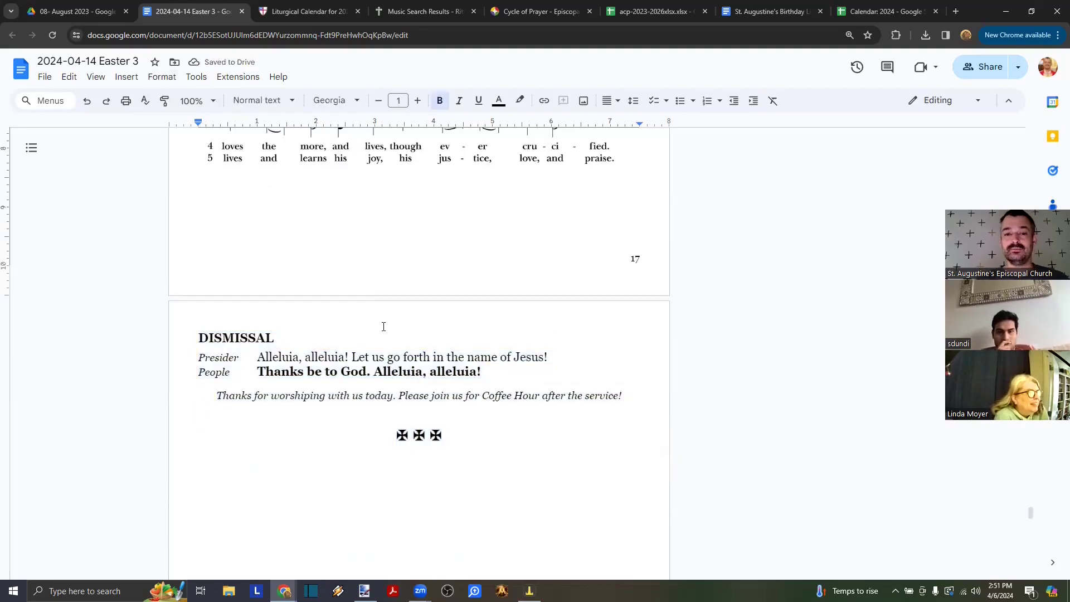
pyautogui.scroll(-12, 384, 327)
pyautogui.scroll(-5, 383, 326)
pyautogui.scroll(4, 384, 326)
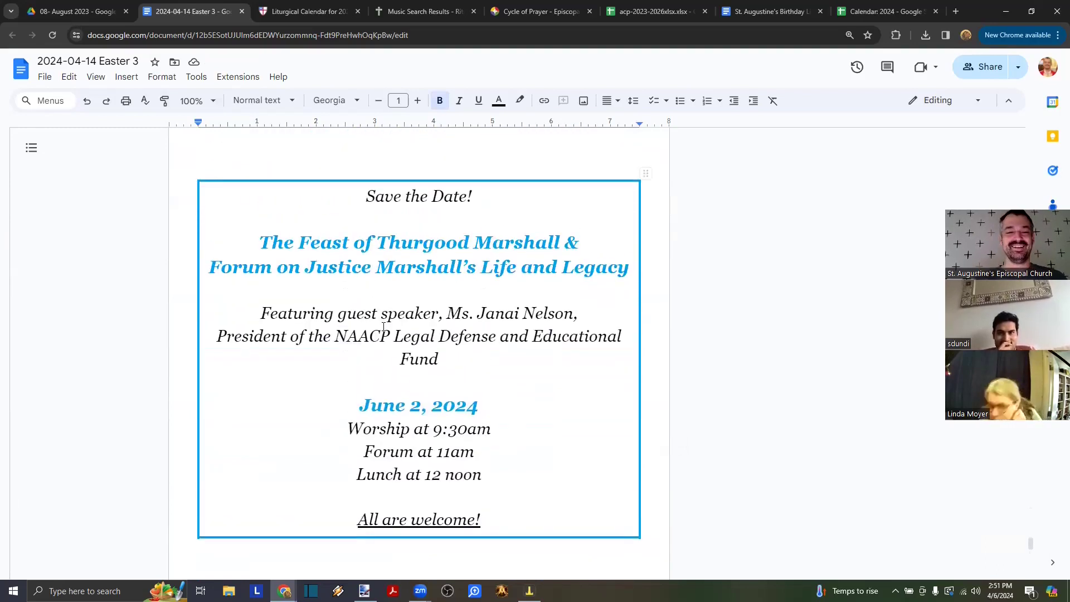
pyautogui.scroll(-3, 384, 327)
pyautogui.scroll(2, 384, 327)
pyautogui.scroll(-8, 384, 327)
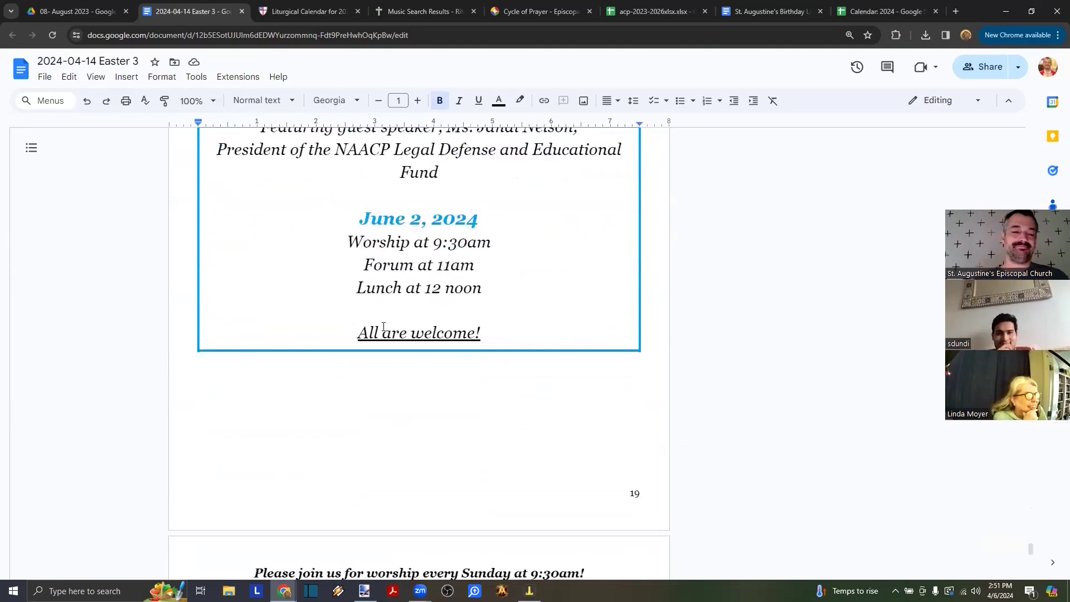
pyautogui.scroll(5, 384, 326)
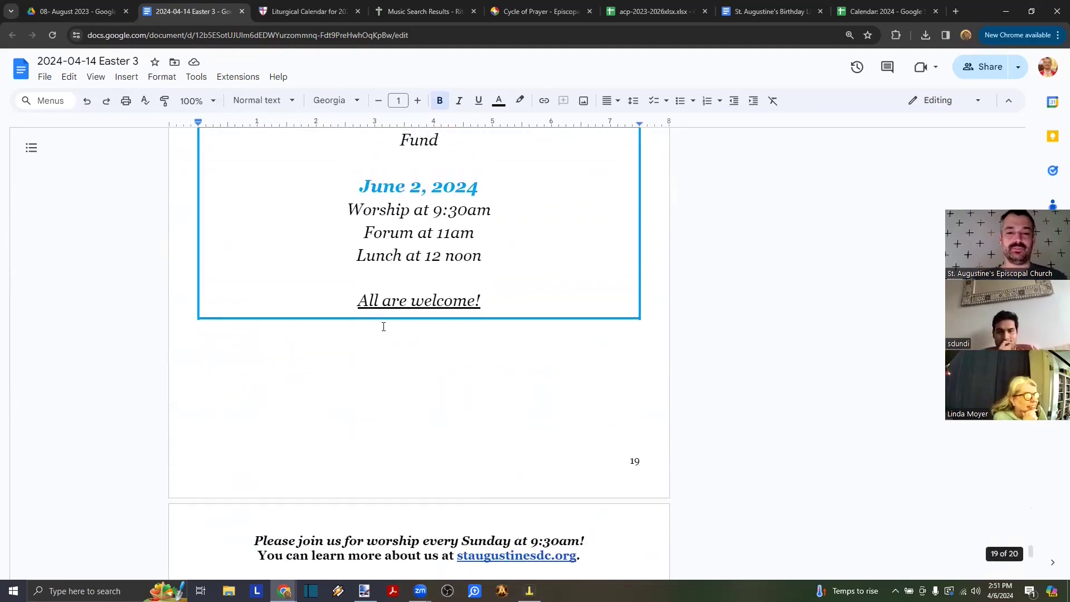
pyautogui.scroll(5, 384, 327)
pyautogui.scroll(-14, 384, 327)
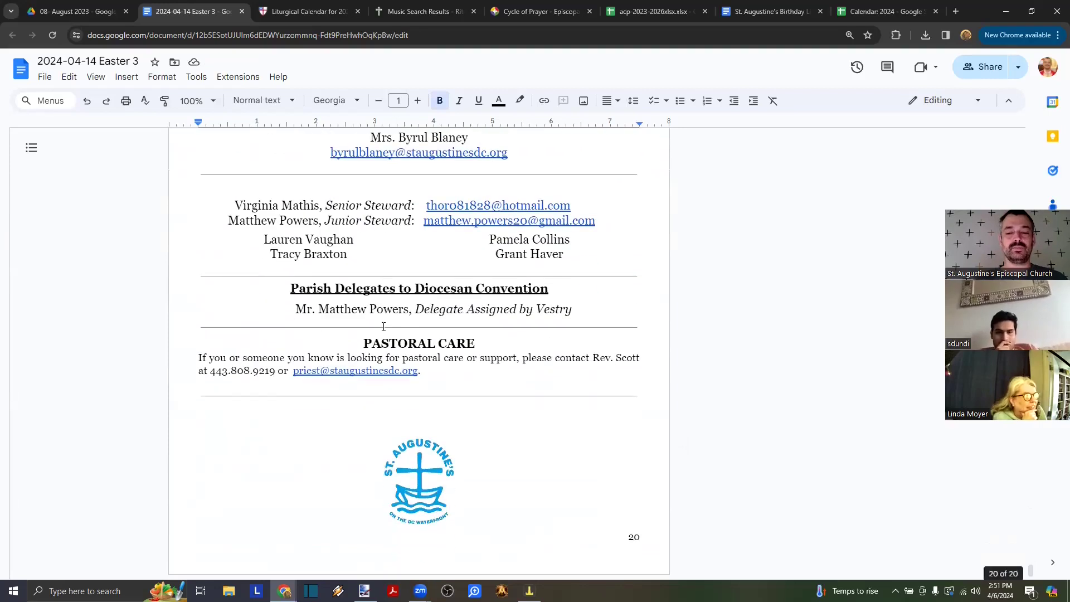
pyautogui.scroll(1, 384, 327)
pyautogui.scroll(-1, 384, 327)
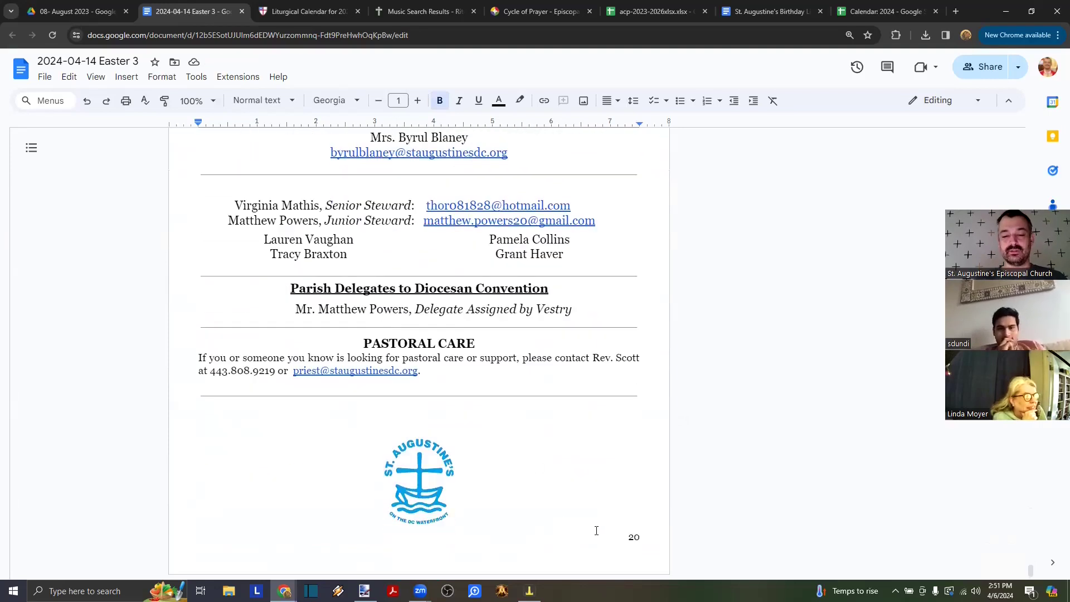
pyautogui.scroll(15, 593, 306)
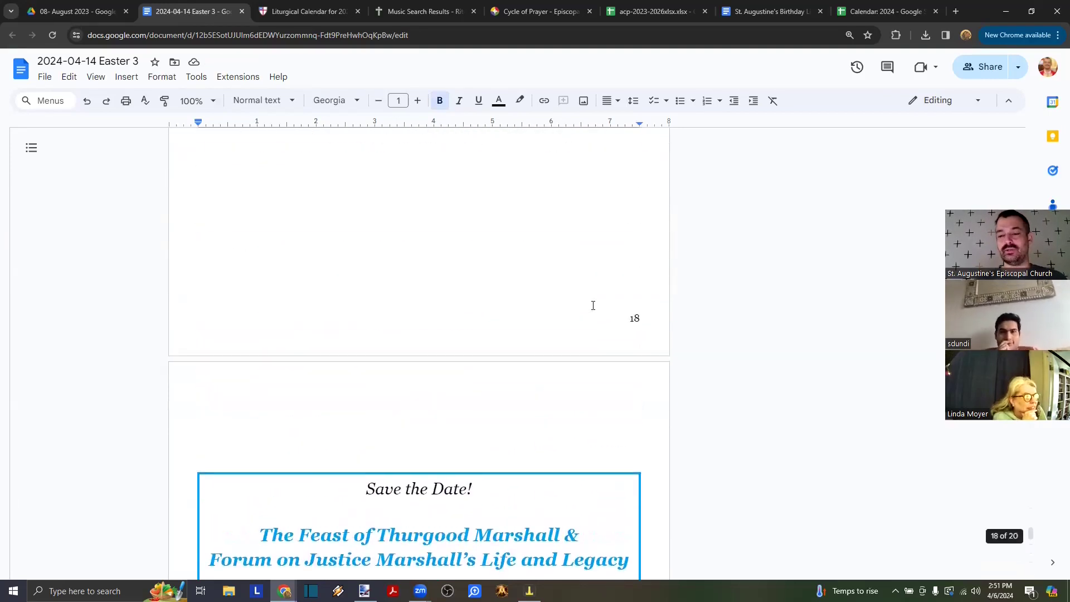
pyautogui.scroll(13, 593, 306)
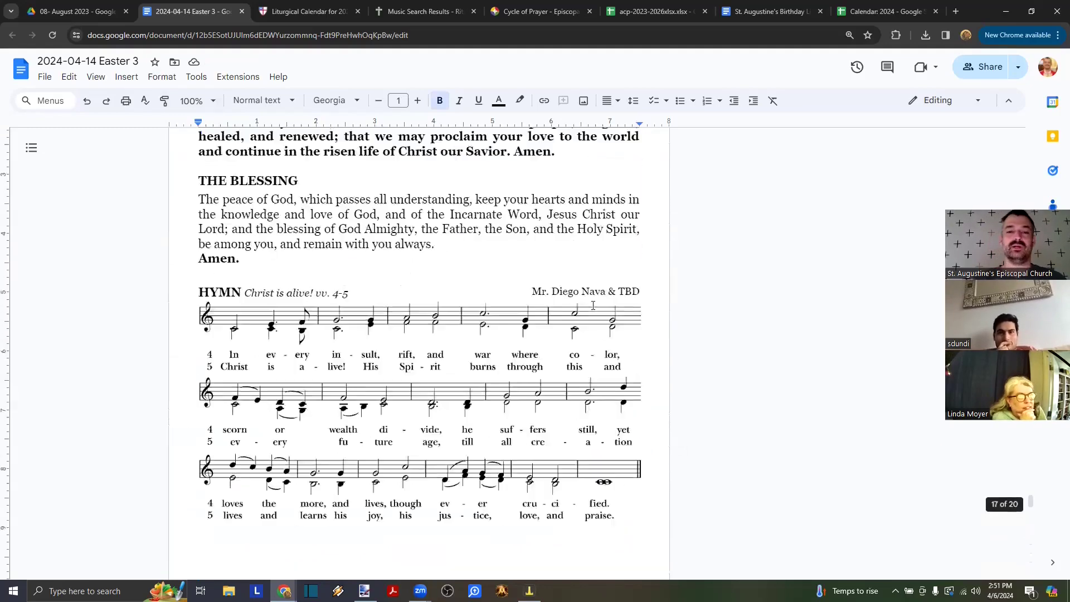
pyautogui.scroll(7, 593, 305)
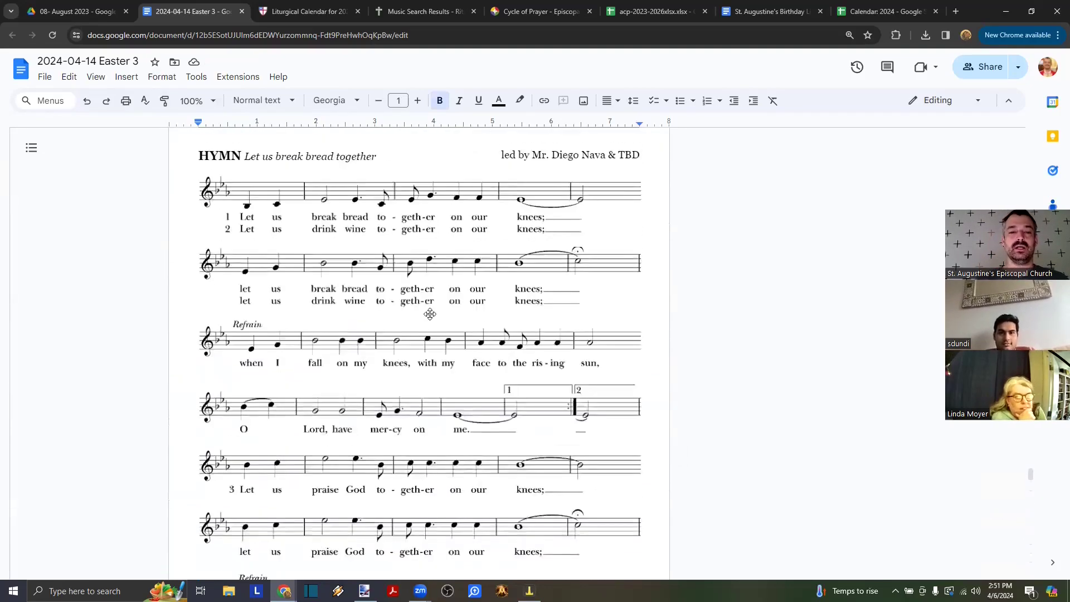
pyautogui.scroll(14, 430, 314)
pyautogui.scroll(-7, 432, 314)
pyautogui.scroll(-10, 432, 314)
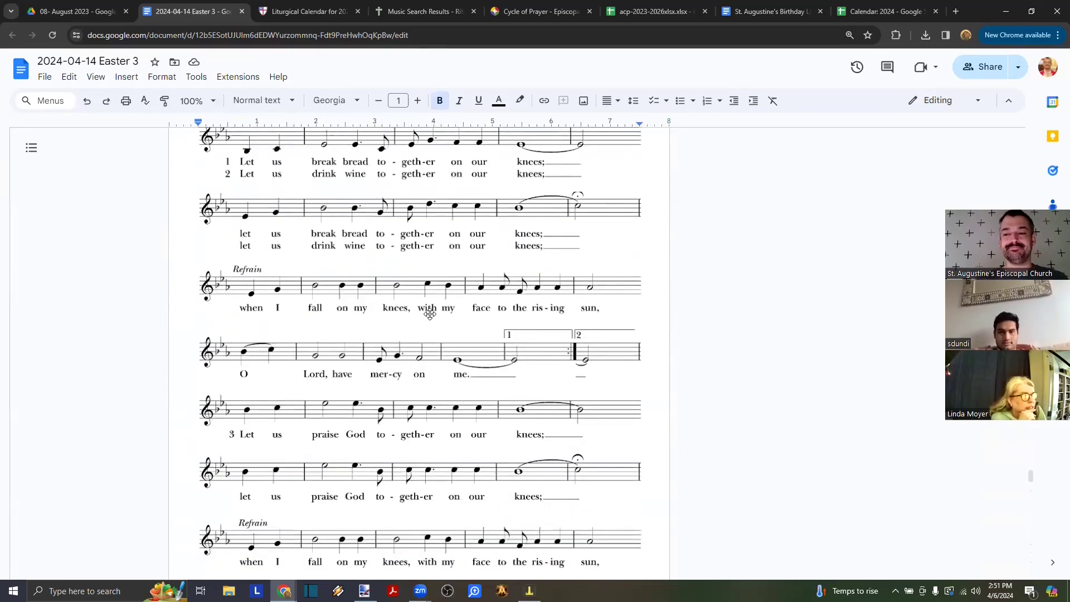
pyautogui.scroll(13, 432, 315)
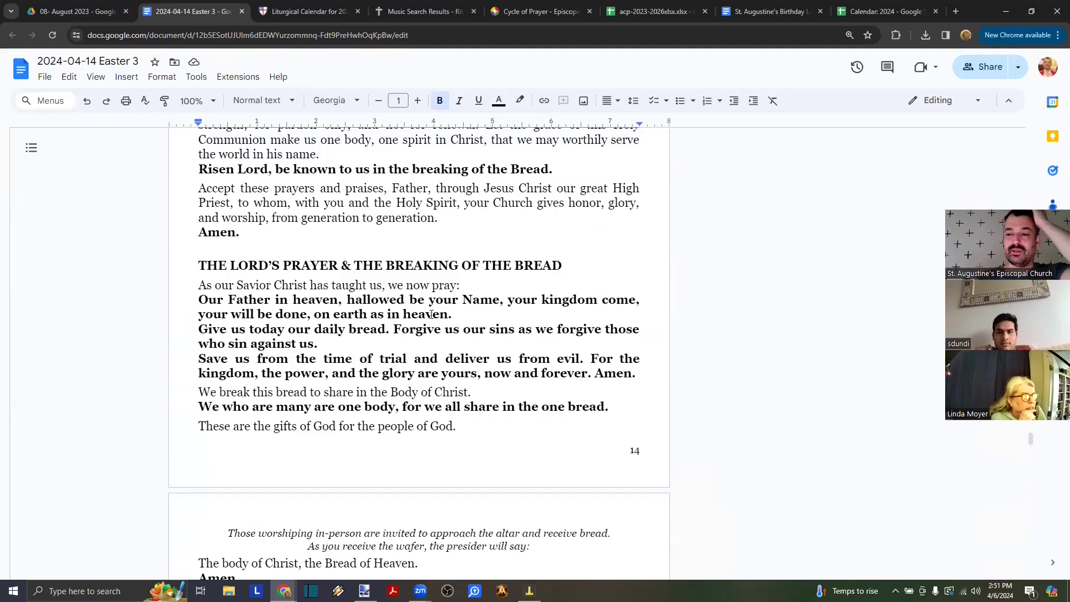
pyautogui.scroll(-20, 432, 315)
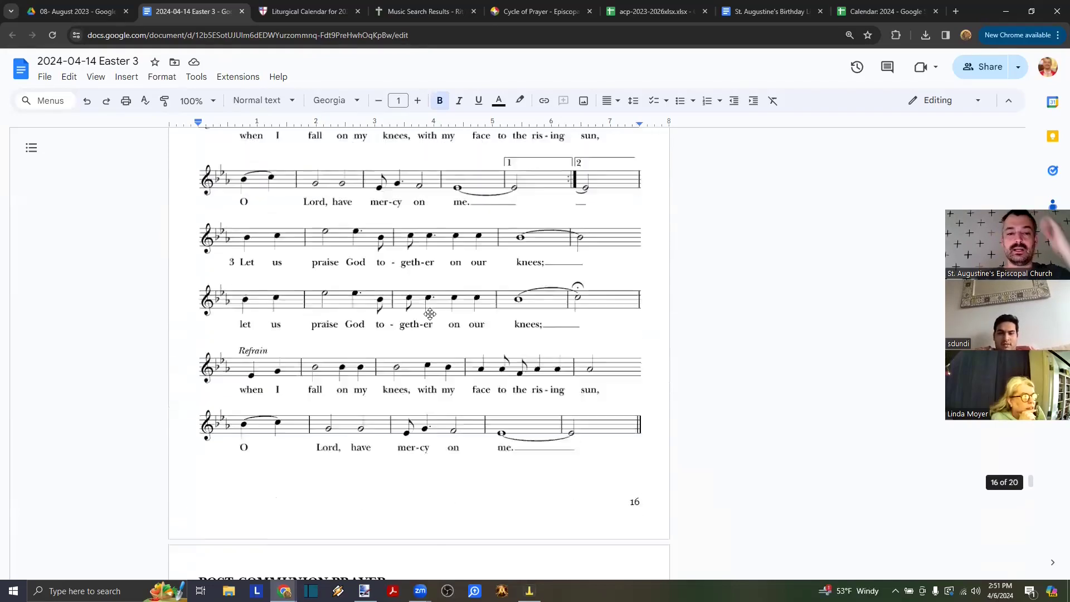
pyautogui.scroll(-8, 432, 315)
pyautogui.scroll(12, 432, 314)
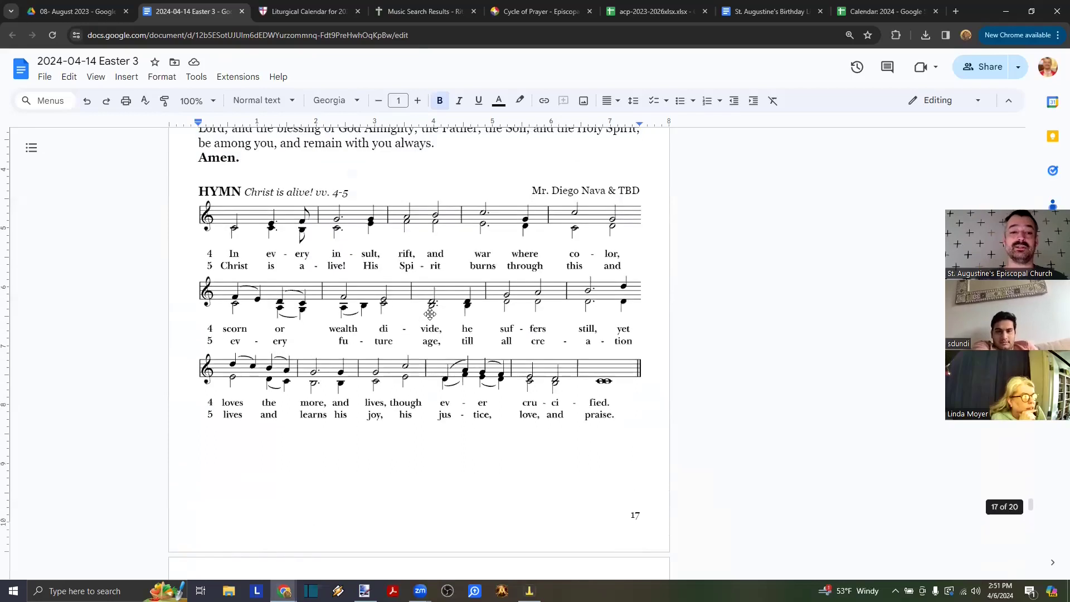
pyautogui.scroll(12, 336, 290)
pyautogui.scroll(-2, 334, 289)
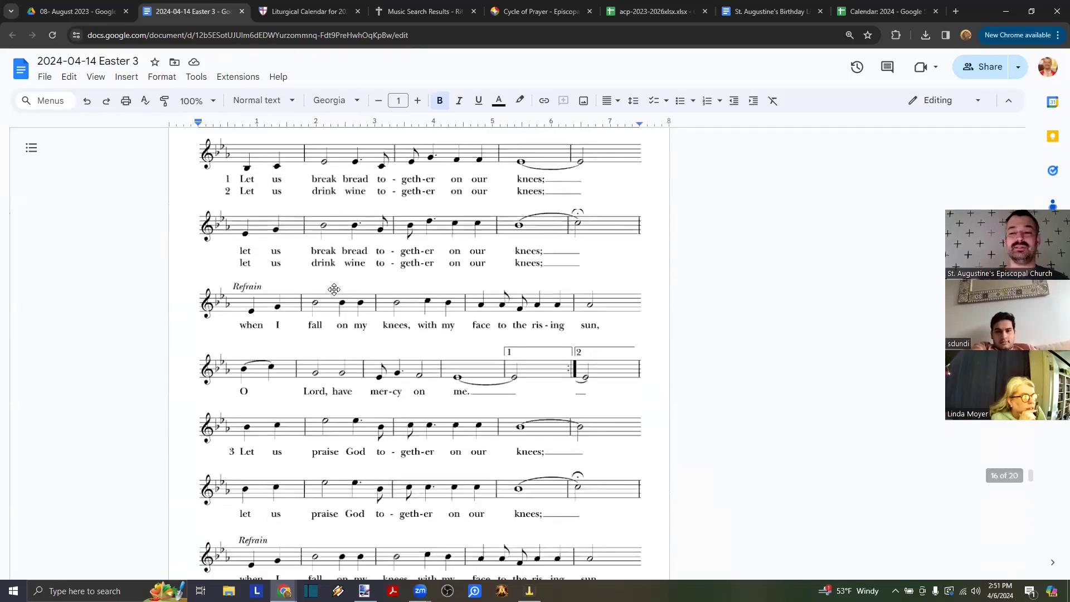
pyautogui.scroll(8, 334, 288)
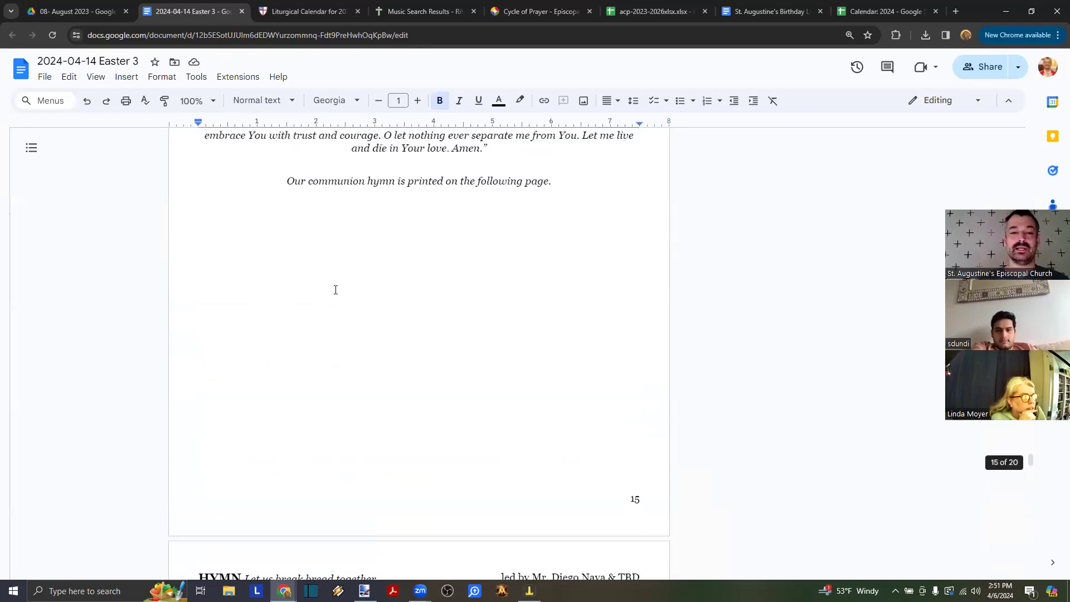
pyautogui.scroll(-9, 334, 289)
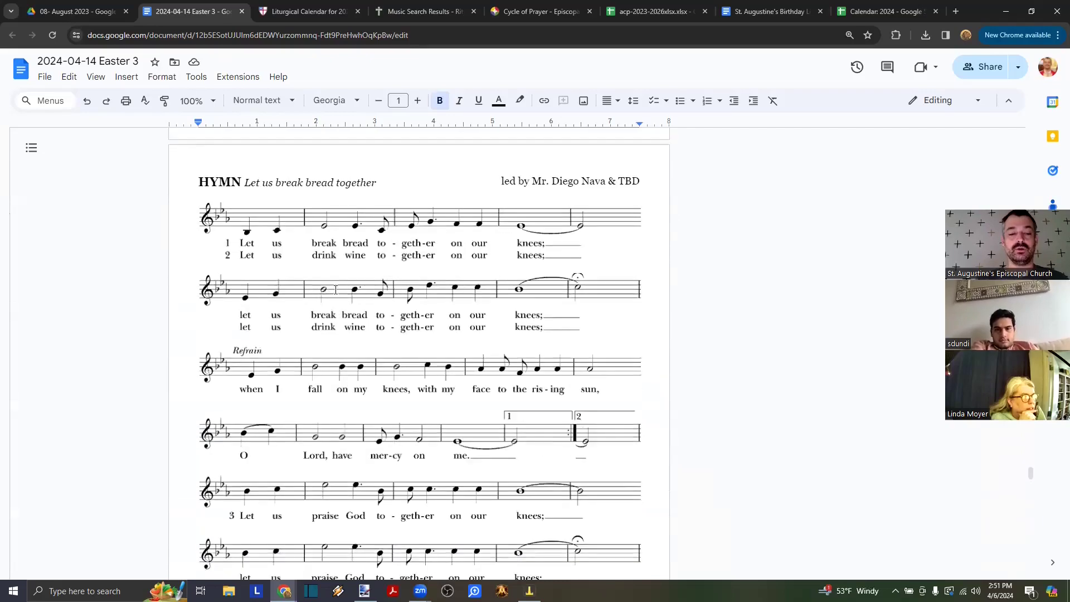
pyautogui.scroll(13, 334, 290)
pyautogui.scroll(18, 336, 290)
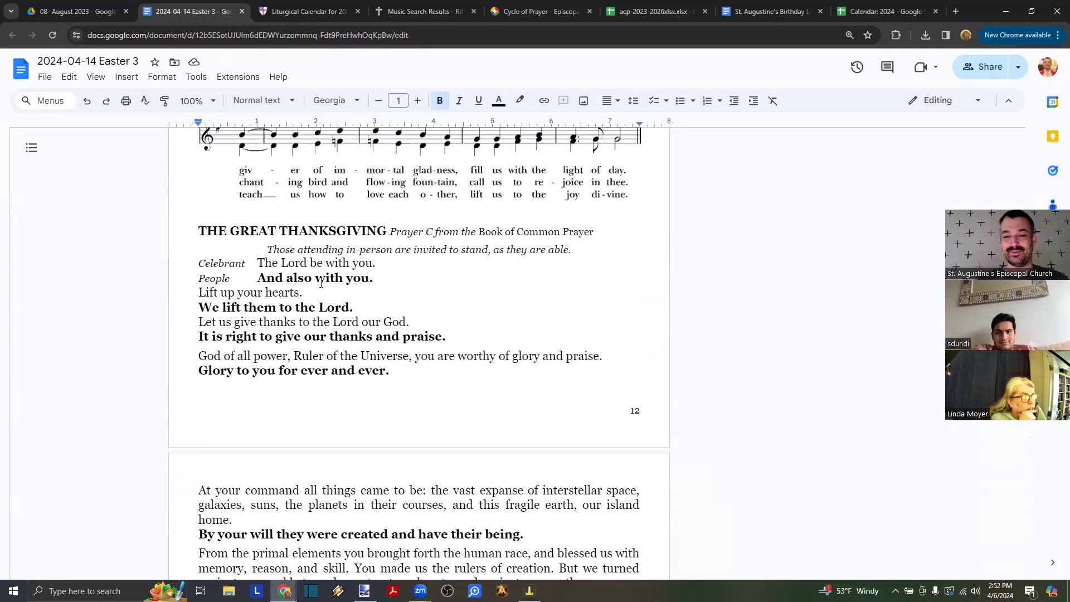
pyautogui.scroll(-2, 321, 283)
pyautogui.scroll(-4, 321, 283)
pyautogui.scroll(5, 312, 251)
pyautogui.scroll(-2, 301, 215)
pyautogui.scroll(-20, 301, 215)
pyautogui.scroll(-20, 301, 215)
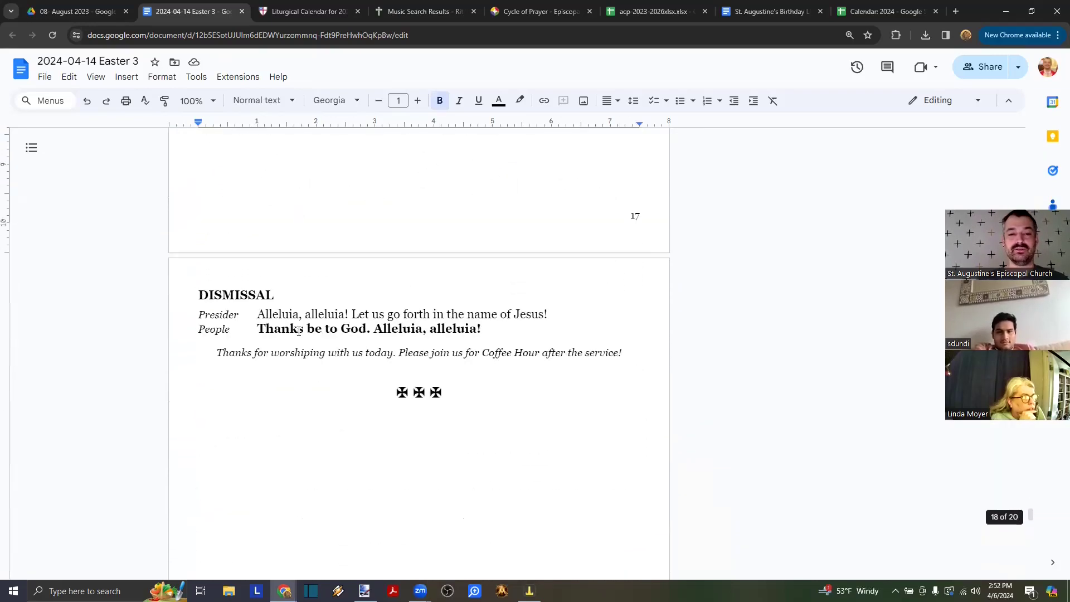
pyautogui.scroll(5, 299, 331)
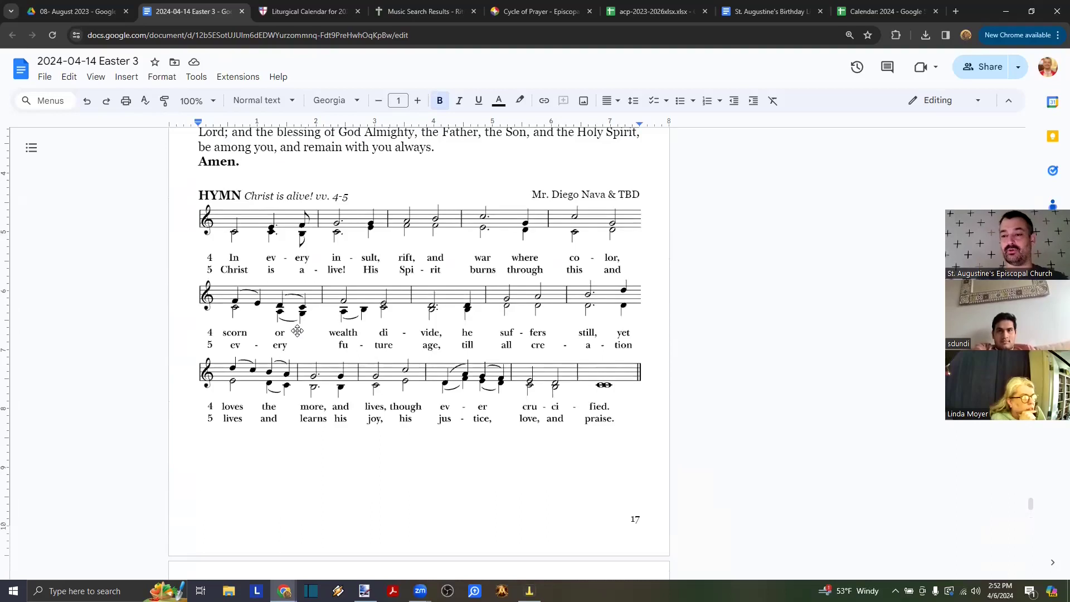
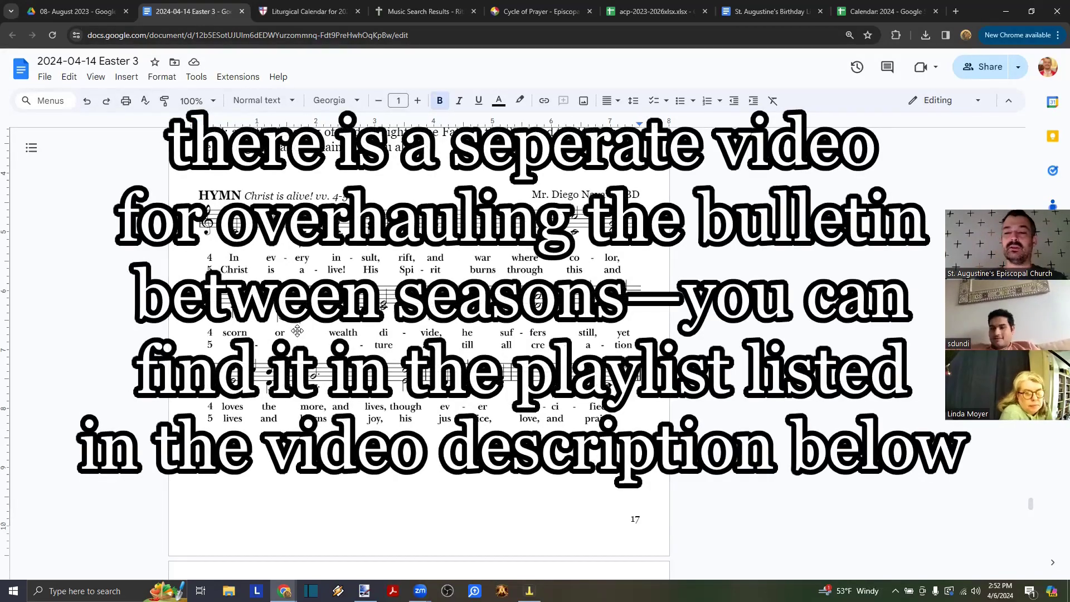
# - Select the Presider and People lines of the Opening Acclamation on page 3 of the Easter 3 bulletin
pyautogui.scroll(20, 298, 331)
pyautogui.scroll(20, 299, 331)
pyautogui.scroll(20, 406, 325)
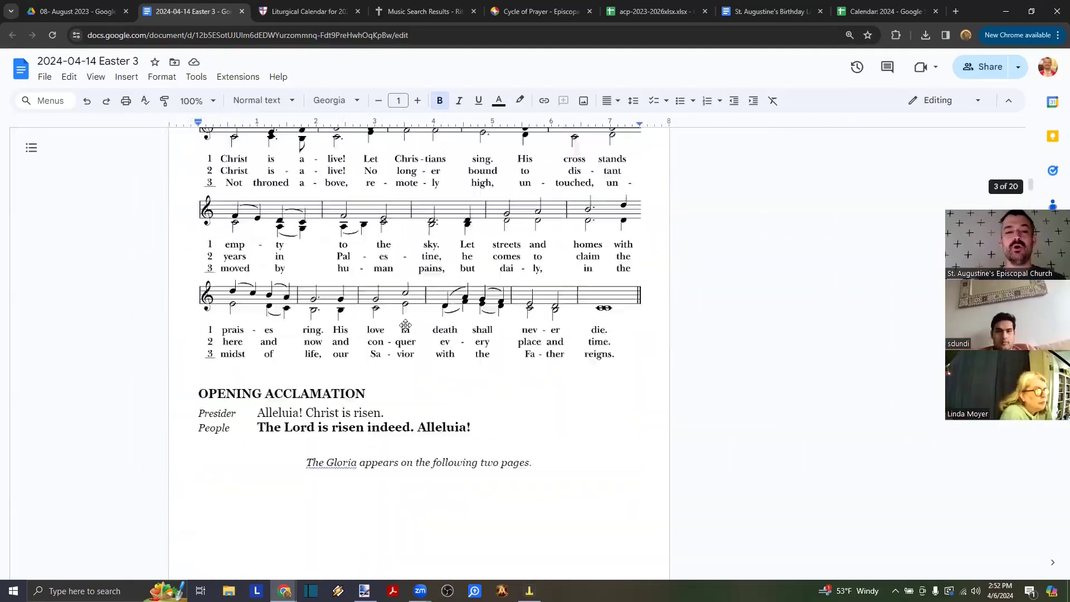
pyautogui.scroll(-10, 407, 326)
pyautogui.scroll(-1, 407, 325)
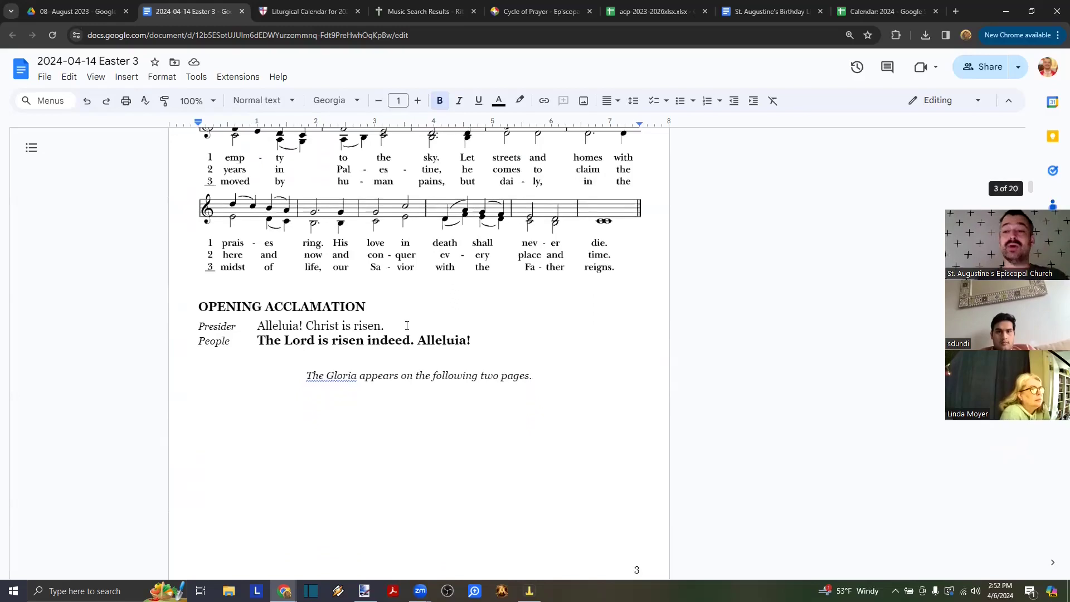
pyautogui.scroll(-2, 407, 325)
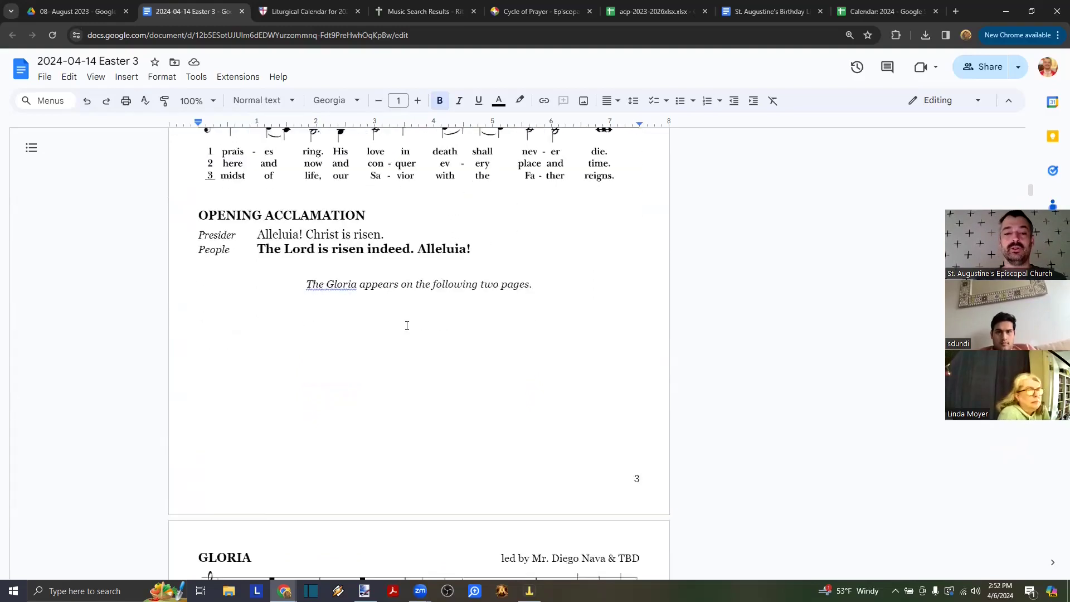
pyautogui.moveTo(479, 241); pyautogui.dragTo(241, 232)
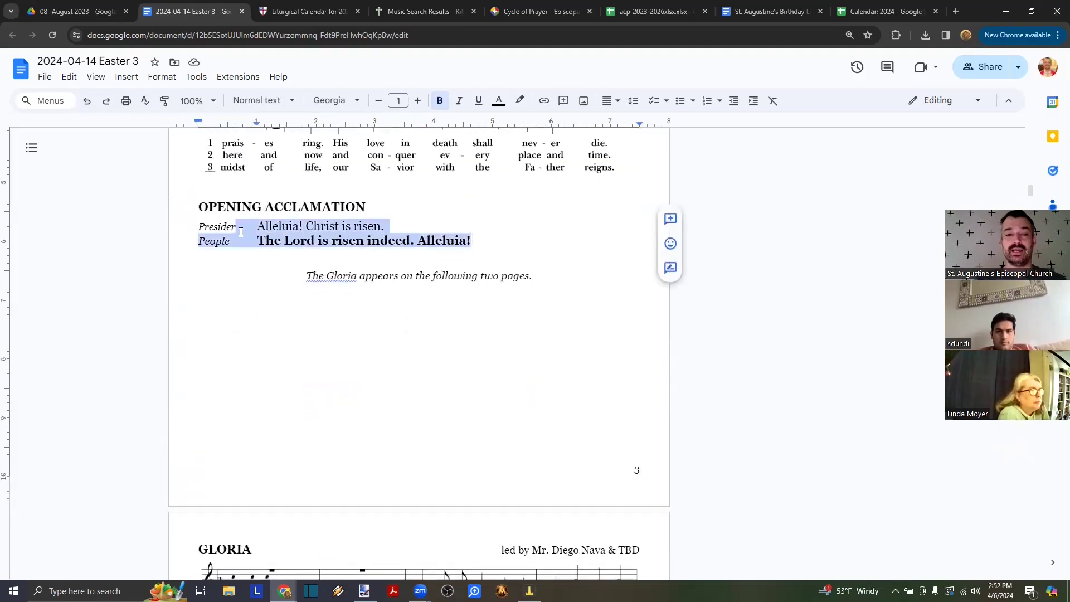
pyautogui.scroll(-6, 336, 431)
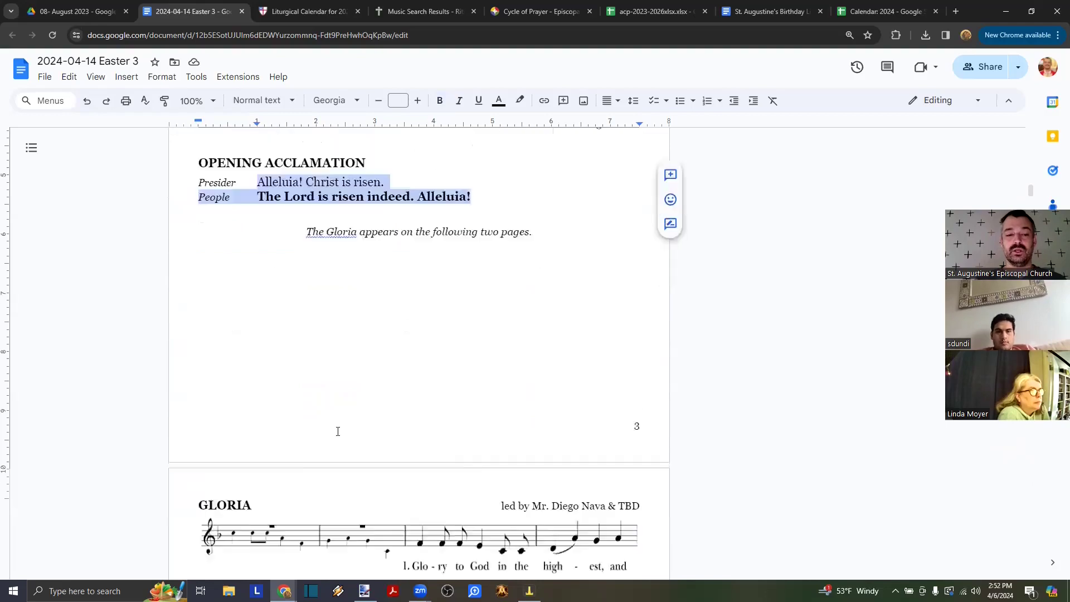
pyautogui.scroll(7, 336, 431)
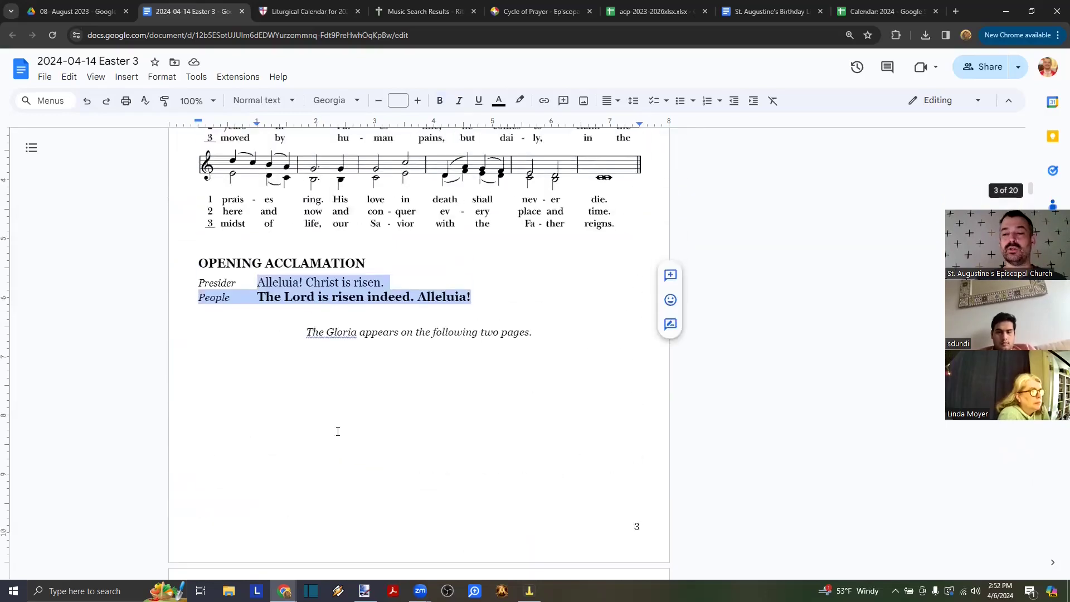
# - Load bcponline.org in a new browser tab
pyautogui.hotkey('ctrl', 't')
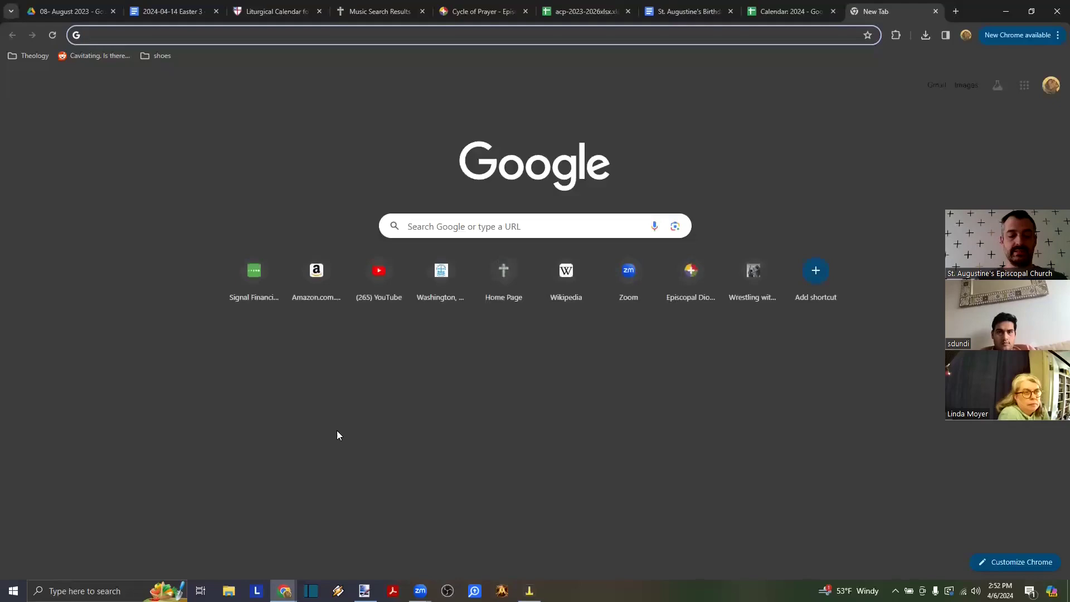
pyautogui.write('bcpo')
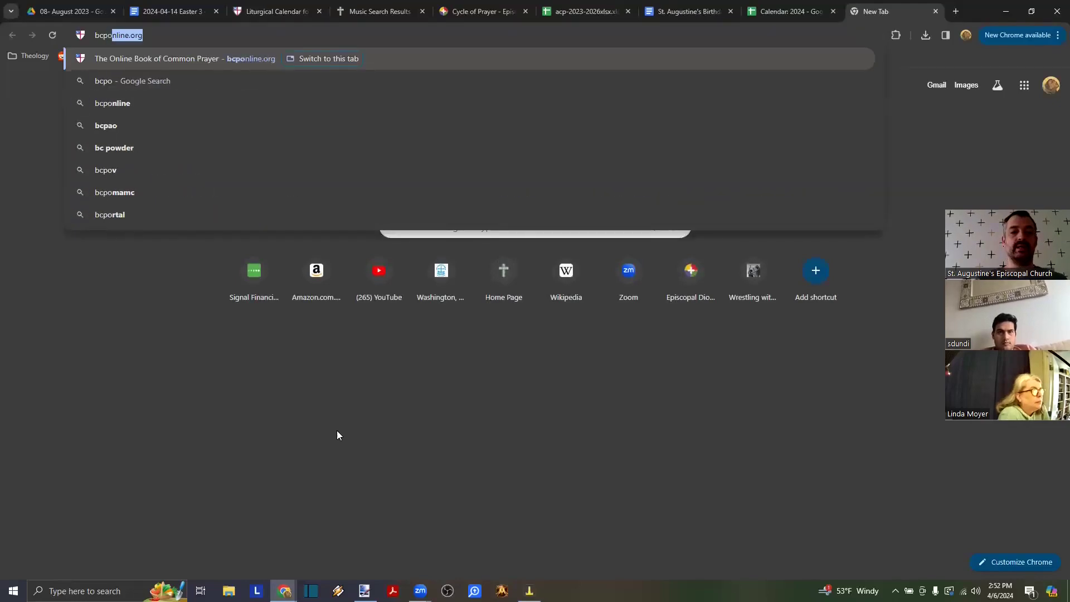
pyautogui.write('nline.org')
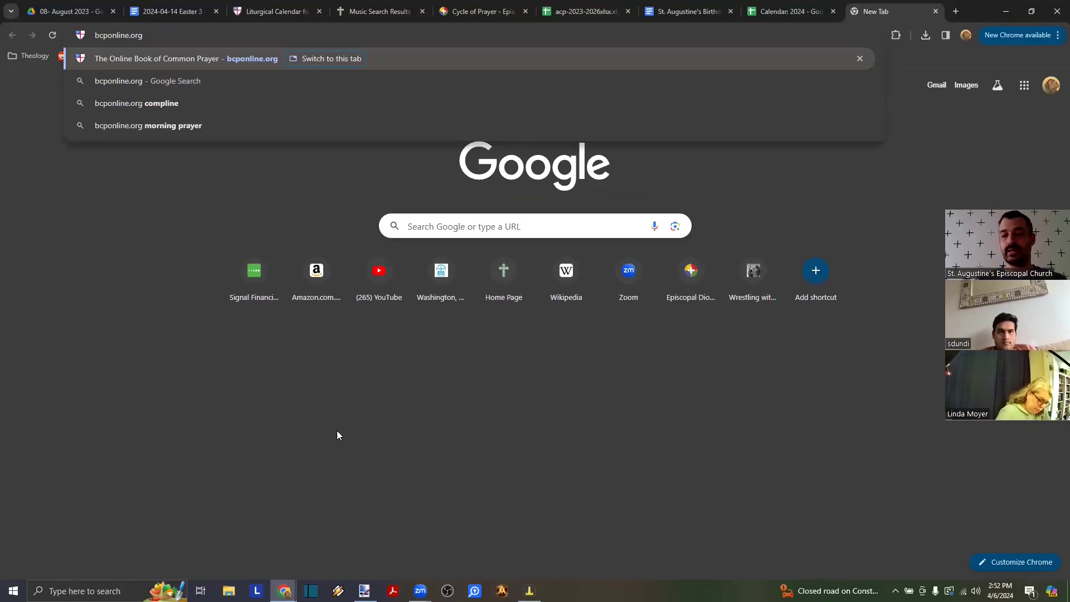
pyautogui.press('Return')
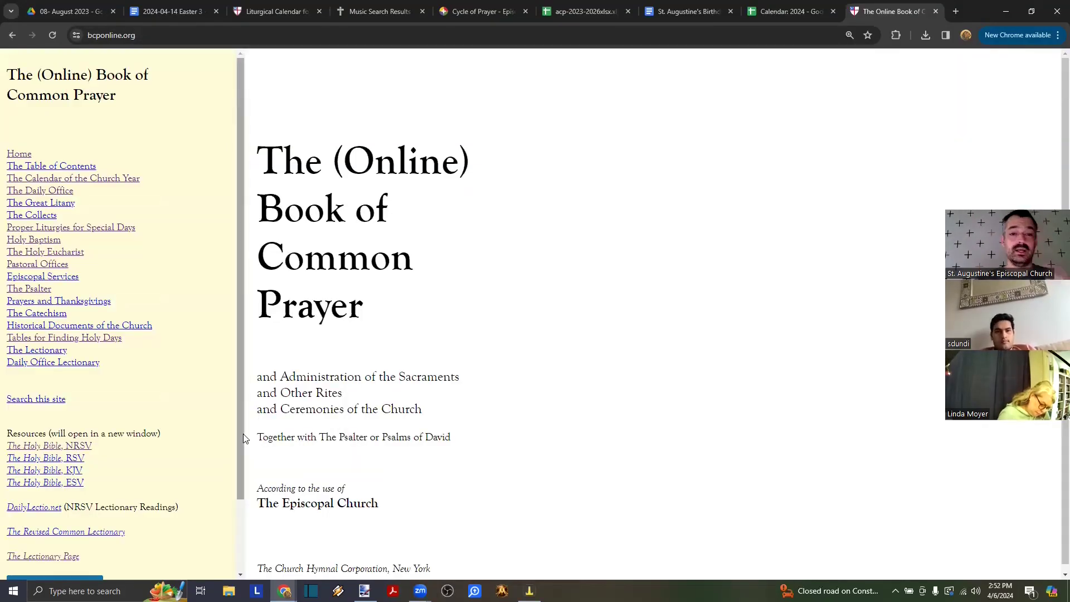
pyautogui.scroll(-2, 243, 501)
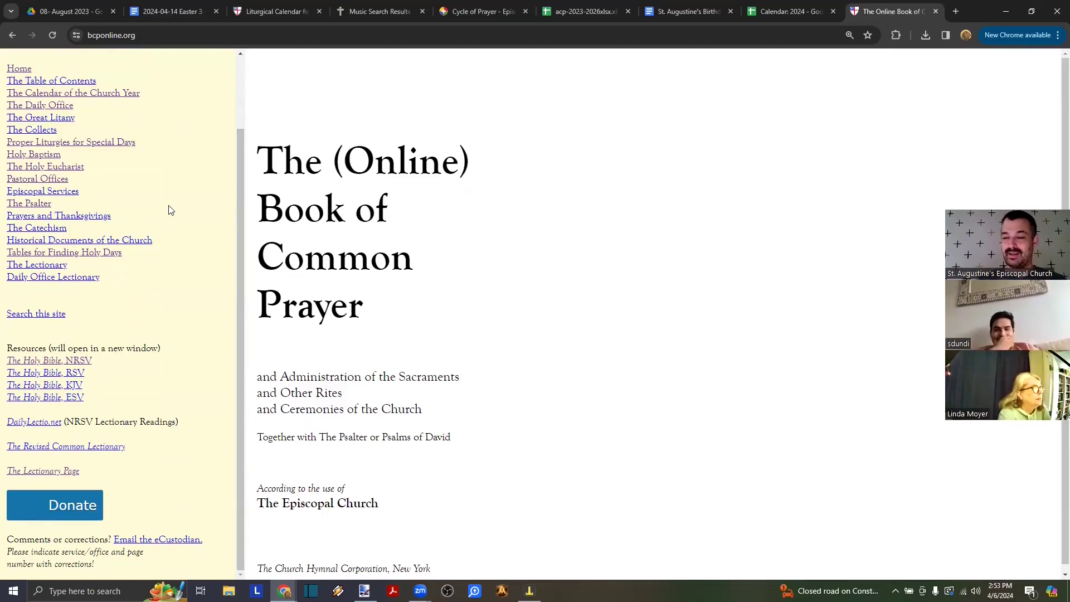
pyautogui.scroll(2, 170, 211)
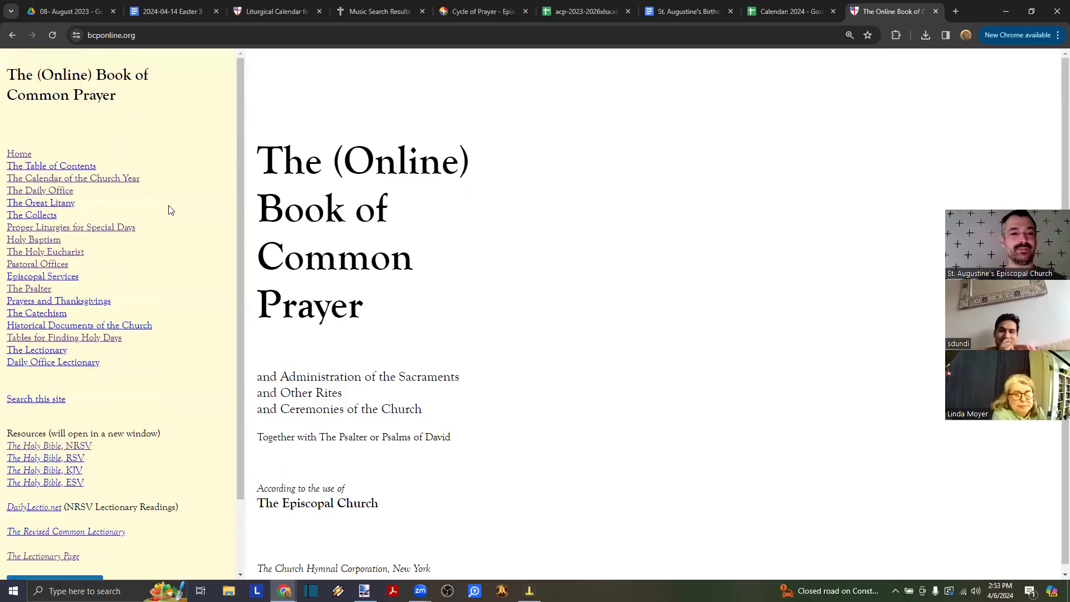
pyautogui.scroll(-1, 170, 210)
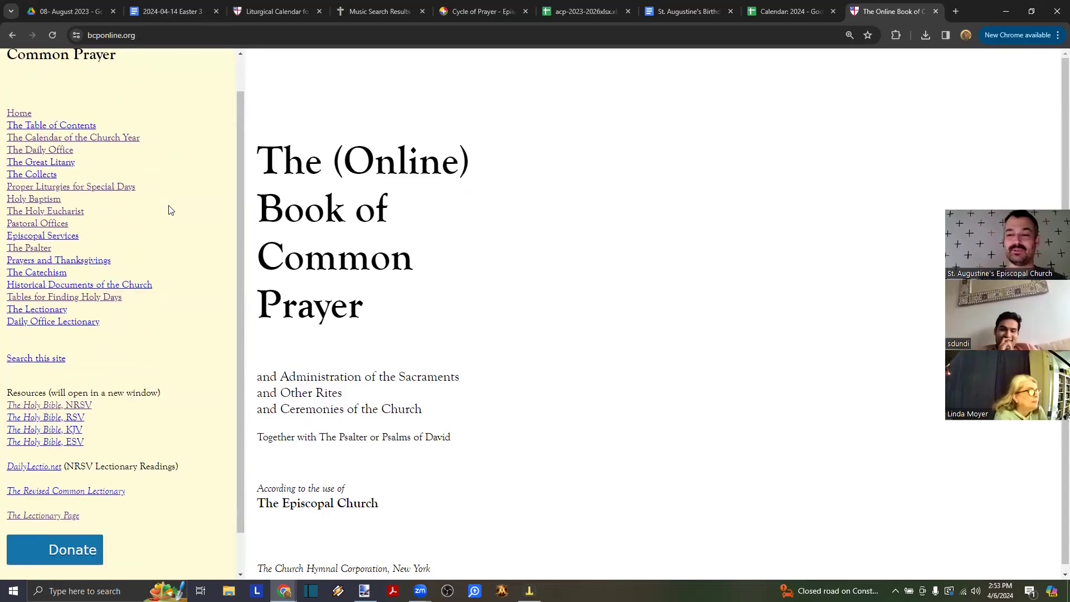
# - Browse Pastoral Offices and the Marriage service, then open the full Holy Baptism service
pyautogui.click(51, 224)
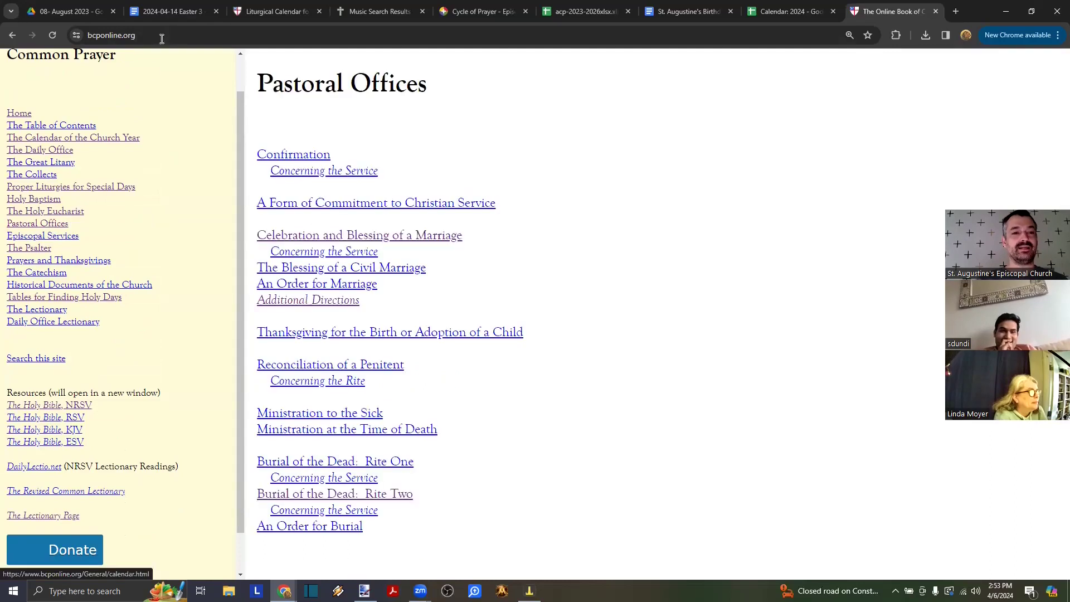
pyautogui.click(296, 236)
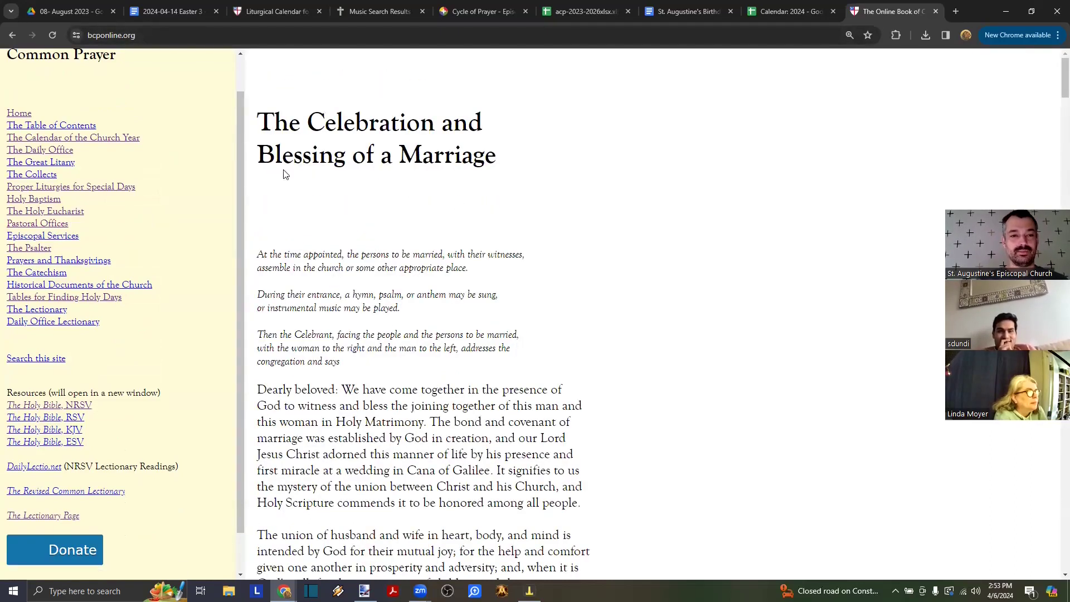
pyautogui.click(184, 35)
pyautogui.doubleClick(188, 34)
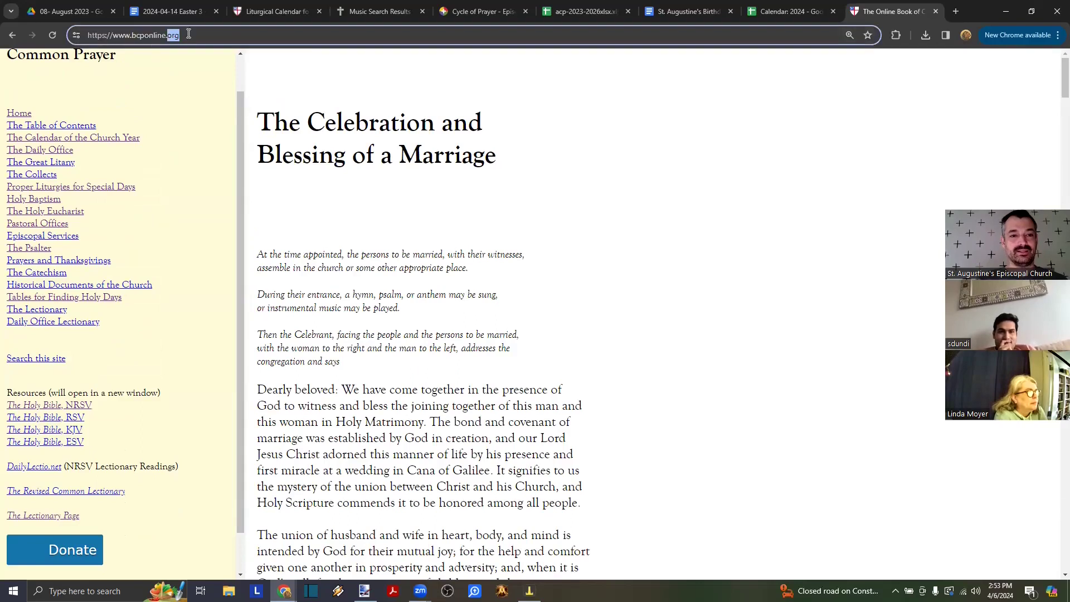
pyautogui.click(55, 213)
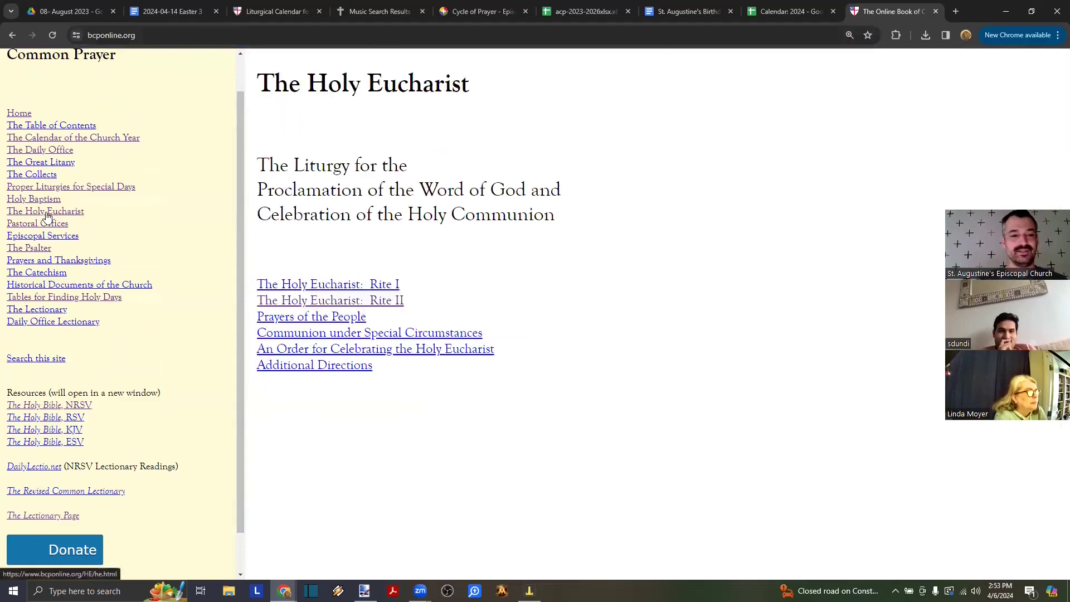
pyautogui.click(29, 202)
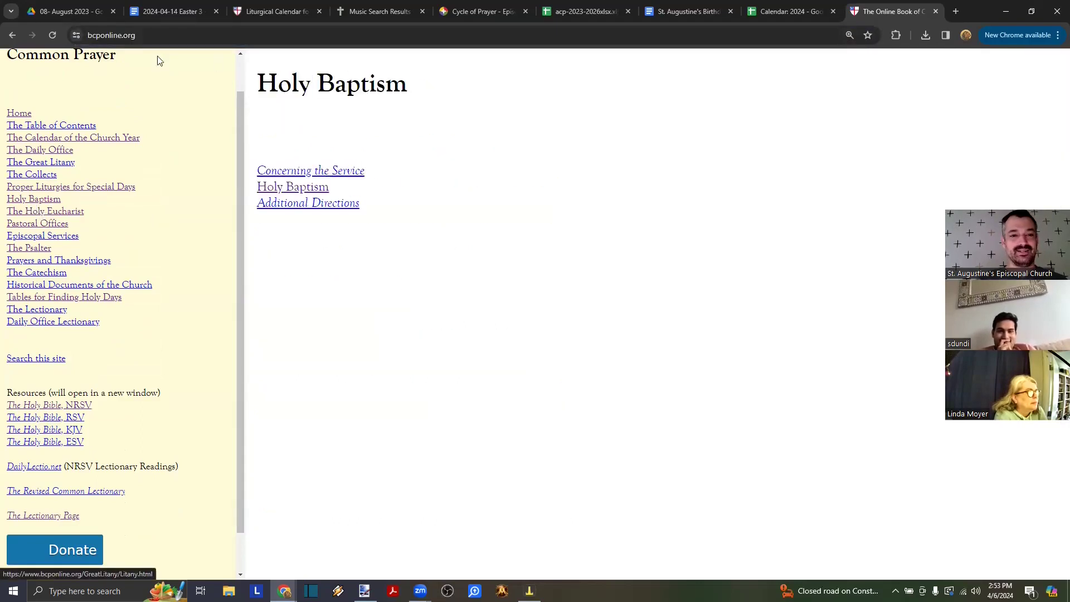
pyautogui.click(282, 192)
# - View the Holy Baptism page's HTML source, then close the source view
pyautogui.rightClick(515, 148)
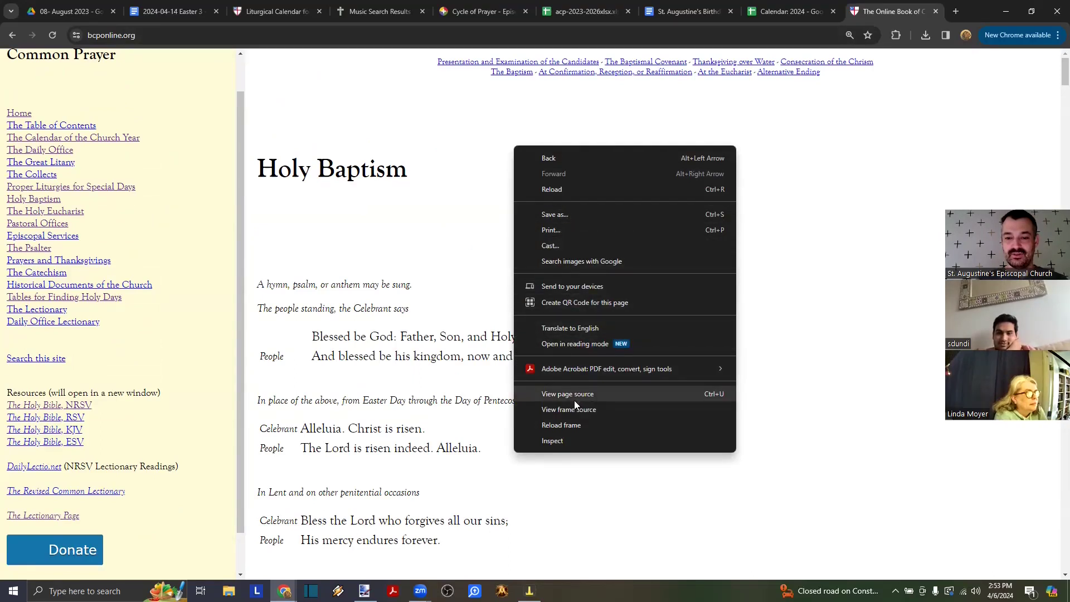
pyautogui.click(558, 426)
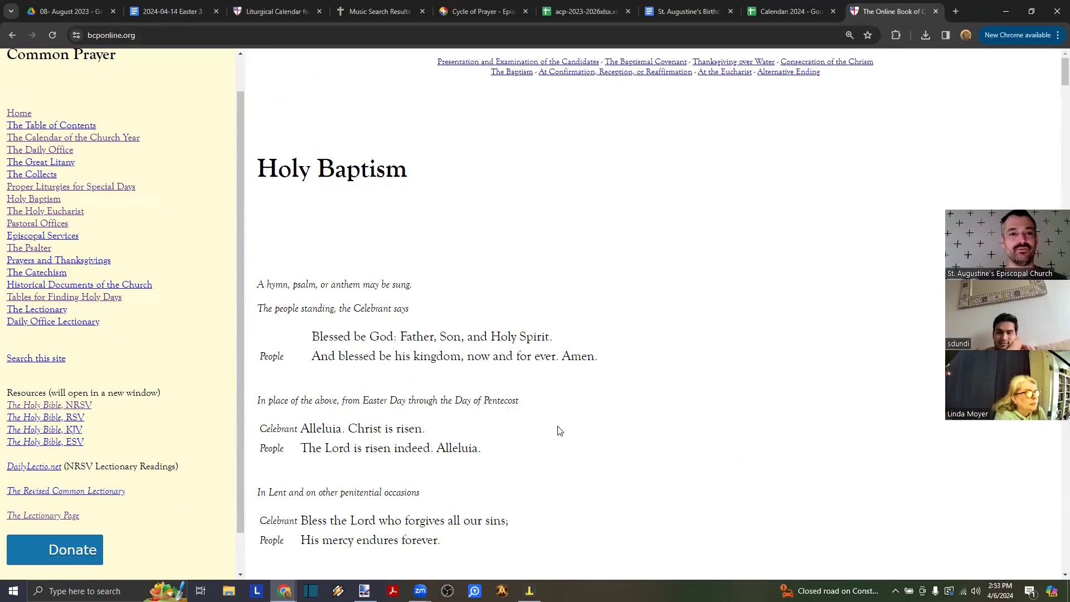
pyautogui.rightClick(366, 132)
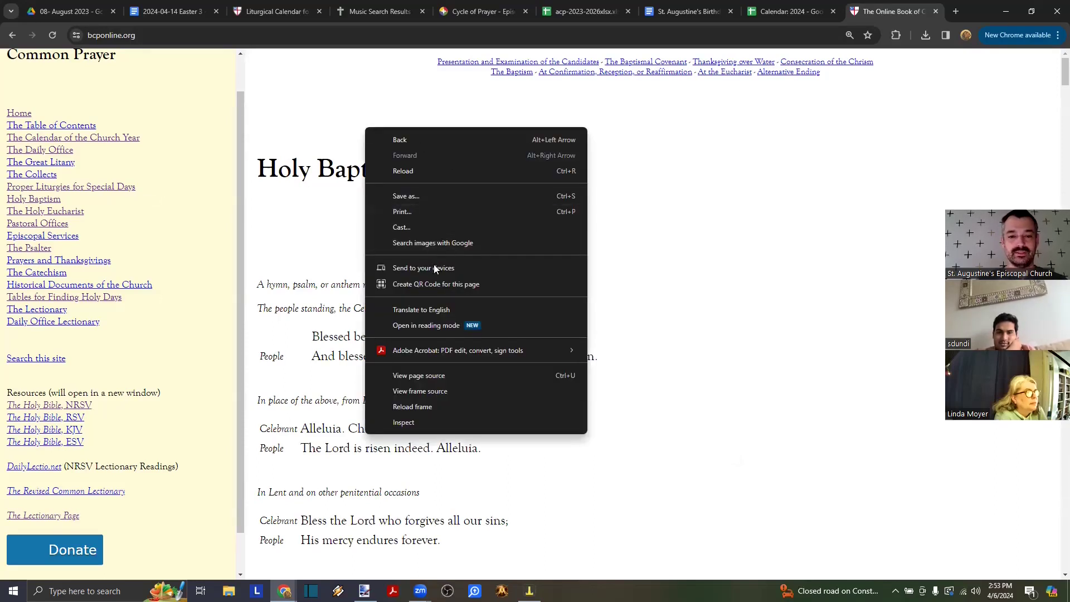
pyautogui.click(418, 375)
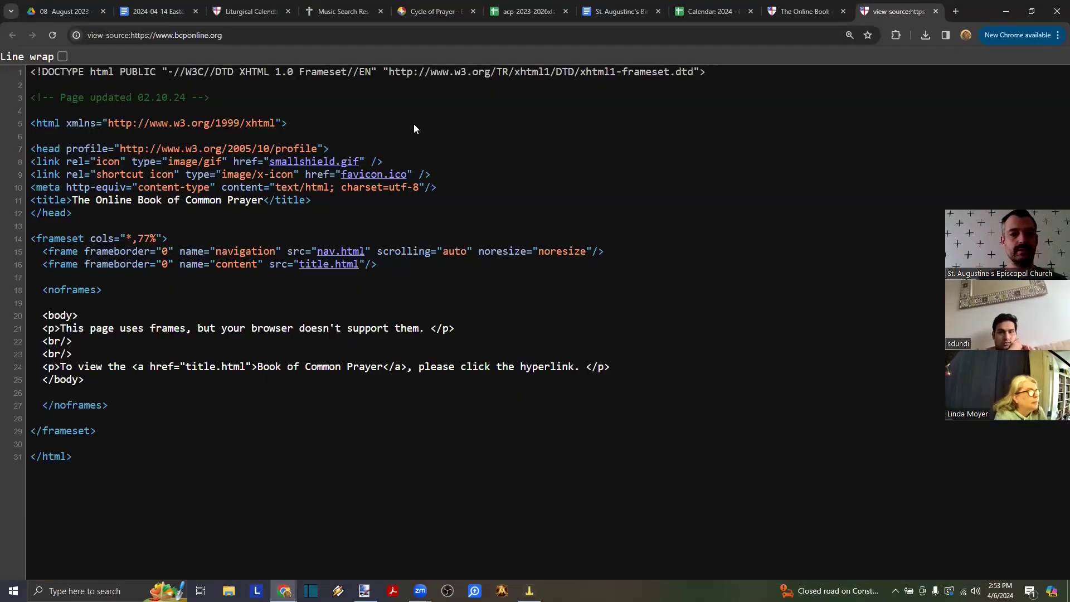
pyautogui.moveTo(276, 123); pyautogui.dragTo(143, 123)
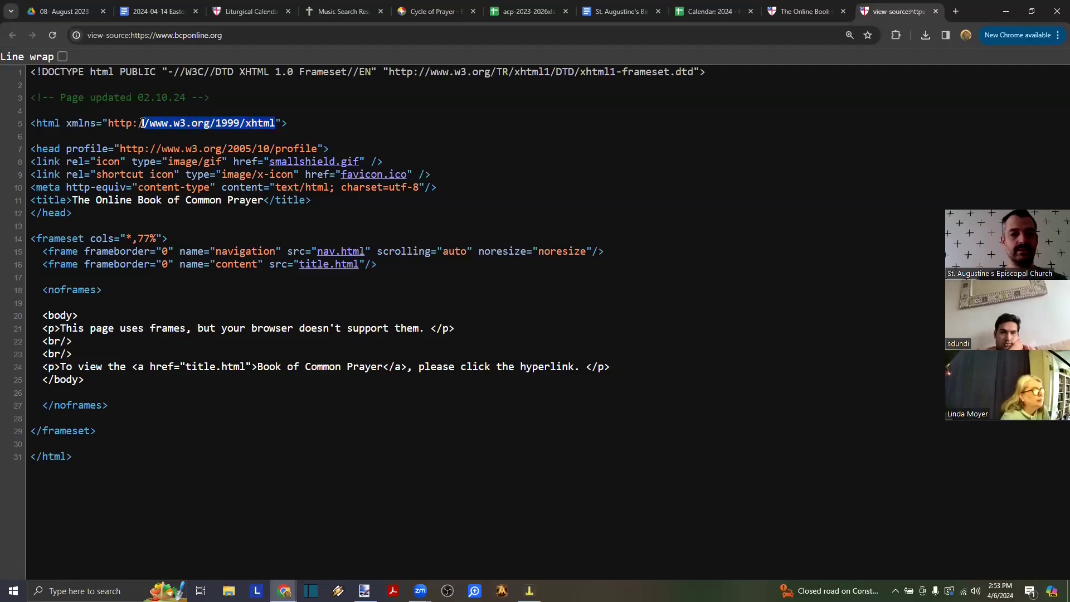
pyautogui.click(161, 146)
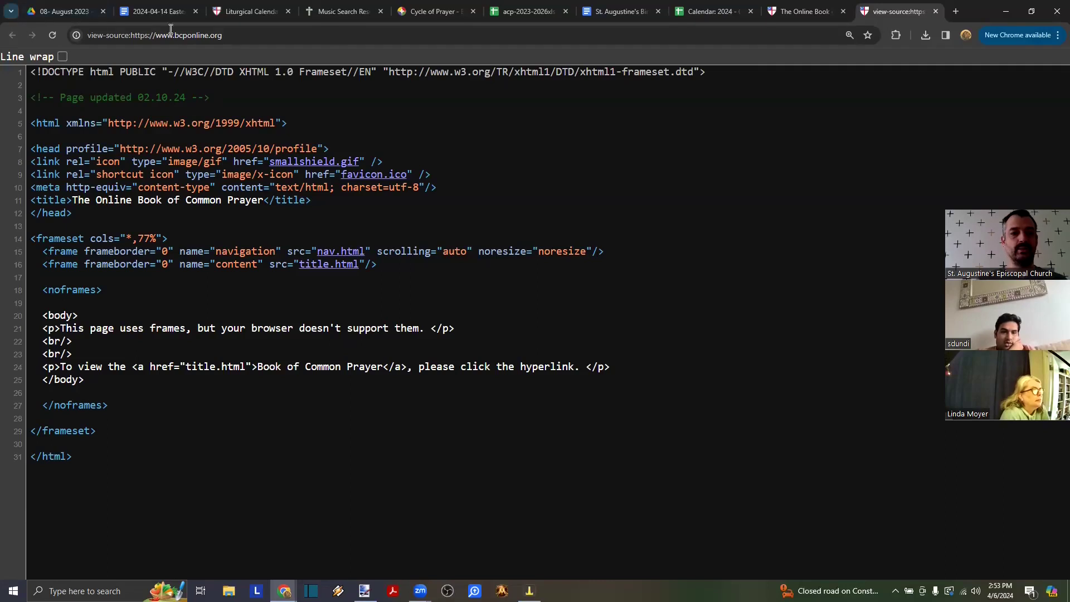
pyautogui.click(936, 11)
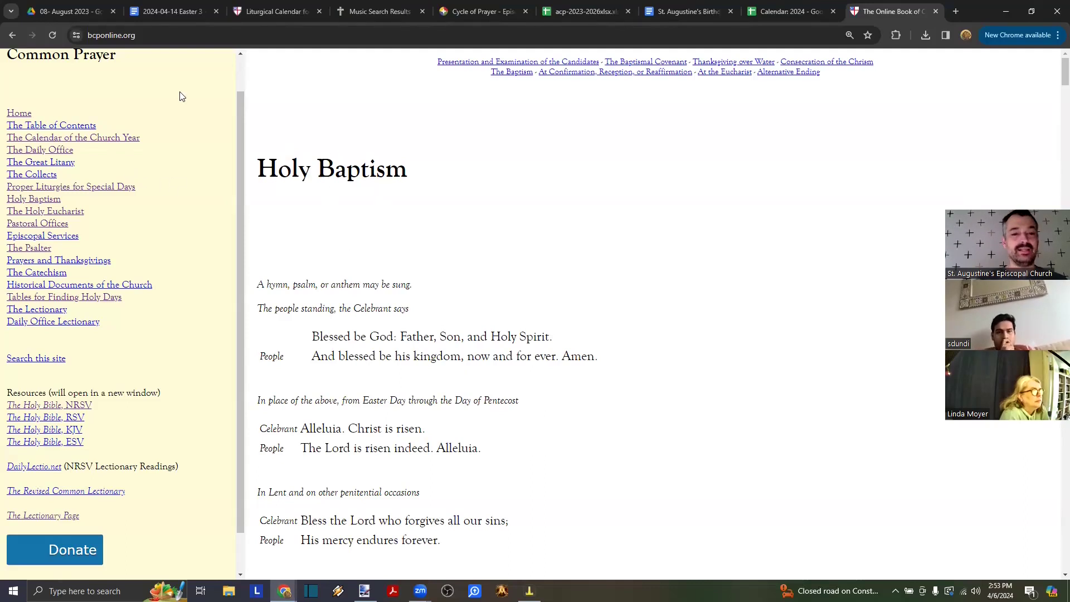
# - Open the Good Friday liturgy from Proper Liturgies for Special Days
pyautogui.click(46, 189)
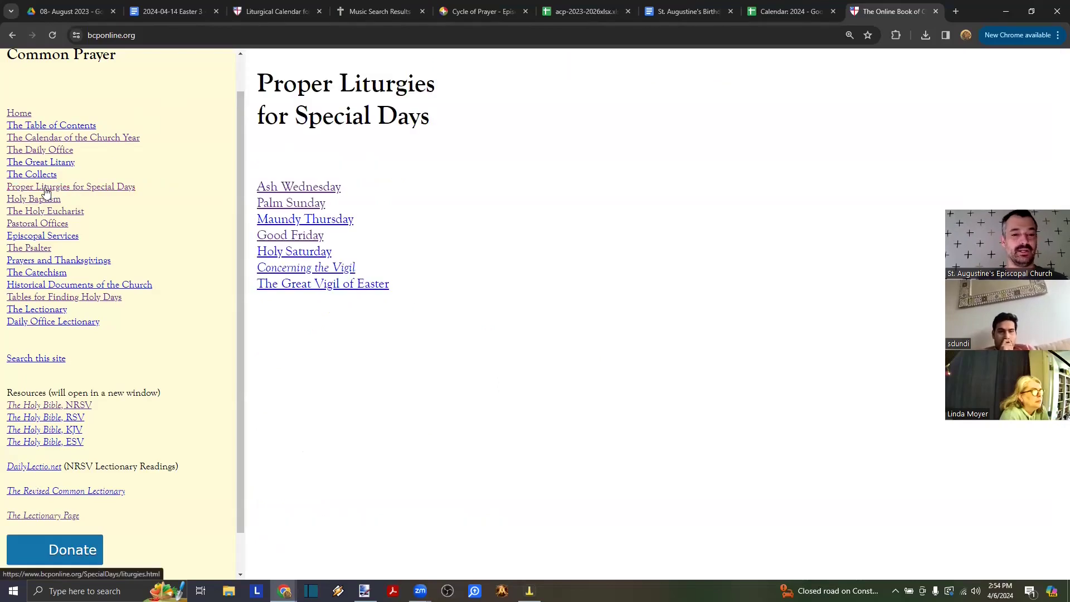
pyautogui.click(301, 237)
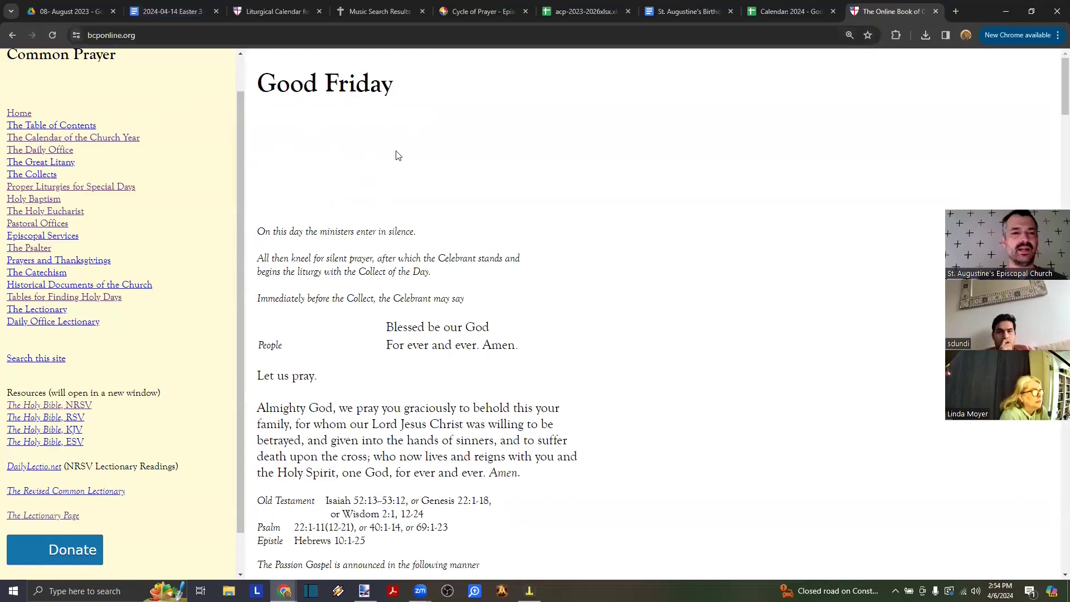
pyautogui.scroll(-1, 345, 234)
pyautogui.scroll(1, 346, 237)
pyautogui.rightClick(185, 73)
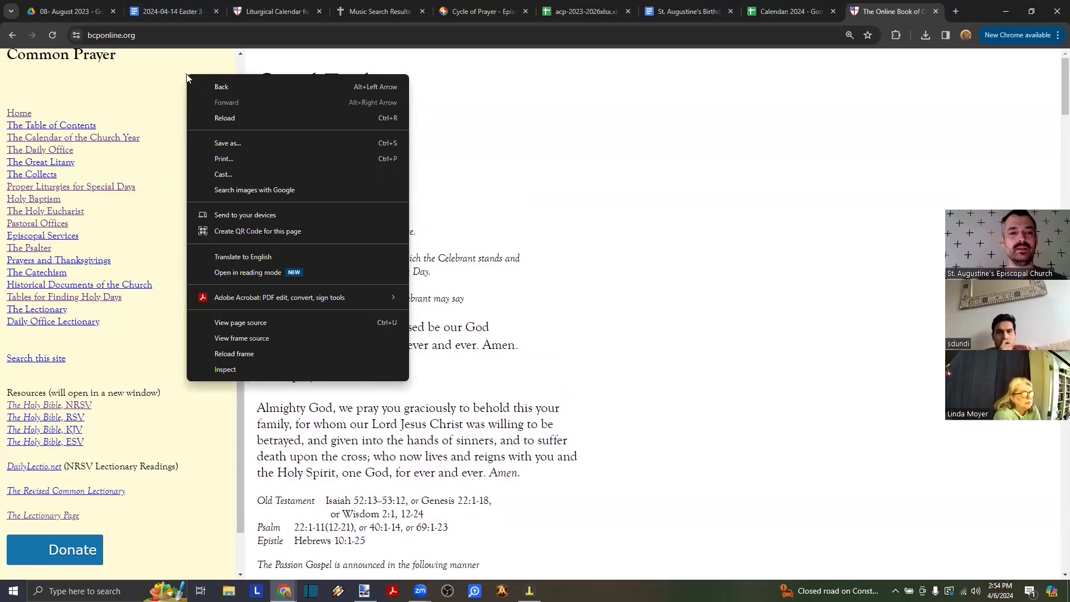
pyautogui.click(537, 166)
# - Open Proper Liturgies for Special Days in a new tab and switch between the tabs
pyautogui.rightClick(103, 185)
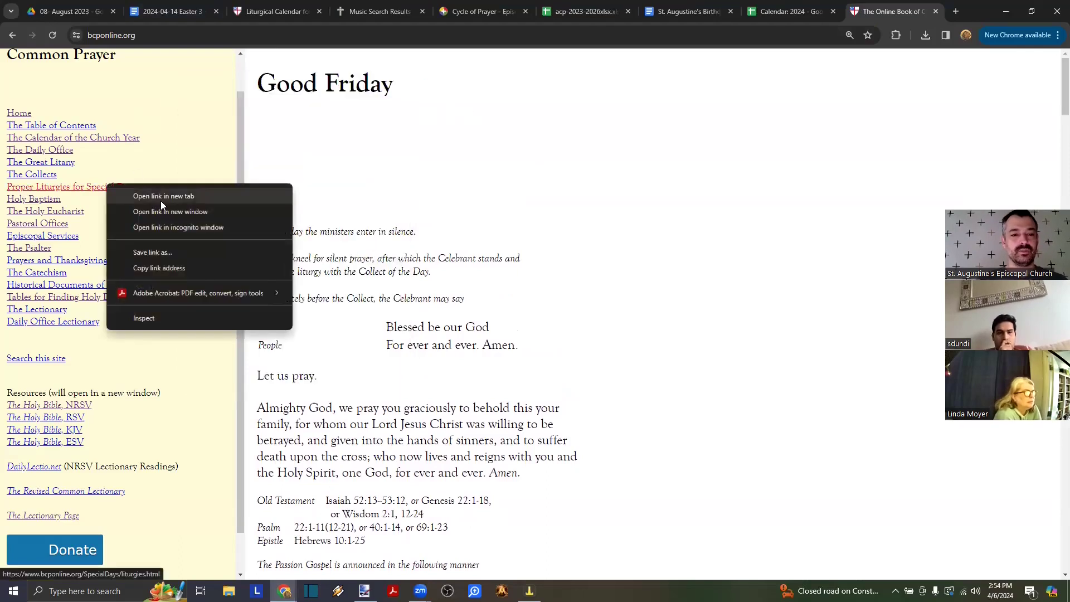
pyautogui.click(182, 198)
pyautogui.click(892, 11)
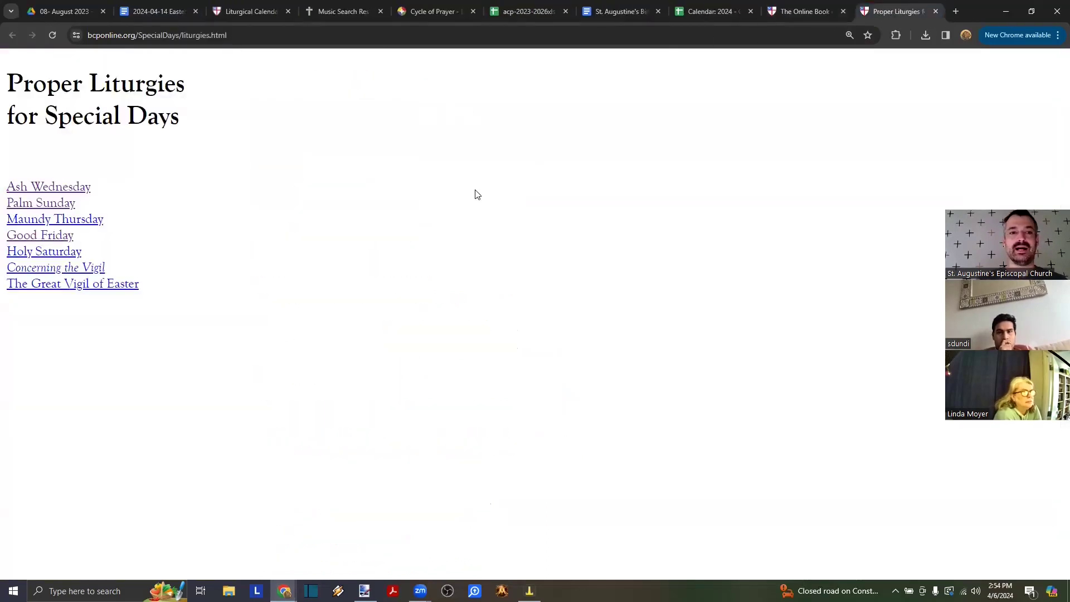
pyautogui.click(796, 12)
pyautogui.rightClick(108, 187)
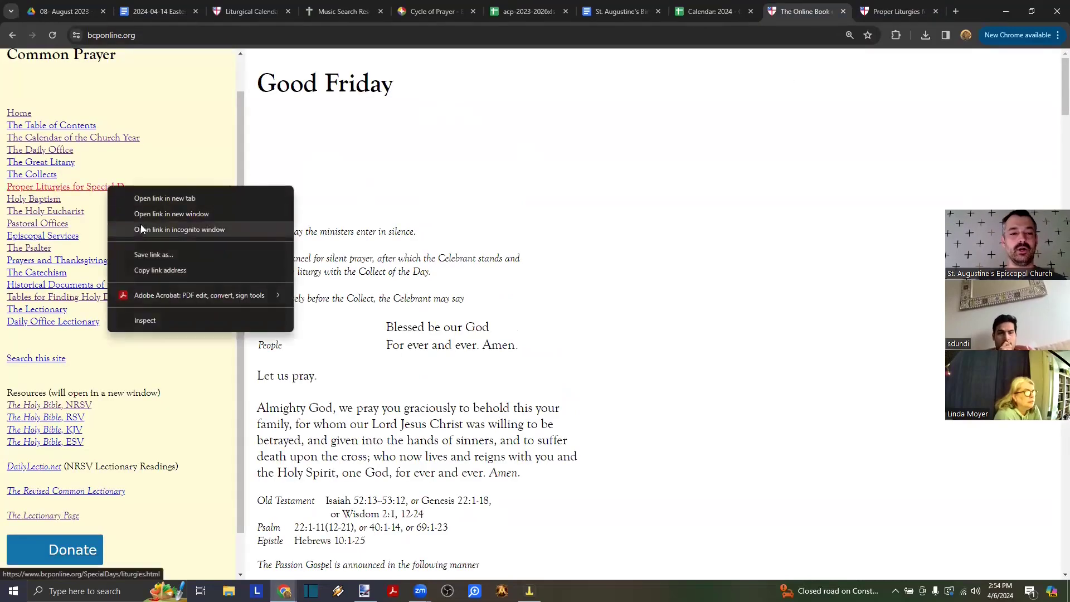
pyautogui.click(725, 70)
pyautogui.click(877, 8)
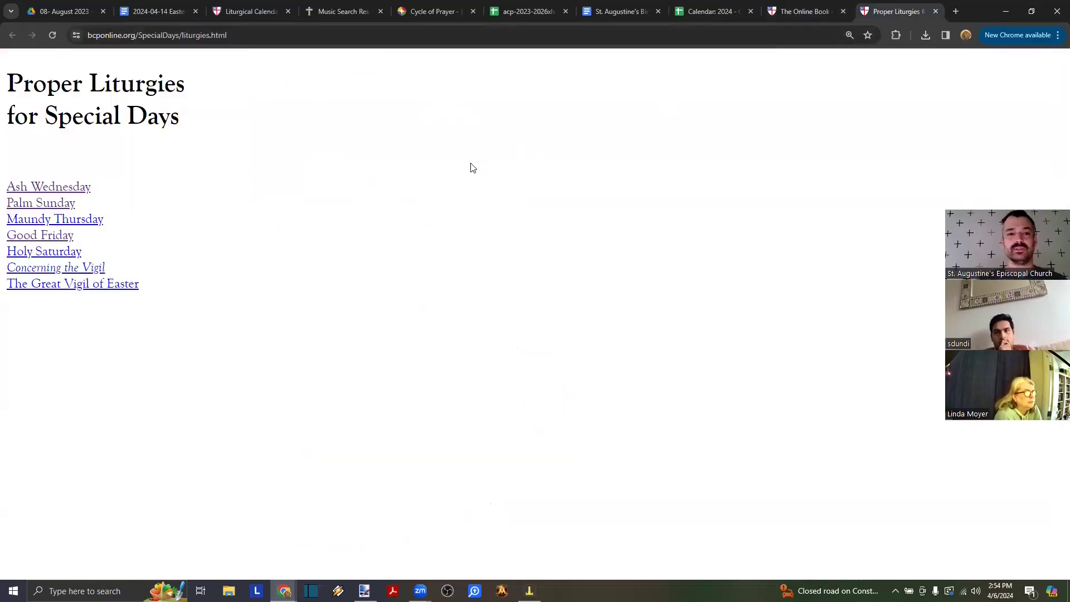
pyautogui.click(240, 35)
pyautogui.click(252, 212)
# - Look over the Ash Wednesday liturgy, then close its page
pyautogui.click(35, 187)
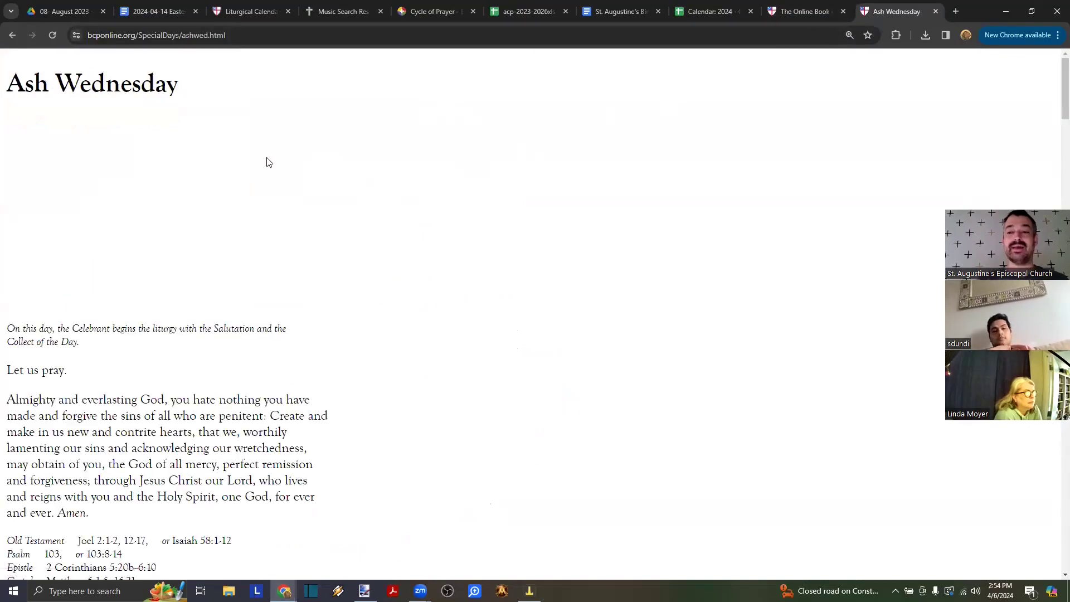
pyautogui.scroll(-1, 167, 273)
pyautogui.scroll(1, 173, 274)
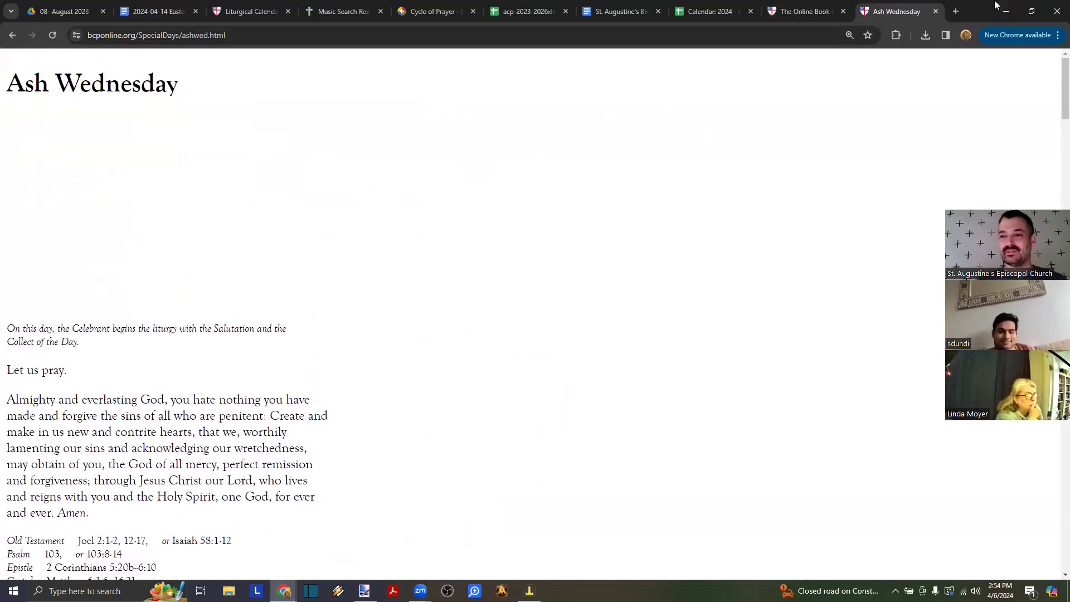
pyautogui.click(260, 36)
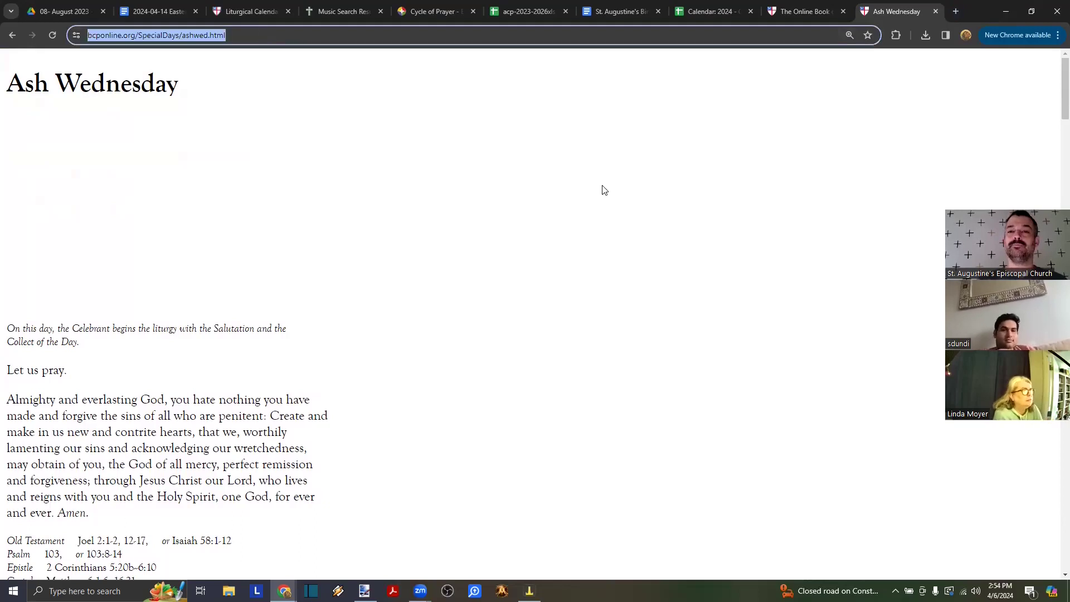
pyautogui.click(937, 11)
# - Open The Holy Eucharist section and check the Rite One contents before going back
pyautogui.scroll(-4, 437, 190)
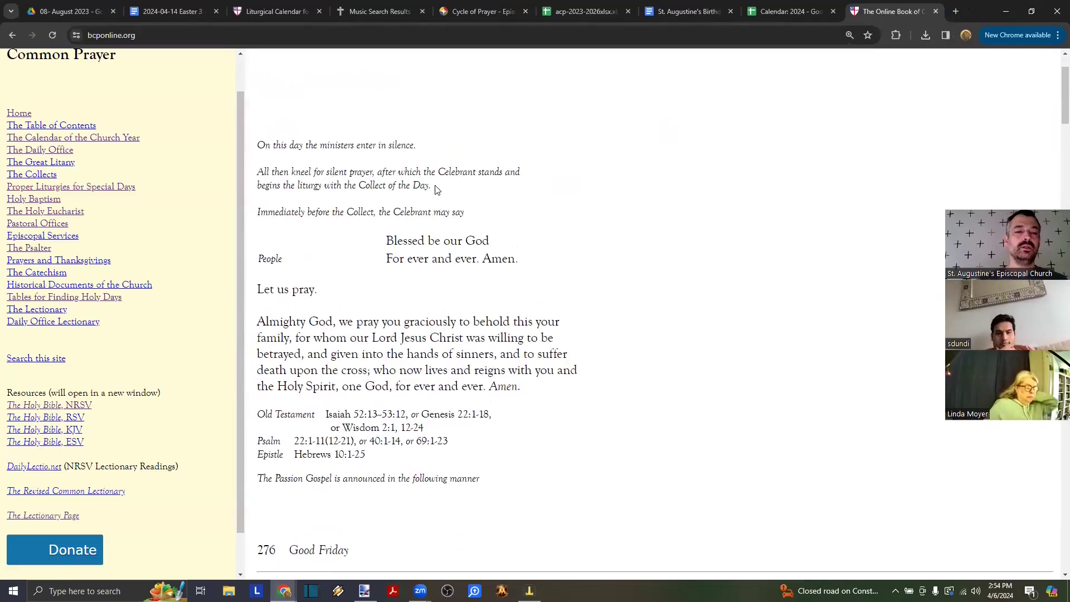
pyautogui.scroll(4, 437, 186)
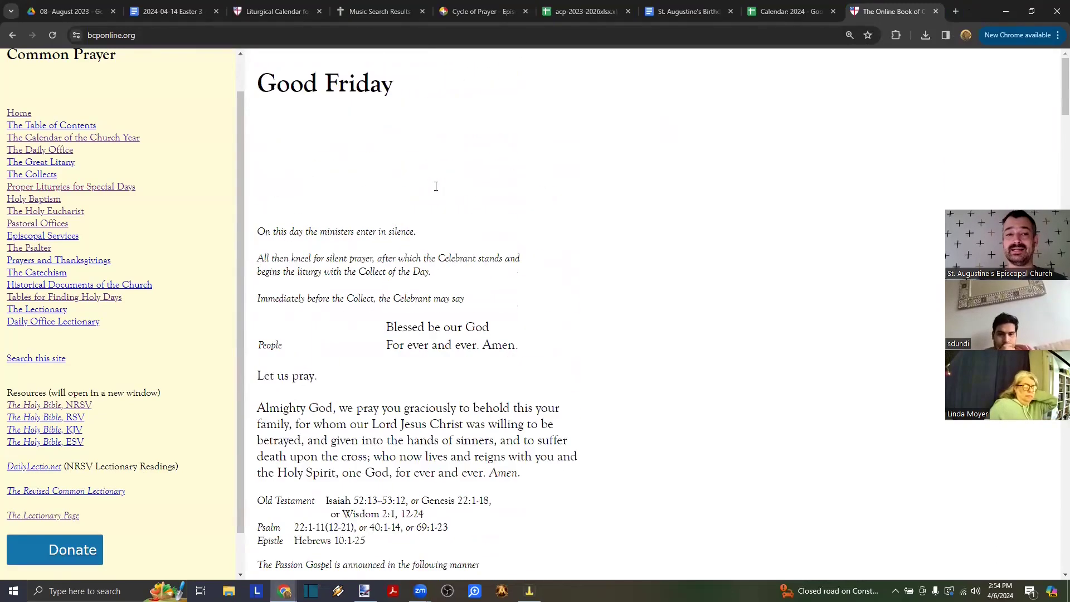
pyautogui.click(42, 211)
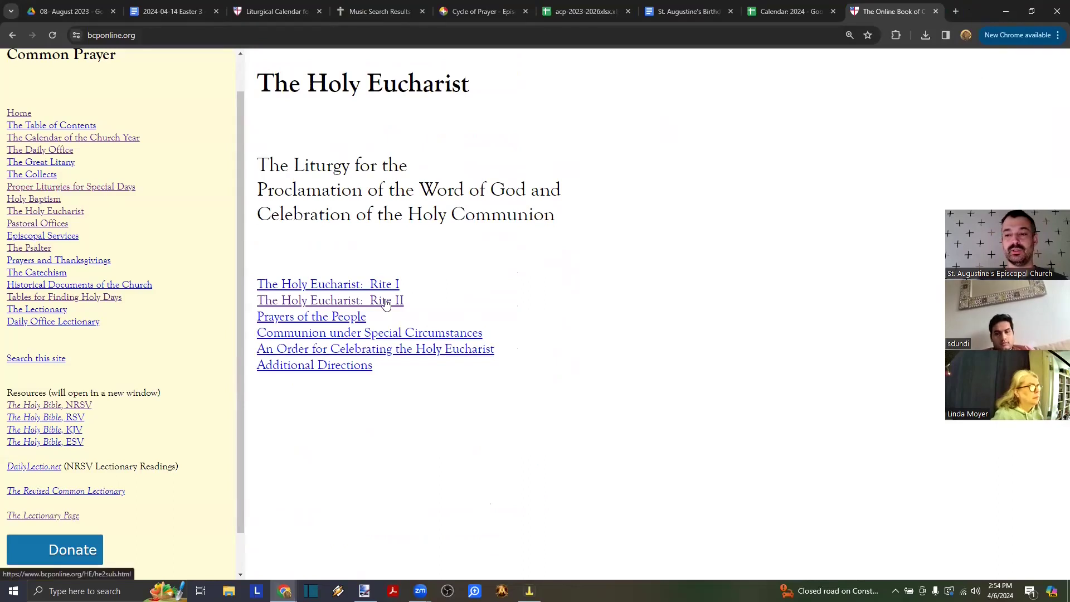
pyautogui.click(376, 286)
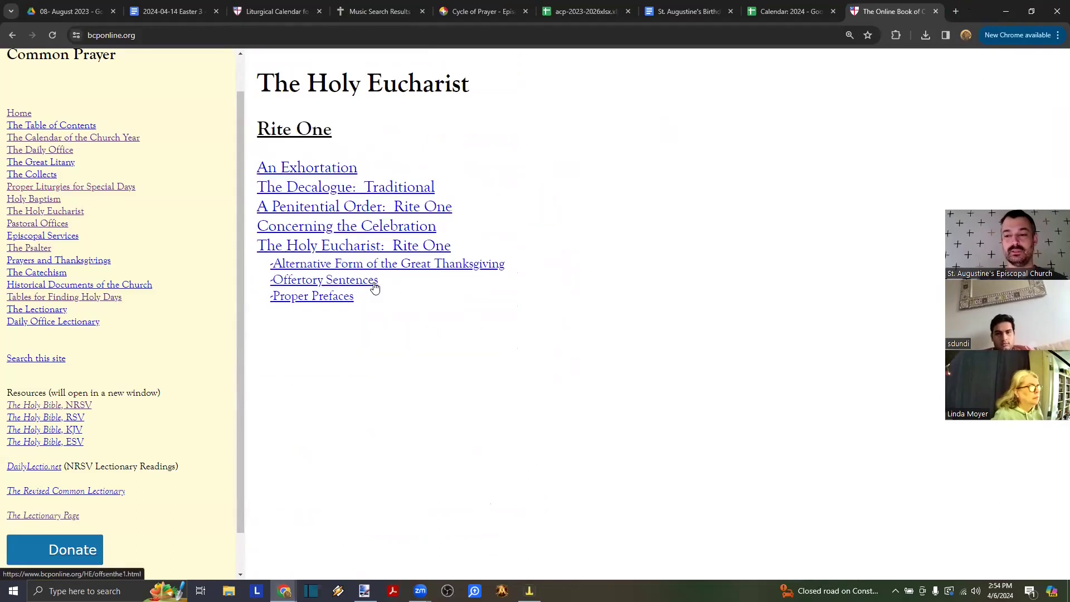
pyautogui.click(12, 35)
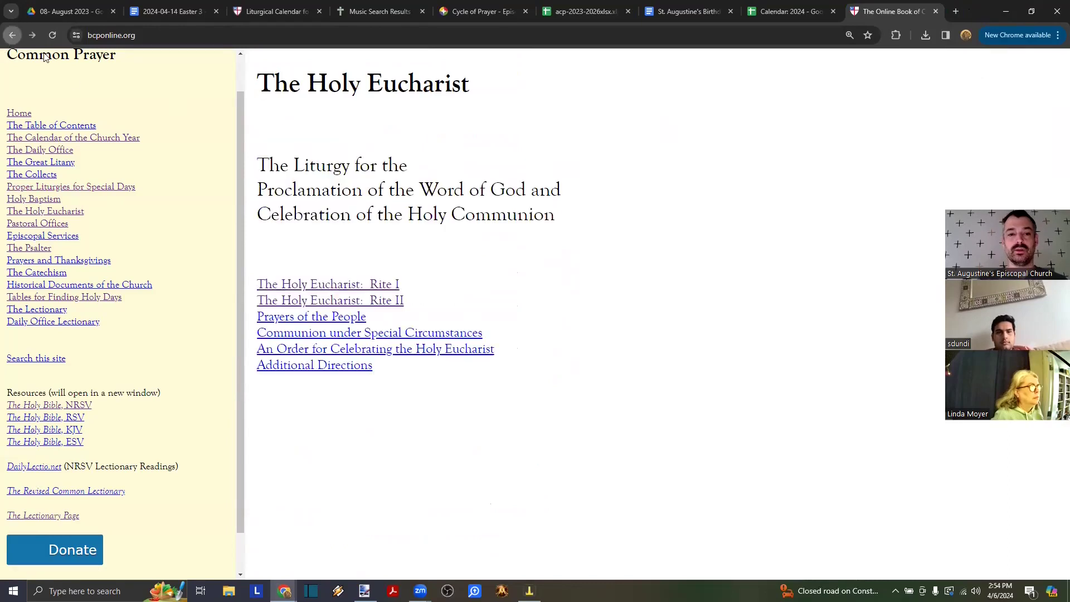
# - Read through the full Holy Eucharist: Rite Two service with its Gloria, then return to Drive
pyautogui.click(377, 301)
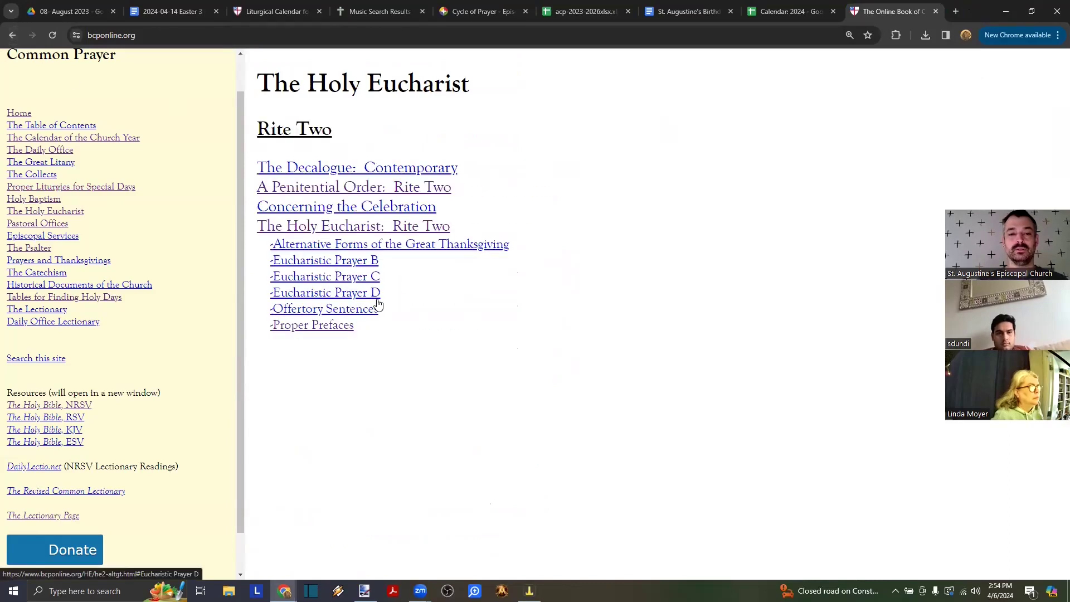
pyautogui.click(359, 226)
pyautogui.scroll(-12, 411, 343)
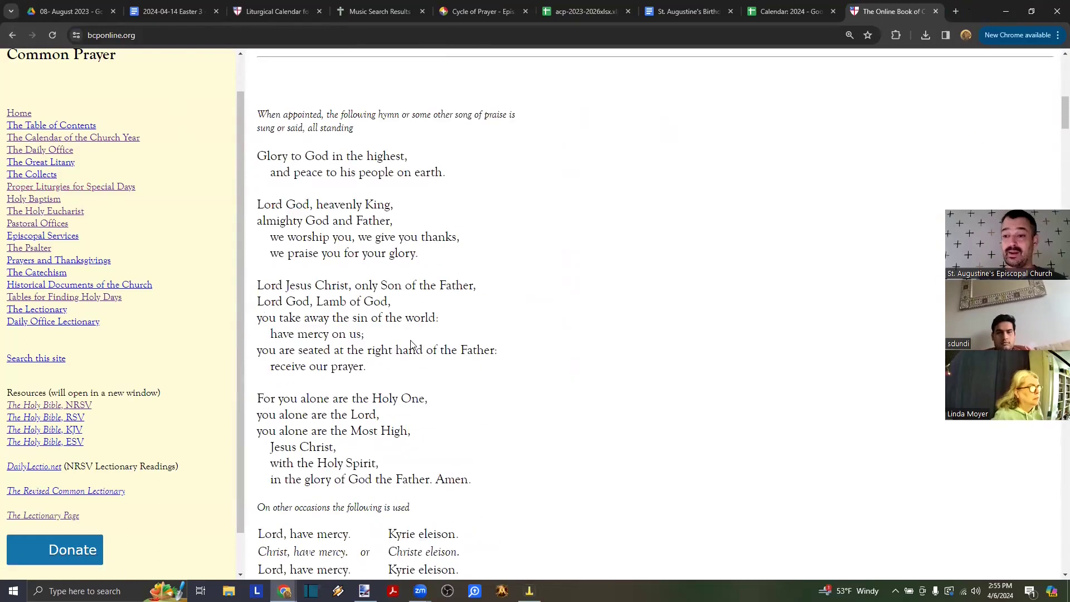
pyautogui.scroll(3, 409, 238)
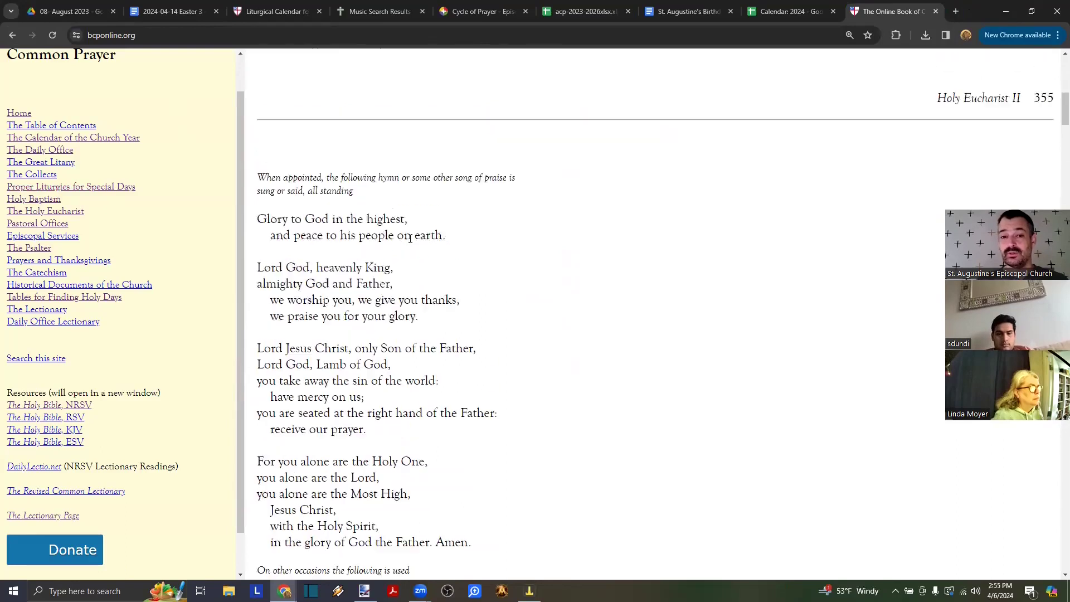
pyautogui.scroll(-1, 410, 241)
pyautogui.scroll(10, 410, 241)
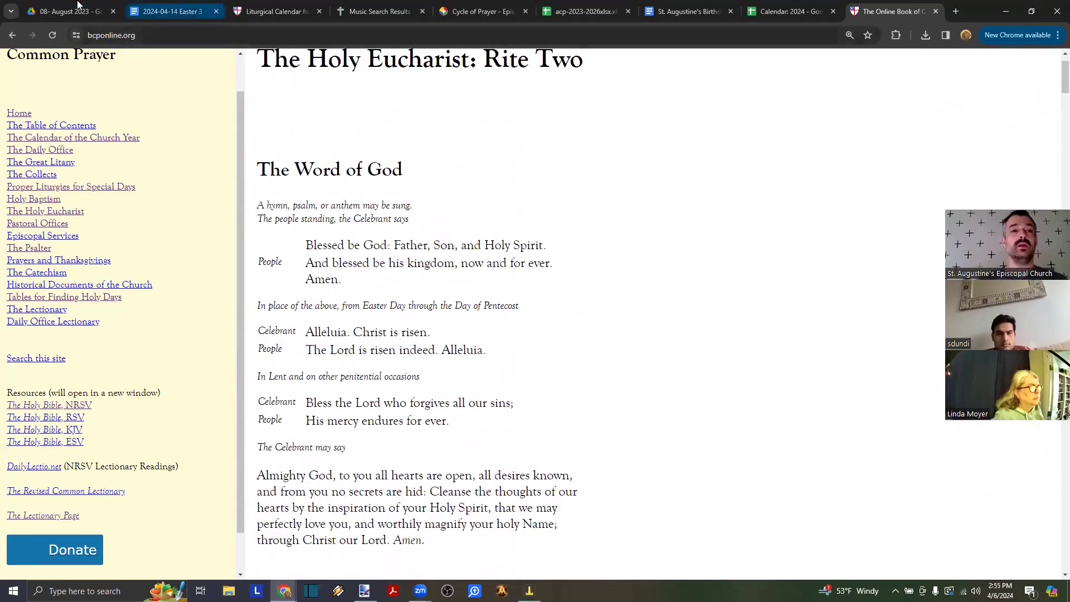
pyautogui.click(72, 11)
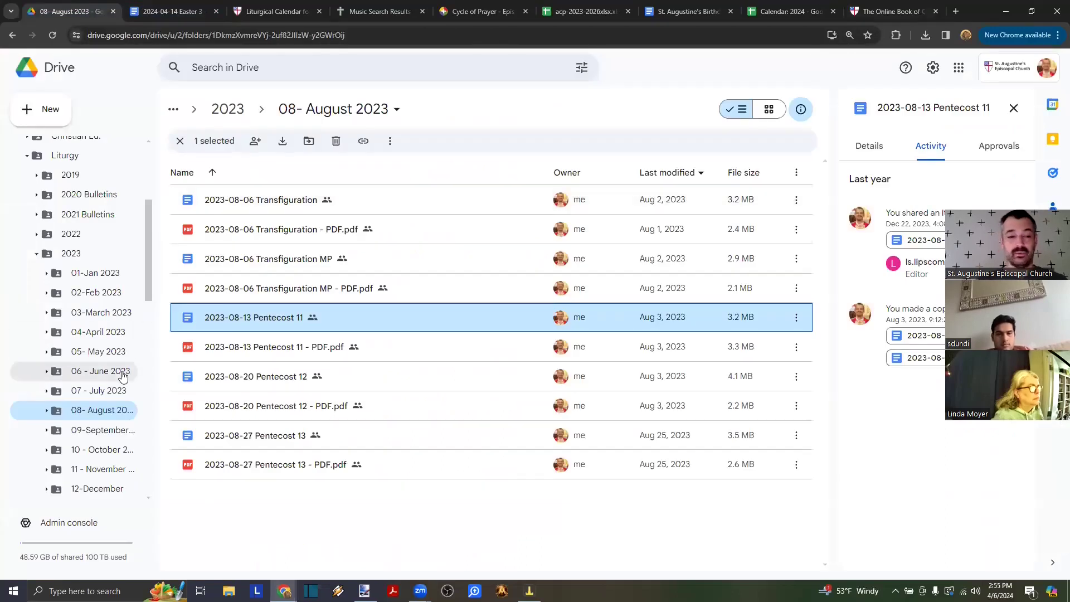
# - Expand 2022 in the Drive folder tree and open the 07 - July 2023 folder
pyautogui.click(37, 235)
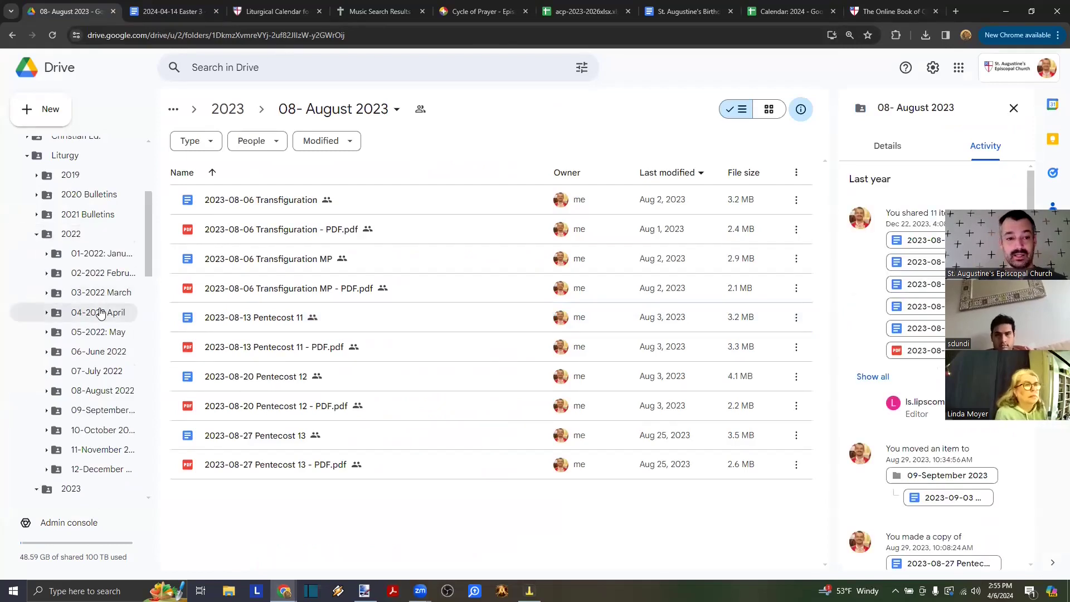
pyautogui.scroll(-3, 109, 406)
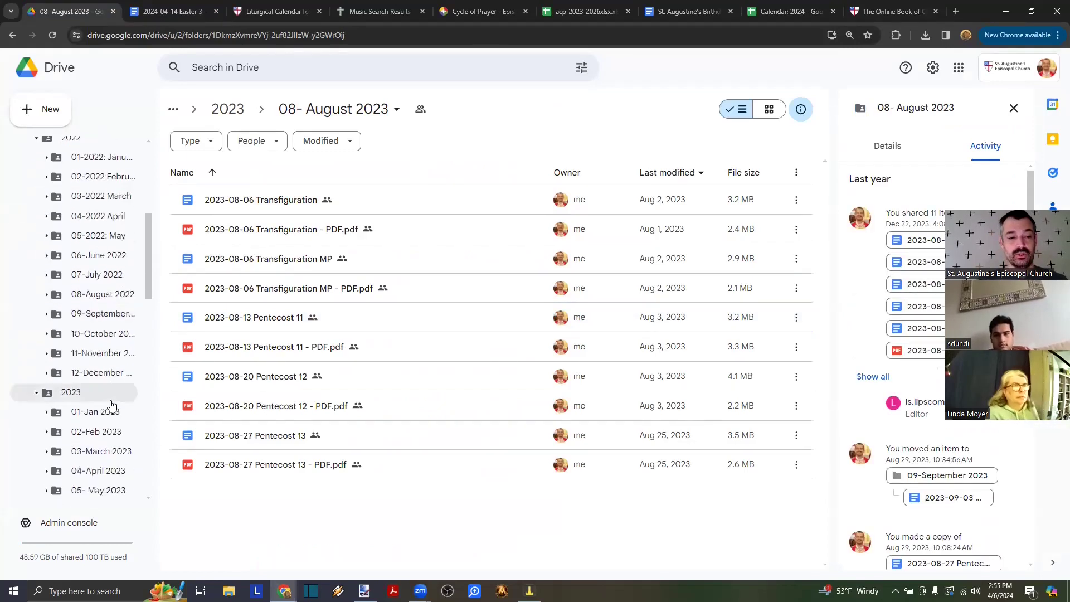
pyautogui.scroll(-5, 111, 405)
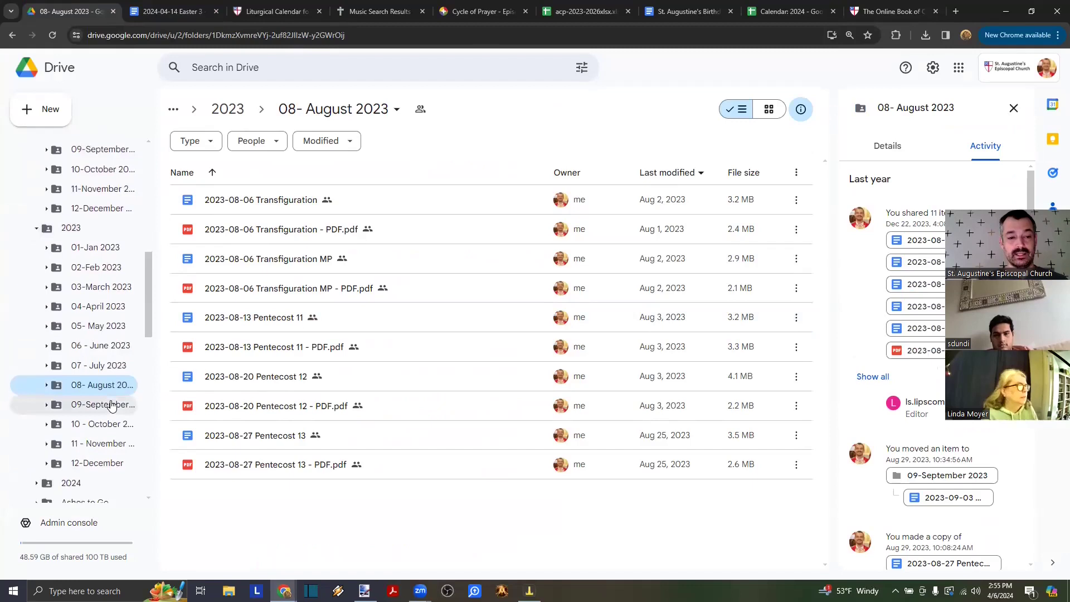
pyautogui.click(96, 366)
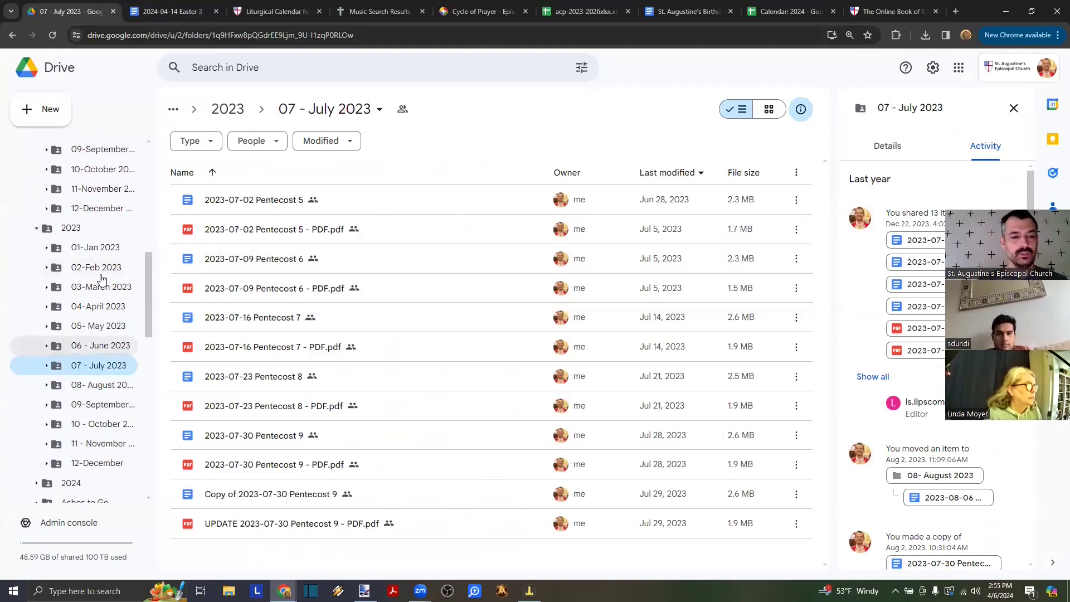
# - Open the 2023-07-09 Pentecost 6 bulletin and scroll to its closing pages
pyautogui.click(248, 265)
pyautogui.doubleClick(249, 263)
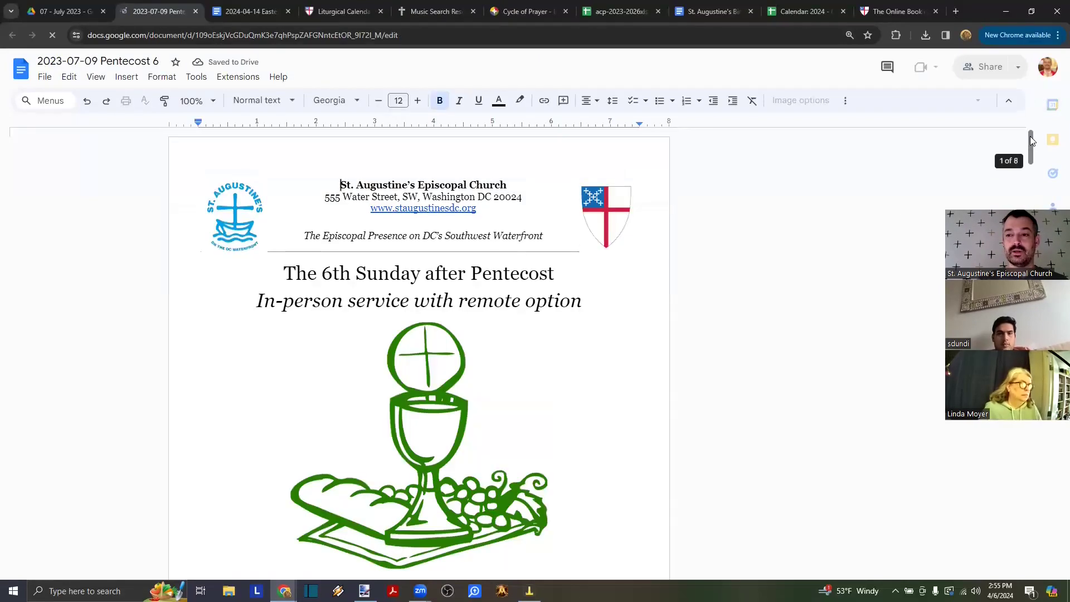
pyautogui.scroll(-3, 682, 308)
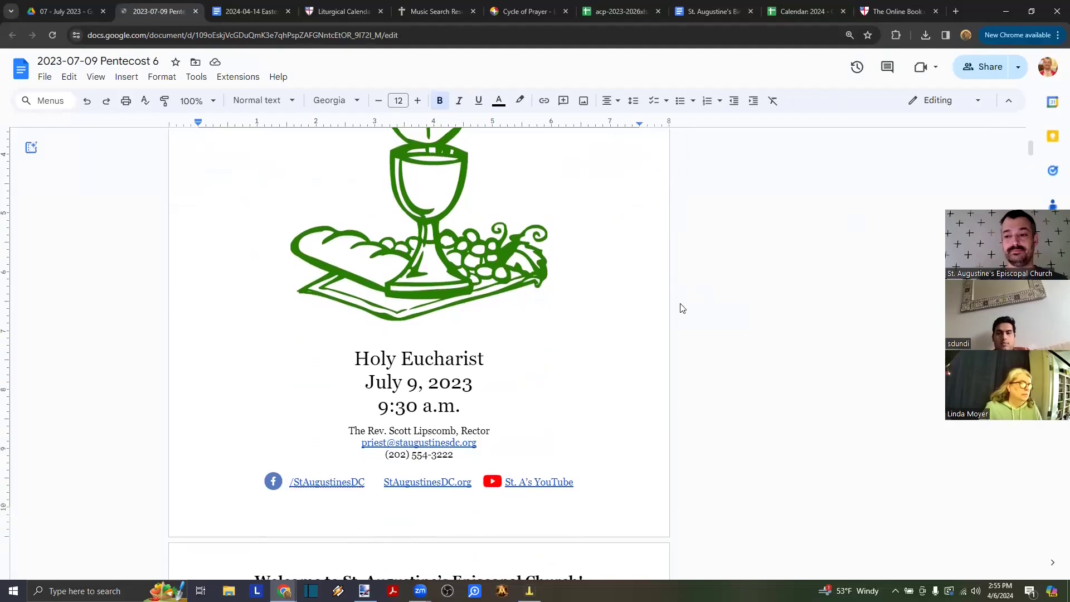
pyautogui.moveTo(1030, 145); pyautogui.dragTo(1014, 473)
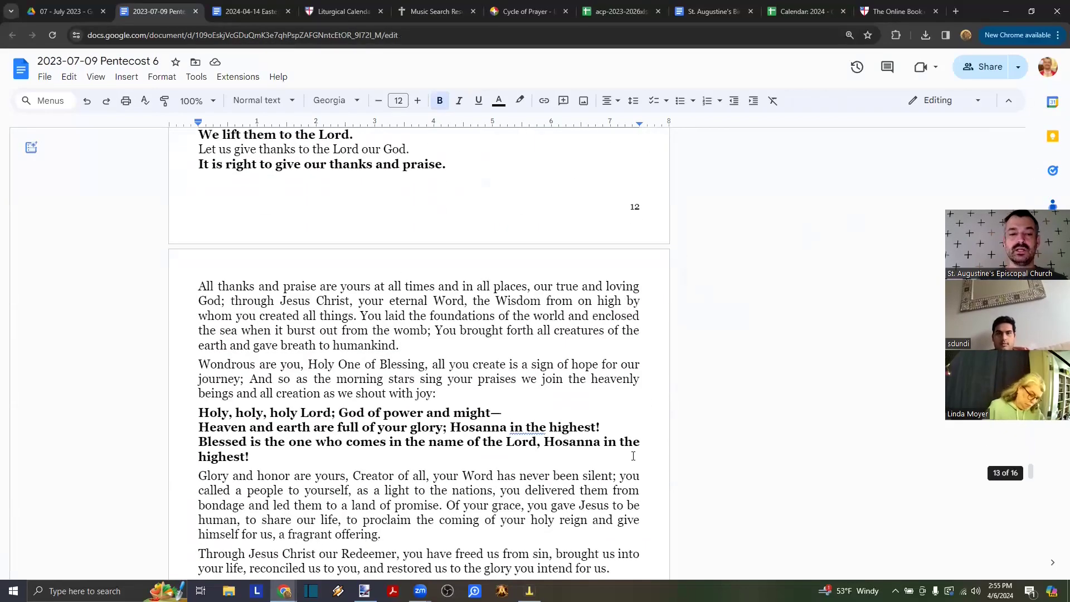
pyautogui.scroll(-20, 632, 457)
pyautogui.scroll(-15, 633, 456)
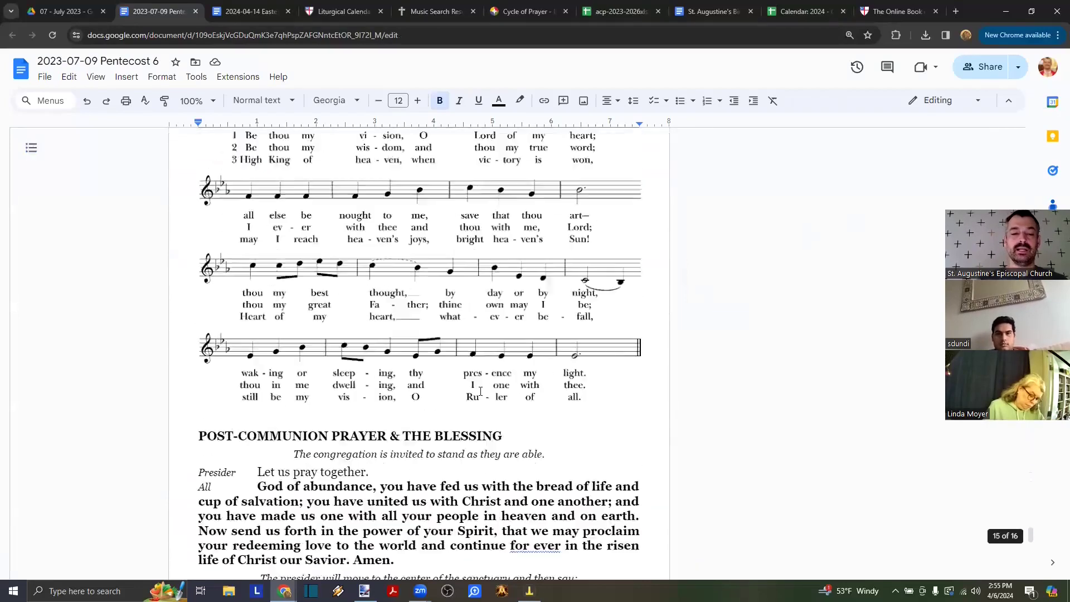
pyautogui.scroll(1, 480, 392)
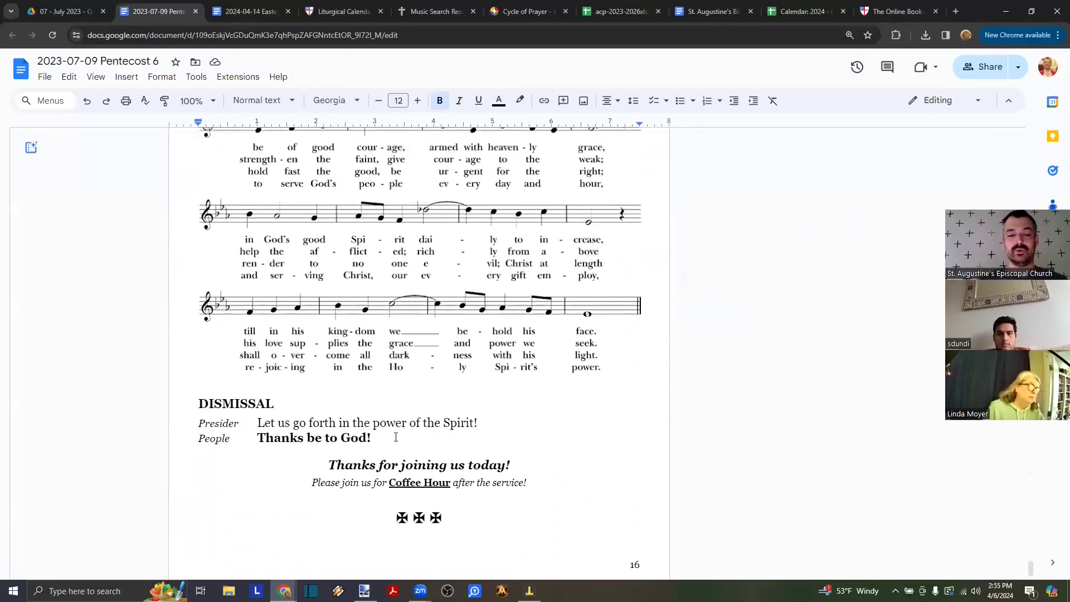
# - Select the Be thou my vision hymn heading and music, without the trailing empty line
pyautogui.moveTo(379, 441); pyautogui.dragTo(172, 434)
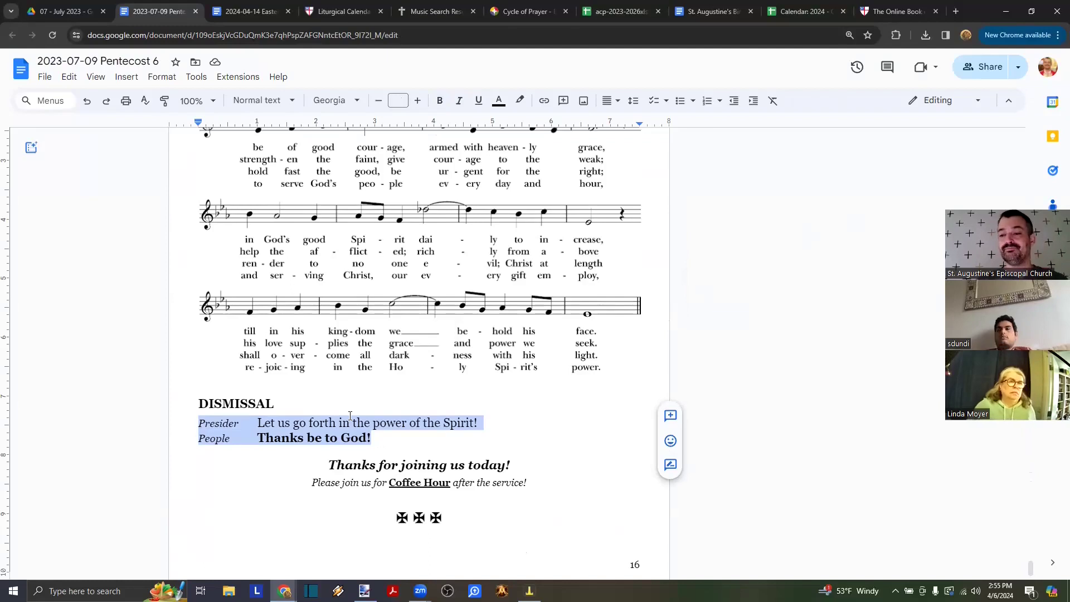
pyautogui.scroll(5, 350, 415)
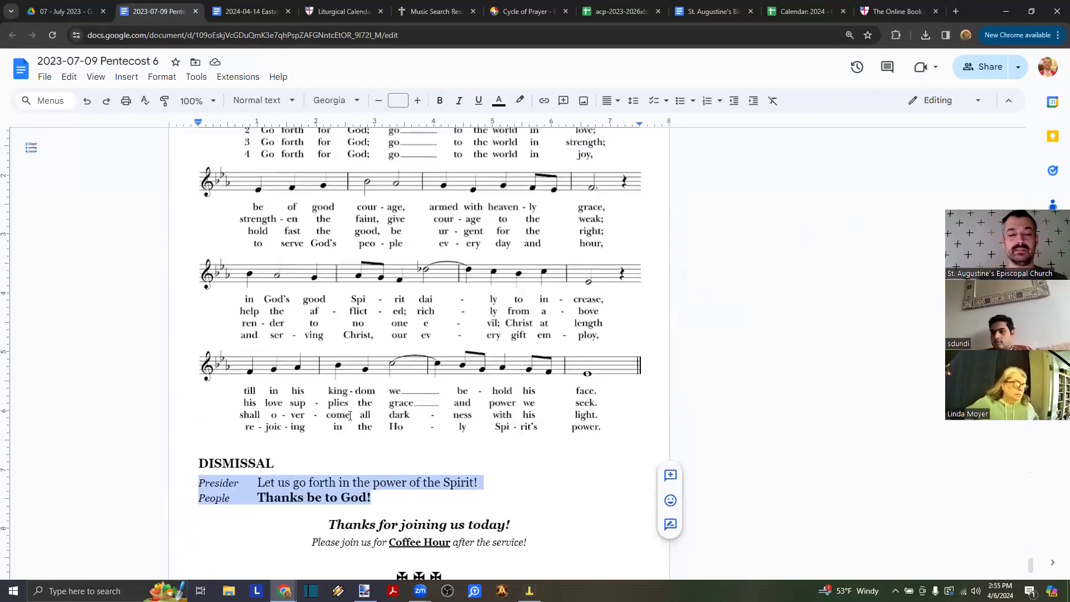
pyautogui.scroll(5, 350, 416)
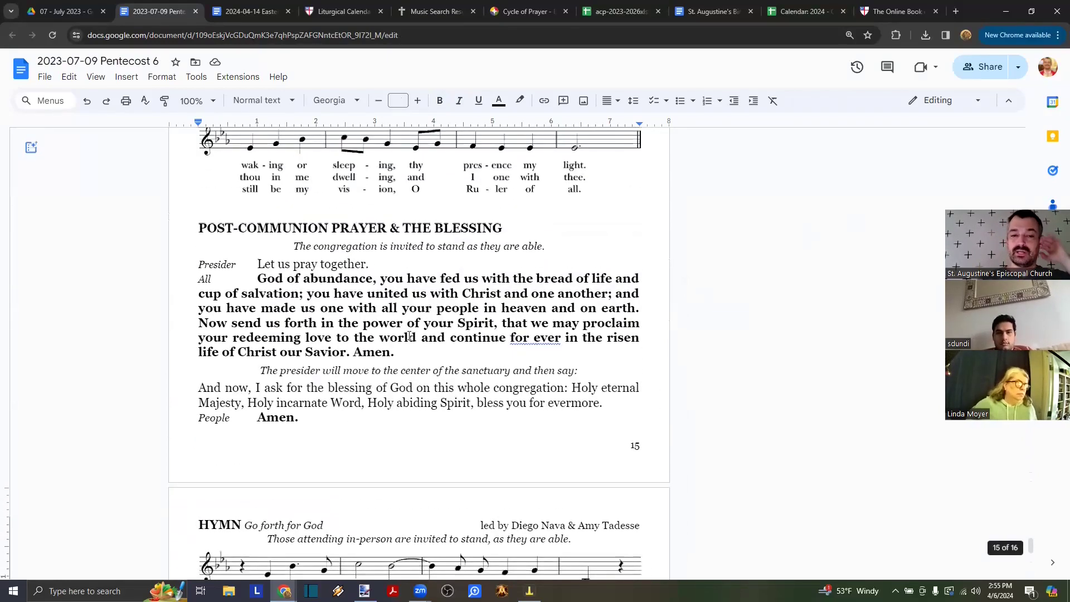
pyautogui.moveTo(404, 352); pyautogui.dragTo(261, 283)
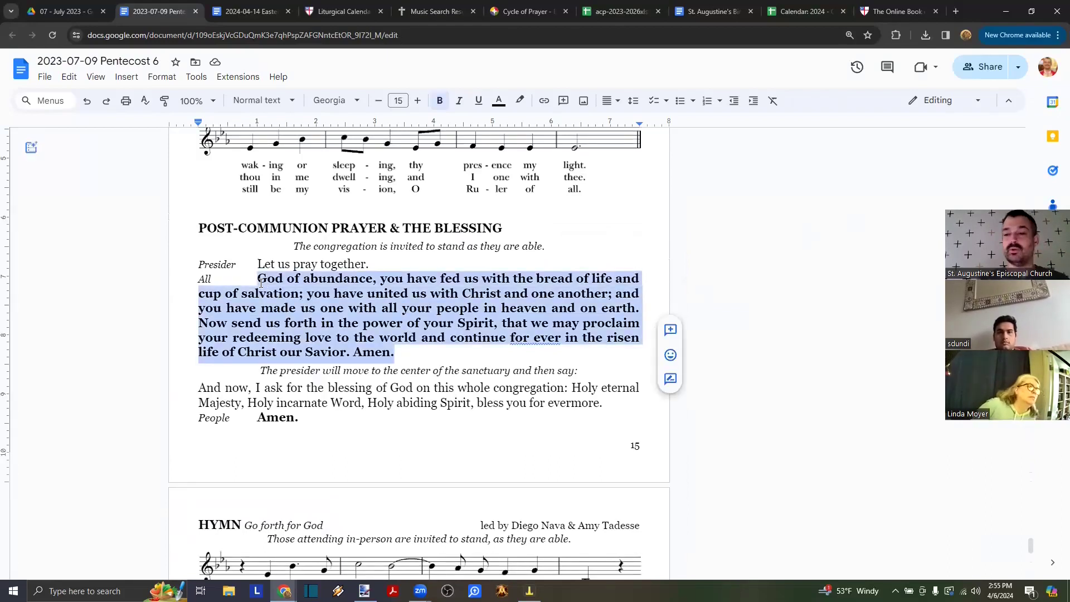
pyautogui.click(407, 357)
pyautogui.moveTo(403, 358); pyautogui.dragTo(176, 231)
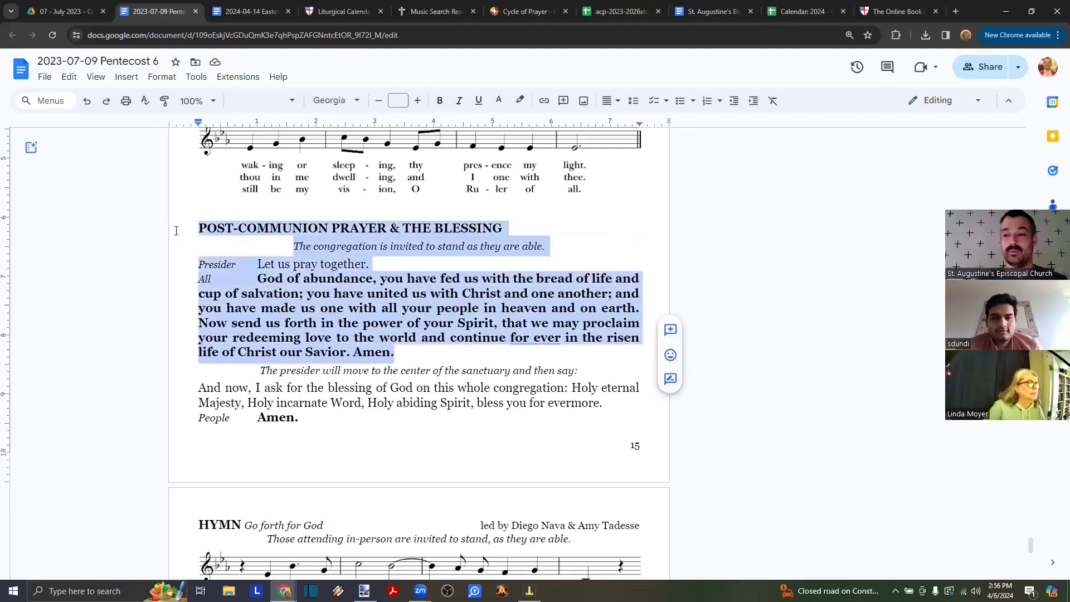
pyautogui.scroll(7, 270, 243)
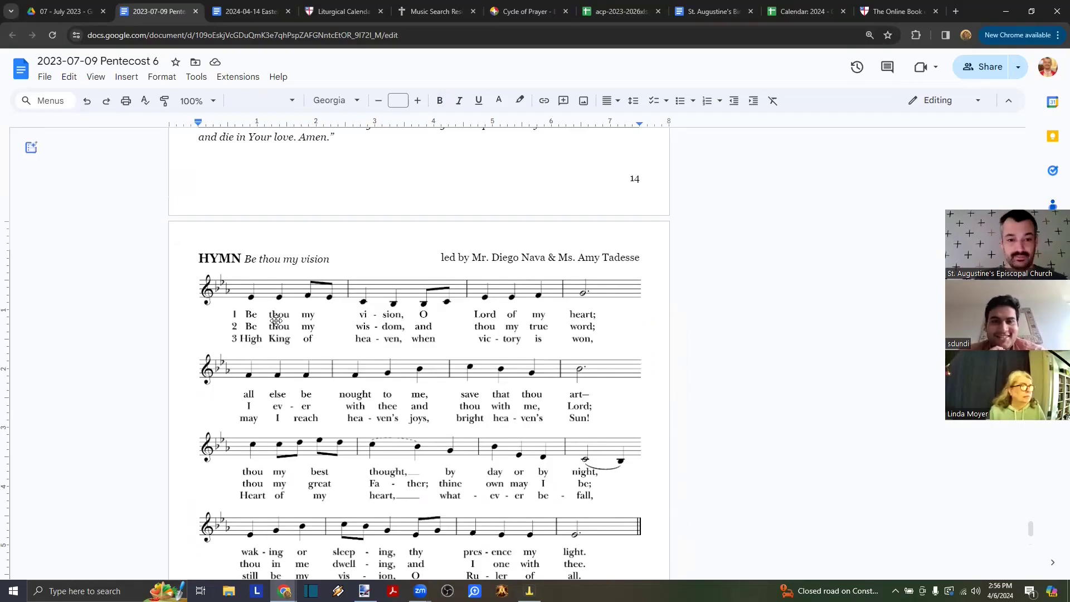
pyautogui.hotkey('shift', 'Down')
pyautogui.hotkey('shift', 'Down')
pyautogui.hotkey('shift', 'Down')
pyautogui.hotkey('shift', 'Down')
pyautogui.hotkey('shift', 'Down')
pyautogui.hotkey('shift', 'Down')
pyautogui.hotkey('ctrl', 'c')
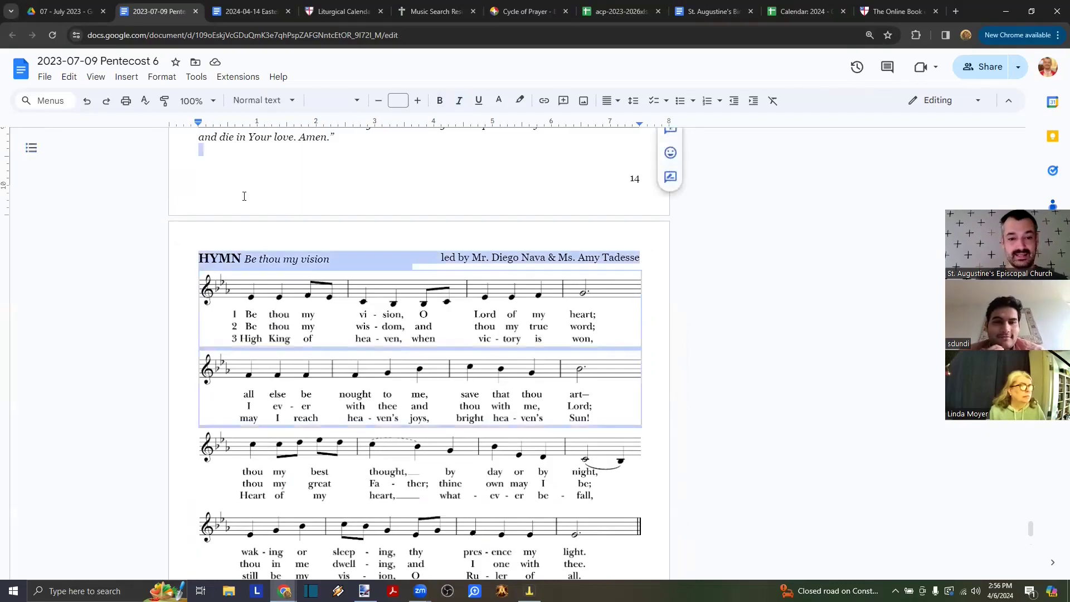
pyautogui.hotkey('shift', 'Up')
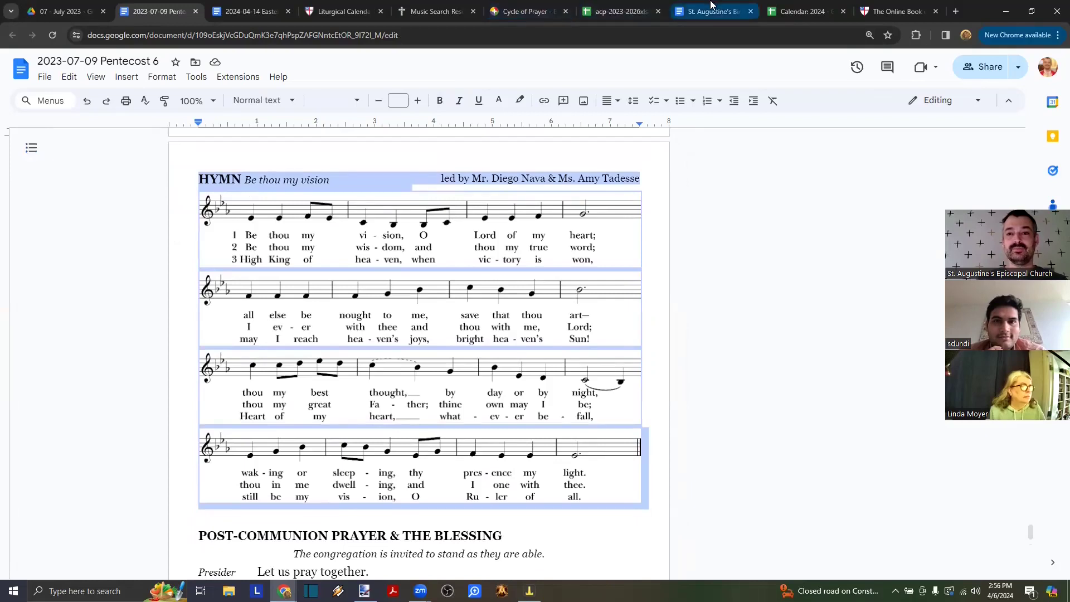
# - Paste the hymn after the Gloria note in the Easter 3 bulletin, undo it, and return to the July 2023 folder
pyautogui.click(252, 4)
pyautogui.click(578, 332)
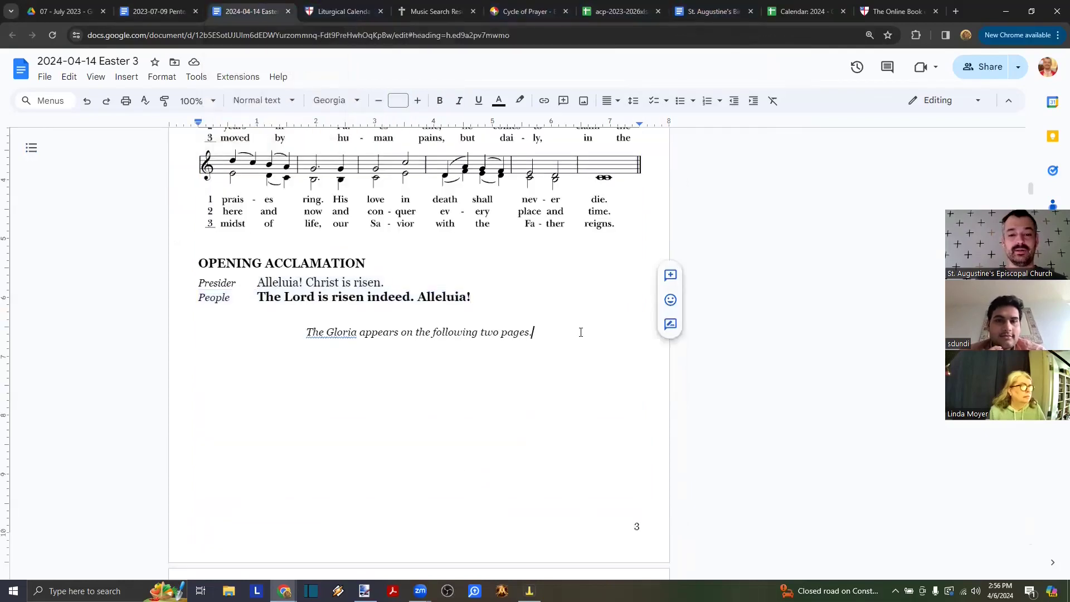
pyautogui.press('Return')
pyautogui.hotkey('ctrl', 'v')
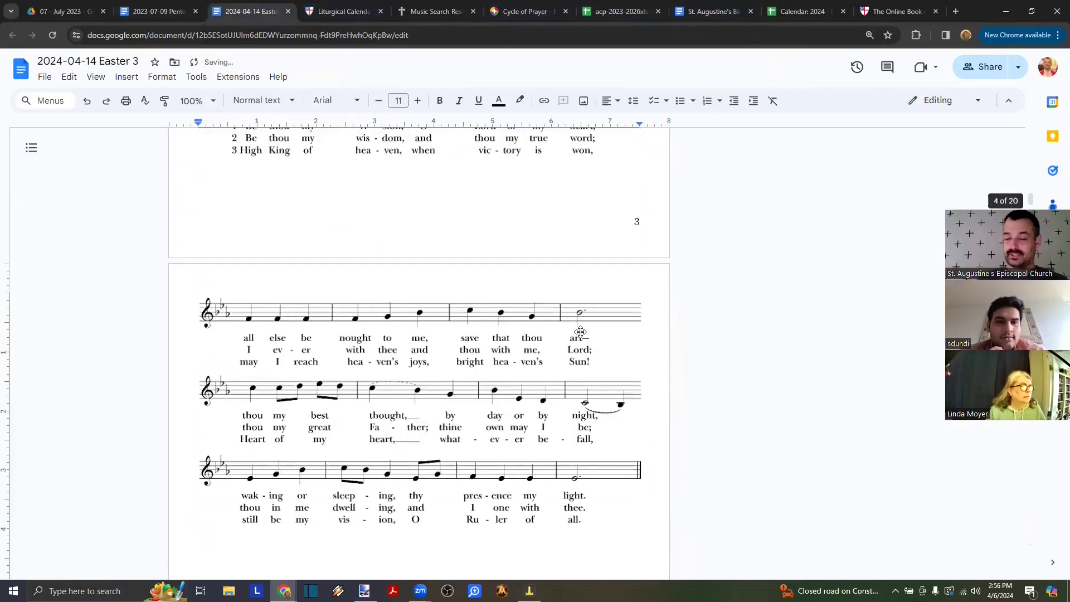
pyautogui.hotkey('ctrl', 'z')
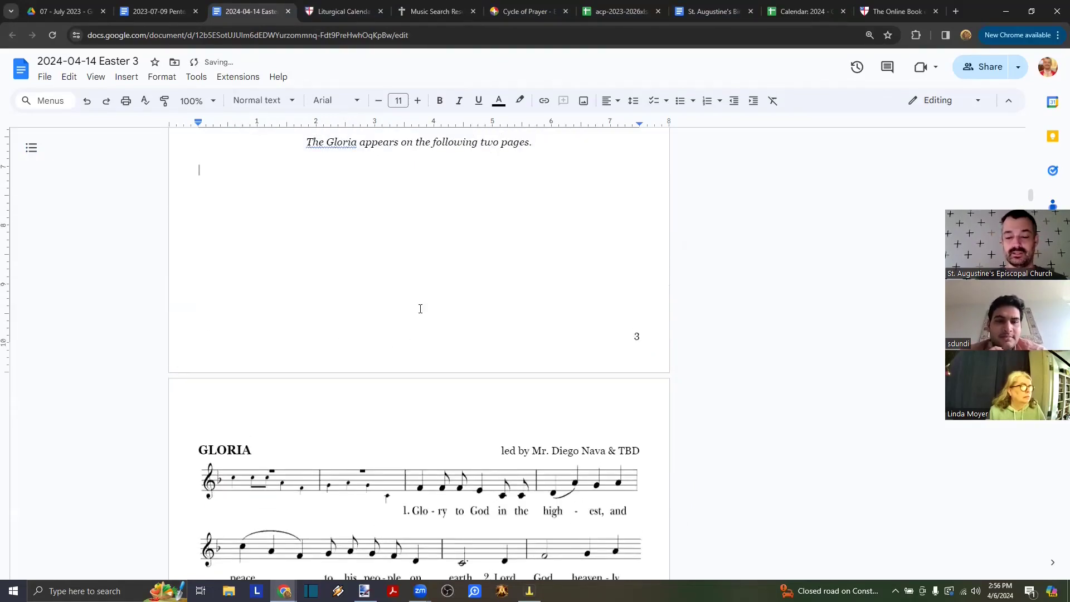
pyautogui.scroll(-2, 421, 308)
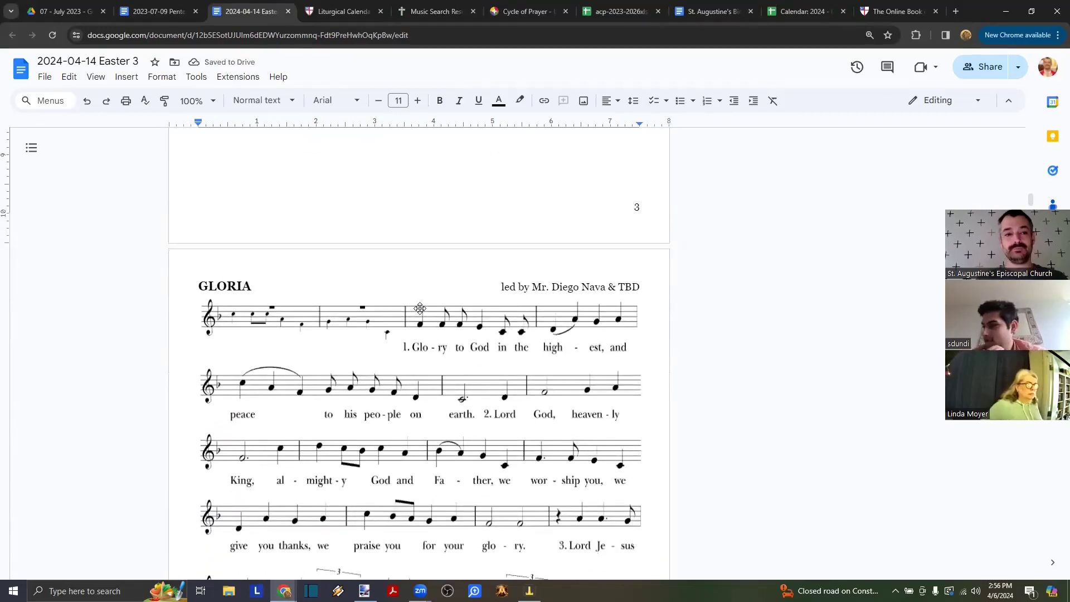
pyautogui.click(61, 12)
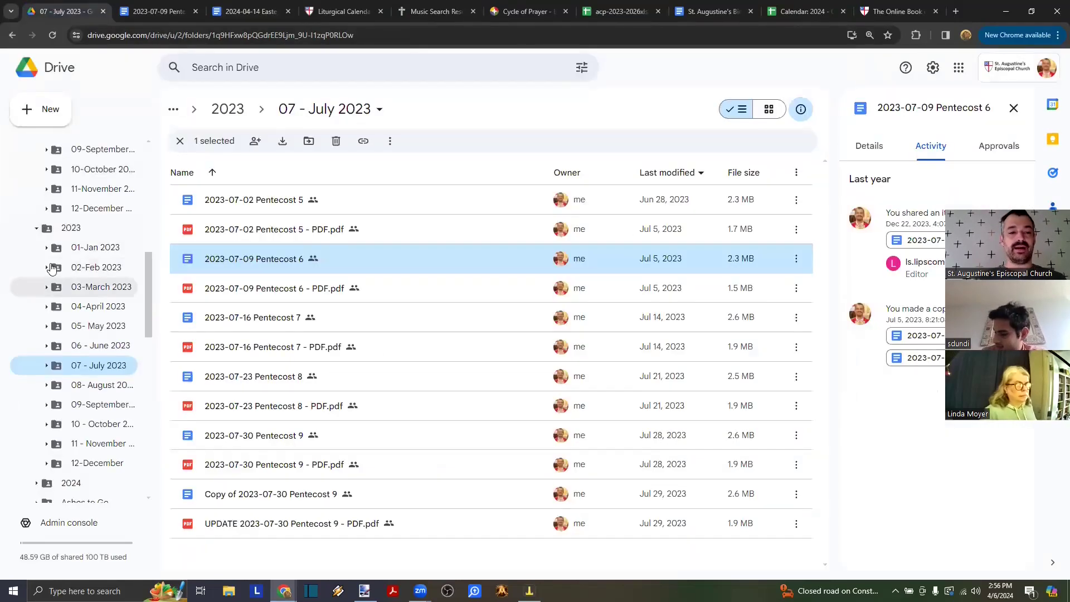
# - Collapse 2022, open 03-March 2023, inspect the 2023-03-05 Lent 2 purple cross image, and close it
pyautogui.scroll(5, 52, 268)
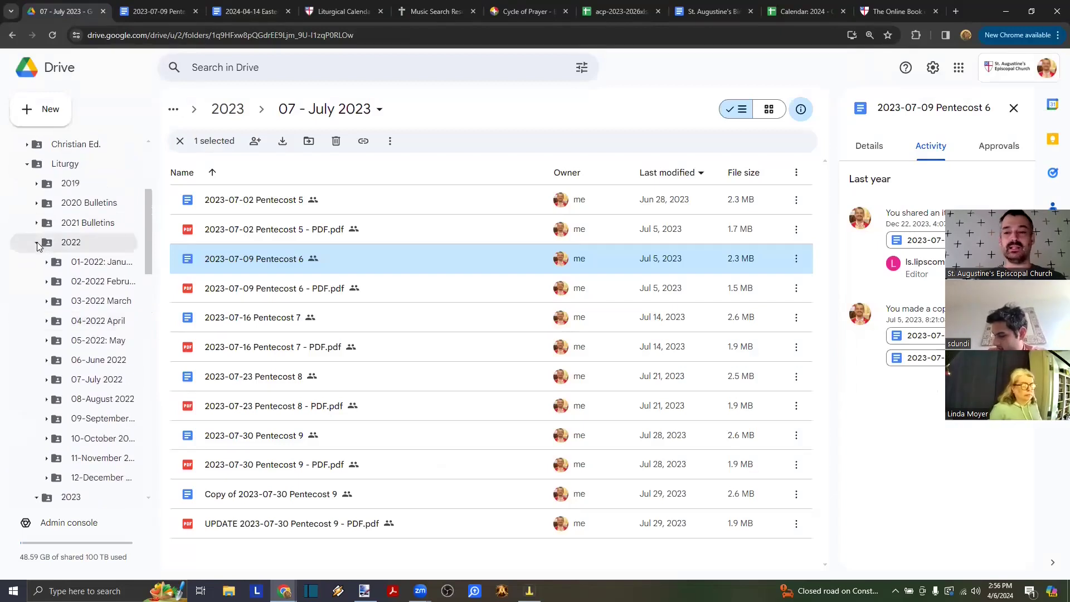
pyautogui.click(38, 244)
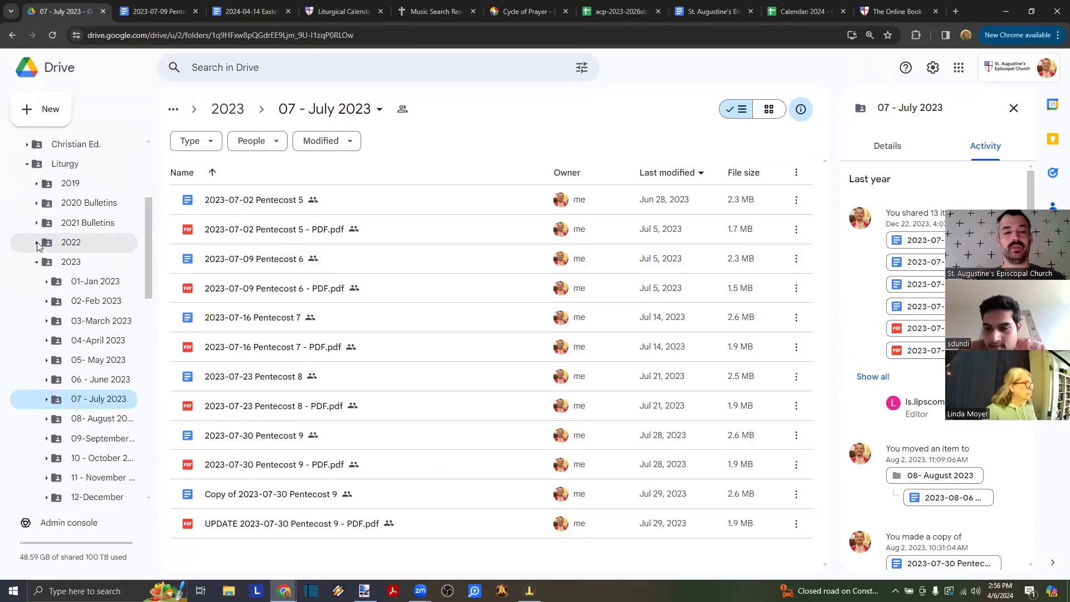
pyautogui.click(87, 321)
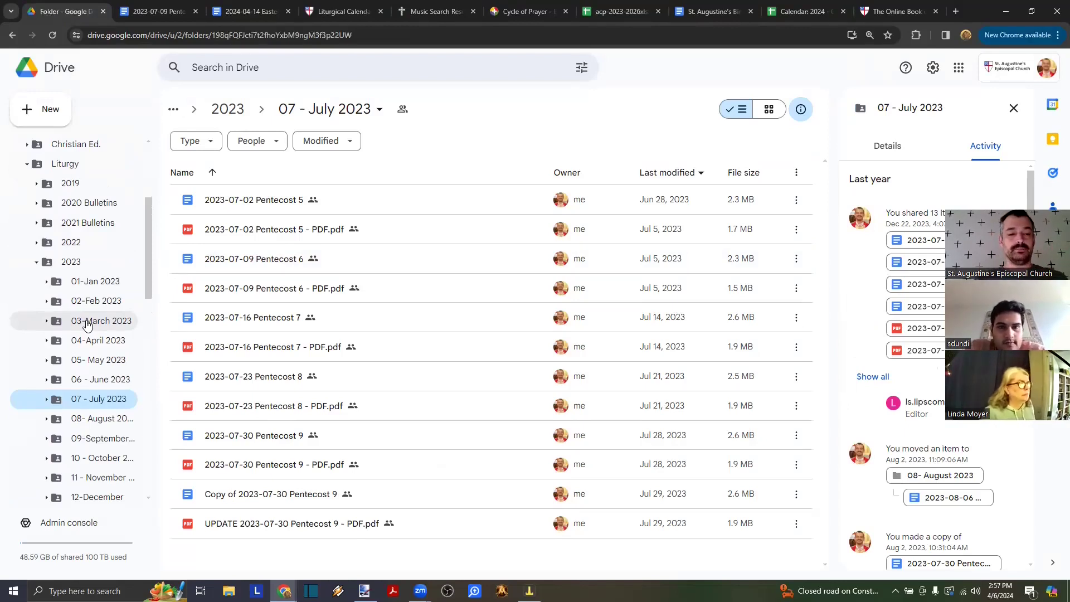
pyautogui.doubleClick(253, 208)
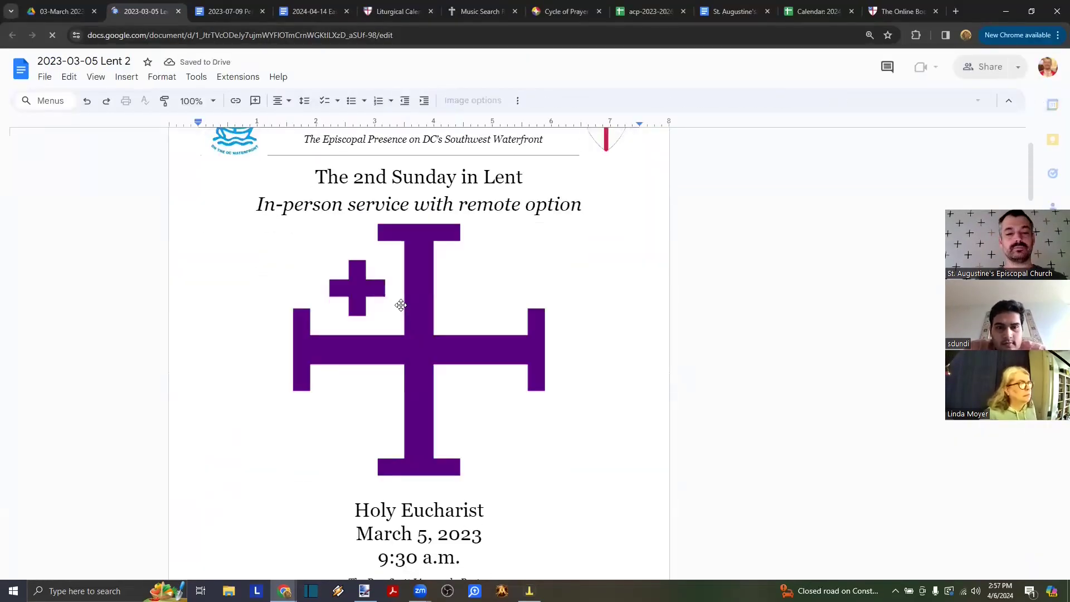
pyautogui.click(400, 305)
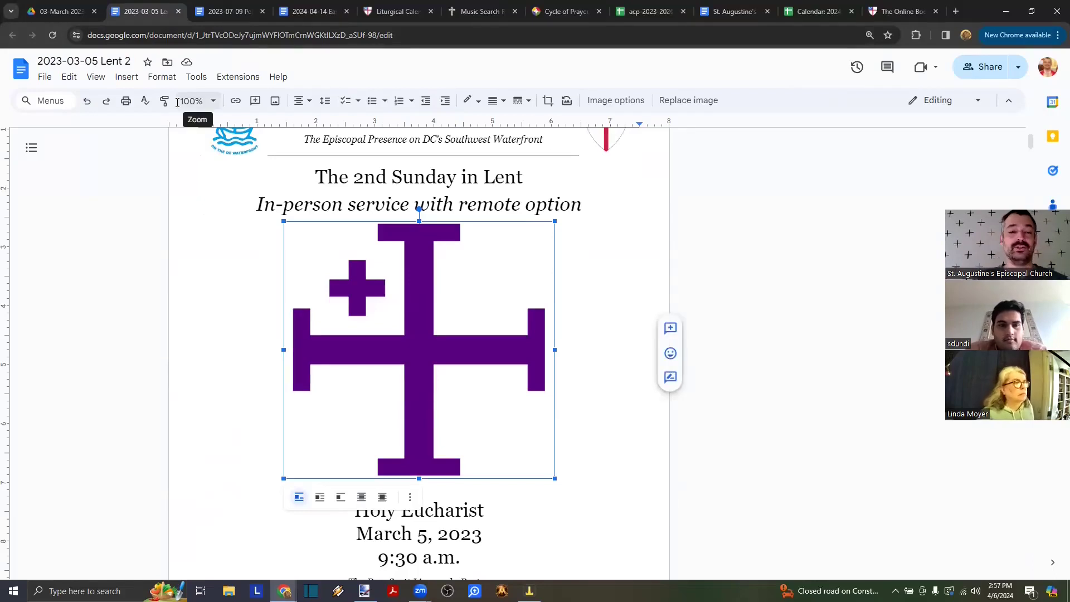
pyautogui.click(178, 11)
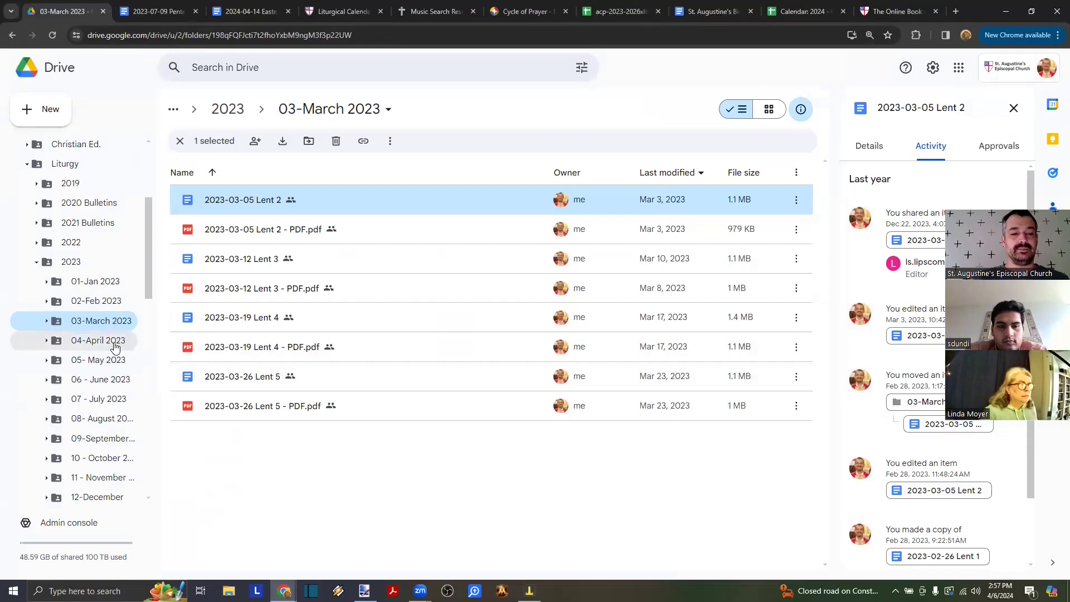
pyautogui.click(262, 377)
# - Open the 2023-03-26 Lent 5 bulletin and switch back to the March 2023 folder
pyautogui.doubleClick(262, 377)
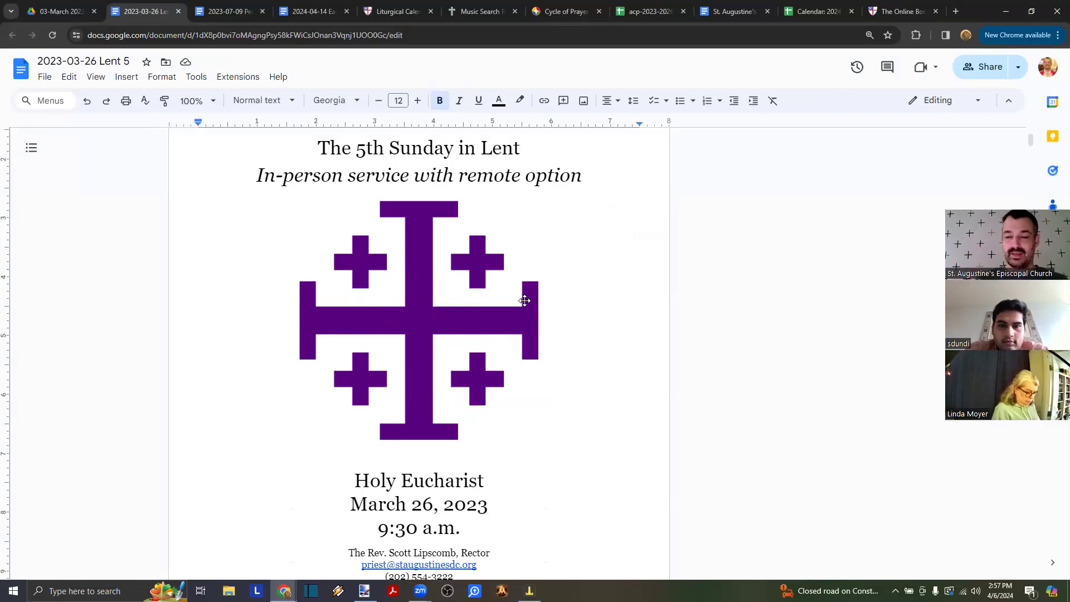
pyautogui.click(62, 11)
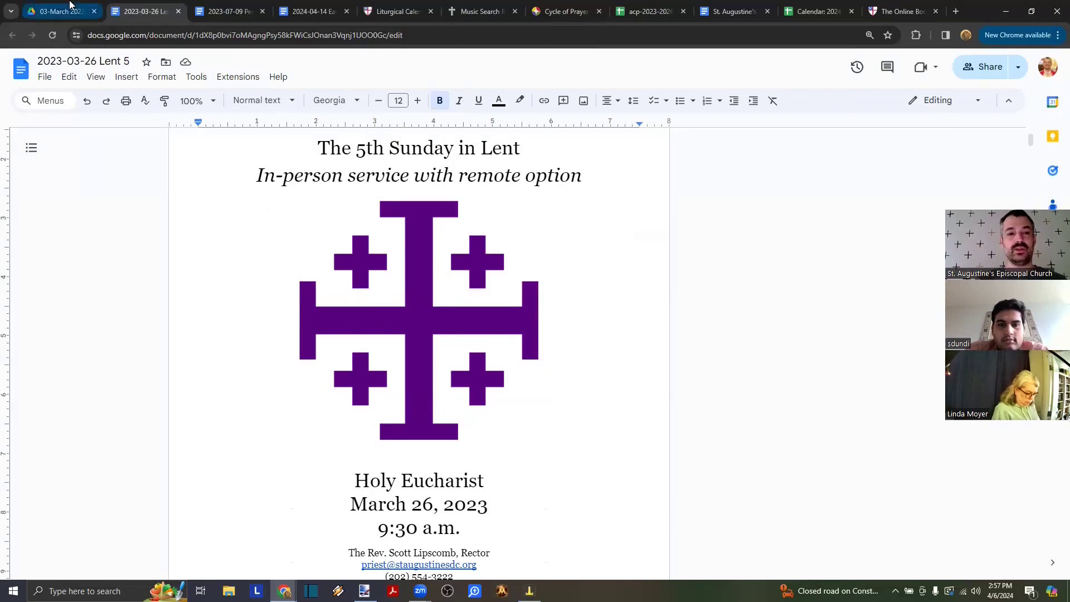
pyautogui.click(144, 12)
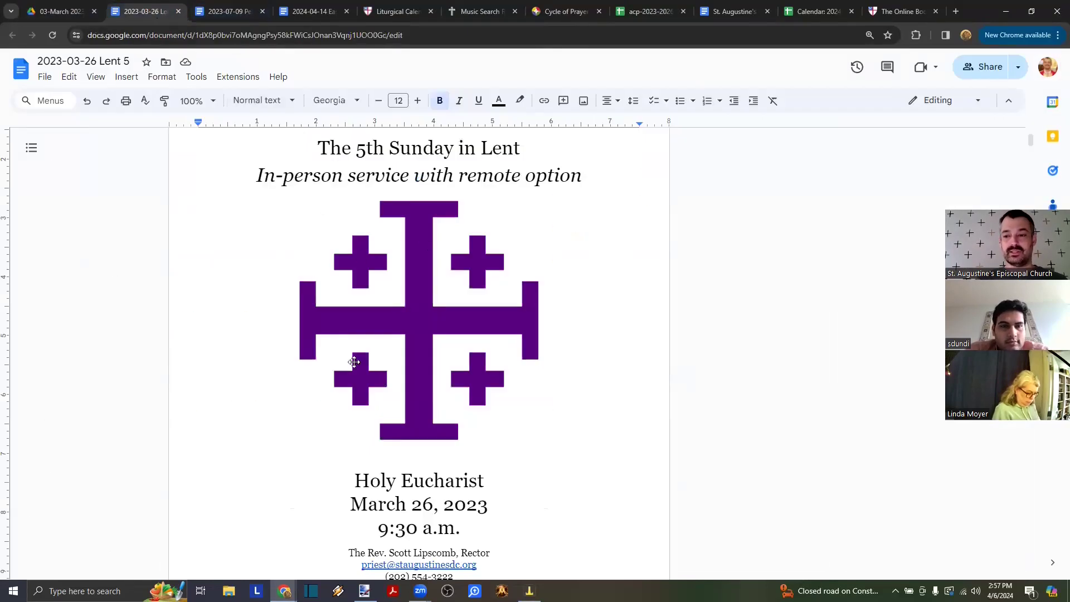
pyautogui.click(61, 12)
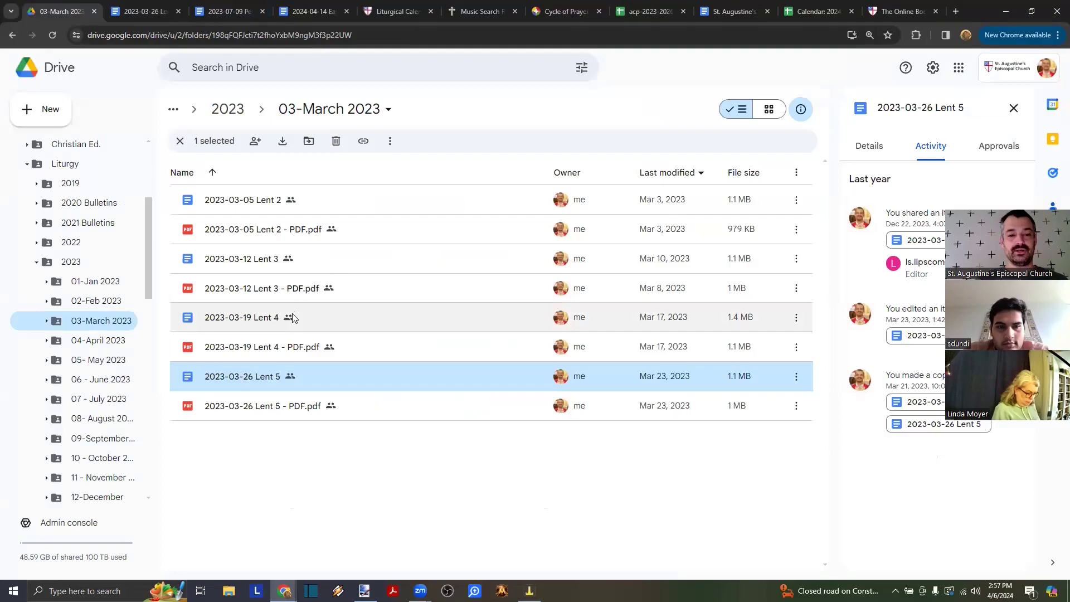
# - In the 2023-03-19 Lent 4 bulletin, check the '4th' title text and purple cross image, then close it
pyautogui.doubleClick(513, 368)
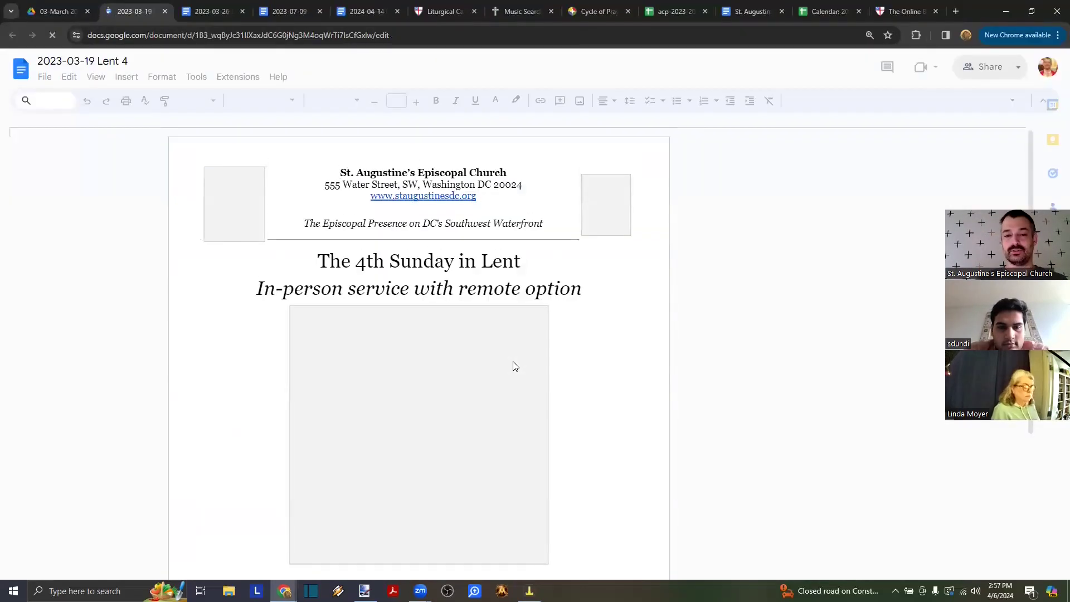
pyautogui.scroll(-2, 516, 366)
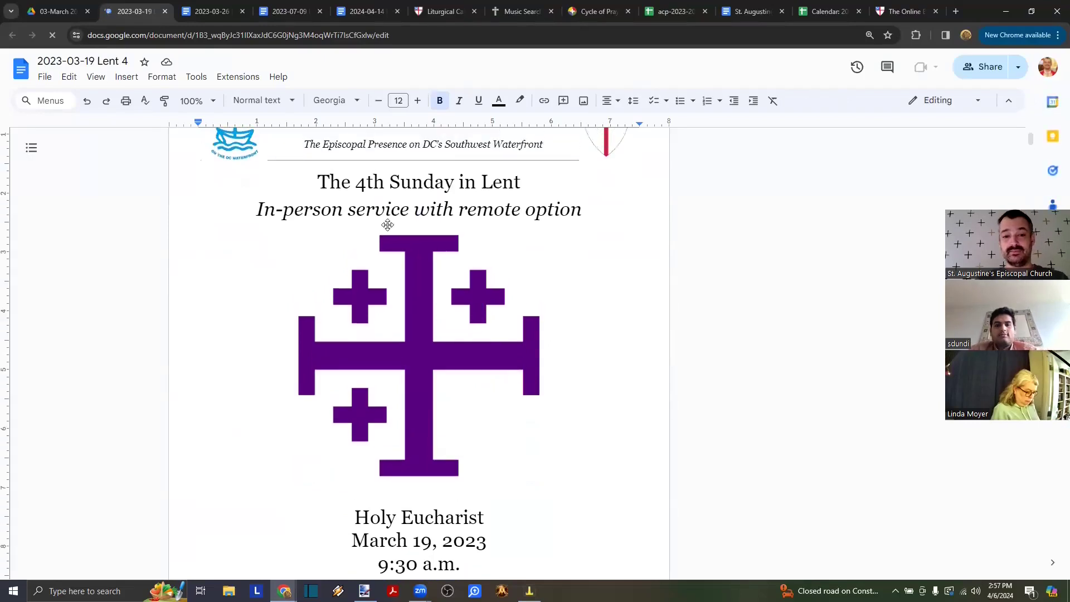
pyautogui.moveTo(356, 184); pyautogui.dragTo(417, 187)
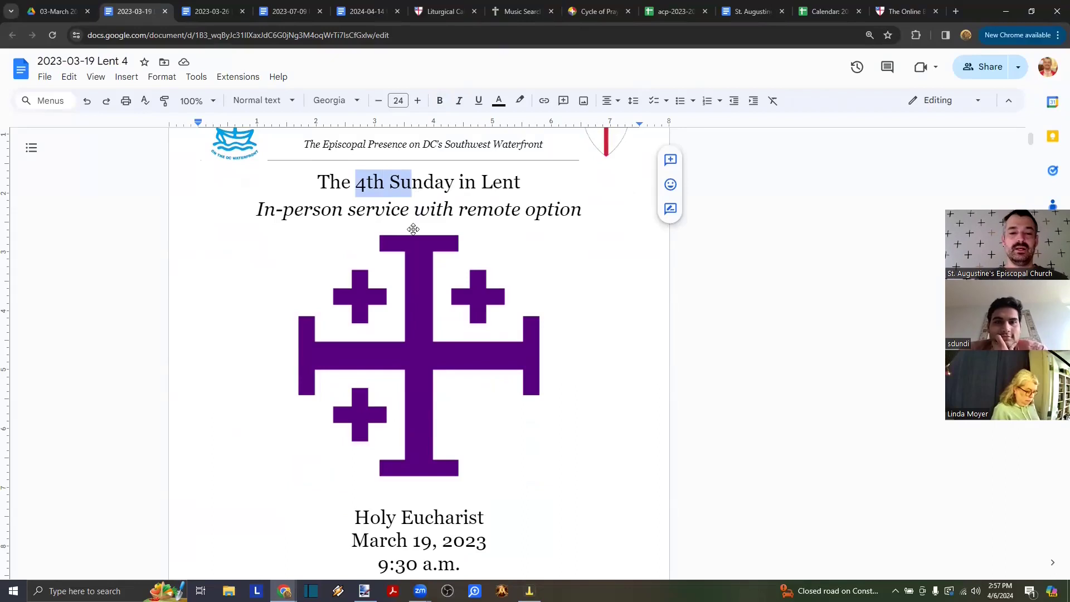
pyautogui.click(389, 326)
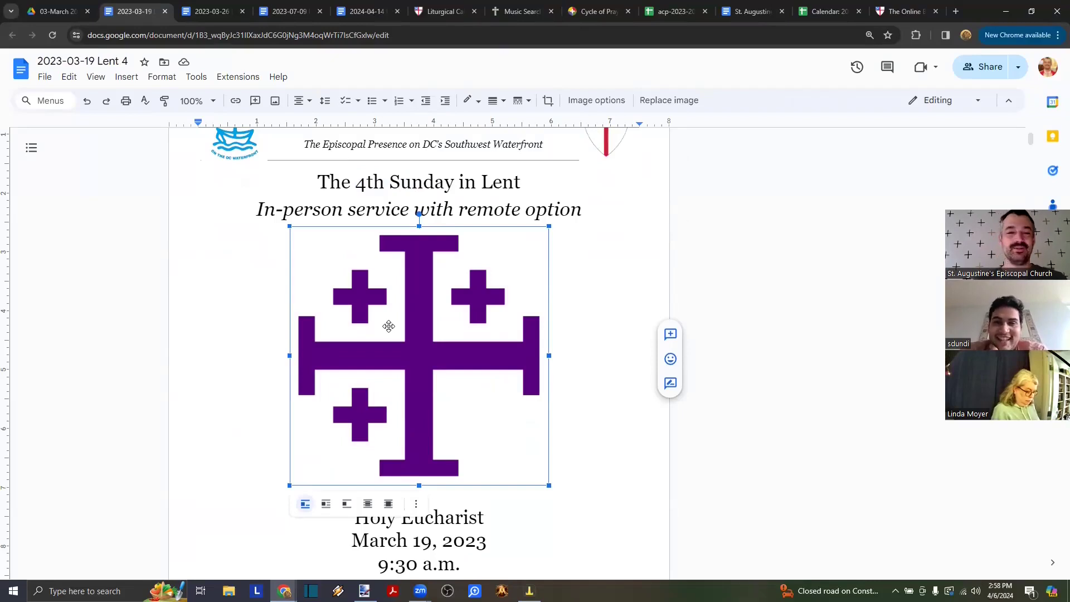
pyautogui.moveTo(356, 184); pyautogui.dragTo(400, 189)
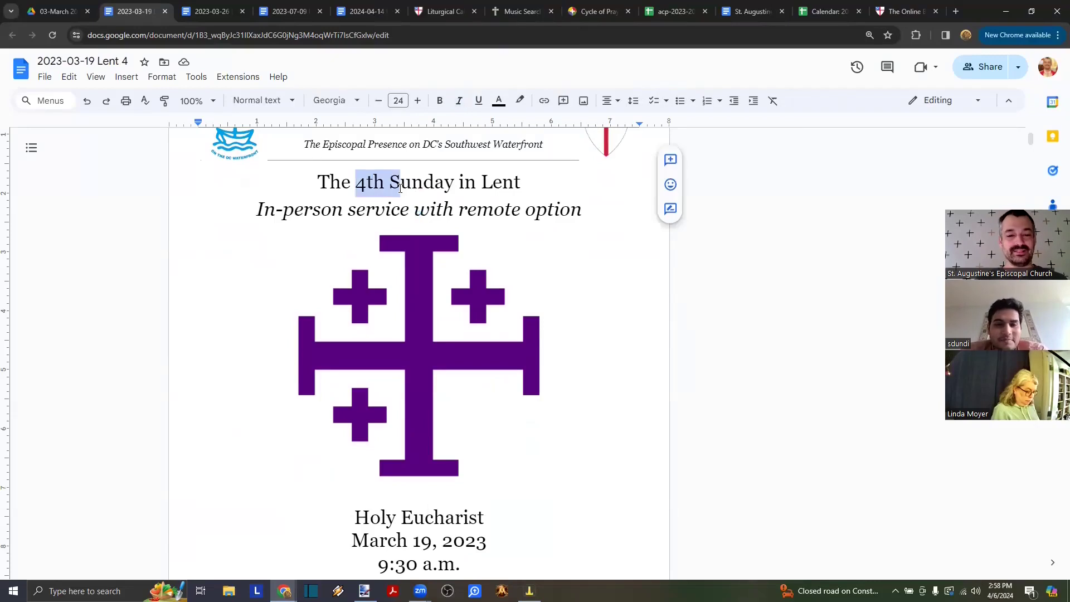
pyautogui.click(404, 298)
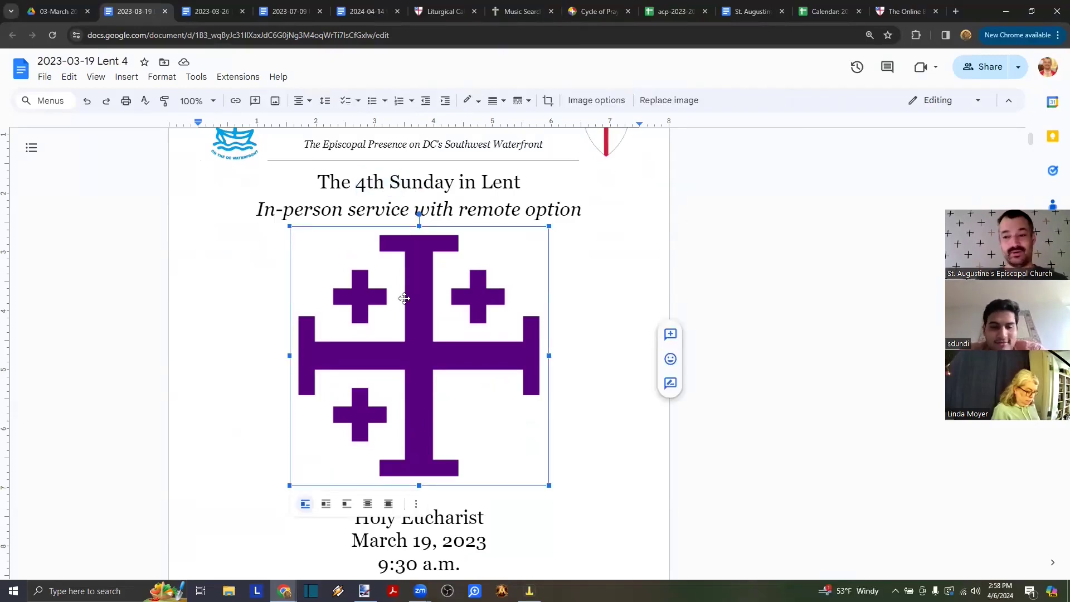
pyautogui.click(166, 12)
pyautogui.scroll(2, 75, 354)
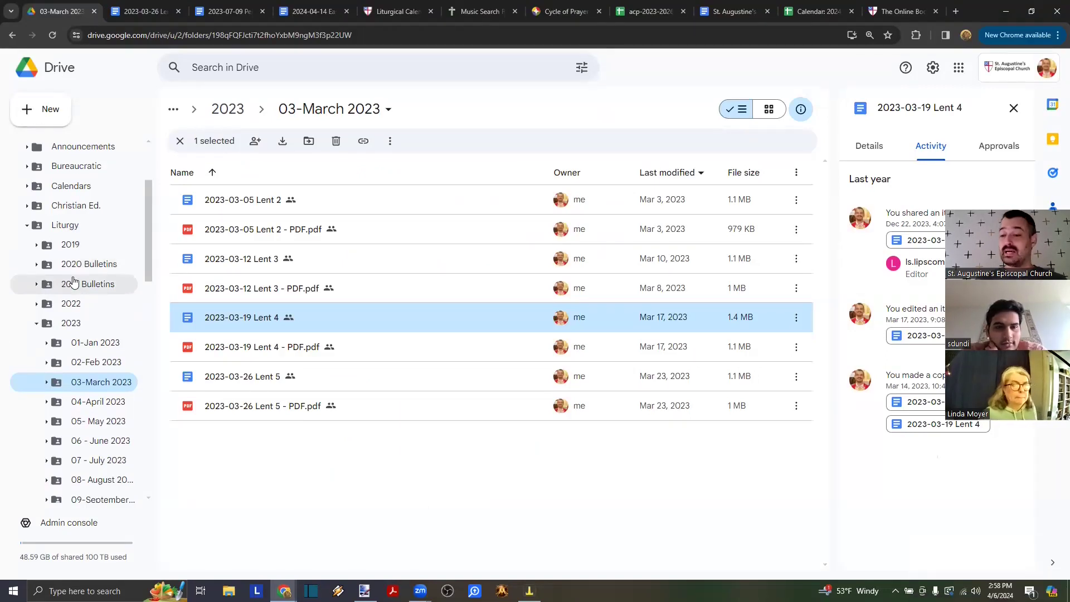
# - Browse 2021 Bulletins and 05- May 2023, opening and closing the 2023-05-14 Easter 6 bulletin
pyautogui.click(74, 283)
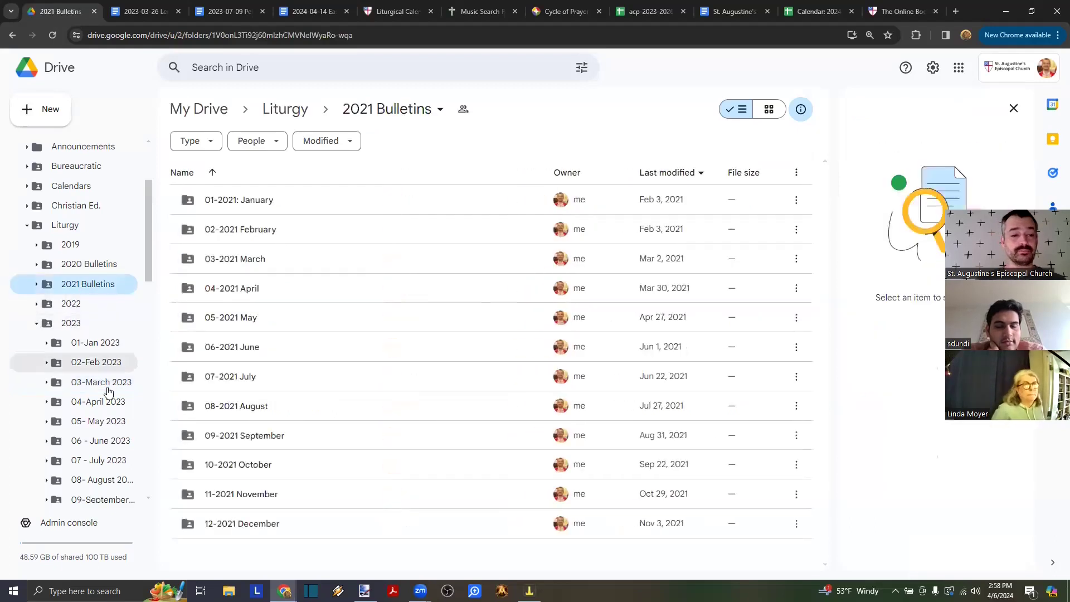
pyautogui.click(98, 421)
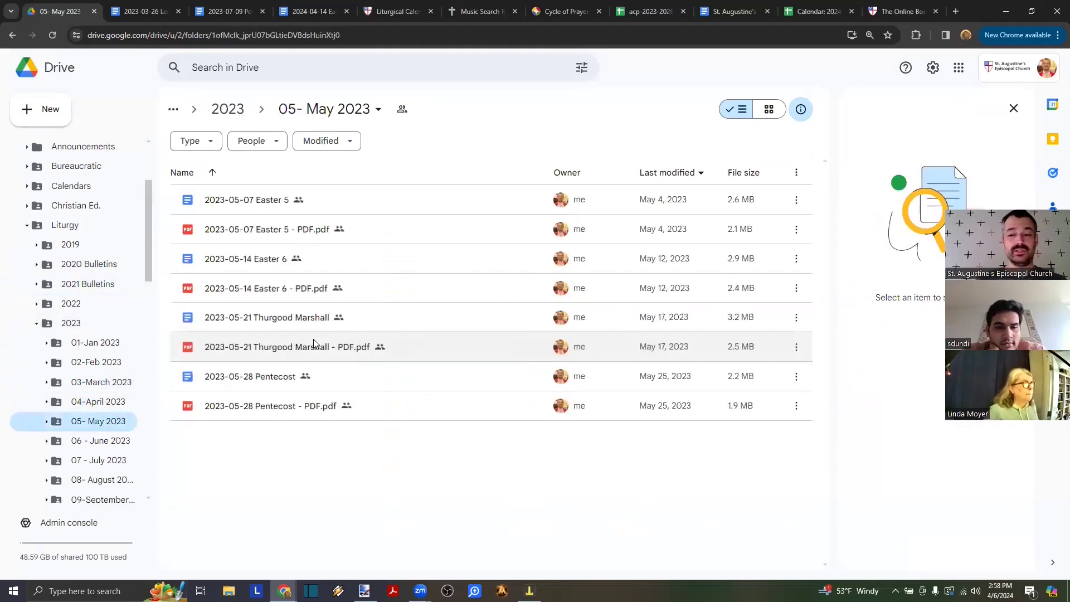
pyautogui.click(345, 270)
pyautogui.doubleClick(367, 272)
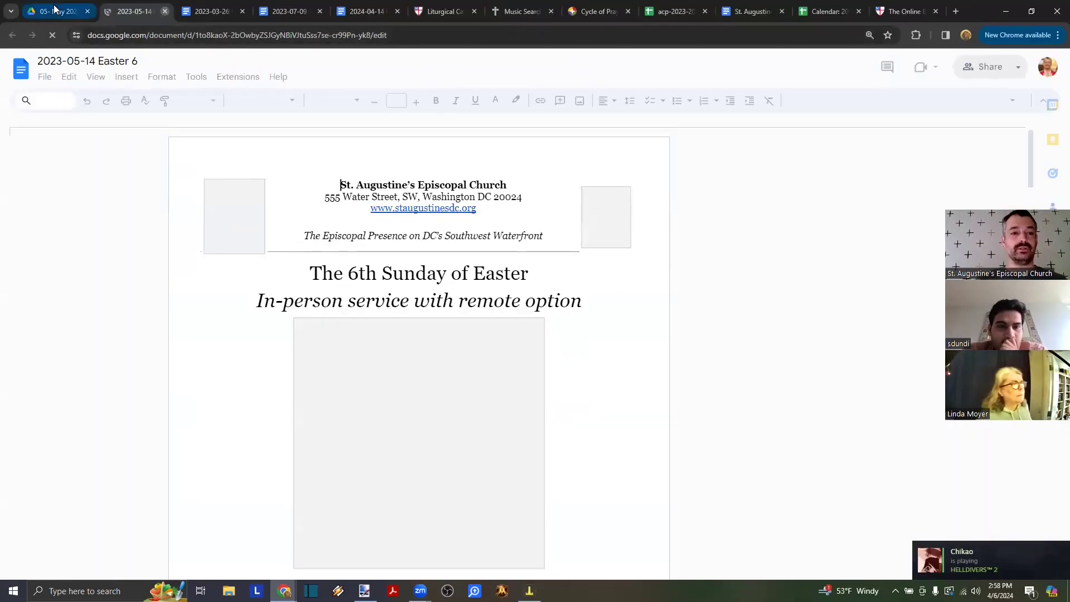
pyautogui.click(165, 11)
# - Open the 2023-07-16 Pentecost 7 bulletin from the 07 - July 2023 folder
pyautogui.scroll(-1, 83, 419)
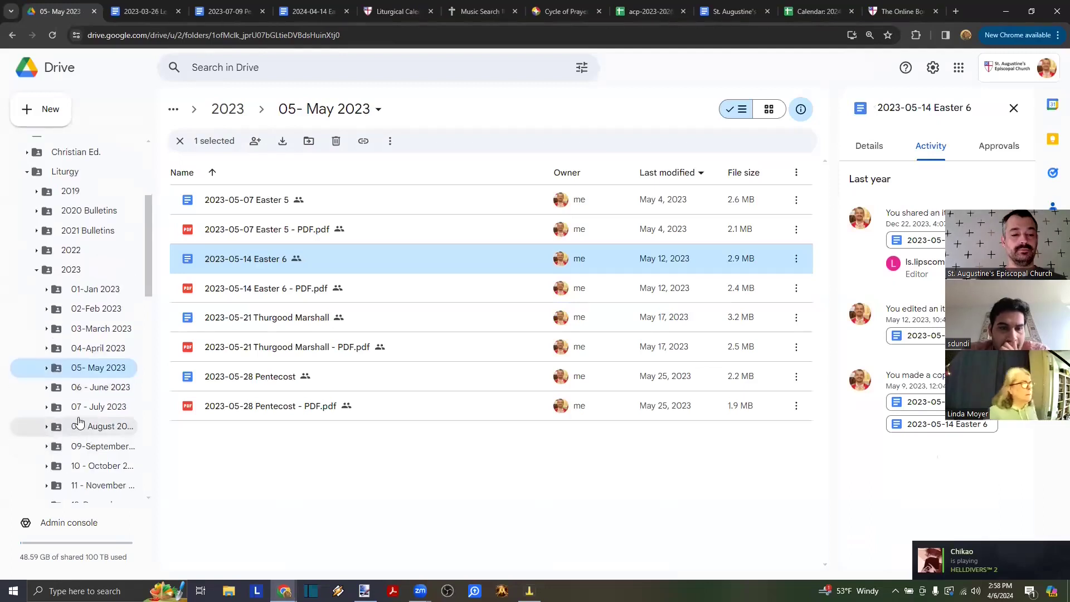
pyautogui.click(76, 409)
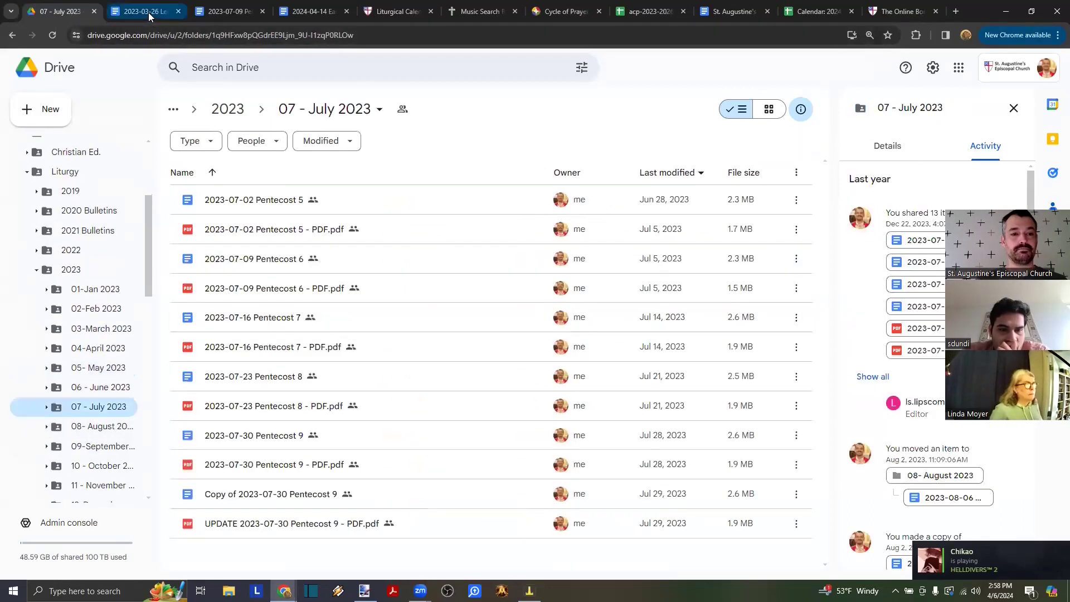
pyautogui.doubleClick(249, 315)
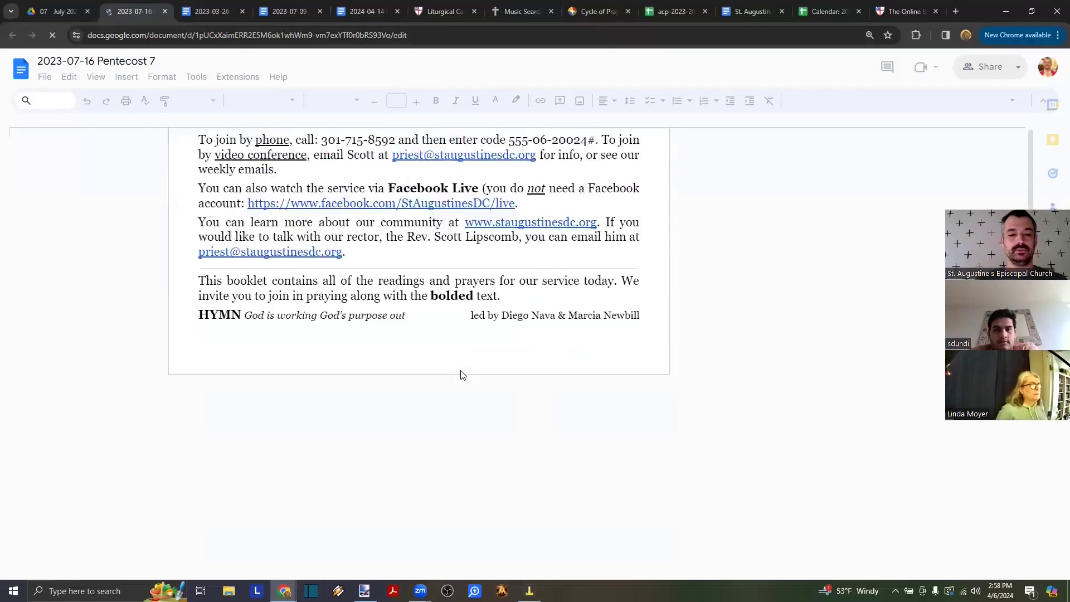
# - Scroll the Pentecost 7 bulletin down to the hymn just before The Great Thanksgiving
pyautogui.scroll(-20, 463, 375)
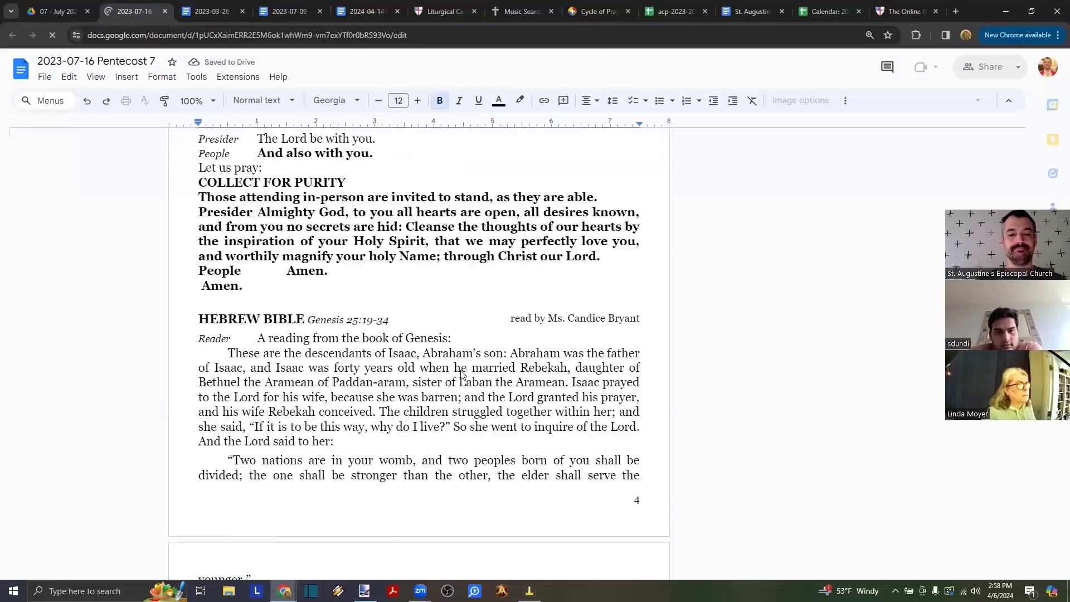
pyautogui.scroll(-20, 463, 375)
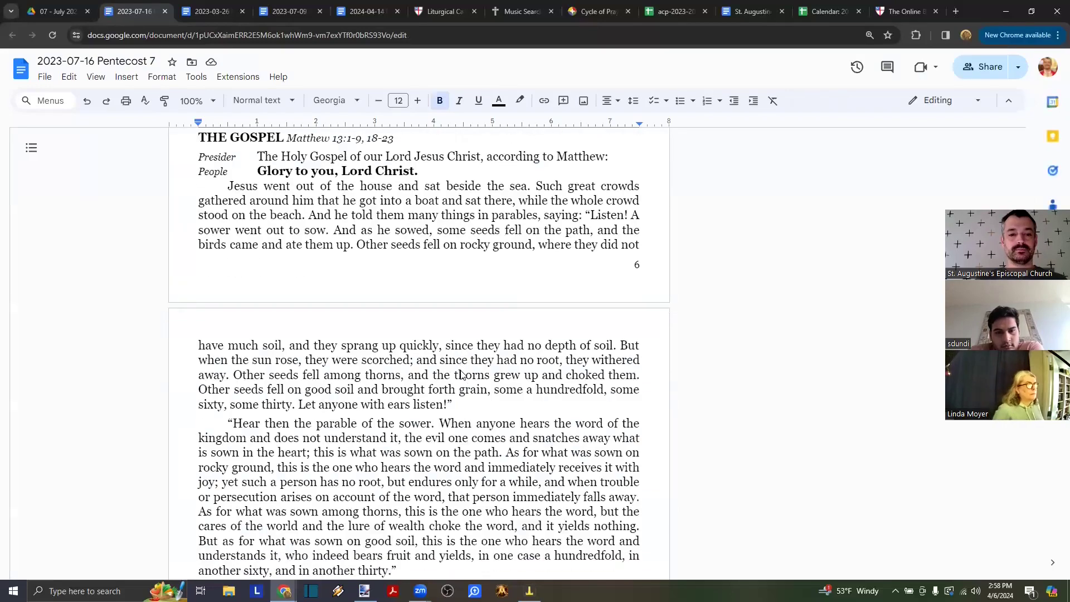
pyautogui.scroll(-20, 463, 375)
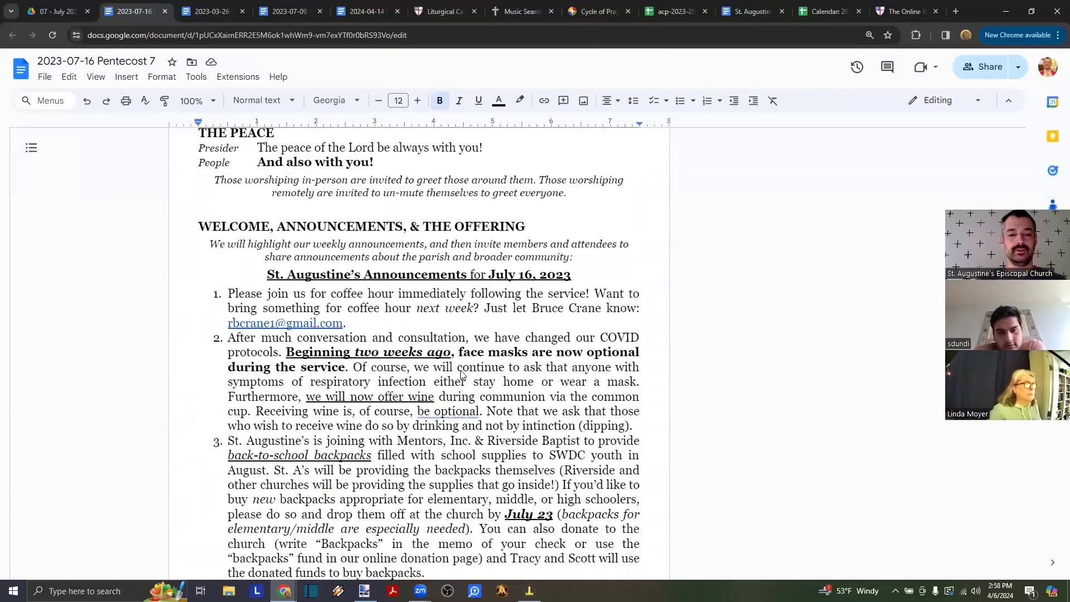
pyautogui.scroll(-17, 462, 375)
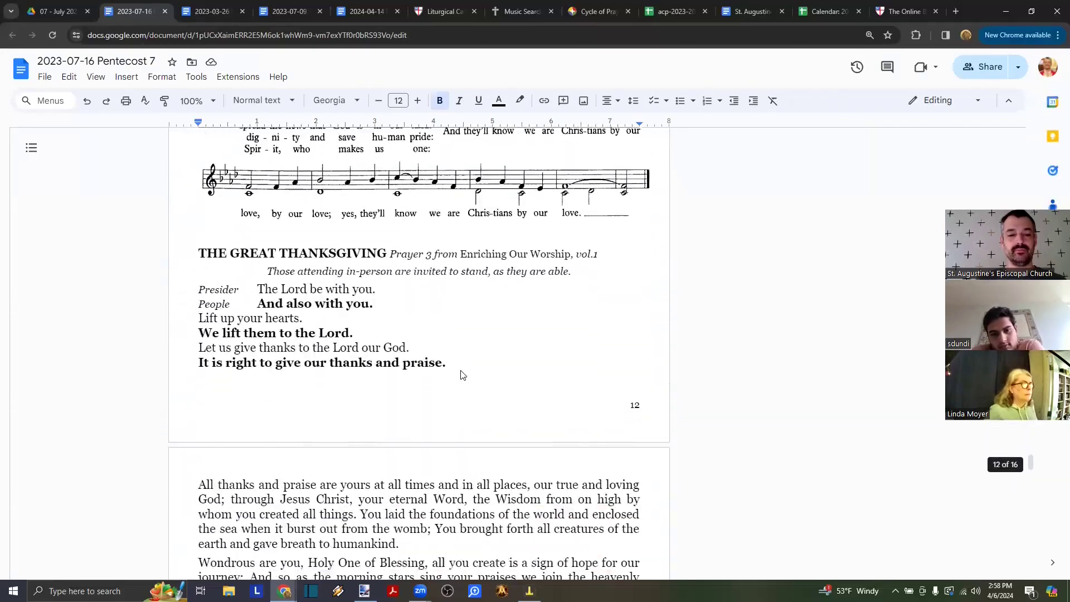
# - Select the Pentecost 7 Great Thanksgiving prayer, ending after Amen
pyautogui.scroll(1, 462, 375)
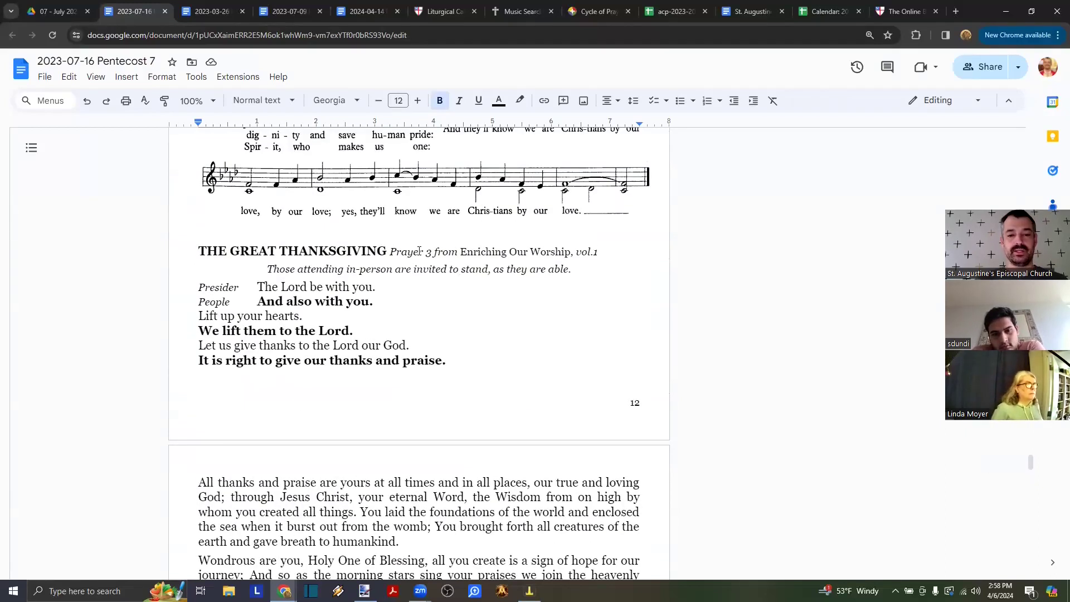
pyautogui.click(277, 234)
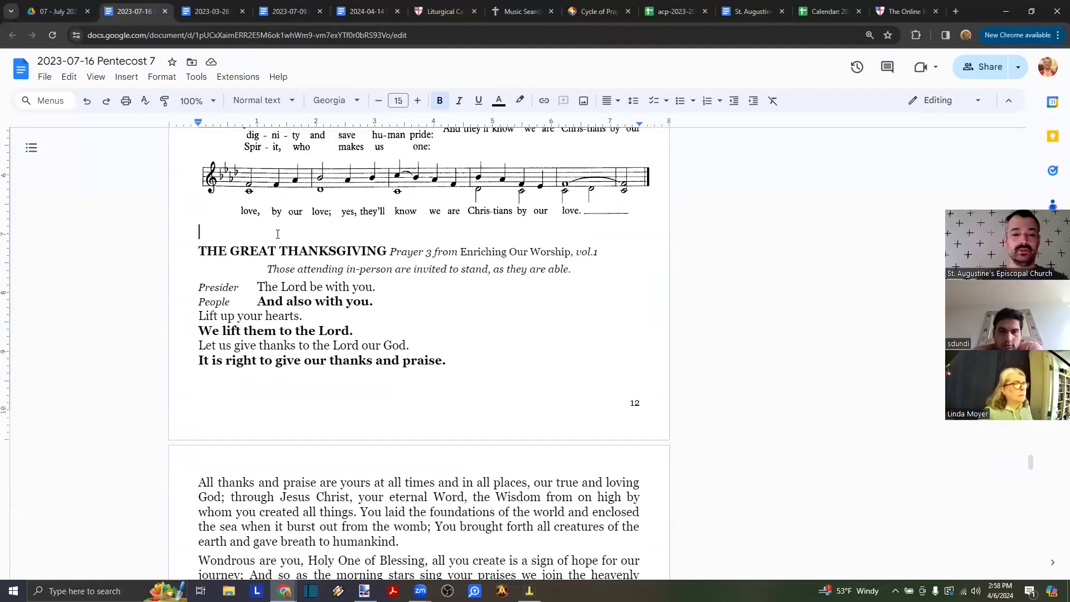
pyautogui.hotkey('shift', 'Down')
pyautogui.hotkey('shift', 'Down')
pyautogui.hotkey('shift', 'Down')
pyautogui.hotkey('shift', 'Down')
pyautogui.hotkey('shift', 'Down')
pyautogui.hotkey('shift', 'Down')
pyautogui.hotkey('shift', 'Down')
pyautogui.hotkey('shift', 'Down')
pyautogui.hotkey('shift', 'Down')
pyautogui.hotkey('shift', 'Down')
pyautogui.hotkey('shift', 'Down')
pyautogui.hotkey('shift', 'Down')
pyautogui.hotkey('shift', 'Down')
pyautogui.hotkey('shift', 'Down')
pyautogui.hotkey('shift', 'Down')
pyautogui.hotkey('shift', 'Down')
pyautogui.hotkey('shift', 'Down')
pyautogui.hotkey('shift', 'Down')
pyautogui.hotkey('shift', 'Down')
pyautogui.hotkey('shift', 'Down')
pyautogui.hotkey('shift', 'Down')
pyautogui.hotkey('shift', 'Down')
pyautogui.hotkey('shift', 'Down')
pyautogui.hotkey('shift', 'Down')
pyautogui.hotkey('shift', 'Down')
pyautogui.hotkey('shift', 'Down')
pyautogui.hotkey('shift', 'Down')
pyautogui.hotkey('shift', 'Down')
pyautogui.hotkey('shift', 'Down')
pyautogui.hotkey('shift', 'Down')
pyautogui.hotkey('shift', 'Down')
pyautogui.hotkey('shift', 'Down')
pyautogui.hotkey('shift', 'Down')
pyautogui.hotkey('shift', 'Down')
pyautogui.hotkey('shift', 'Down')
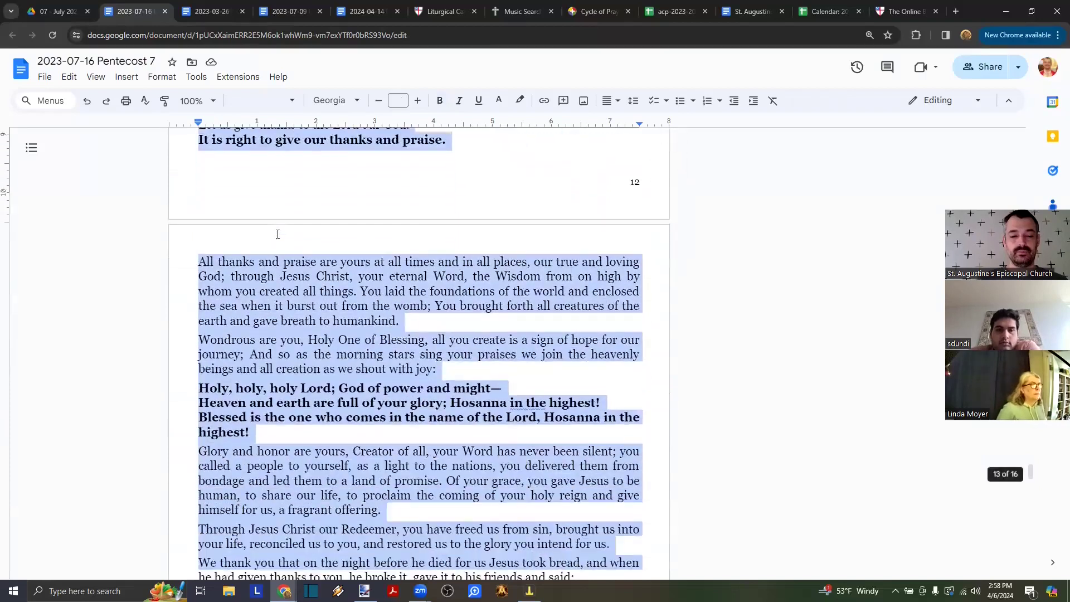
pyautogui.hotkey('shift', 'Up')
pyautogui.hotkey('shift', 'Up')
pyautogui.hotkey('shift', 'Up')
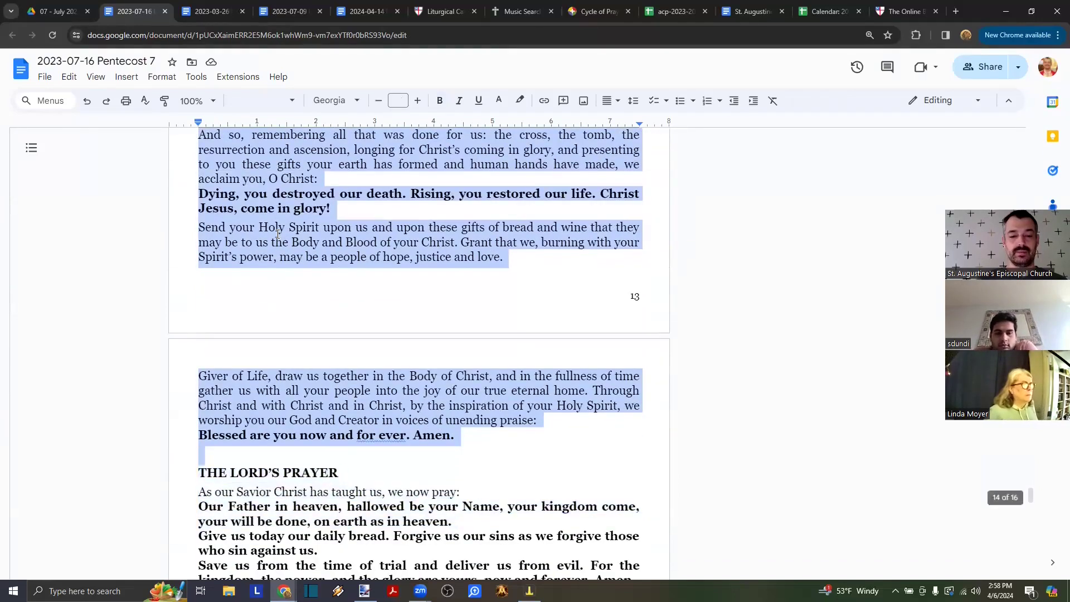
# - In the 2024-04-14 Easter 3 bulletin, select its Great Thanksgiving text
pyautogui.click(362, 11)
pyautogui.scroll(-3, 394, 281)
pyautogui.scroll(-20, 394, 280)
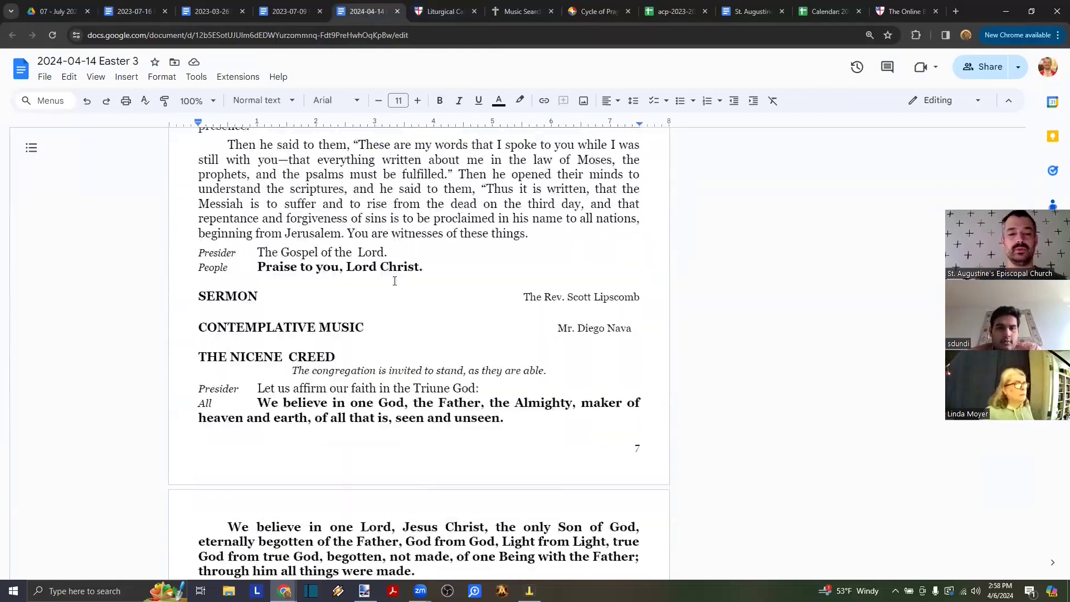
pyautogui.scroll(-20, 394, 280)
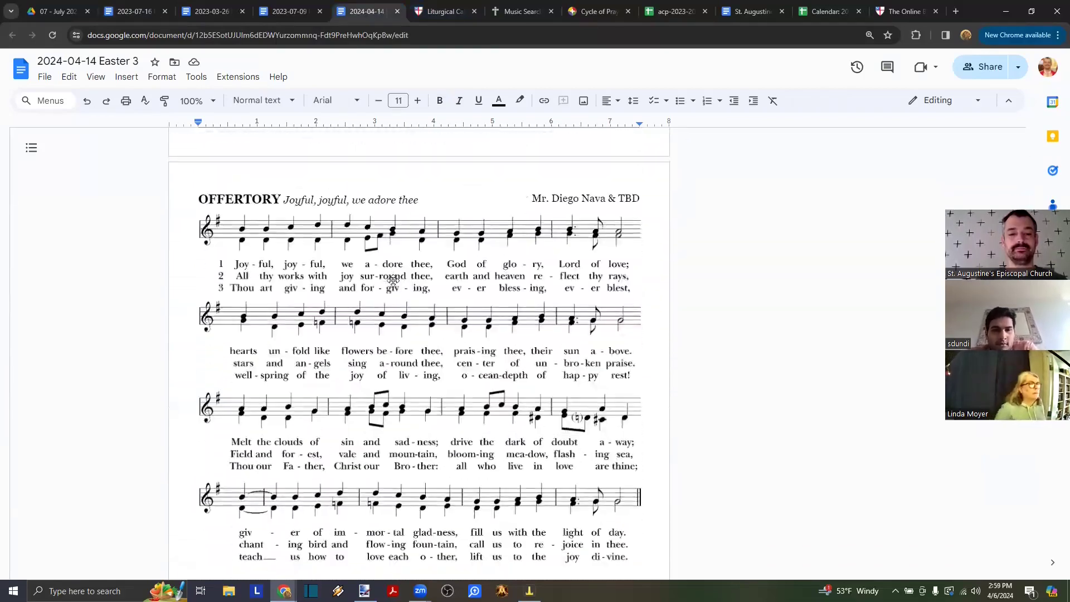
pyautogui.scroll(5, 356, 253)
pyautogui.moveTo(199, 253); pyautogui.dragTo(336, 417)
# - Delete the Easter 3 Great Thanksgiving text, then undo the deletion
pyautogui.press('Delete')
pyautogui.scroll(3, 248, 424)
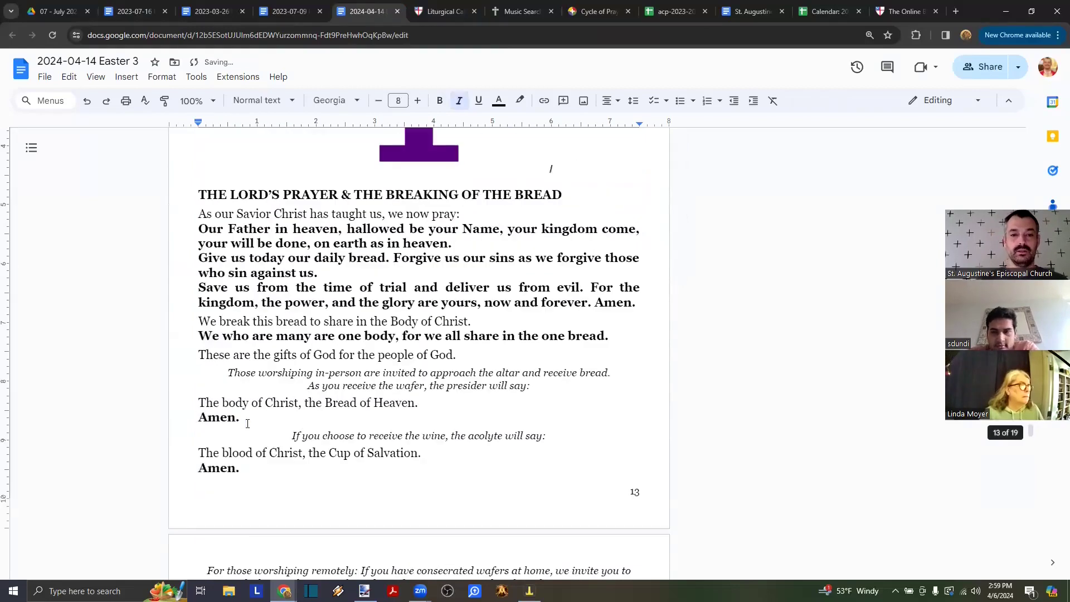
pyautogui.scroll(5, 247, 424)
pyautogui.scroll(6, 247, 424)
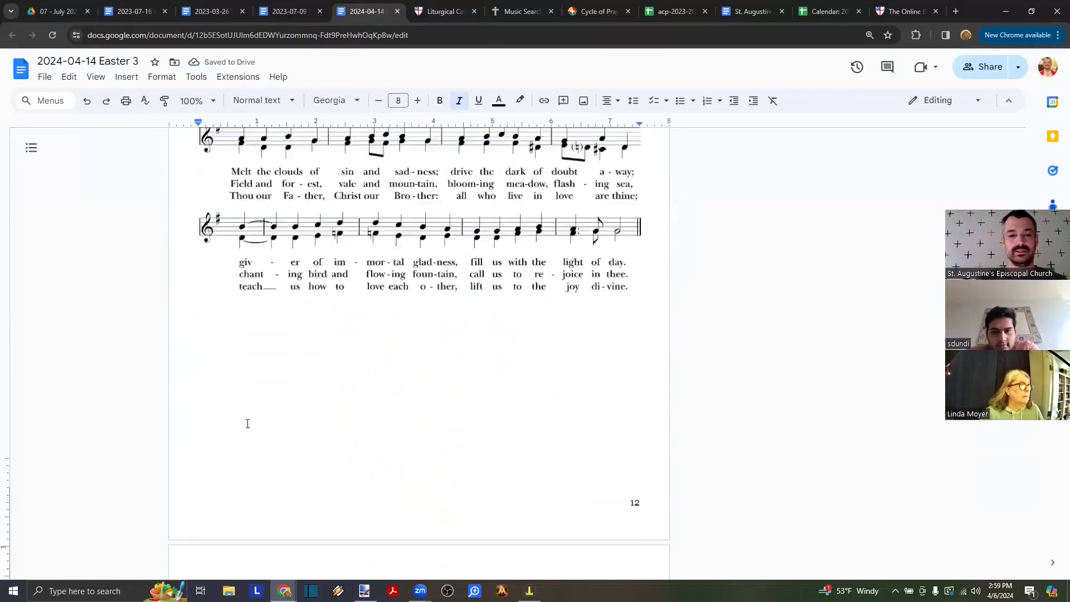
pyautogui.scroll(5, 247, 424)
pyautogui.scroll(-5, 248, 424)
pyautogui.hotkey('ctrl', 'z')
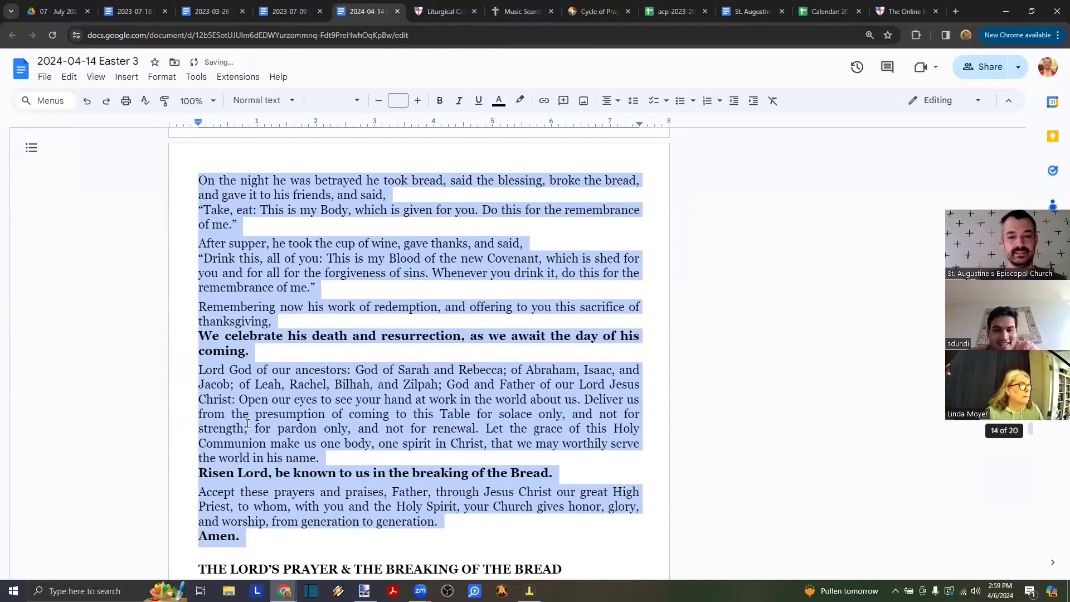
pyautogui.scroll(12, 165, 206)
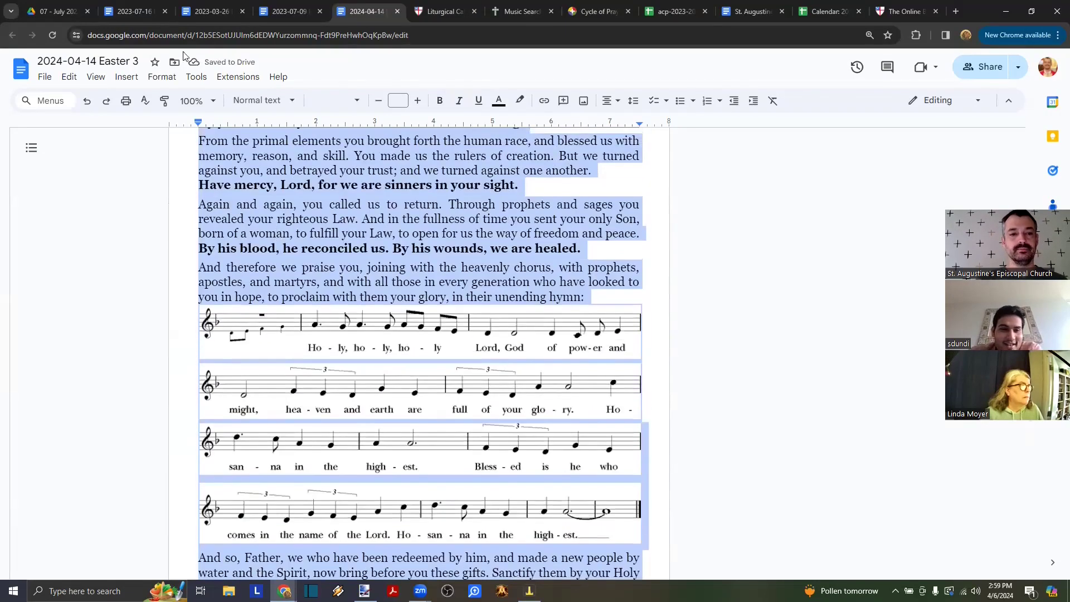
pyautogui.click(142, 7)
pyautogui.rightClick(283, 184)
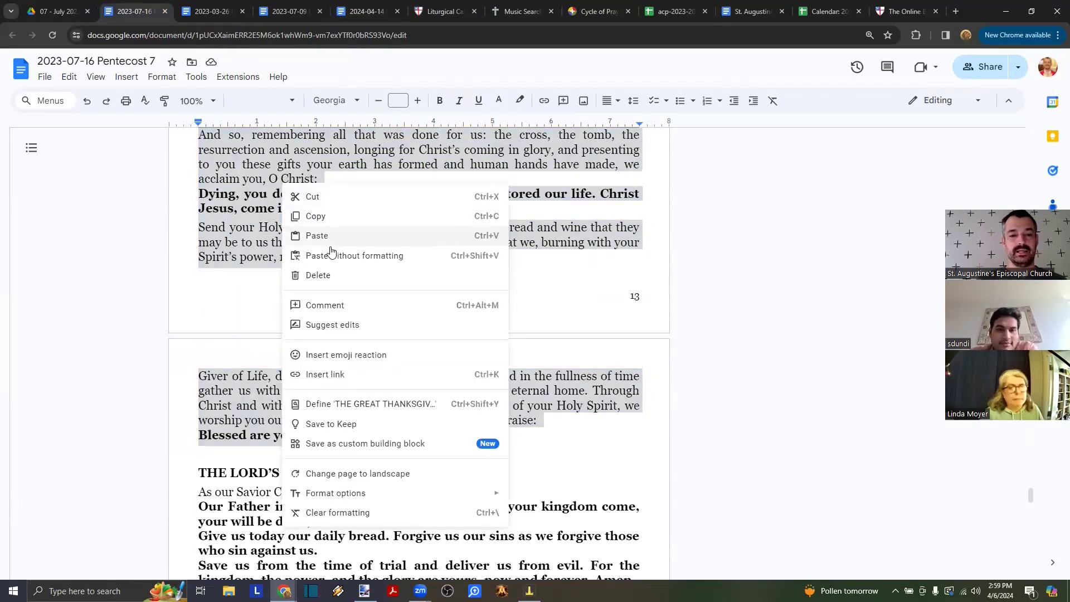
pyautogui.click(313, 215)
pyautogui.click(357, 7)
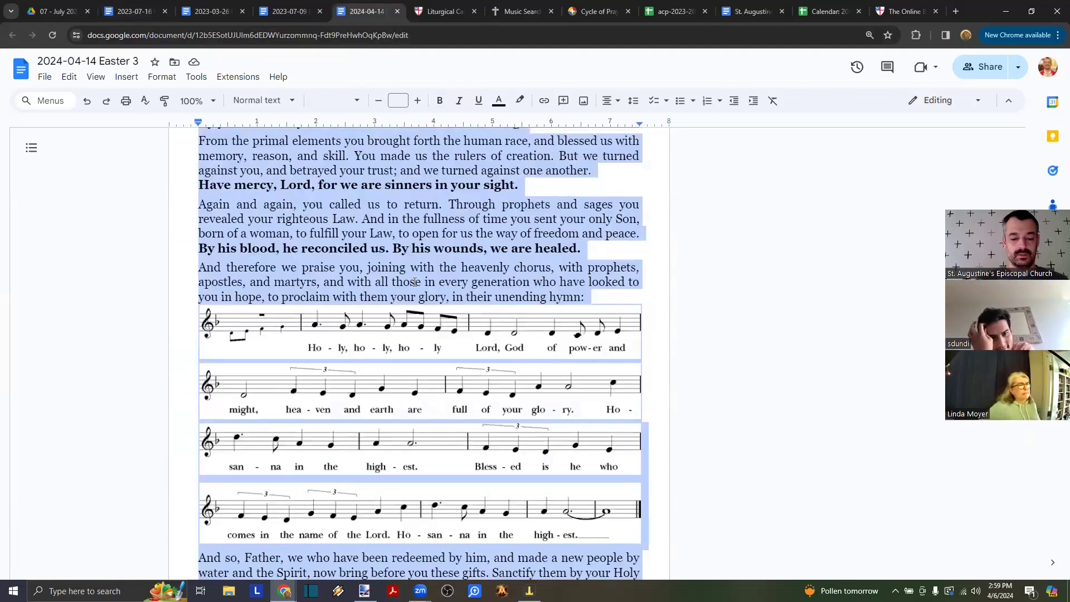
pyautogui.hotkey('ctrl', 'v')
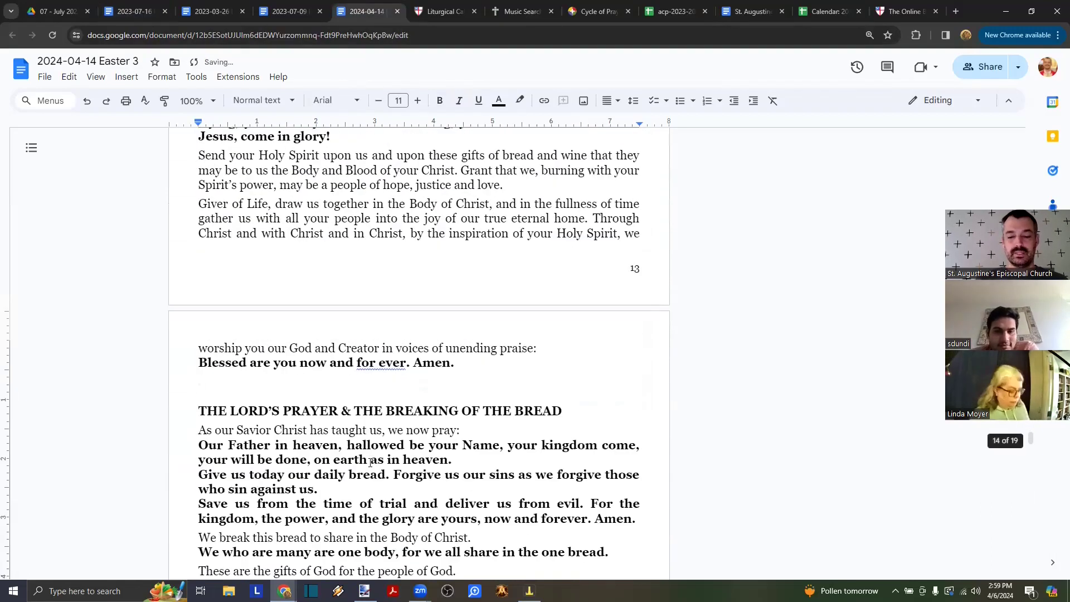
pyautogui.scroll(10, 371, 462)
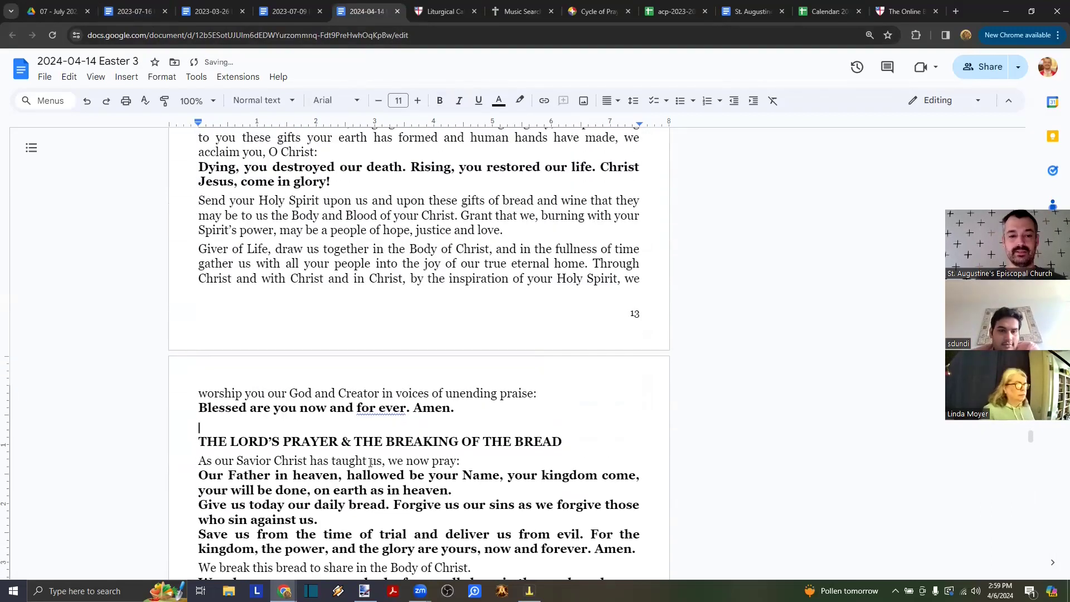
pyautogui.scroll(5, 370, 463)
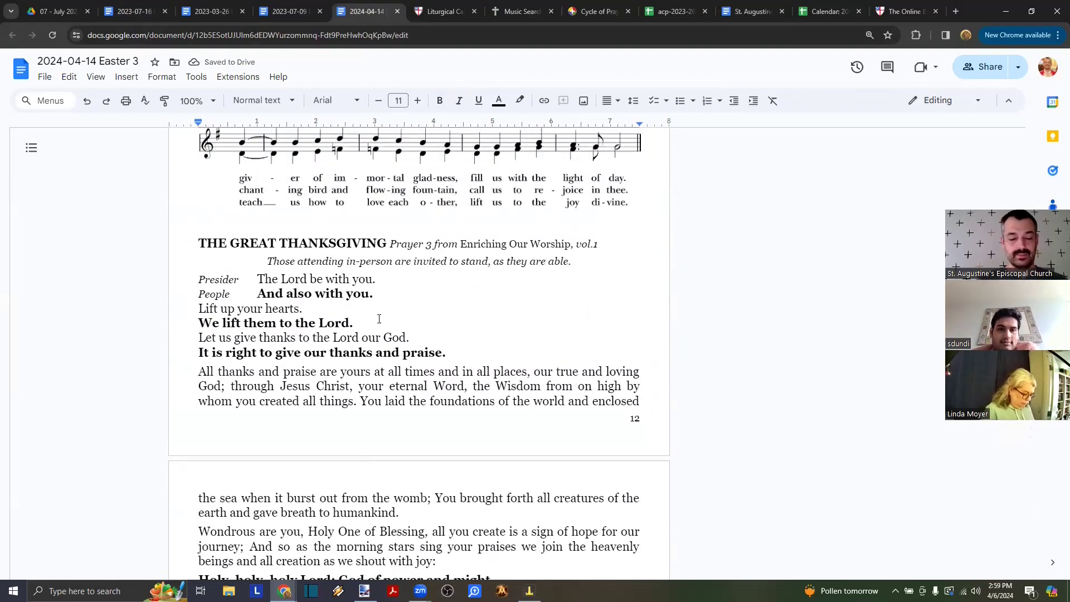
pyautogui.press('BackSpace')
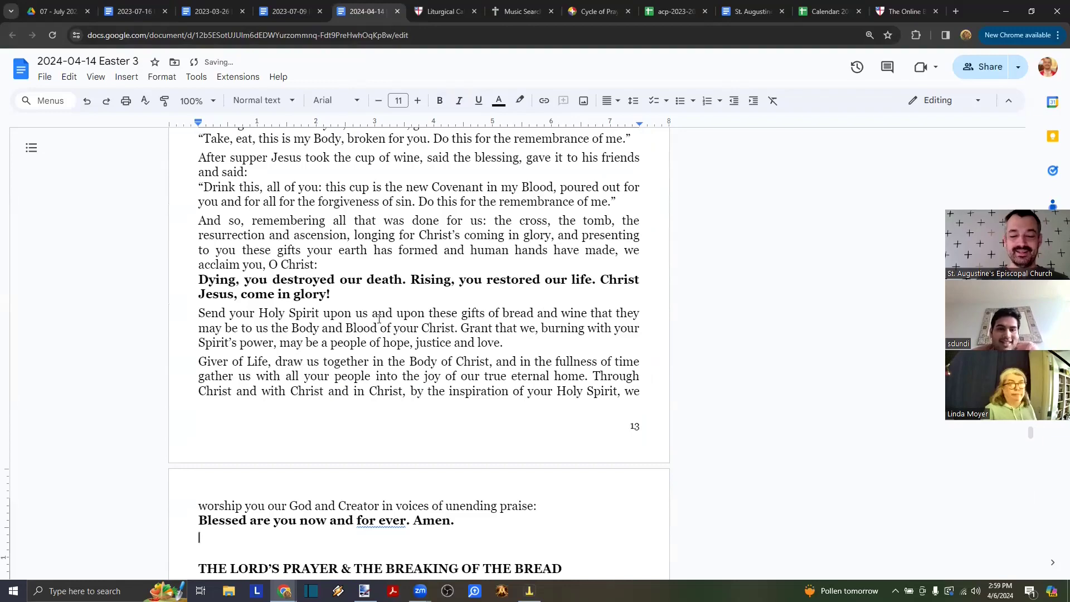
pyautogui.press('Delete')
pyautogui.scroll(10, 317, 277)
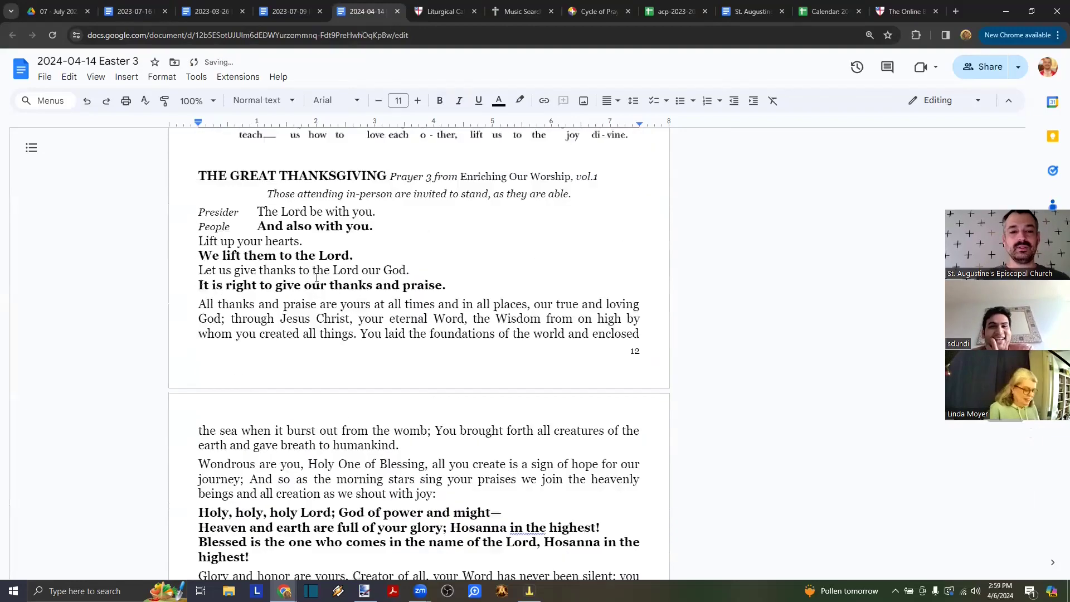
pyautogui.scroll(5, 317, 277)
pyautogui.hotkey('ctrl', 'z')
pyautogui.hotkey('ctrl', 'z')
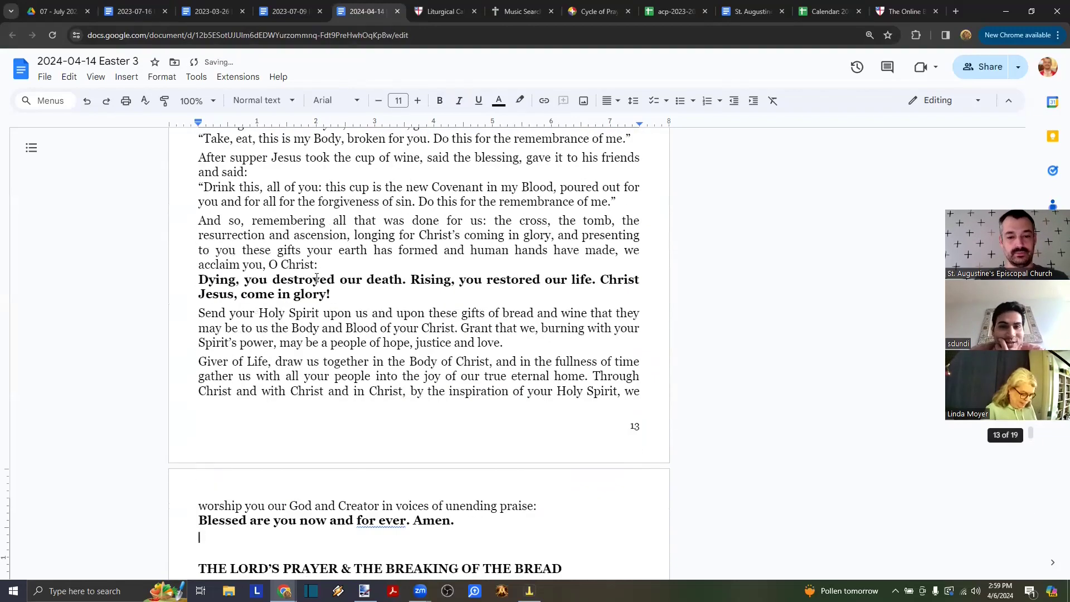
pyautogui.scroll(15, 316, 277)
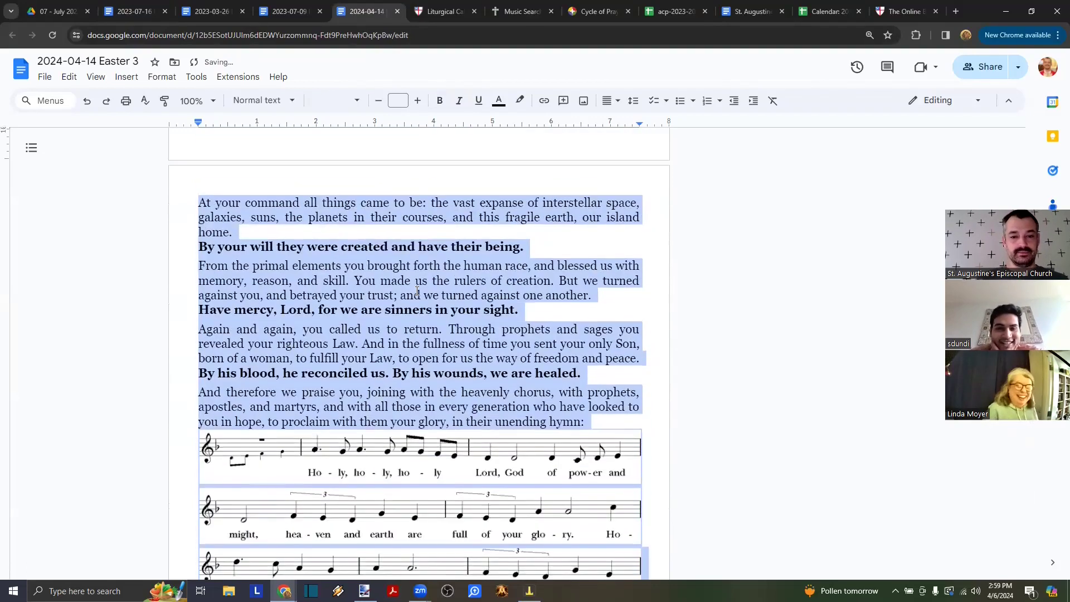
pyautogui.scroll(1, 435, 266)
pyautogui.click(411, 385)
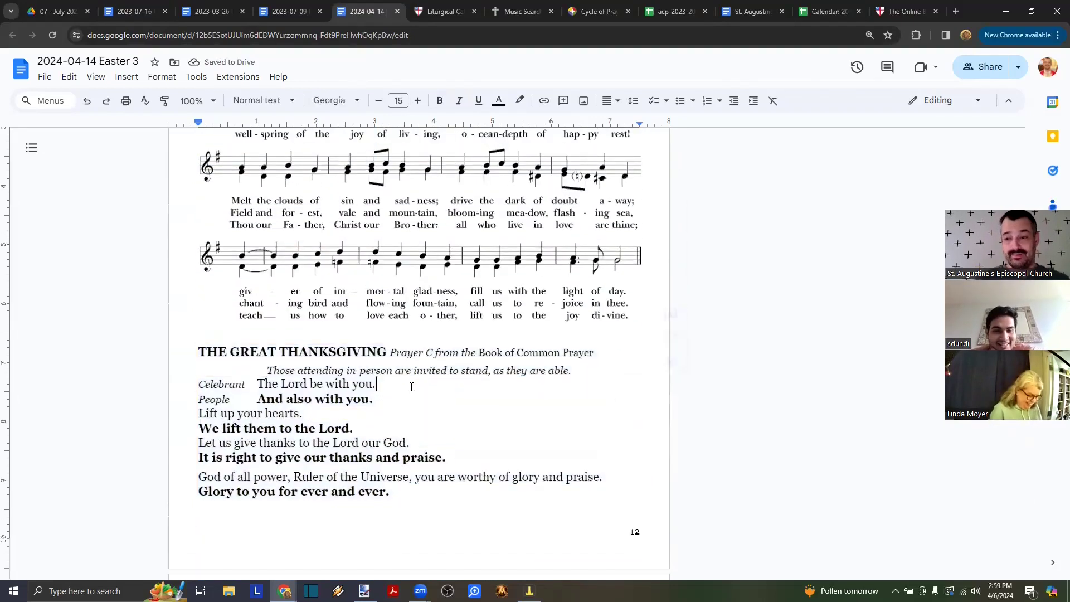
pyautogui.scroll(-1, 412, 387)
pyautogui.scroll(-1, 412, 386)
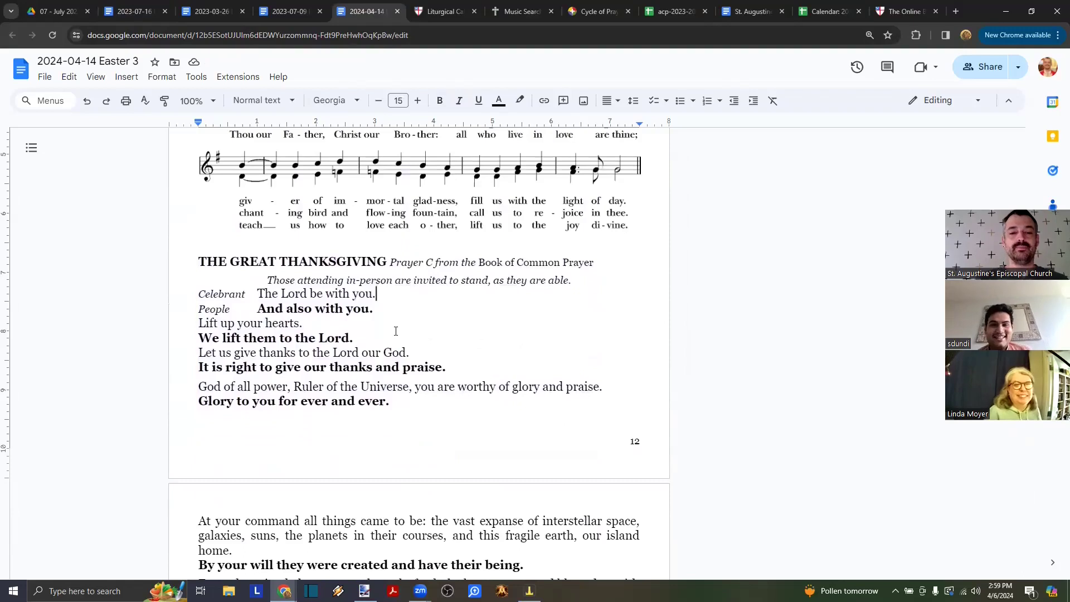
pyautogui.click(896, 14)
pyautogui.click(68, 34)
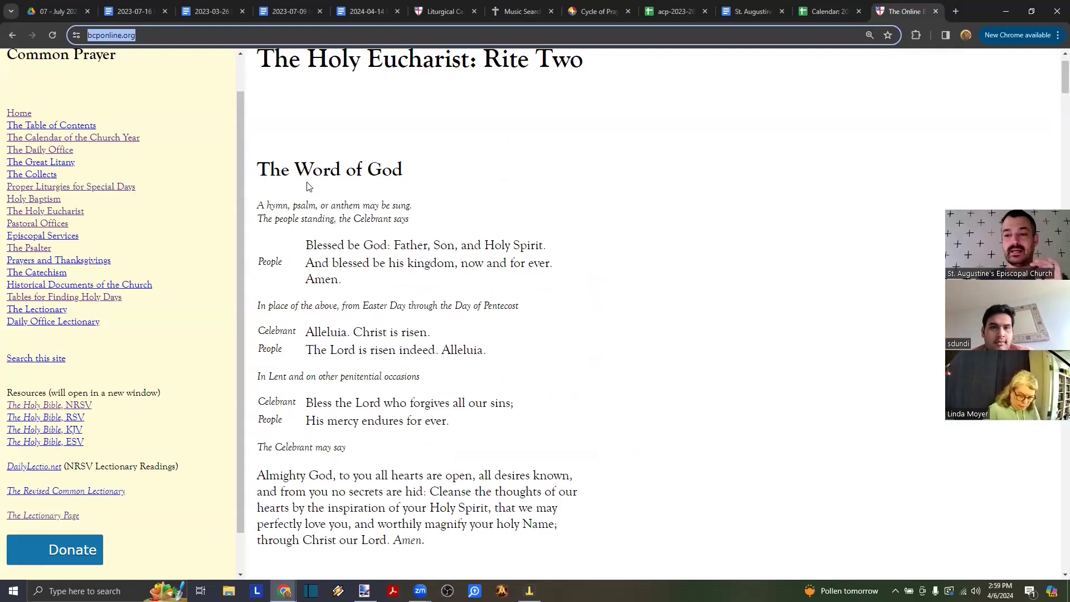
pyautogui.click(56, 12)
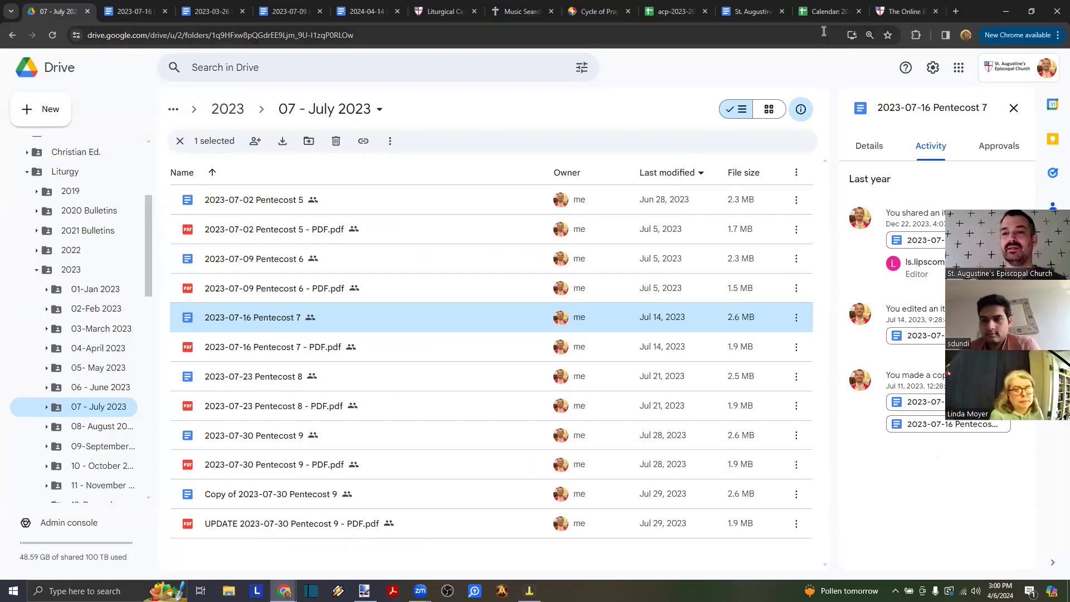
pyautogui.click(903, 11)
pyautogui.scroll(-5, 464, 307)
pyautogui.scroll(-3, 464, 307)
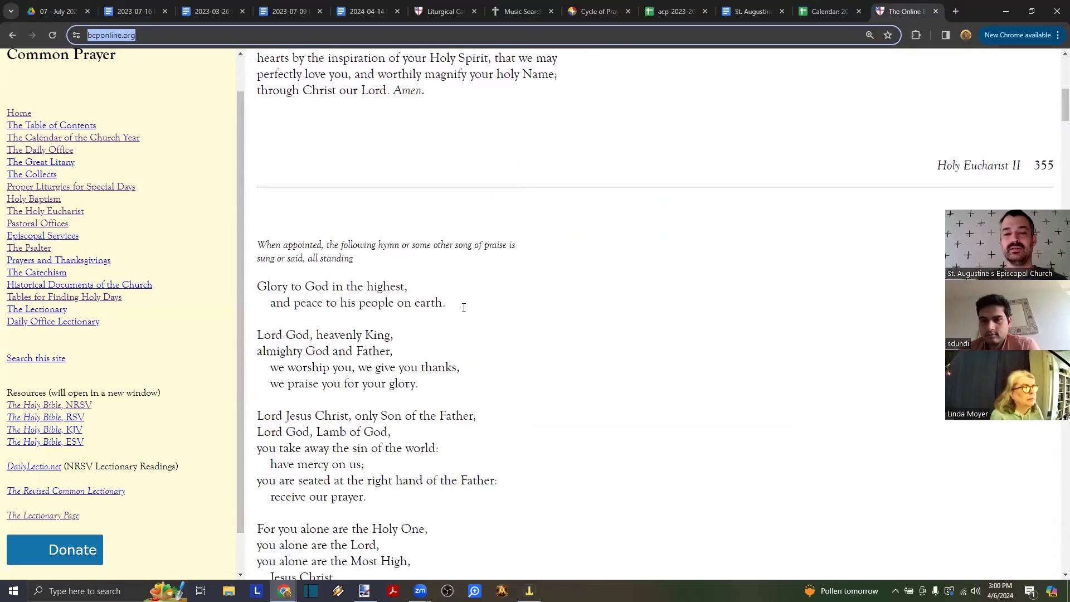
pyautogui.tripleClick(936, 167)
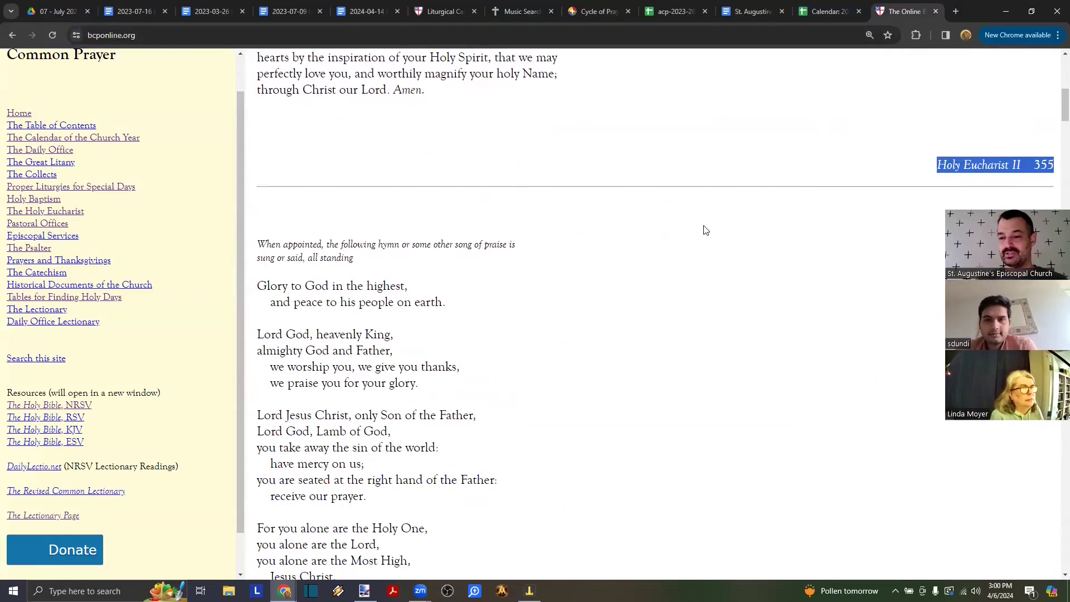
pyautogui.scroll(3, 499, 227)
pyautogui.moveTo(305, 102); pyautogui.dragTo(411, 534)
pyautogui.scroll(-3, 469, 440)
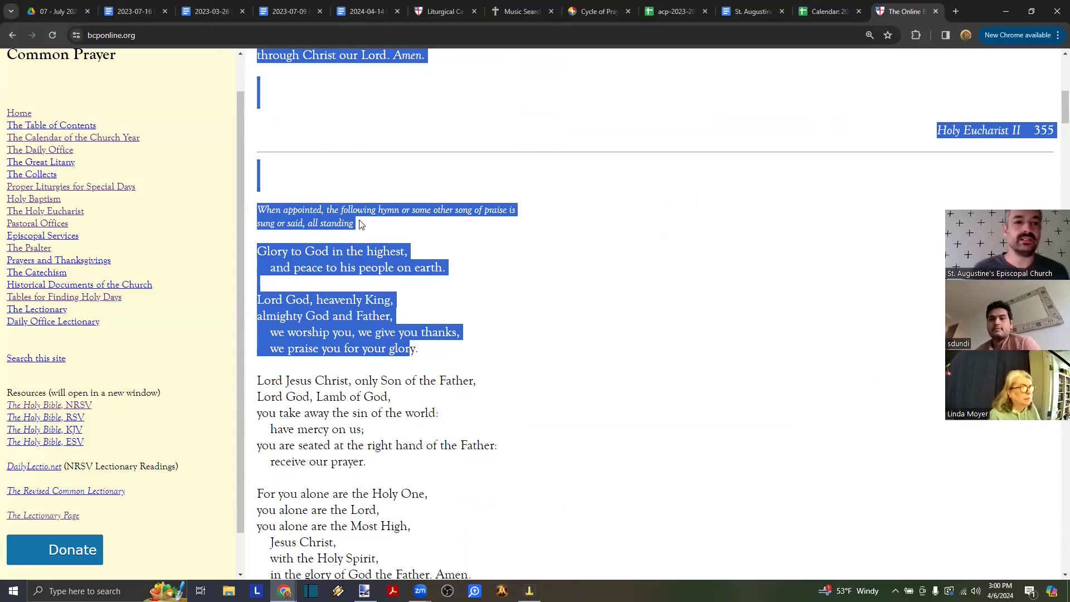
pyautogui.click(73, 8)
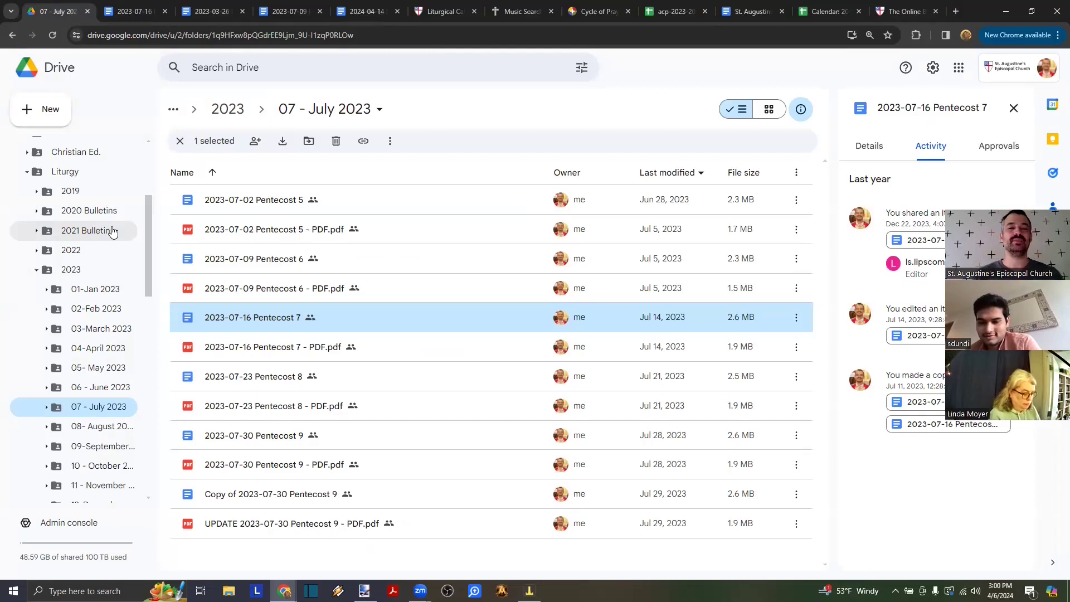
pyautogui.click(363, 11)
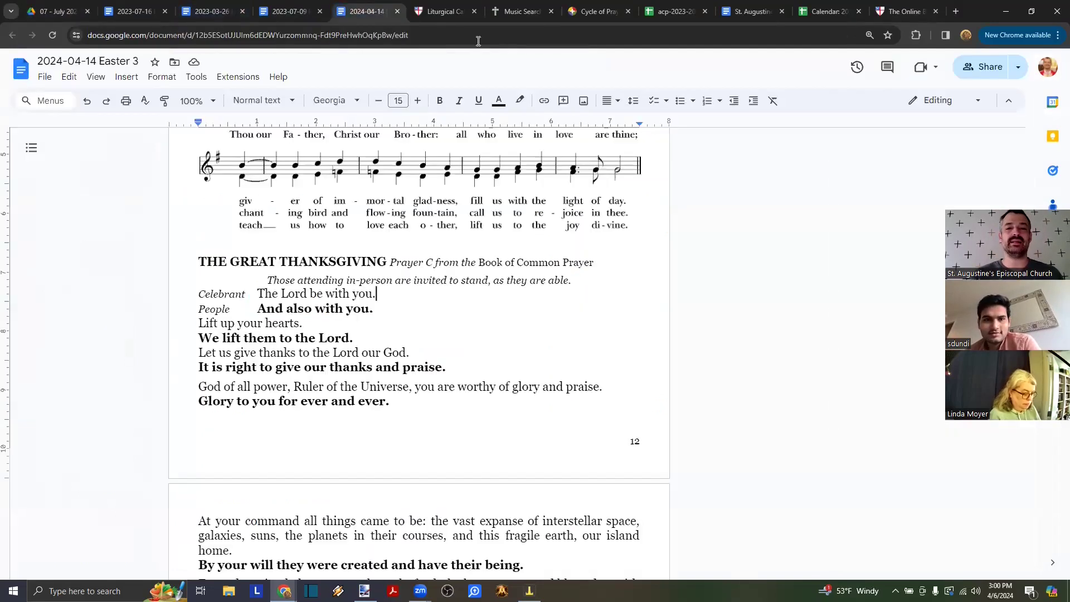
# - Return to the top of the Easter 3 bulletin and bring up its print dialog with Ctrl+P
pyautogui.scroll(10, 458, 306)
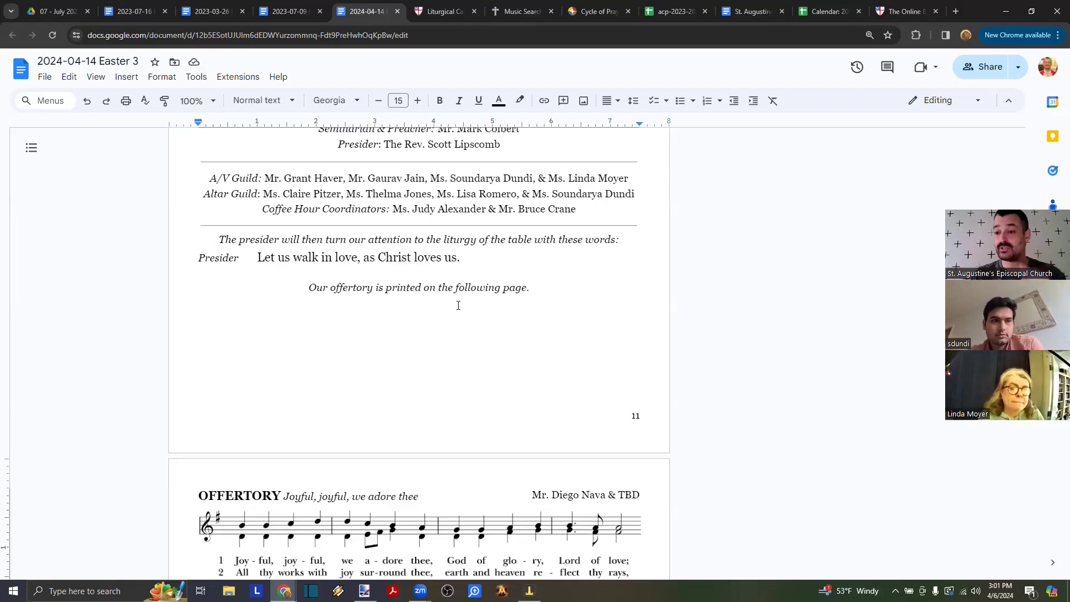
pyautogui.scroll(20, 458, 306)
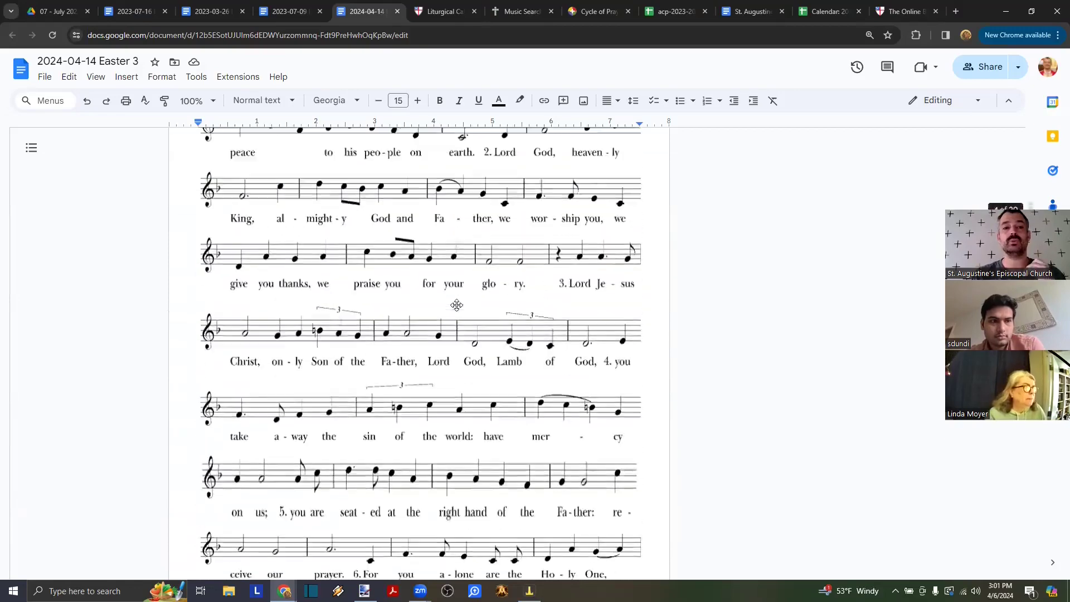
pyautogui.scroll(-3, 457, 306)
pyautogui.scroll(20, 458, 306)
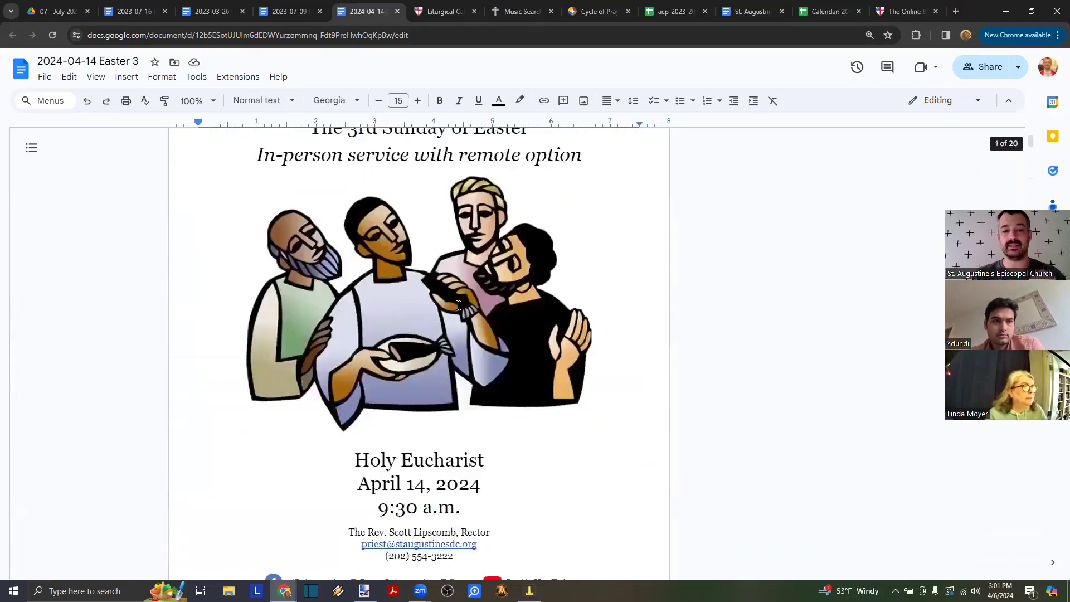
pyautogui.scroll(3, 458, 305)
pyautogui.hotkey('ctrl', 'p')
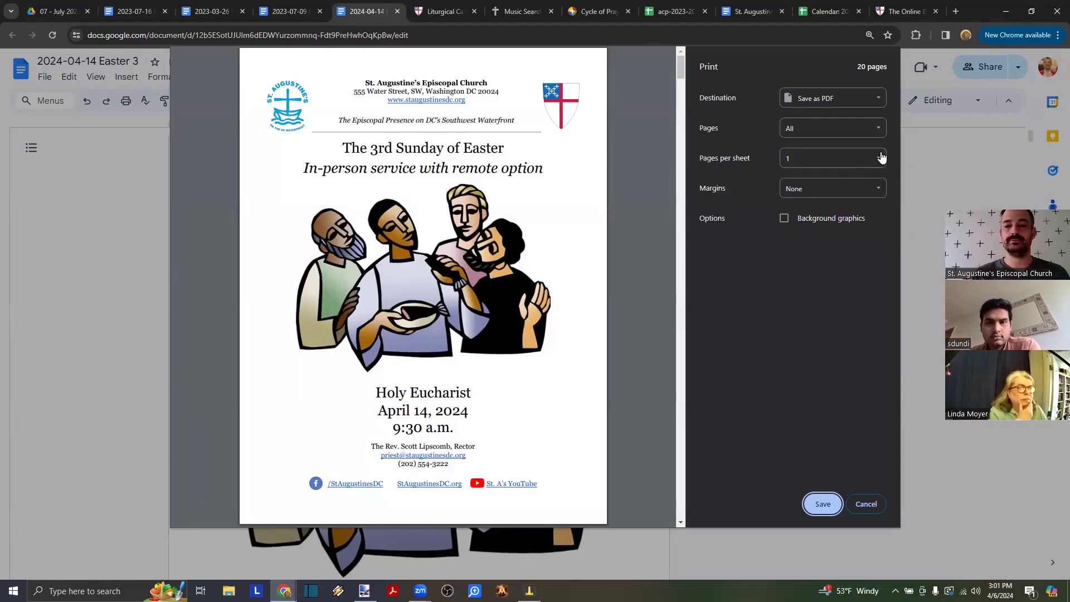
# - Set the print destination to Save as PDF and save the whole bulletin
pyautogui.click(867, 106)
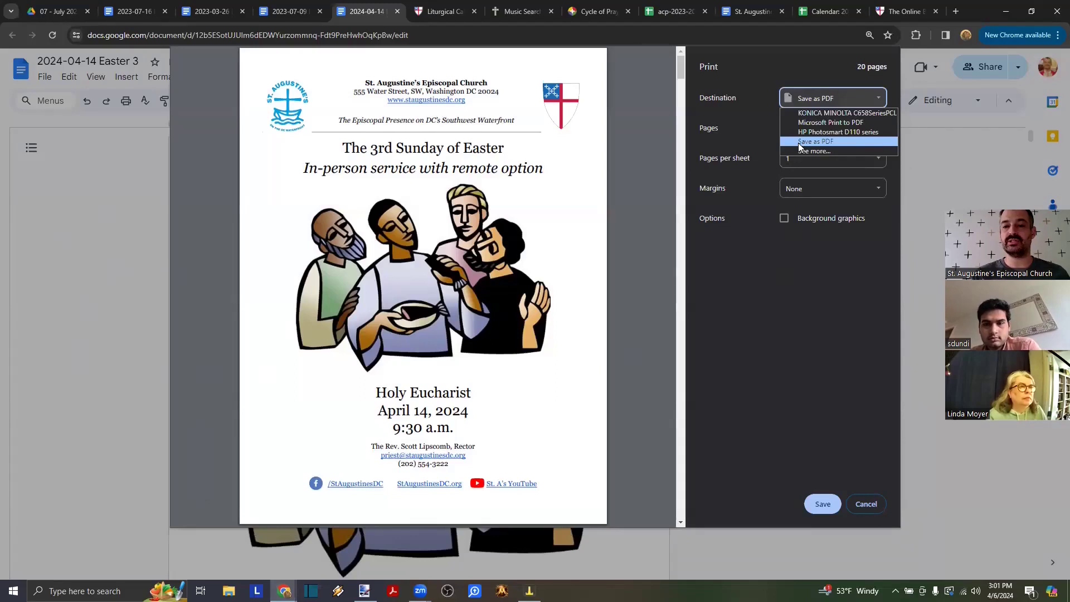
pyautogui.click(801, 142)
pyautogui.click(885, 105)
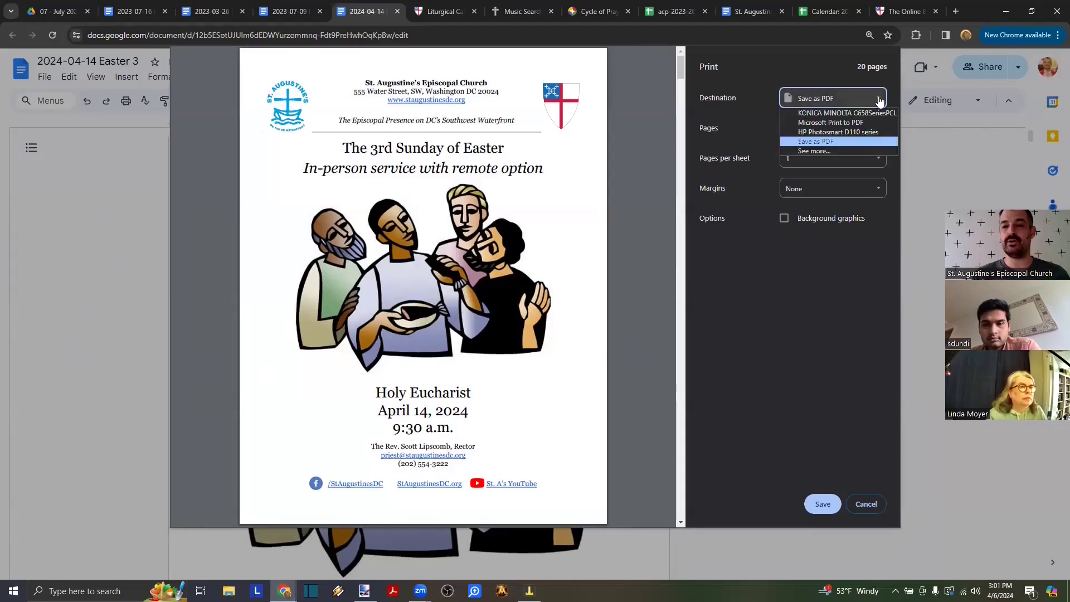
pyautogui.click(851, 121)
pyautogui.click(870, 102)
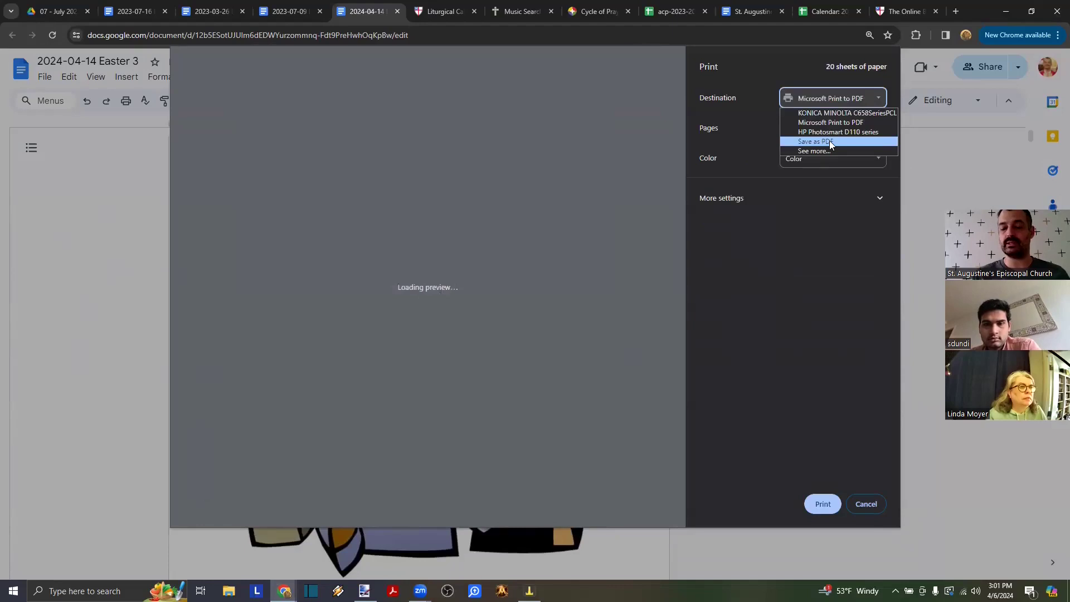
pyautogui.click(829, 141)
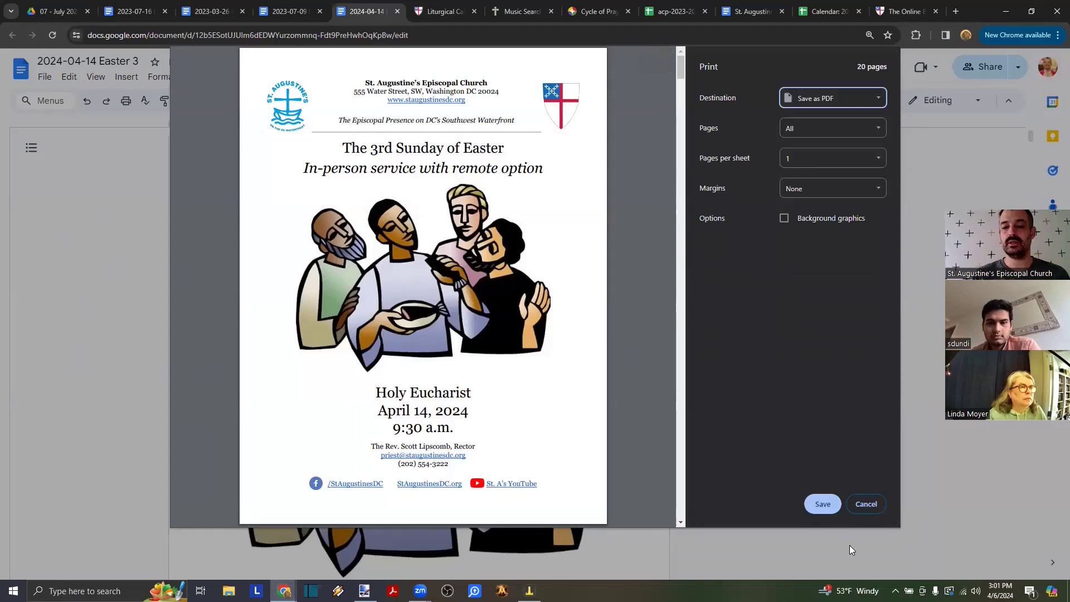
pyautogui.click(823, 505)
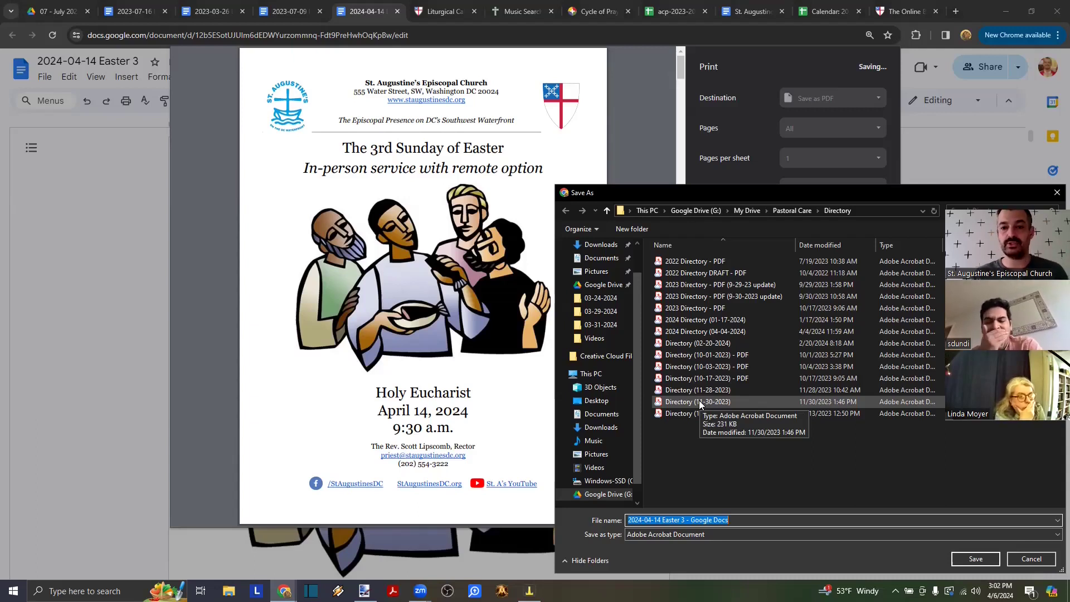
# - Save the PDF as '2024-04-14 Easter 3 - PDF' in Google Drive's Liturgy > 2024 > 04 - April folder
pyautogui.scroll(-1, 598, 463)
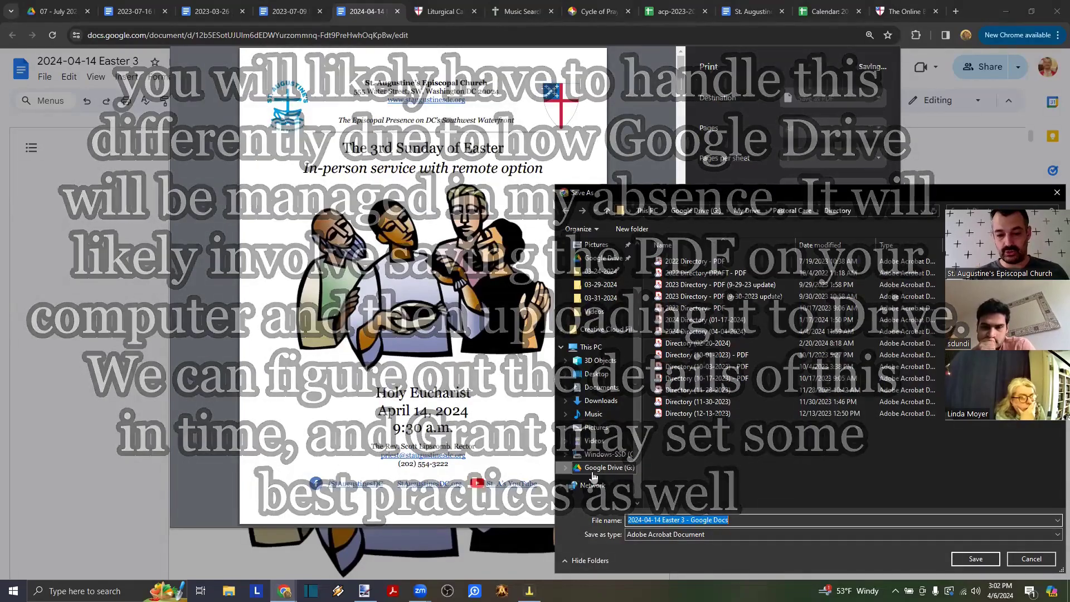
pyautogui.click(594, 471)
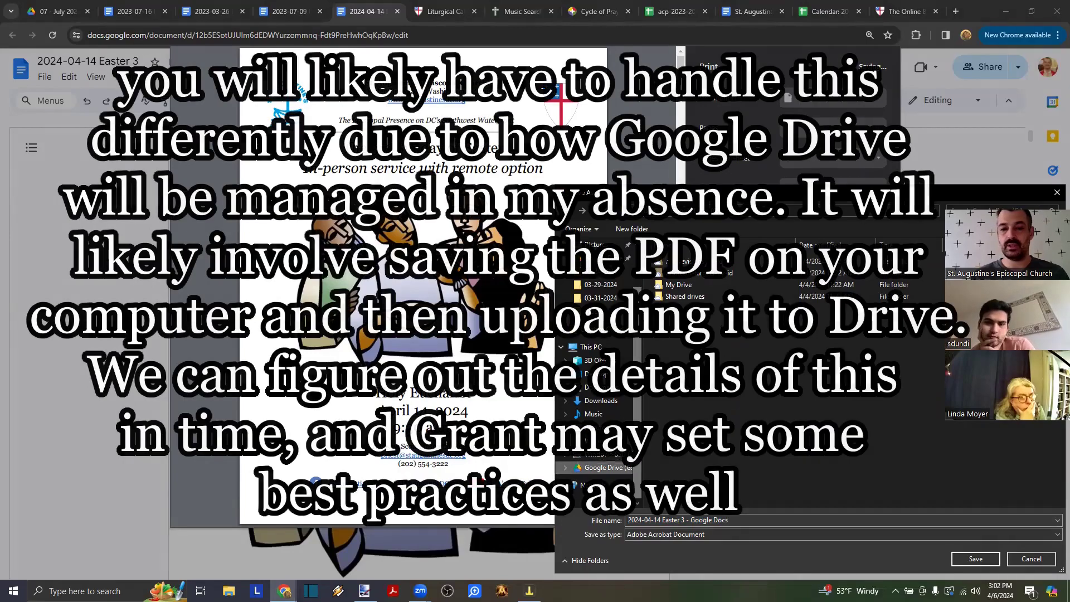
pyautogui.doubleClick(679, 285)
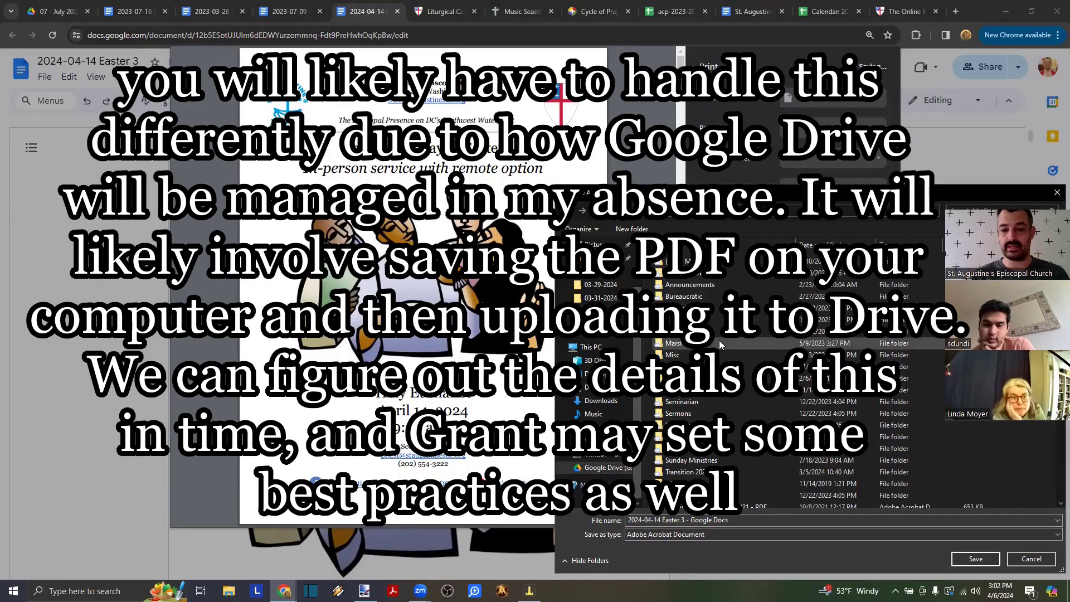
pyautogui.doubleClick(685, 332)
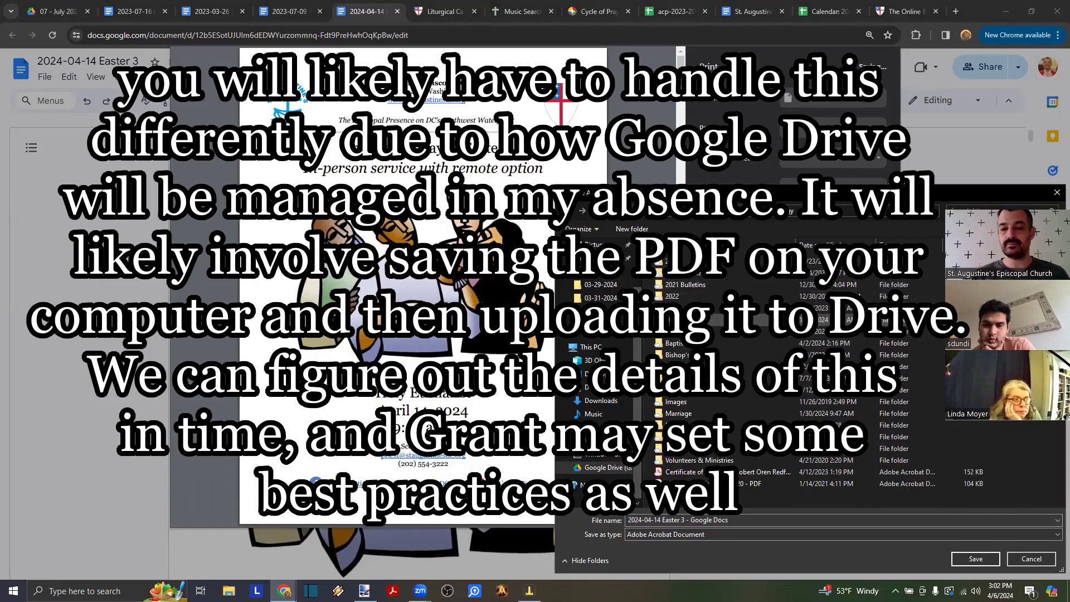
pyautogui.doubleClick(691, 319)
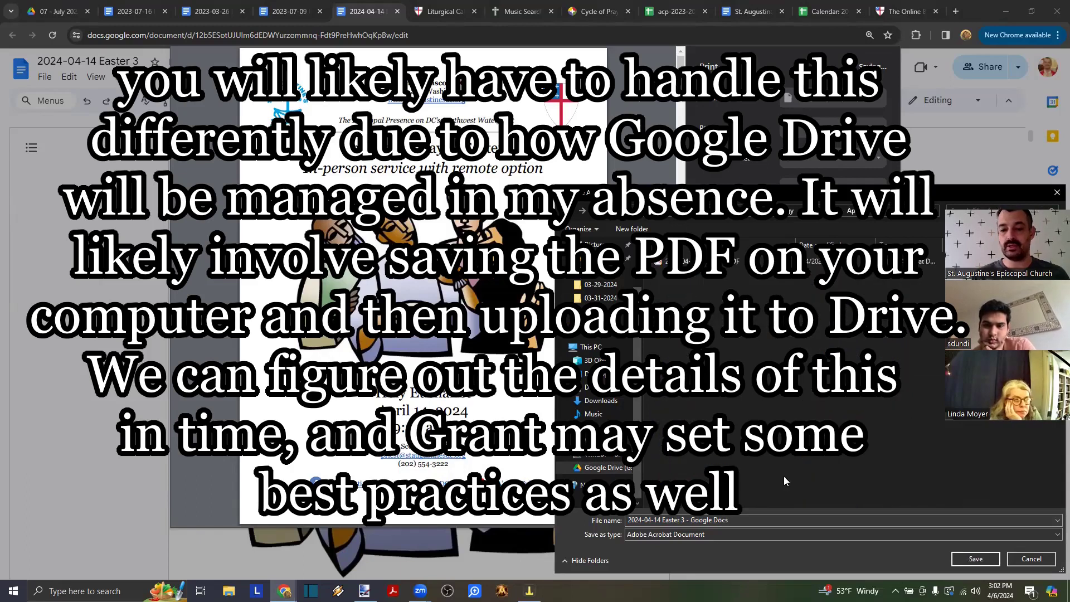
pyautogui.click(741, 515)
pyautogui.hotkey('ctrl', 'shift', 'Left')
pyautogui.hotkey('ctrl', 'shift', 'Left')
pyautogui.write('PDF')
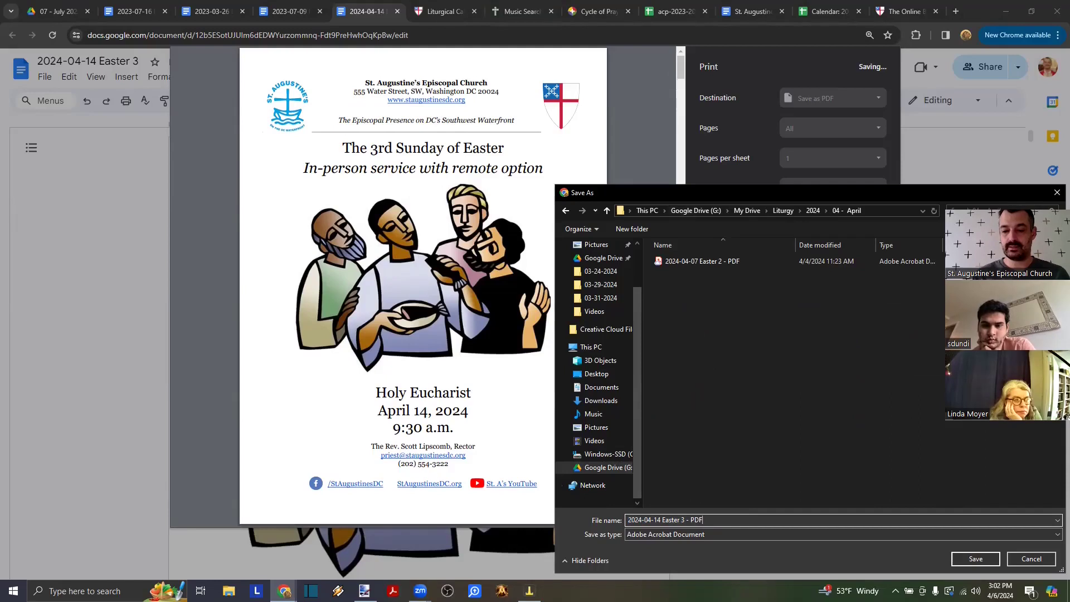
pyautogui.press('Return')
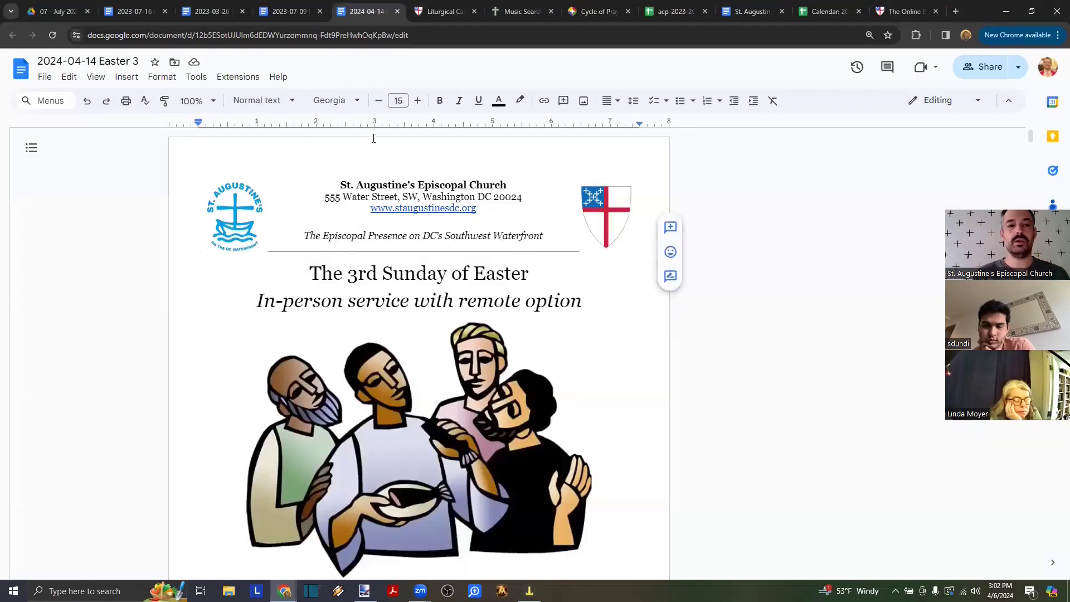
# - In Google Drive, collapse 2023 and go to the 2024 › 04 - April folder
pyautogui.click(56, 11)
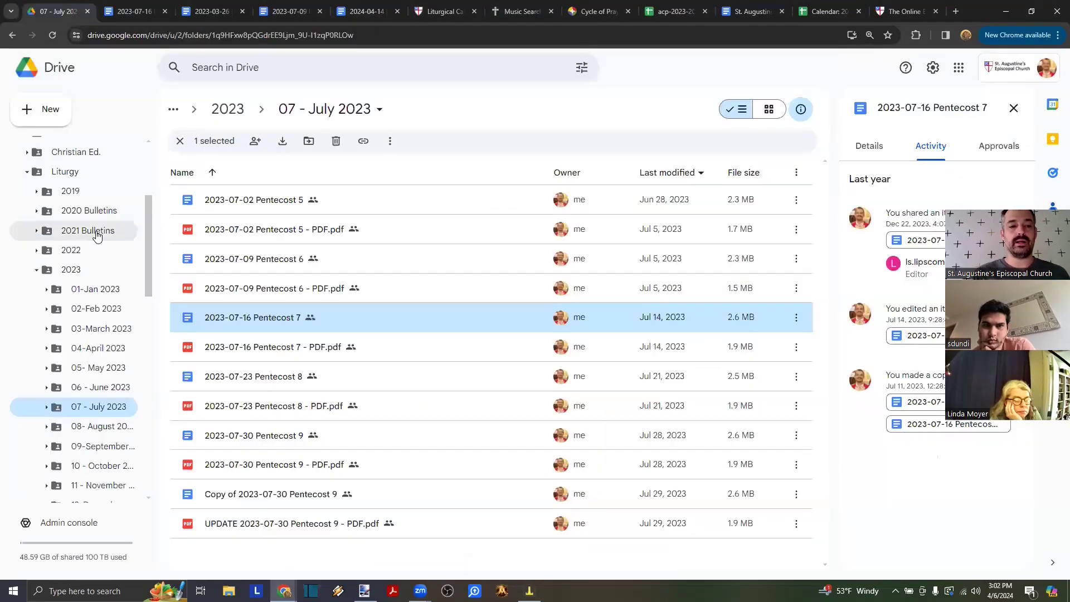
pyautogui.click(36, 270)
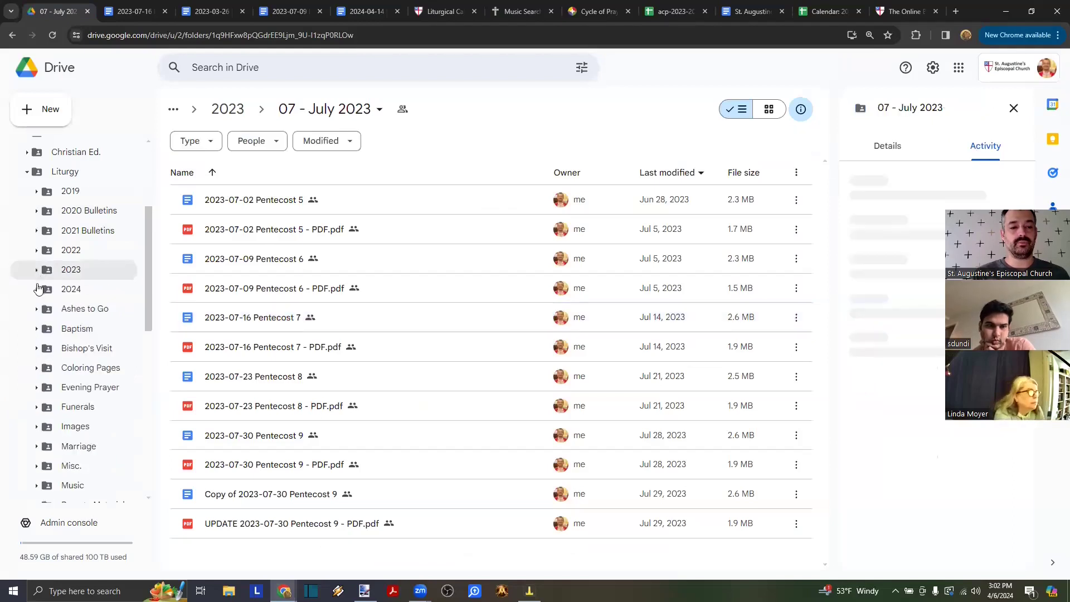
pyautogui.click(36, 289)
pyautogui.click(48, 369)
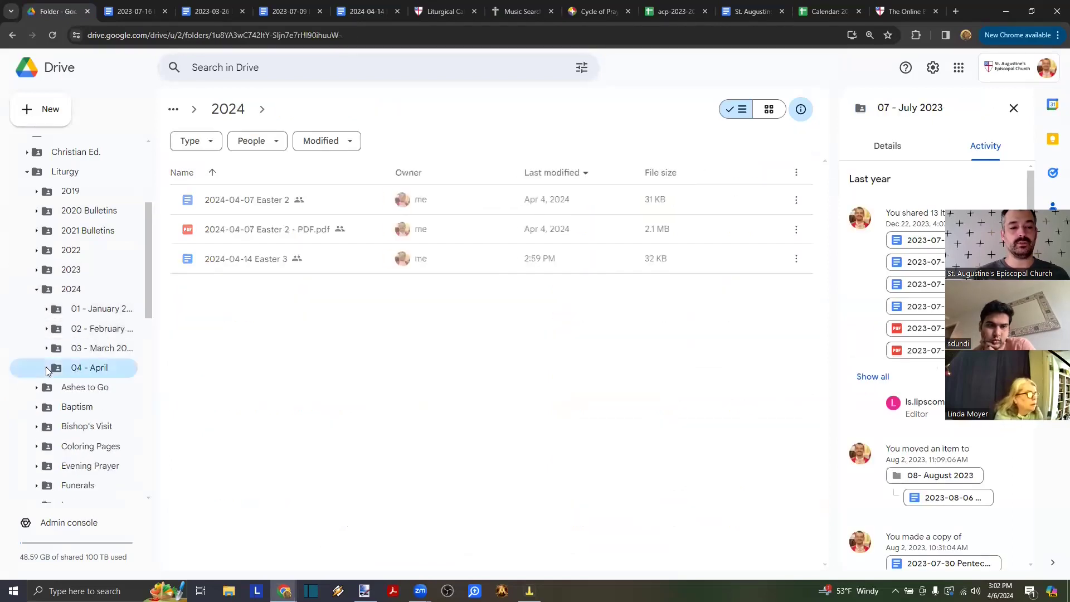
# - Refresh the 04 - April folder and preview the 20-page 2024-04-14 Easter 3 PDF
pyautogui.click(53, 36)
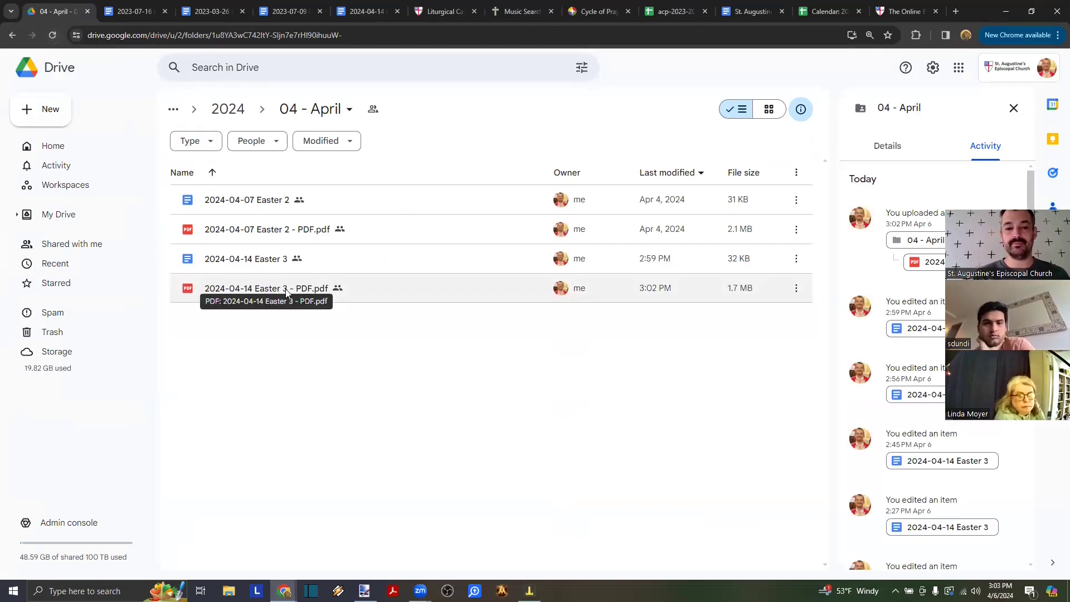
pyautogui.doubleClick(286, 291)
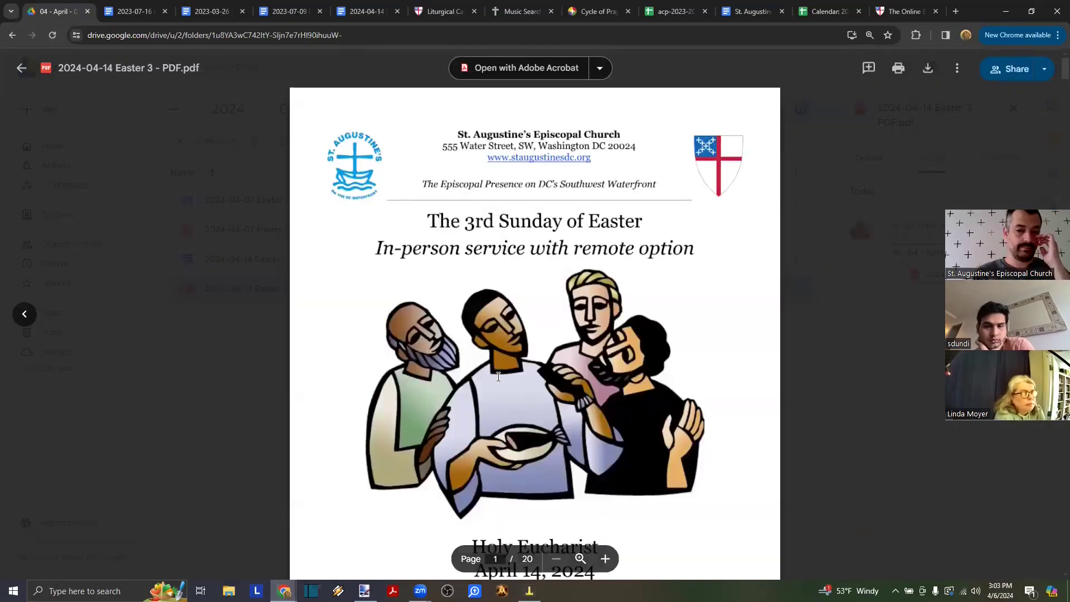
pyautogui.scroll(-5, 498, 377)
pyautogui.scroll(-3, 498, 377)
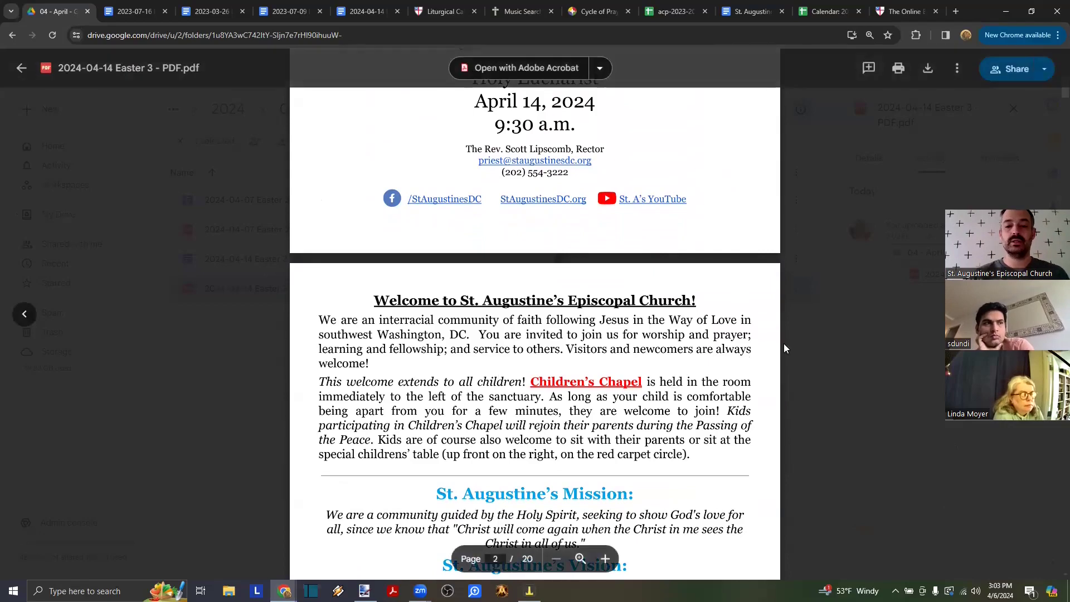
pyautogui.scroll(5, 788, 190)
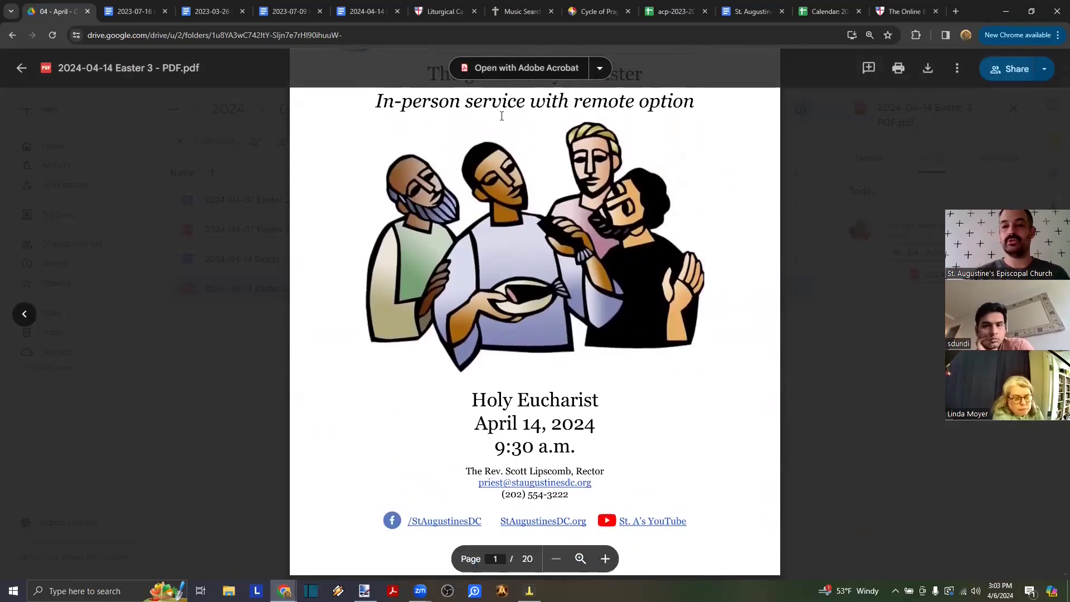
pyautogui.press('Escape')
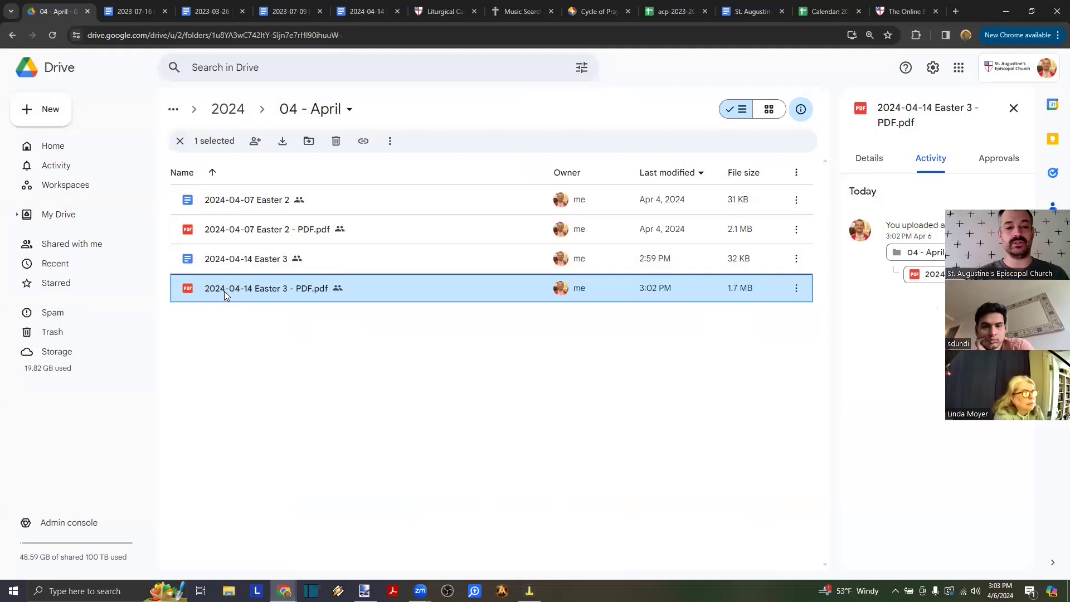
# - Set the Easter 3 PDF's general access to Anyone with the link as viewer
pyautogui.rightClick(245, 285)
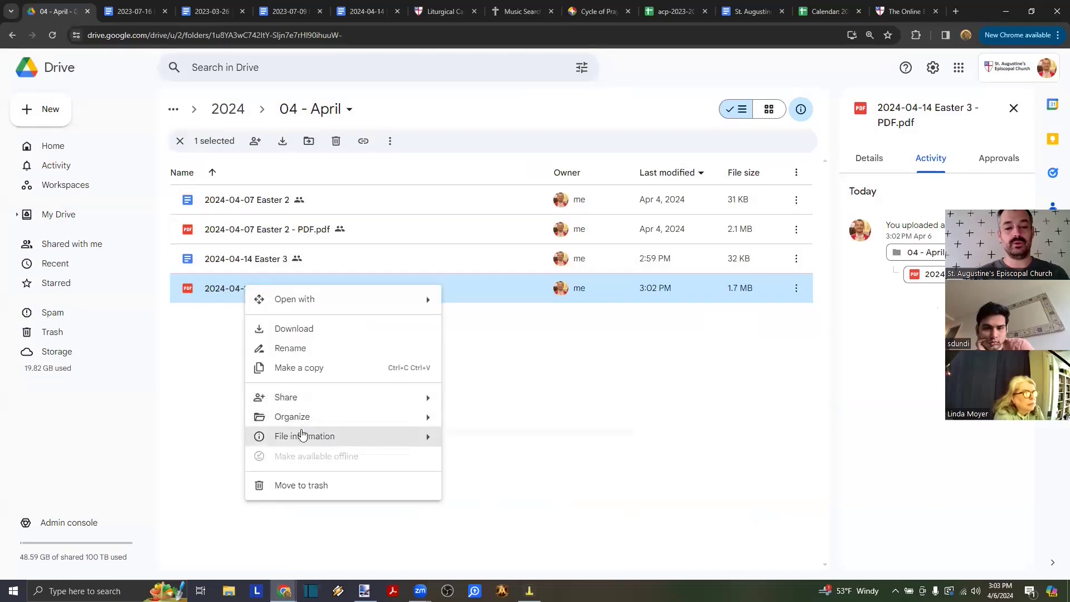
pyautogui.moveTo(283, 403)
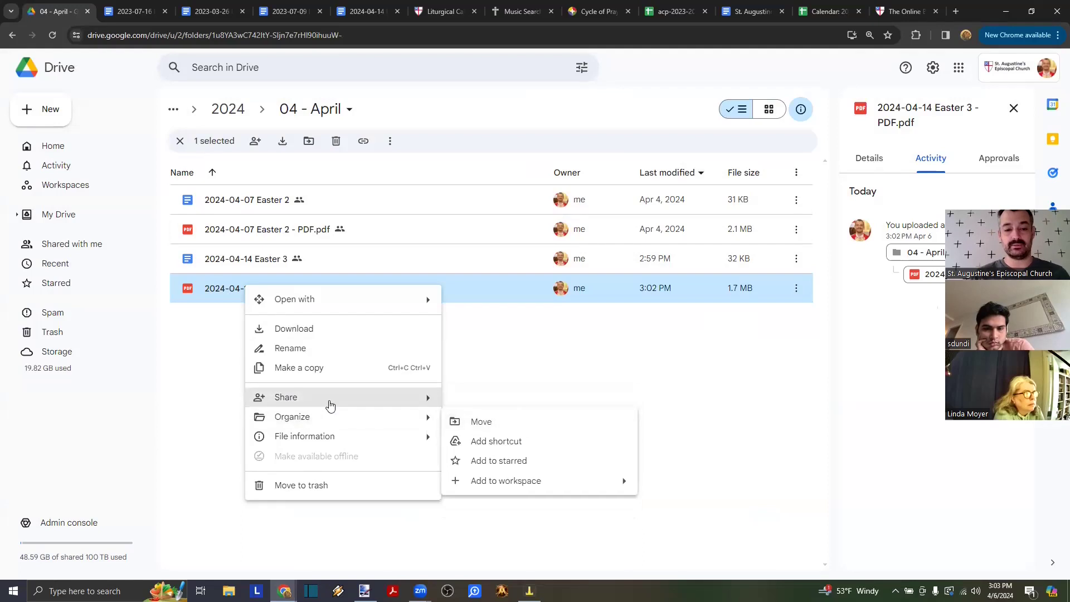
pyautogui.click(500, 400)
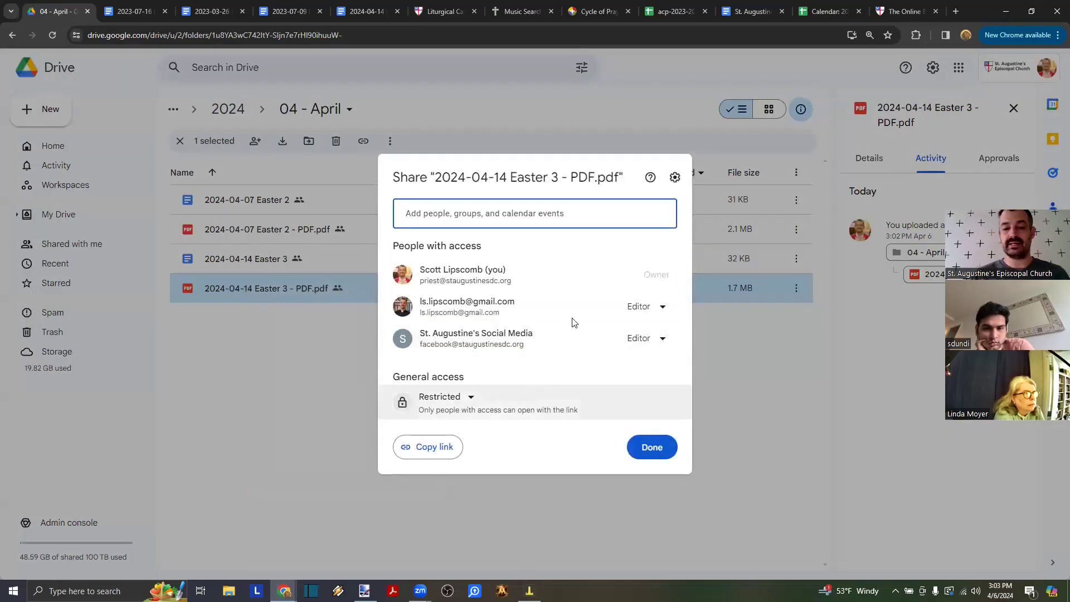
pyautogui.click(471, 398)
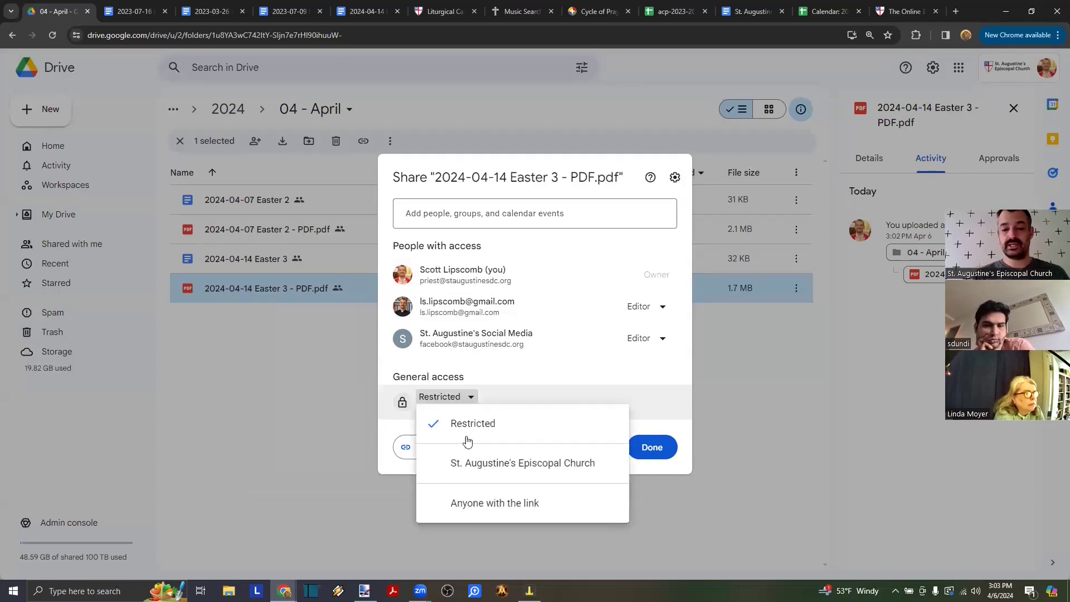
pyautogui.click(477, 505)
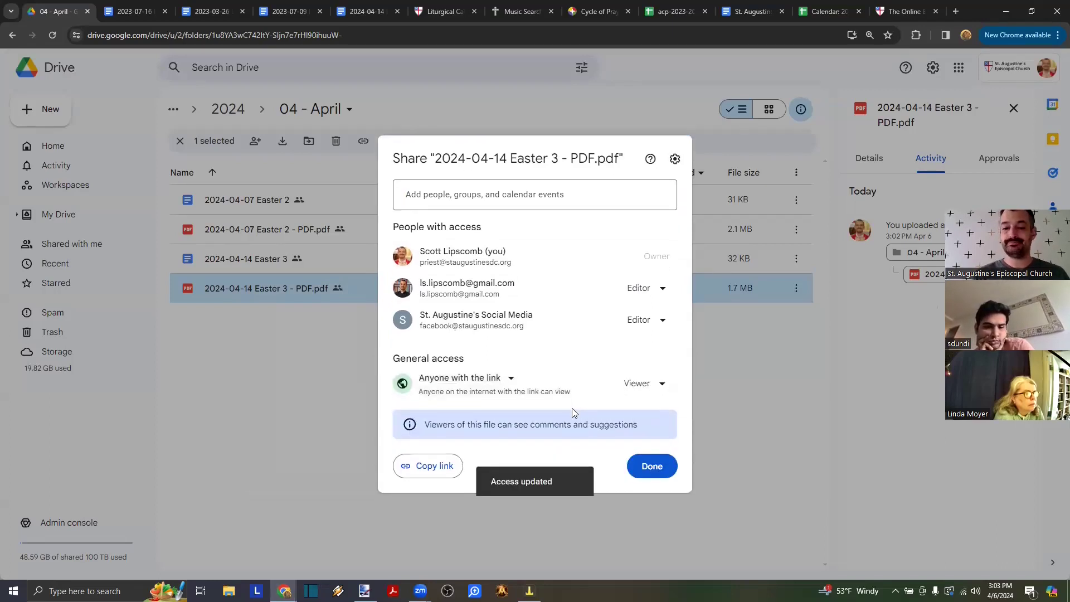
# - Copy the PDF's share link and verify it loads in a new browser tab
pyautogui.click(436, 474)
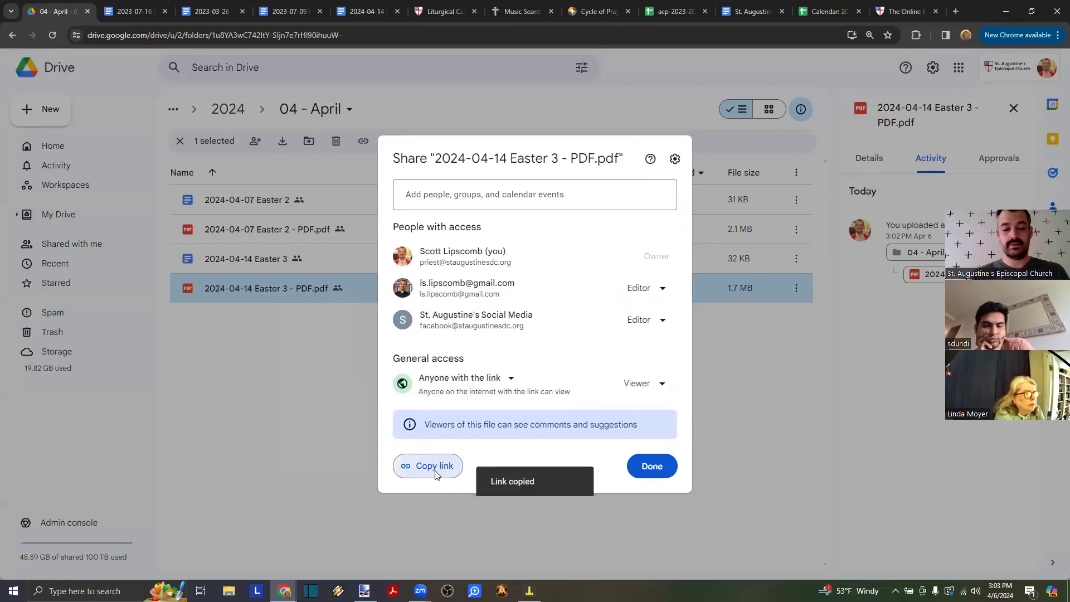
pyautogui.hotkey('ctrl', 't')
pyautogui.press('Return')
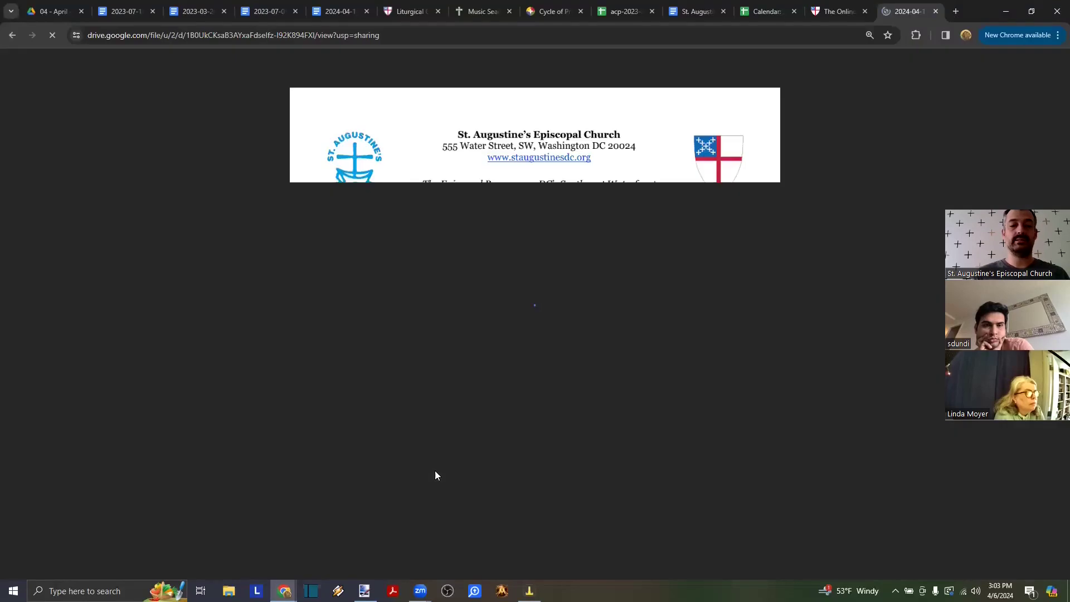
pyautogui.scroll(-15, 436, 471)
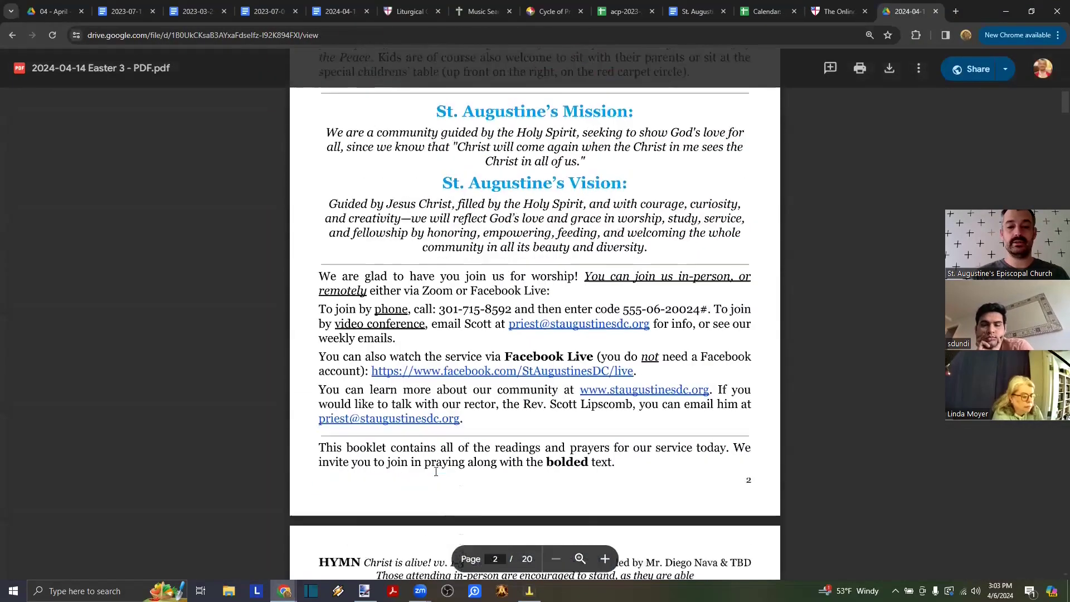
pyautogui.click(936, 12)
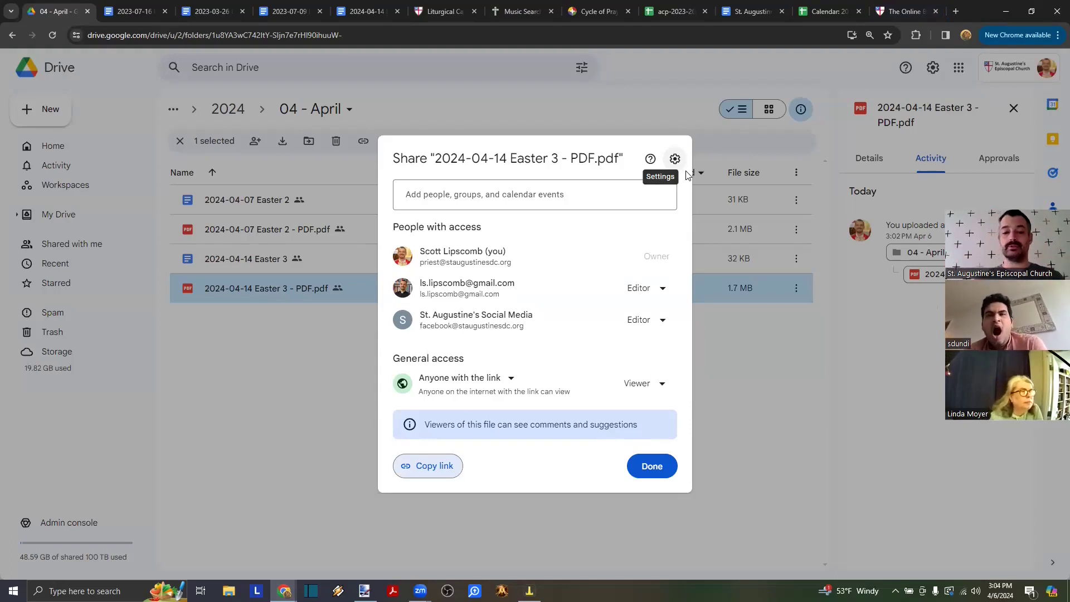
pyautogui.click(509, 378)
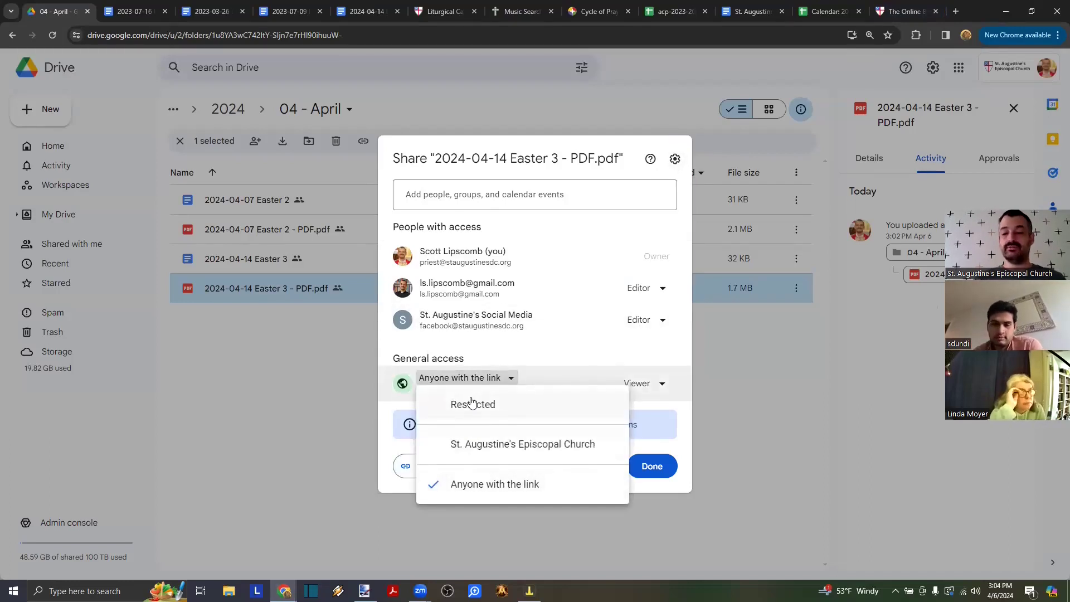
pyautogui.click(472, 485)
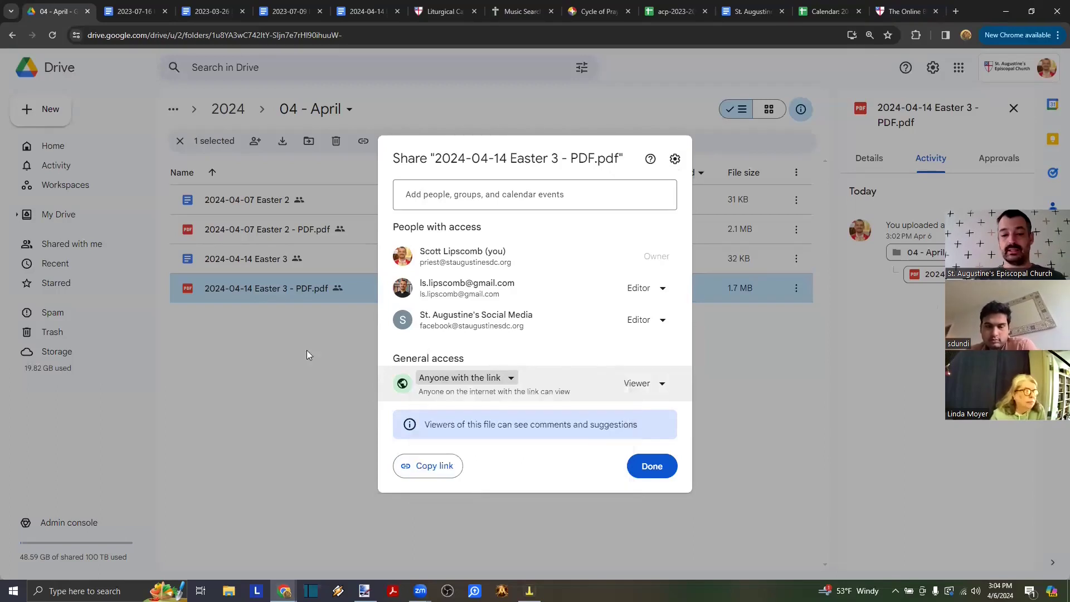
pyautogui.click(297, 288)
pyautogui.rightClick(263, 258)
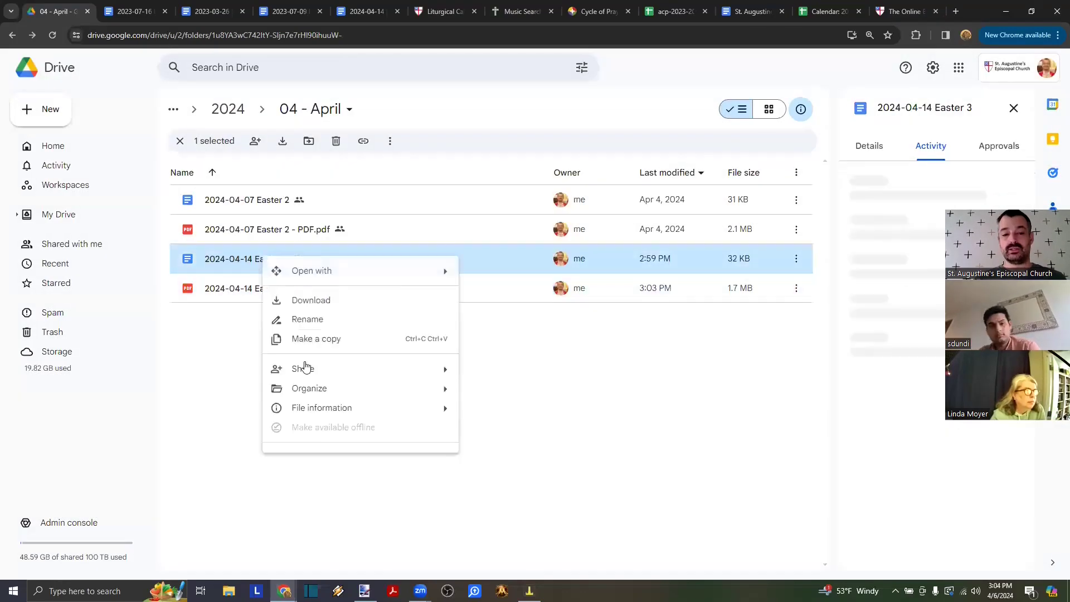
pyautogui.click(491, 373)
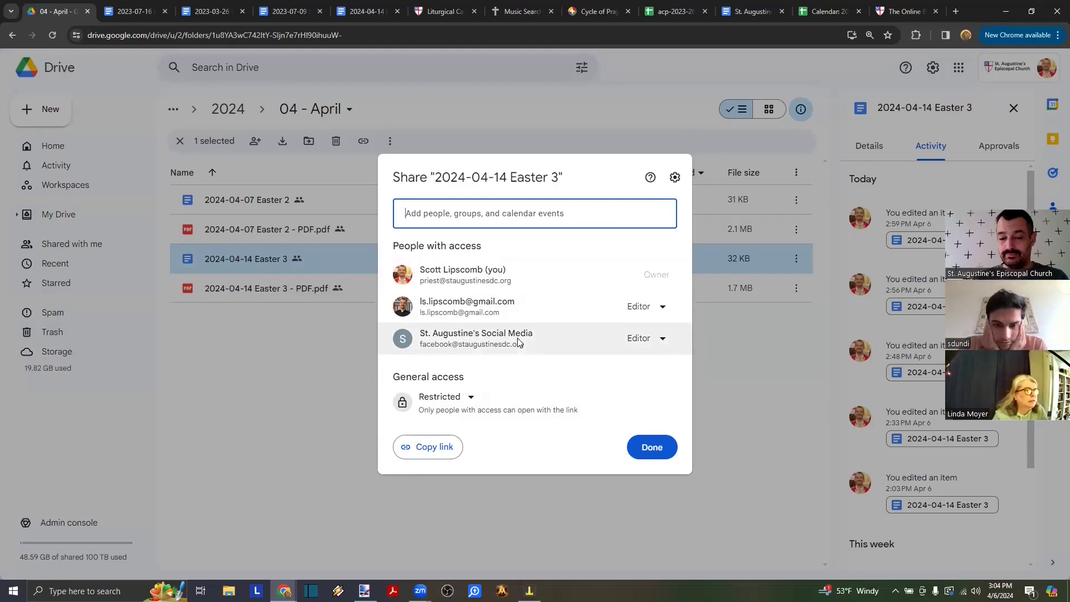
pyautogui.moveTo(520, 343)
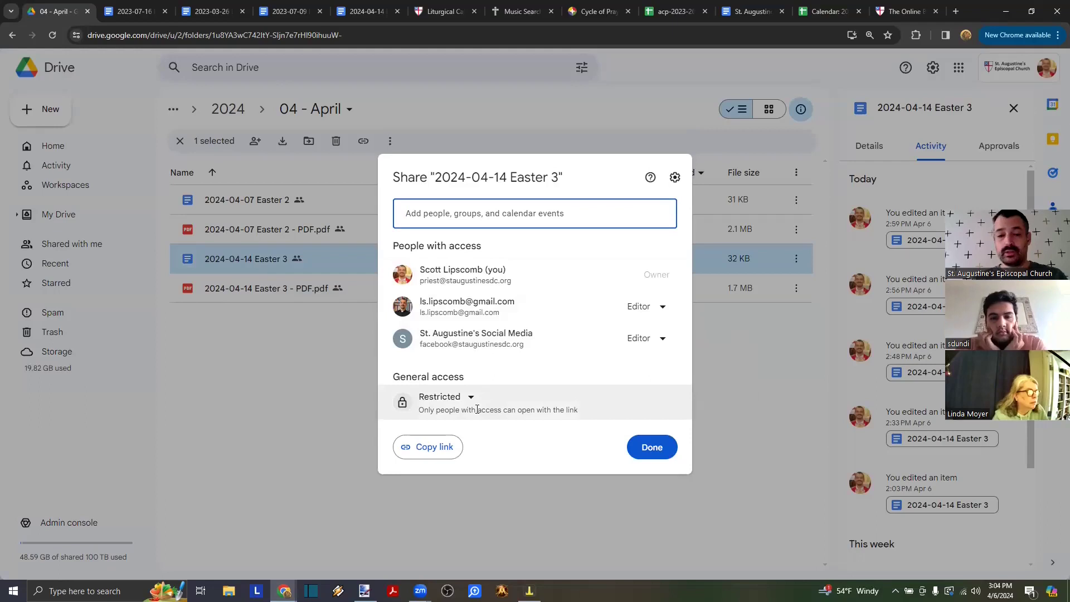
pyautogui.click(214, 377)
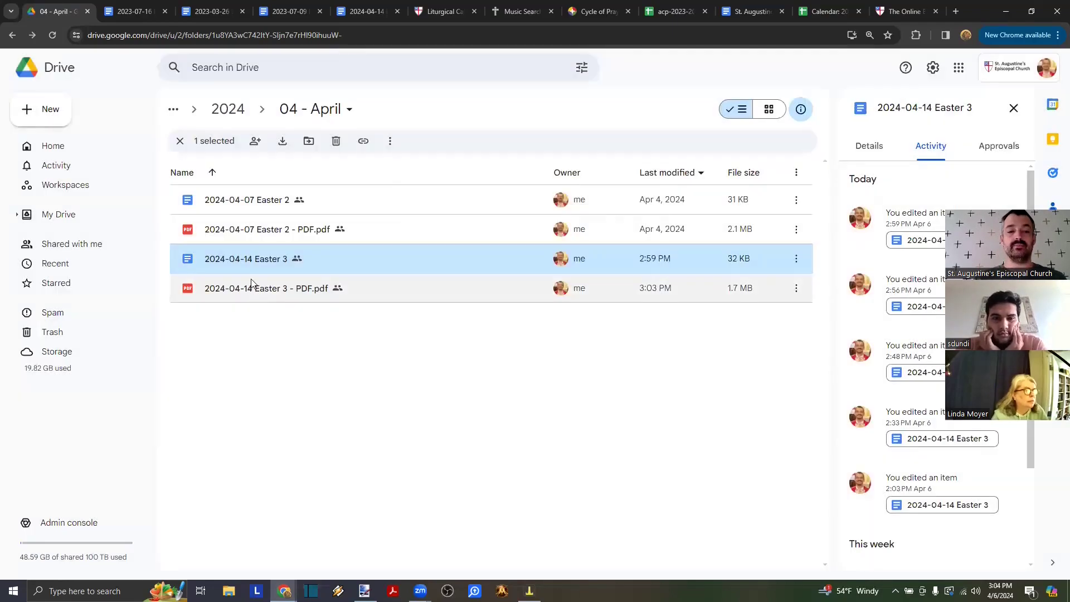
pyautogui.click(252, 282)
pyautogui.click(233, 229)
pyautogui.rightClick(233, 229)
pyautogui.moveTo(412, 342)
pyautogui.click(461, 344)
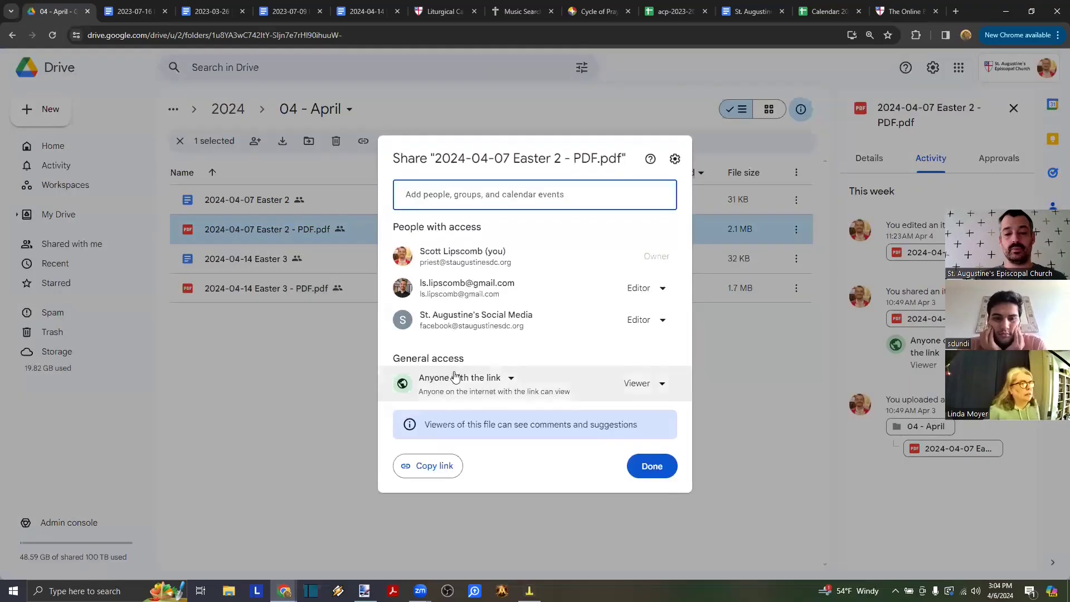
pyautogui.click(191, 448)
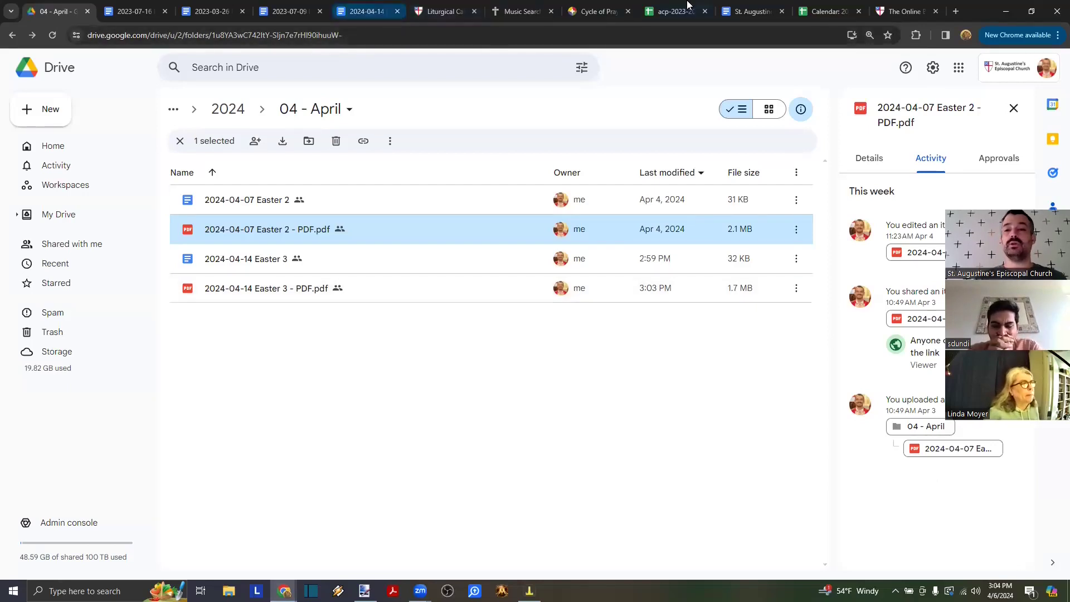
# - Look over the 2024-04-14 Easter 3 bulletin, then go to the church website's Wix editor
pyautogui.click(365, 12)
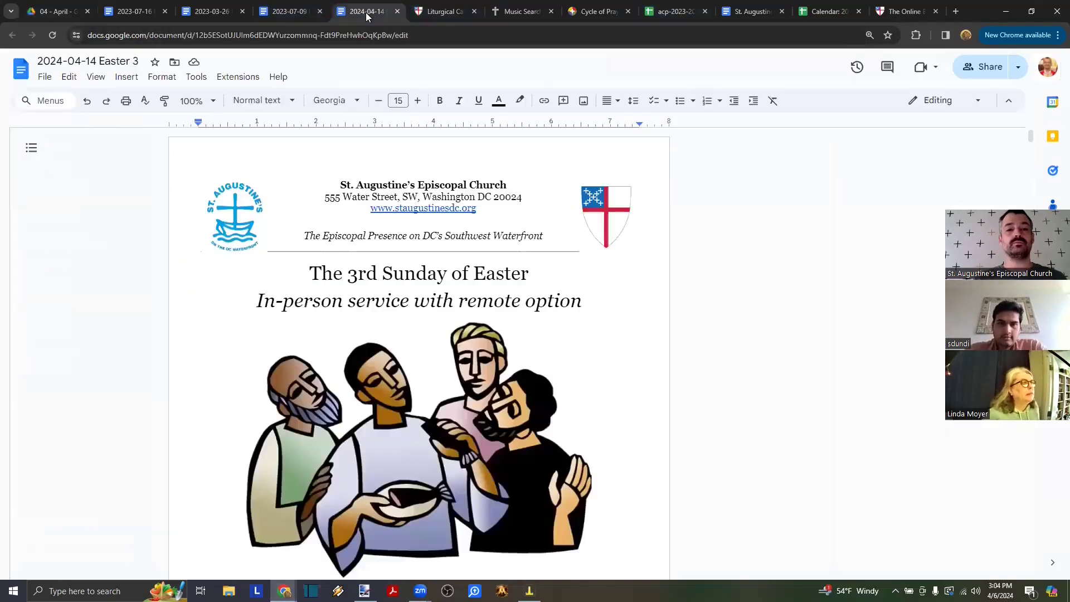
pyautogui.scroll(-3, 435, 281)
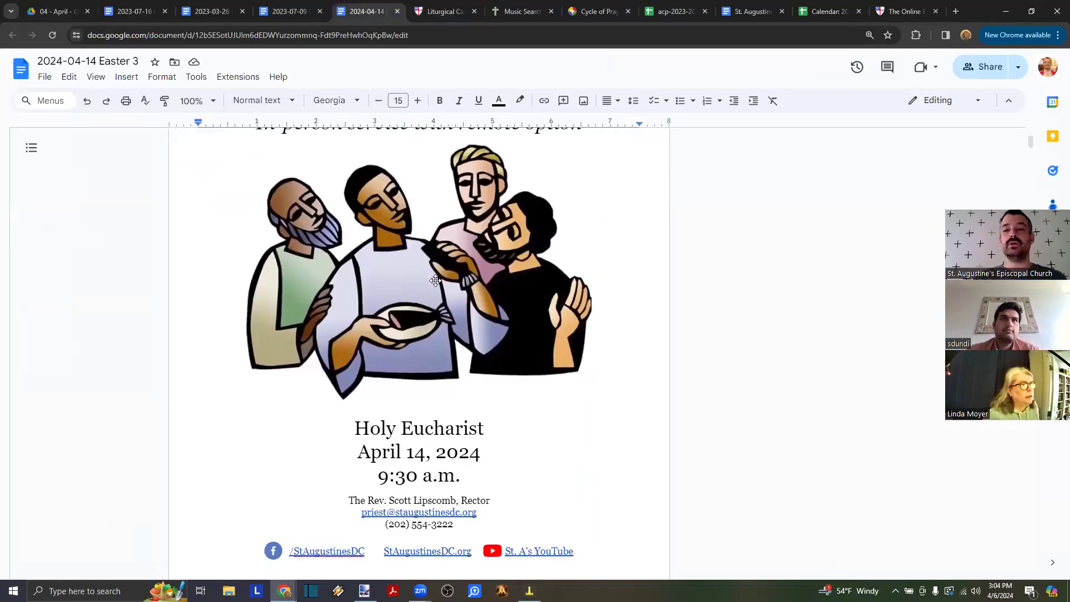
pyautogui.hotkey('alt', 'Tab')
pyautogui.hotkey('alt', 'Tab')
pyautogui.hotkey('alt', 'Tab')
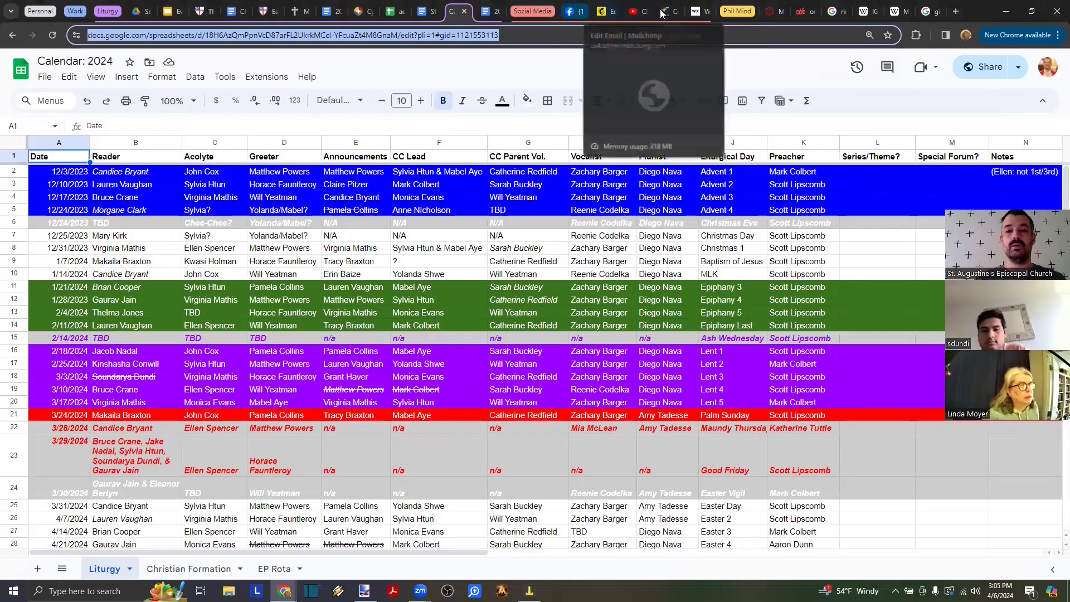
pyautogui.click(696, 11)
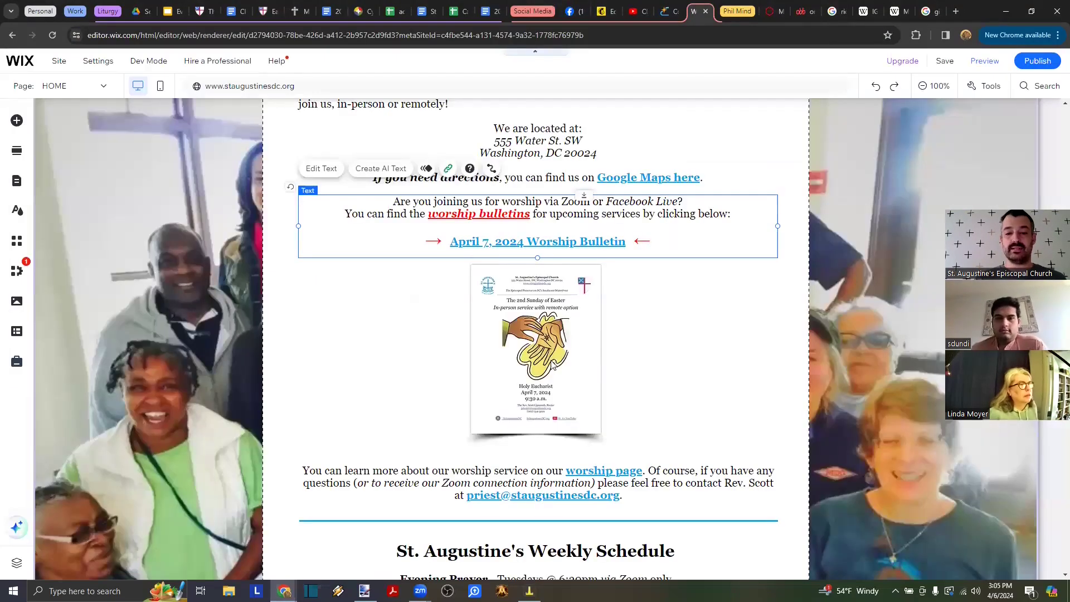
# - Select the homepage bulletin image and its link text block, then open the Easter 2 bulletin
pyautogui.click(570, 311)
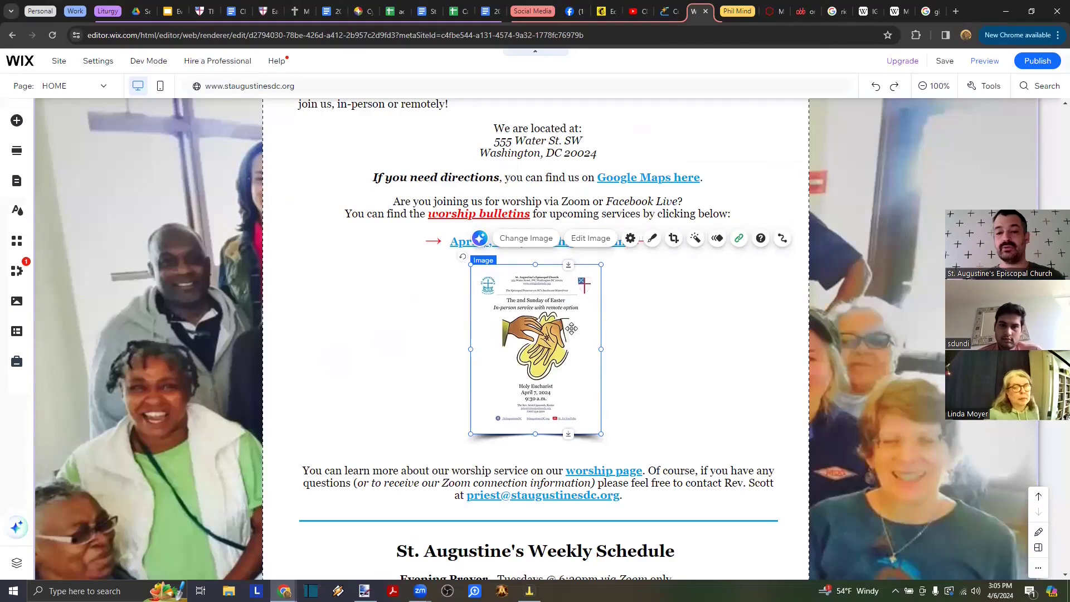
pyautogui.click(580, 245)
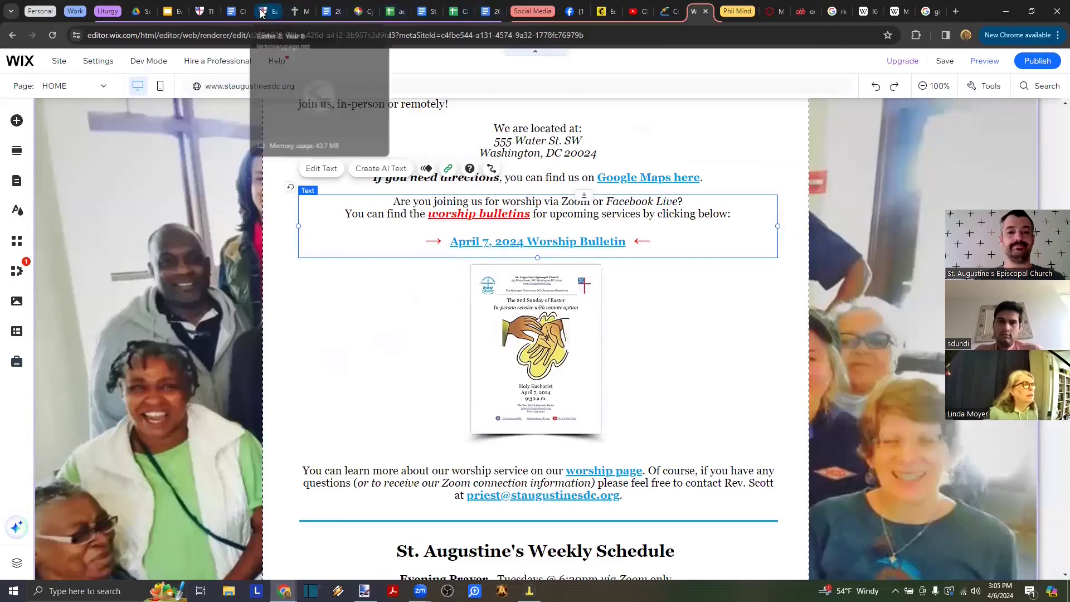
pyautogui.click(328, 11)
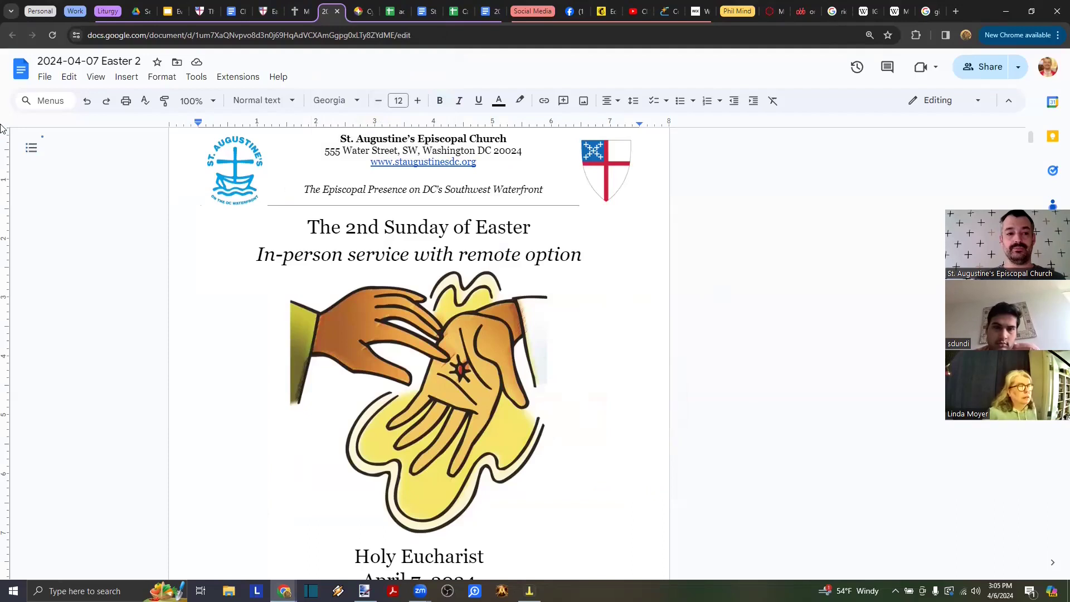
pyautogui.click(44, 77)
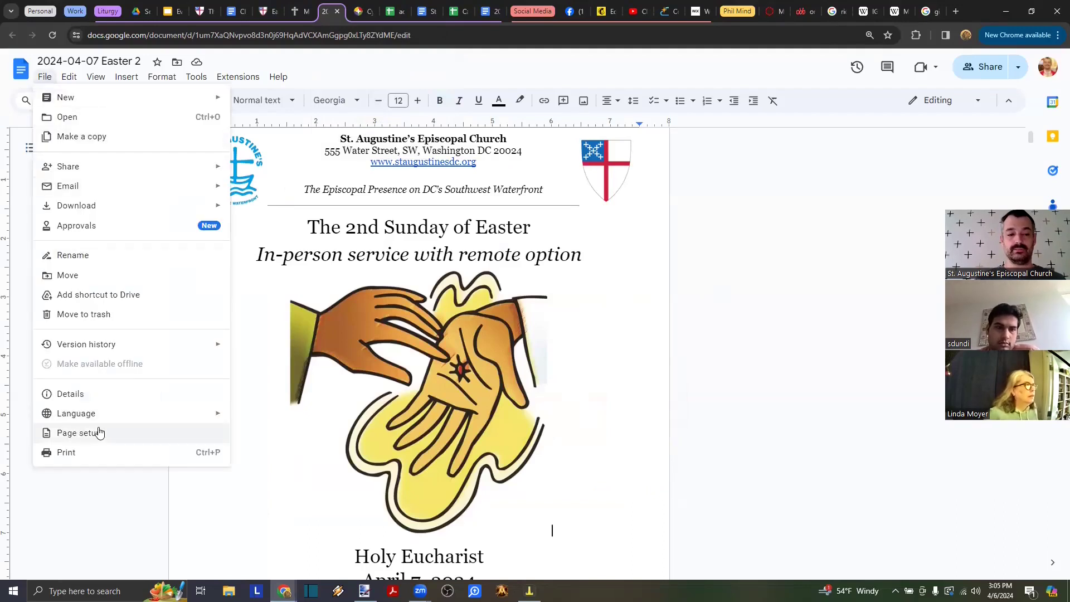
pyautogui.click(84, 454)
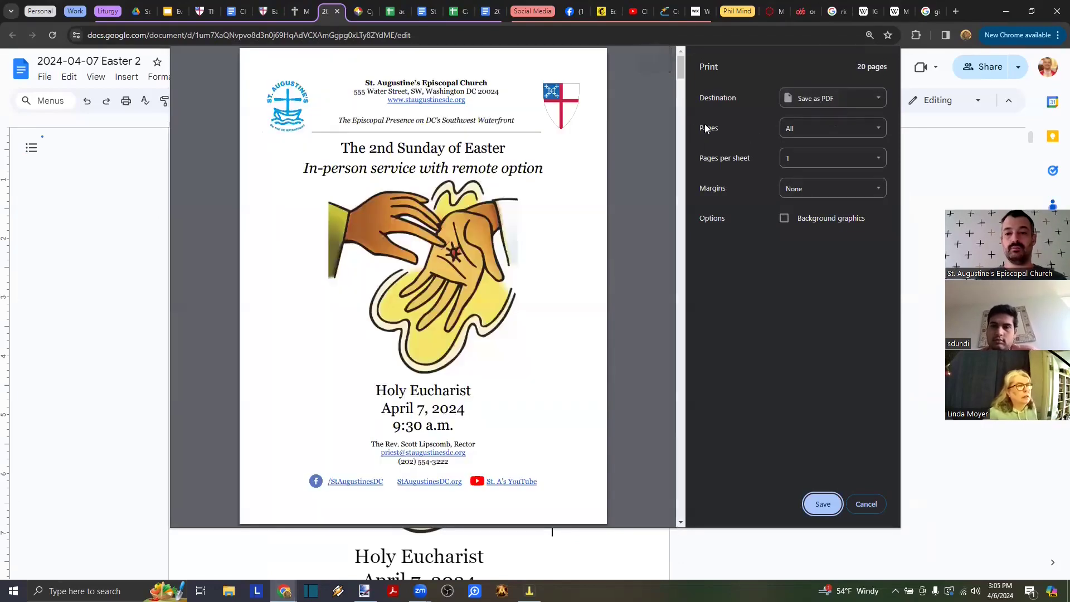
pyautogui.click(818, 127)
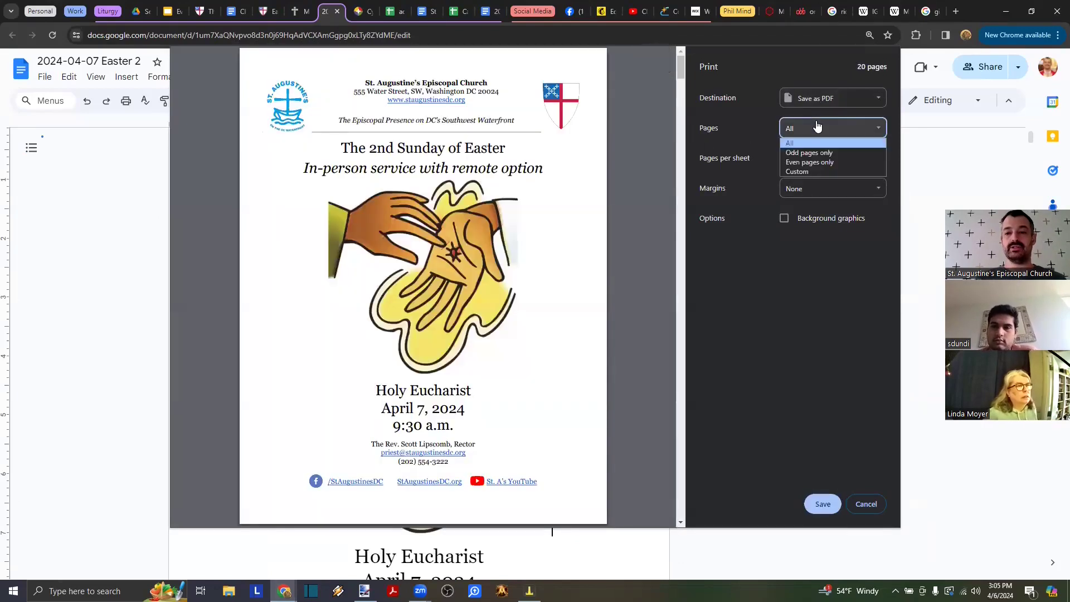
pyautogui.click(801, 170)
pyautogui.write('1')
pyautogui.press('Tab')
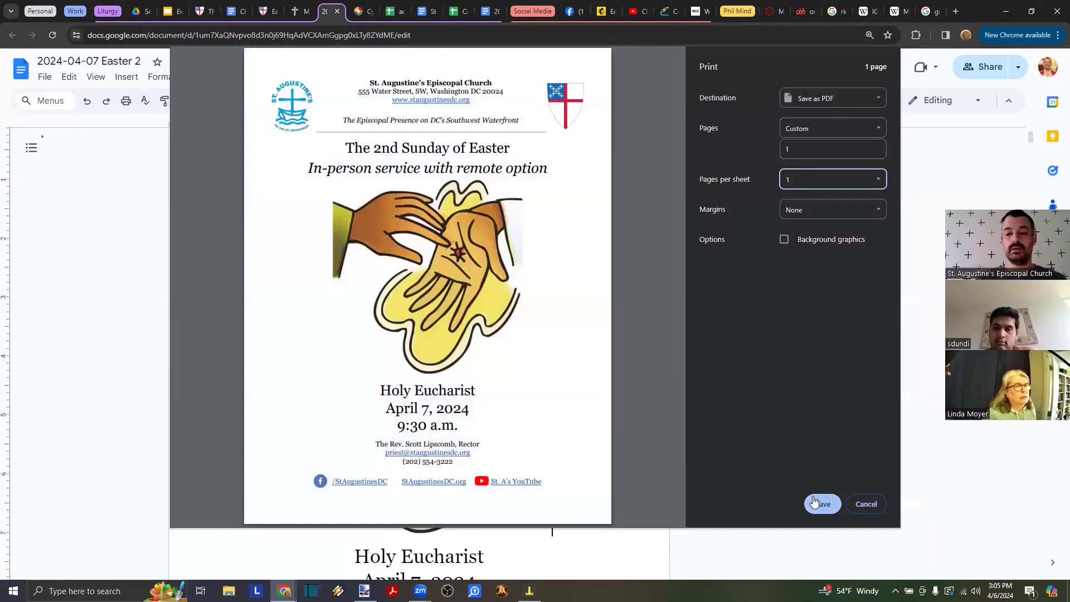
pyautogui.click(815, 503)
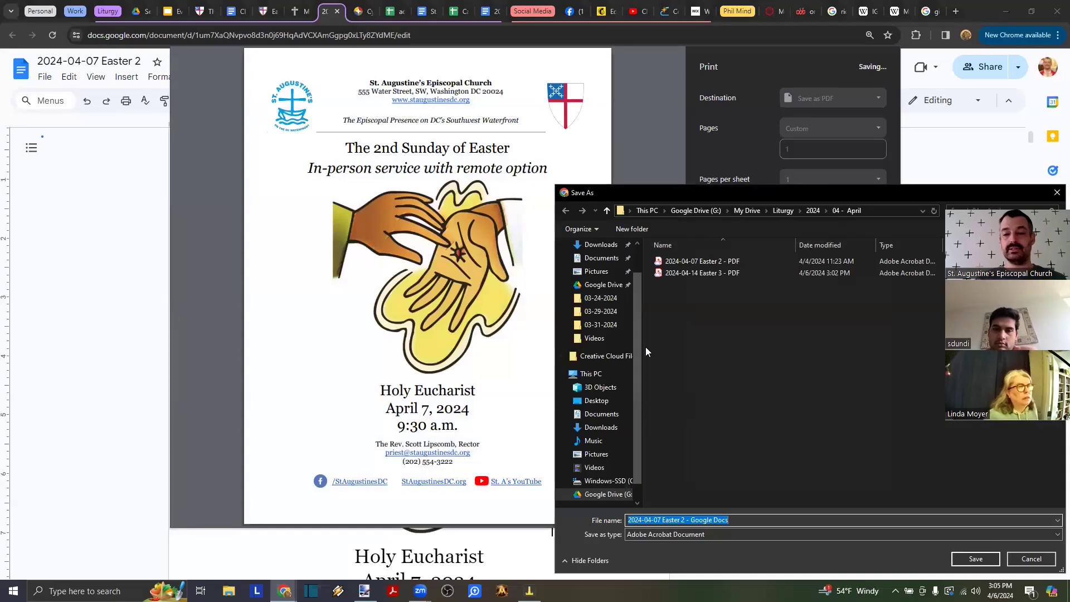
pyautogui.click(601, 259)
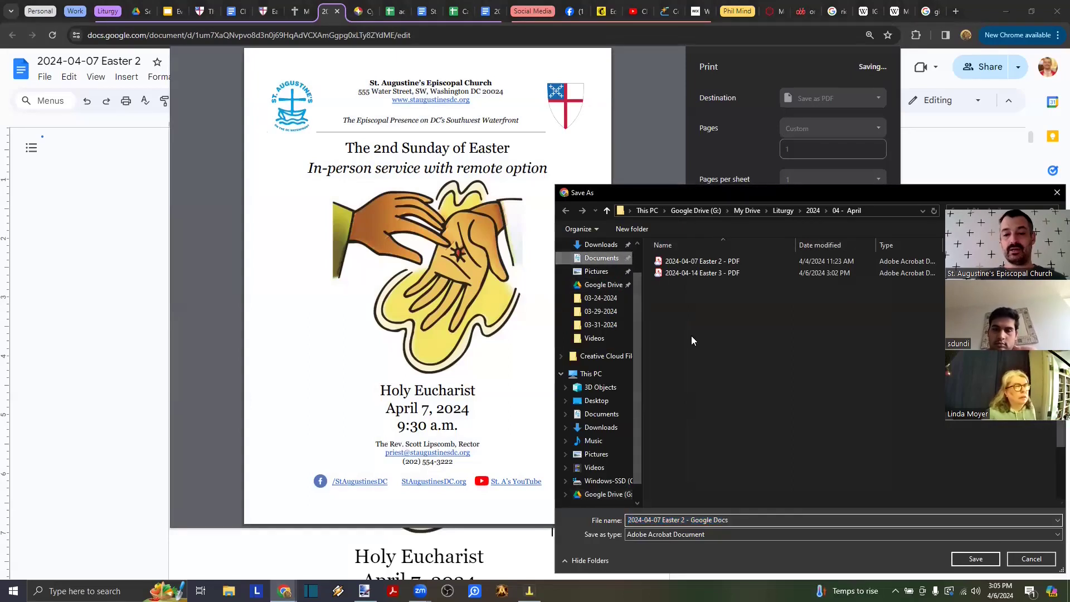
pyautogui.click(676, 427)
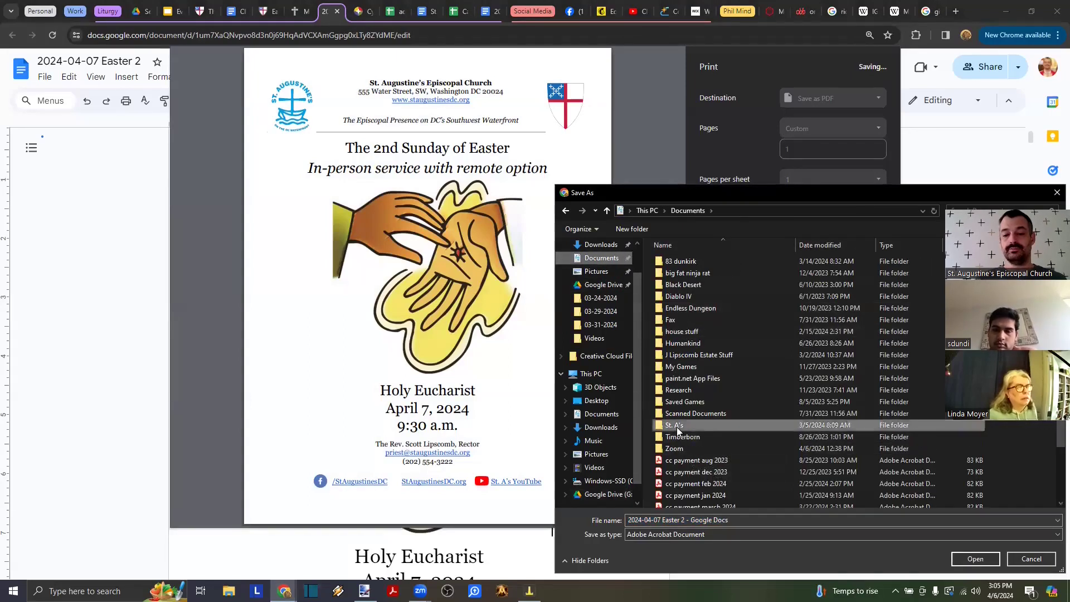
pyautogui.doubleClick(677, 427)
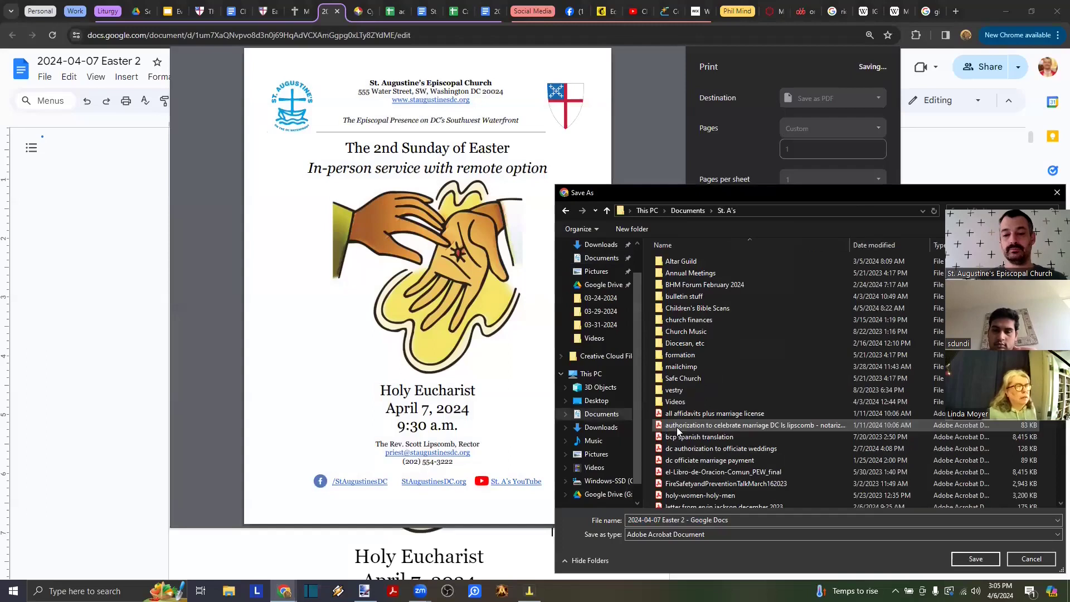
pyautogui.doubleClick(689, 301)
pyautogui.scroll(-10, 770, 399)
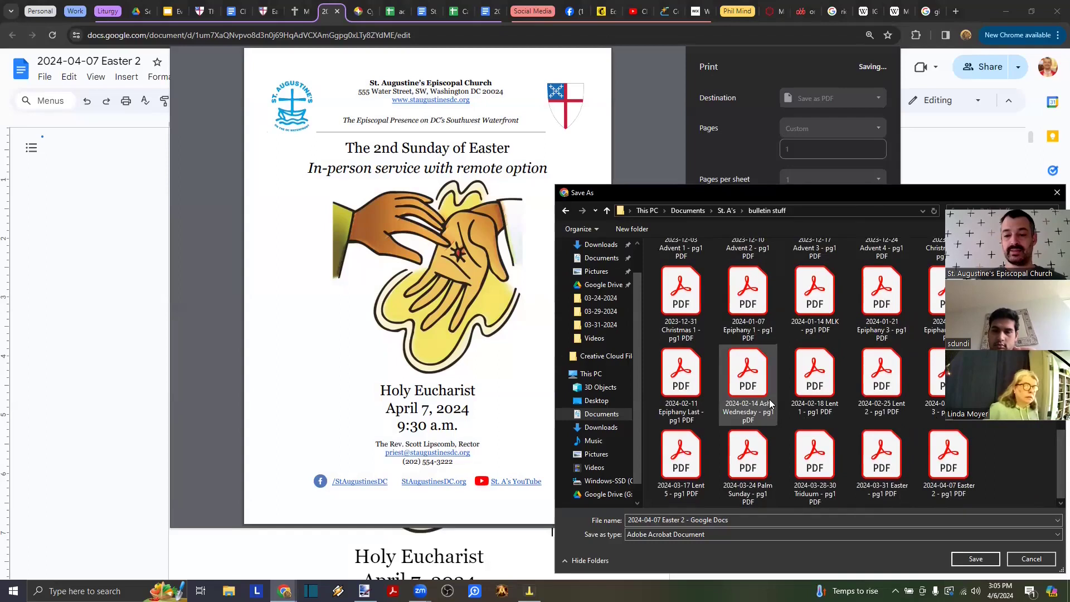
pyautogui.click(739, 521)
pyautogui.click(739, 521)
pyautogui.hotkey('ctrl', 'shift', 'Left')
pyautogui.hotkey('ctrl', 'shift', 'Left')
pyautogui.write('pg1')
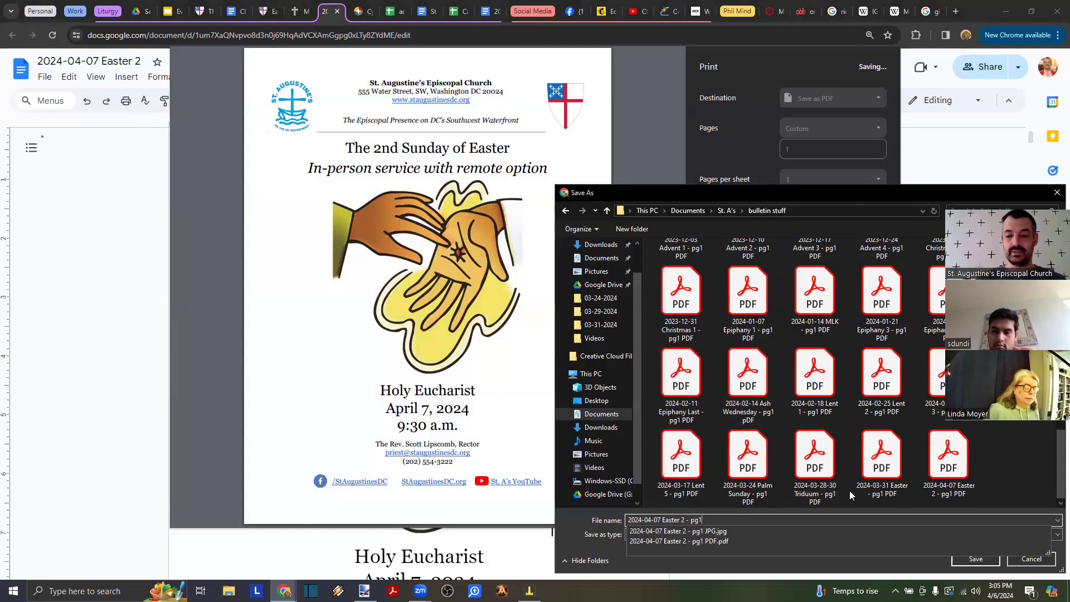
pyautogui.click(914, 569)
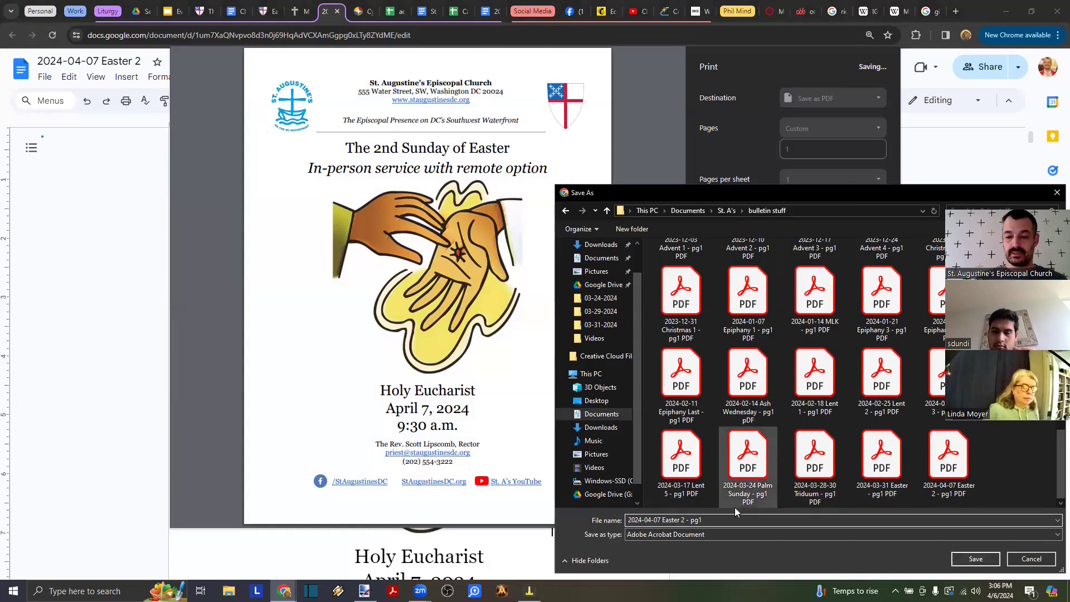
pyautogui.click(1016, 556)
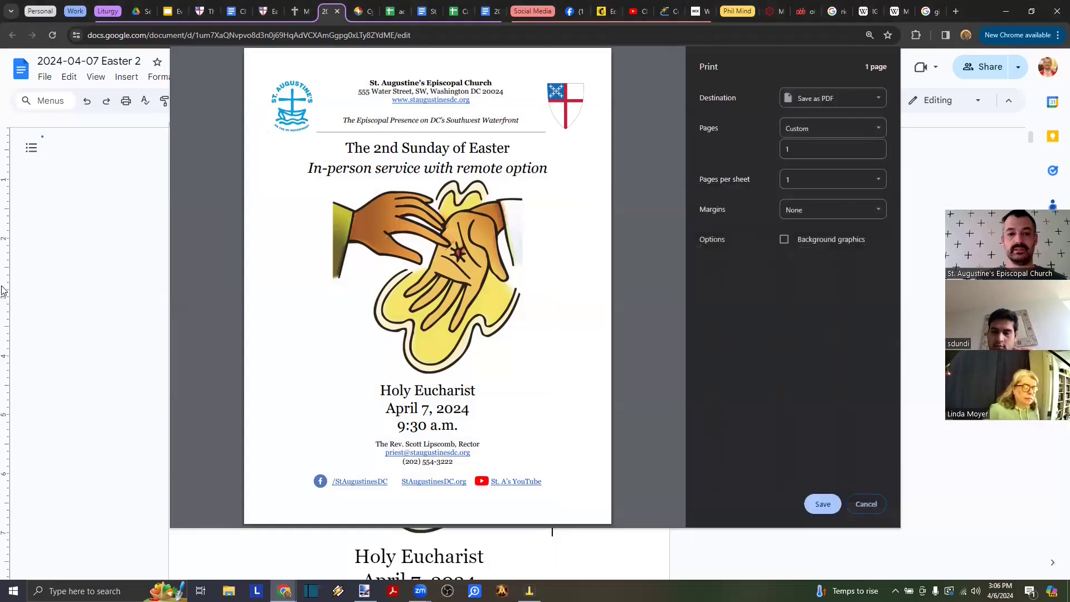
pyautogui.click(863, 505)
# - Print only page 1 of the Easter 3 bulletin to PDF
pyautogui.hotkey('alt', 'Tab')
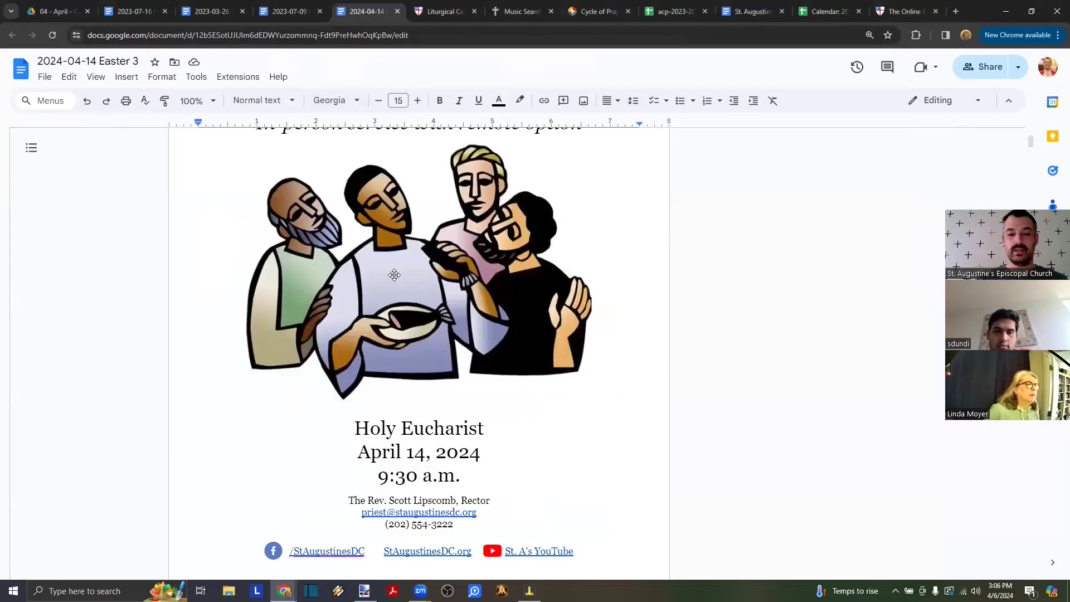
pyautogui.hotkey('ctrl', 'p')
pyautogui.click(832, 128)
pyautogui.click(805, 171)
pyautogui.write('1')
pyautogui.press('Tab')
pyautogui.click(818, 501)
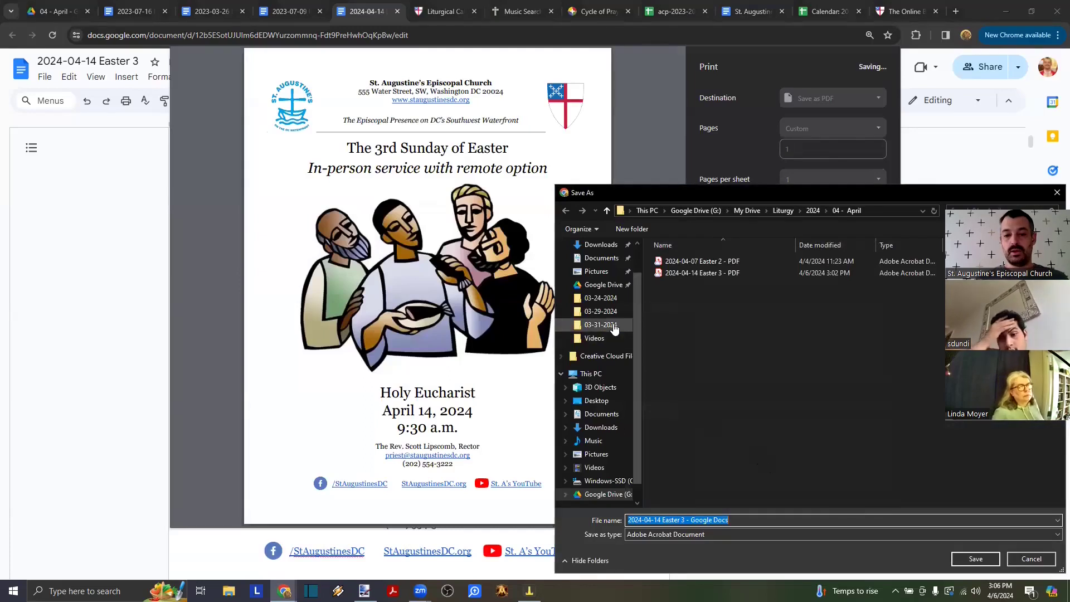
# - Save it in Documents > St. A's > bulletin stuff as '2024-04-14 Easter 3 - pg1 PD'
pyautogui.click(594, 338)
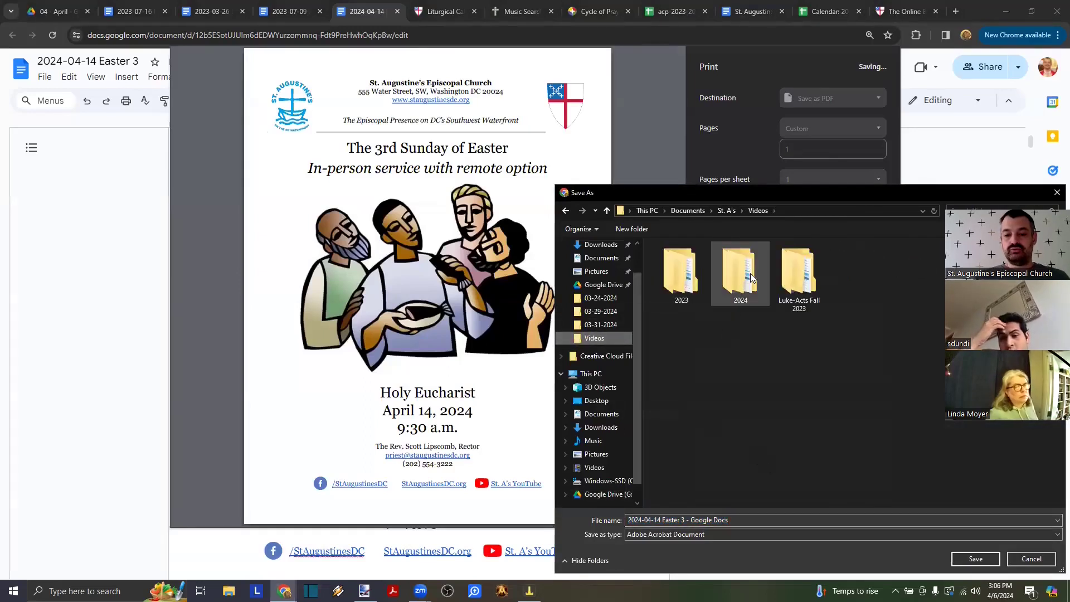
pyautogui.click(601, 258)
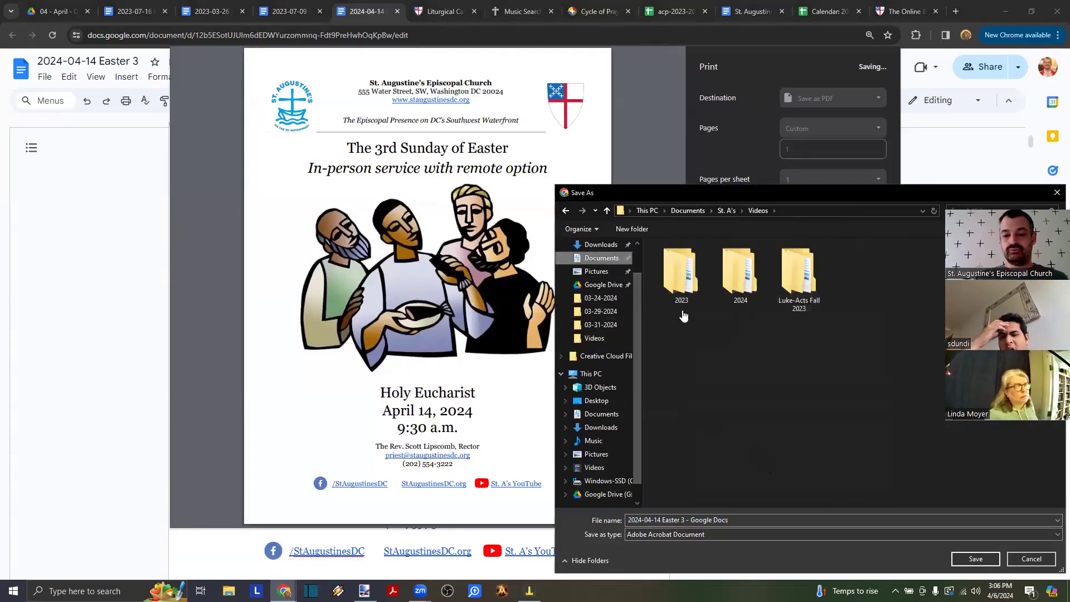
pyautogui.doubleClick(678, 423)
pyautogui.doubleClick(690, 299)
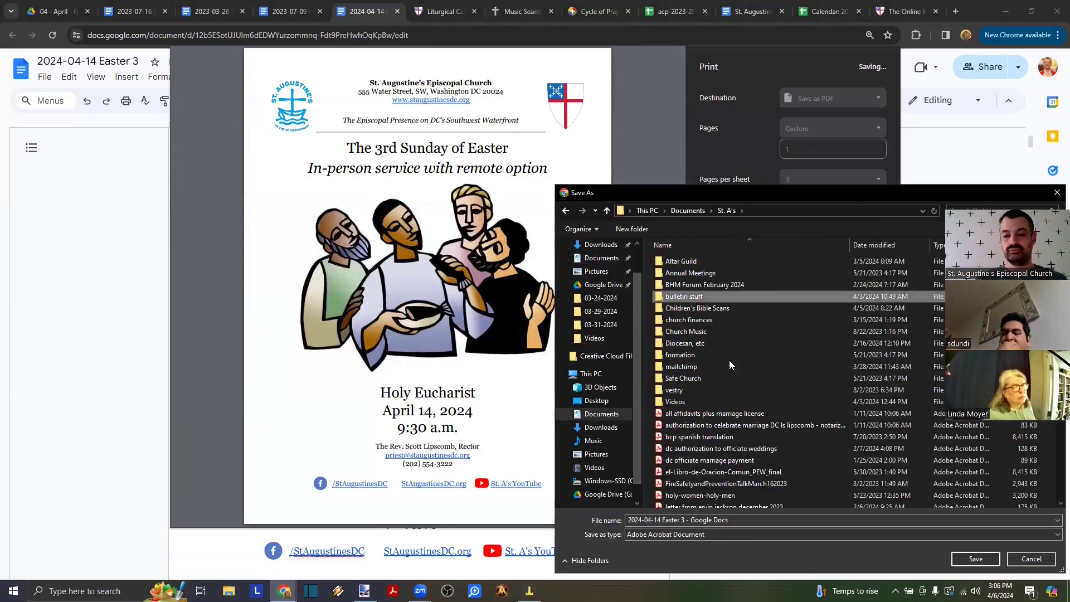
pyautogui.click(737, 521)
pyautogui.click(737, 520)
pyautogui.hotkey('ctrl', 'shift', 'Left')
pyautogui.hotkey('ctrl', 'shift', 'Left')
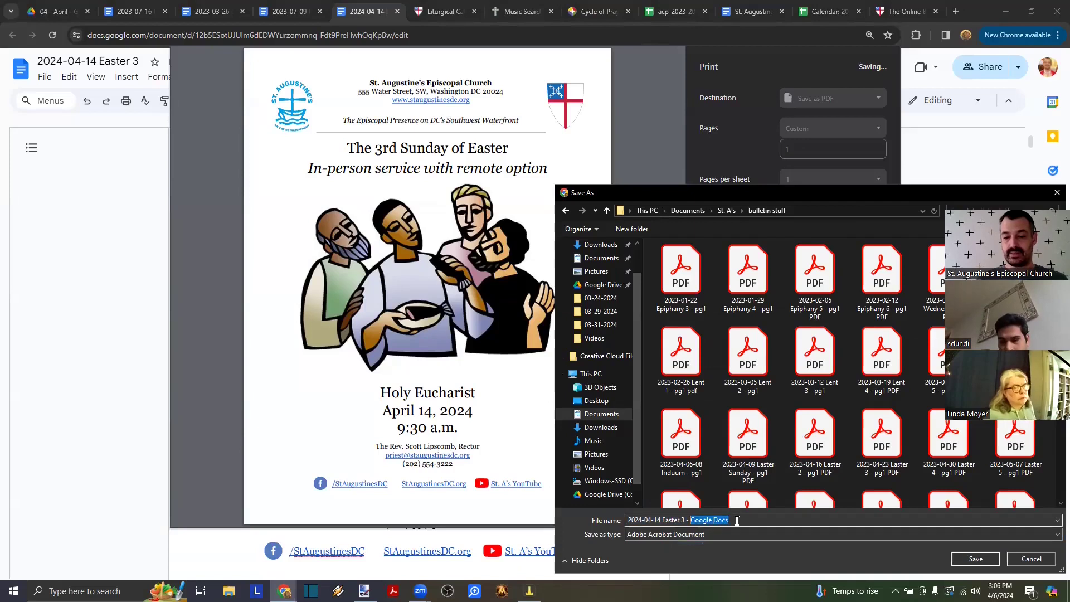
pyautogui.write('pg1')
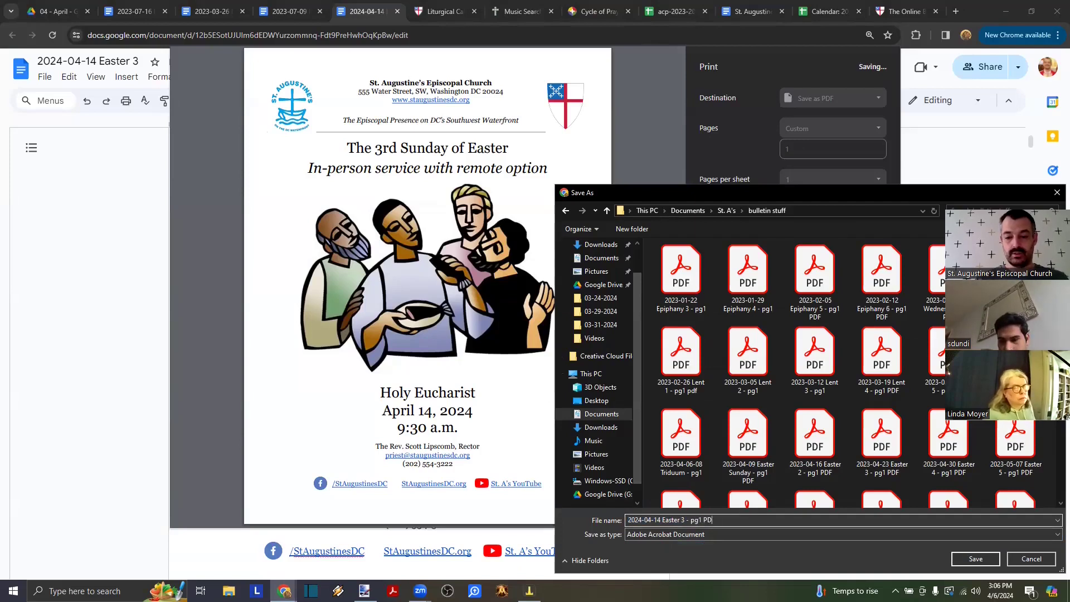
pyautogui.write(' PD')
pyautogui.press('Return')
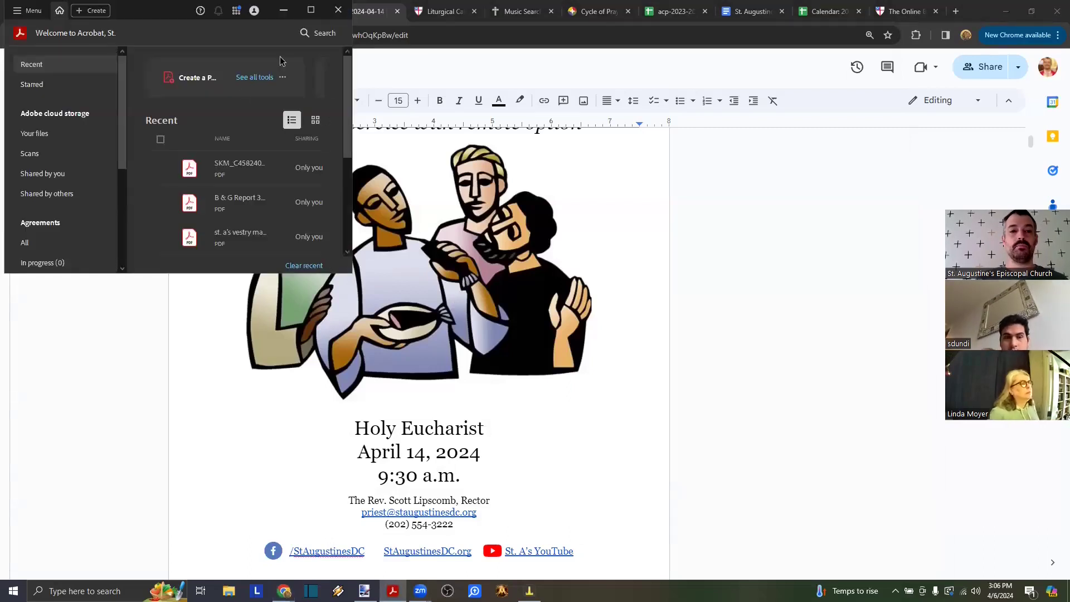
# - Open the 2024-04-14 Easter 3 - pg1 PDF from Documents > St. A's > bulletin stuff in Acrobat
pyautogui.click(310, 10)
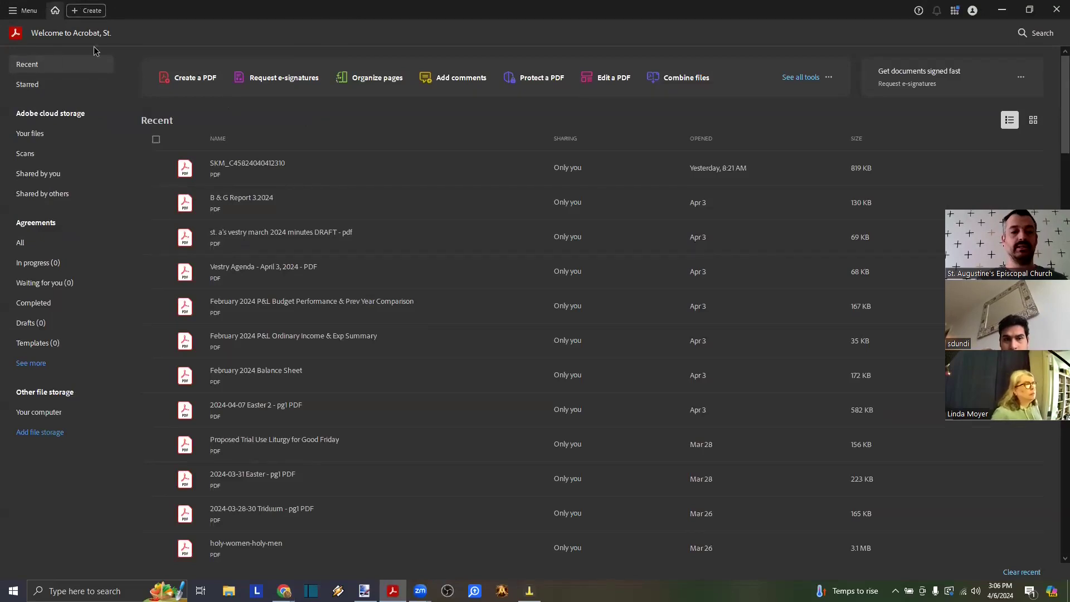
pyautogui.click(25, 13)
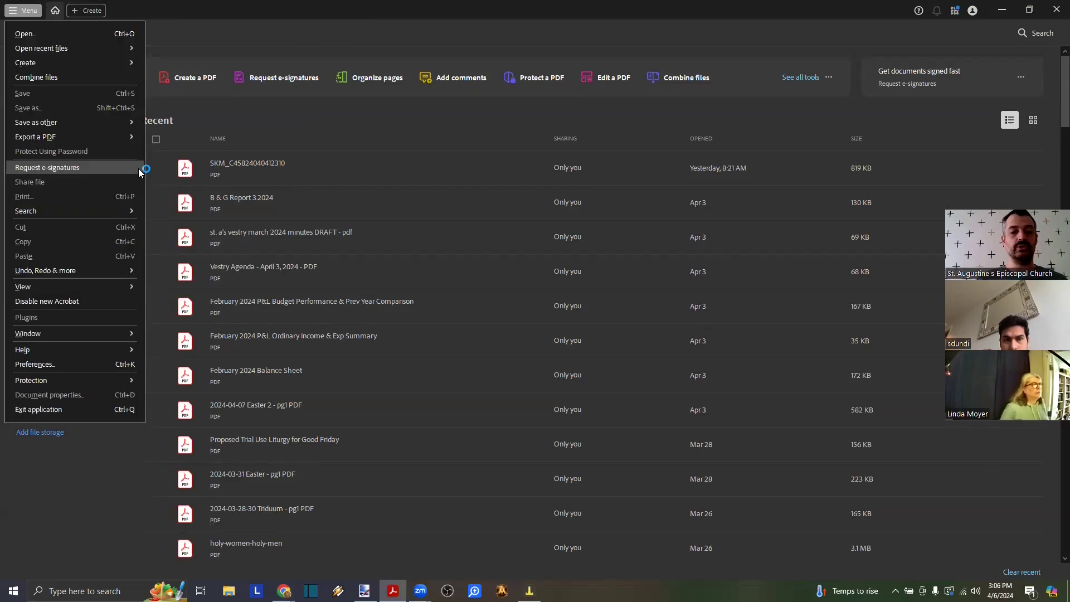
pyautogui.click(38, 38)
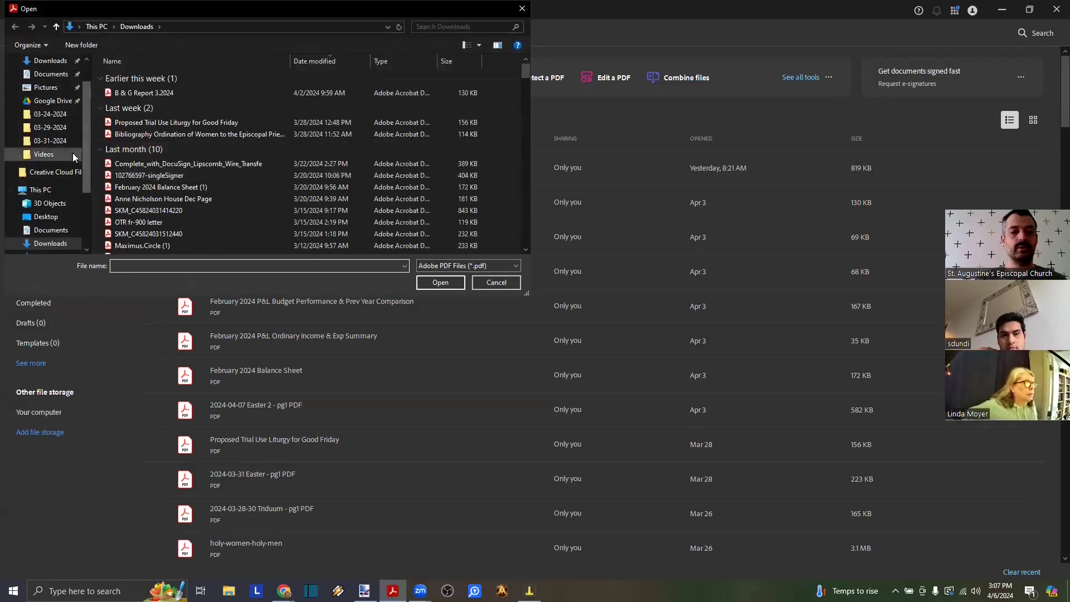
pyautogui.click(50, 74)
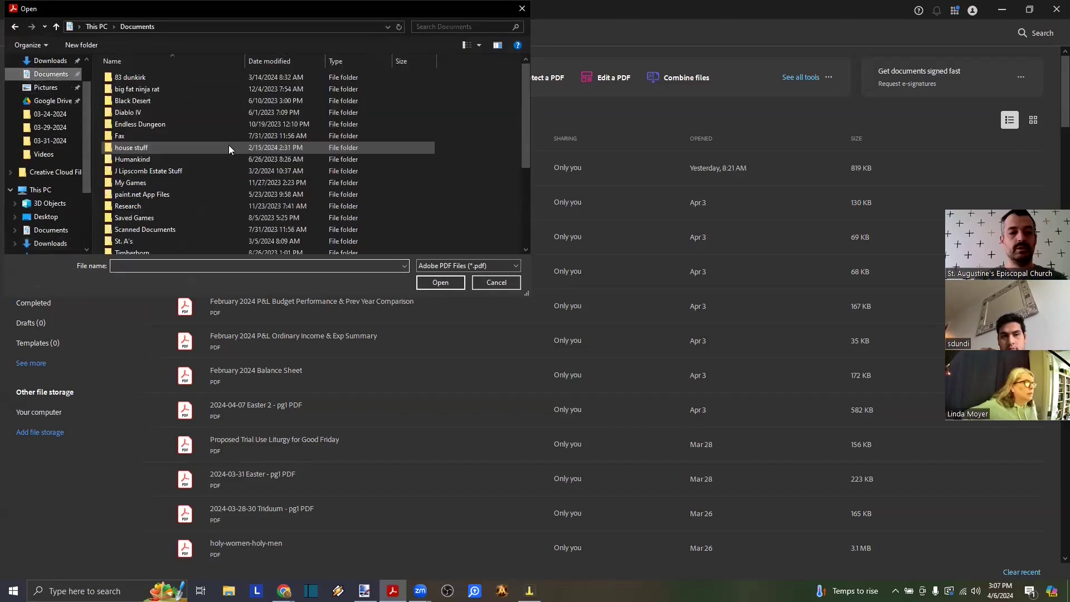
pyautogui.doubleClick(139, 239)
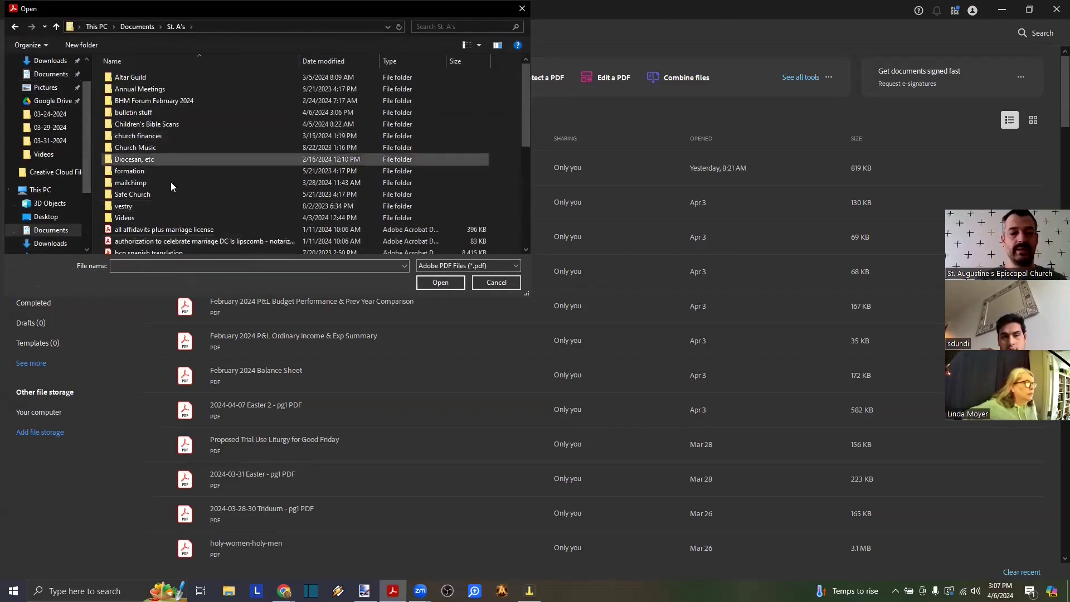
pyautogui.doubleClick(139, 113)
pyautogui.scroll(-1, 249, 174)
pyautogui.scroll(-7, 249, 174)
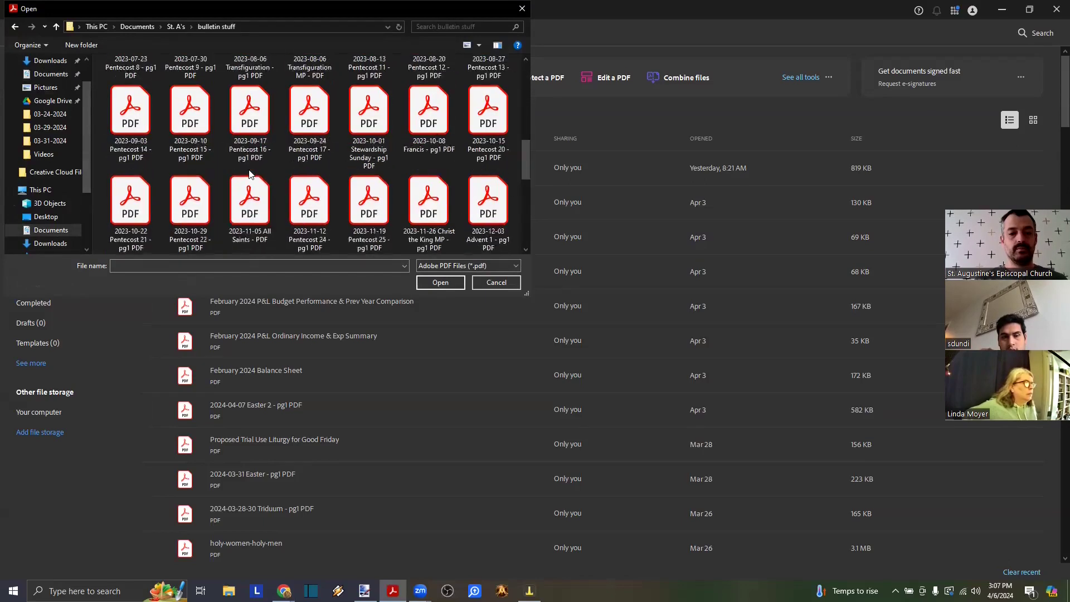
pyautogui.click(204, 235)
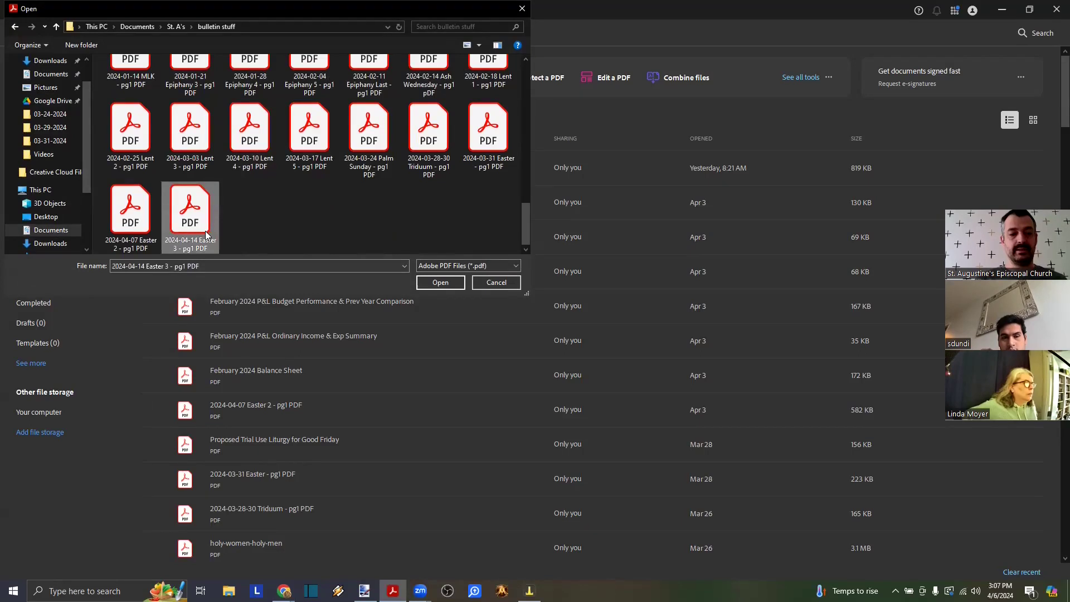
pyautogui.doubleClick(190, 224)
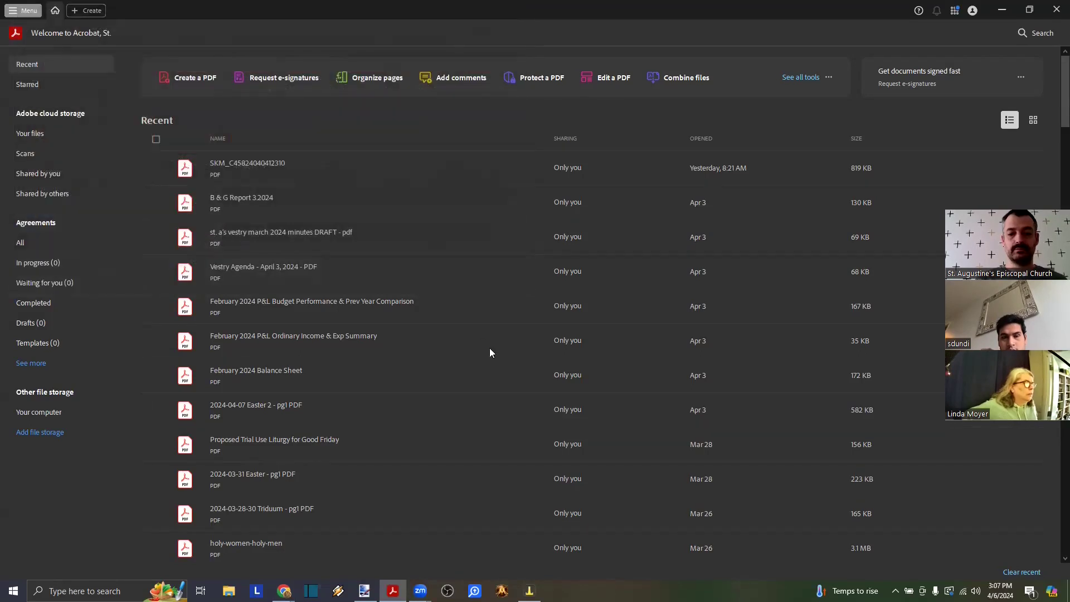
pyautogui.scroll(-3, 310, 357)
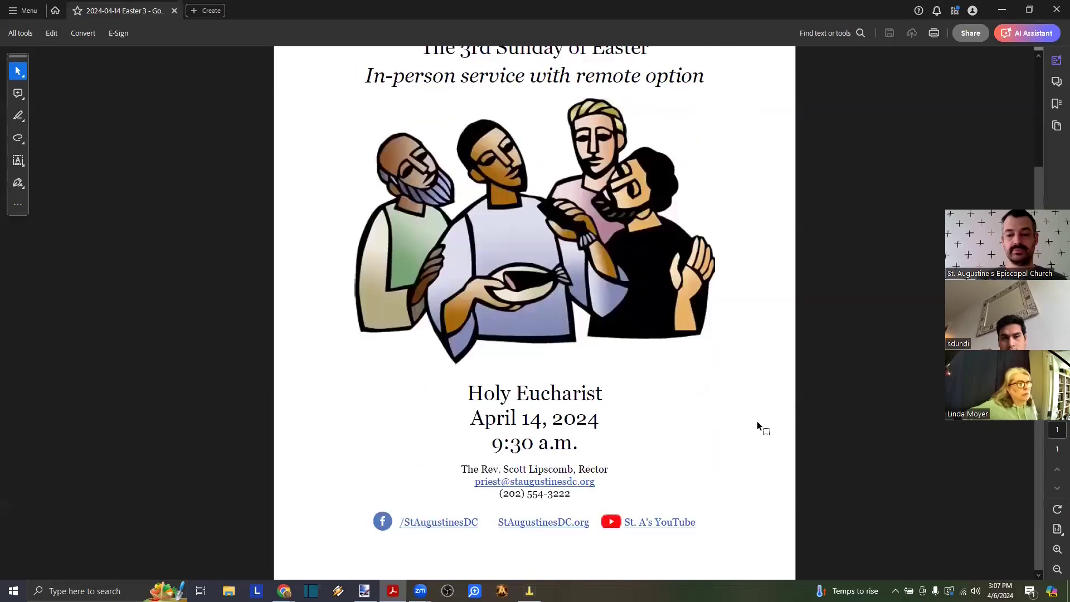
# - Export the Easter 3 bulletin PDF as a JPEG image, reaching the Save As window
pyautogui.scroll(3, 757, 425)
pyautogui.scroll(-3, 868, 390)
pyautogui.scroll(3, 869, 390)
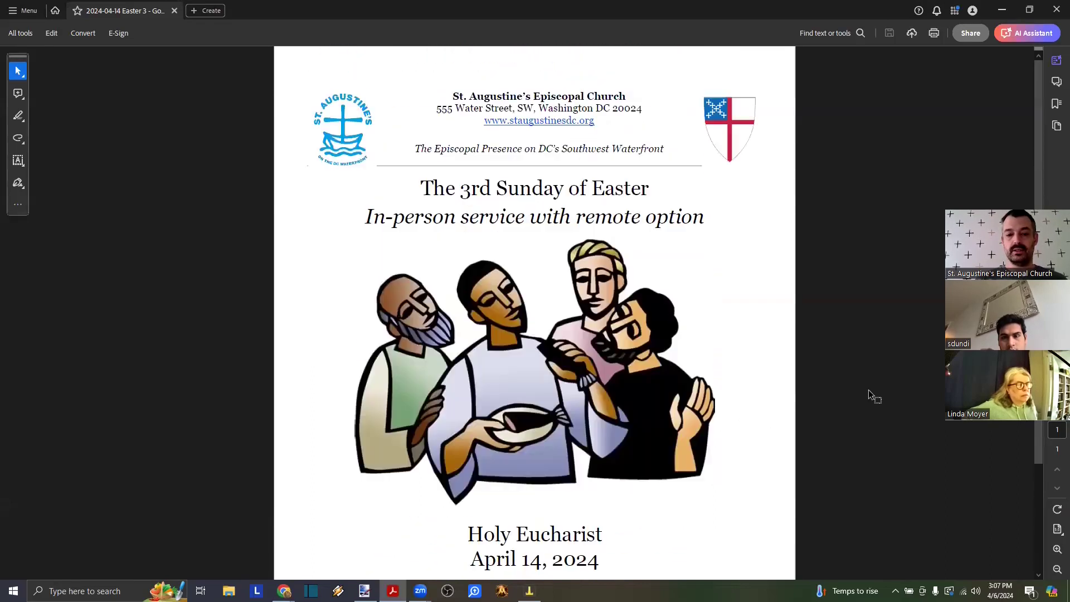
pyautogui.click(19, 33)
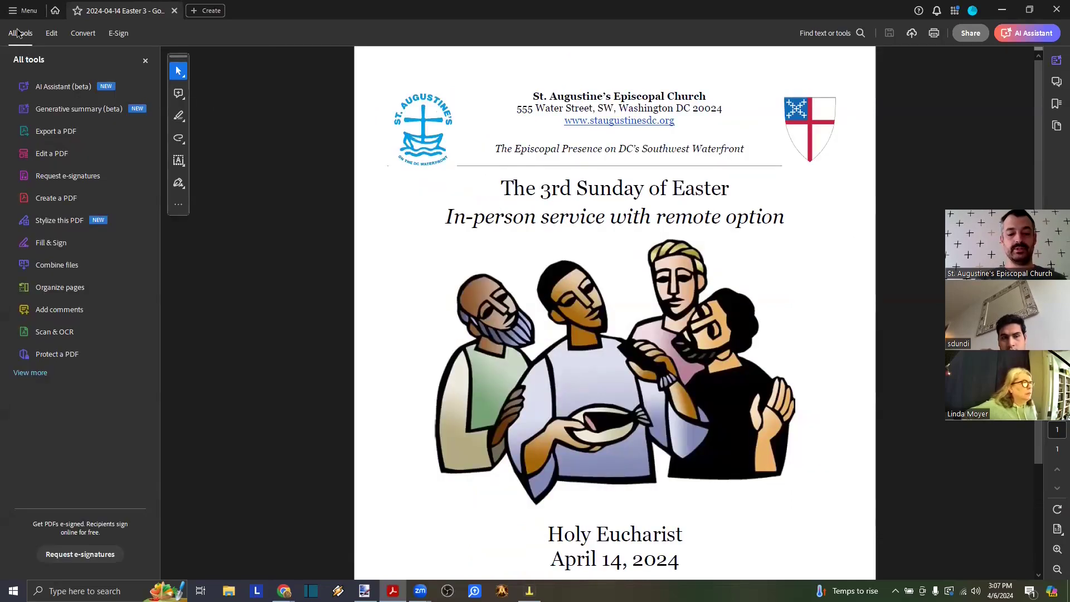
pyautogui.click(81, 131)
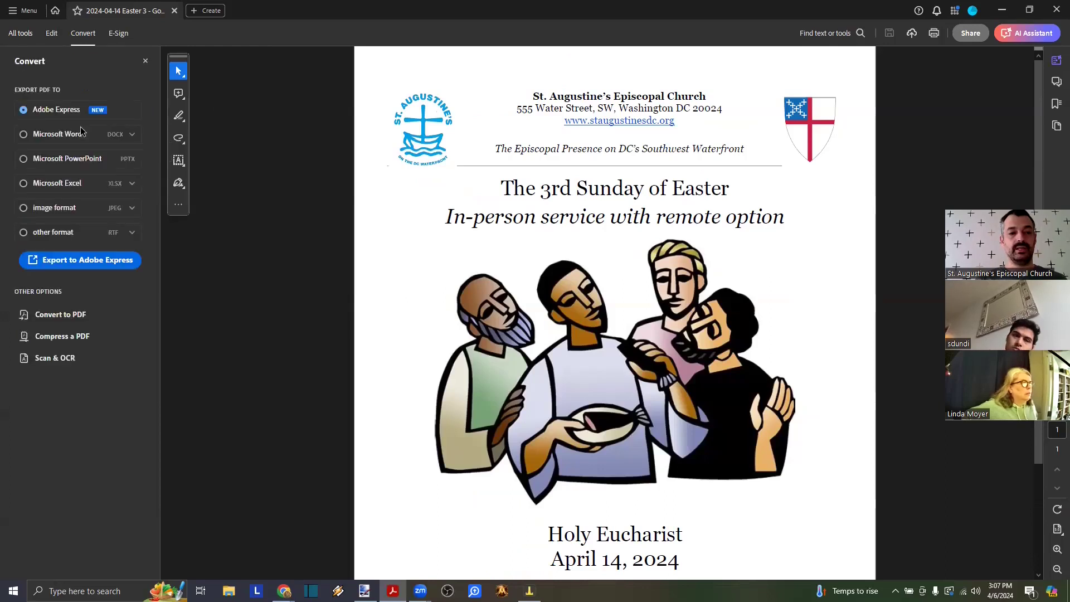
pyautogui.click(47, 214)
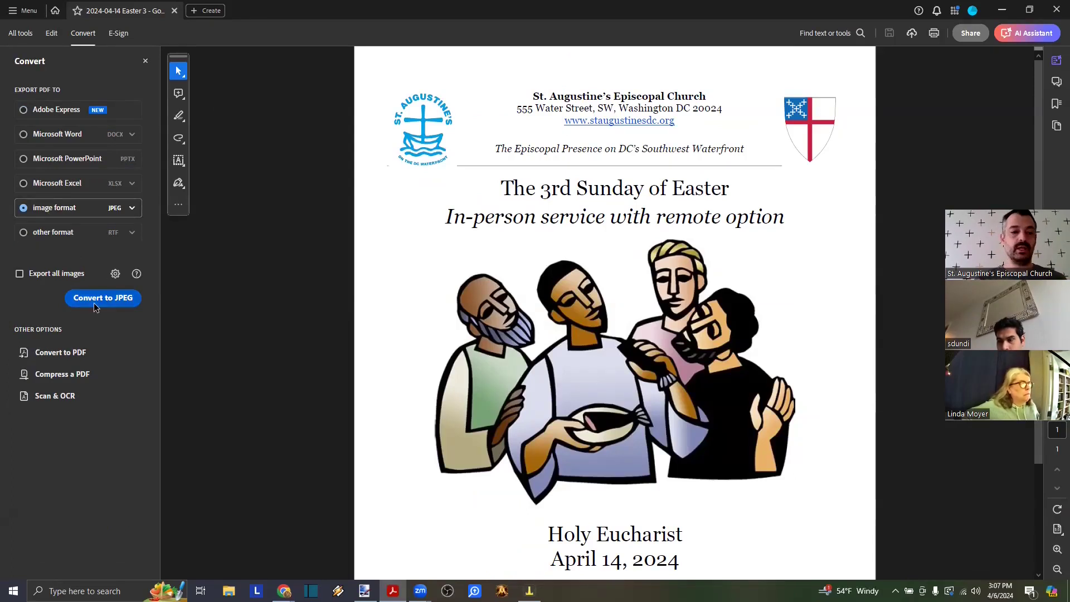
pyautogui.click(132, 207)
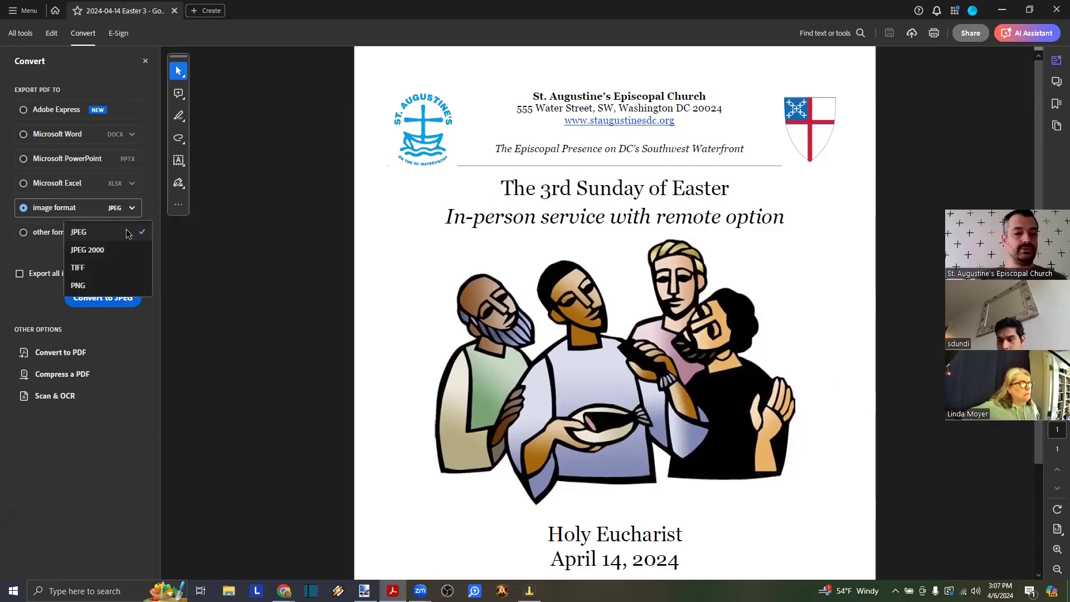
pyautogui.click(113, 336)
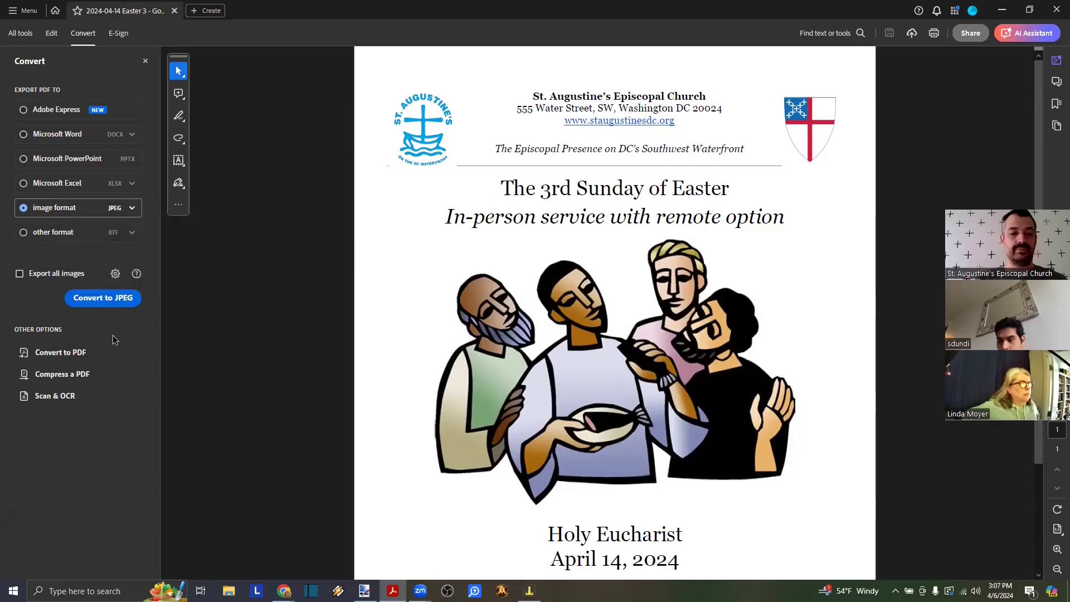
pyautogui.click(107, 301)
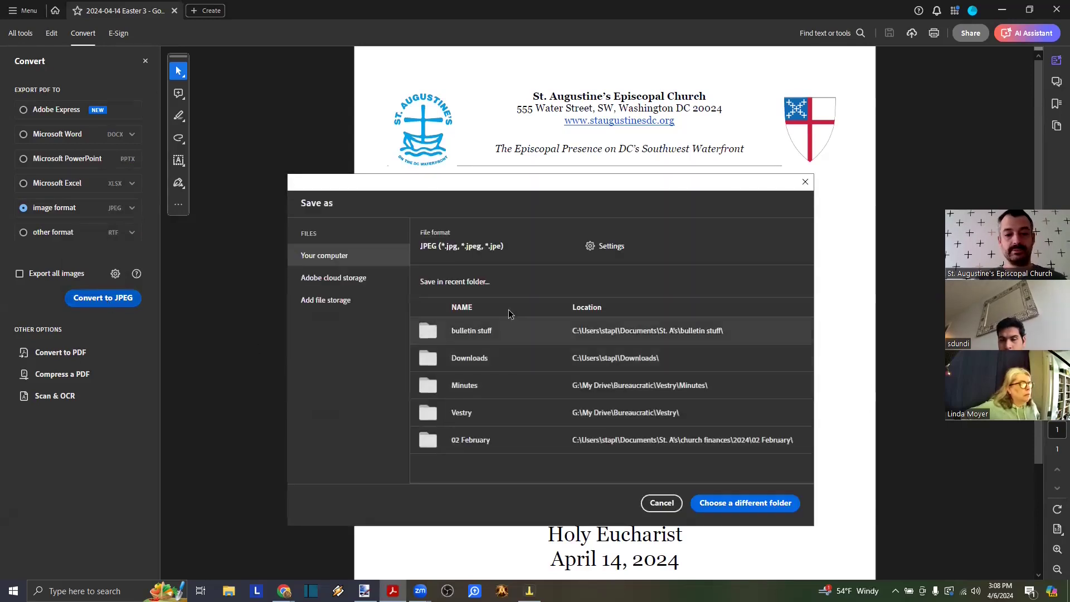
# - Save the export as '2024-04-14 Easter 3 - pg1.JPG' in the bulletin stuff folder
pyautogui.click(501, 331)
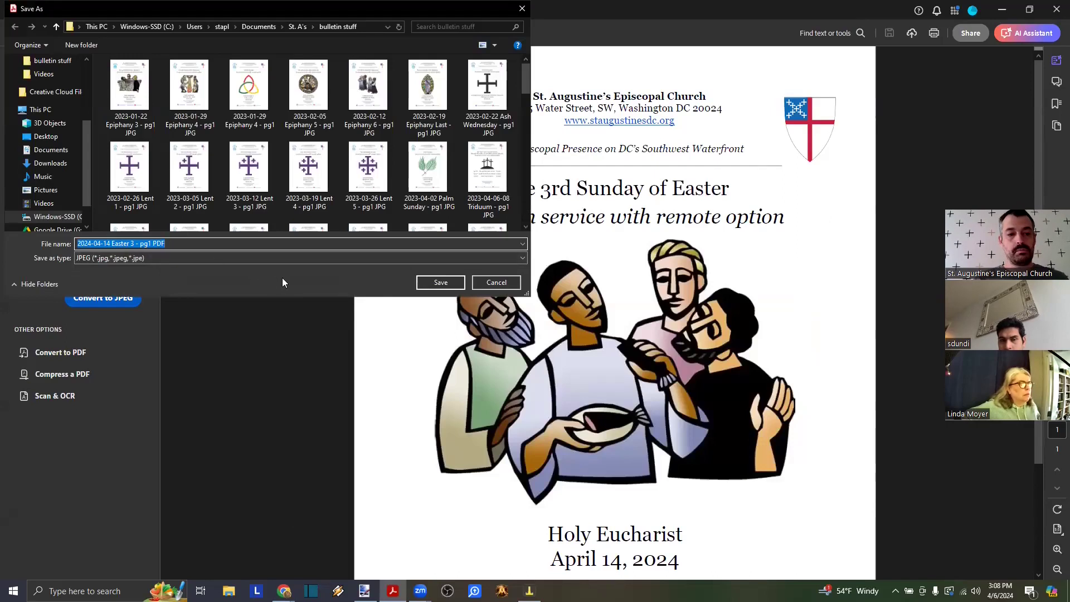
pyautogui.press('End')
pyautogui.hotkey('shift', 'Left')
pyautogui.hotkey('shift', 'Left')
pyautogui.hotkey('shift', 'Left')
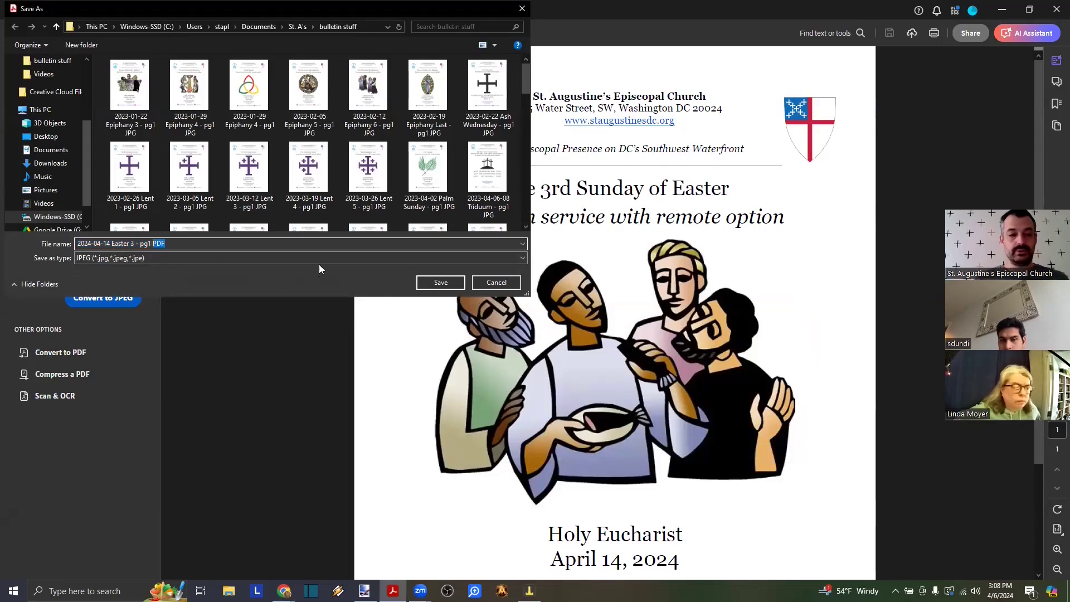
pyautogui.write('JPG')
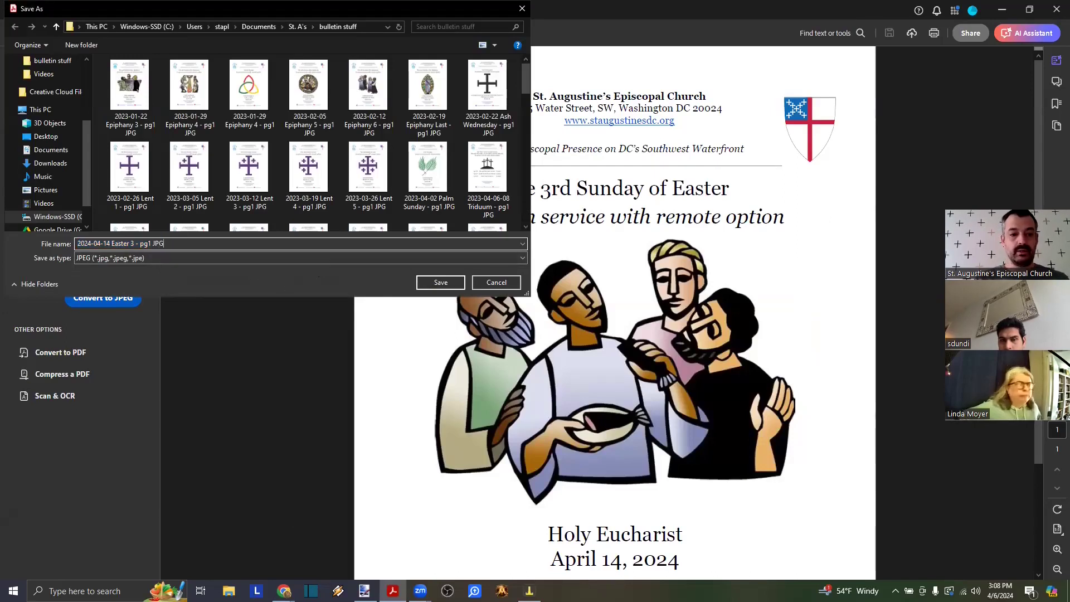
pyautogui.click(440, 282)
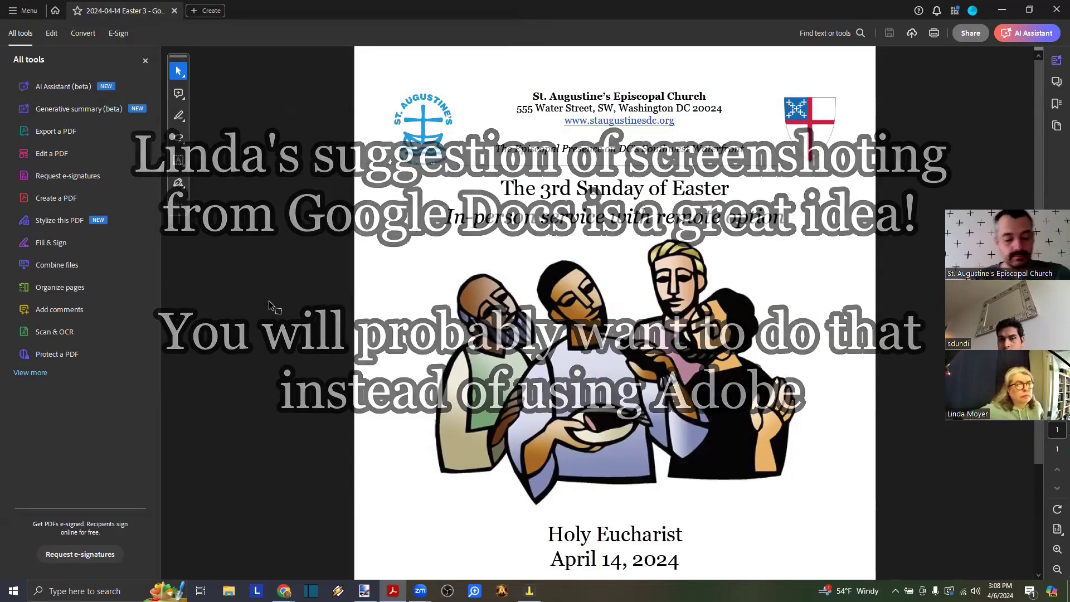
pyautogui.hotkey('alt', 'Tab')
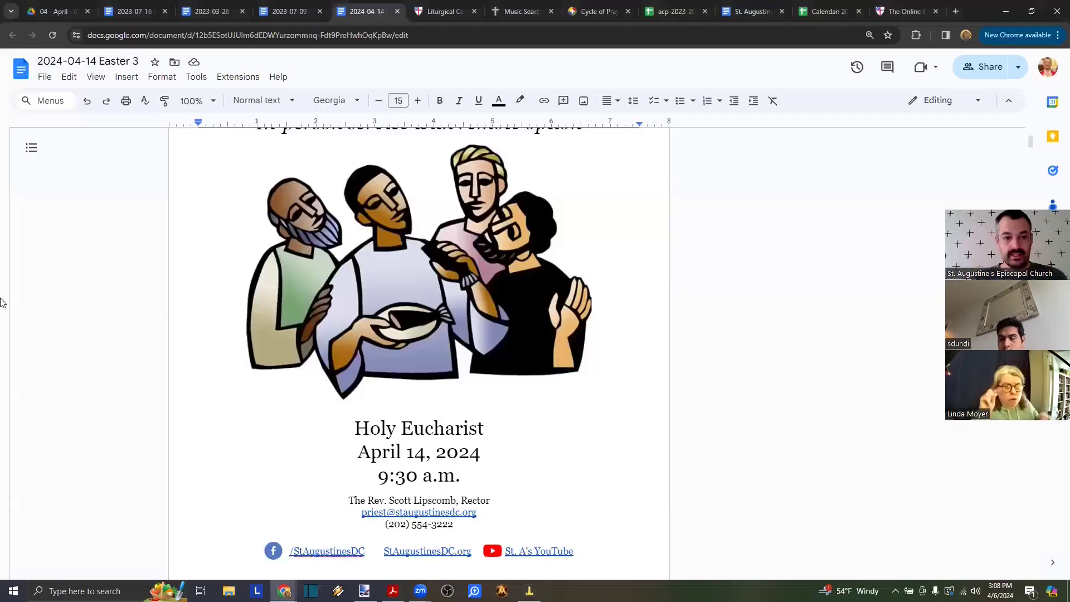
# - Bring the bulletin's full first page into view in Google Docs, then switch to paint.net
pyautogui.keyDown('ctrl'); pyautogui.scroll(-3, 105, 301); pyautogui.keyUp('ctrl')
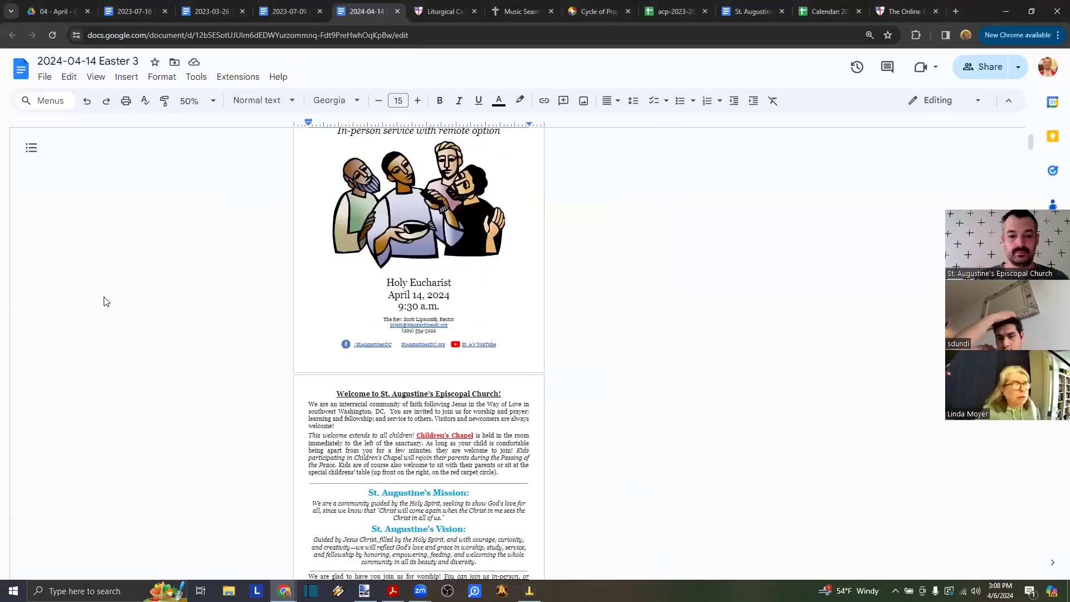
pyautogui.scroll(1, 106, 301)
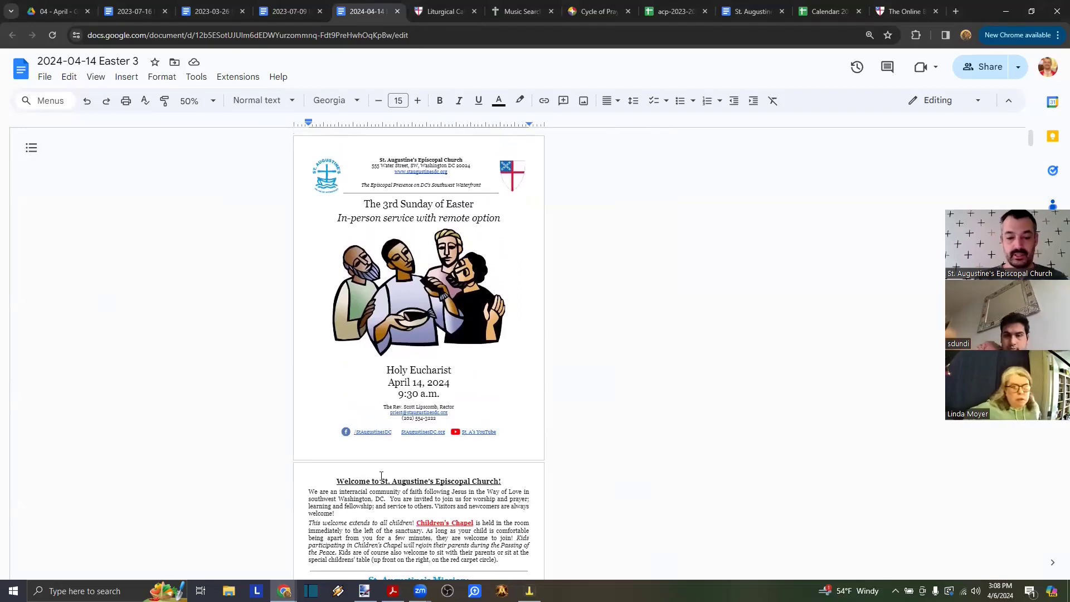
pyautogui.click(364, 591)
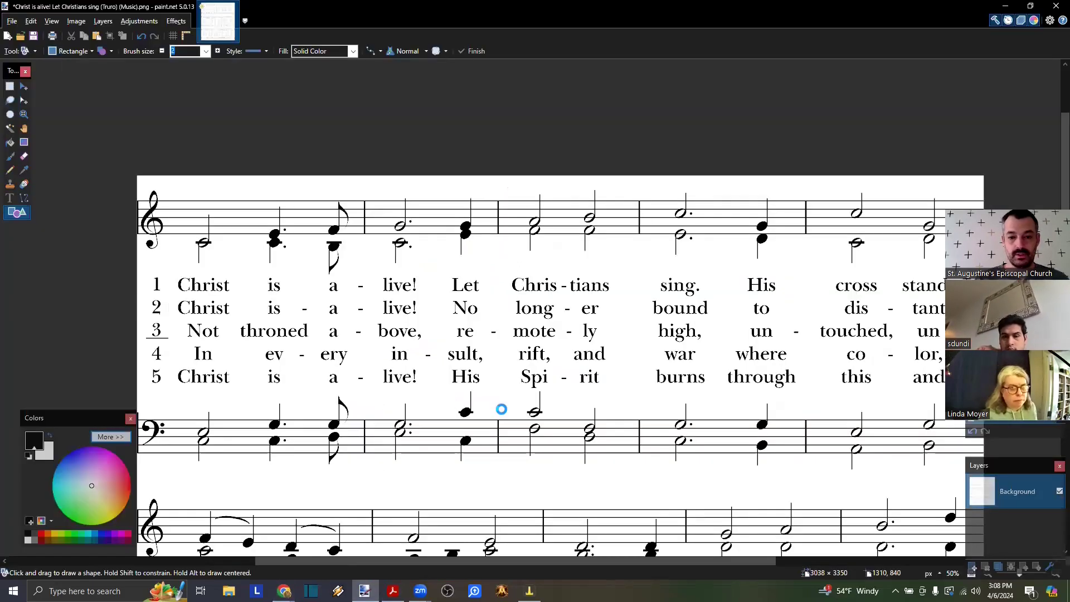
# - Paste a desktop screenshot into paint.net and crop the bulletin's first page into a new image
pyautogui.hotkey('ctrl', 'n')
pyautogui.press('Return')
pyautogui.hotkey('ctrl', 'v')
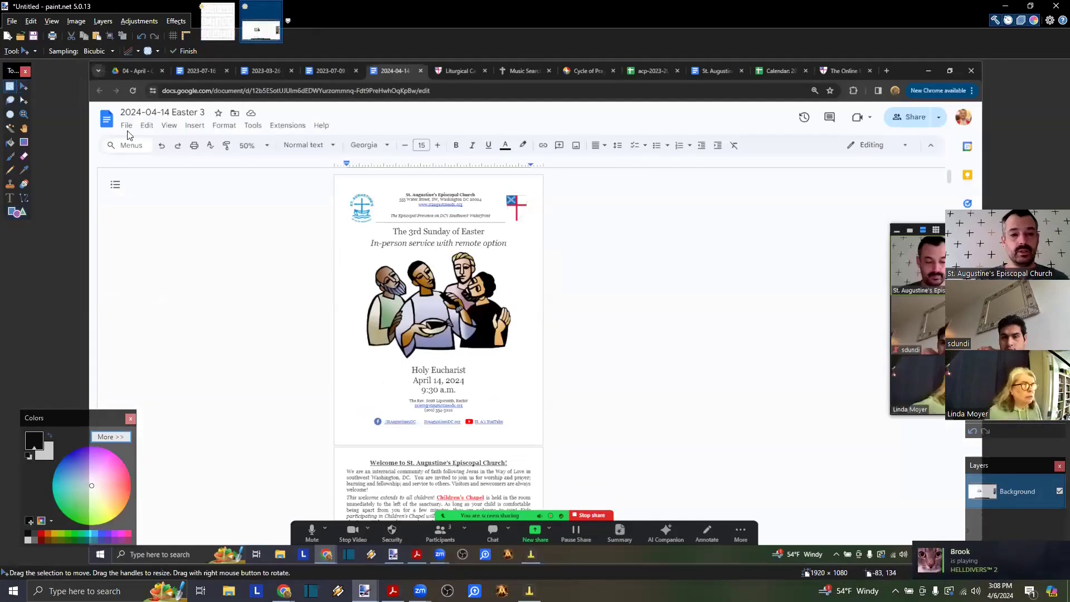
pyautogui.click(10, 86)
pyautogui.keyDown('ctrl'); pyautogui.scroll(1, 320, 203); pyautogui.keyUp('ctrl')
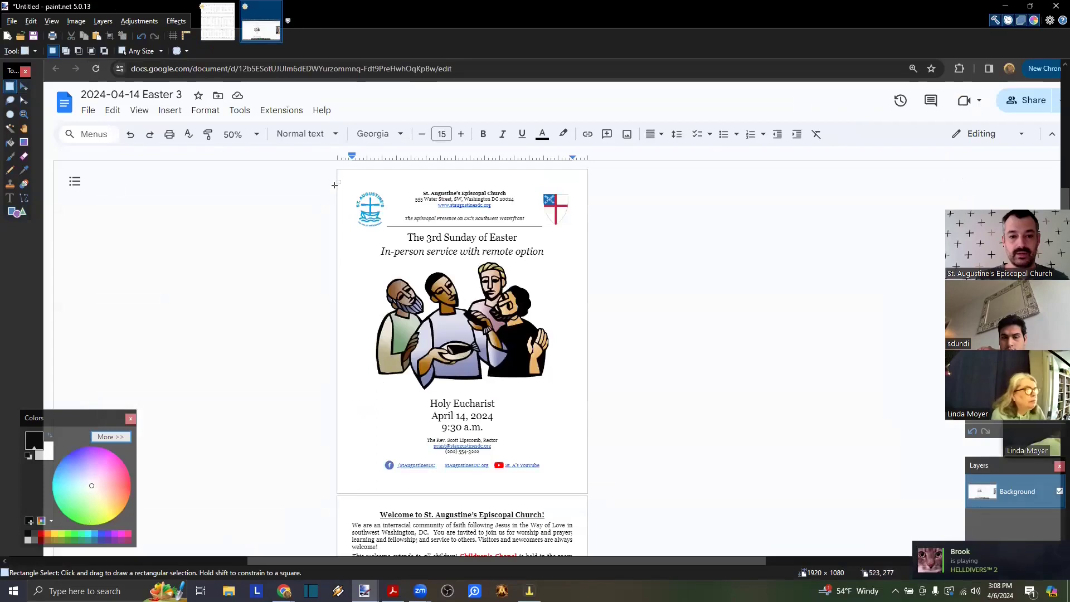
pyautogui.moveTo(339, 172); pyautogui.dragTo(585, 490)
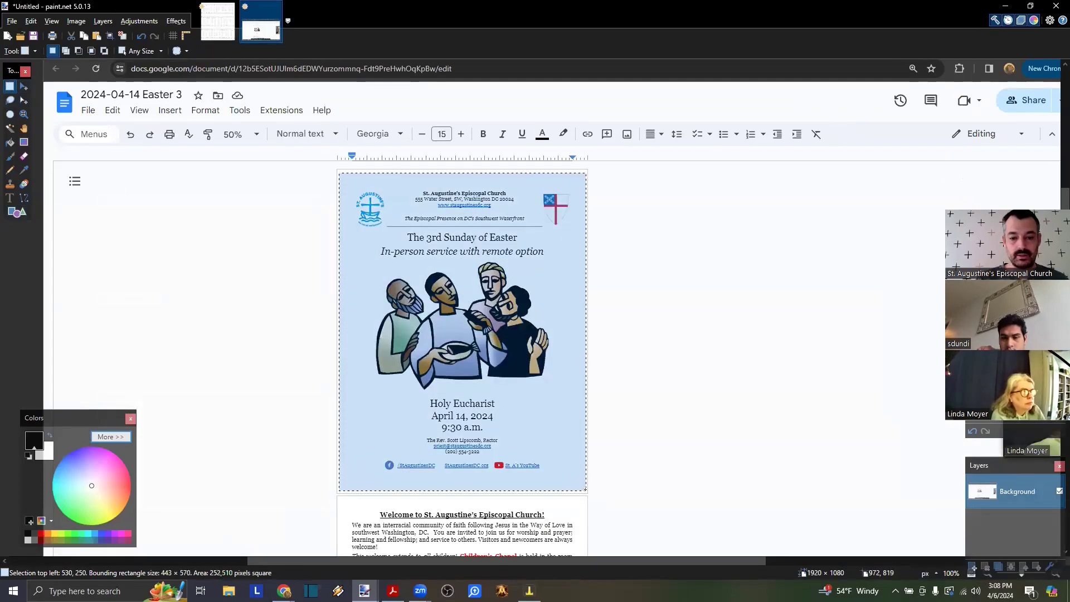
pyautogui.hotkey('ctrl', 'n')
pyautogui.press('Return')
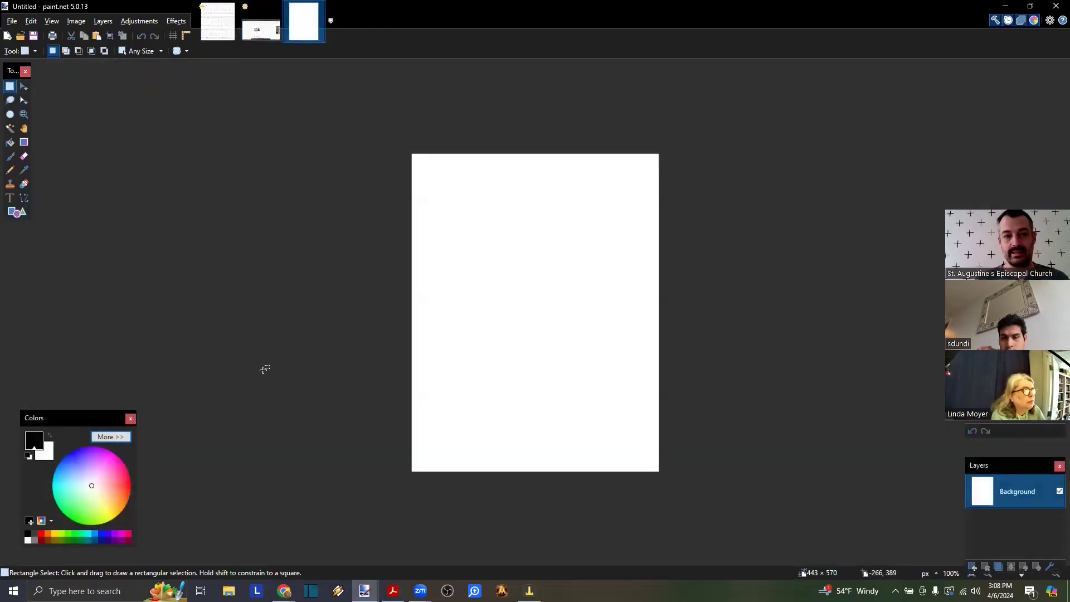
pyautogui.hotkey('ctrl', 'v')
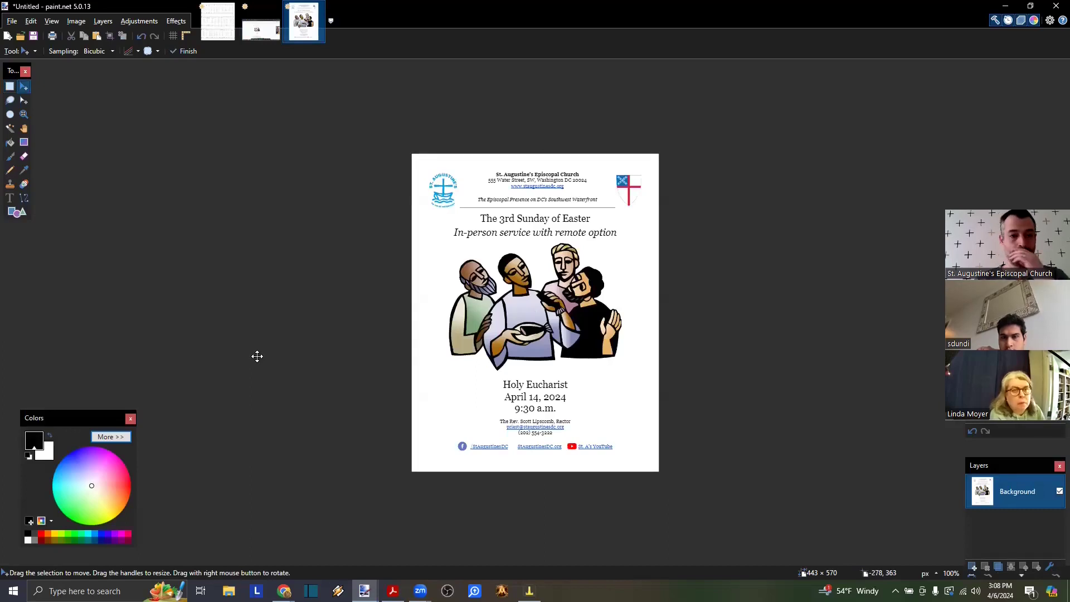
# - Close both paint.net images without saving and minimise paint.net
pyautogui.click(319, 5)
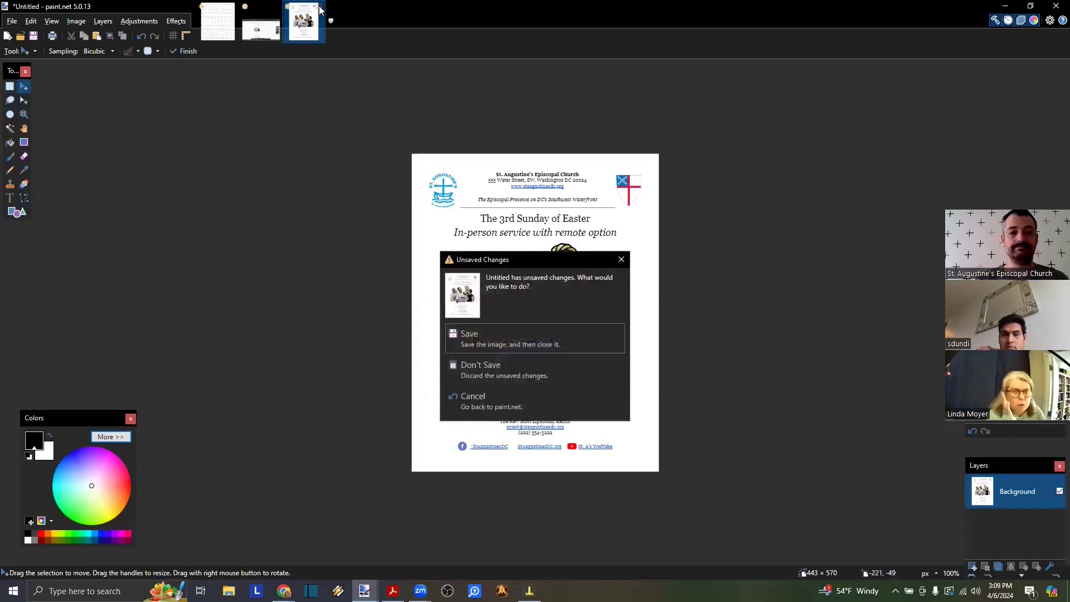
pyautogui.click(472, 372)
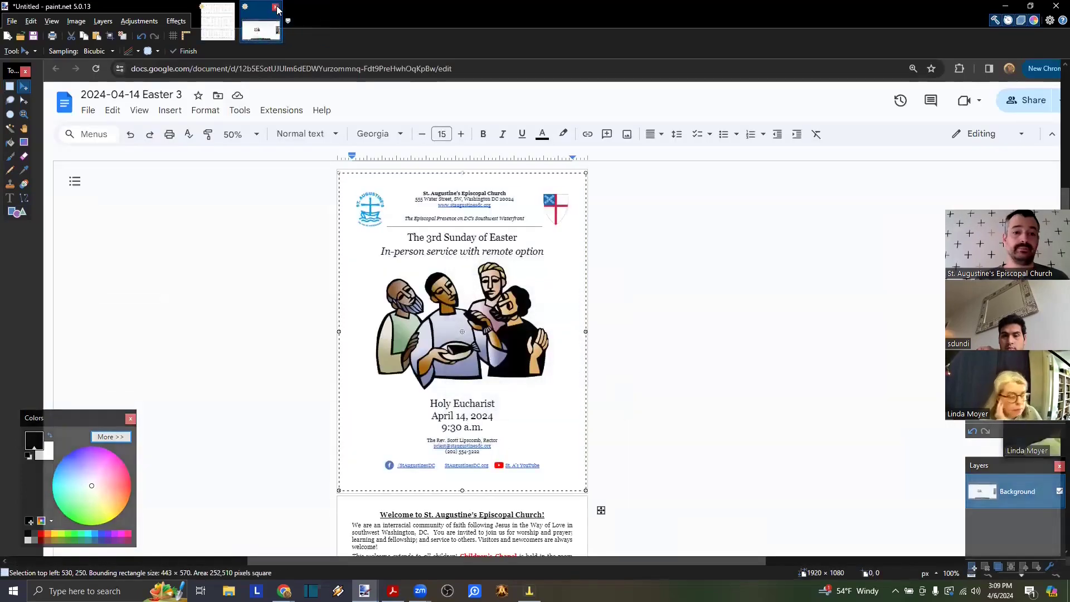
pyautogui.click(560, 350)
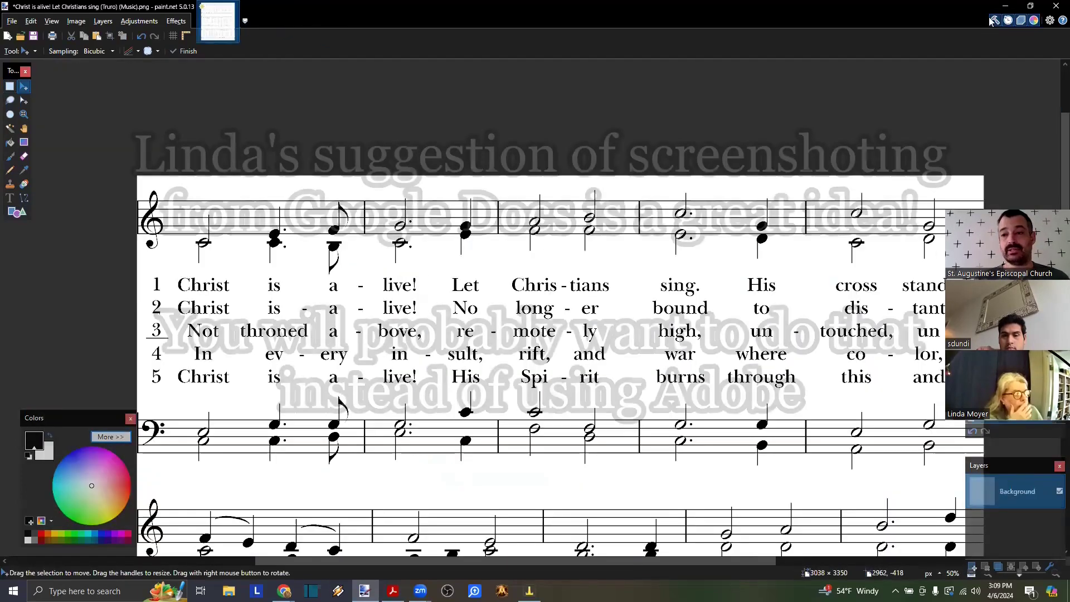
pyautogui.click(1006, 5)
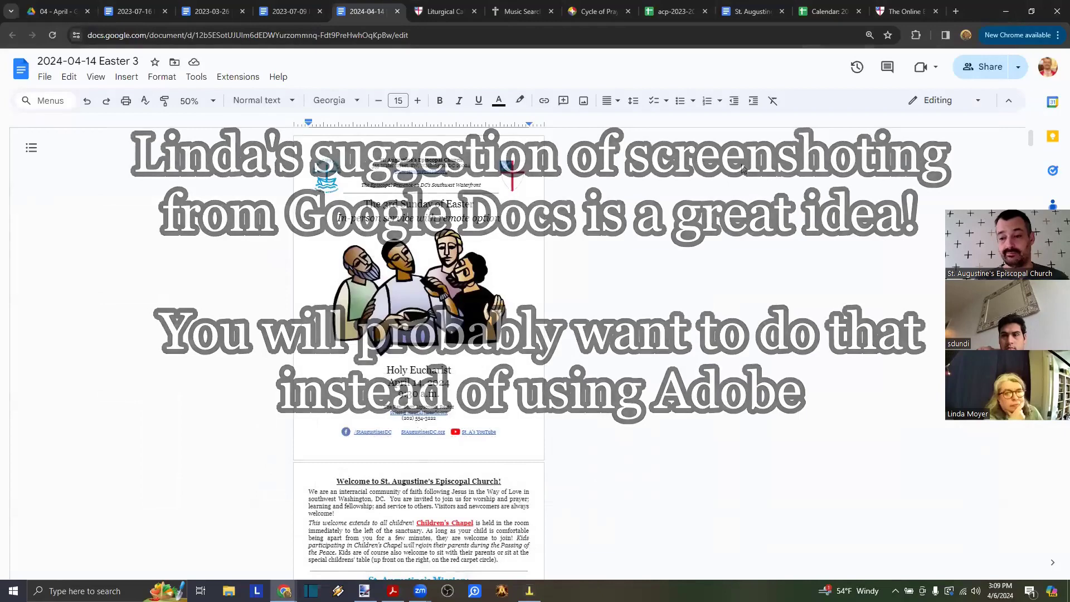
# - Open the design editor for the 'St. Augustine's News: April 11, 2024' Mailchimp campaign
pyautogui.scroll(5, 578, 270)
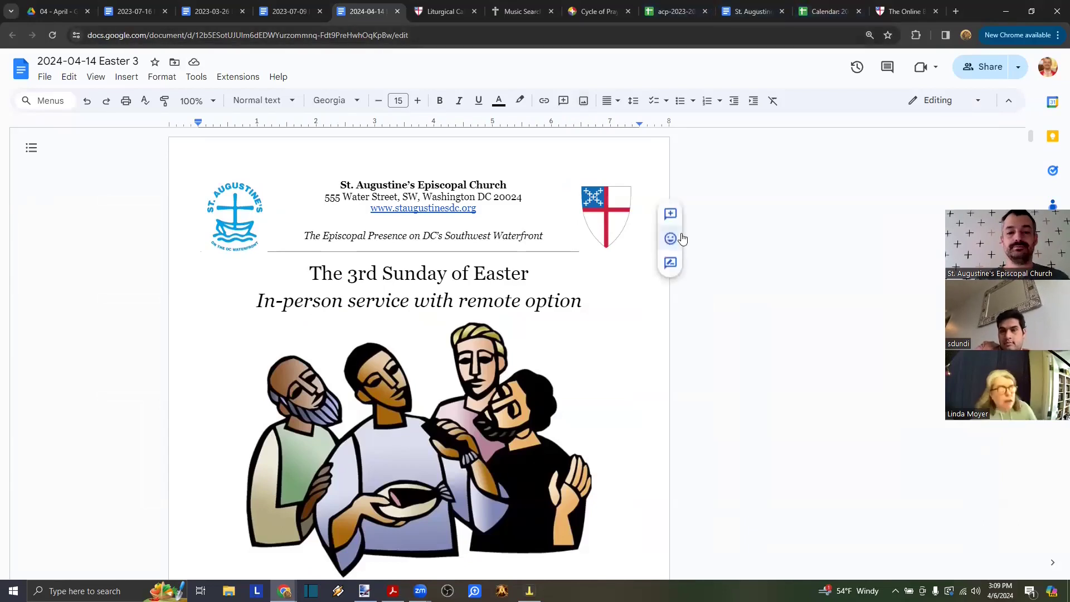
pyautogui.hotkey('alt', 'Tab')
pyautogui.hotkey('alt', 'Tab')
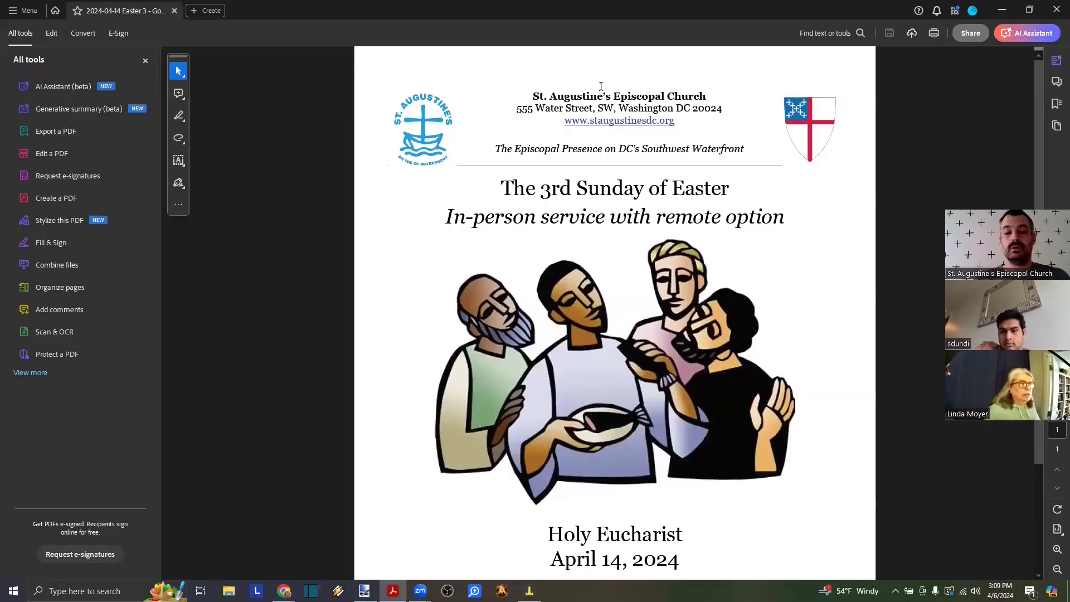
pyautogui.hotkey('alt', 'Tab')
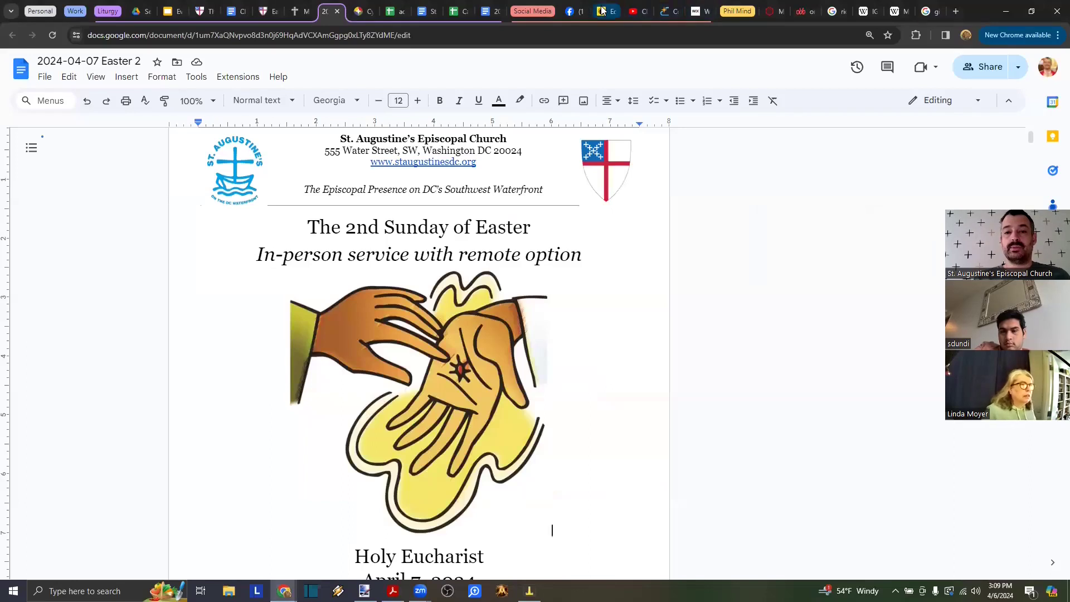
pyautogui.click(602, 9)
pyautogui.click(680, 459)
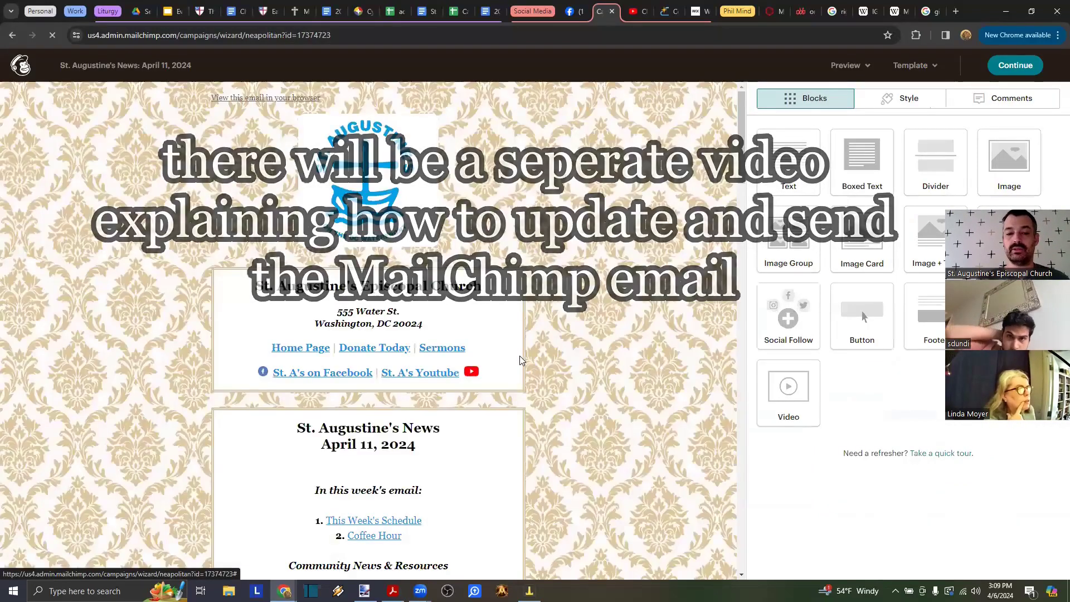
# - Open the This Week's Schedule block and select the Sunday bulletin text
pyautogui.scroll(-5, 522, 361)
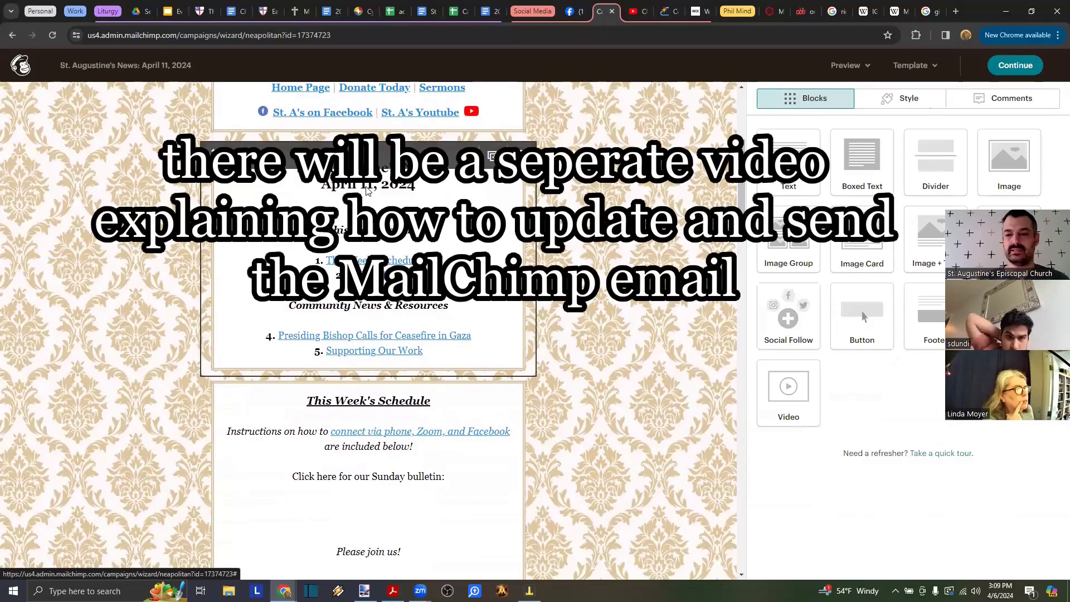
pyautogui.scroll(-7, 449, 211)
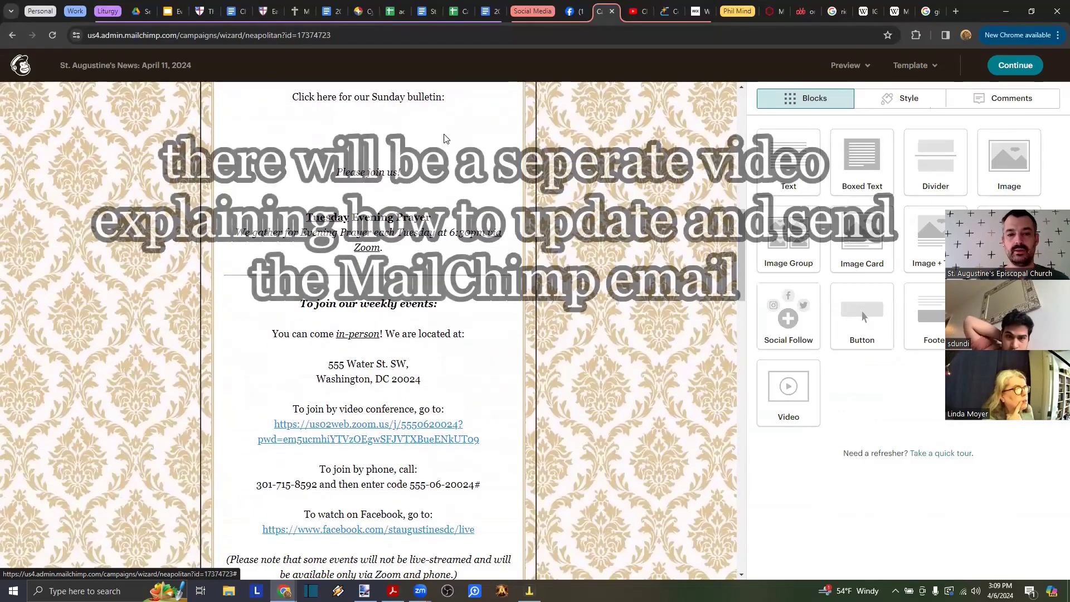
pyautogui.click(449, 212)
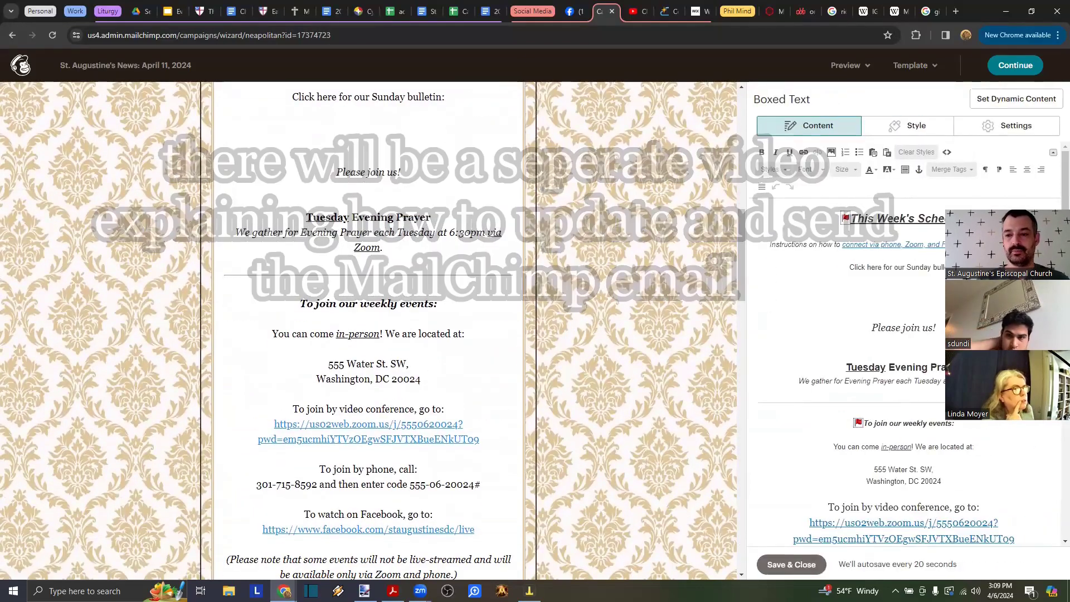
pyautogui.moveTo(1019, 206); pyautogui.dragTo(1011, 42)
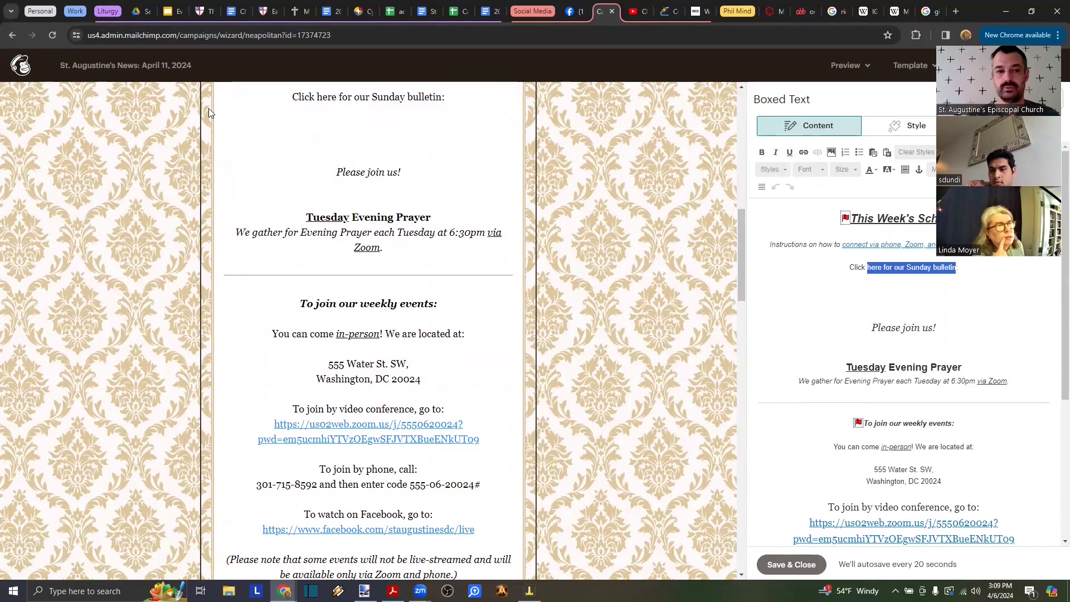
# - Return to Drive's 04 - April folder and select the 2024-04-14 Easter 3 PDF
pyautogui.click(144, 12)
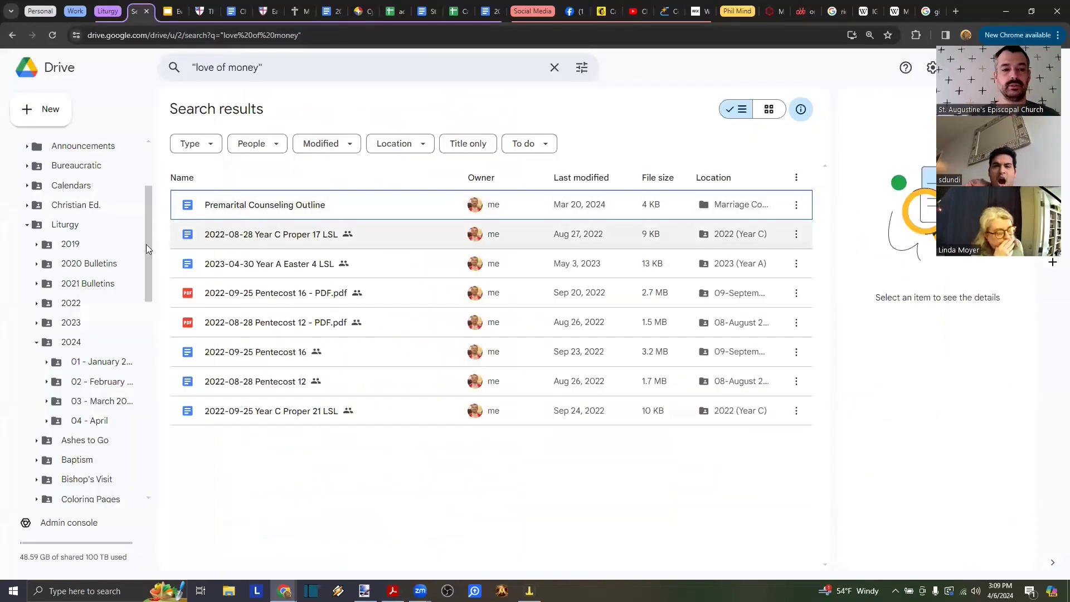
pyautogui.hotkey('alt', 'Tab')
pyautogui.hotkey('alt', 'Tab')
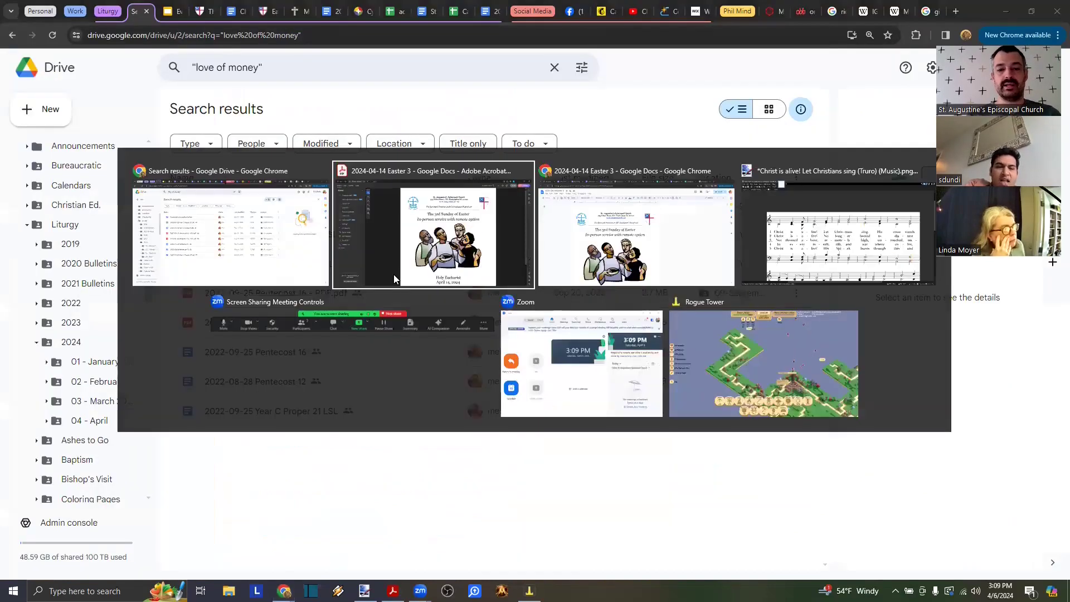
pyautogui.hotkey('ctrl', '1')
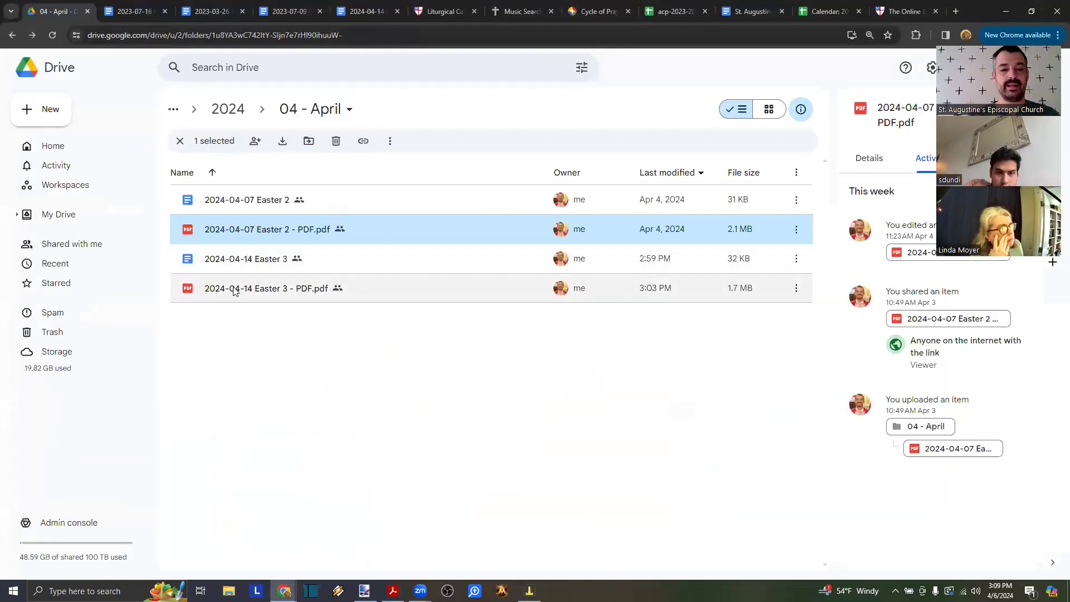
pyautogui.click(234, 291)
# - Copy the 'Anyone with the link' share link for 2024-04-14 Easter 3 - PDF.pdf
pyautogui.rightClick(233, 287)
pyautogui.moveTo(284, 399)
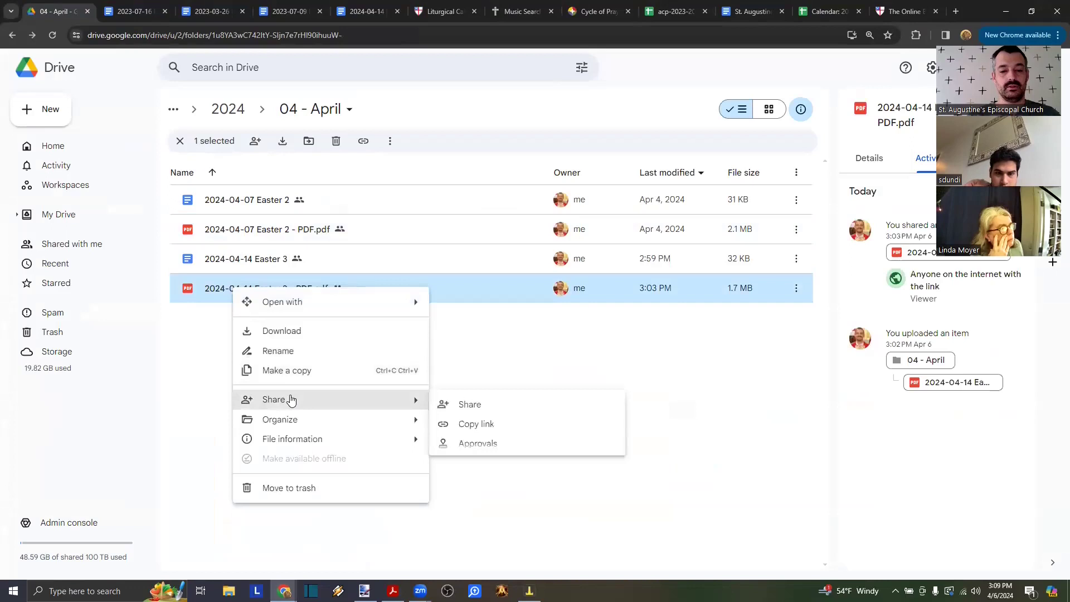
pyautogui.click(471, 405)
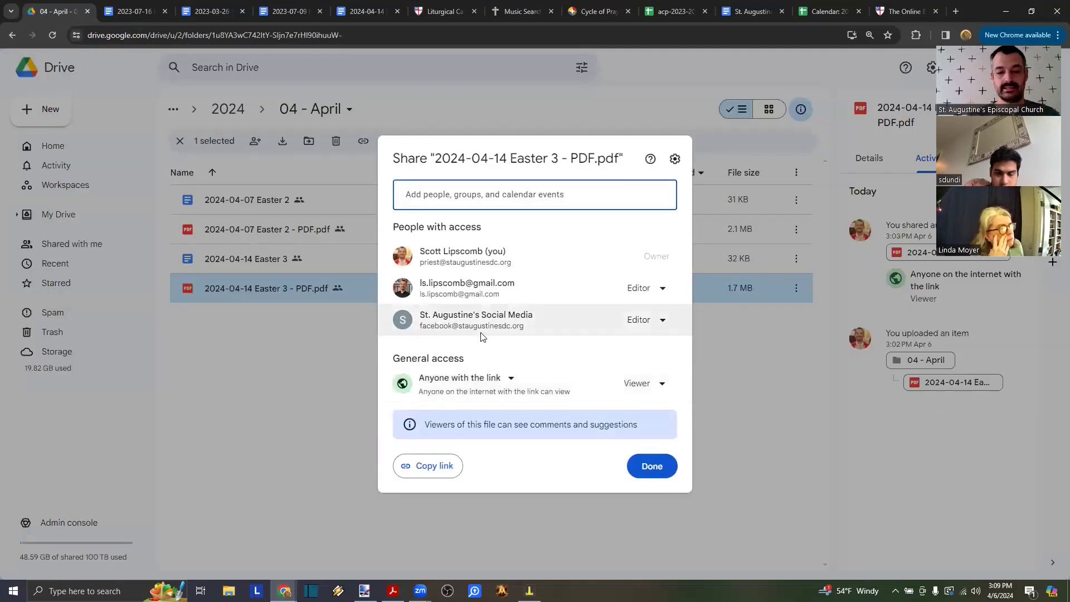
pyautogui.click(431, 468)
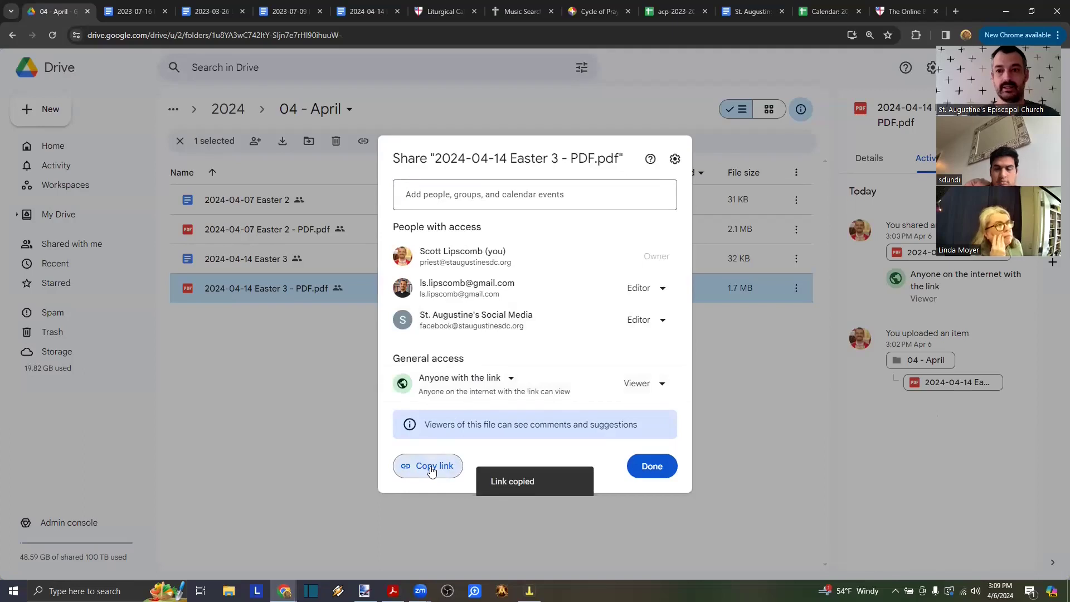
pyautogui.hotkey('alt', 'Tab')
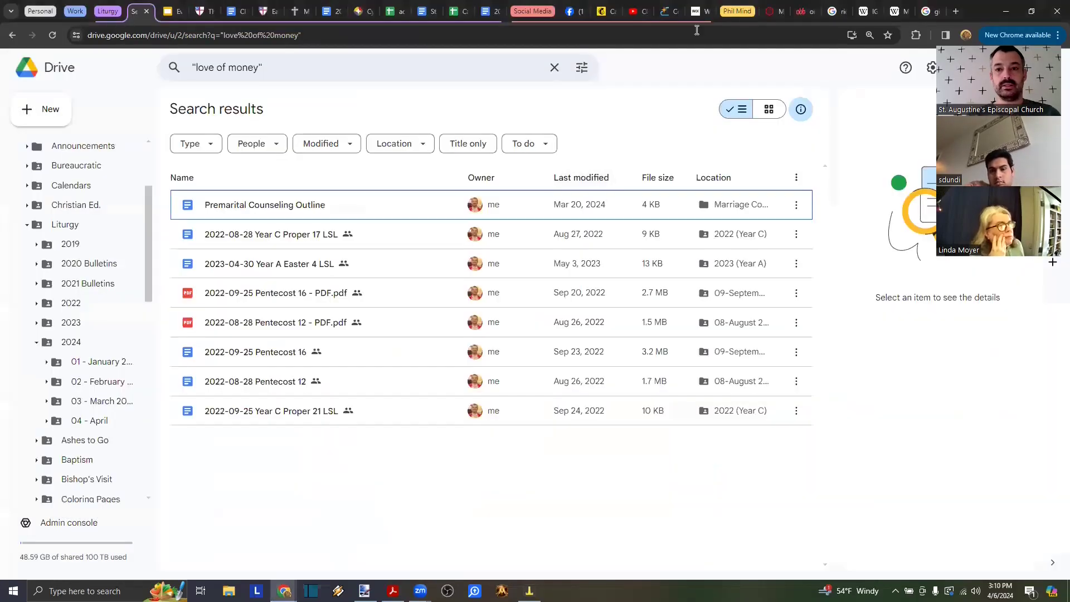
pyautogui.click(614, 12)
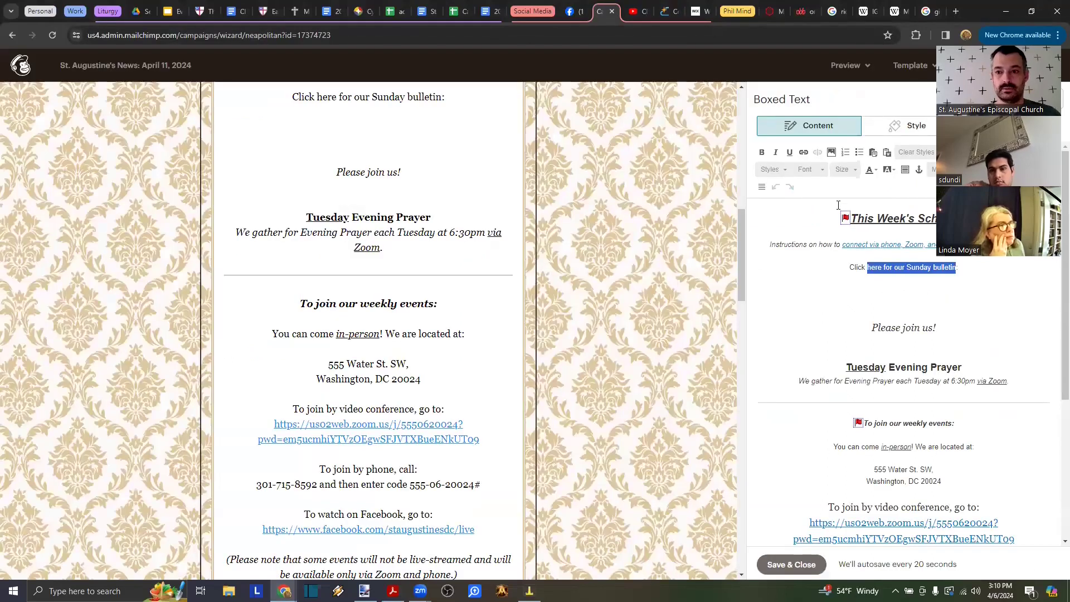
# - Link 'here for our Sunday bulletin' to the pasted Drive URL of the Easter 3 PDF
pyautogui.click(804, 152)
pyautogui.hotkey('ctrl', 'v')
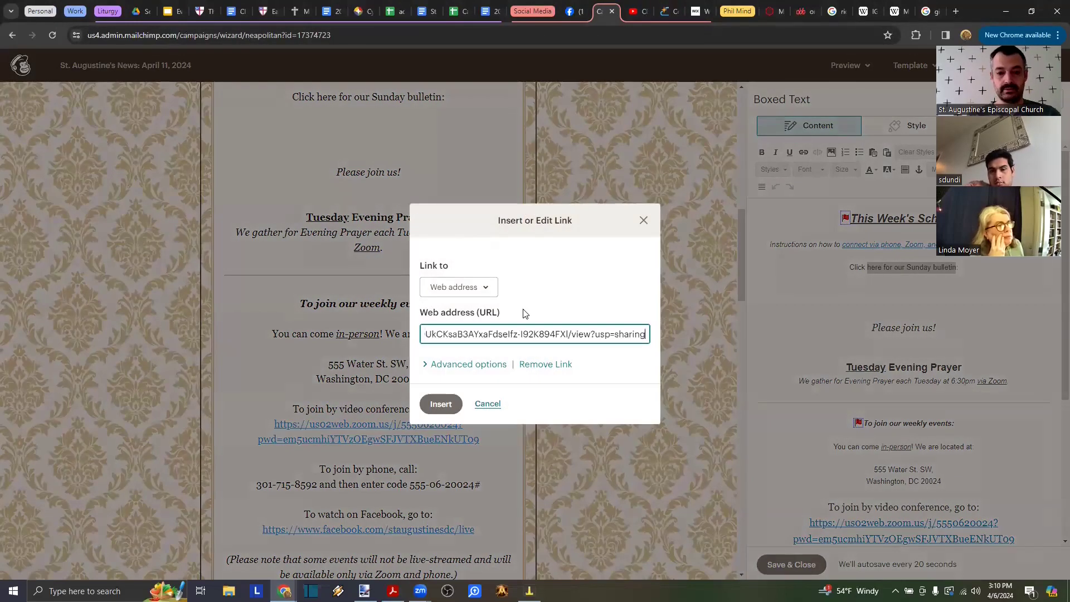
pyautogui.click(441, 404)
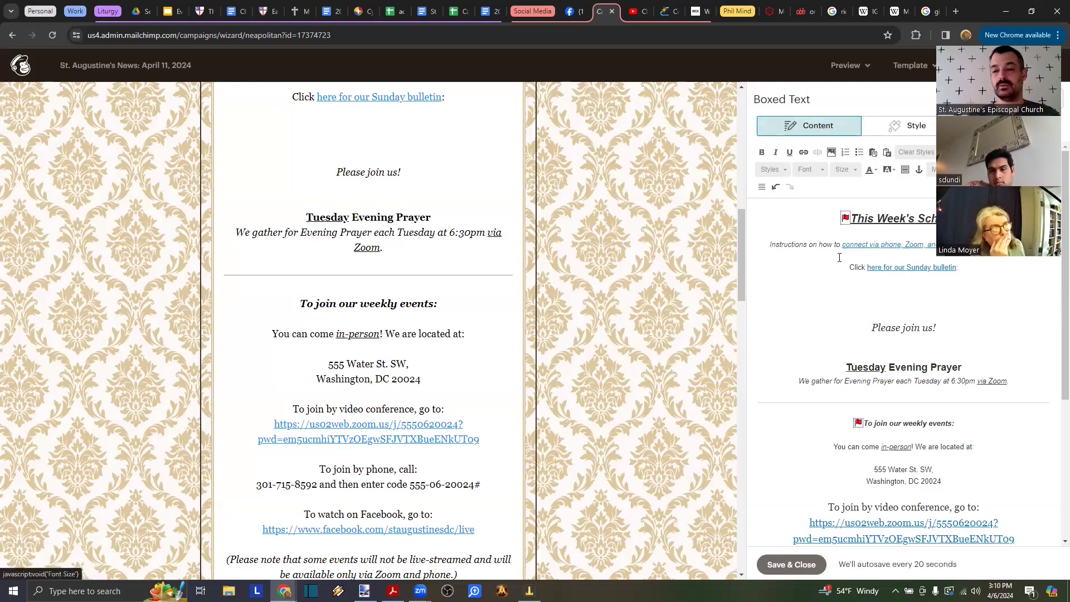
# - Upload 2024-04-14 Easter 3 - pg1 JPG.jpg from St. A's > bulletin stuff into Content Studio
pyautogui.click(832, 153)
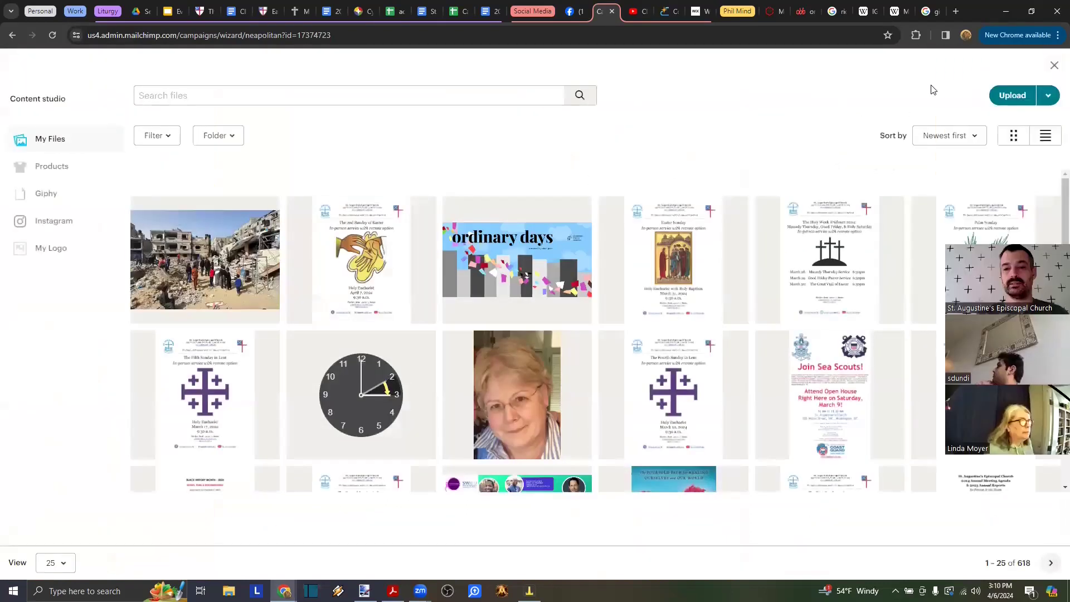
pyautogui.click(1004, 98)
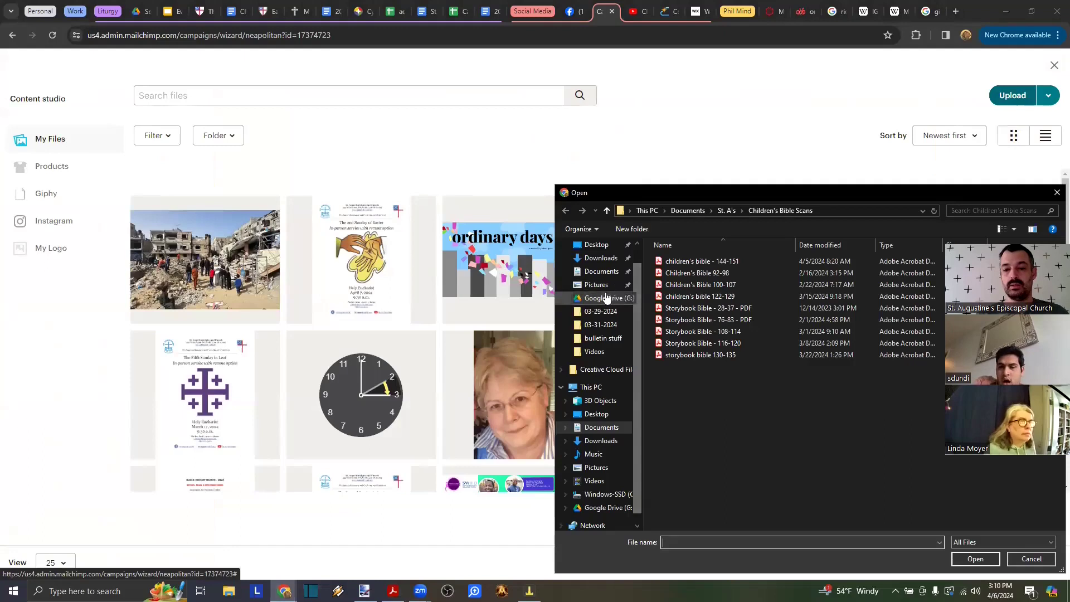
pyautogui.click(728, 211)
pyautogui.doubleClick(704, 288)
pyautogui.scroll(-15, 751, 339)
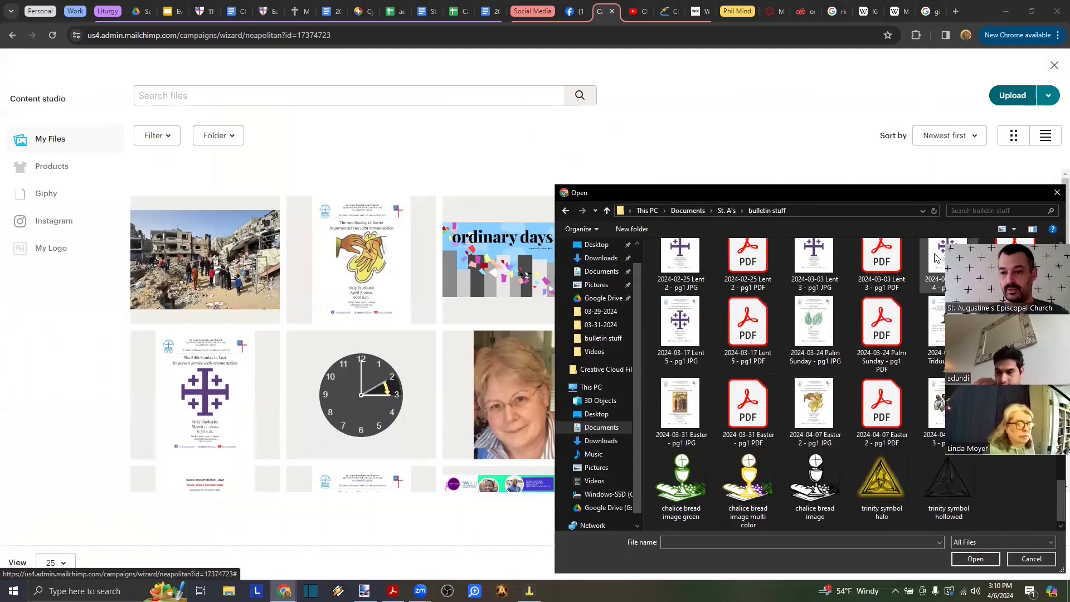
pyautogui.moveTo(890, 197); pyautogui.dragTo(831, 168)
pyautogui.doubleClick(891, 385)
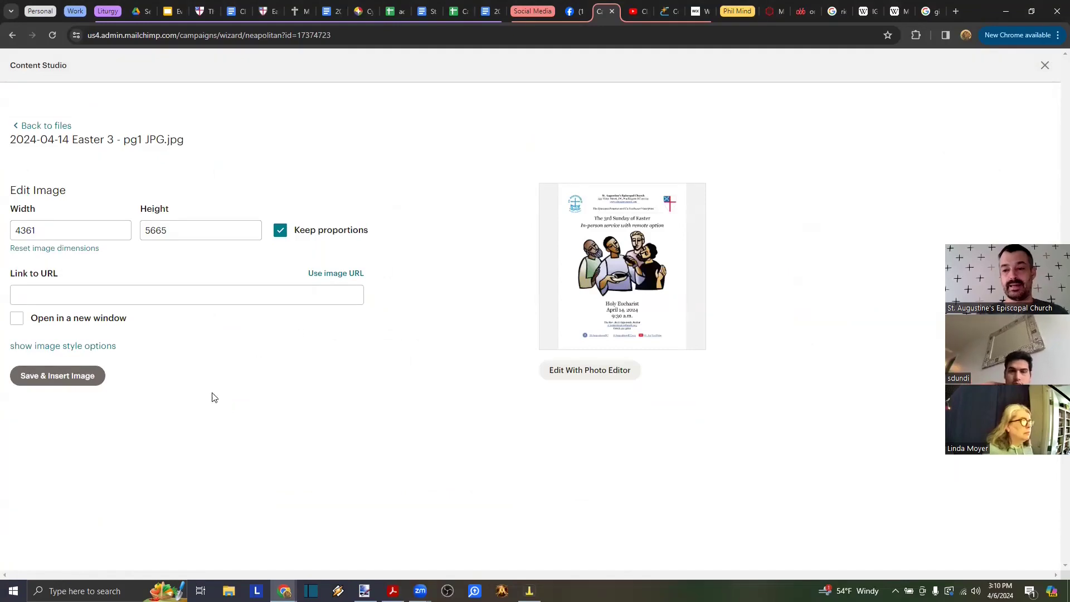
# - Resize the bulletin image to 225 px wide and link it to the Drive PDF in a new window
pyautogui.moveTo(107, 229); pyautogui.dragTo(1, 234)
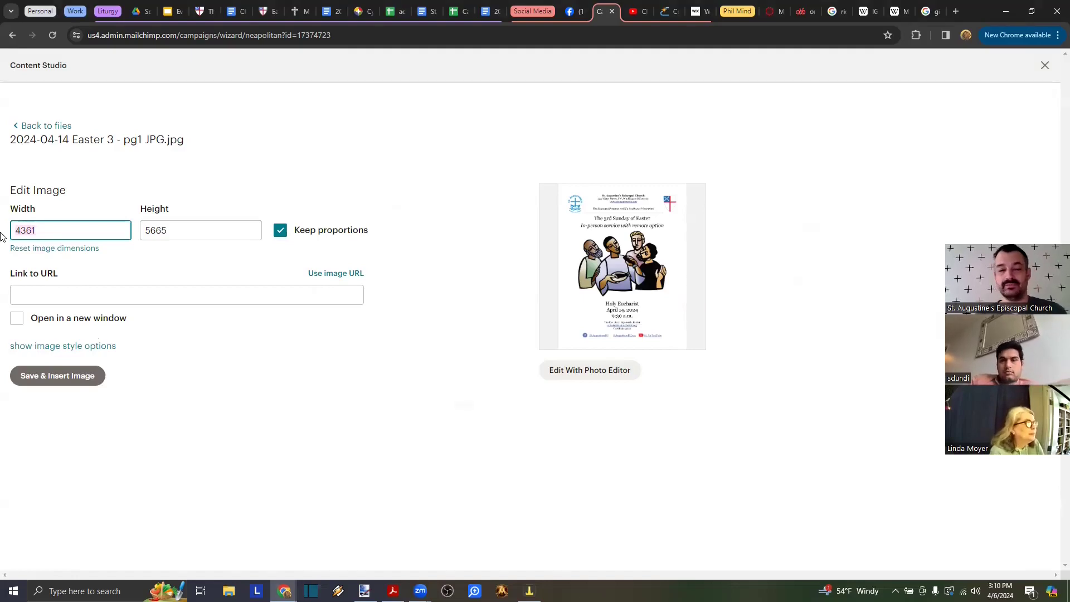
pyautogui.write('225')
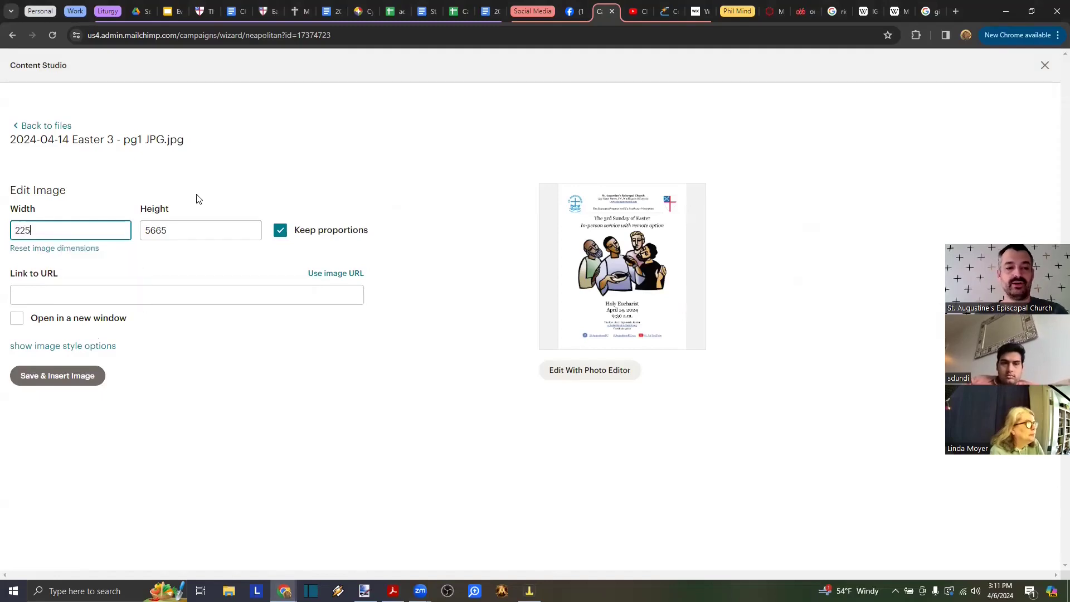
pyautogui.press('Tab')
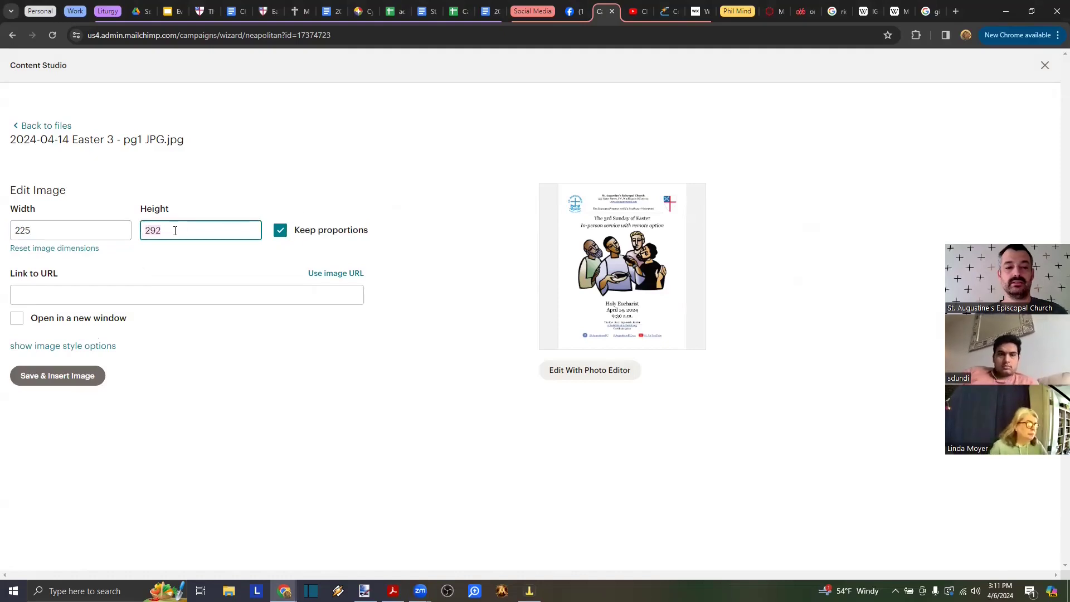
pyautogui.click(100, 297)
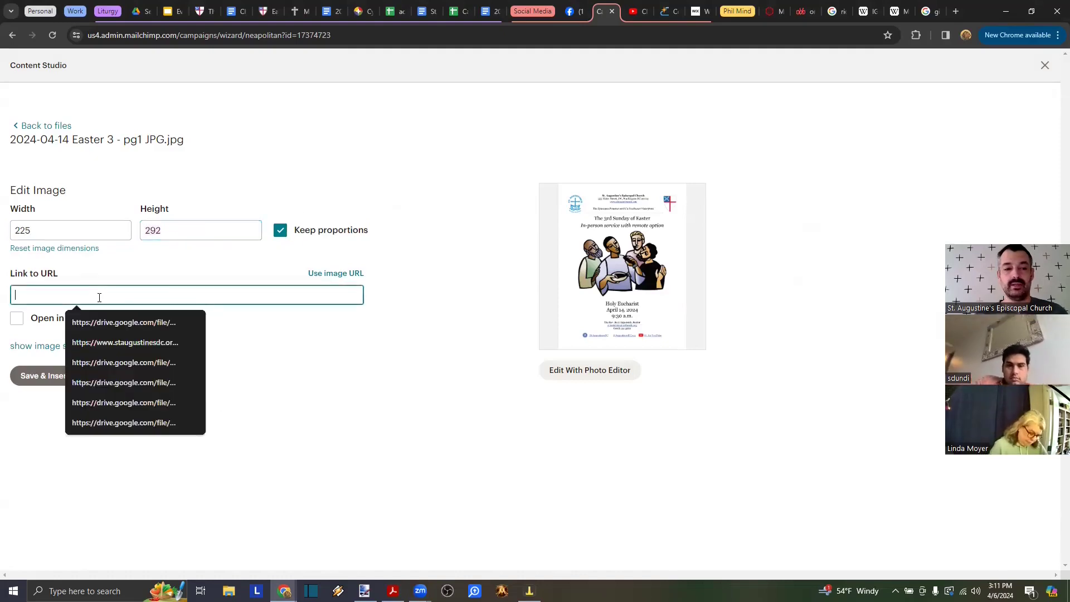
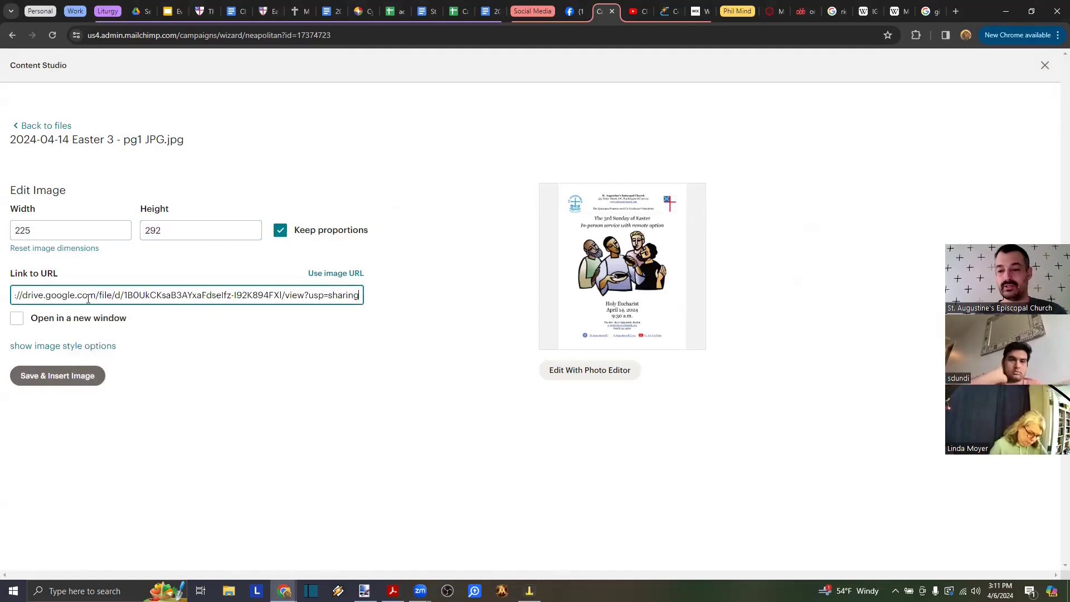
pyautogui.click(51, 320)
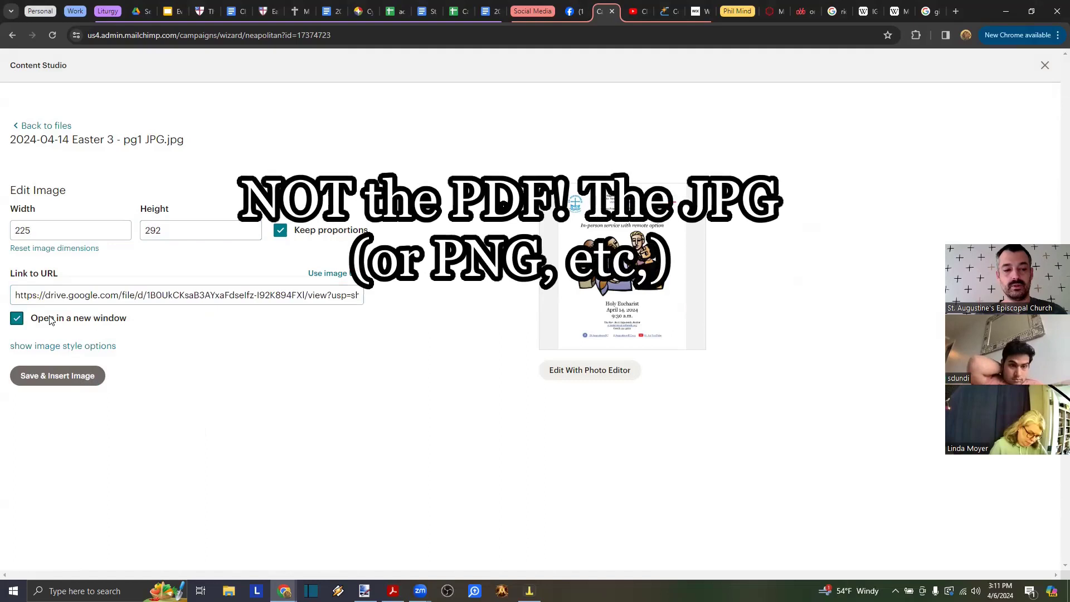
# - Give the image a 1 px dashed black (#000000) border
pyautogui.click(71, 346)
pyautogui.scroll(-1, 196, 359)
pyautogui.scroll(1, 195, 361)
pyautogui.scroll(-1, 119, 312)
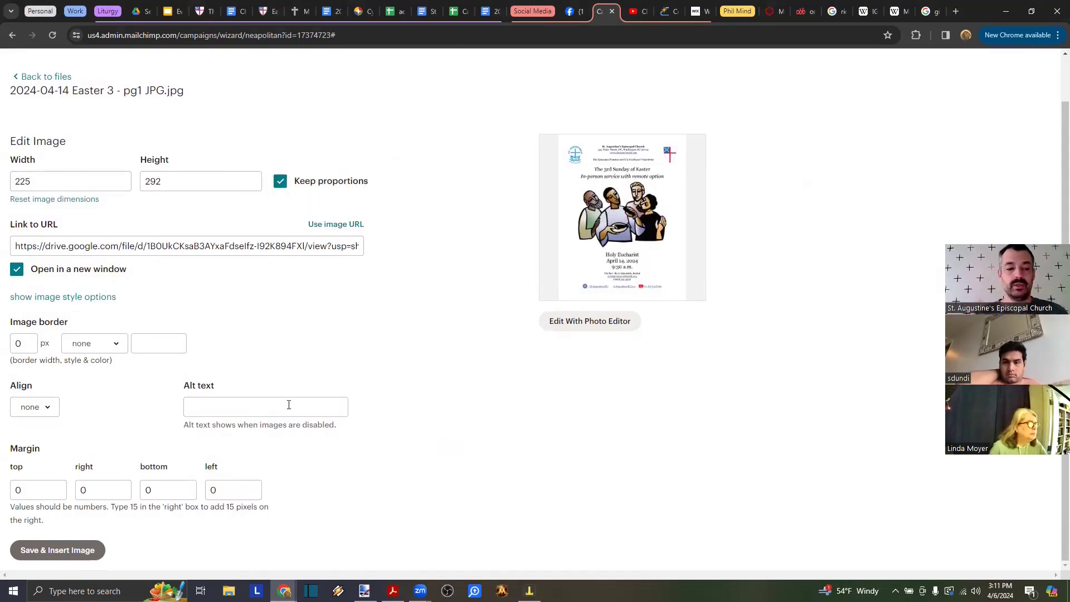
pyautogui.click(149, 343)
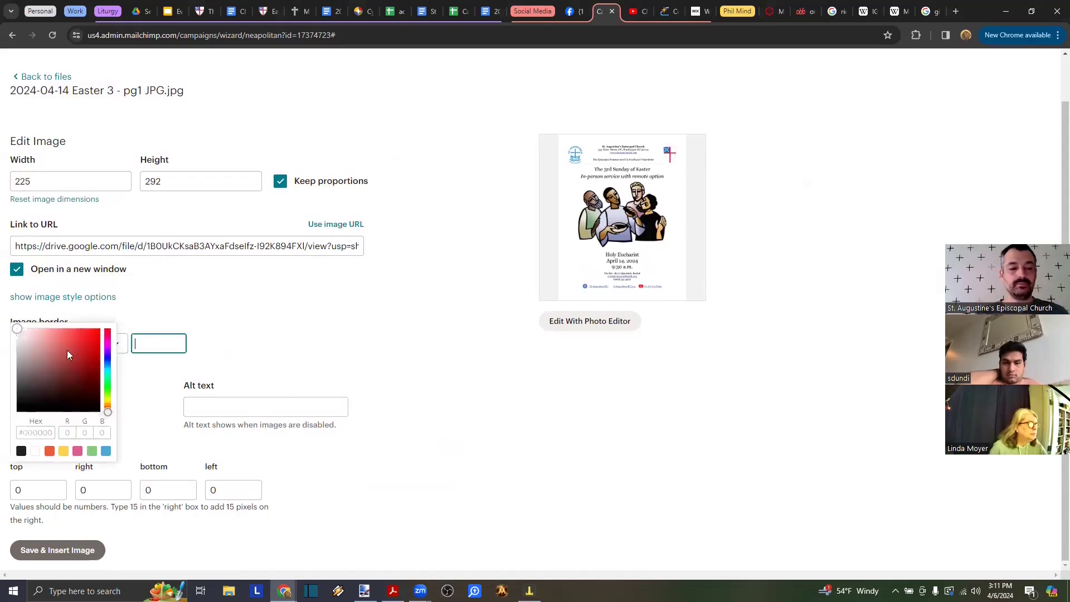
pyautogui.click(21, 451)
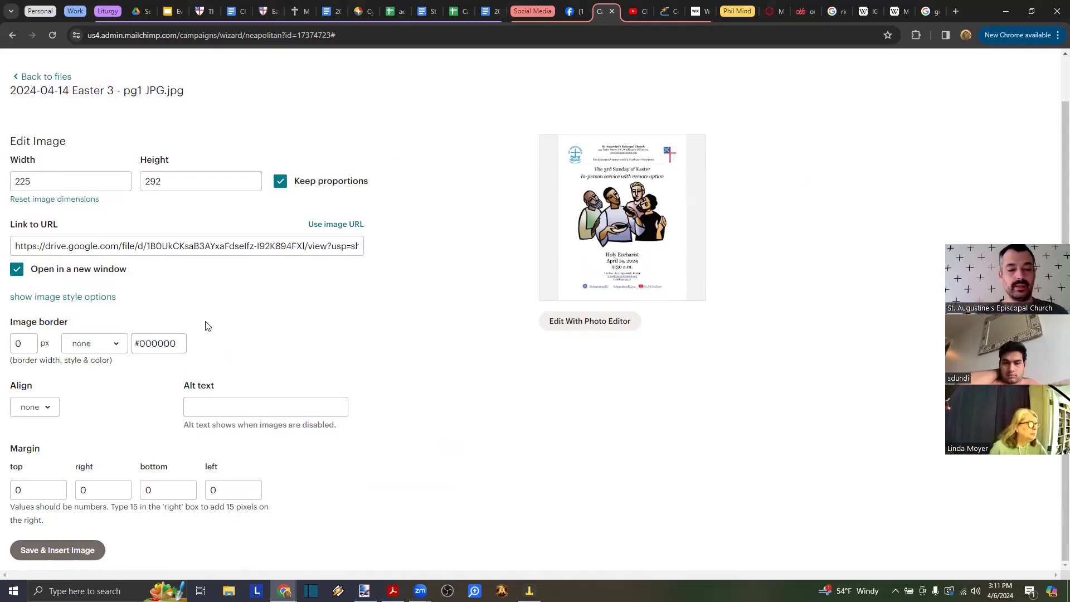
pyautogui.click(102, 344)
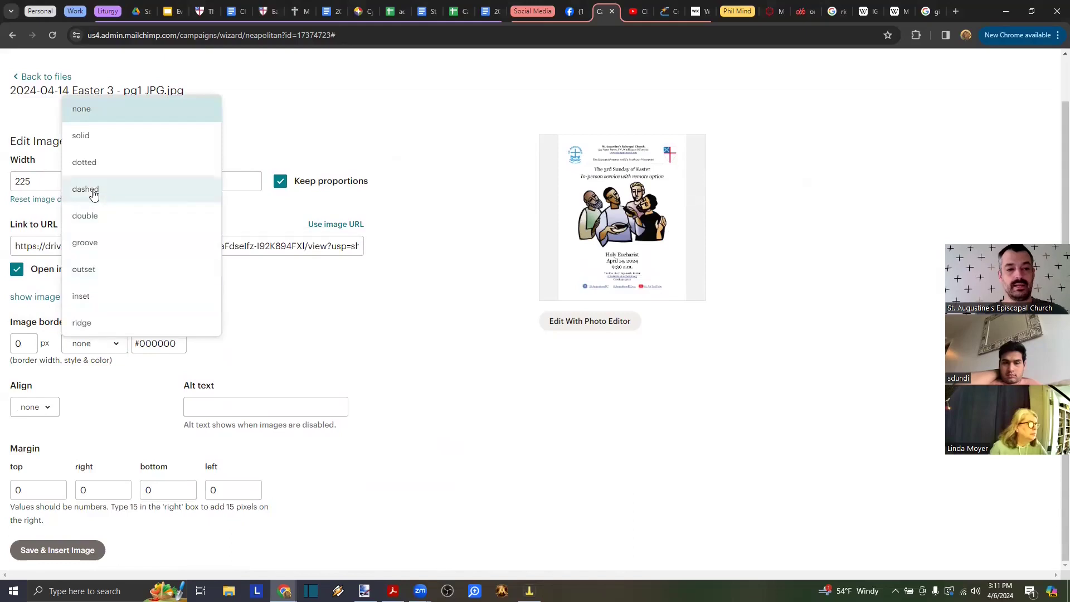
pyautogui.click(89, 190)
pyautogui.click(21, 343)
pyautogui.press('BackSpace')
pyautogui.write('1')
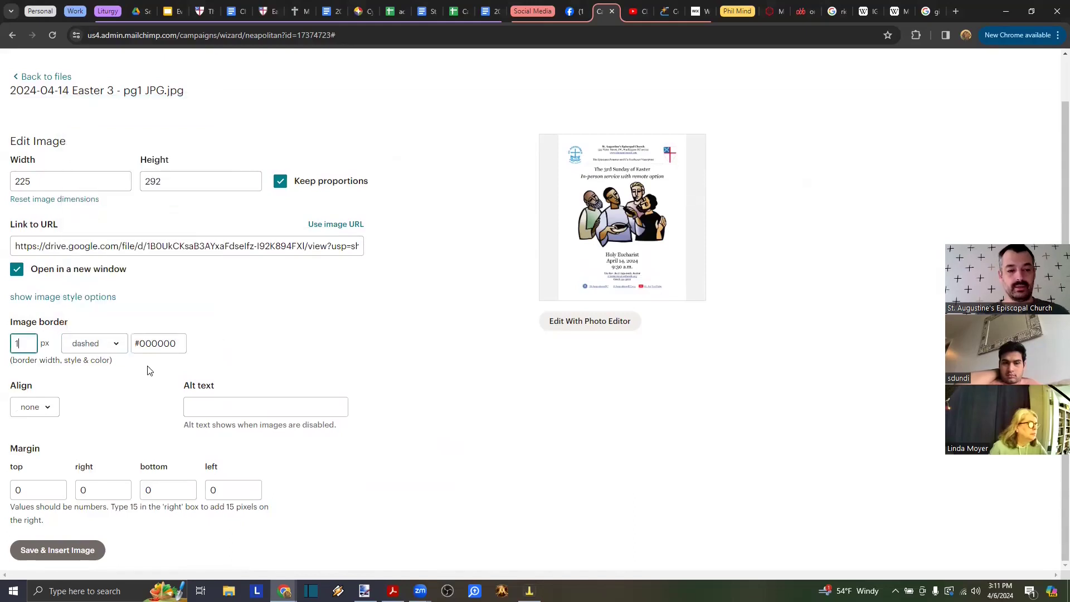
pyautogui.press('Tab')
# - Center the image and insert it into the newsletter
pyautogui.click(46, 413)
pyautogui.click(41, 485)
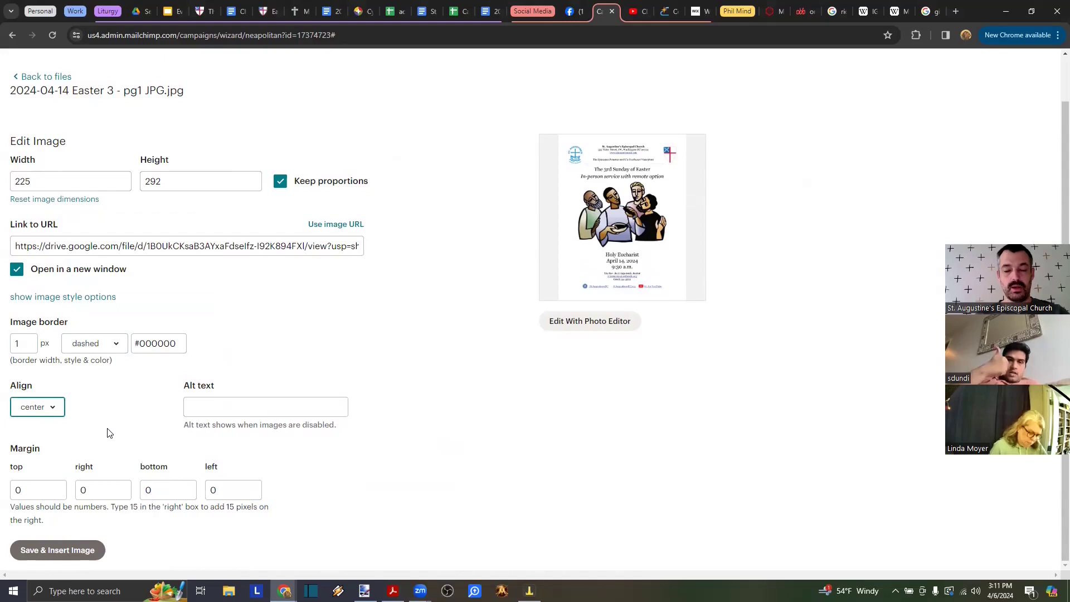
pyautogui.click(53, 550)
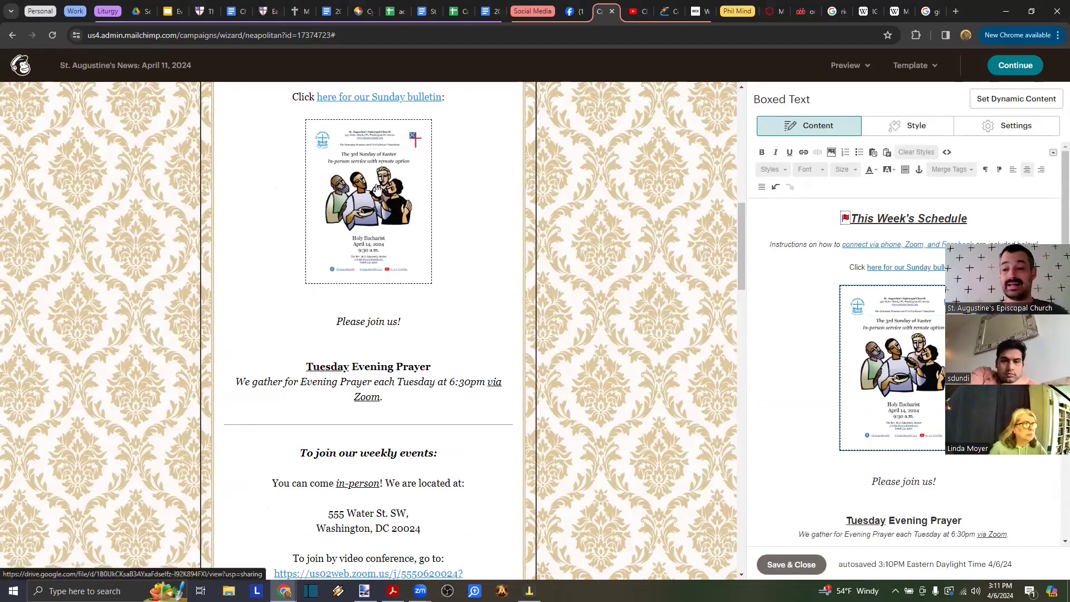
# - Save the newsletter edits and continue to the campaign summary
pyautogui.scroll(-2, 444, 350)
pyautogui.scroll(-8, 444, 350)
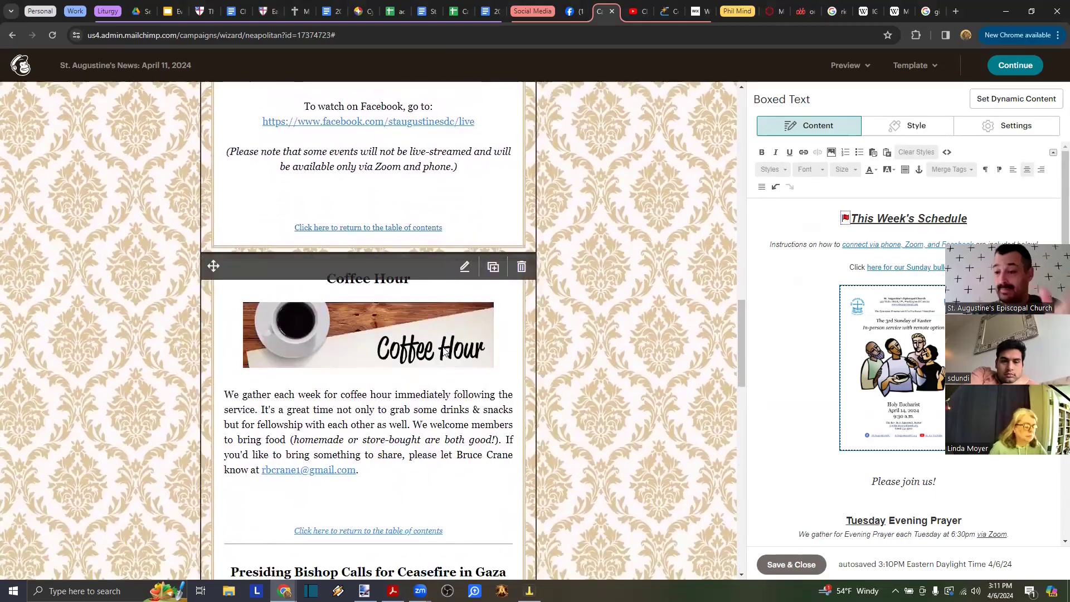
pyautogui.scroll(8, 444, 352)
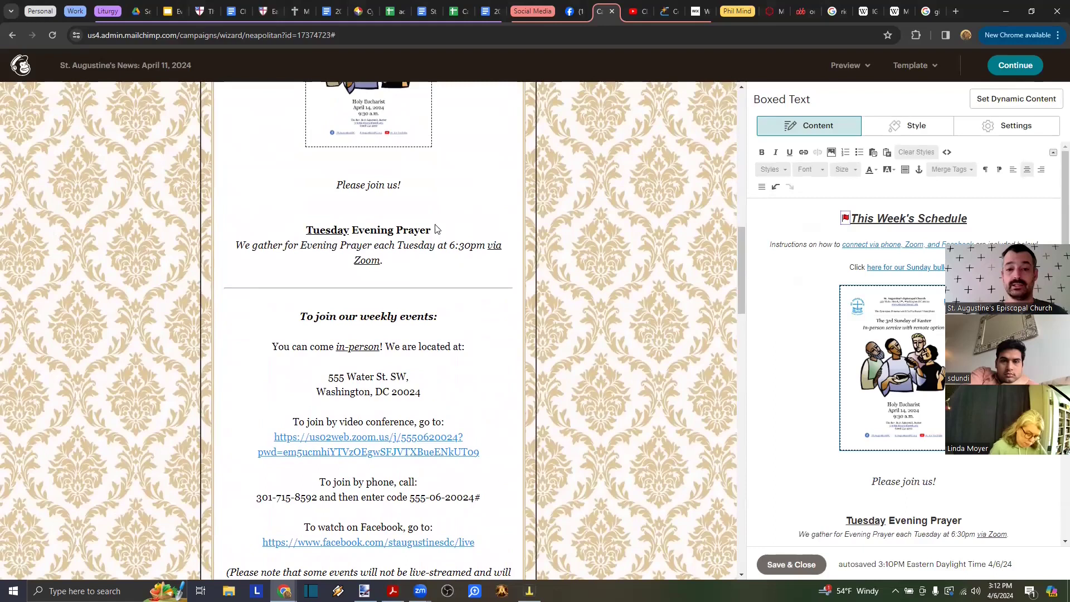
pyautogui.click(811, 564)
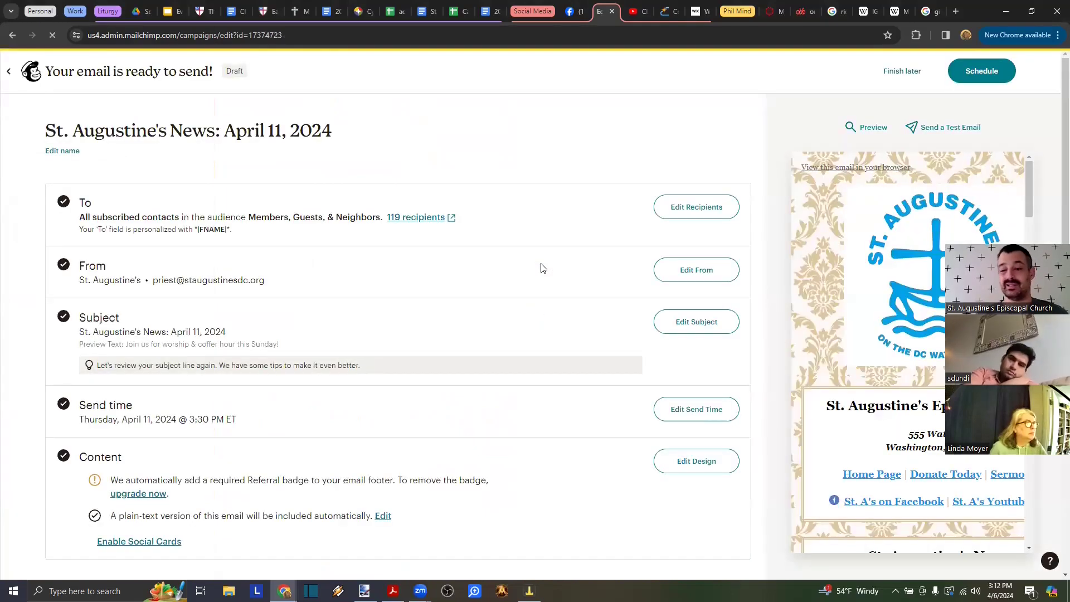
# - Send a test email of the campaign, then switch to the Gmail inbox
pyautogui.click(945, 127)
pyautogui.click(484, 271)
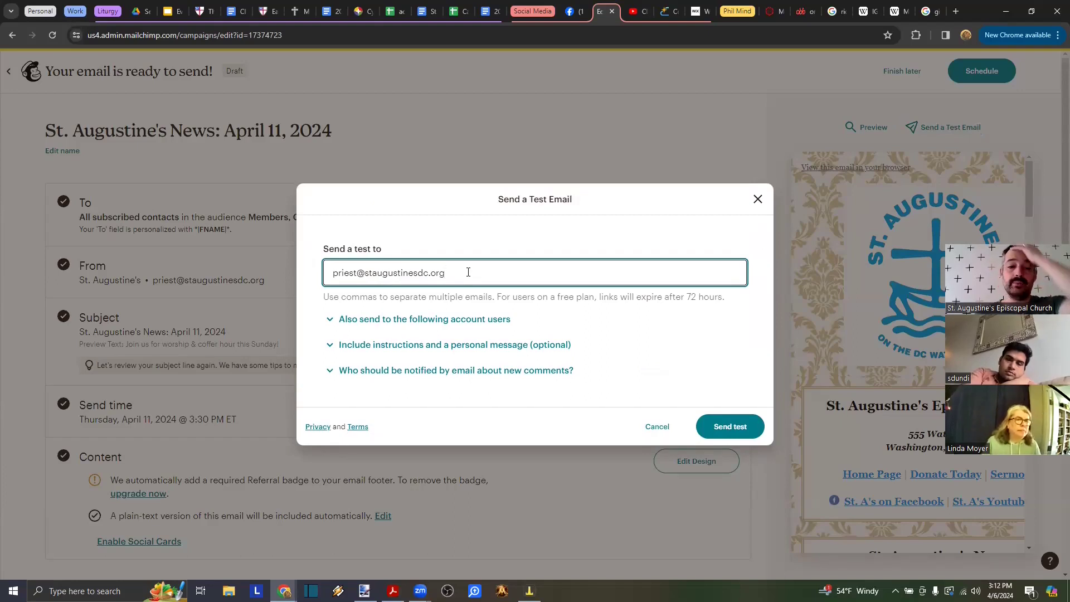
pyautogui.press('Return')
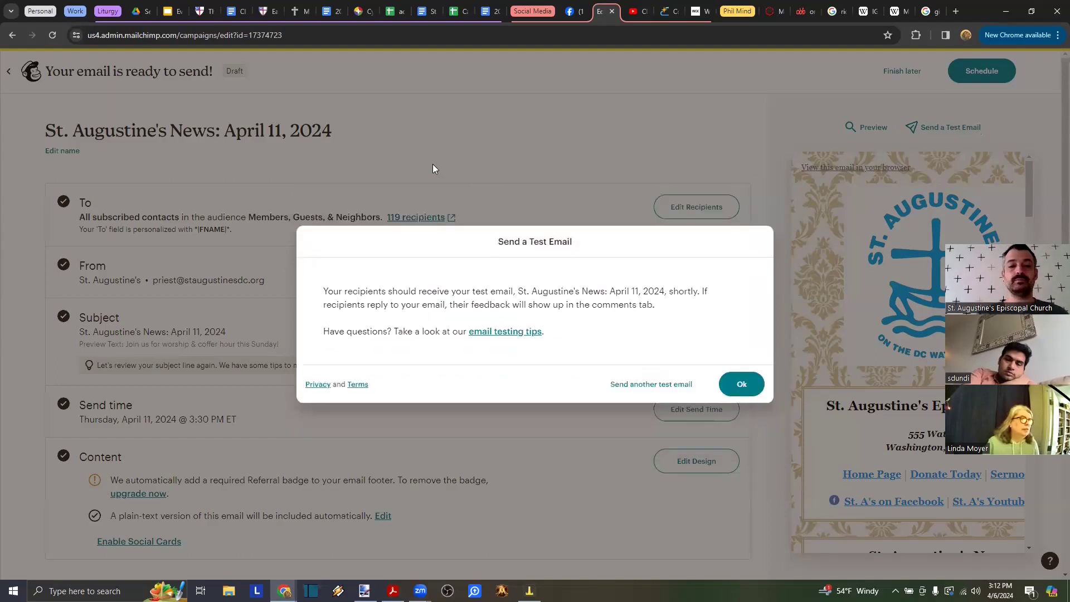
pyautogui.click(724, 386)
pyautogui.click(76, 11)
pyautogui.click(100, 14)
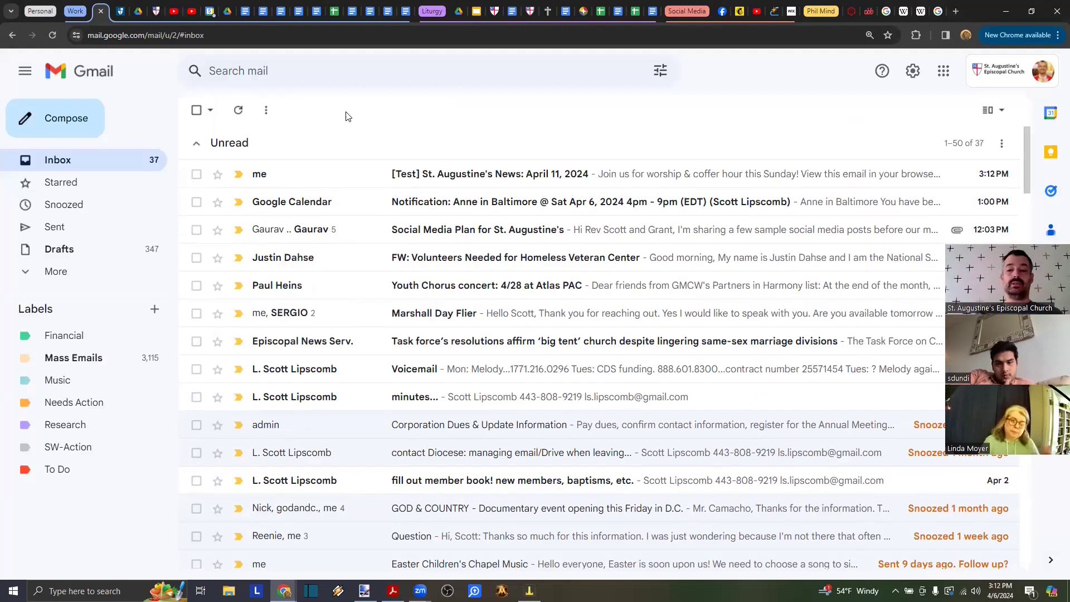
# - Open the [Test] St. Augustine's News email and follow its 'here for our Sunday bulletin' link
pyautogui.click(468, 189)
pyautogui.scroll(-10, 676, 300)
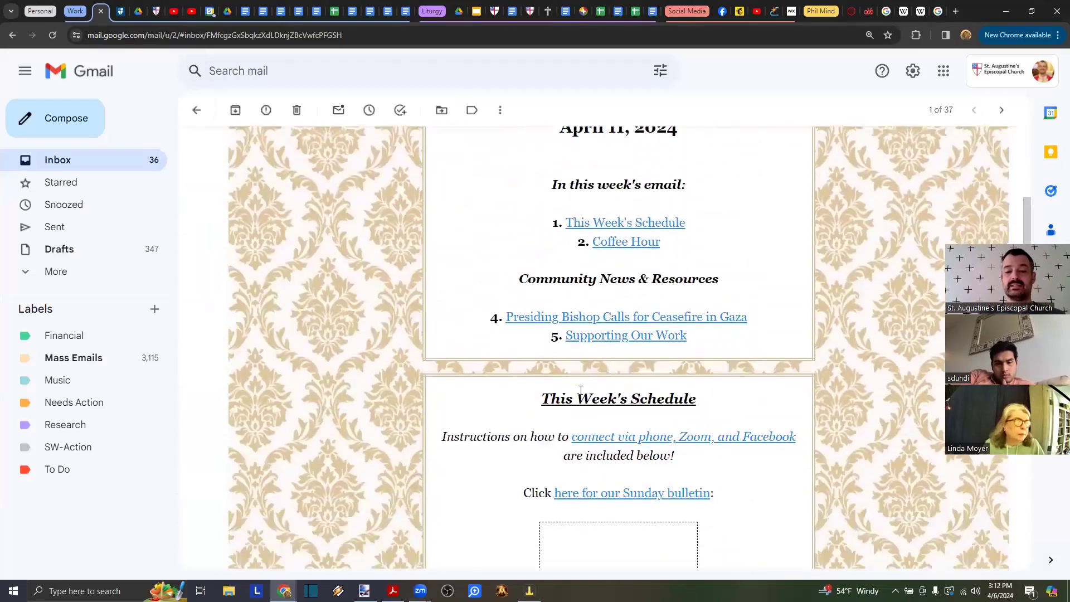
pyautogui.click(635, 261)
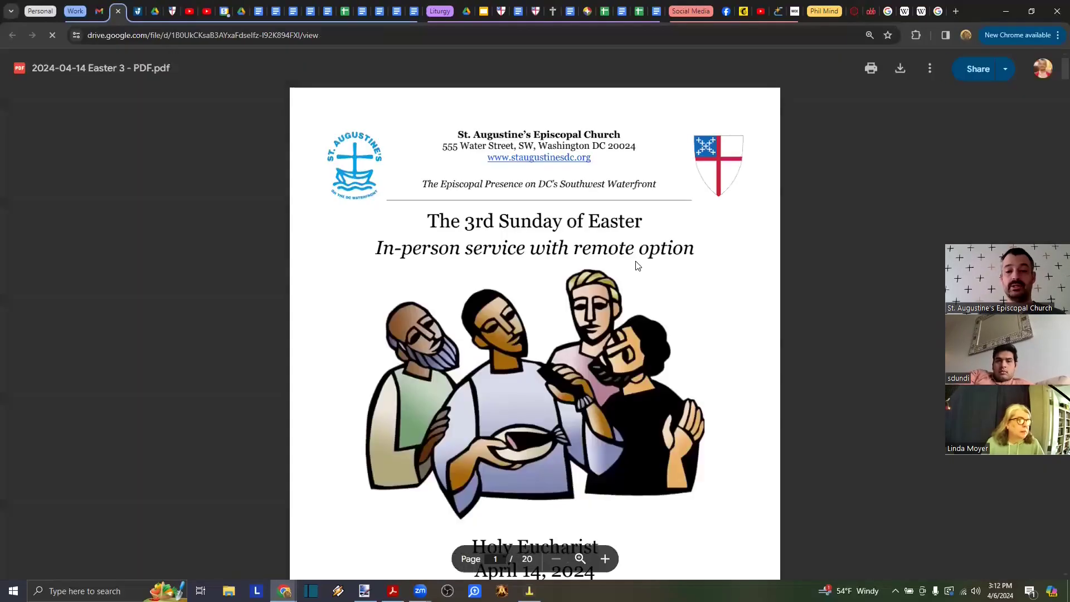
# - Confirm the bulletin PDF's general access allows anyone with the link to view
pyautogui.scroll(3, 635, 261)
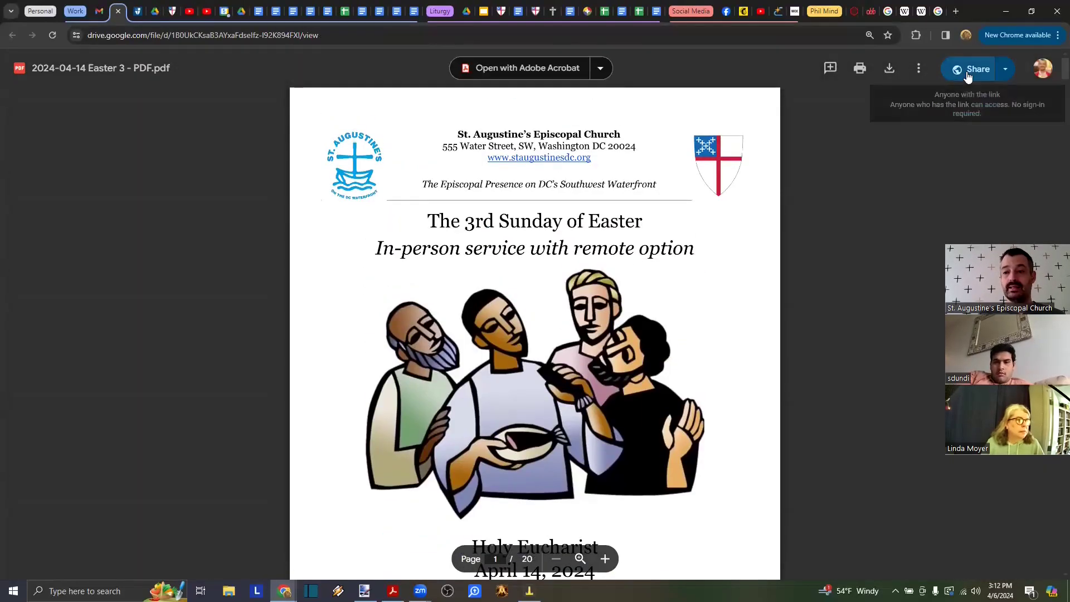
pyautogui.click(969, 75)
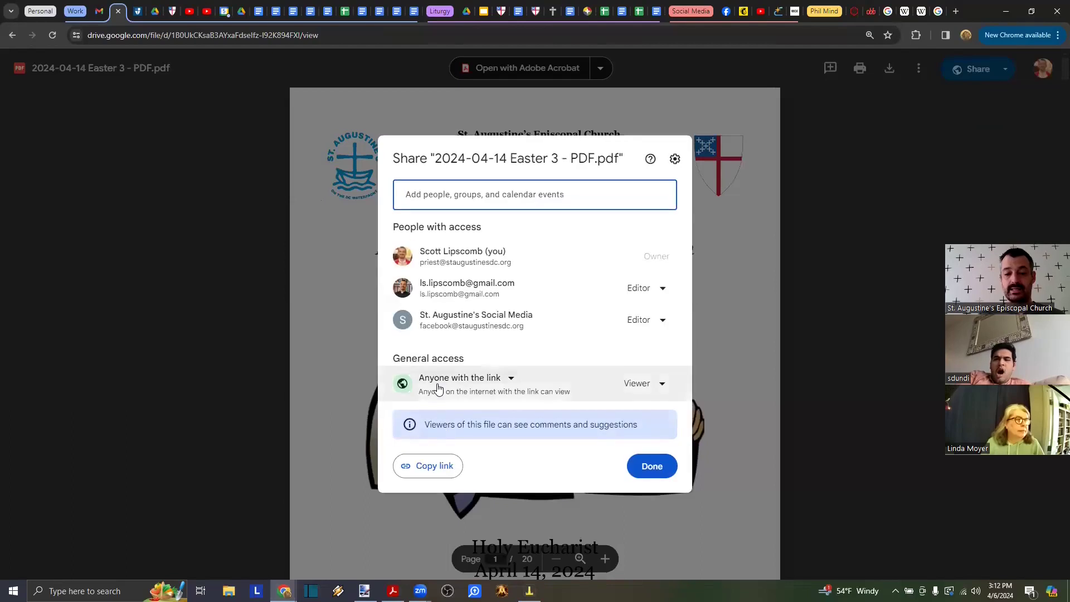
pyautogui.click(118, 11)
# - Verify the email's bulletin image opens the PDF, then return to the Mailchimp campaign
pyautogui.click(641, 370)
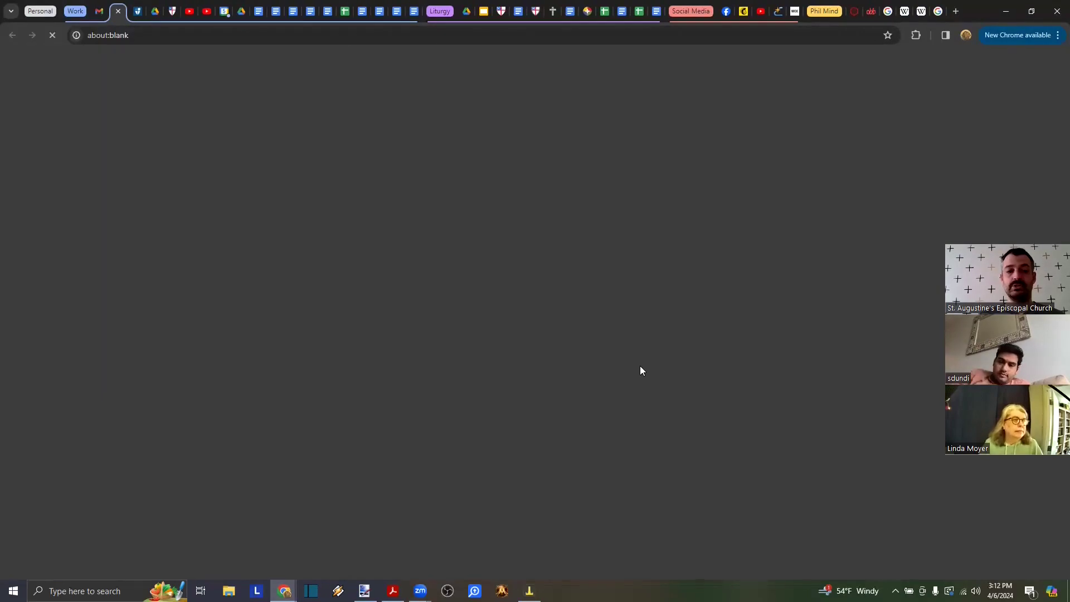
pyautogui.scroll(-2, 647, 276)
pyautogui.scroll(2, 645, 277)
pyautogui.scroll(-3, 645, 277)
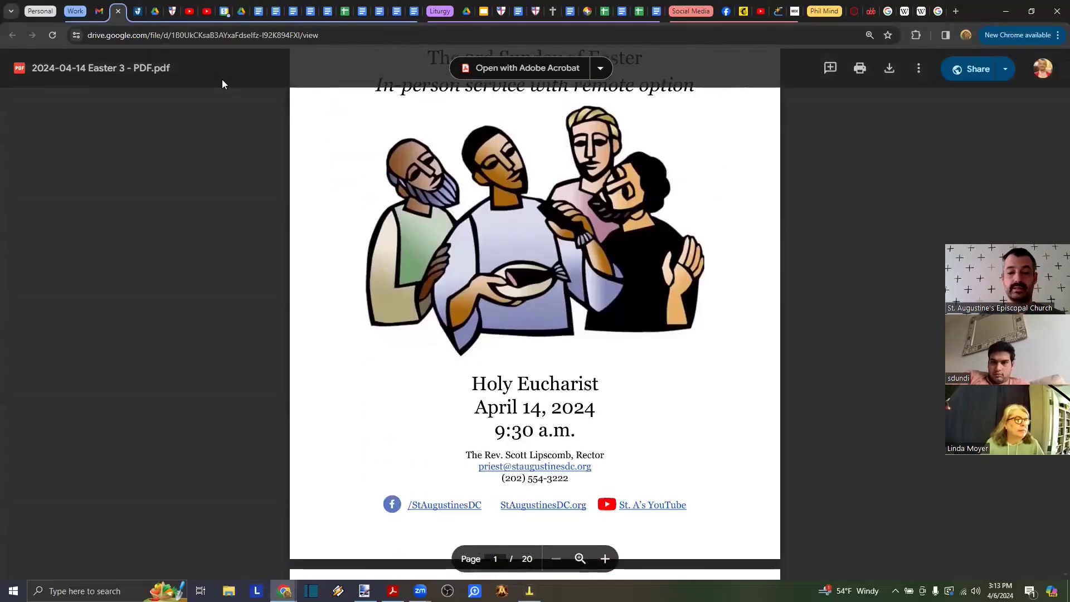
pyautogui.click(118, 11)
pyautogui.click(742, 12)
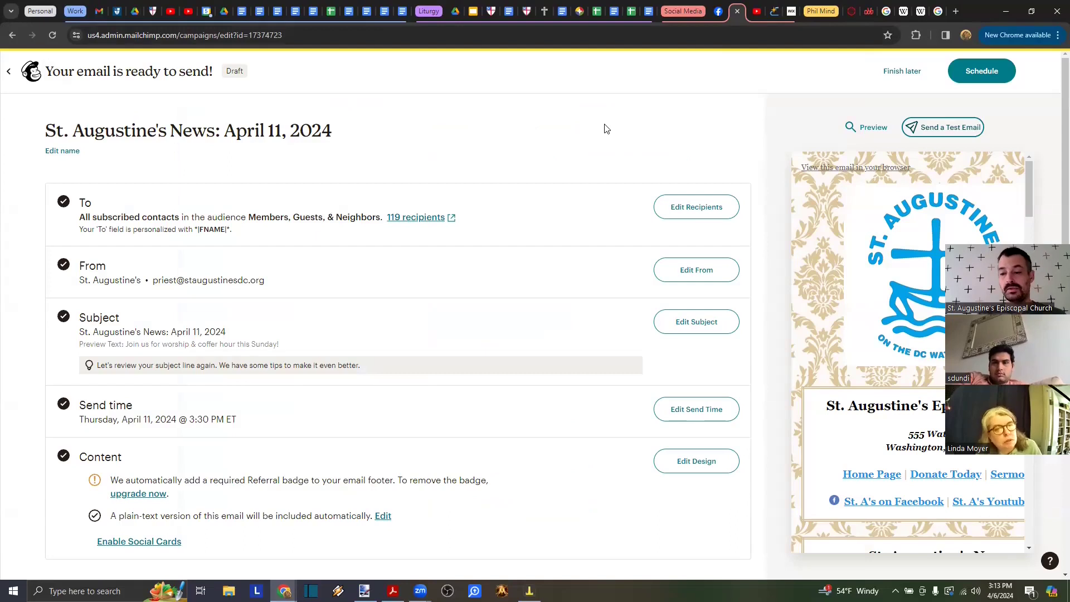
# - Close the Easter 3 PDF's Share dialog in Drive and close the 2023-07-16 bulletin tab
pyautogui.hotkey('alt', 'Tab')
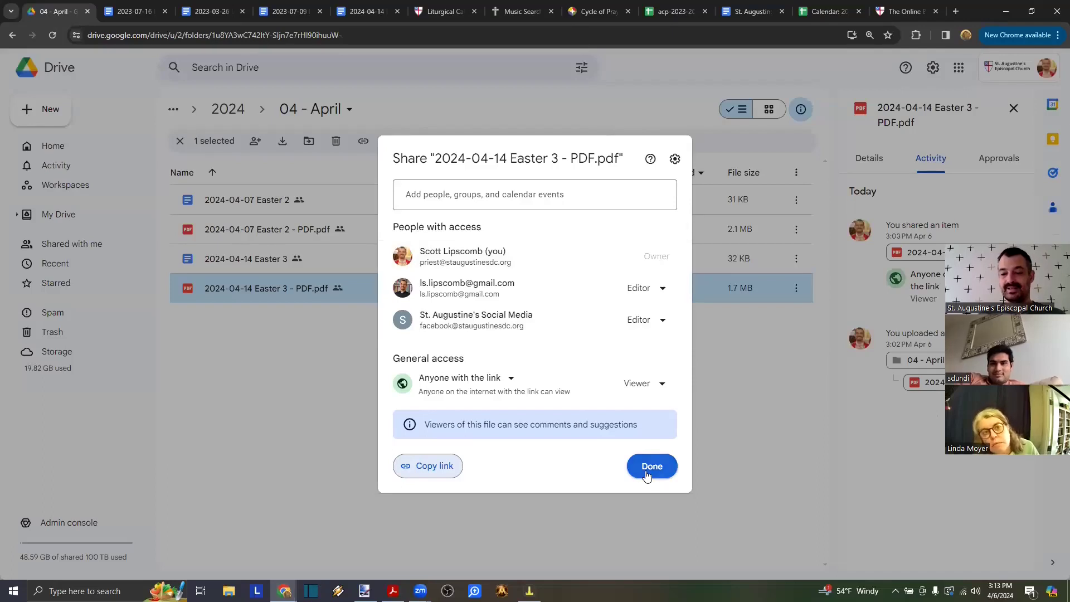
pyautogui.click(648, 471)
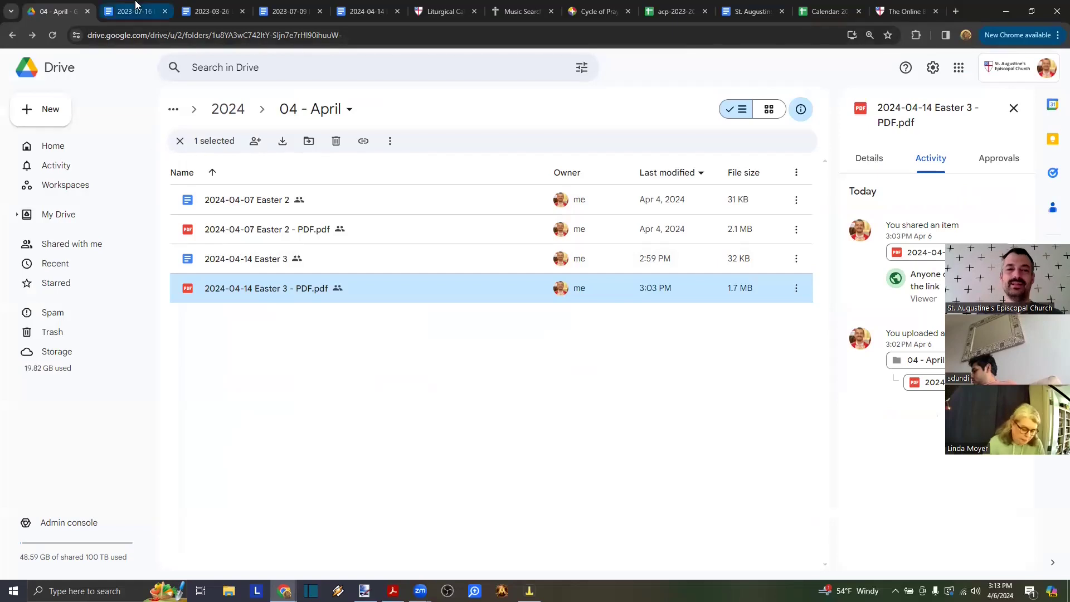
pyautogui.click(160, 12)
pyautogui.click(165, 12)
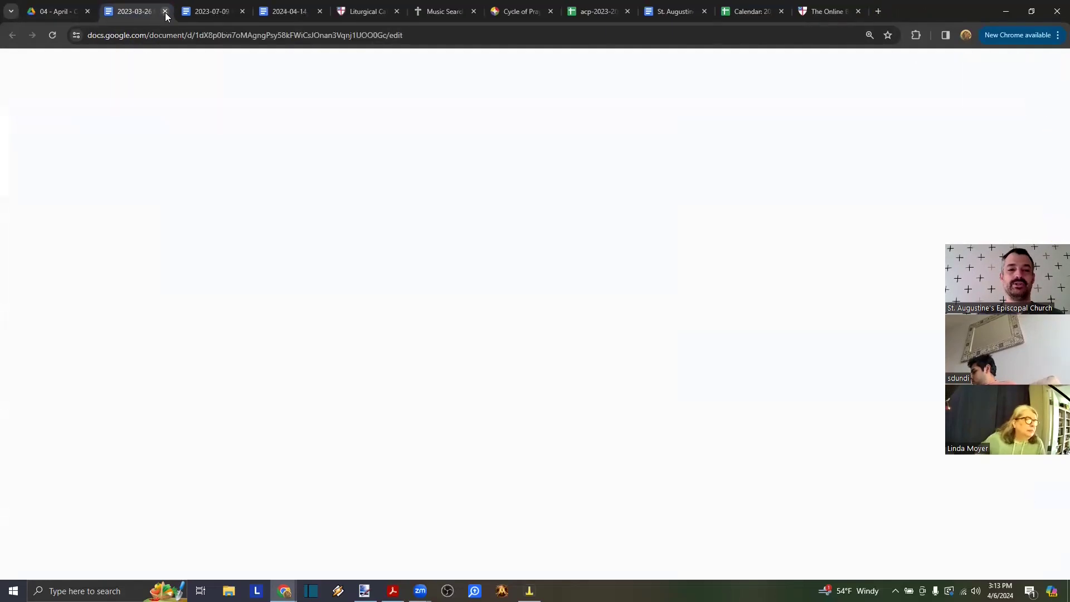
# - Close the 2023-03-26 and 2023-07-09 tabs, then check Save as PDF printing and cancel
pyautogui.click(165, 12)
pyautogui.click(165, 12)
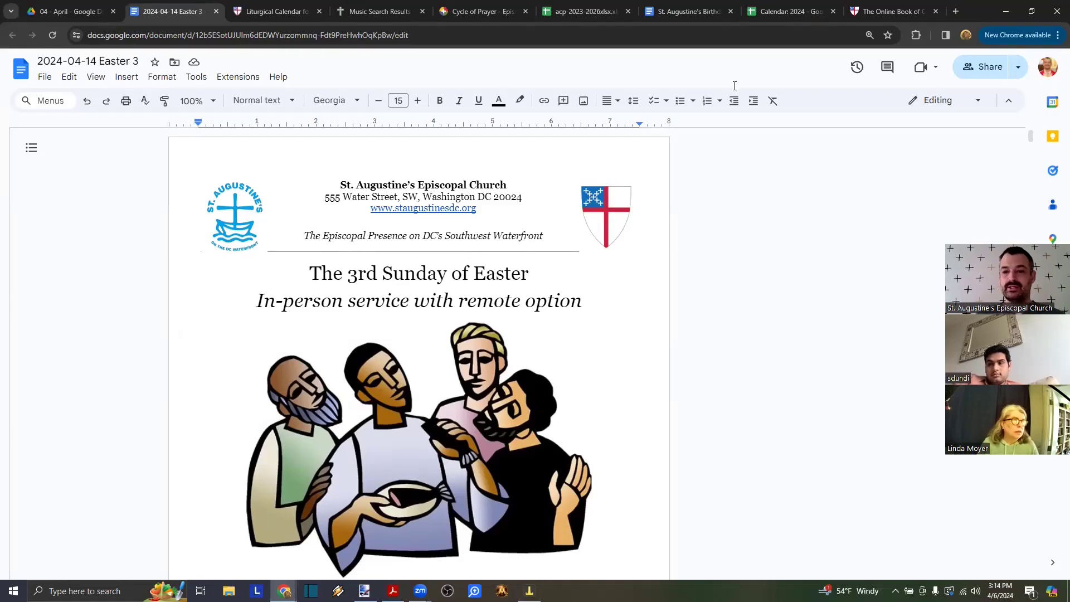
pyautogui.hotkey('ctrl', 'p')
pyautogui.click(860, 99)
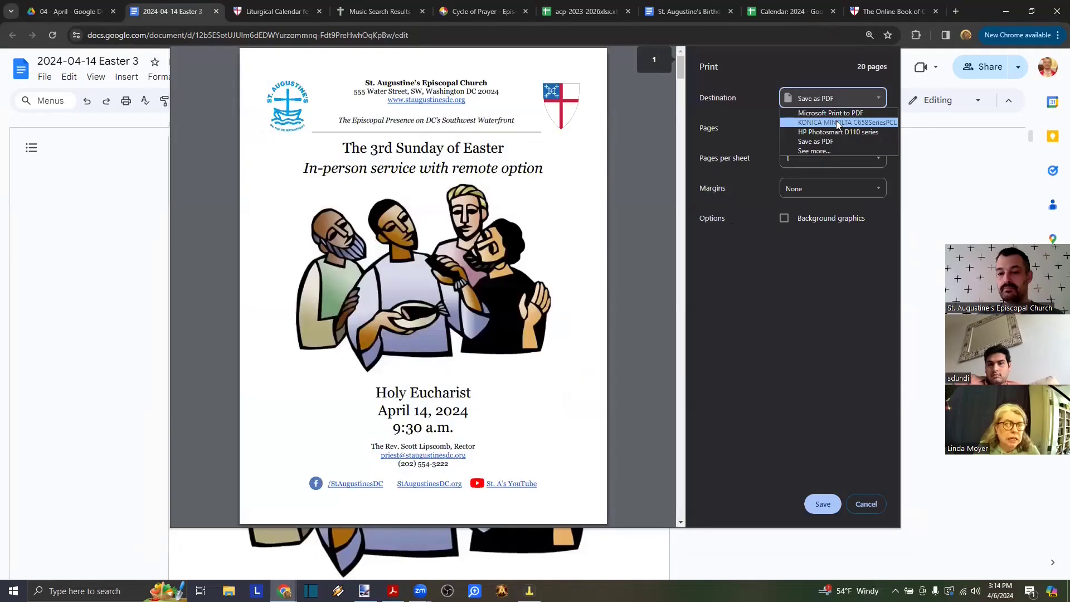
pyautogui.click(804, 338)
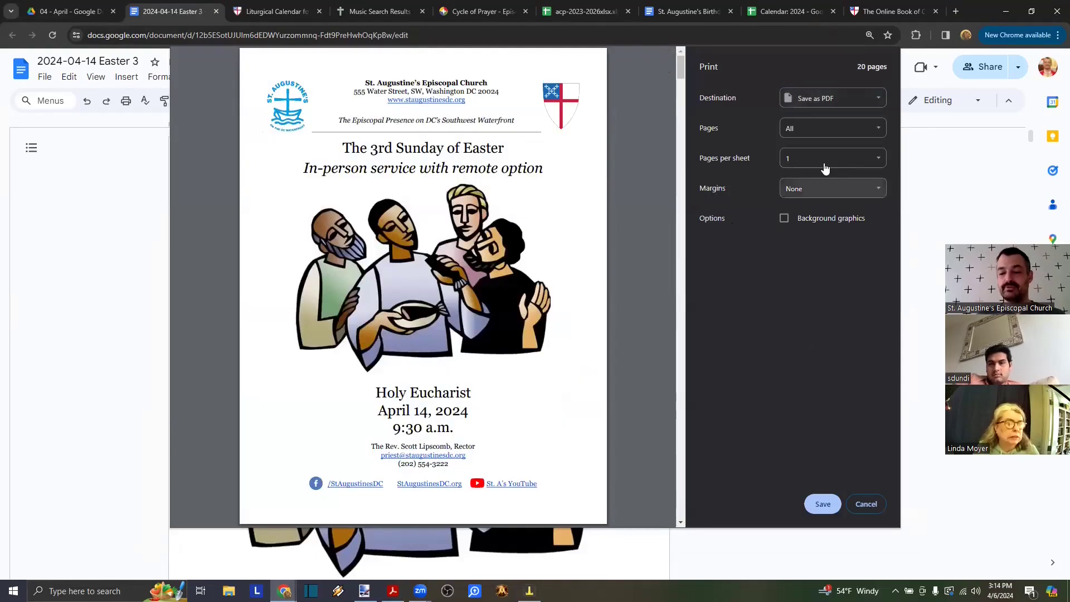
pyautogui.click(862, 504)
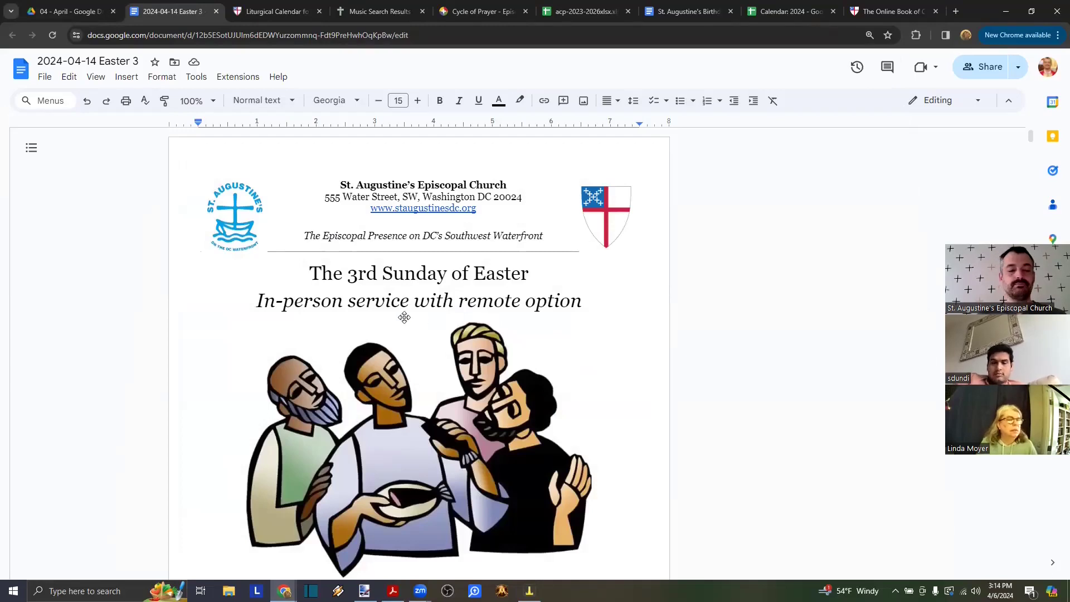
pyautogui.scroll(-3, 405, 318)
pyautogui.scroll(3, 404, 317)
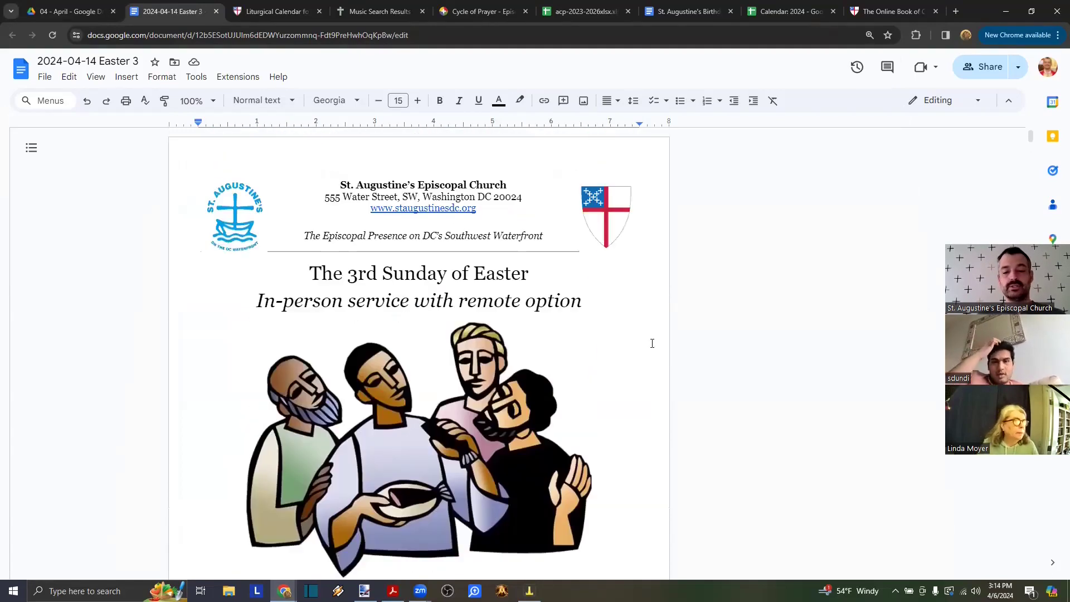